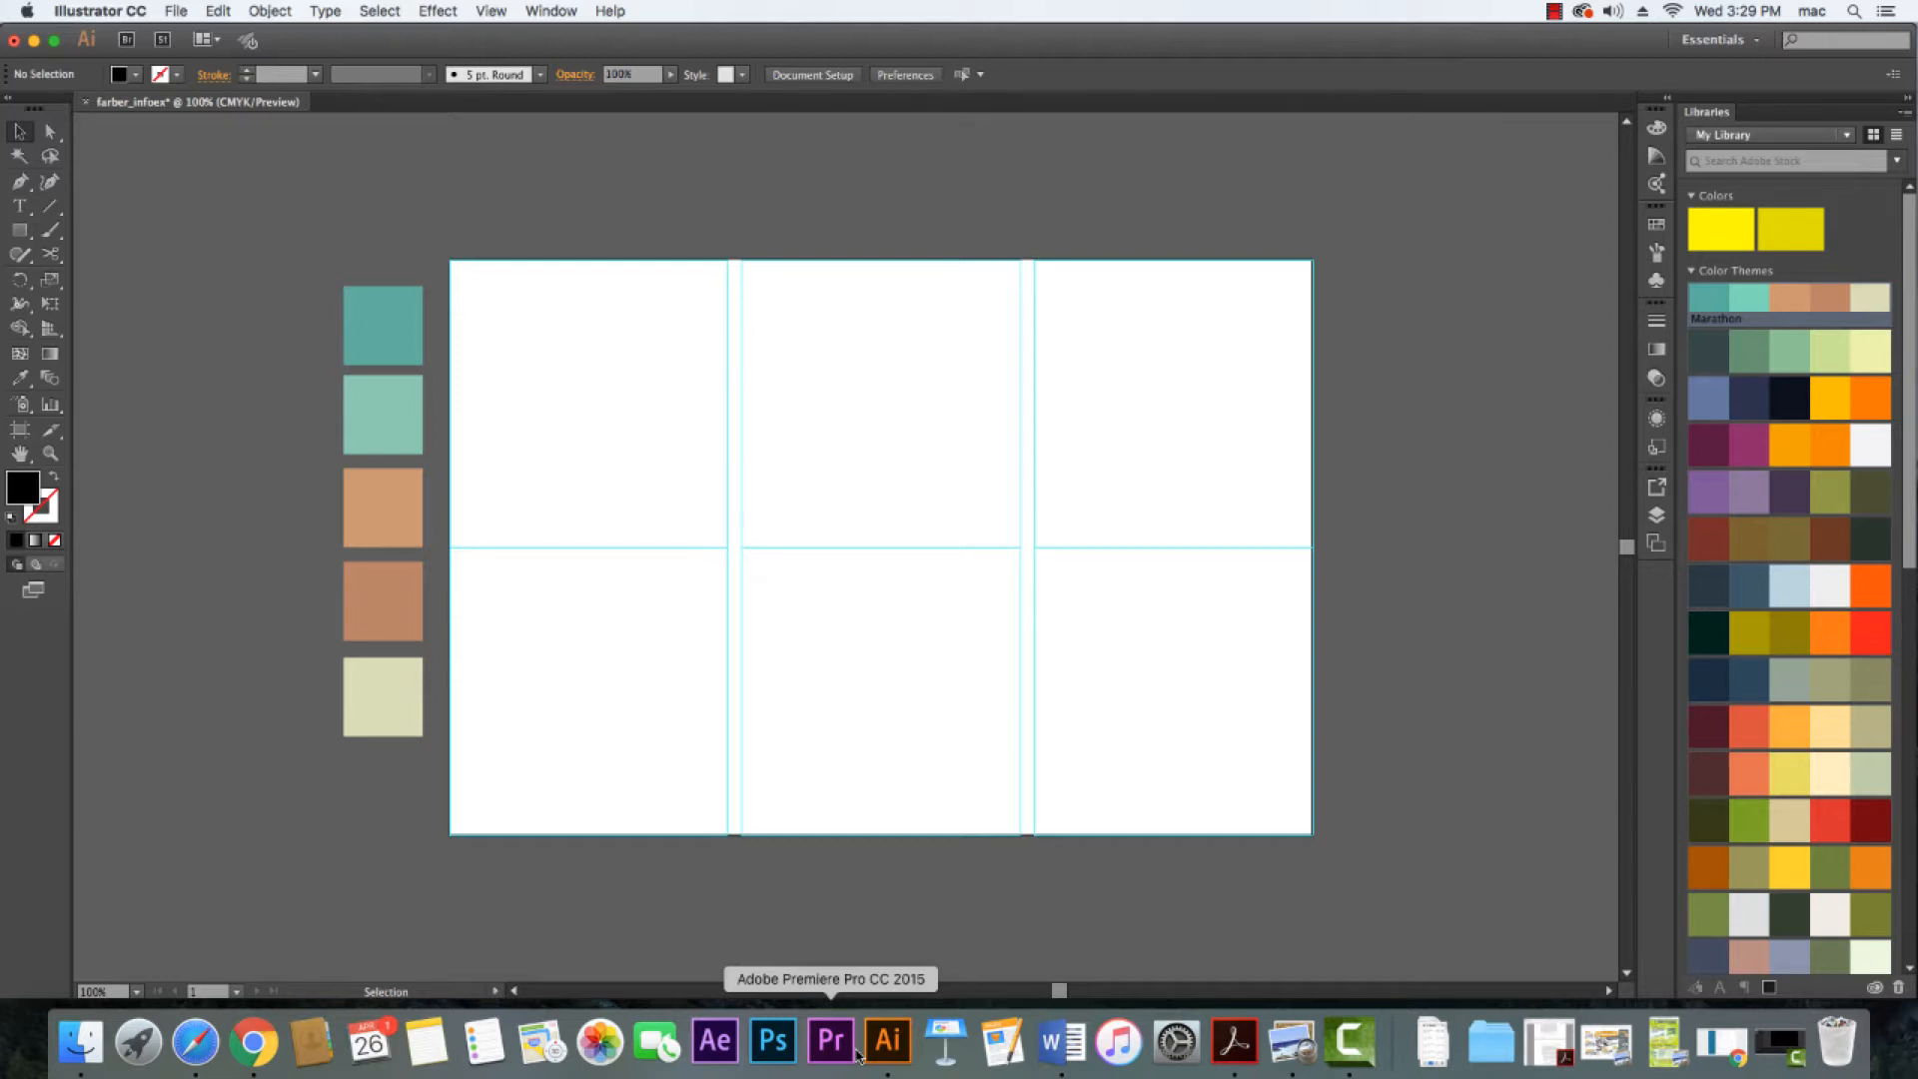
# Save the document as an Illustrator CC file in the infograph folder on the Desktop, keeping the default save options
pyautogui.click(174, 12)
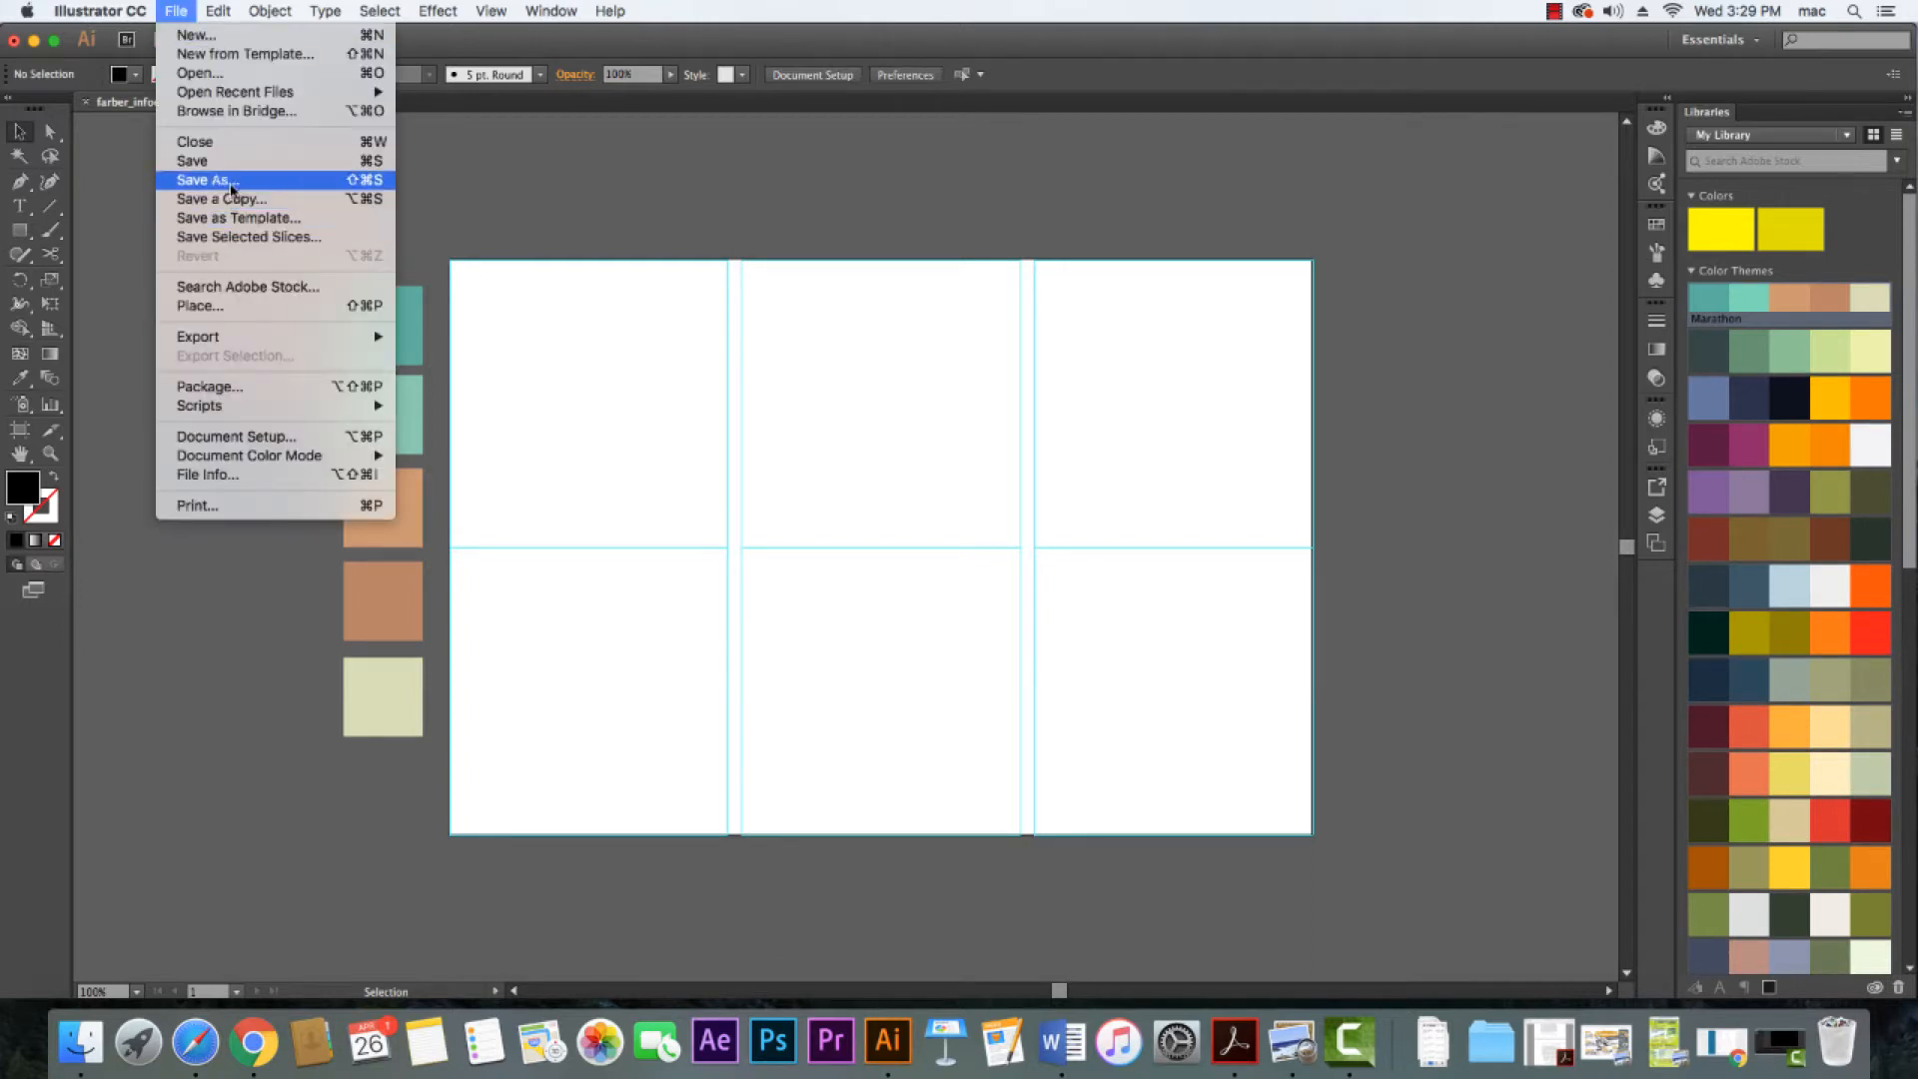
pyautogui.click(229, 182)
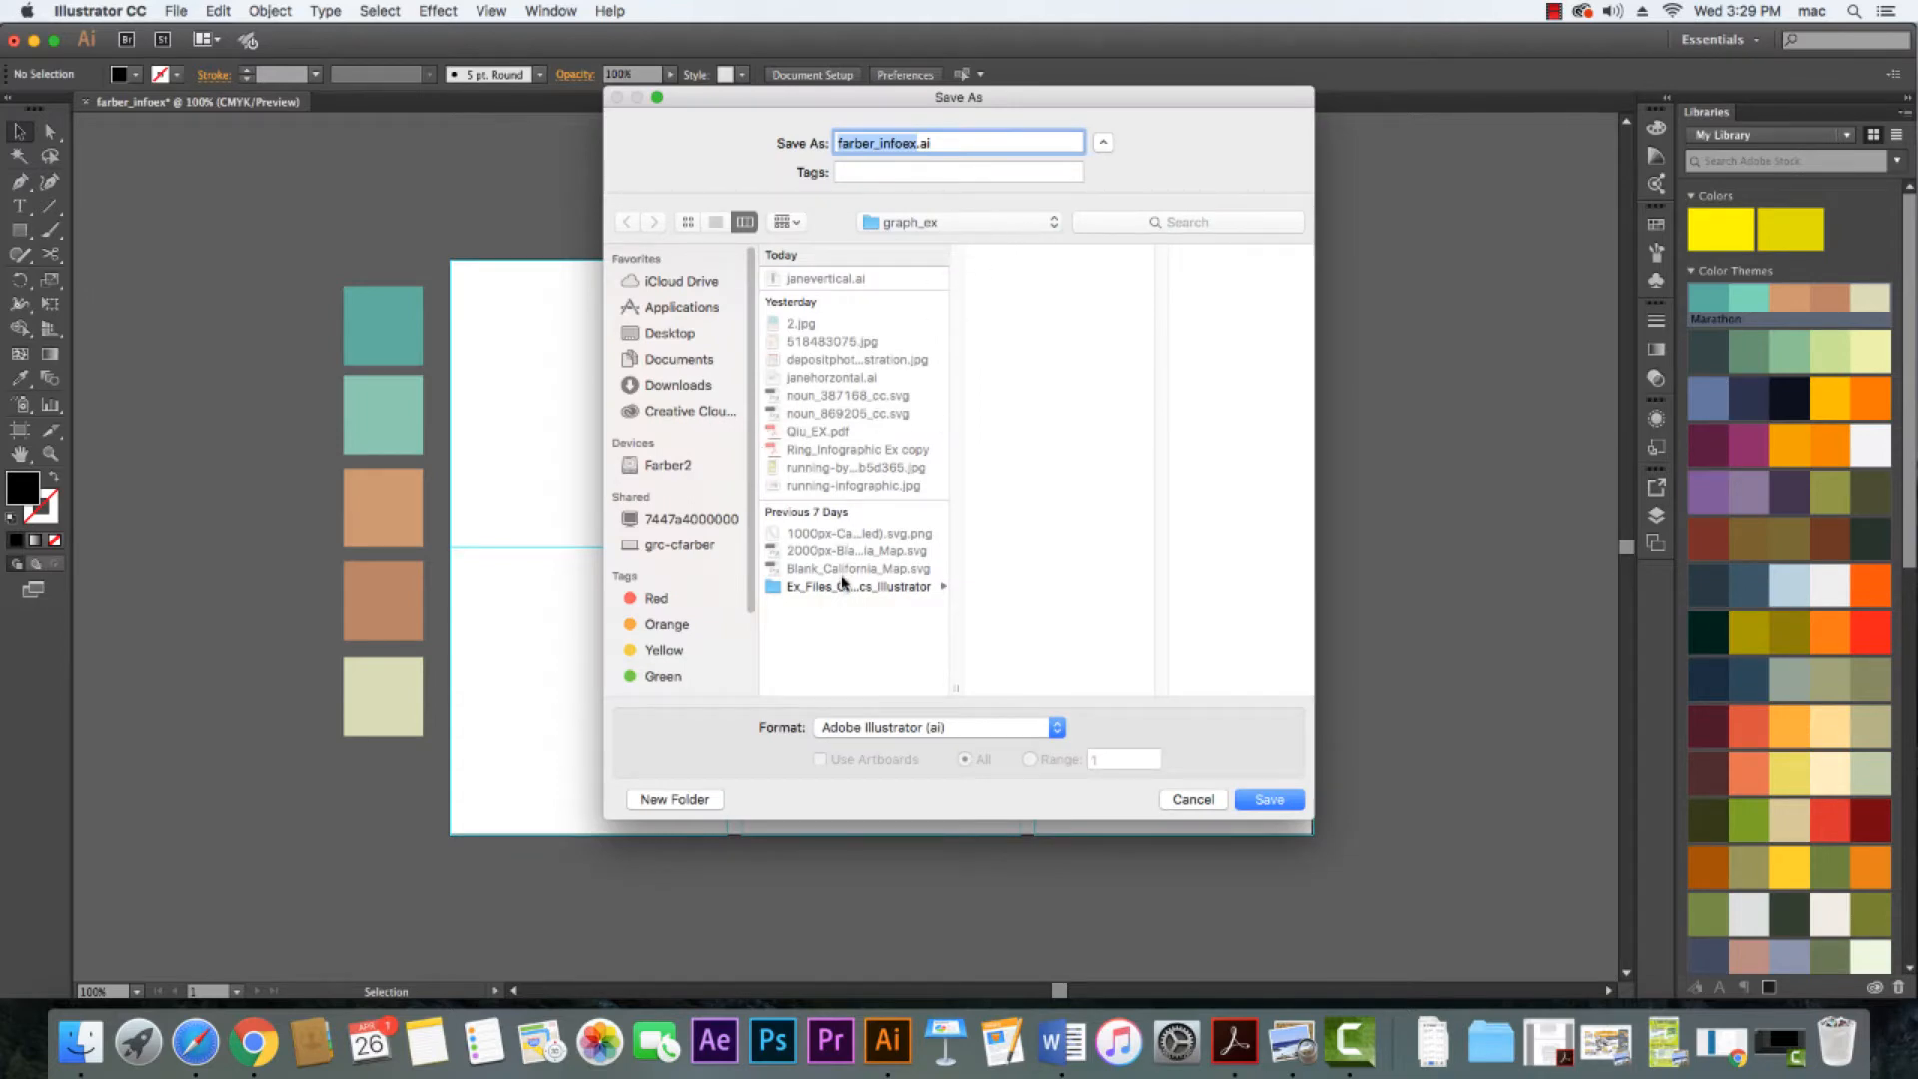
pyautogui.click(675, 334)
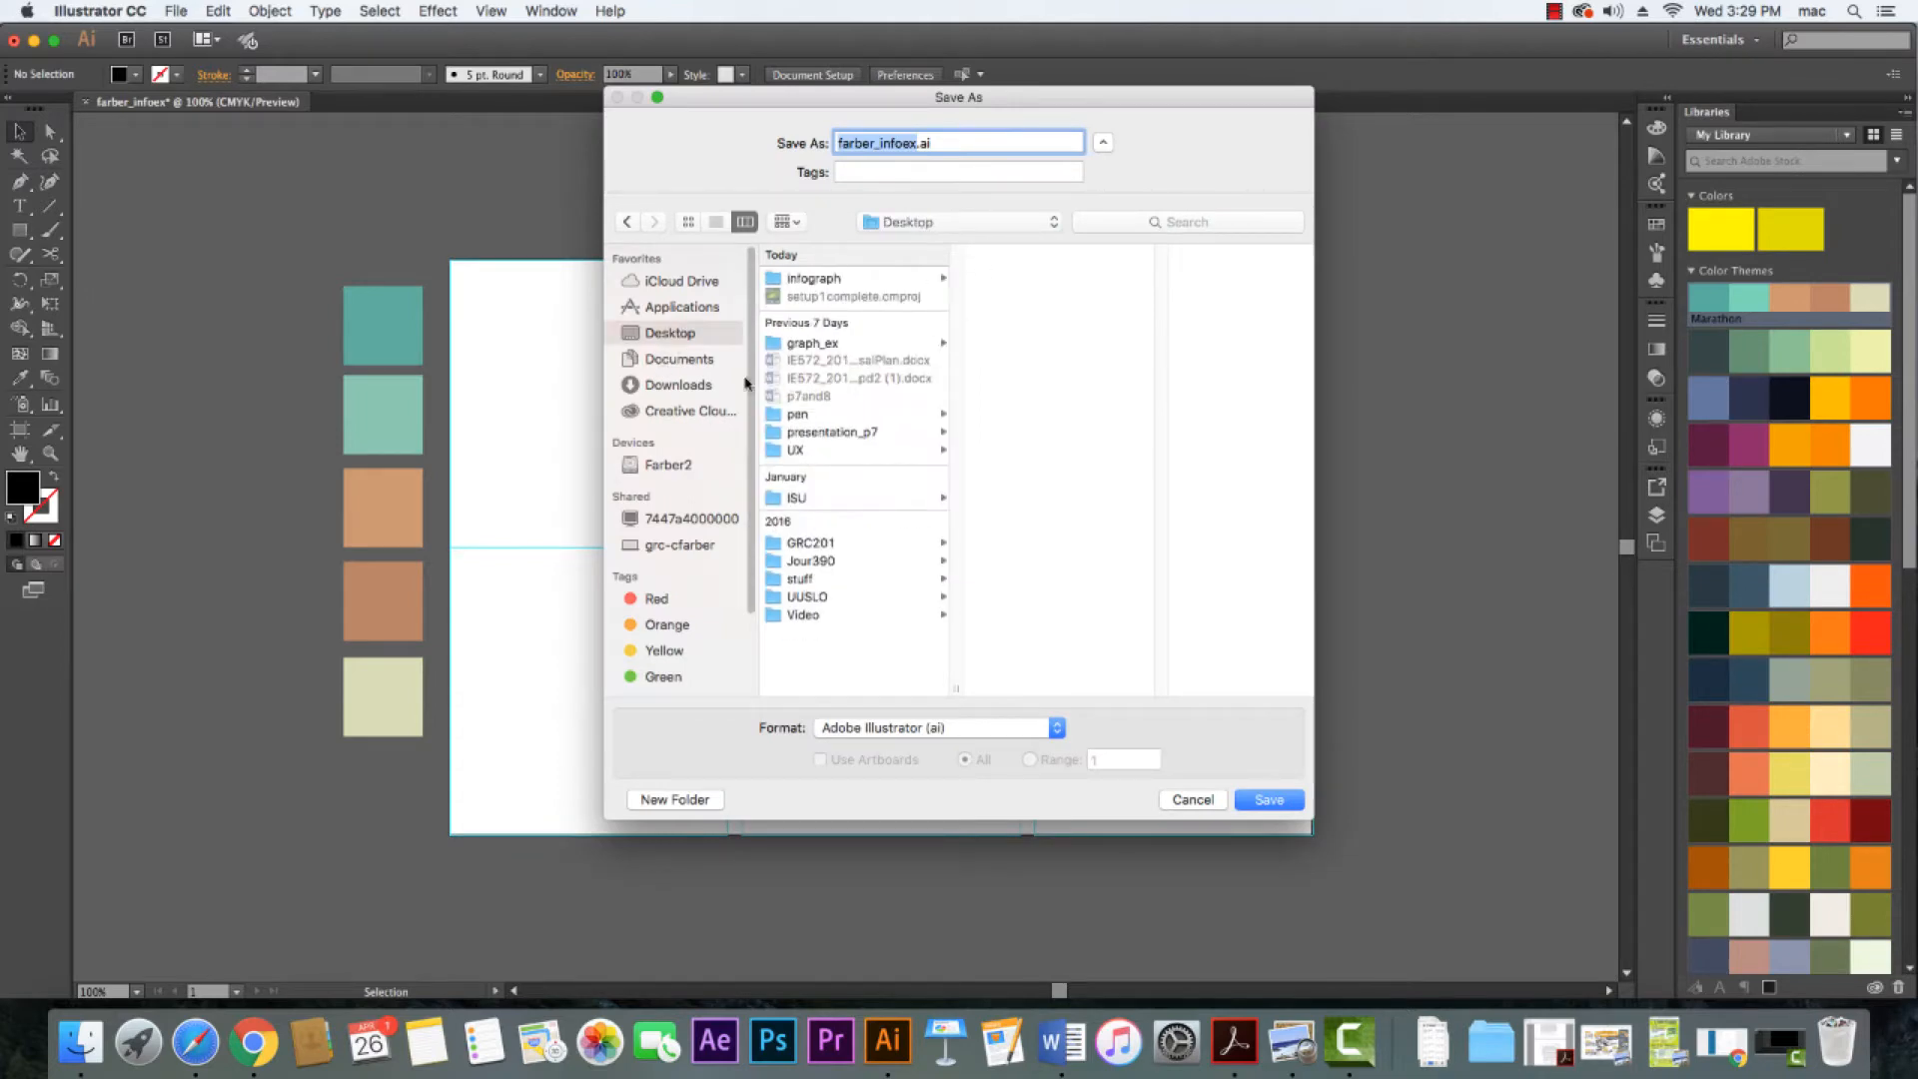
pyautogui.click(814, 282)
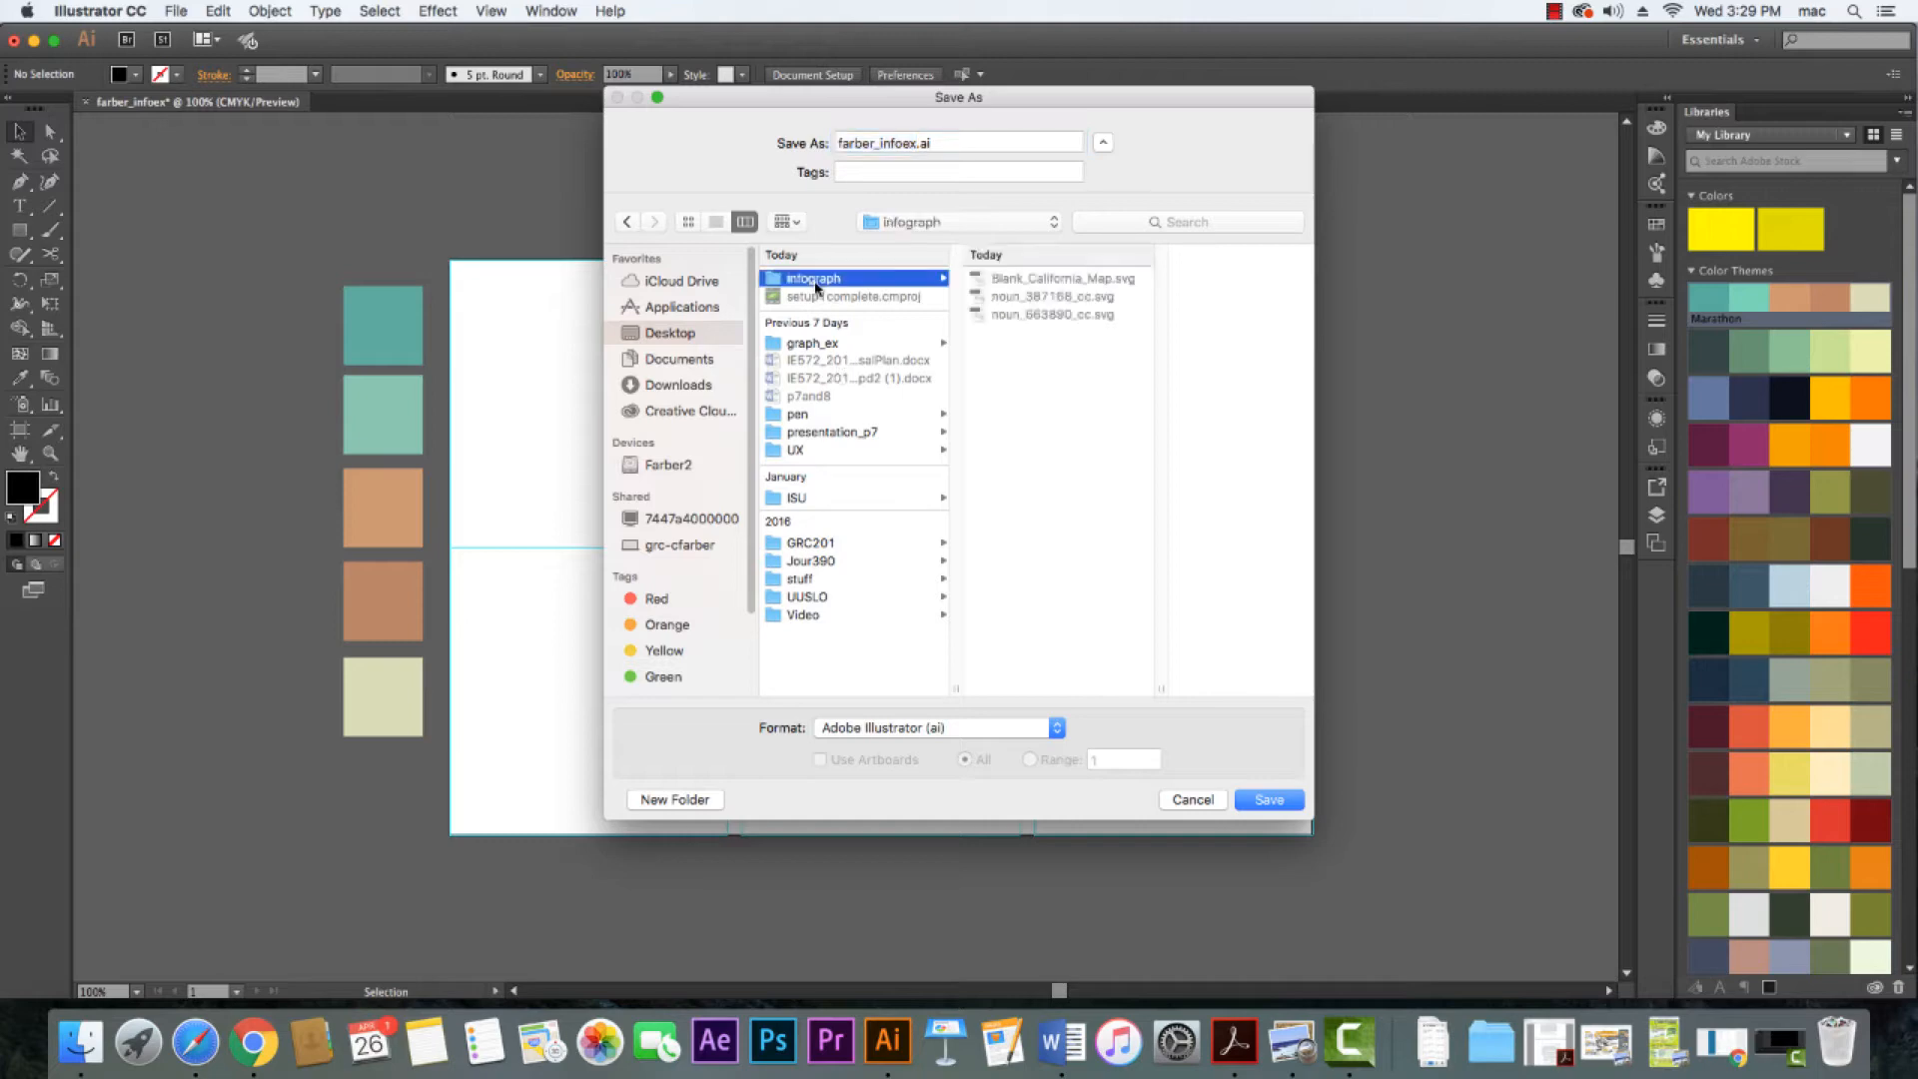
pyautogui.click(1261, 801)
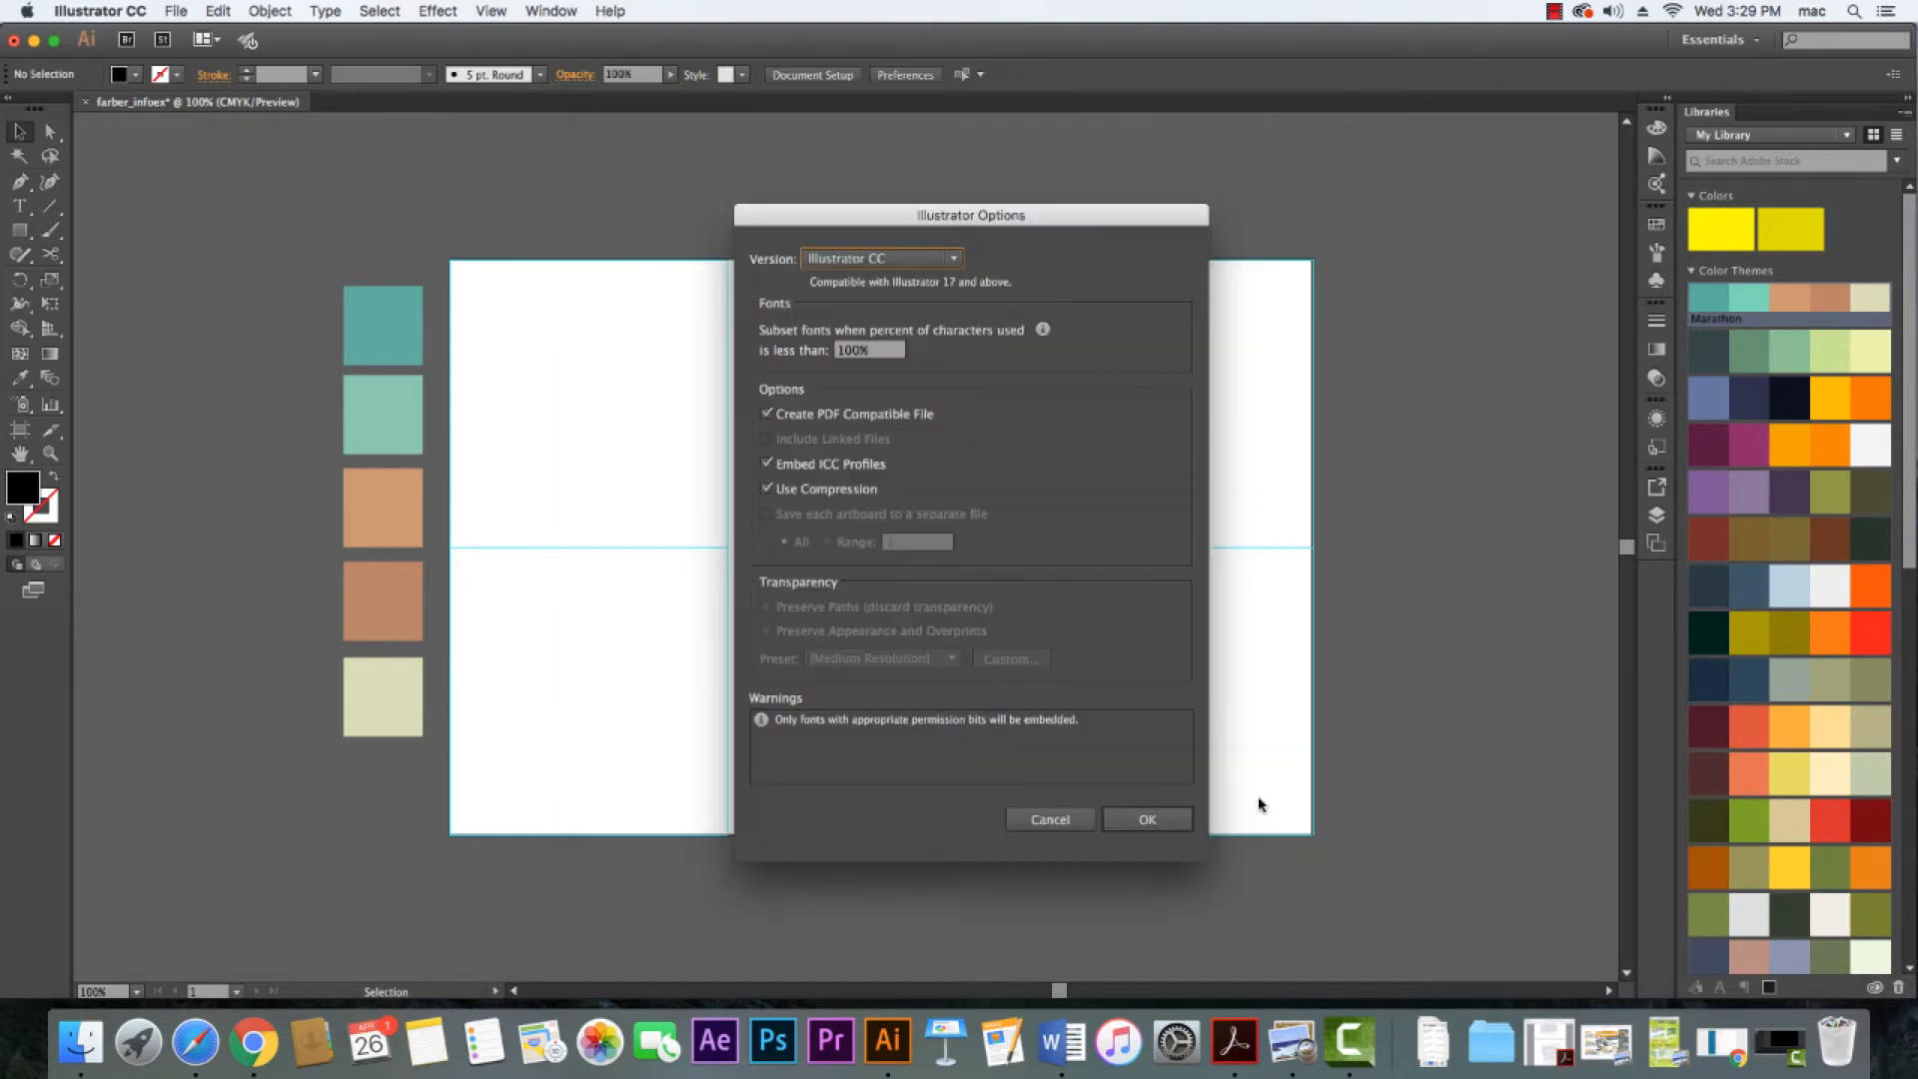
pyautogui.click(1170, 828)
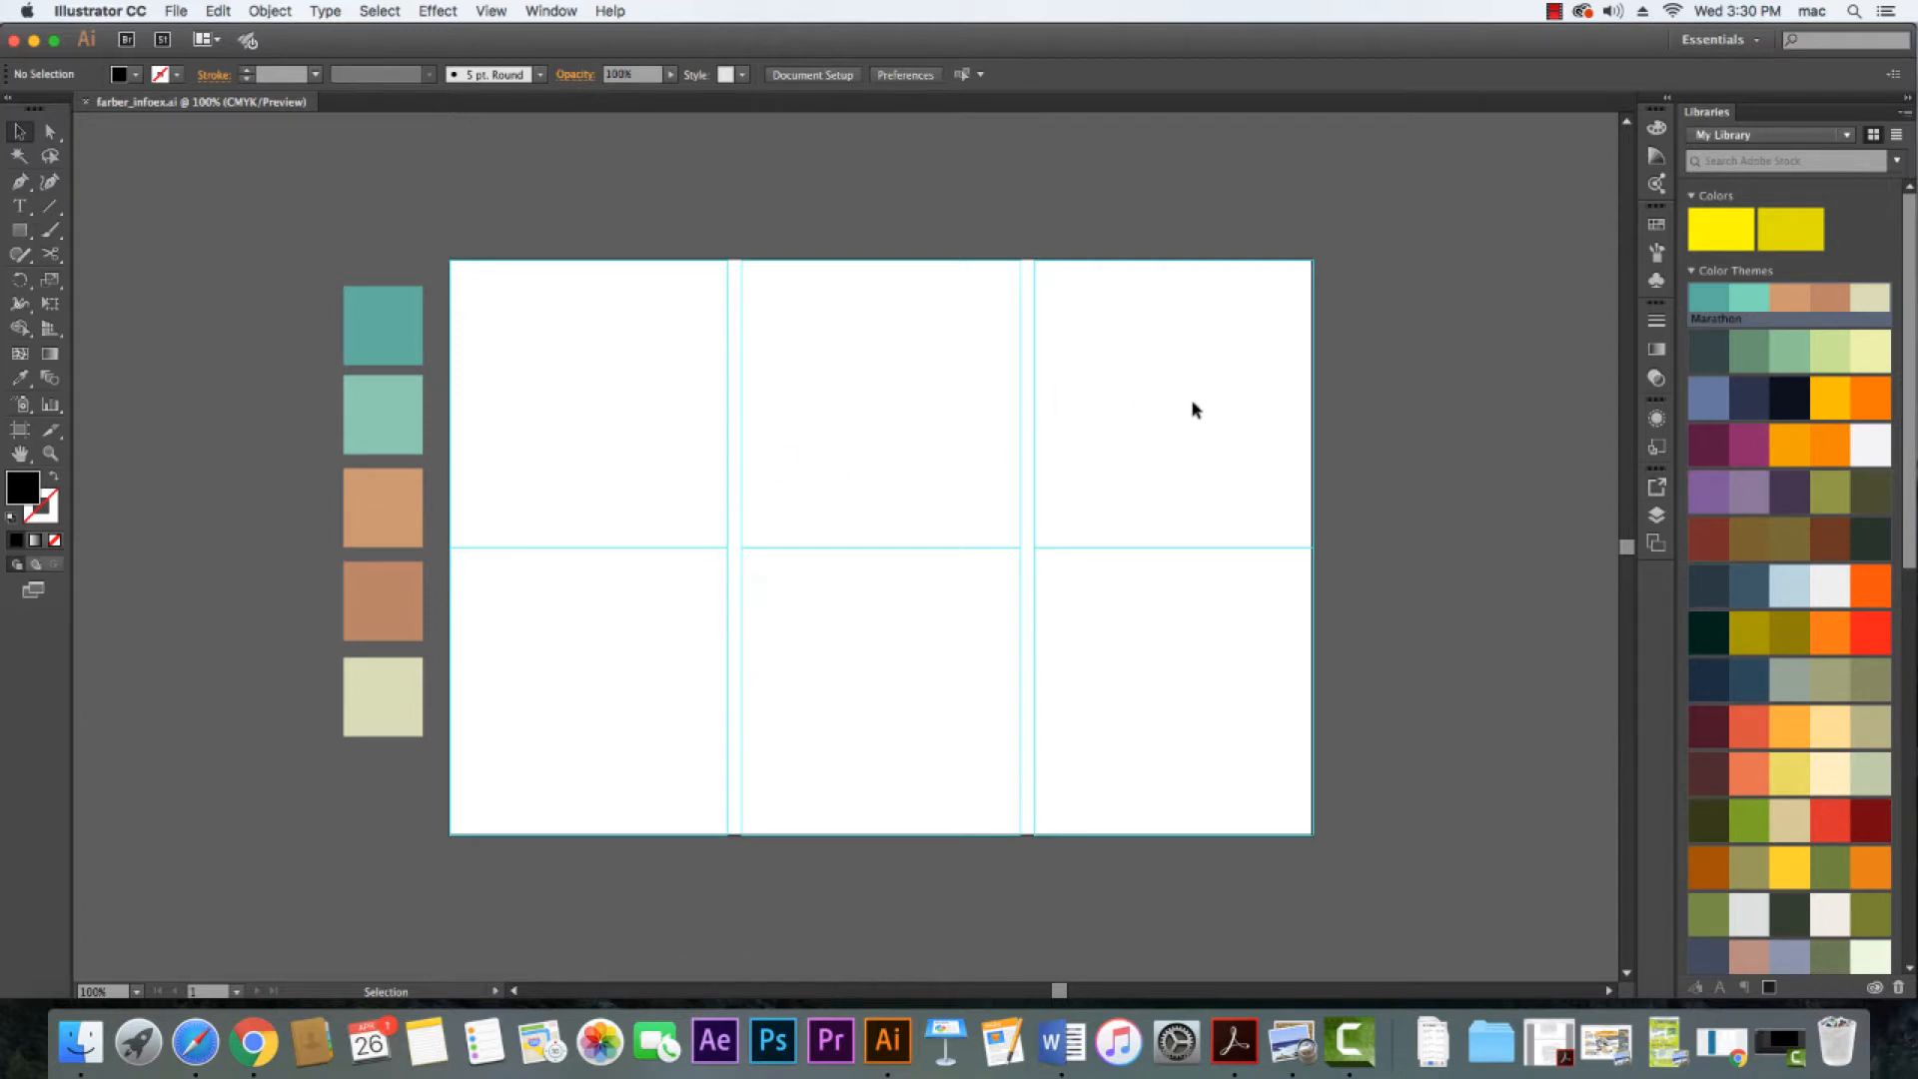
# Draw a title rectangle about 7.46 in wide and 1.26 in high near the artboard's upper edge and fill it with the dark teal swatch colour
pyautogui.click(18, 231)
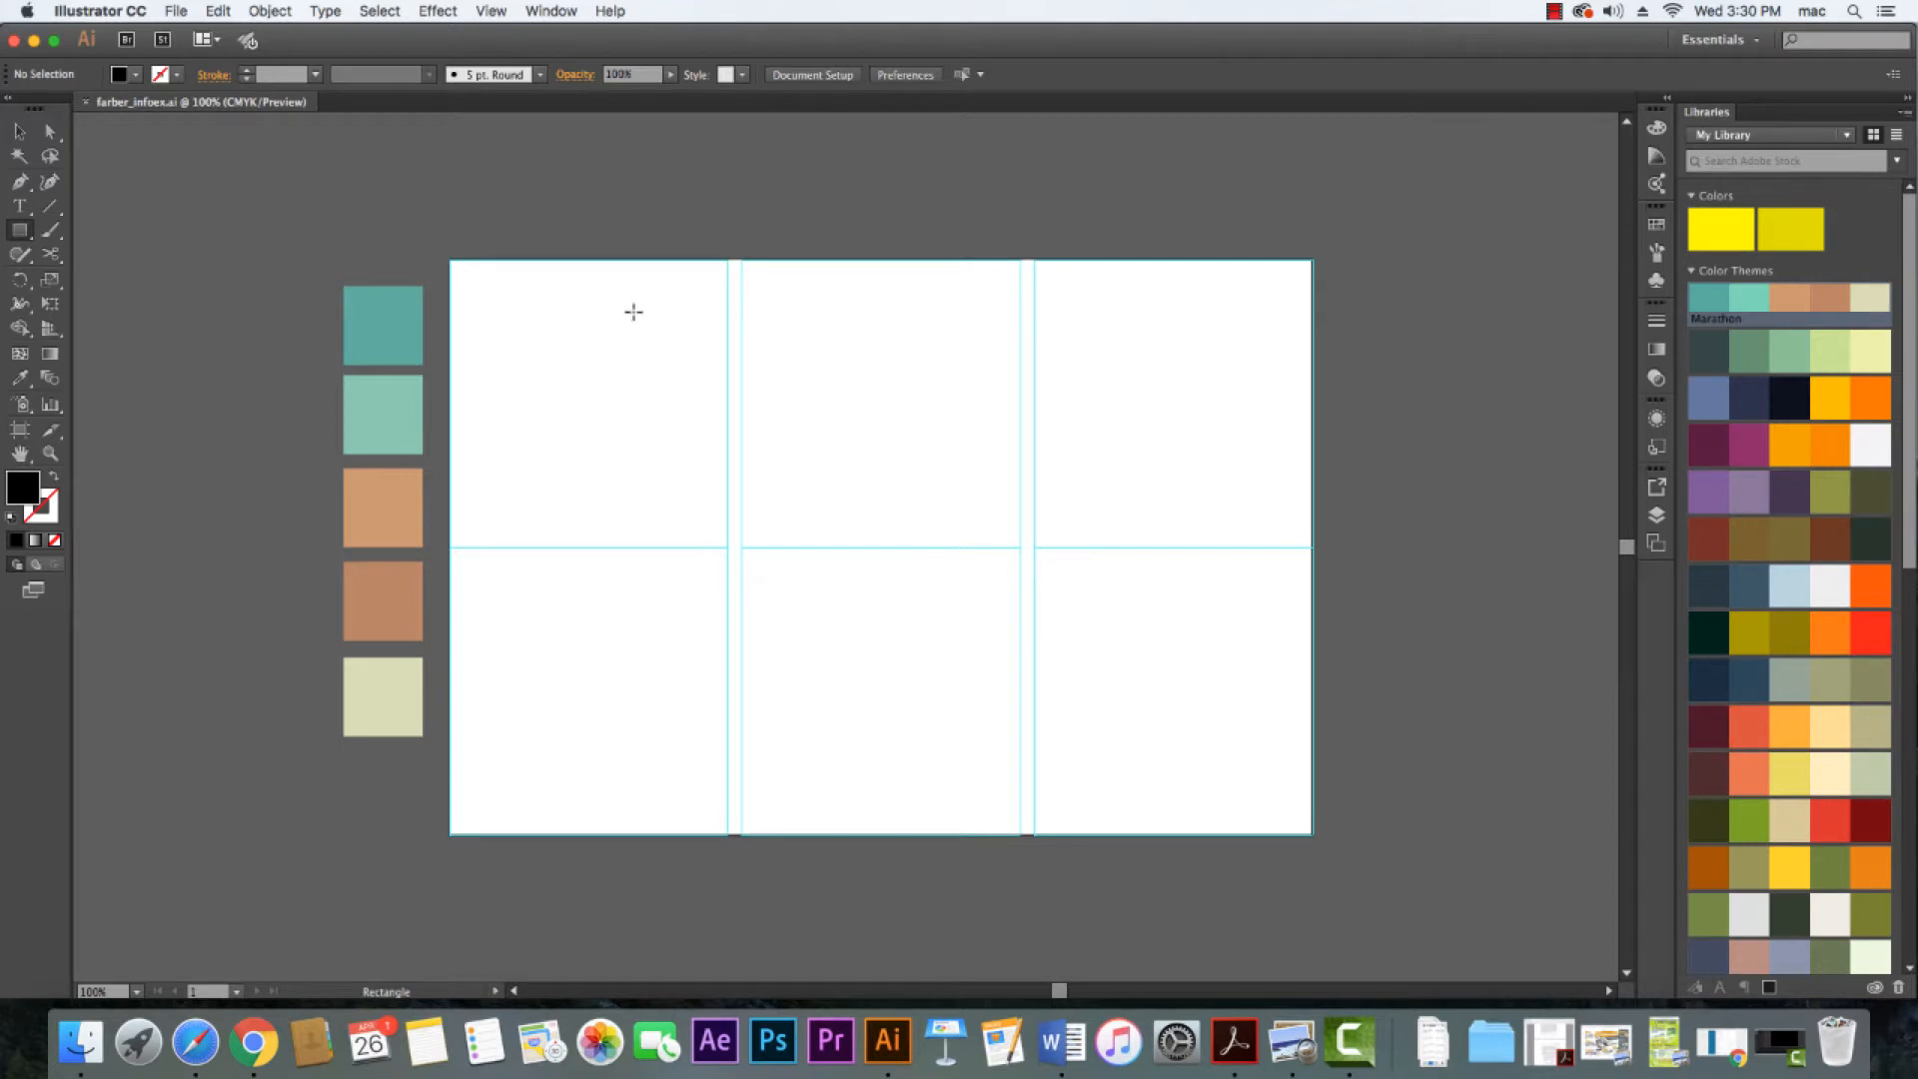
pyautogui.moveTo(620, 280); pyautogui.dragTo(1179, 367)
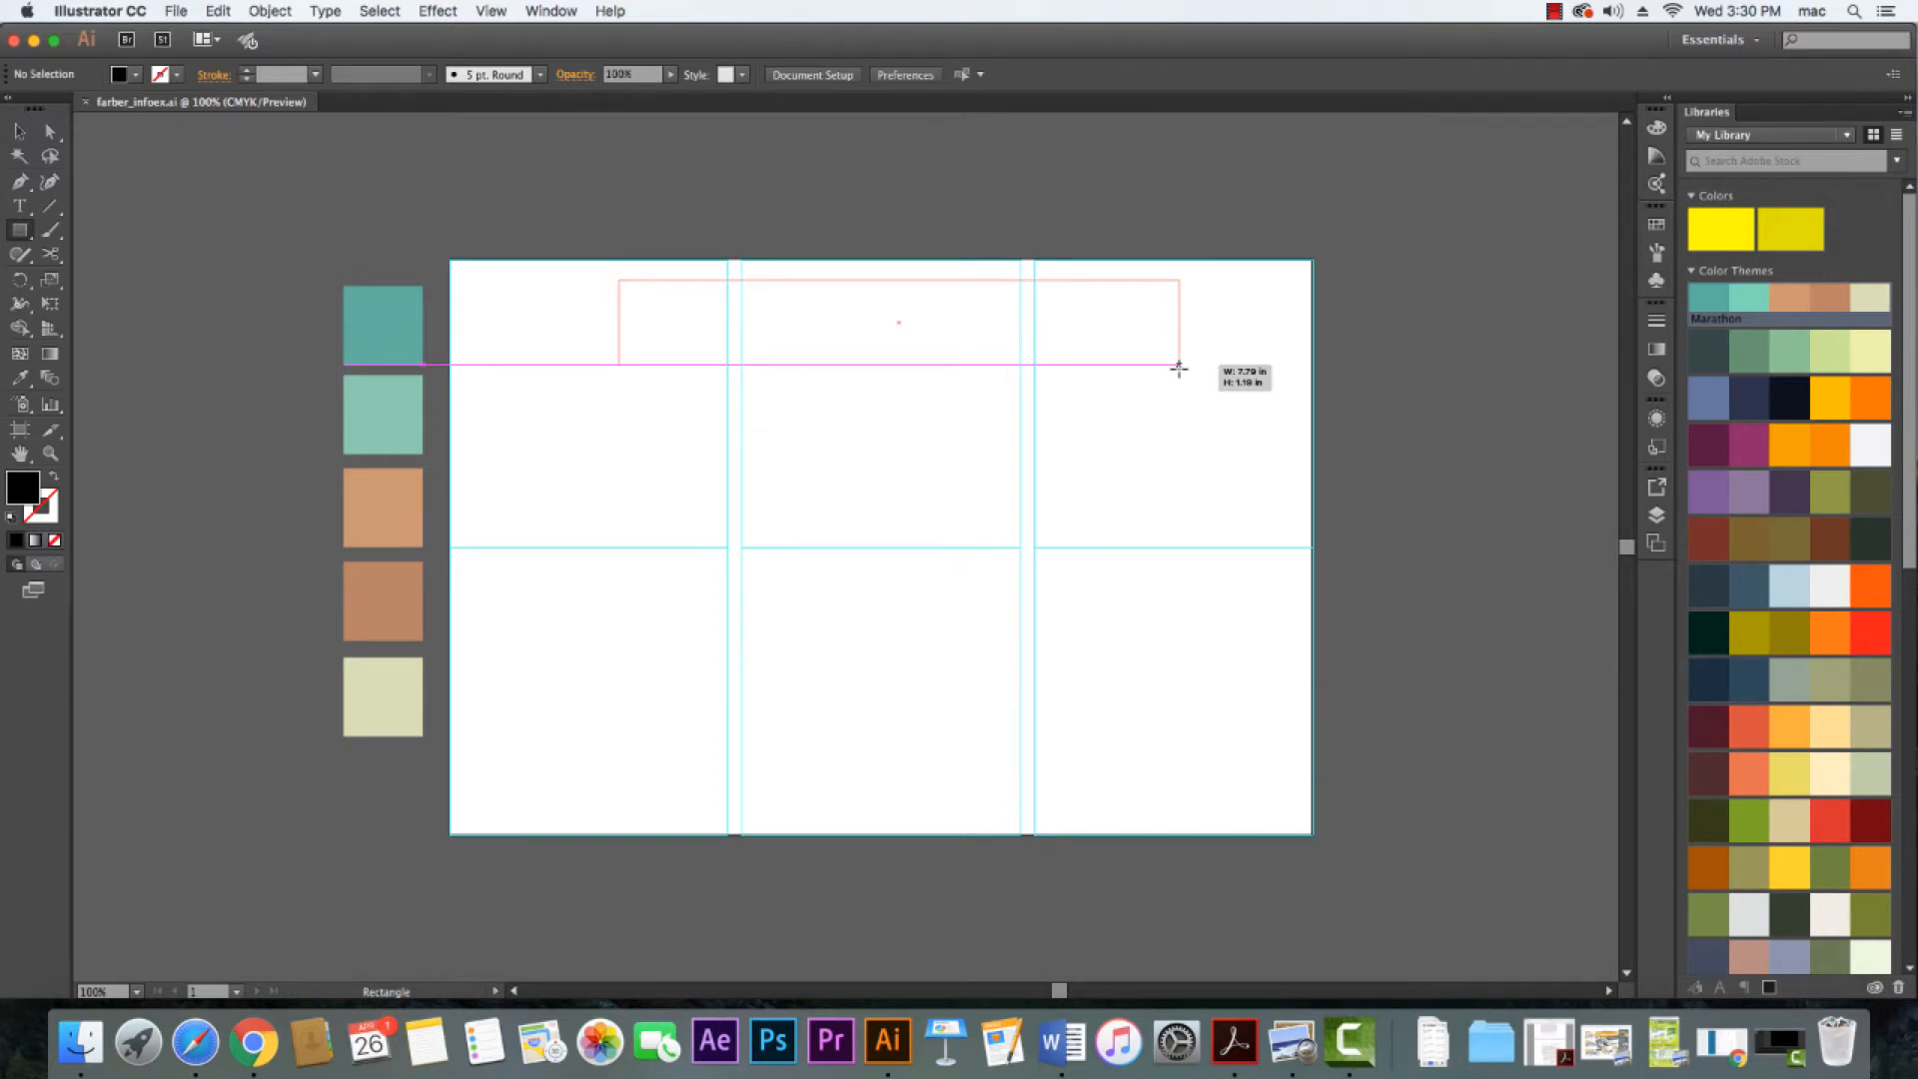
pyautogui.moveTo(1179, 367); pyautogui.dragTo(1156, 369)
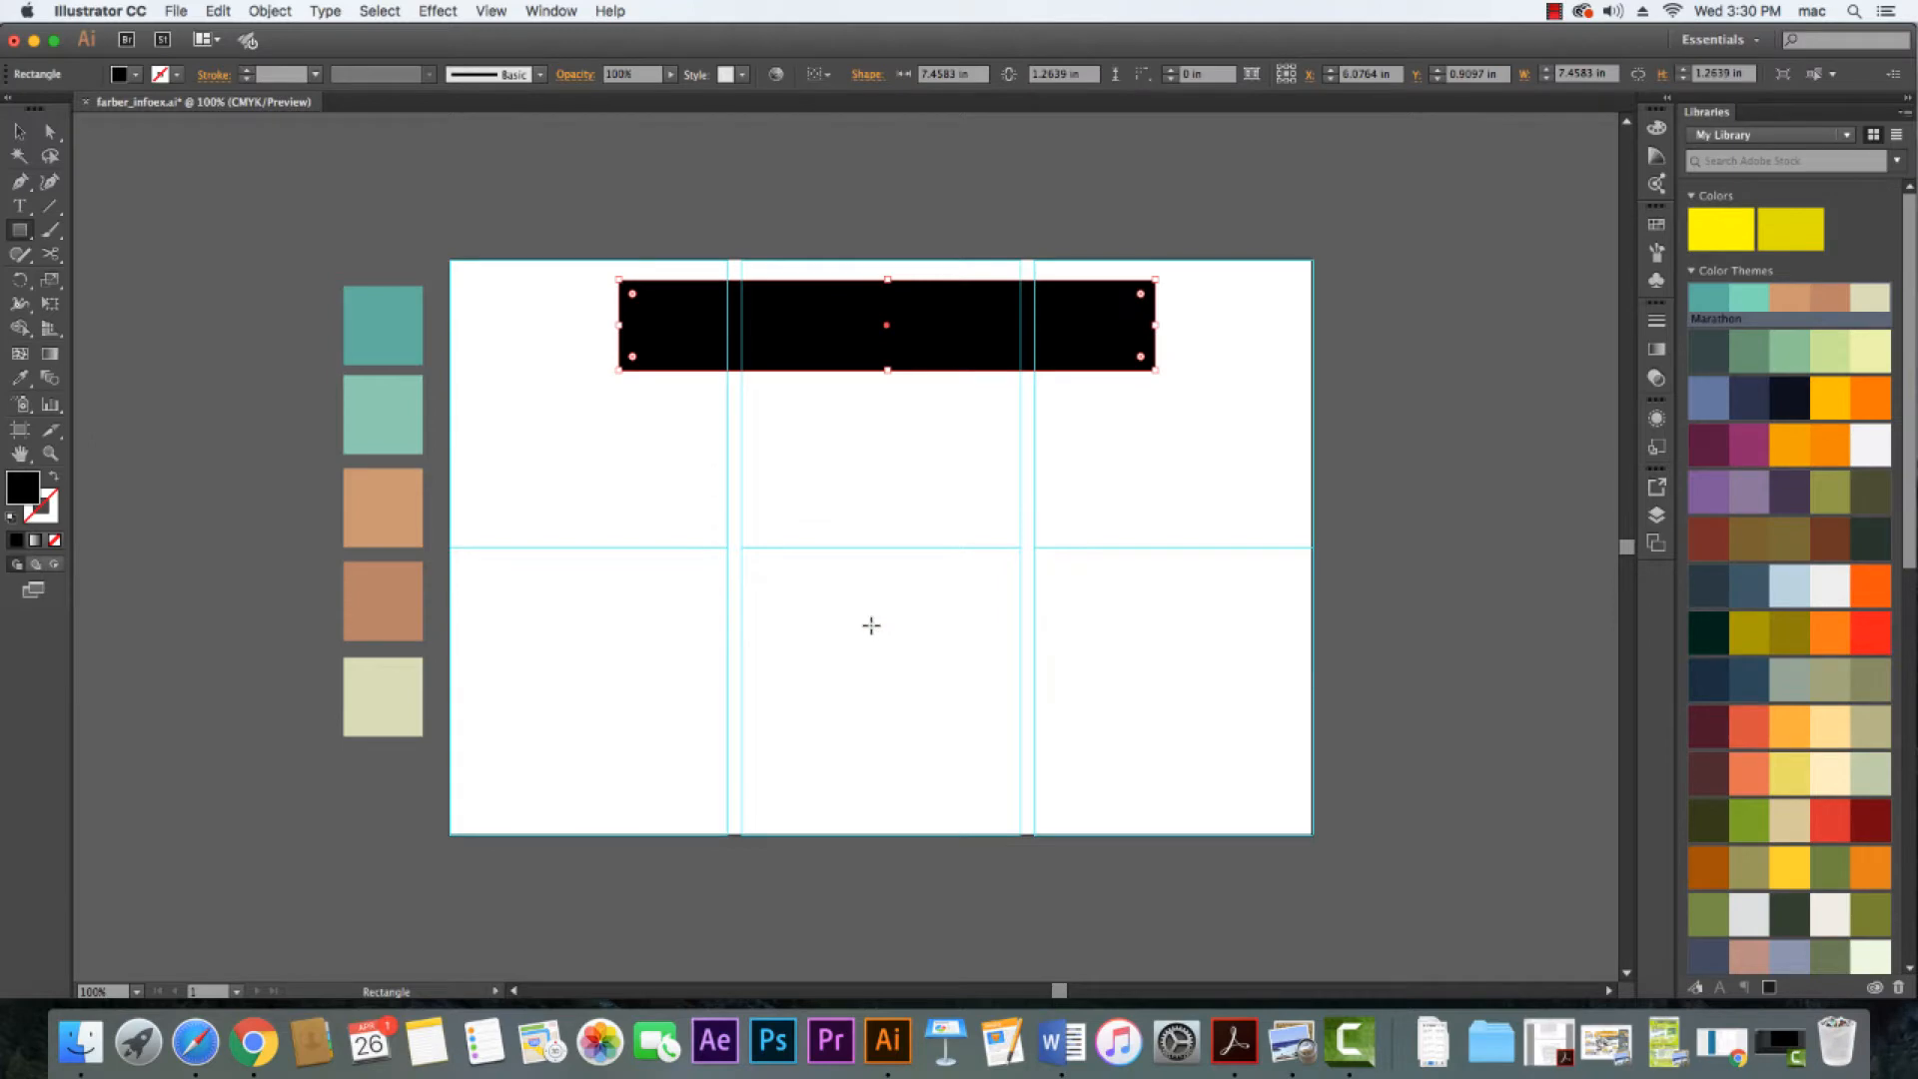
pyautogui.press('i')
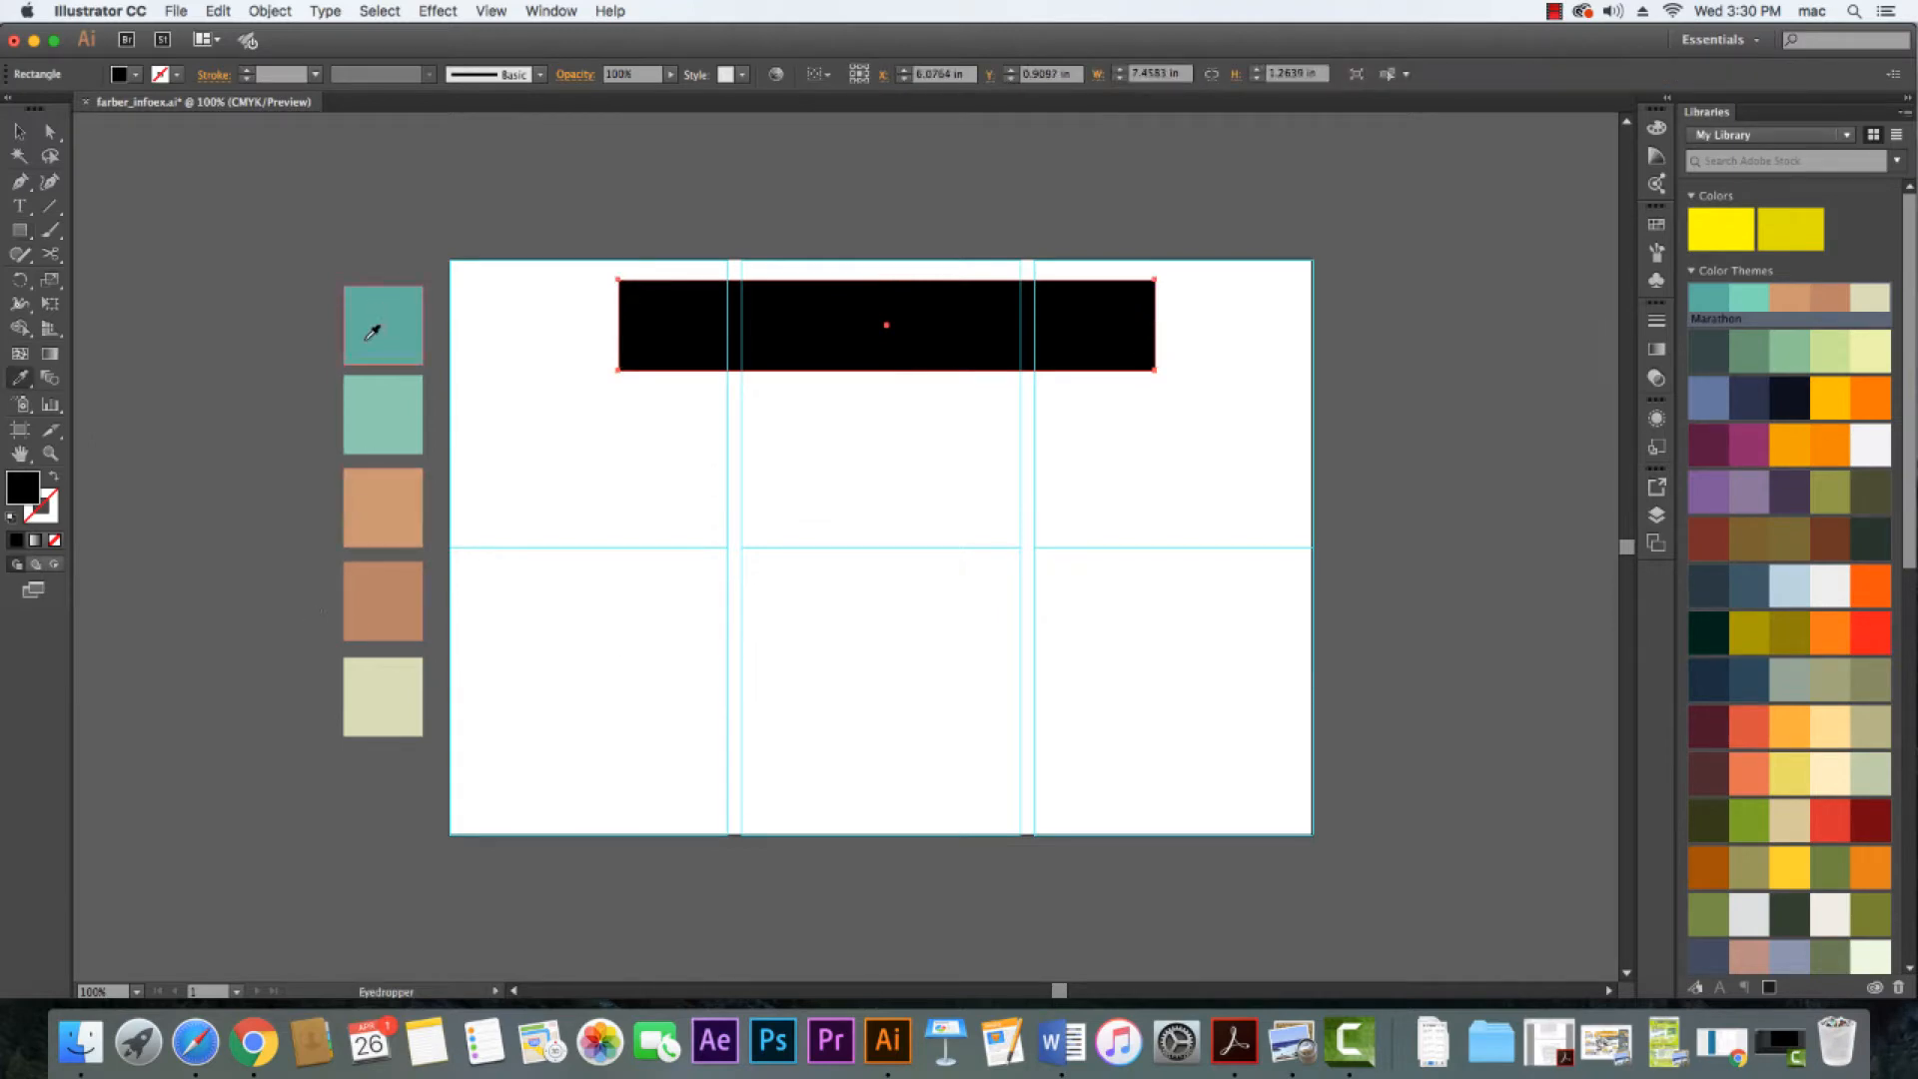
pyautogui.click(386, 314)
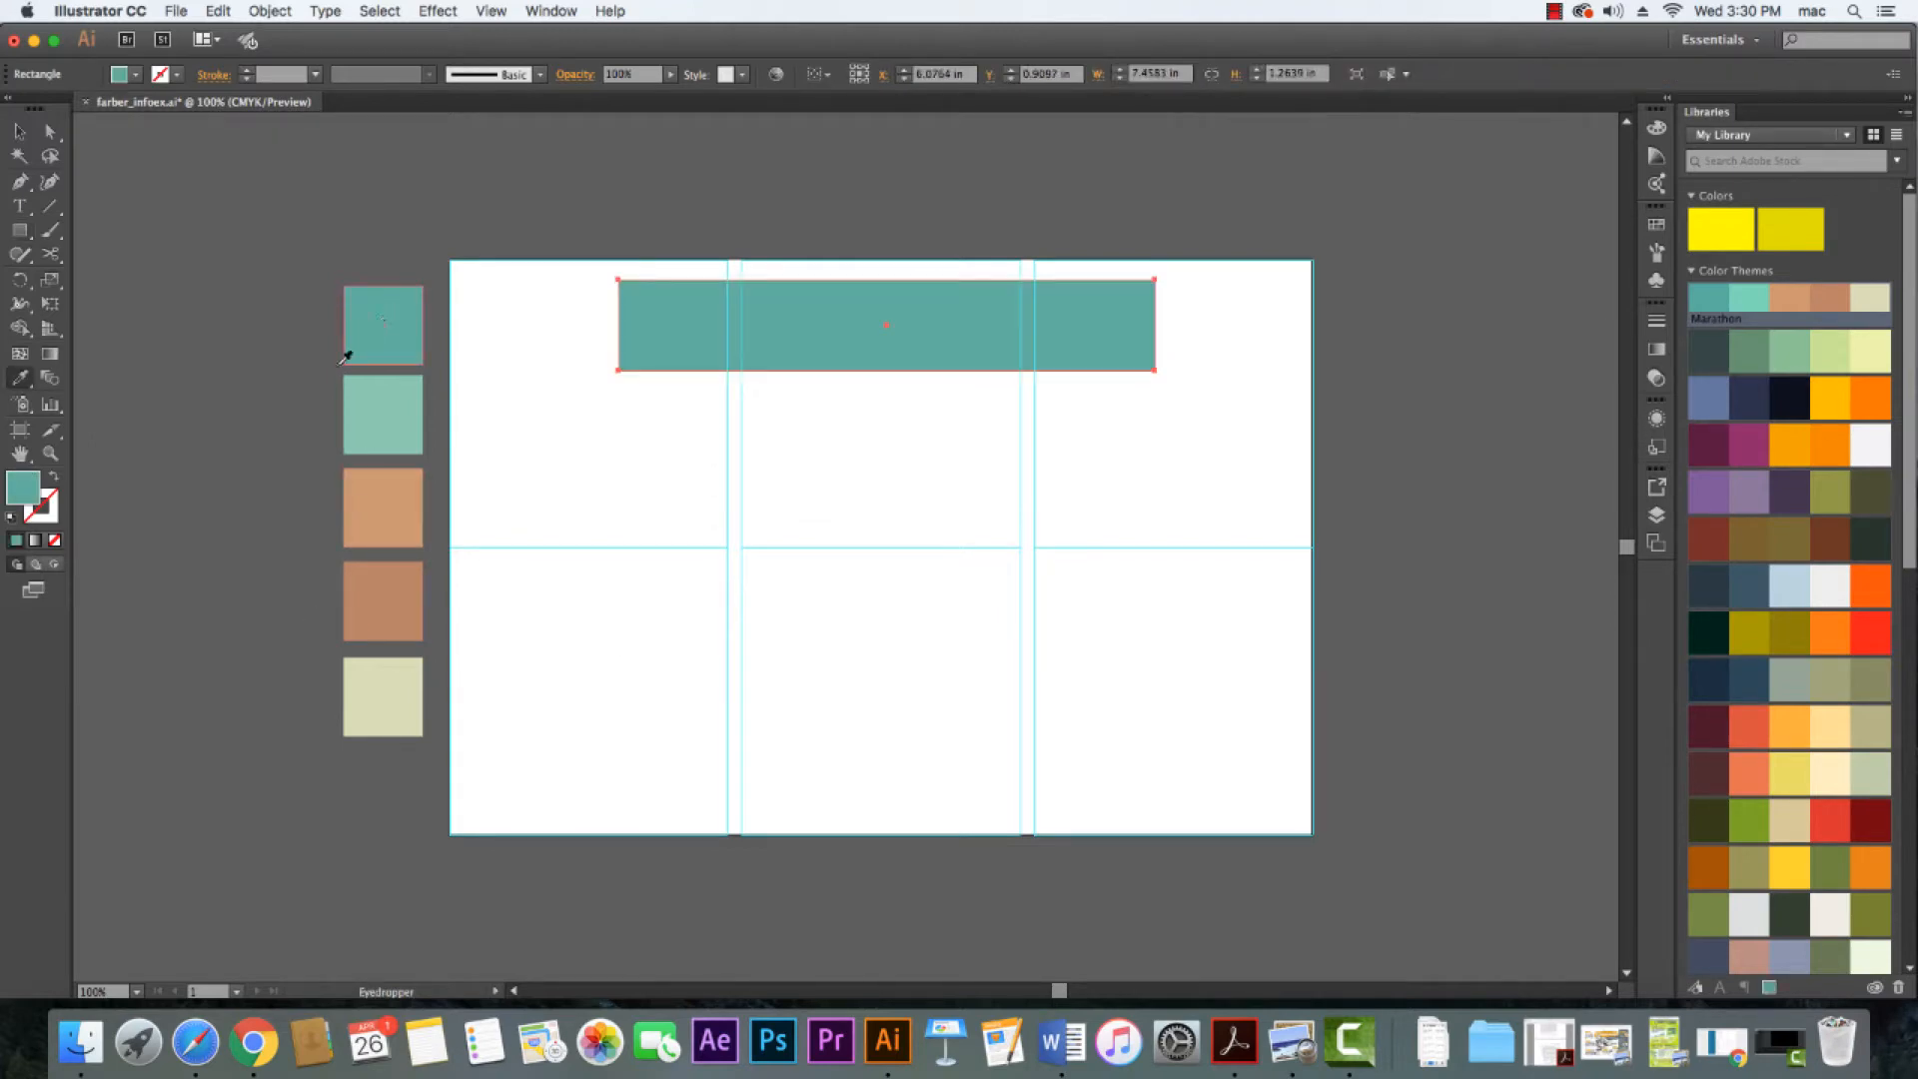
# Widen the teal rectangle to about 7.77 in and move it off the artboard, just above its upper edge
pyautogui.click(19, 132)
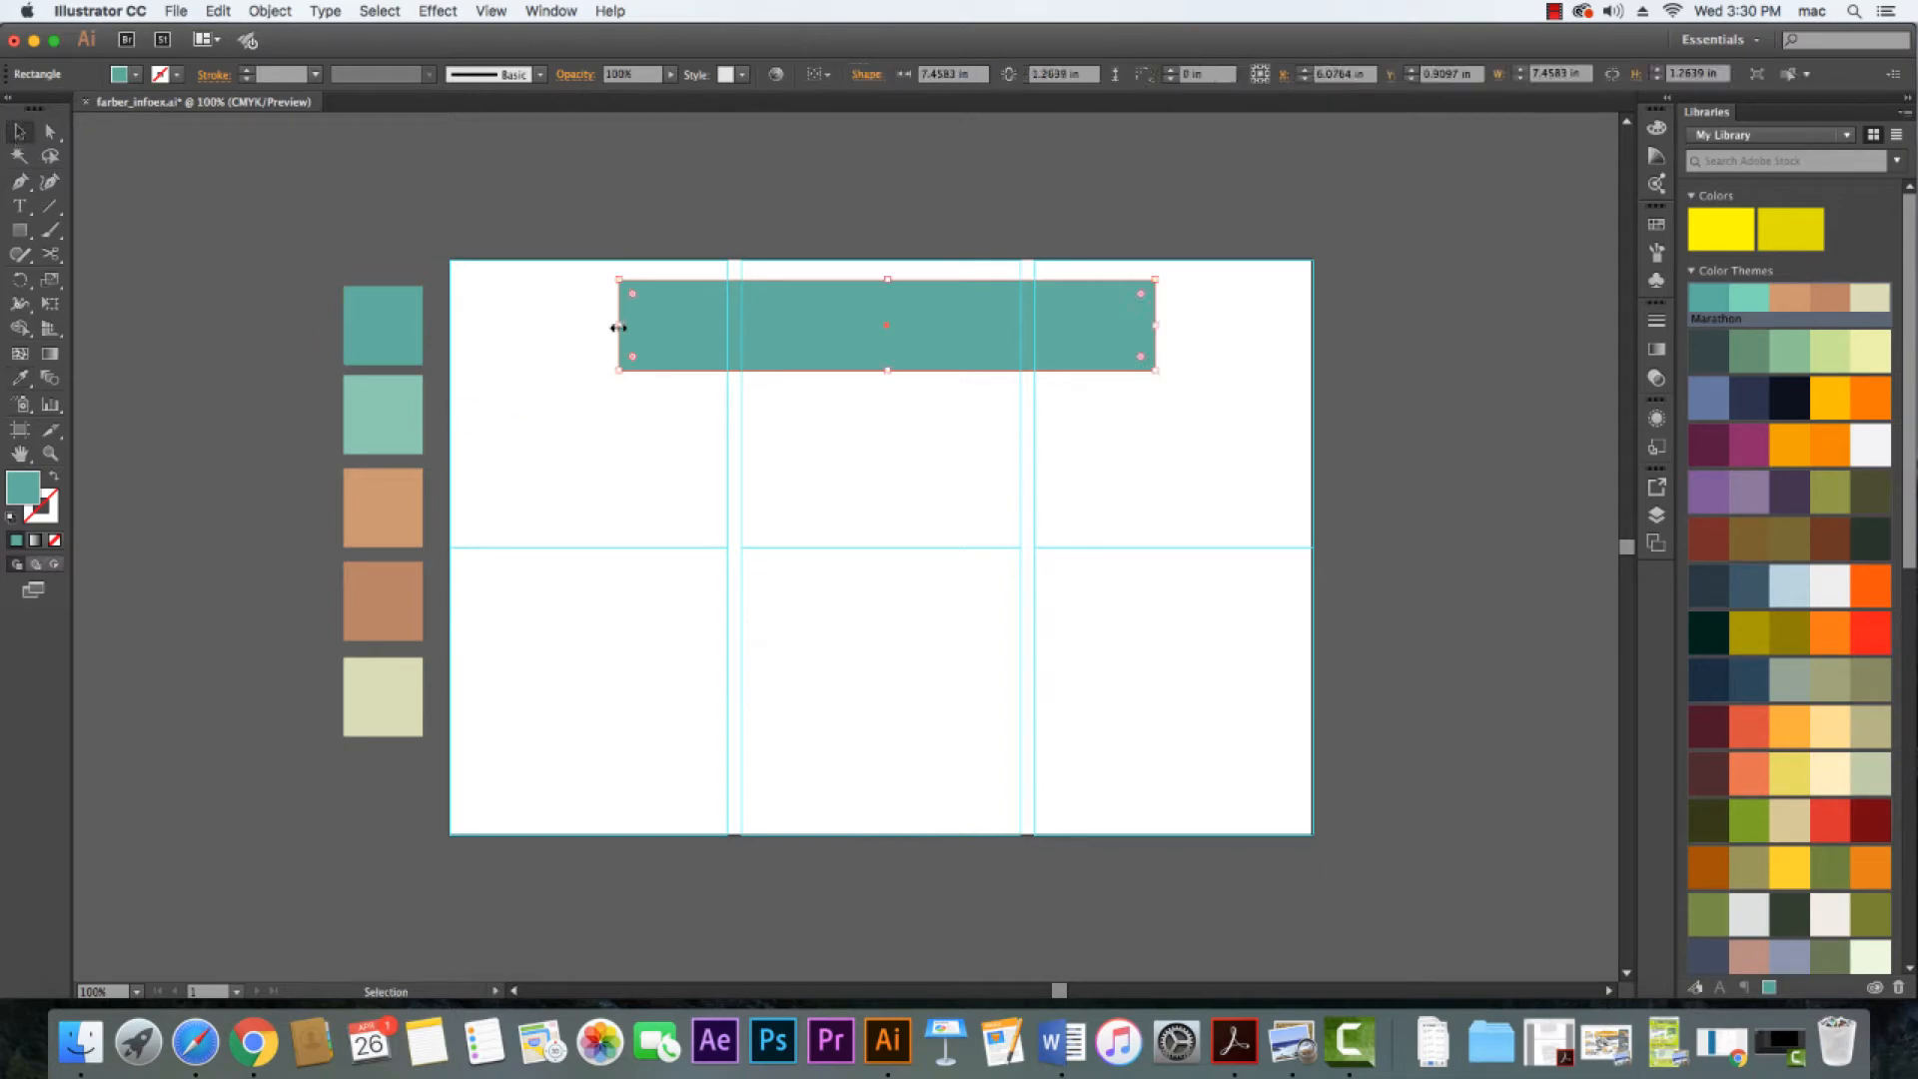
pyautogui.moveTo(620, 327); pyautogui.dragTo(608, 328)
pyautogui.moveTo(1159, 333); pyautogui.dragTo(1171, 333)
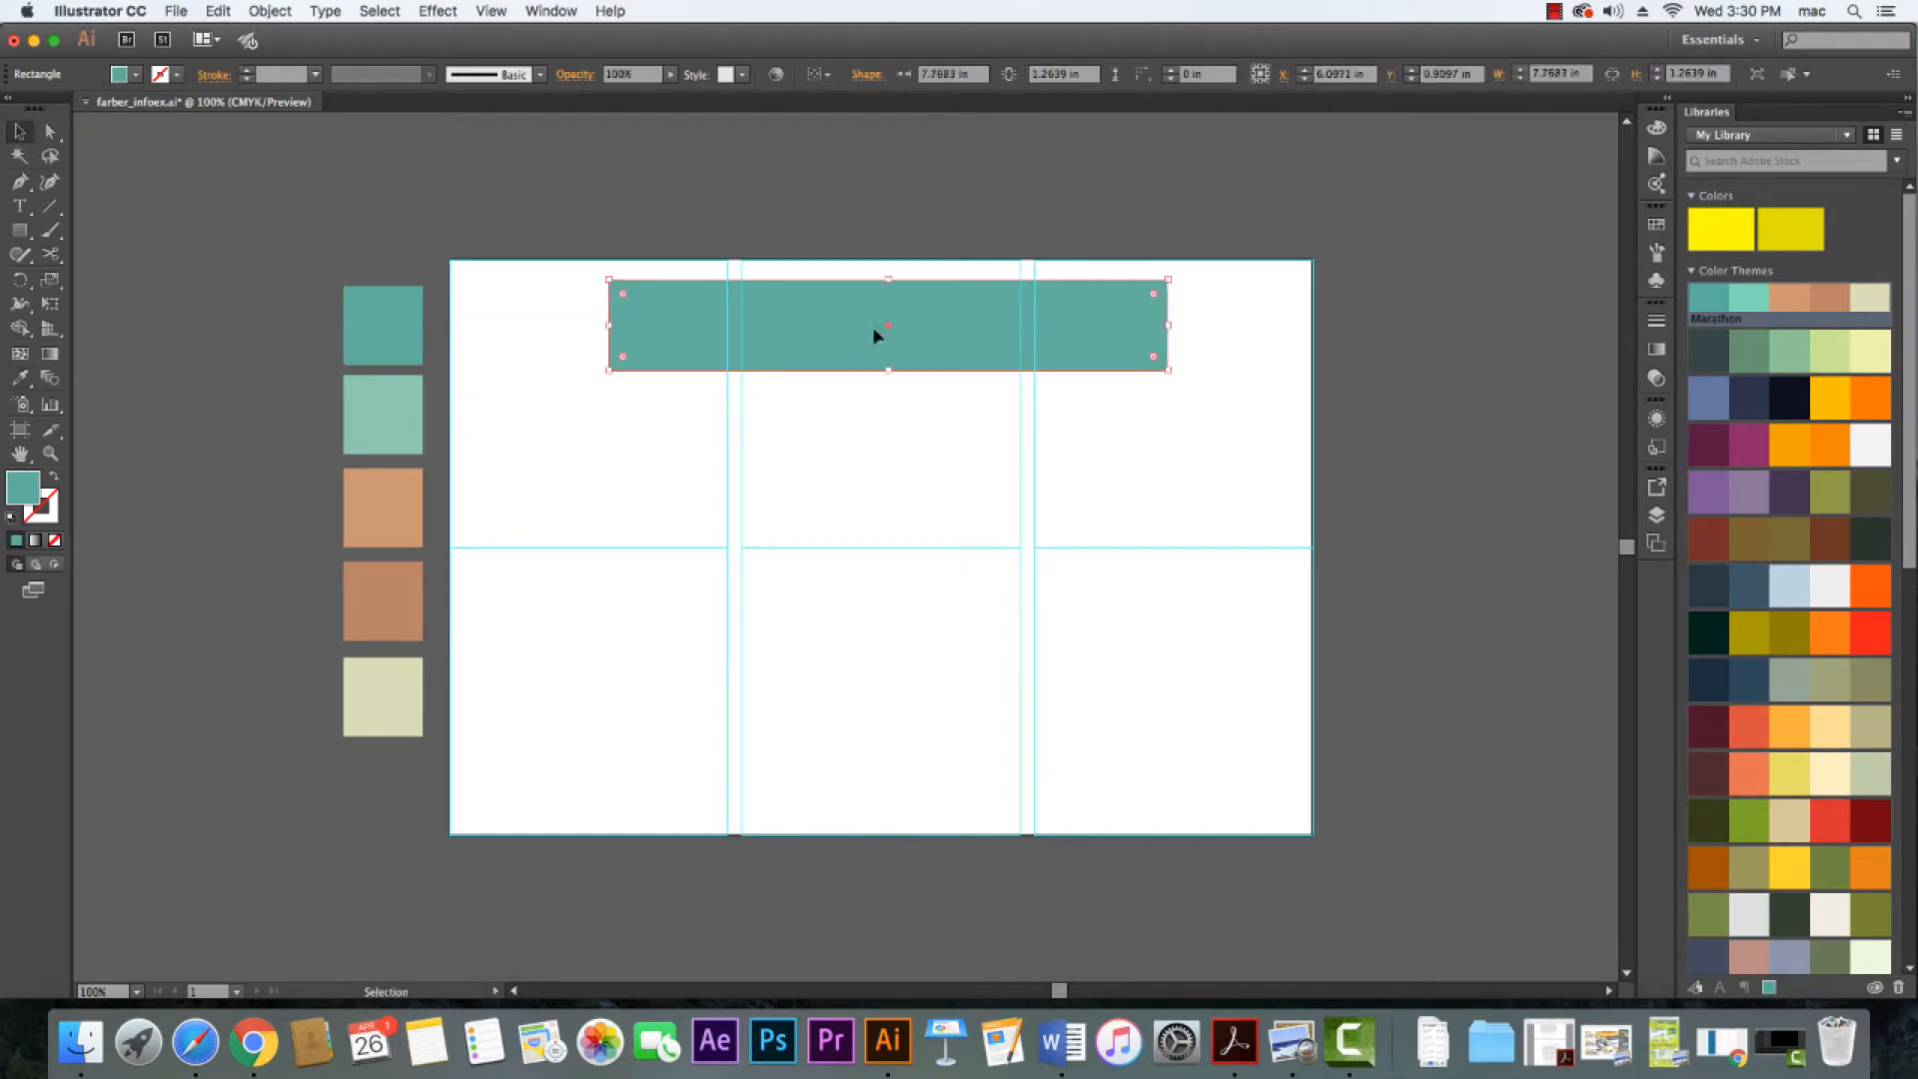
pyautogui.moveTo(876, 335); pyautogui.dragTo(869, 340)
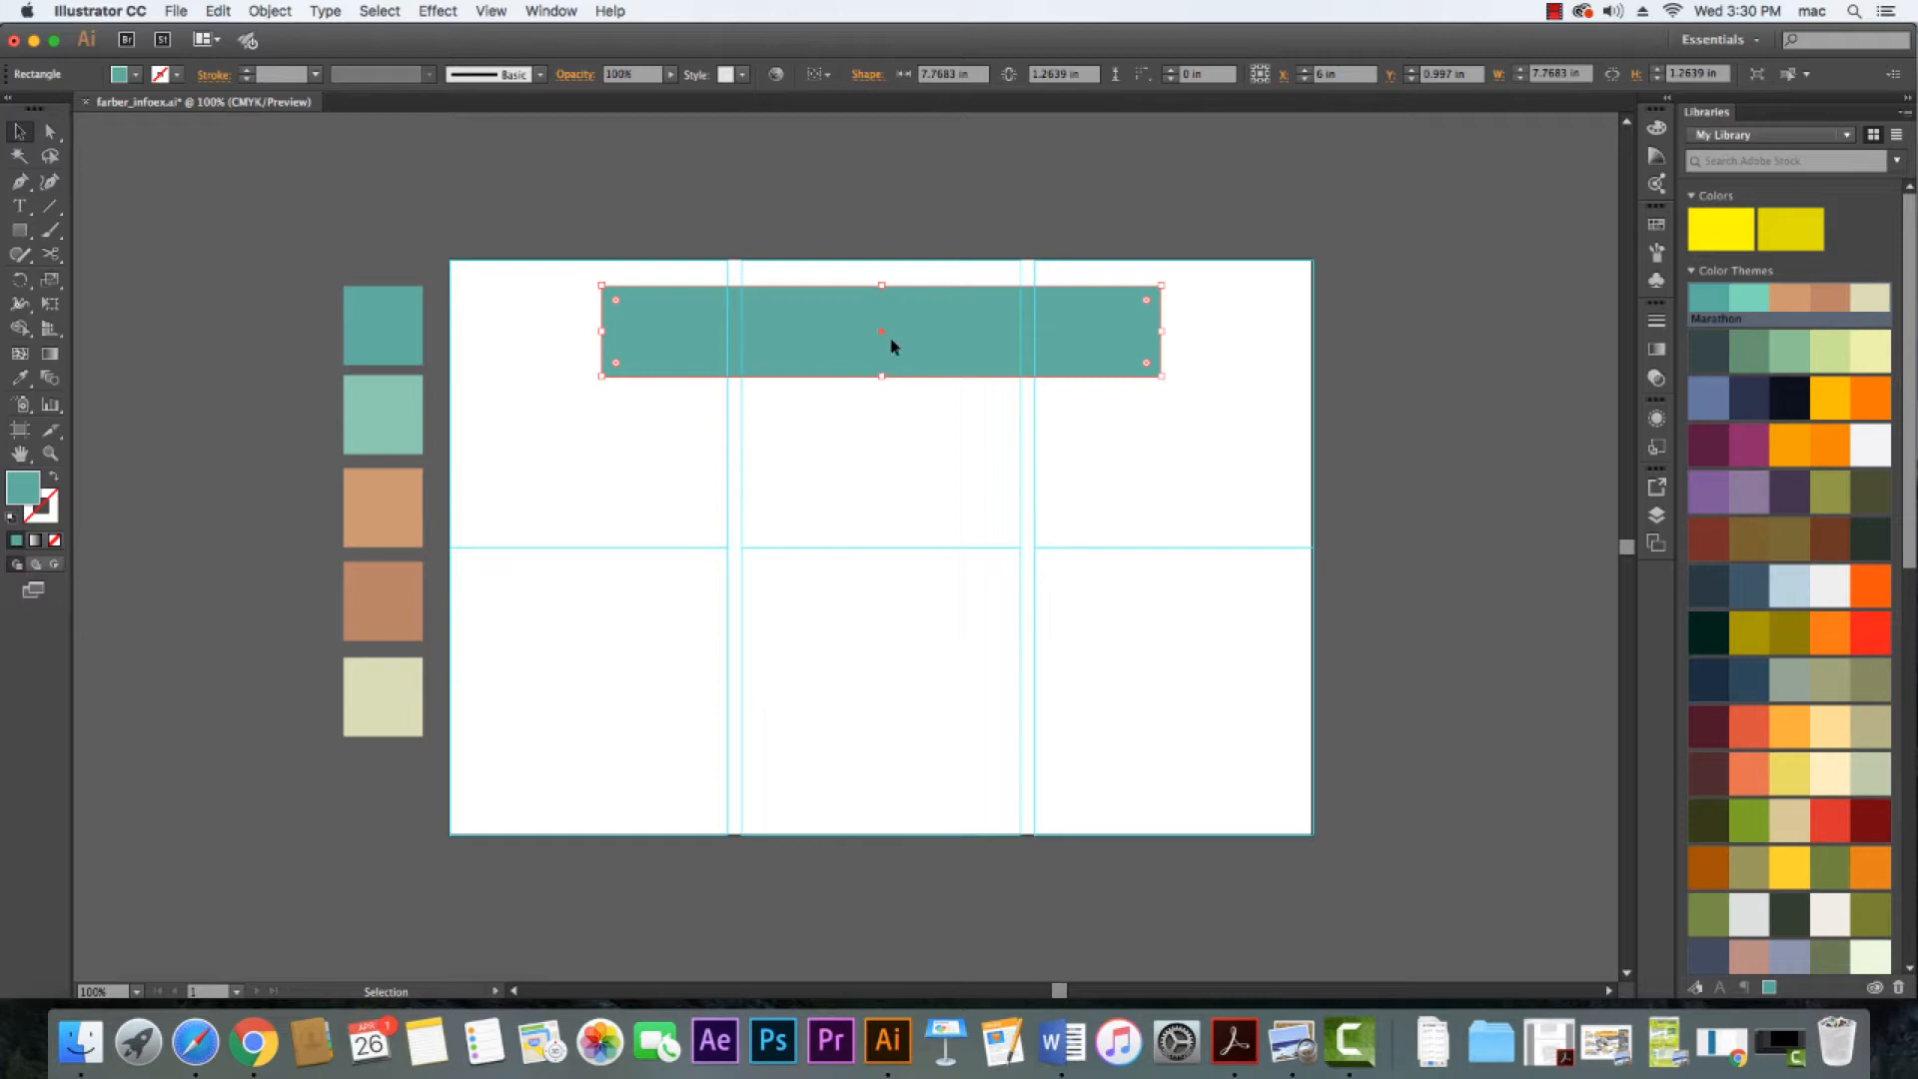
pyautogui.moveTo(893, 346); pyautogui.dragTo(944, 206)
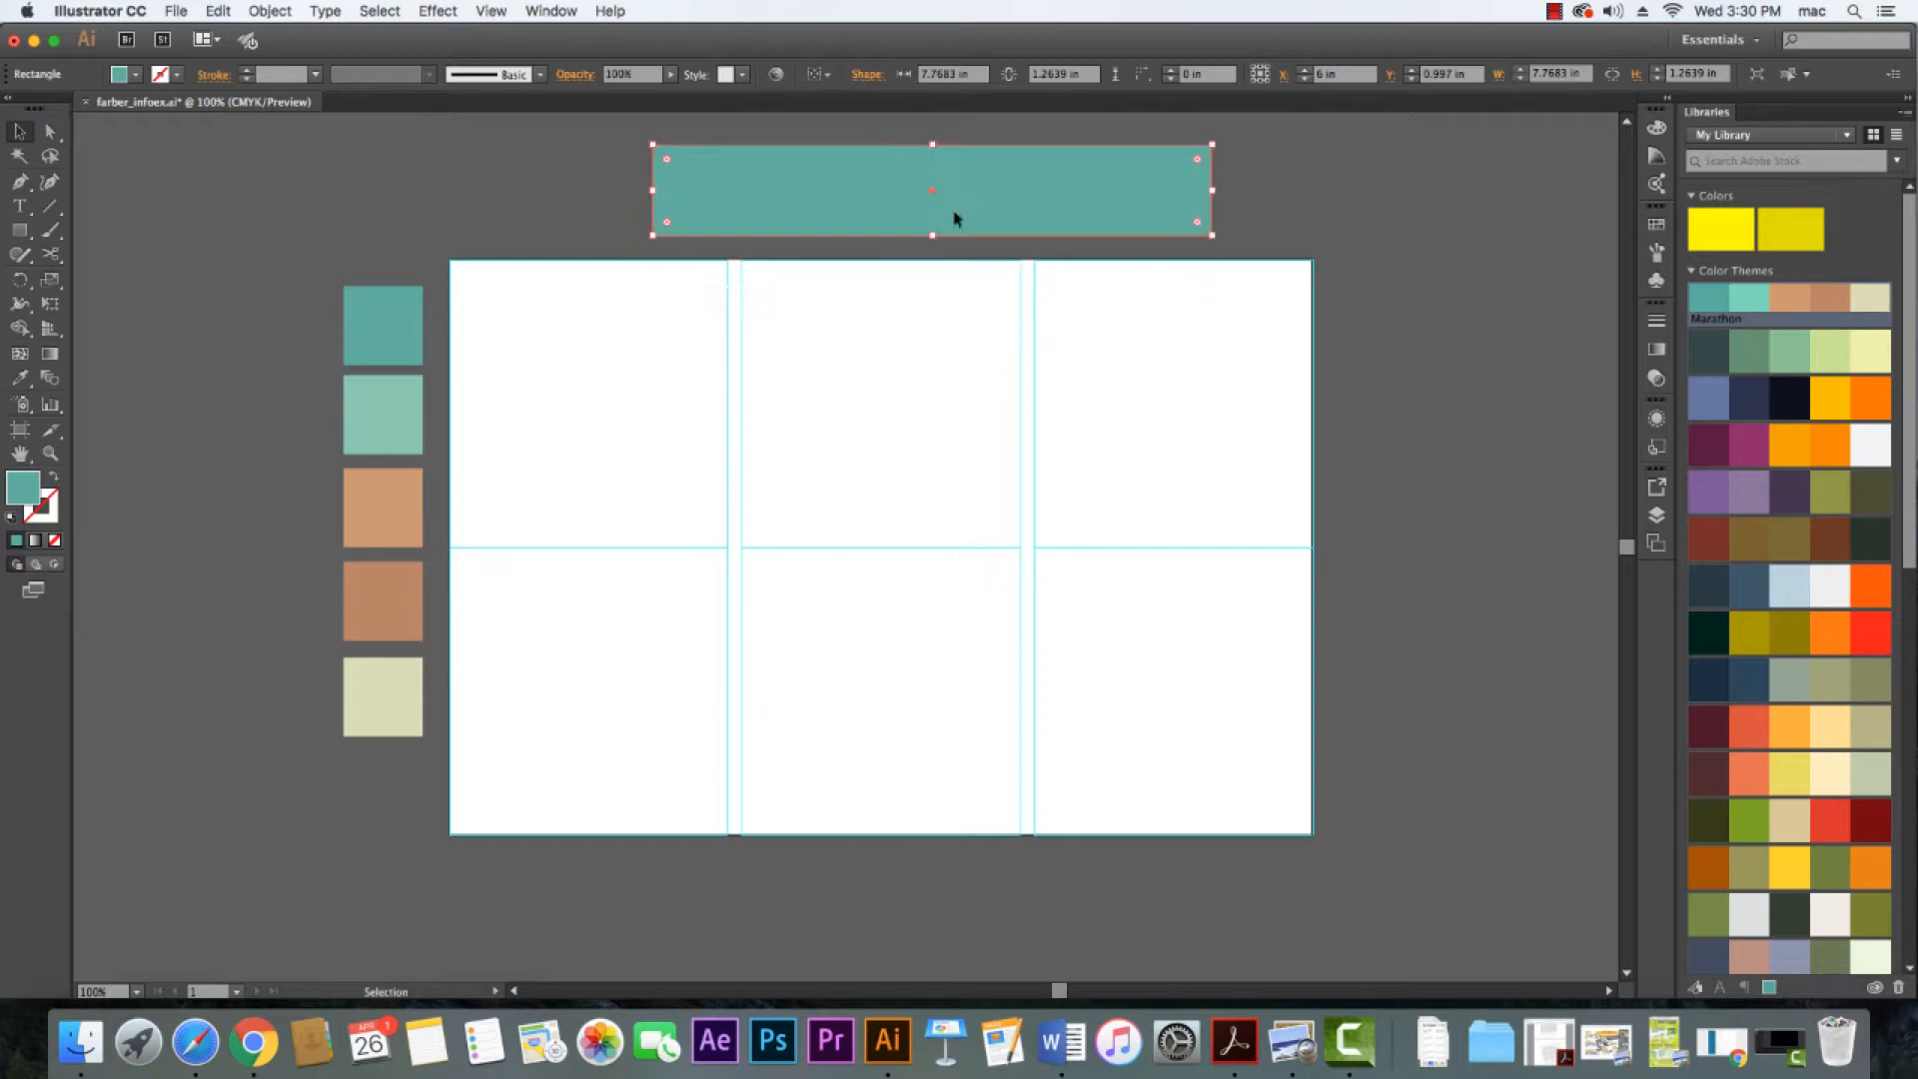
pyautogui.click(1443, 361)
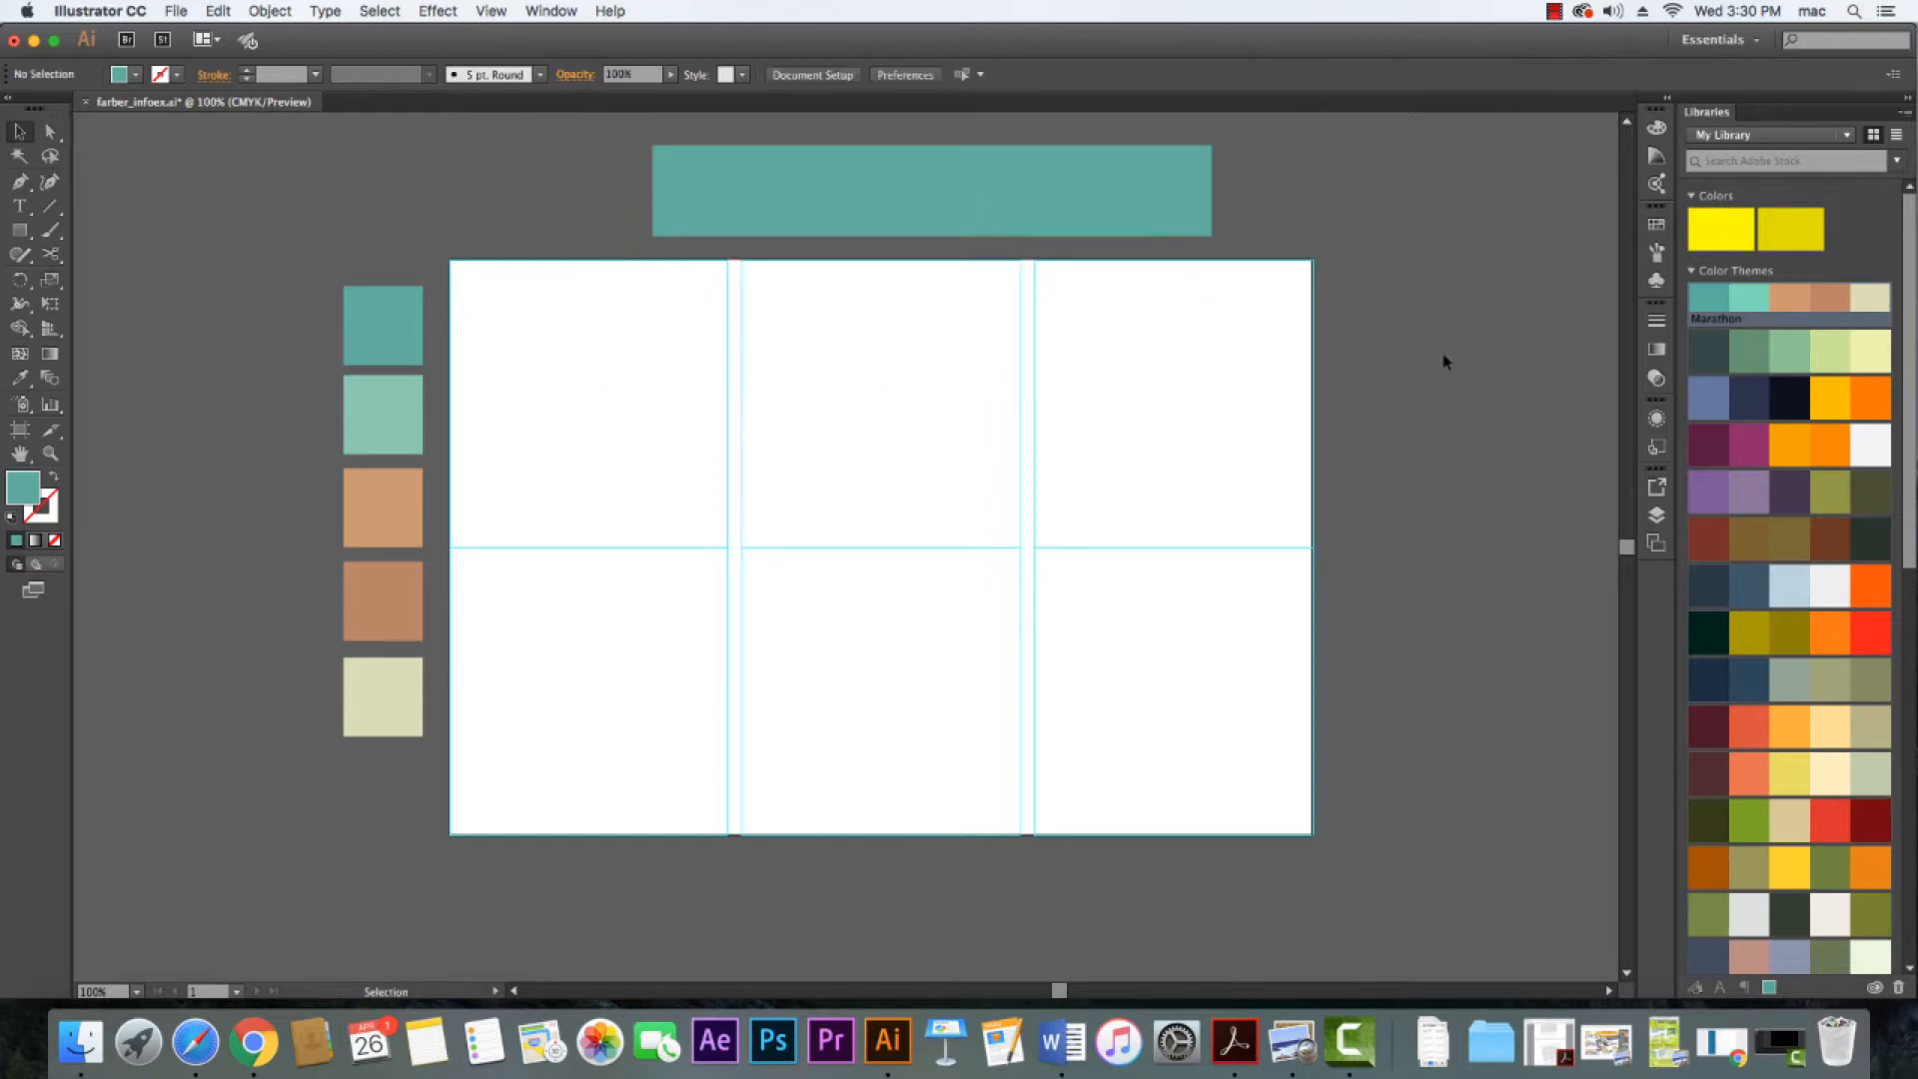
# Enlarge the Brushes list and open the Decorative_Banners and Seals brush library
pyautogui.click(1657, 254)
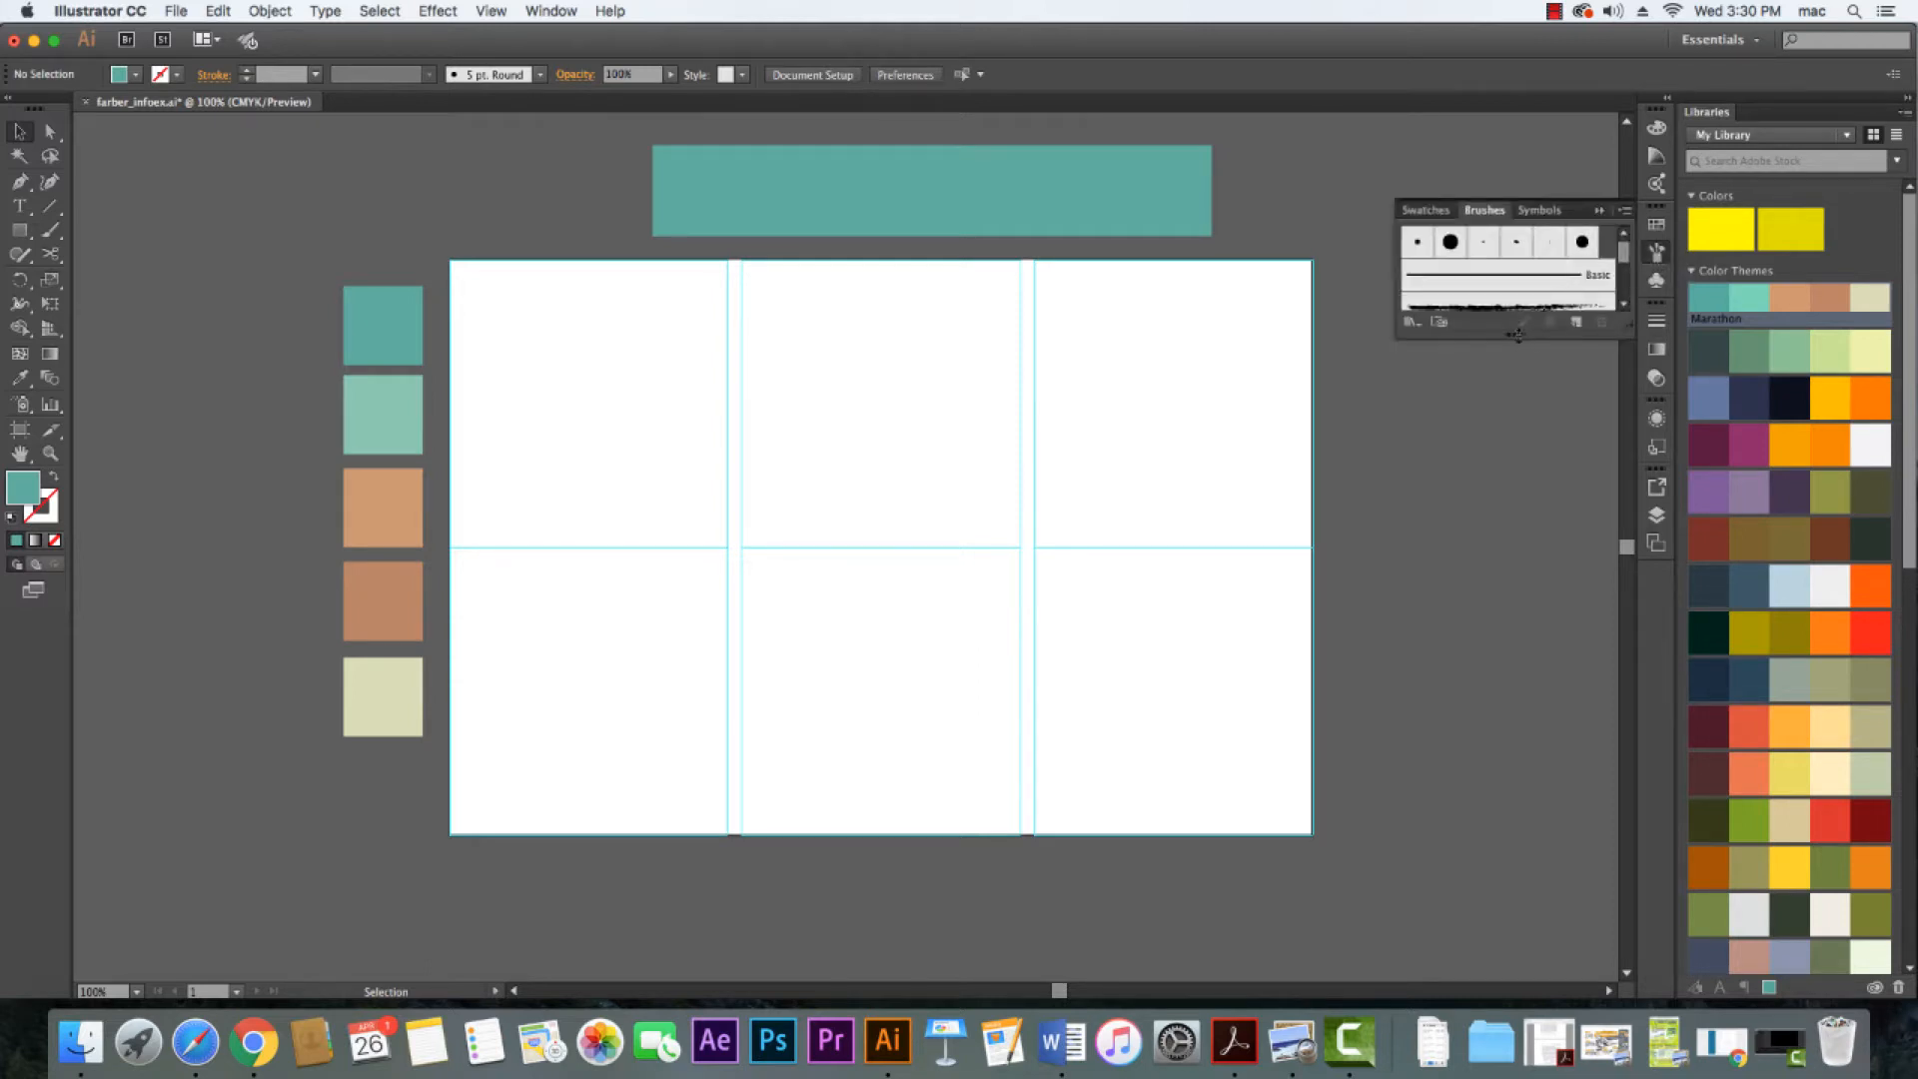
pyautogui.moveTo(1518, 335); pyautogui.dragTo(1515, 488)
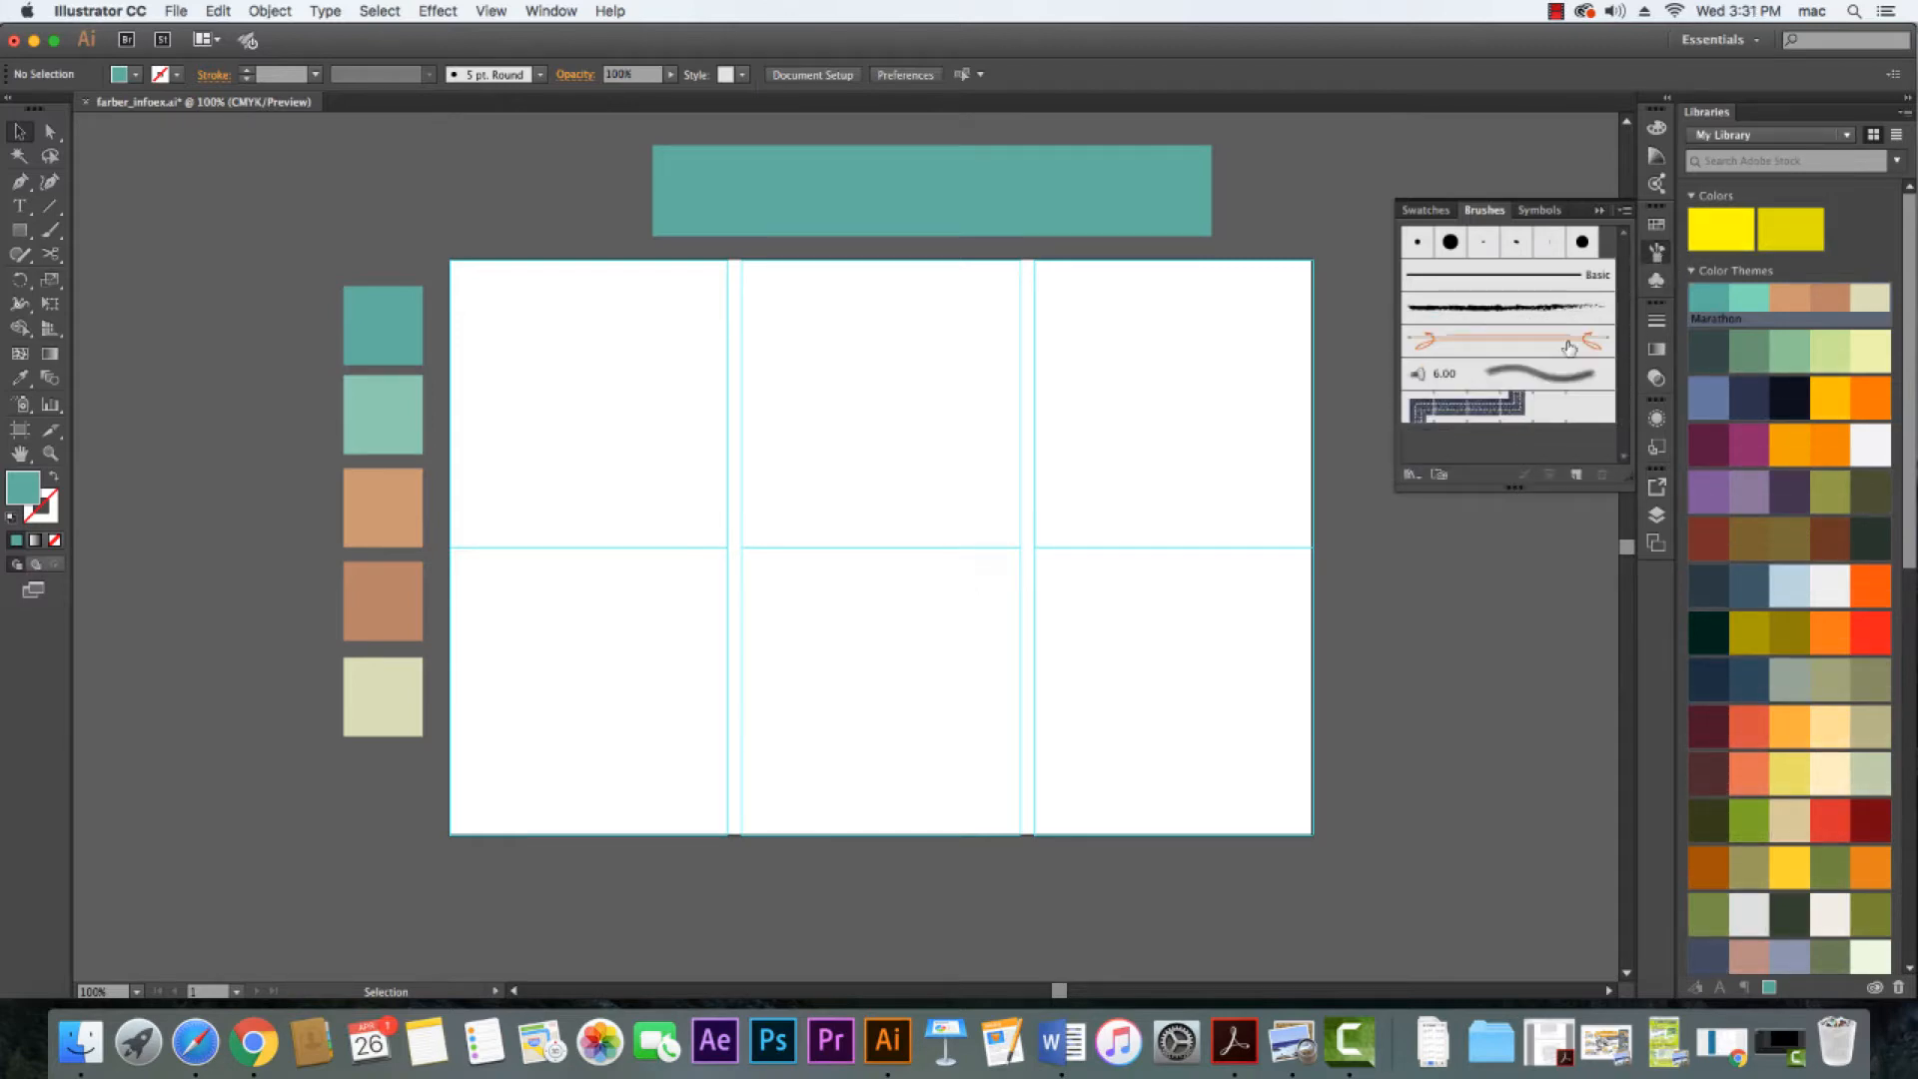
pyautogui.click(1411, 475)
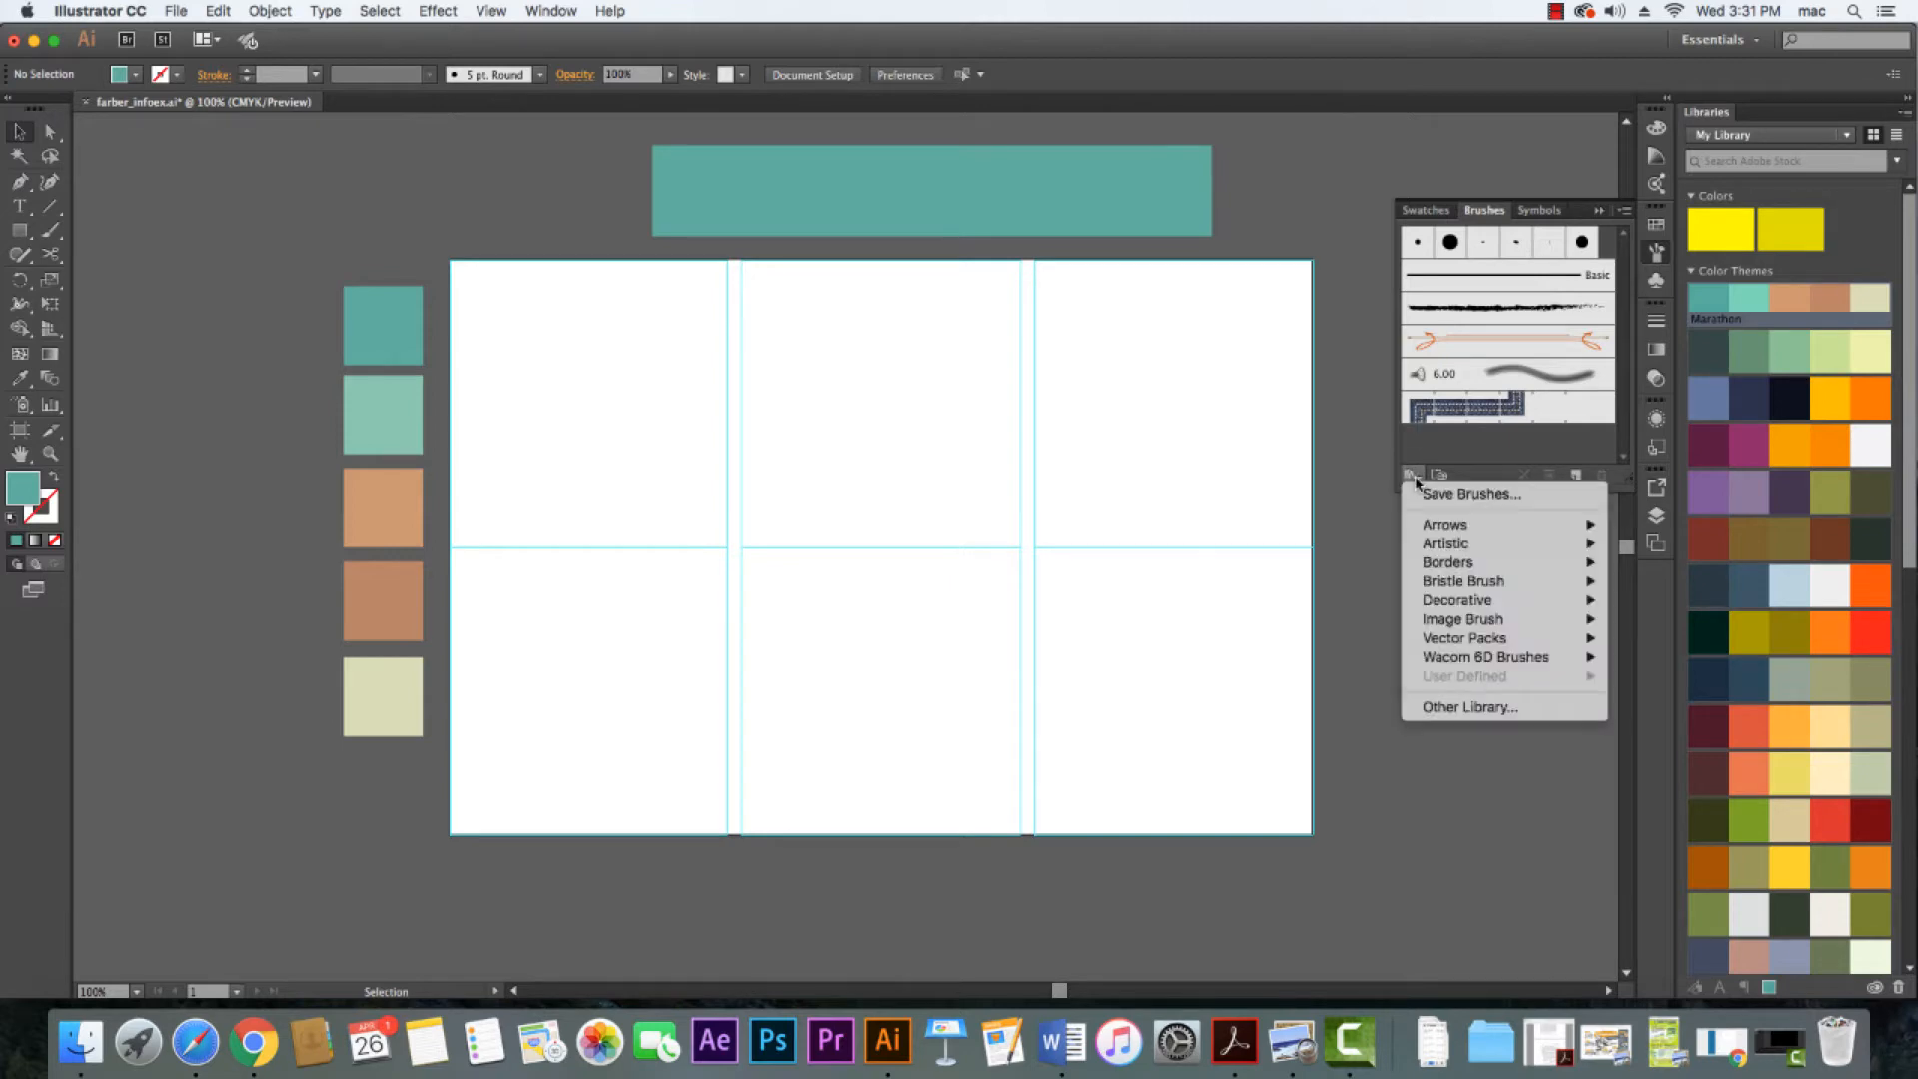
pyautogui.moveTo(1440, 606)
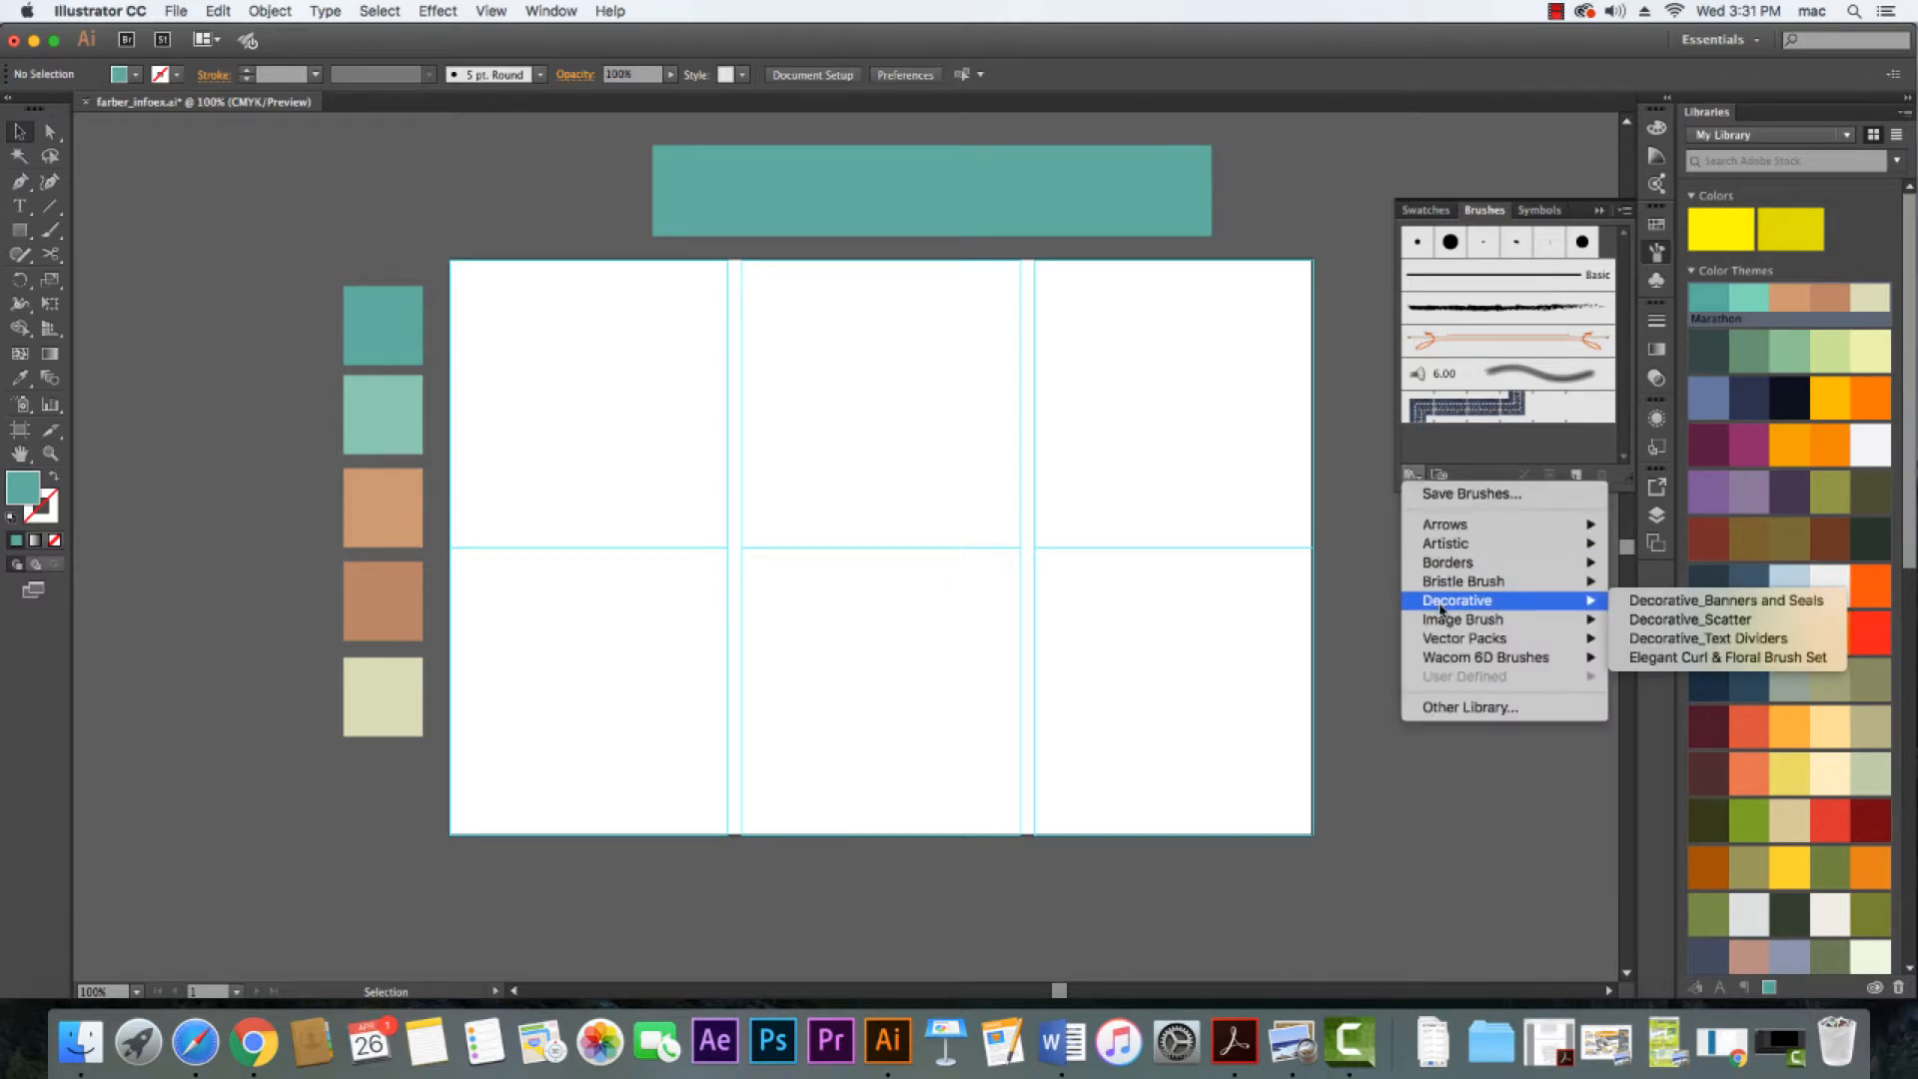
pyautogui.click(1734, 603)
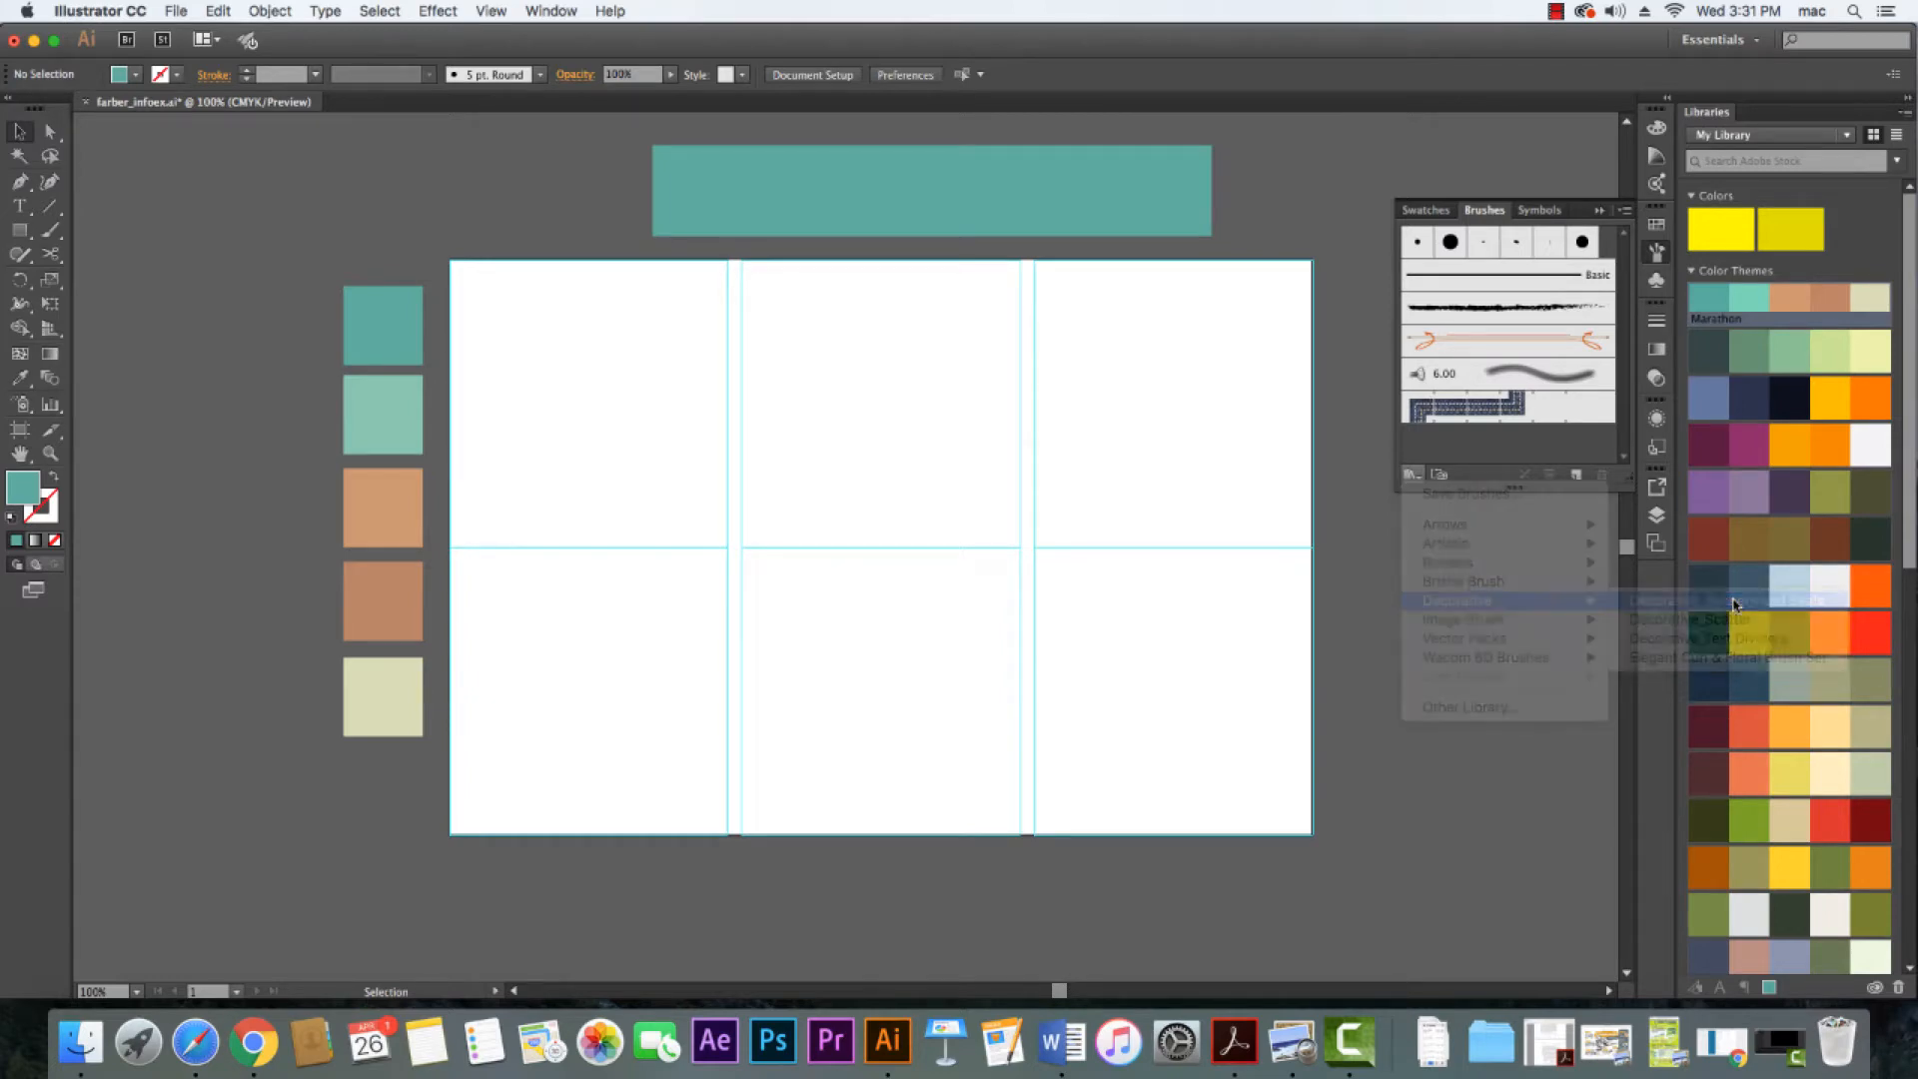
# Place the arrow-shaped banner brush artwork on the upper middle of the artboard and close the brush library
pyautogui.moveTo(1269, 655)
pyautogui.mouseDown()
pyautogui.moveTo(1284, 522)
pyautogui.moveTo(1261, 750)
pyautogui.moveTo(1268, 678)
pyautogui.mouseUp()
pyautogui.click(1159, 640)
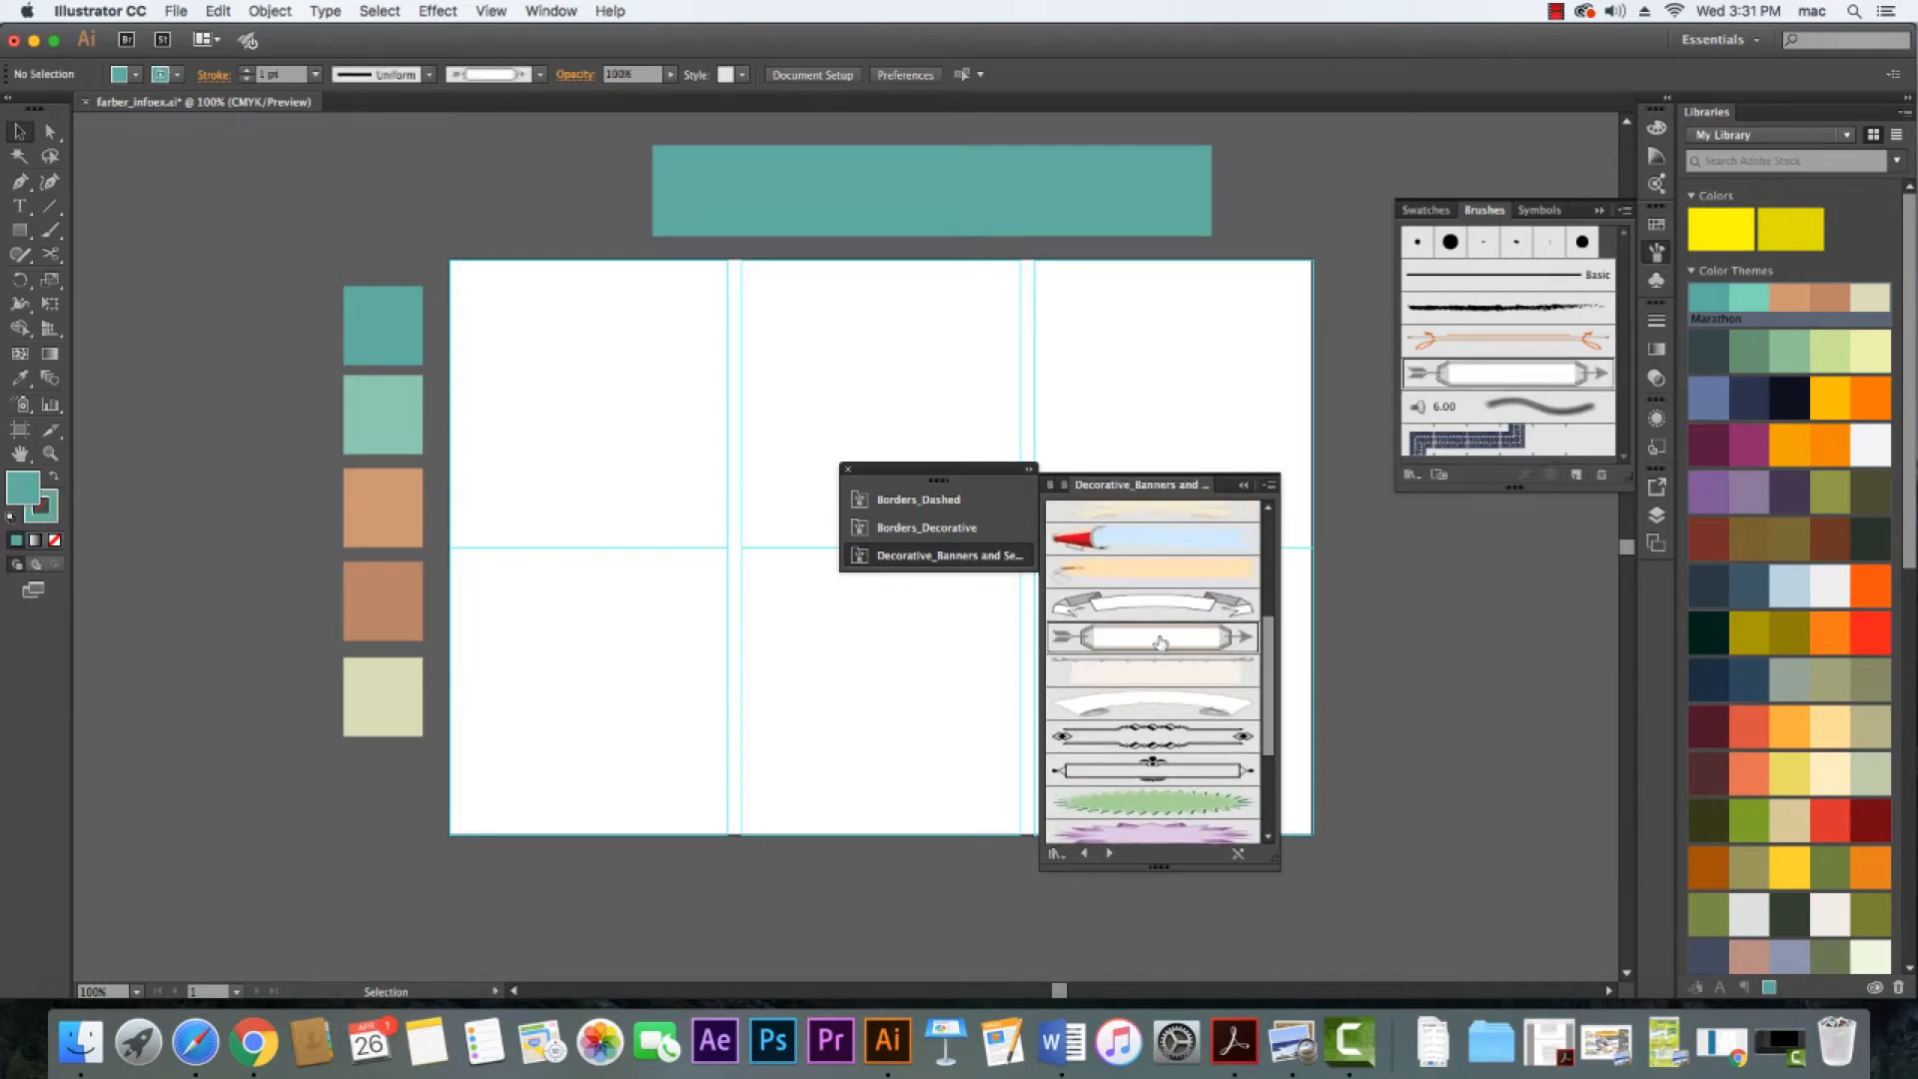
pyautogui.moveTo(1159, 640); pyautogui.dragTo(846, 347)
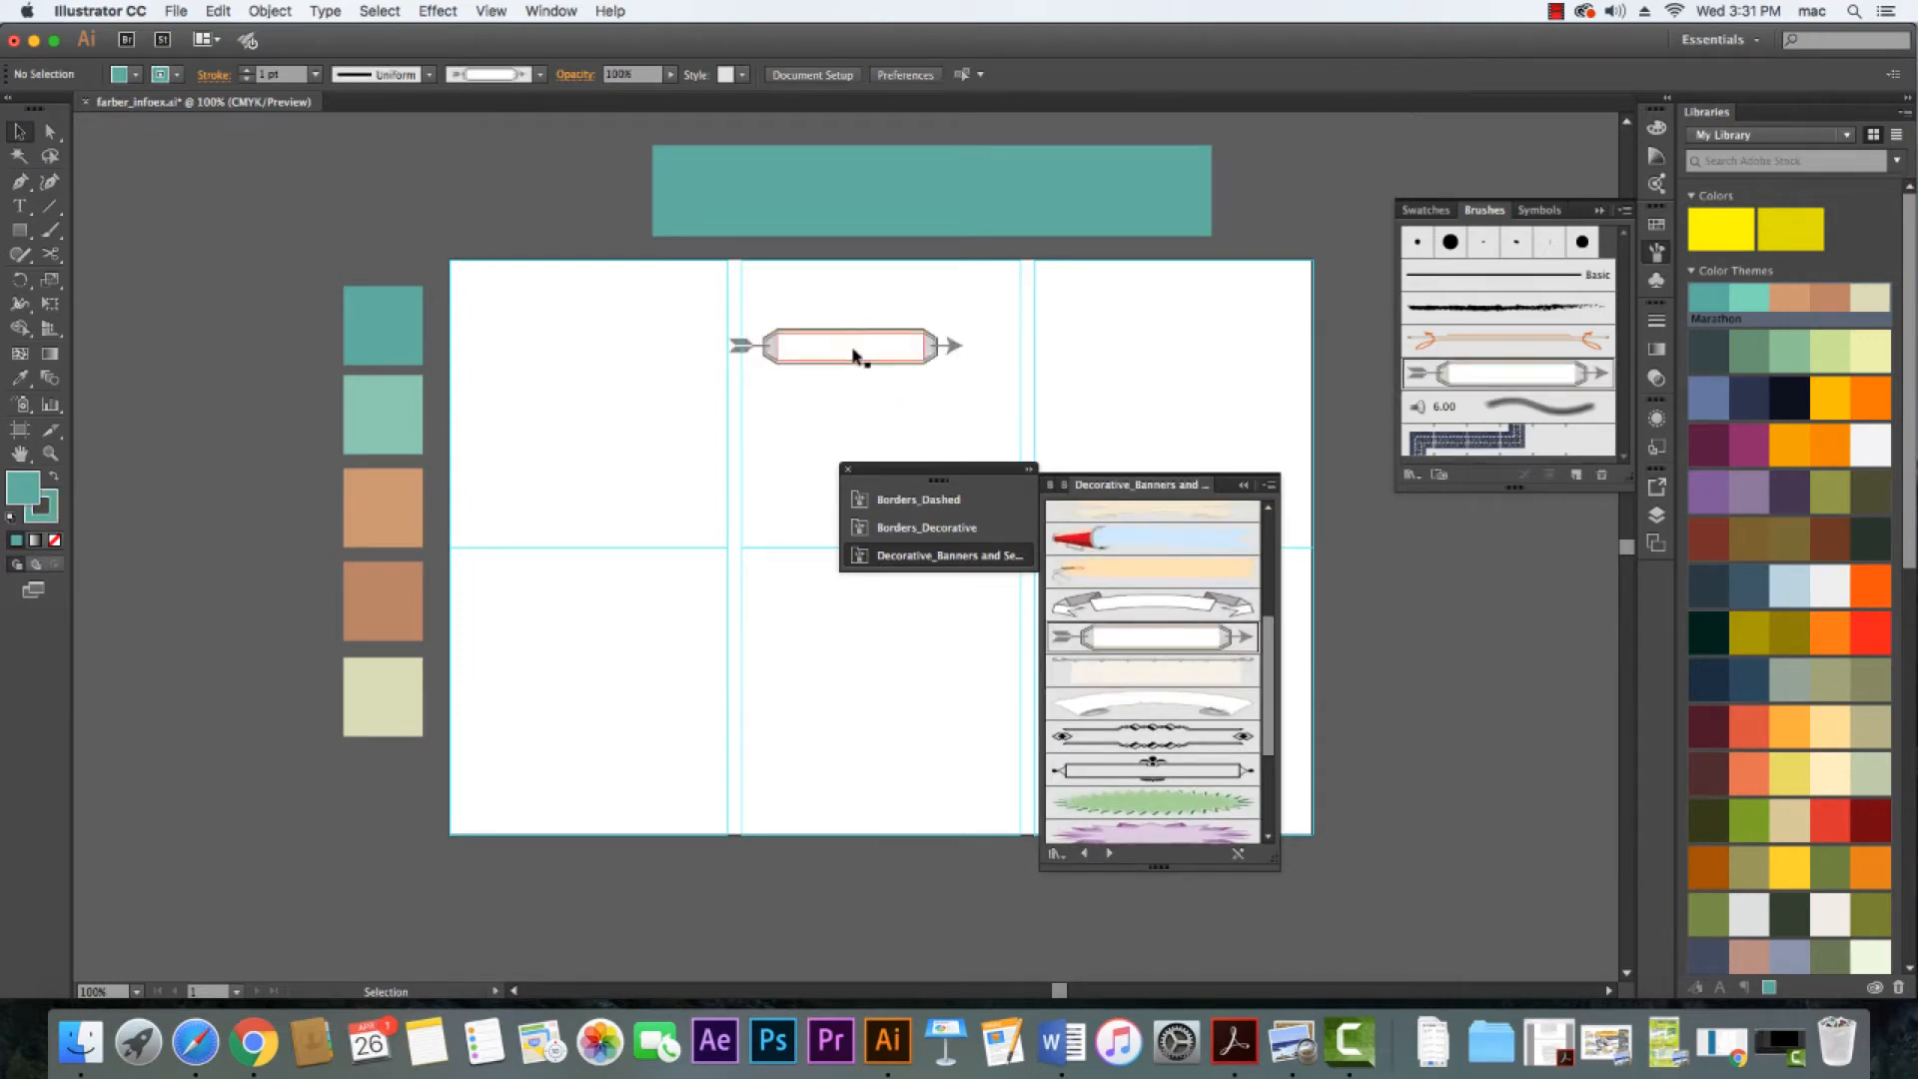
pyautogui.click(849, 470)
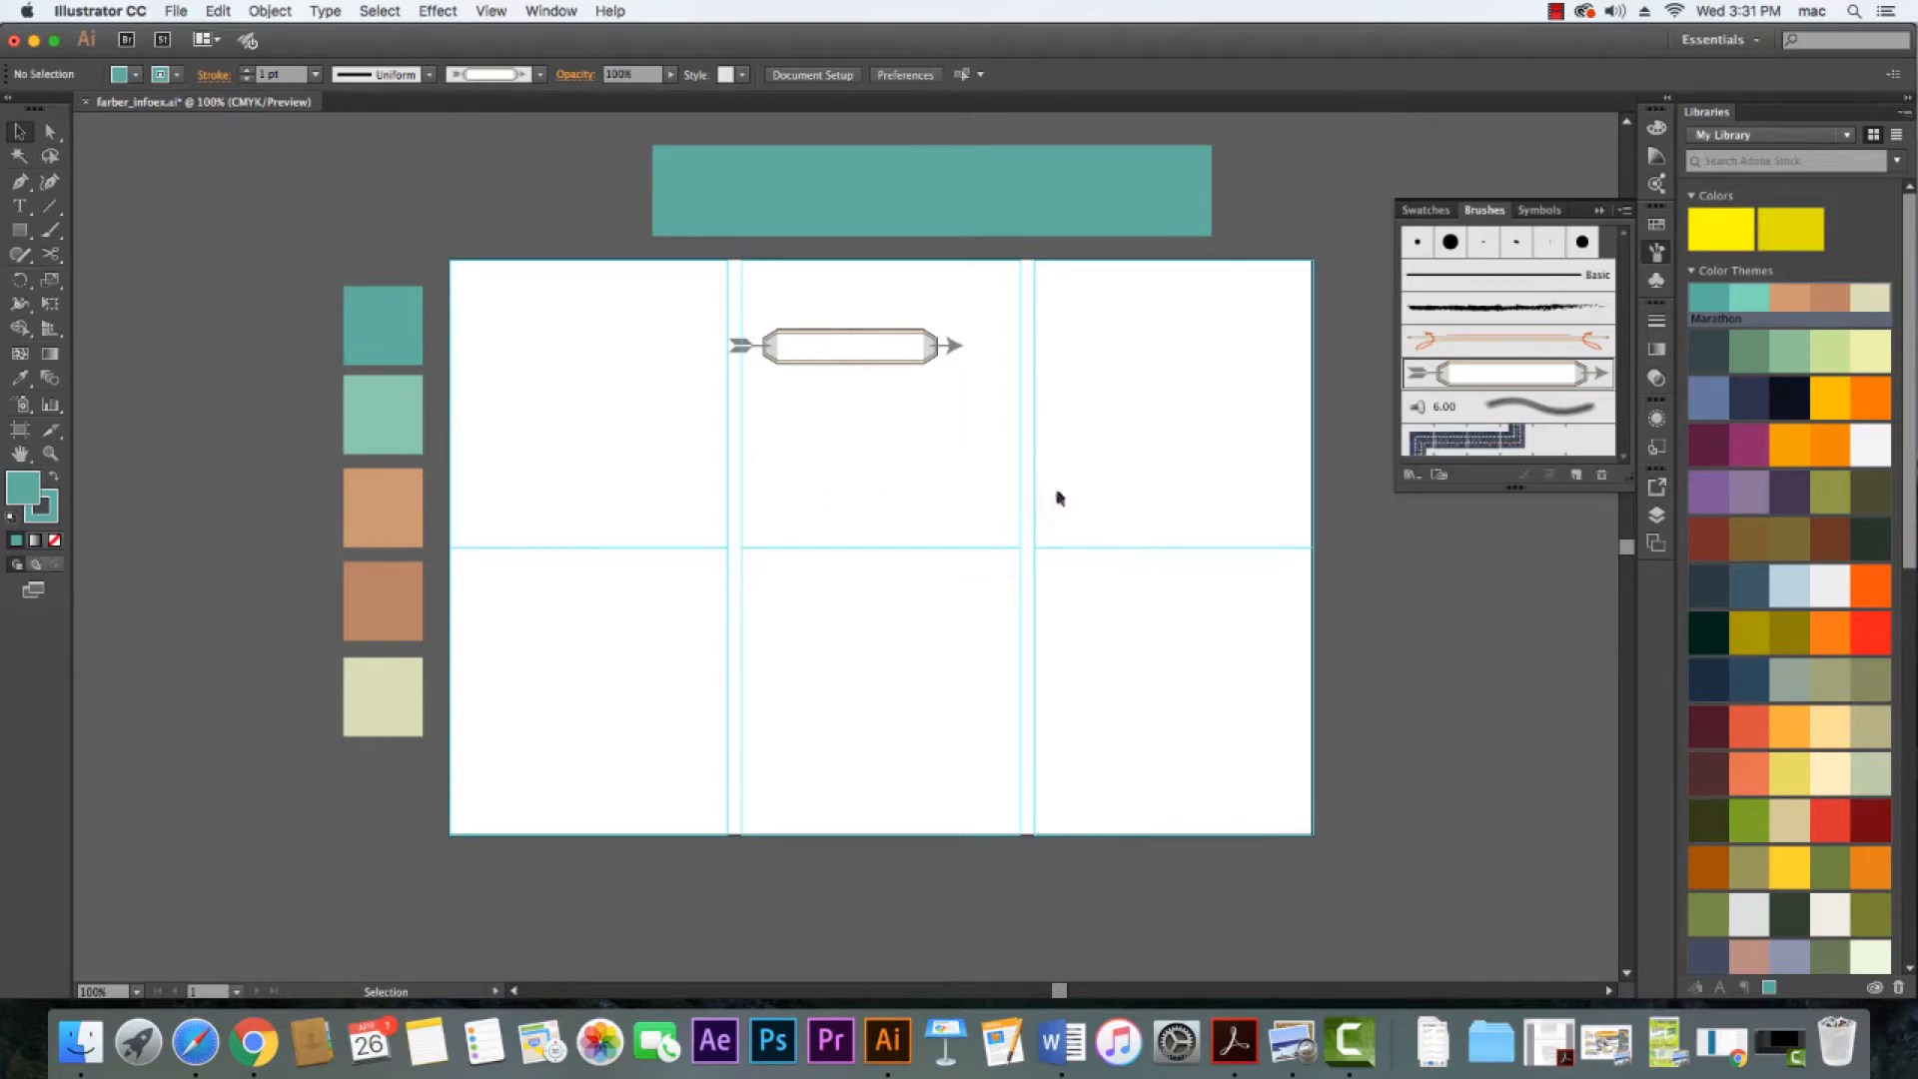
# Enlarge the arrow banner proportionally and position it centred near the artboard's upper edge
pyautogui.click(901, 357)
pyautogui.moveTo(962, 369); pyautogui.dragTo(1339, 500)
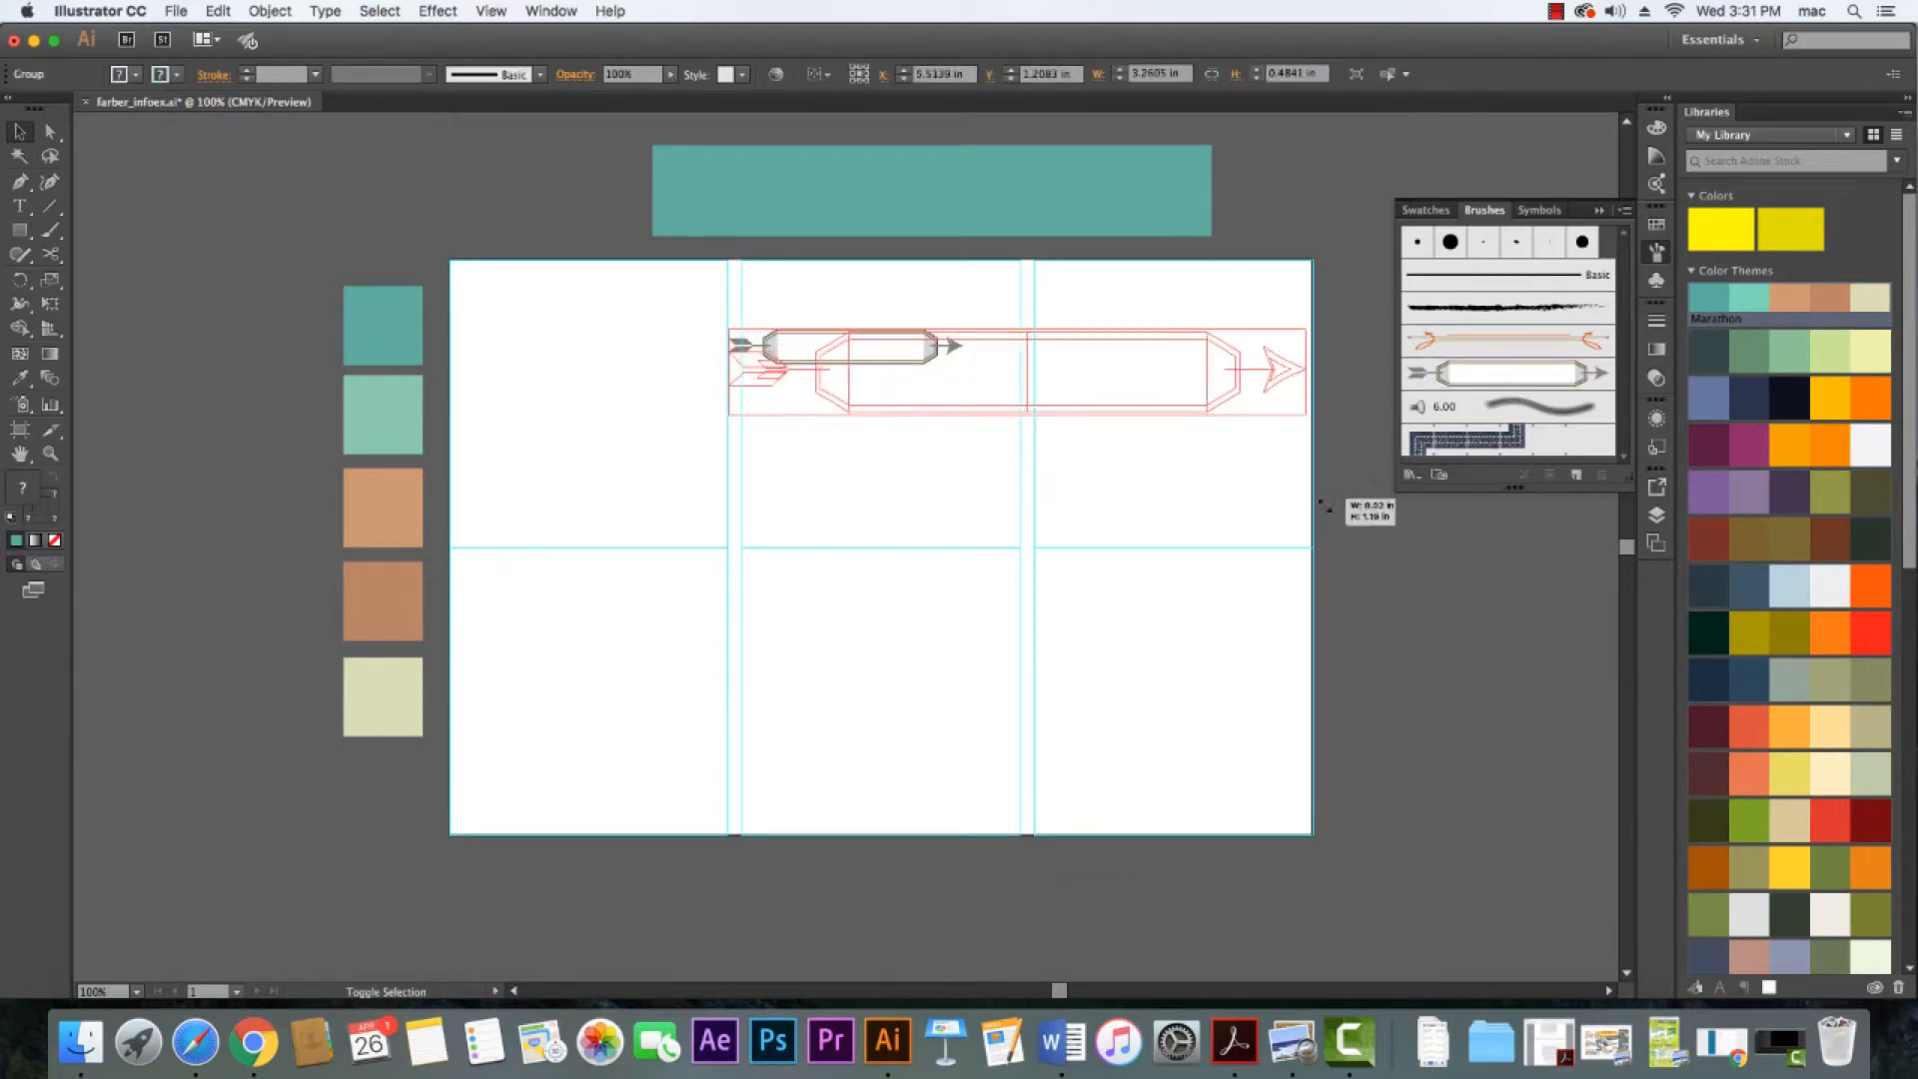
pyautogui.moveTo(1159, 394); pyautogui.dragTo(1049, 370)
pyautogui.click(1424, 527)
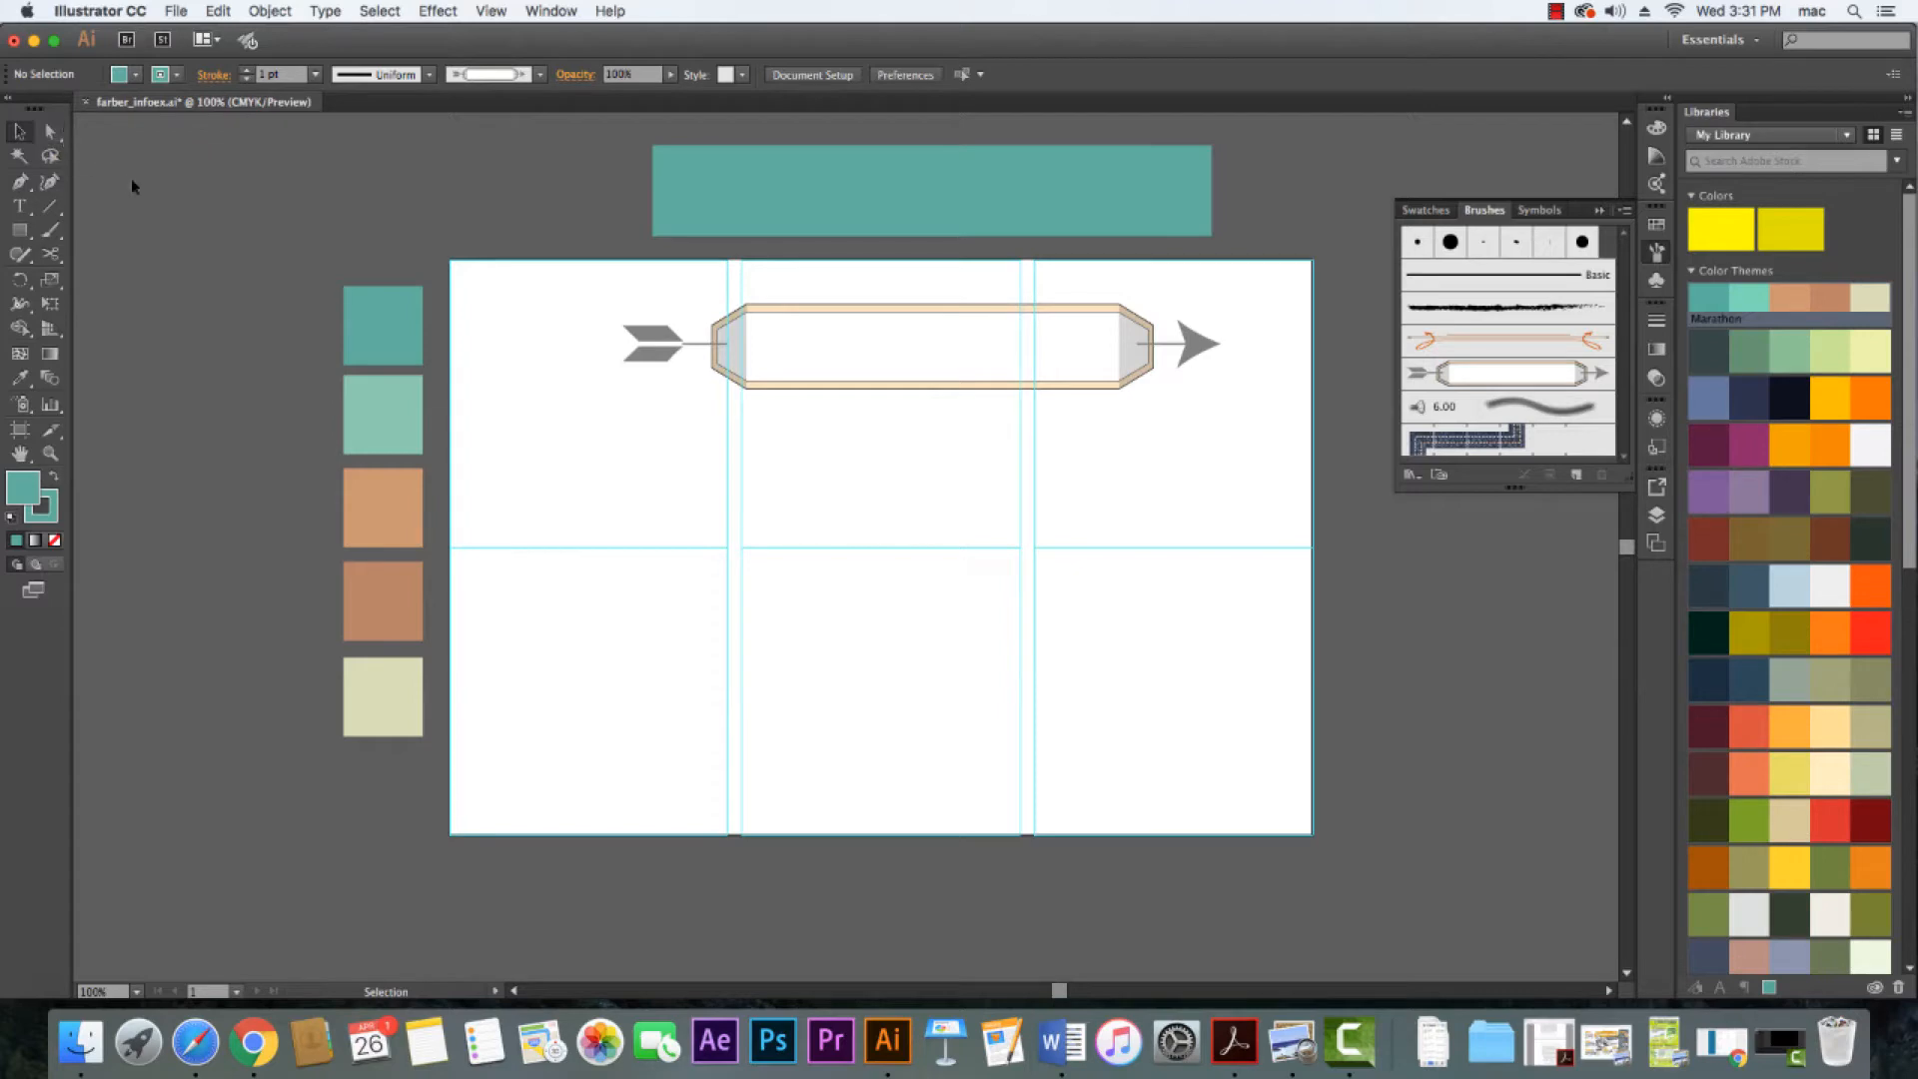
# Fill only the white central panel of the arrow banner with the dark teal swatch colour
pyautogui.press('a')
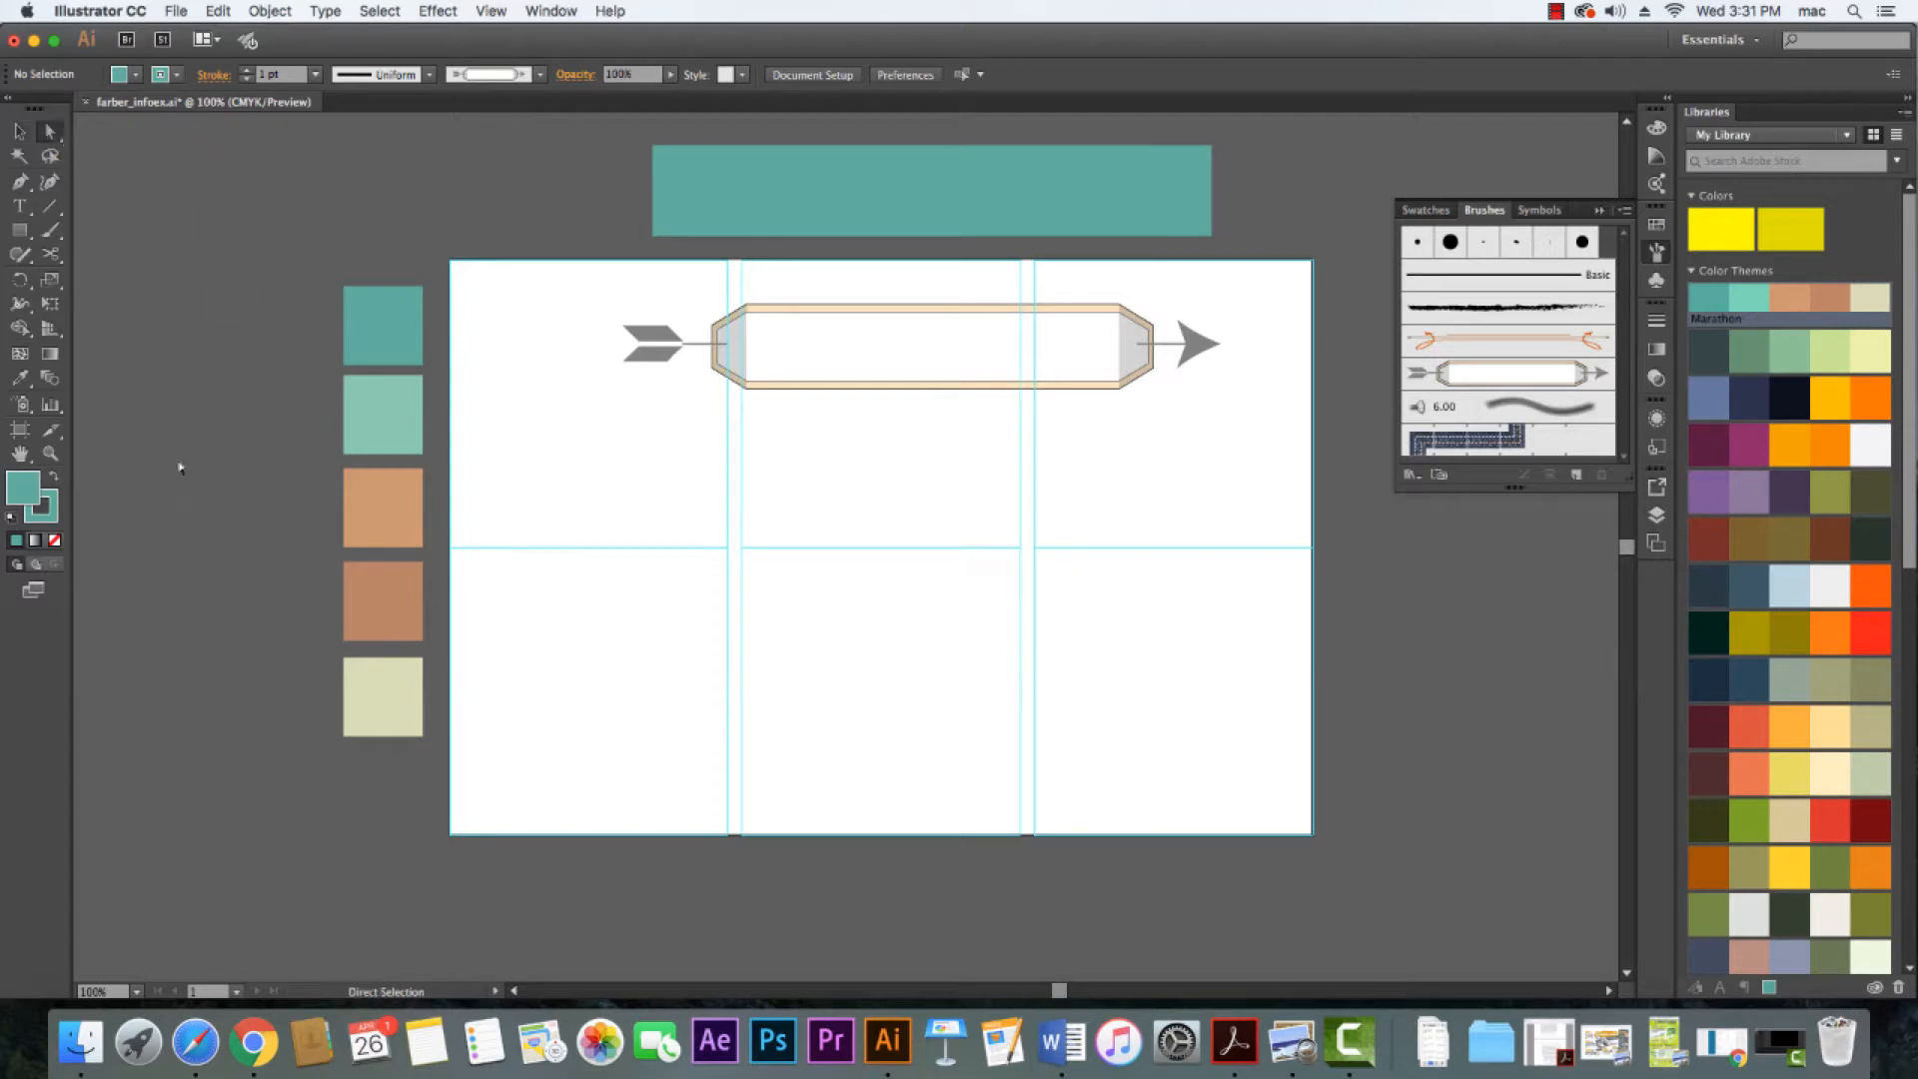
pyautogui.click(873, 379)
pyautogui.click(731, 357)
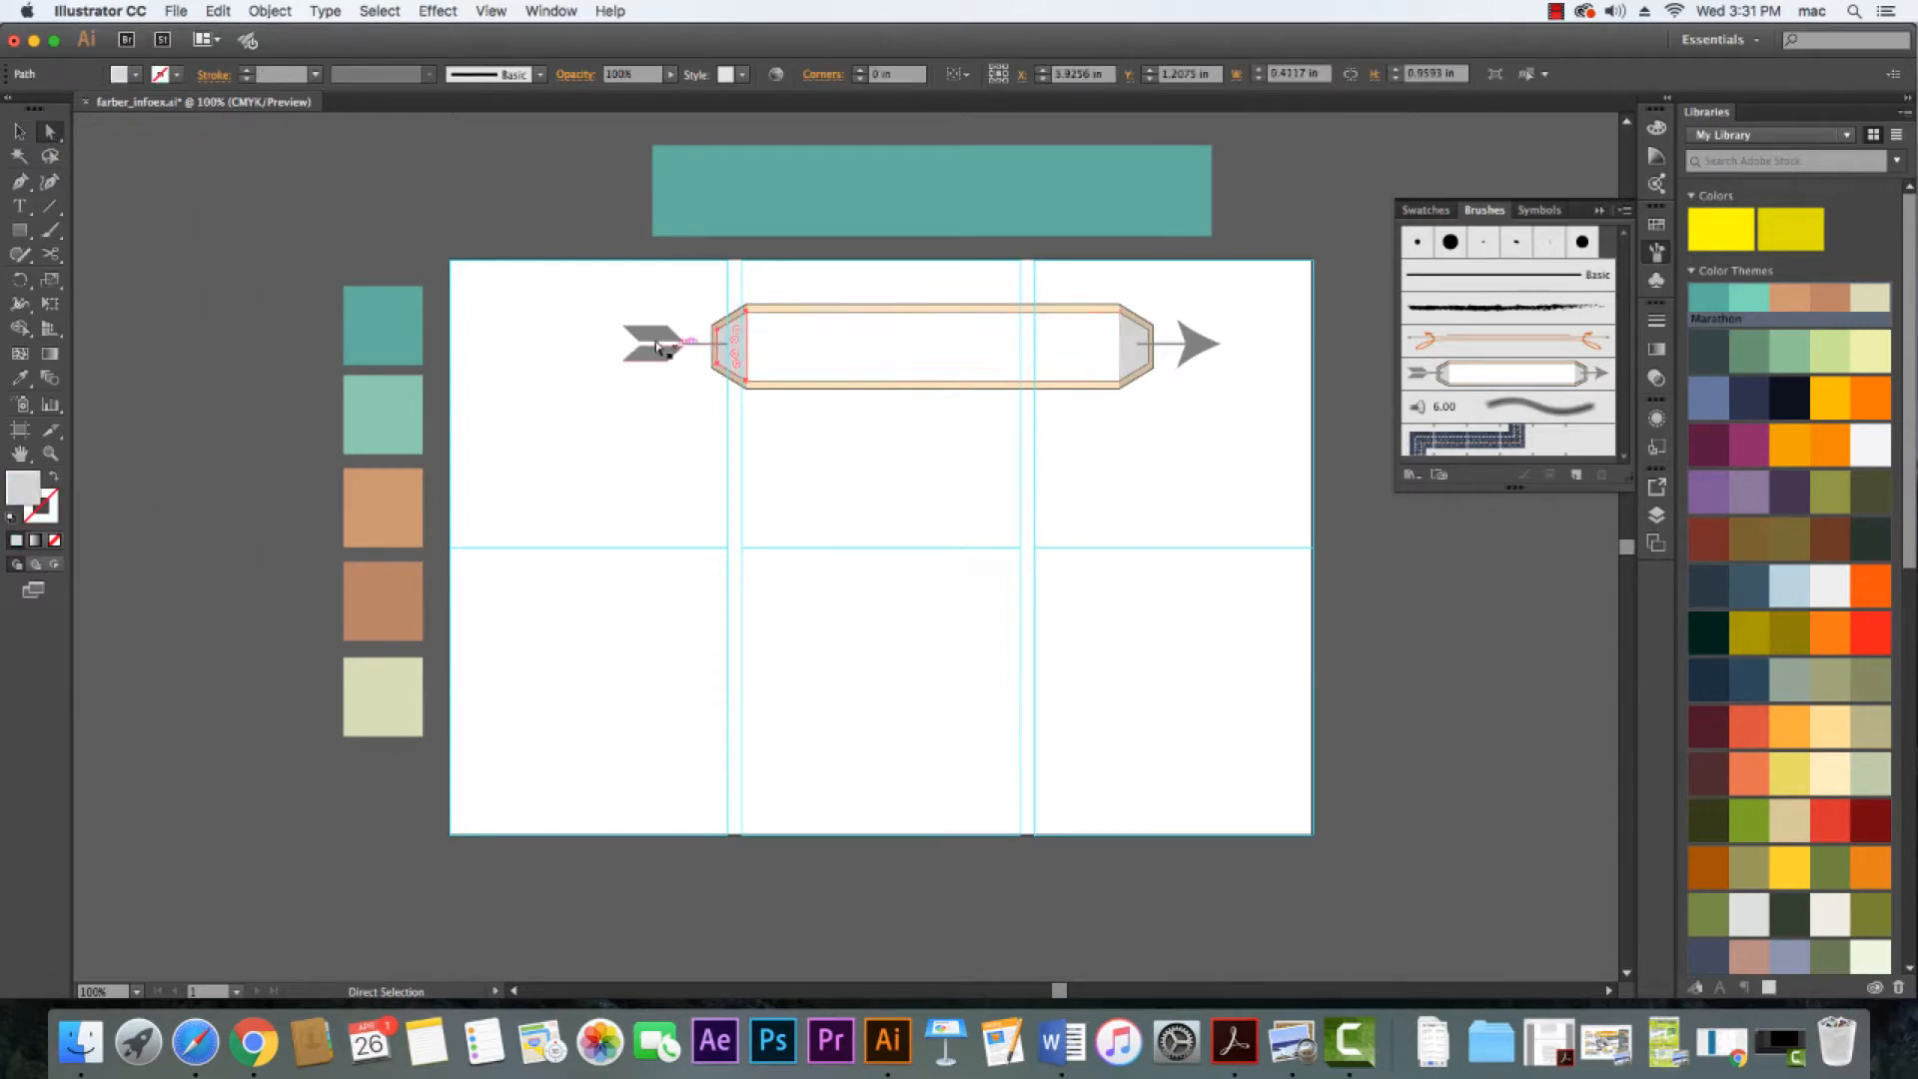
pyautogui.click(661, 330)
pyautogui.click(833, 349)
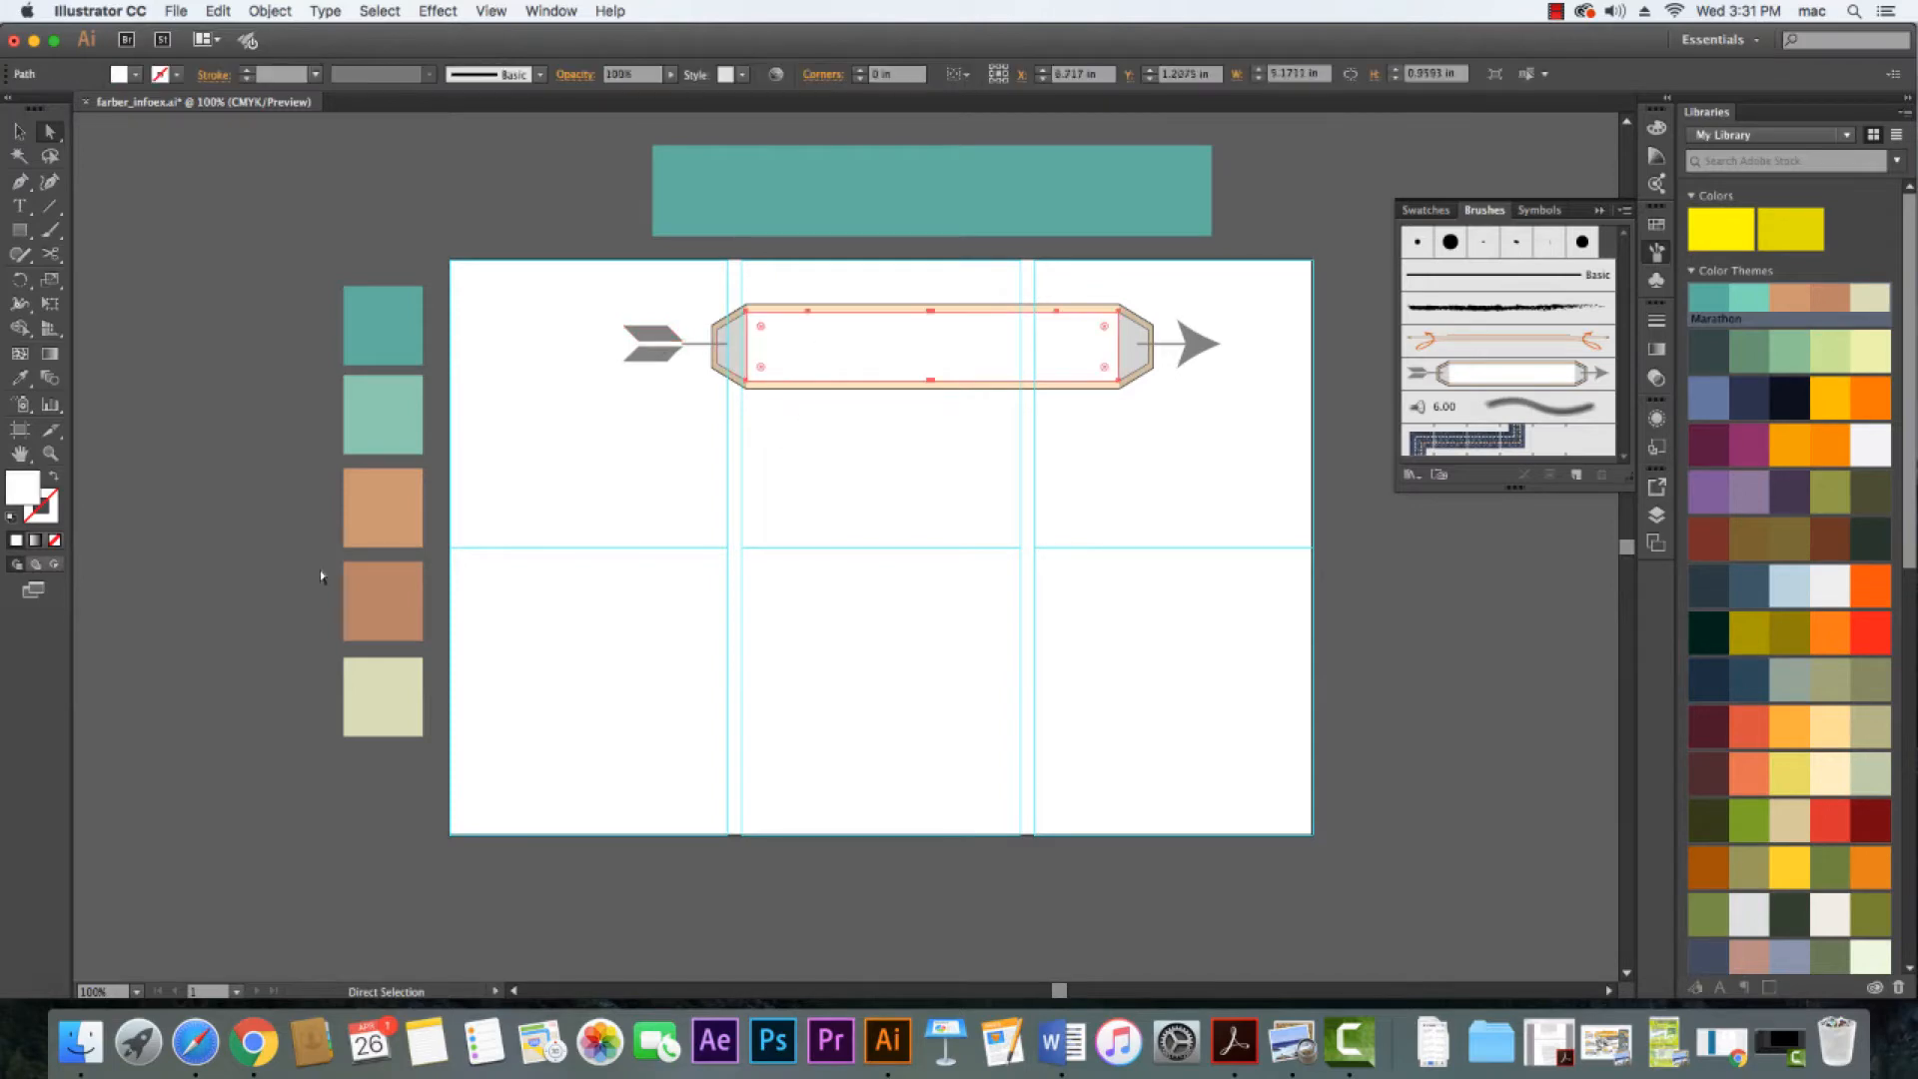
pyautogui.press('i')
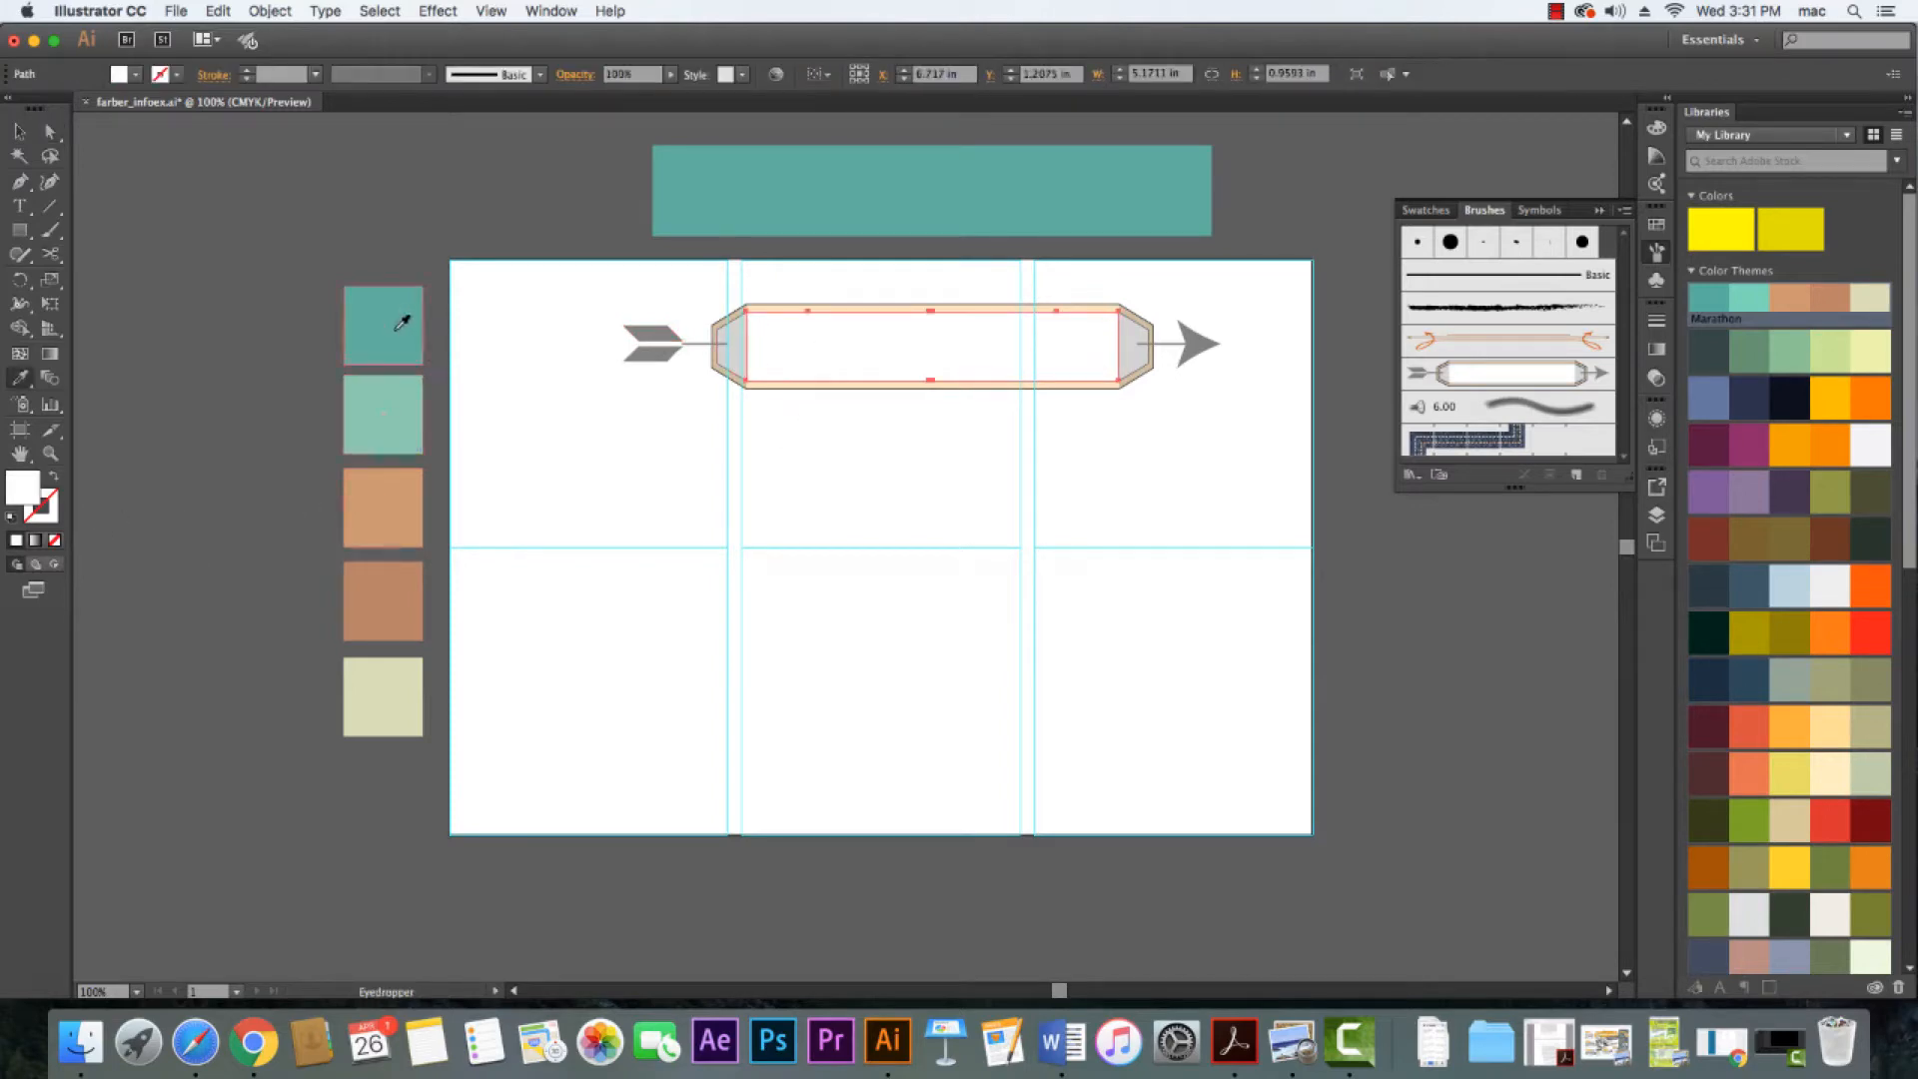
pyautogui.click(398, 329)
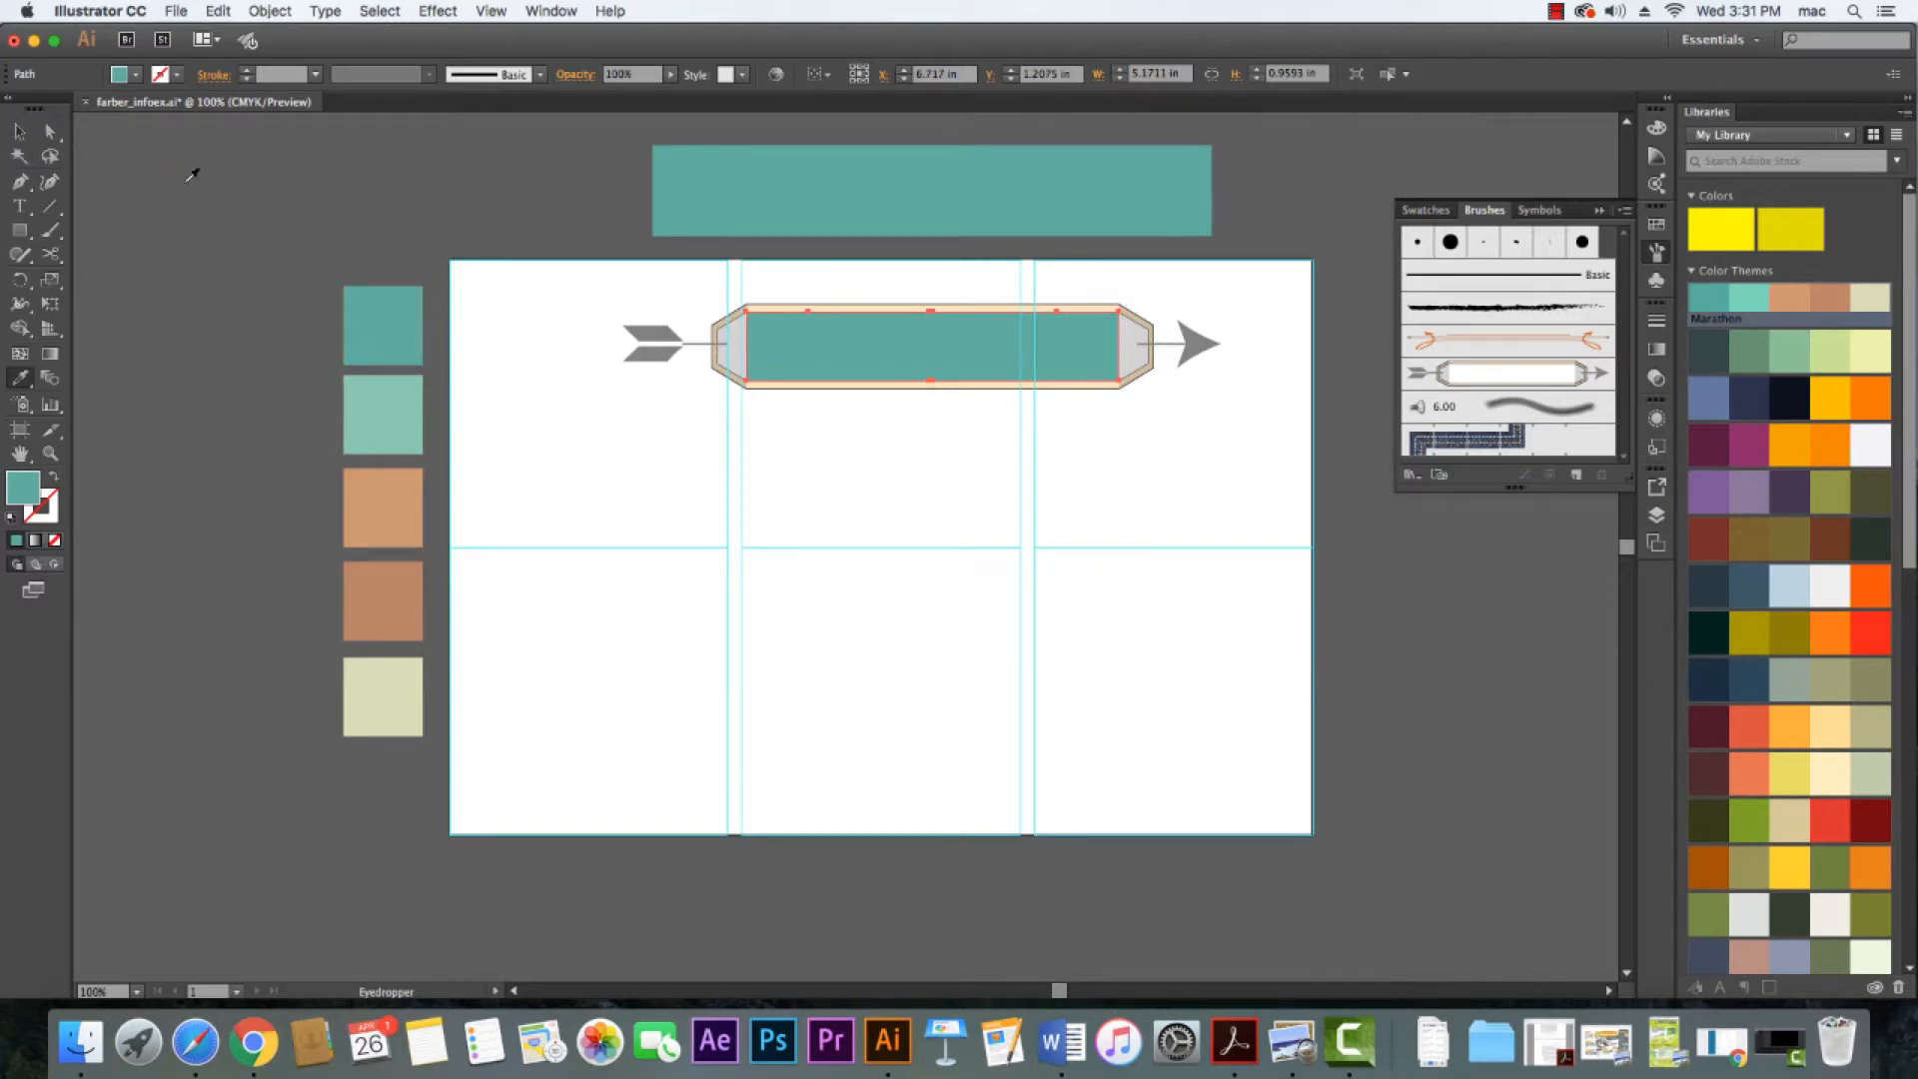
# Delete the arrow banner's centre panel and the rest of its artwork from the artboard
pyautogui.click(19, 131)
pyautogui.press('Delete')
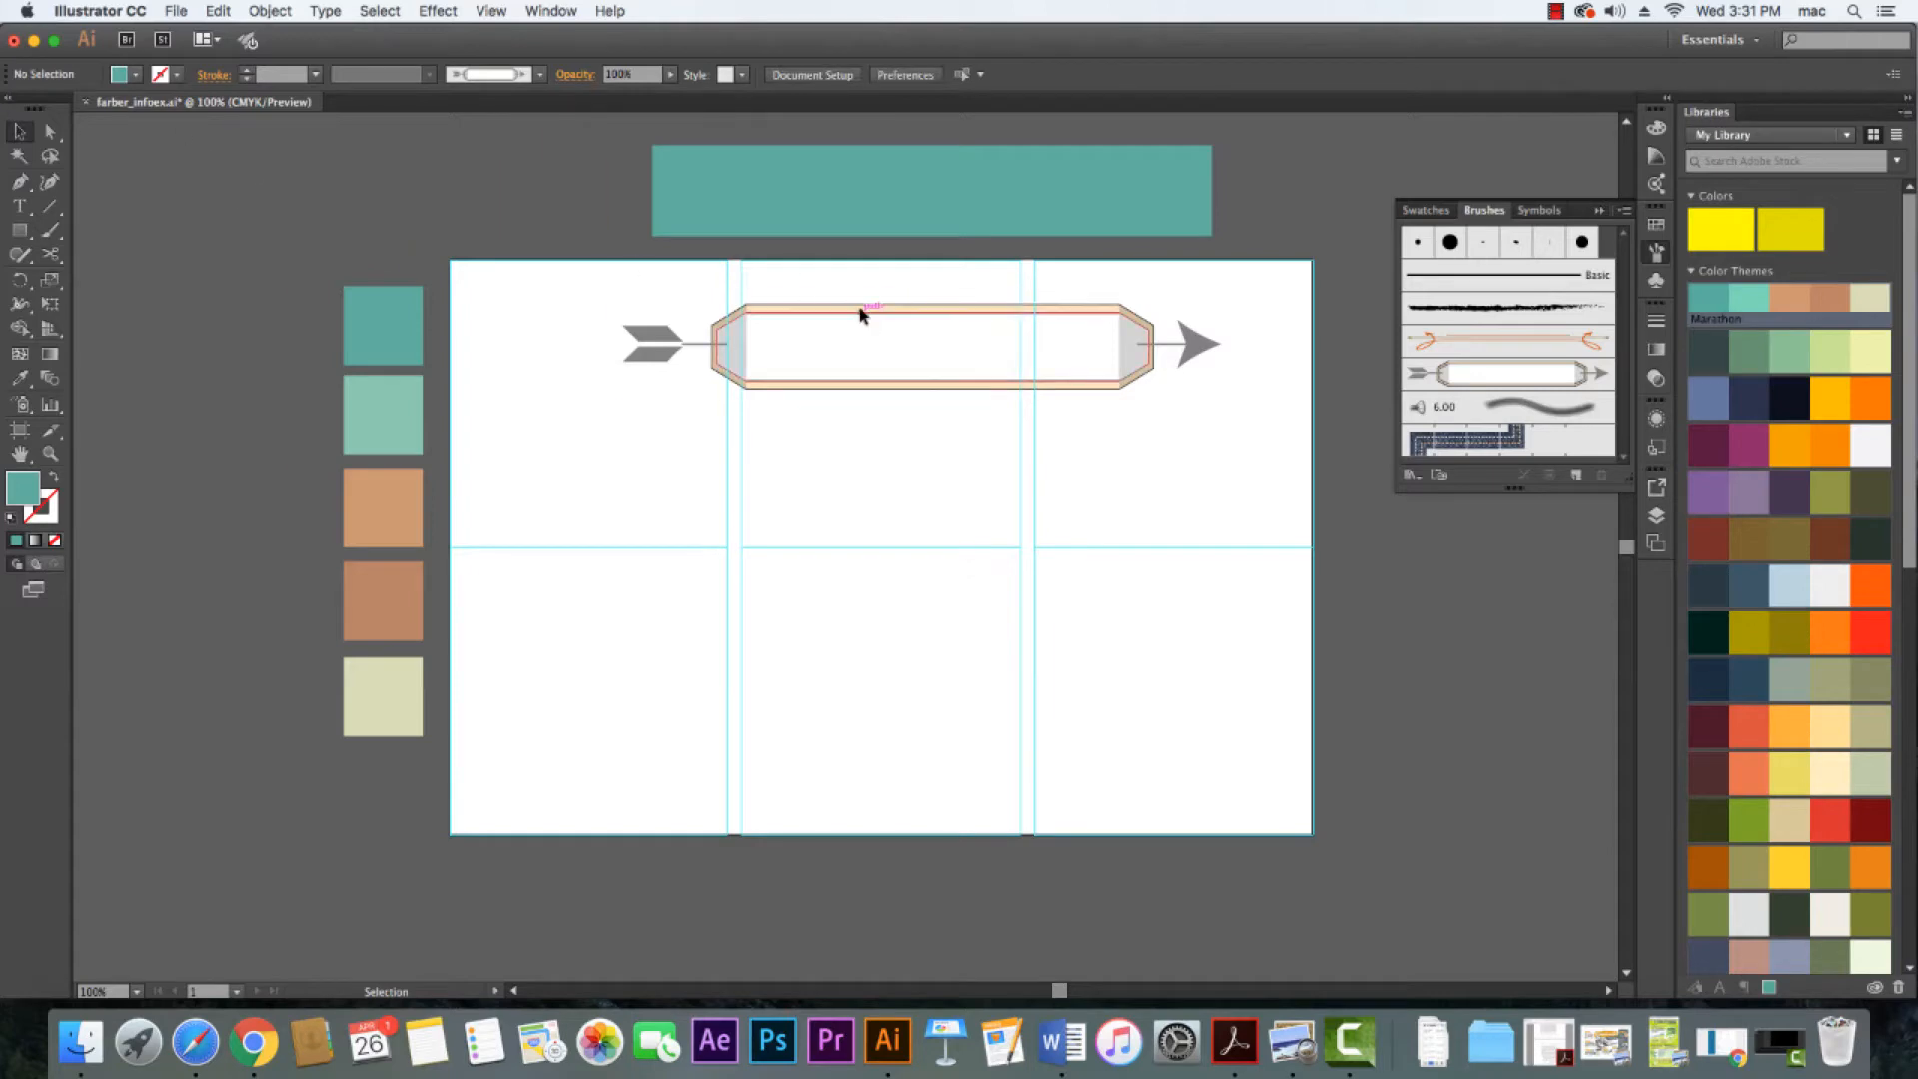
pyautogui.click(883, 324)
pyautogui.press('Delete')
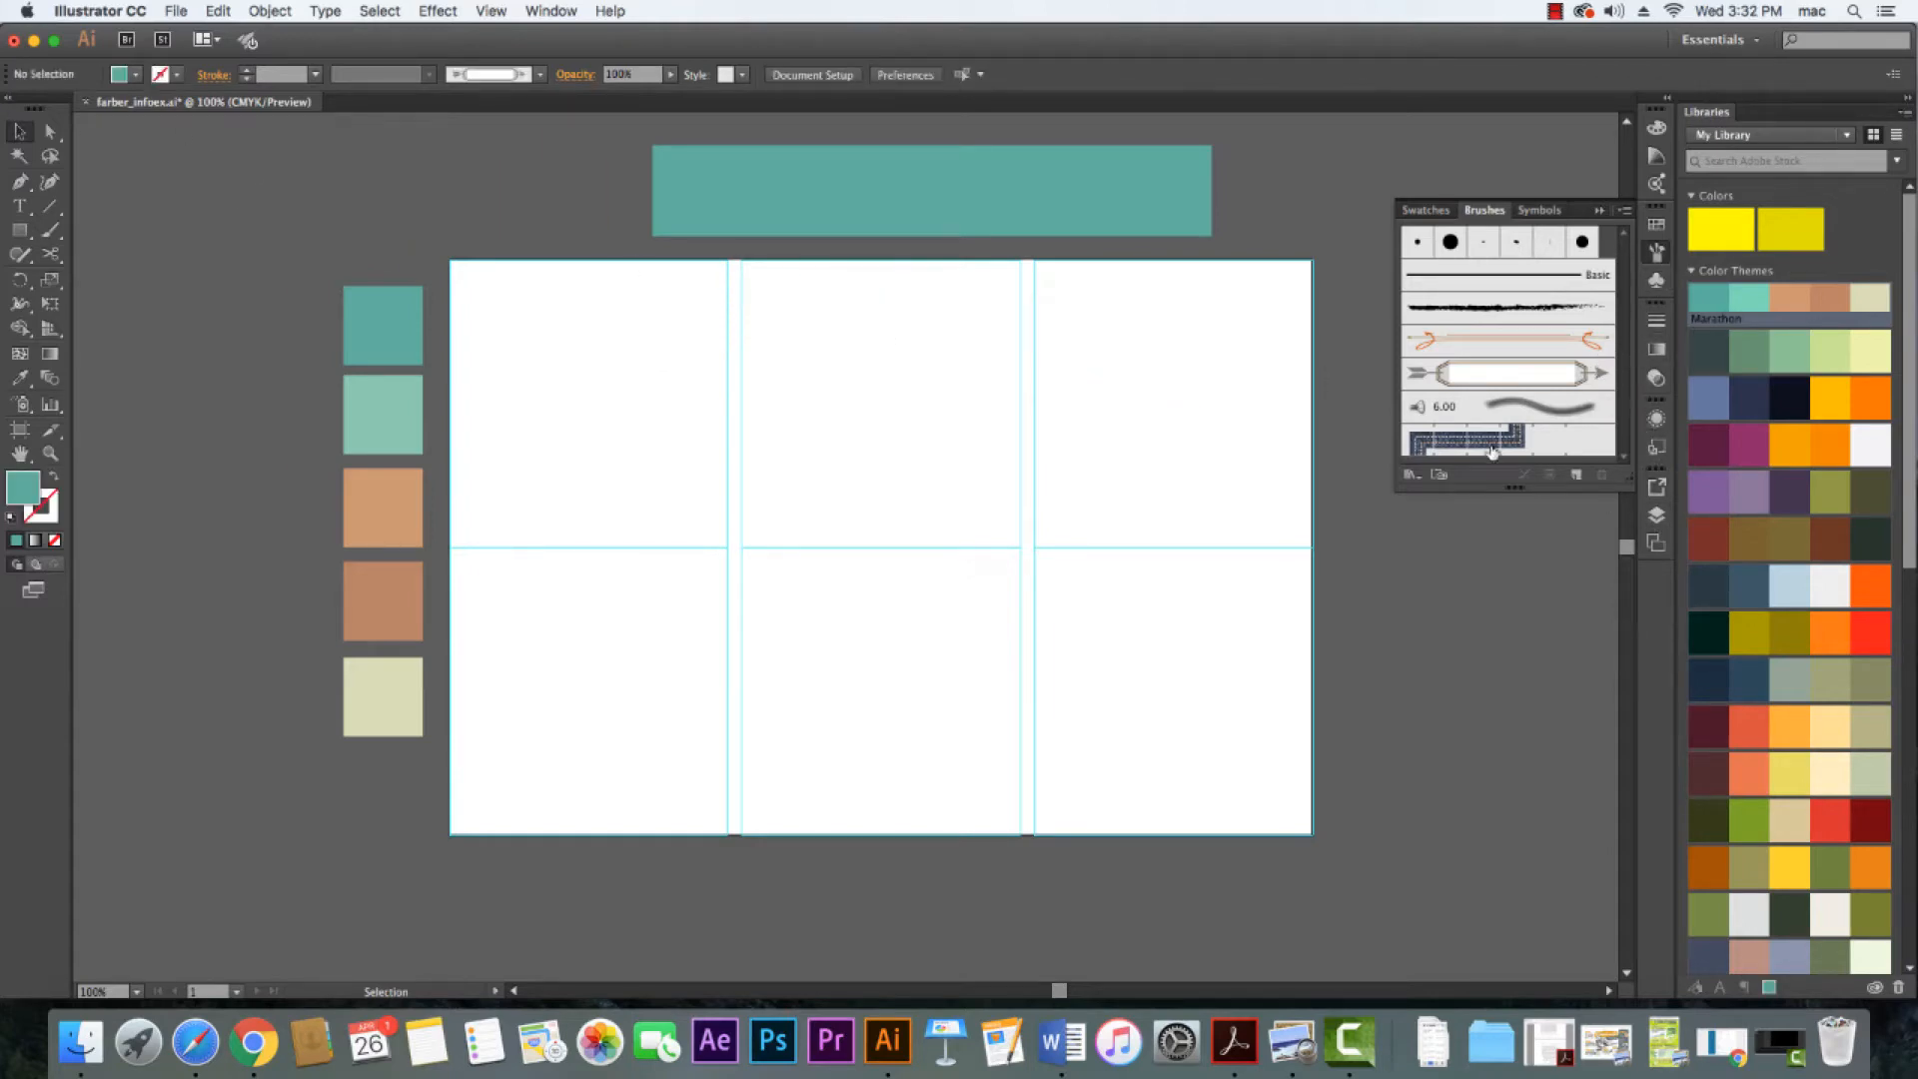
# Place the orange ribbon banner from the Decorative_Banners and Seals brush library on the artboard's upper middle and close the library
pyautogui.click(1412, 476)
pyautogui.moveTo(1444, 548)
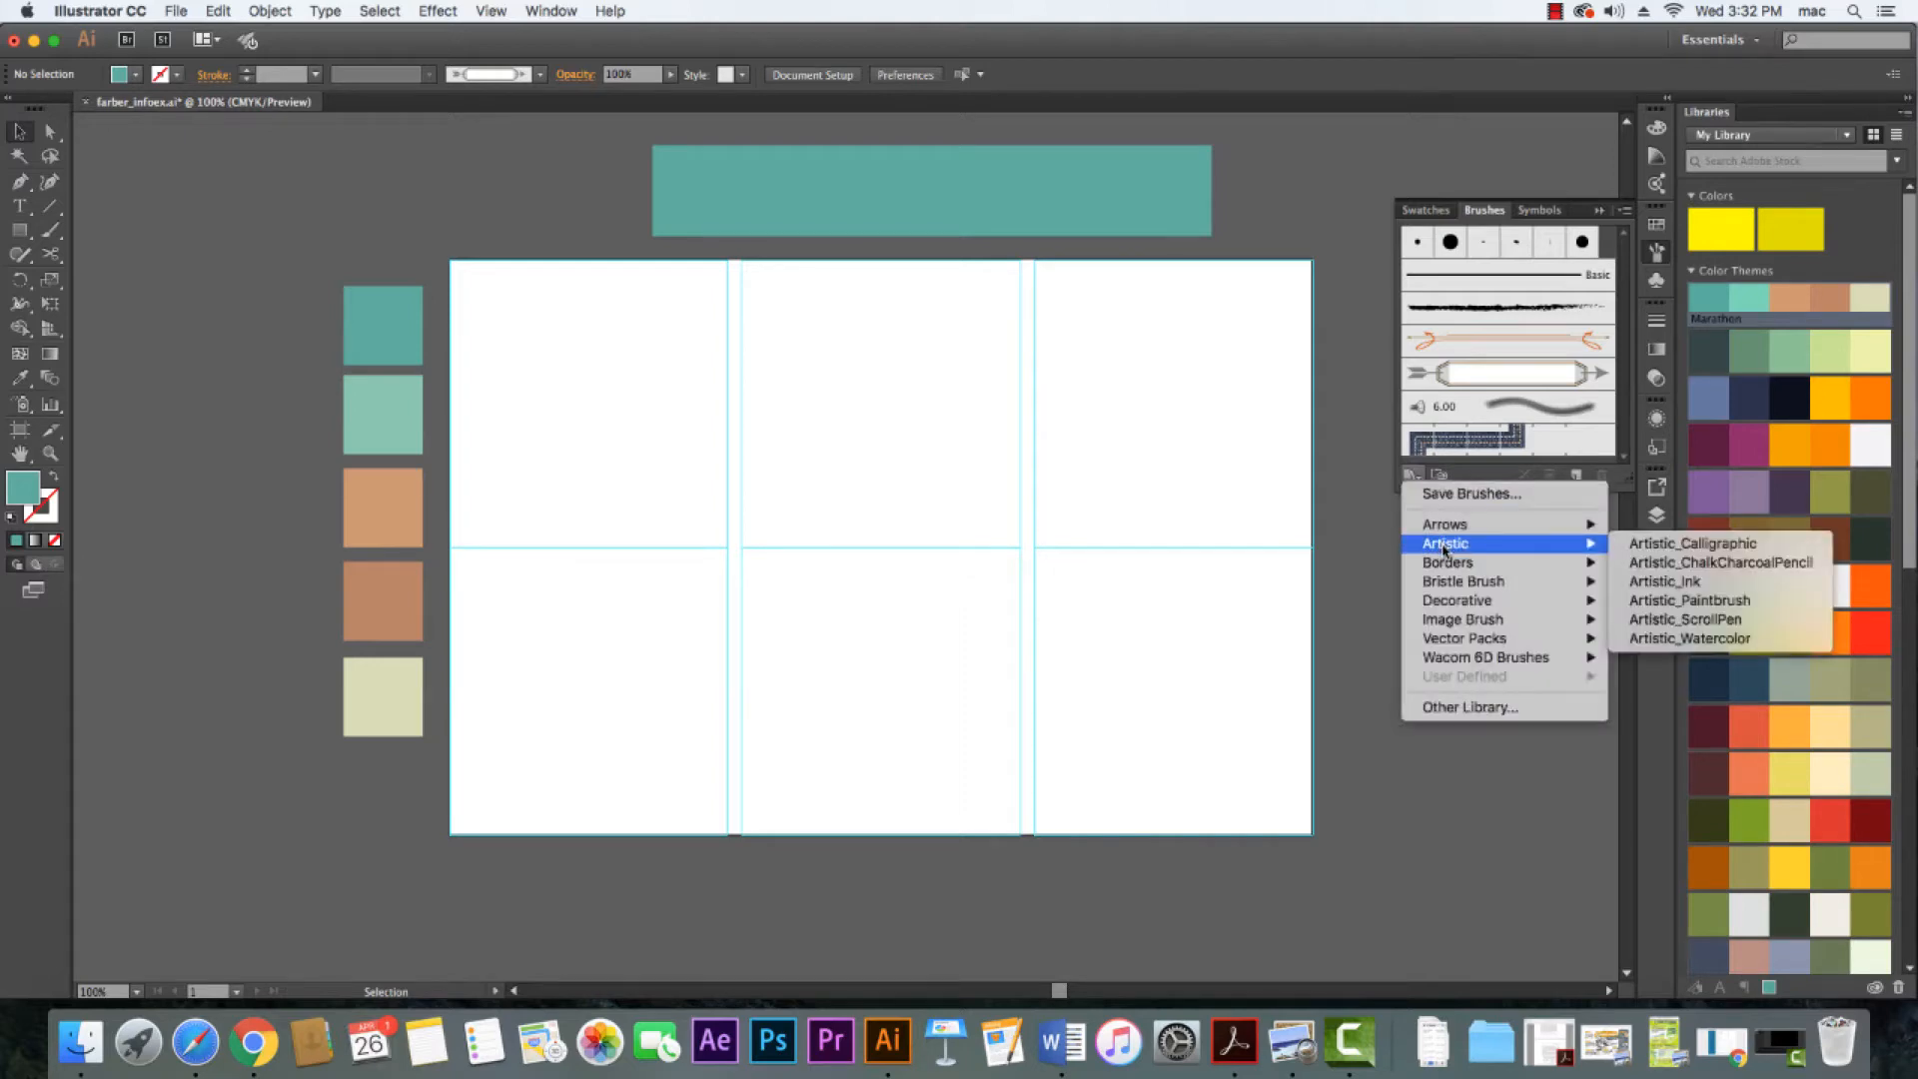
pyautogui.moveTo(1468, 600)
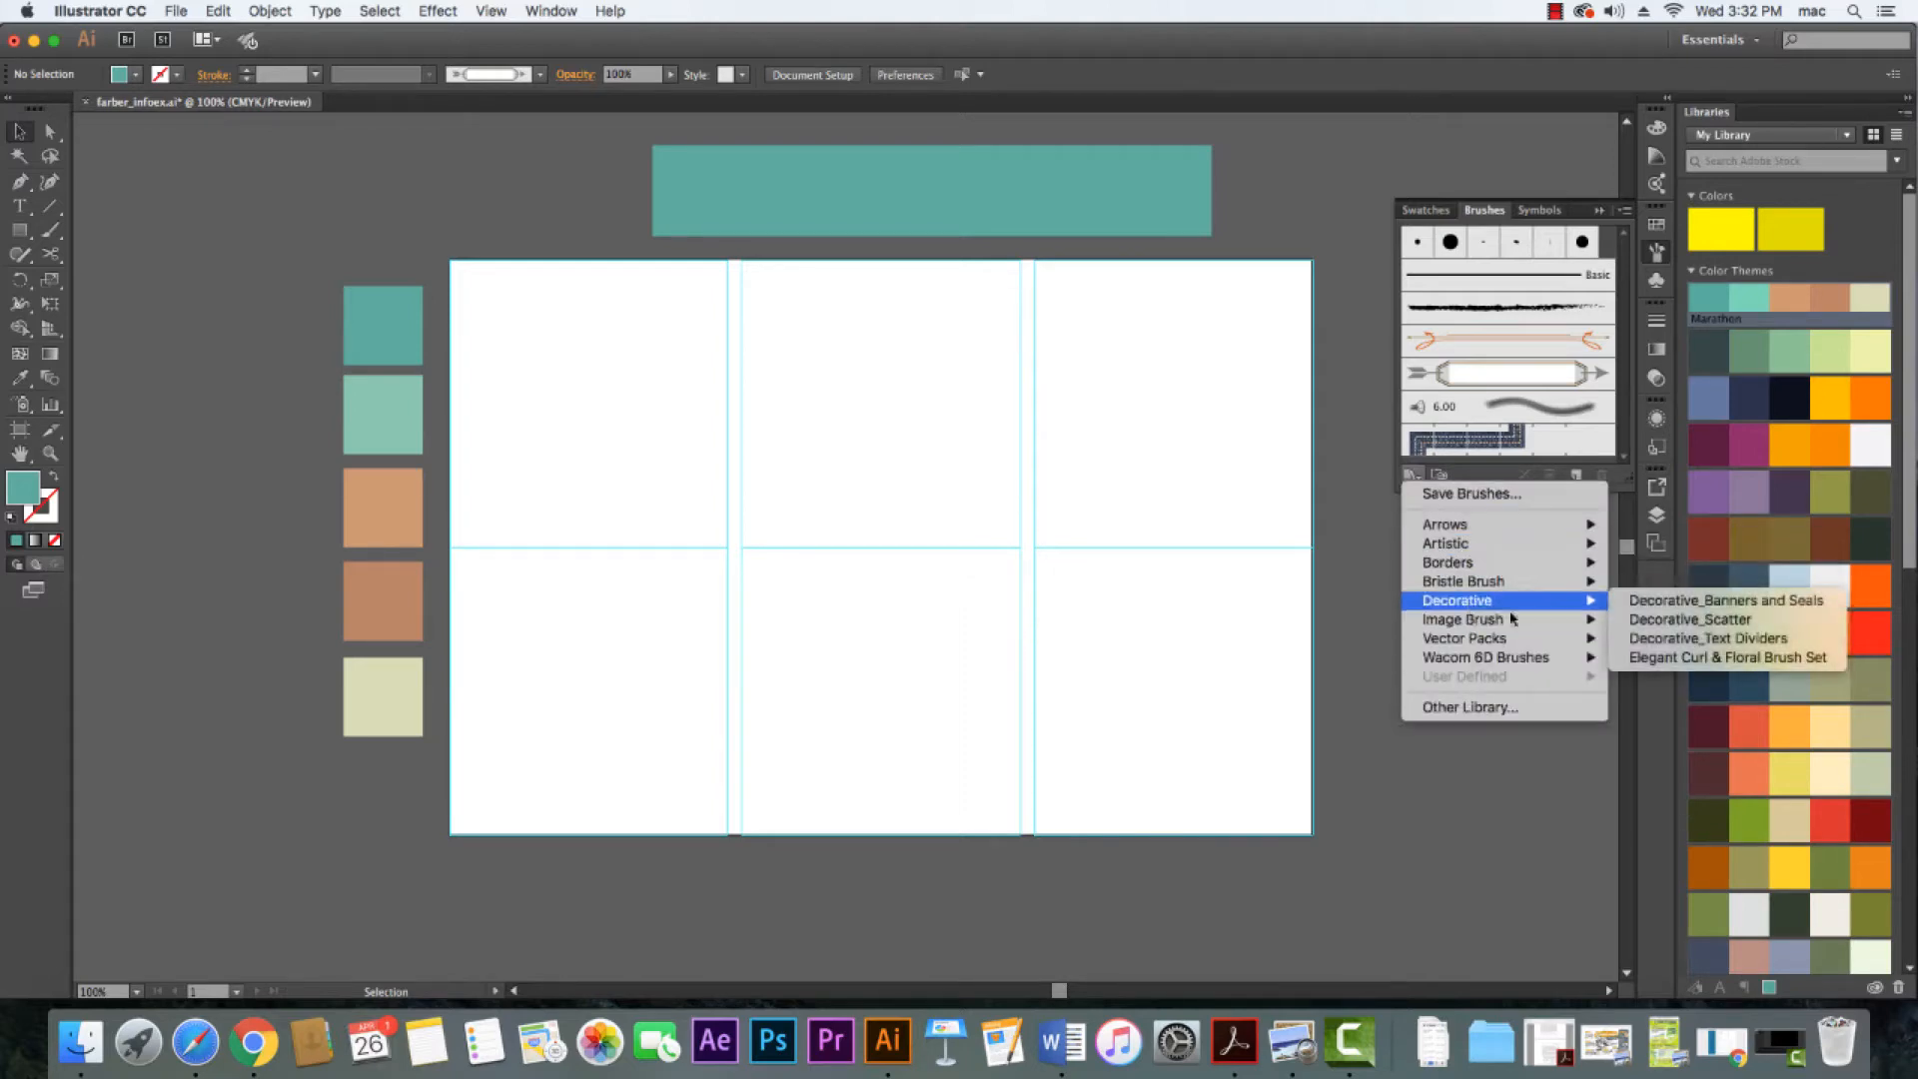
pyautogui.click(1726, 603)
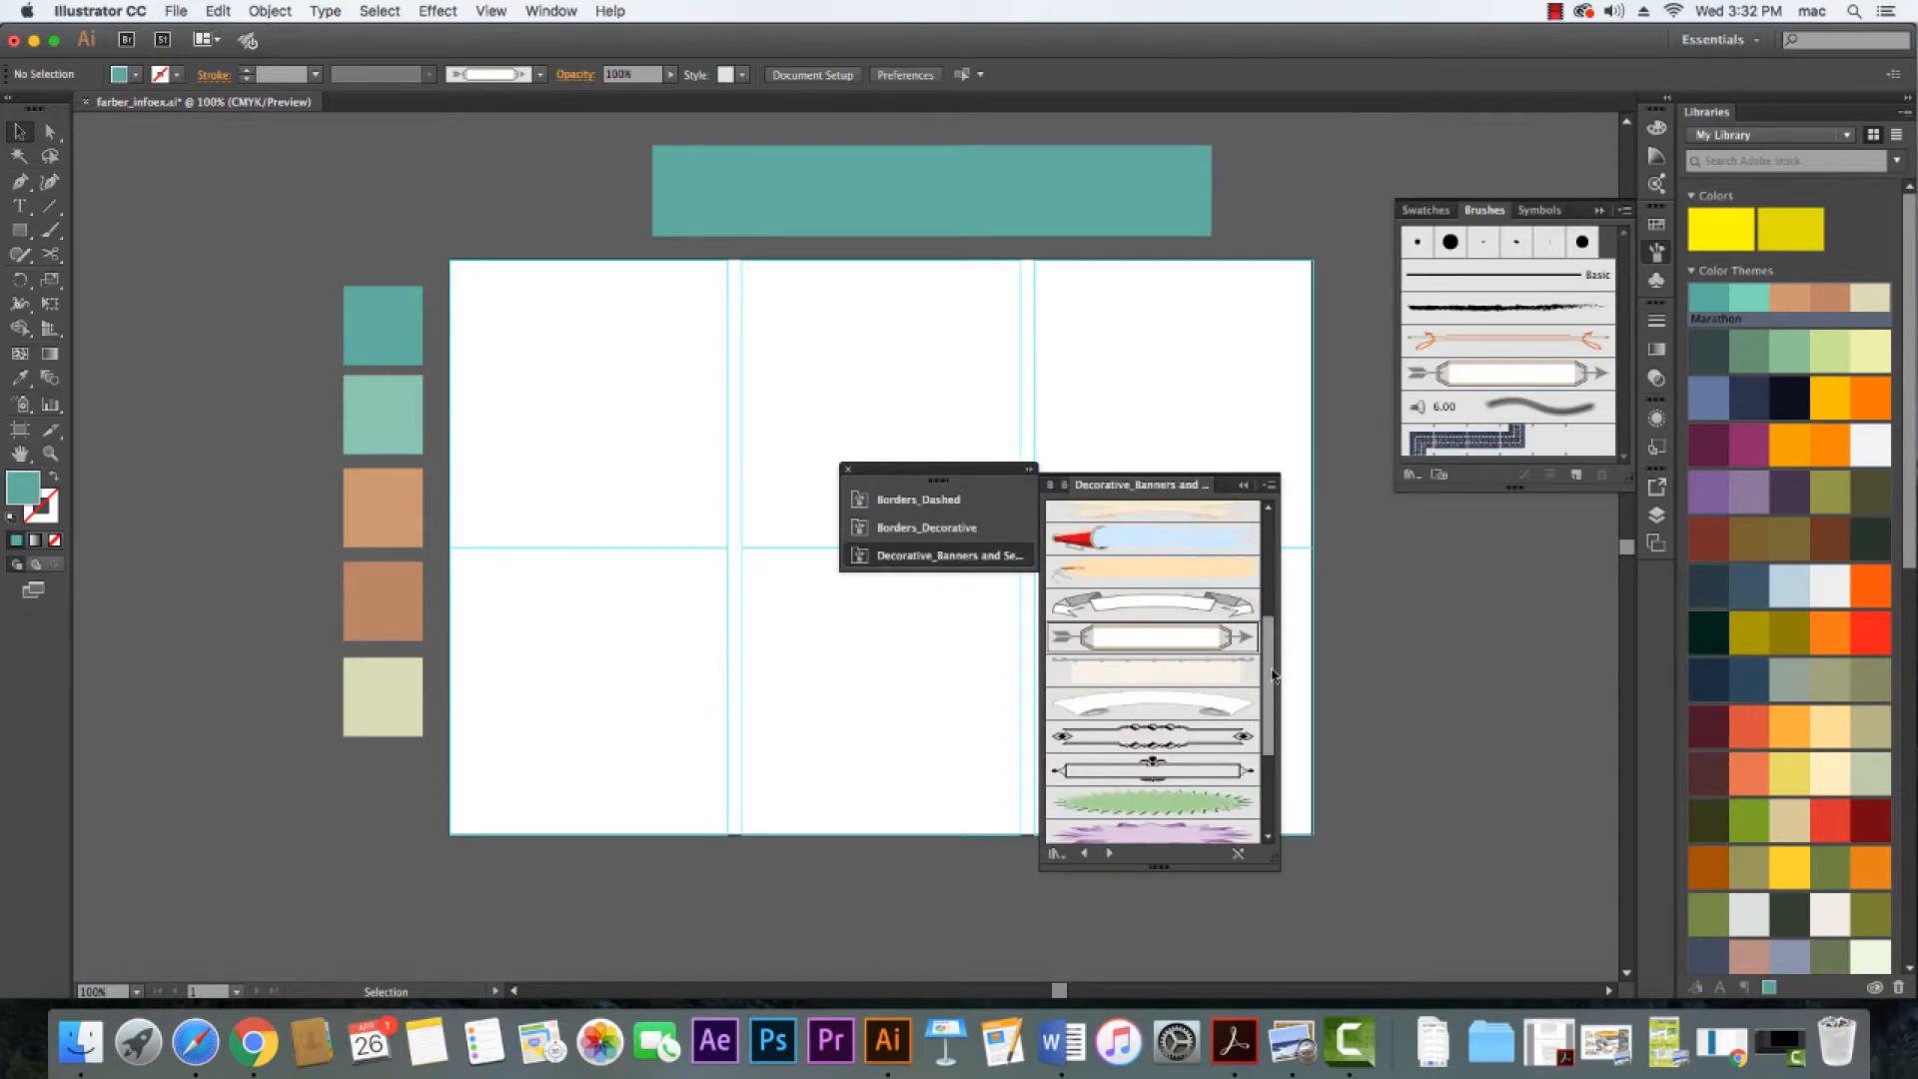
pyautogui.moveTo(1273, 667); pyautogui.dragTo(1272, 568)
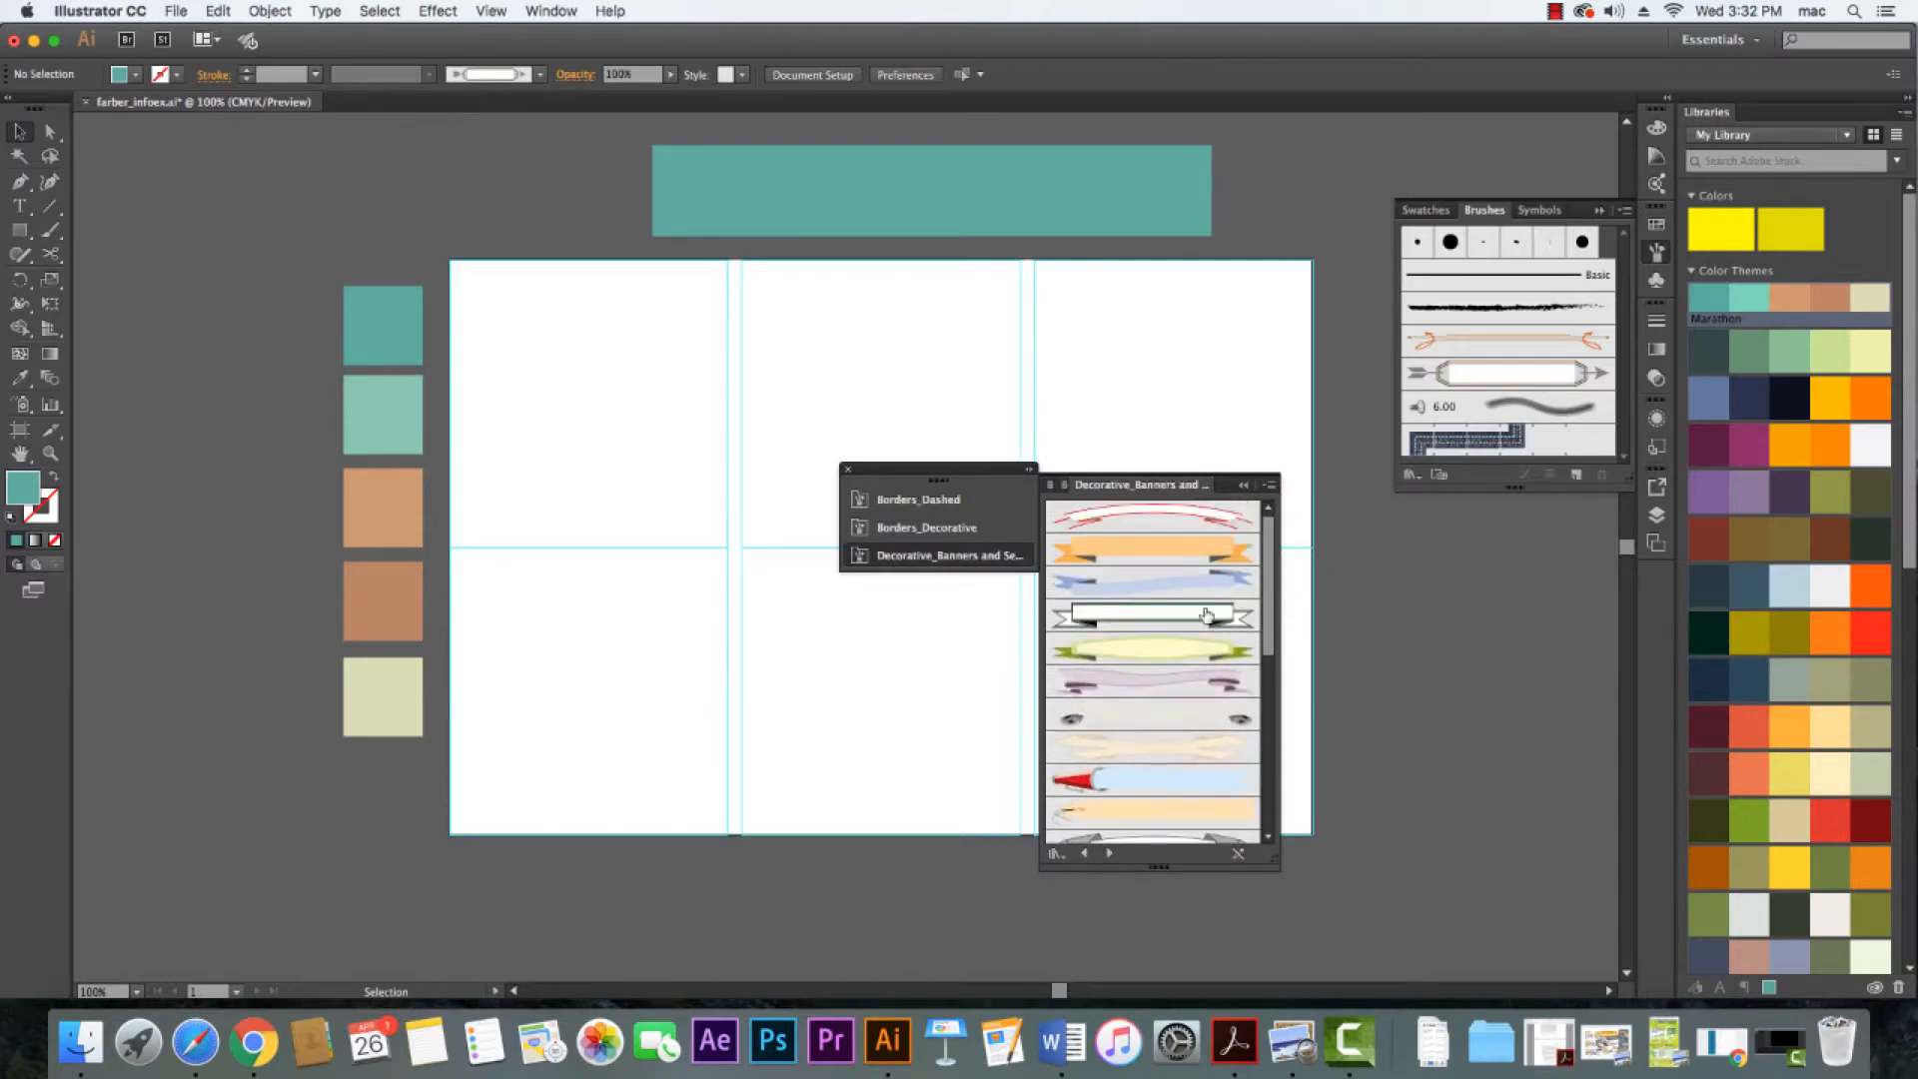
pyautogui.click(1179, 553)
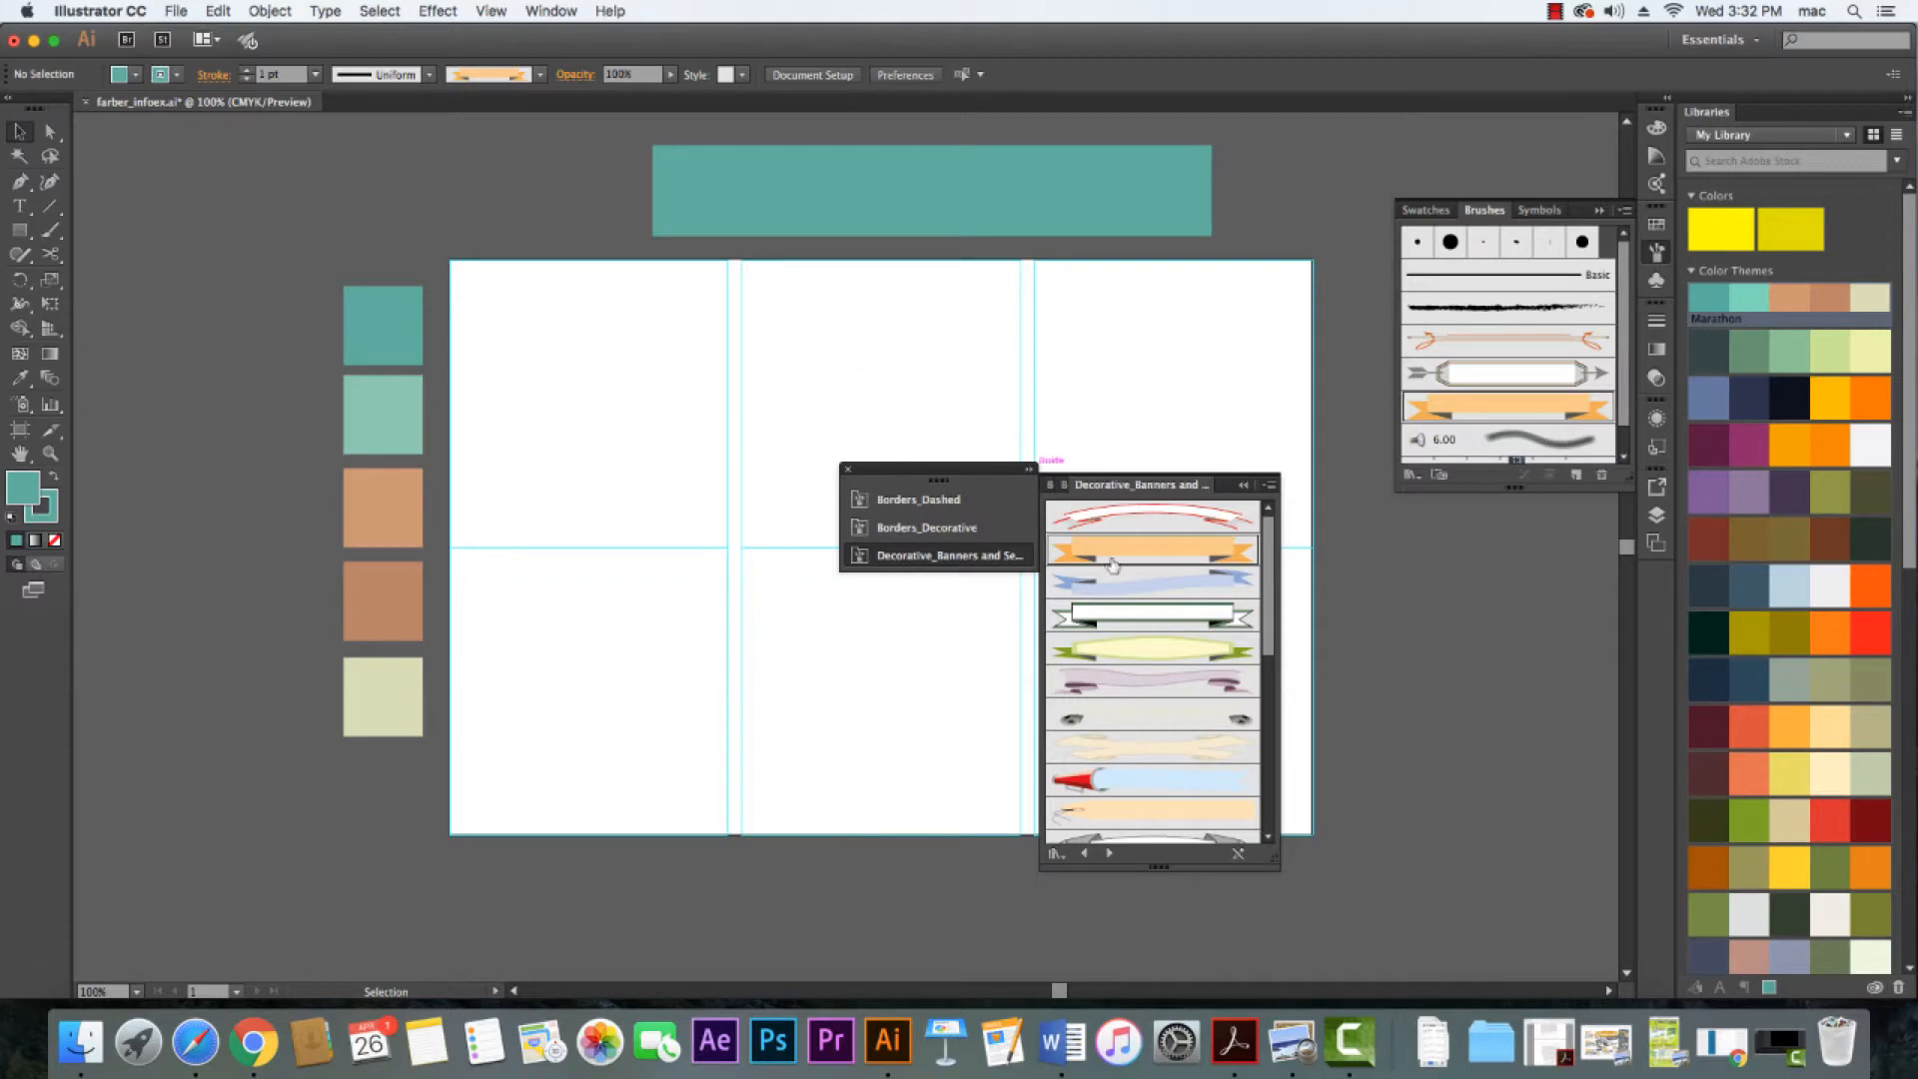
pyautogui.moveTo(1112, 555); pyautogui.dragTo(906, 365)
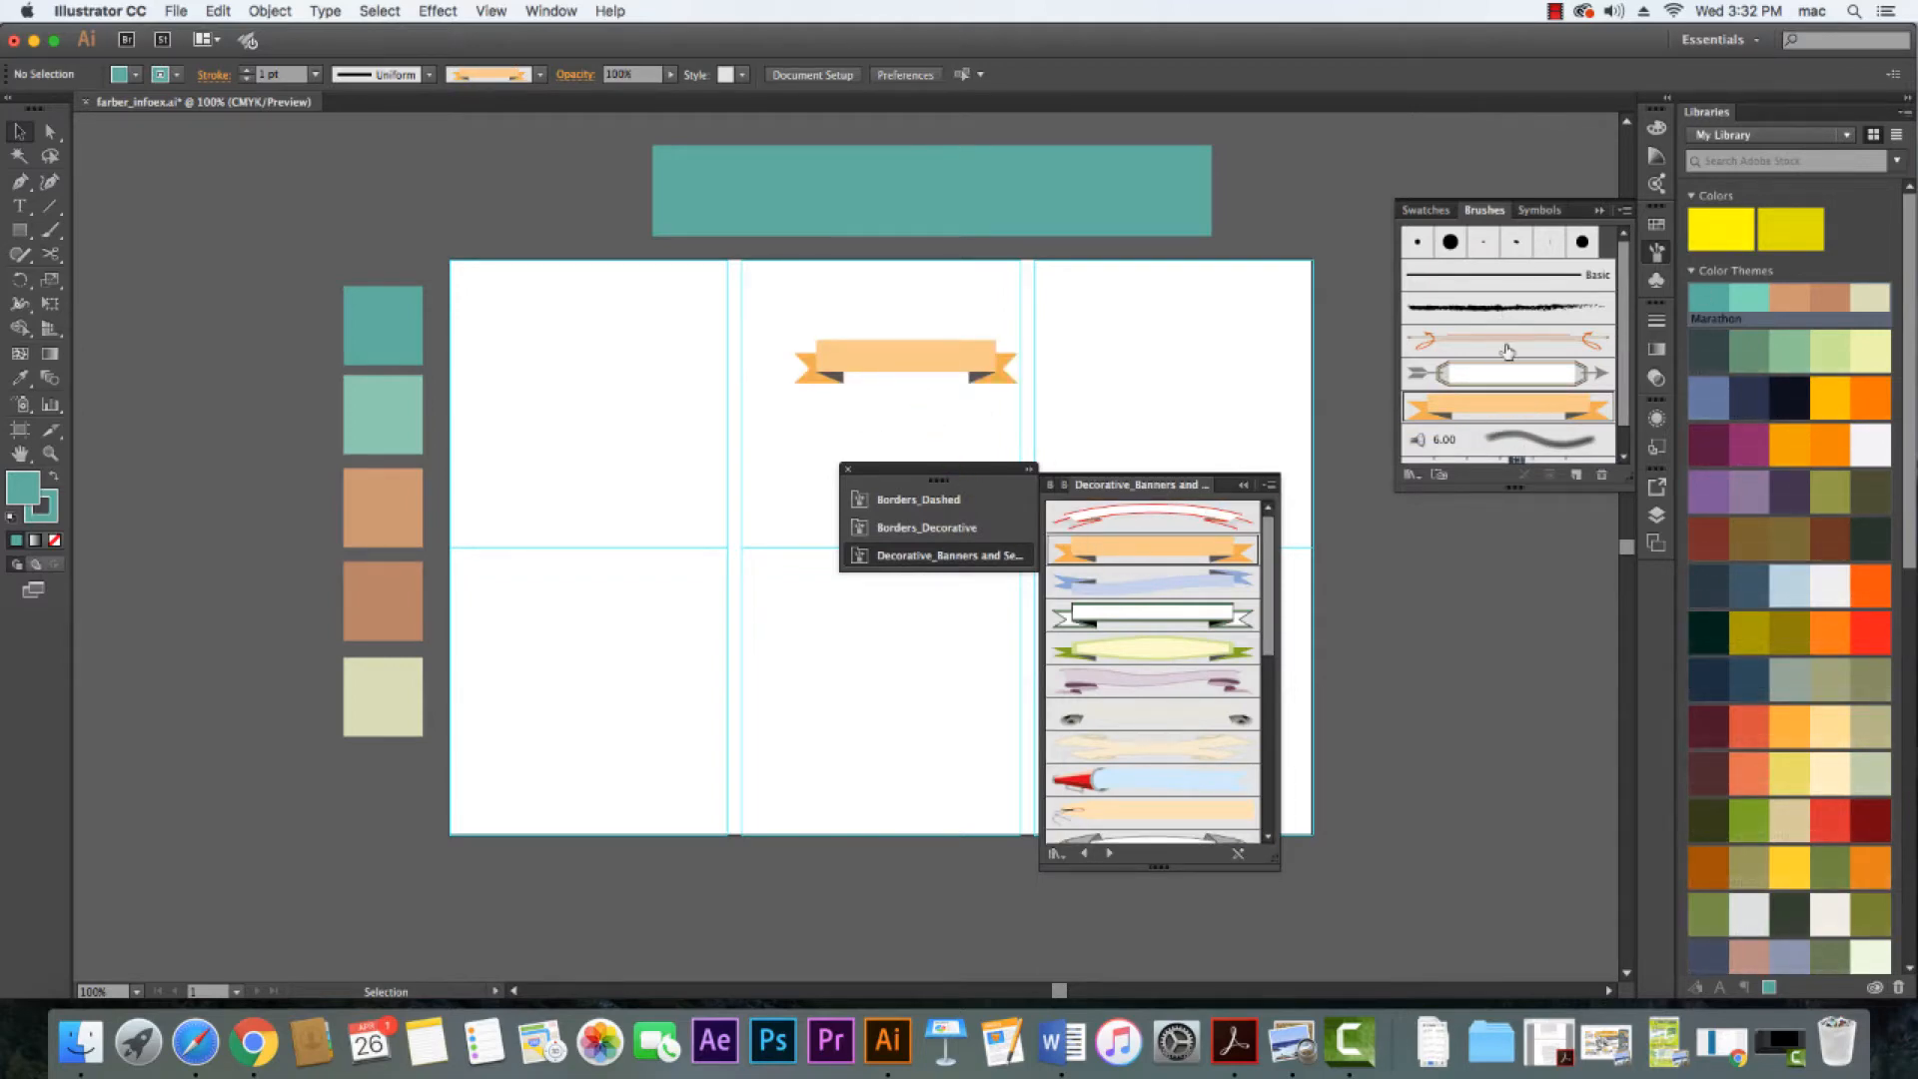
pyautogui.click(846, 468)
# Enlarge the orange ribbon banner proportionally and position it roughly centred near the artboard's upper edge
pyautogui.click(879, 362)
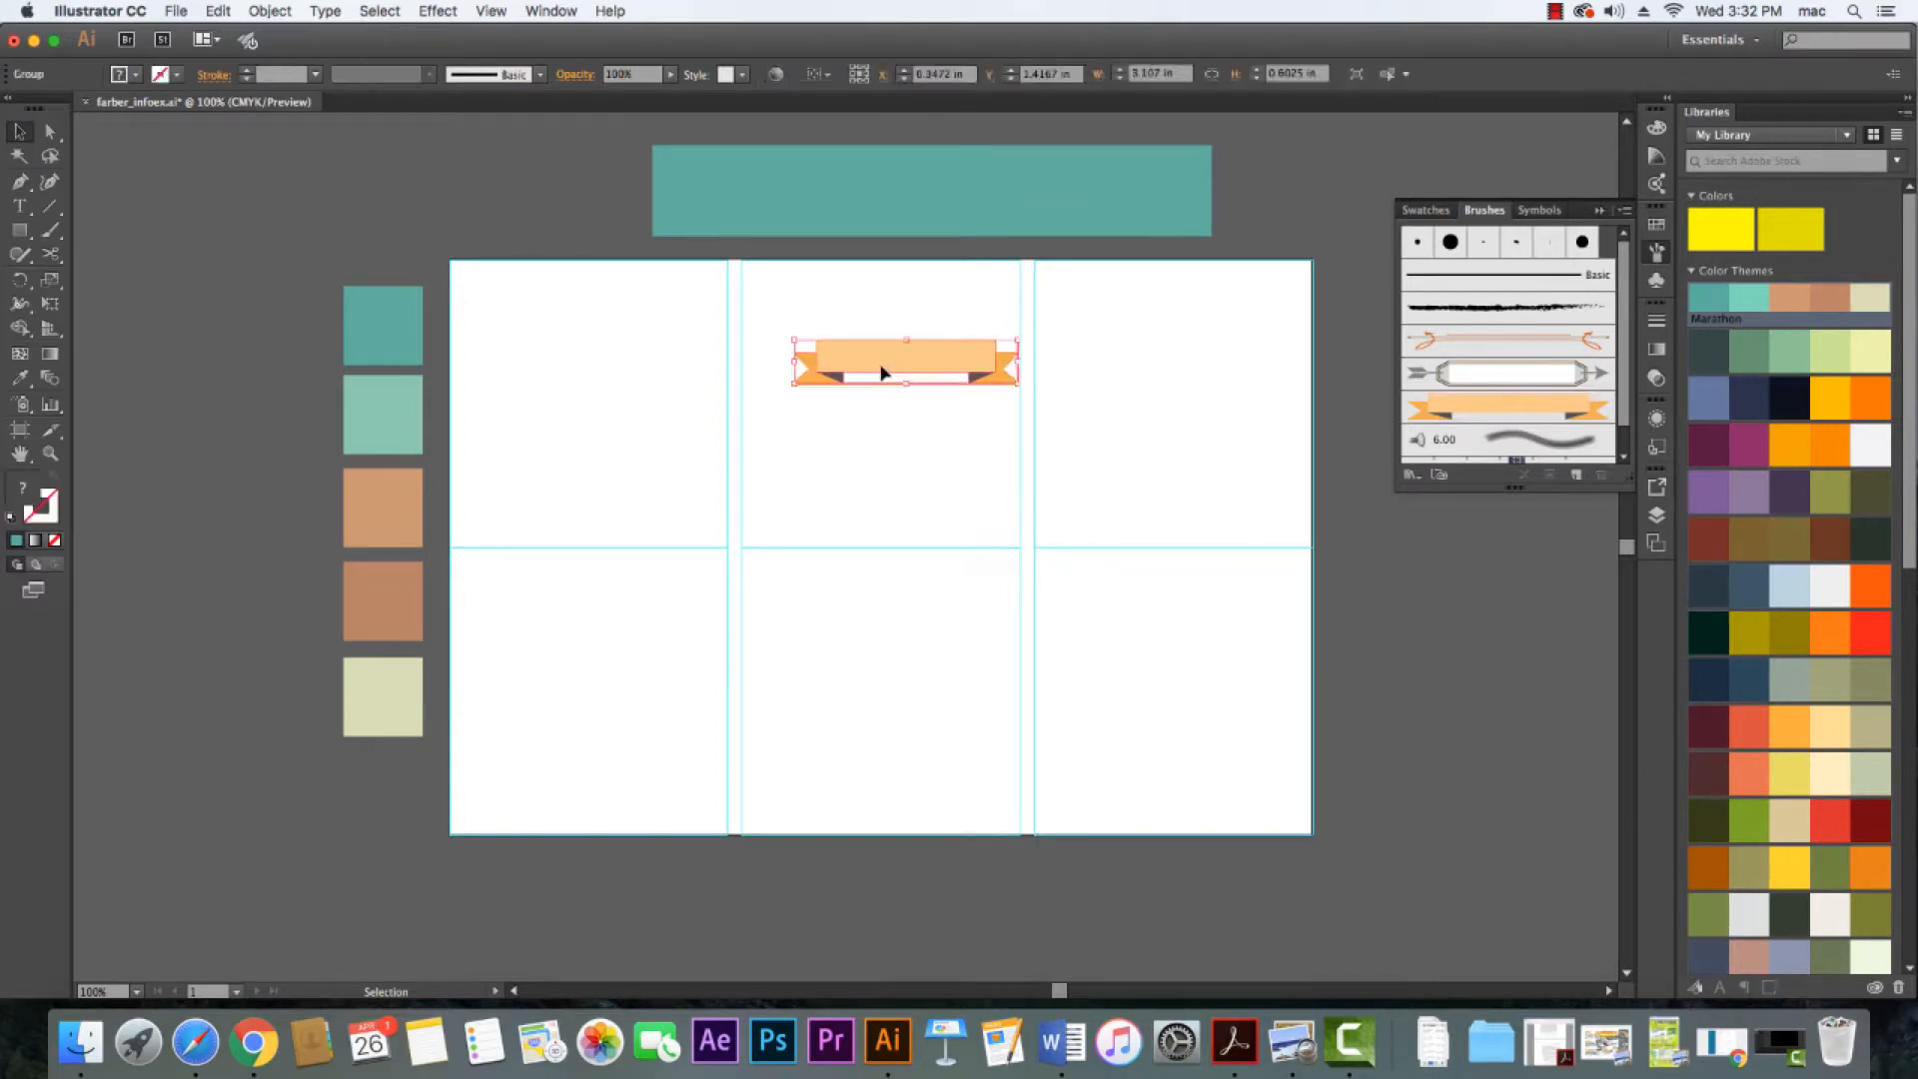
pyautogui.moveTo(1019, 341); pyautogui.dragTo(1429, 257)
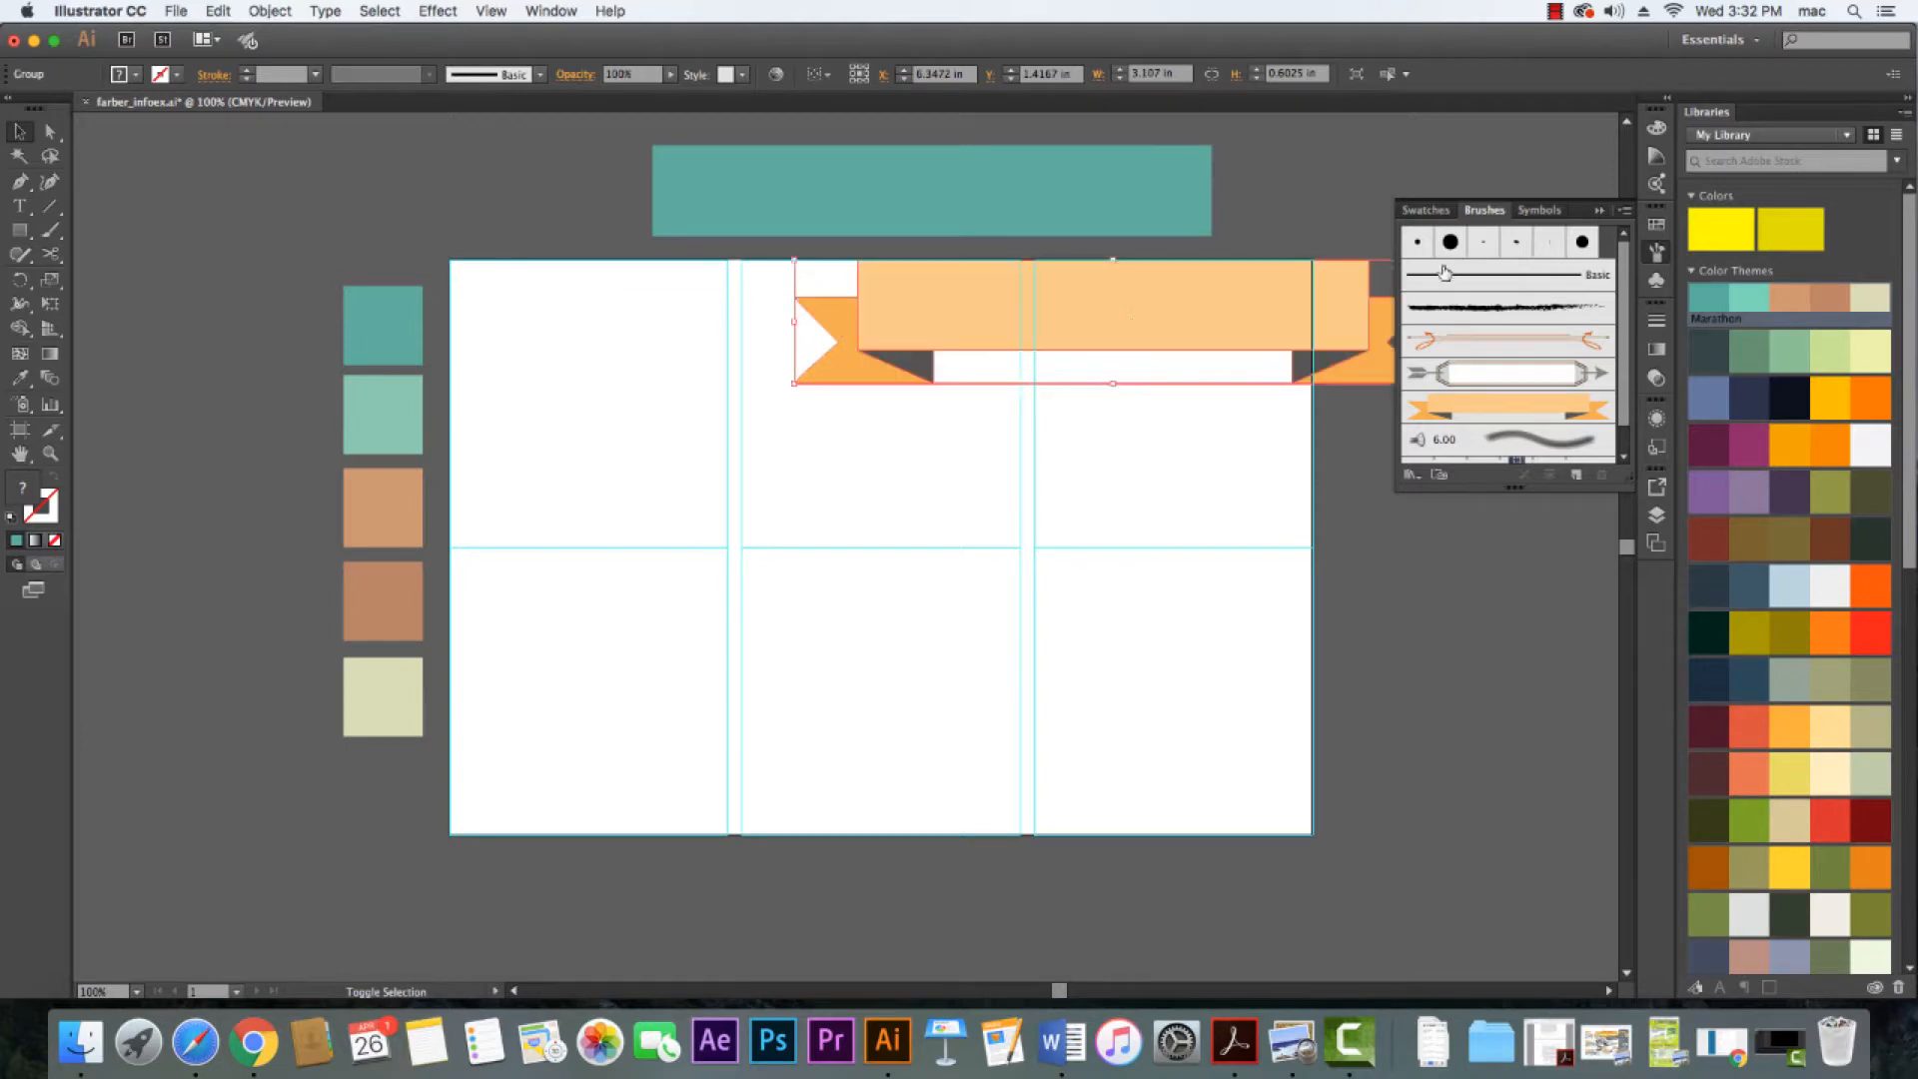
pyautogui.moveTo(1092, 324); pyautogui.dragTo(911, 362)
pyautogui.moveTo(1216, 293); pyautogui.dragTo(1139, 326)
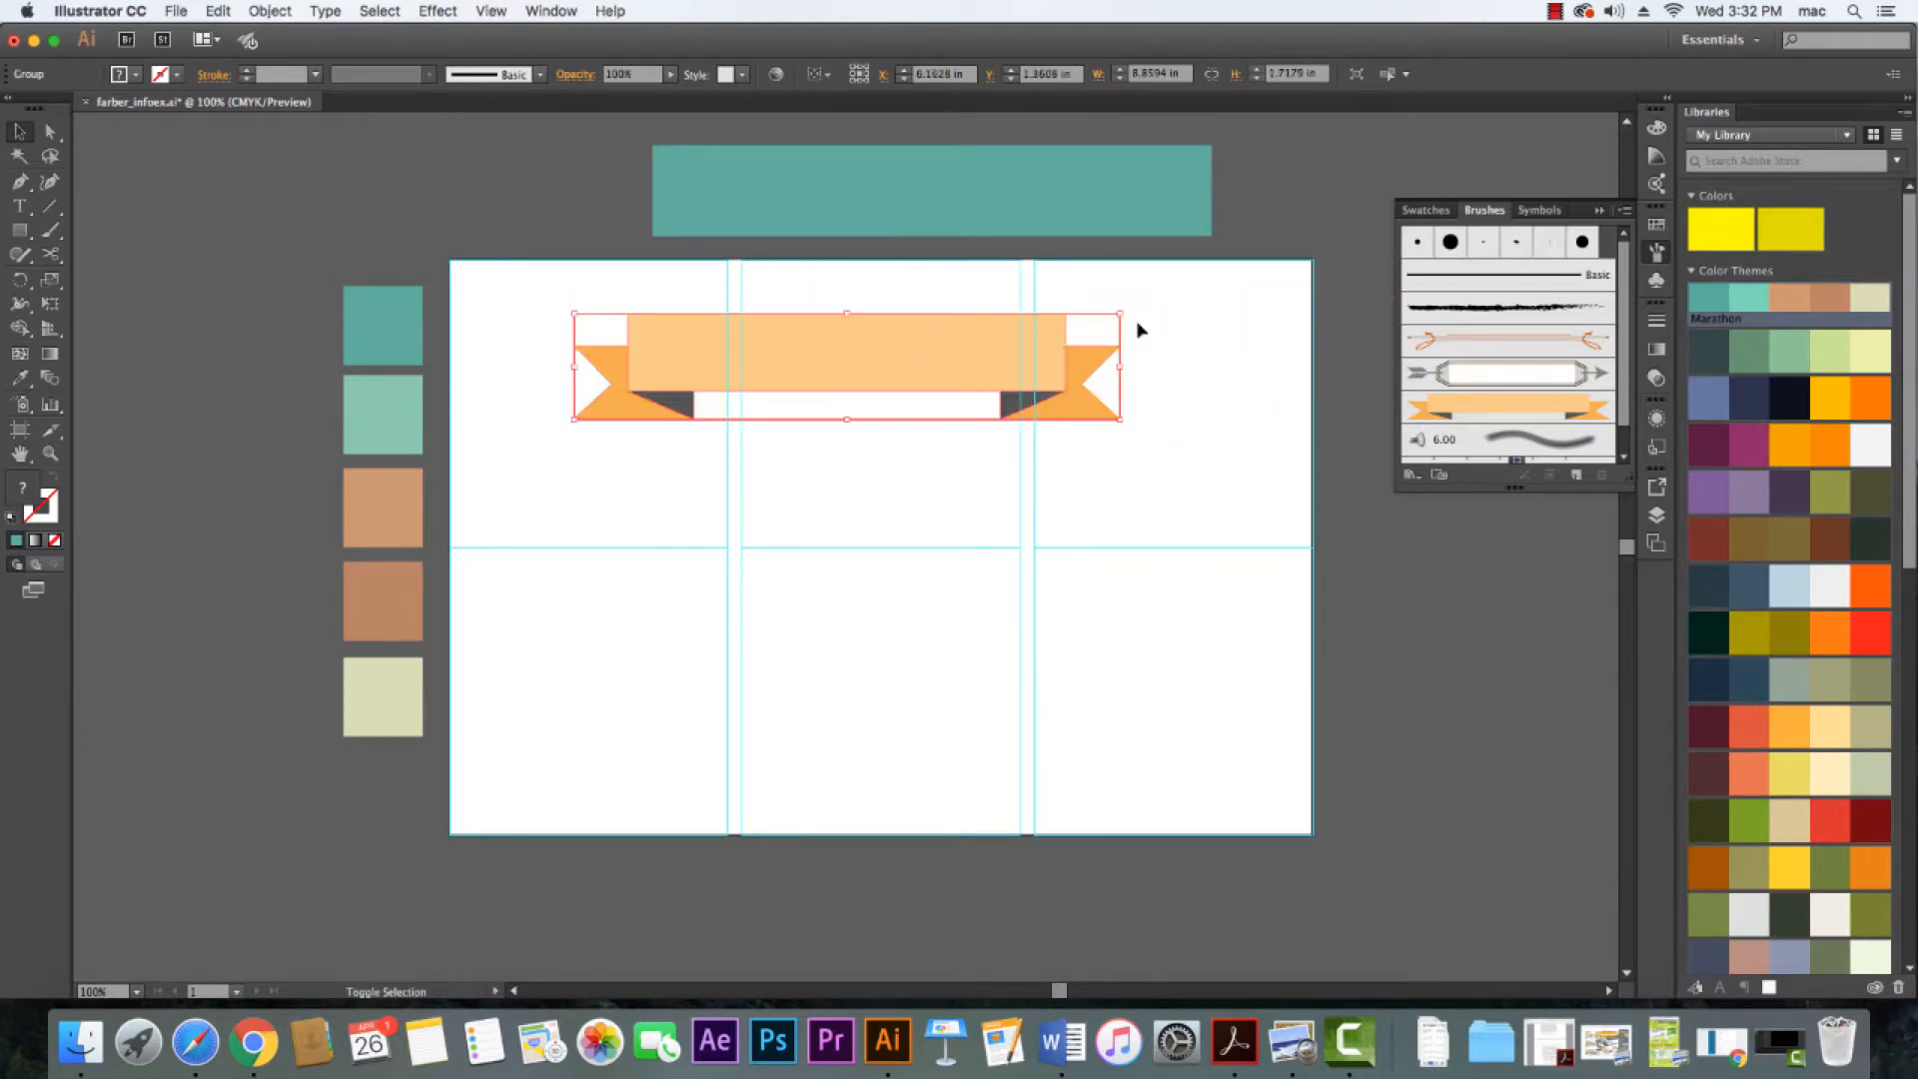
pyautogui.moveTo(980, 356); pyautogui.dragTo(1003, 330)
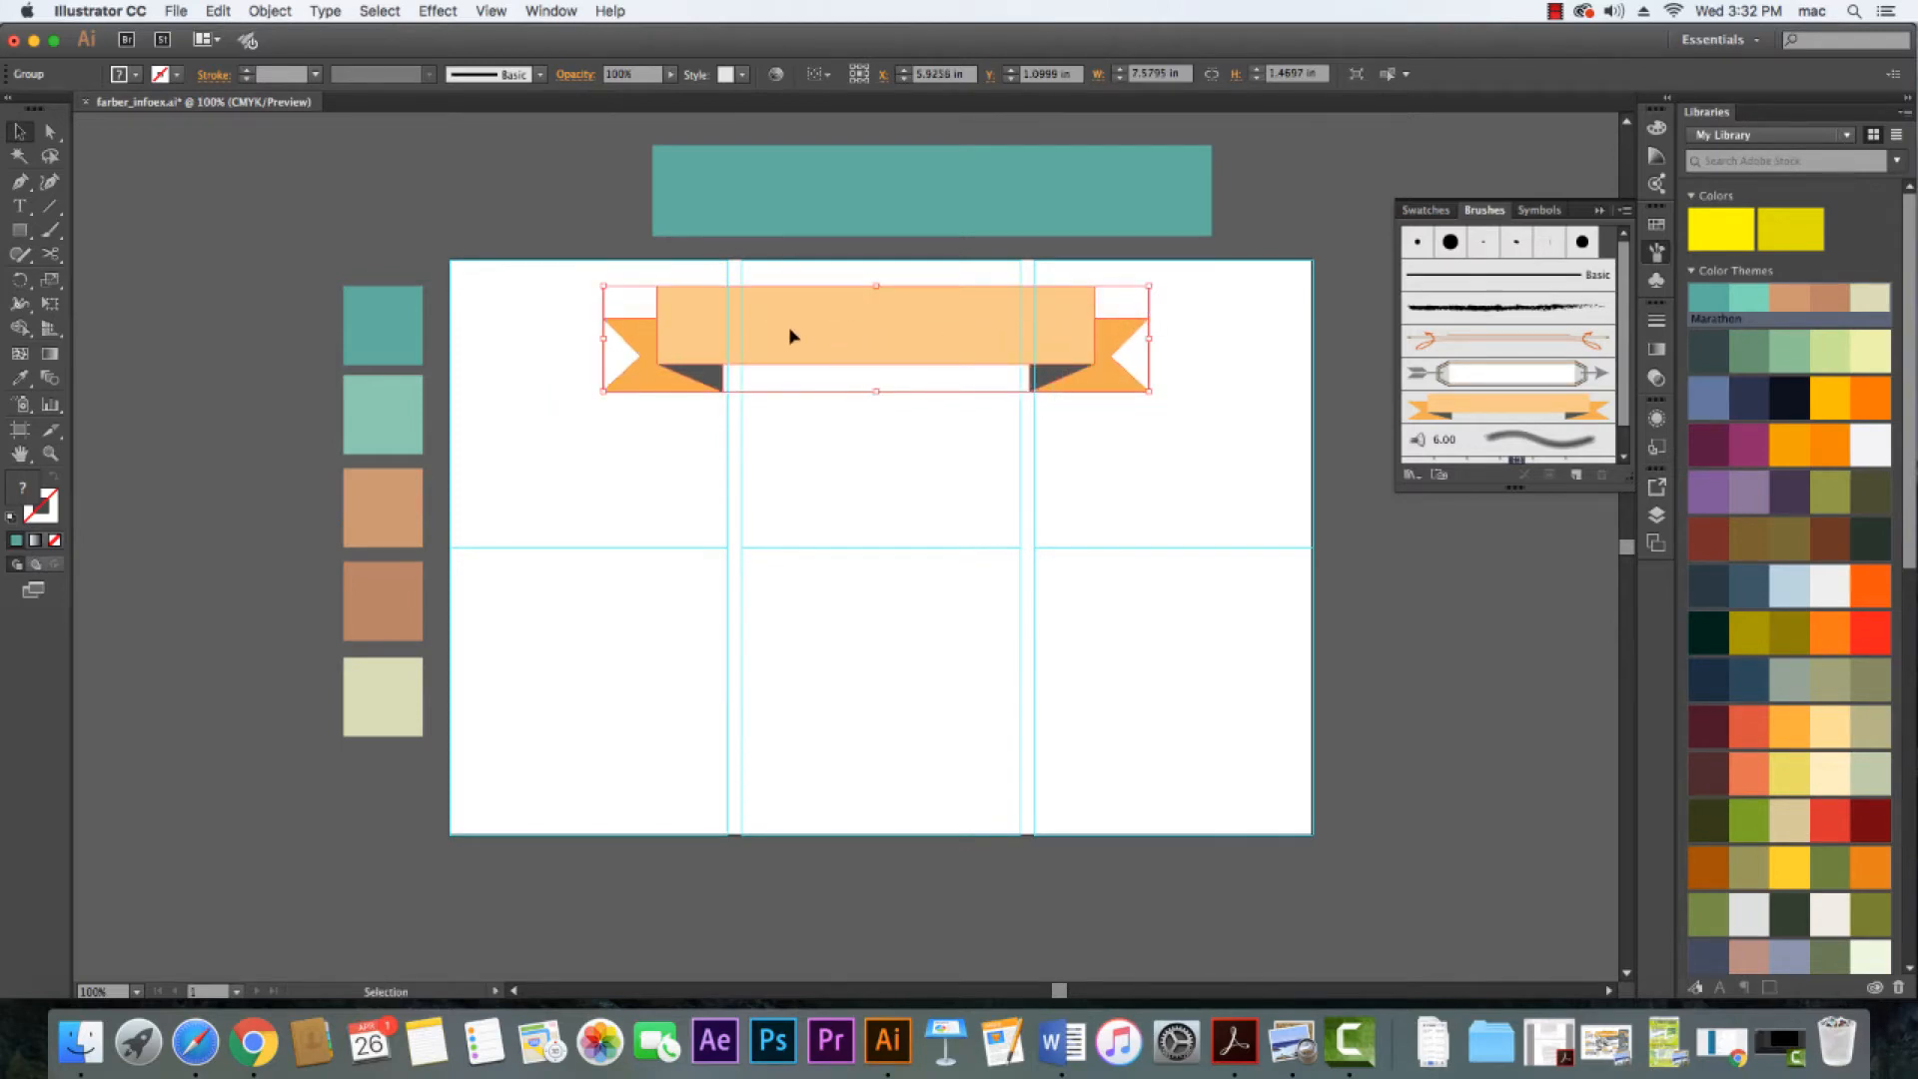
# Select the ribbon banner's individual pieces one at a time with Direct Selection, from the left tail and fold to the right tail
pyautogui.click(51, 132)
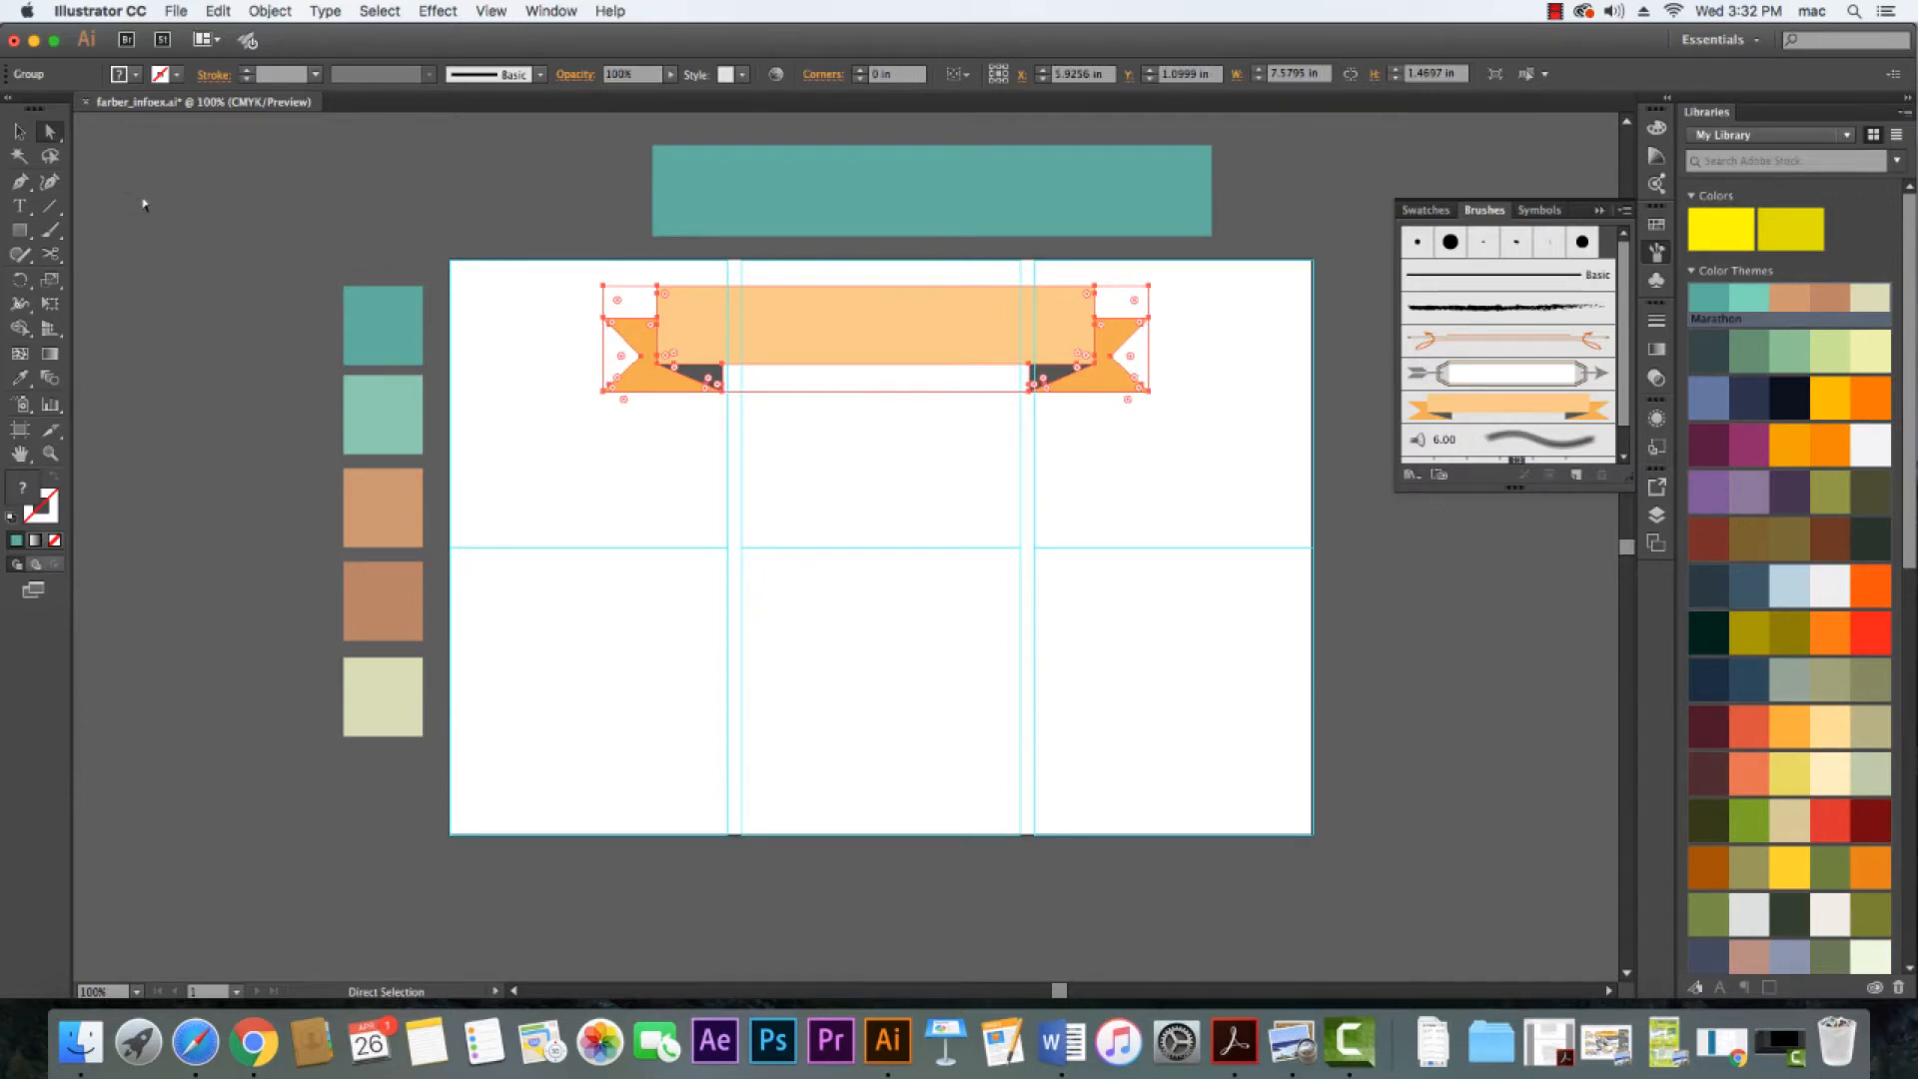
pyautogui.click(483, 295)
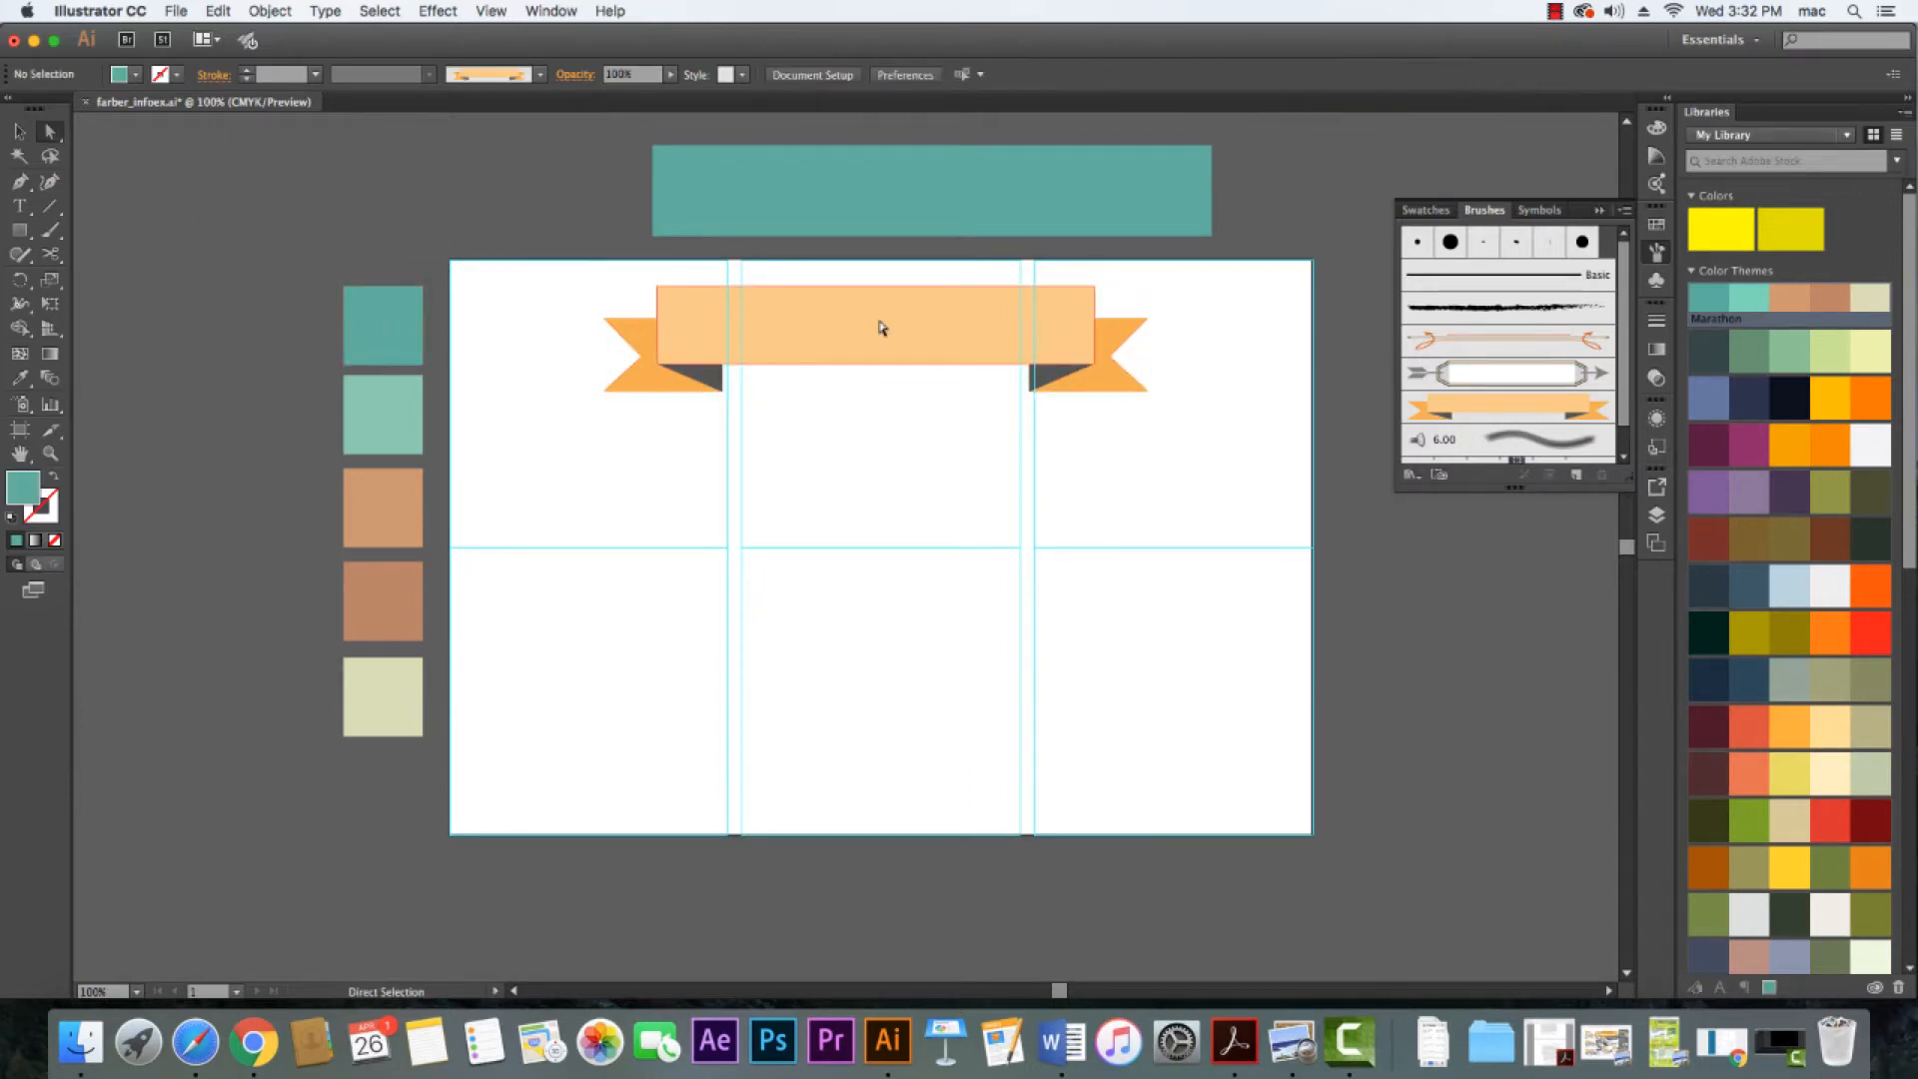
pyautogui.click(645, 390)
pyautogui.click(707, 379)
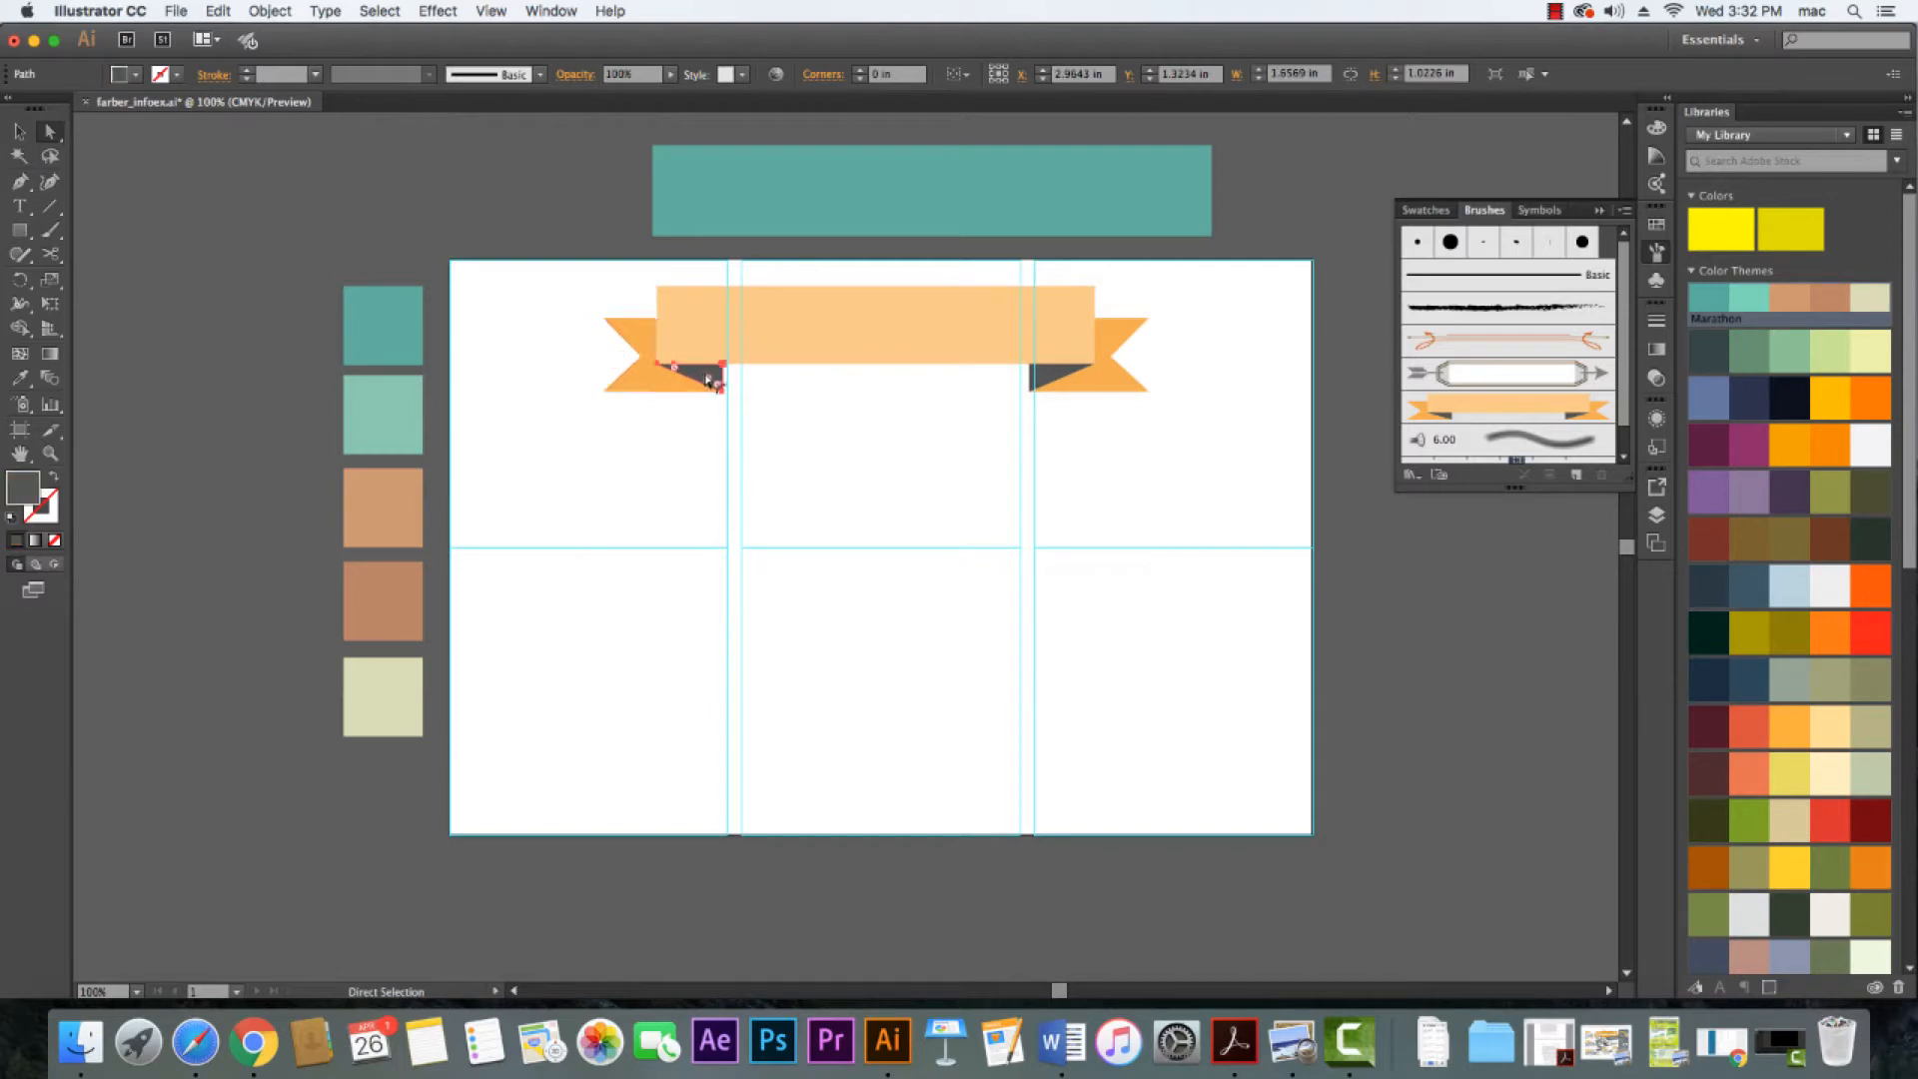
pyautogui.click(1105, 392)
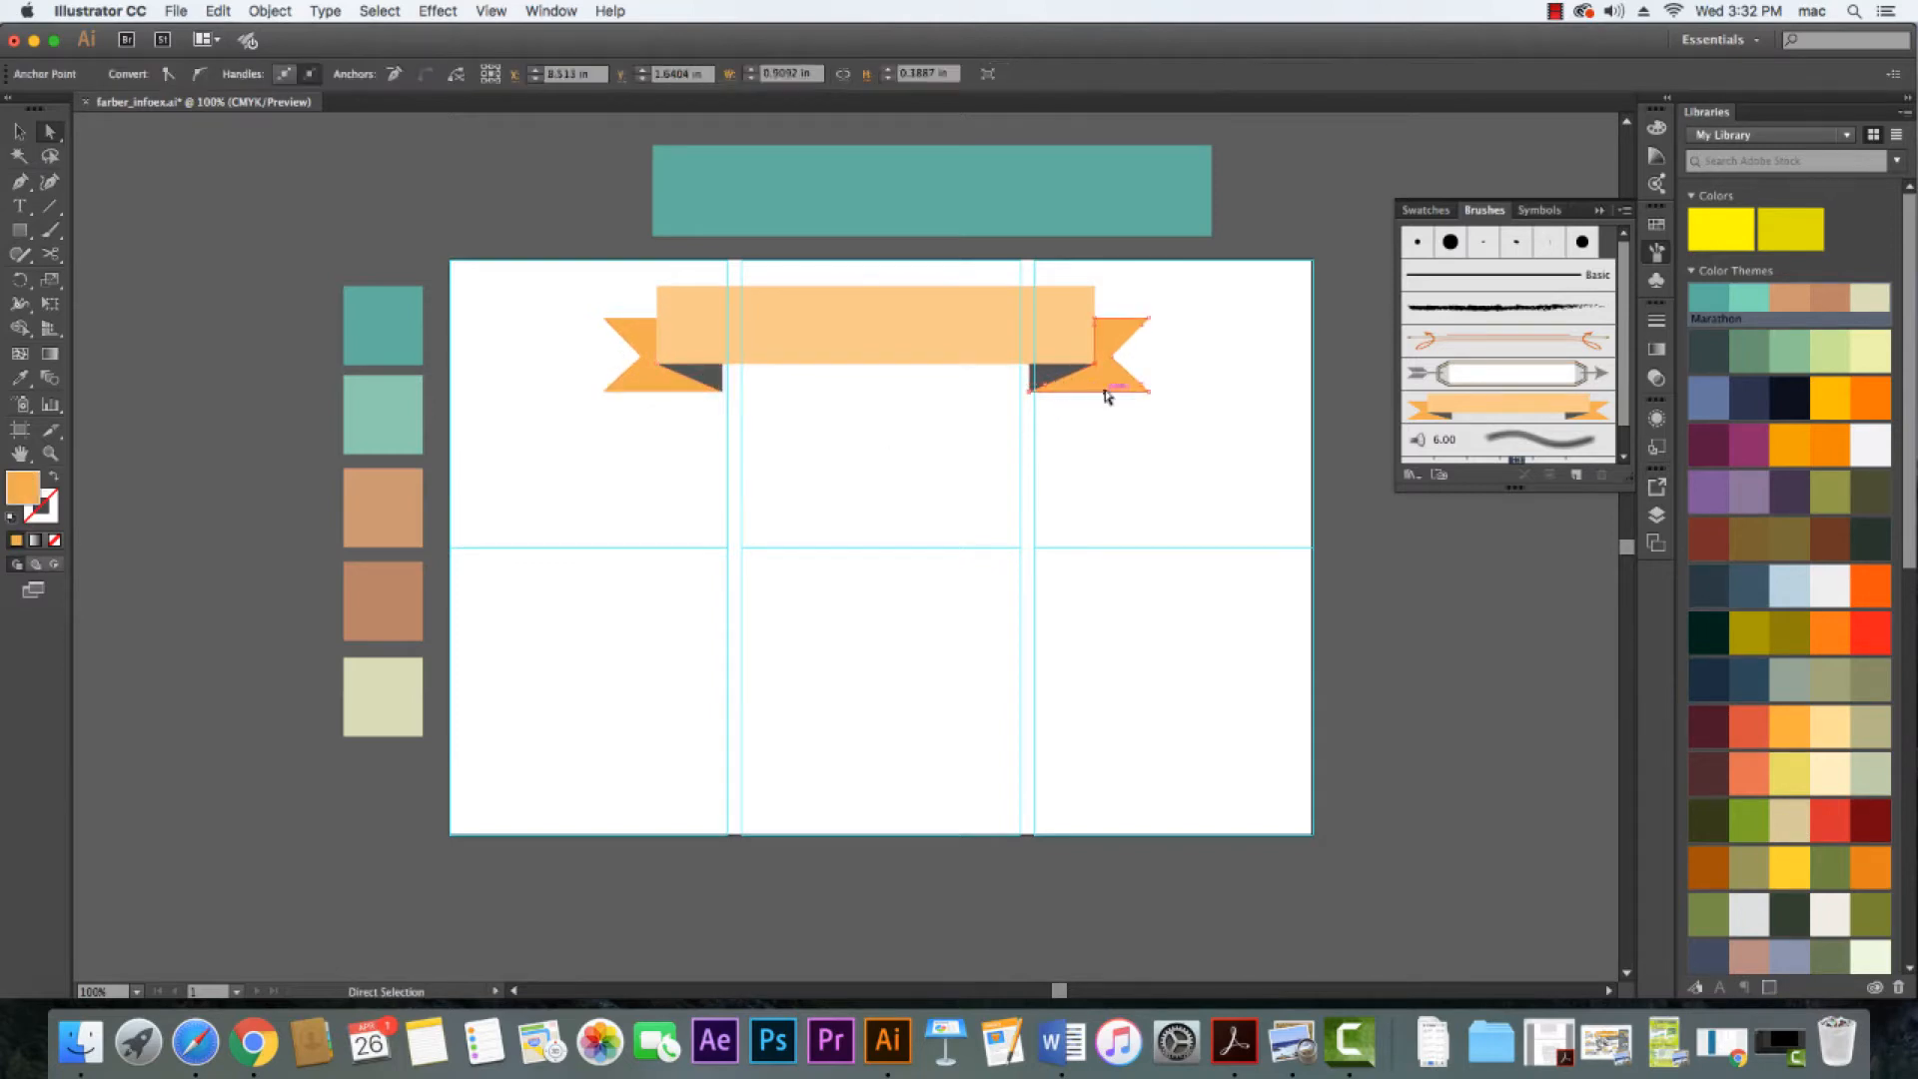
pyautogui.click(1110, 390)
# Delete the whole orange ribbon banner and move the teal rectangle onto the artboard, centred near its upper edge
pyautogui.click(19, 131)
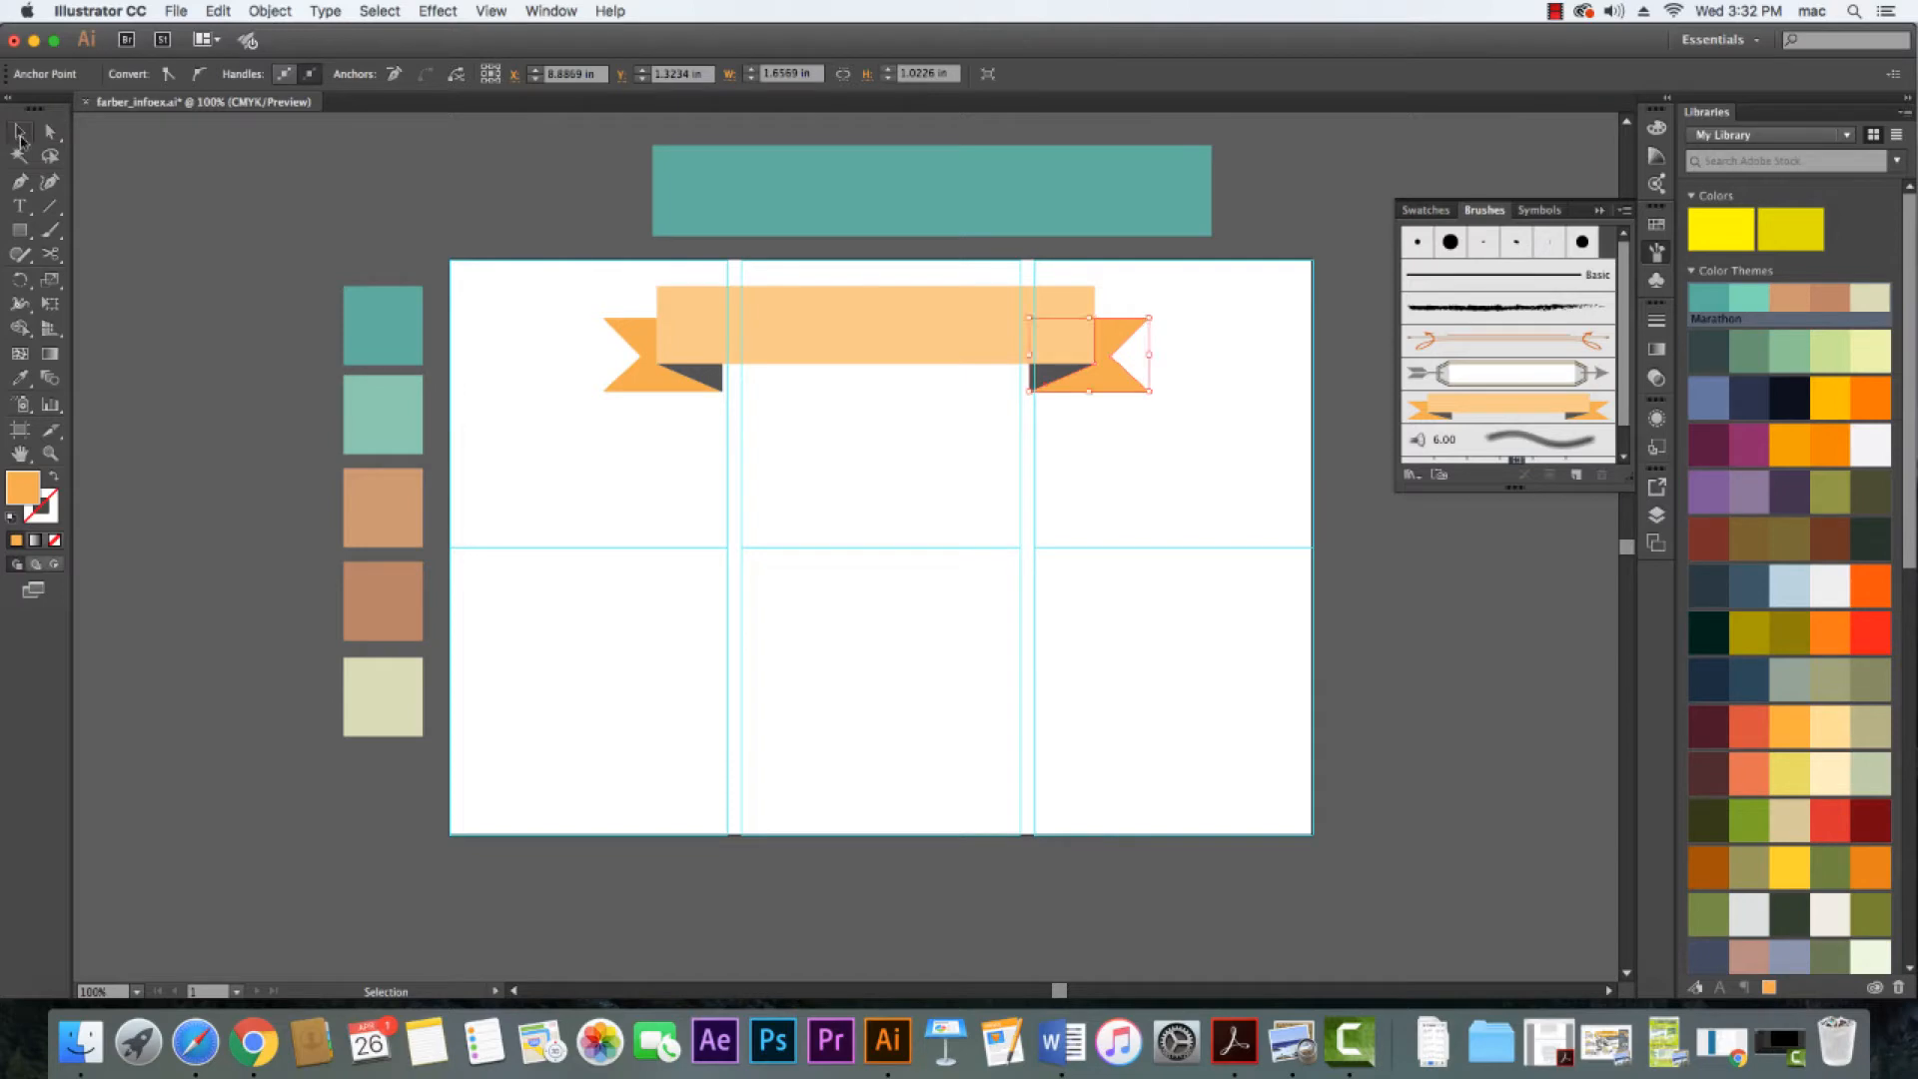
pyautogui.click(852, 331)
pyautogui.press('Delete')
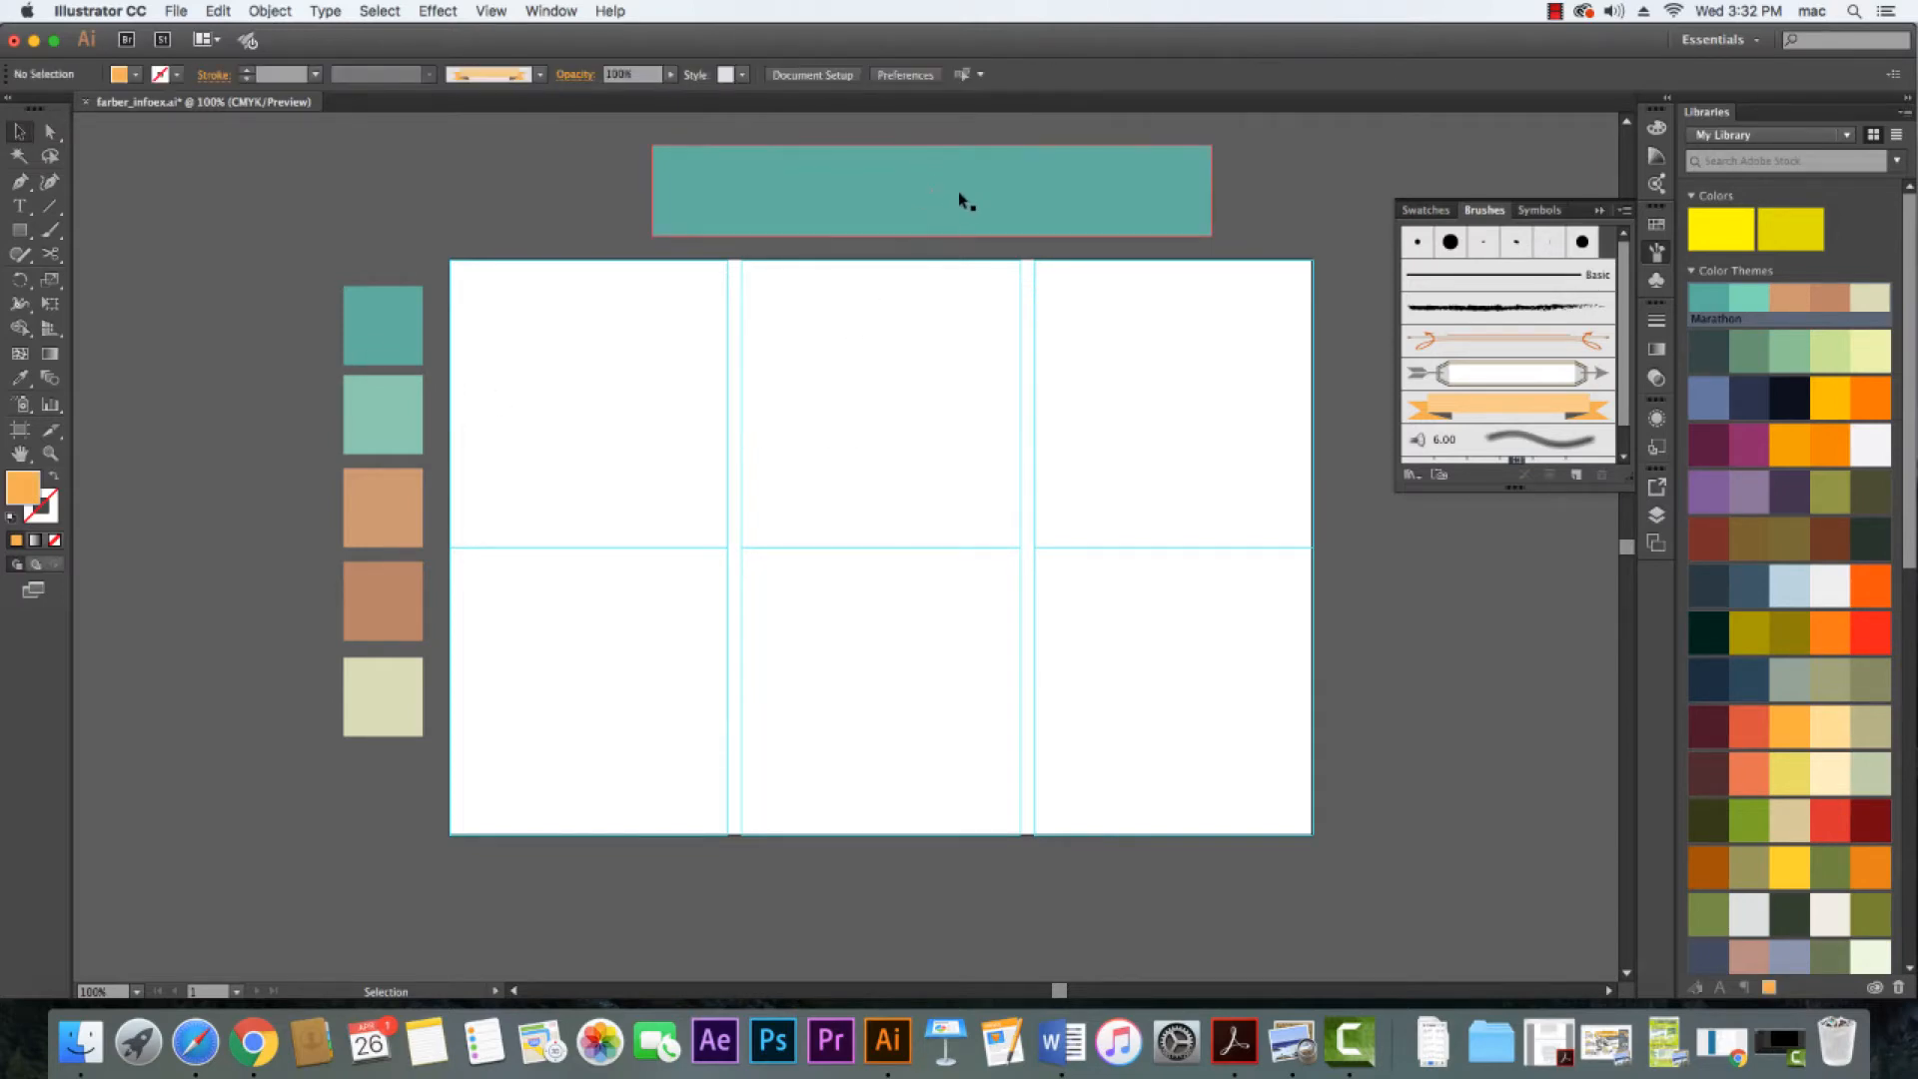
pyautogui.moveTo(959, 197); pyautogui.dragTo(929, 330)
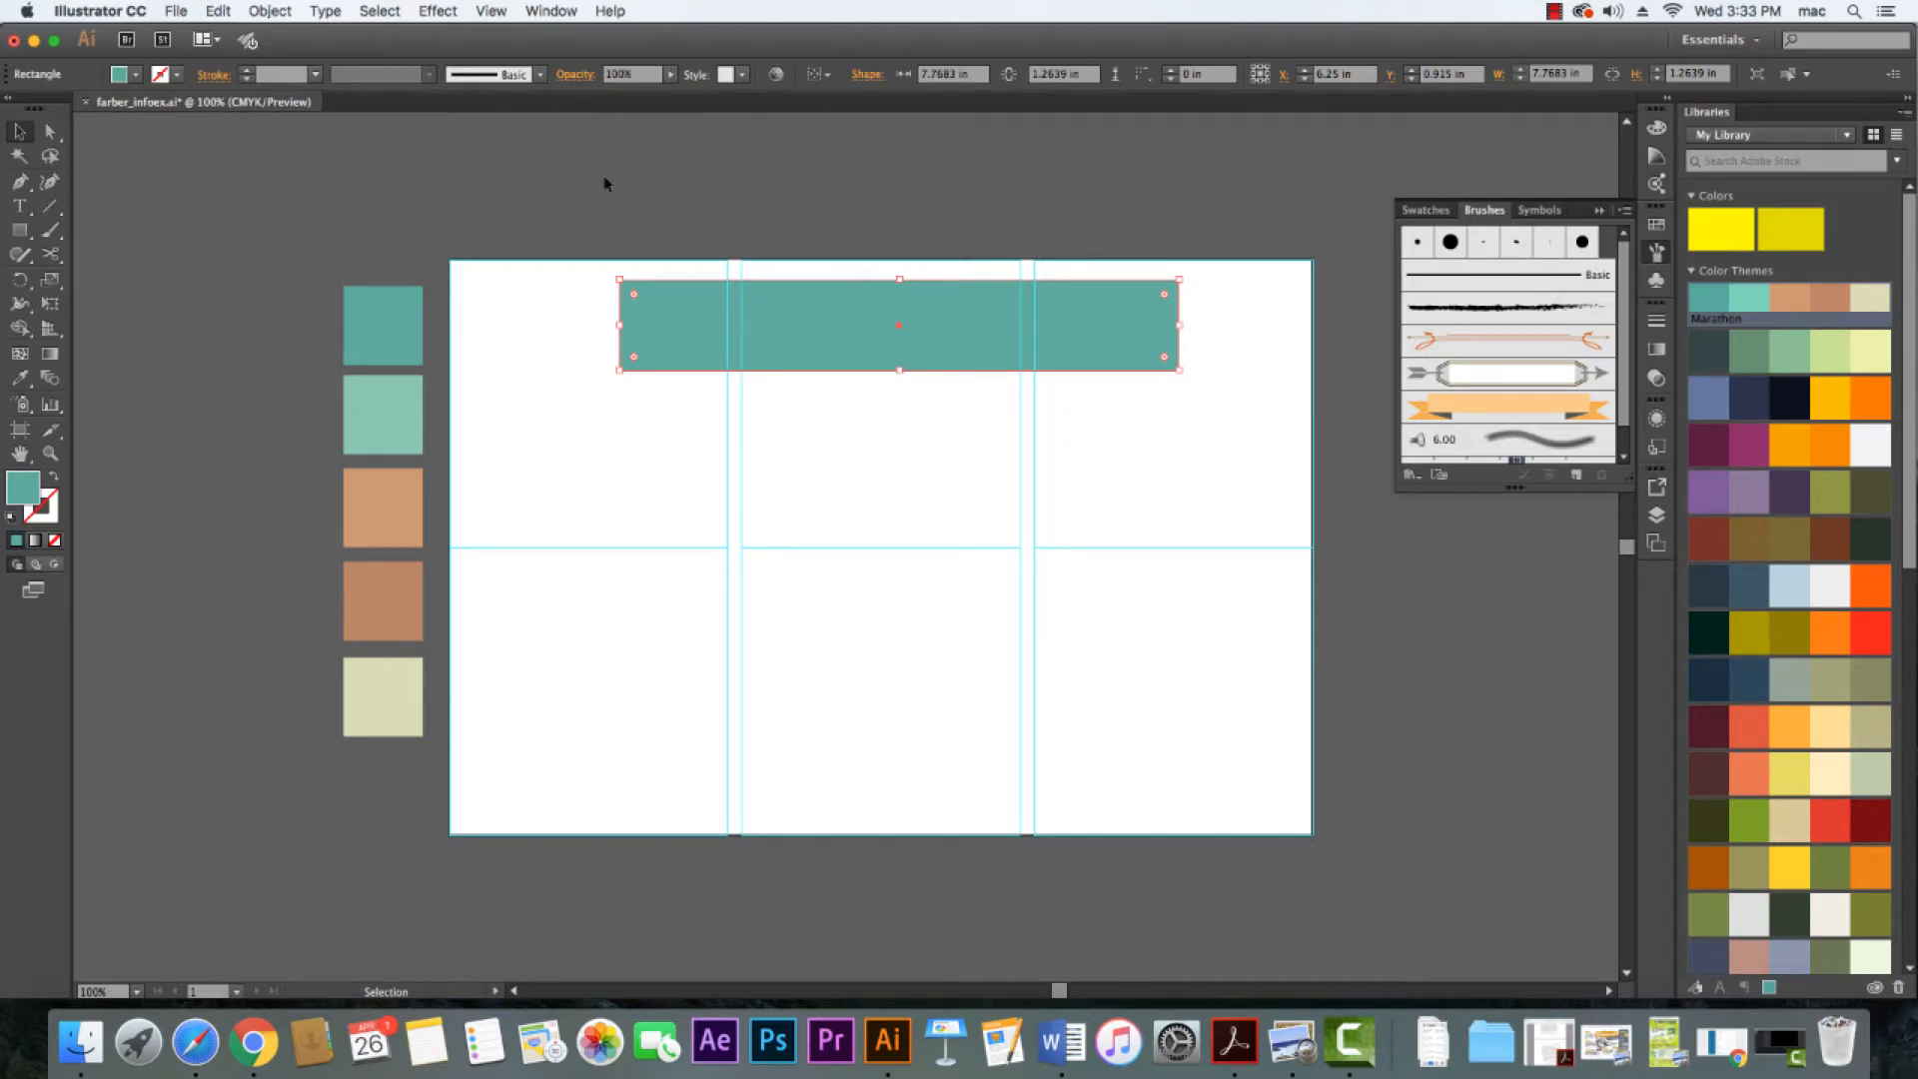
# Try the Arc, Flag, Arc Lower and Arc Upper warp styles on the teal rectangle and cancel the effect
pyautogui.click(440, 12)
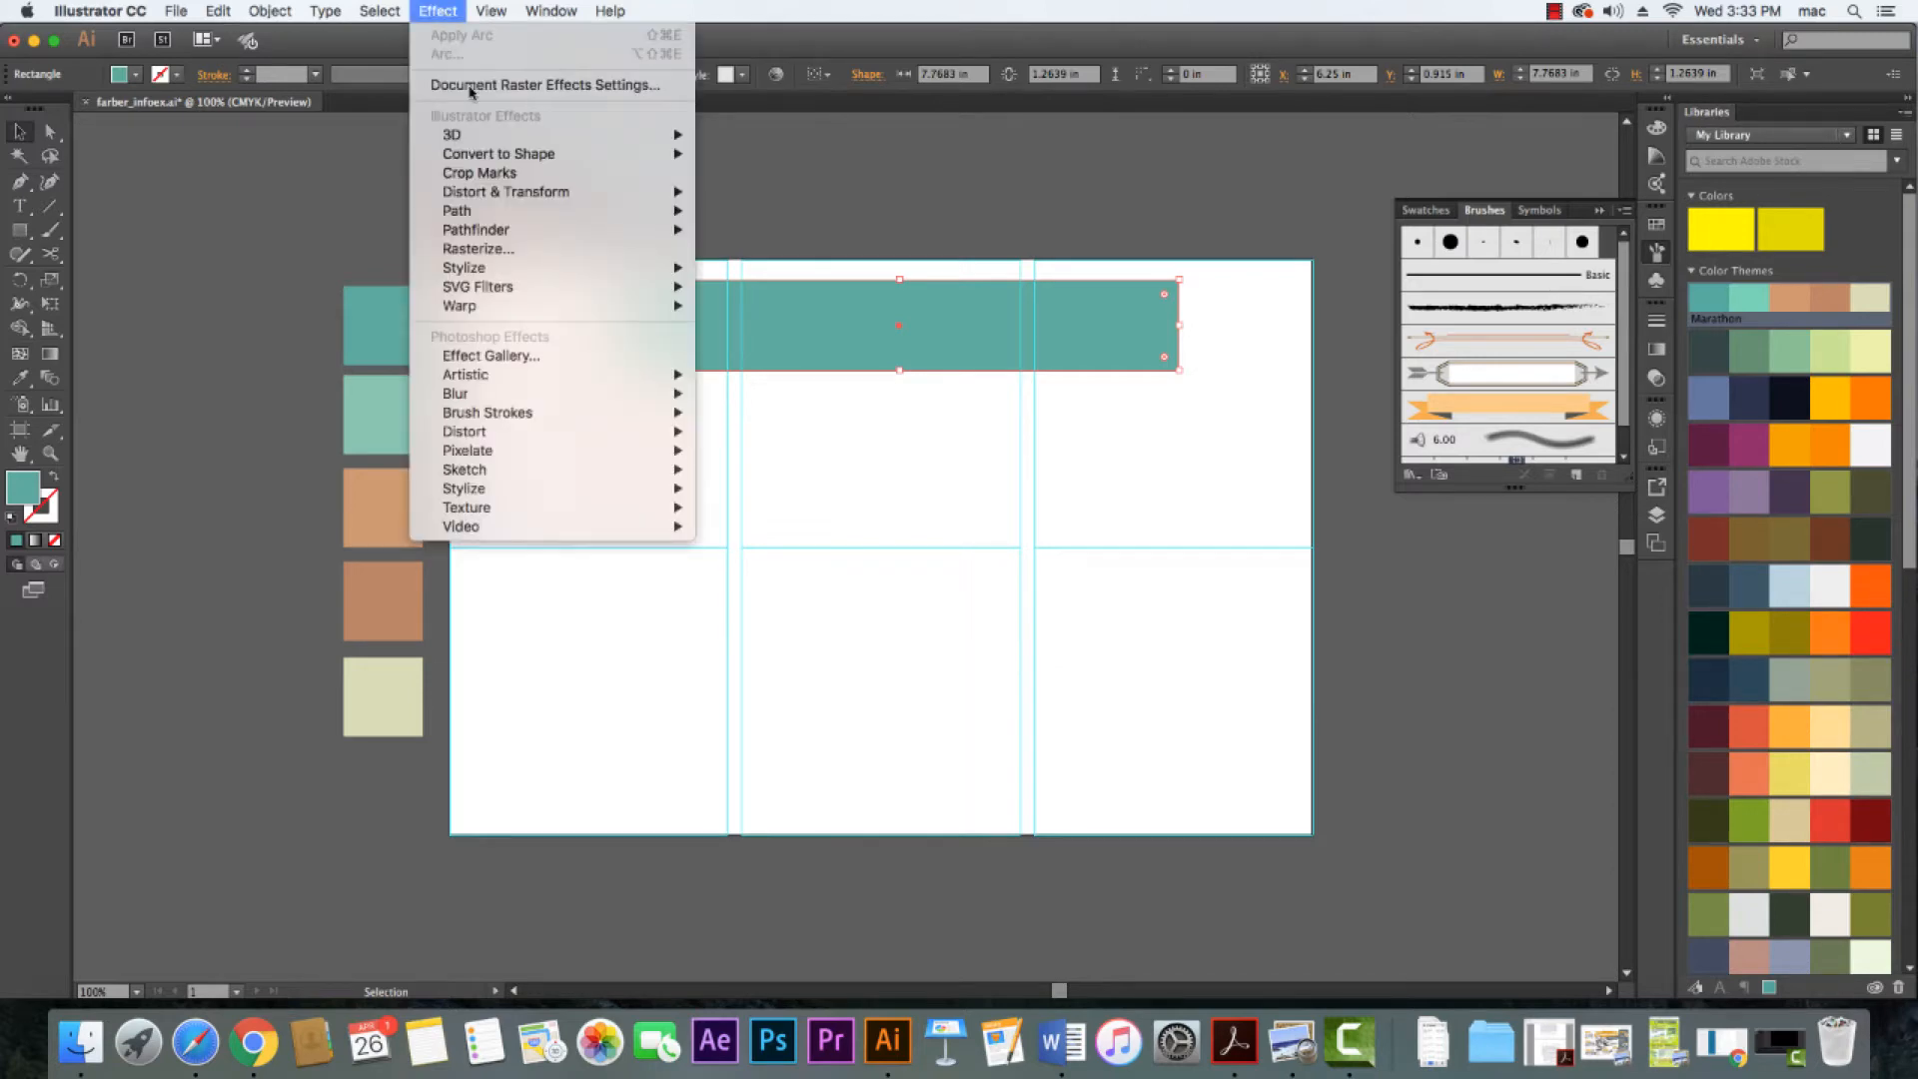
pyautogui.moveTo(540, 310)
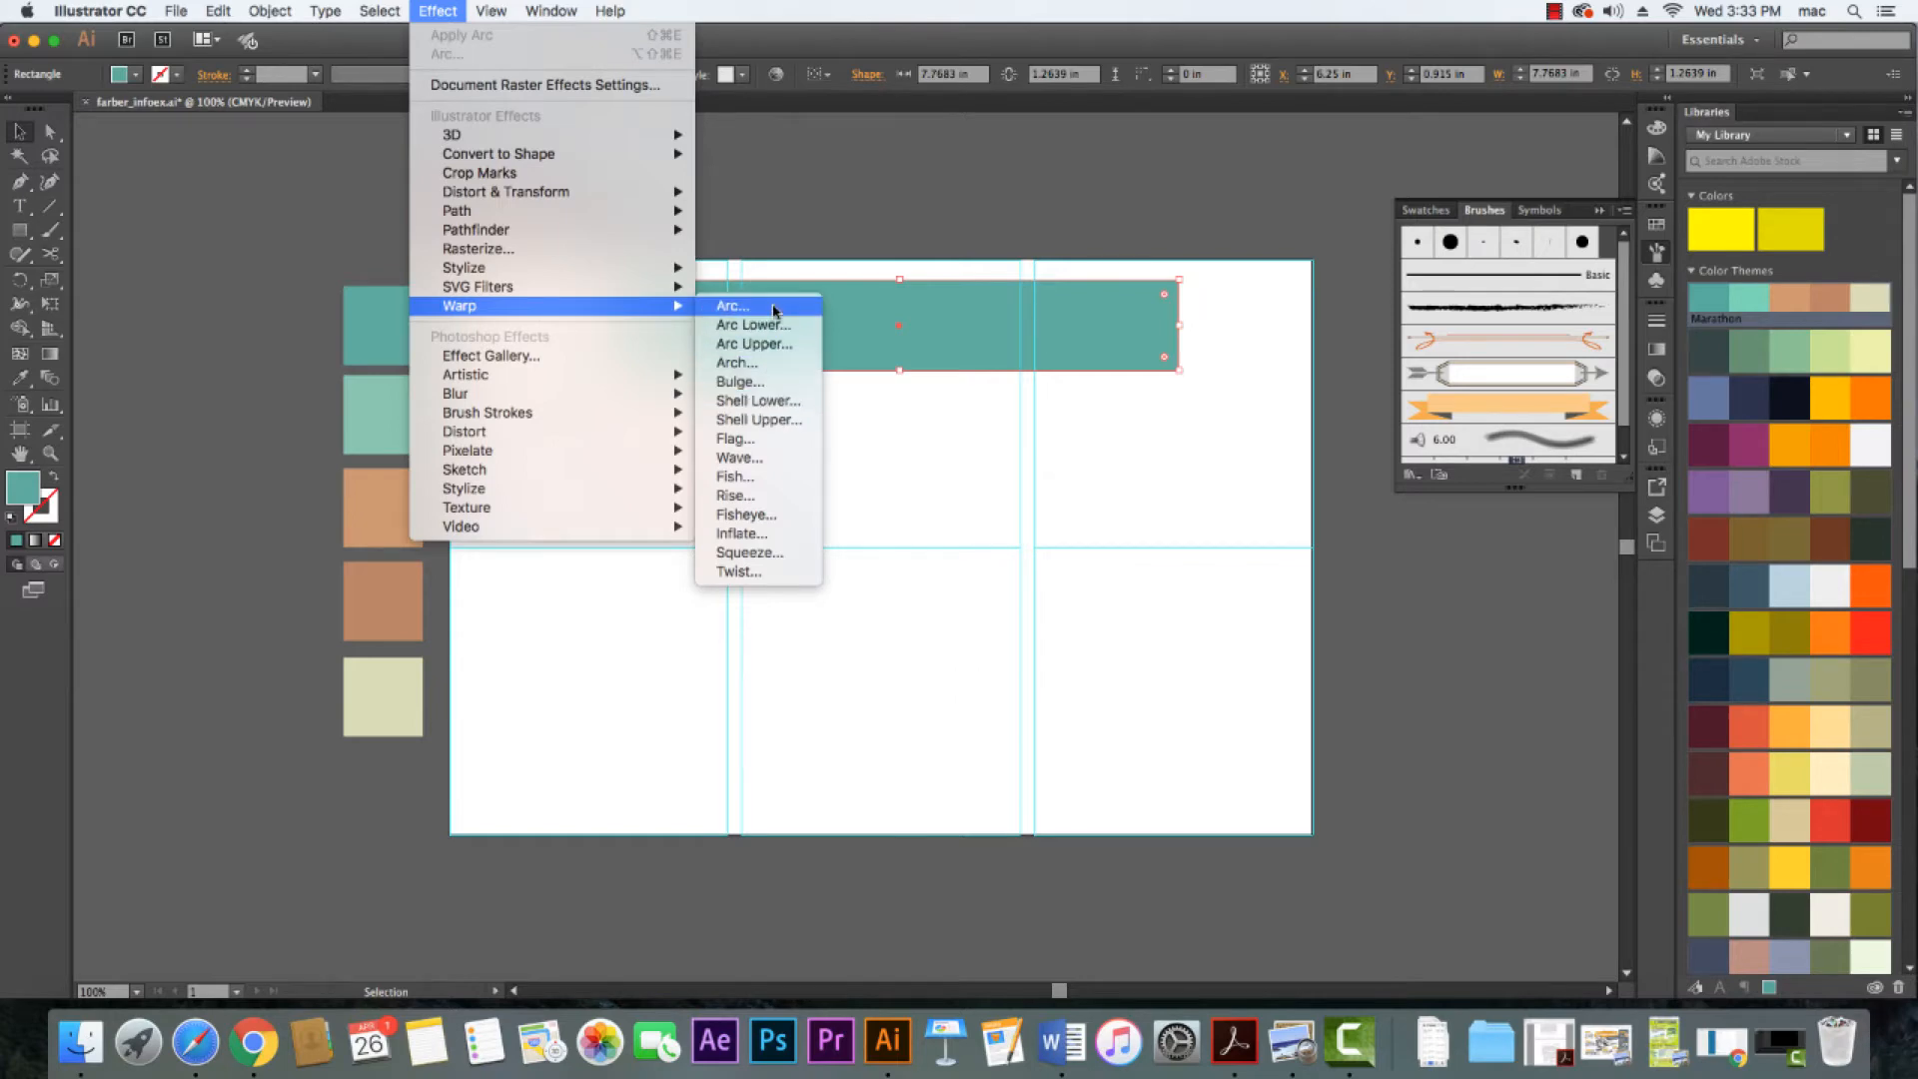
pyautogui.click(734, 305)
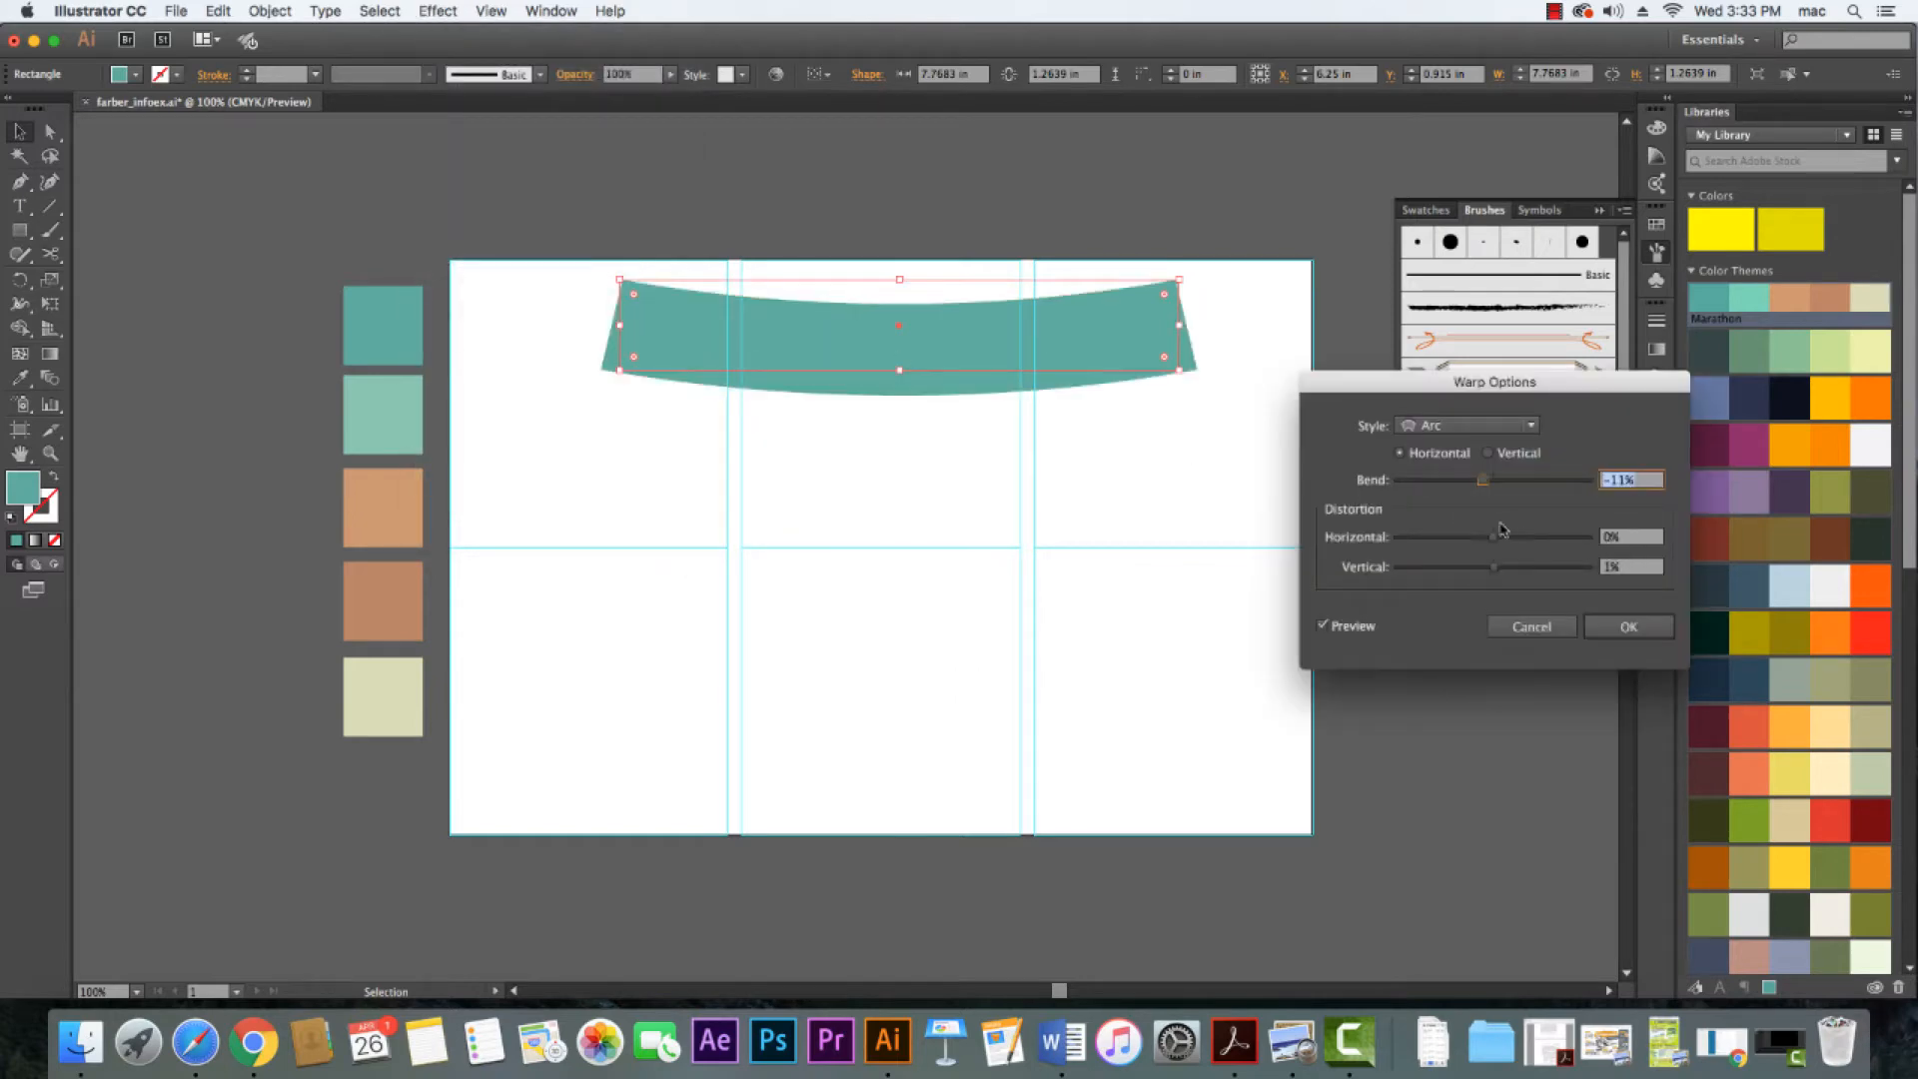
pyautogui.click(1528, 430)
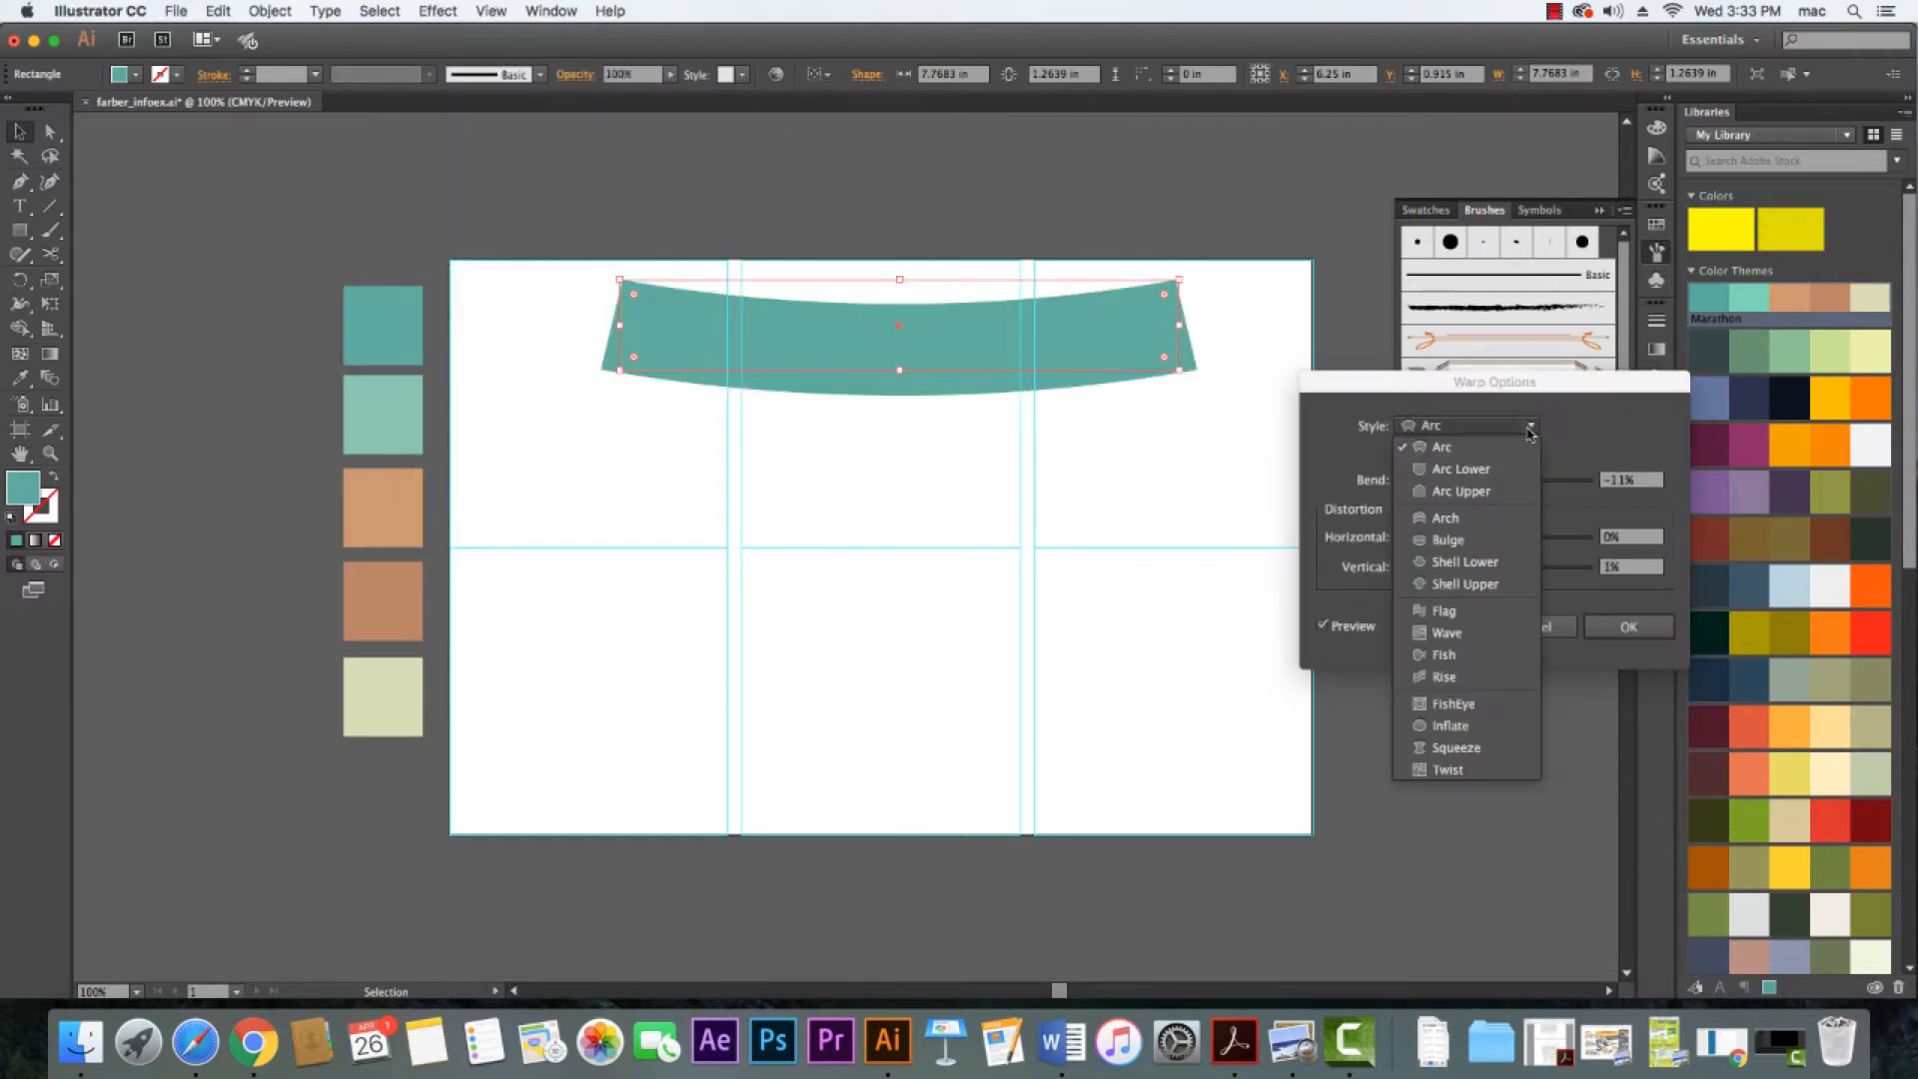
pyautogui.click(1457, 613)
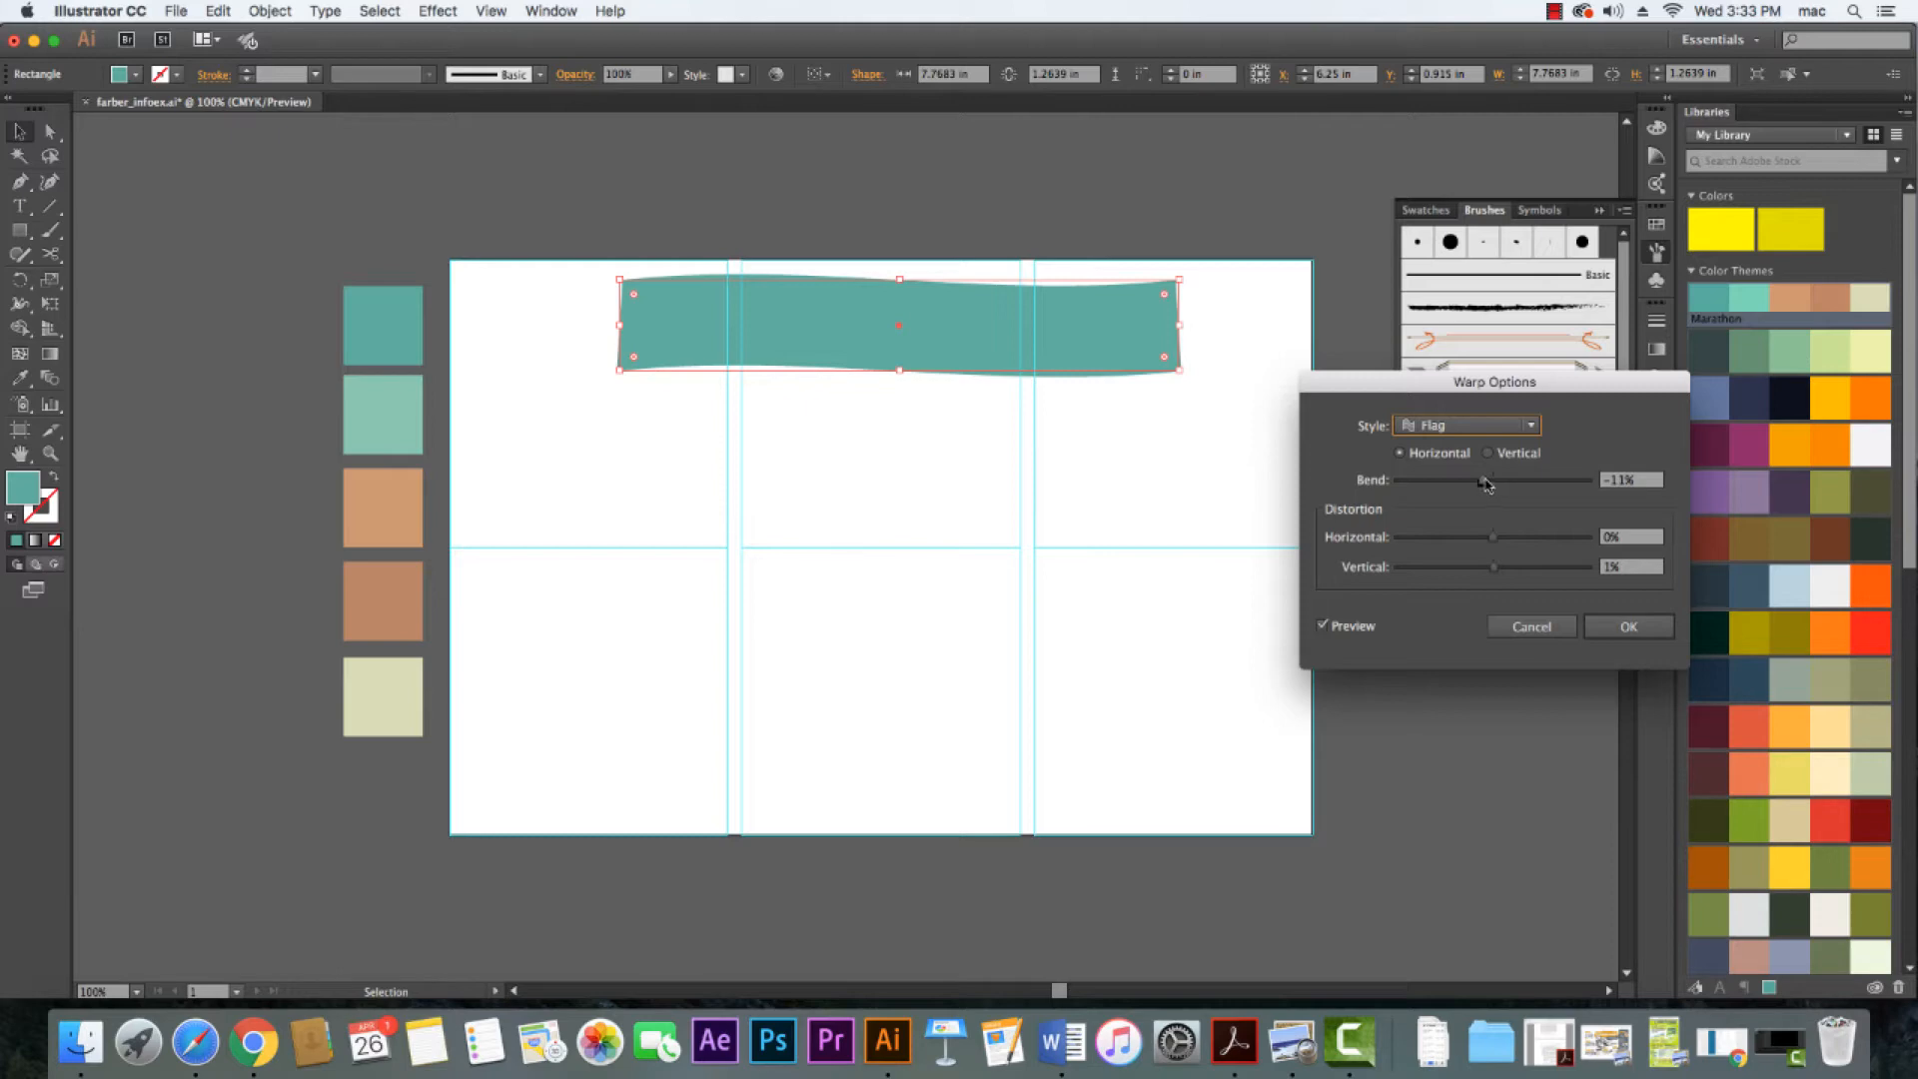
pyautogui.moveTo(1484, 481)
pyautogui.mouseDown()
pyautogui.moveTo(1456, 488)
pyautogui.moveTo(1485, 492)
pyautogui.mouseUp()
pyautogui.click(1533, 432)
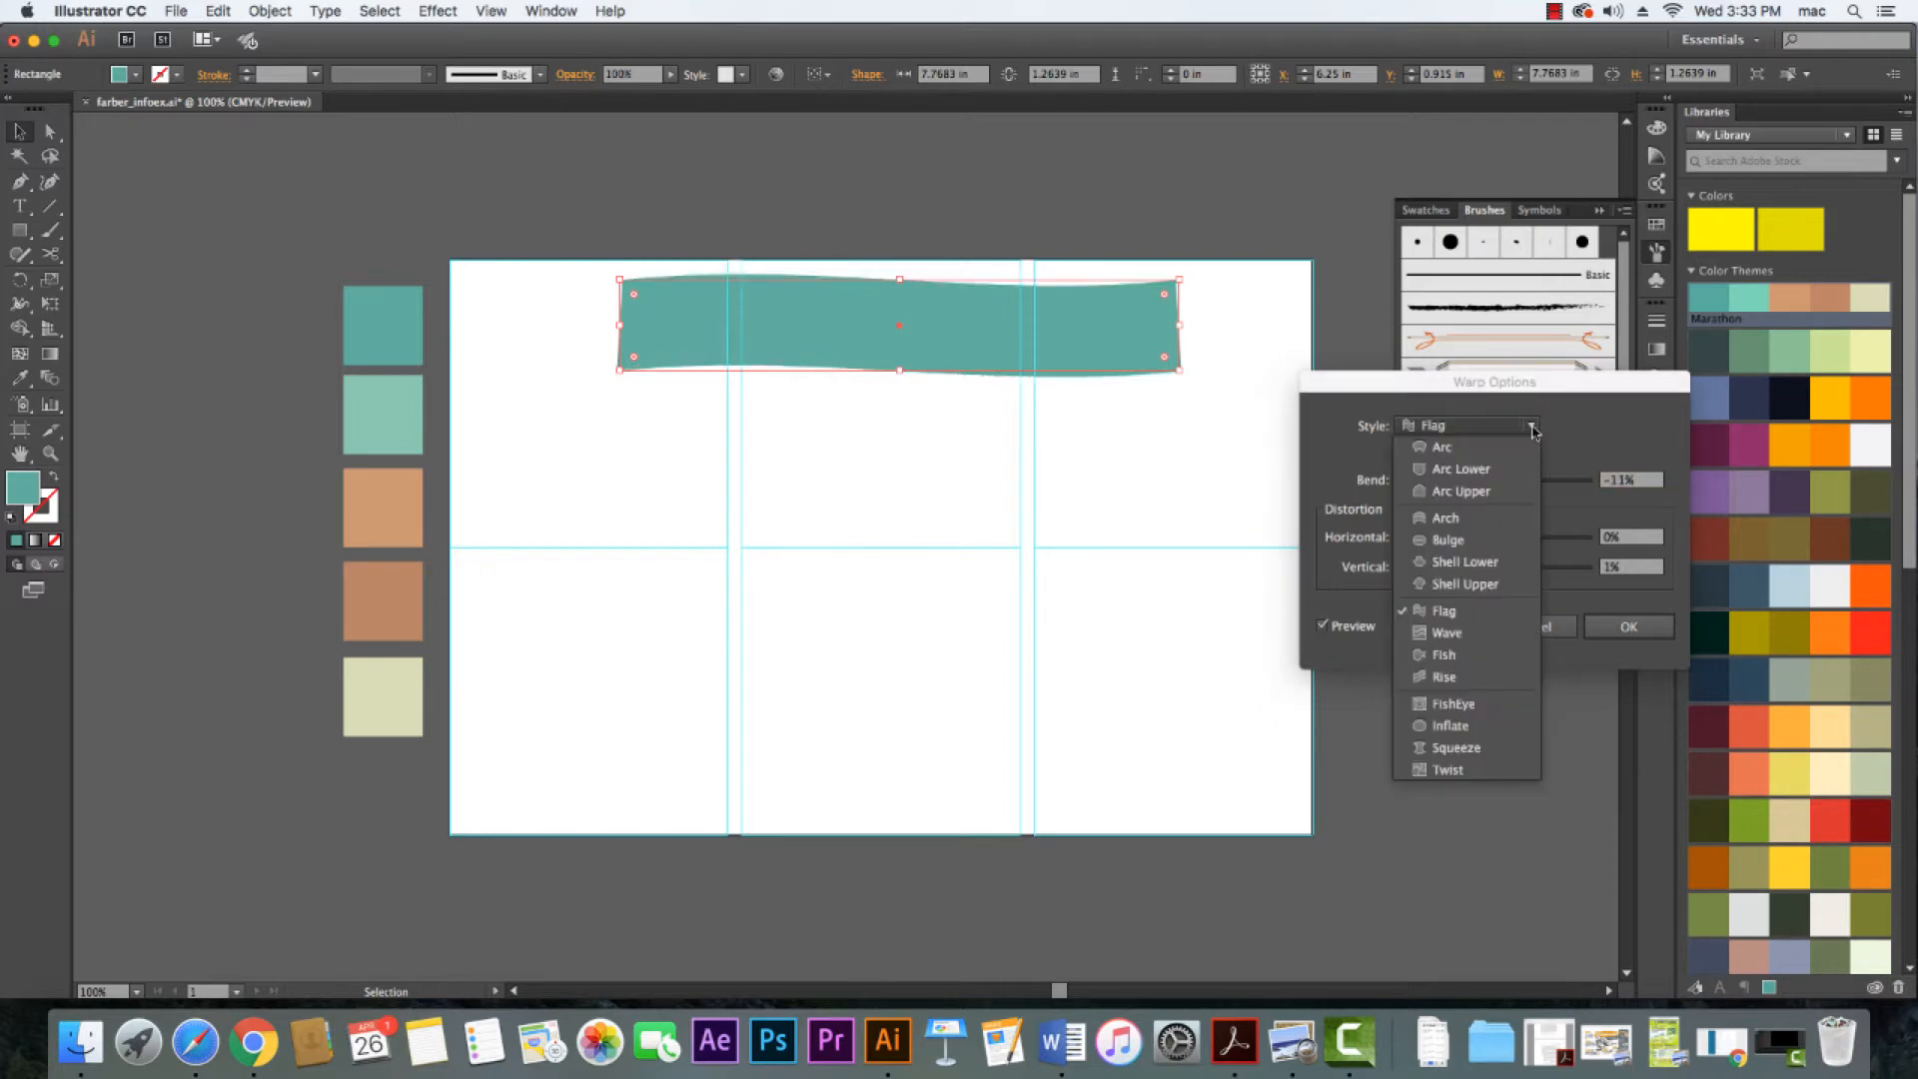
pyautogui.click(1506, 468)
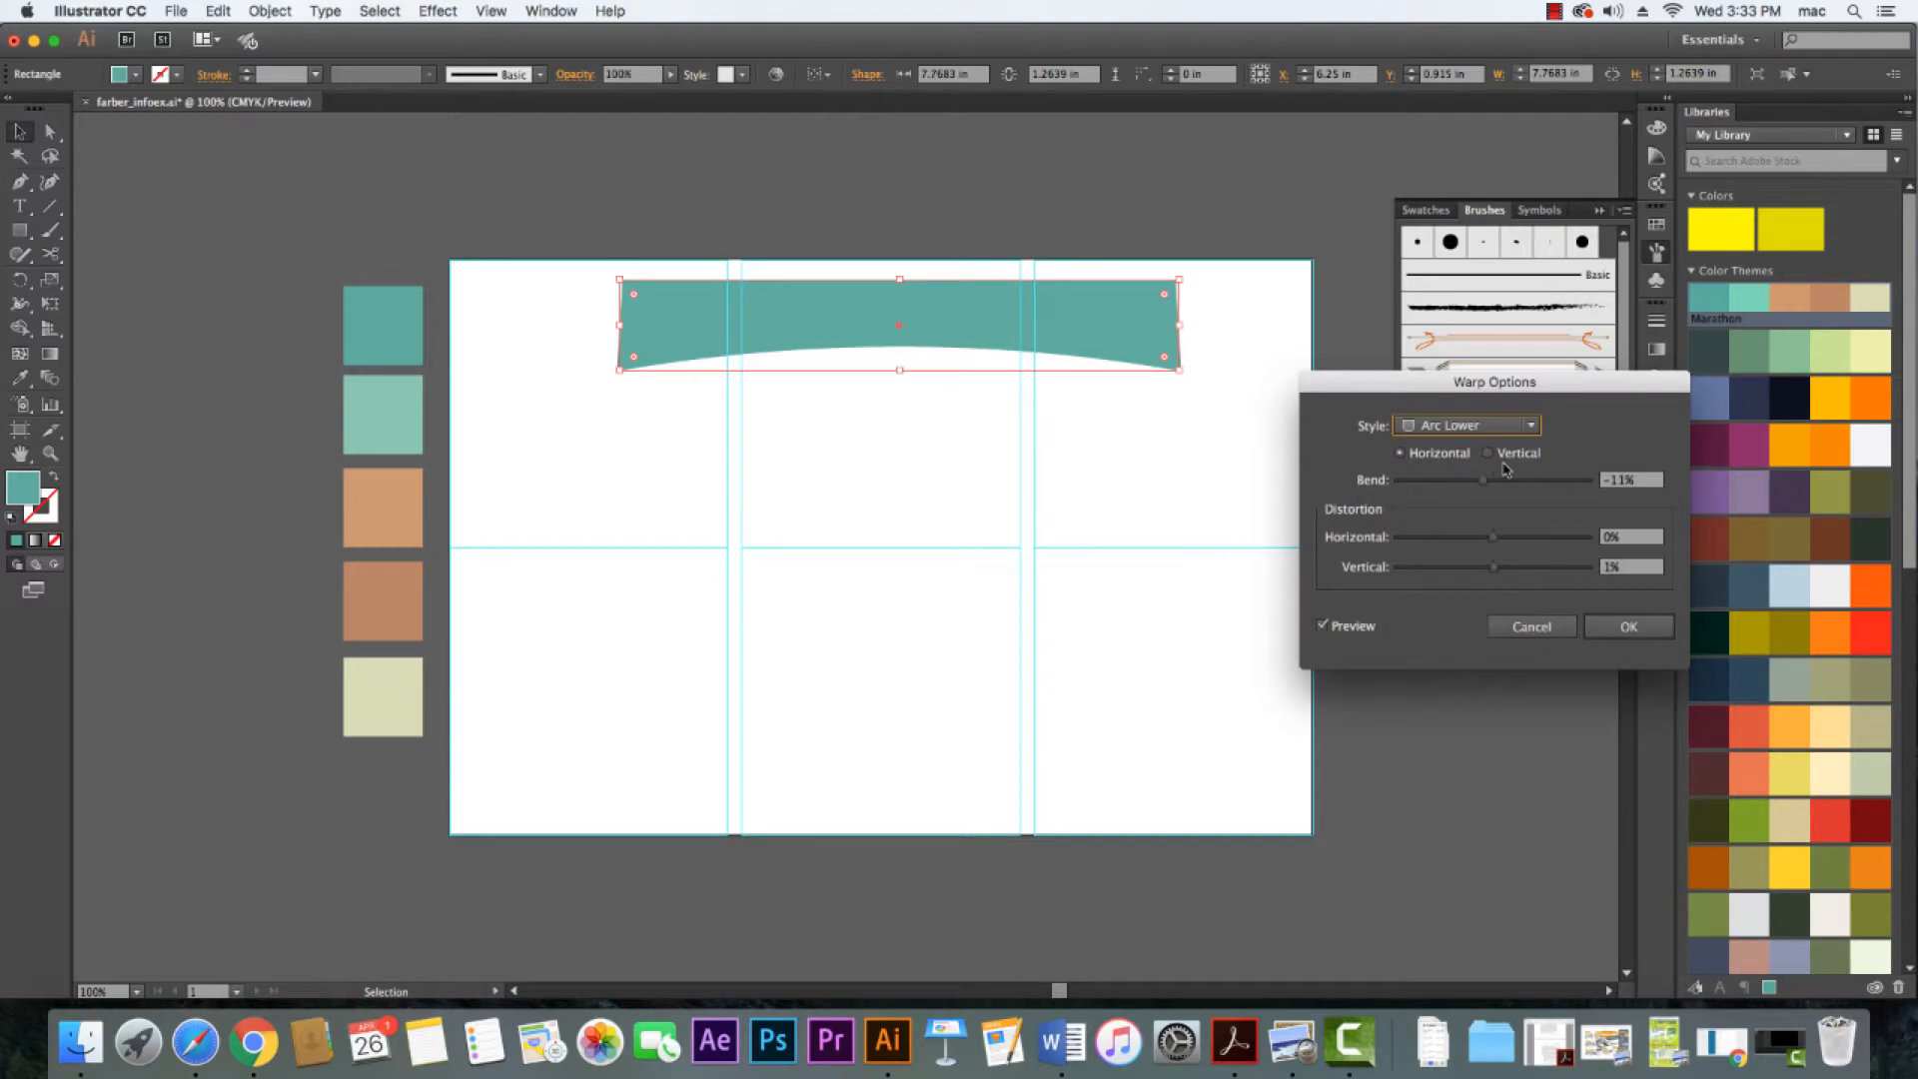
pyautogui.click(1523, 431)
pyautogui.click(1500, 466)
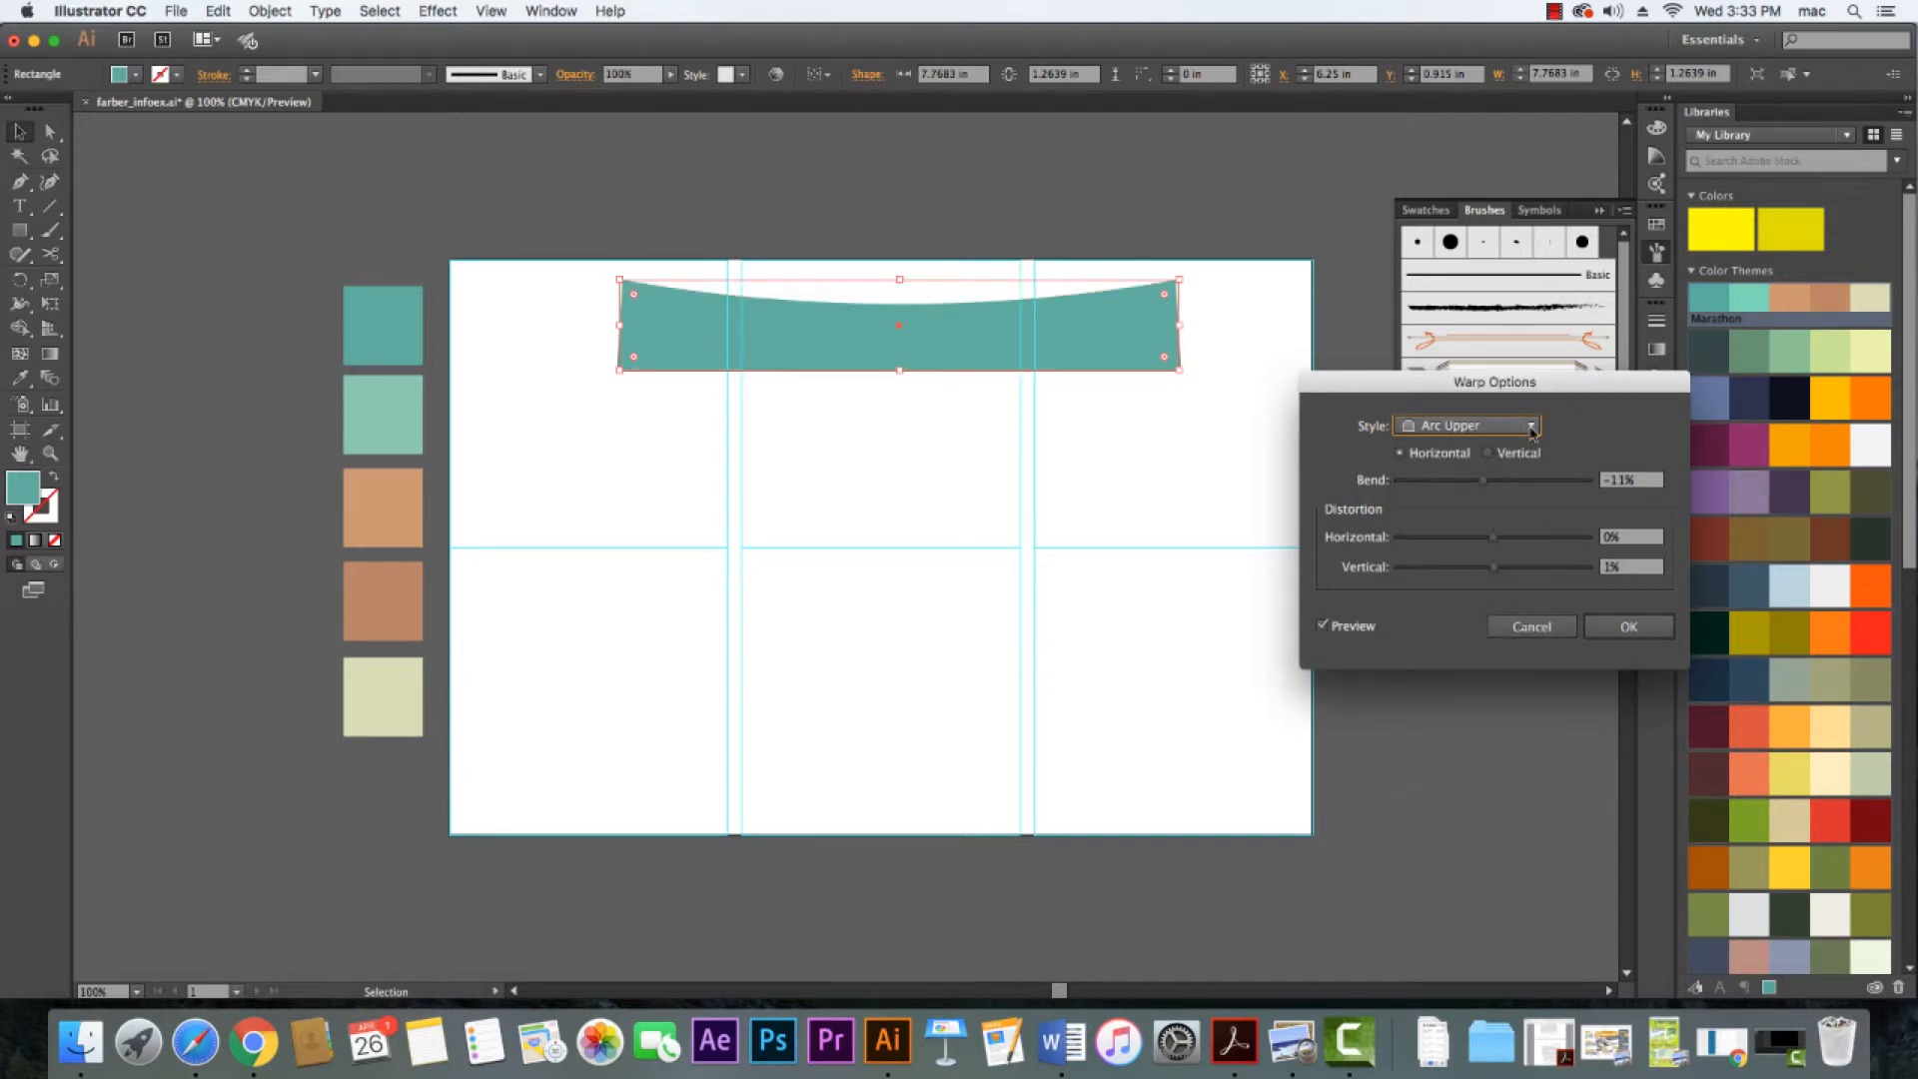
pyautogui.click(1522, 631)
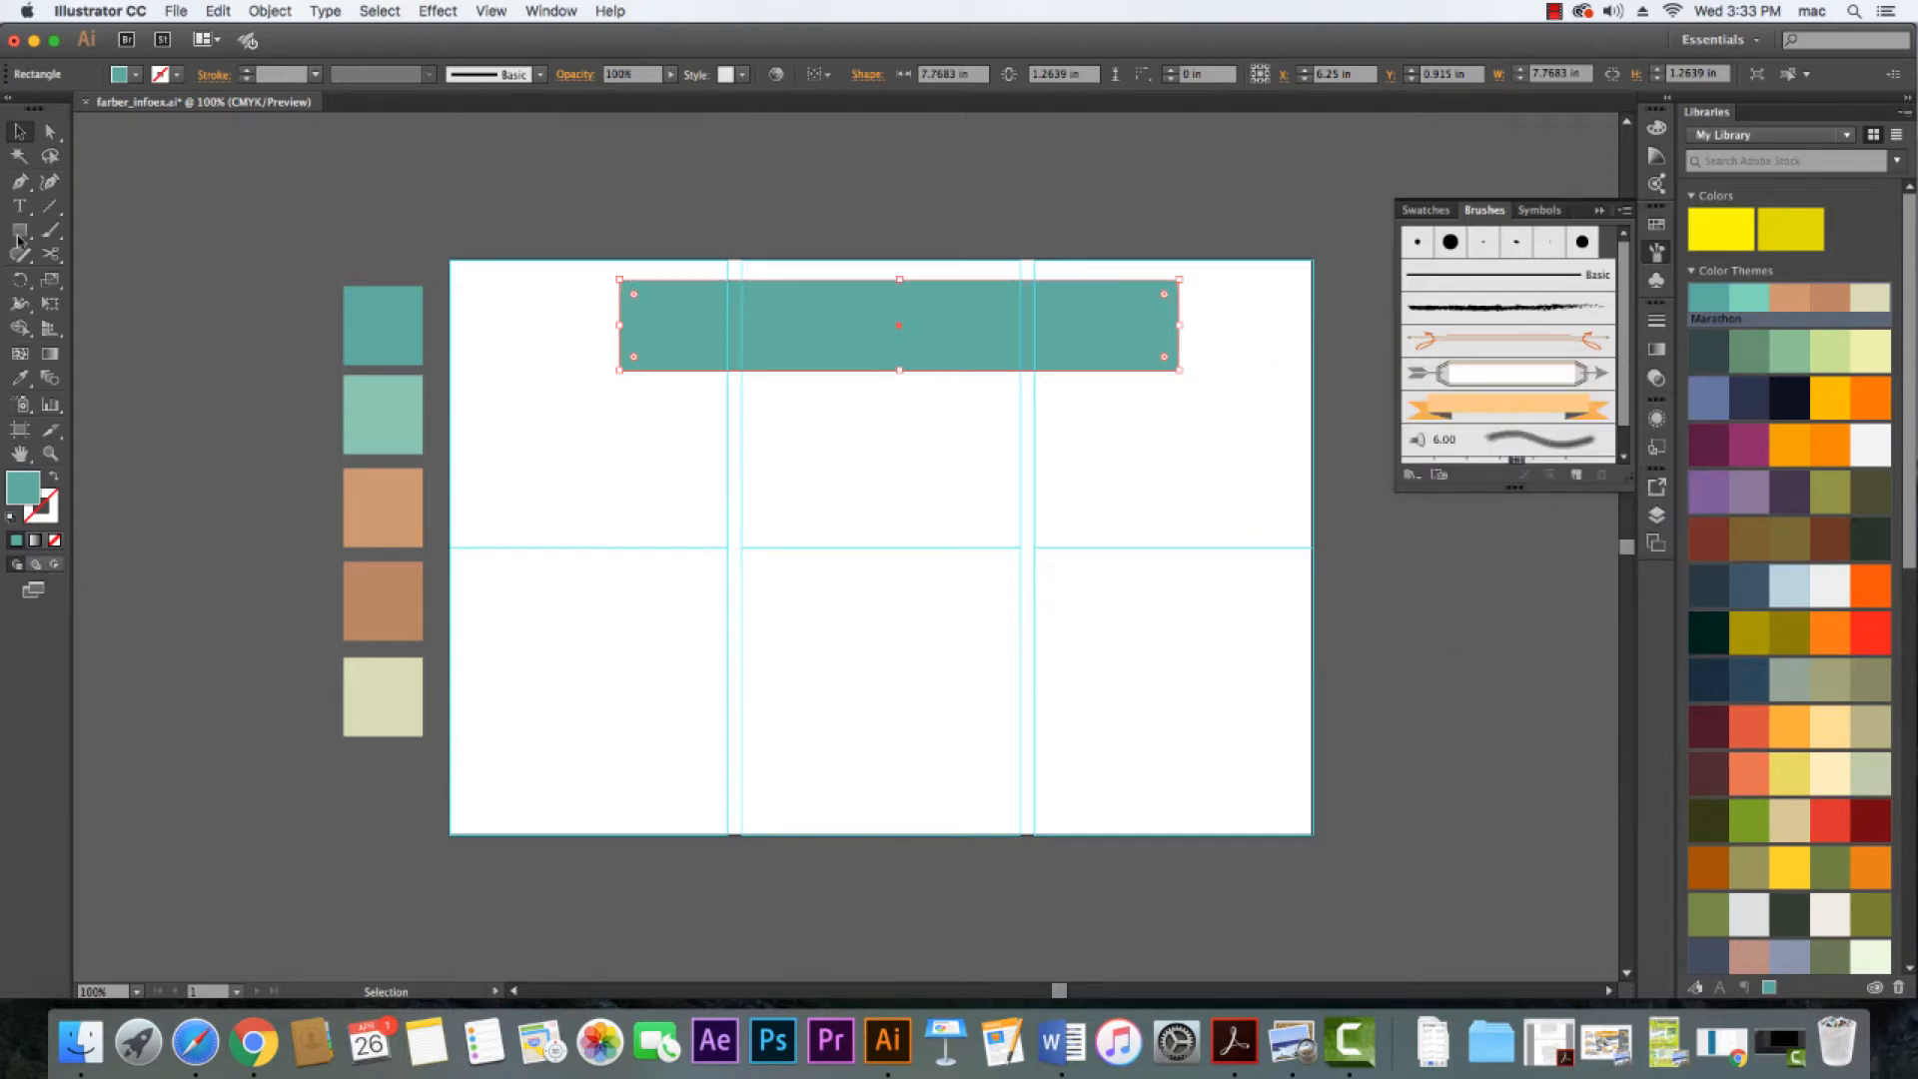
# Preview Arc Upper, Arc Lower and Shell Lower on the teal rectangle, and apply a horizontal Arc warp with -11% bend and 1% vertical distortion
pyautogui.click(432, 11)
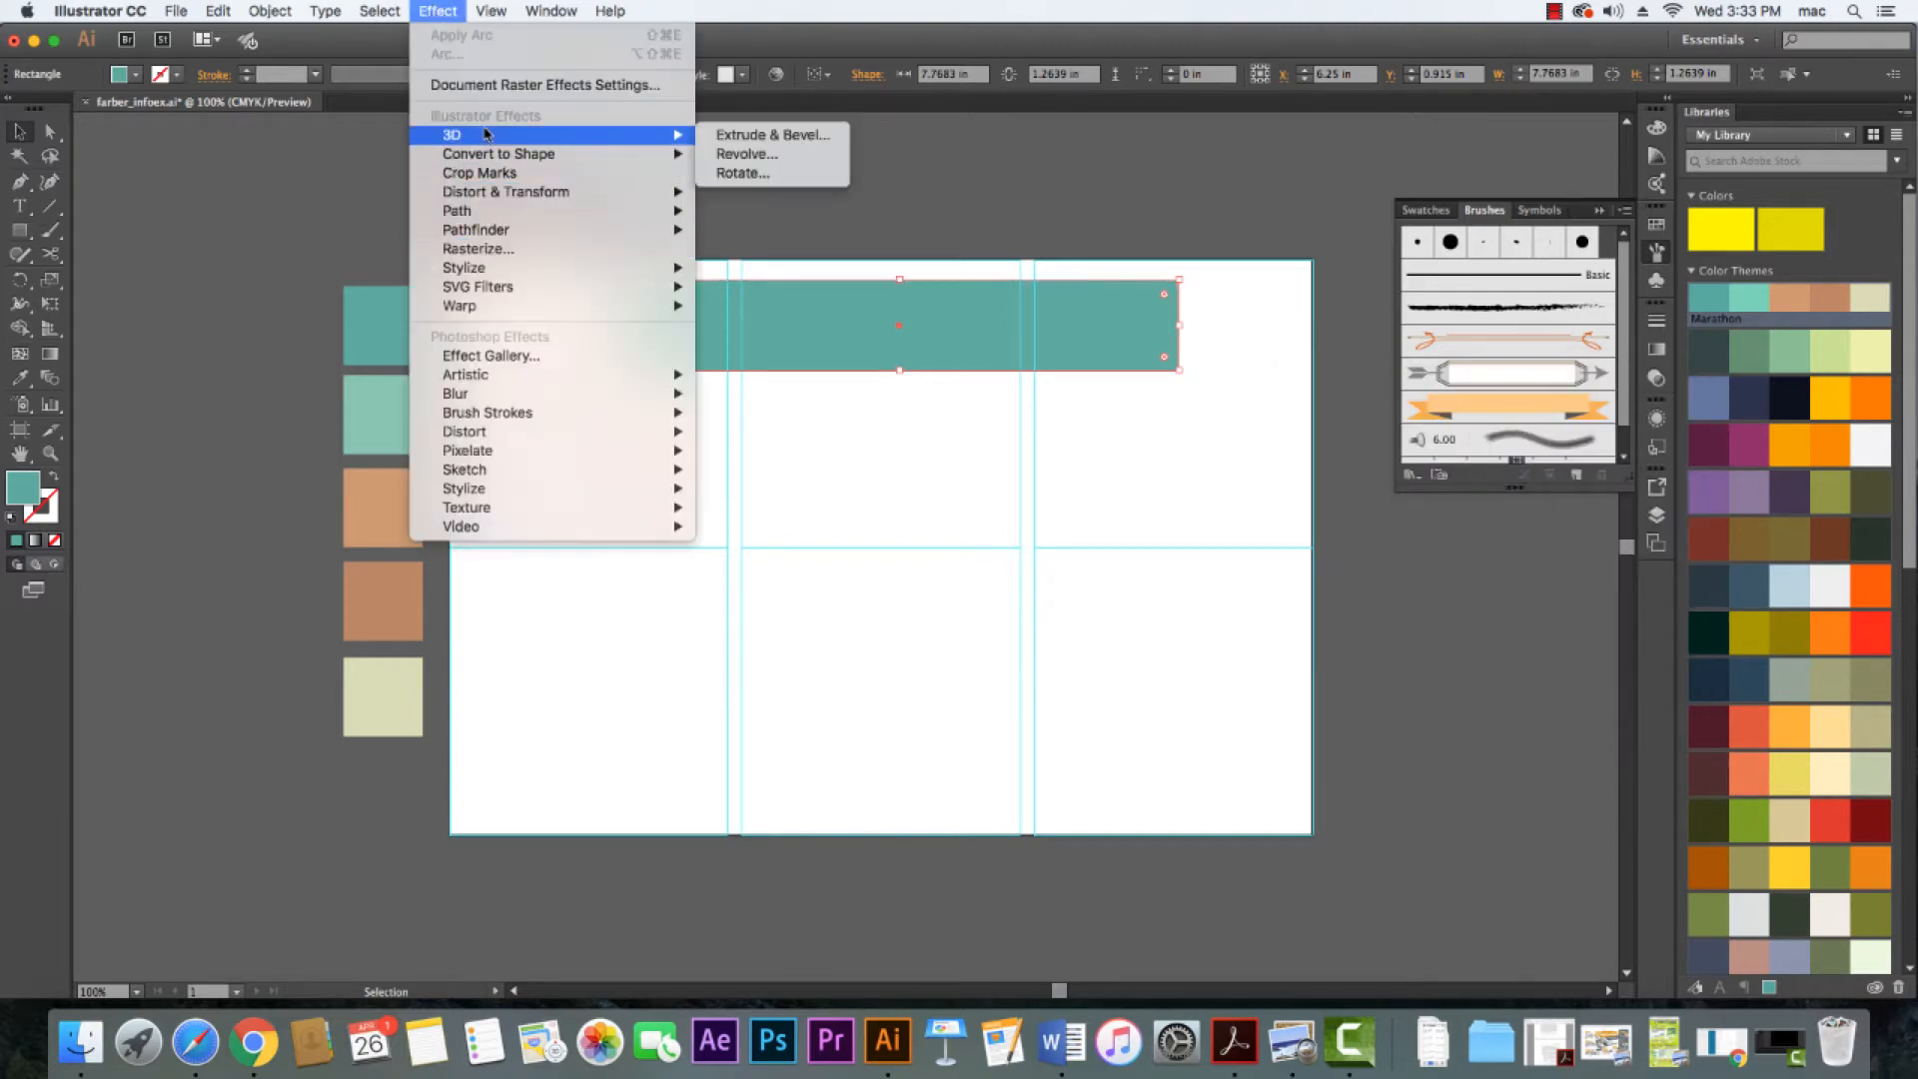
pyautogui.moveTo(490, 305)
pyautogui.click(723, 305)
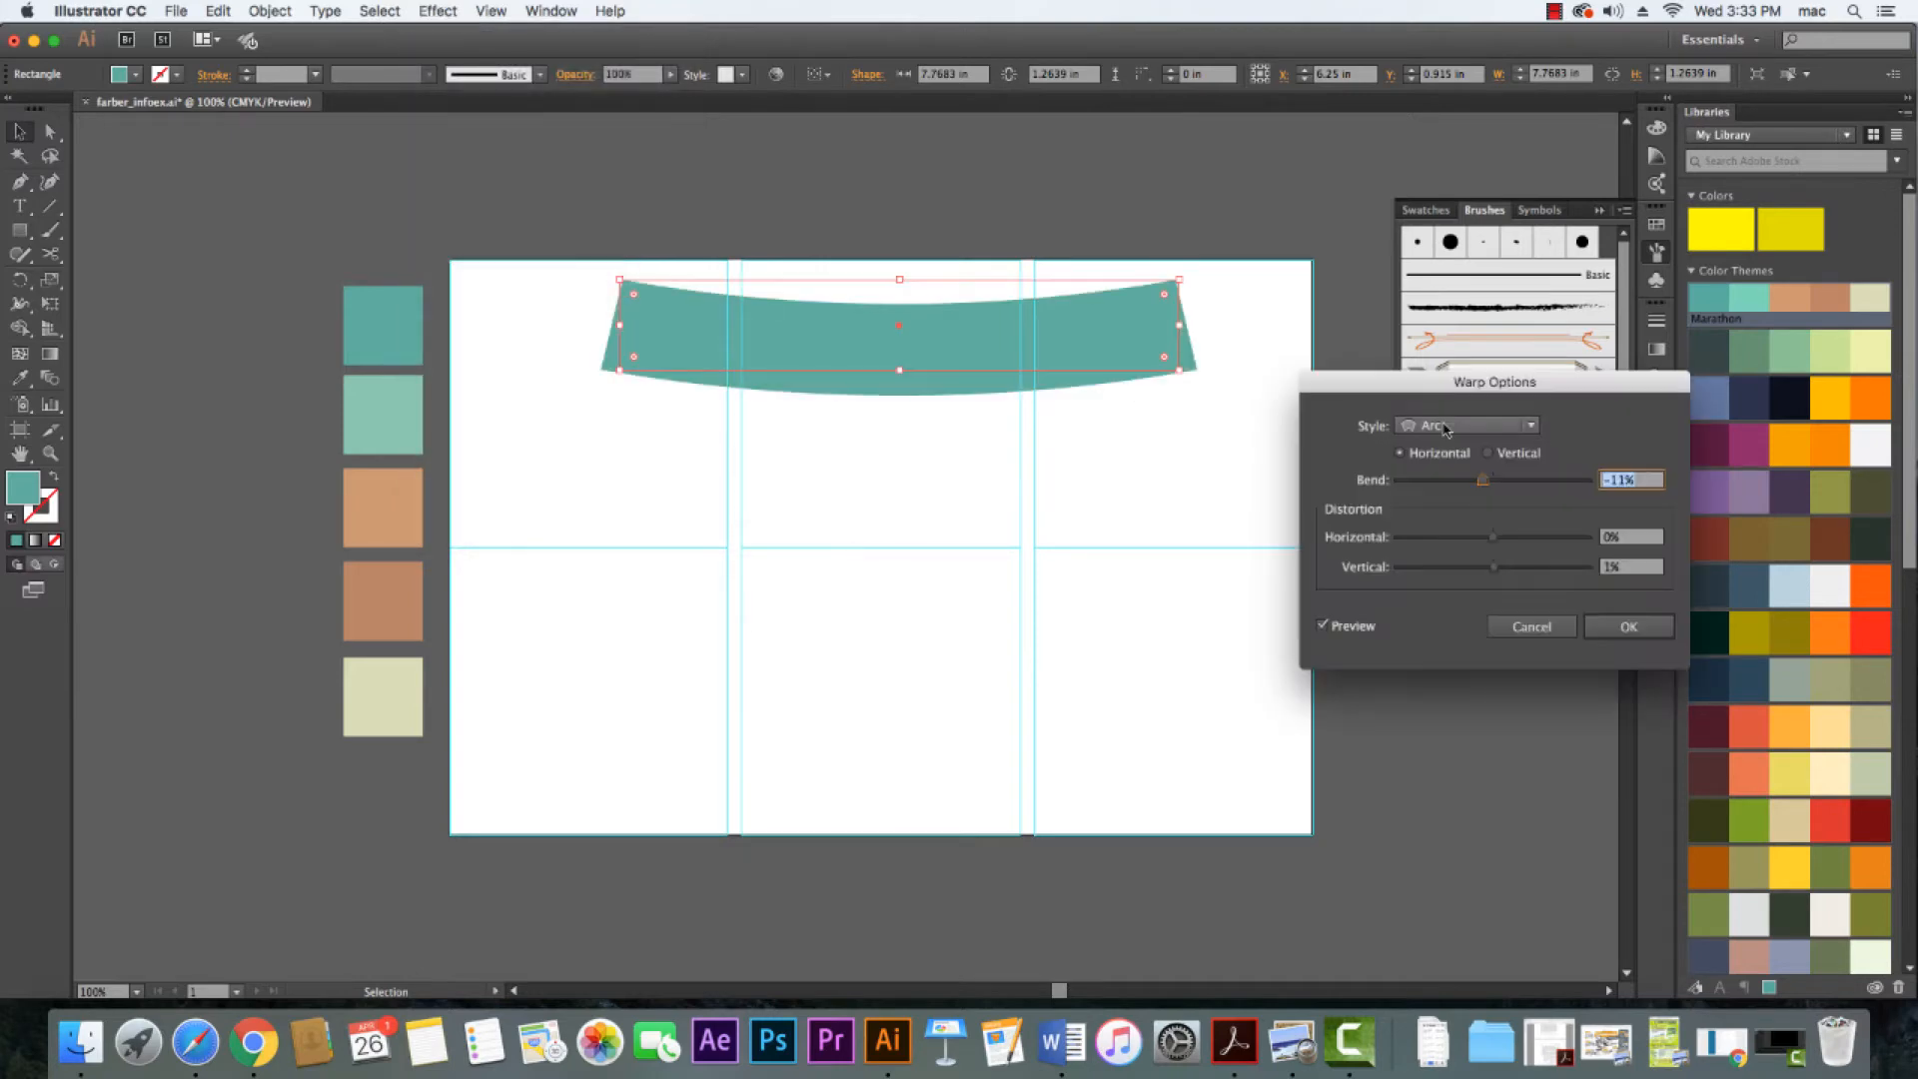
pyautogui.click(1533, 427)
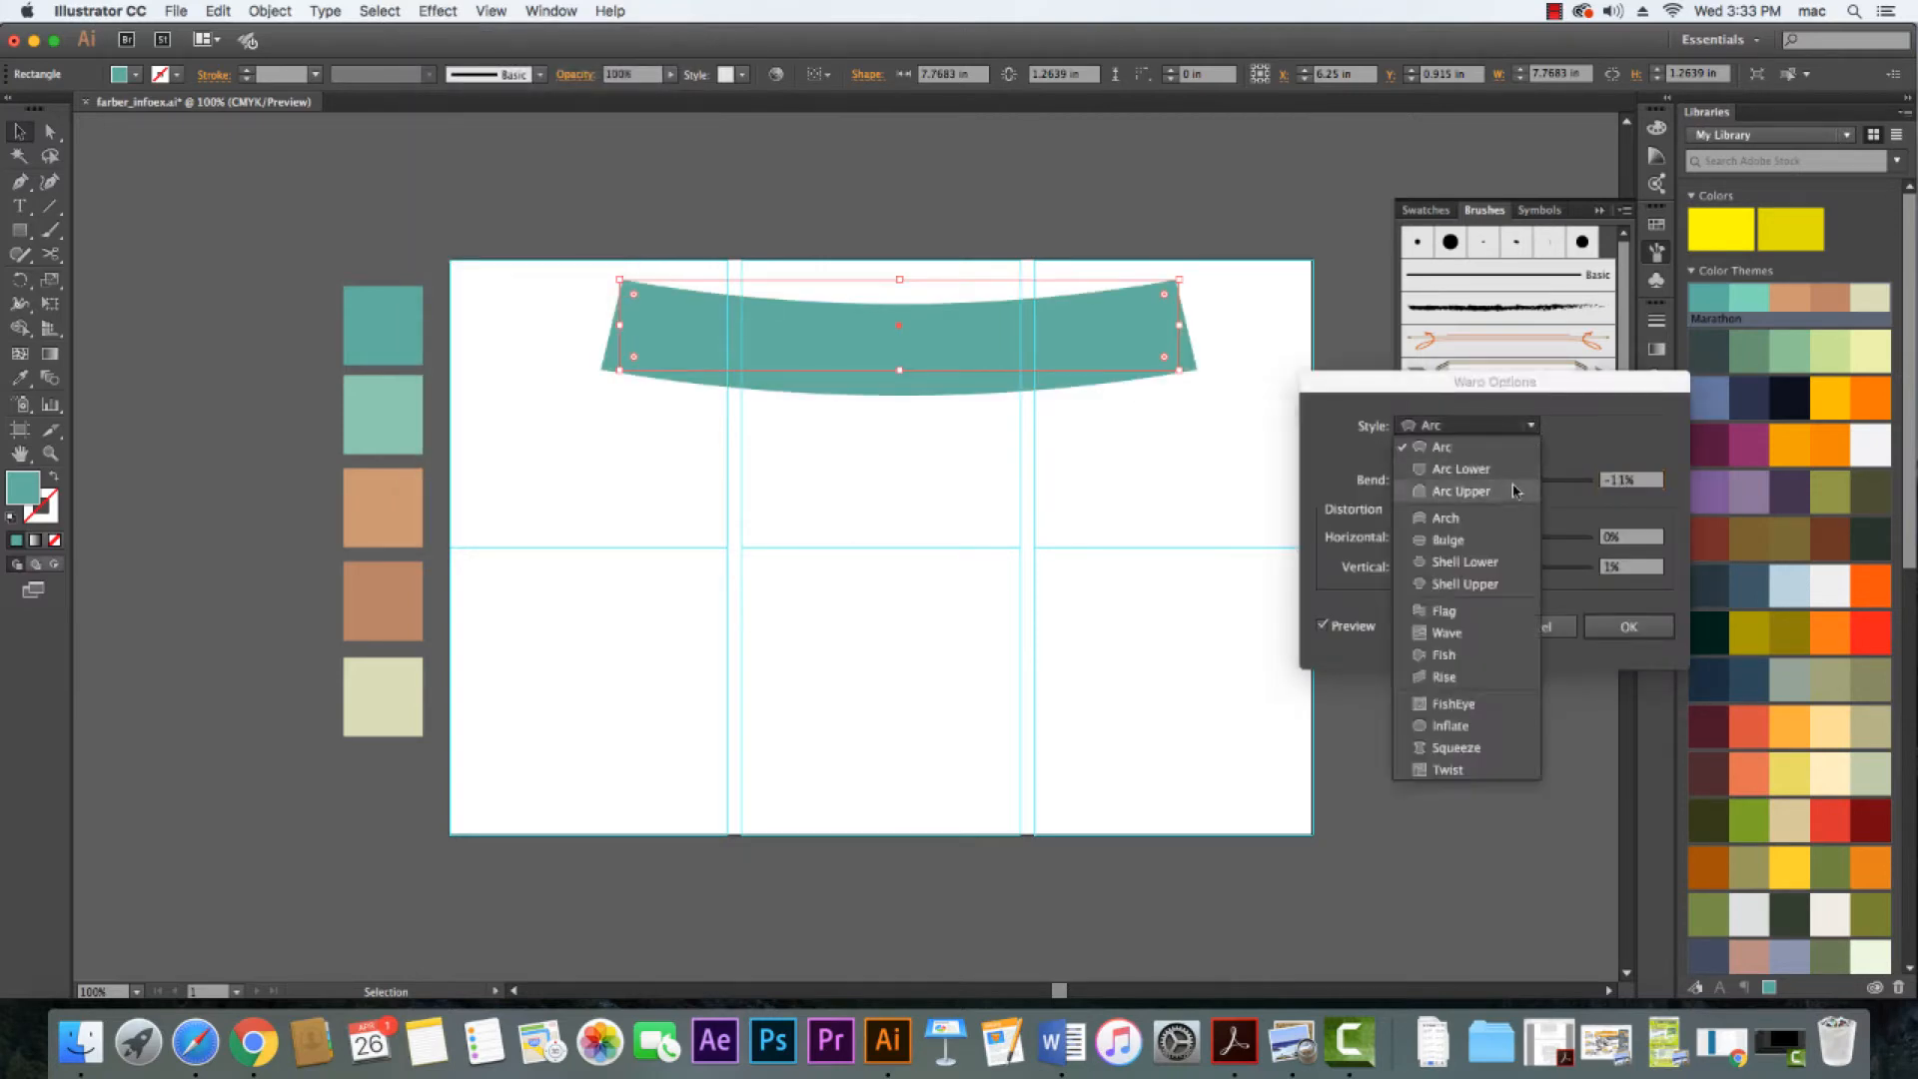
pyautogui.click(1461, 491)
pyautogui.click(1521, 436)
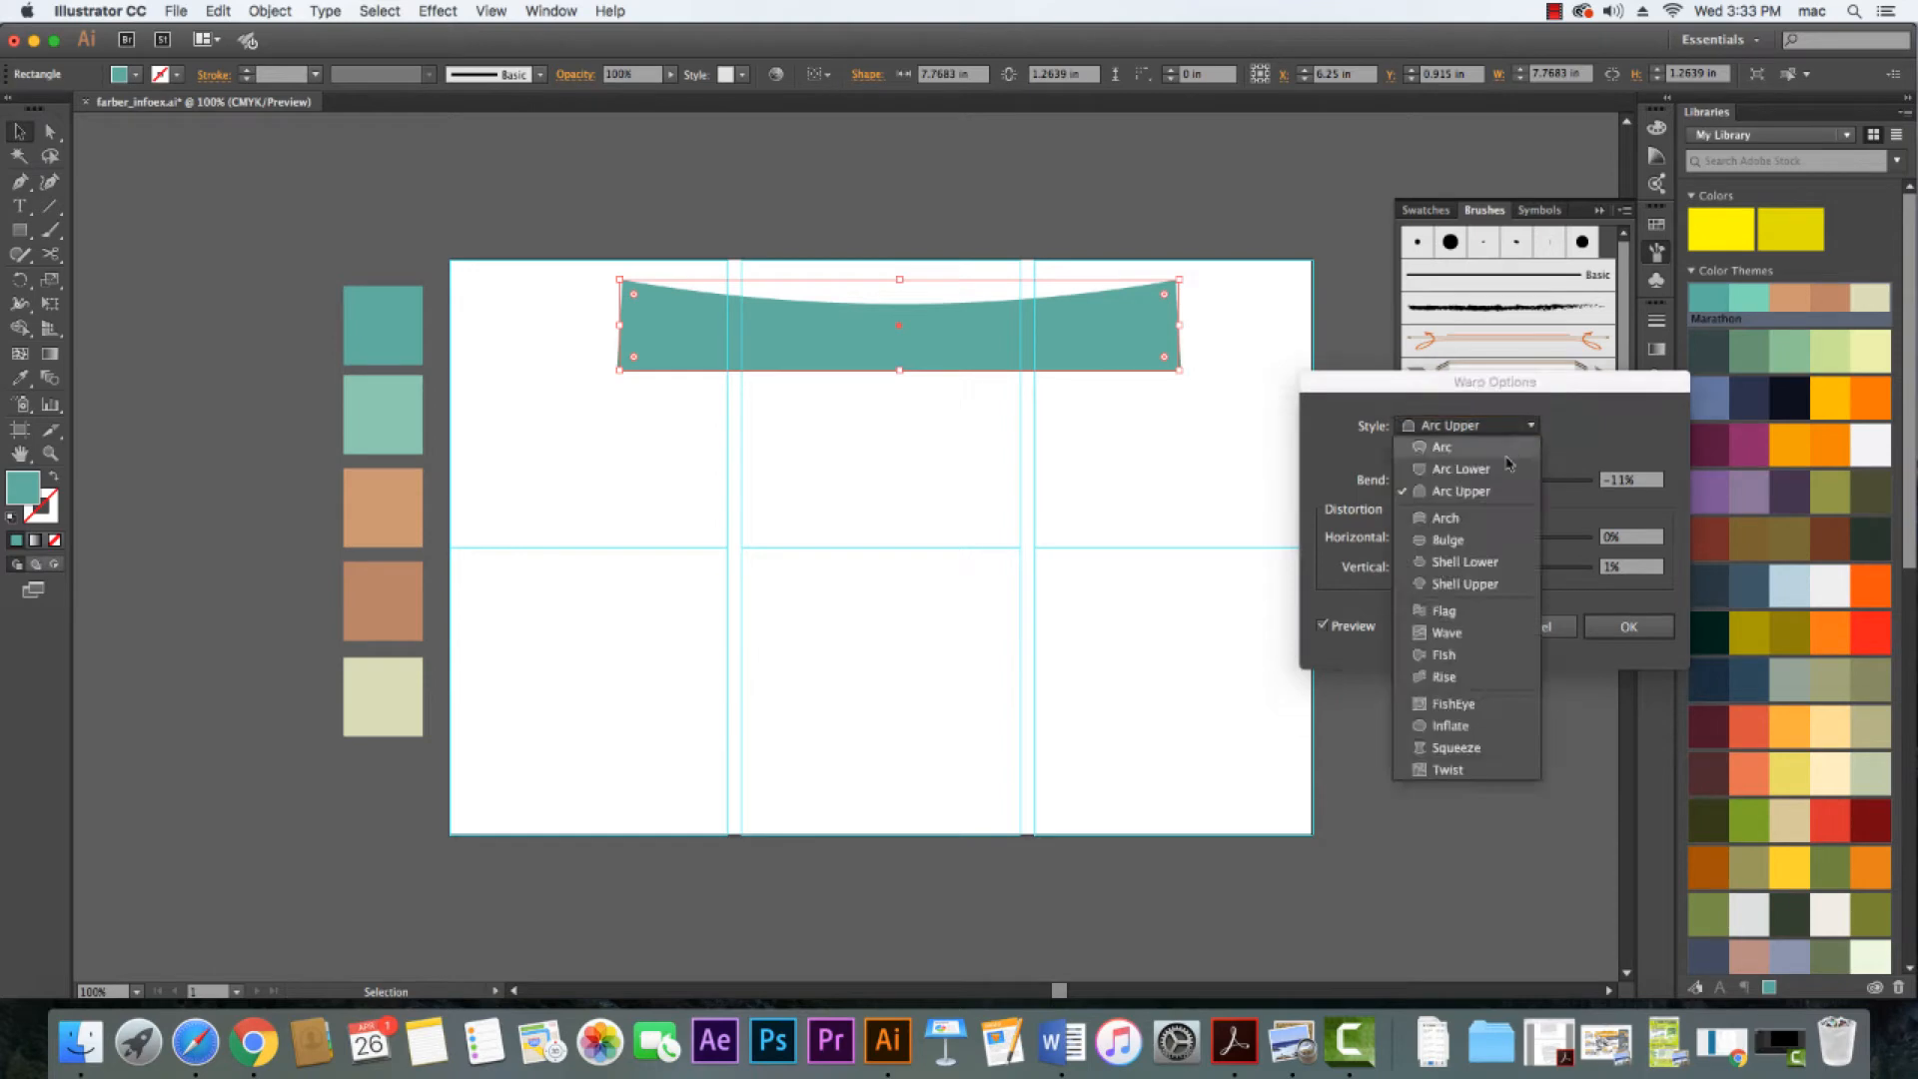
pyautogui.click(1461, 468)
pyautogui.click(1533, 427)
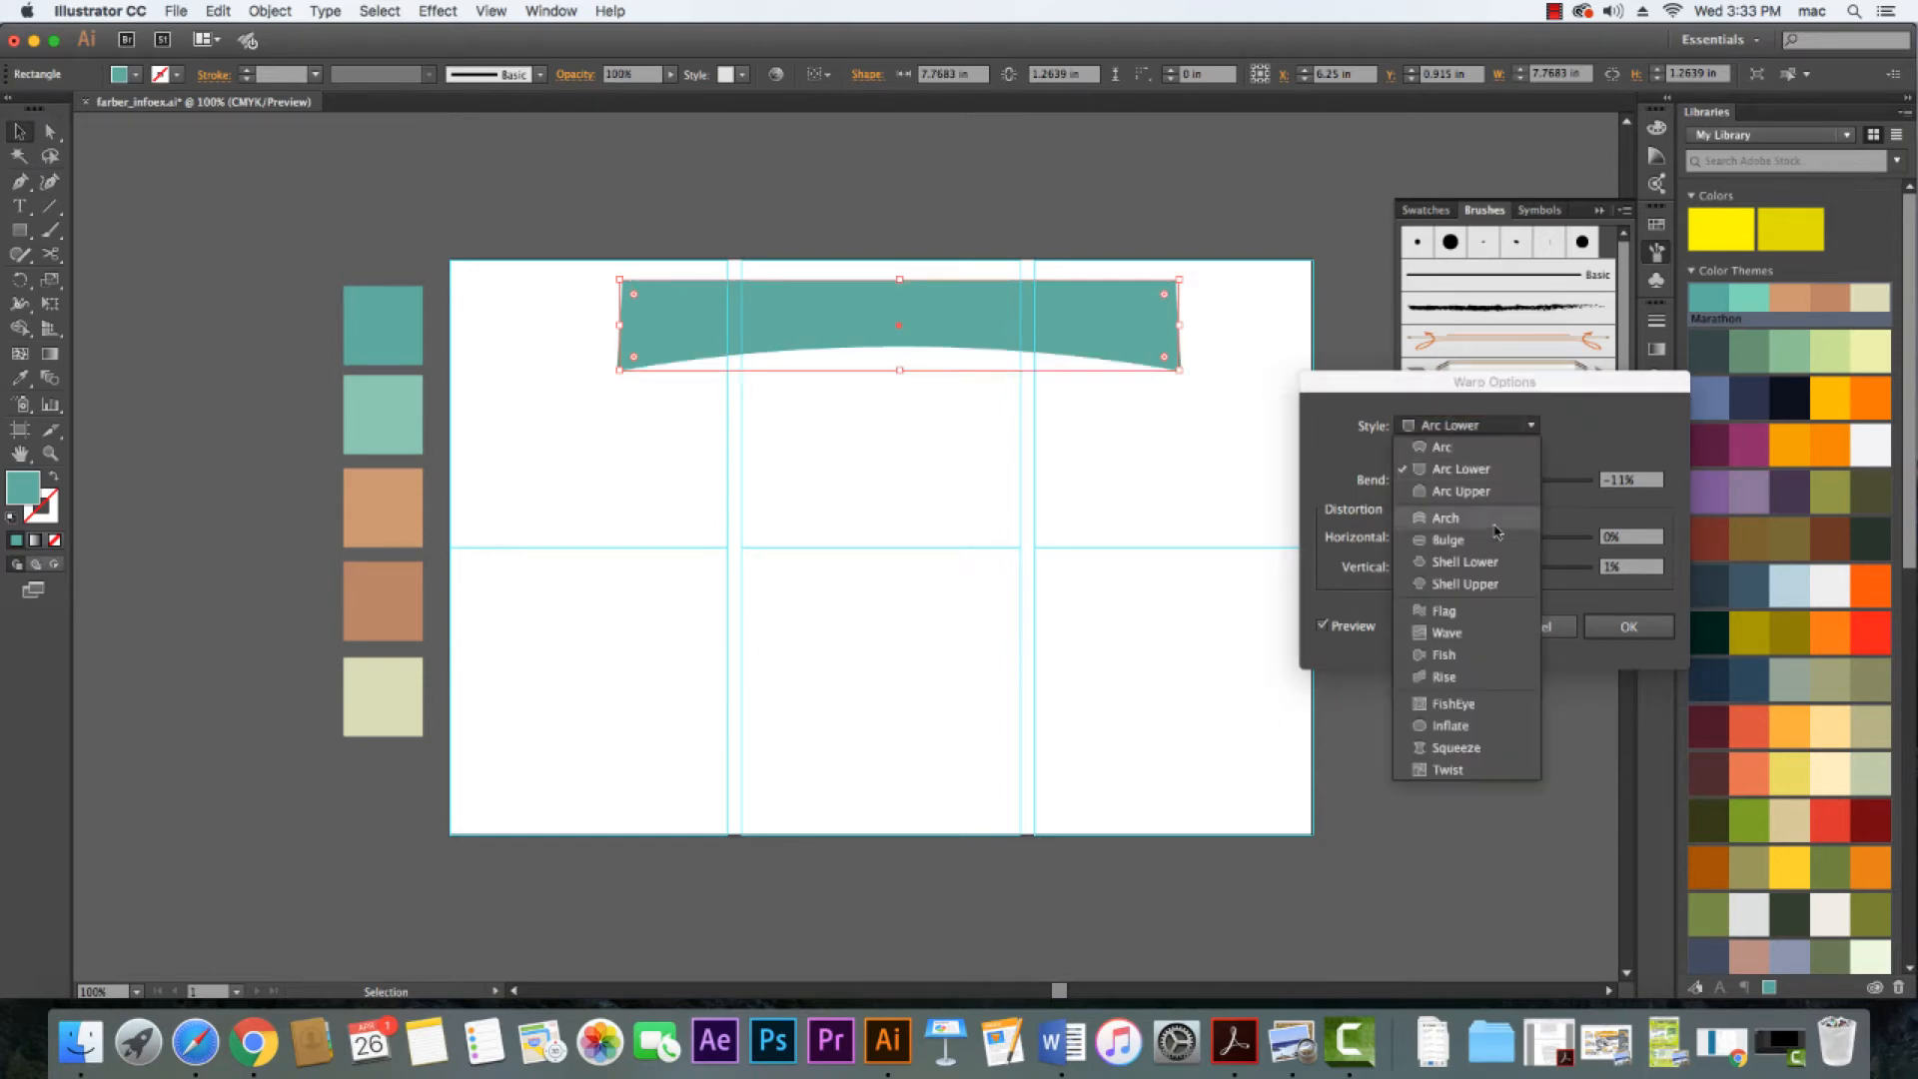
pyautogui.click(1489, 563)
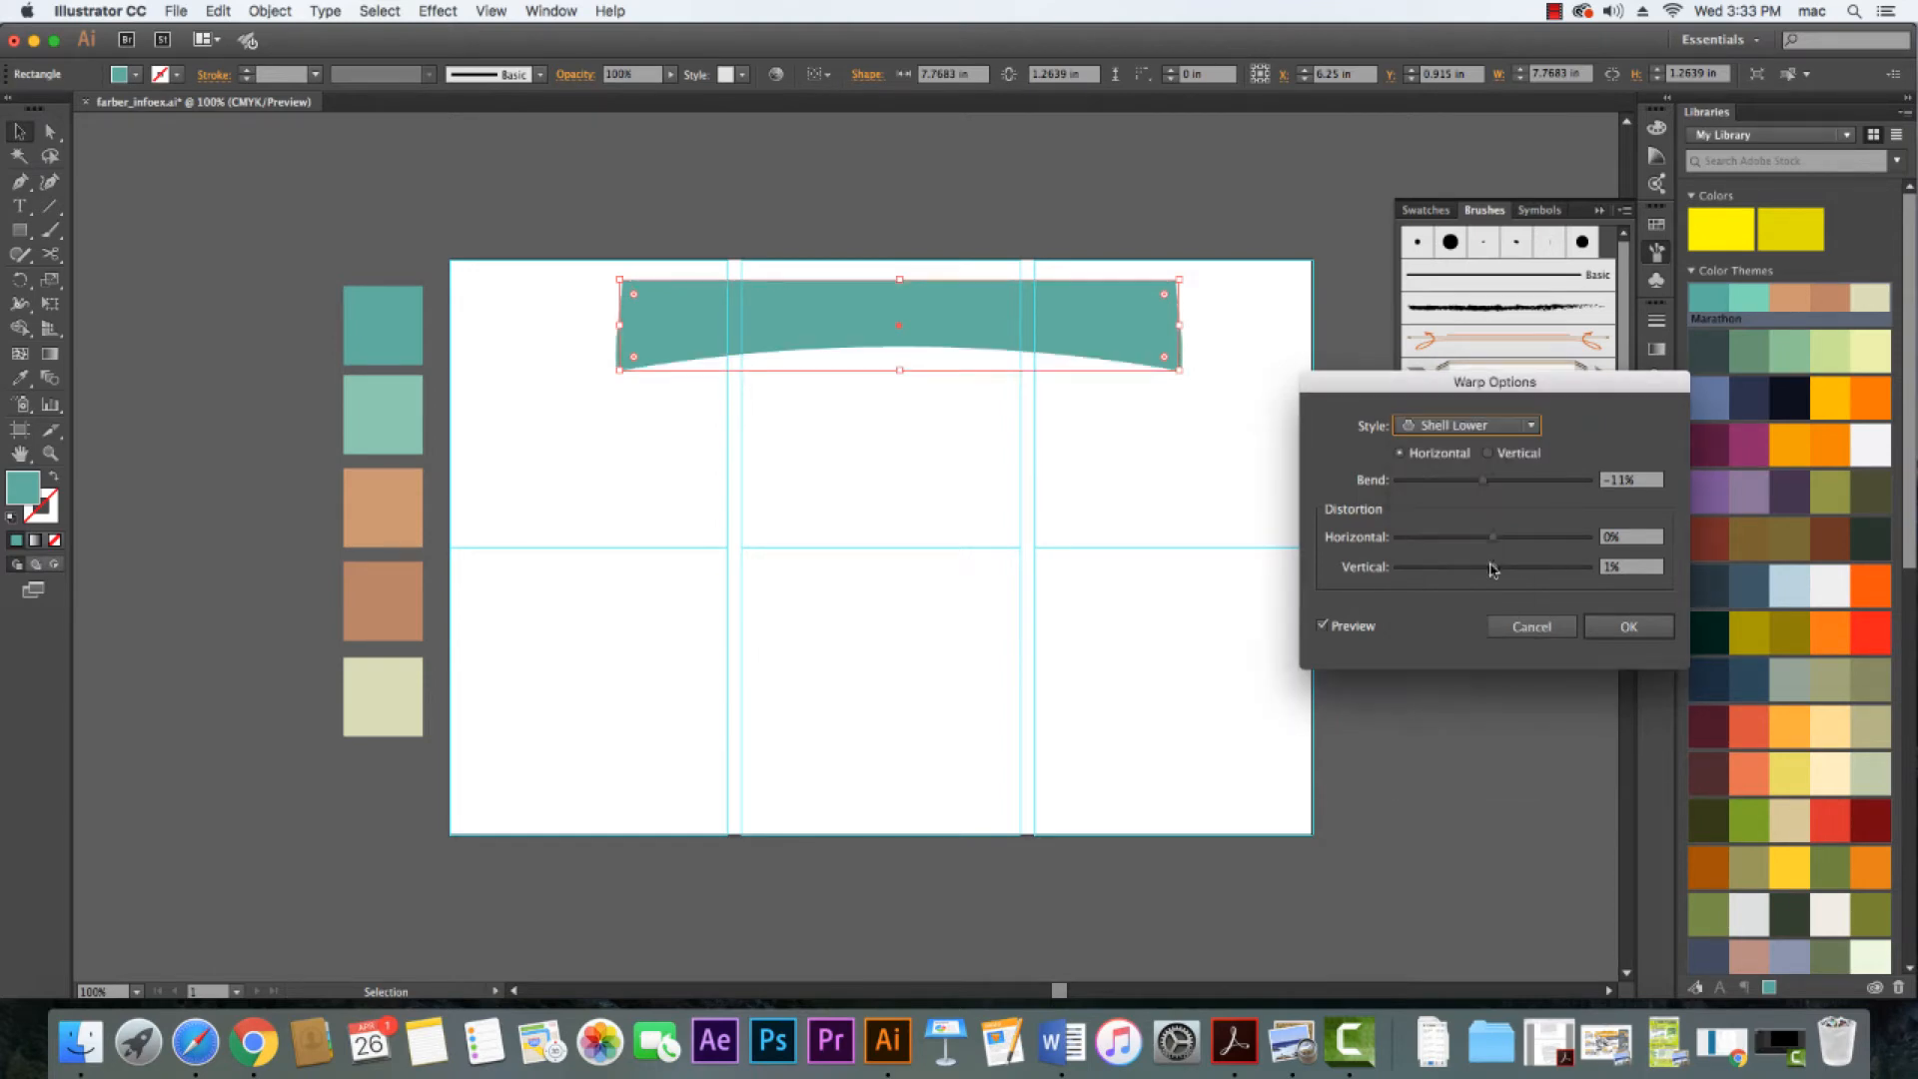
pyautogui.click(1530, 429)
pyautogui.click(1499, 445)
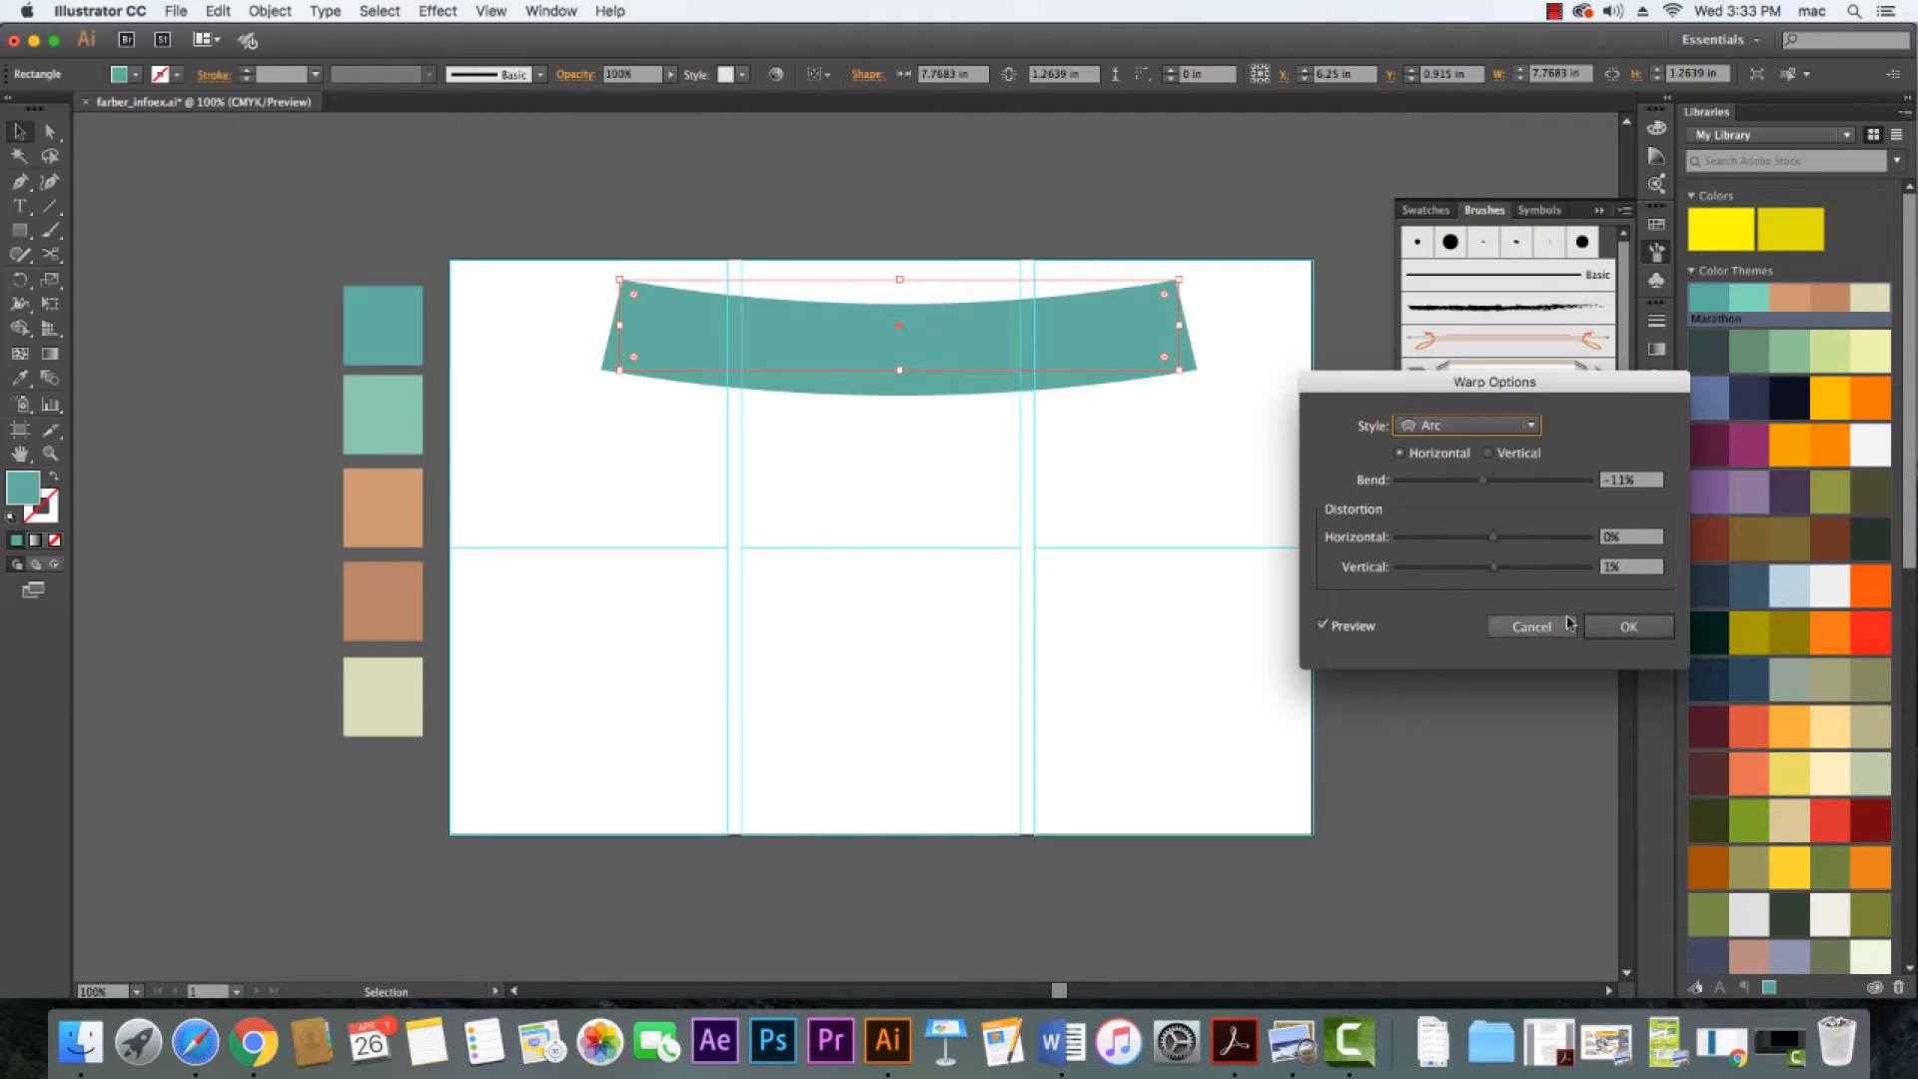
pyautogui.click(1626, 630)
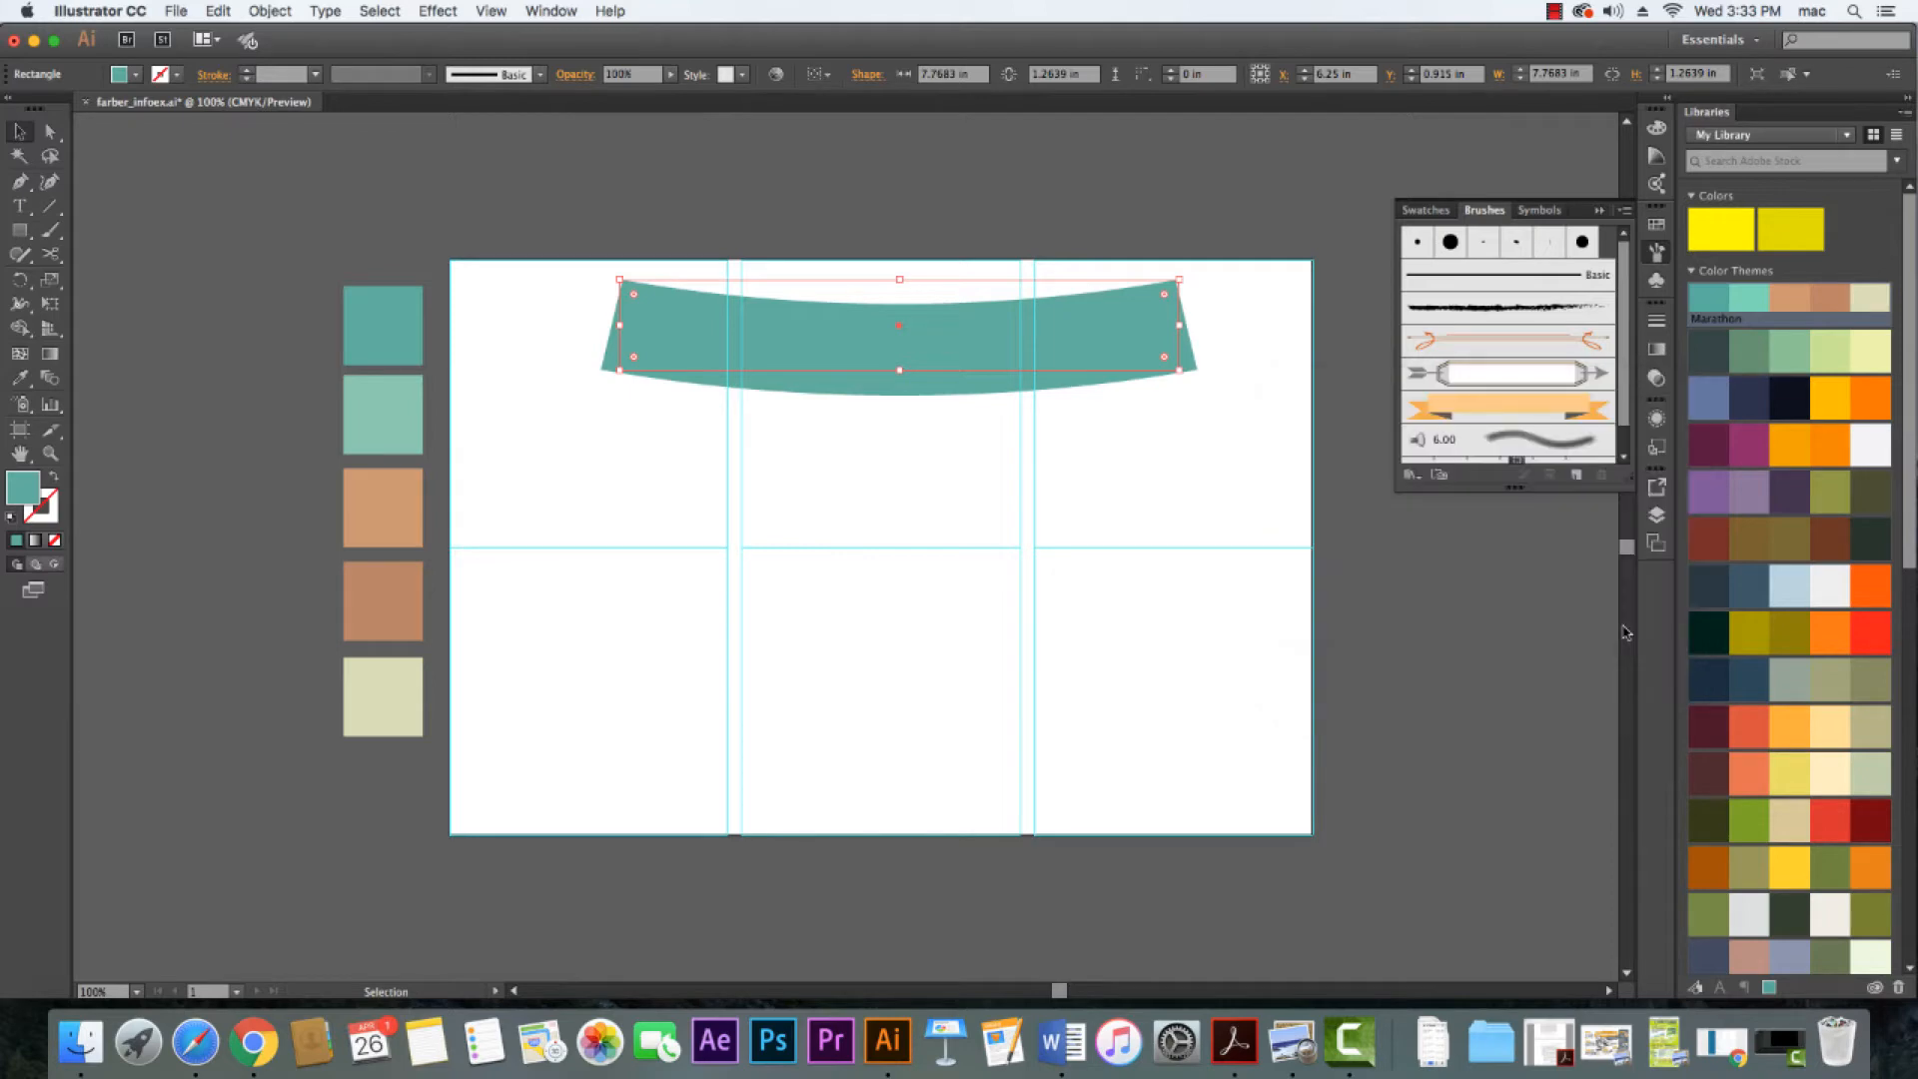
pyautogui.click(1155, 173)
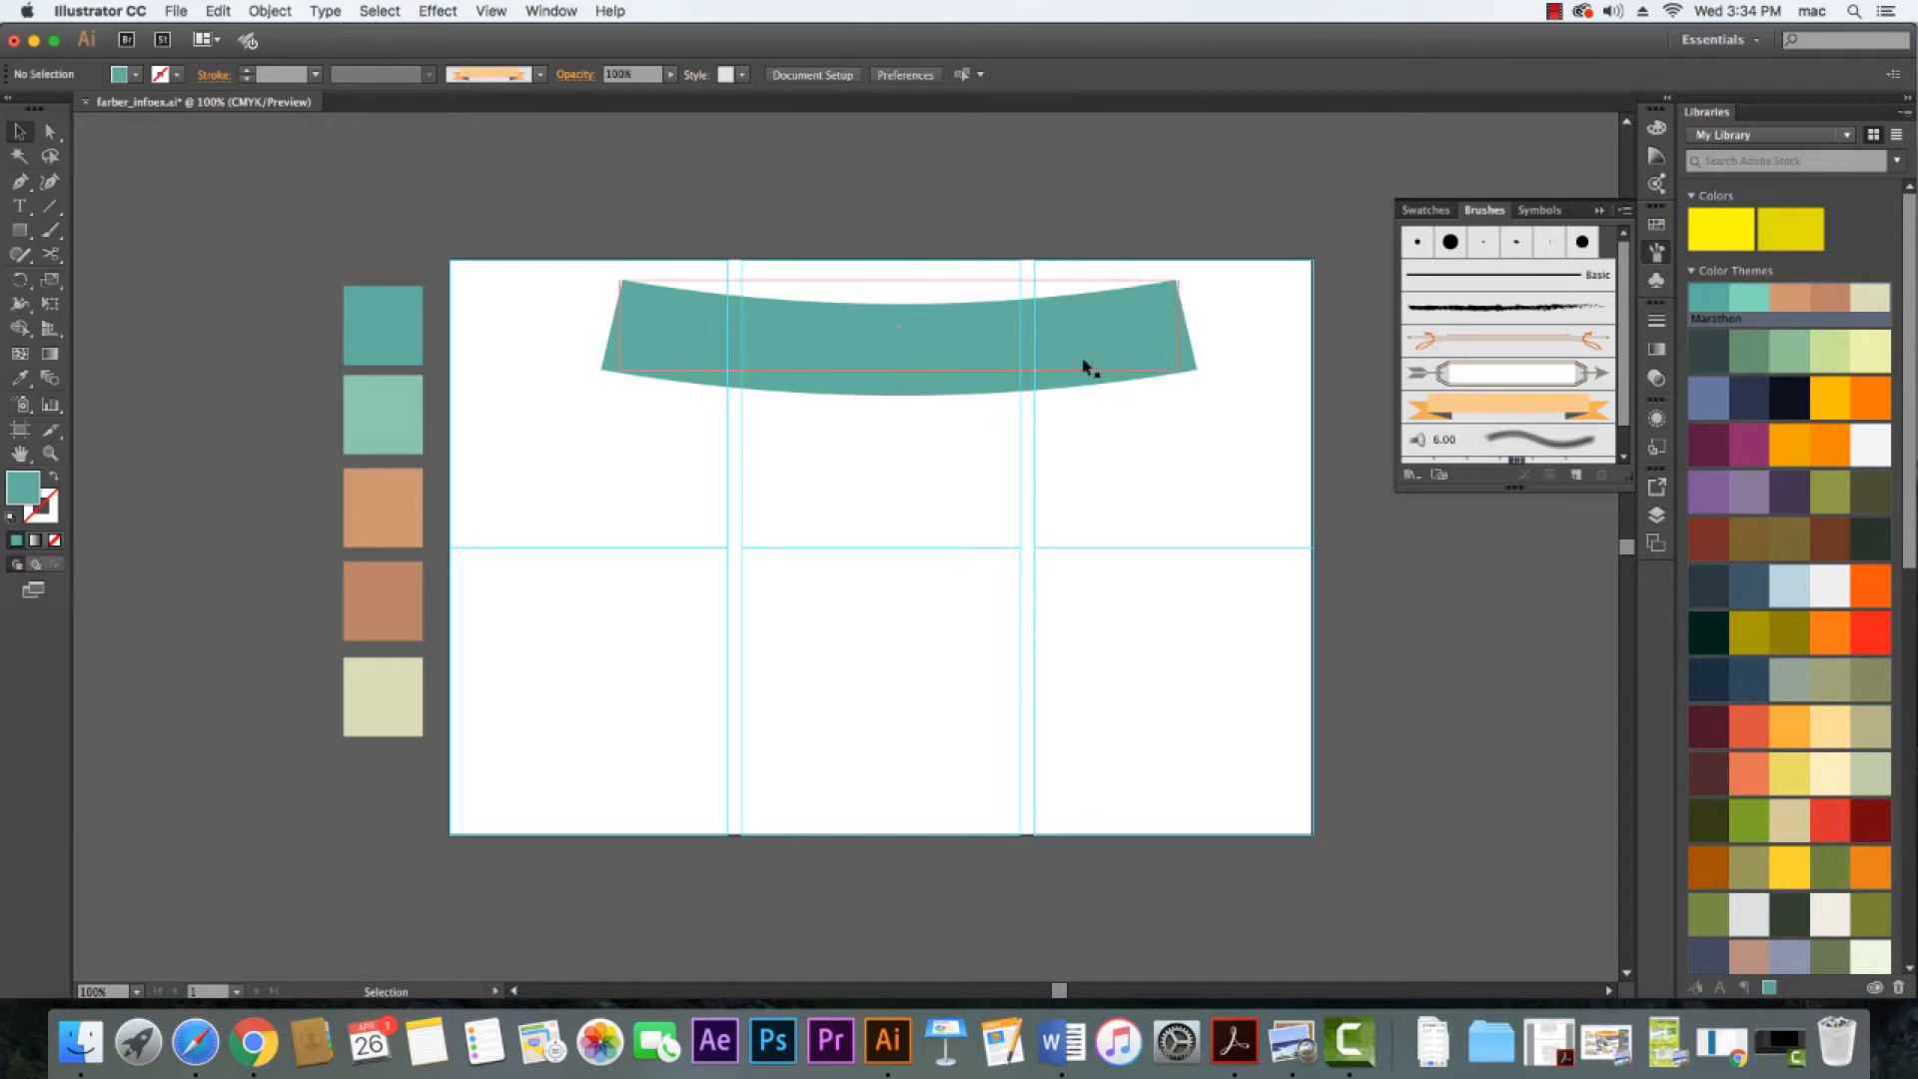
# Move the curved teal banner up until its upper corners touch the artboard's top edge
pyautogui.moveTo(1079, 357); pyautogui.dragTo(1079, 347)
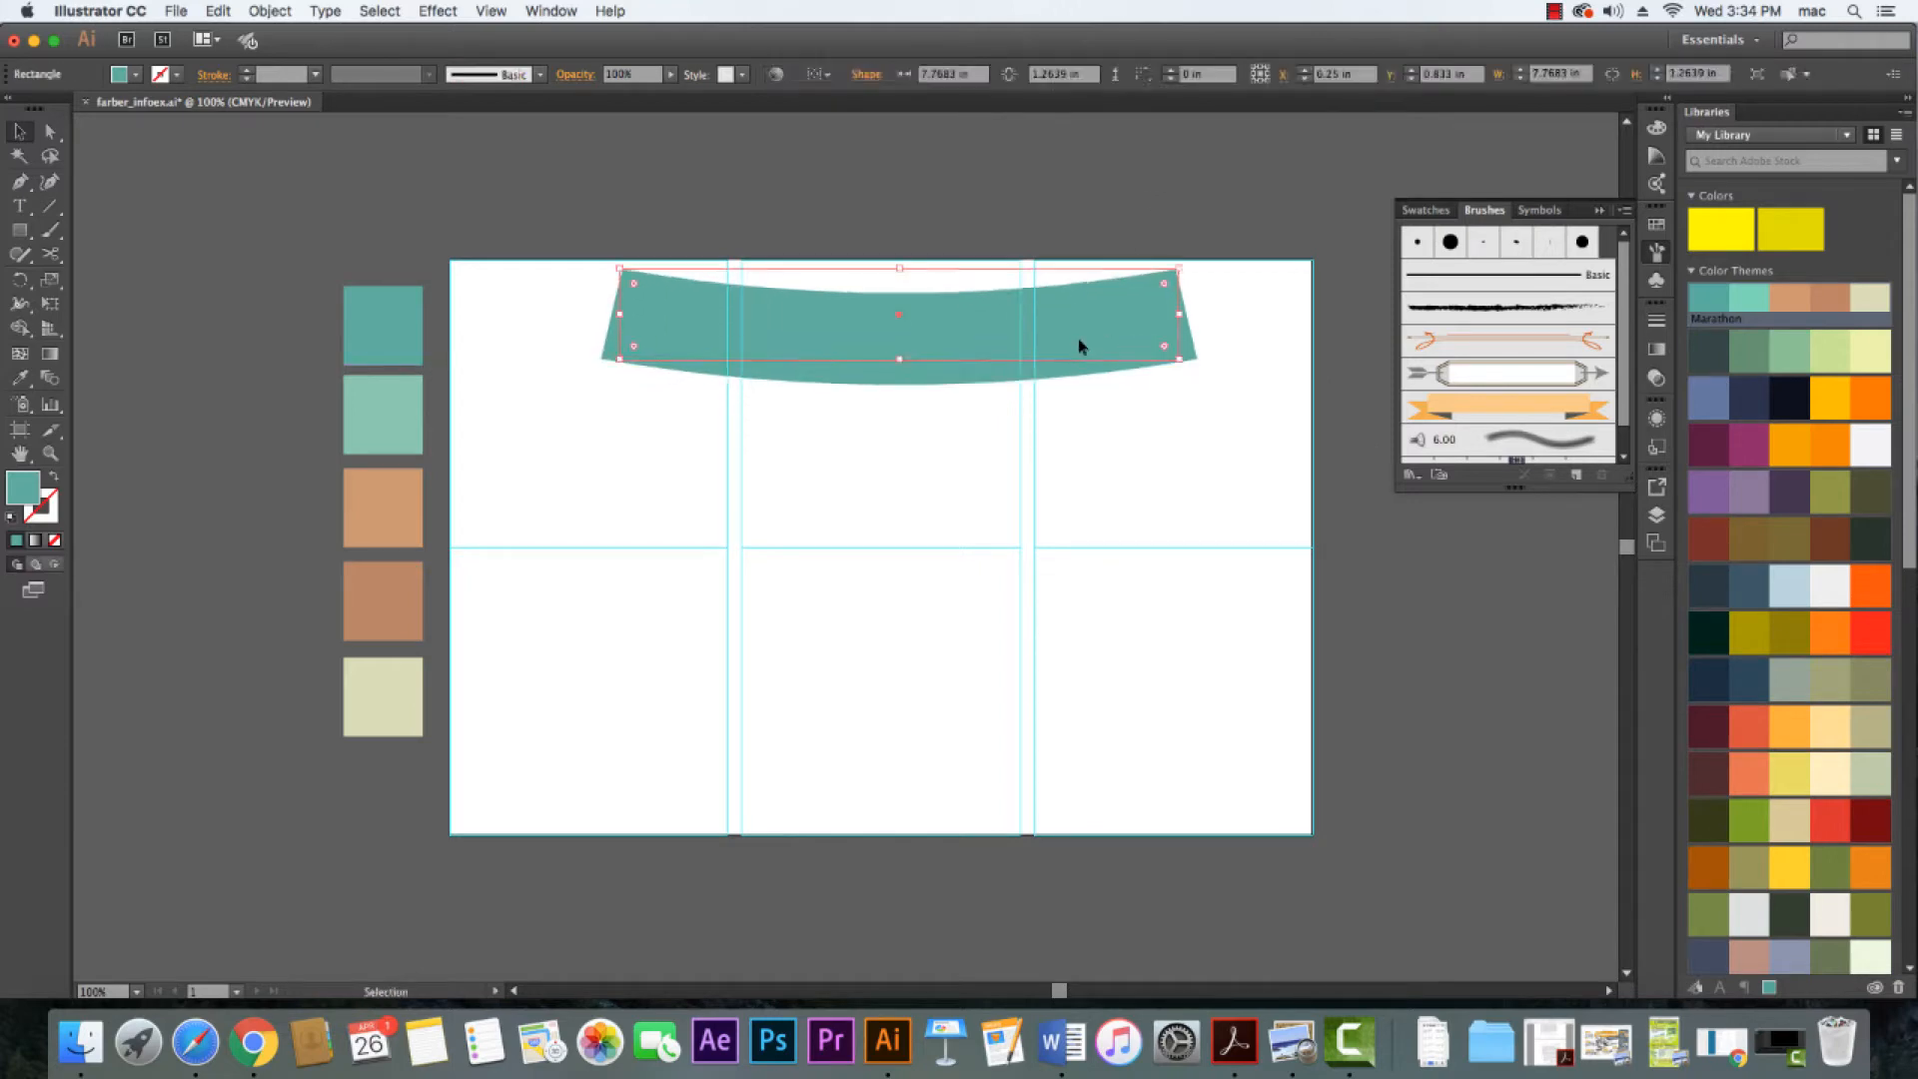
pyautogui.press('Up')
pyautogui.press('Up')
pyautogui.press('Up')
pyautogui.press('Up')
pyautogui.press('Up')
pyautogui.press('Up')
pyautogui.press('Up')
pyautogui.press('Up')
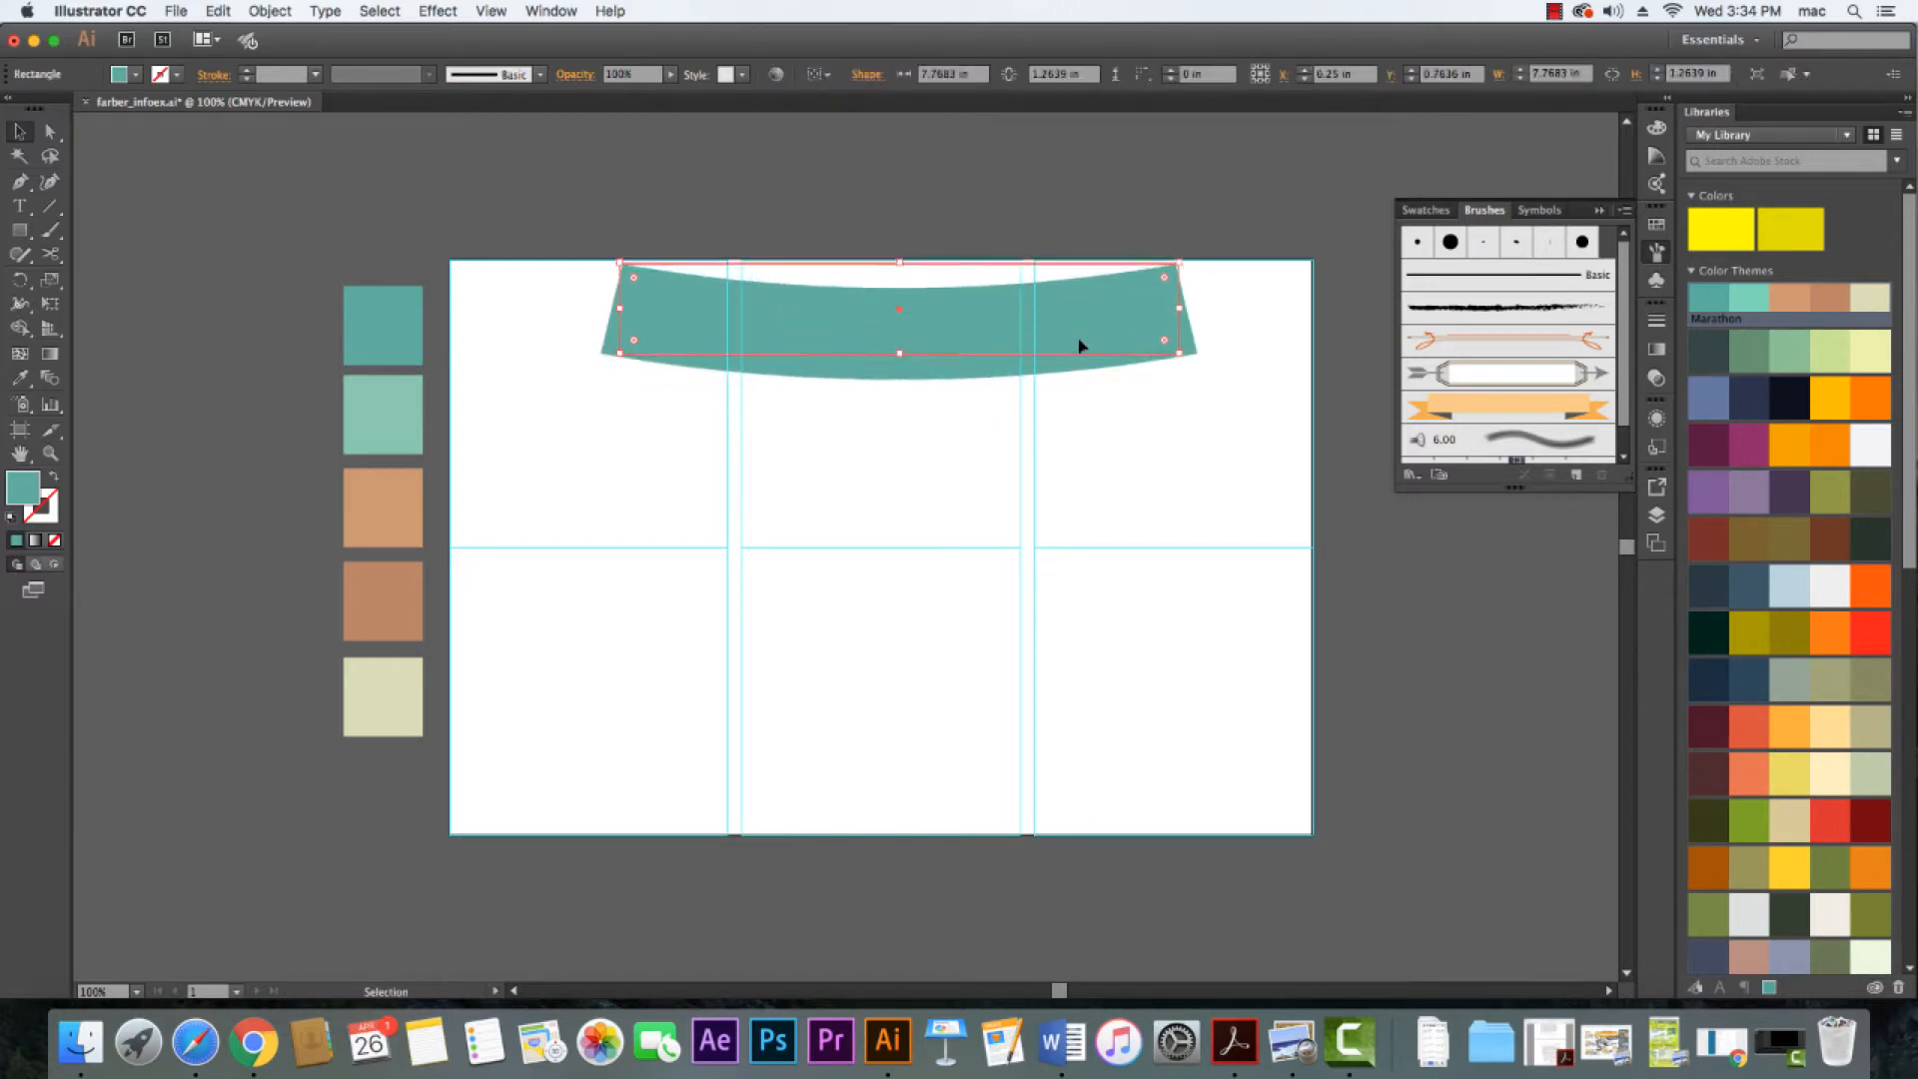
pyautogui.click(1090, 155)
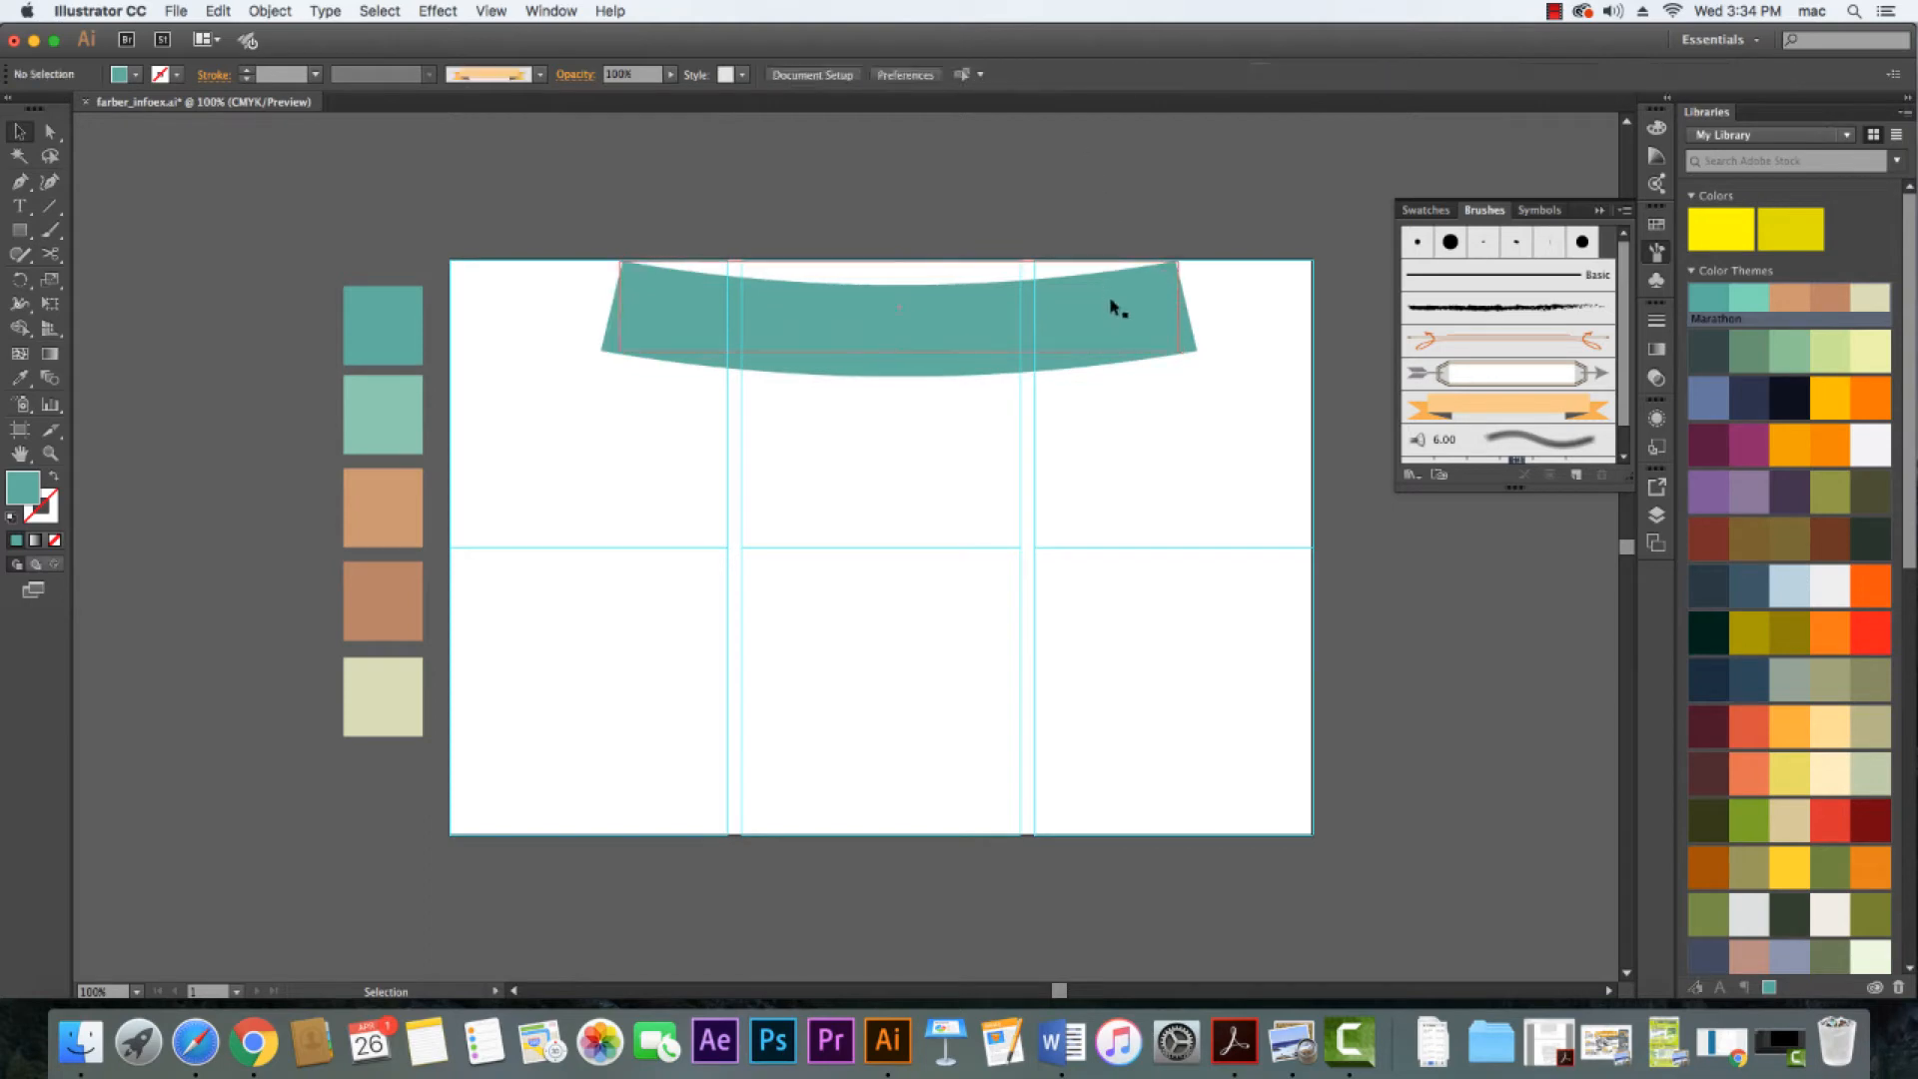
pyautogui.click(1112, 306)
pyautogui.press('Up')
pyautogui.click(1090, 160)
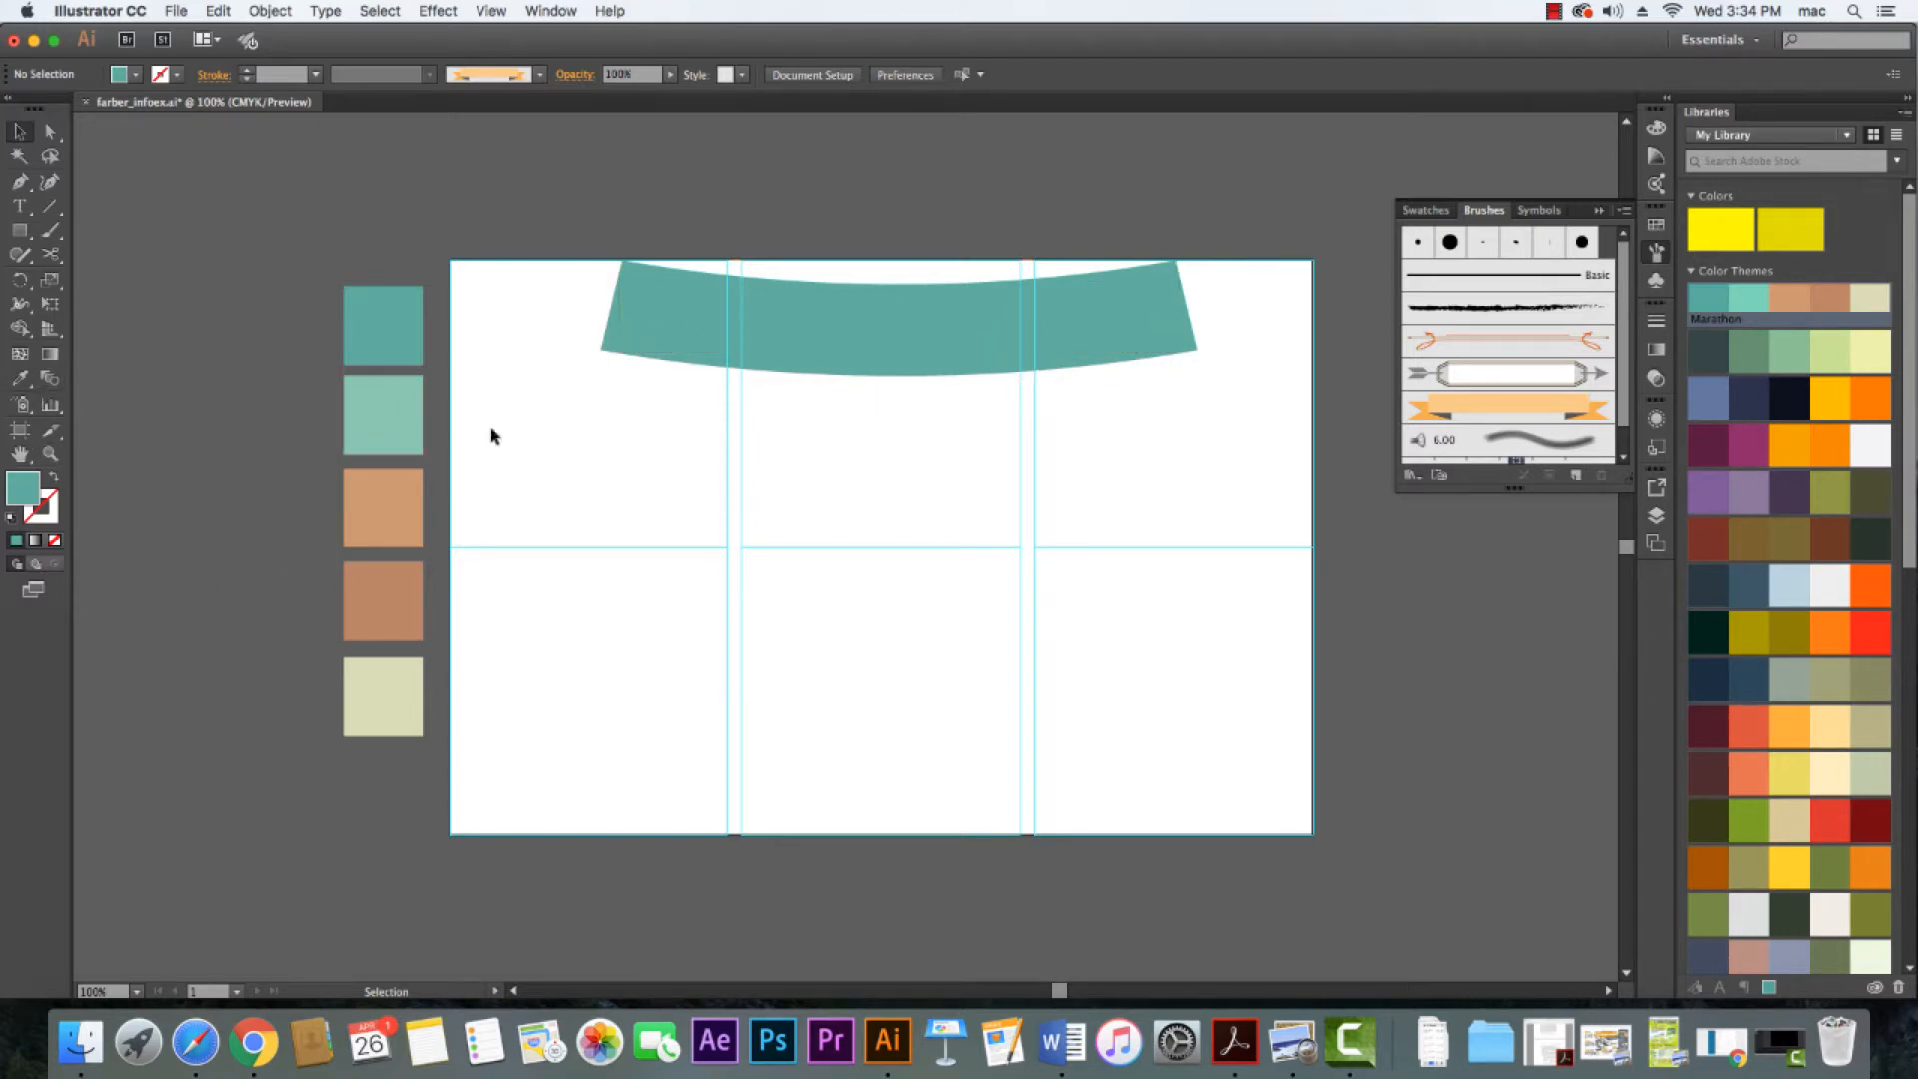
# Draw a curved path about 6.9 in wide with no fill across the teal banner, bowed downward to follow the banner's curve
pyautogui.click(20, 185)
pyautogui.press('/')
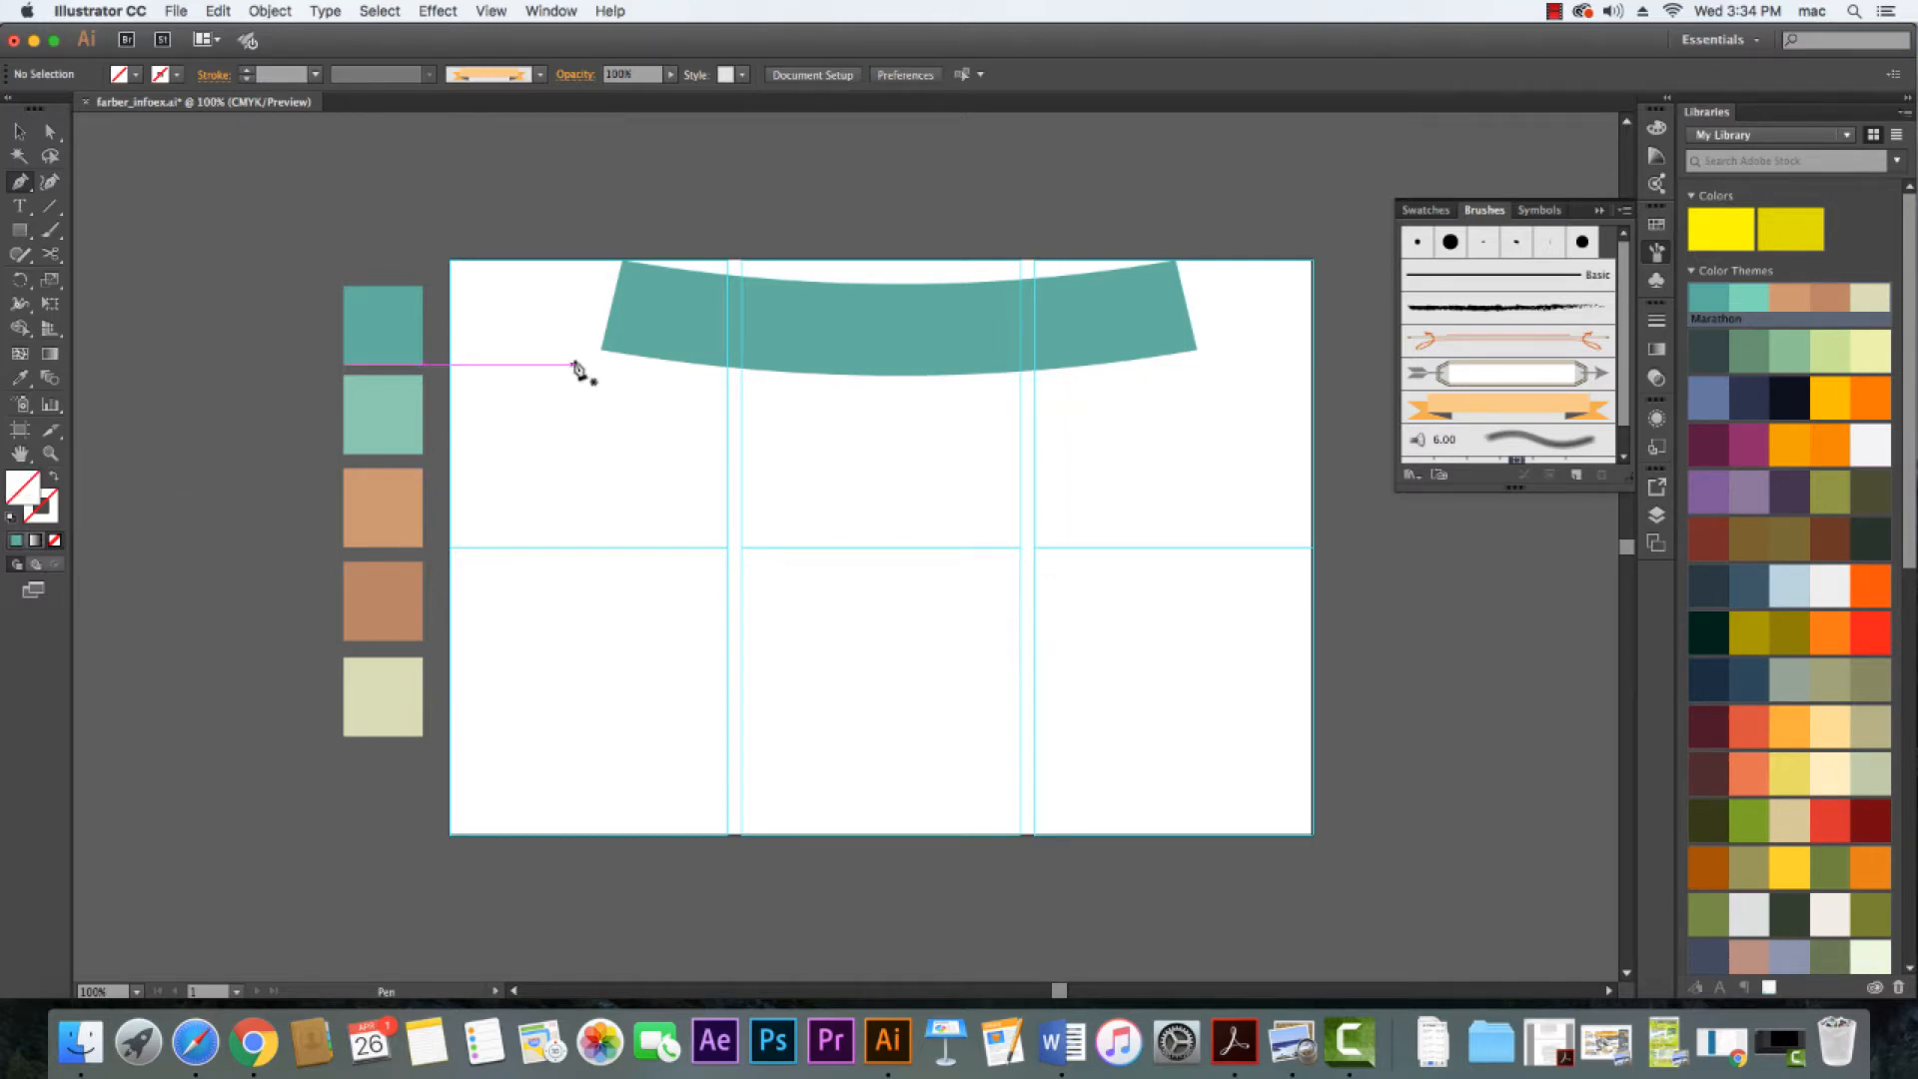
pyautogui.click(663, 328)
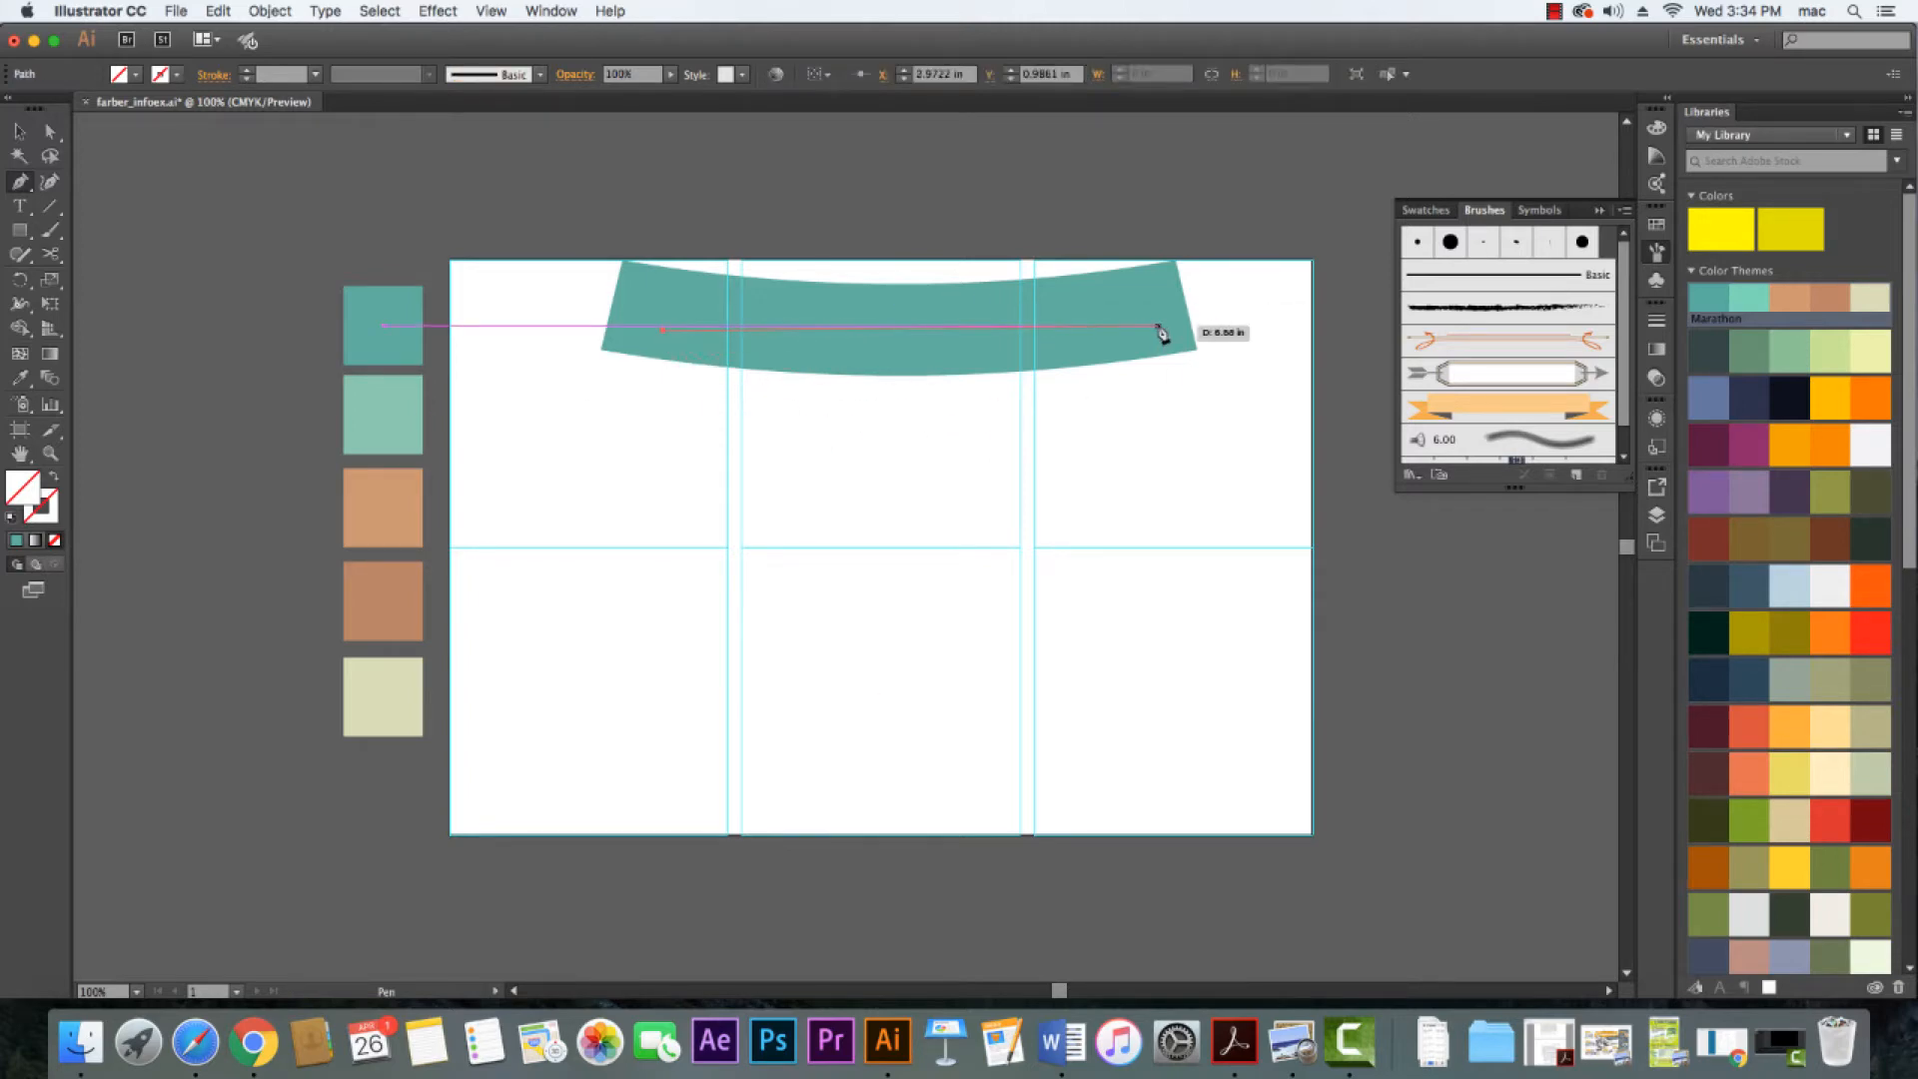
pyautogui.moveTo(1158, 327); pyautogui.dragTo(1335, 277)
pyautogui.press('v')
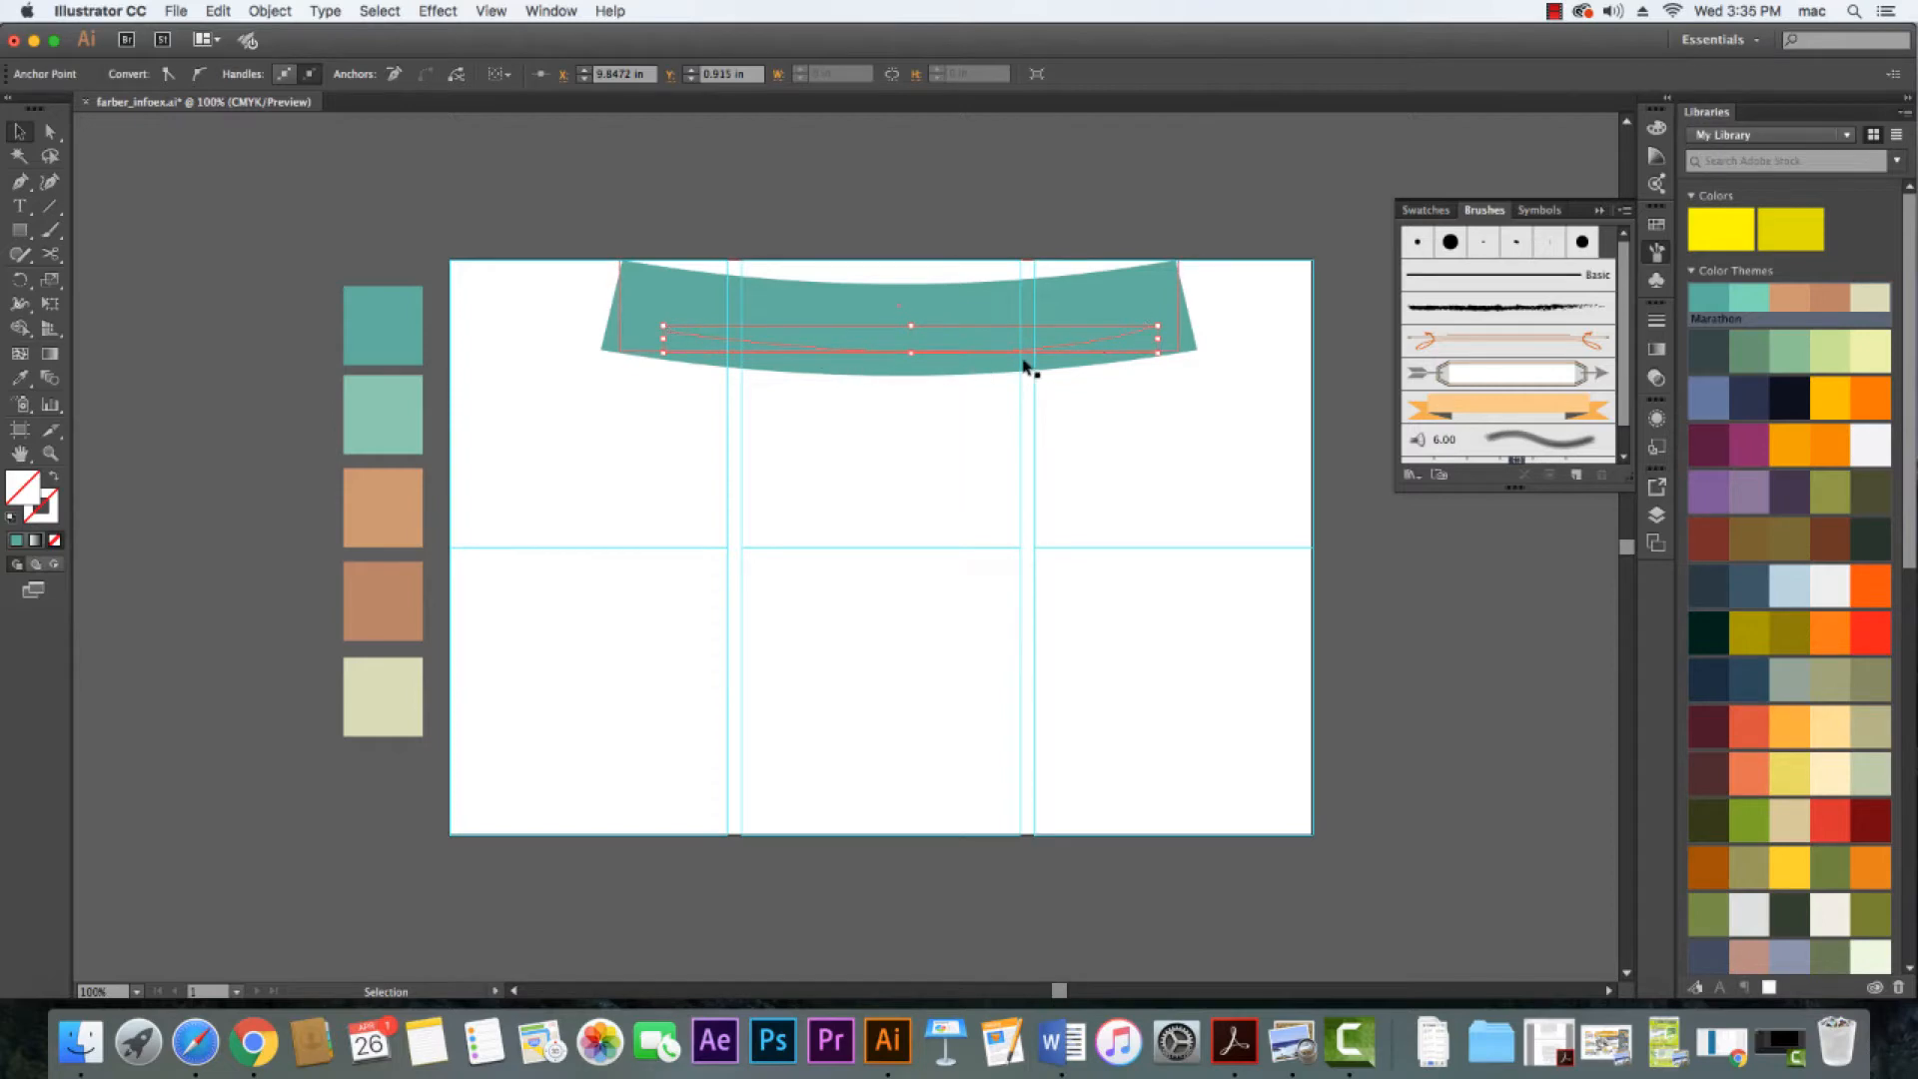
pyautogui.click(399, 231)
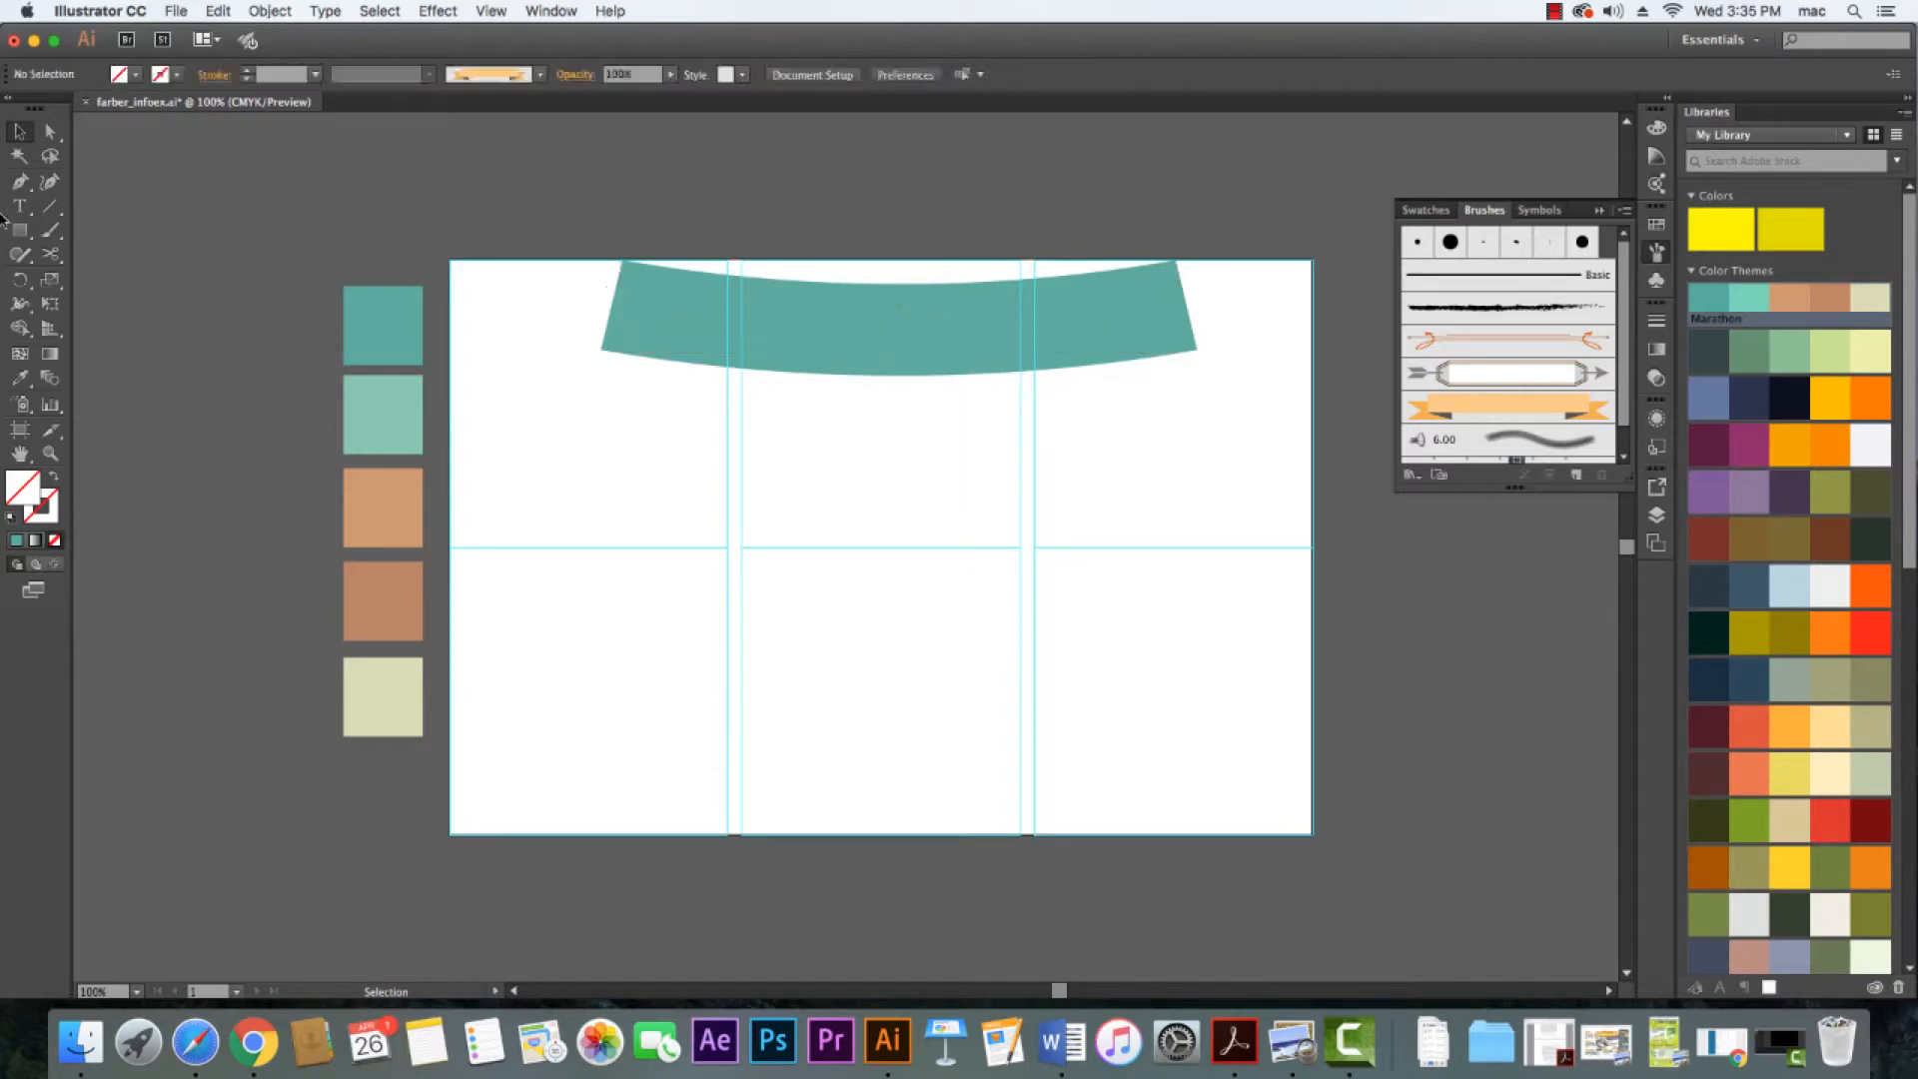
# Add type on the curved path in capitals, reading a possessive first name followed by TRAINING DATA
pyautogui.click(22, 213)
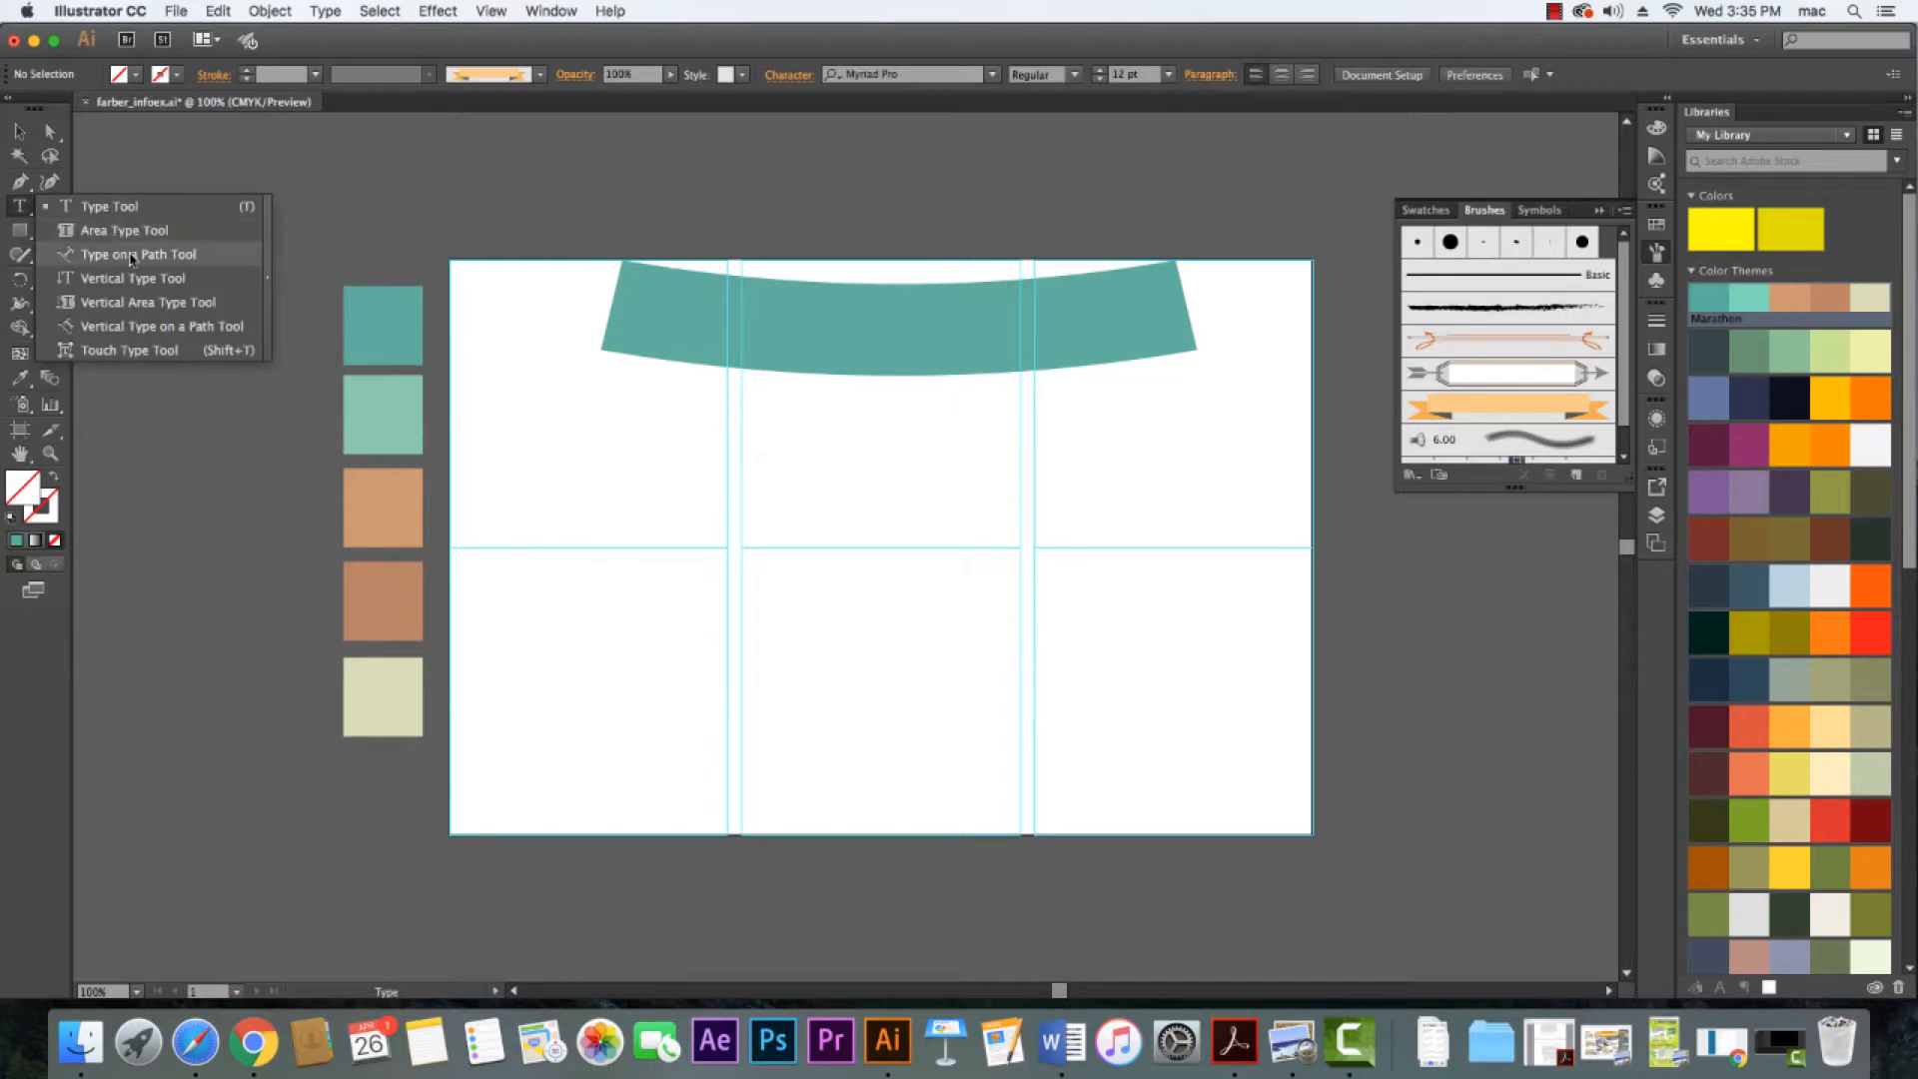
pyautogui.click(131, 256)
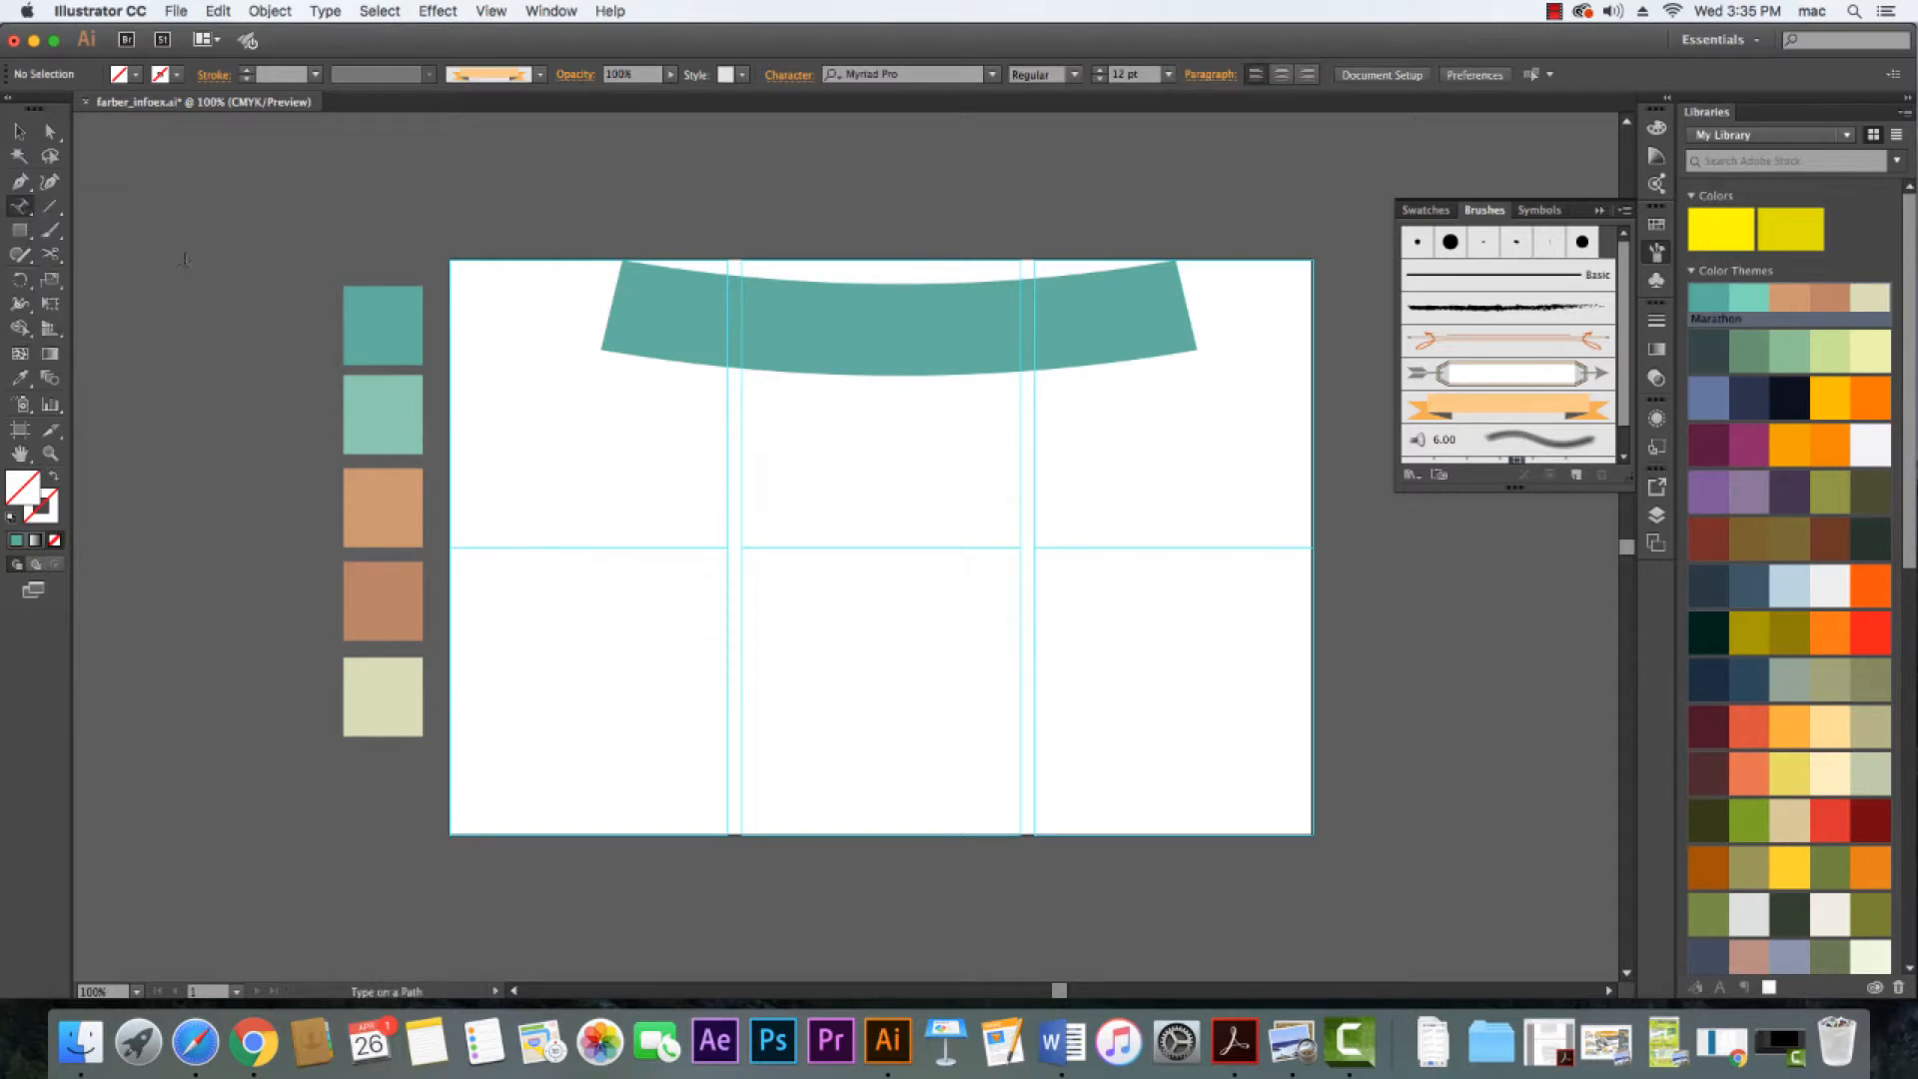
pyautogui.click(682, 327)
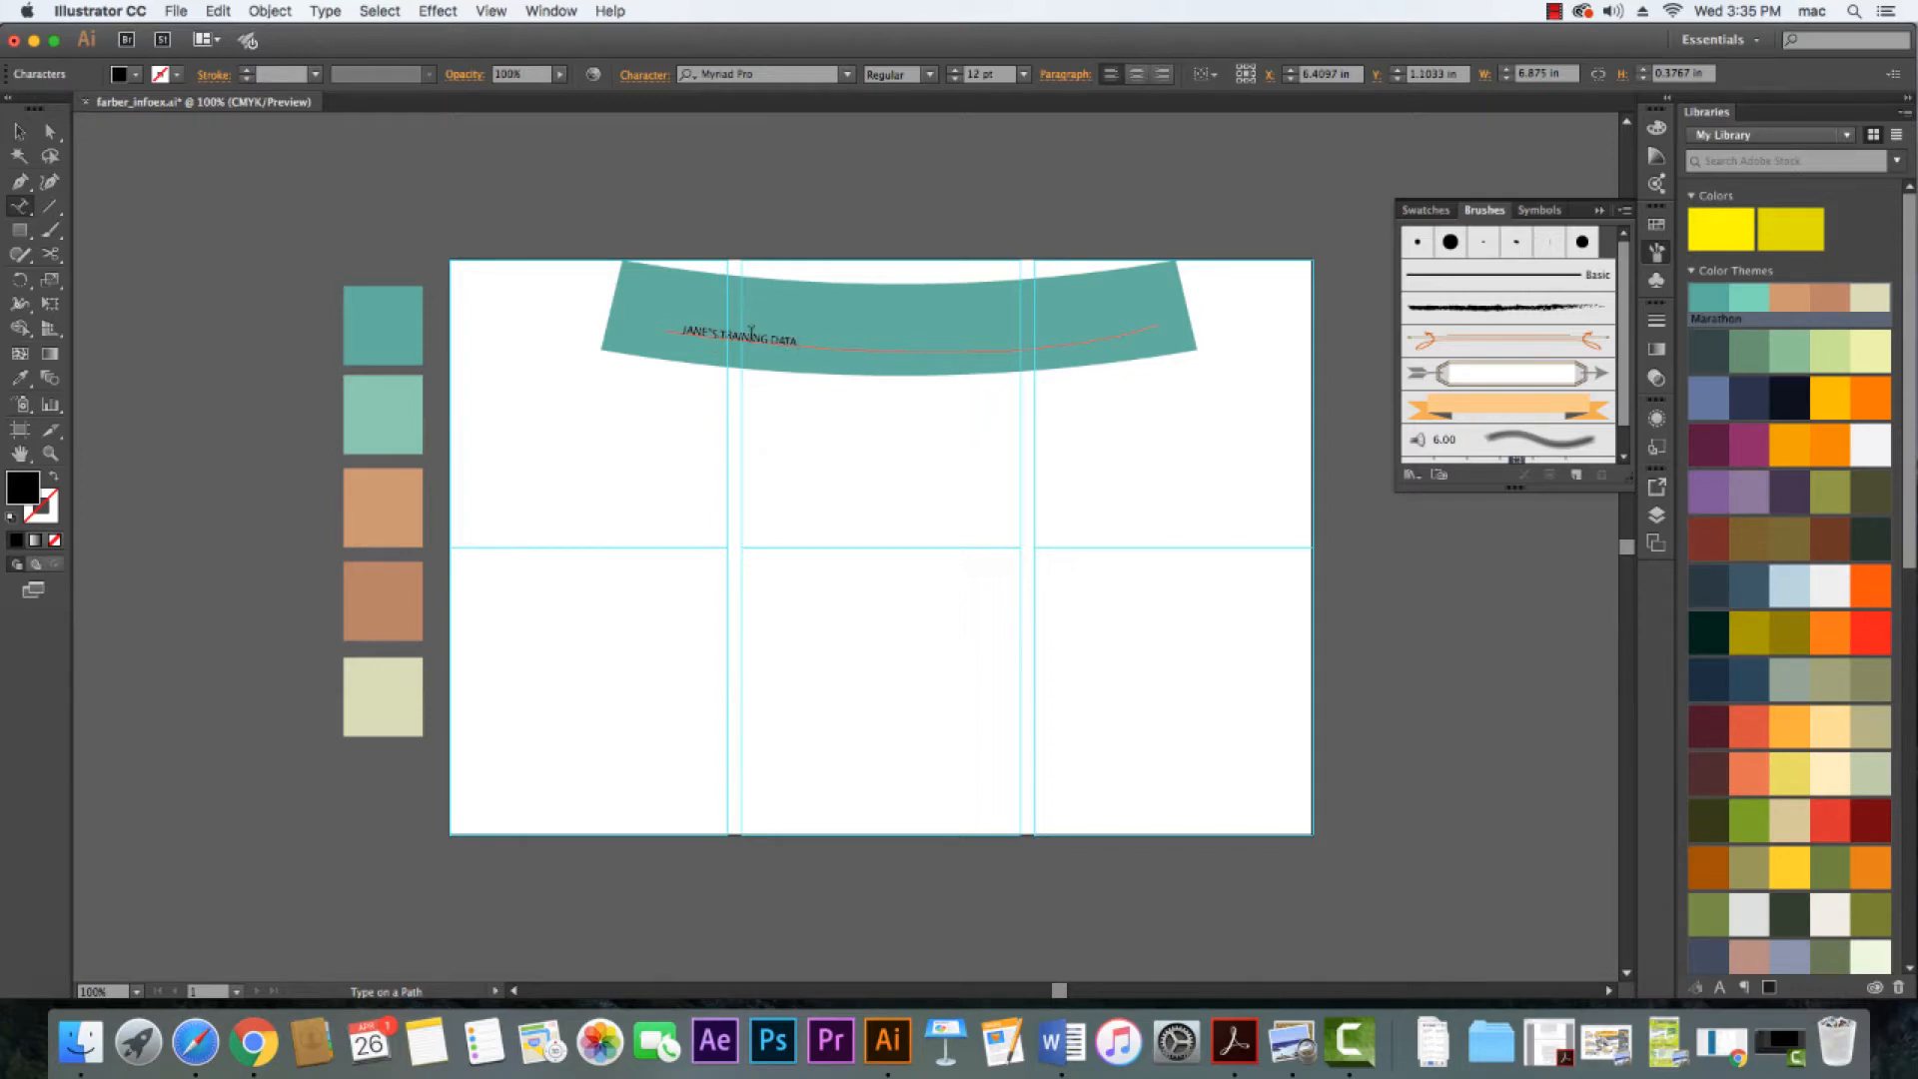
# Select the whole banner title, try the Apple Chancery font and set the font to Arial
pyautogui.moveTo(802, 340); pyautogui.dragTo(670, 330)
pyautogui.press('BackSpace')
pyautogui.press('super+z')
pyautogui.click(846, 80)
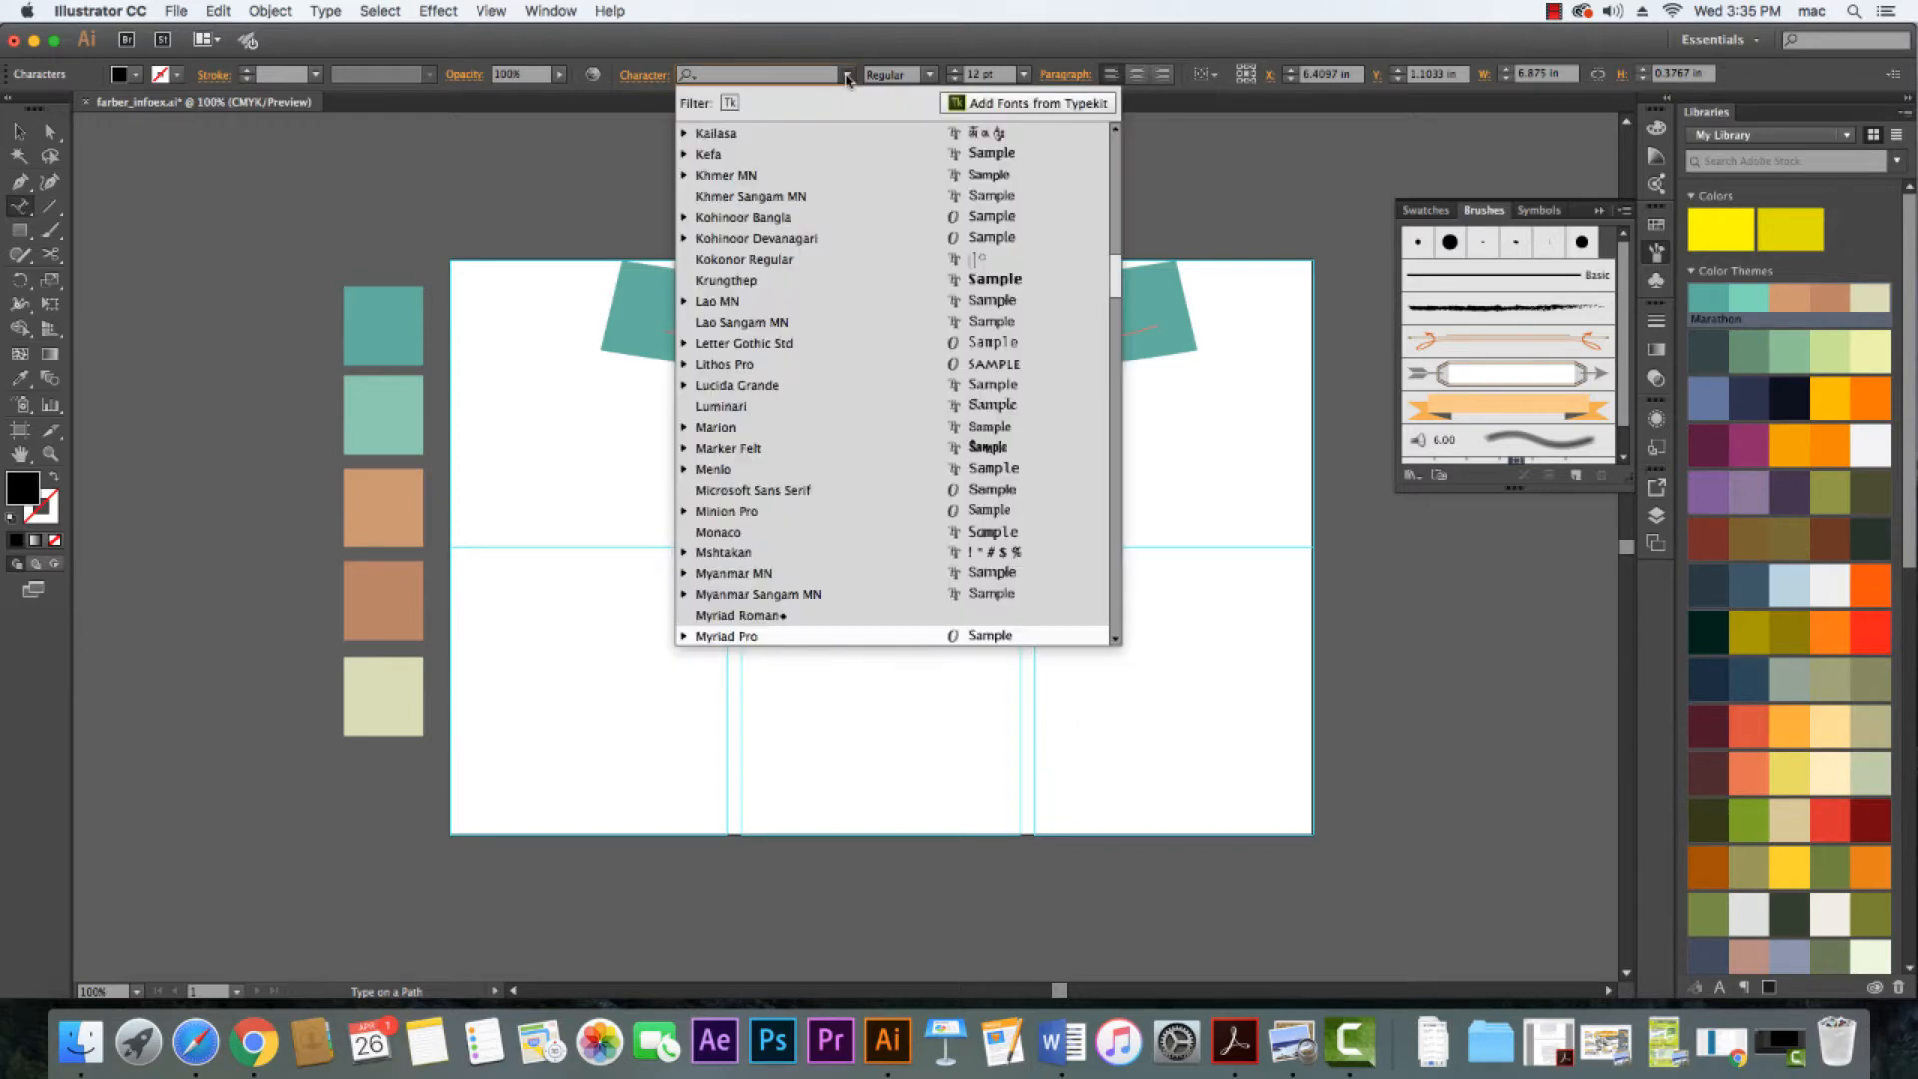
pyautogui.moveTo(1106, 290); pyautogui.dragTo(1103, 150)
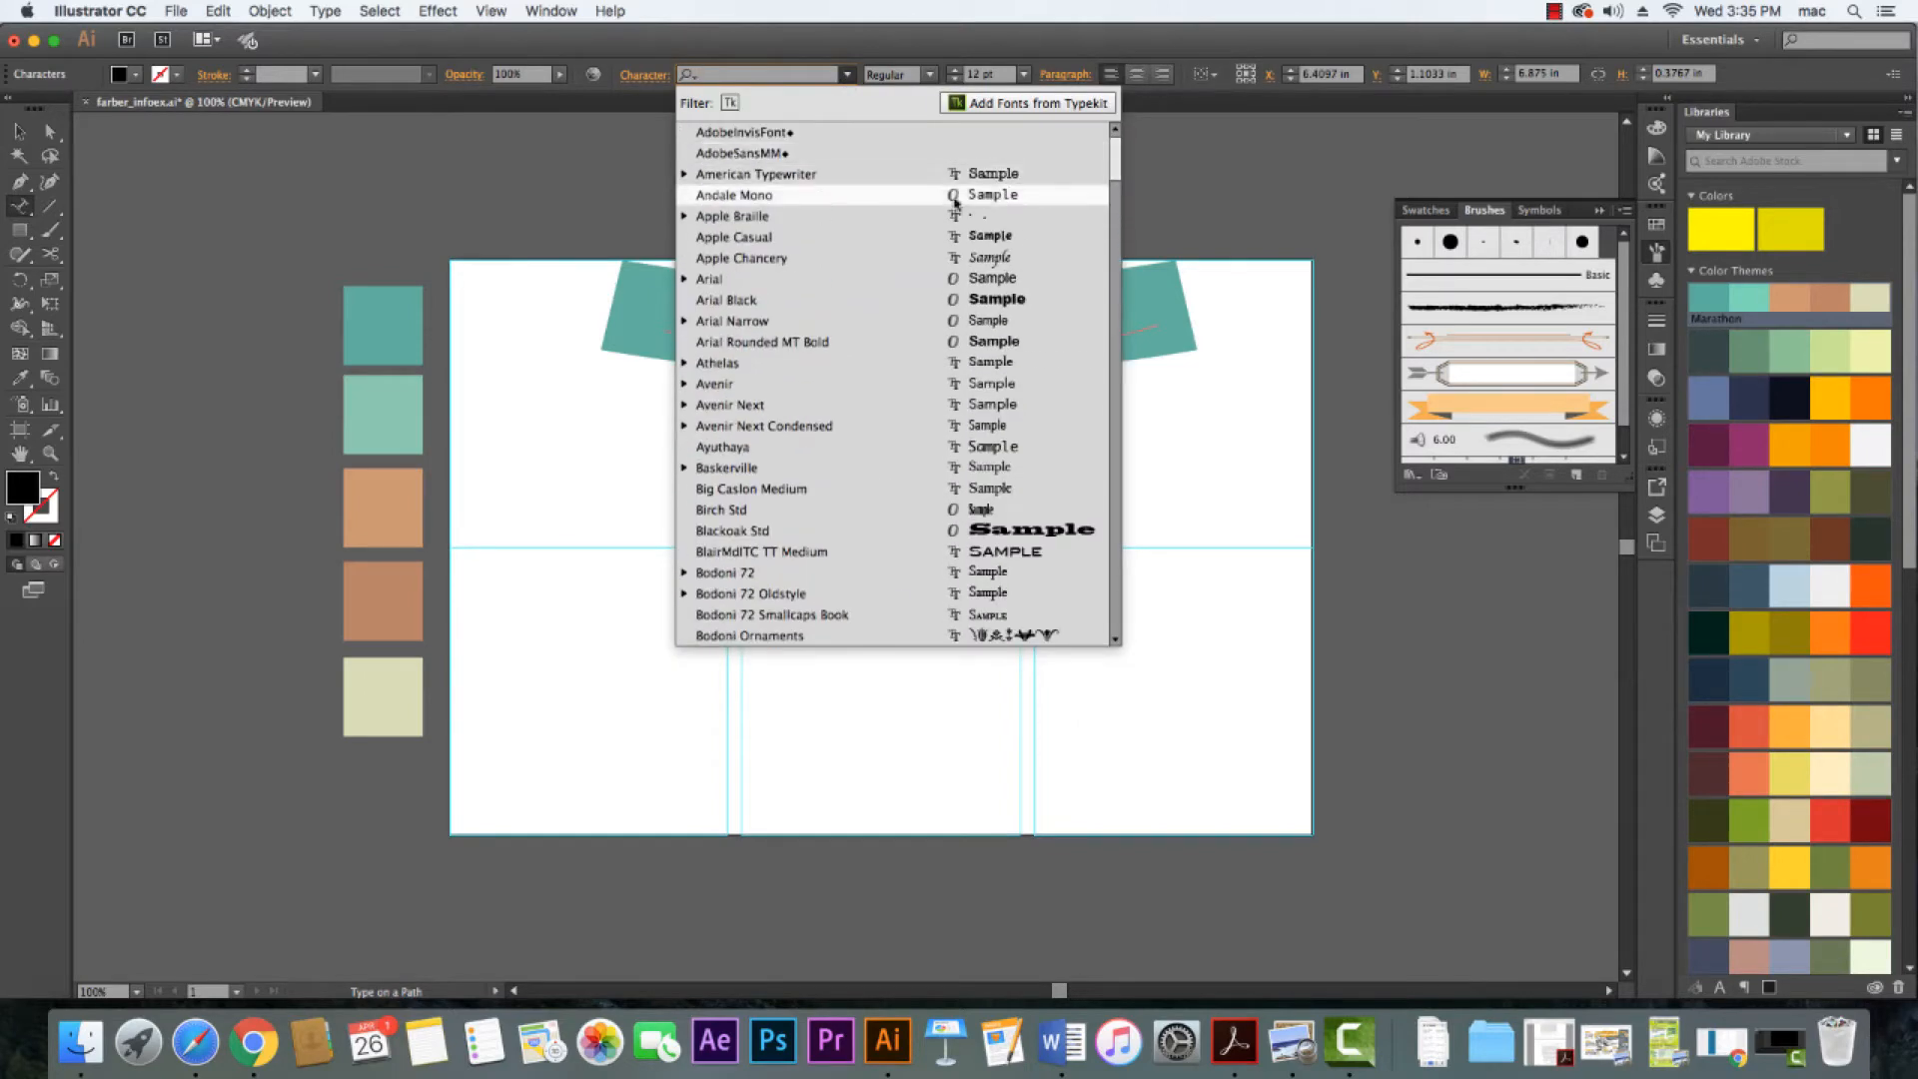
pyautogui.click(811, 258)
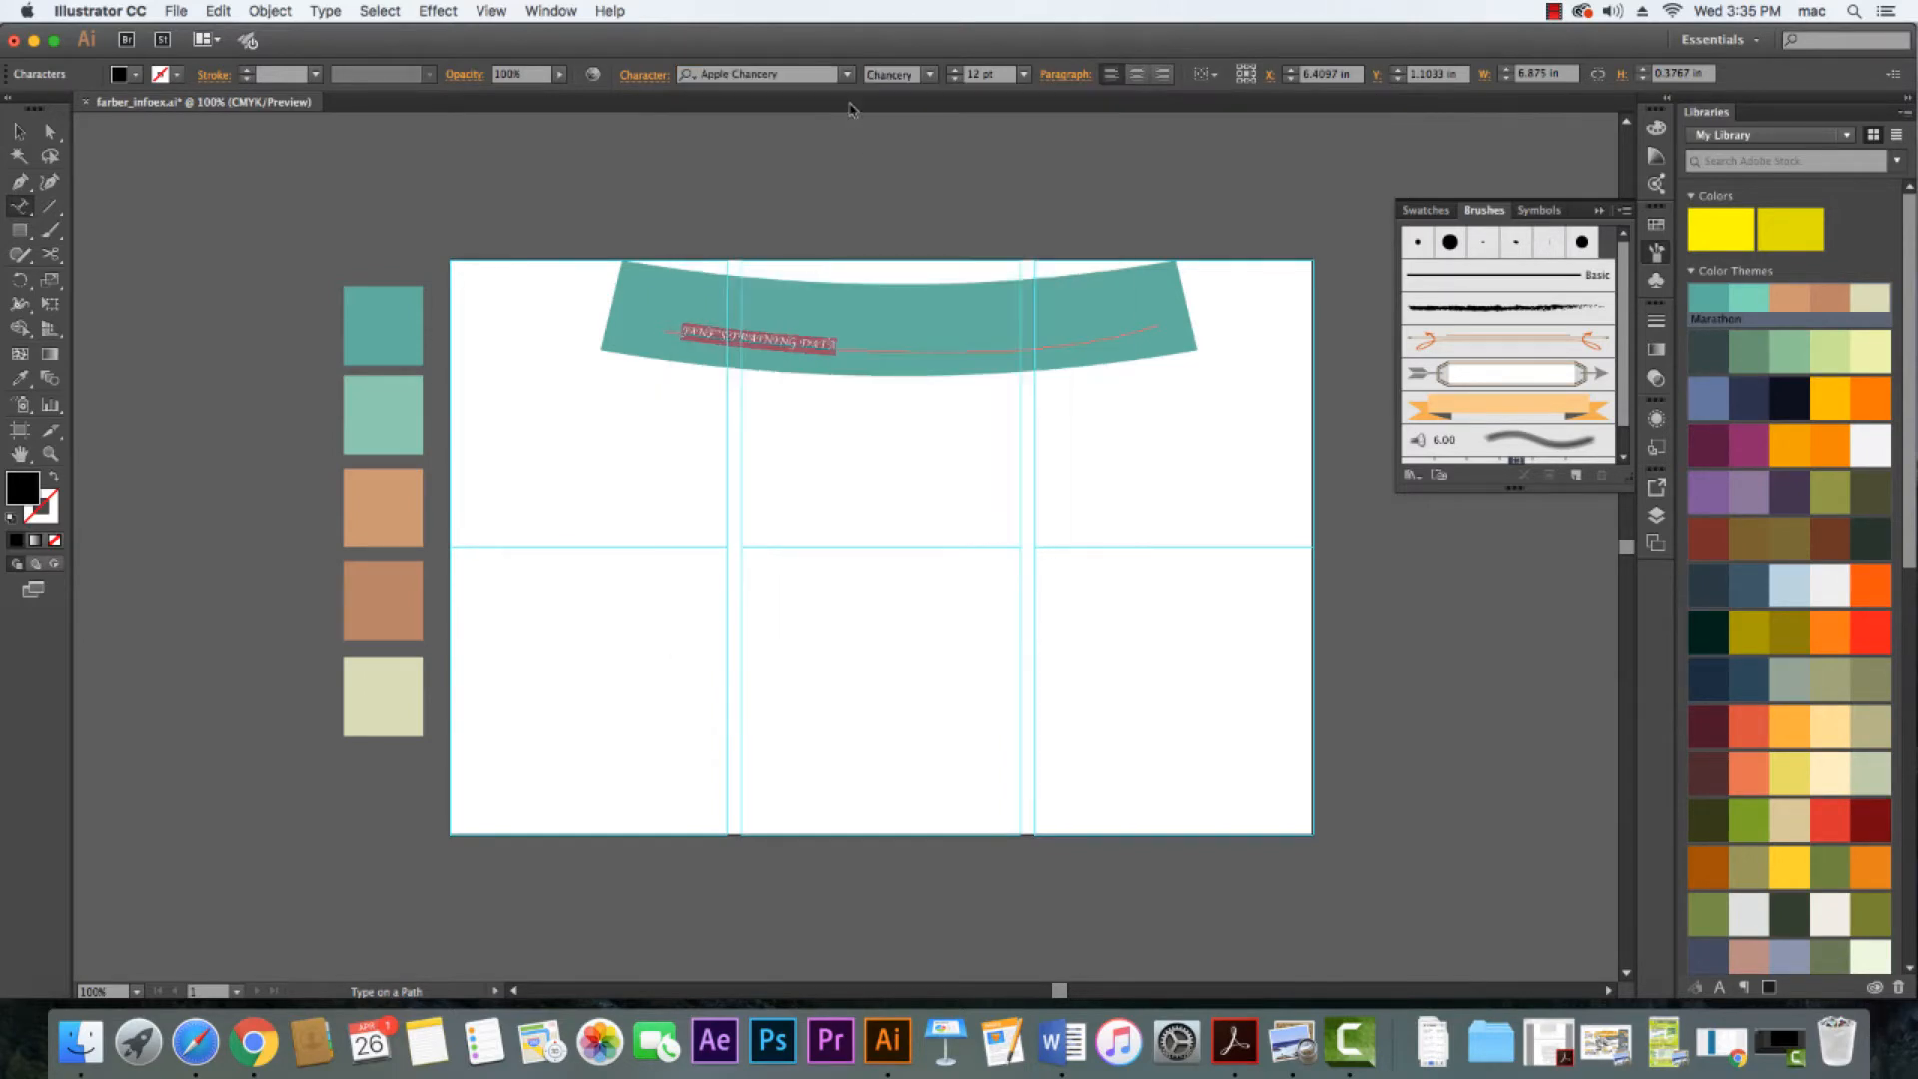
pyautogui.click(846, 74)
pyautogui.click(800, 275)
# Try the banner title at 48 pt and 36 pt, and set its font size to 40 pt
pyautogui.click(1023, 74)
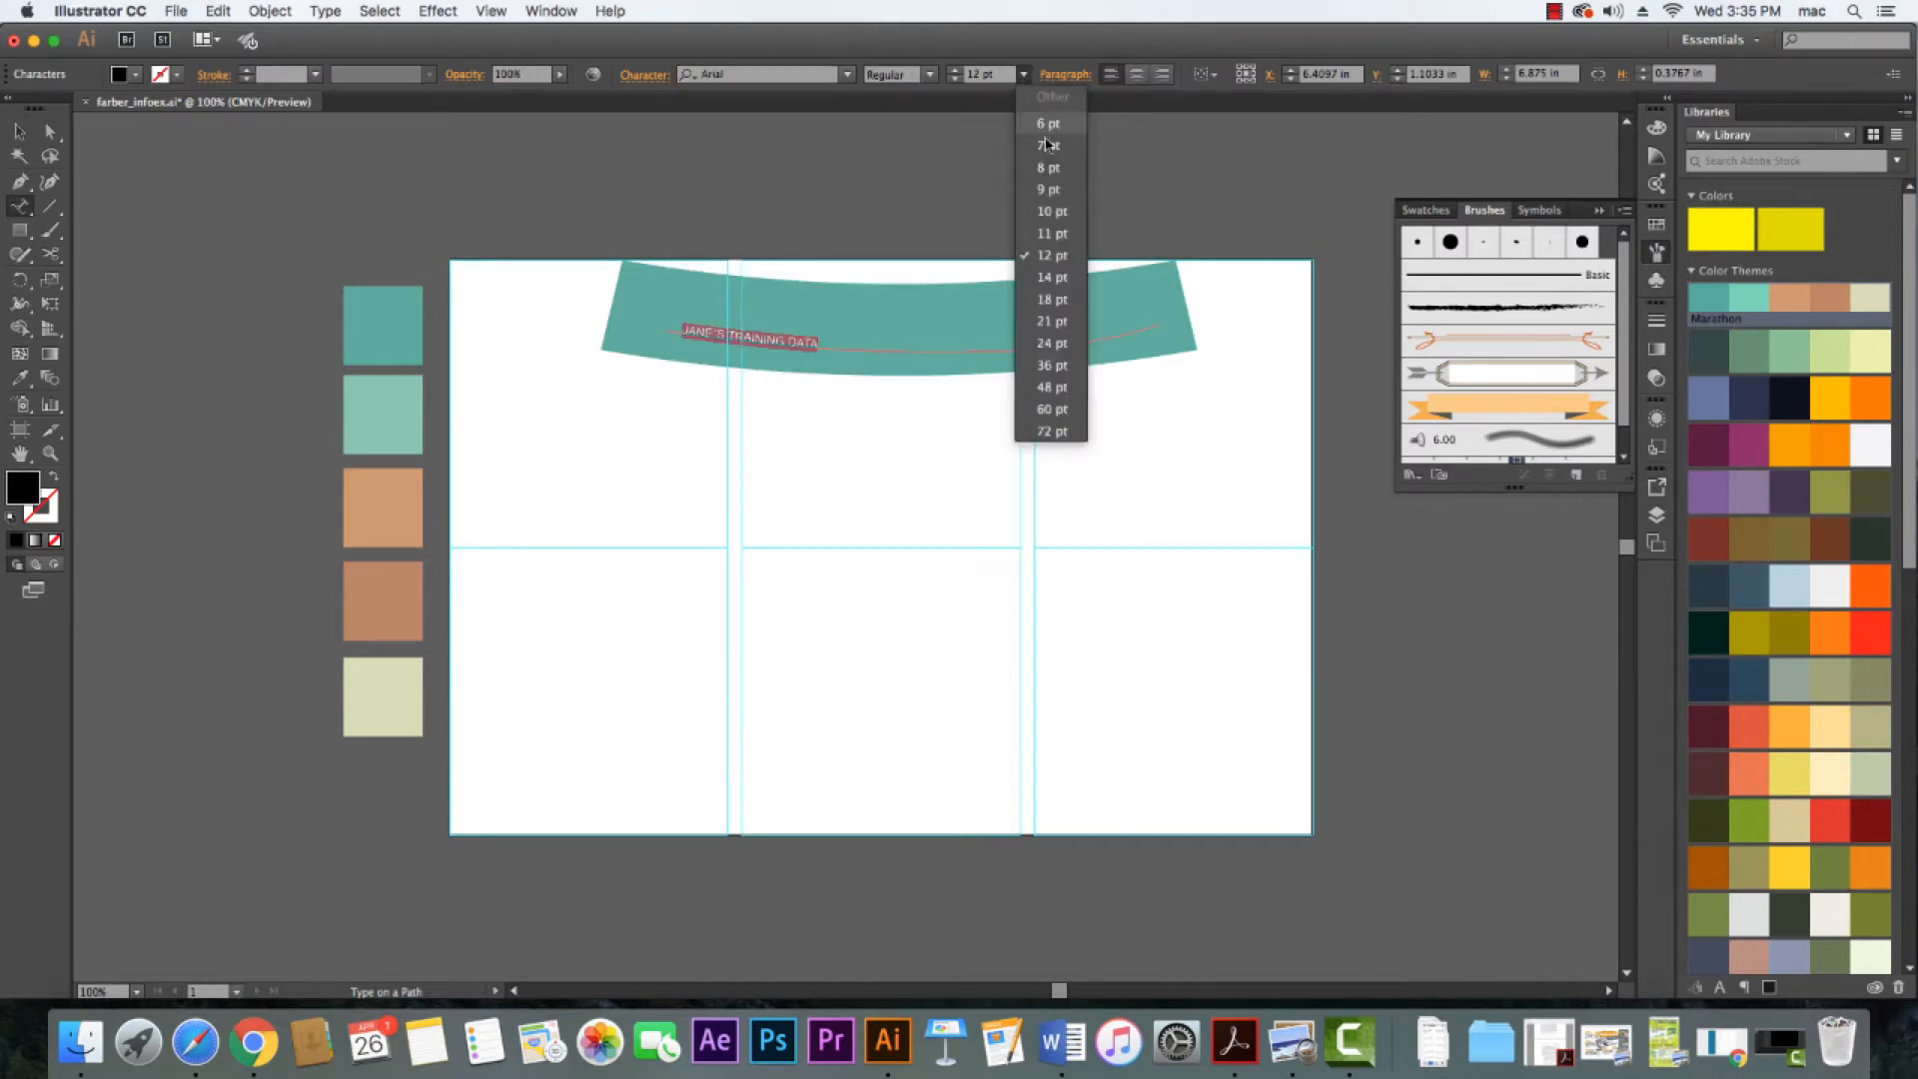
pyautogui.click(1067, 389)
pyautogui.click(1023, 74)
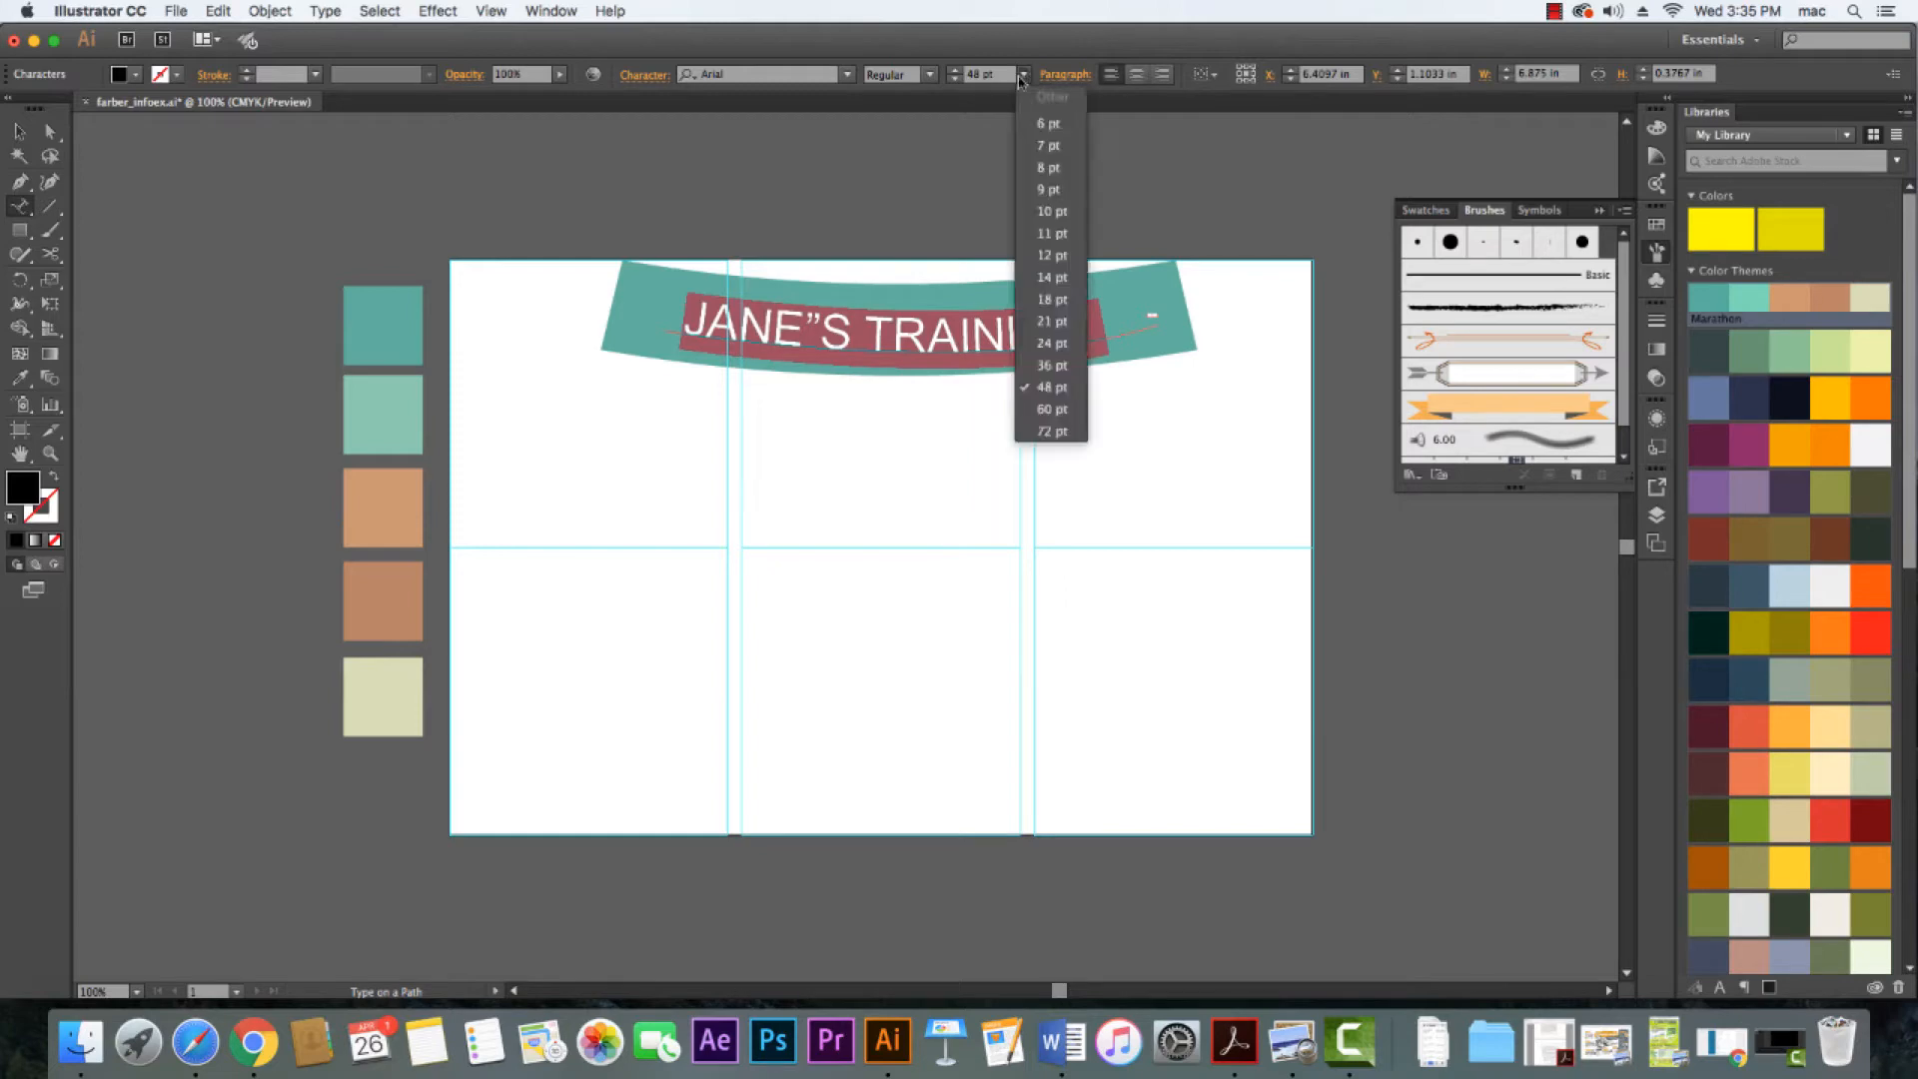
pyautogui.click(1067, 368)
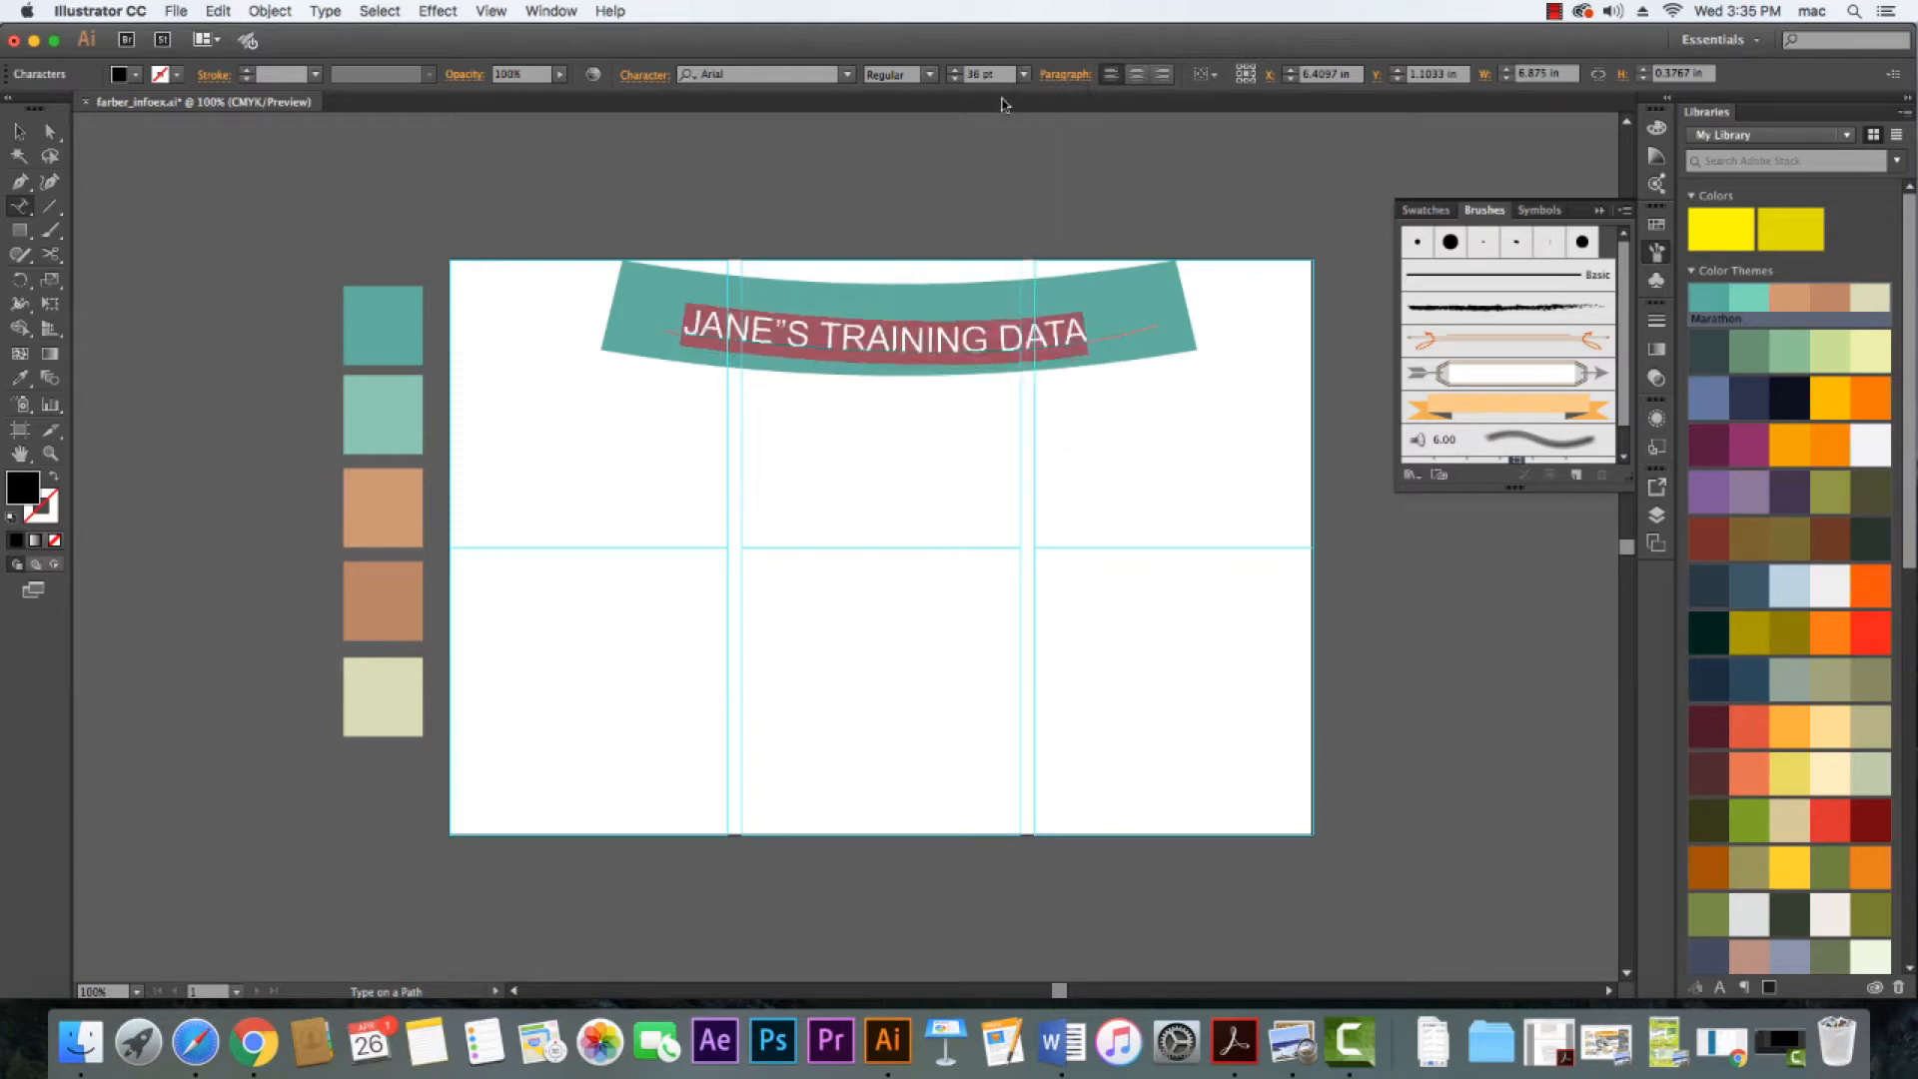
pyautogui.doubleClick(975, 74)
pyautogui.press('BackSpace')
pyautogui.write('40')
pyautogui.press('Return')
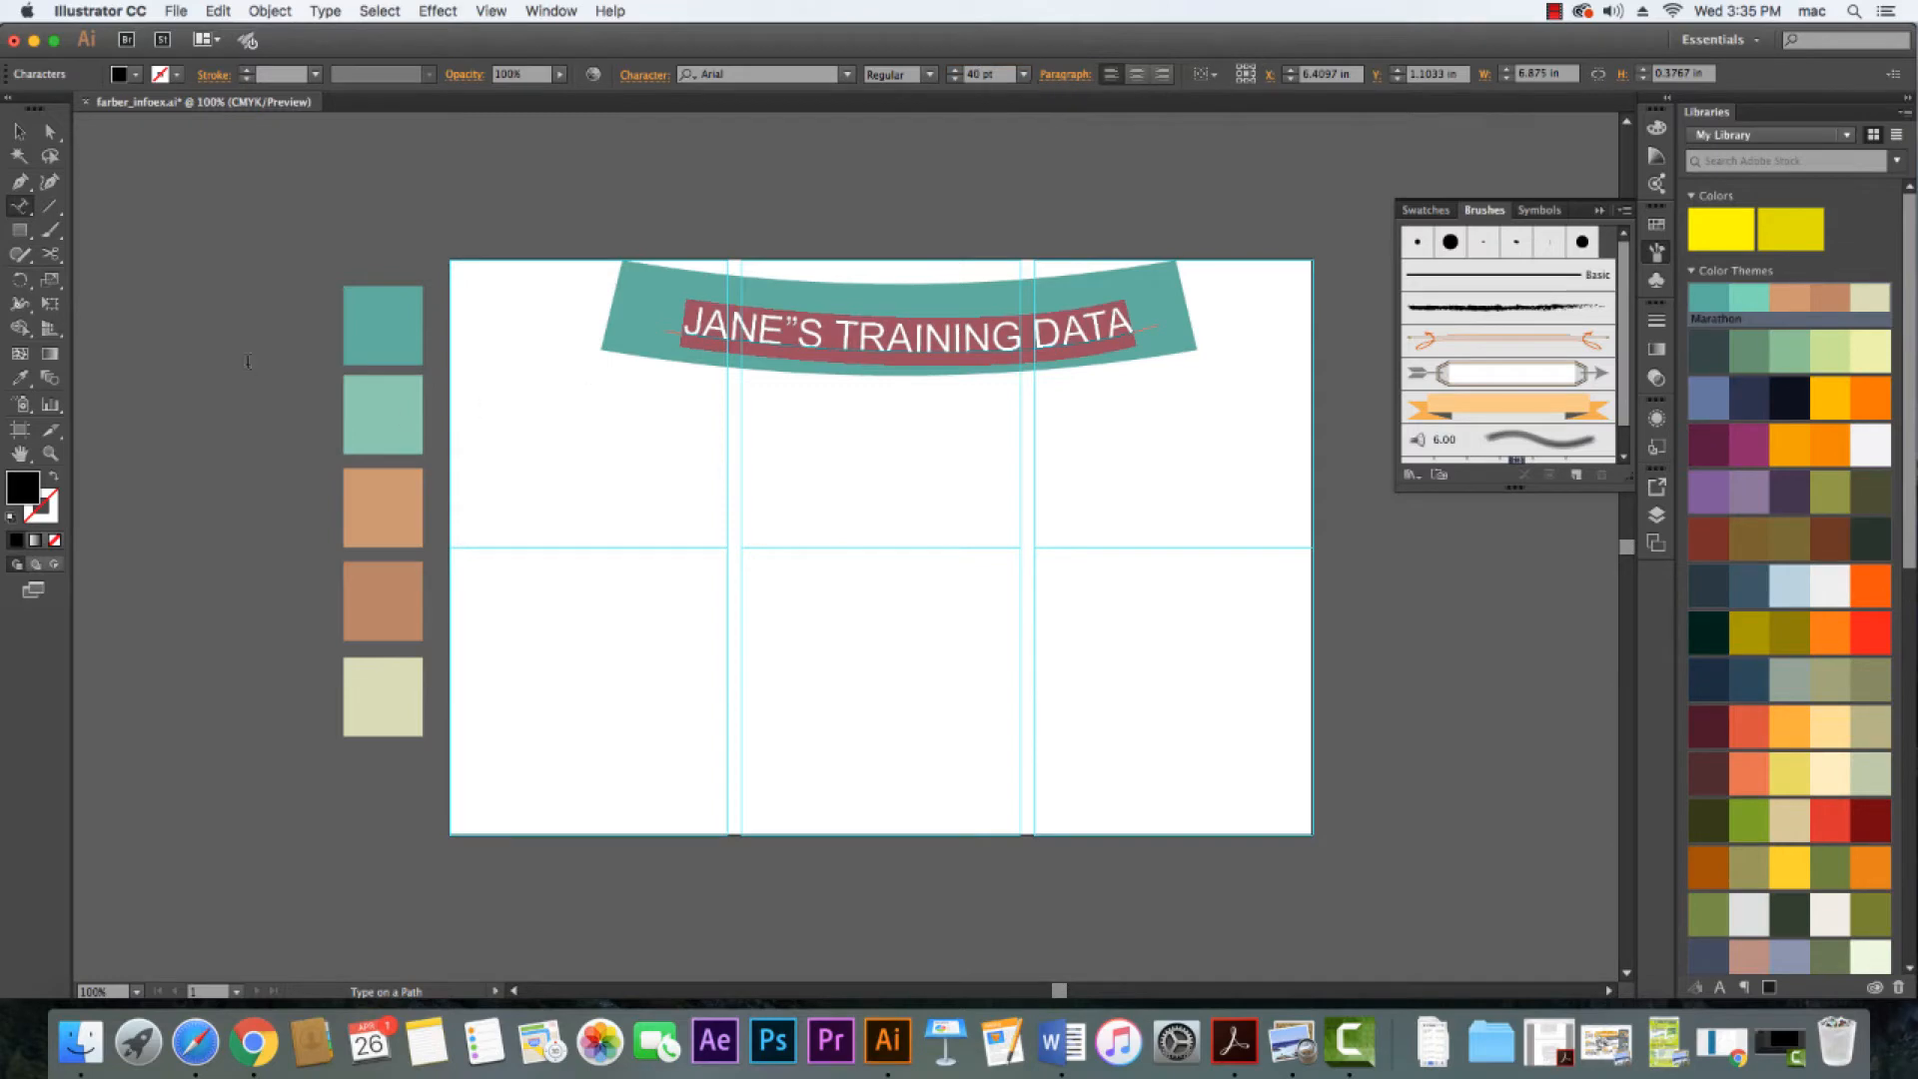
# Sample the tan, brown and cream swatch squares for the banner title and colour the title cream
pyautogui.click(21, 132)
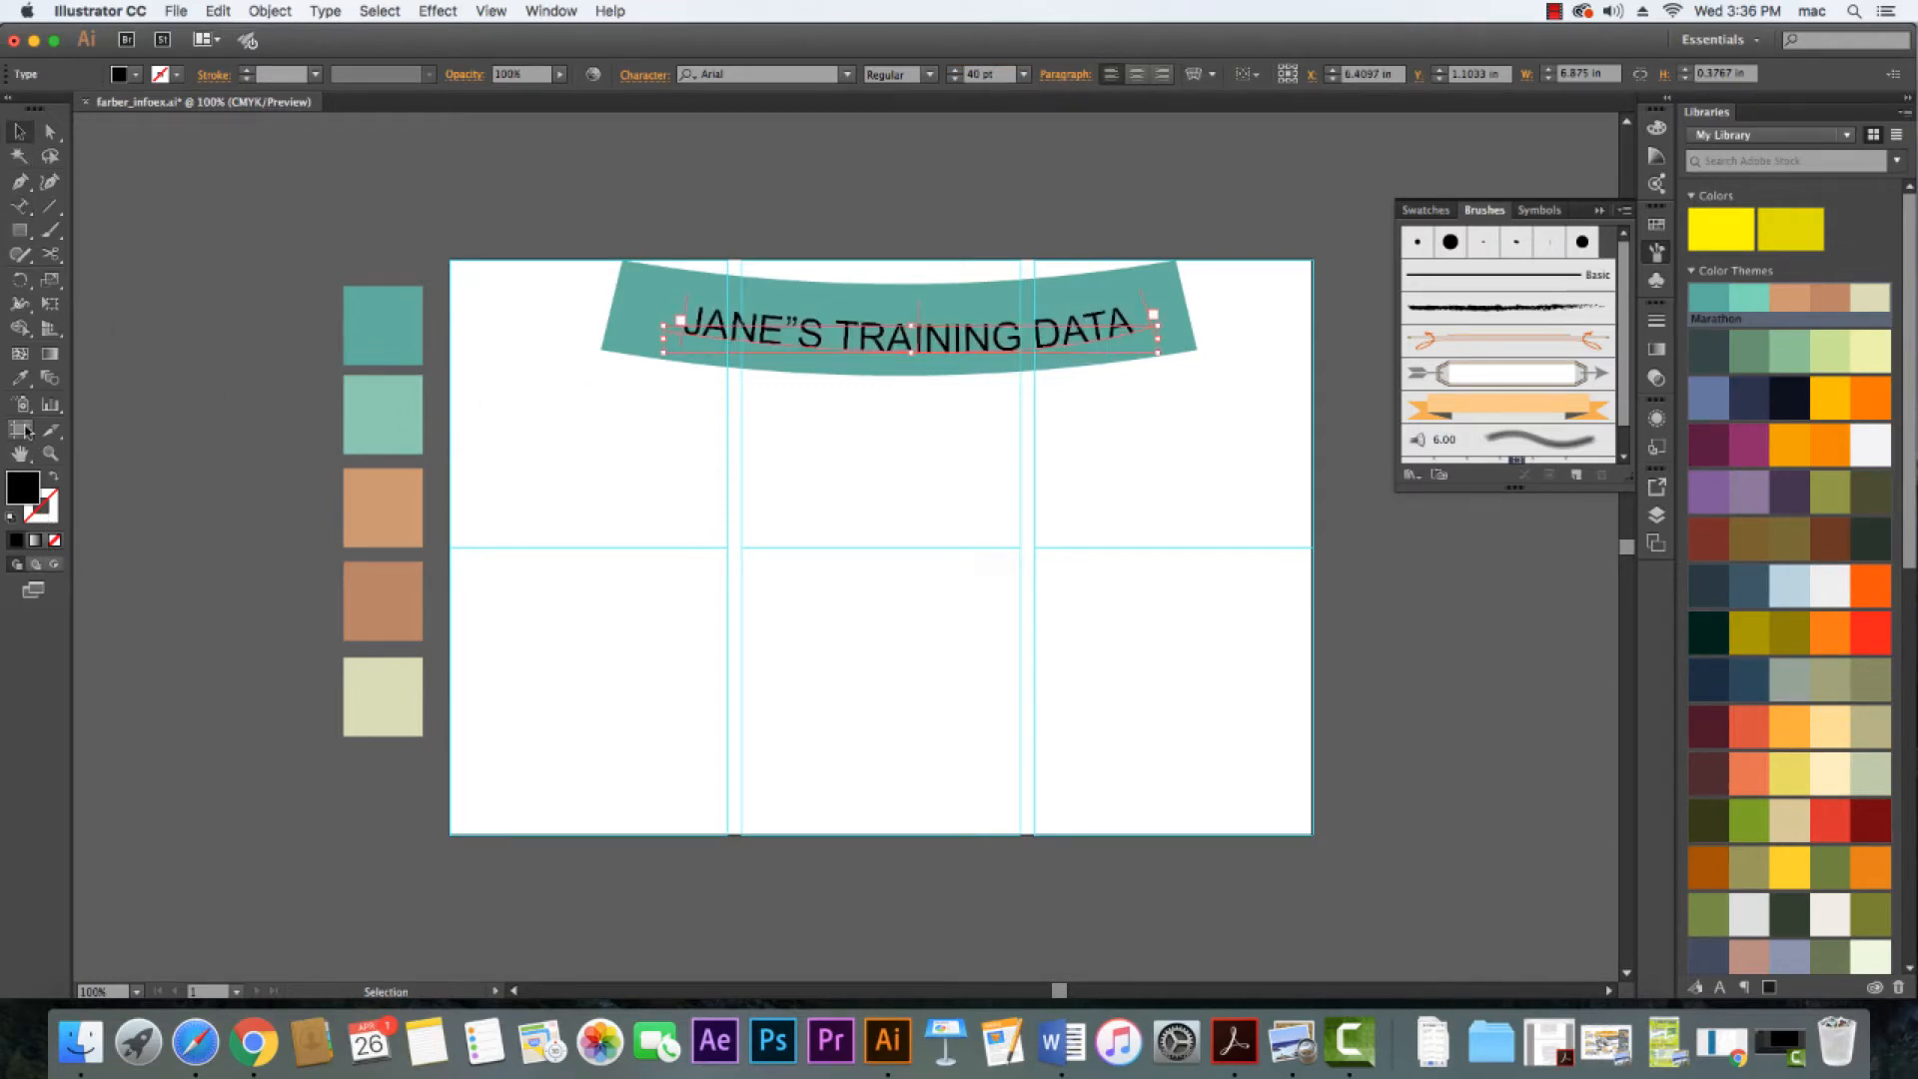
pyautogui.click(20, 377)
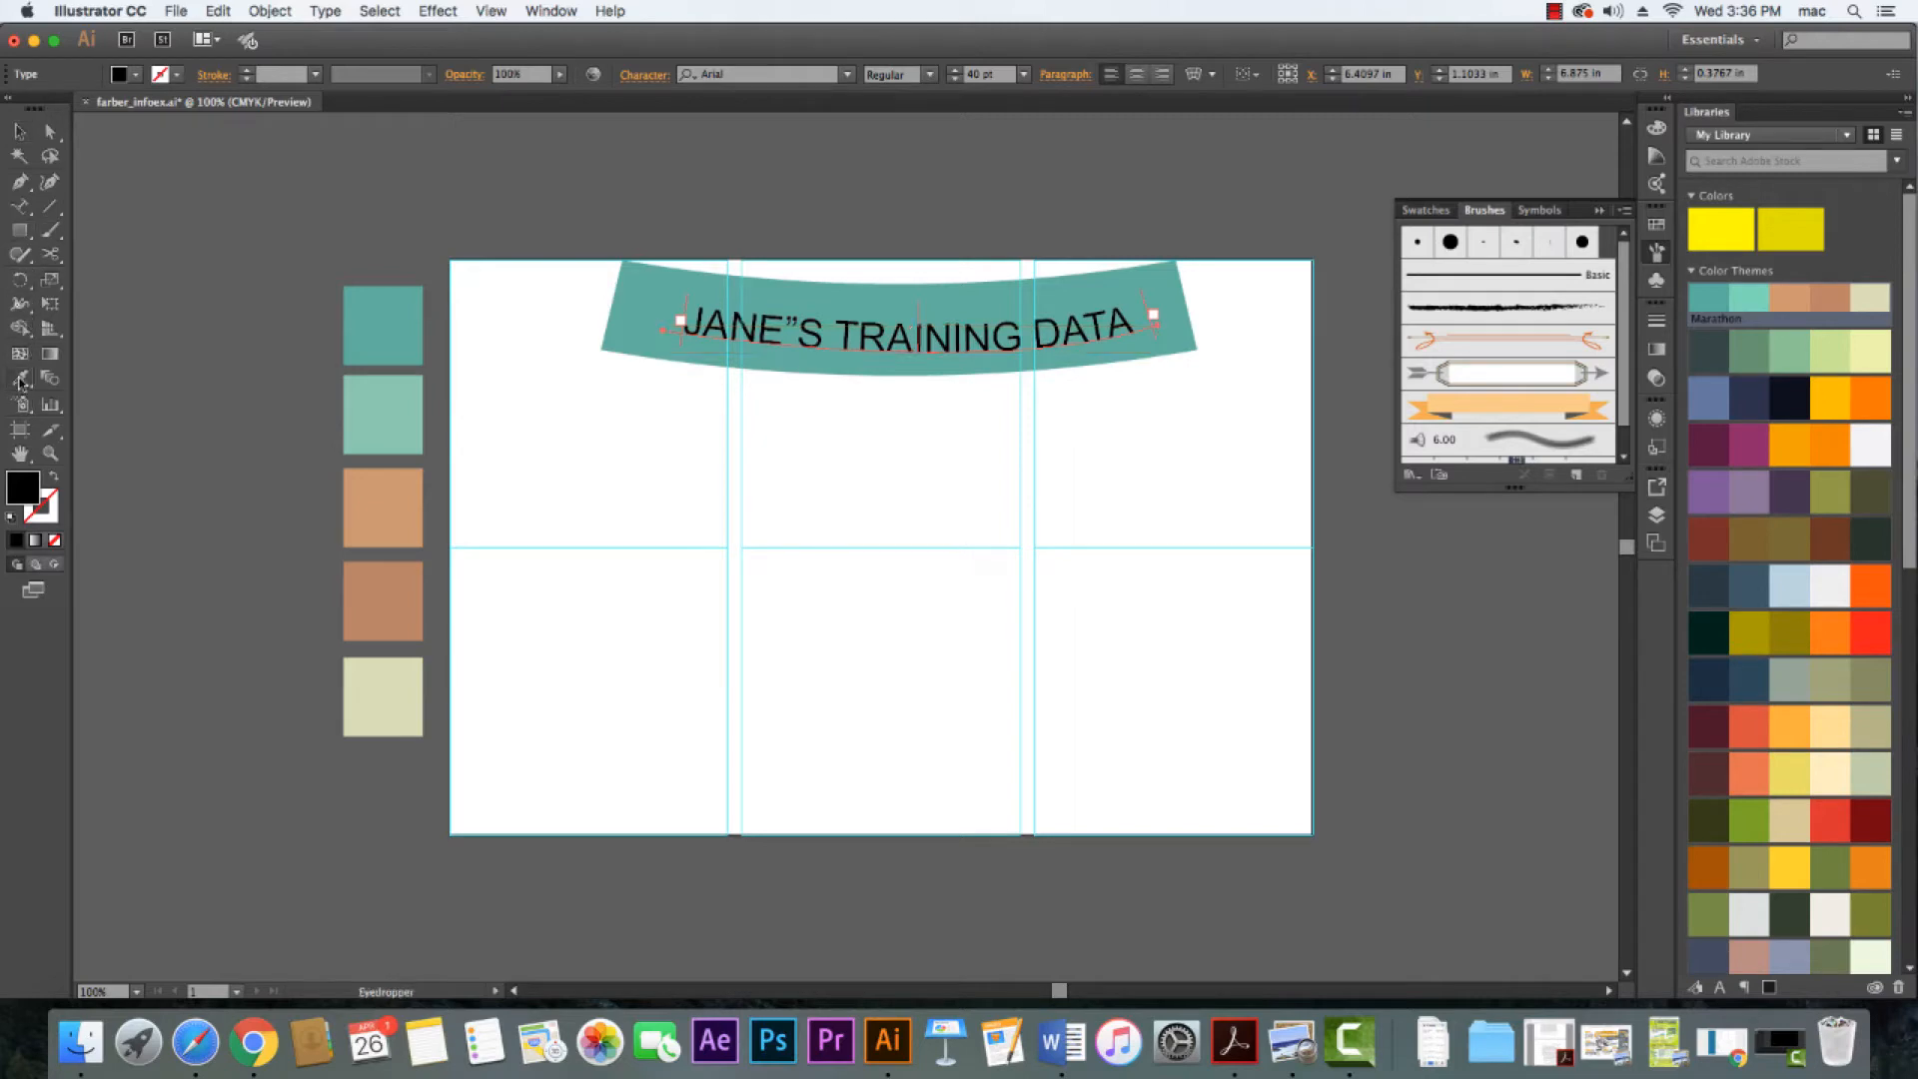
pyautogui.click(395, 507)
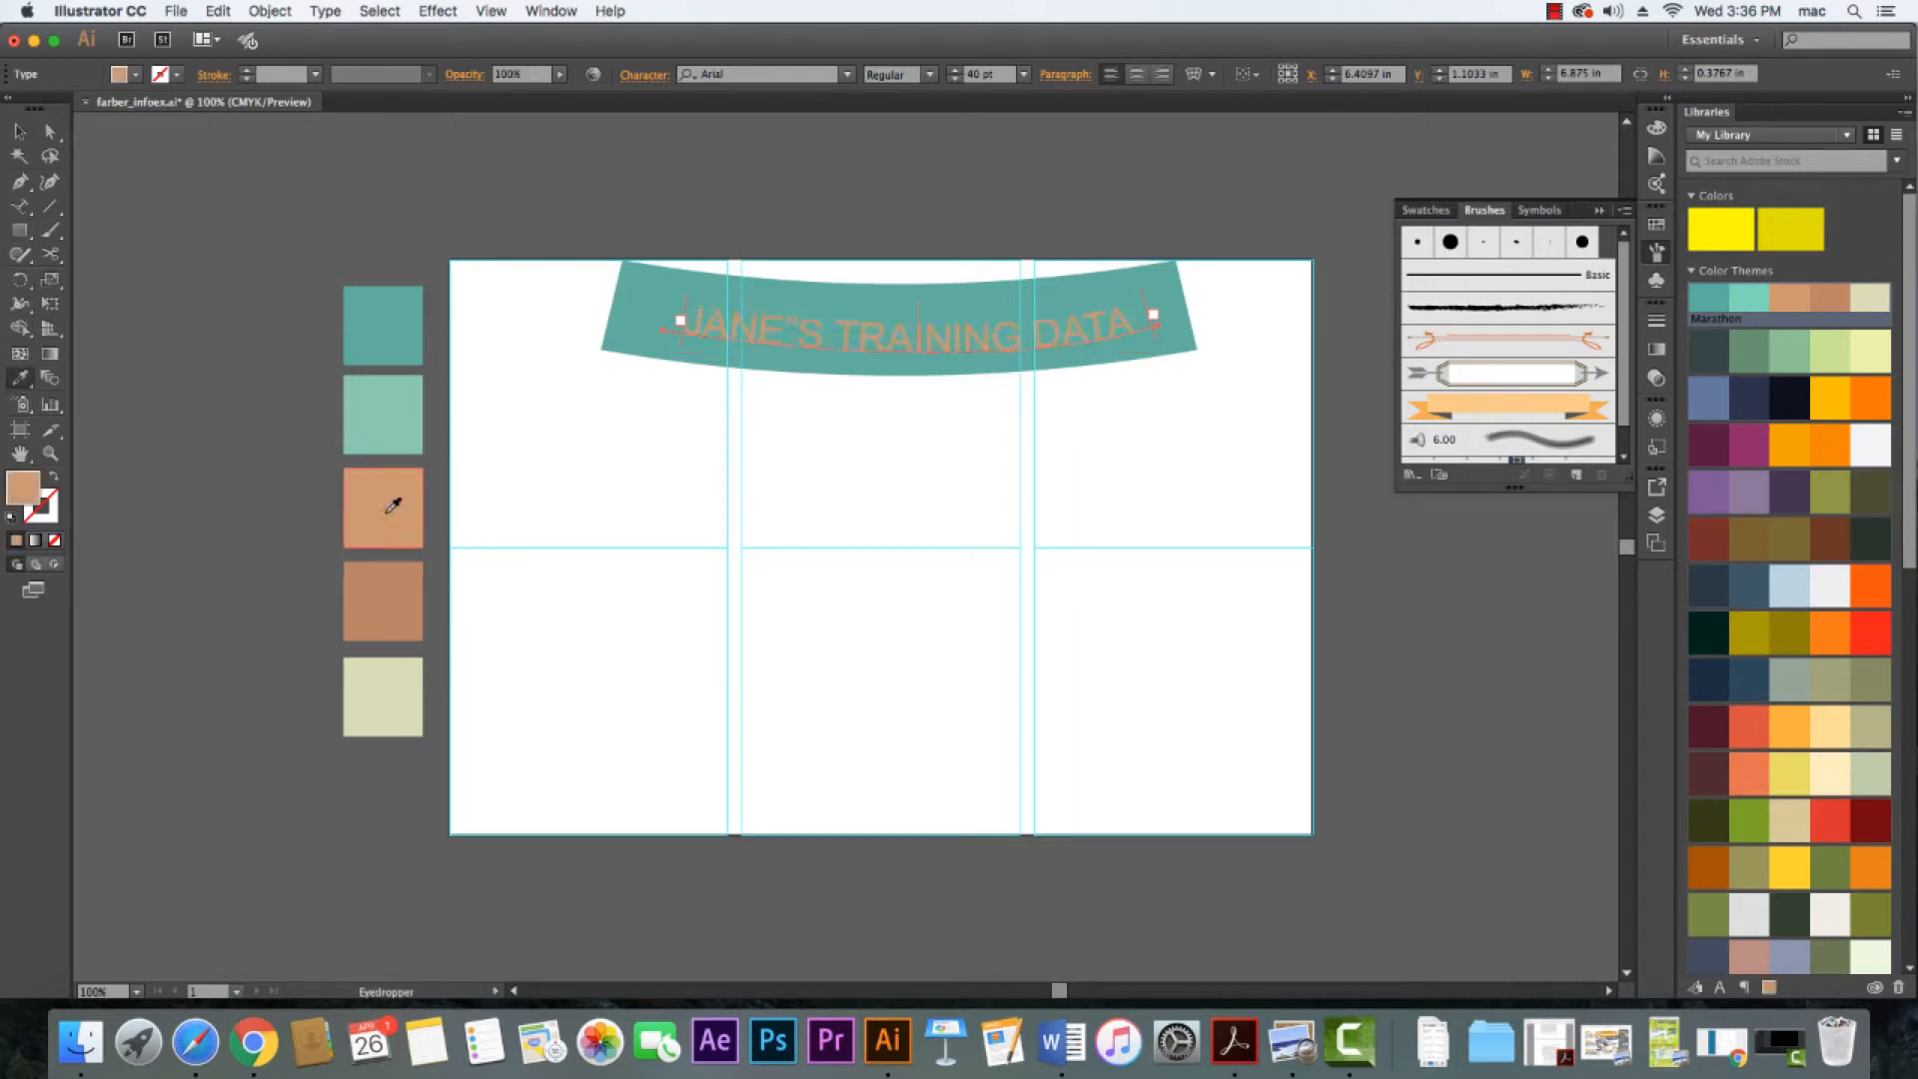
pyautogui.click(392, 707)
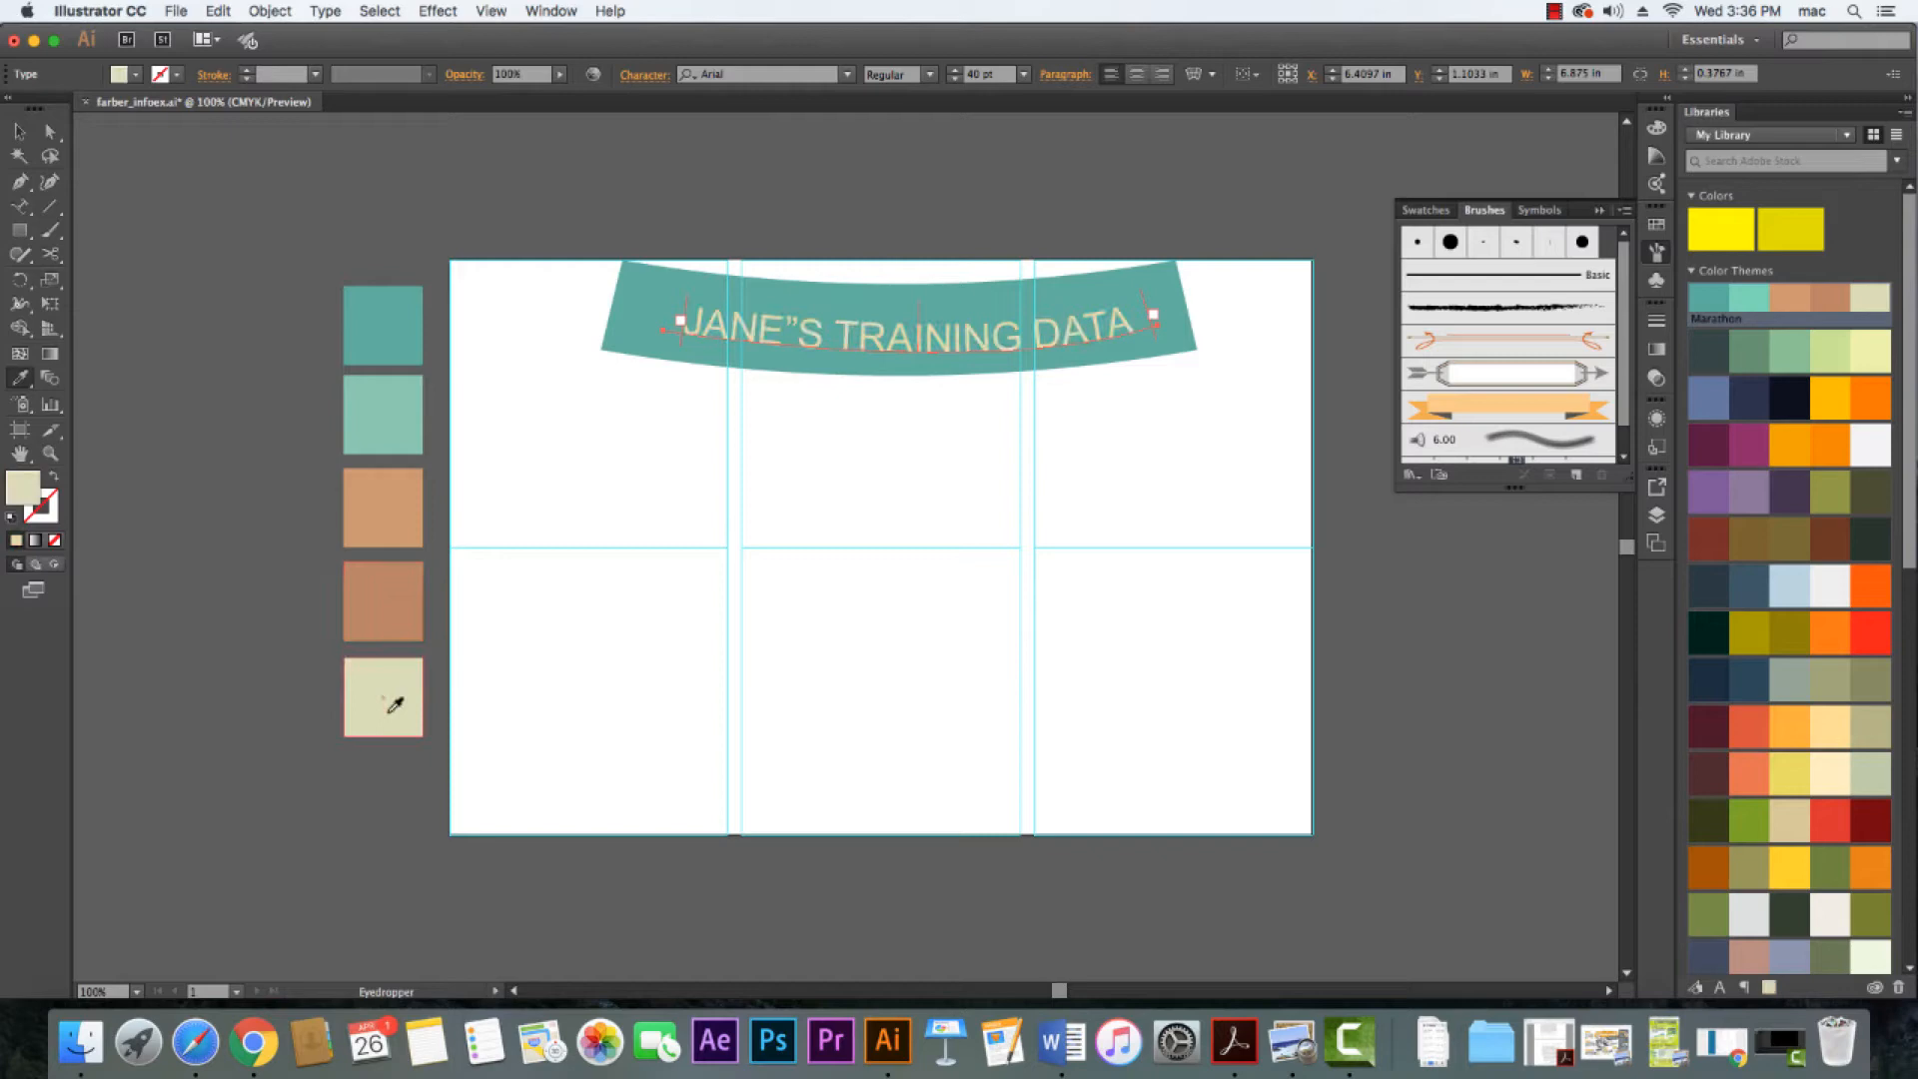
pyautogui.click(394, 592)
pyautogui.click(394, 523)
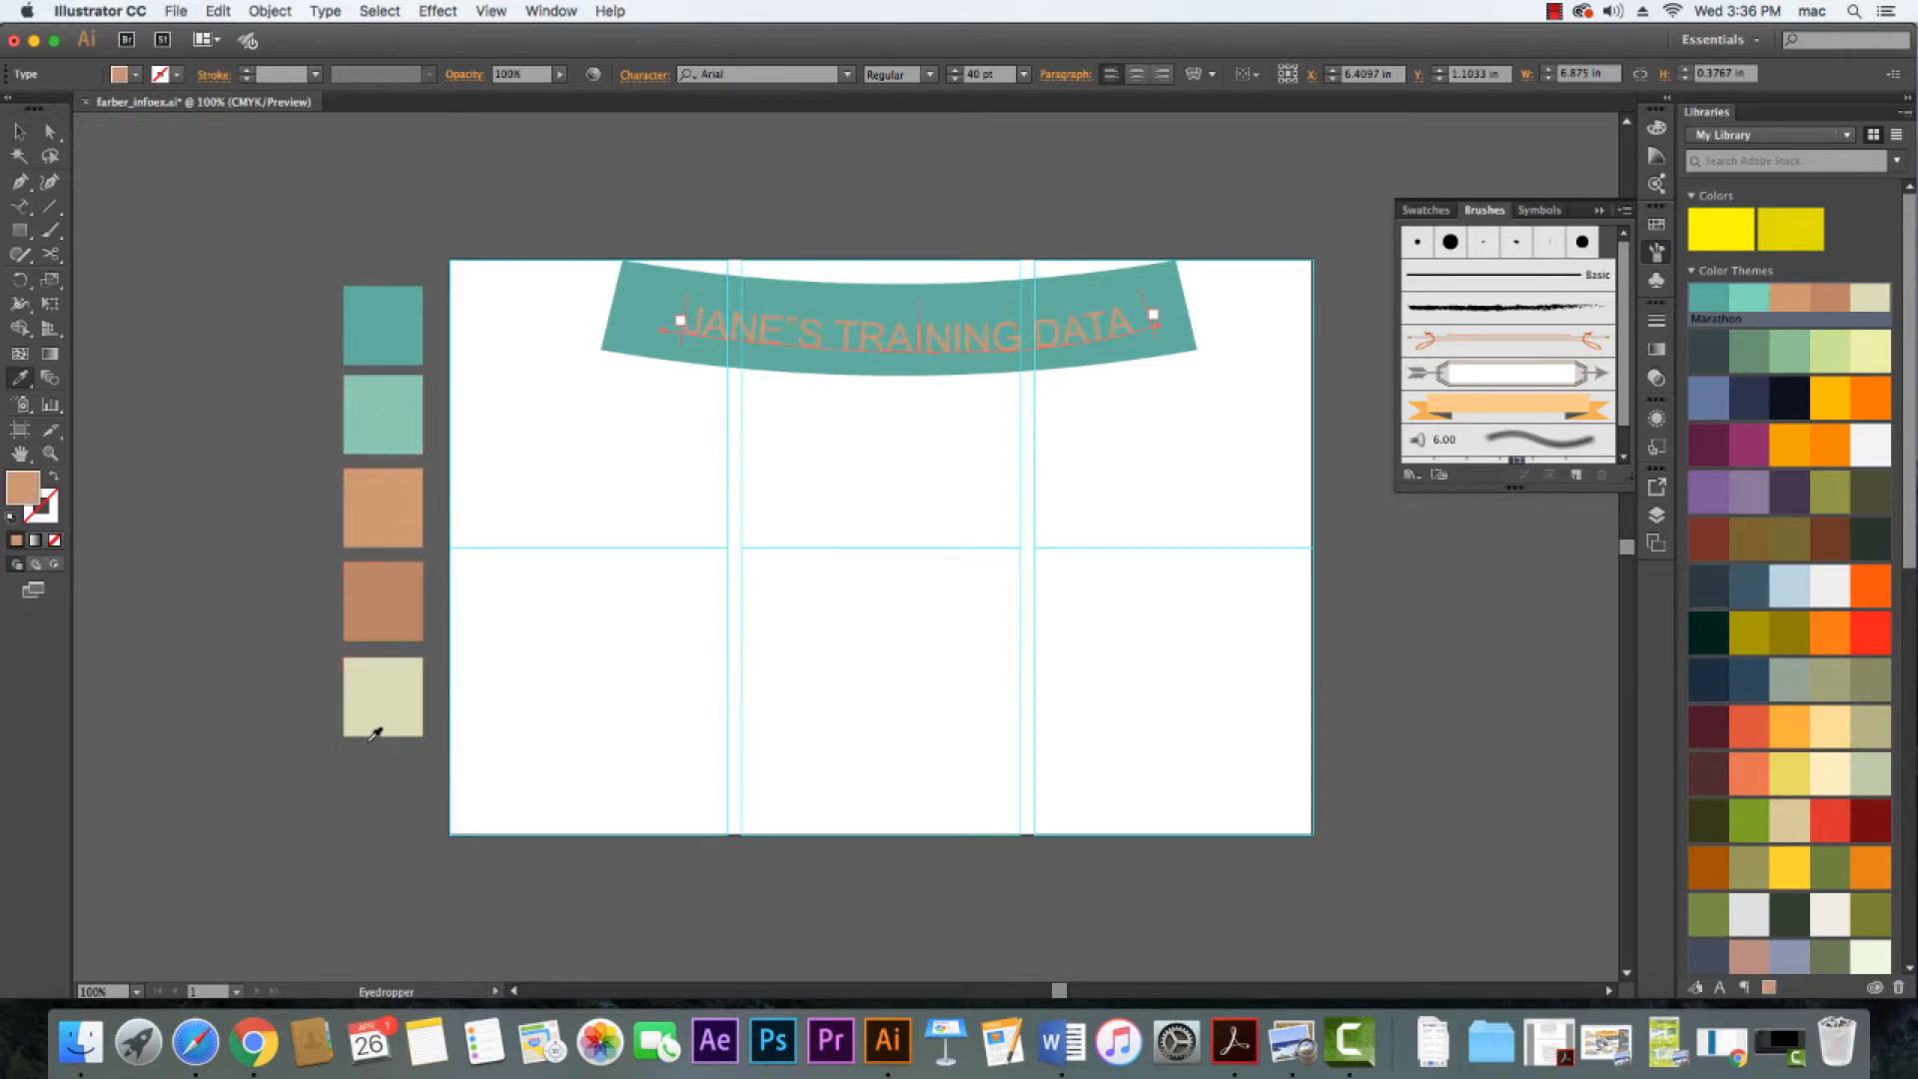
pyautogui.click(380, 689)
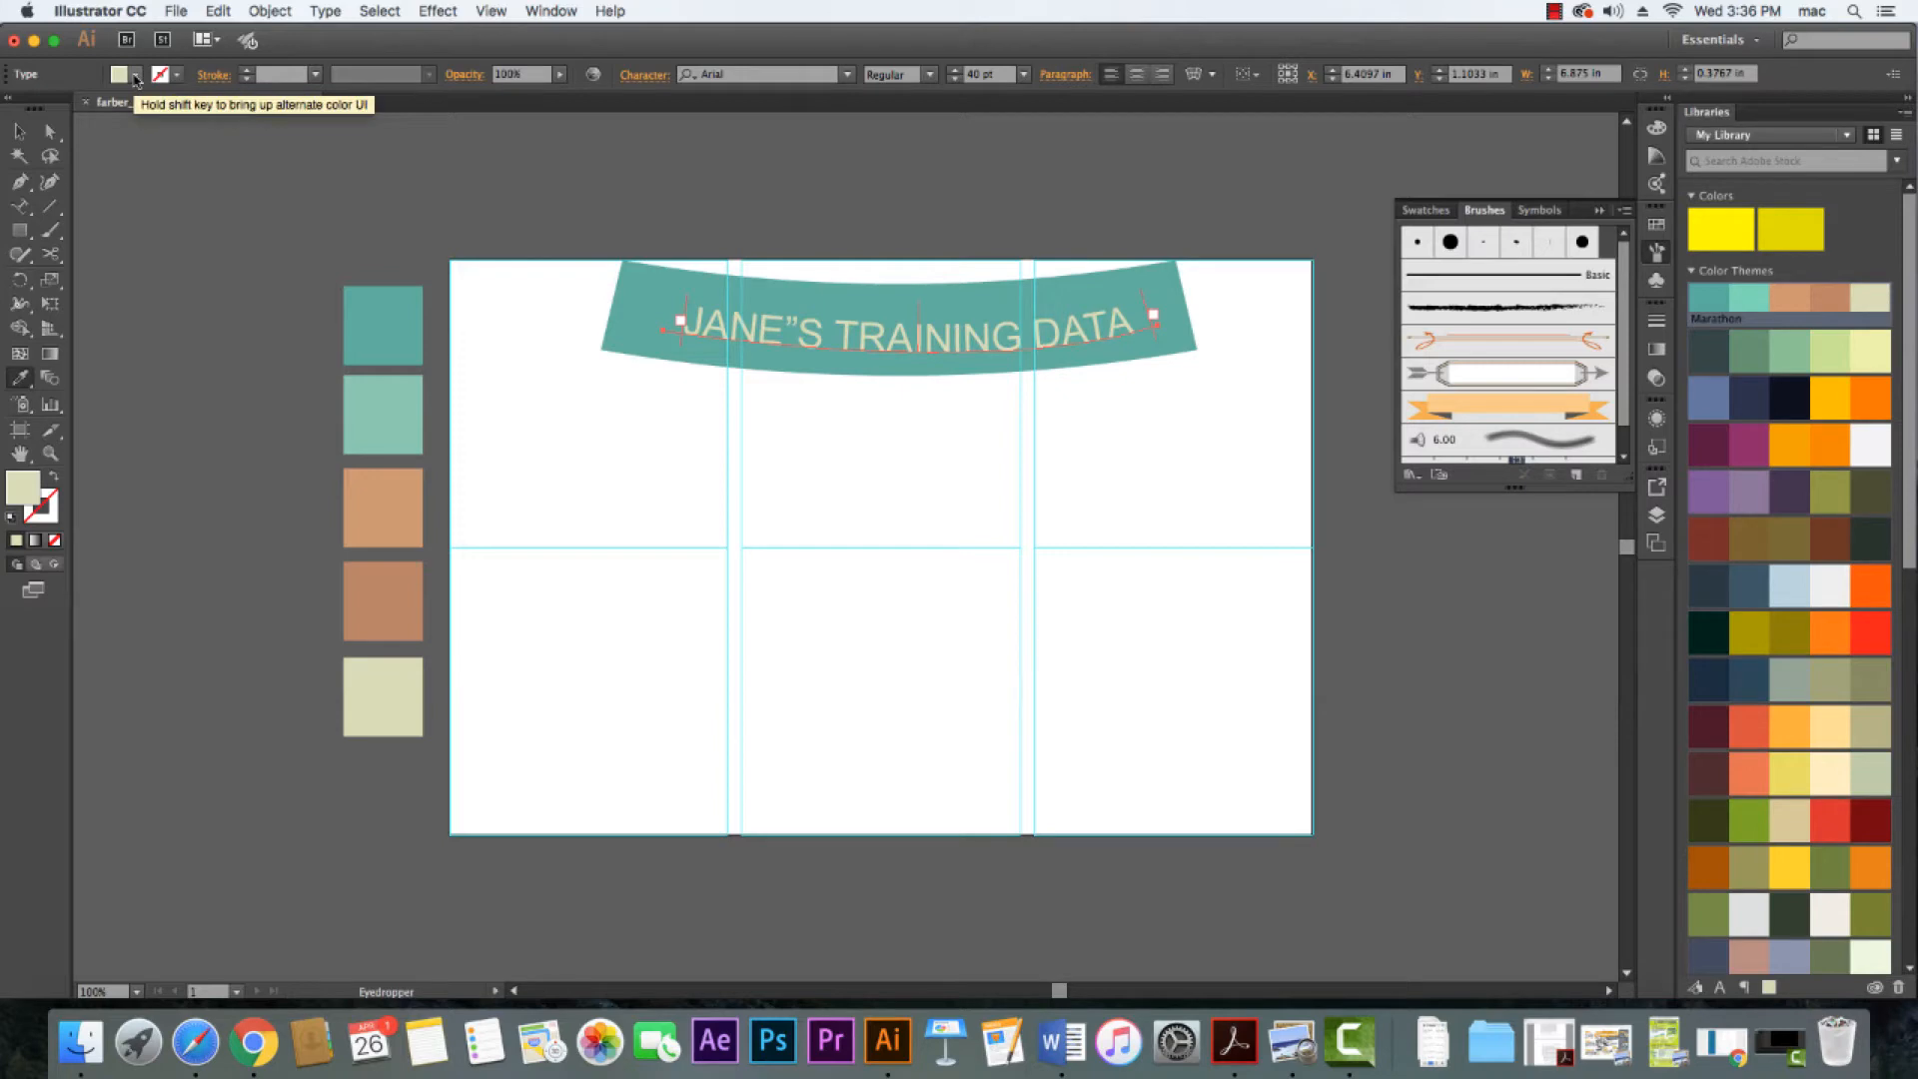
pyautogui.click(19, 131)
pyautogui.click(463, 404)
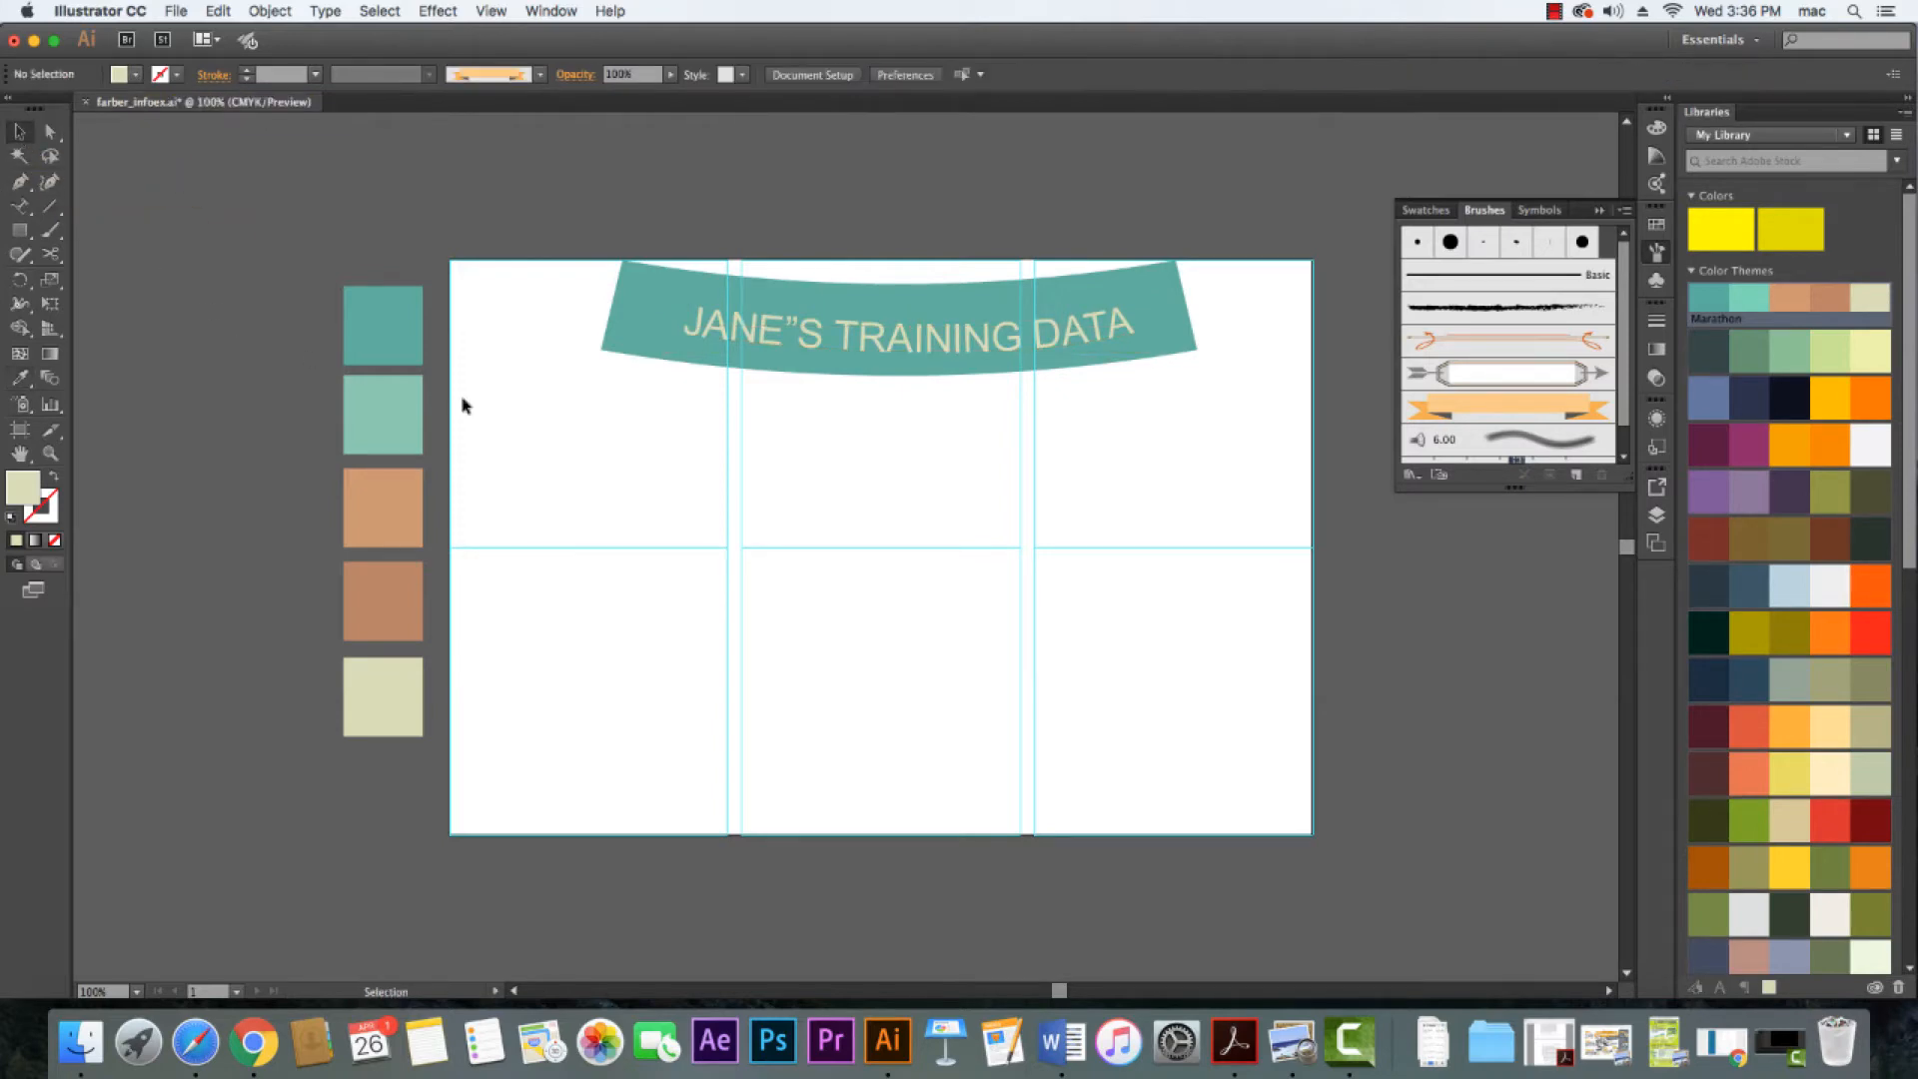
# Nudge the title three increments up and three to the left to centre it on the teal banner
pyautogui.click(1102, 339)
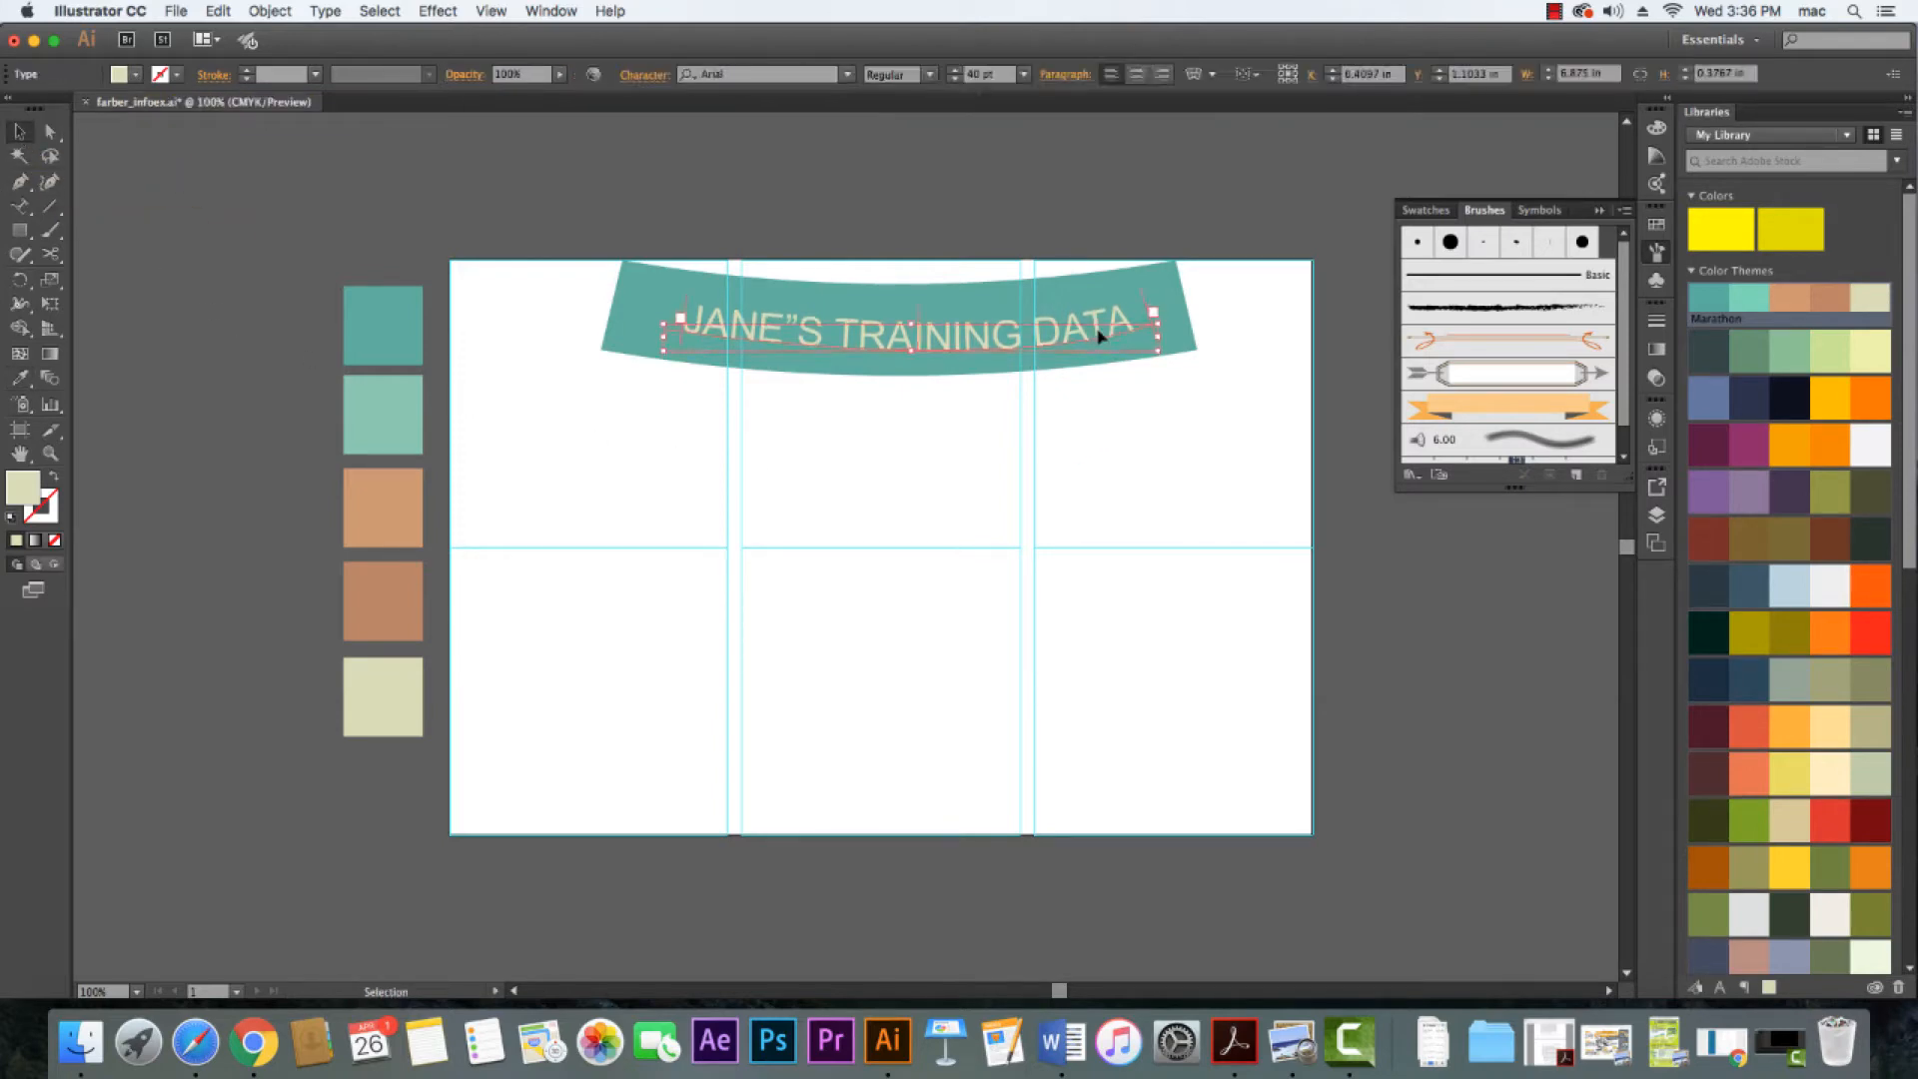
pyautogui.press('Up')
pyautogui.press('Up')
pyautogui.press('Up')
pyautogui.press('Left')
pyautogui.press('Left')
pyautogui.press('Left')
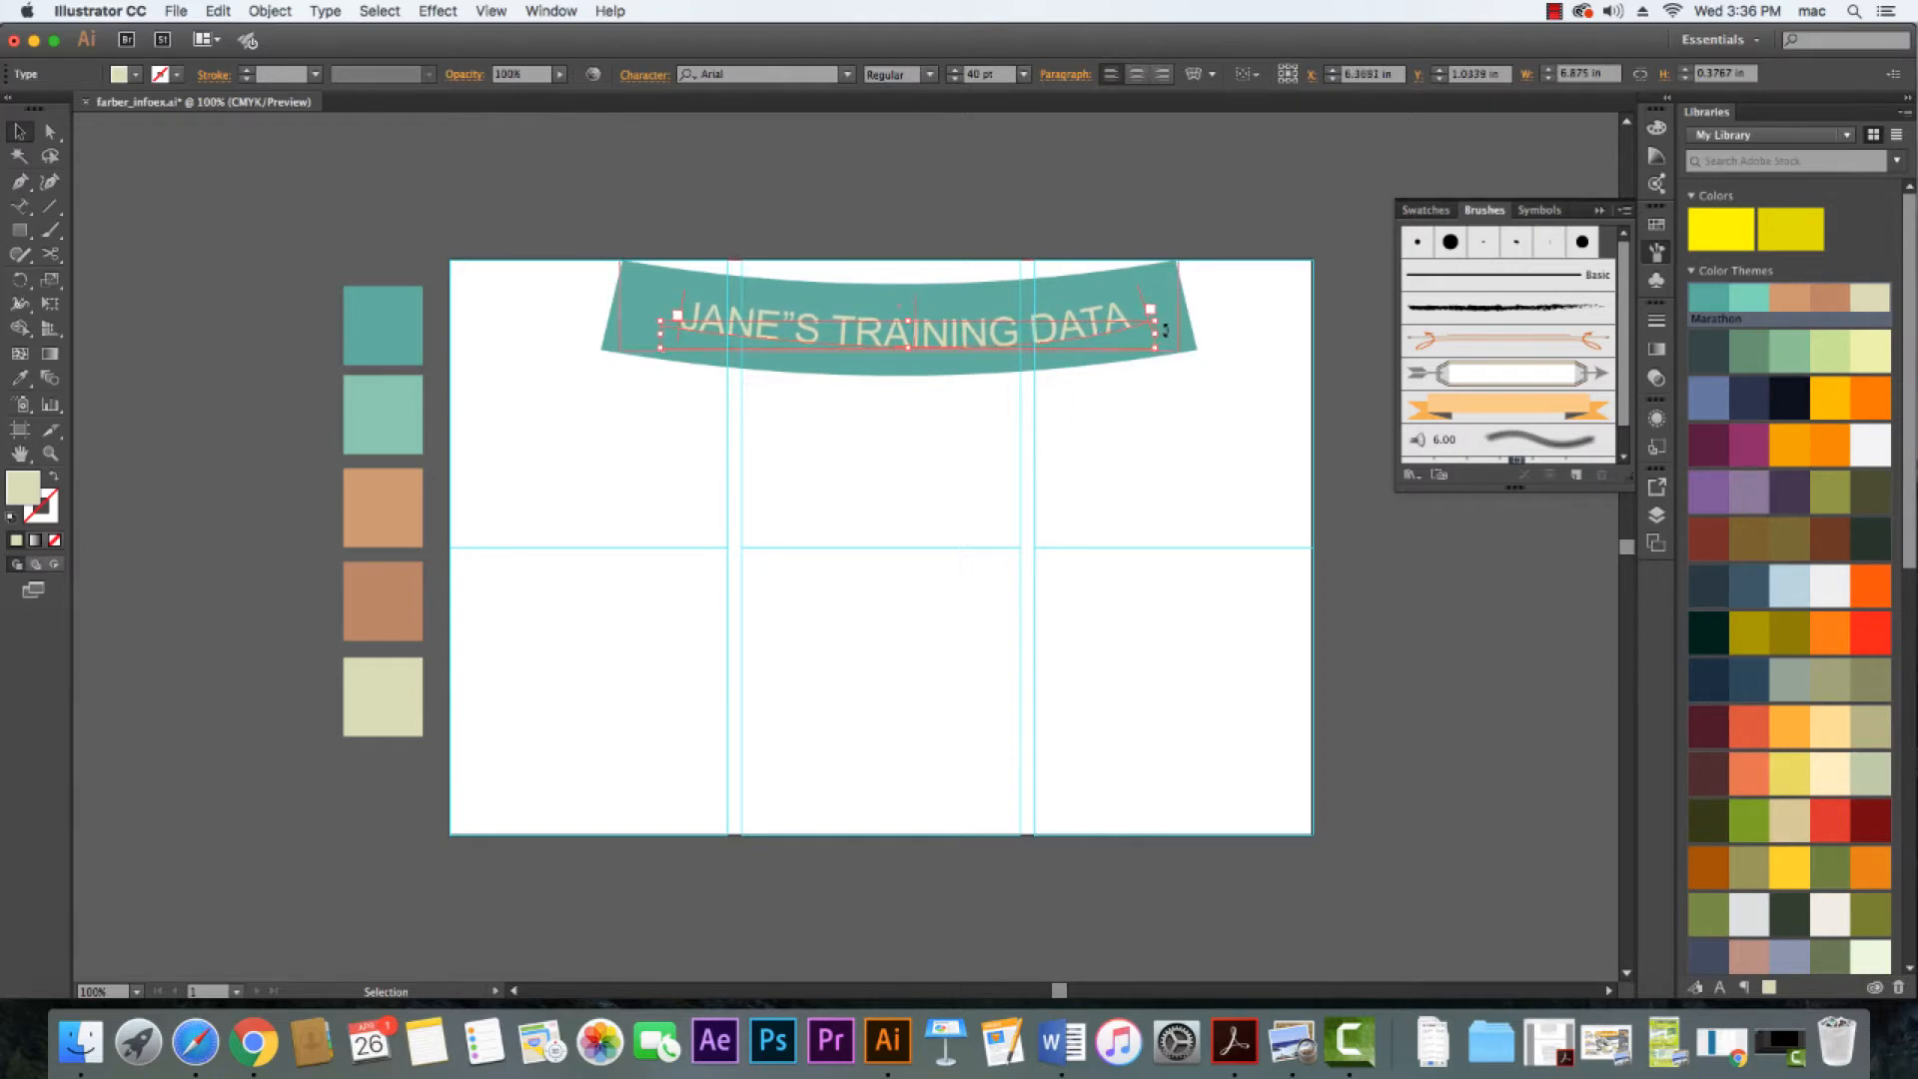
pyautogui.click(1215, 218)
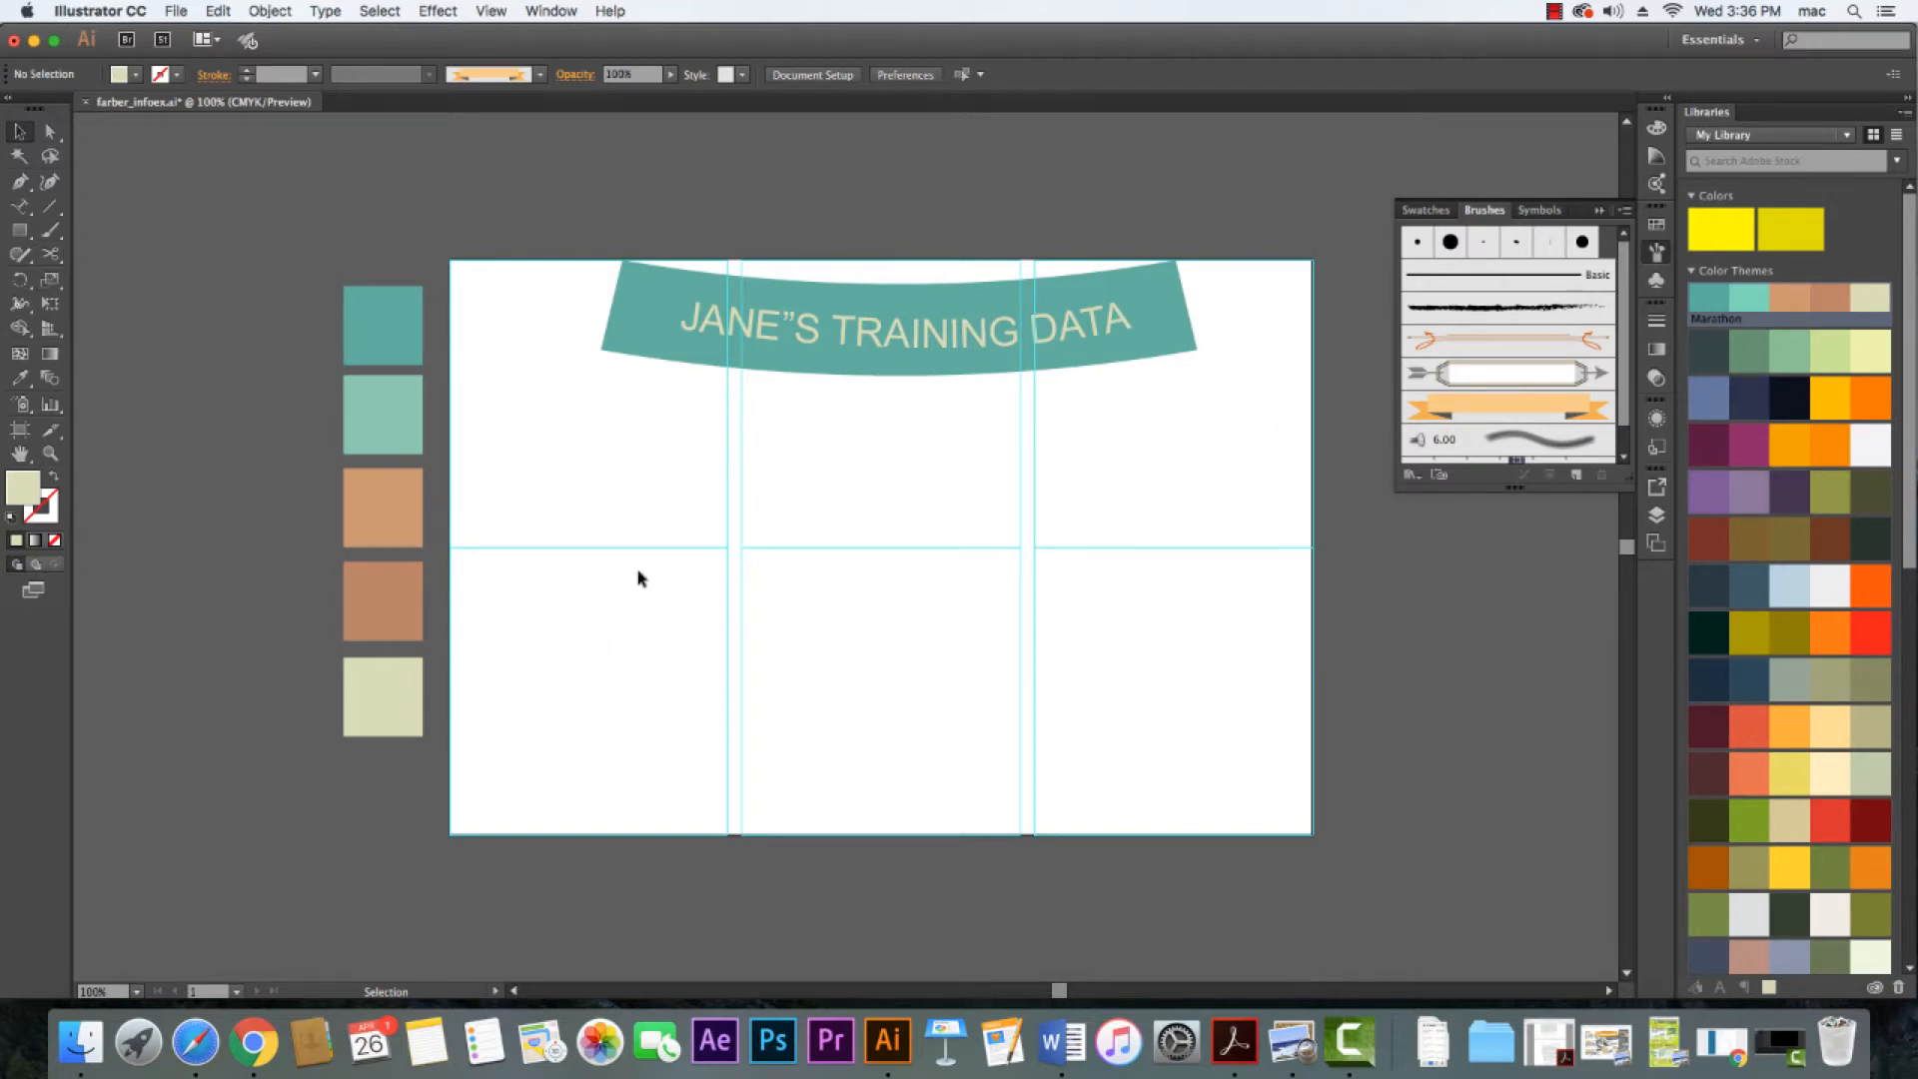
# Place Blank_California_Map.svg on the artboard below the left end of the banner
pyautogui.click(176, 10)
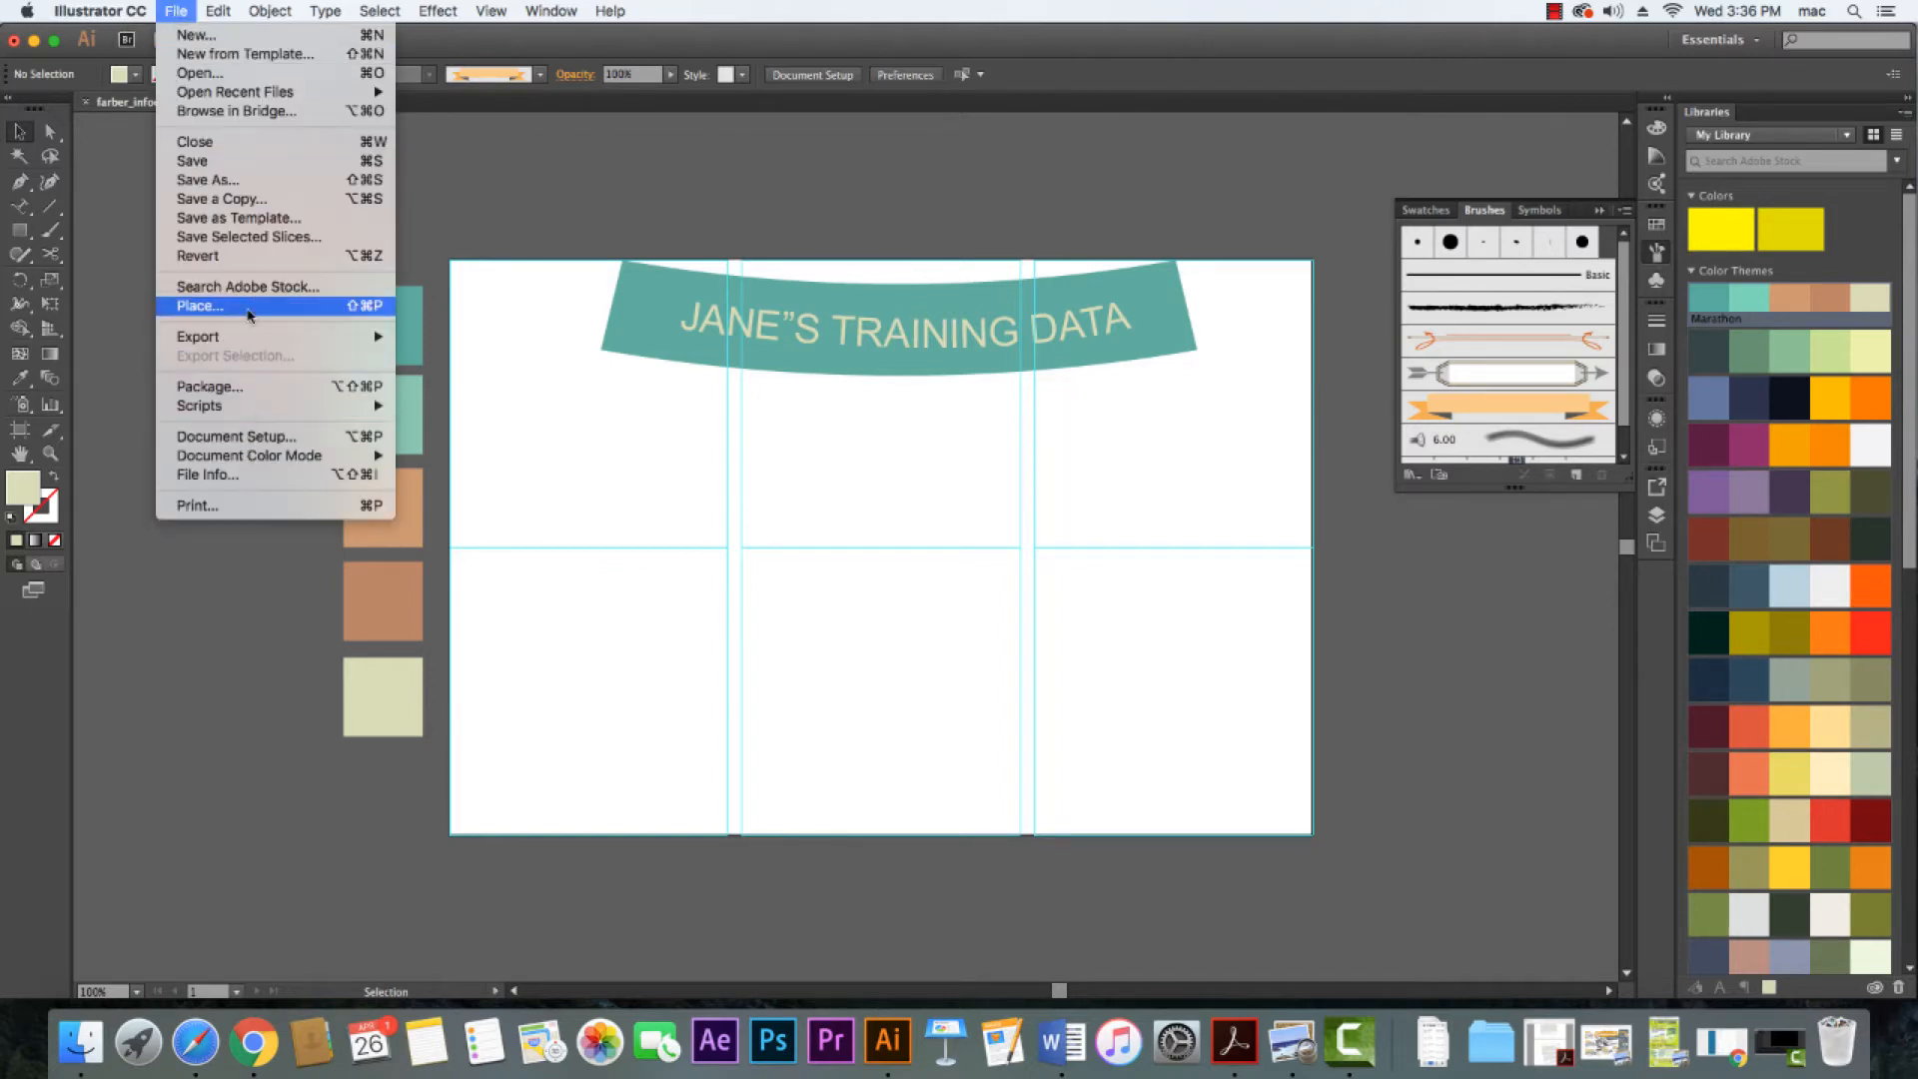
pyautogui.click(239, 306)
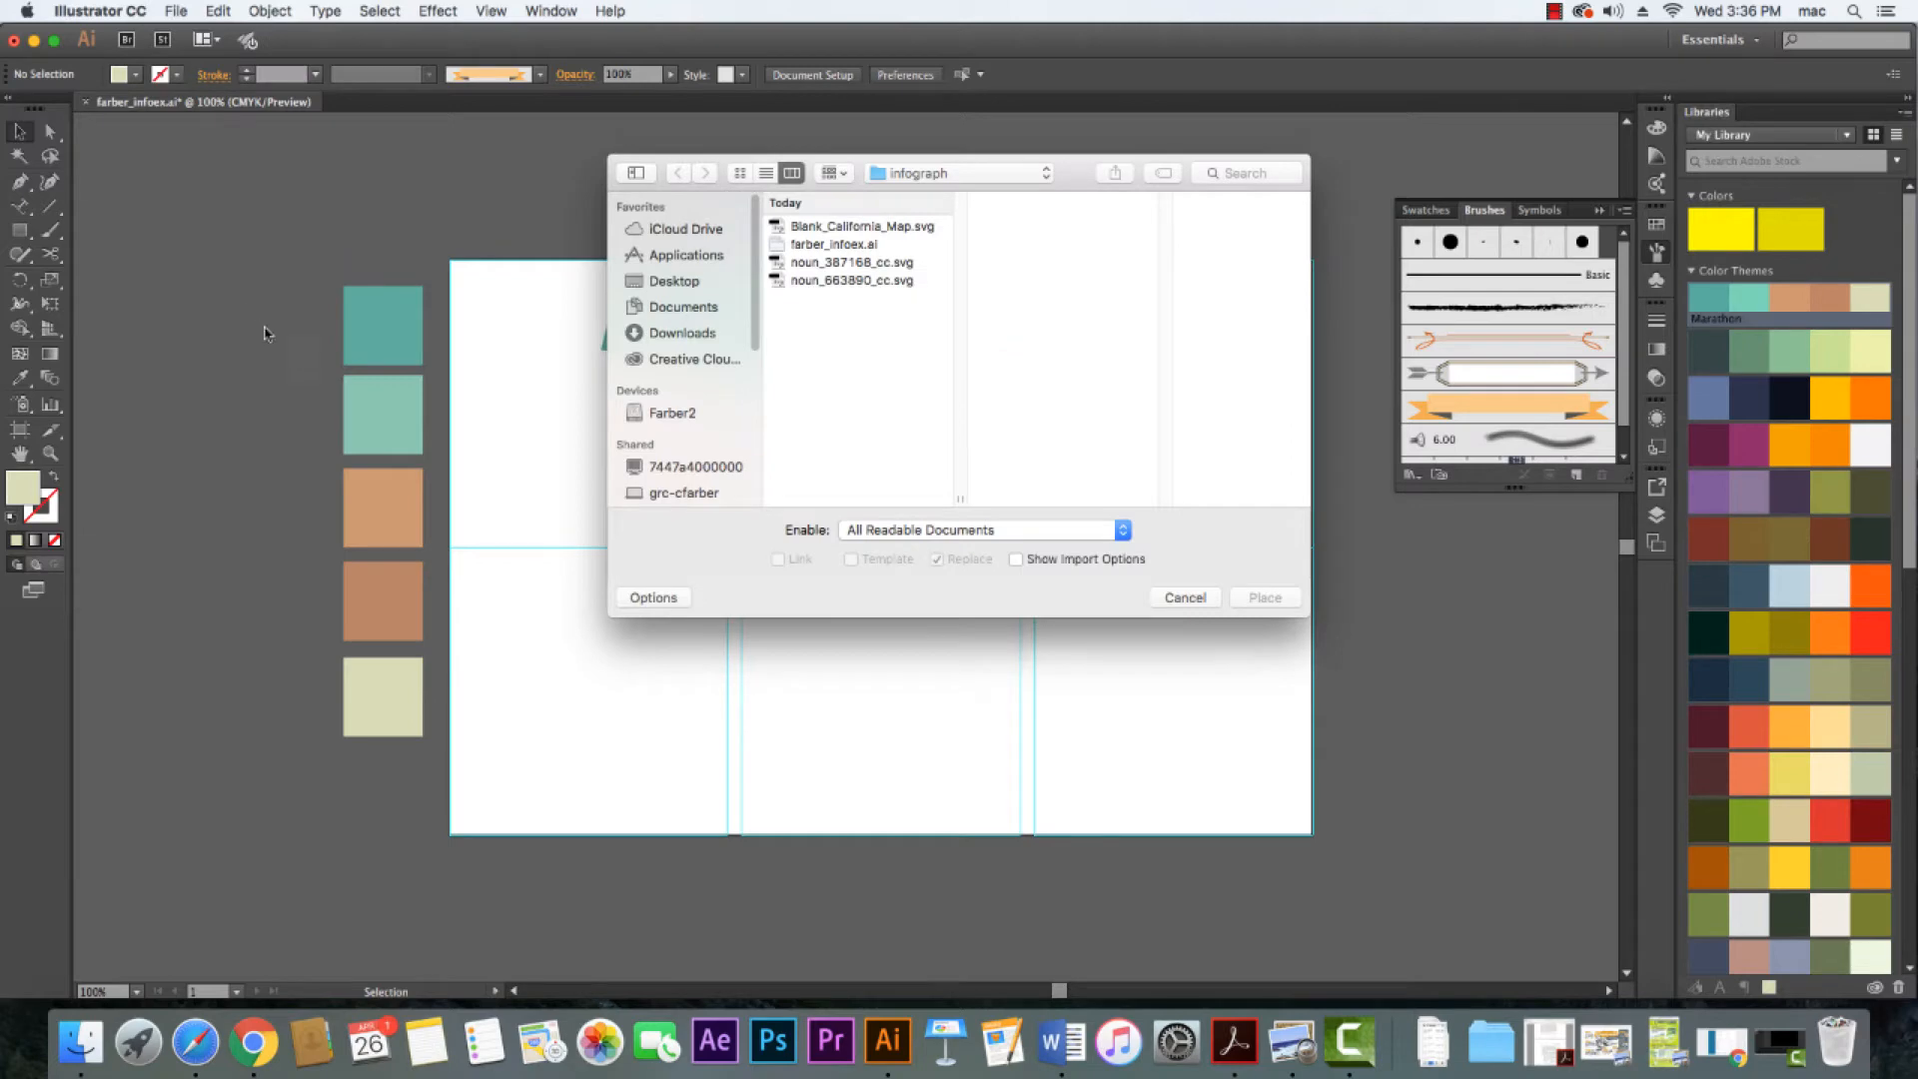
pyautogui.click(897, 231)
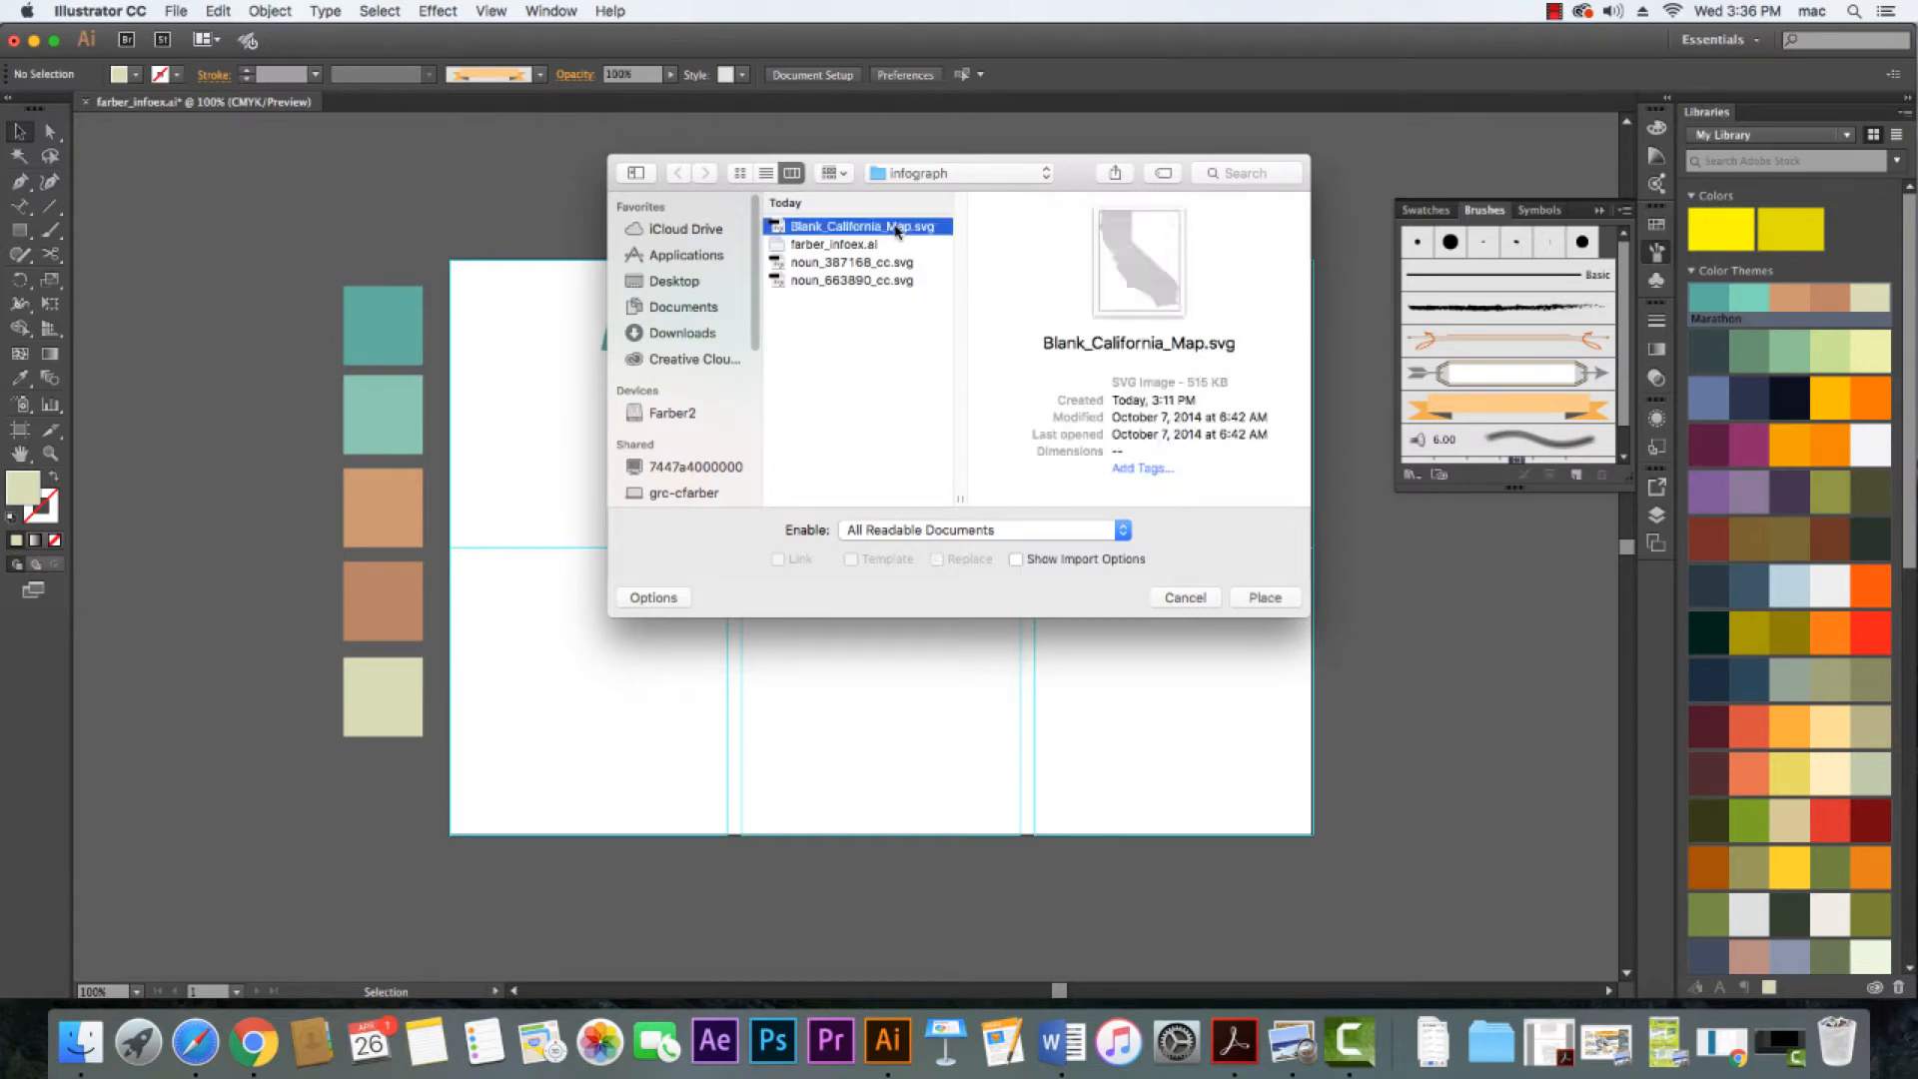
pyautogui.click(1265, 597)
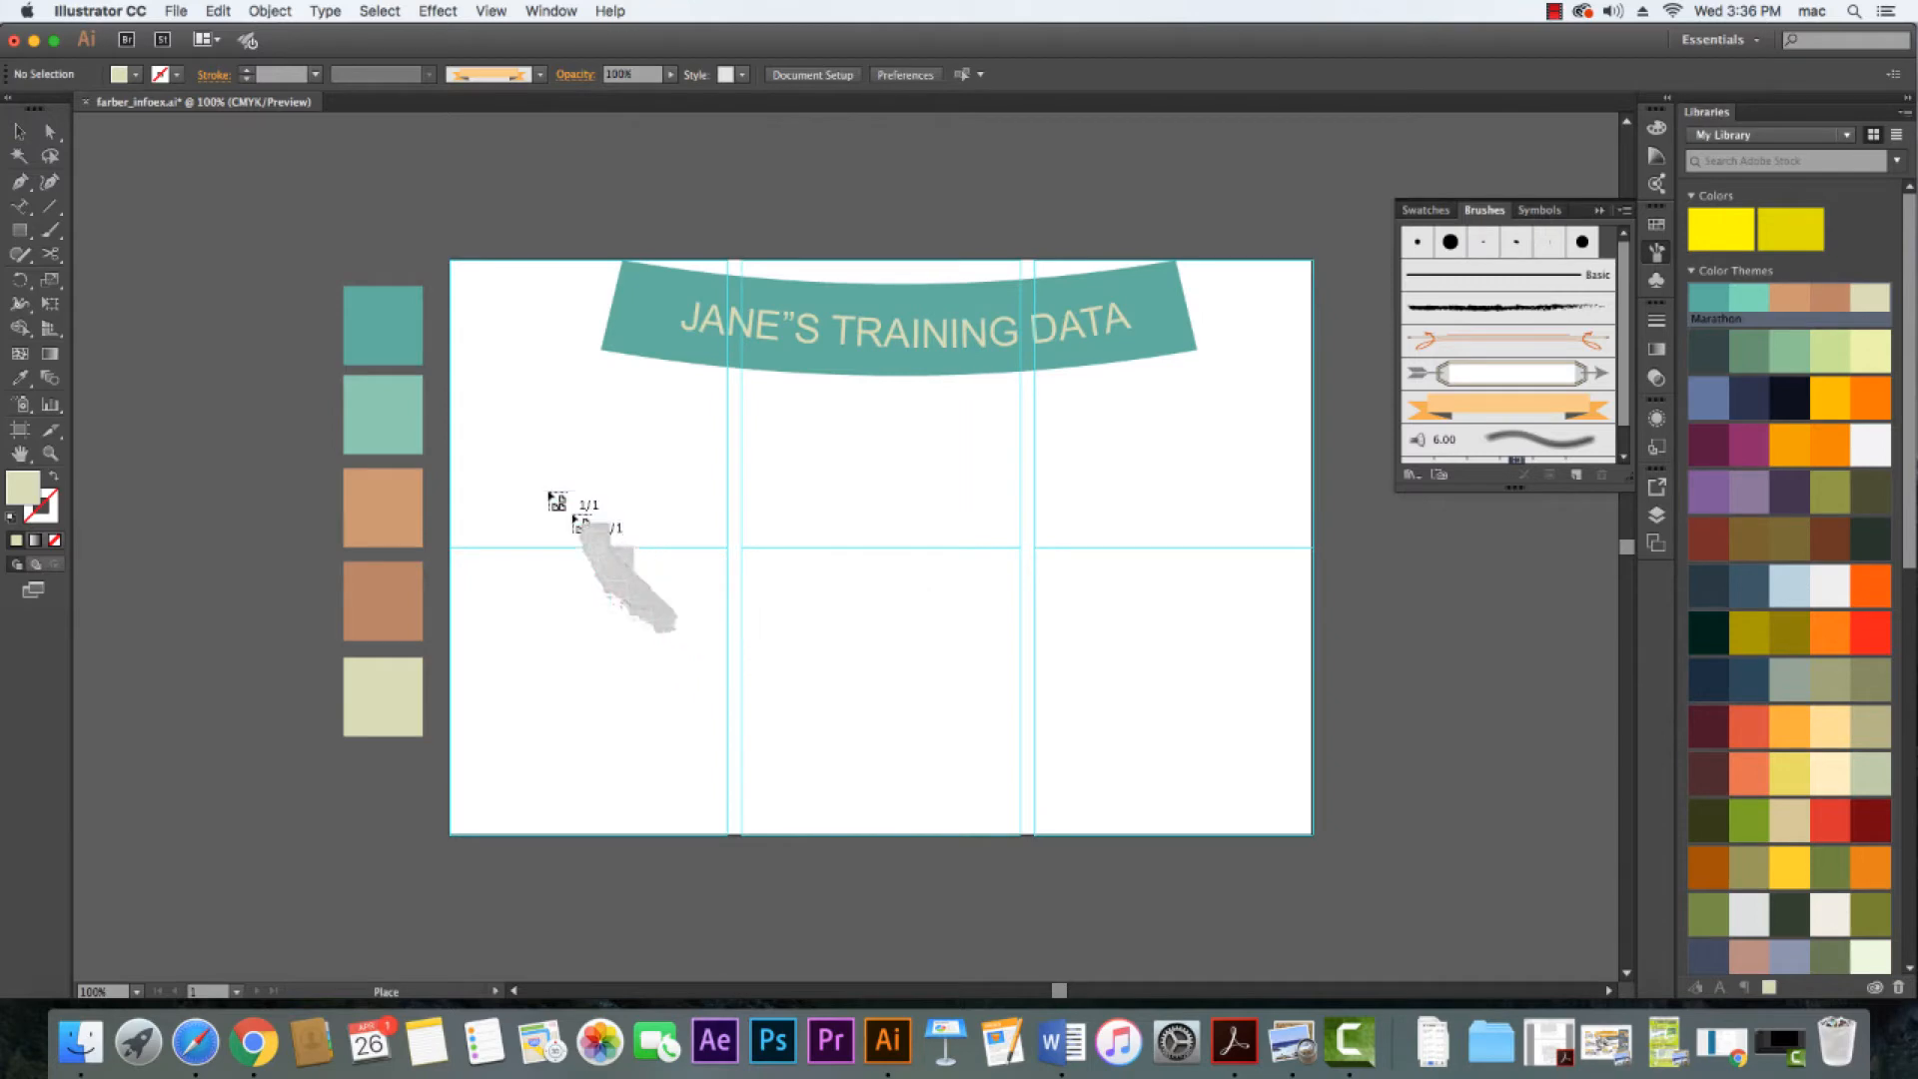
pyautogui.click(487, 381)
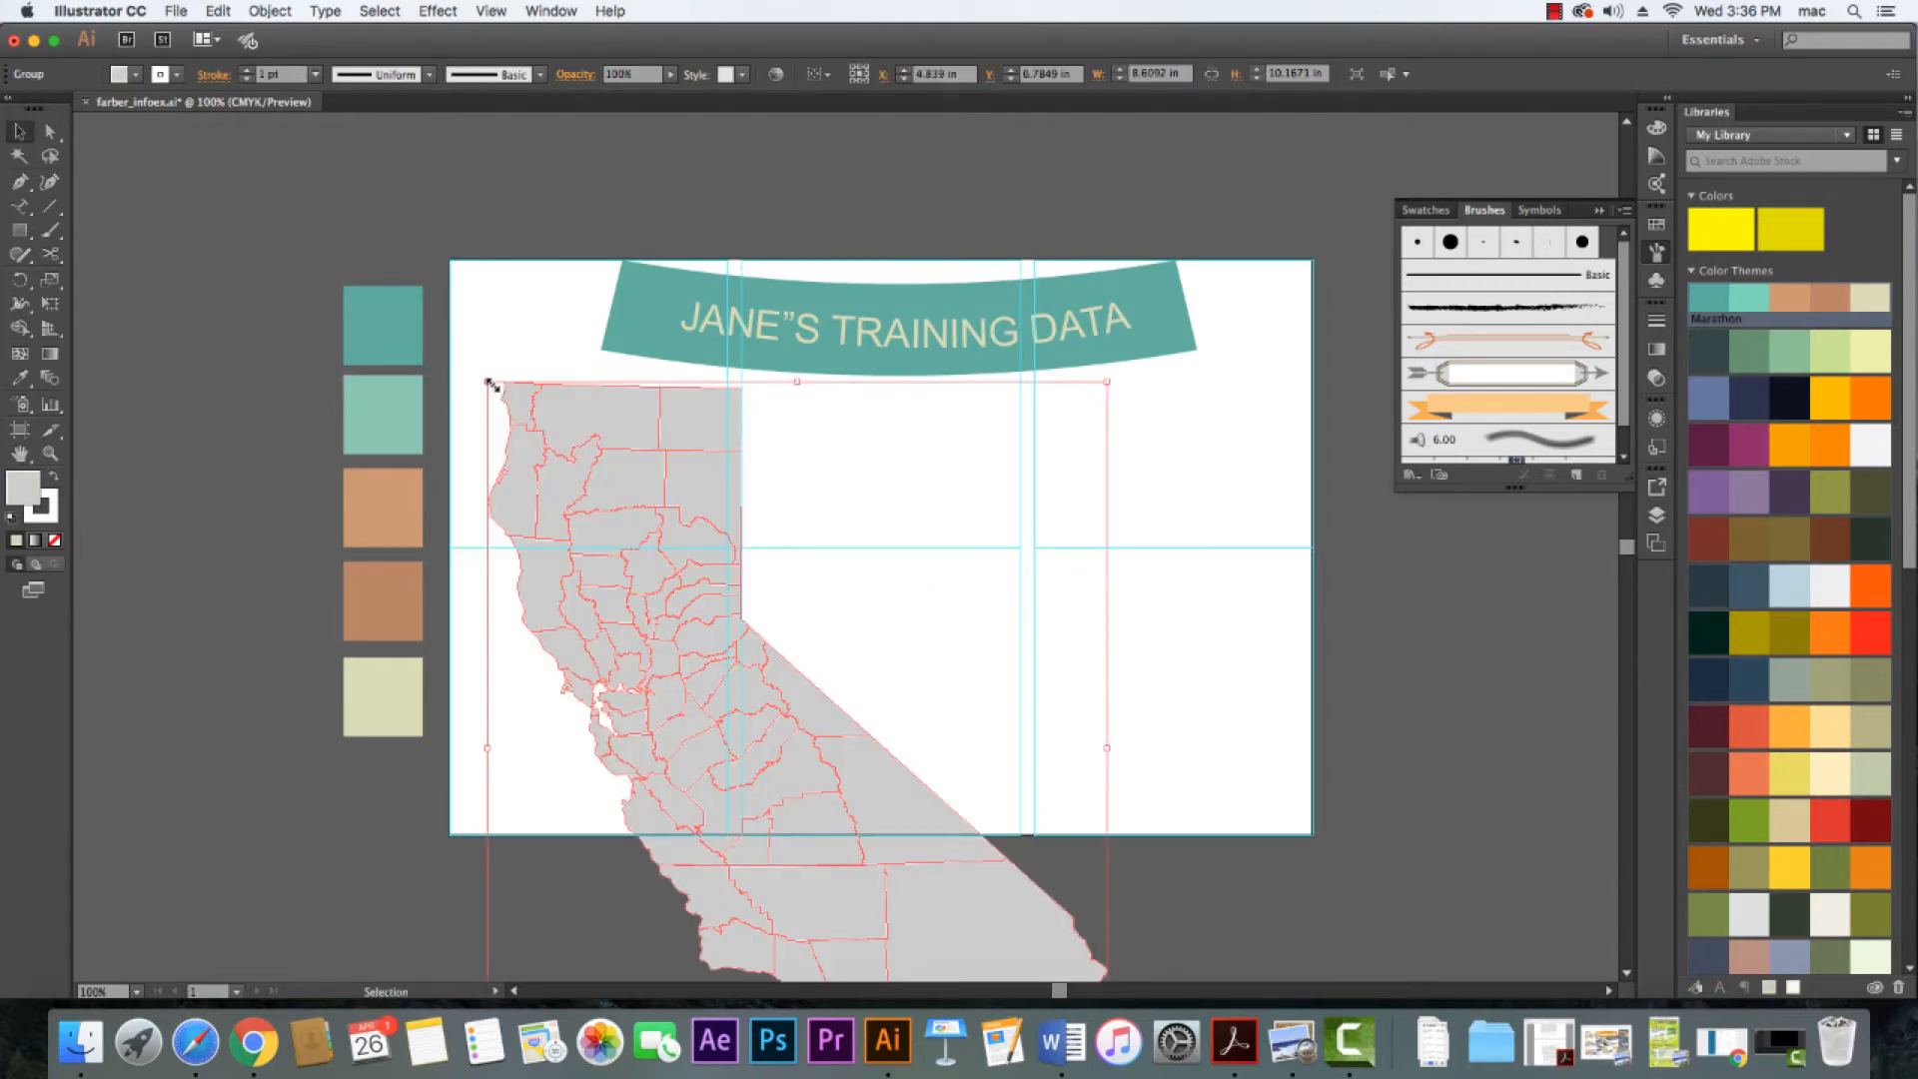
# Scale the California map proportionally to about 4.37 by 5.16 in and position it on the artboard's left side beneath the banner
pyautogui.press('shift')
pyautogui.moveTo(488, 382); pyautogui.dragTo(807, 760)
pyautogui.moveTo(888, 884); pyautogui.dragTo(602, 537)
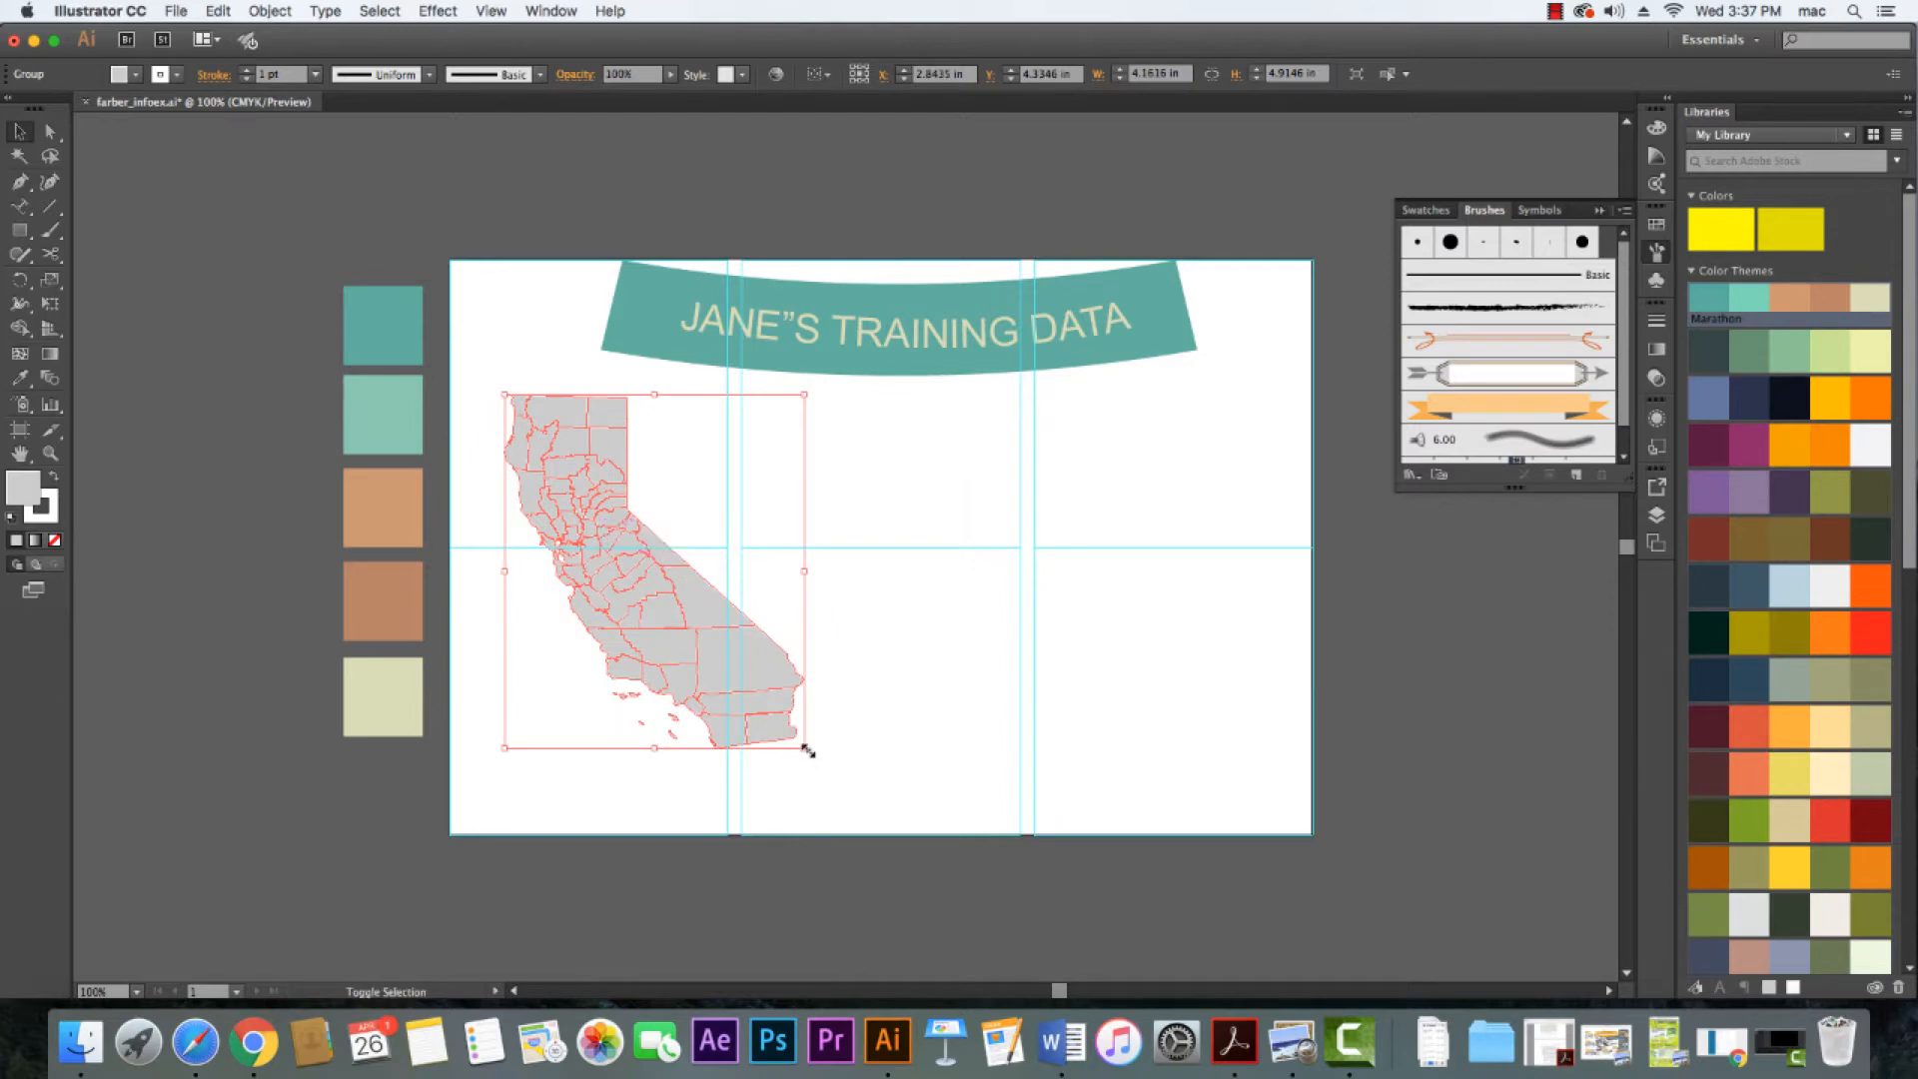
pyautogui.moveTo(804, 747); pyautogui.dragTo(821, 765)
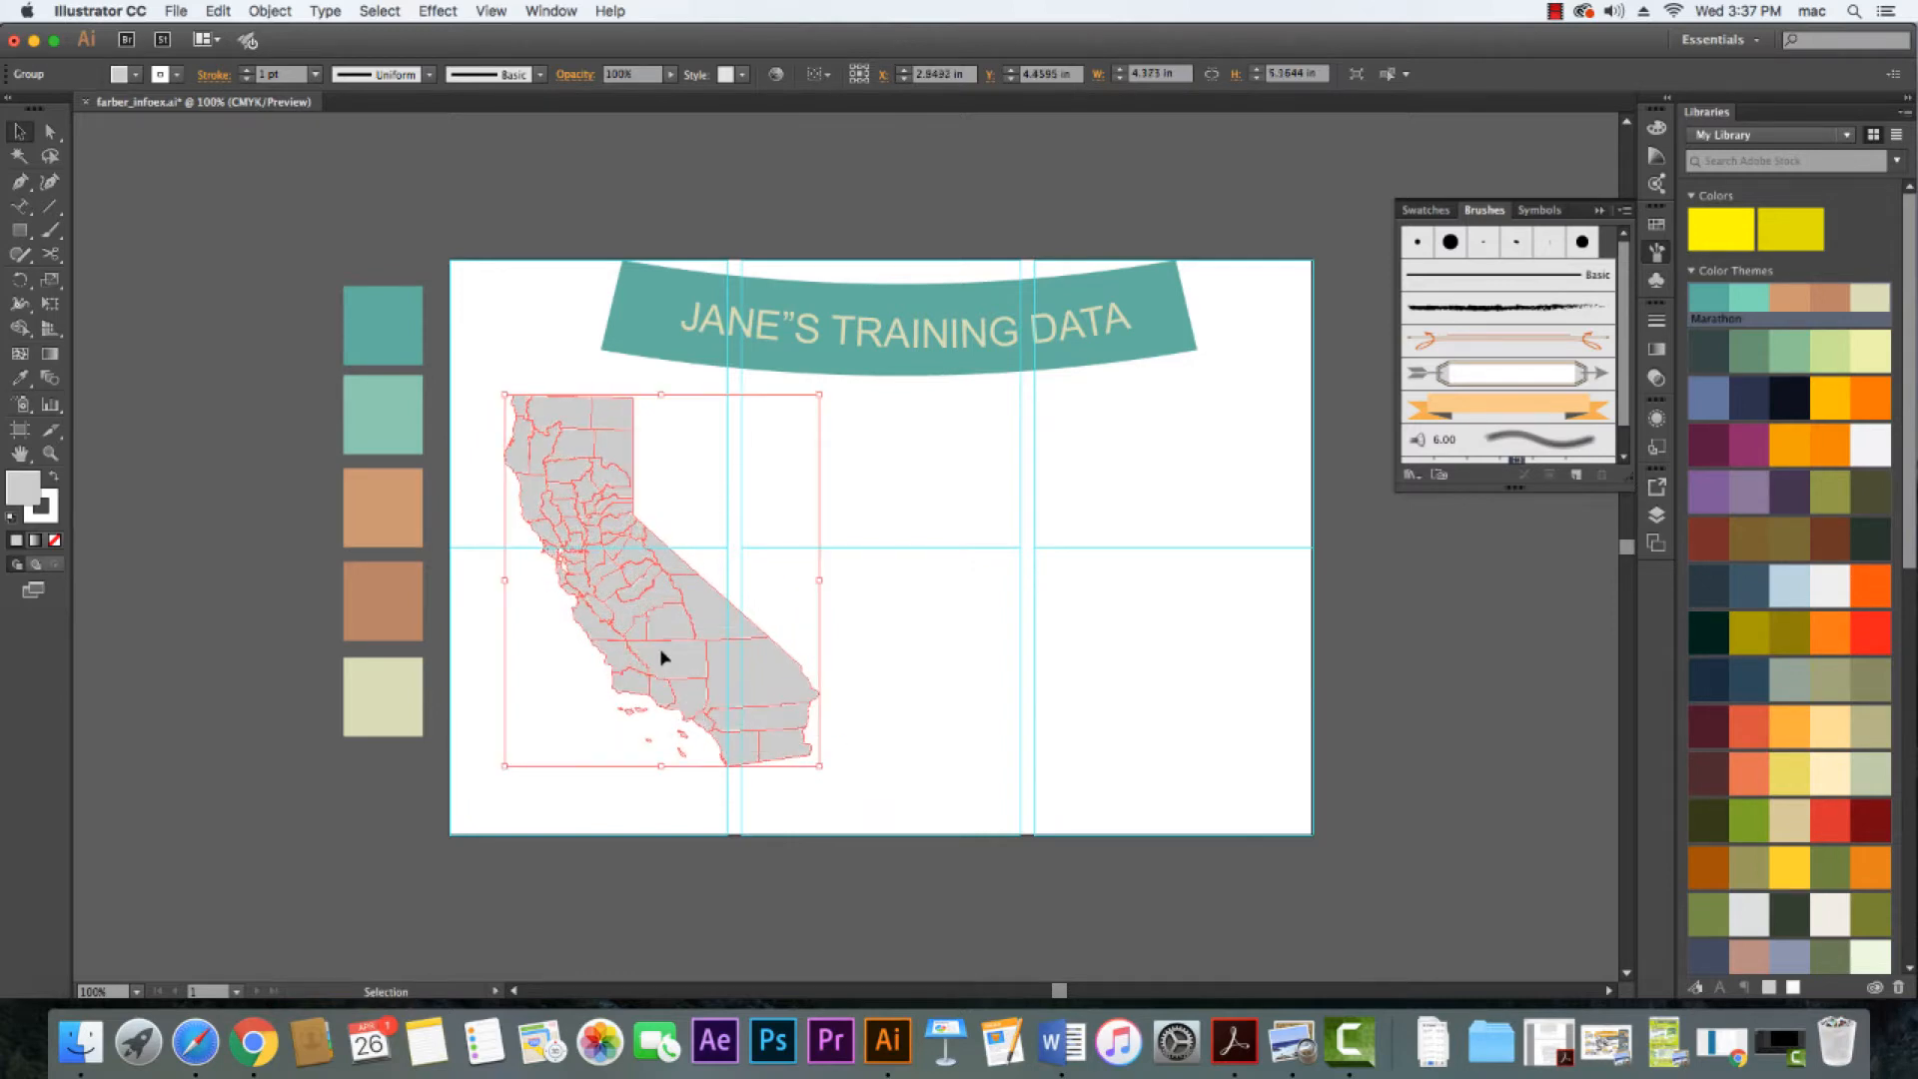
# Shift the California map slightly right and down beneath the title banner, then deselect it
pyautogui.moveTo(664, 656); pyautogui.dragTo(677, 665)
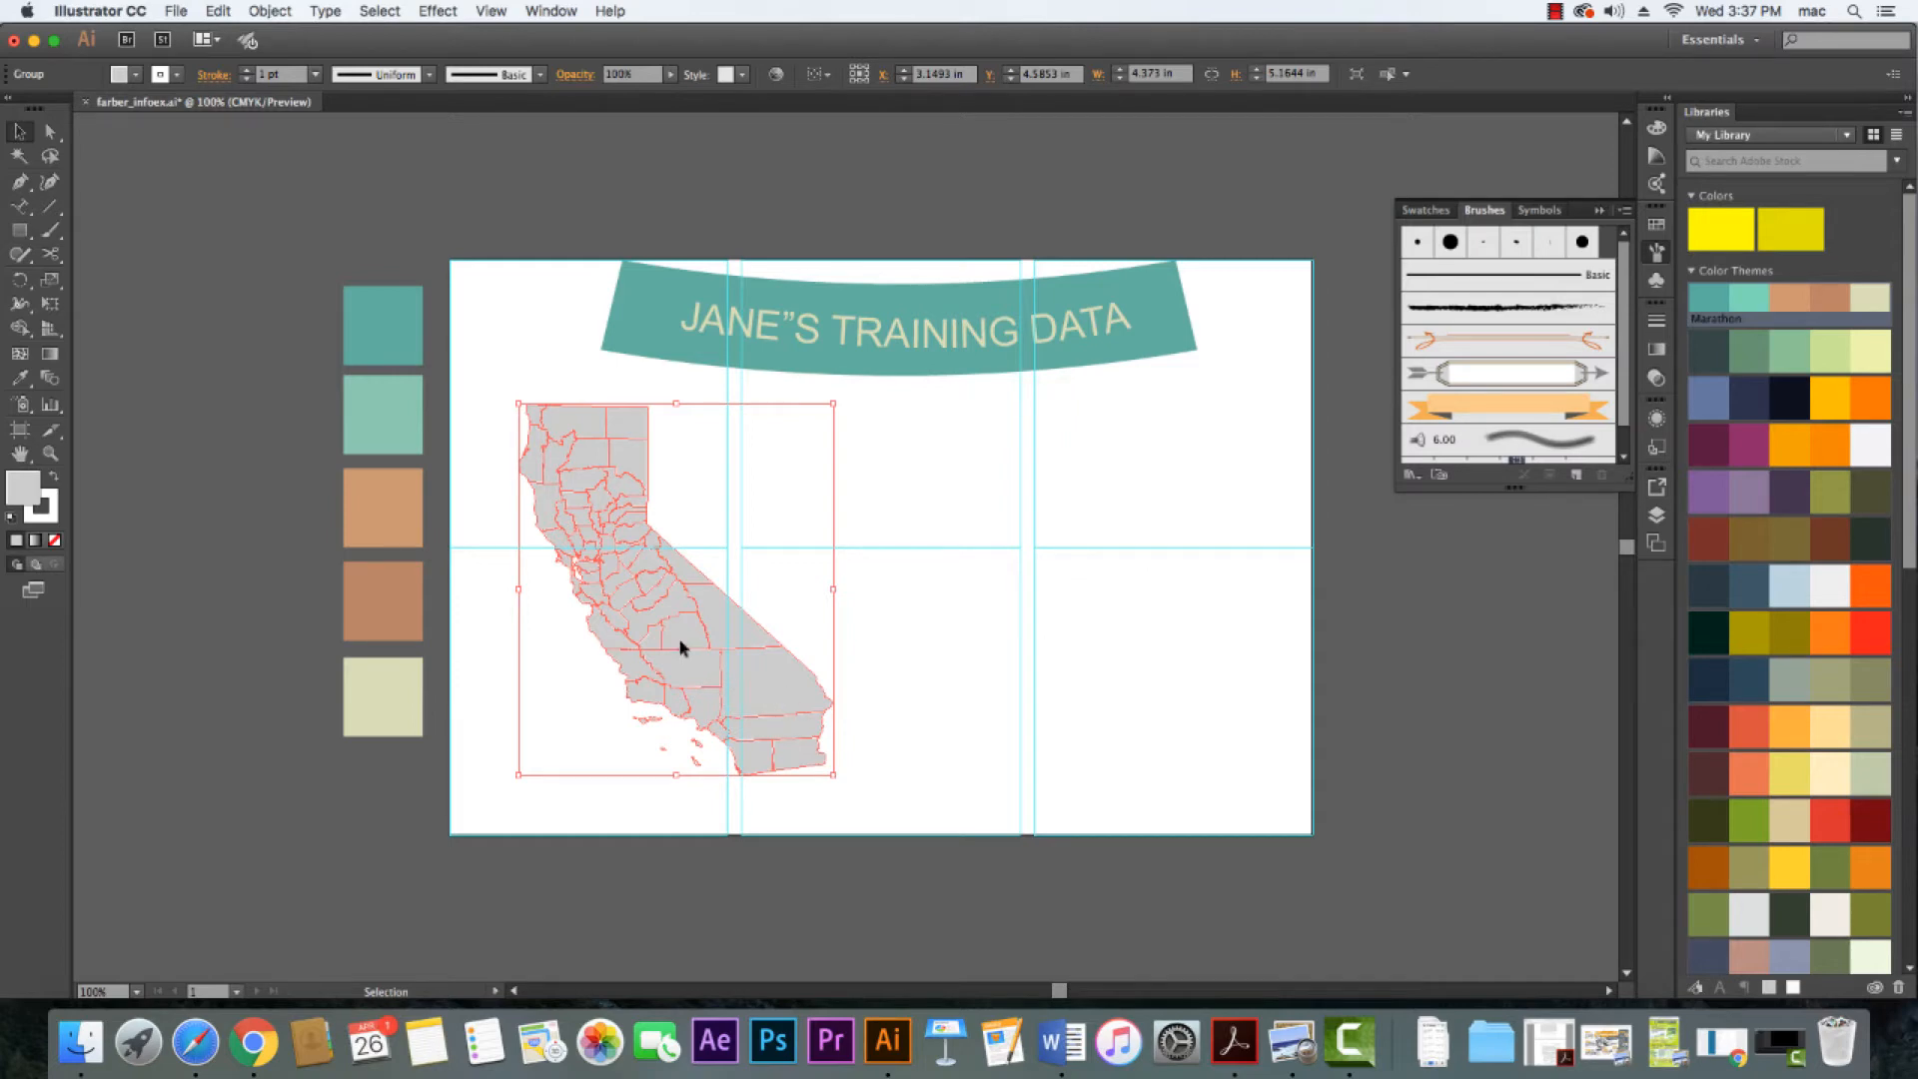
pyautogui.moveTo(678, 647); pyautogui.dragTo(672, 647)
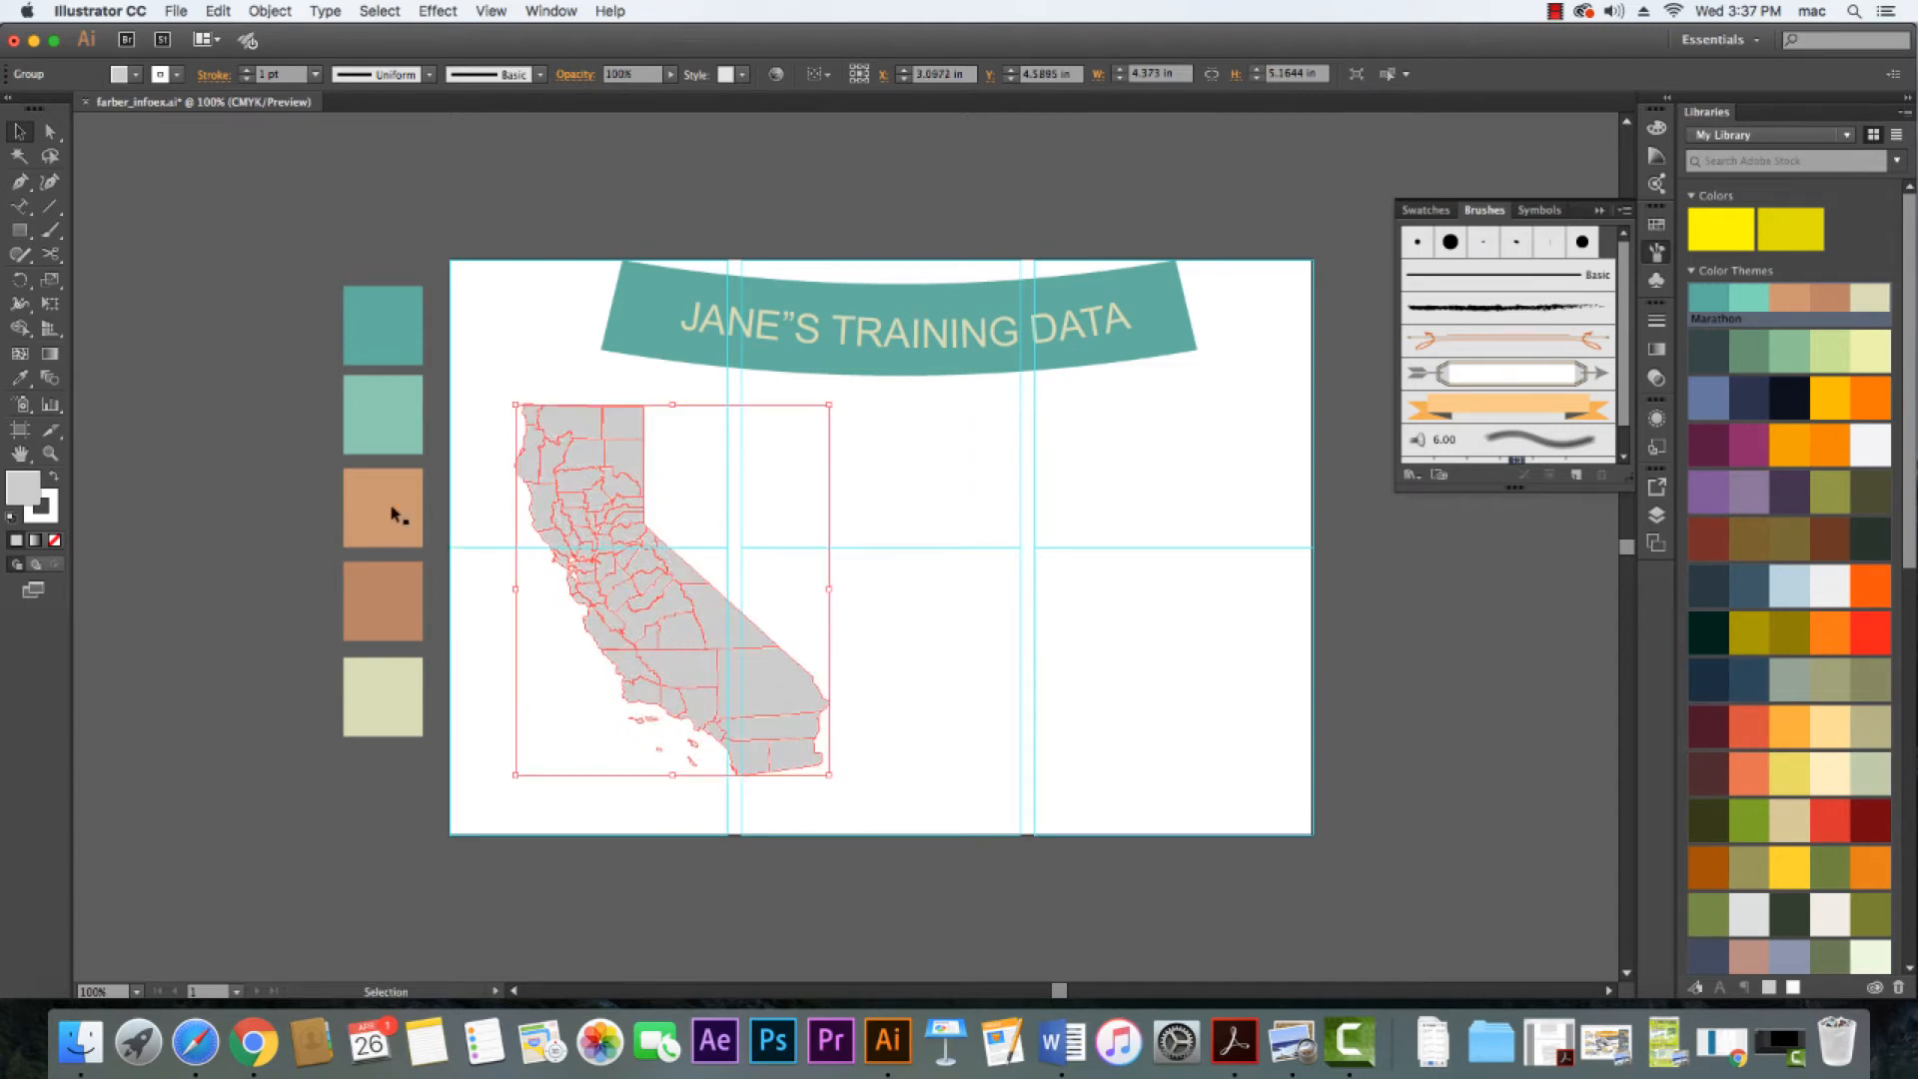
pyautogui.click(143, 455)
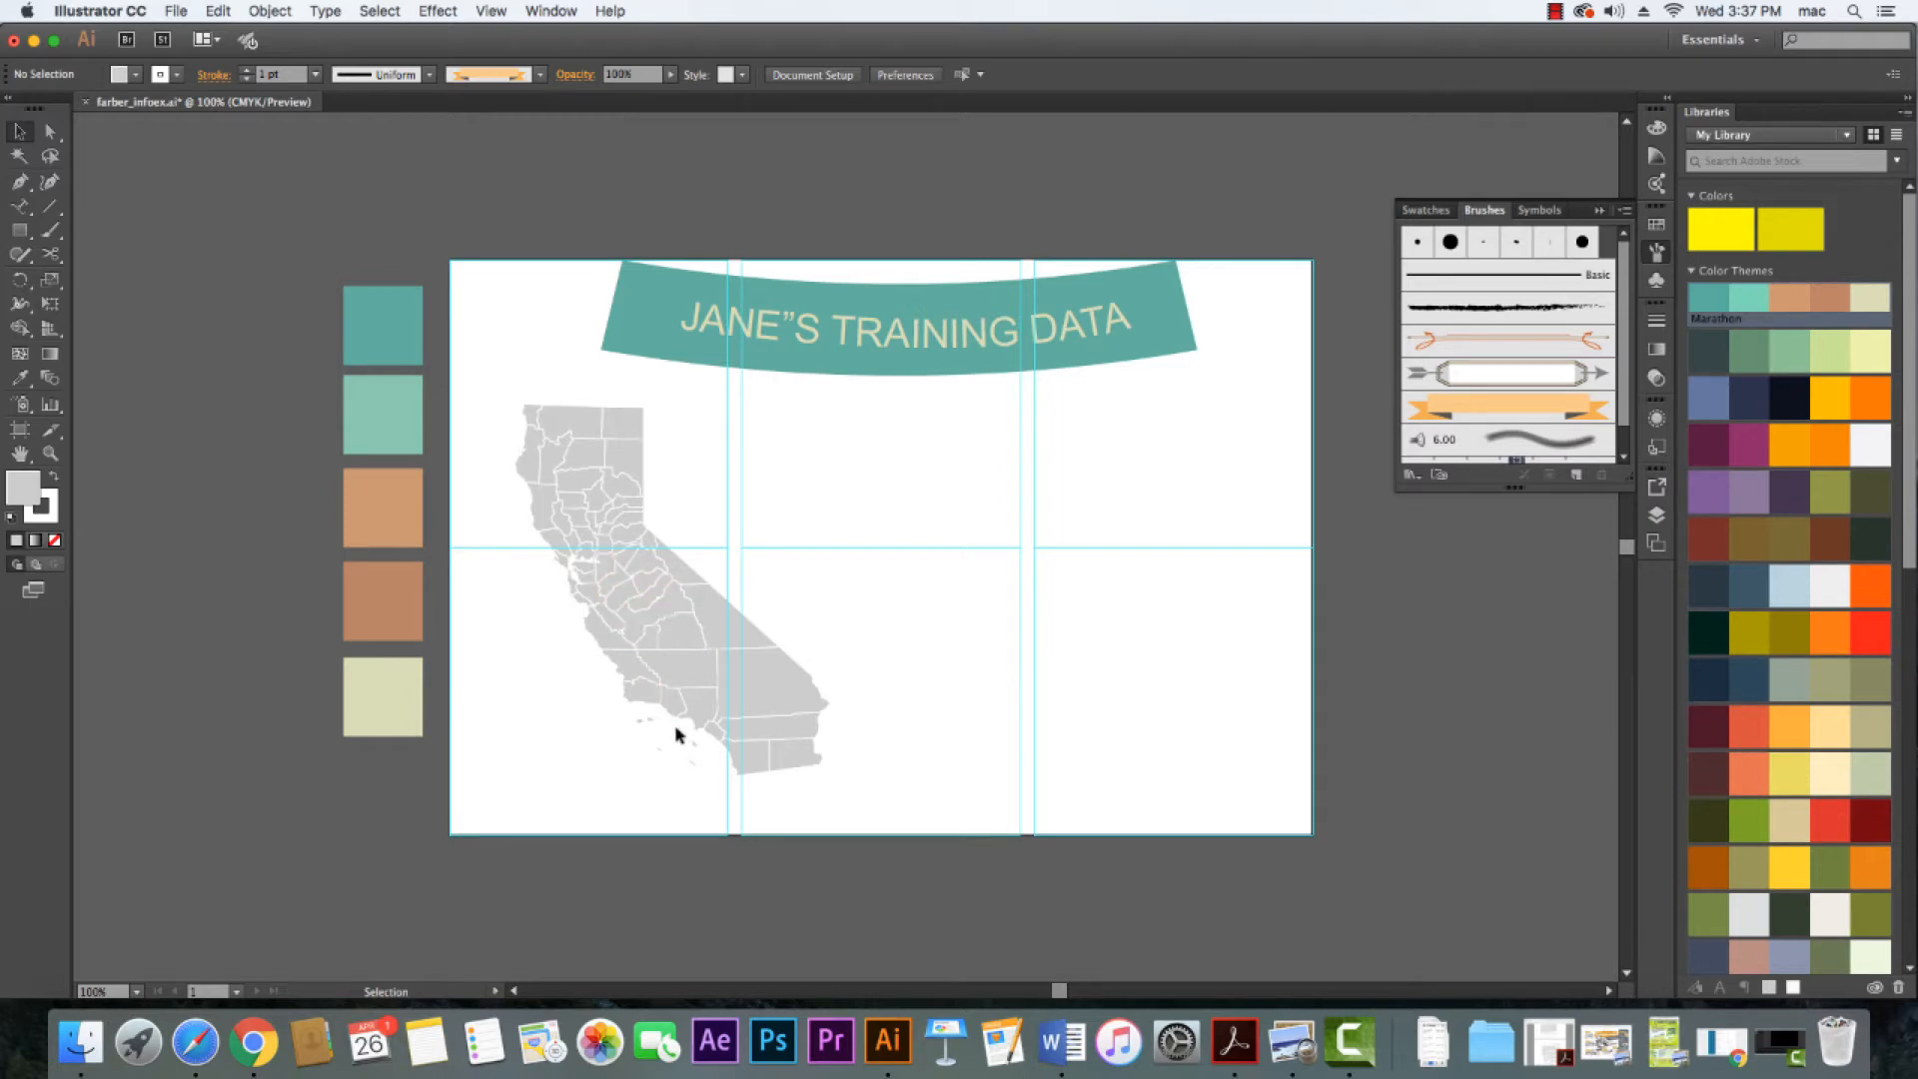
# Try light teal, tan and brown theme fills on the California map and settle on light teal
pyautogui.click(674, 687)
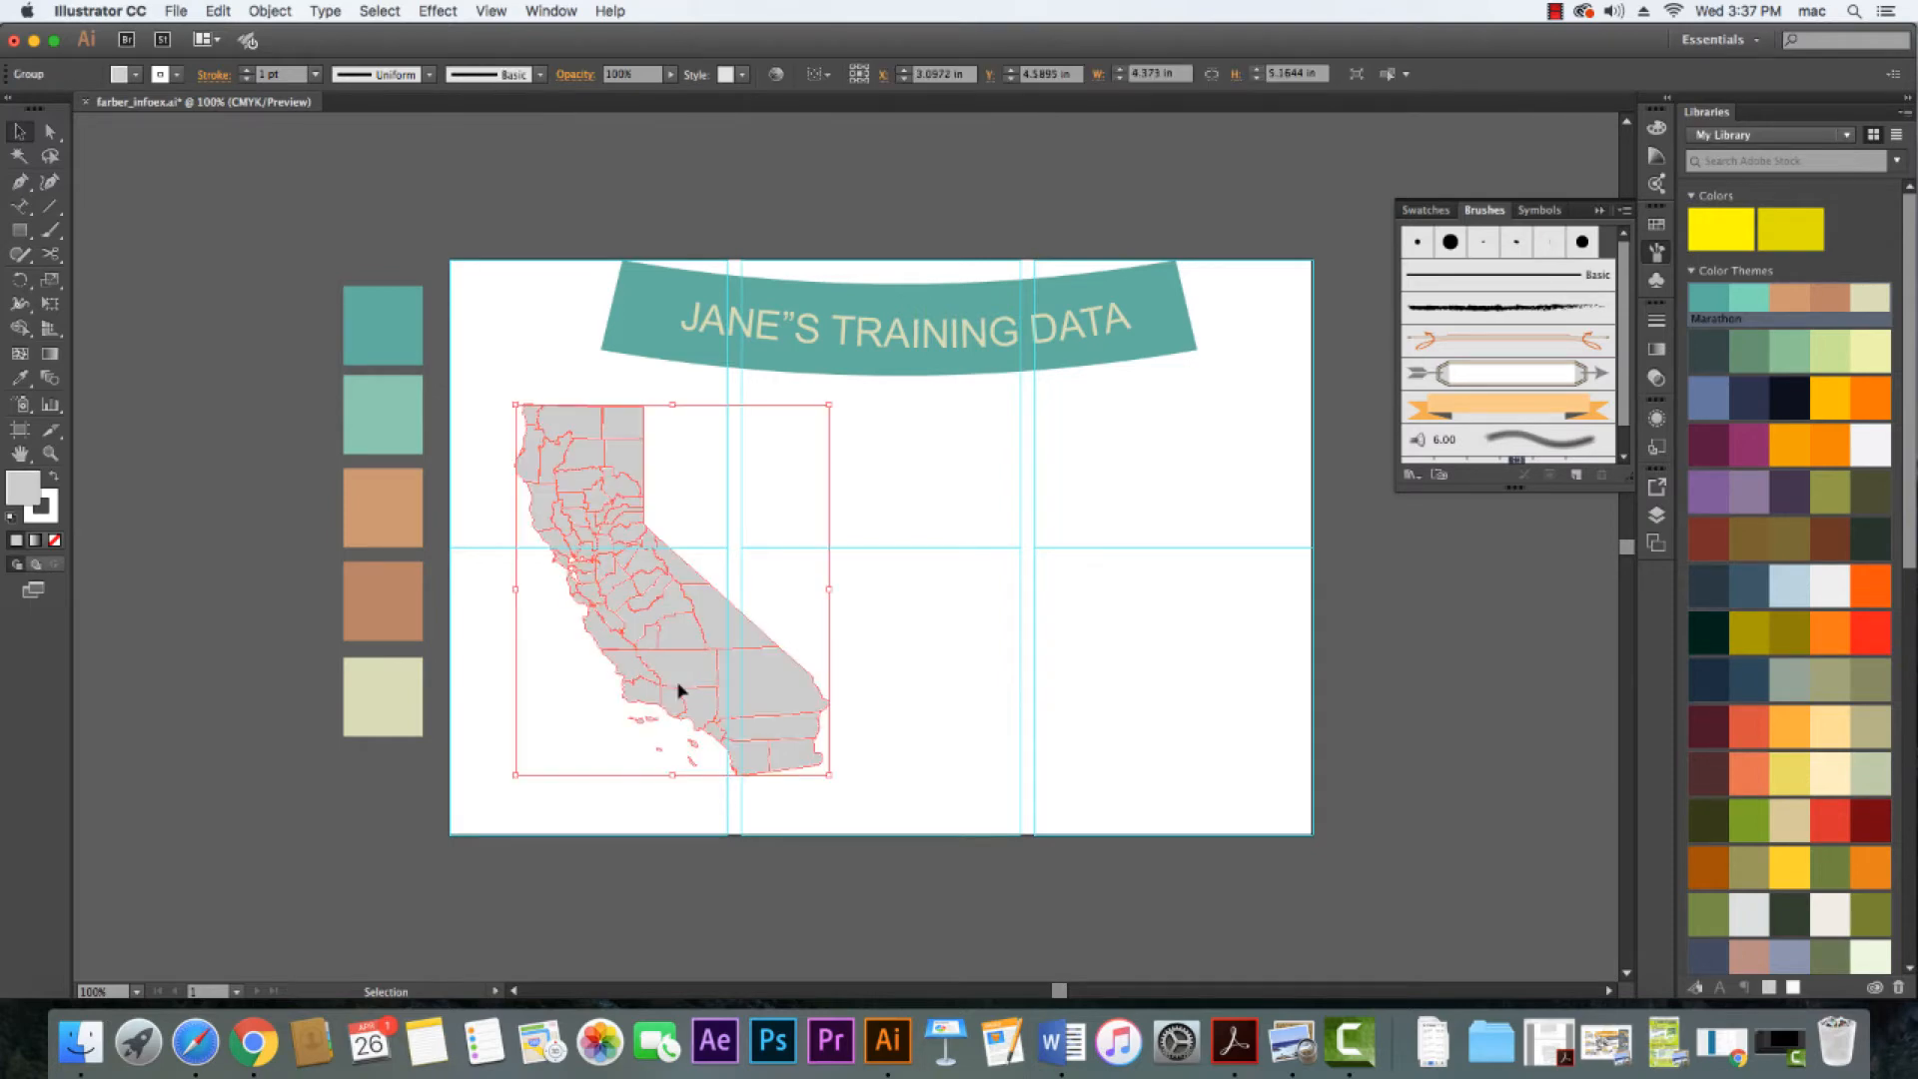
pyautogui.click(134, 78)
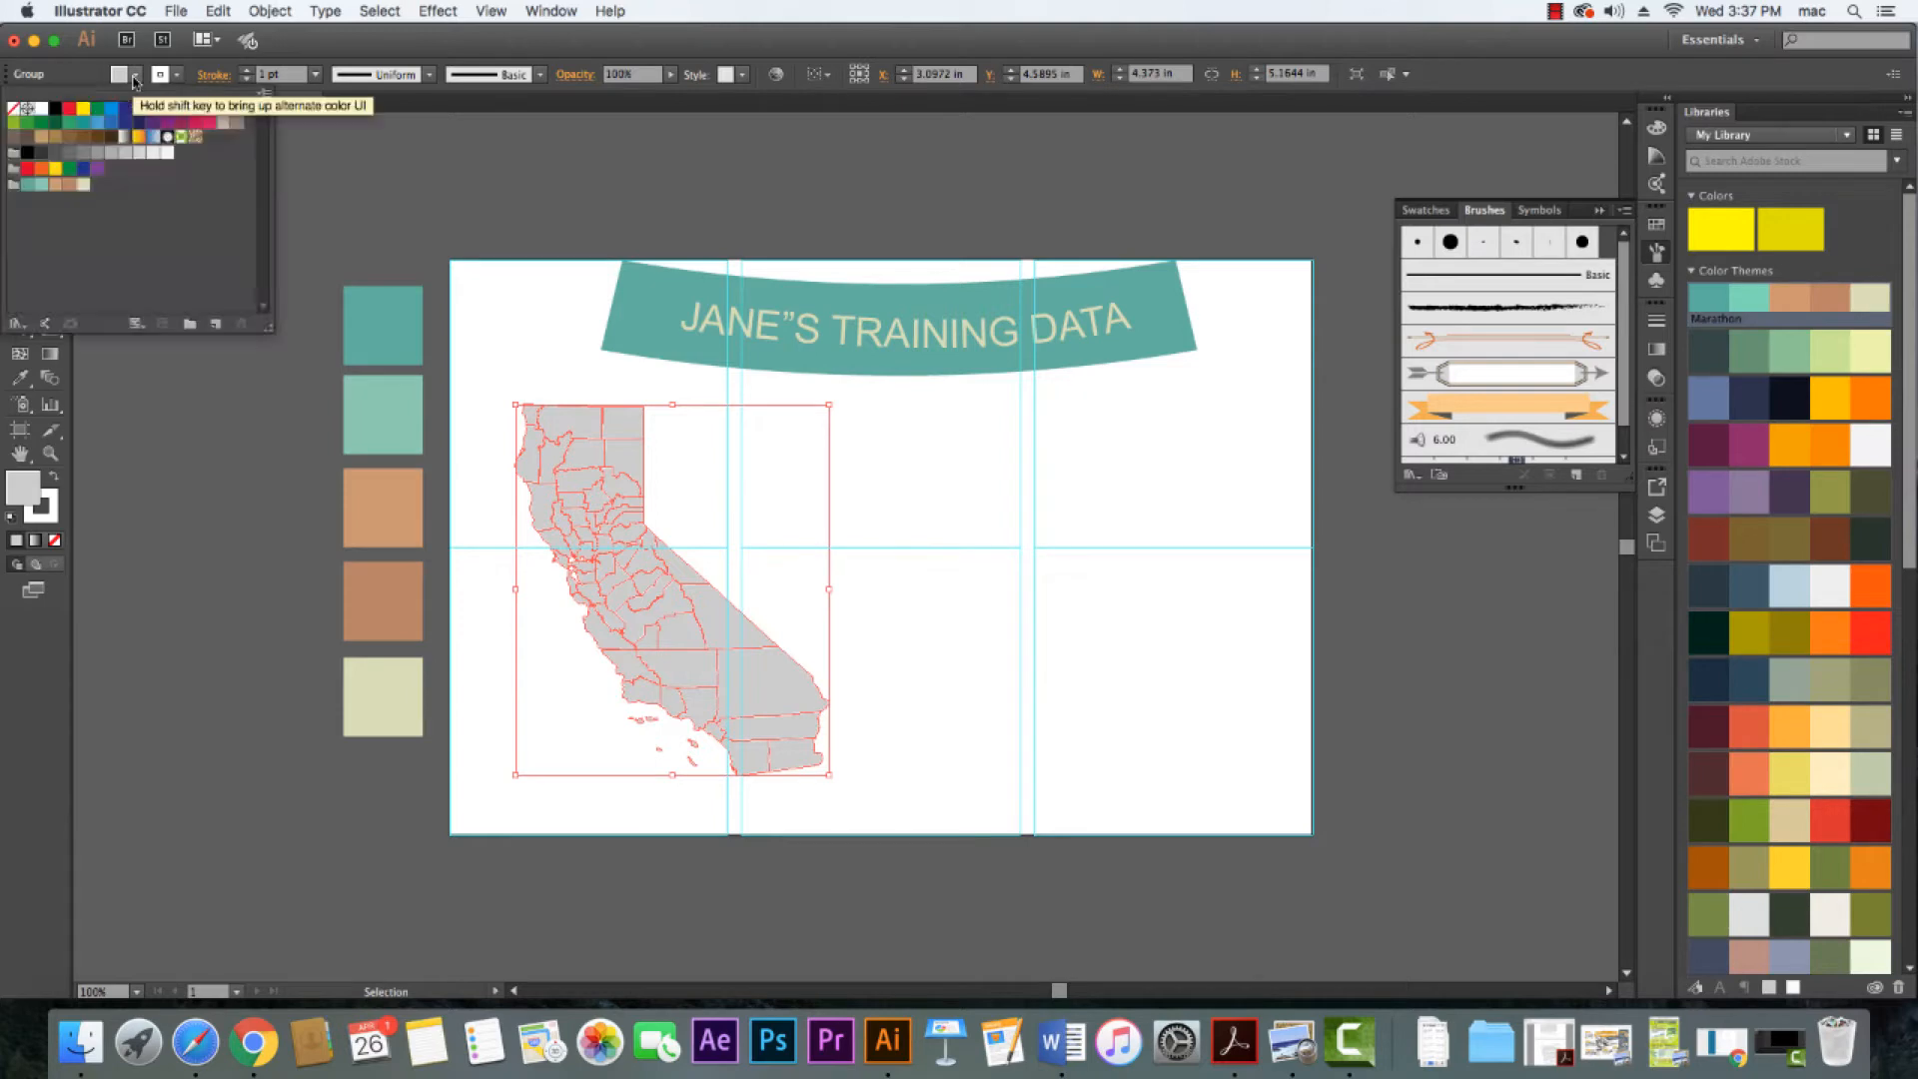
pyautogui.click(41, 186)
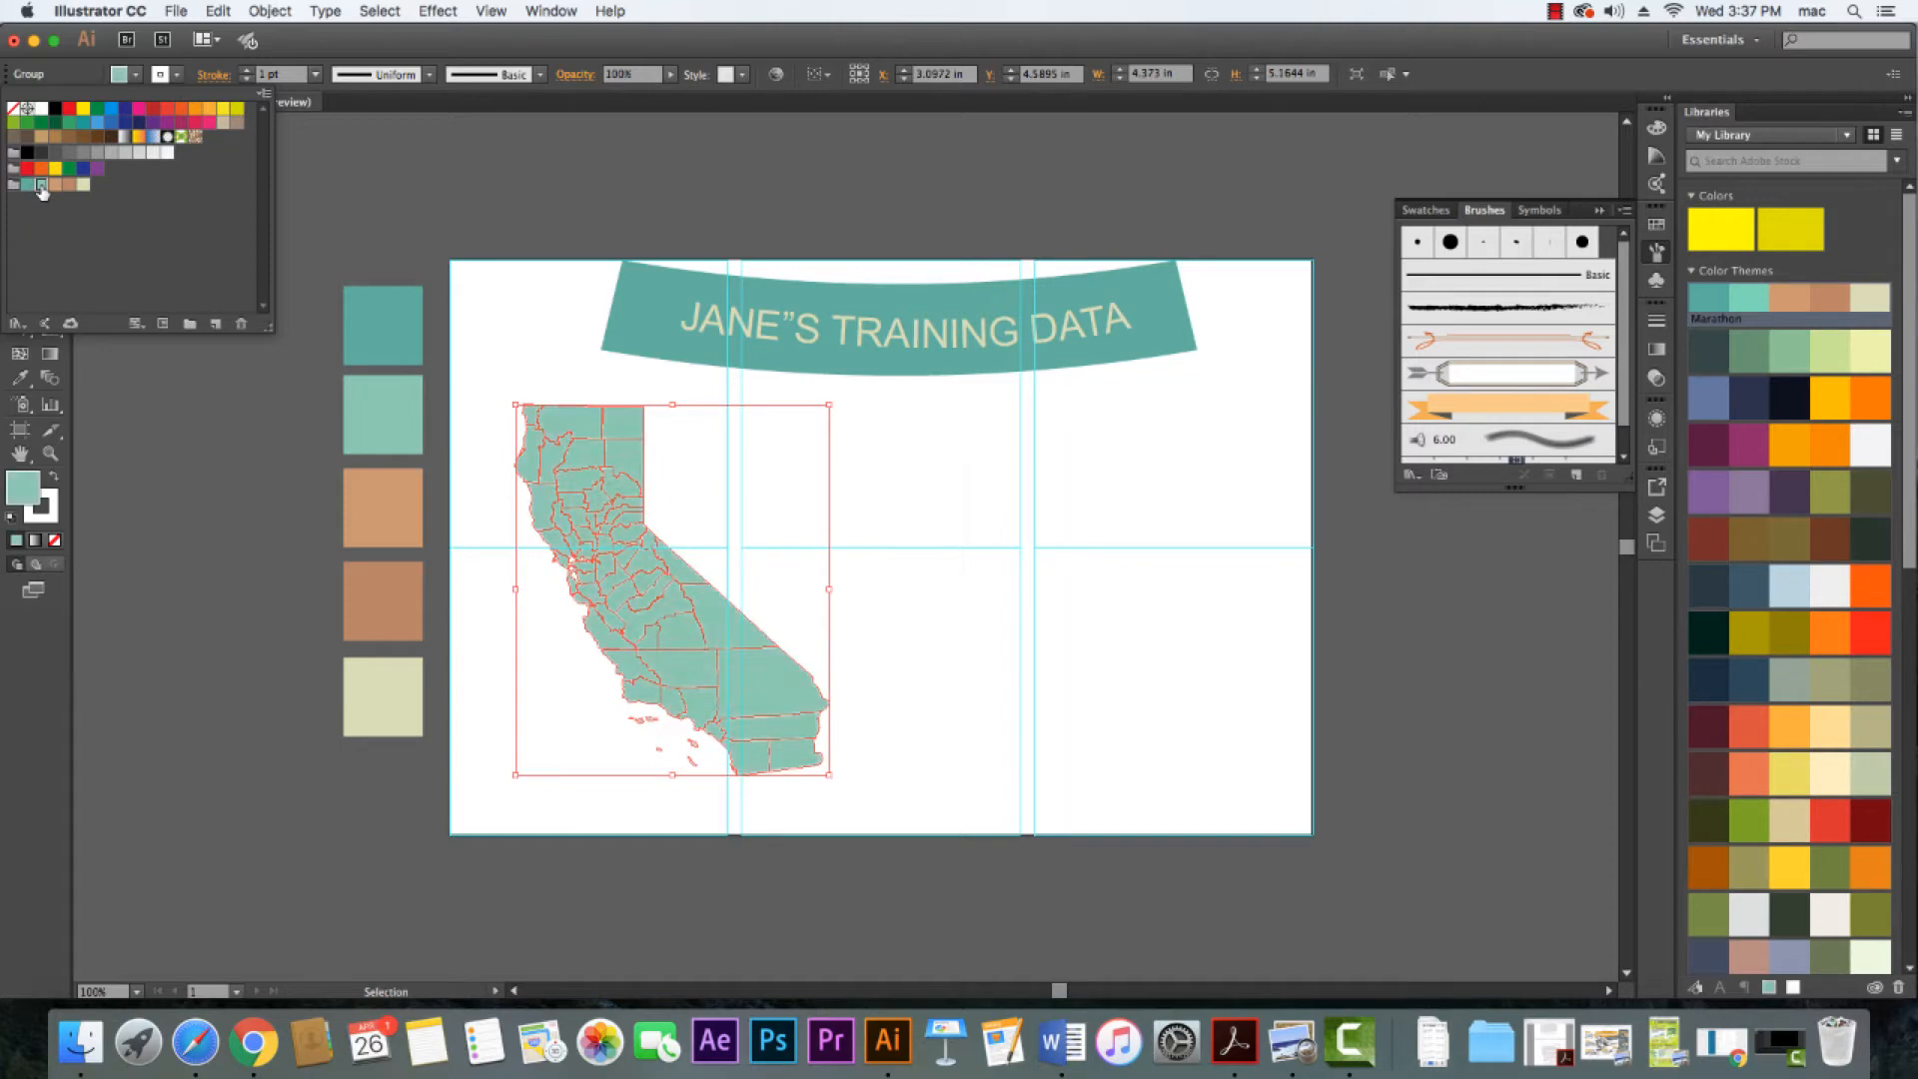
pyautogui.click(55, 186)
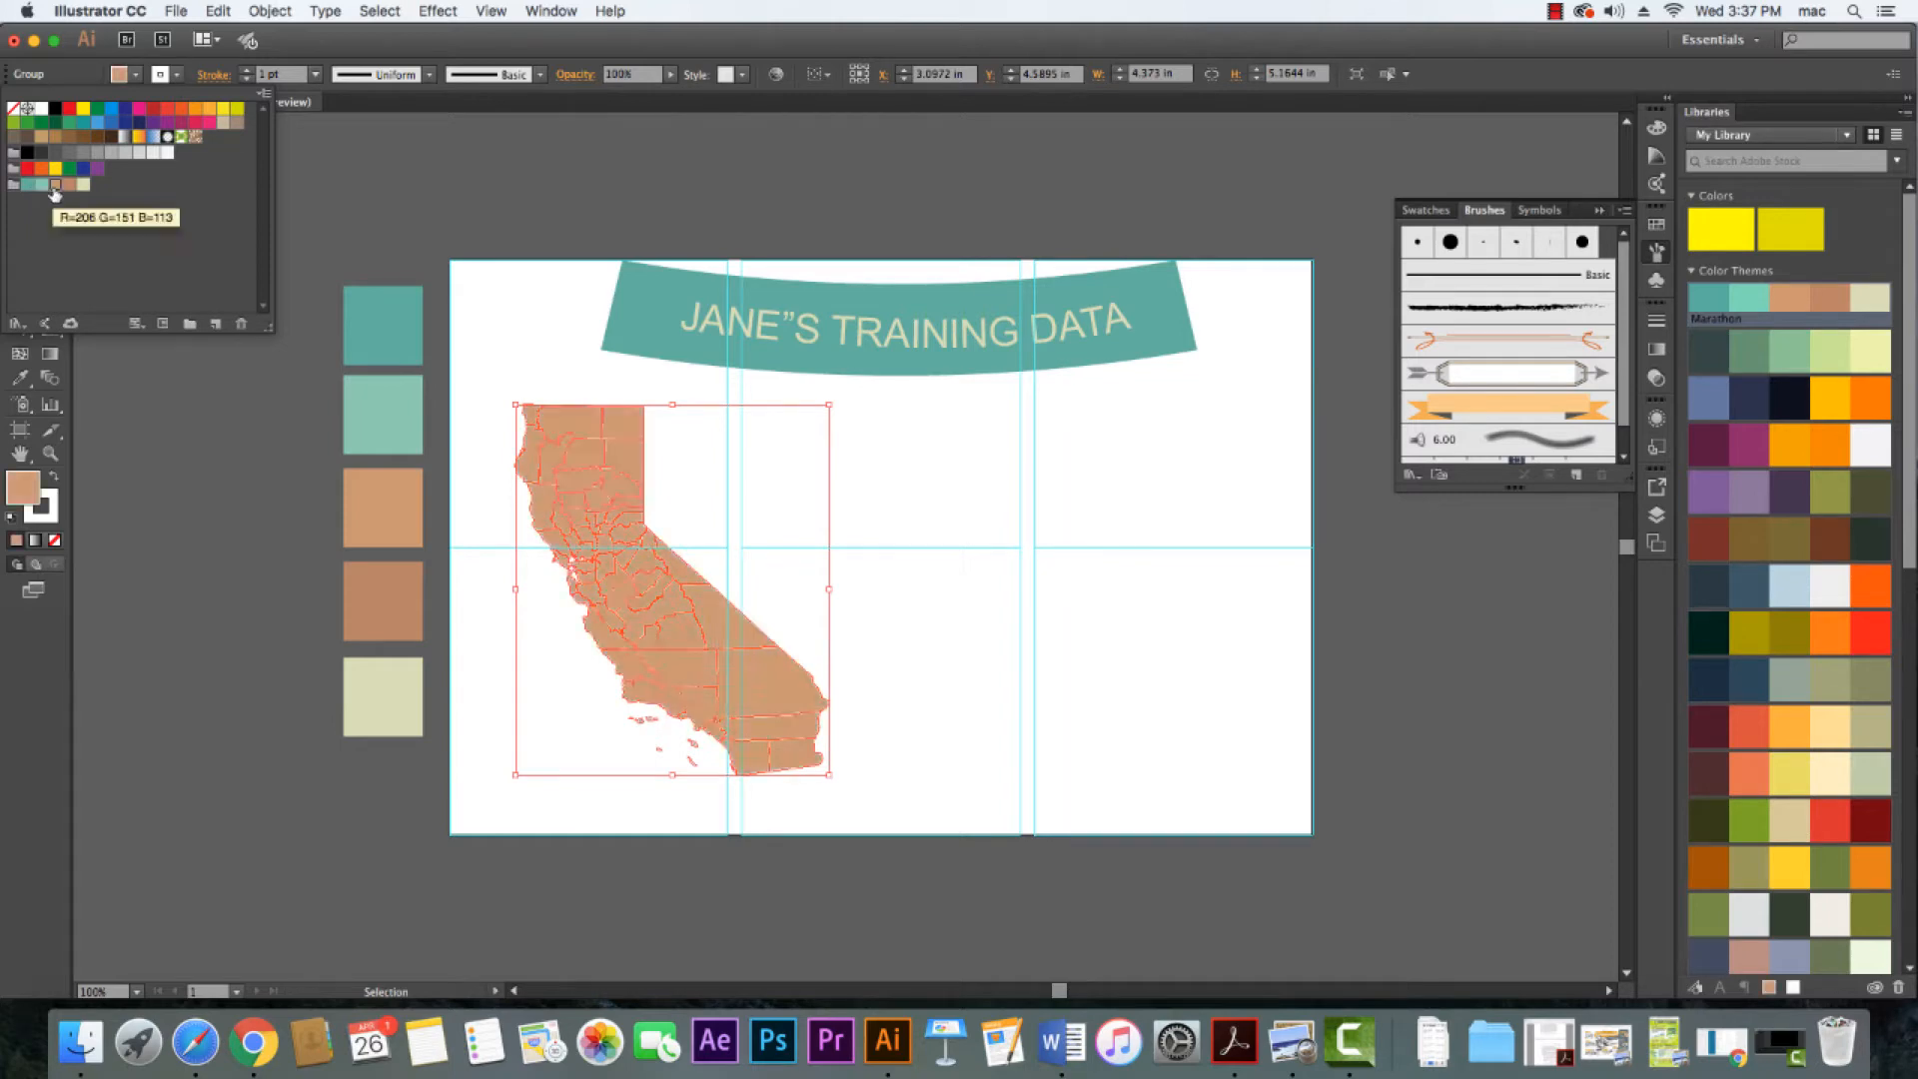
pyautogui.click(69, 186)
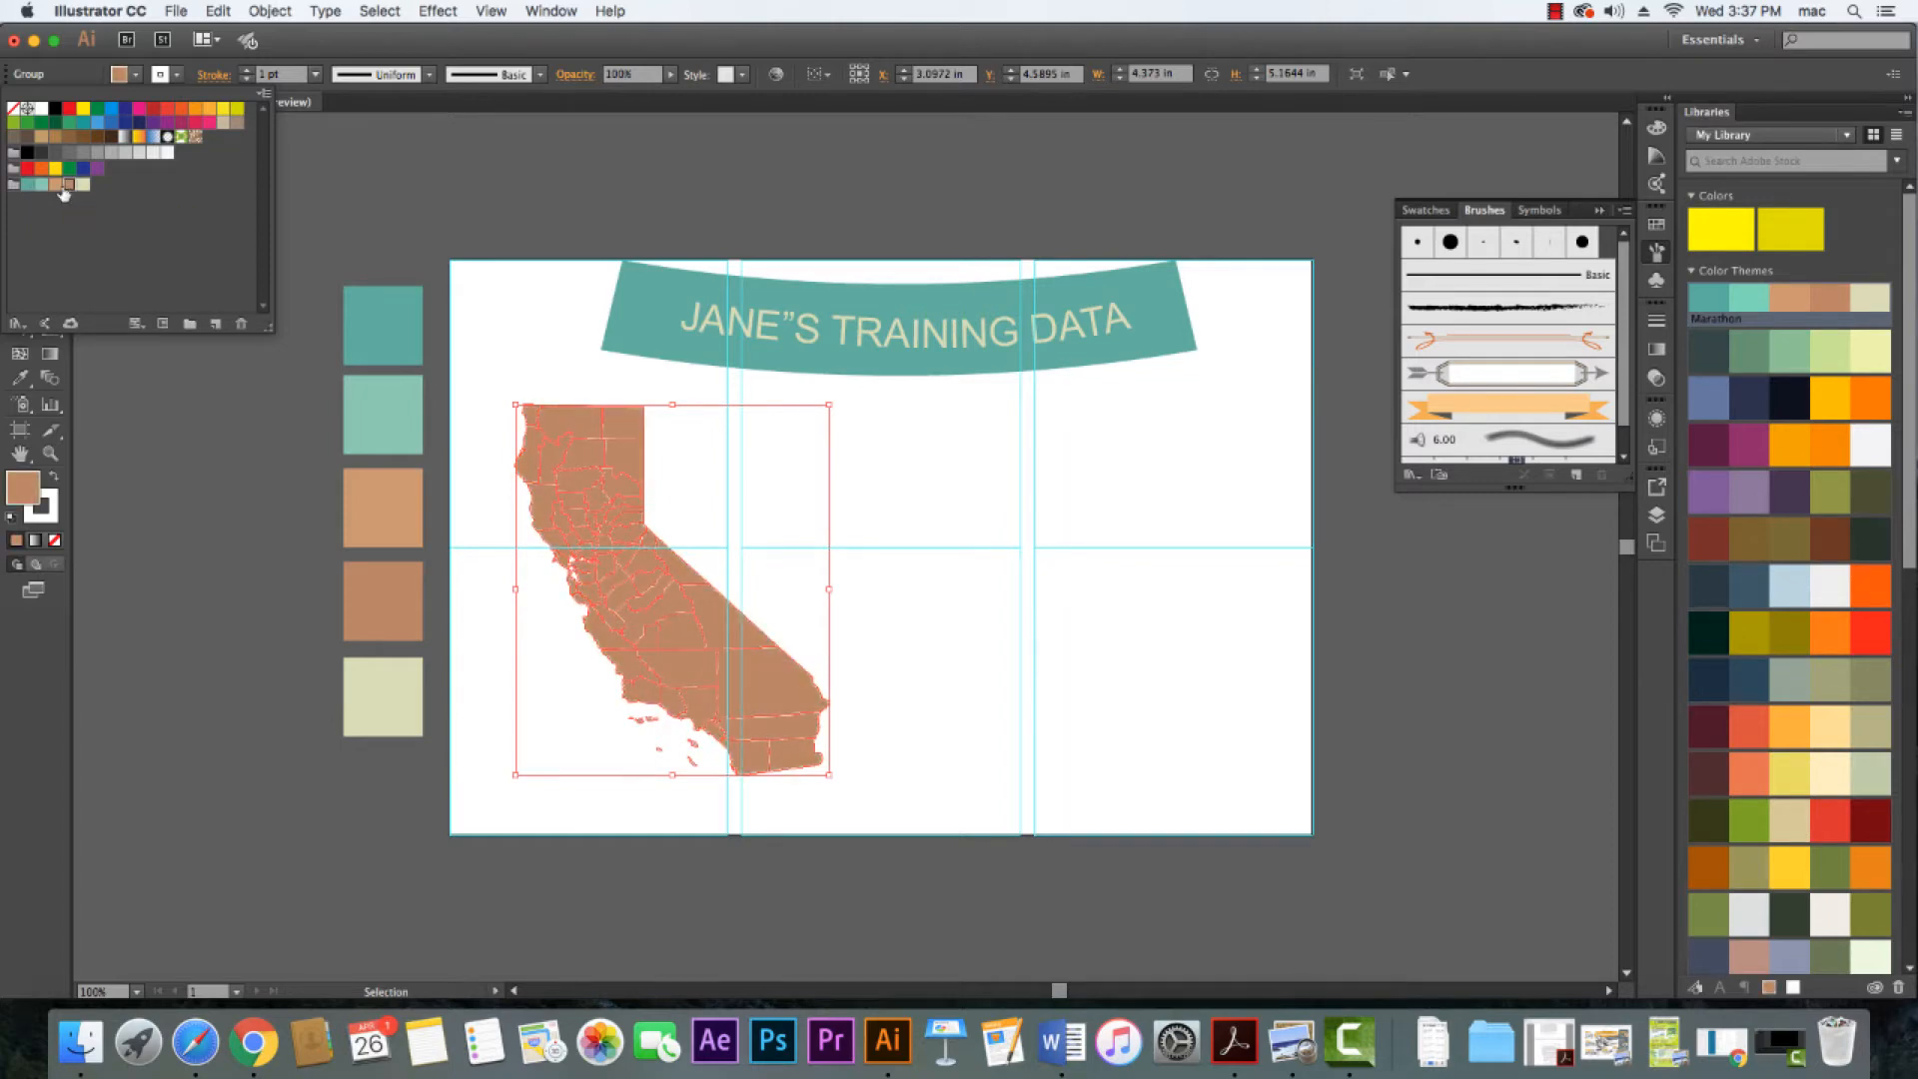
pyautogui.click(43, 187)
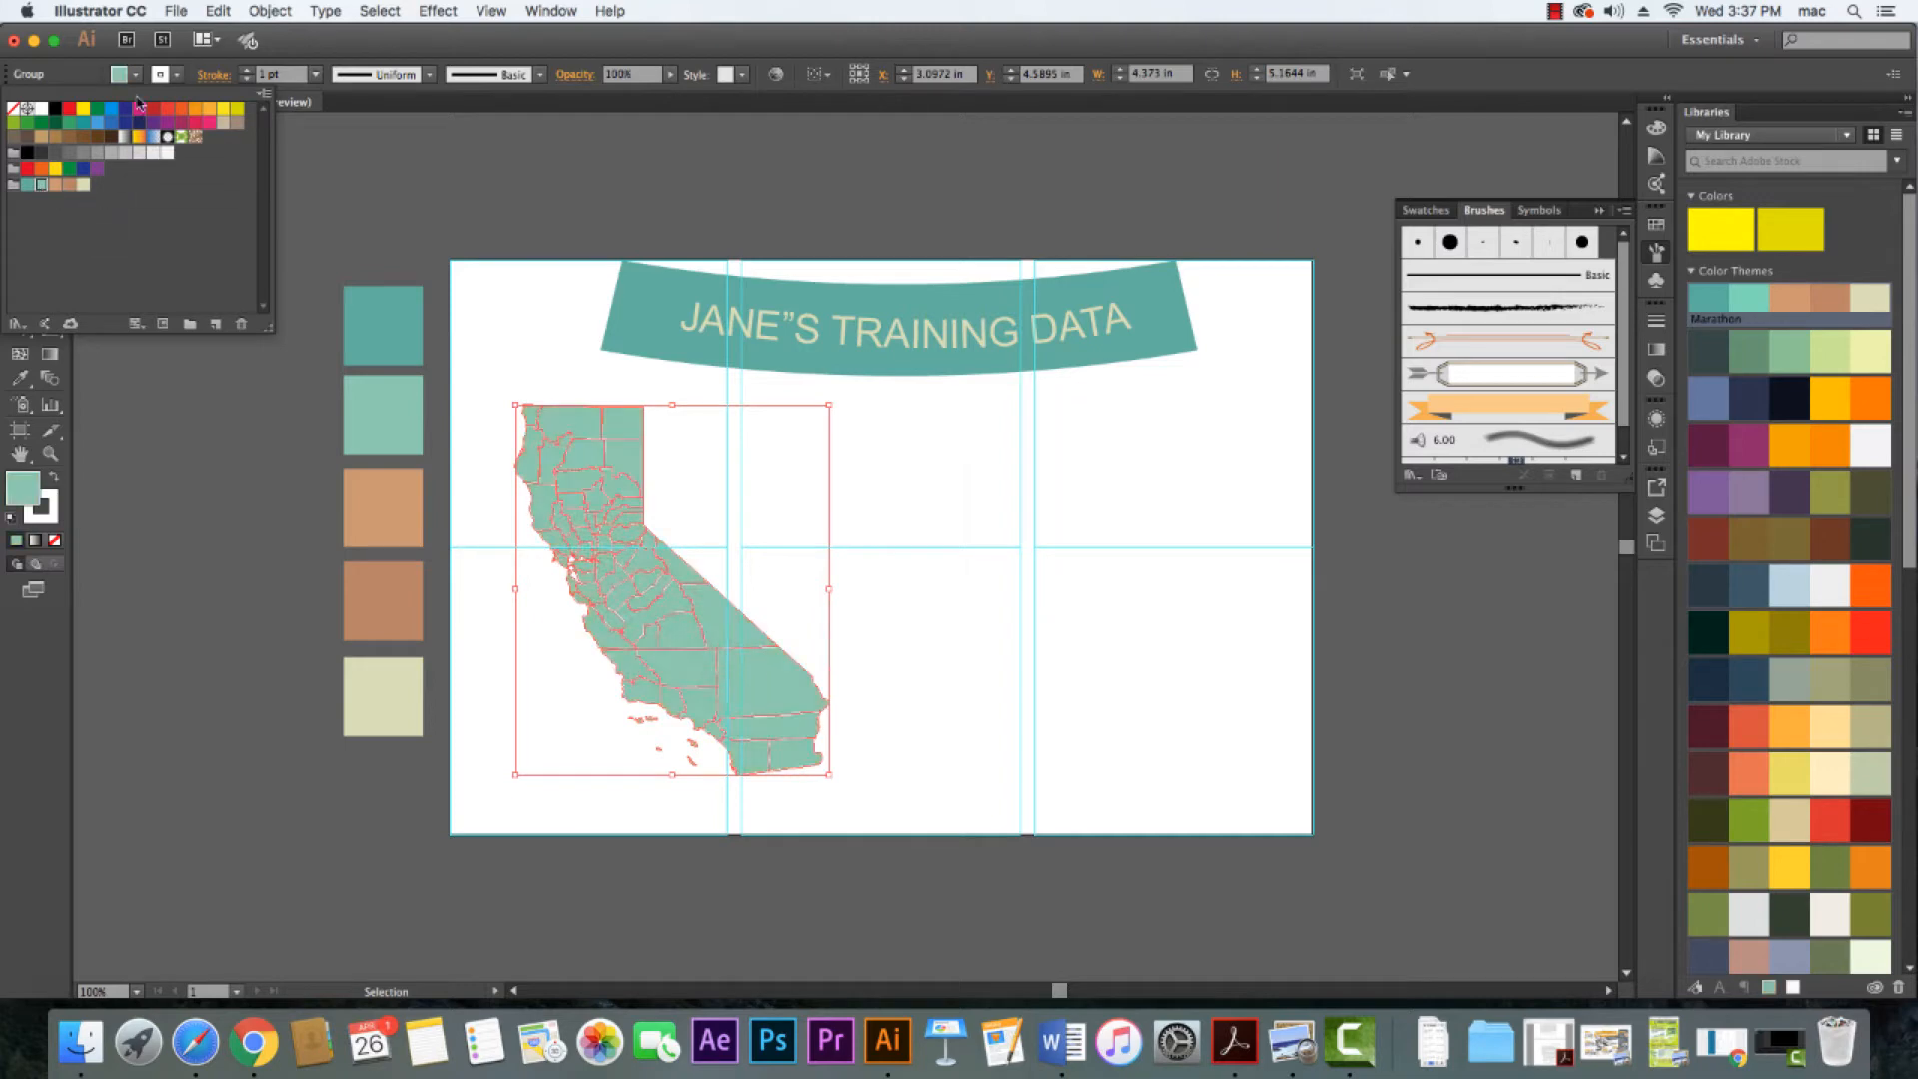
pyautogui.click(175, 75)
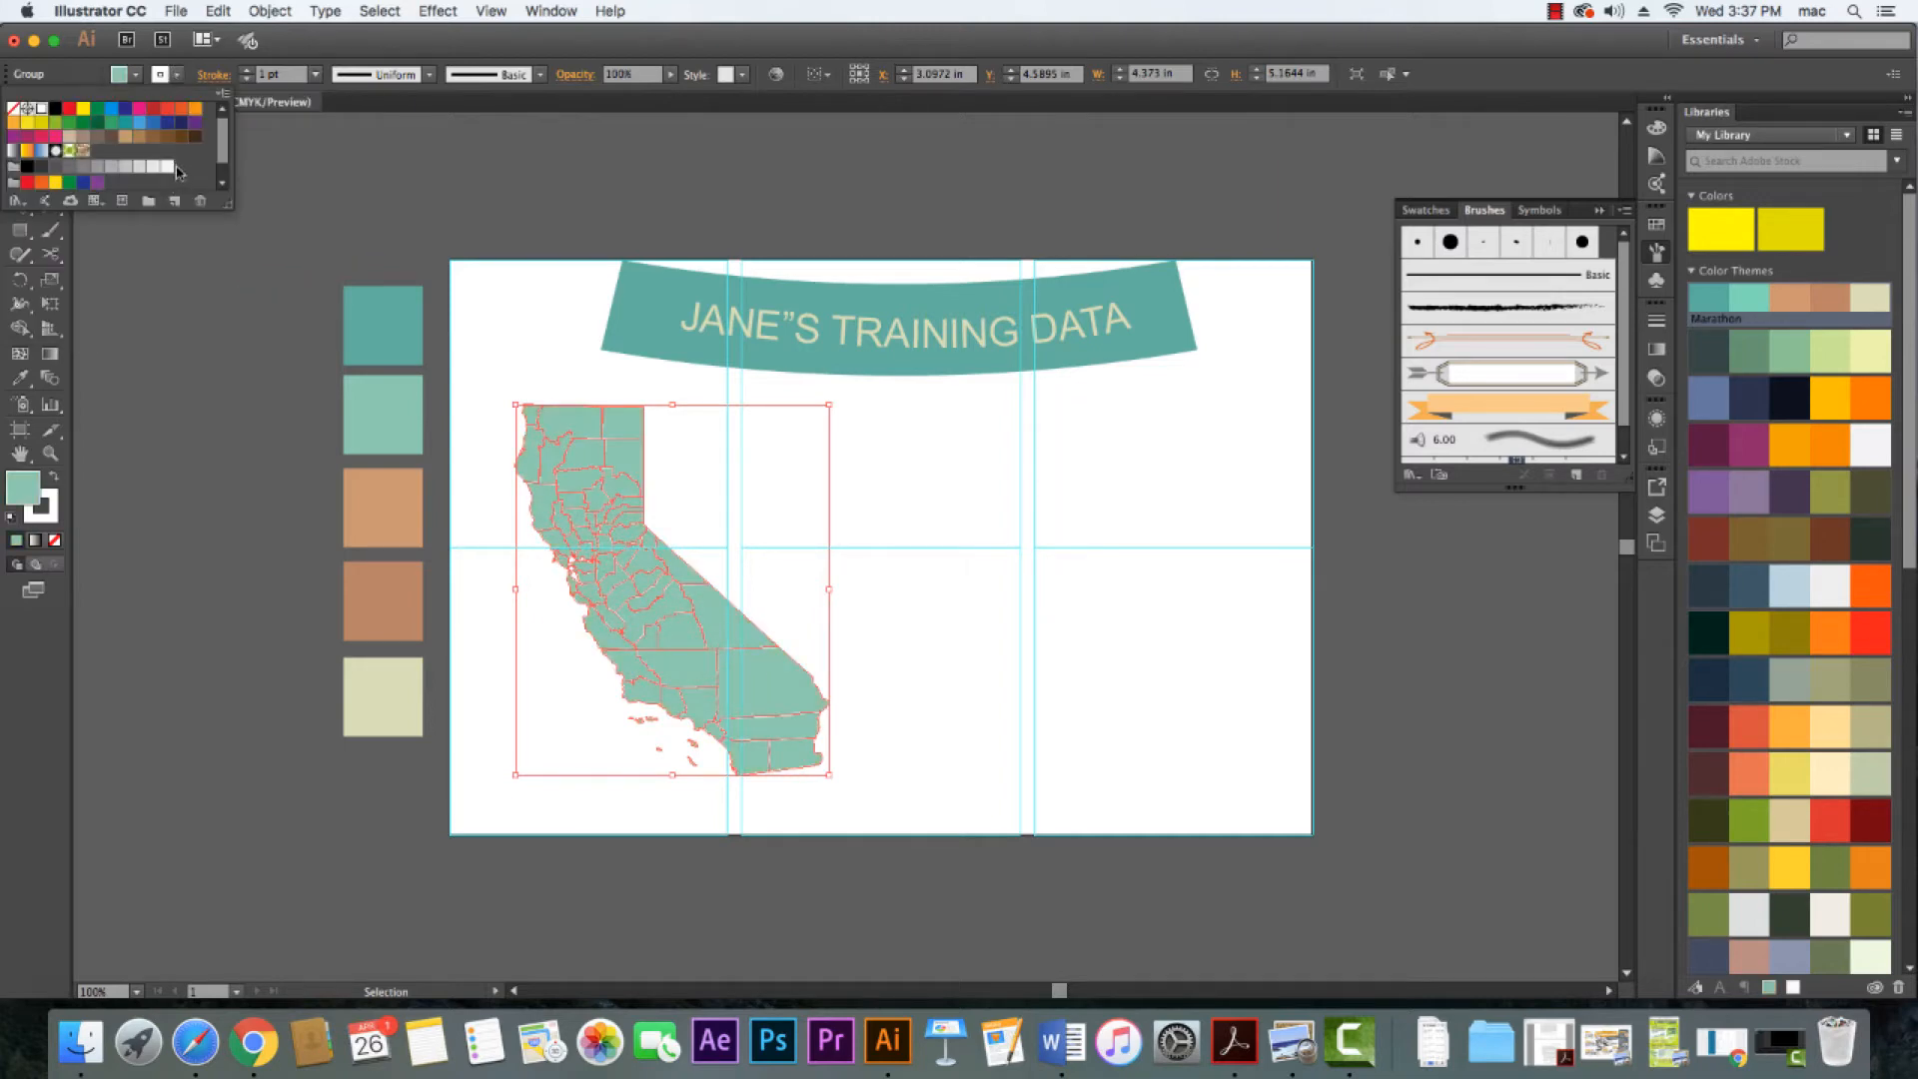
pyautogui.click(159, 353)
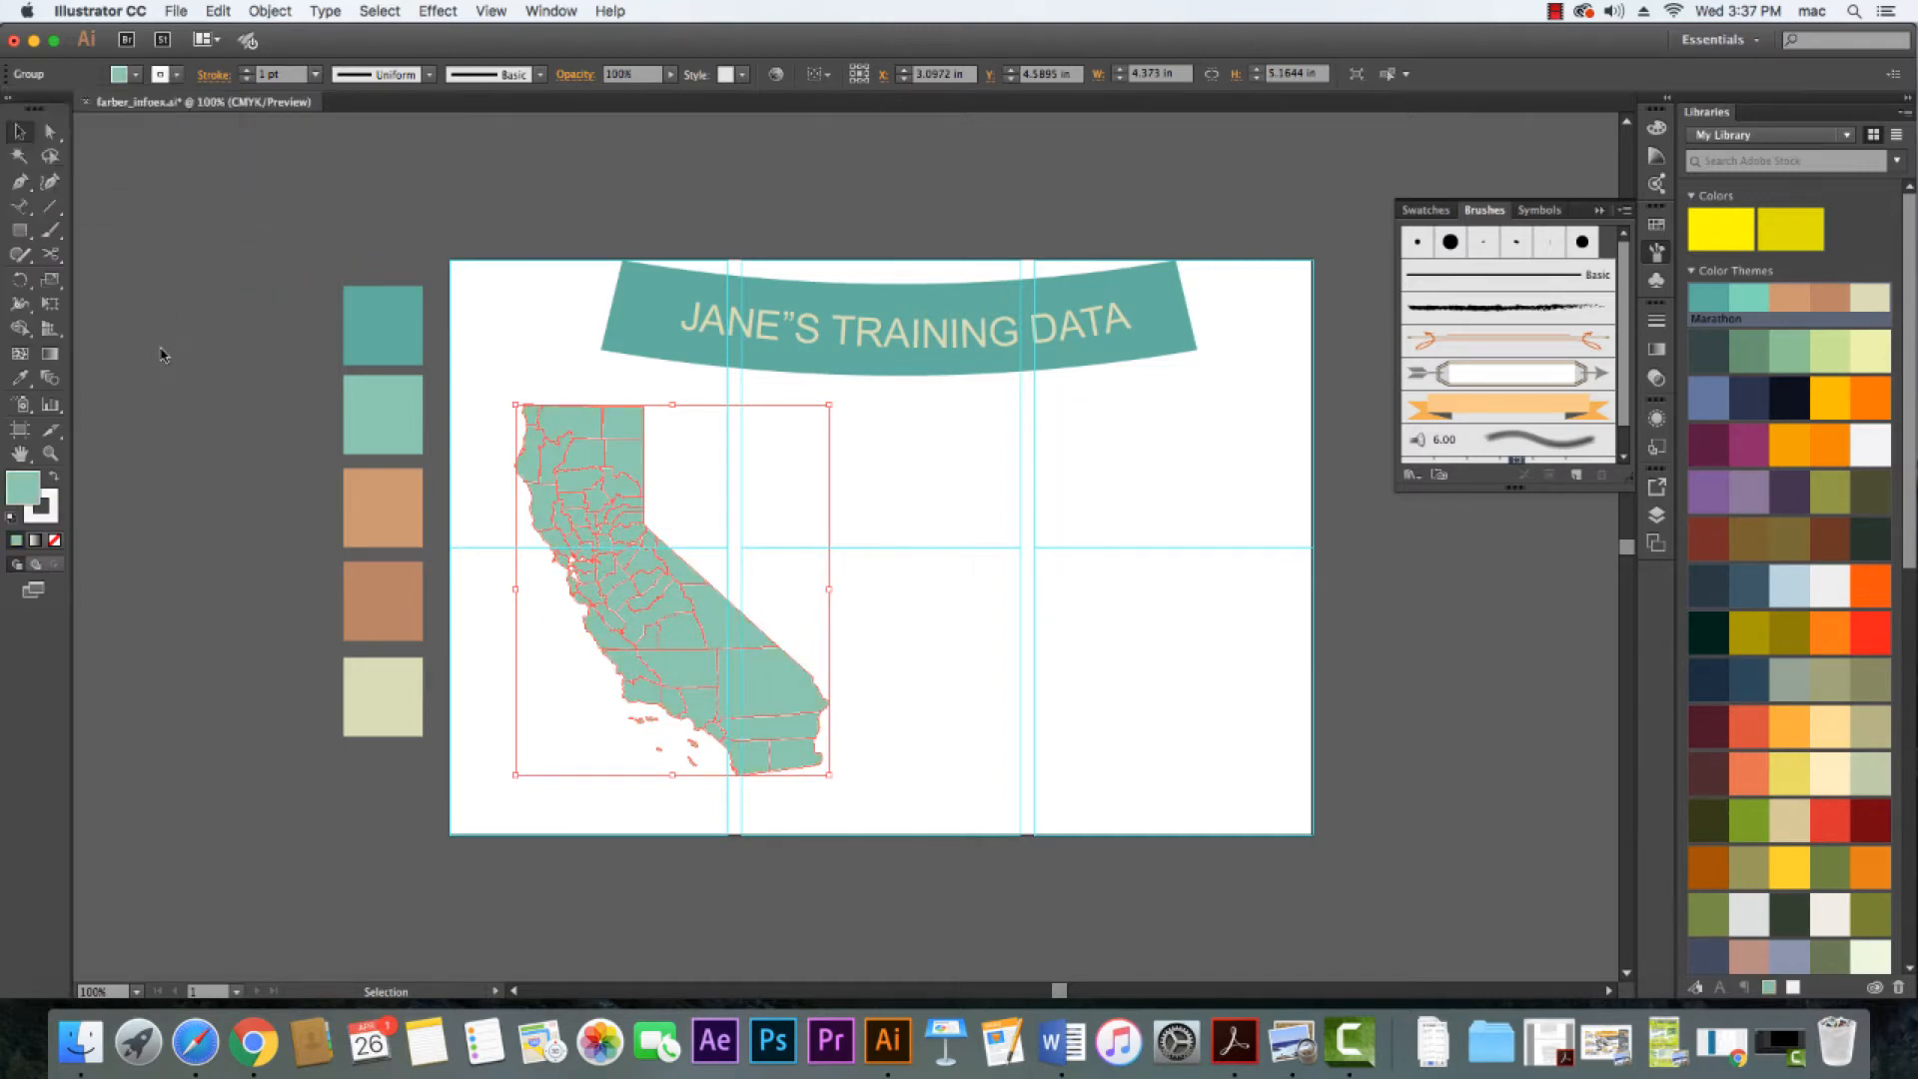
pyautogui.click(381, 221)
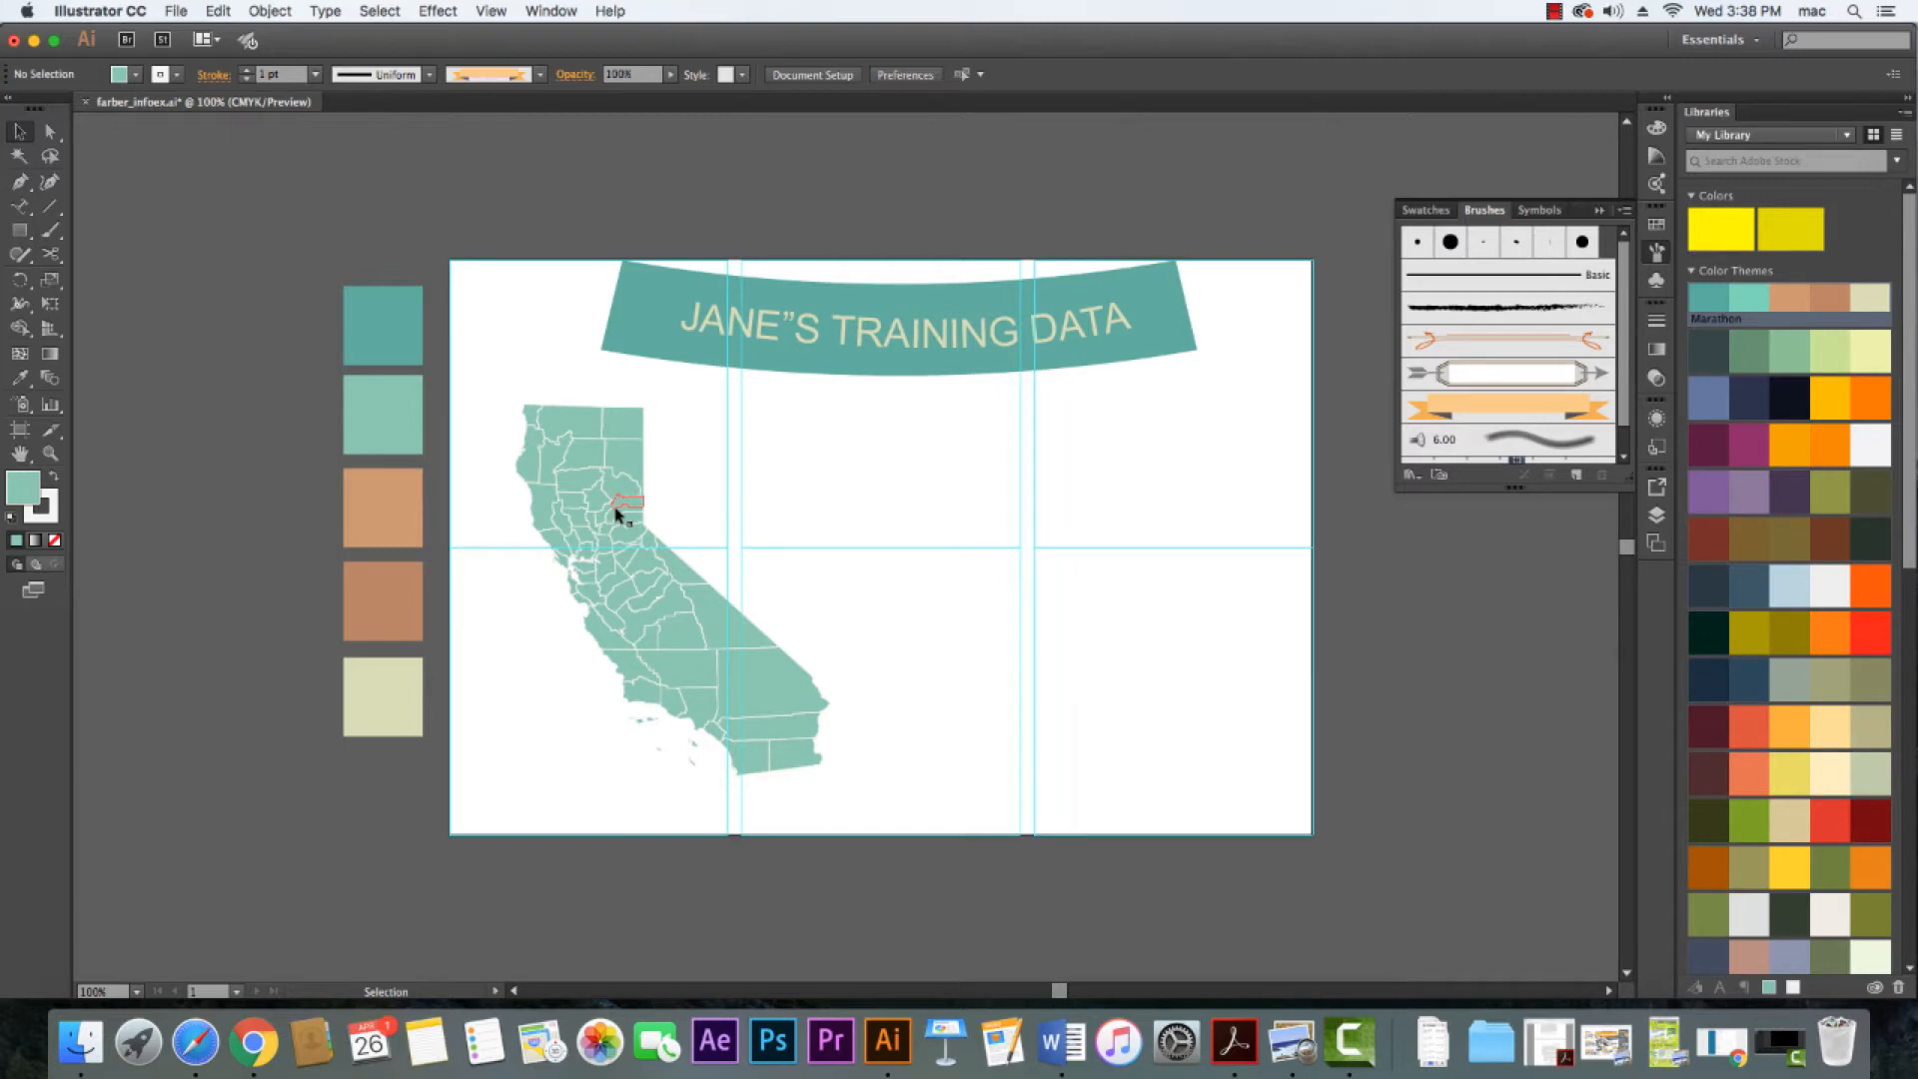
pyautogui.click(649, 700)
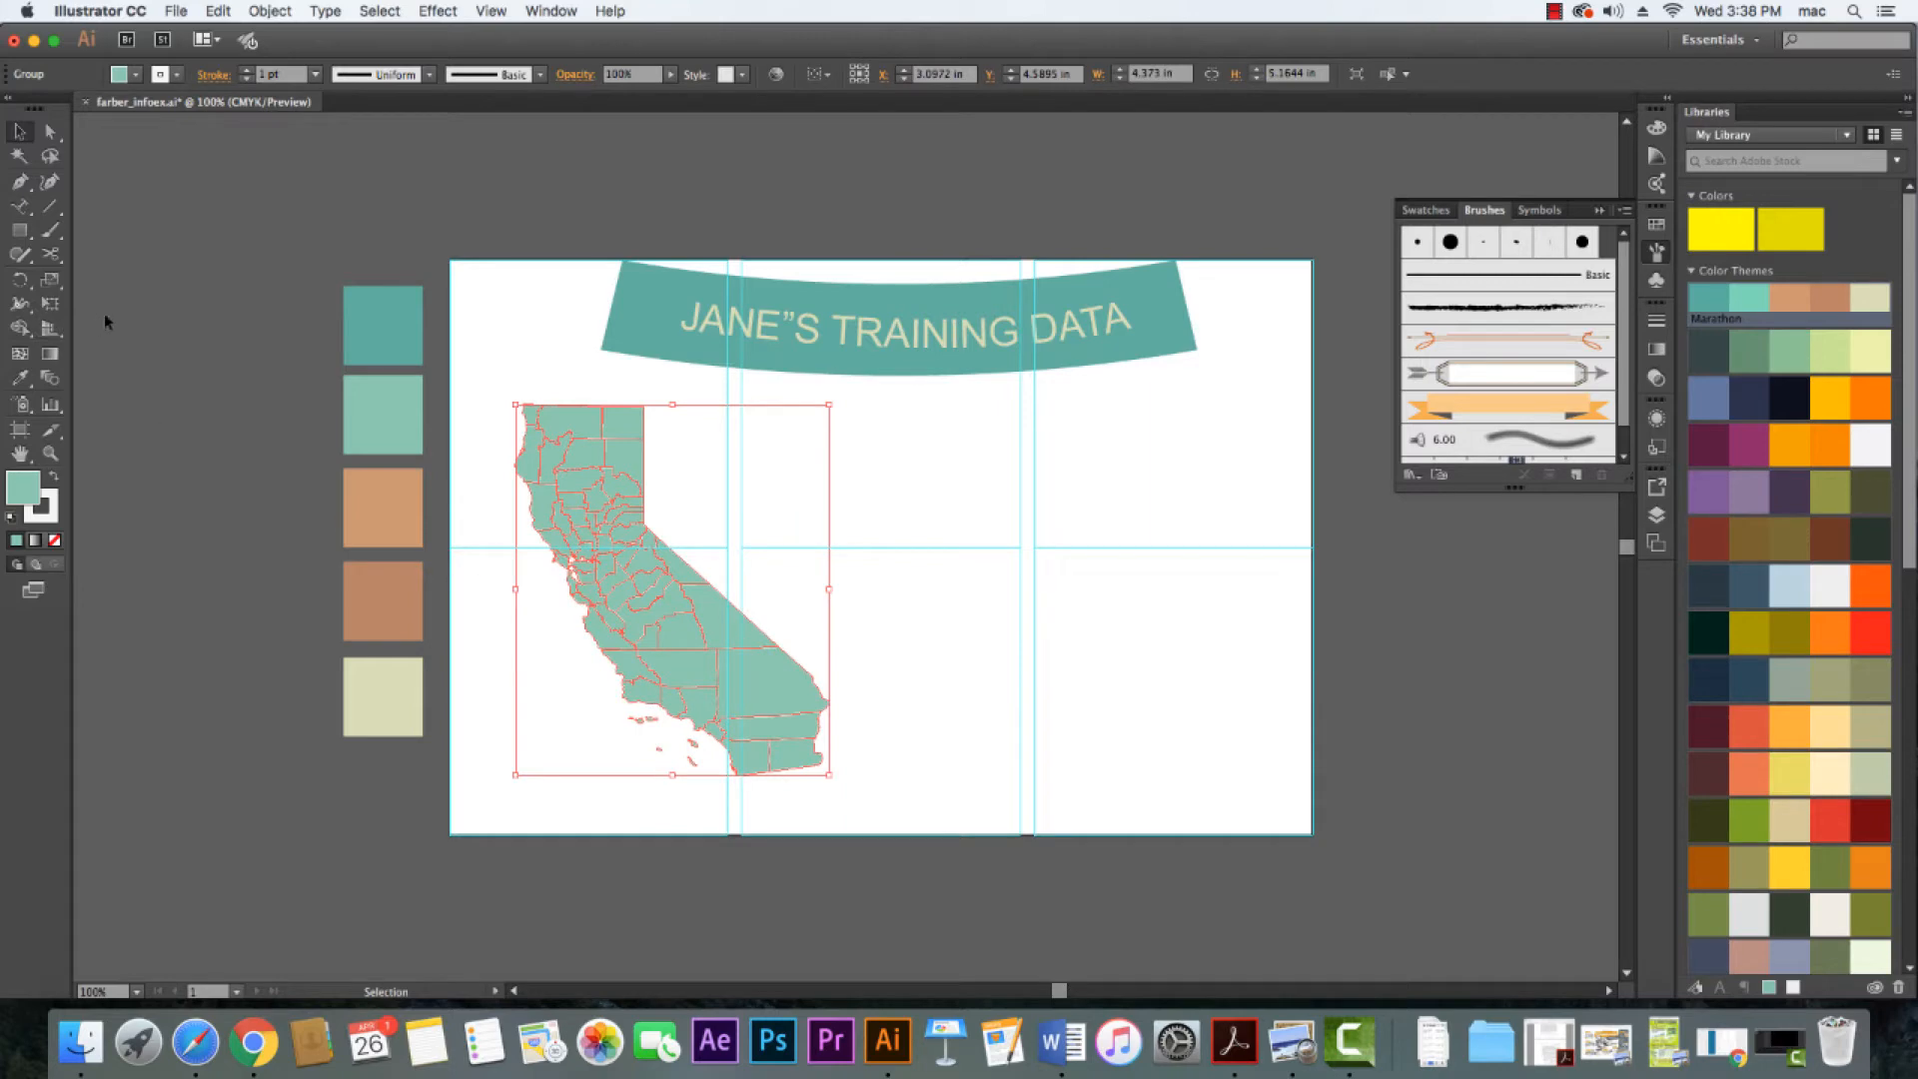
pyautogui.click(138, 320)
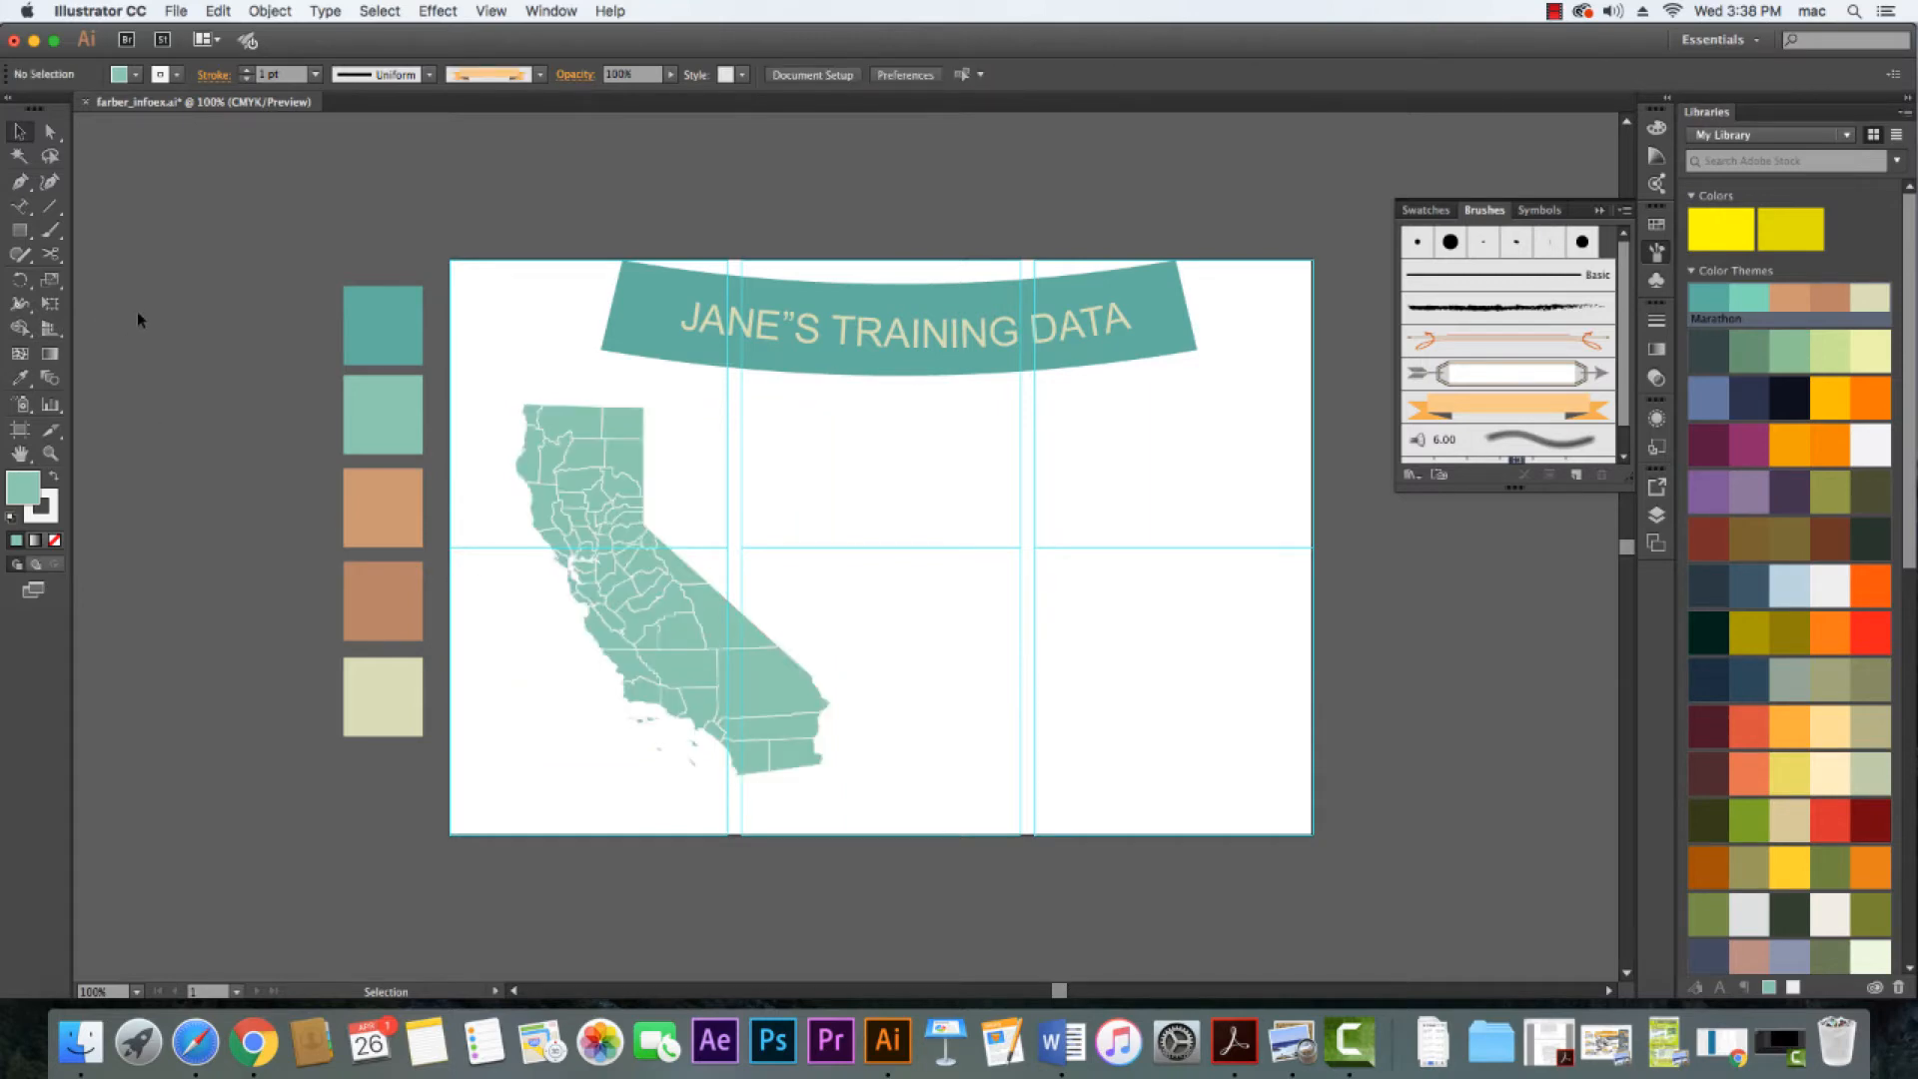
# Directly select the Santa Barbara, Santa Cruz, Bay Area and north-border counties on the map and recolour them with the sampled brown swatch square
pyautogui.press('a')
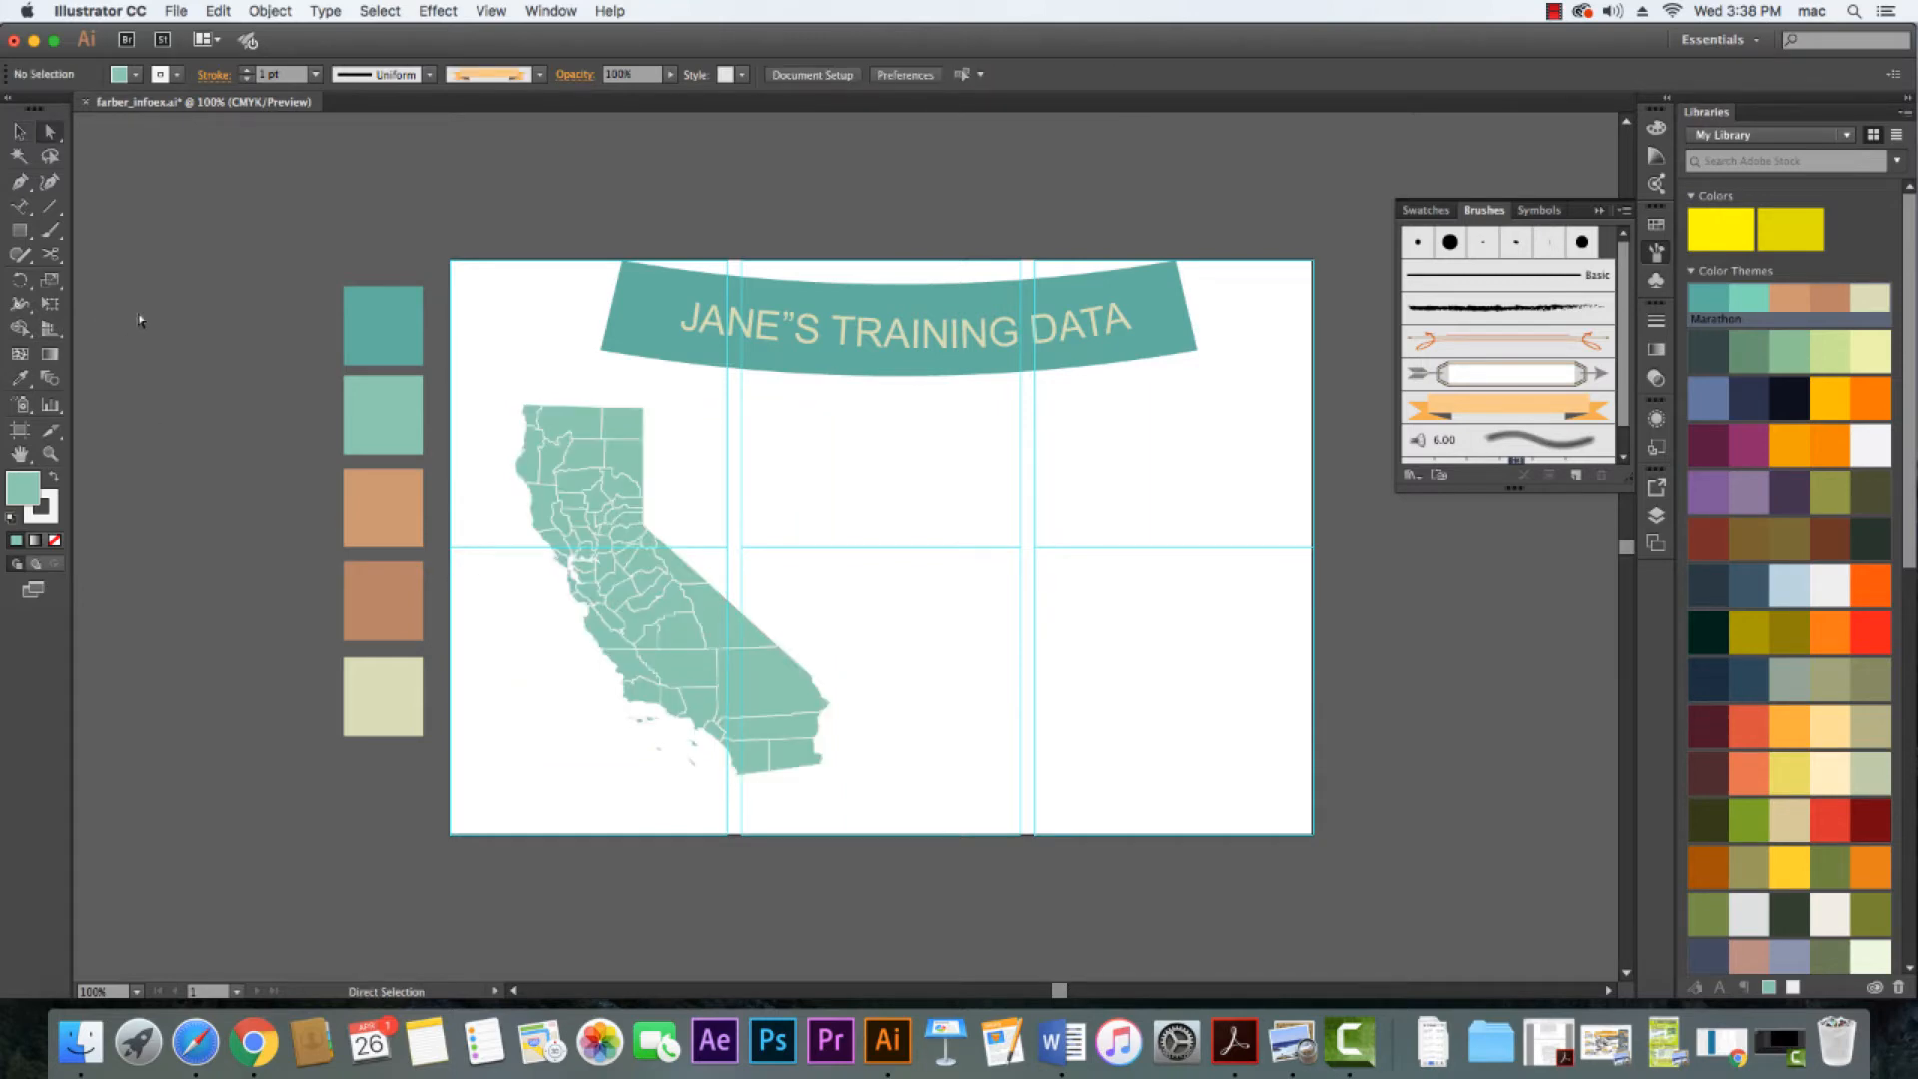
pyautogui.click(672, 711)
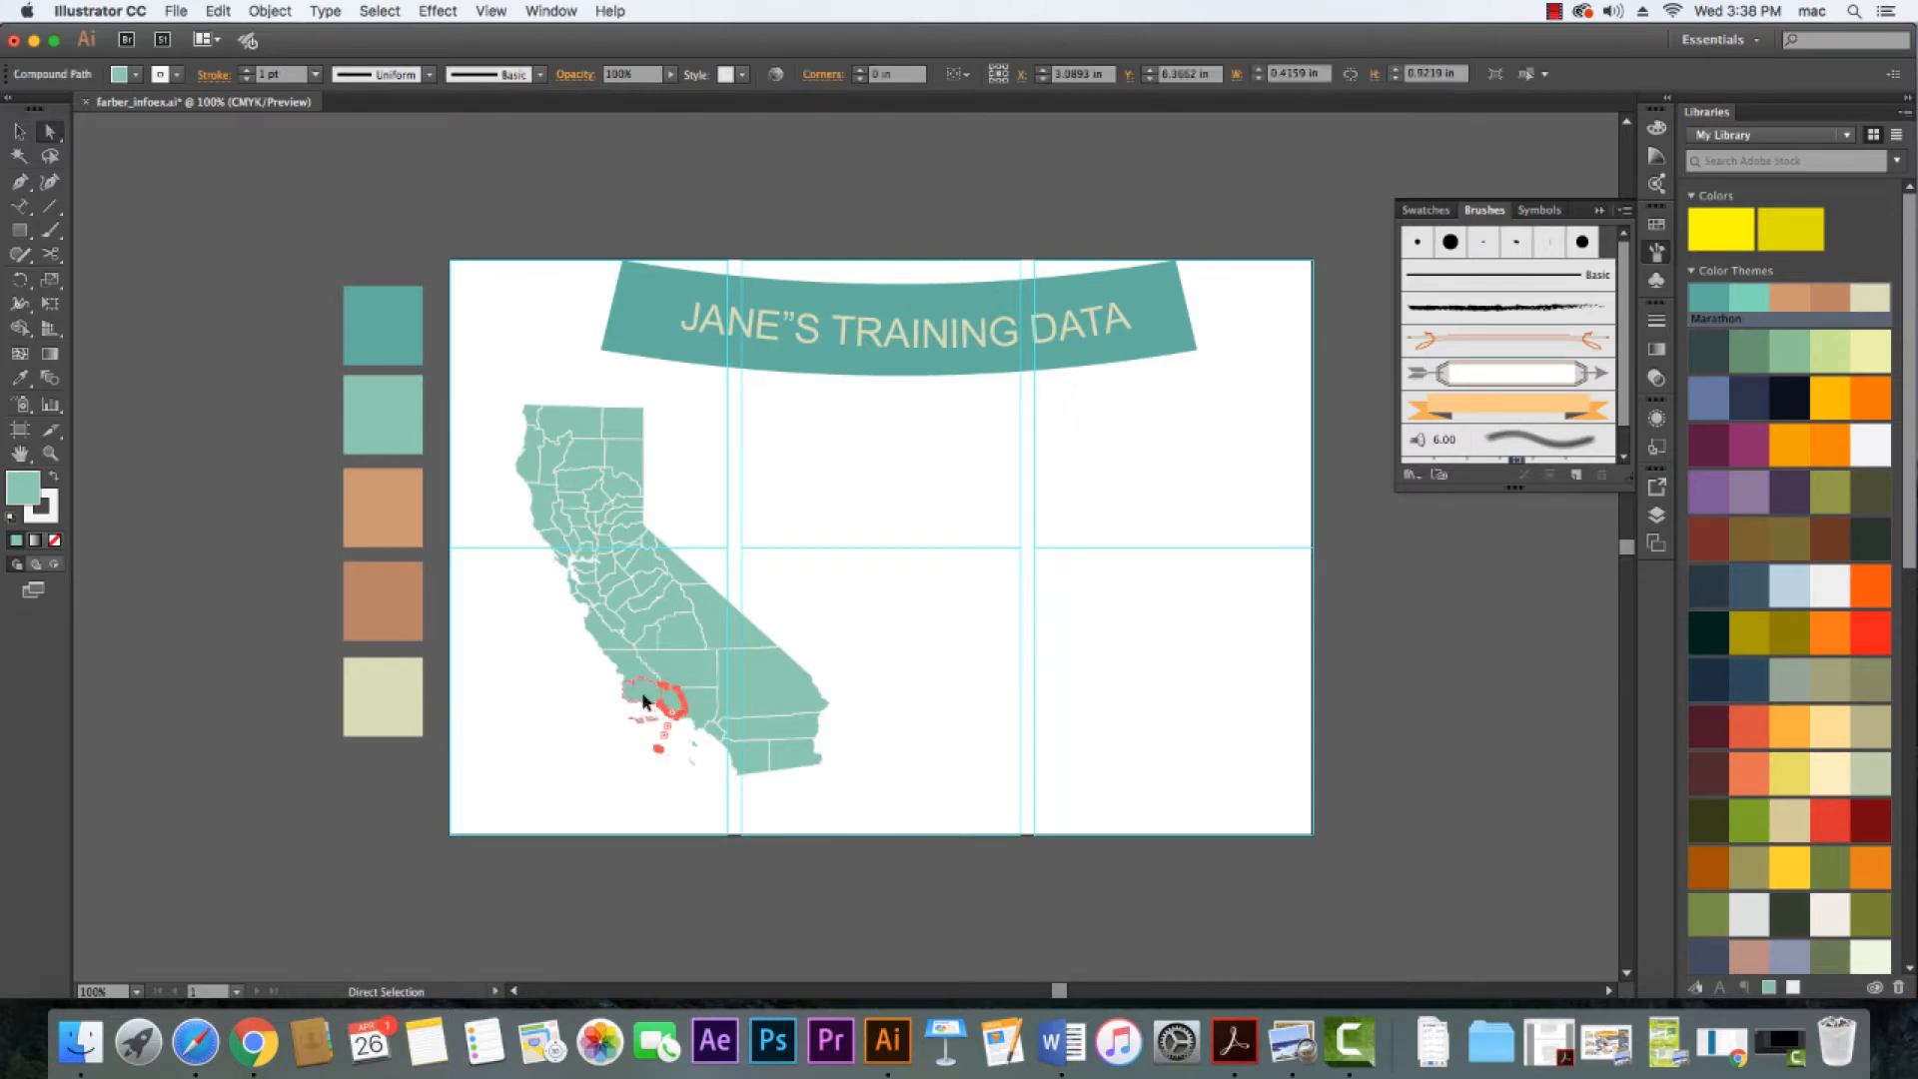
pyautogui.click(643, 698)
pyautogui.click(579, 604)
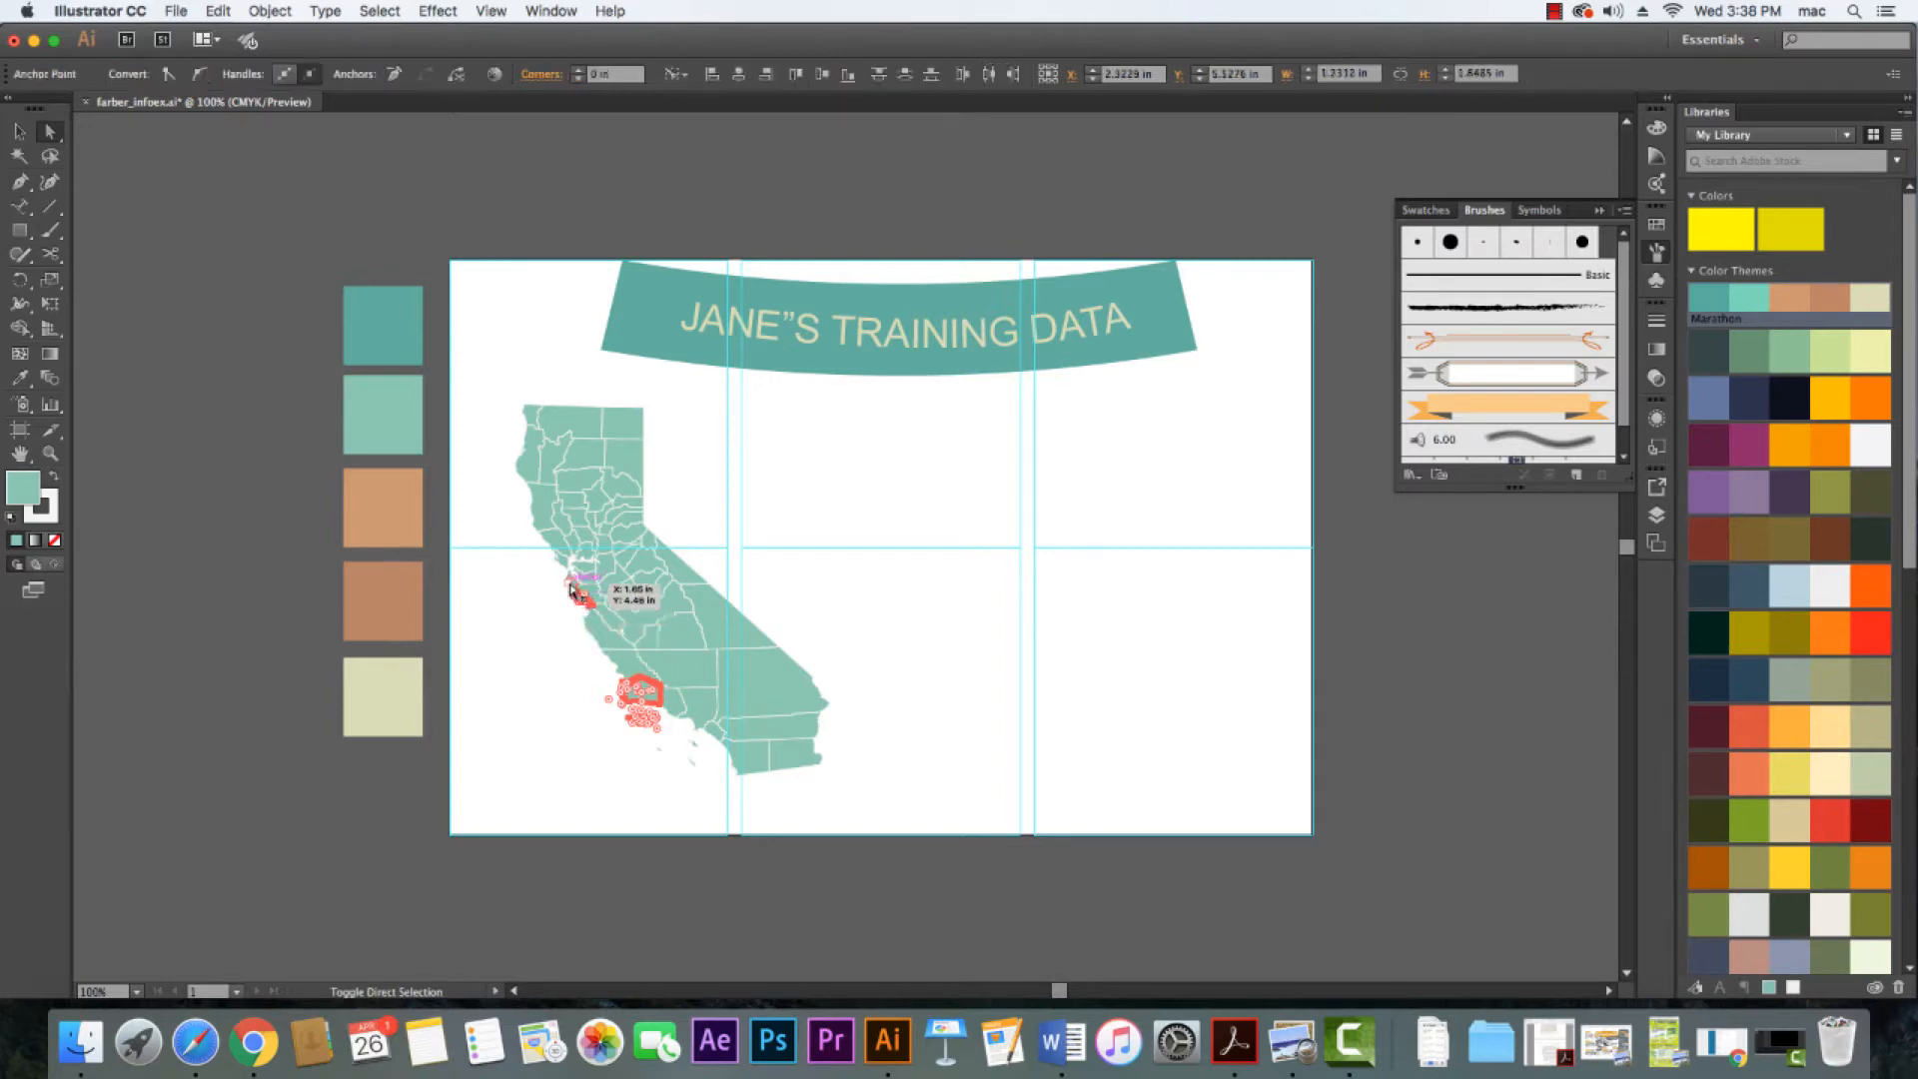
pyautogui.keyDown('shift'); pyautogui.click(559, 550); pyautogui.keyUp('shift')
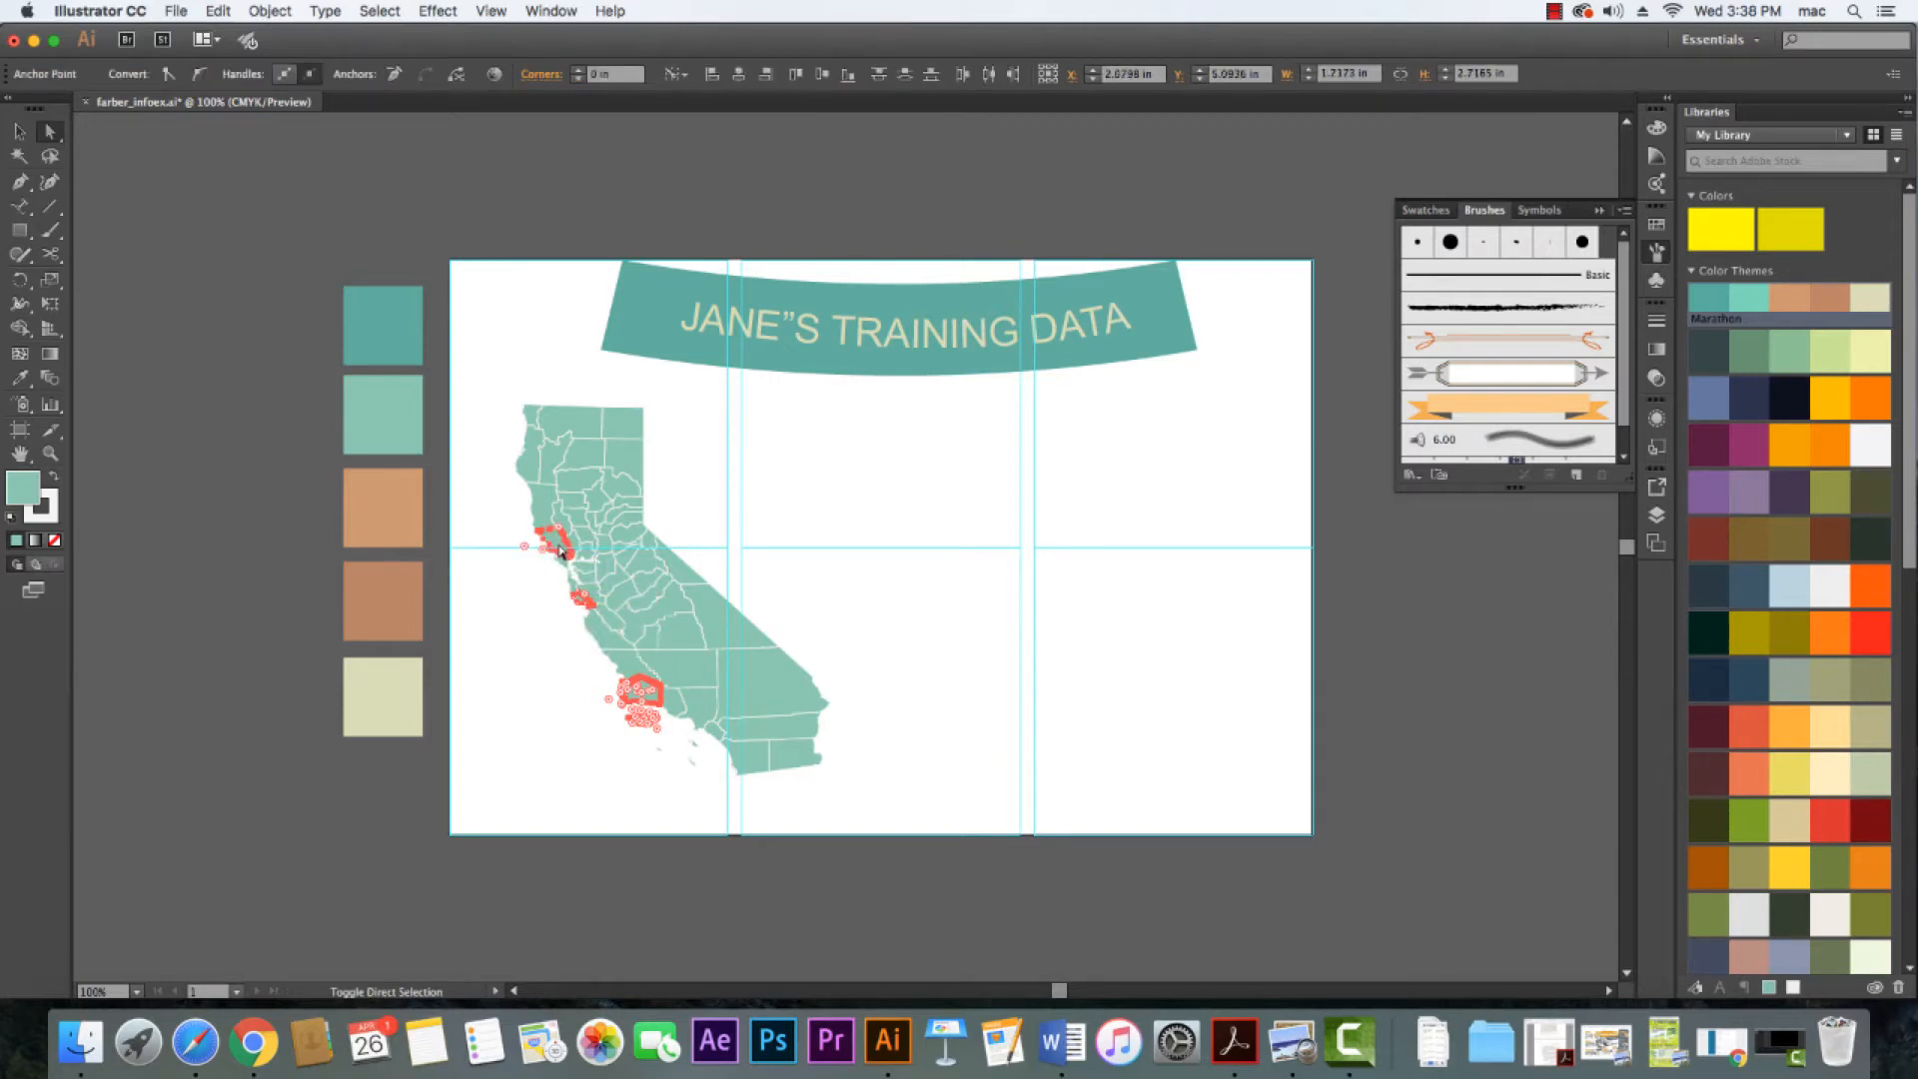
pyautogui.keyDown('shift'); pyautogui.click(585, 558); pyautogui.keyUp('shift')
pyautogui.keyDown('shift'); pyautogui.click(574, 432); pyautogui.keyUp('shift')
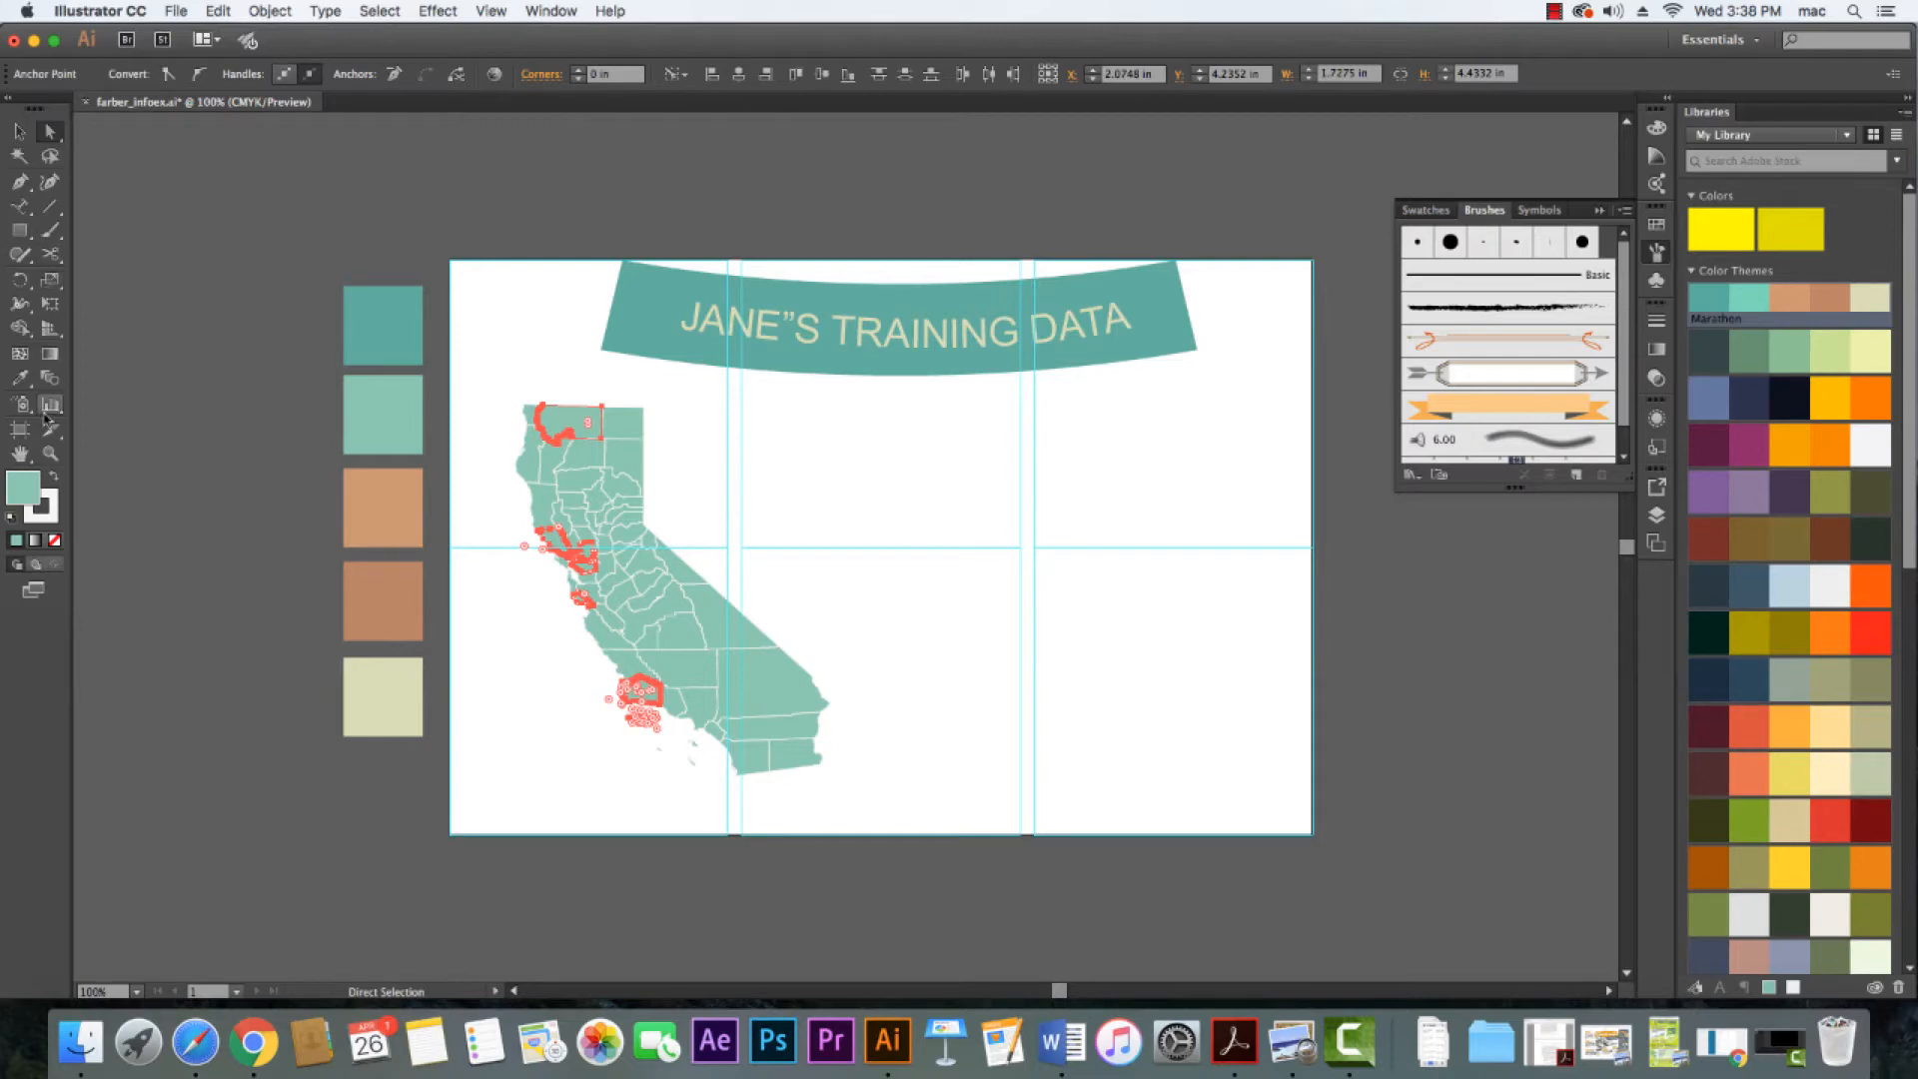
pyautogui.press('i')
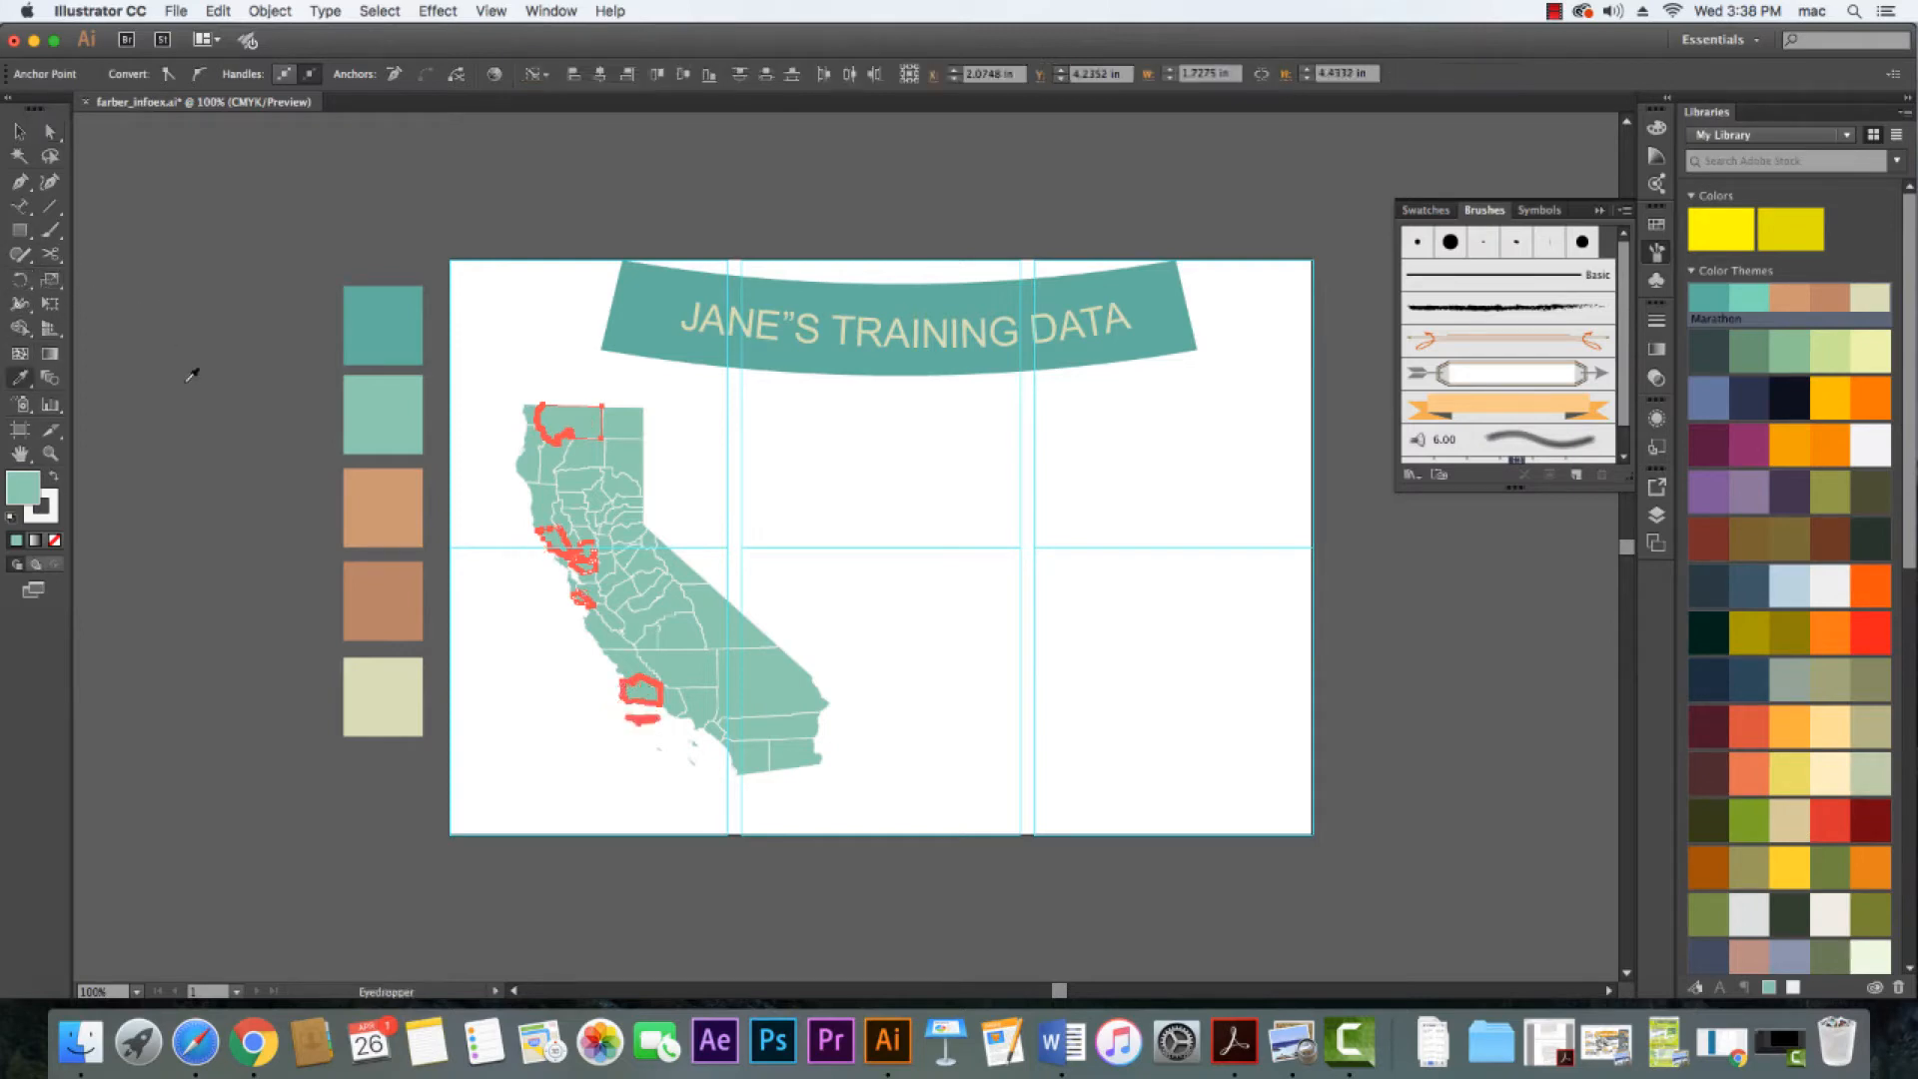
pyautogui.click(391, 594)
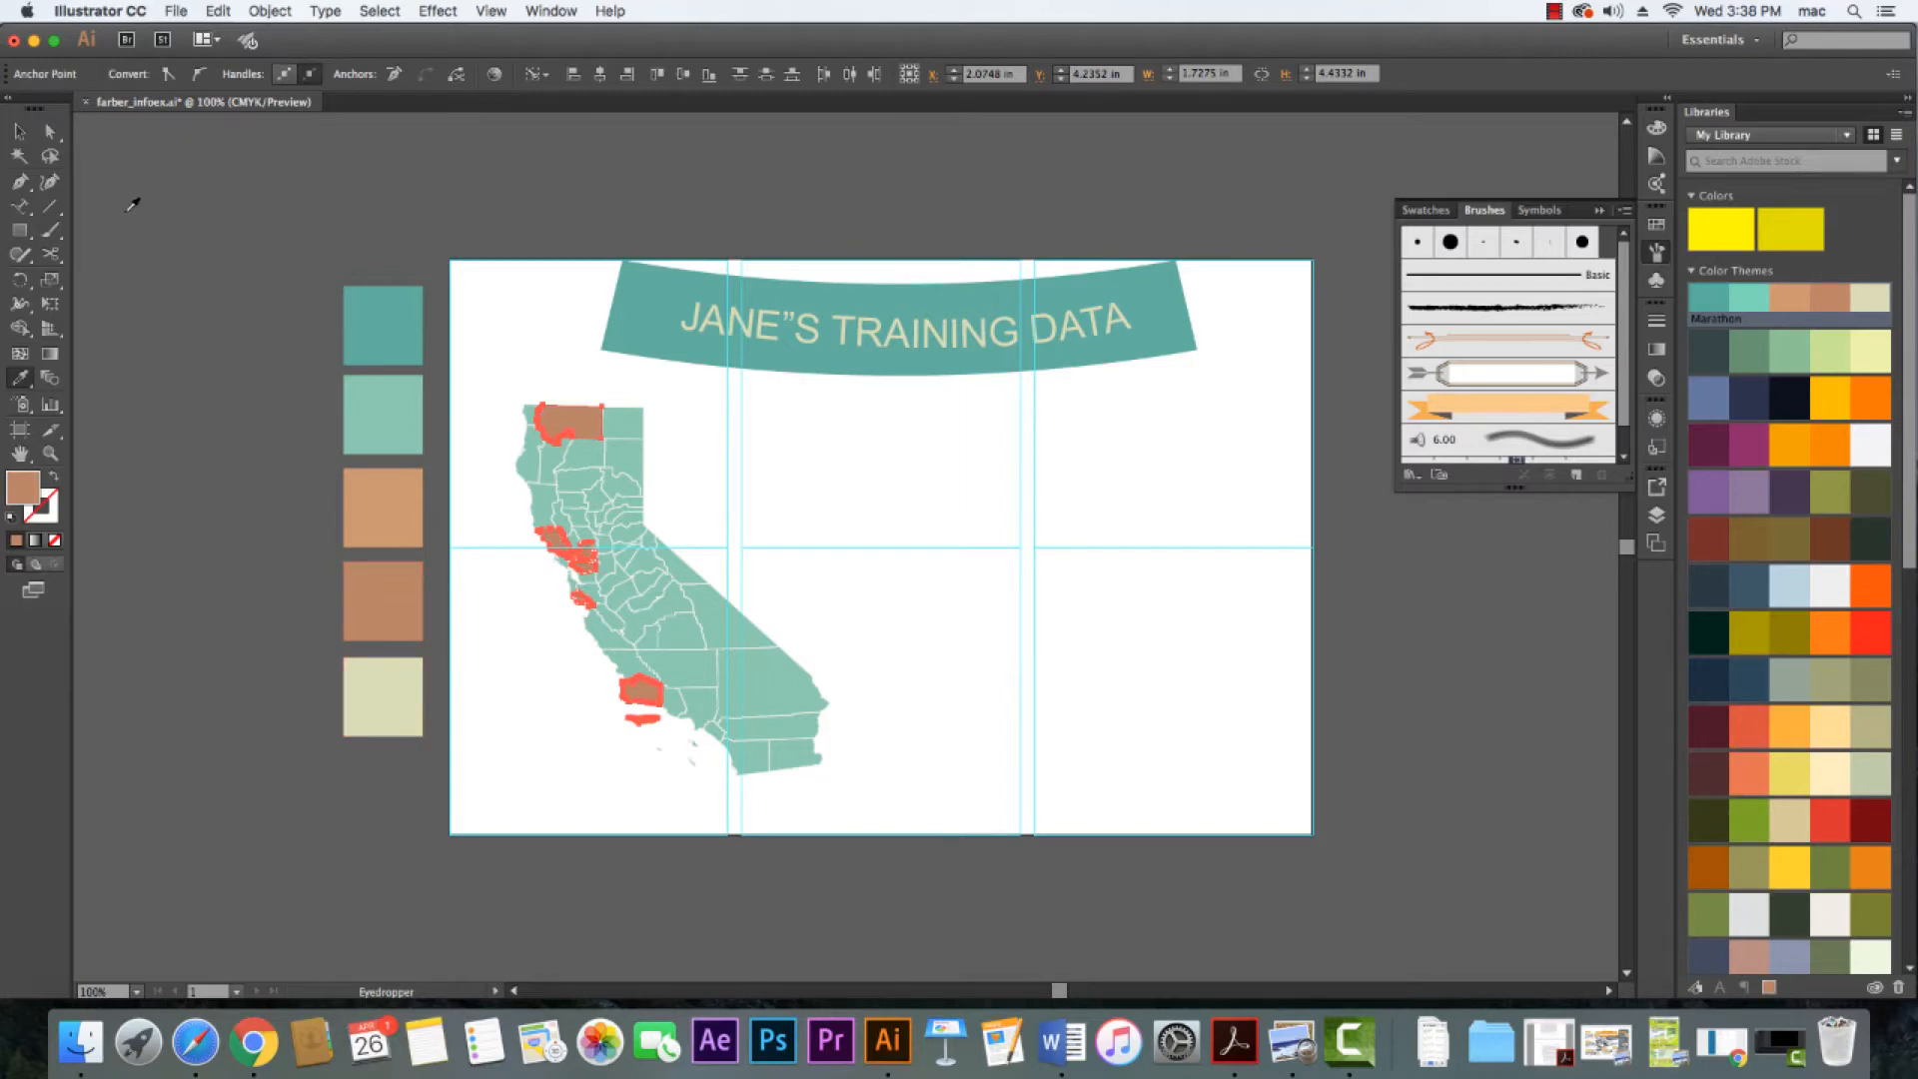
pyautogui.press('v')
pyautogui.click(165, 267)
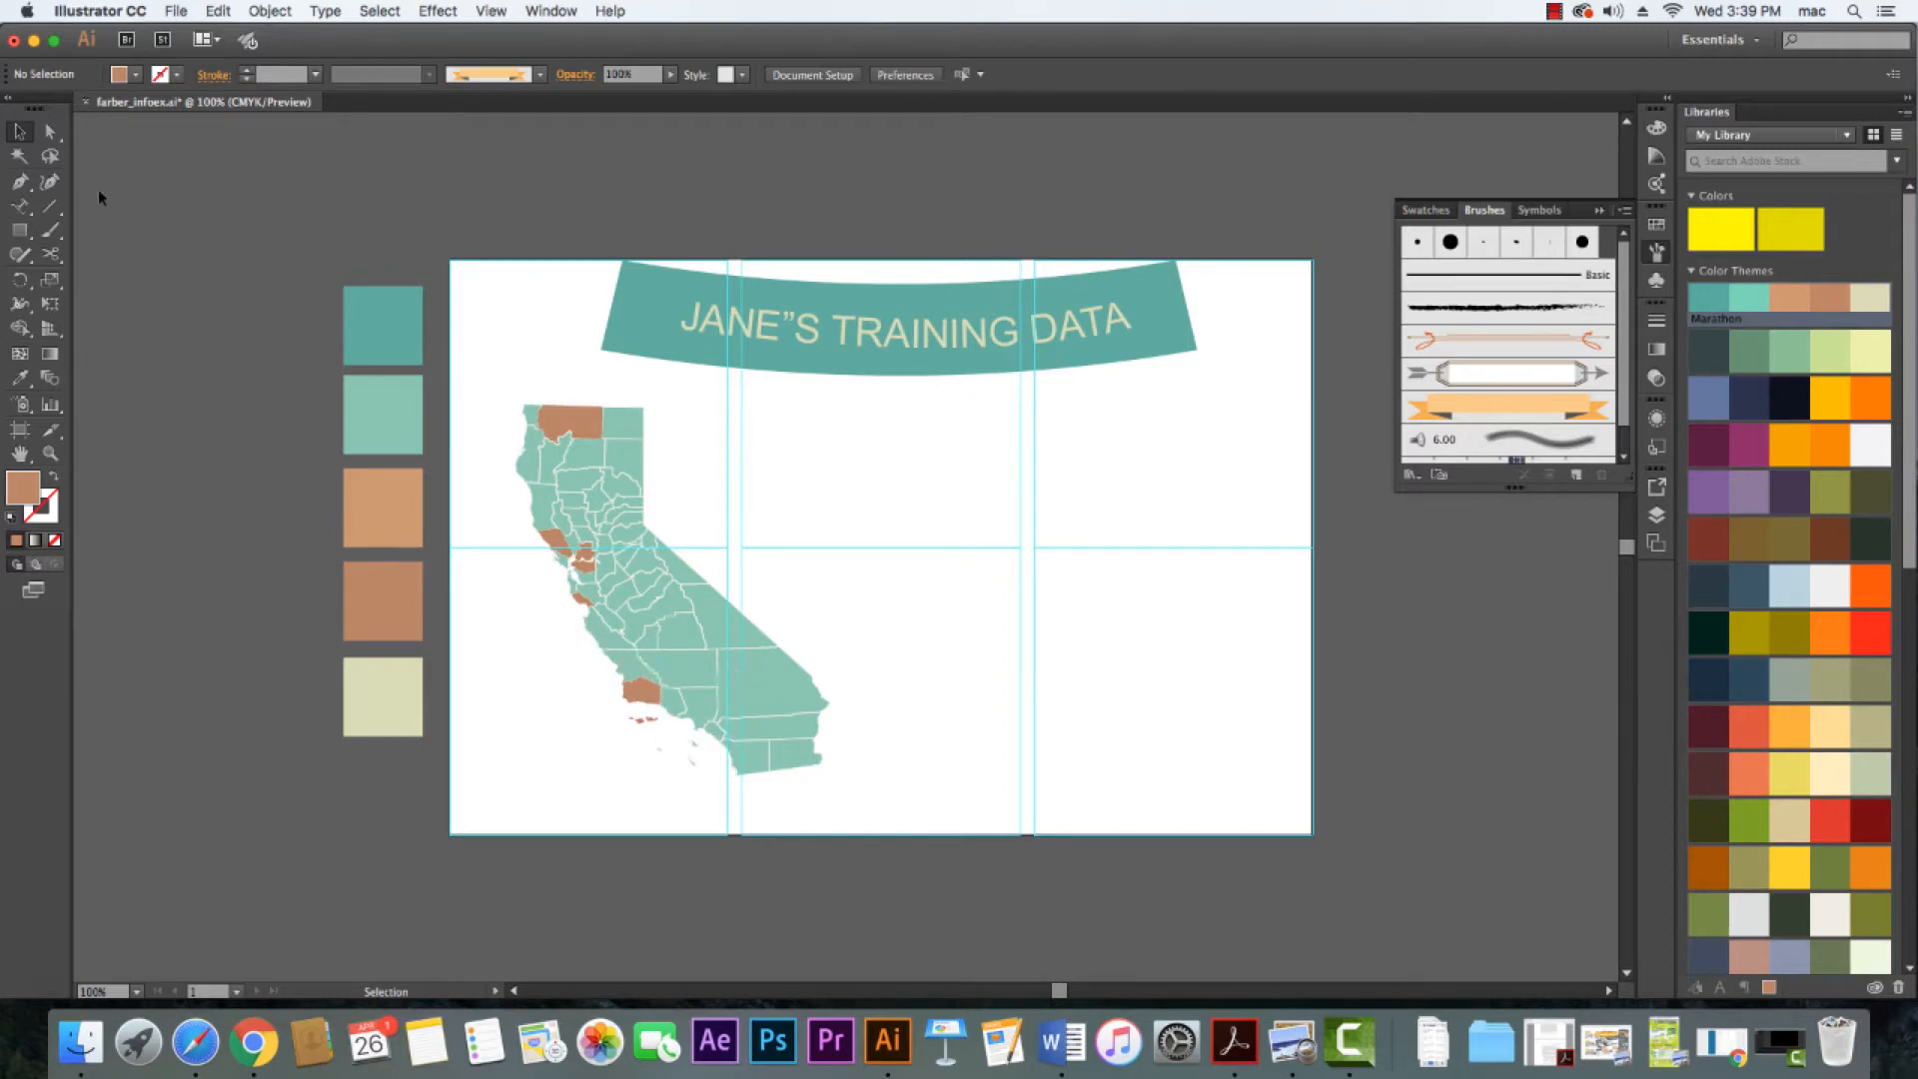
pyautogui.press('a')
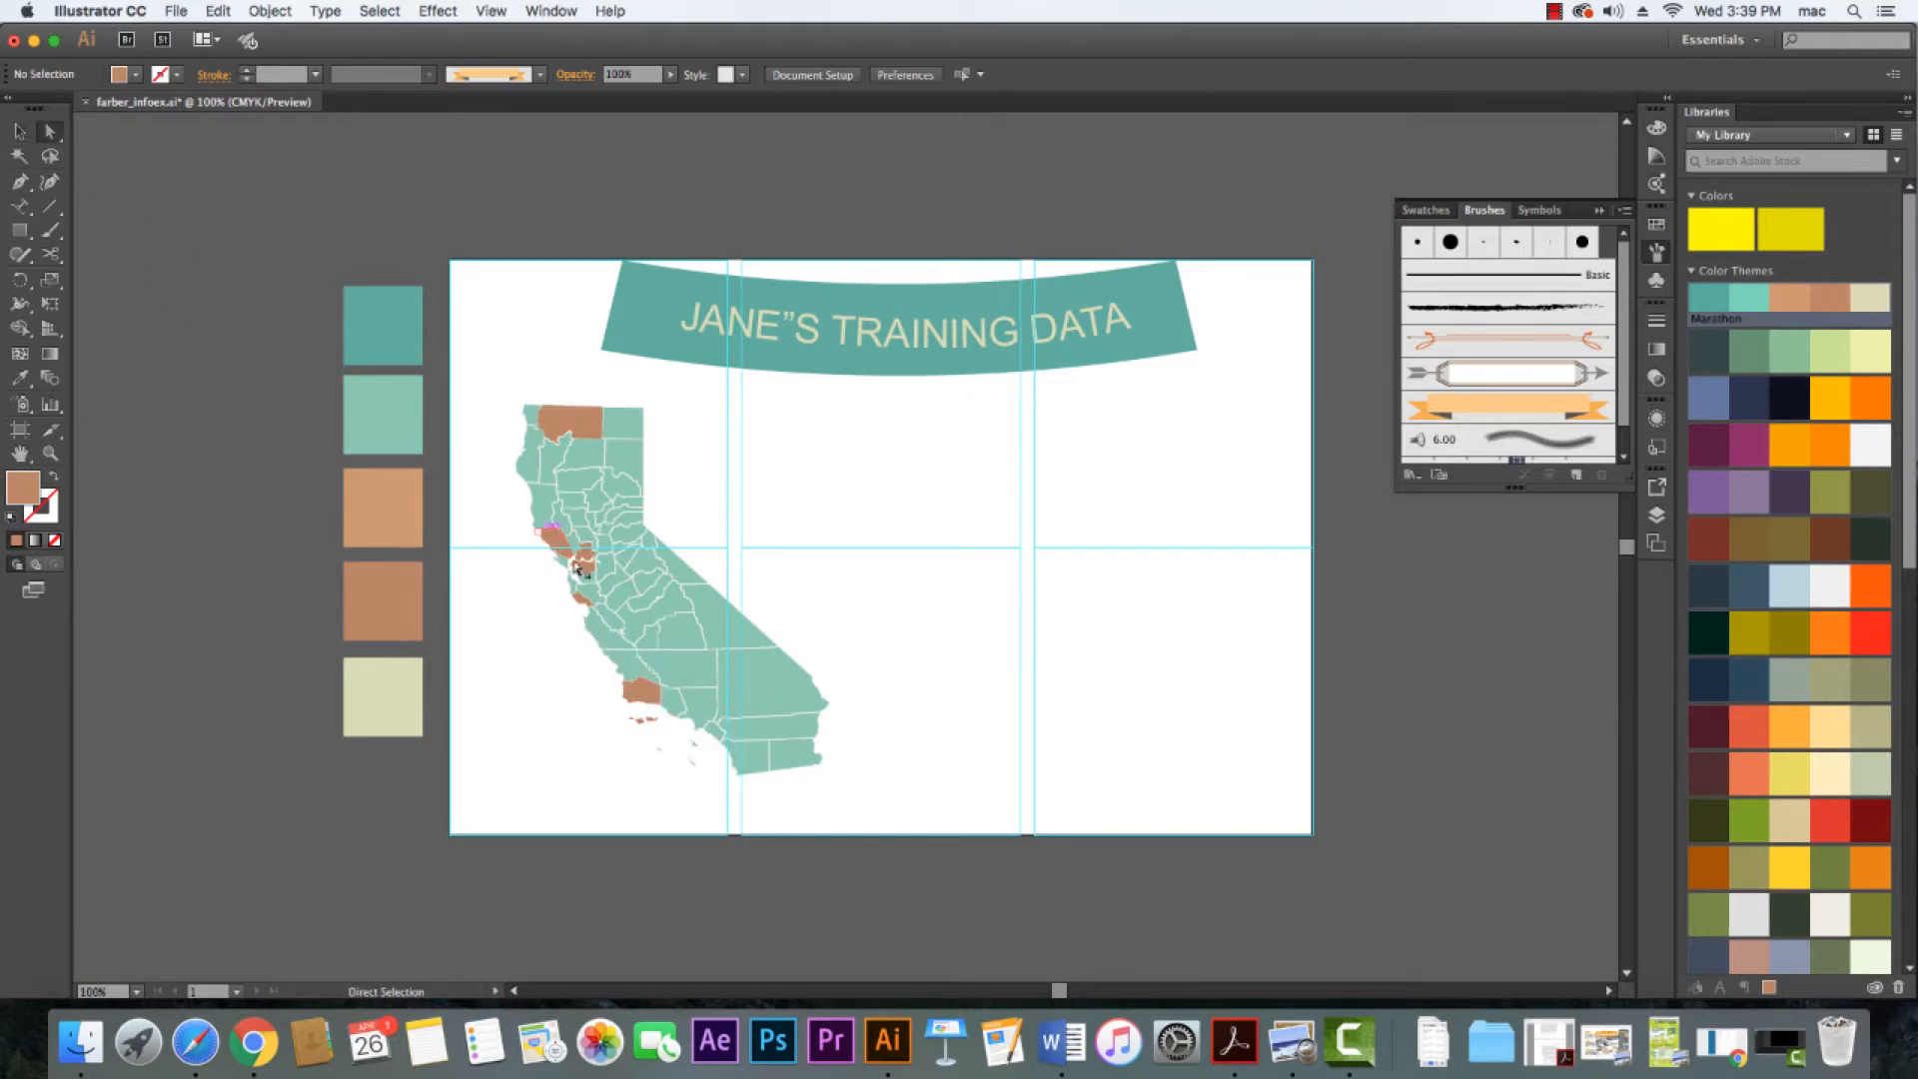
pyautogui.click(759, 679)
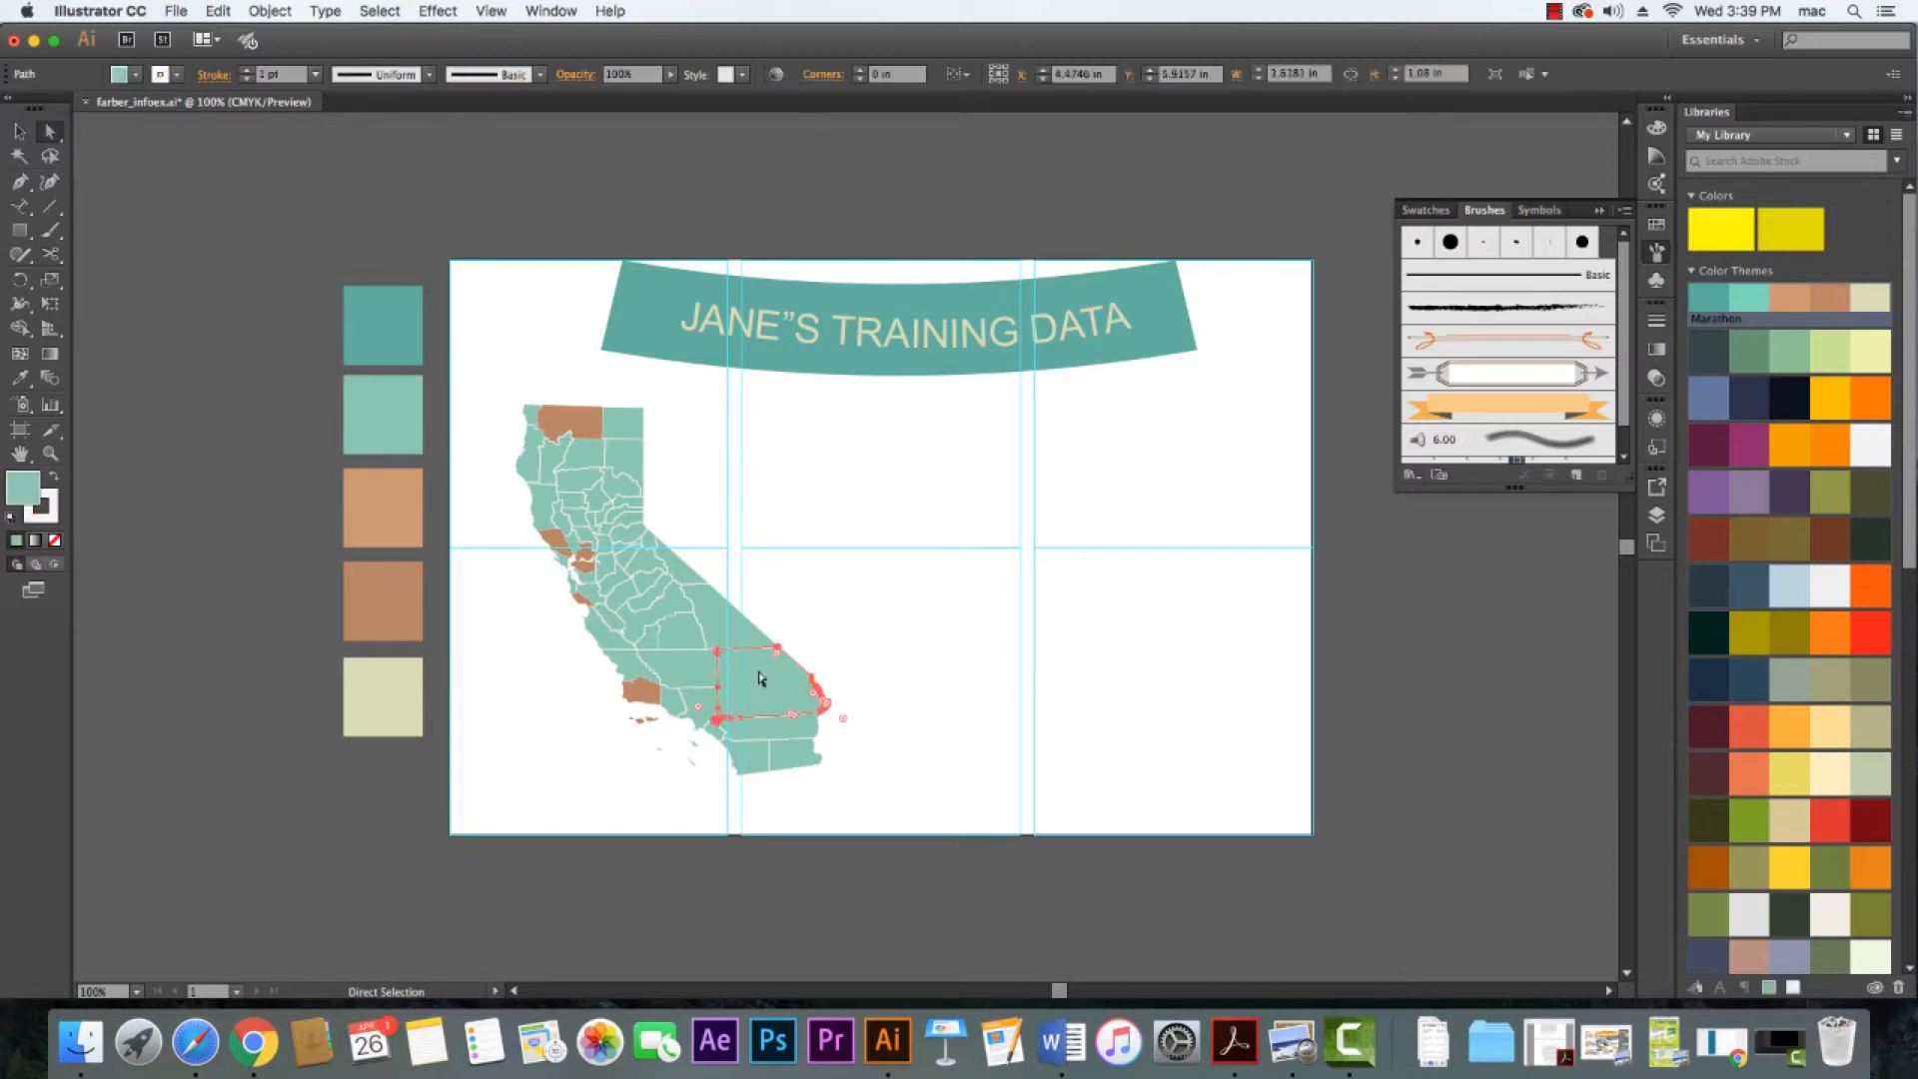
pyautogui.keyDown('shift'); pyautogui.click(694, 625); pyautogui.keyUp('shift')
pyautogui.keyDown('shift'); pyautogui.click(627, 530); pyautogui.keyUp('shift')
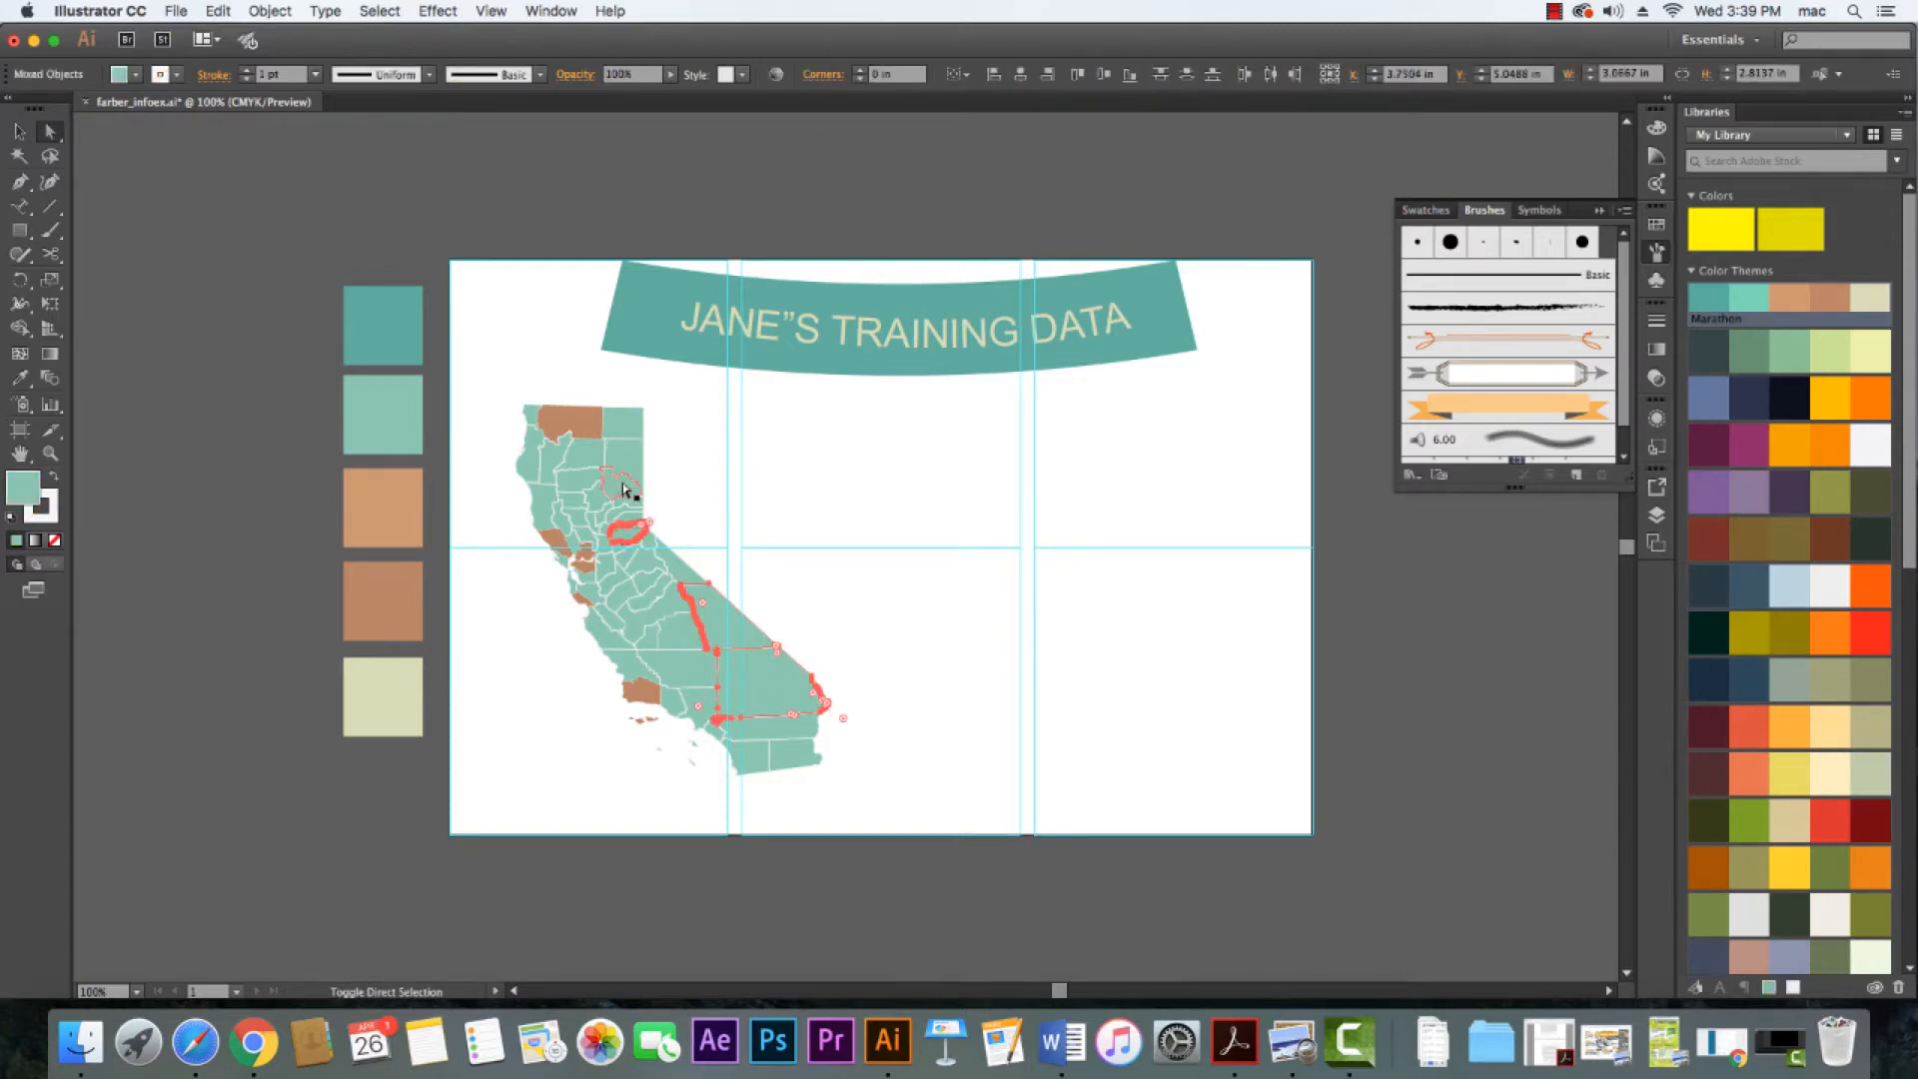
pyautogui.keyDown('shift'); pyautogui.click(622, 486); pyautogui.keyUp('shift')
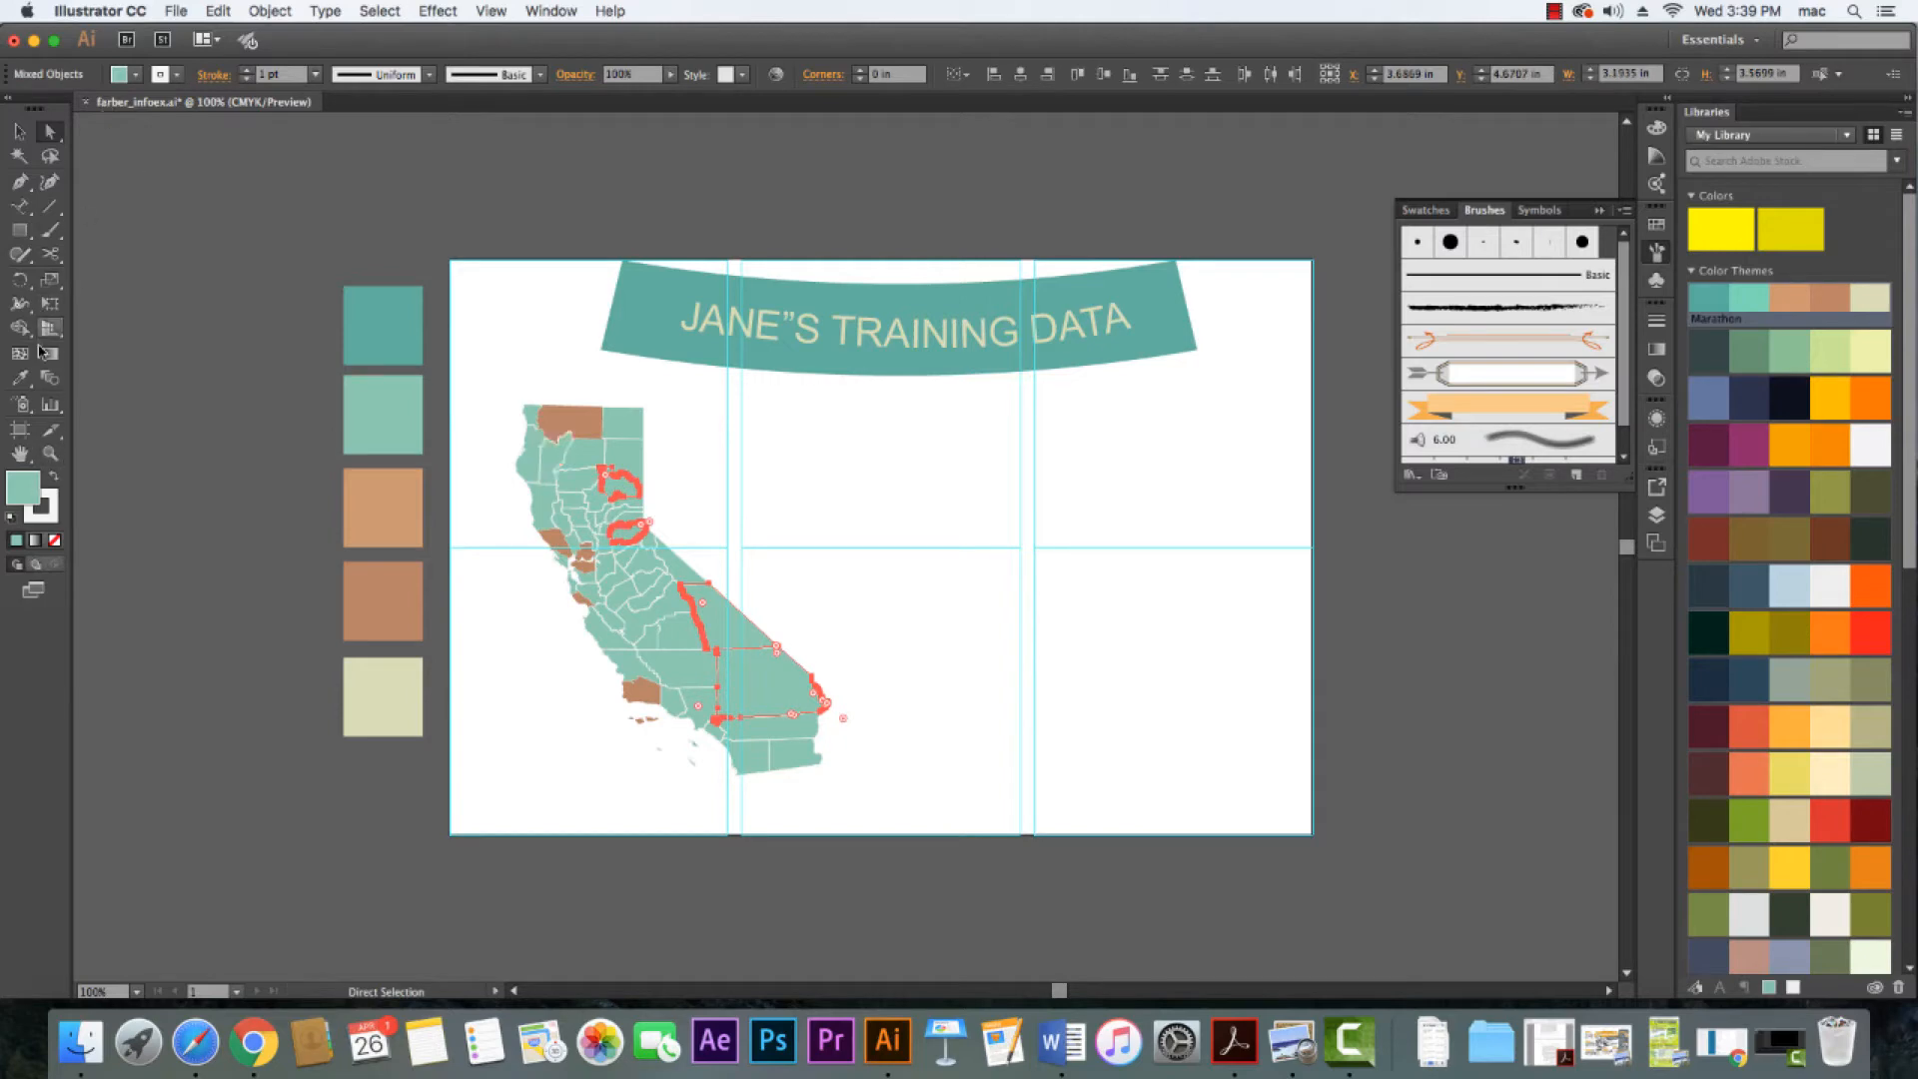
pyautogui.click(170, 566)
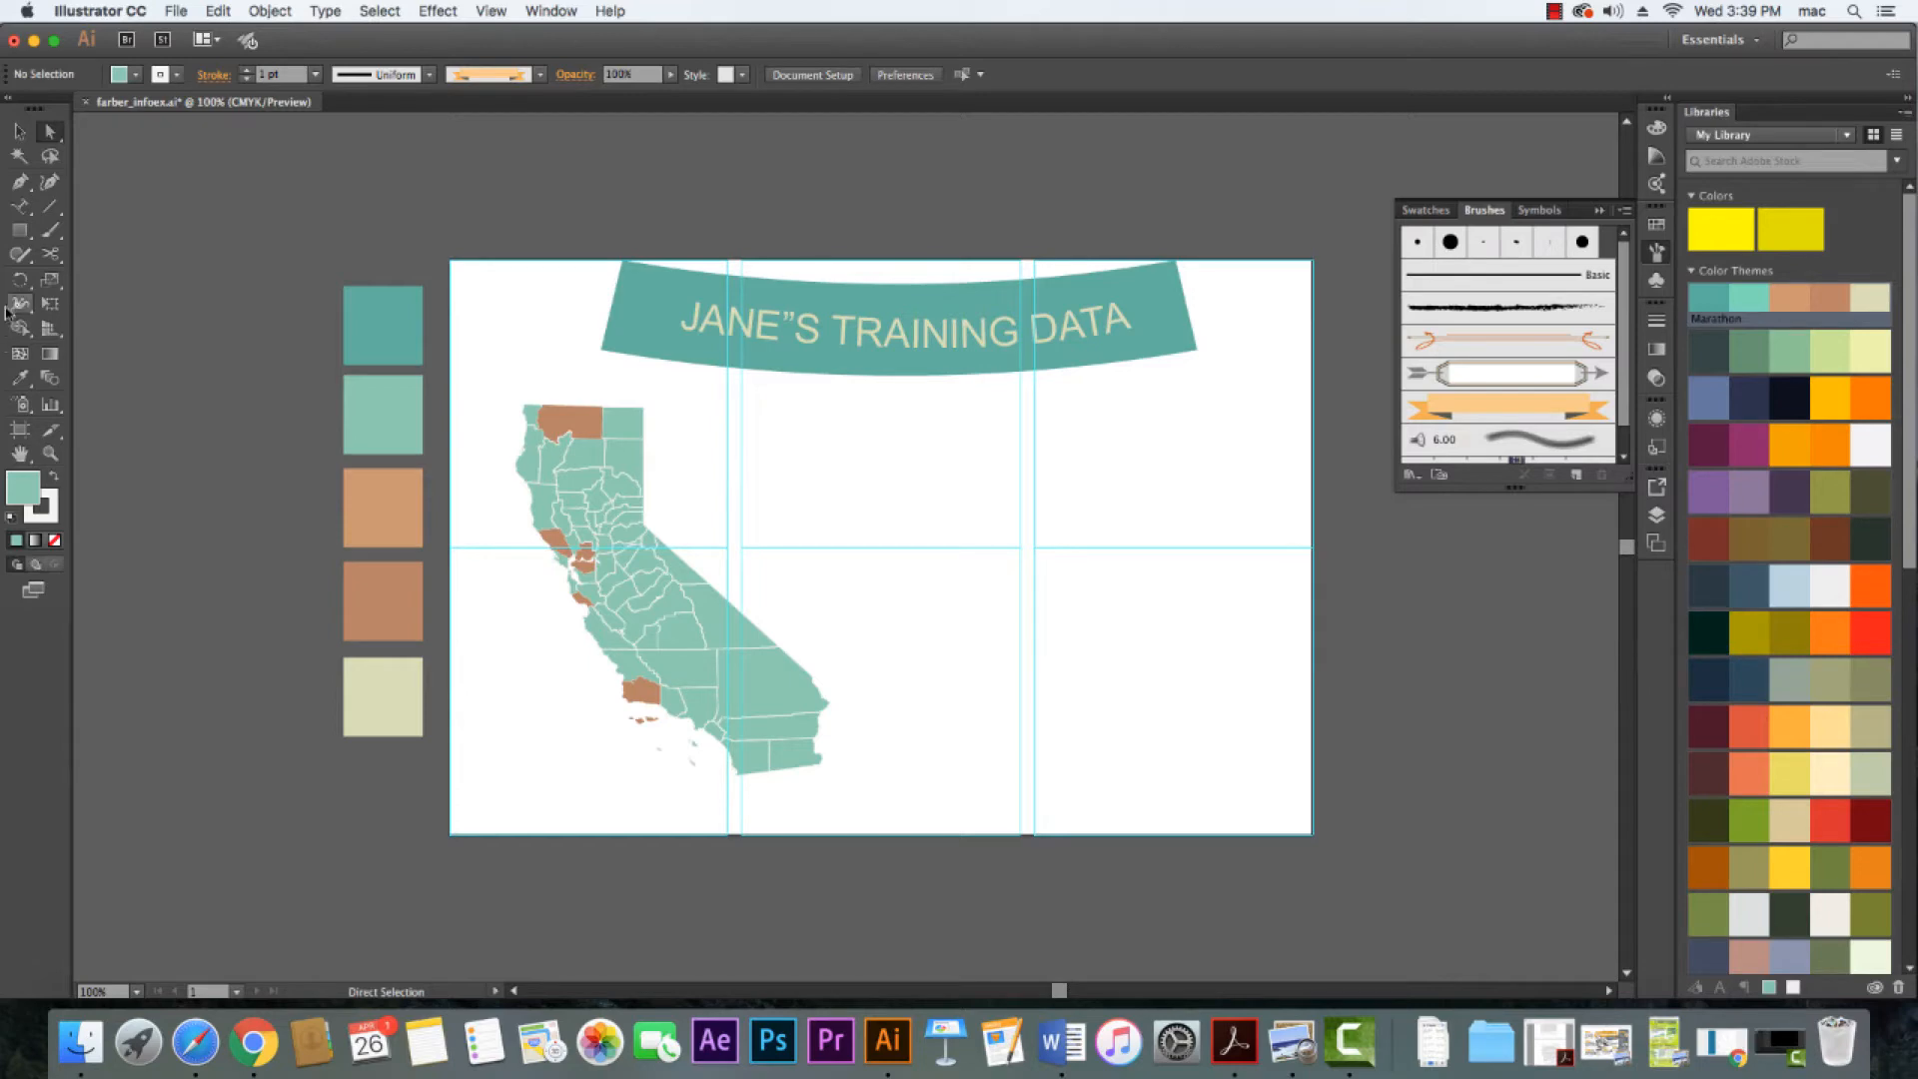
# Draw a small circle about 0.19 in across on the pasteboard beside the colour swatch squares with the Ellipse tool
pyautogui.click(18, 255)
pyautogui.click(18, 231)
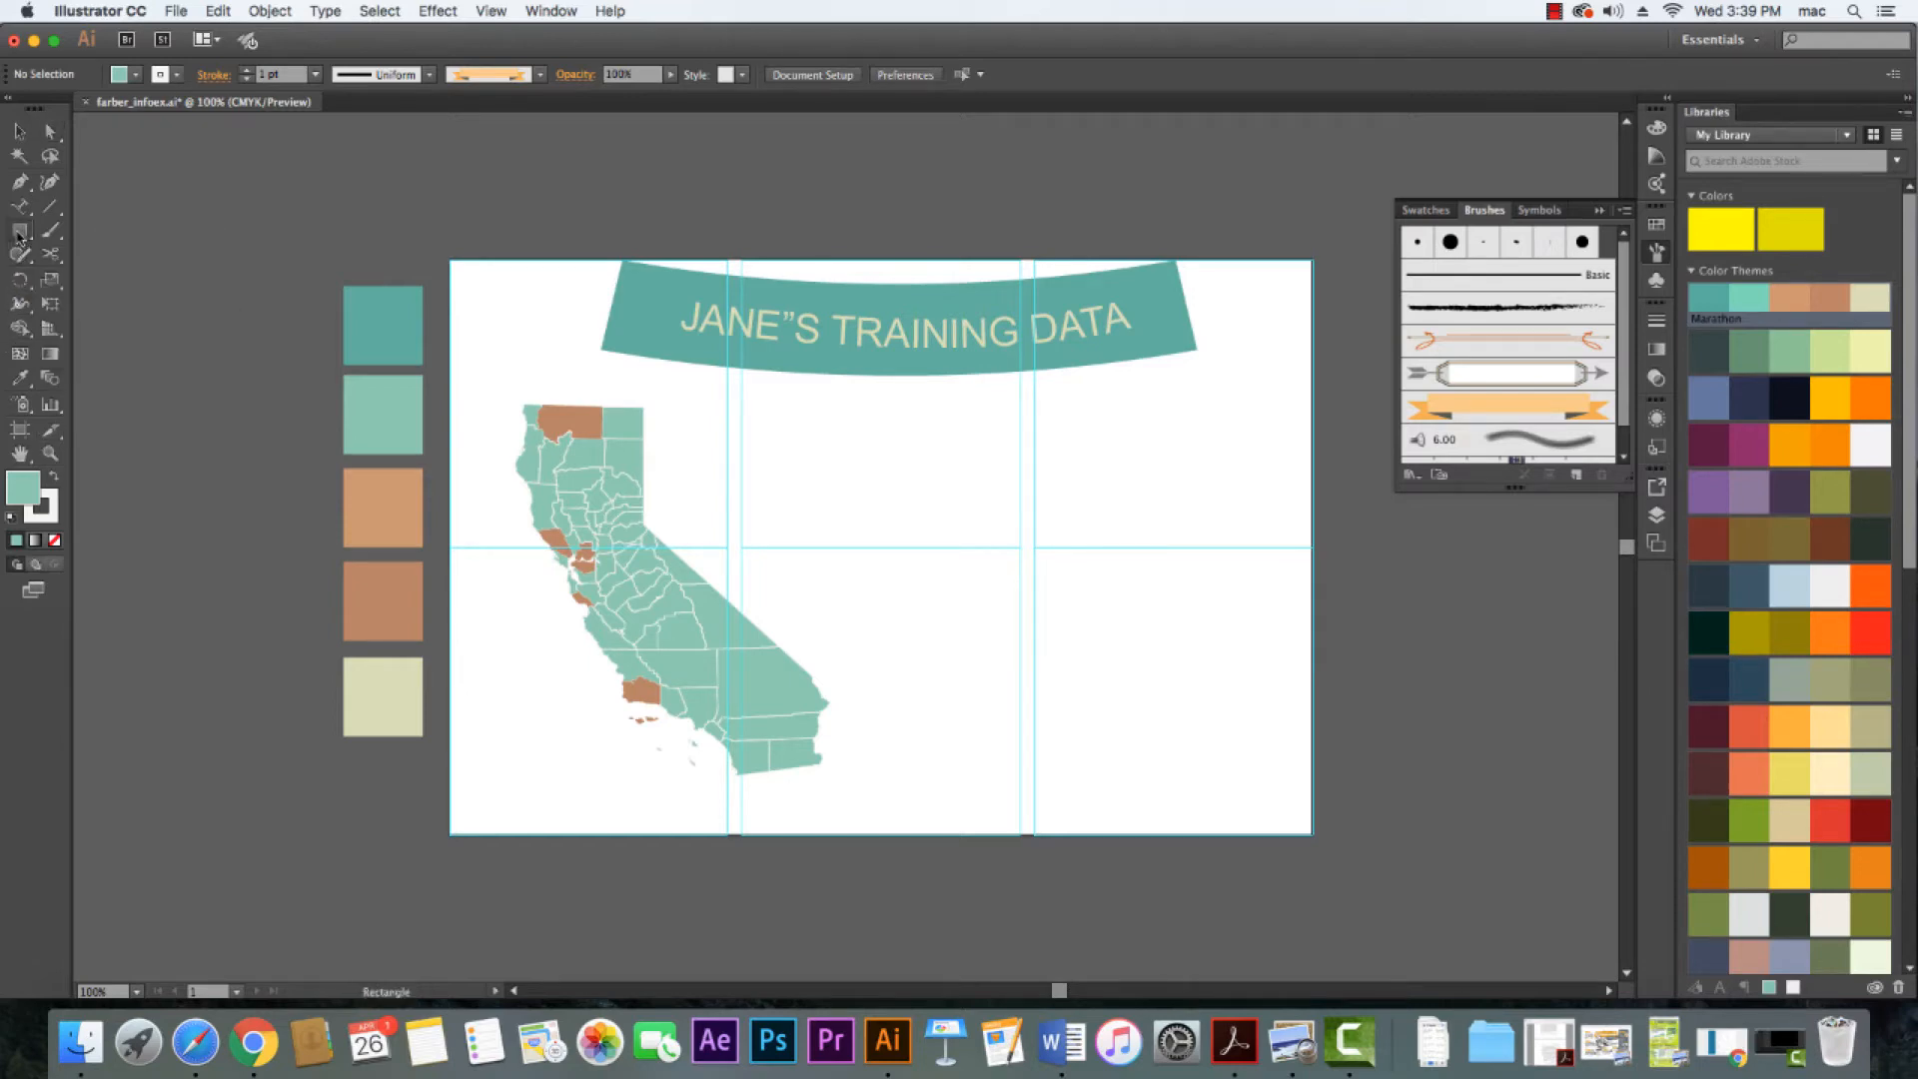
pyautogui.click(18, 236)
pyautogui.click(137, 279)
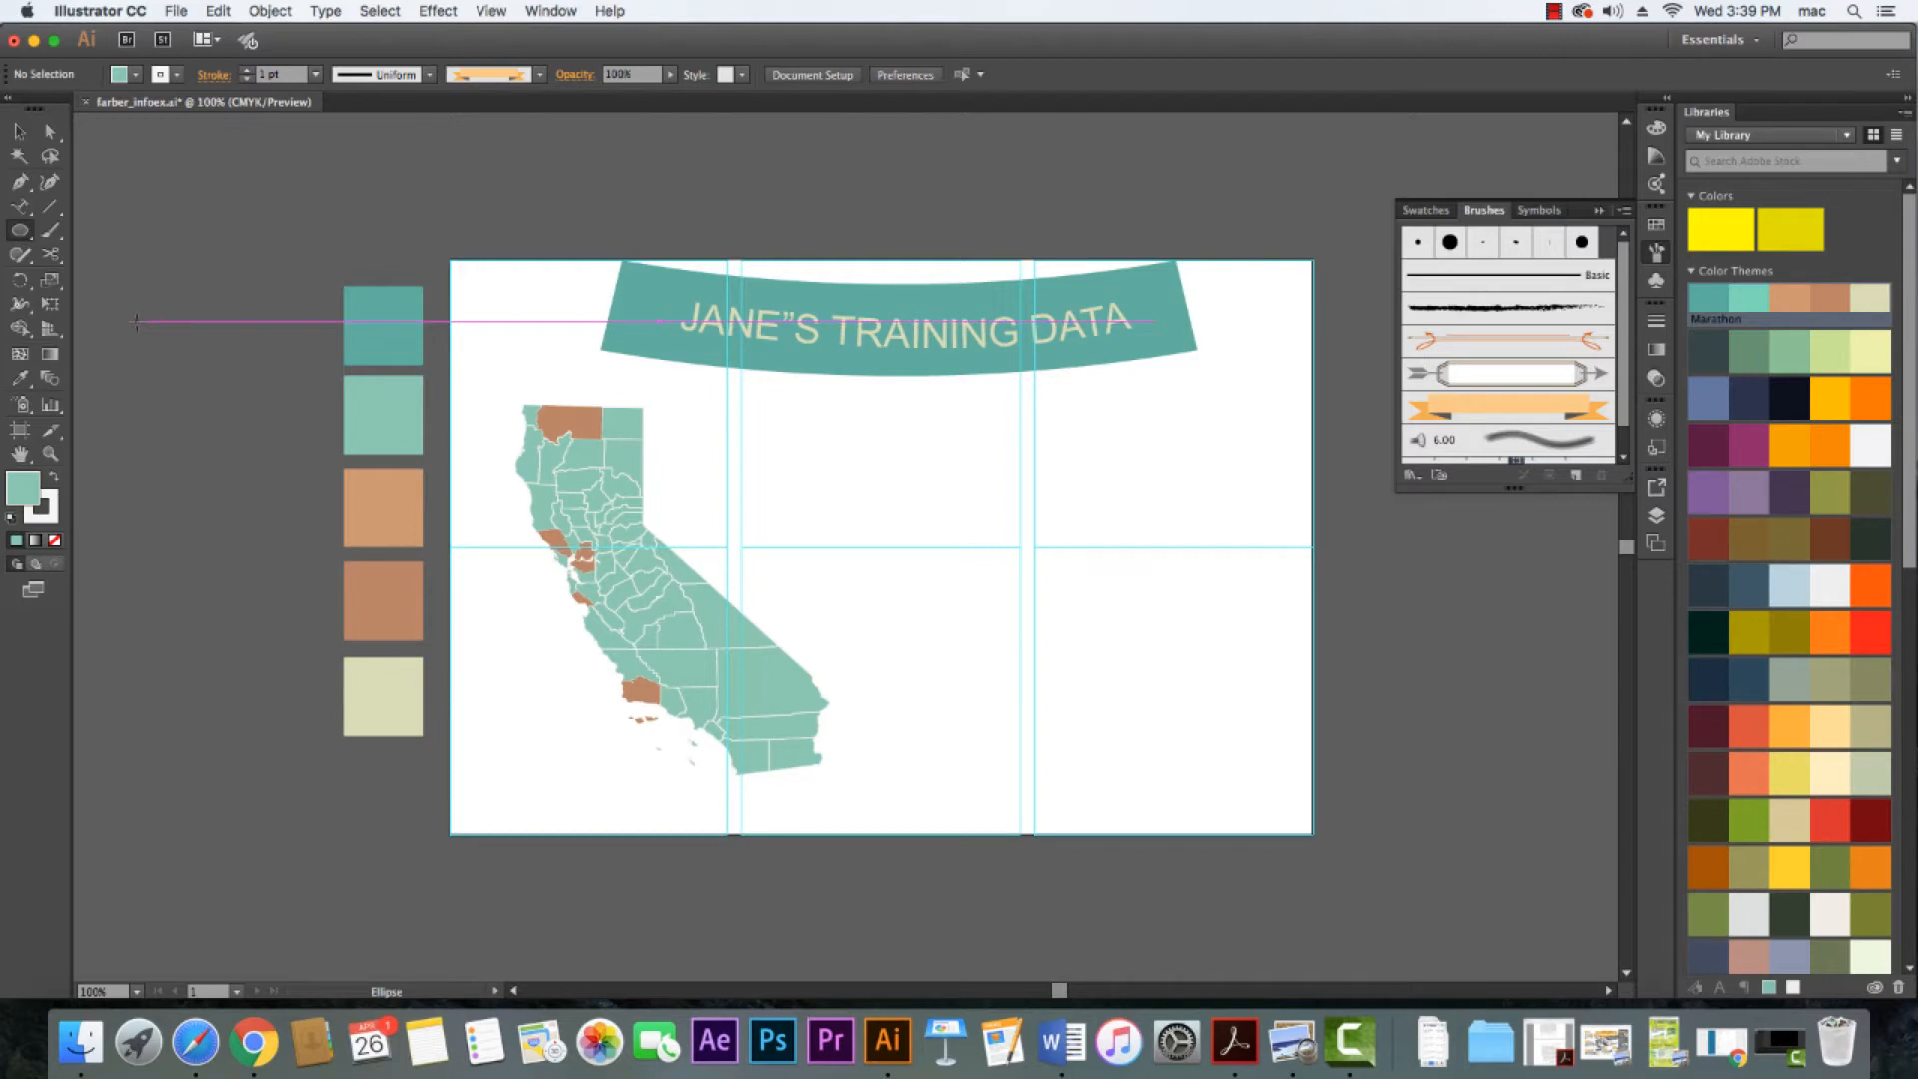
pyautogui.moveTo(136, 320); pyautogui.dragTo(148, 333)
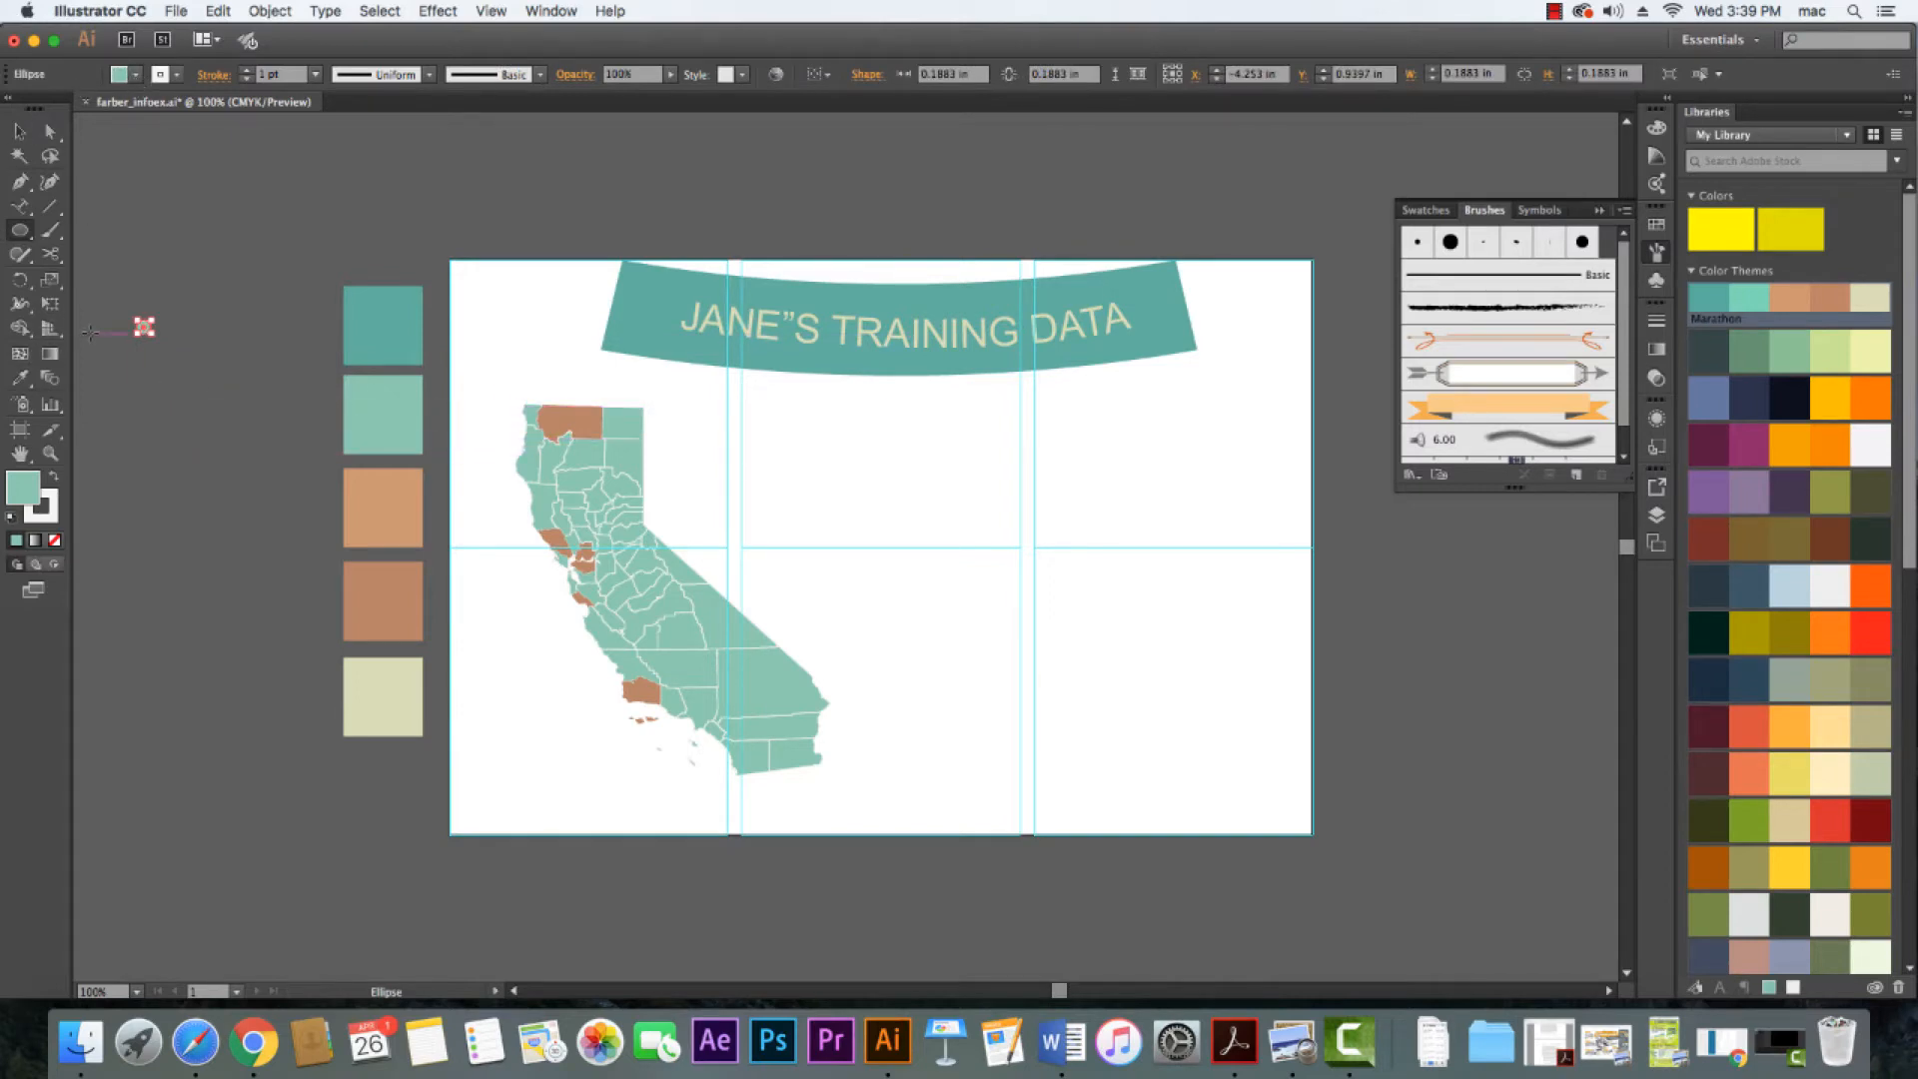
# Fill the small circle with the sampled cream swatch colour and give it a 1 pt near-white stroke
pyautogui.press('i')
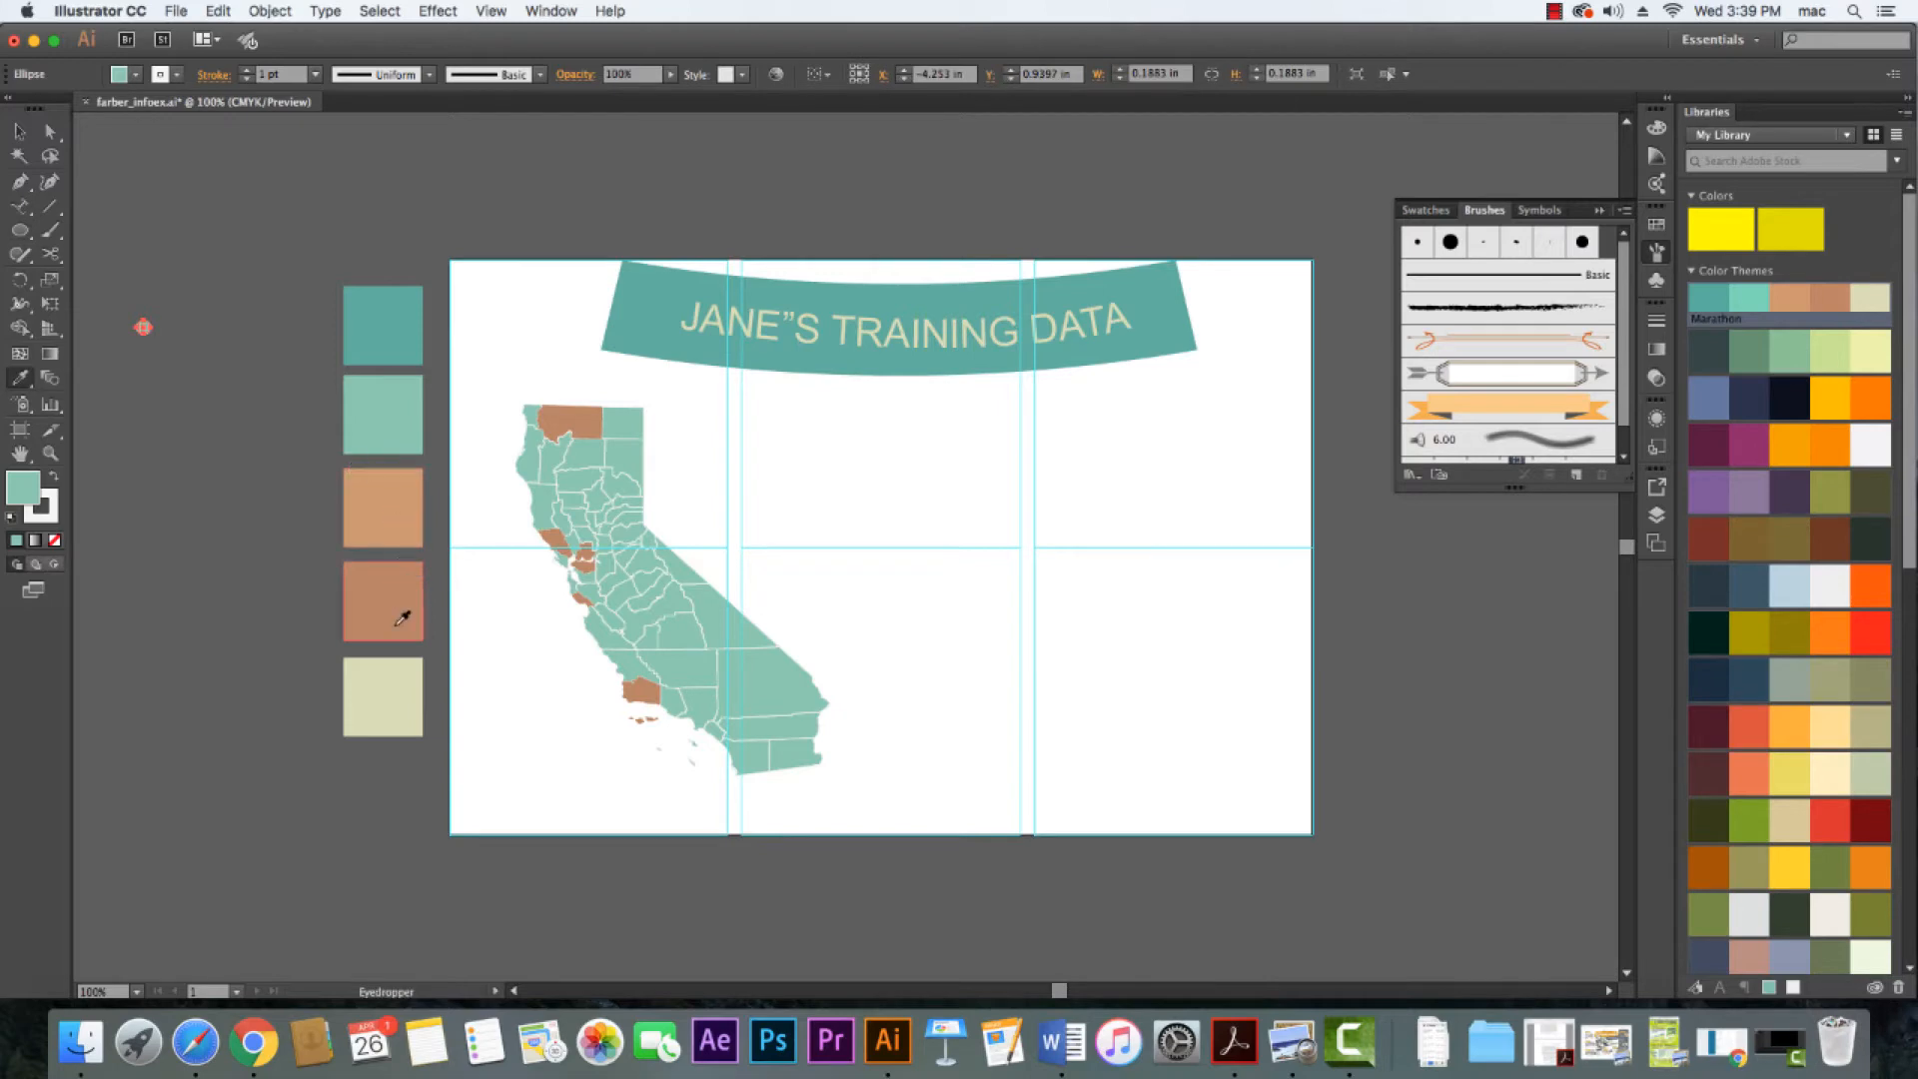
pyautogui.click(398, 679)
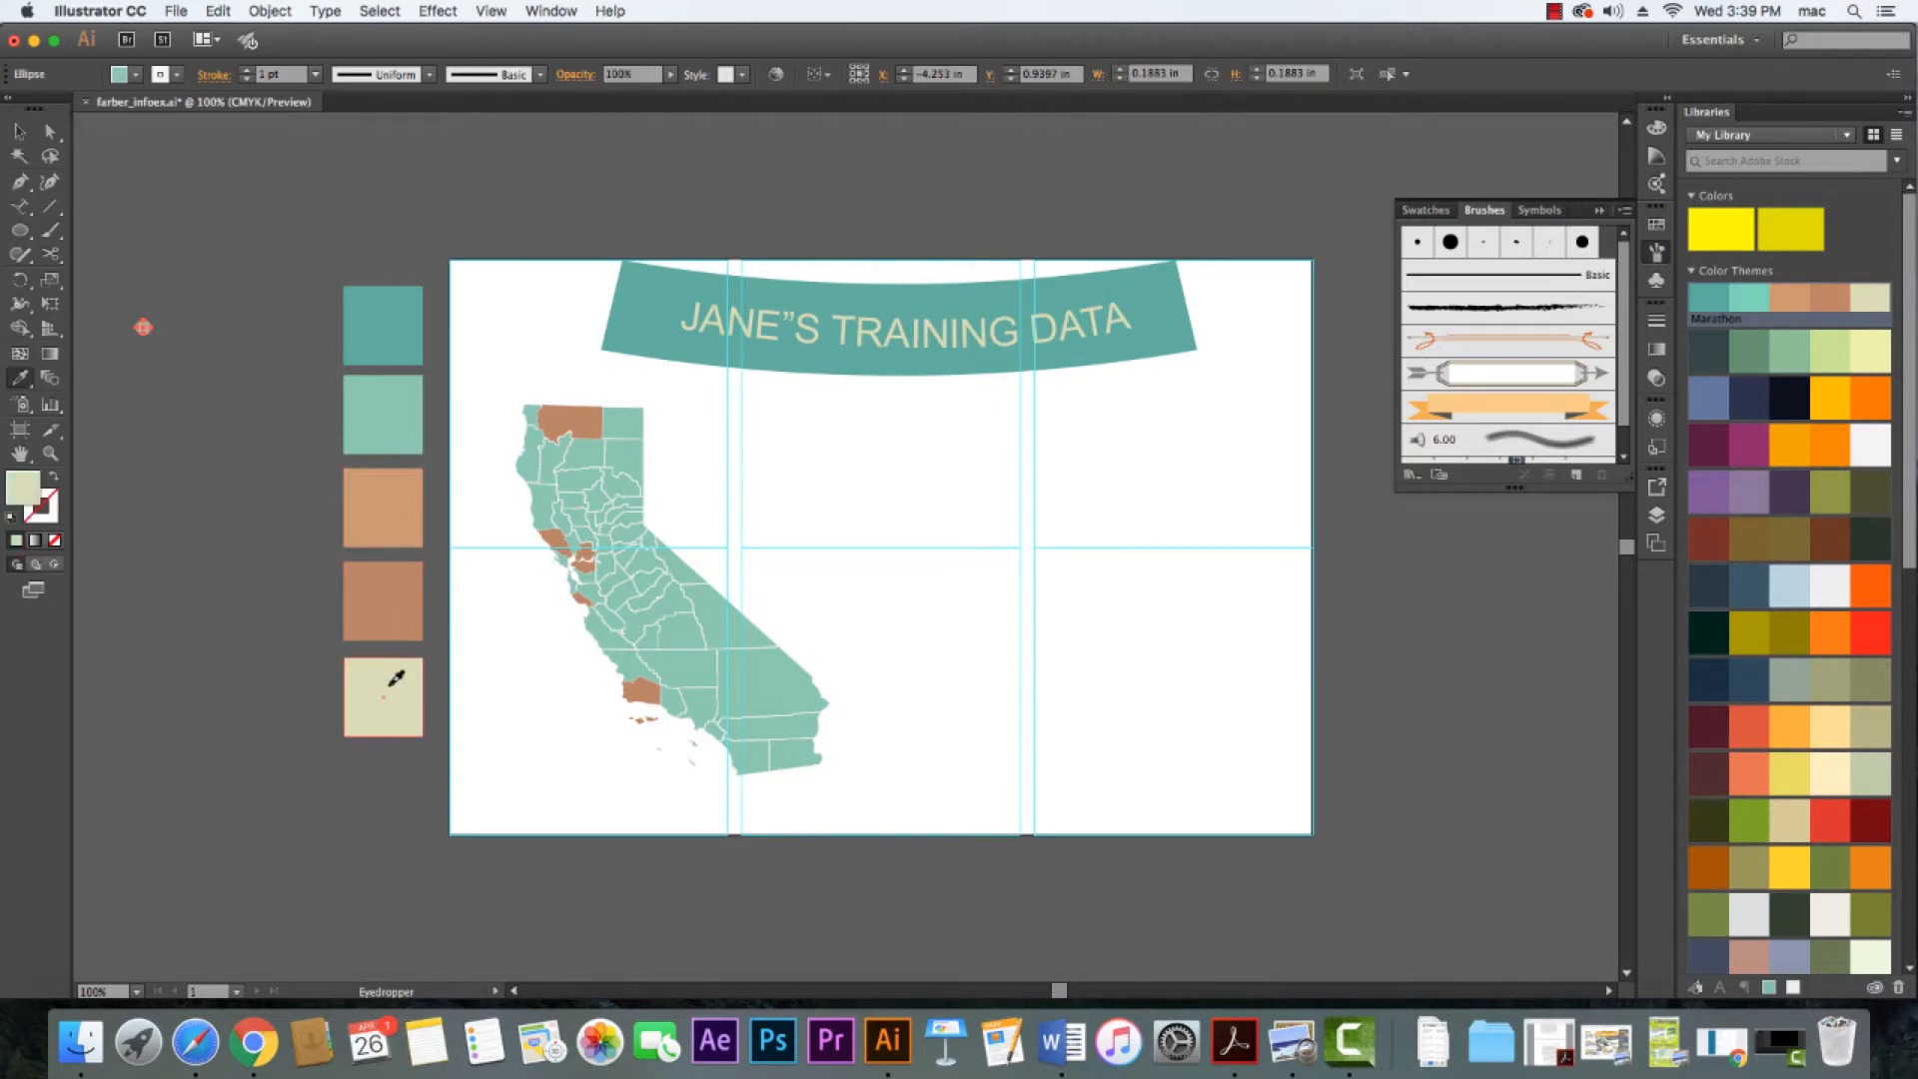
pyautogui.click(177, 75)
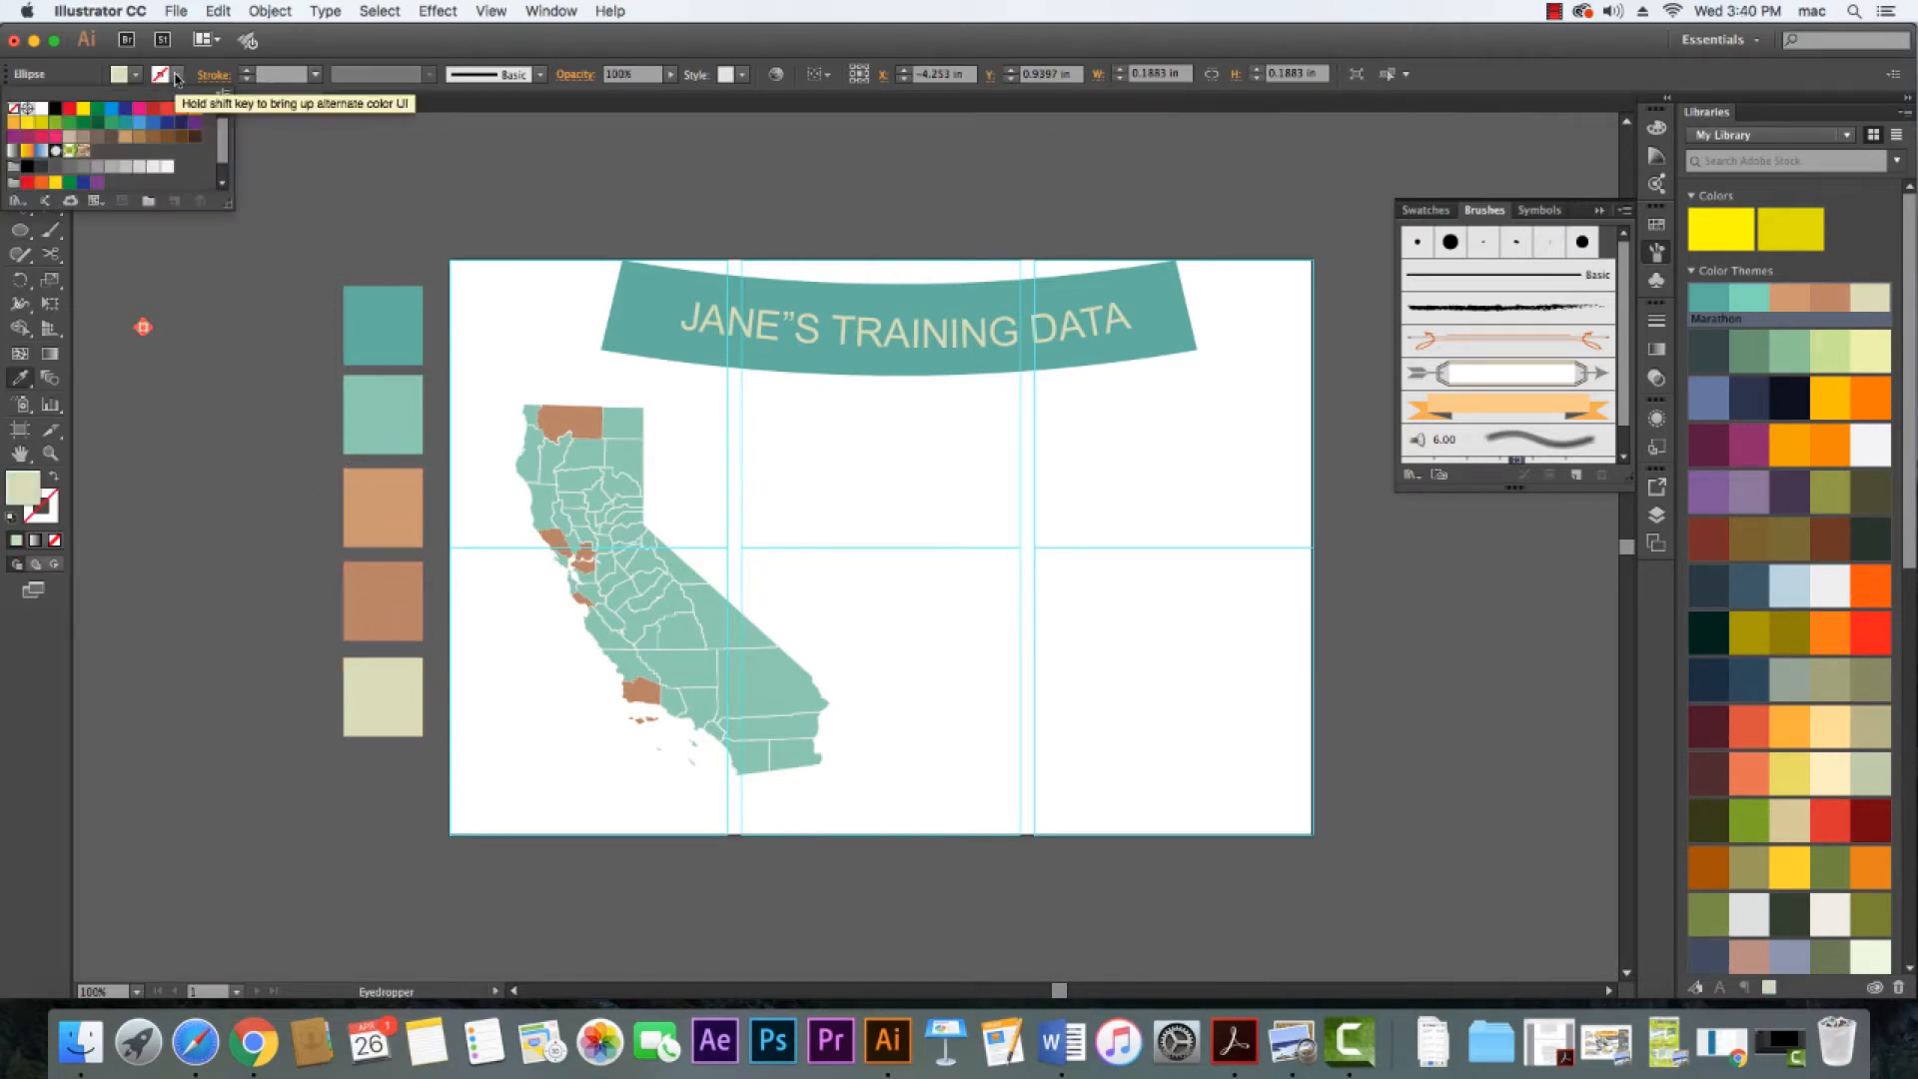
pyautogui.click(167, 168)
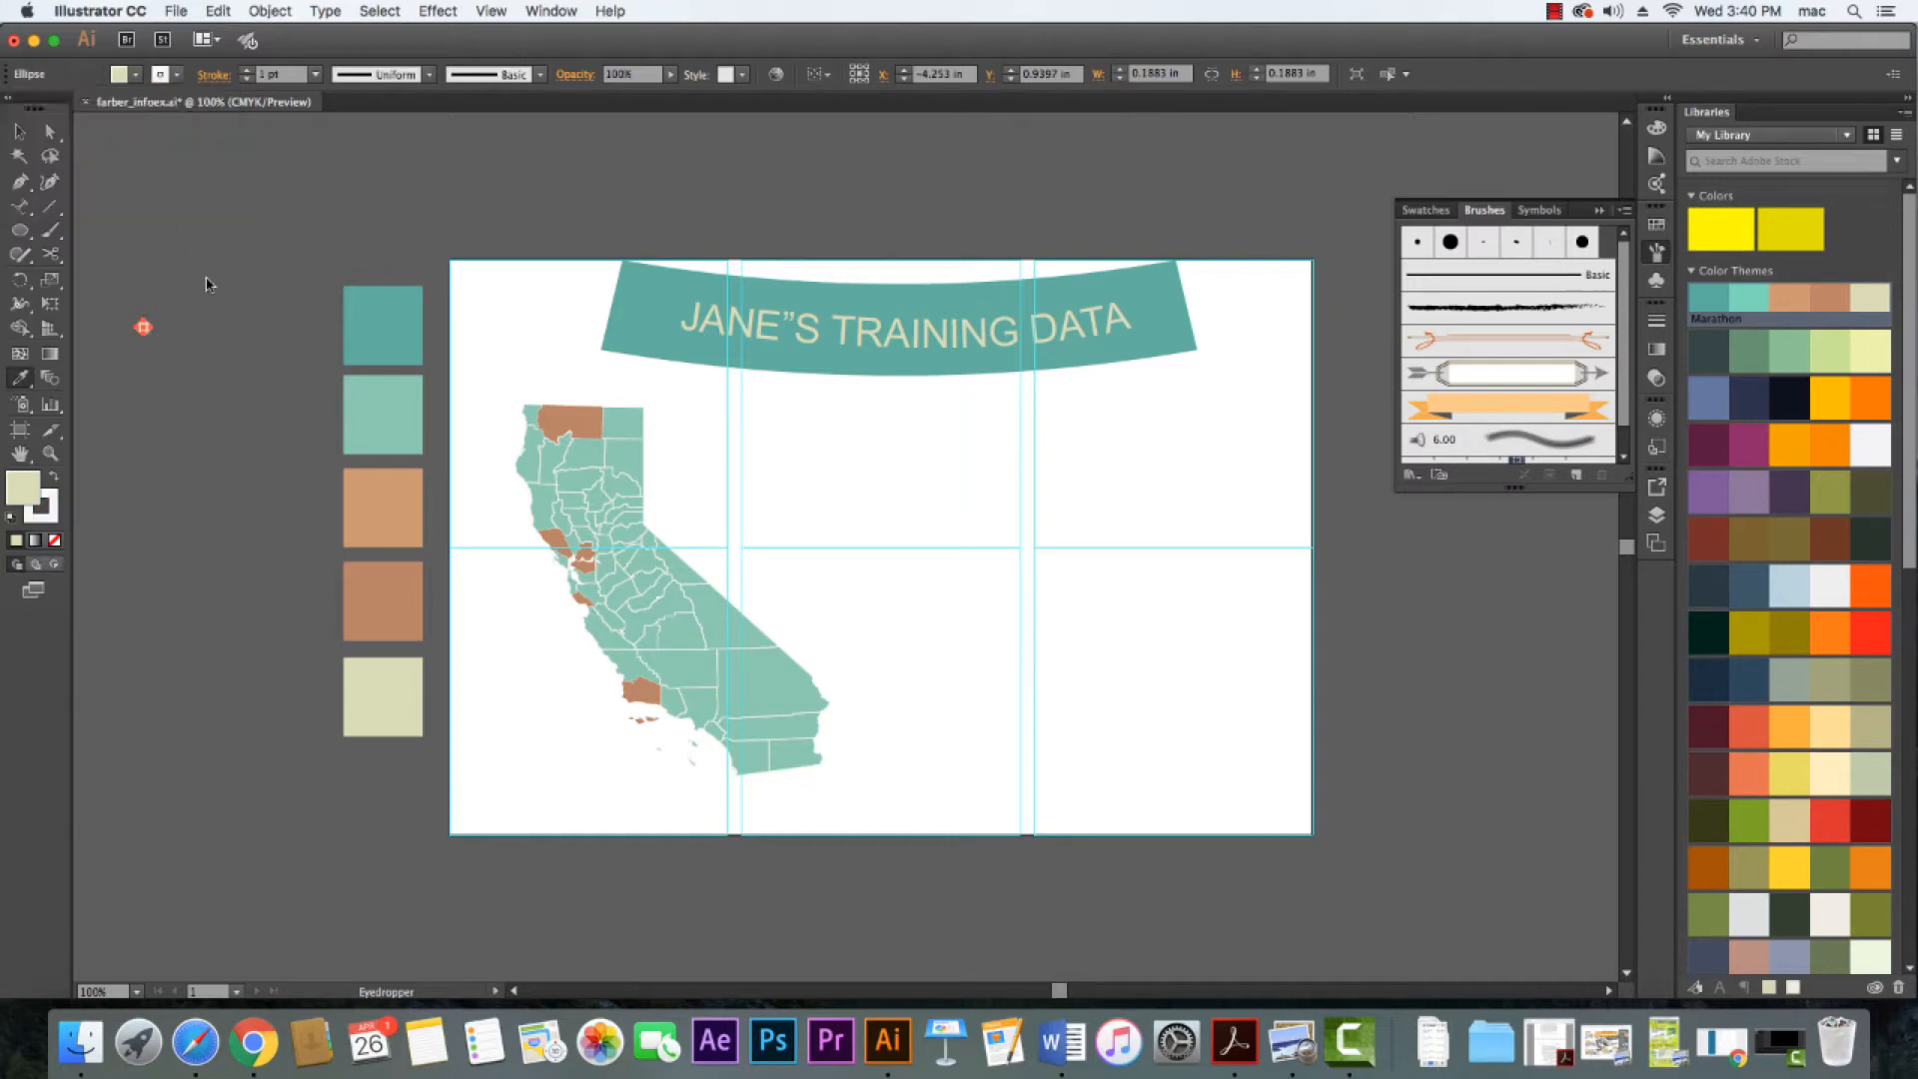
pyautogui.press('v')
pyautogui.click(196, 226)
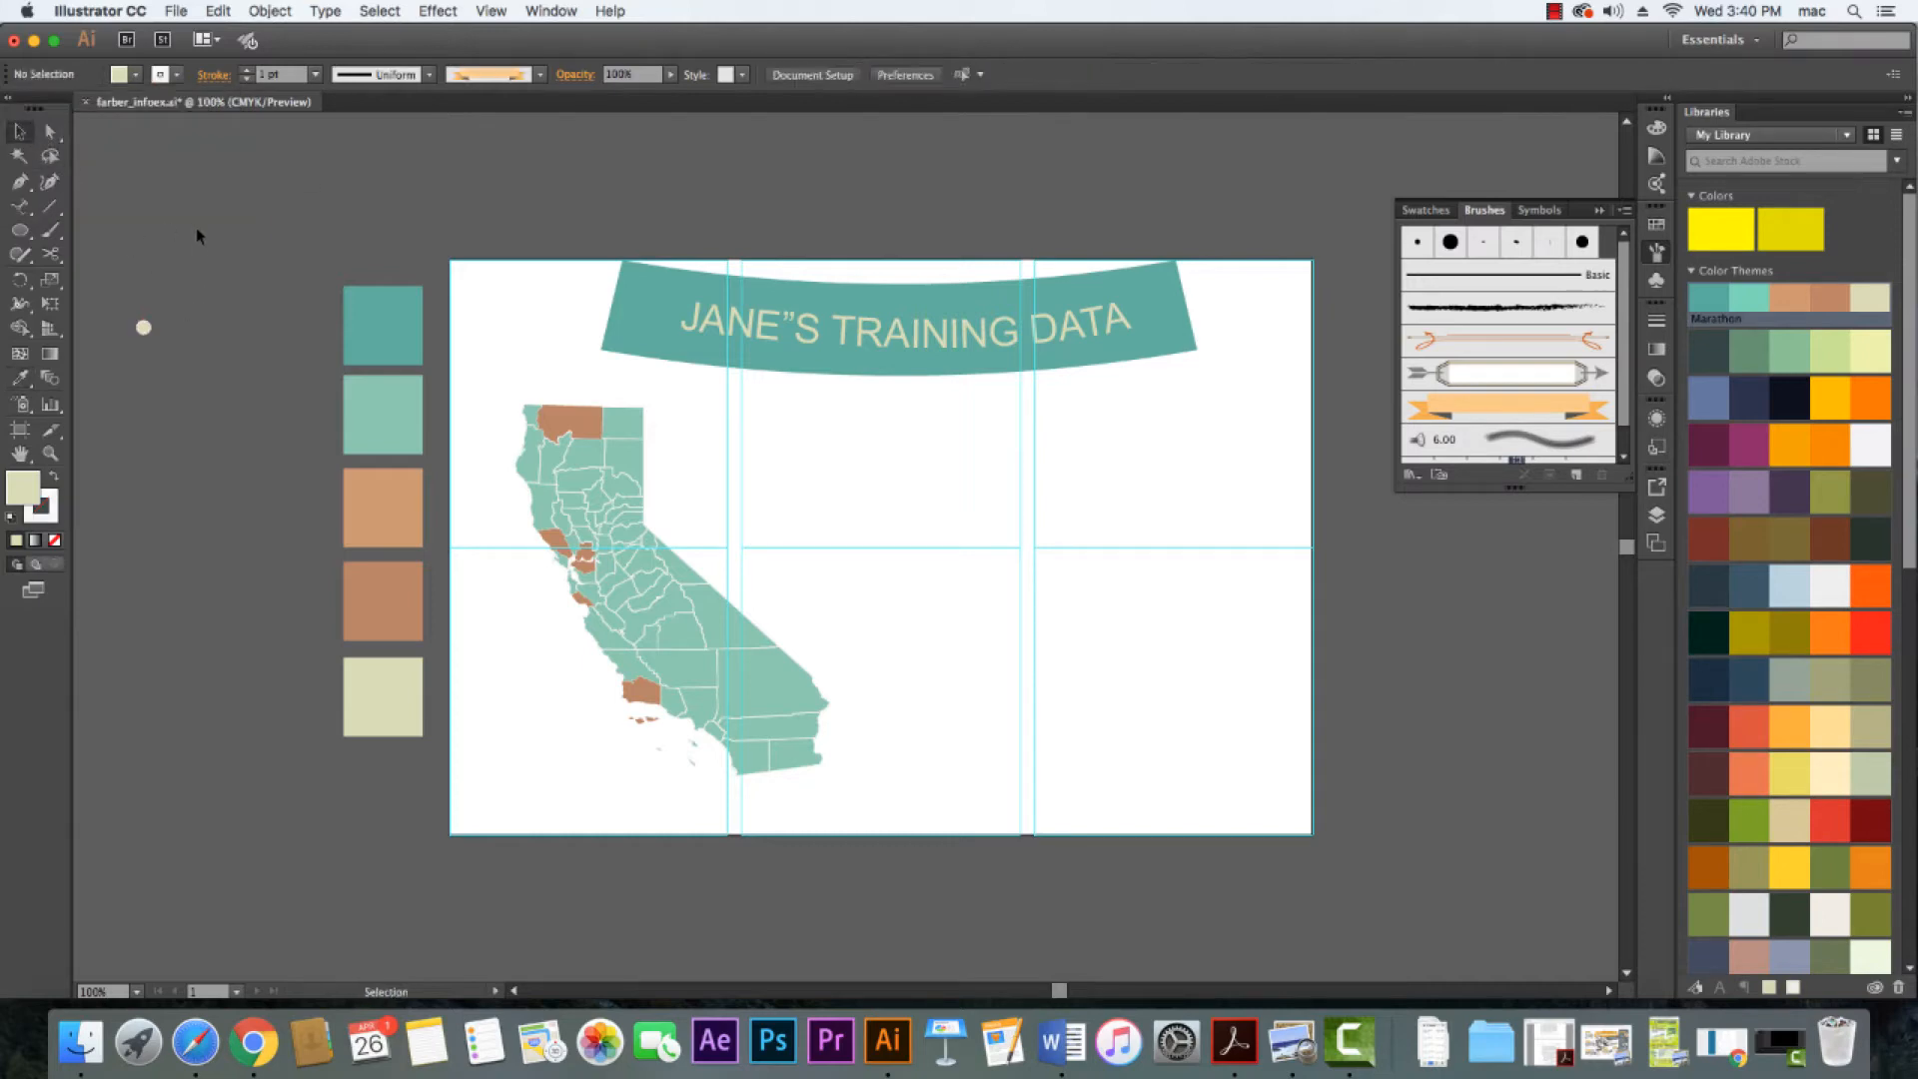
# Move the cream circle onto the map's brown northern-border county and shrink it to about 0.09 in across
pyautogui.moveTo(143, 326); pyautogui.dragTo(514, 356)
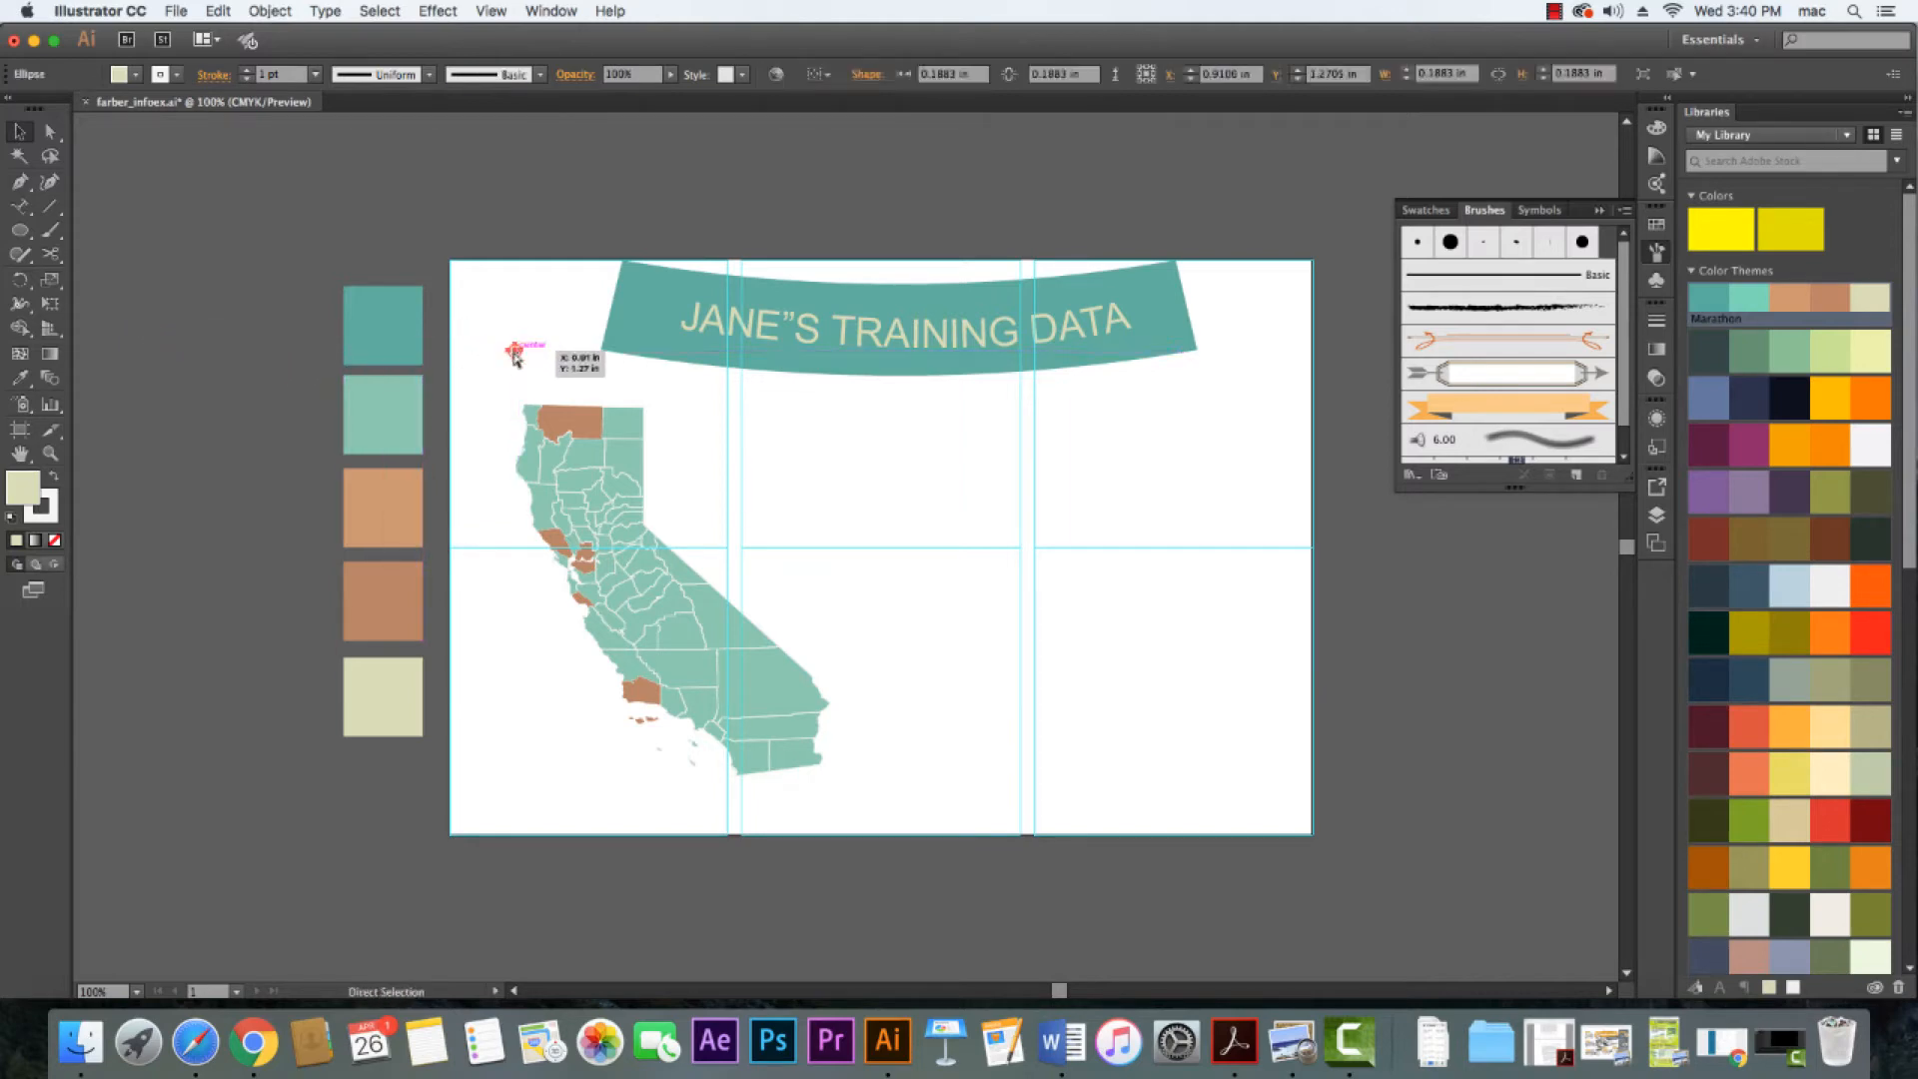
pyautogui.press('super+equal')
pyautogui.press('super+equal')
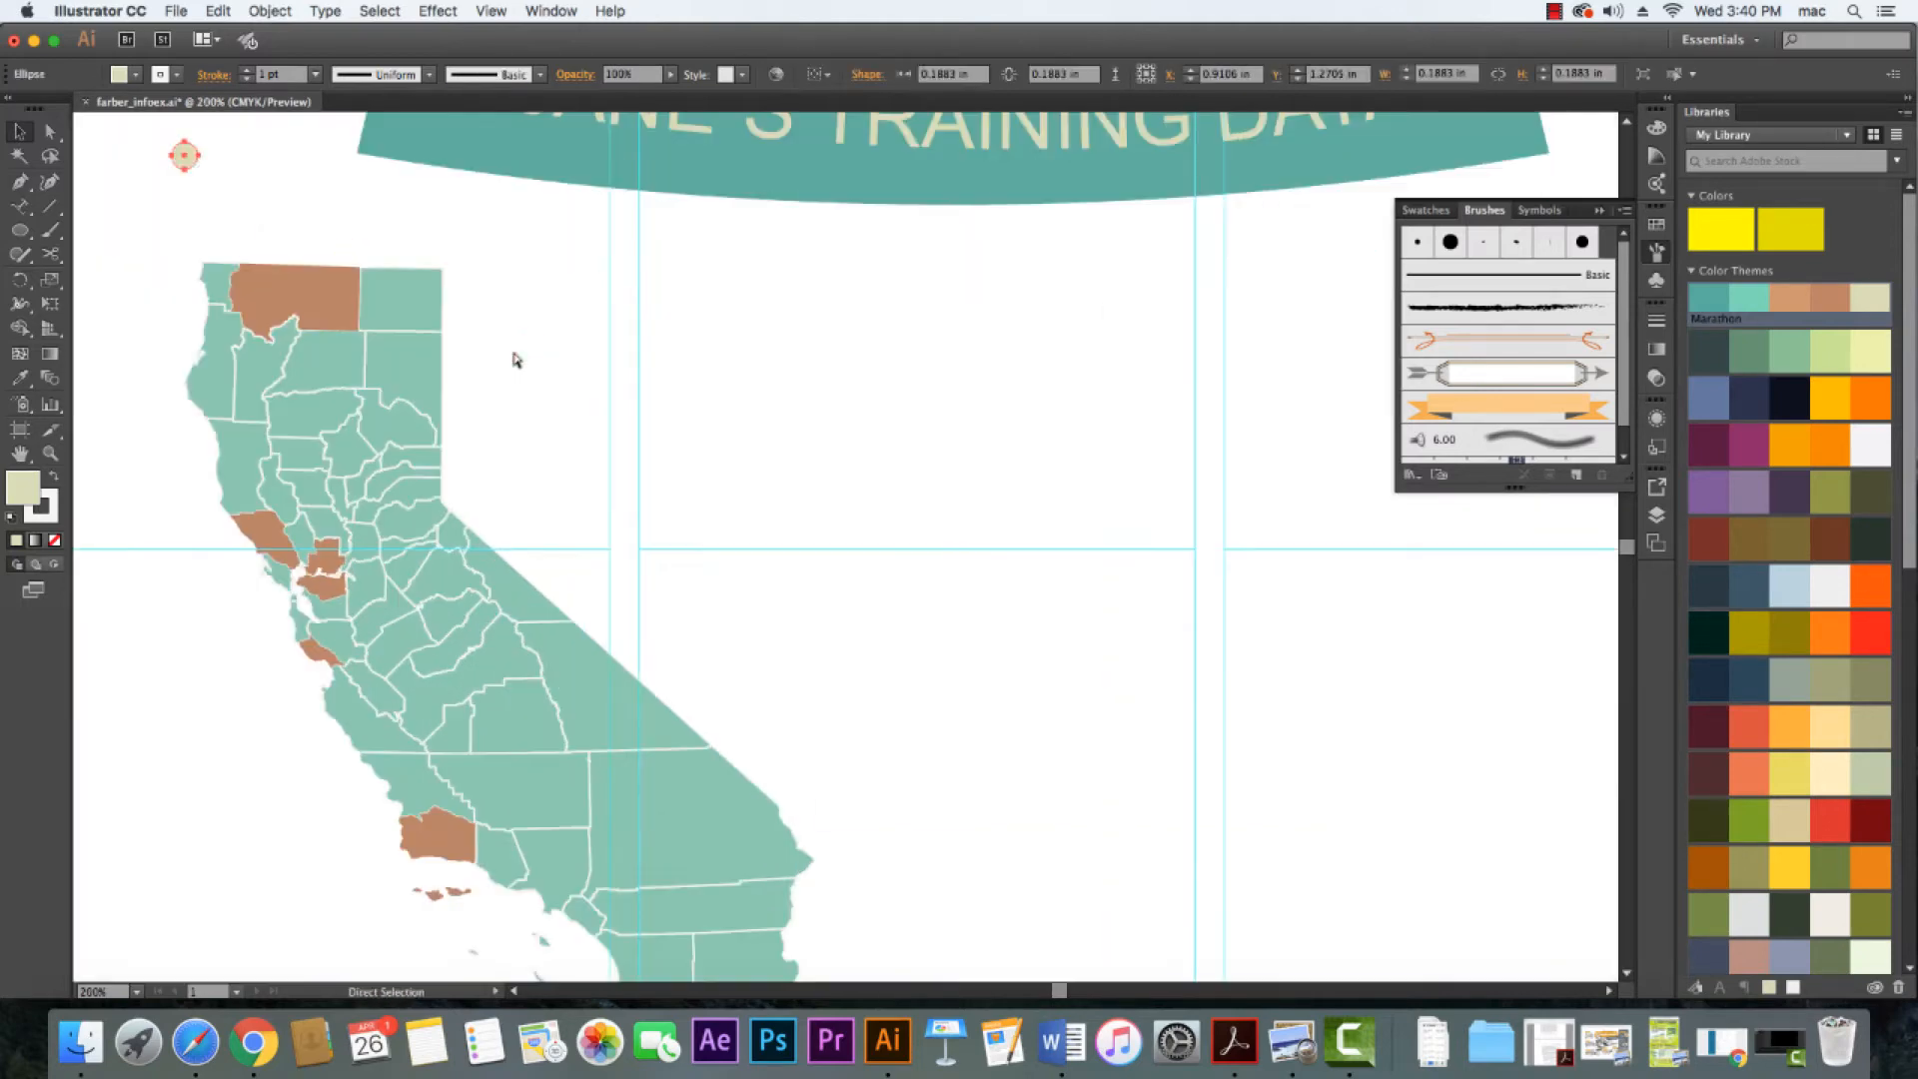
pyautogui.moveTo(199, 170); pyautogui.dragTo(284, 289)
# Copy the small circle marker onto each of the other brown counties, from the Bay Area down to Santa Barbara
pyautogui.moveTo(283, 288); pyautogui.dragTo(266, 536)
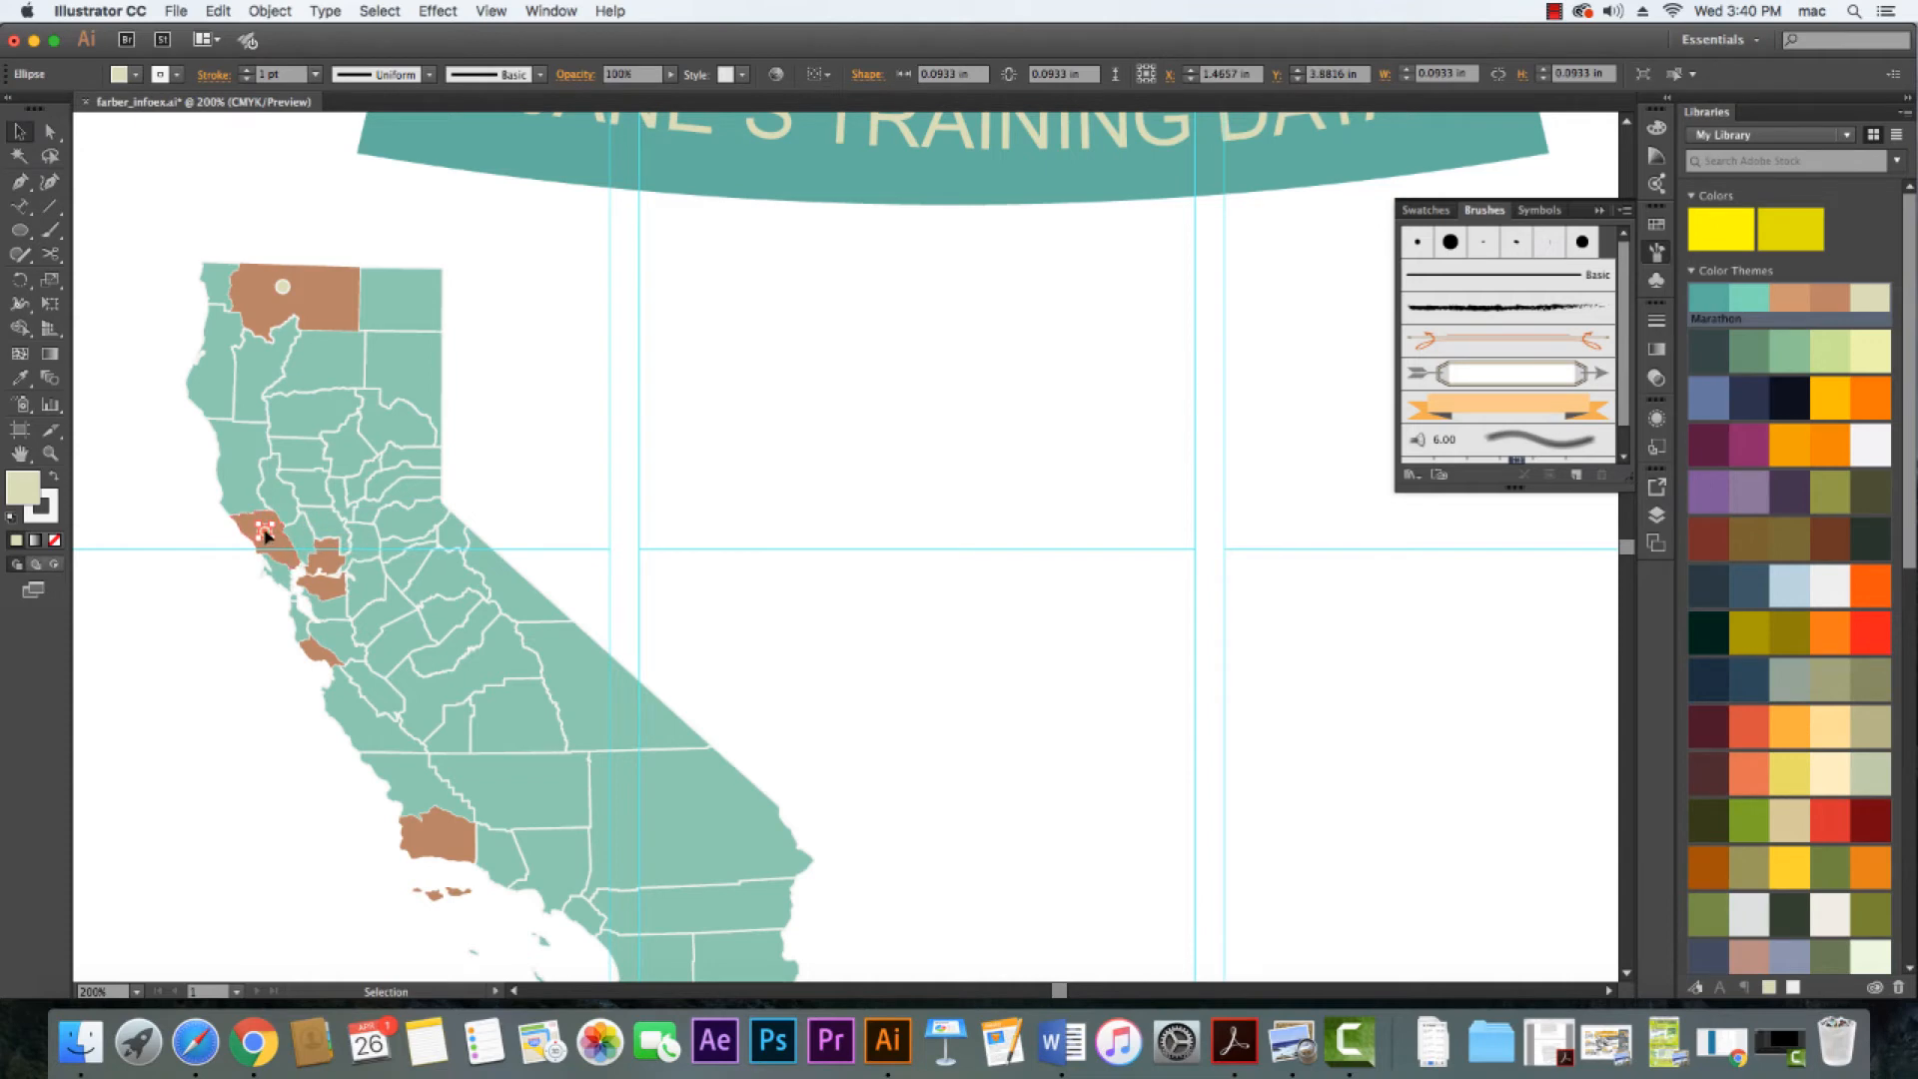
pyautogui.moveTo(266, 536); pyautogui.dragTo(328, 559)
pyautogui.moveTo(328, 560); pyautogui.dragTo(439, 838)
pyautogui.scroll(-2, 293, 775)
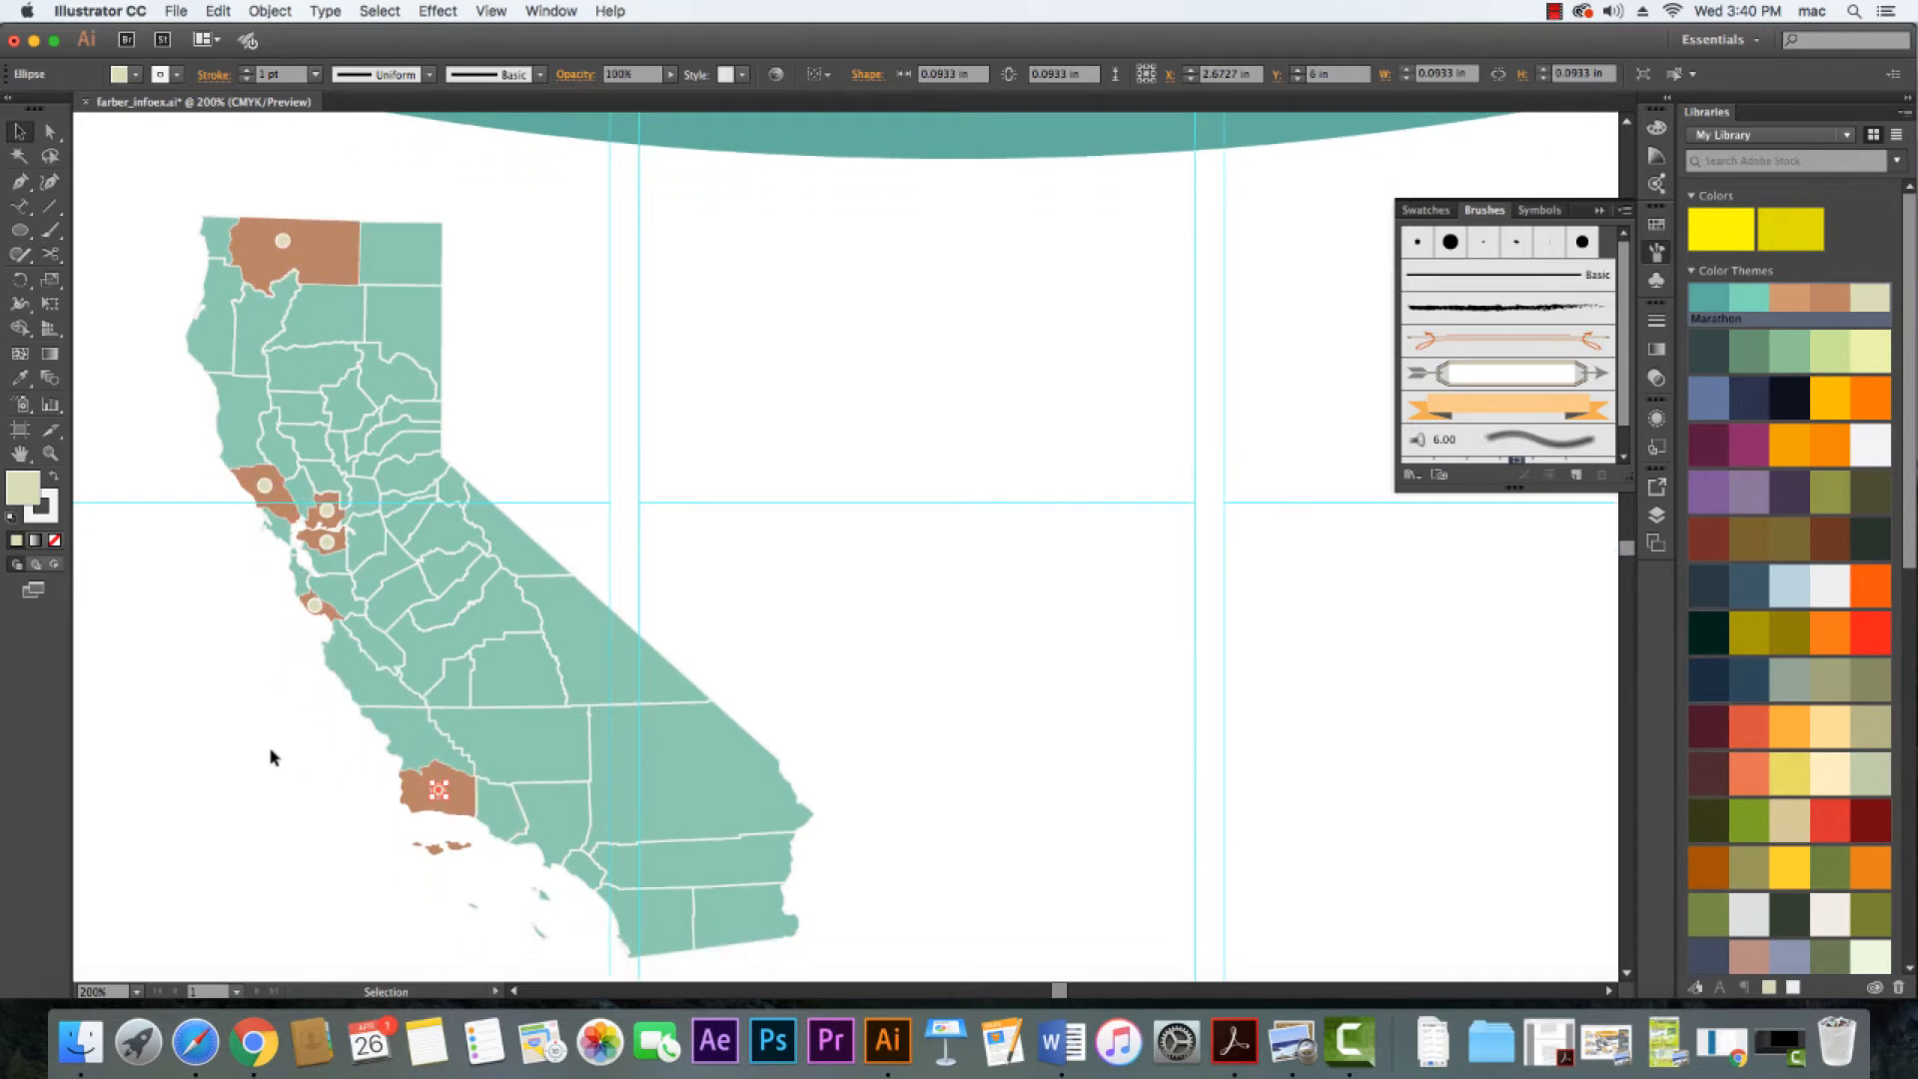
pyautogui.click(267, 745)
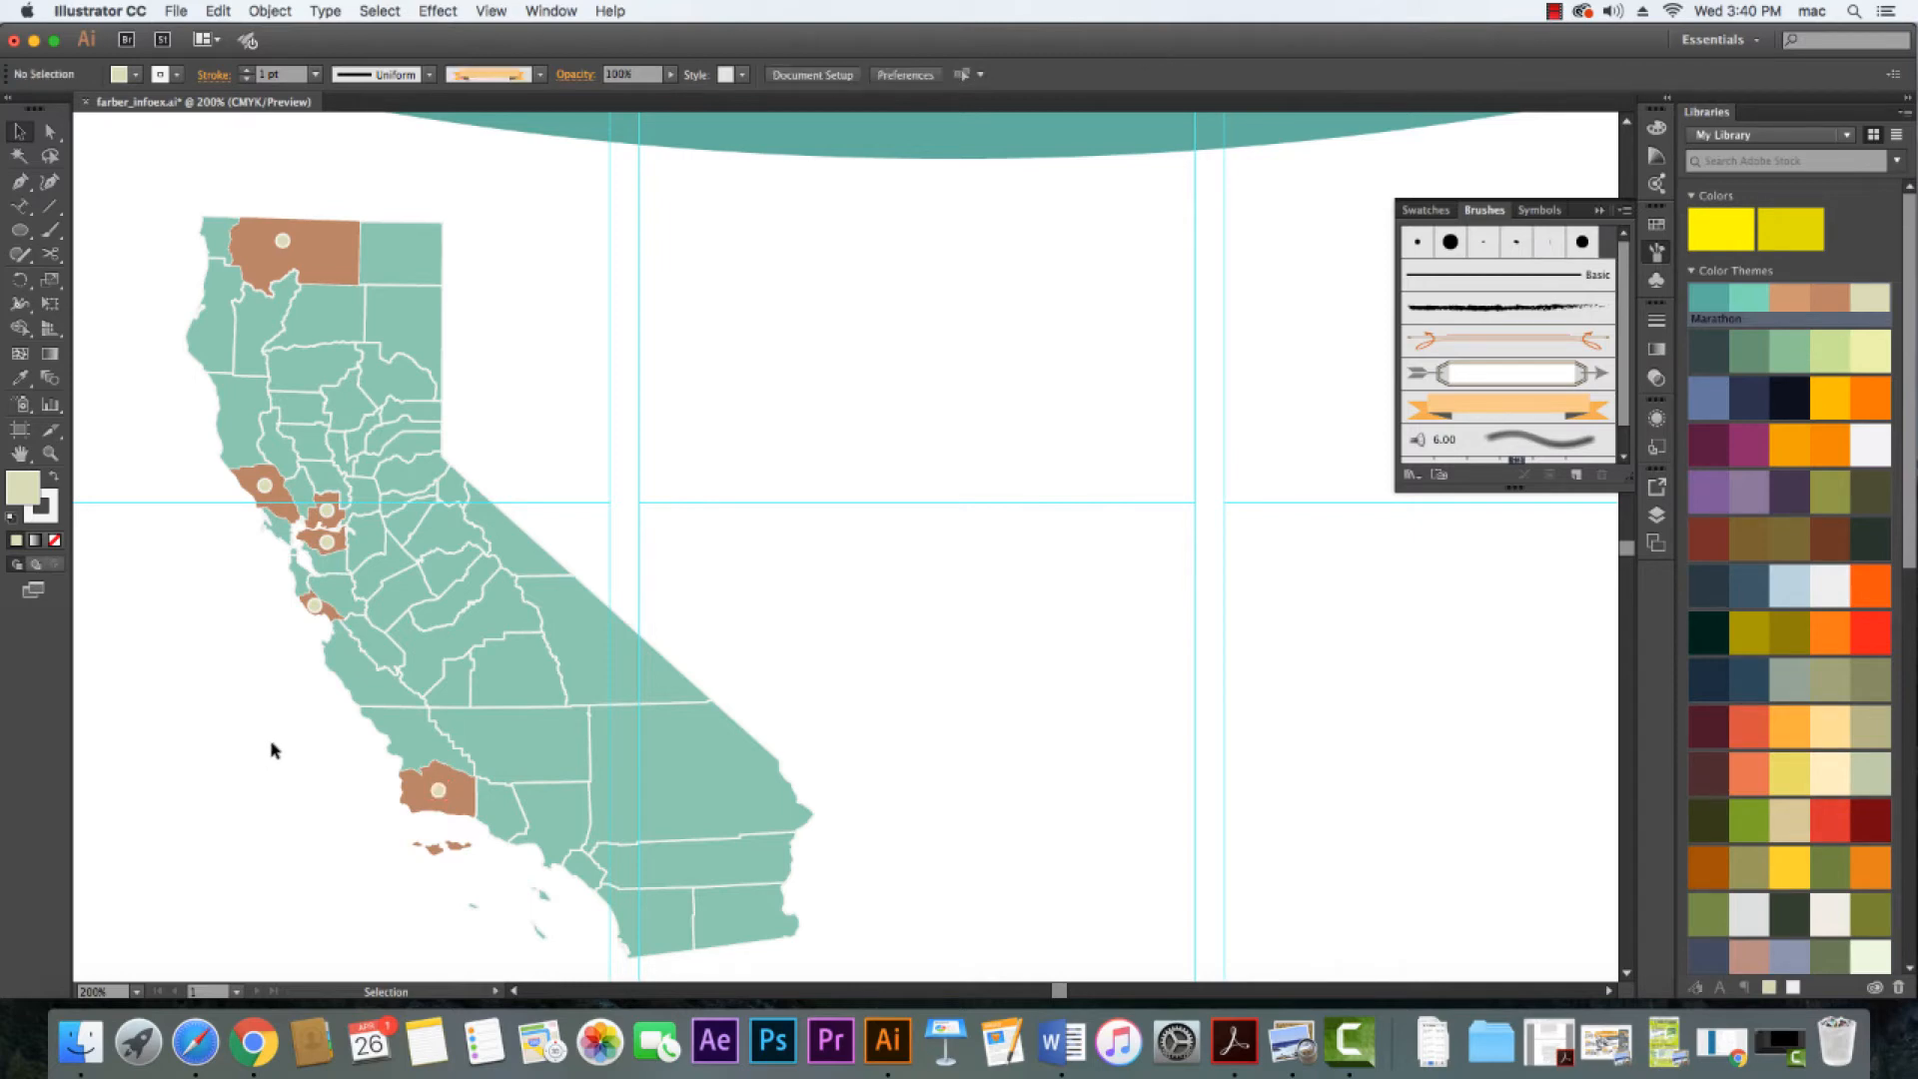
# Add a 12 pt Arial text label reading "Los Angeles" in the blank area west of the Santa Barbara county marker
pyautogui.press('space')
pyautogui.moveTo(205, 672); pyautogui.dragTo(462, 642)
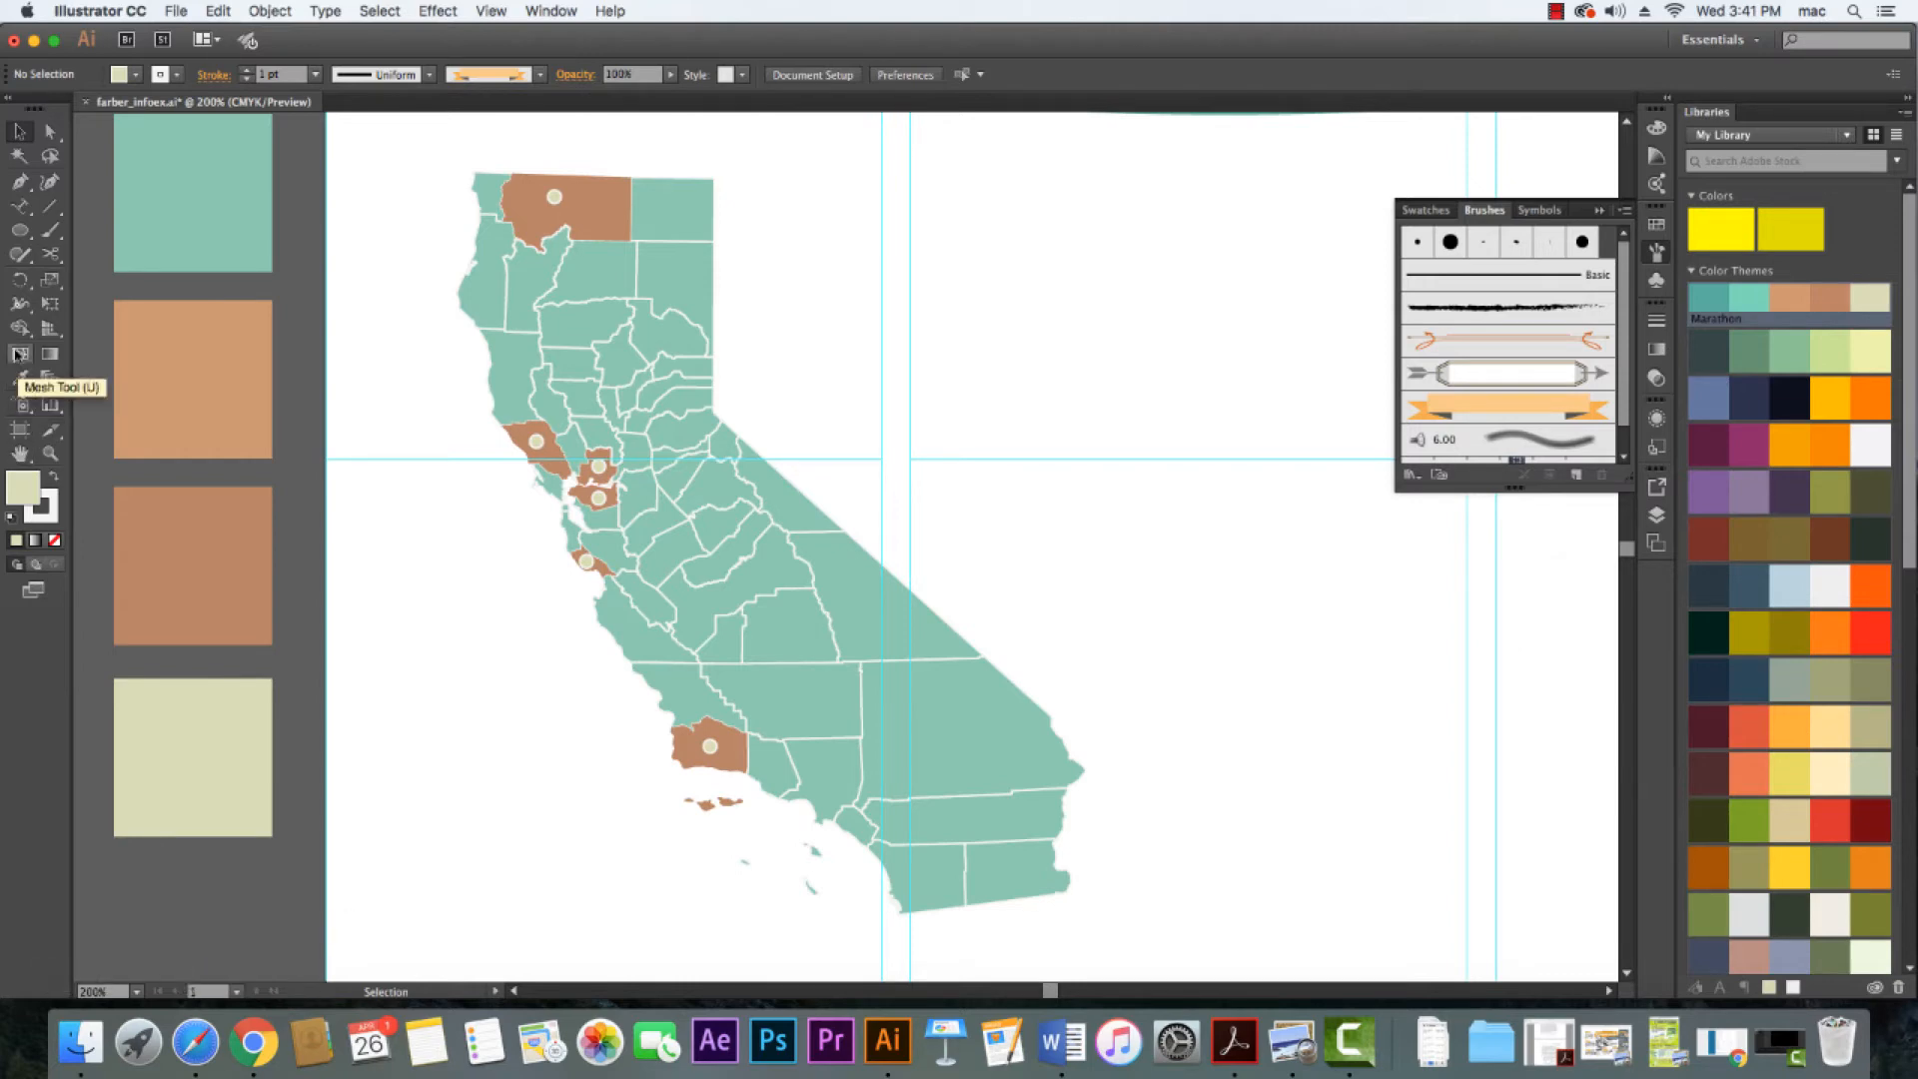
pyautogui.click(18, 208)
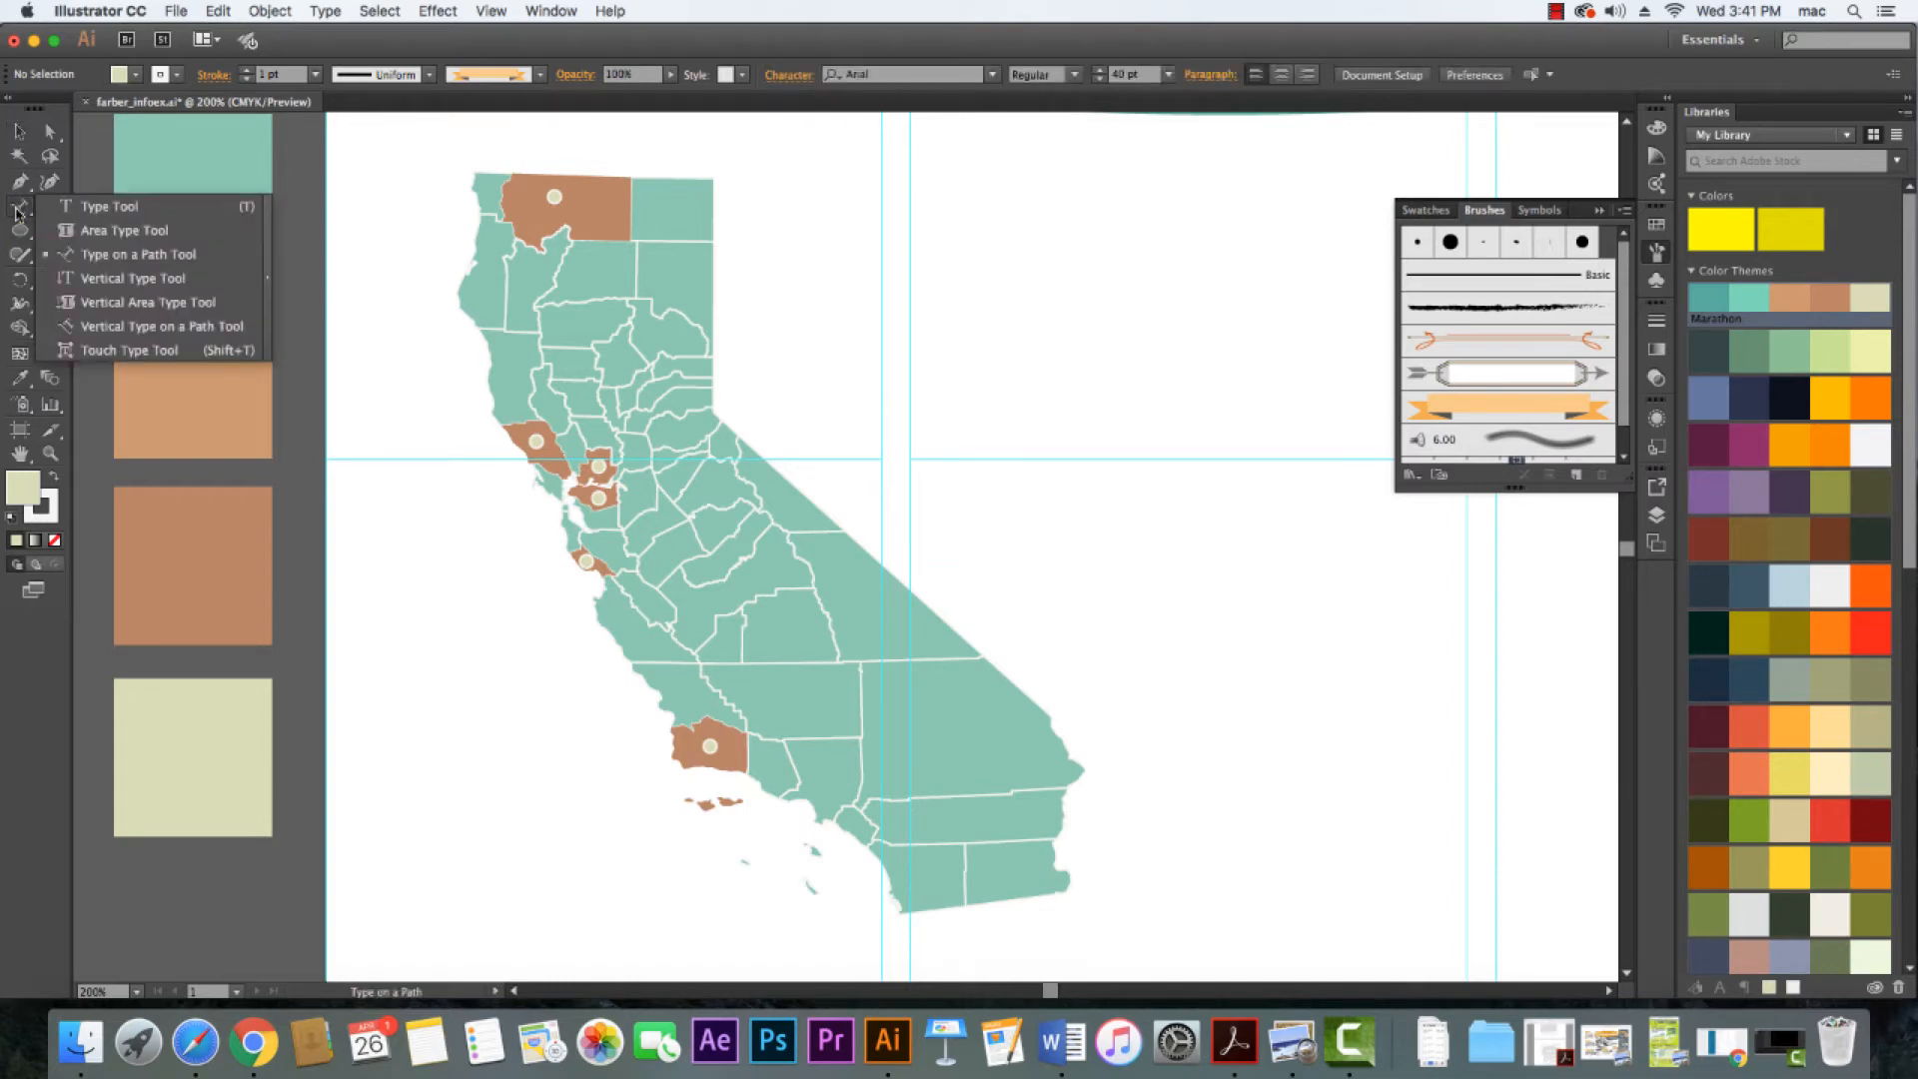
pyautogui.click(88, 208)
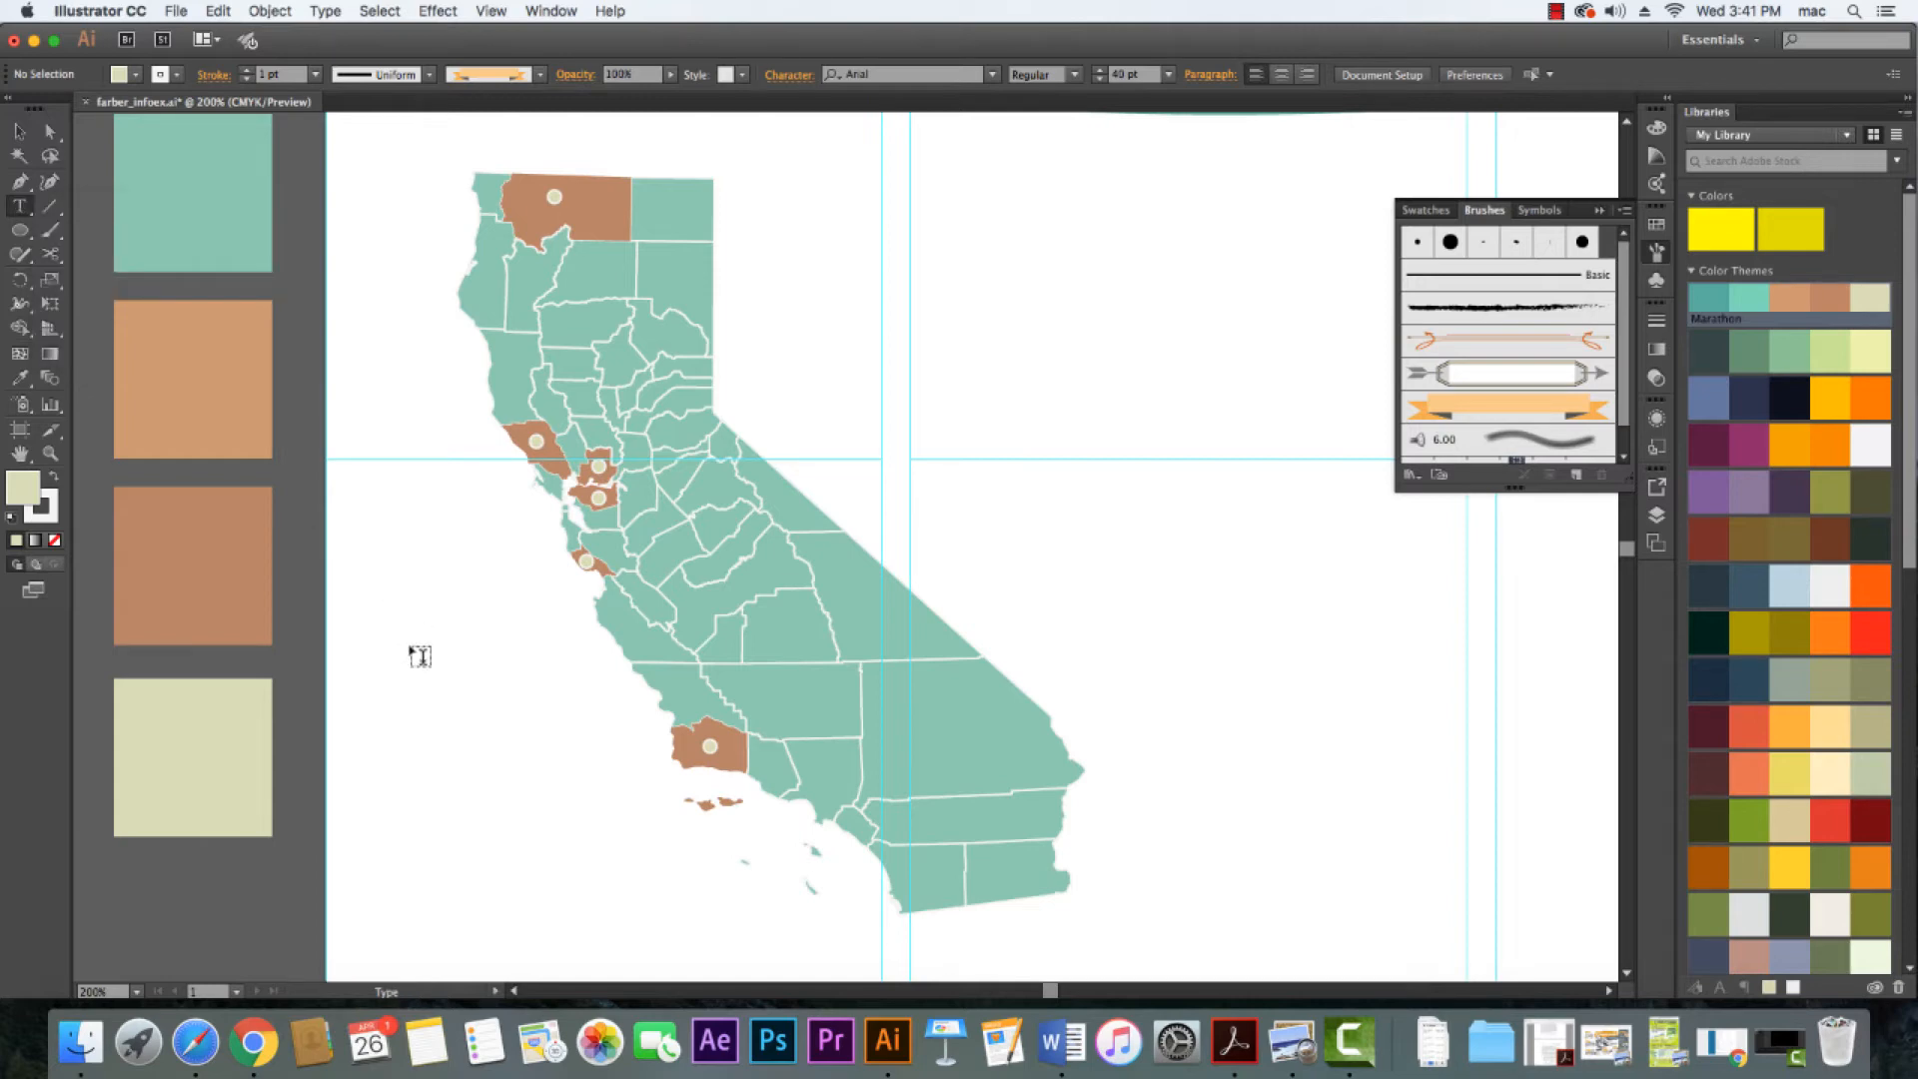
pyautogui.click(410, 766)
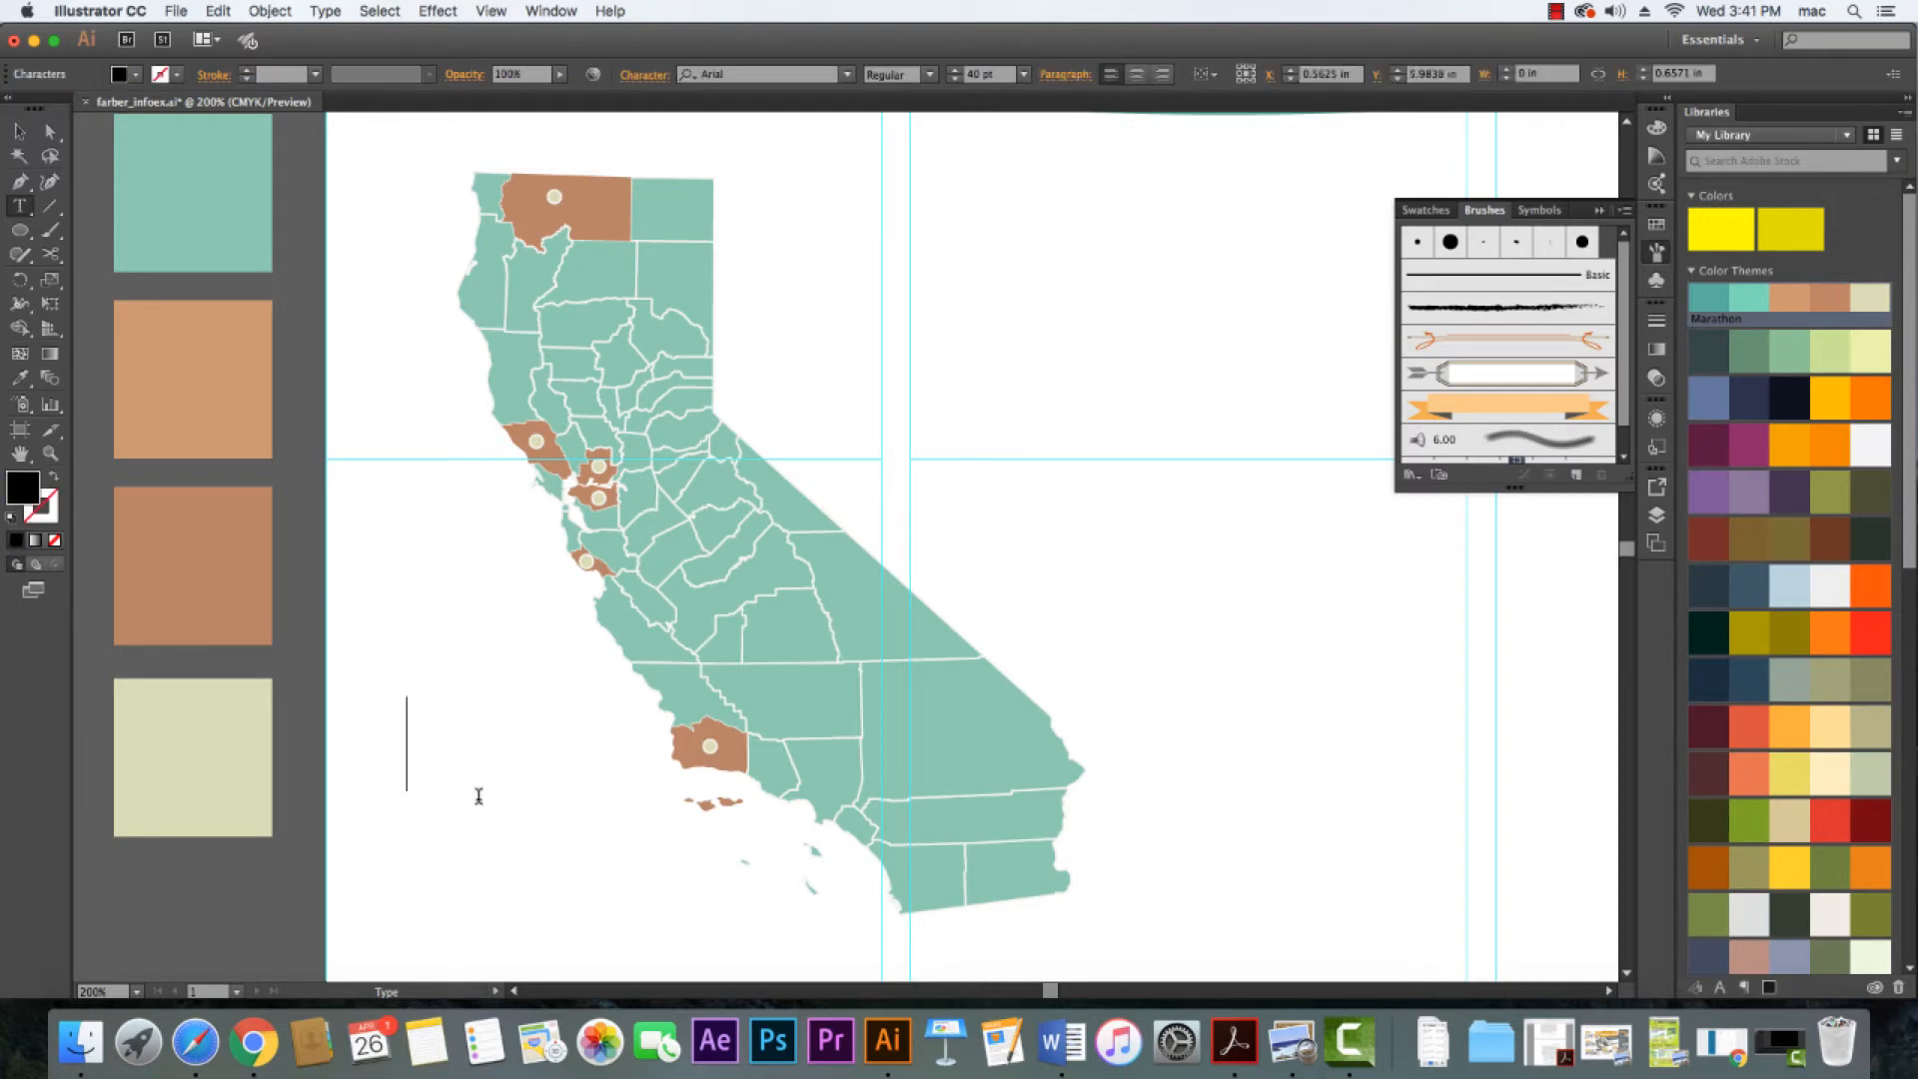
pyautogui.click(1023, 74)
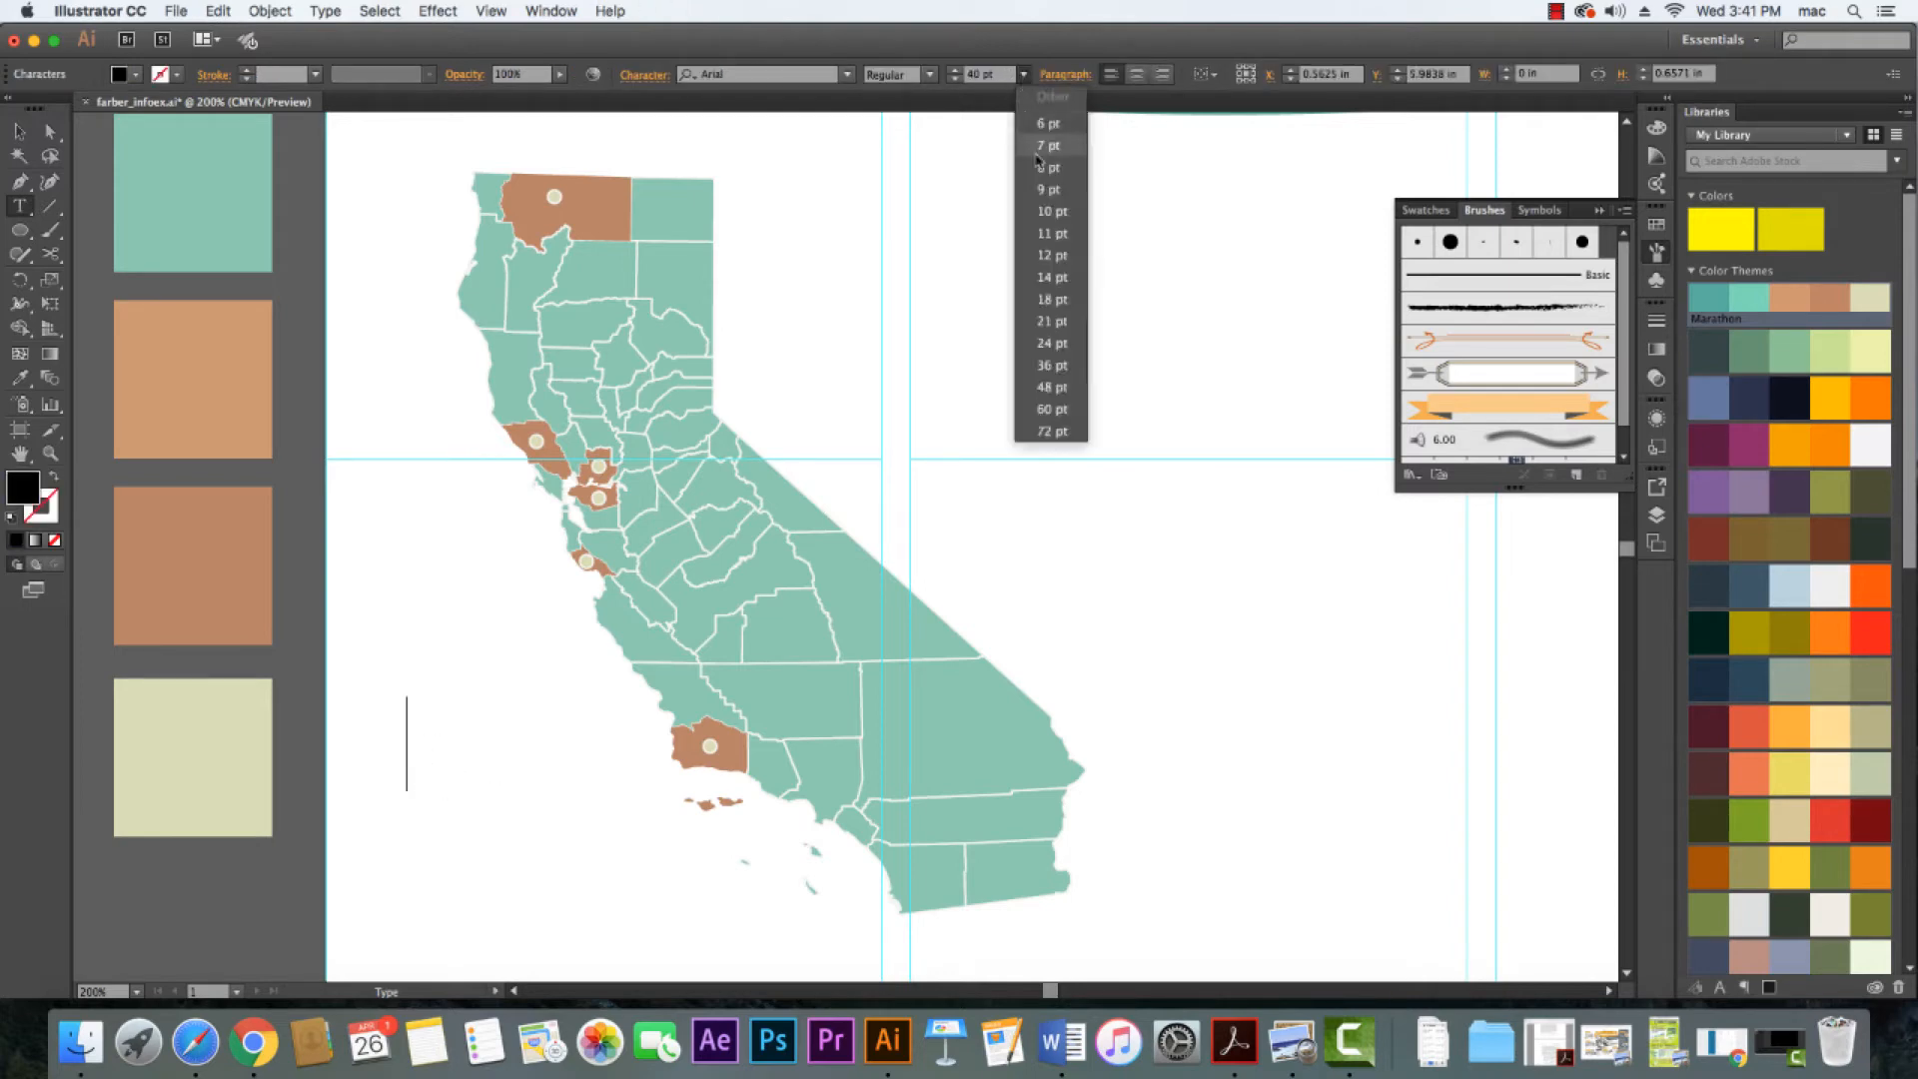
pyautogui.click(1059, 255)
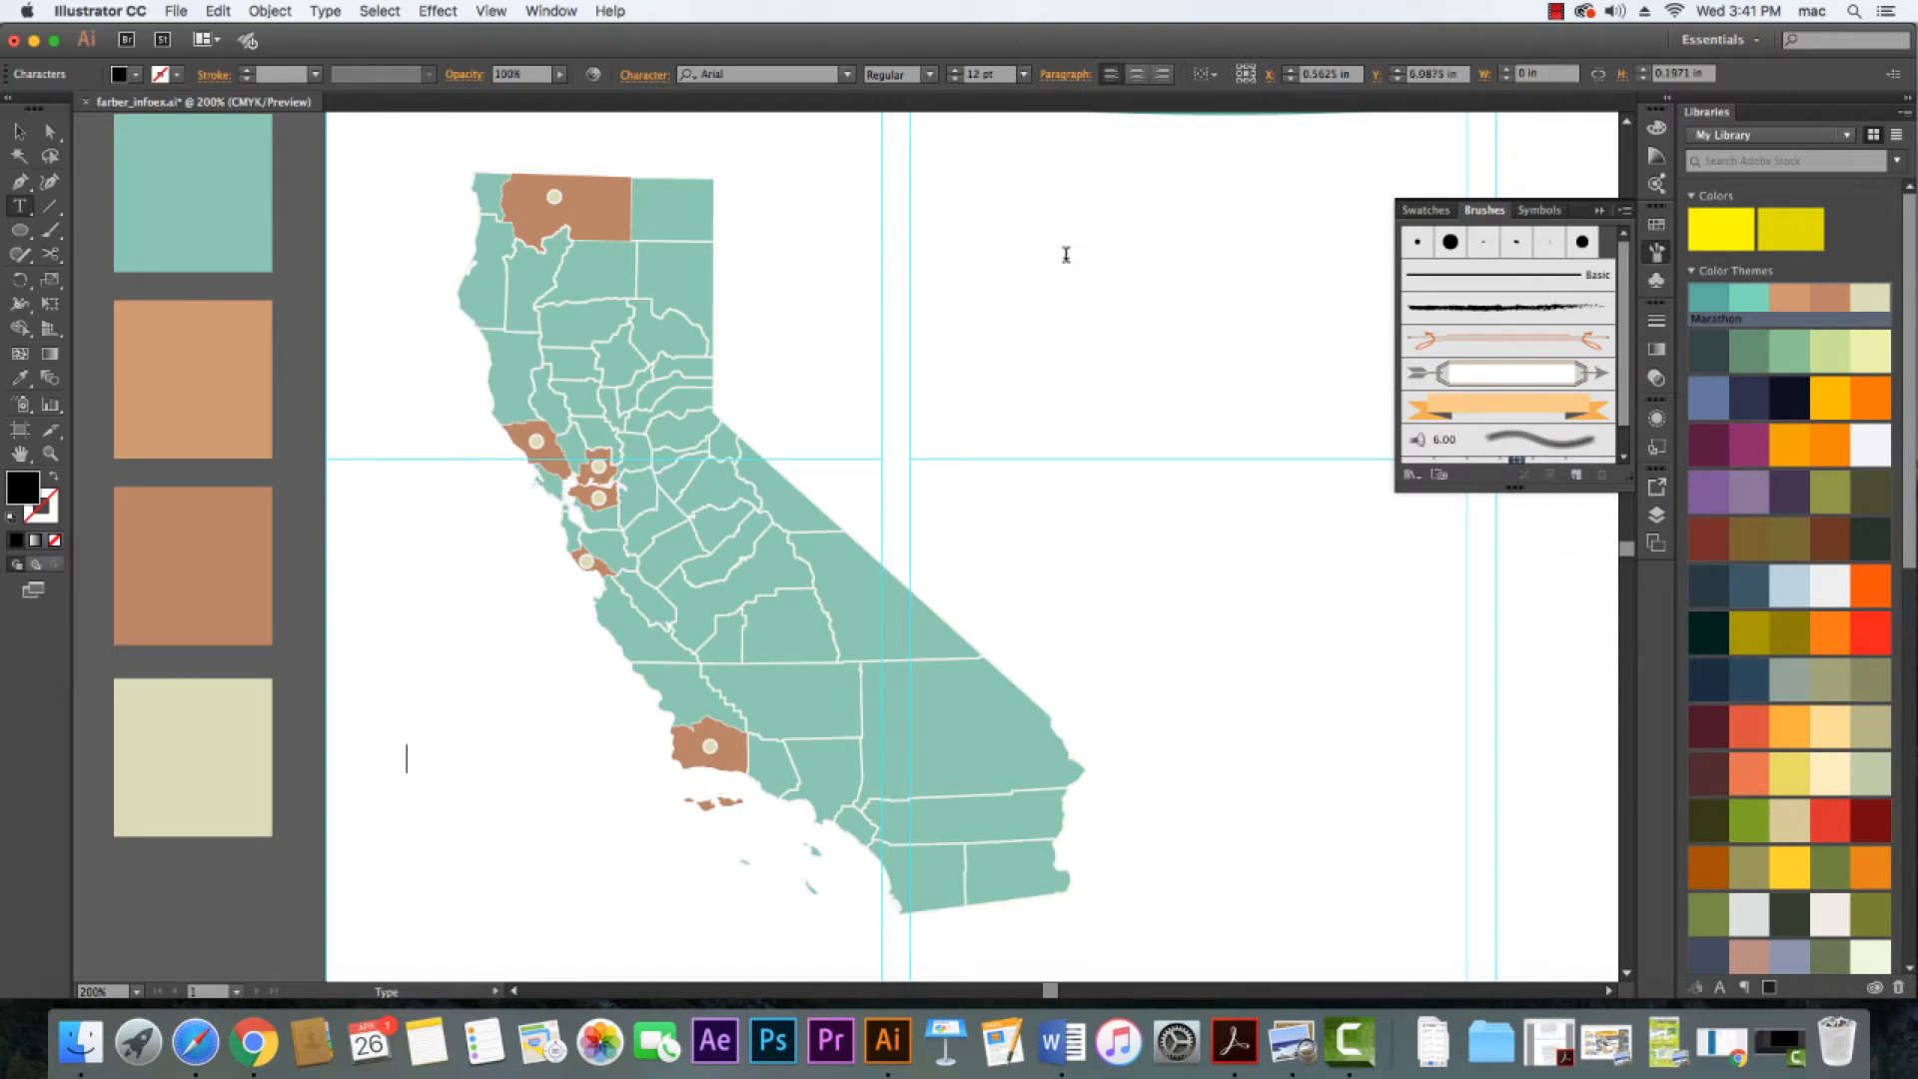
pyautogui.write('Los Angeles')
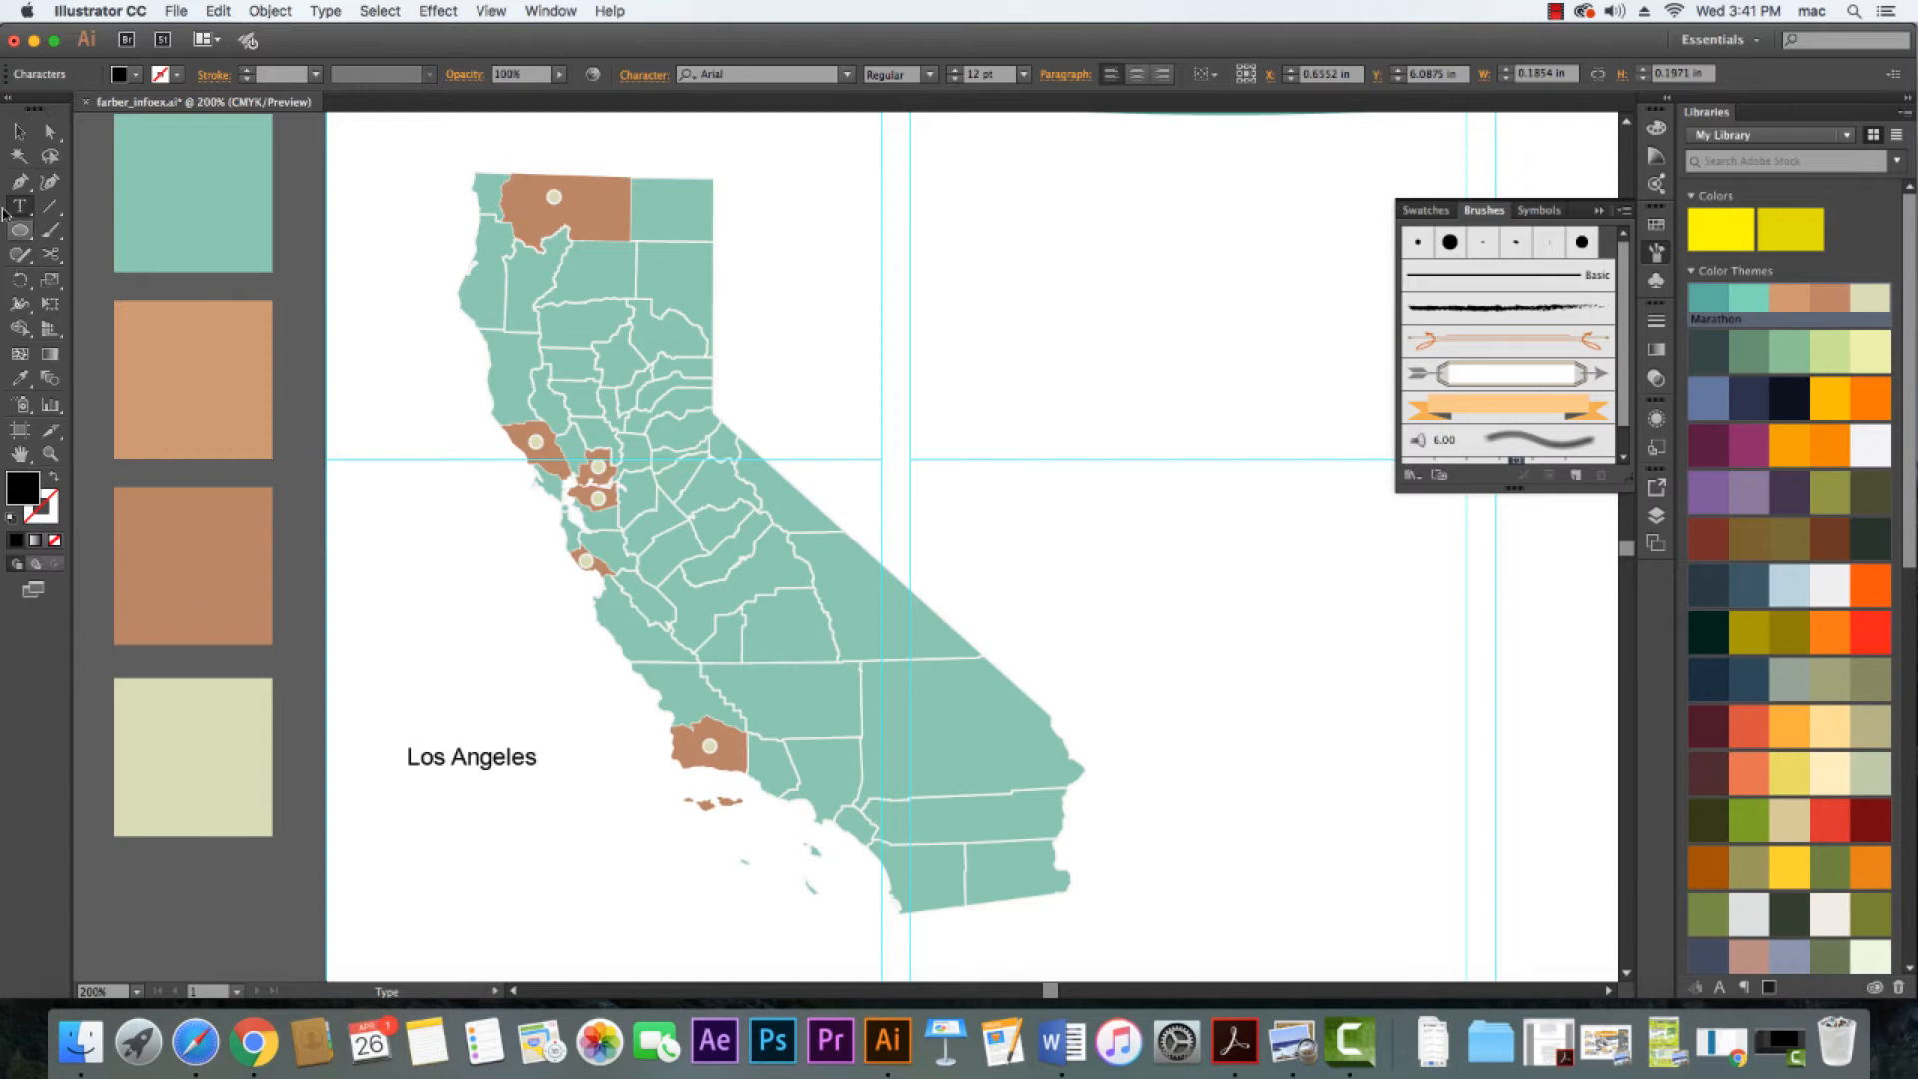
pyautogui.click(19, 131)
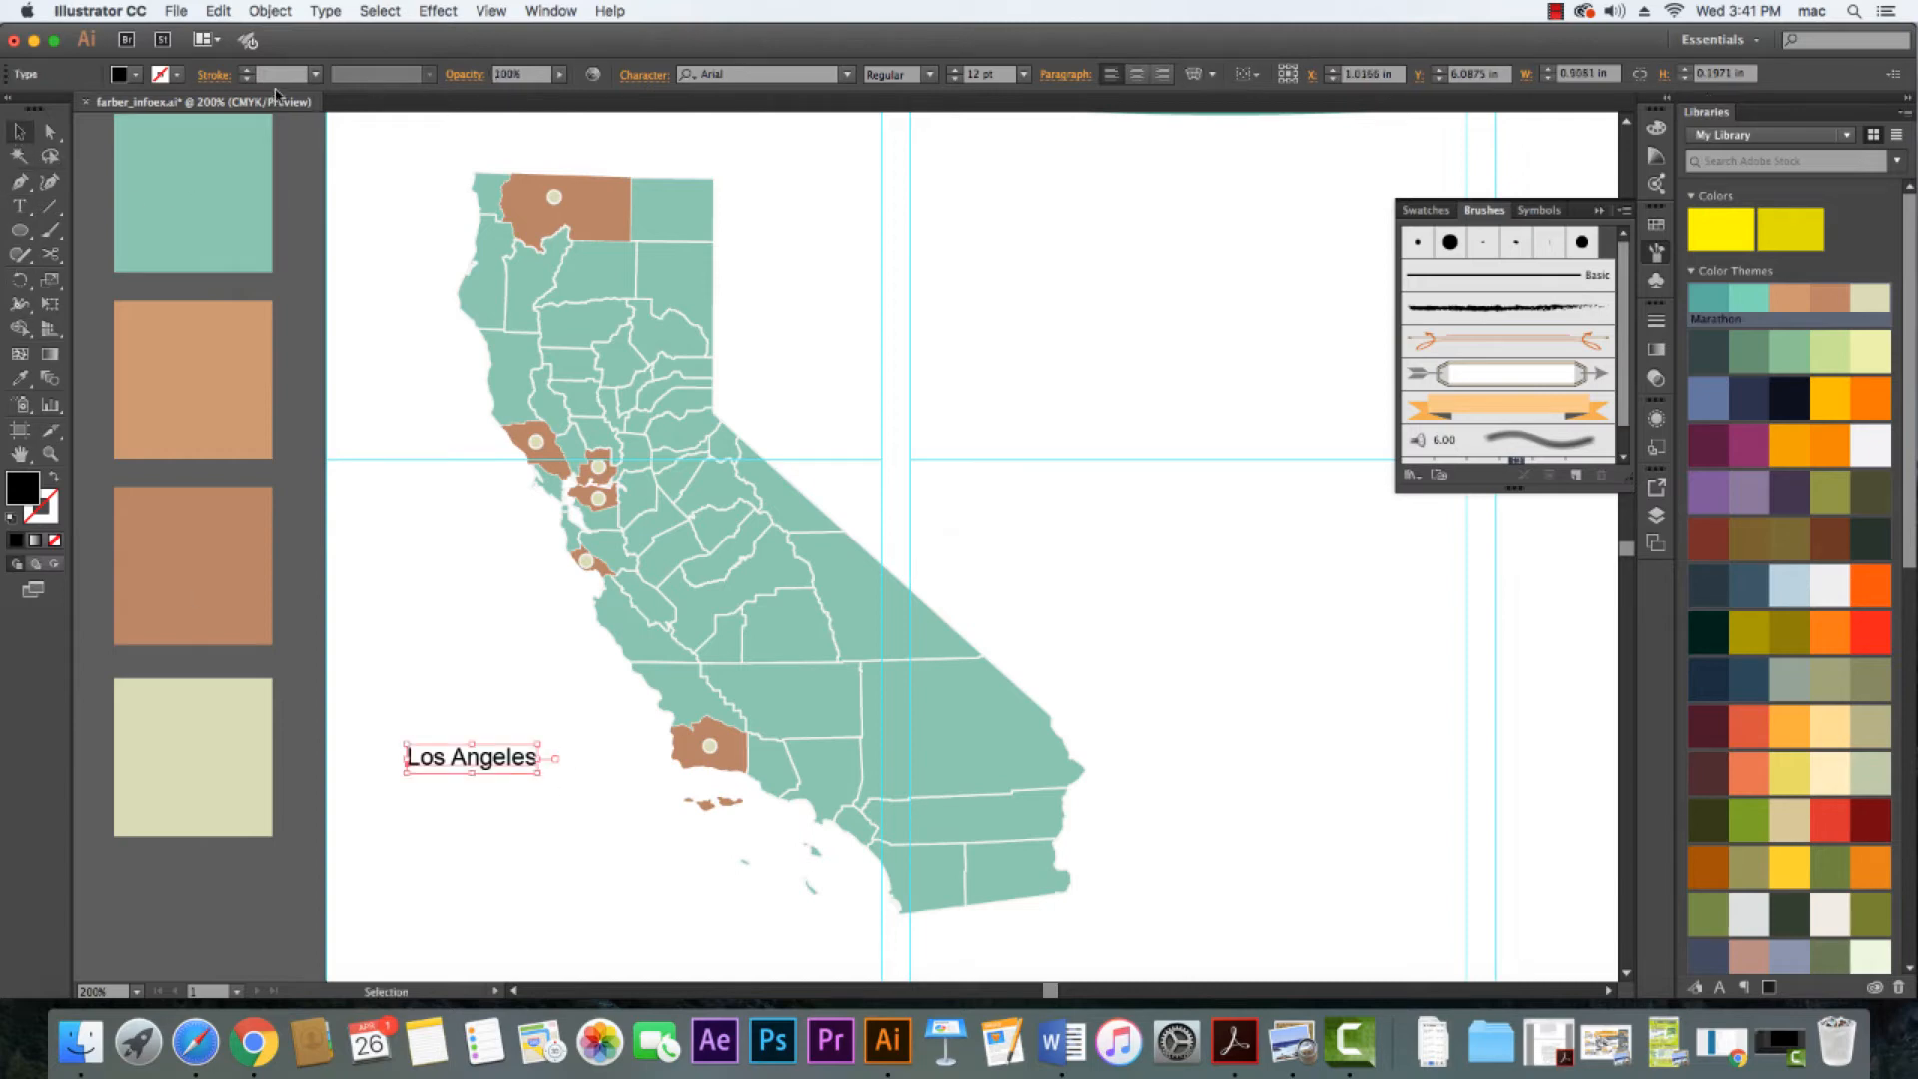
# Add the Marathon color theme from the library to the document swatches
pyautogui.click(135, 74)
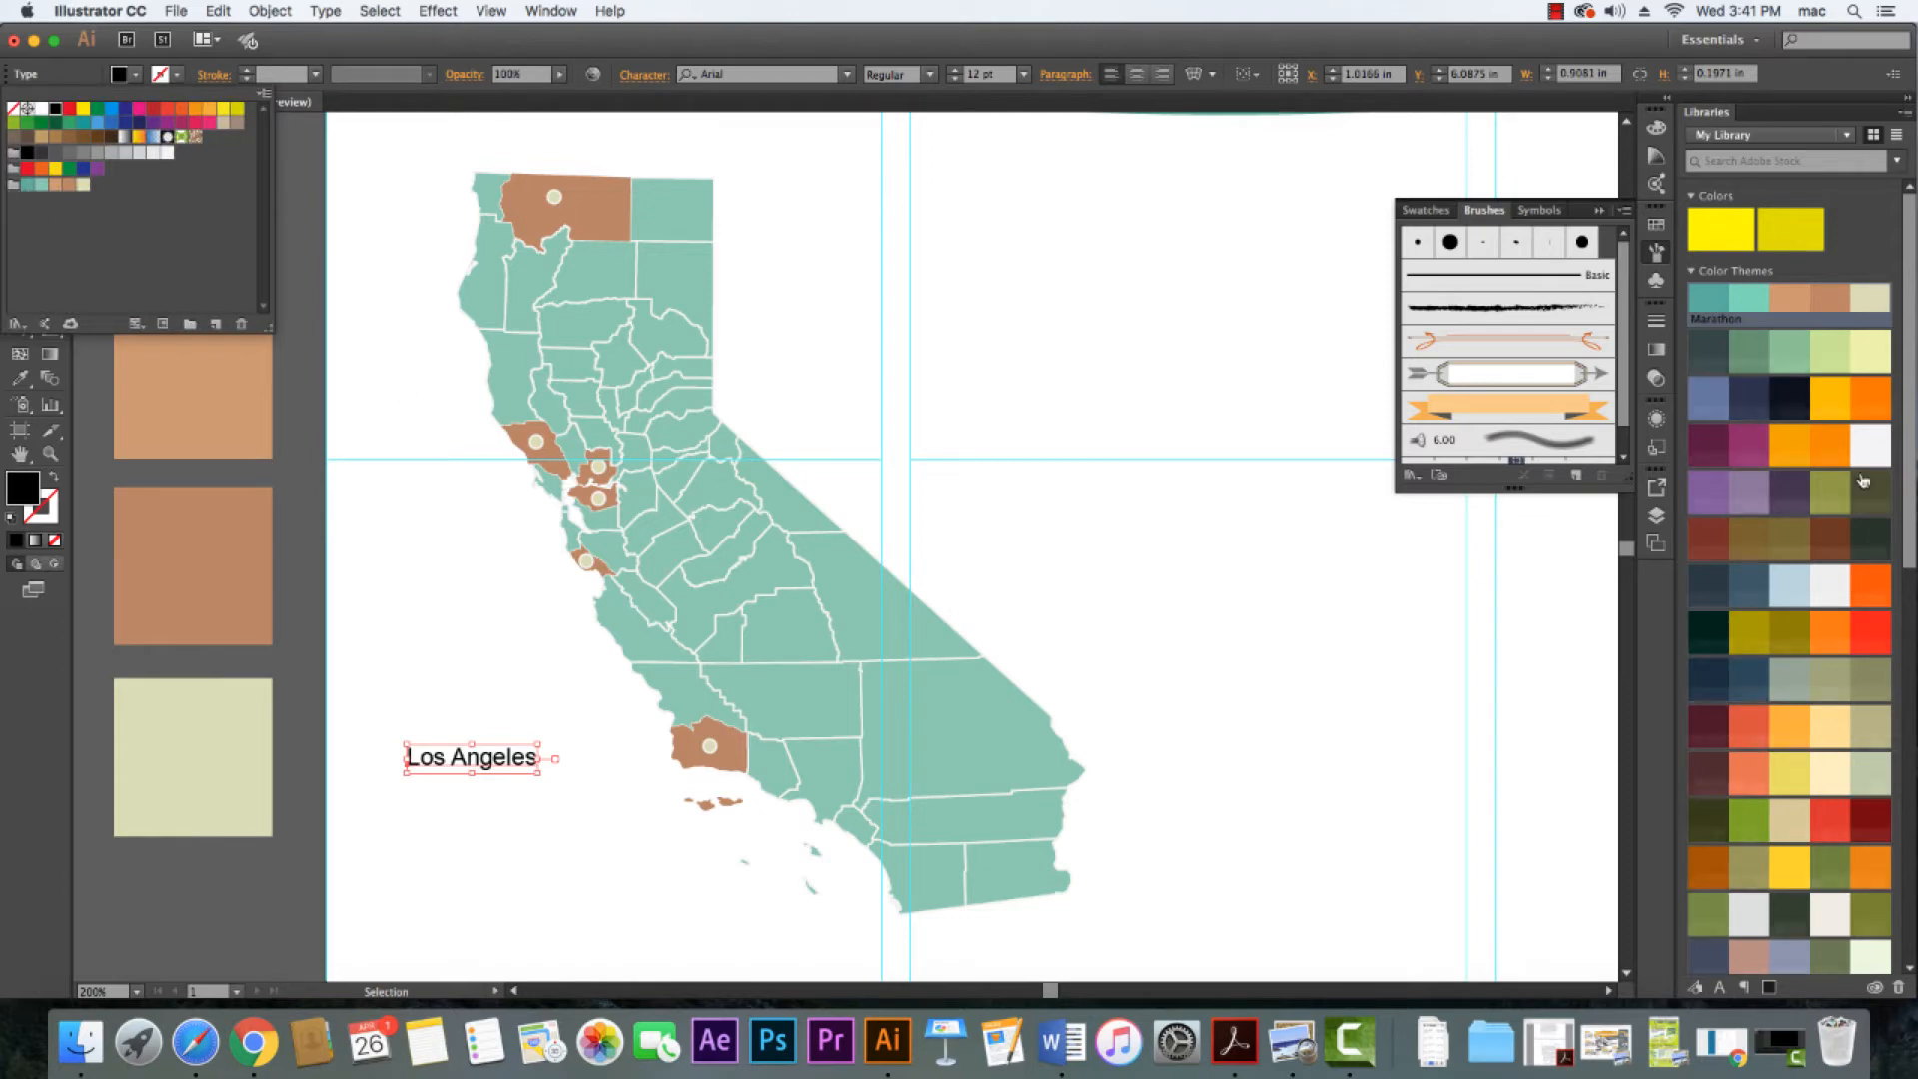
pyautogui.rightClick(1770, 294)
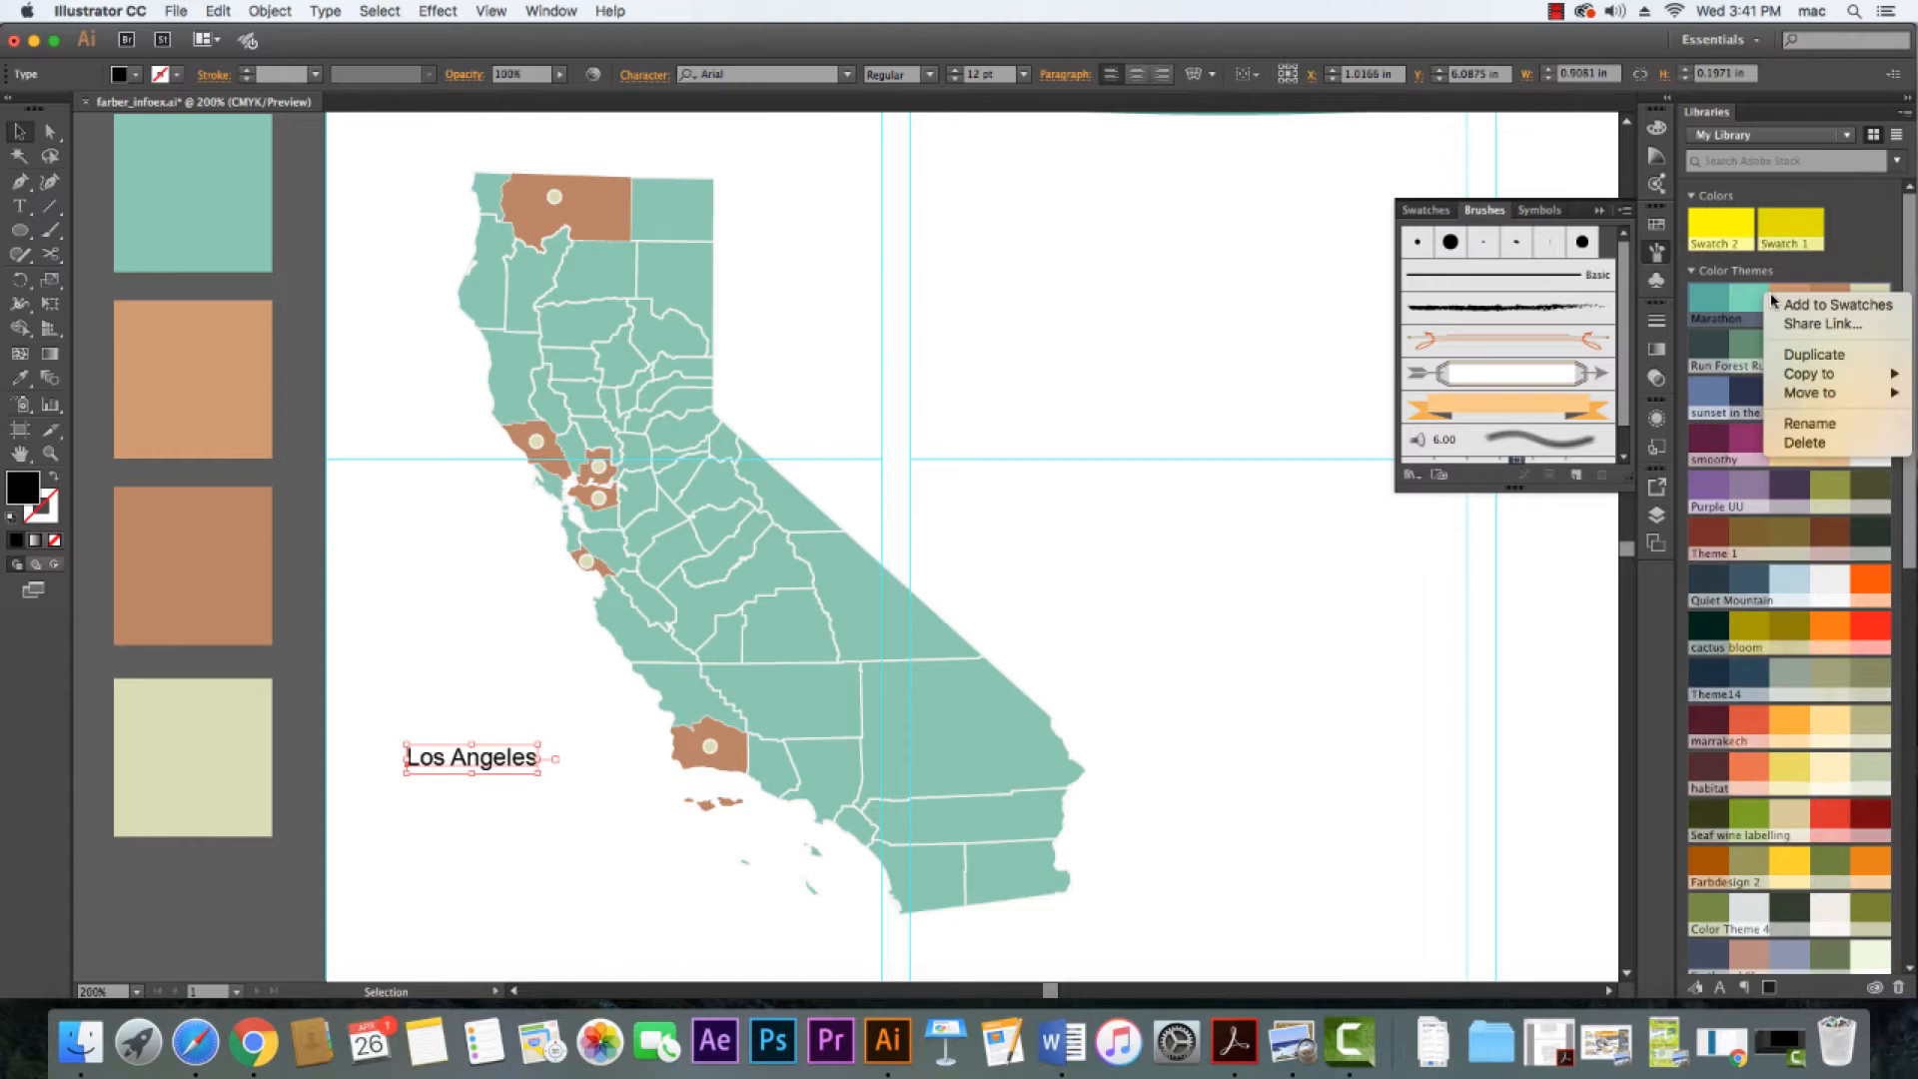
pyautogui.click(1827, 307)
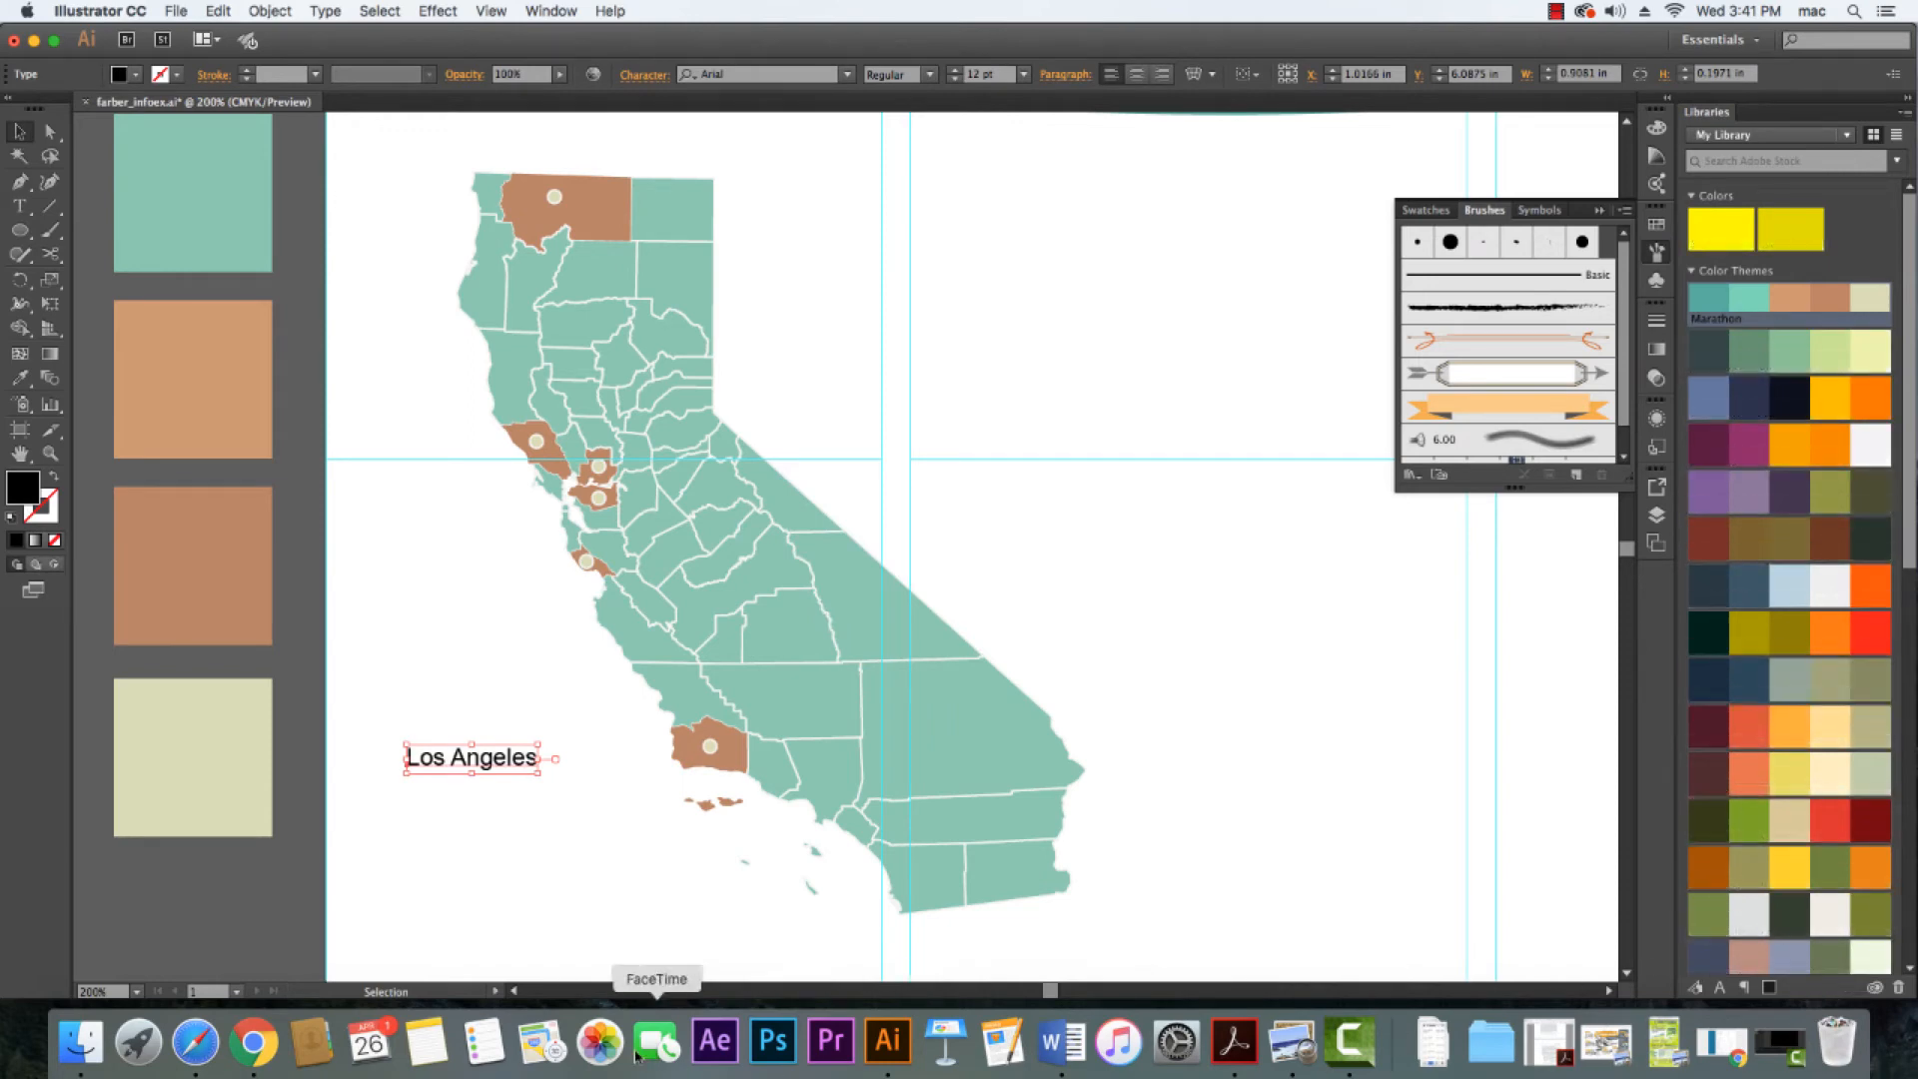
# Switch to Safari, search for "adobe kuler", open the Adobe Color site and browse its Explore themes
pyautogui.click(203, 1044)
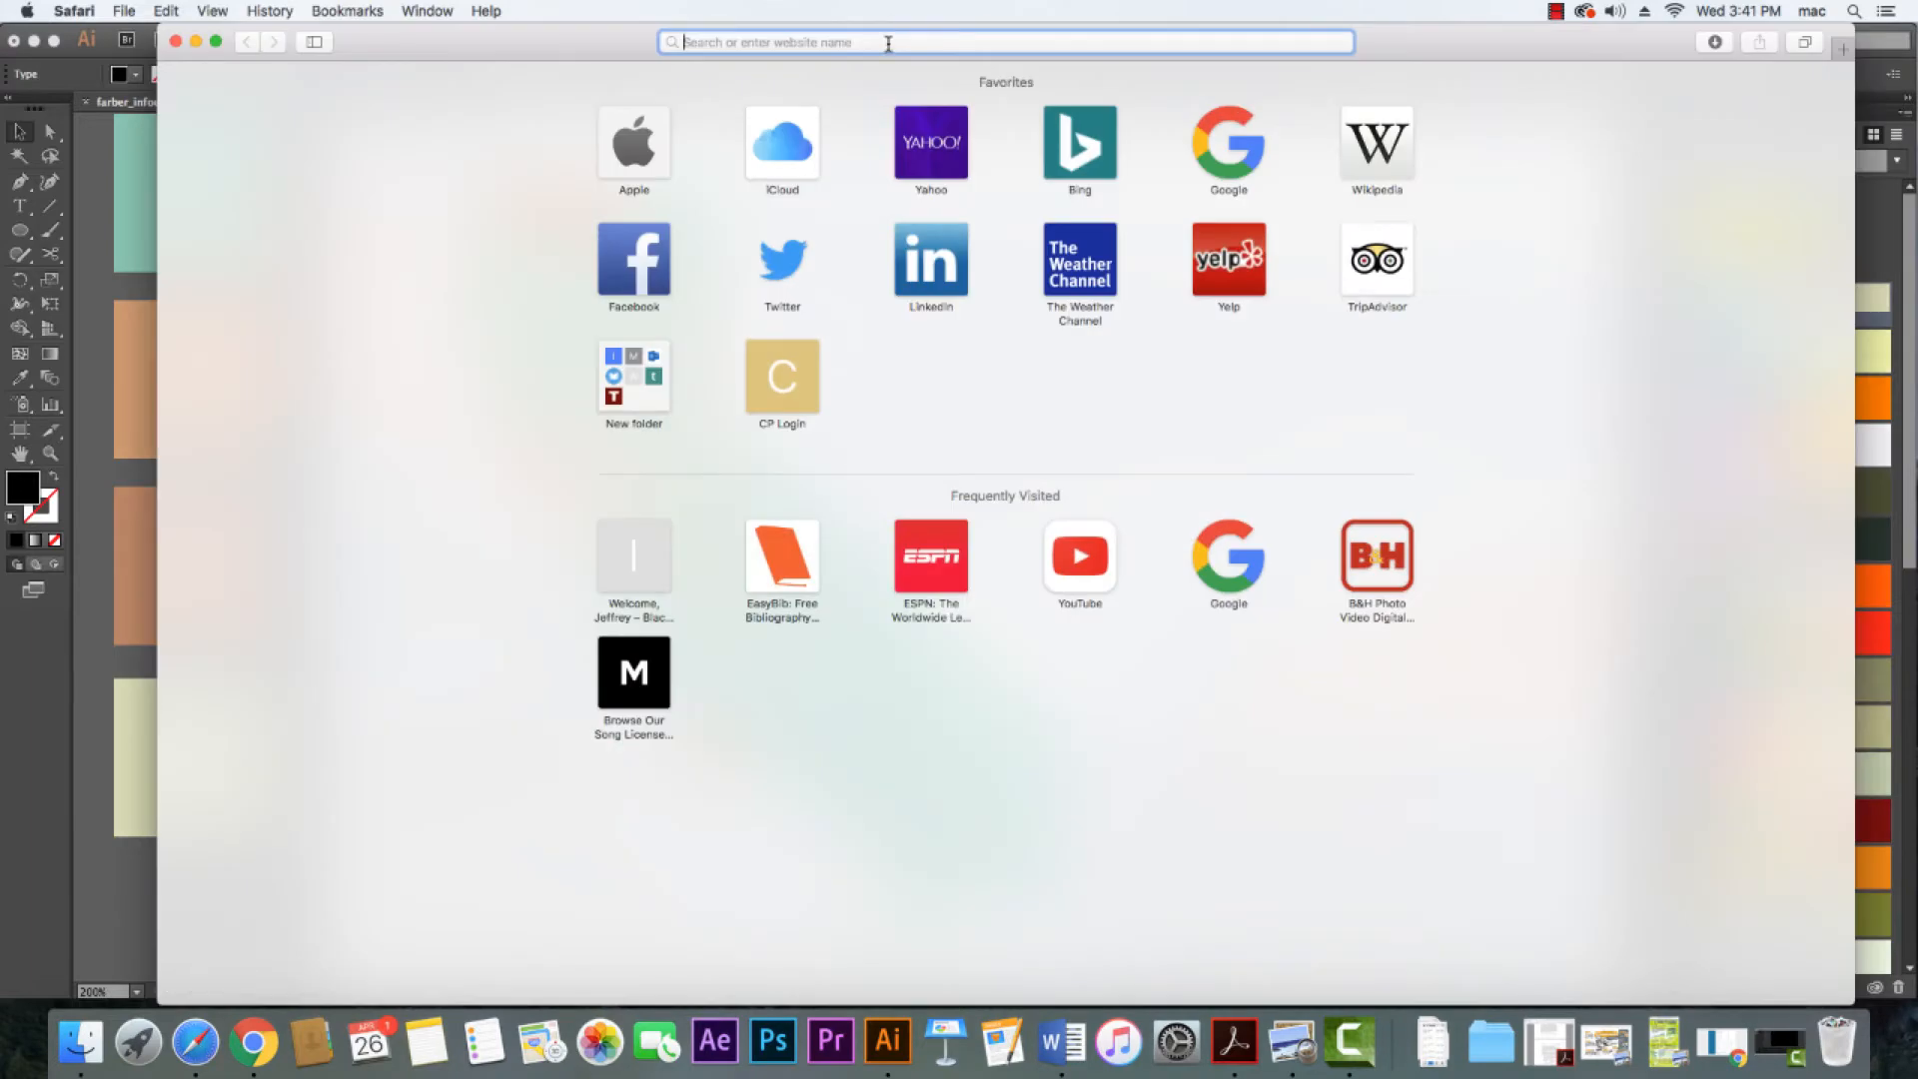
pyautogui.write('adobe')
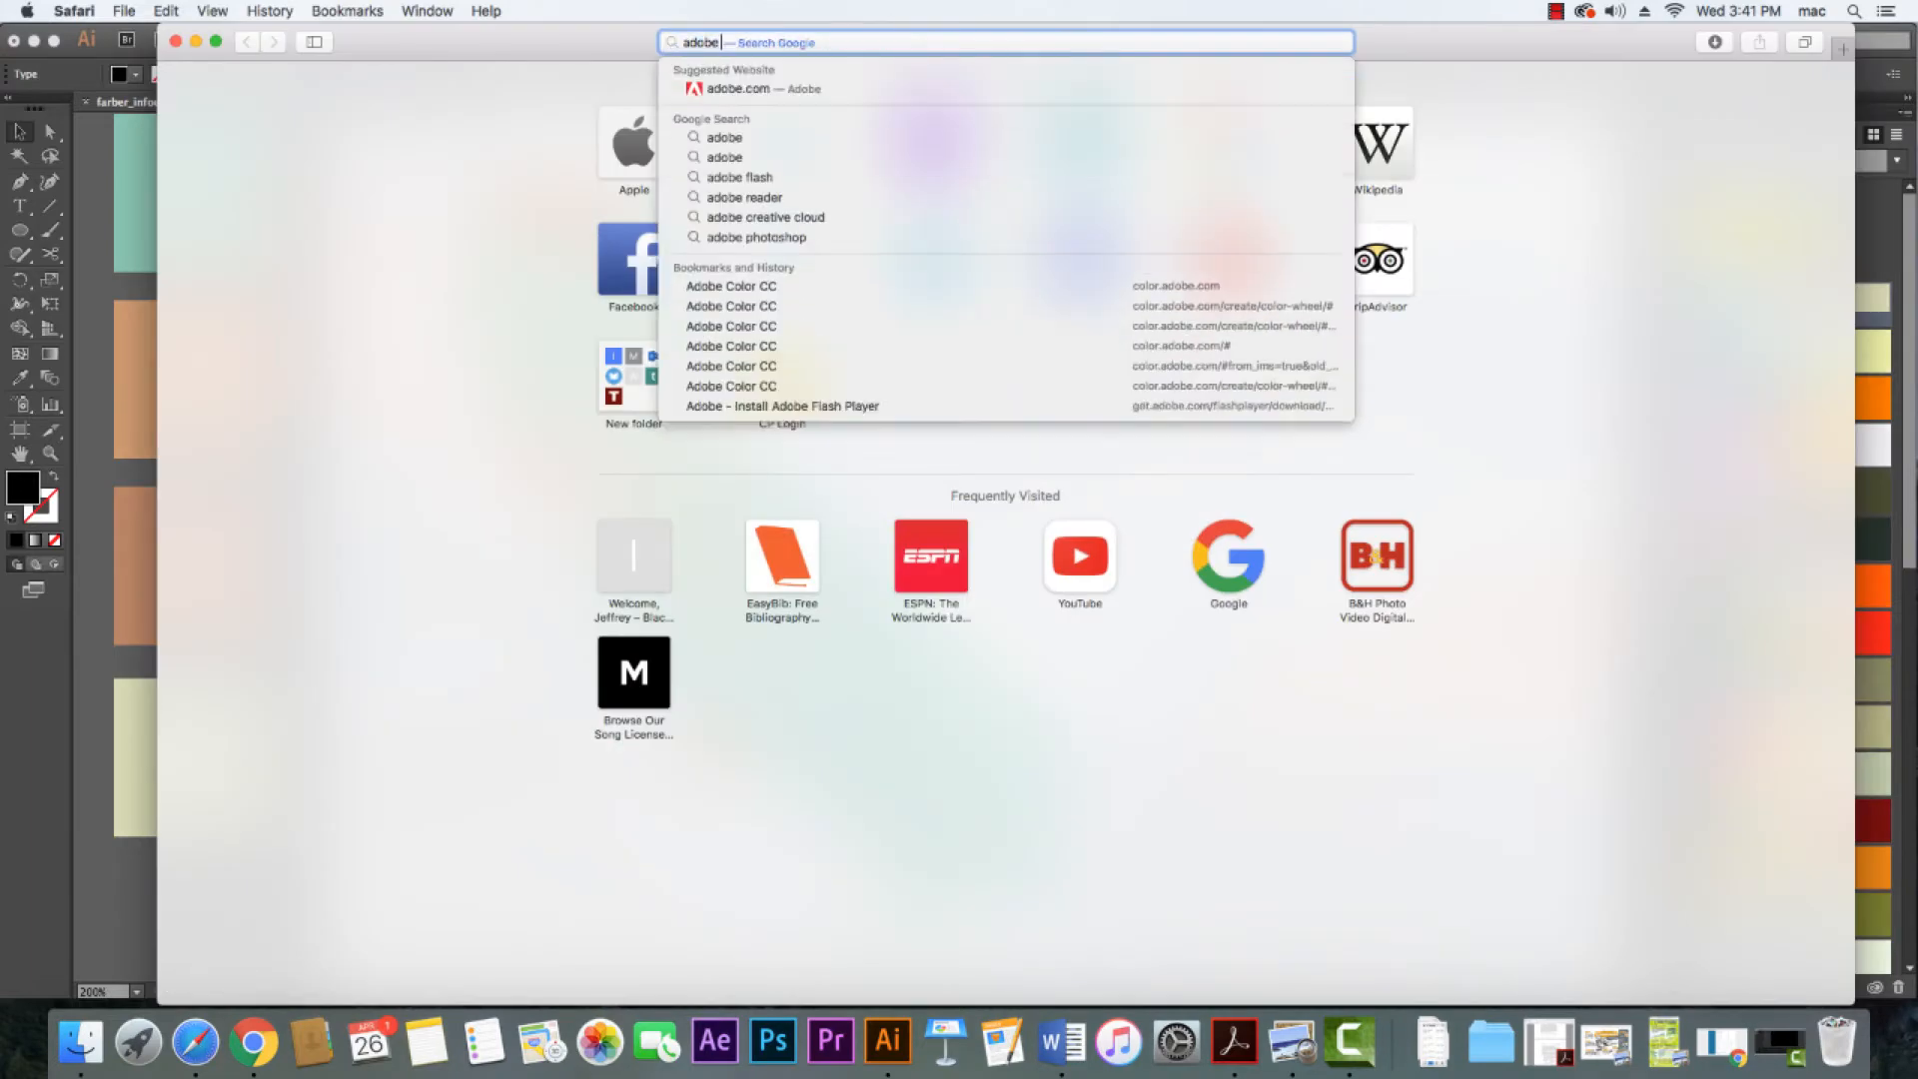
pyautogui.write(' kuler')
pyautogui.press('Return')
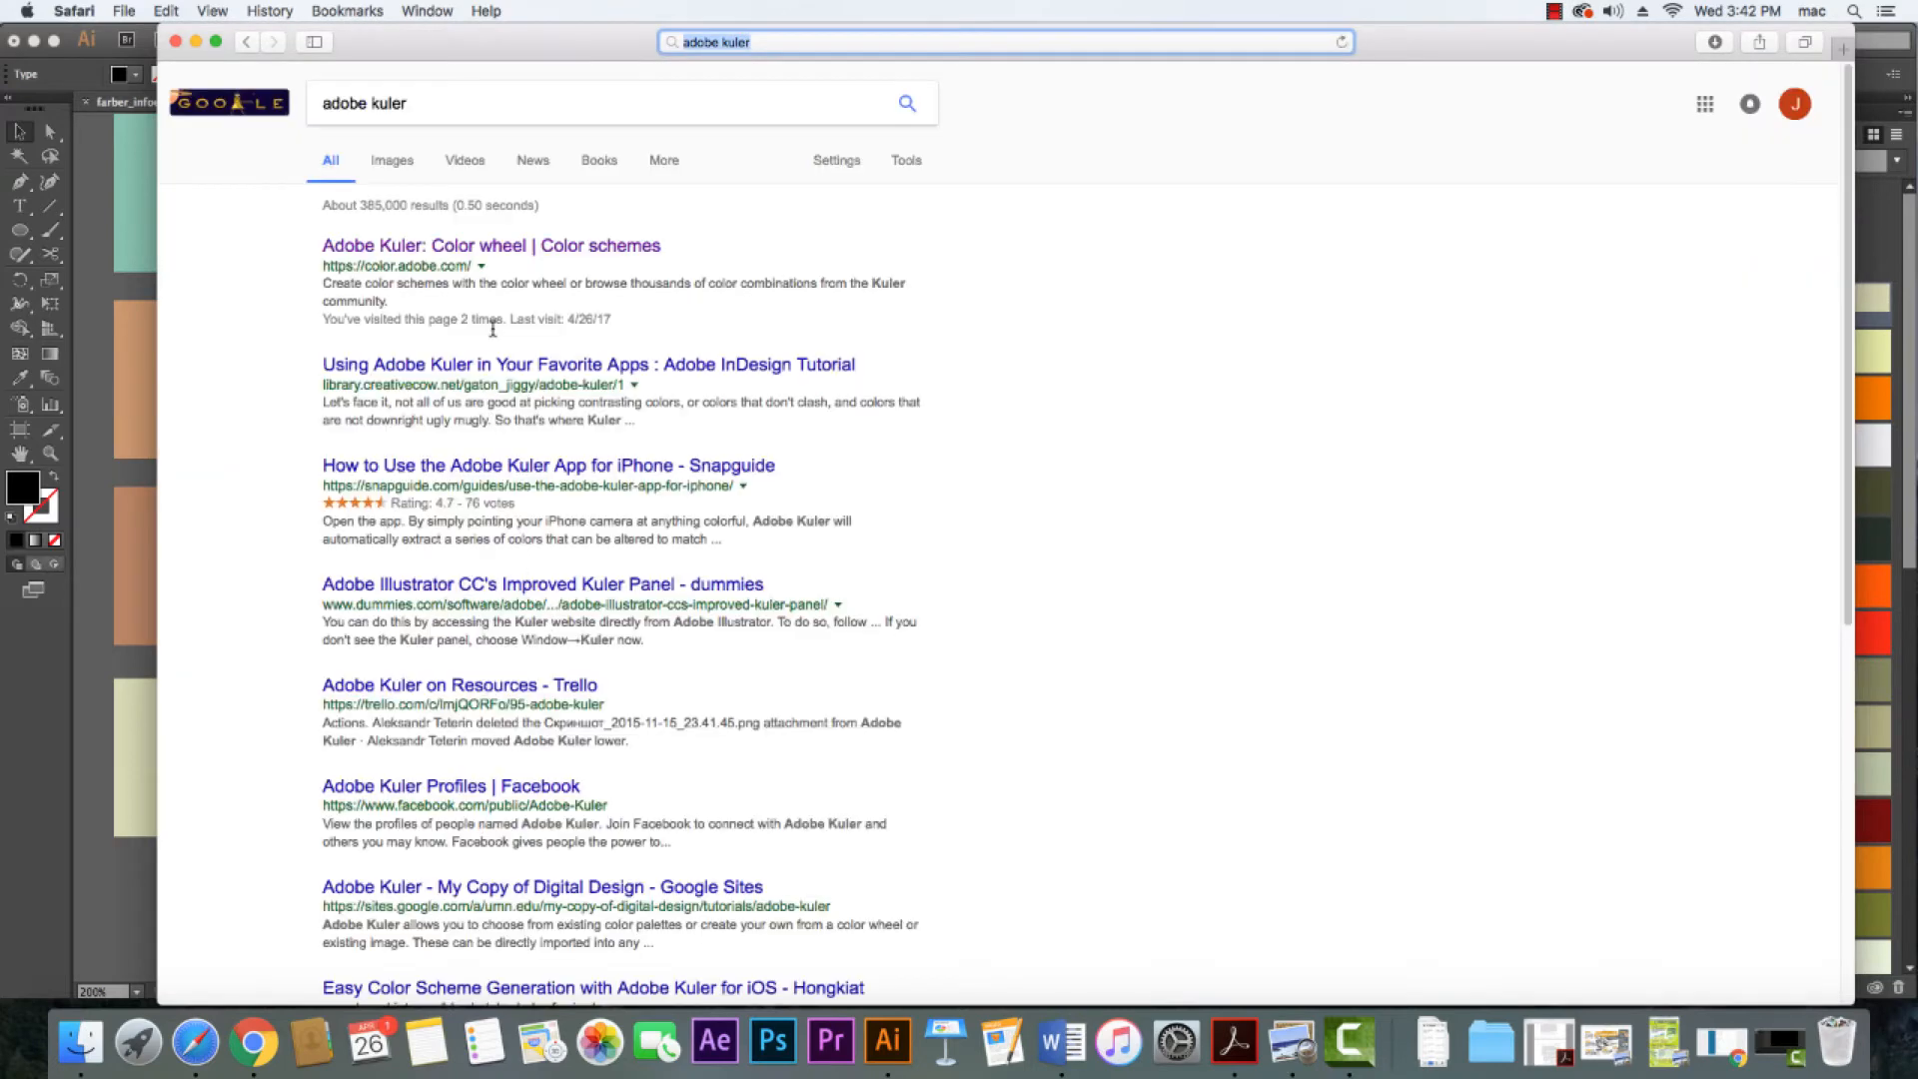
pyautogui.click(529, 247)
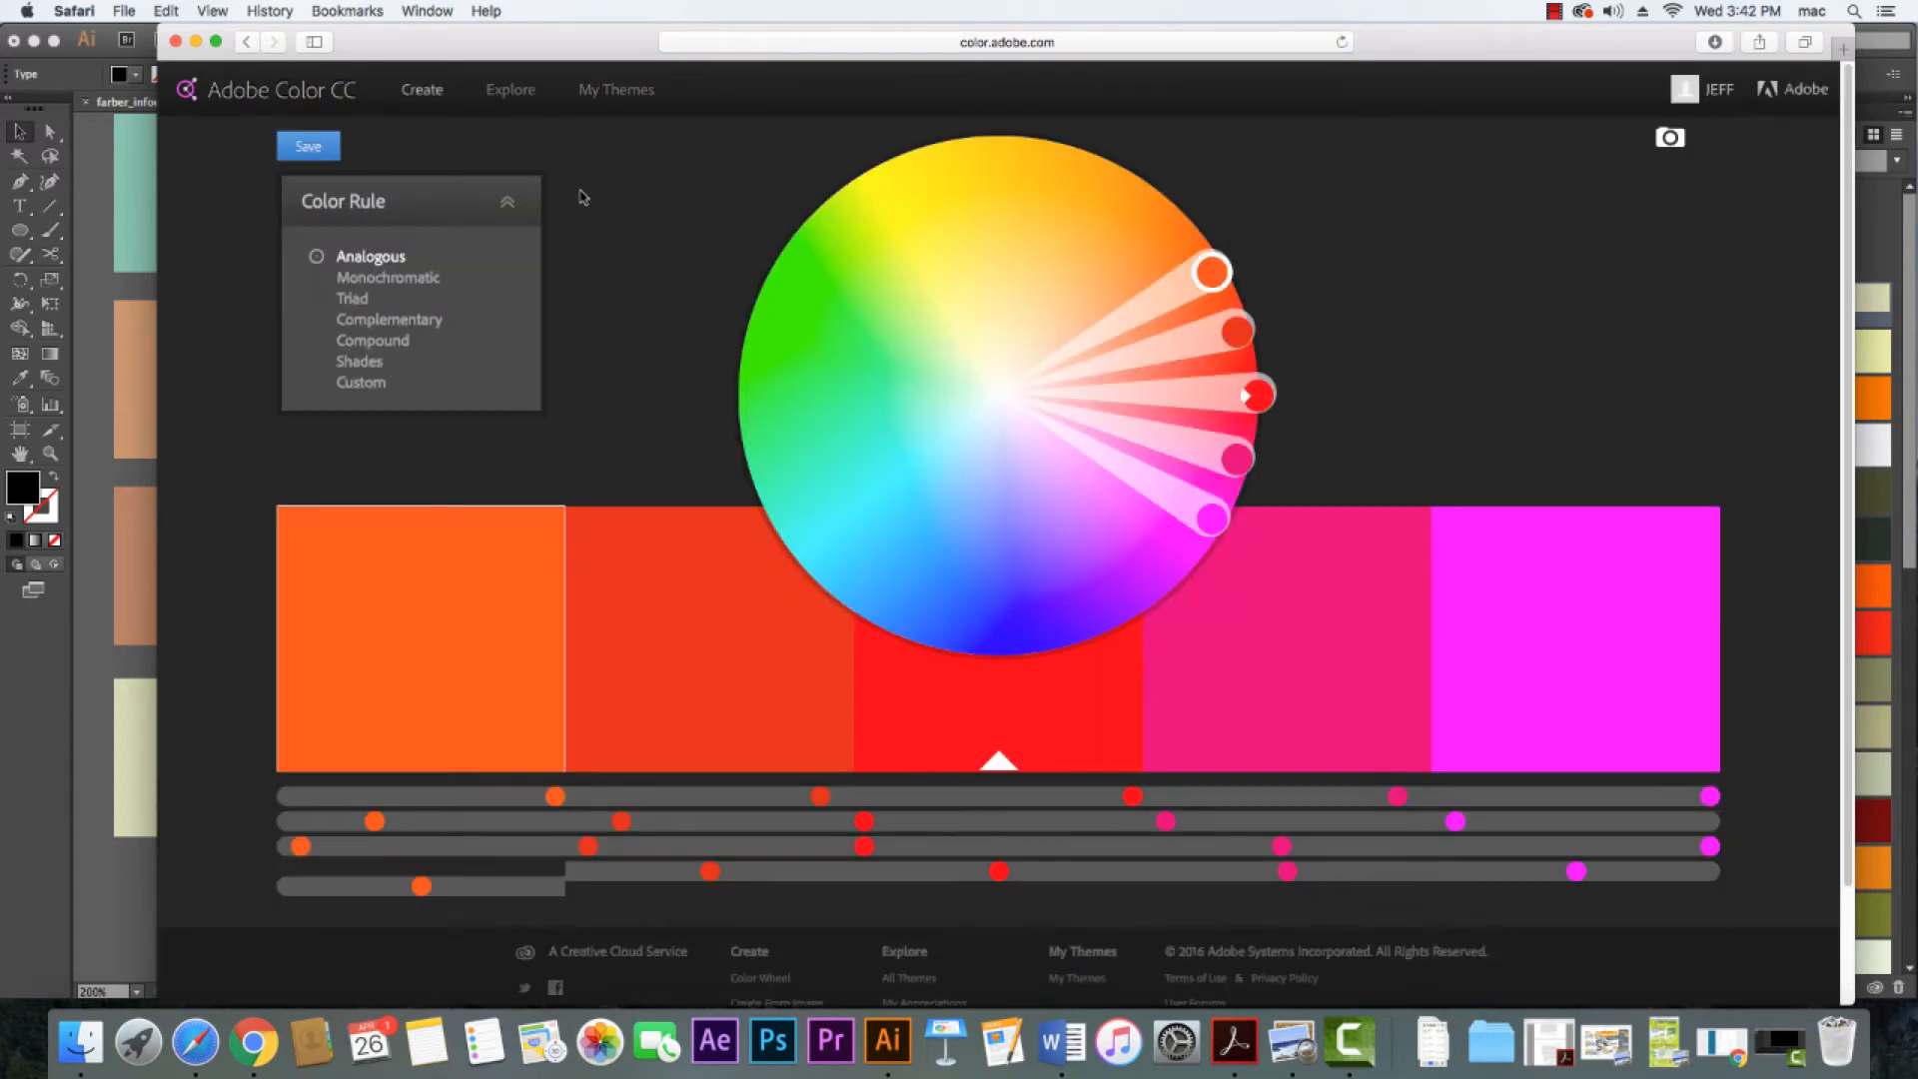
pyautogui.click(510, 92)
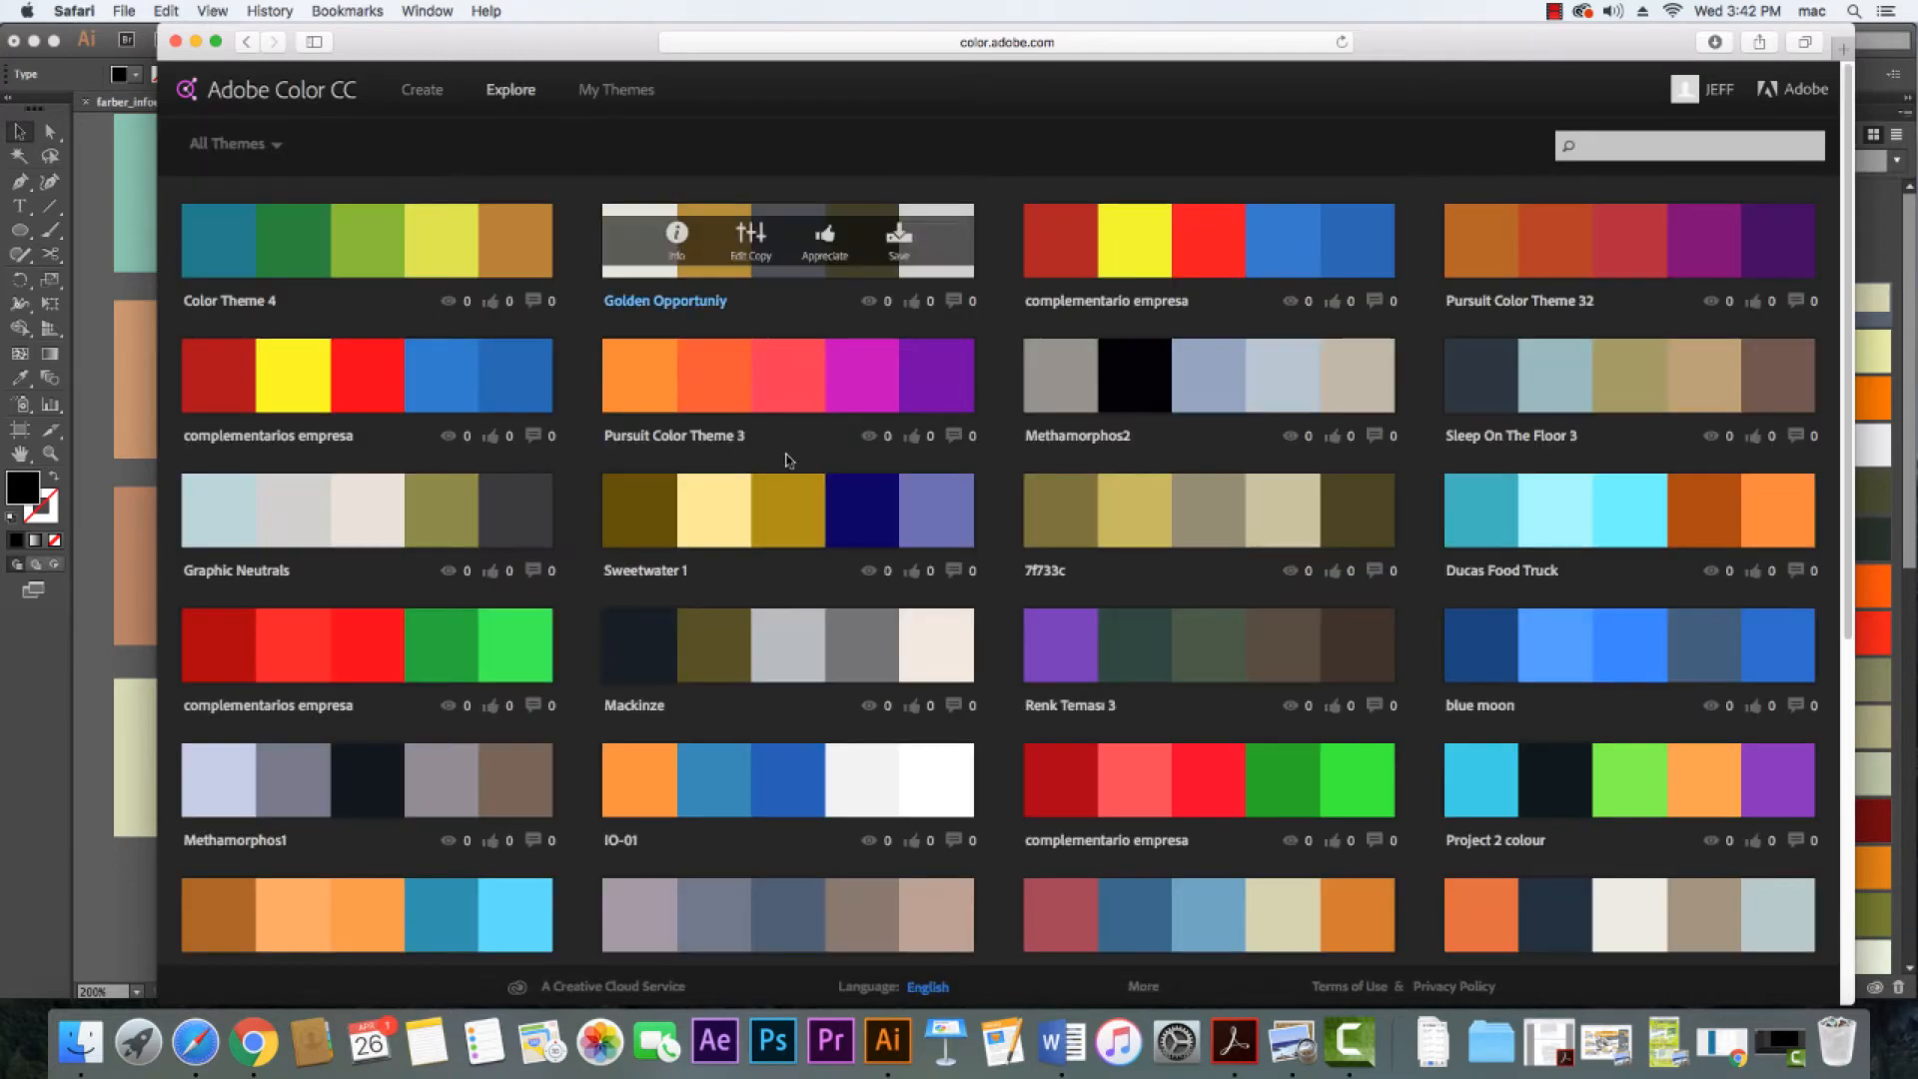
# View the save-to-library options for Pursuit Color Theme 3, cancel them, and look through the saved themes in Illustrator's library
pyautogui.click(867, 388)
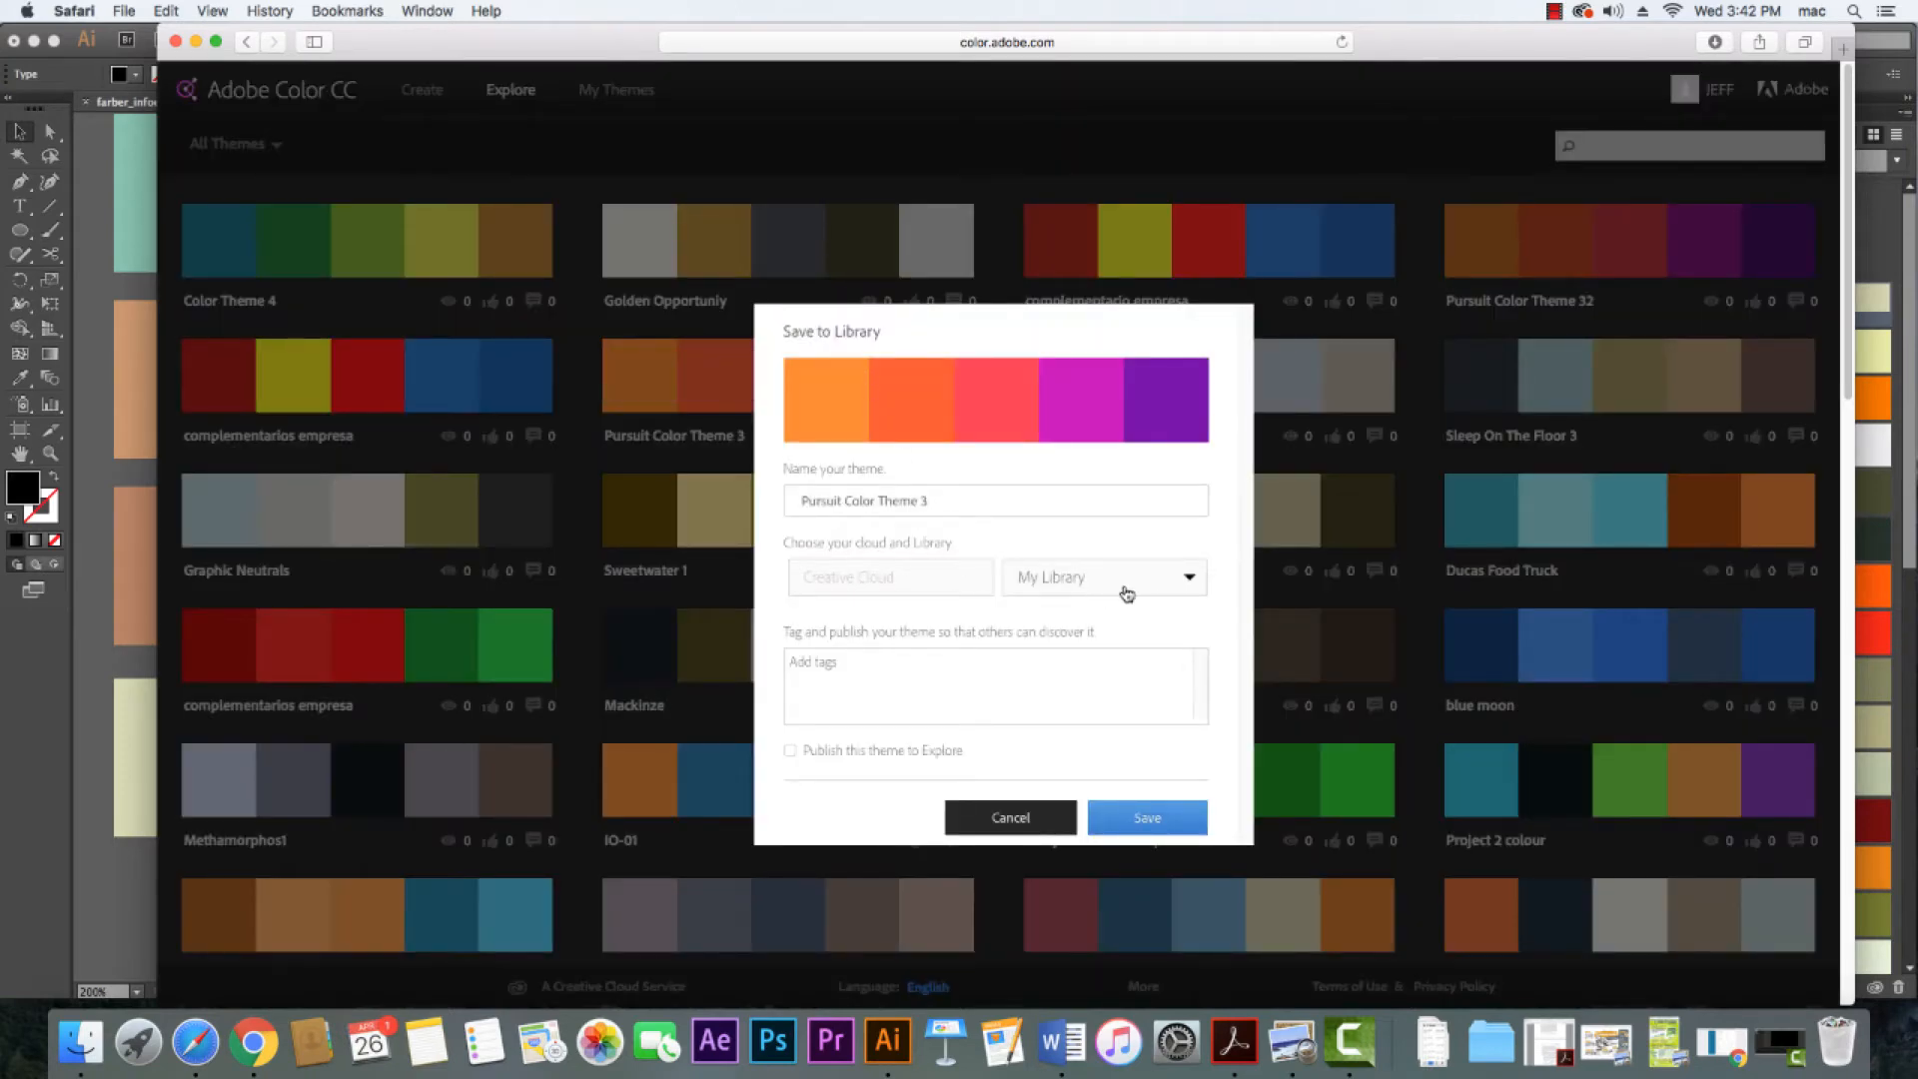
pyautogui.click(1043, 821)
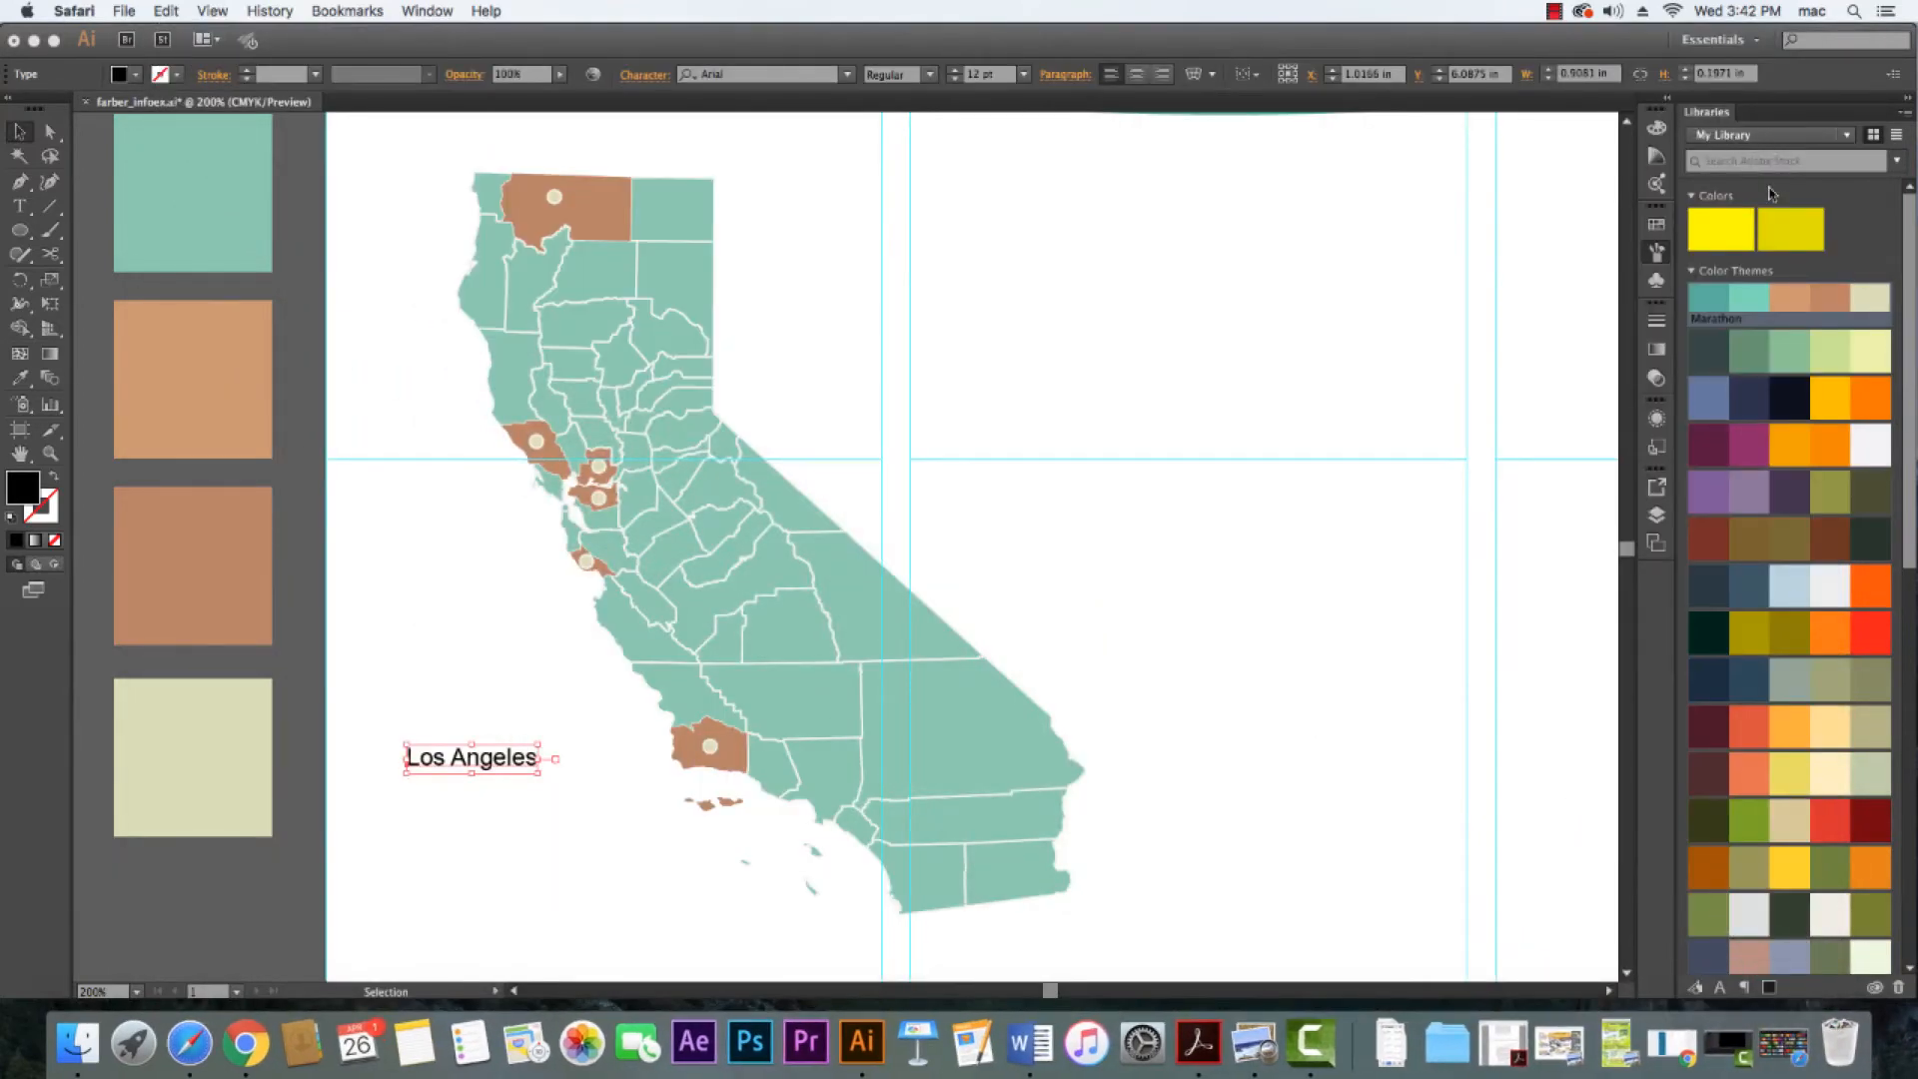
pyautogui.click(1913, 254)
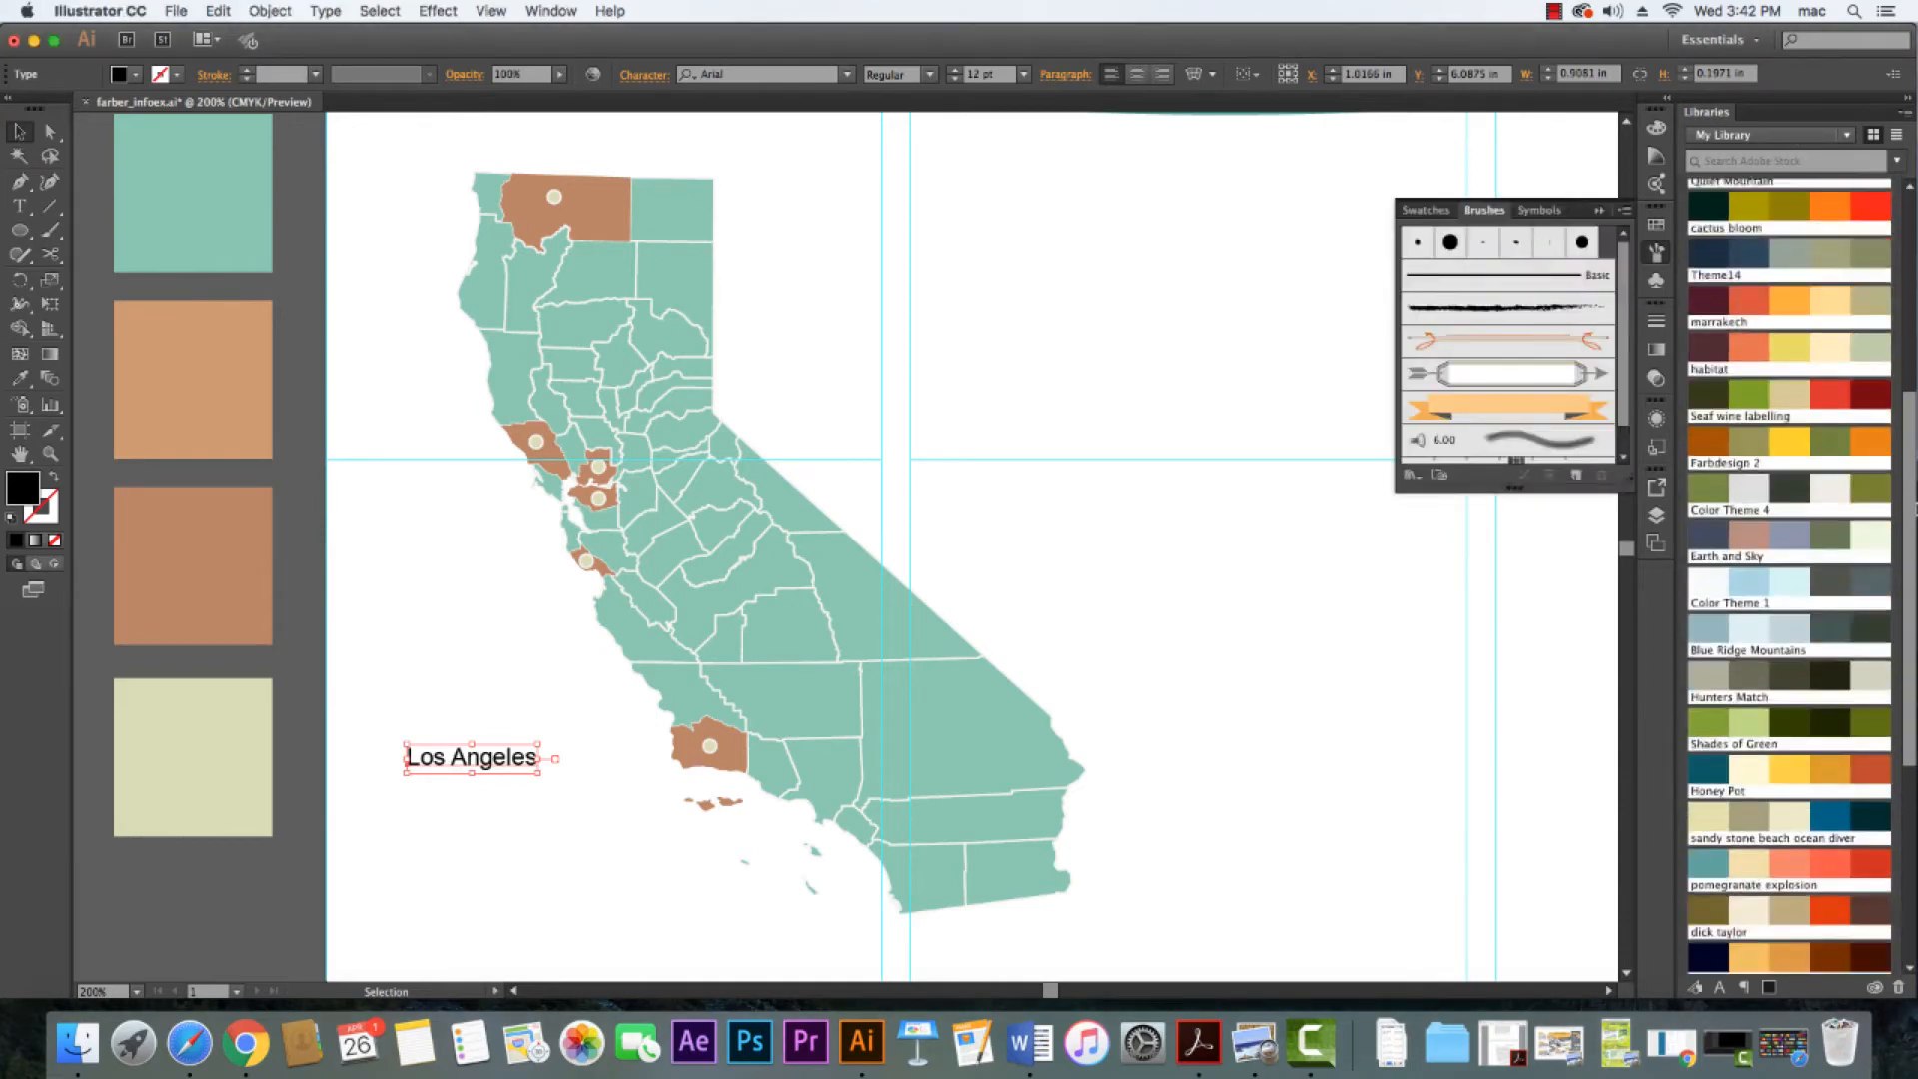
pyautogui.moveTo(1913, 262); pyautogui.dragTo(1913, 256)
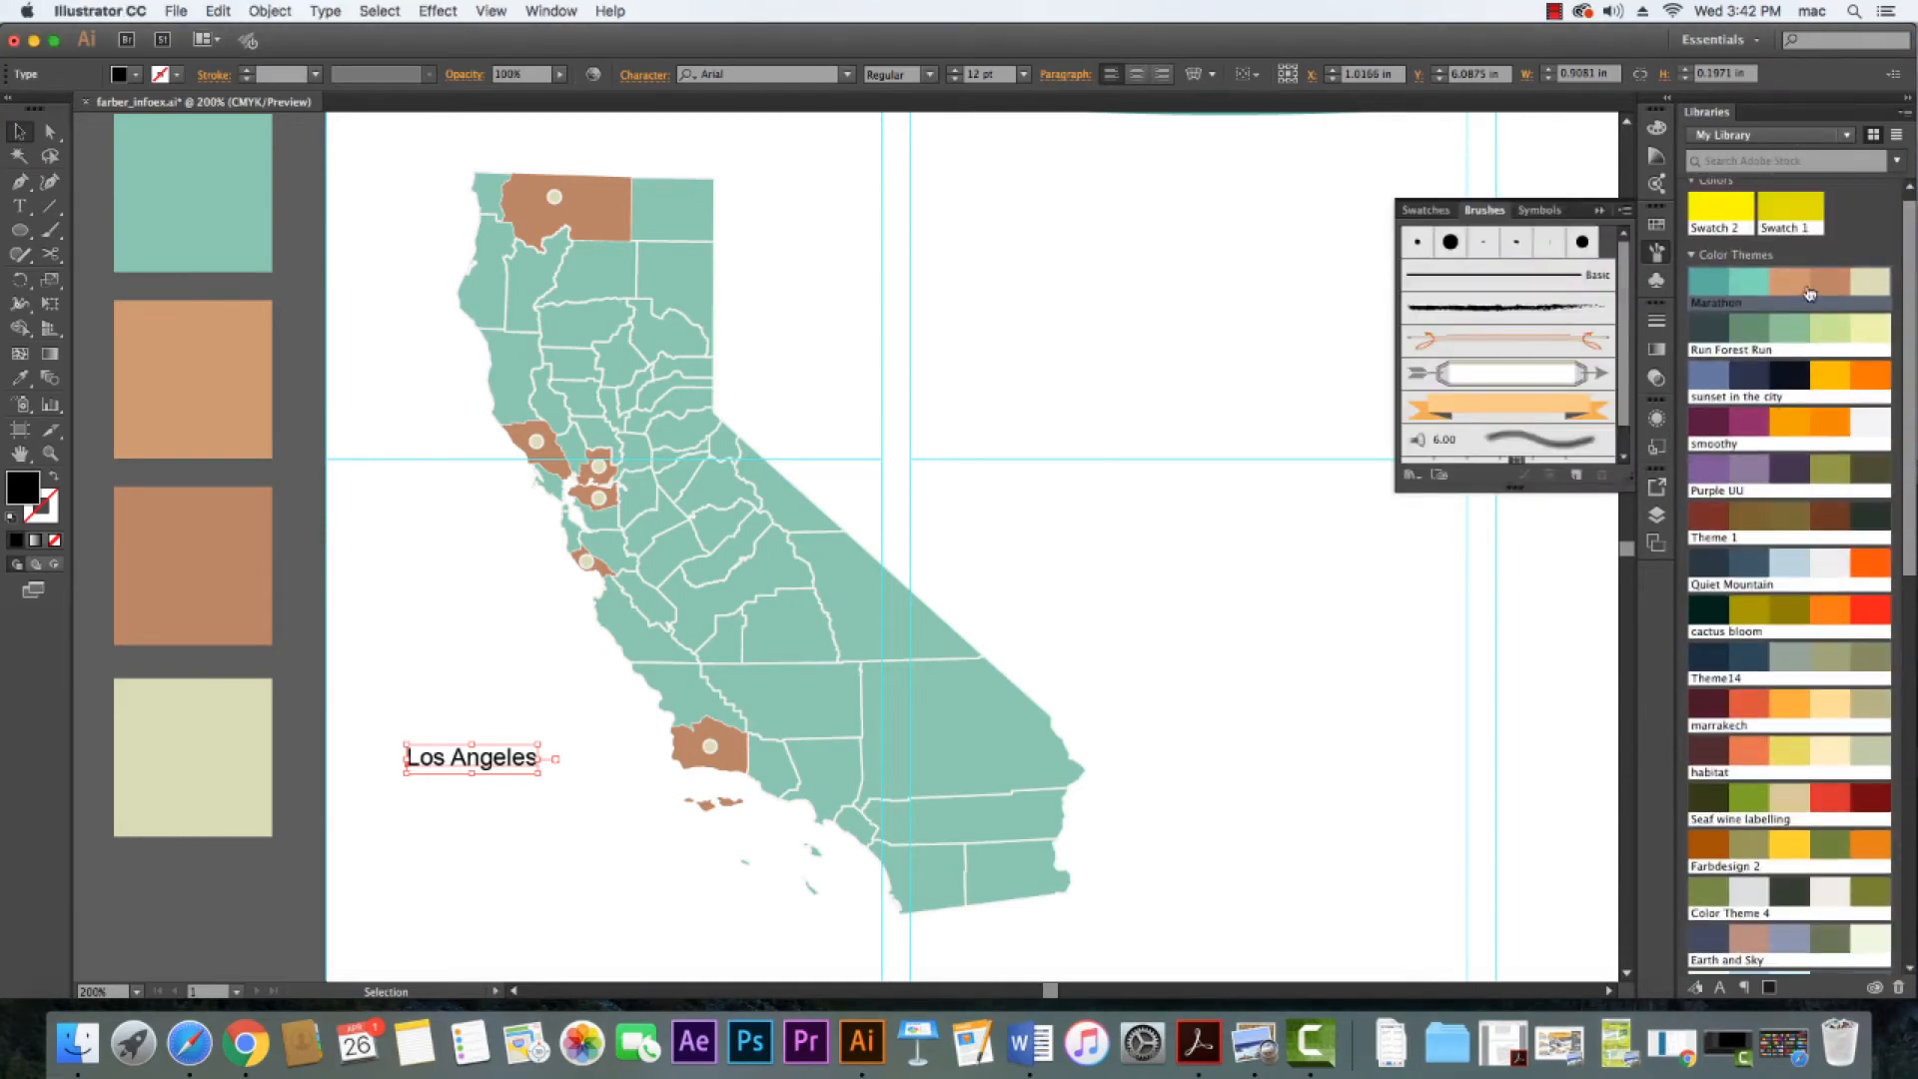
# Return to Adobe Color in Safari, view the Methamorphos2 theme's save options and library choices, and cancel without saving
pyautogui.click(1786, 1044)
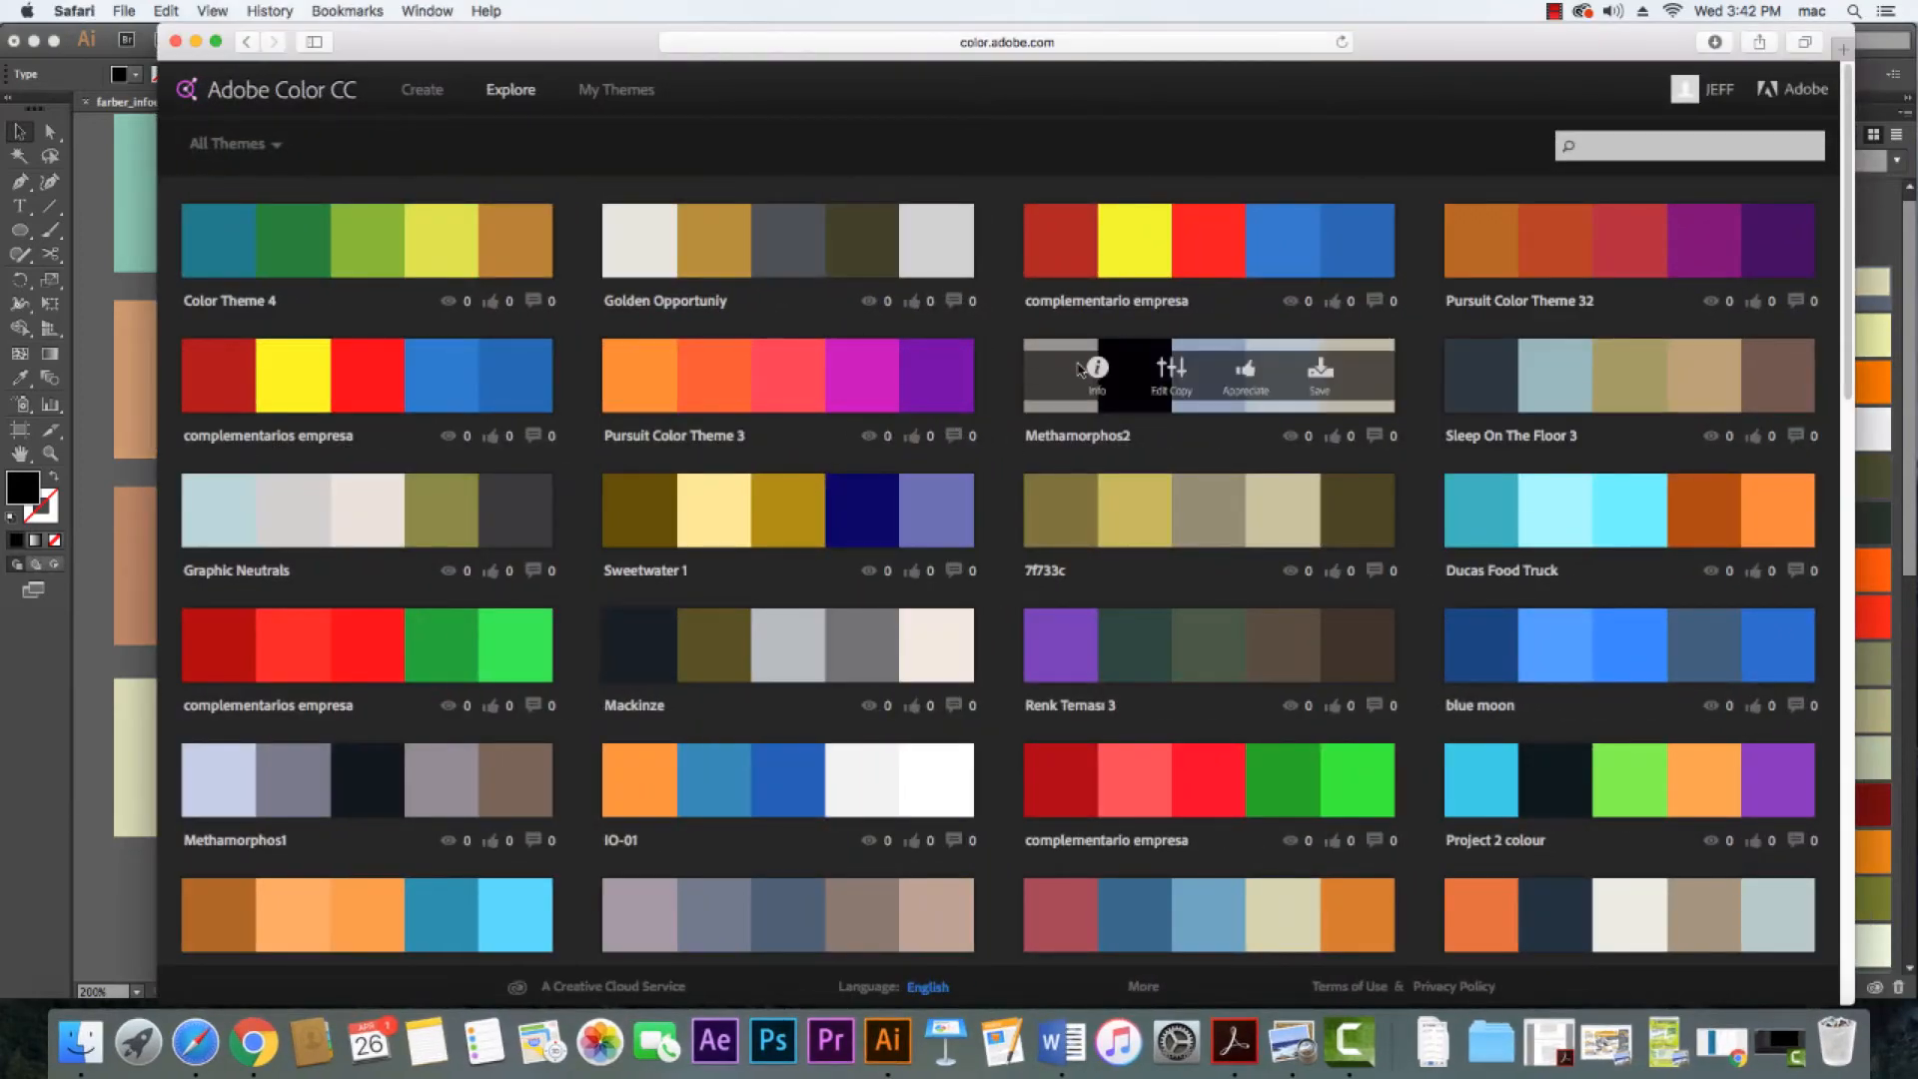
pyautogui.click(1321, 380)
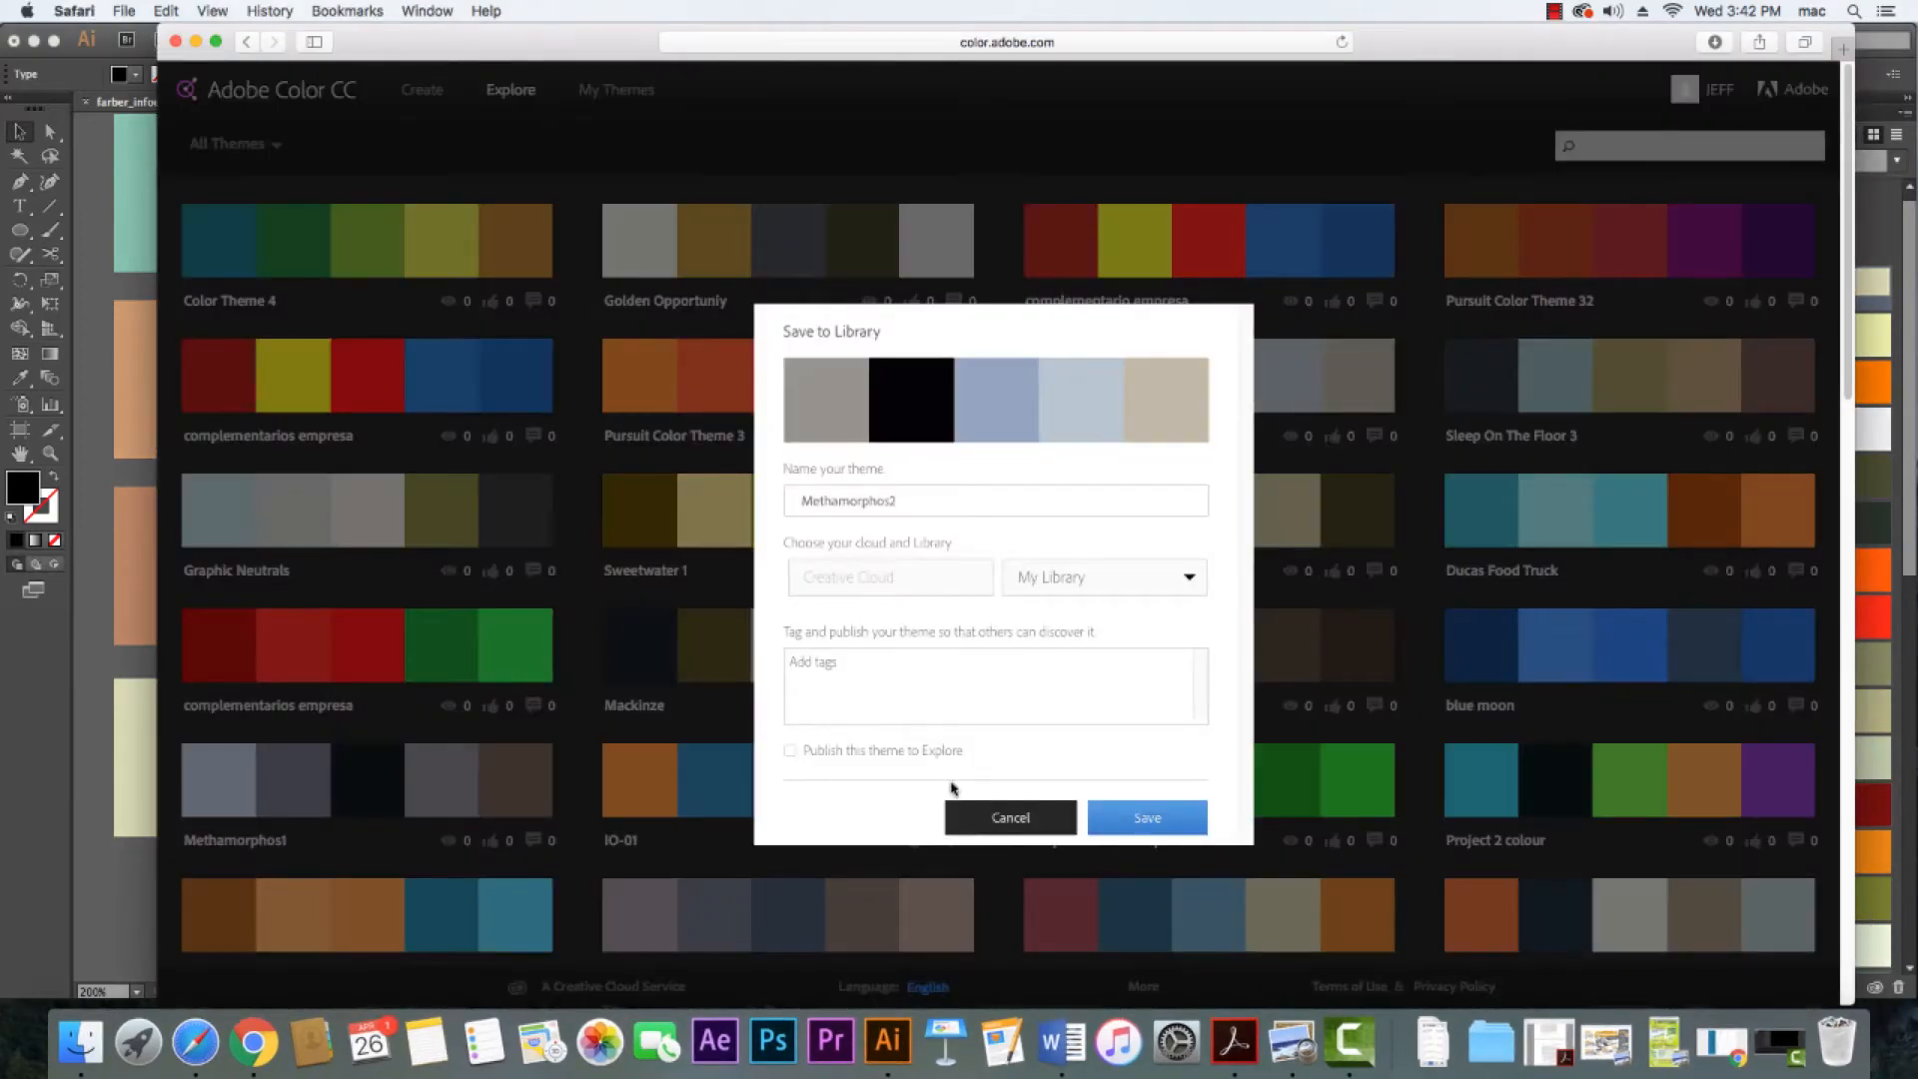
pyautogui.click(1118, 832)
pyautogui.click(1192, 579)
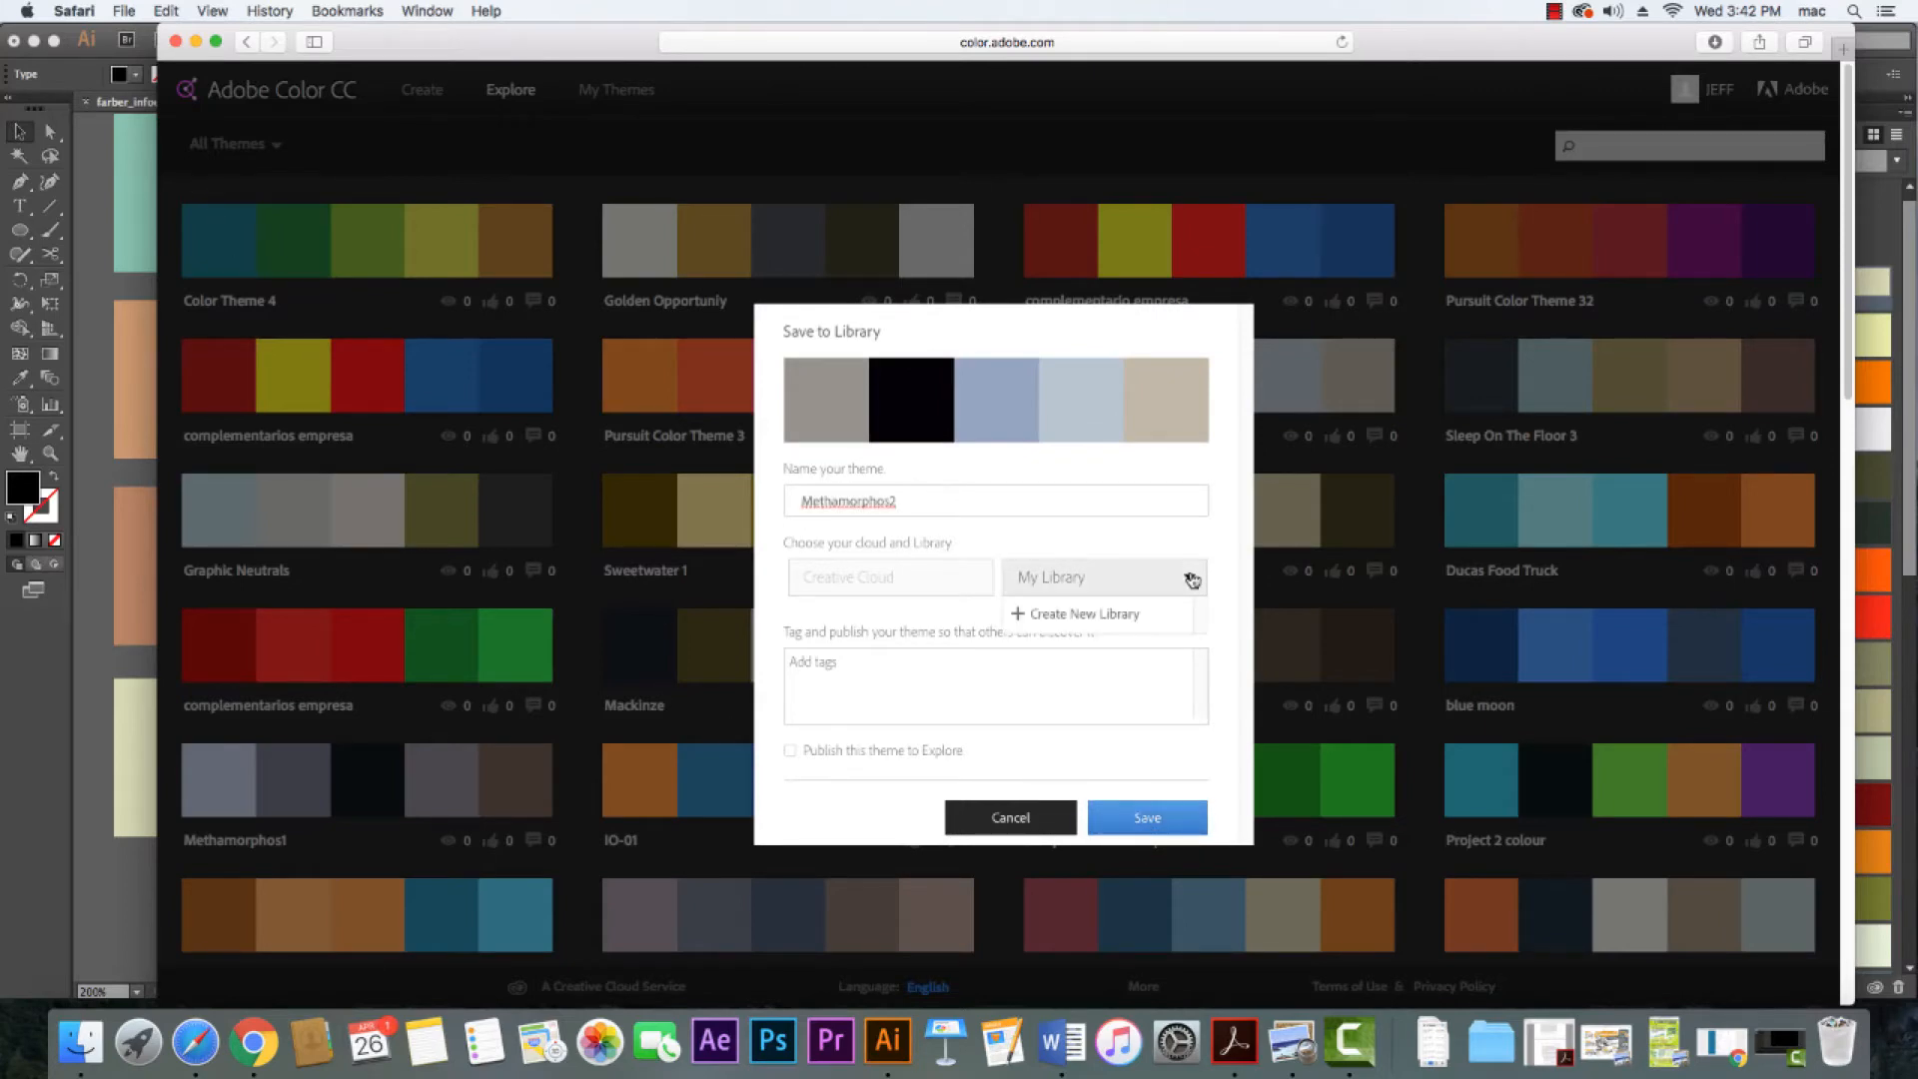
pyautogui.click(1191, 581)
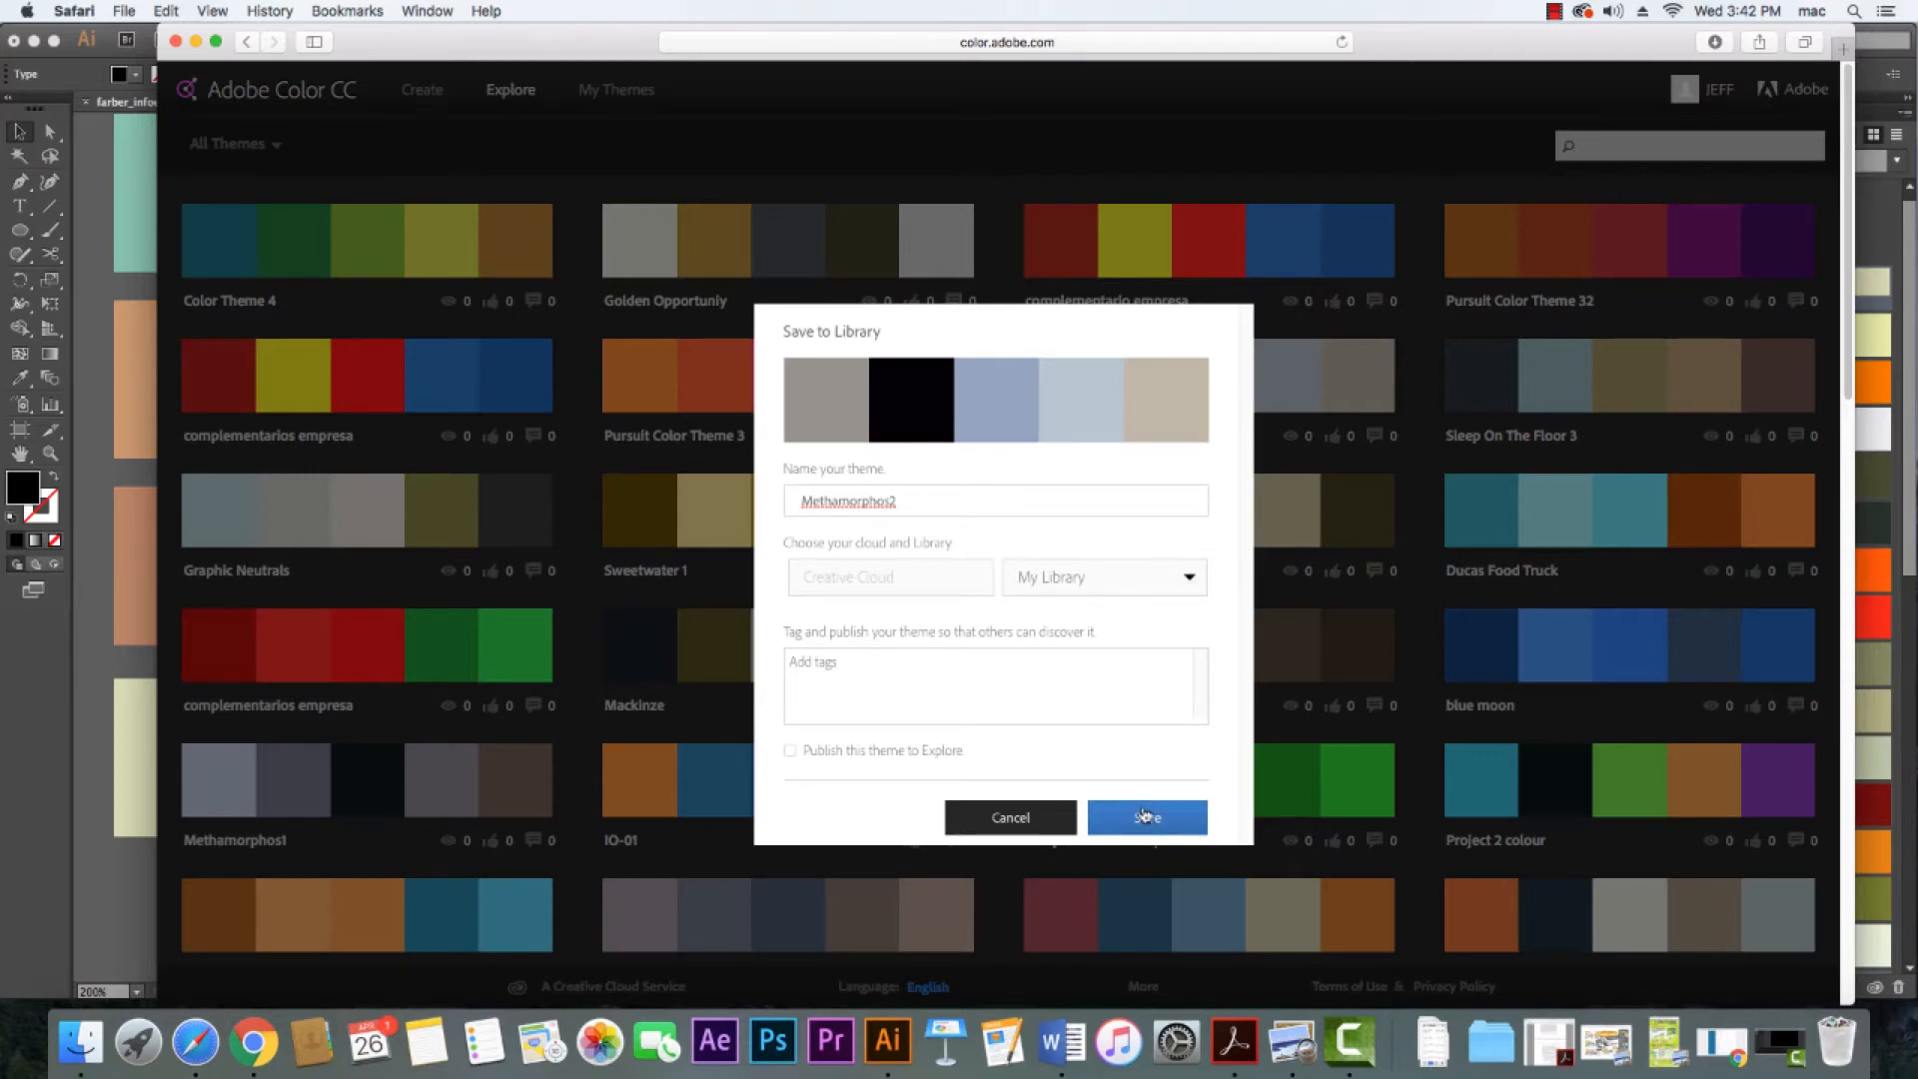
pyautogui.click(1146, 817)
pyautogui.click(1056, 821)
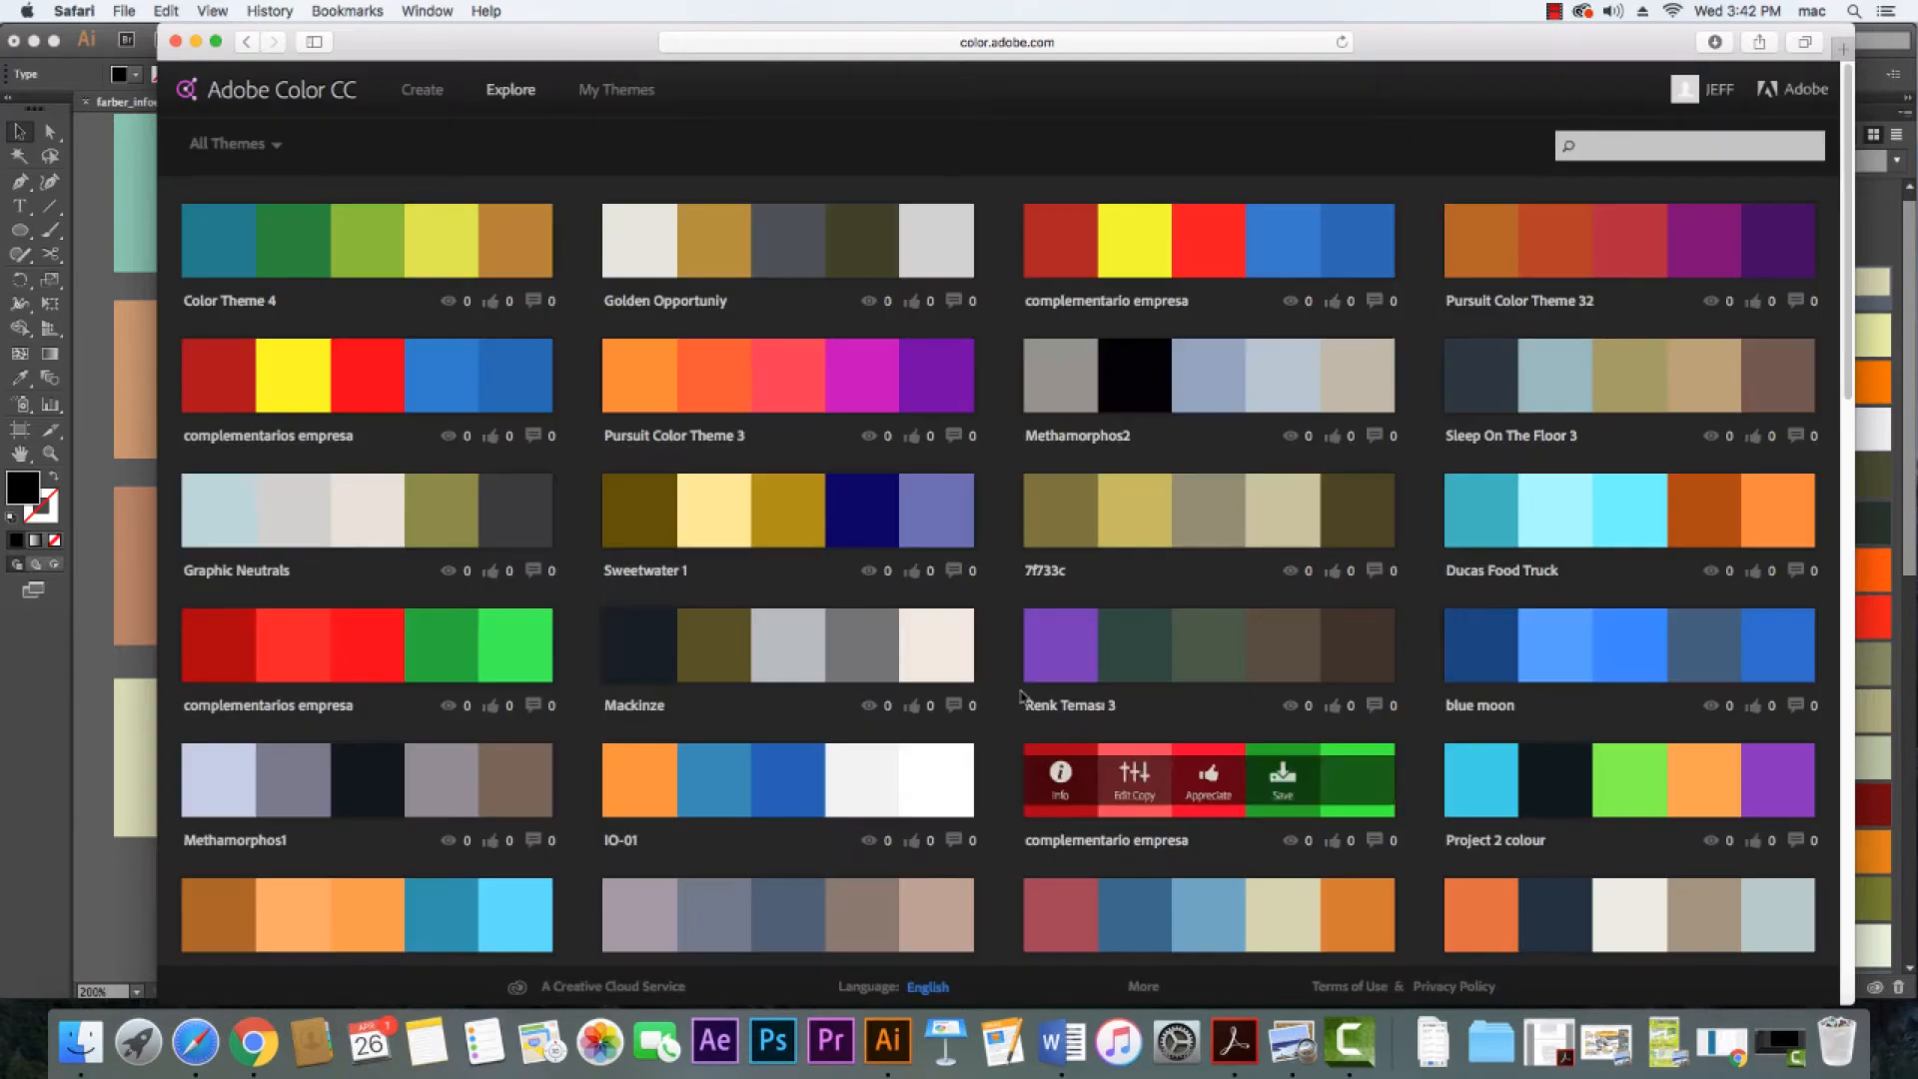
# View the save options for the Golden Opportuniy theme, cancel them, and minimize Safari to return to the Illustrator map
pyautogui.moveTo(744, 241)
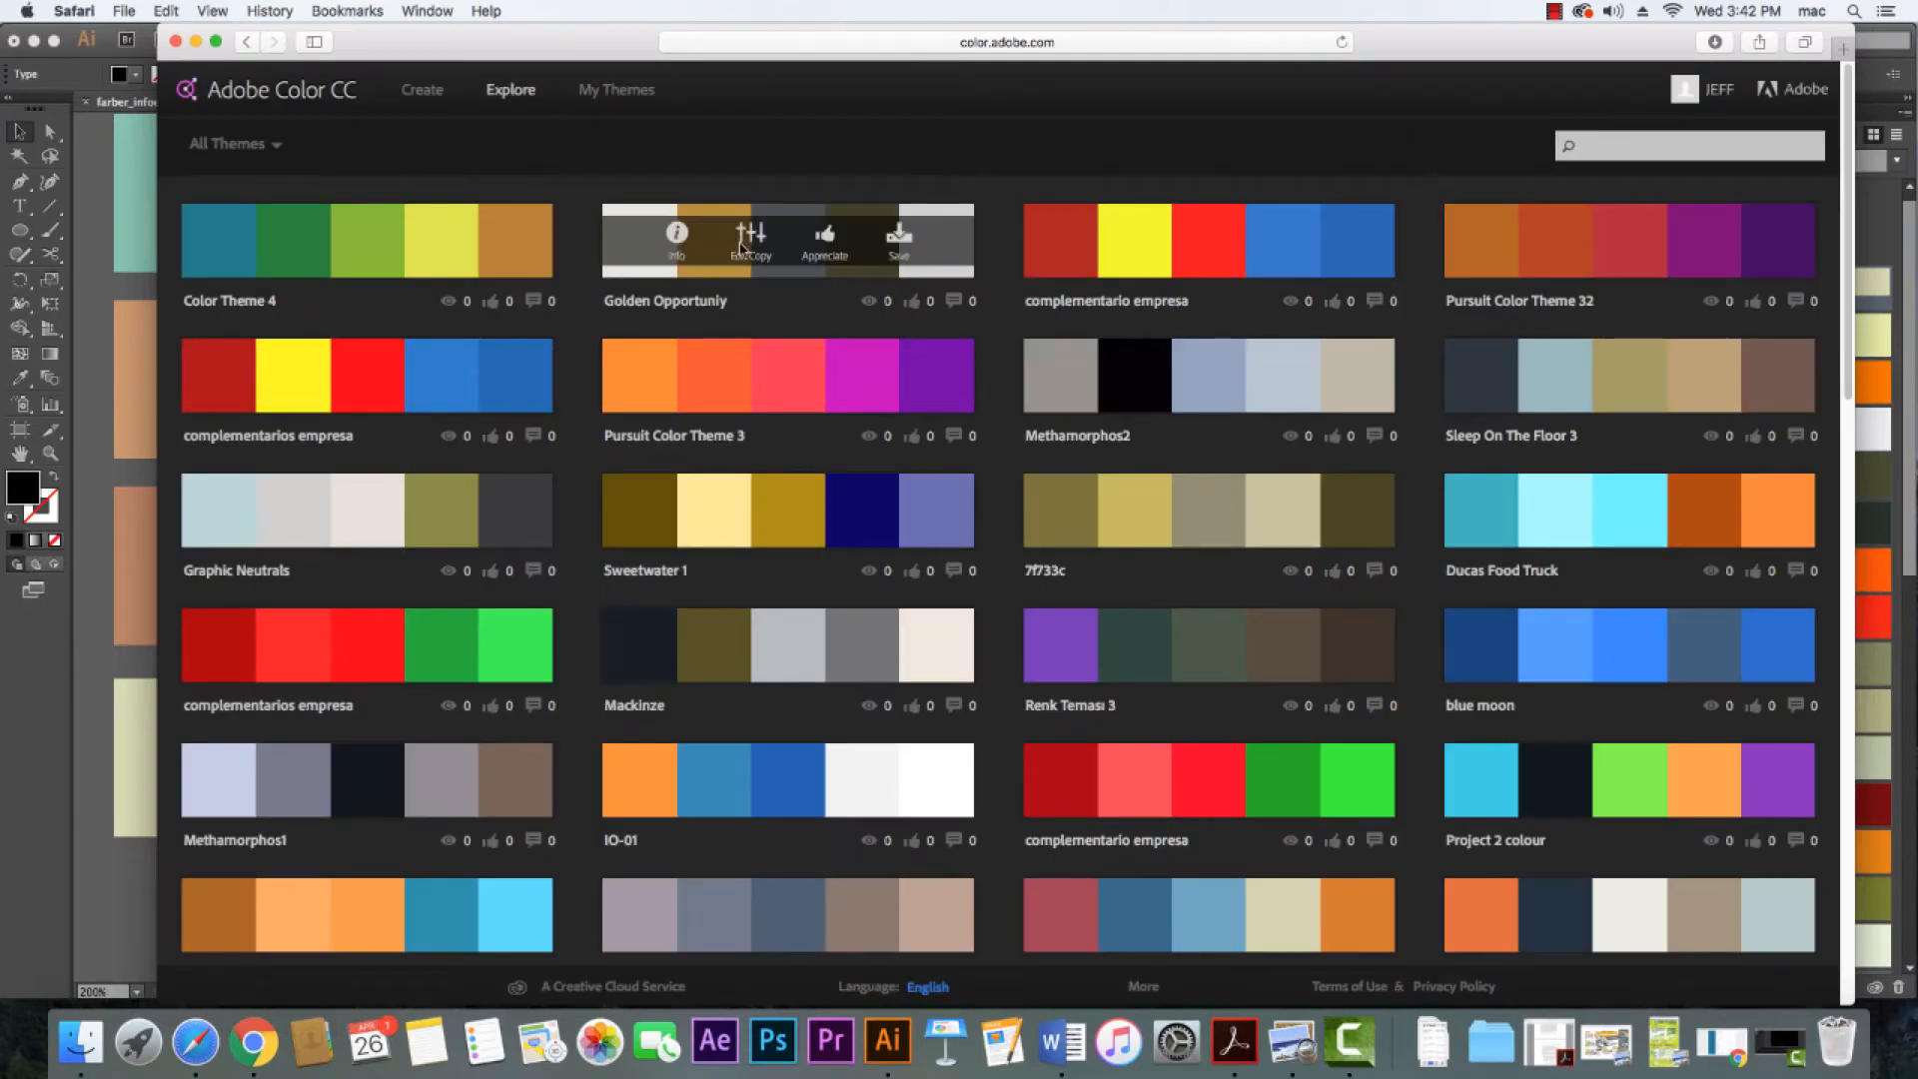
pyautogui.click(898, 242)
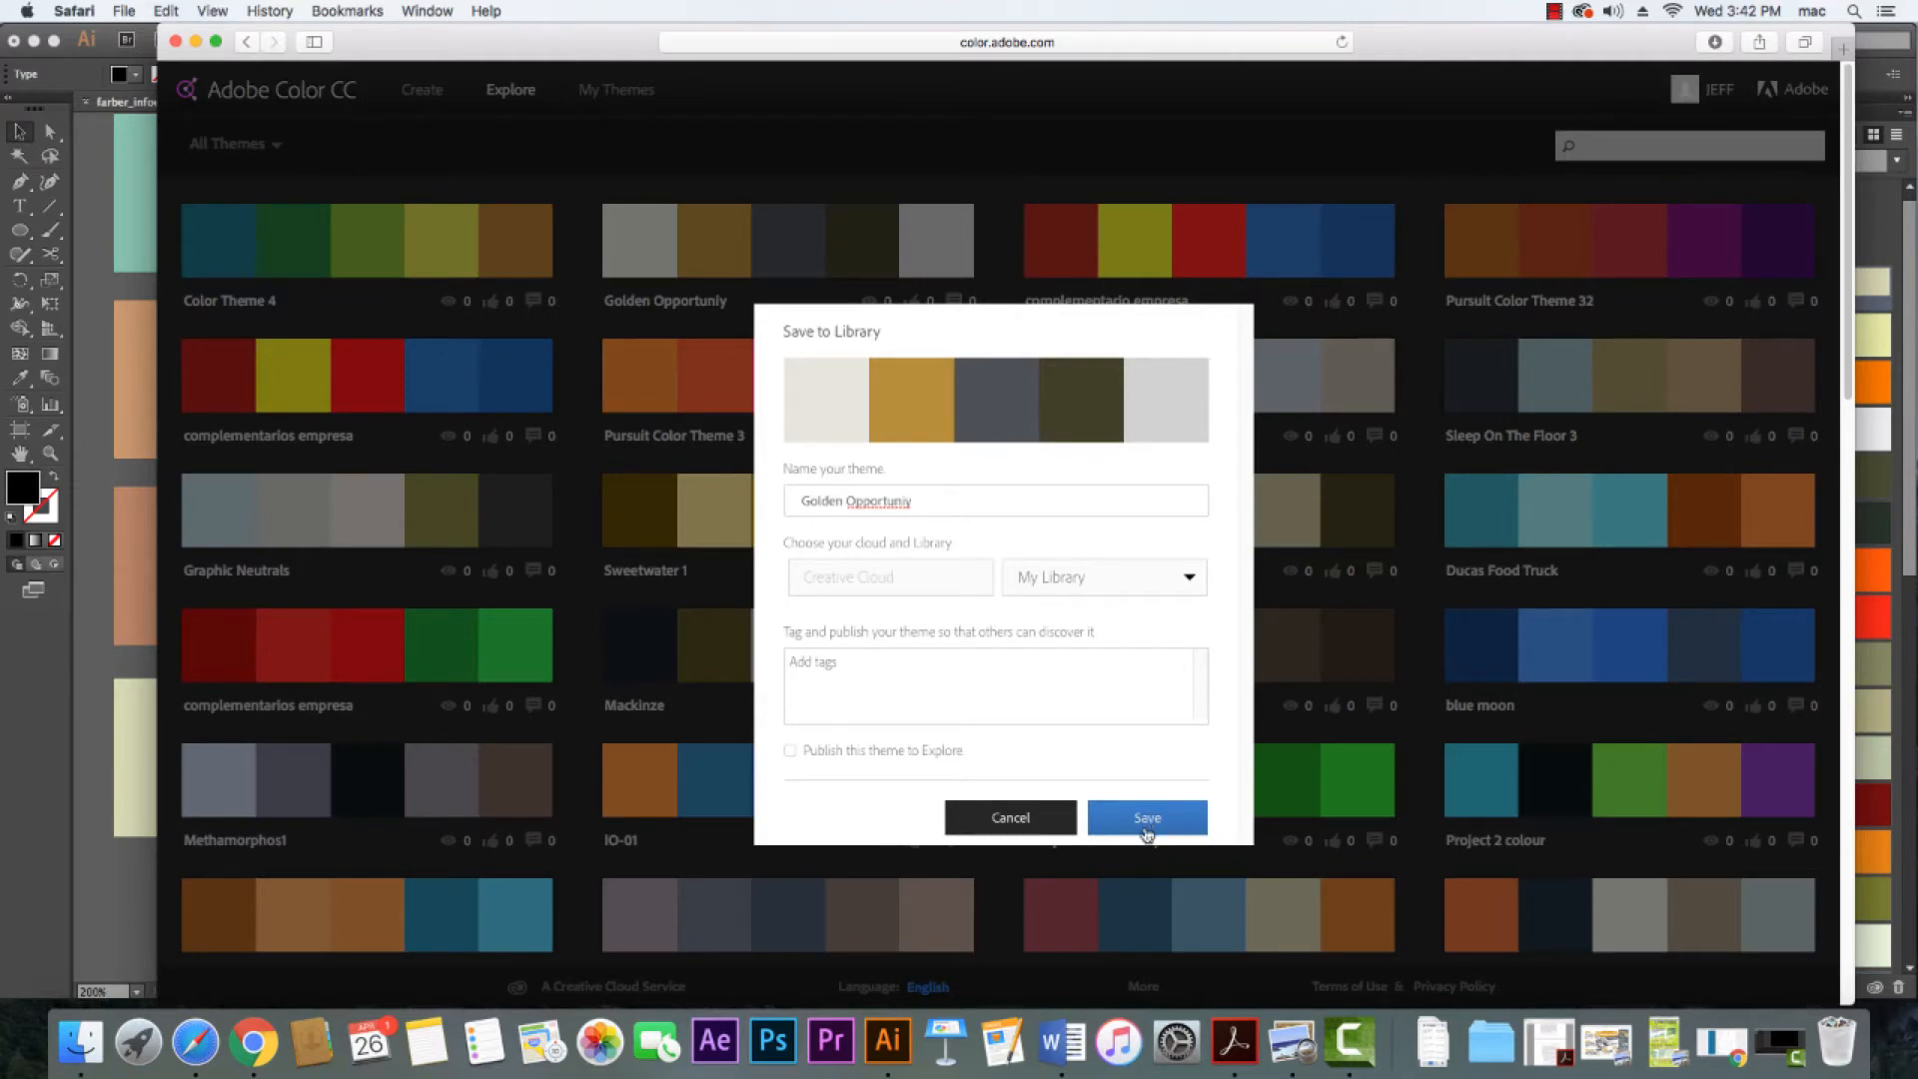
pyautogui.click(1009, 818)
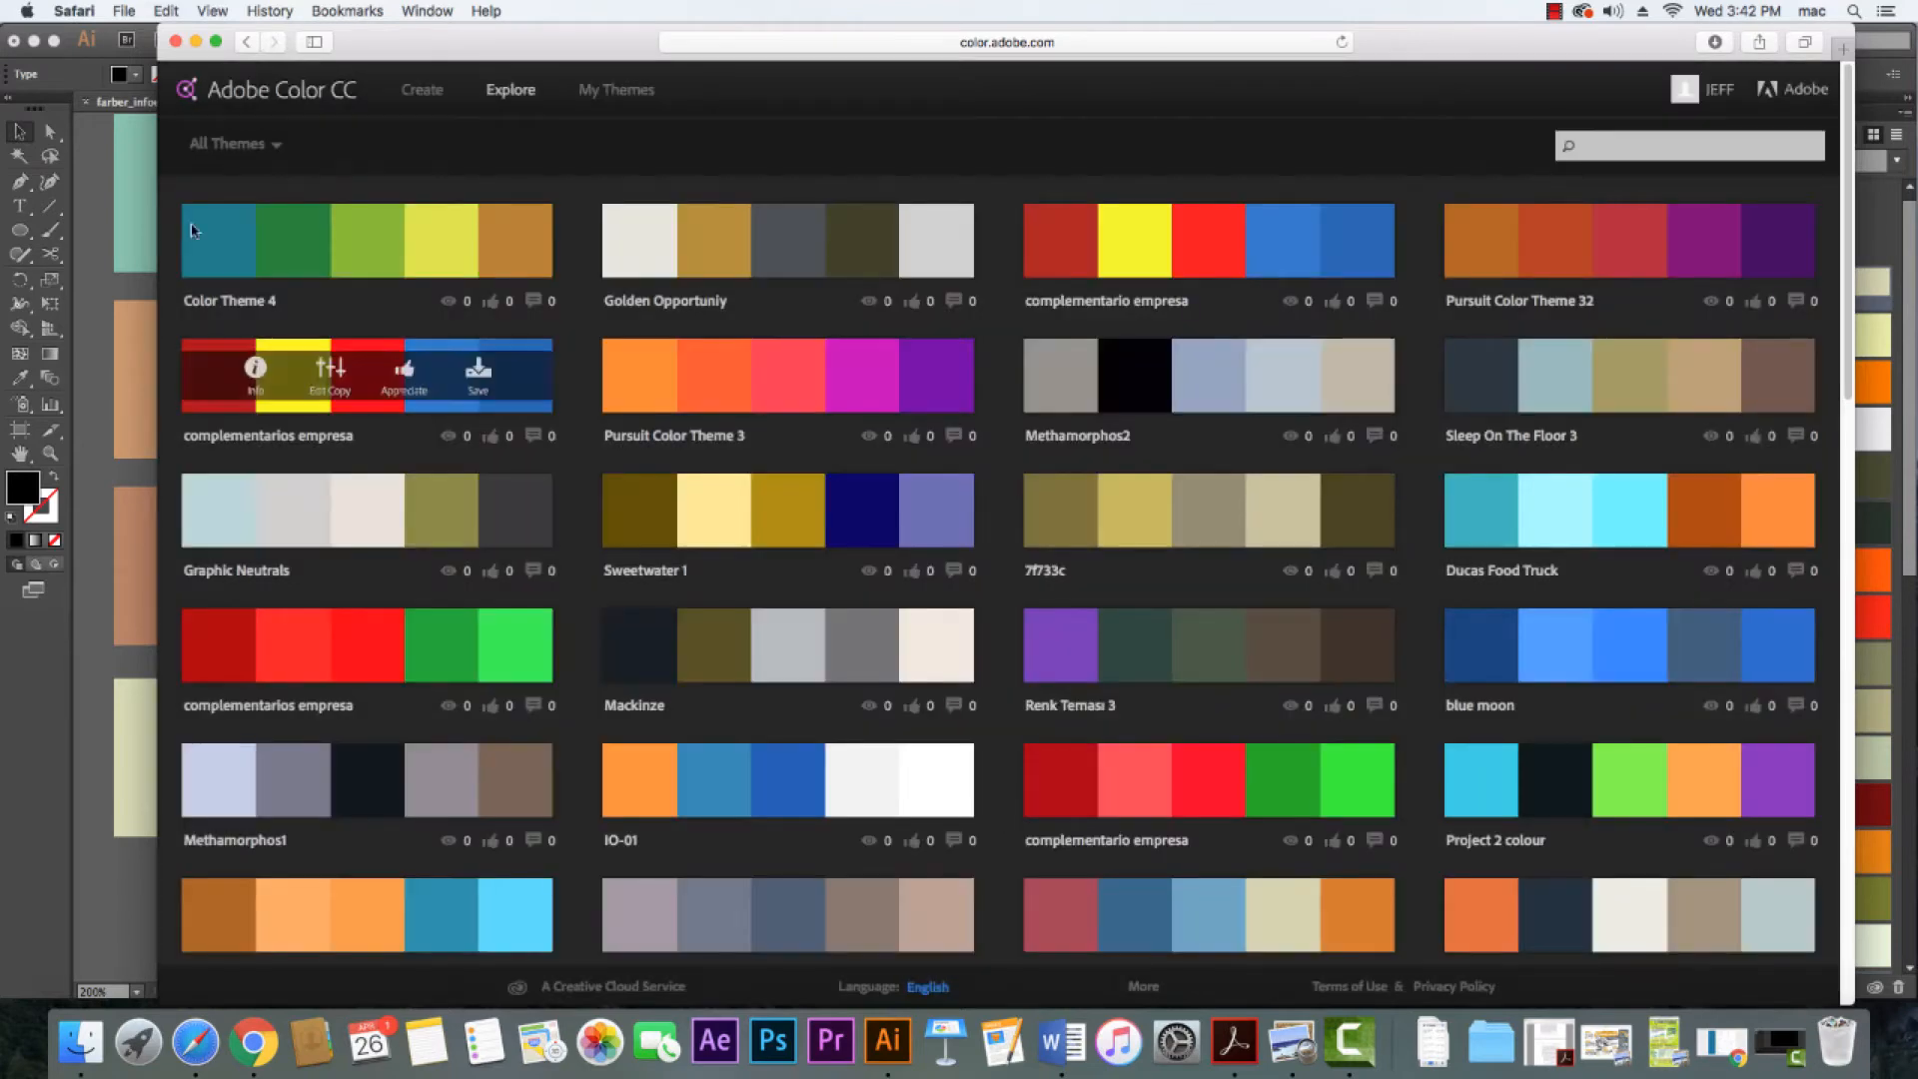
pyautogui.click(196, 41)
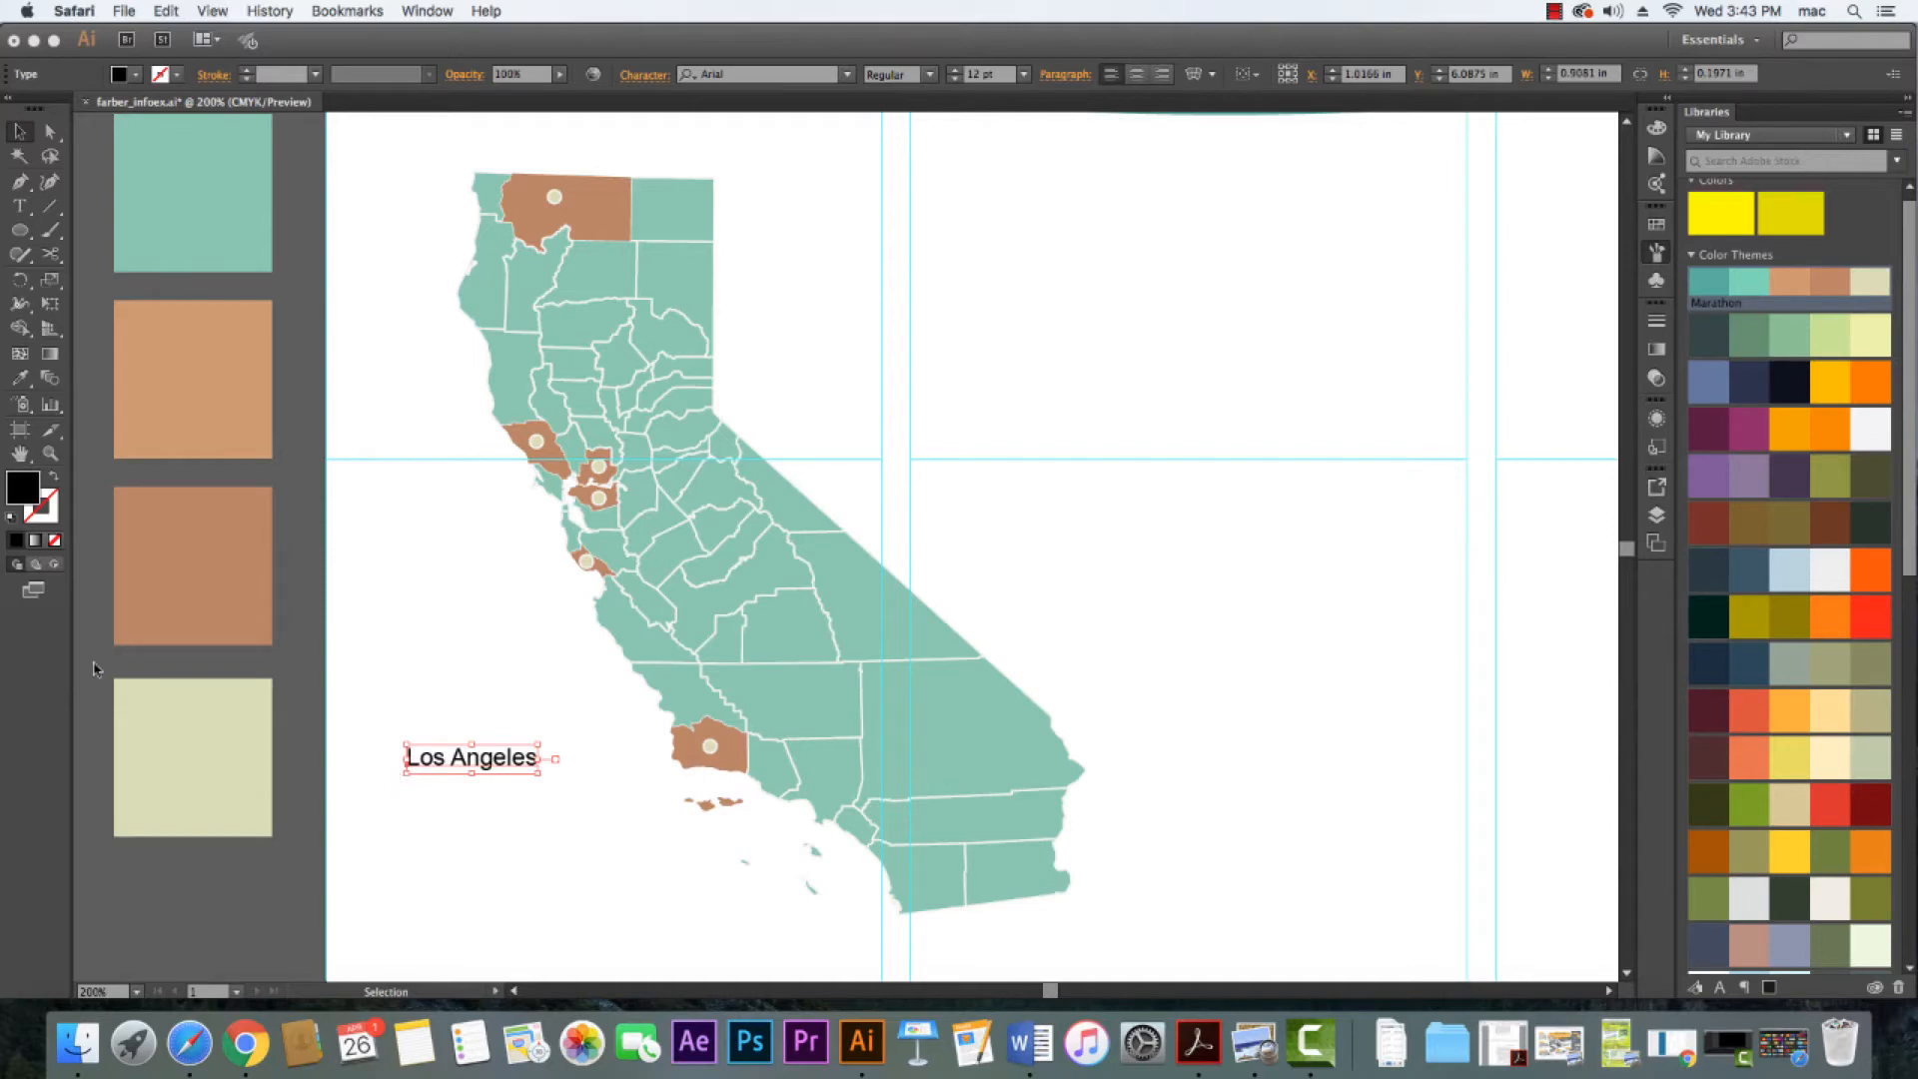
pyautogui.scroll(3, 146, 521)
pyautogui.scroll(-5, 145, 520)
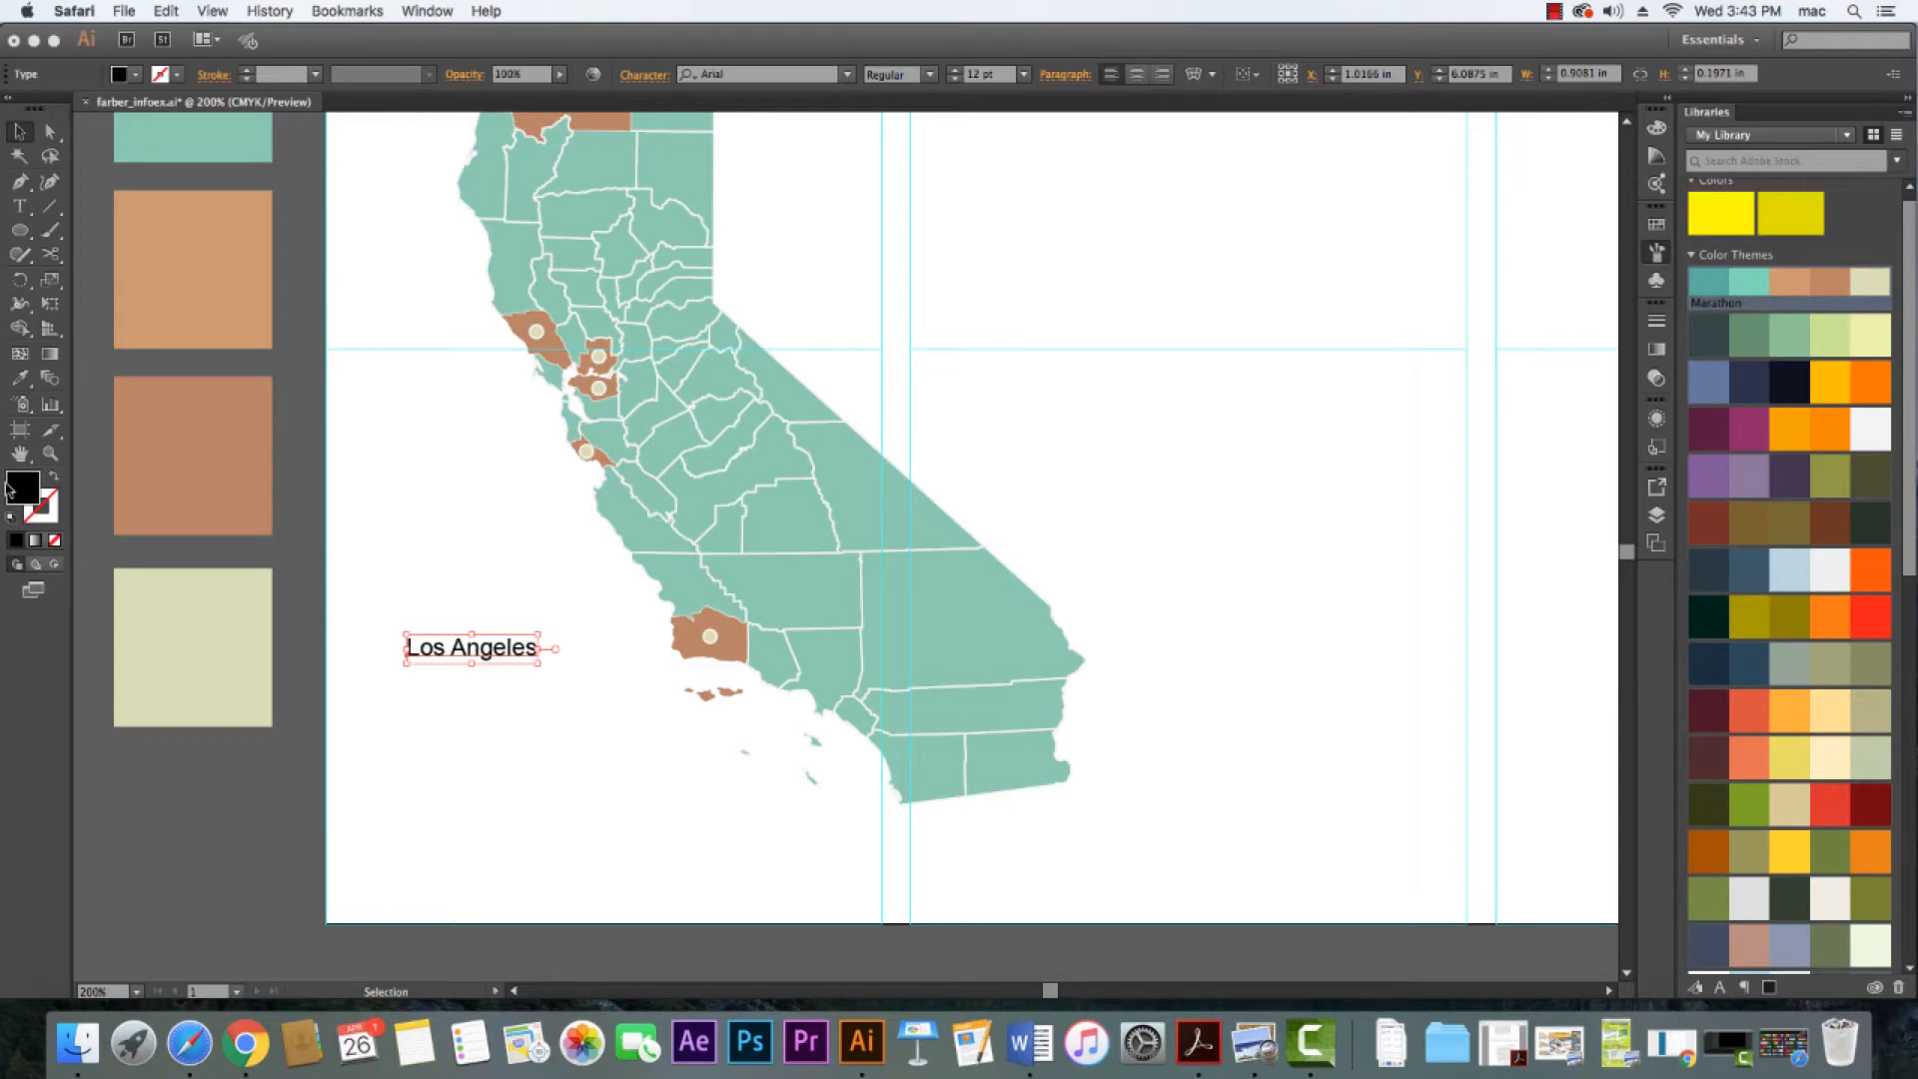
# Move the Los Angeles label slightly upward beside the southern brown county
pyautogui.click(137, 77)
pyautogui.click(137, 77)
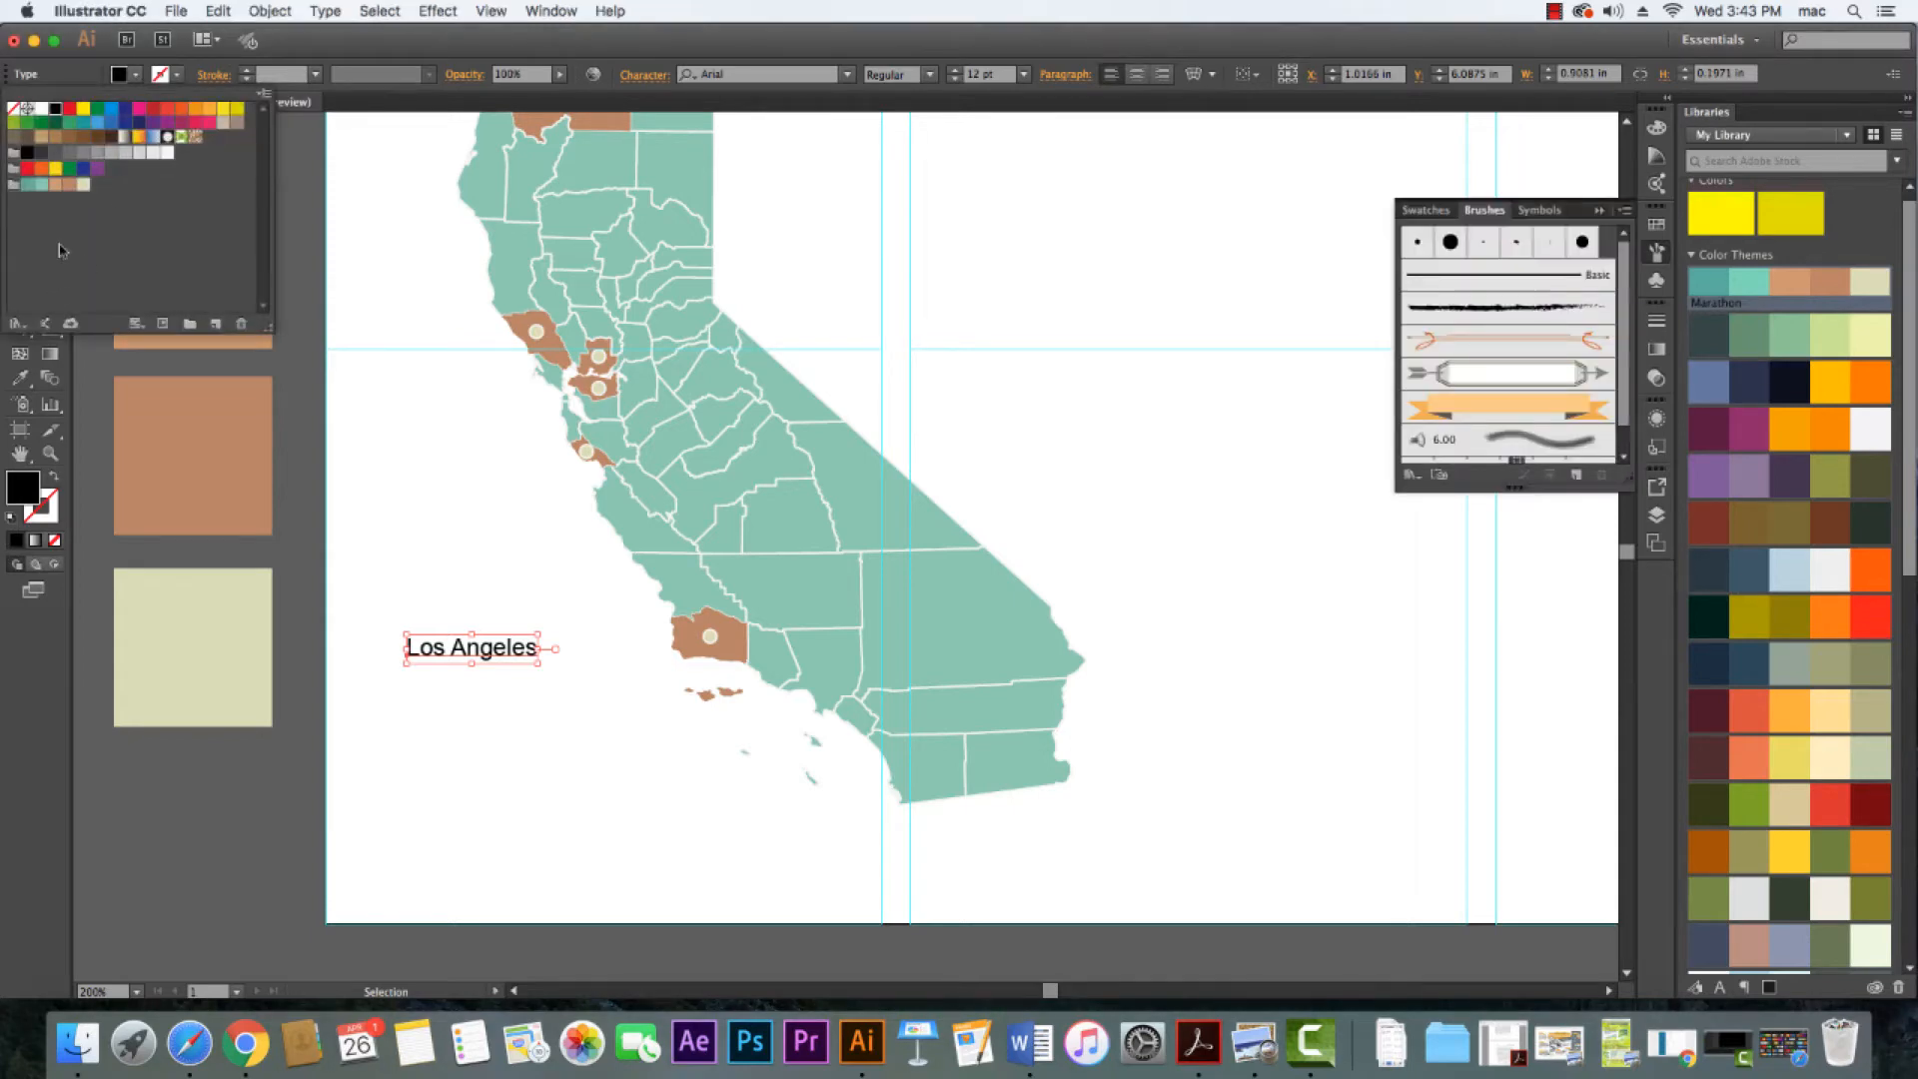
pyautogui.click(485, 579)
pyautogui.click(486, 580)
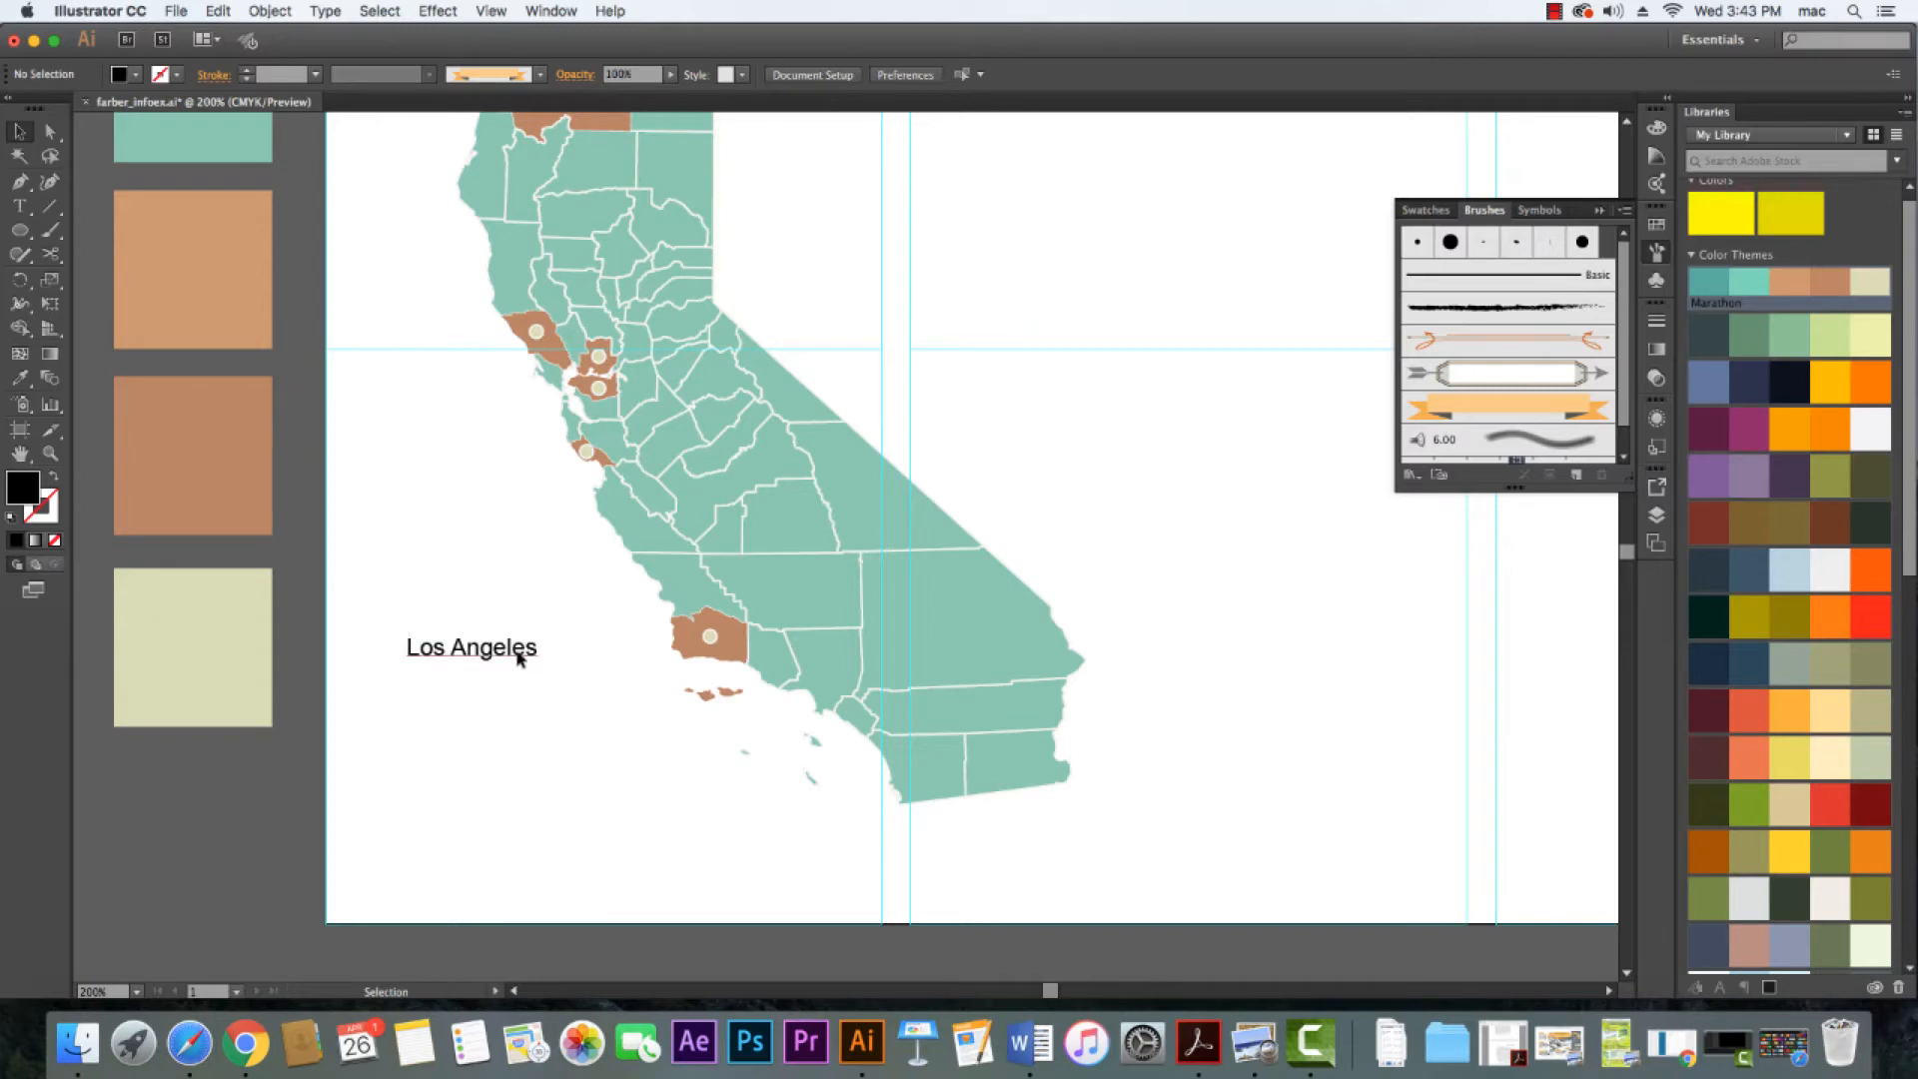
pyautogui.moveTo(518, 653); pyautogui.dragTo(518, 648)
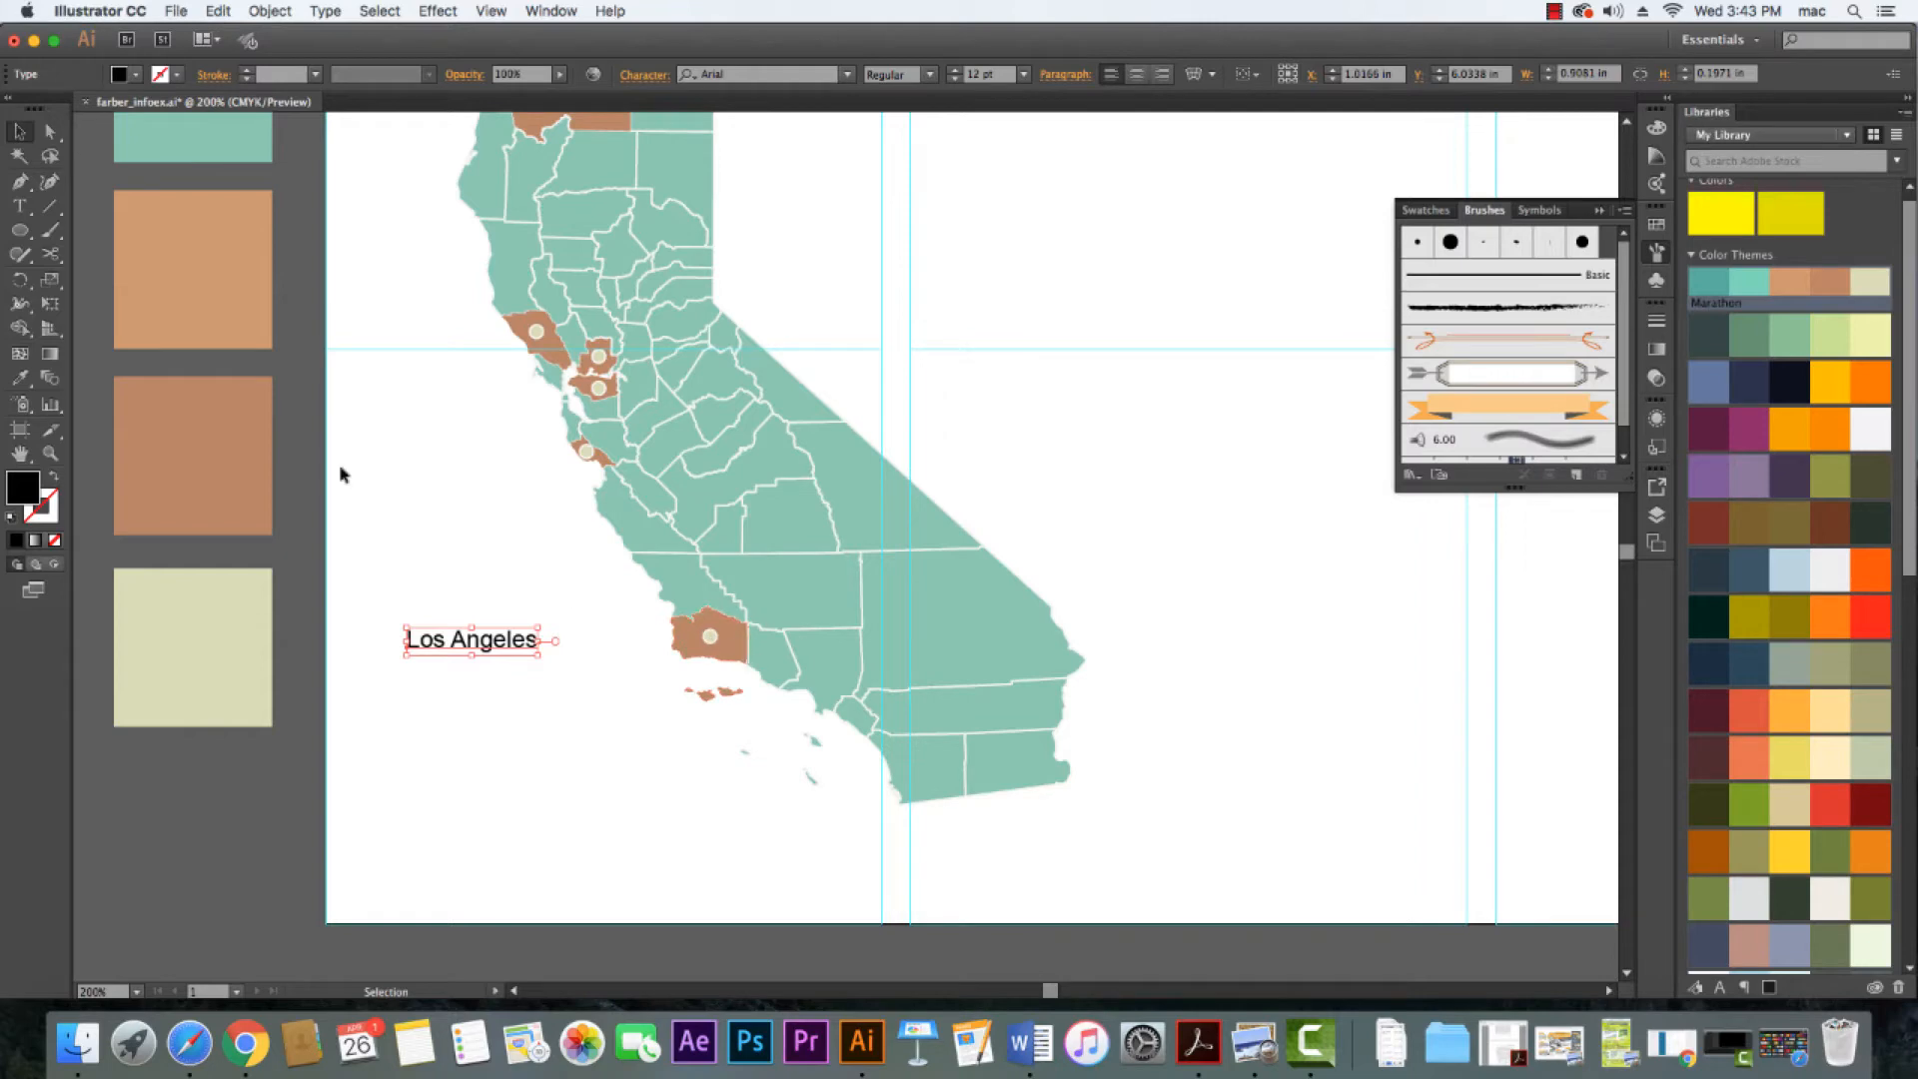
pyautogui.click(52, 211)
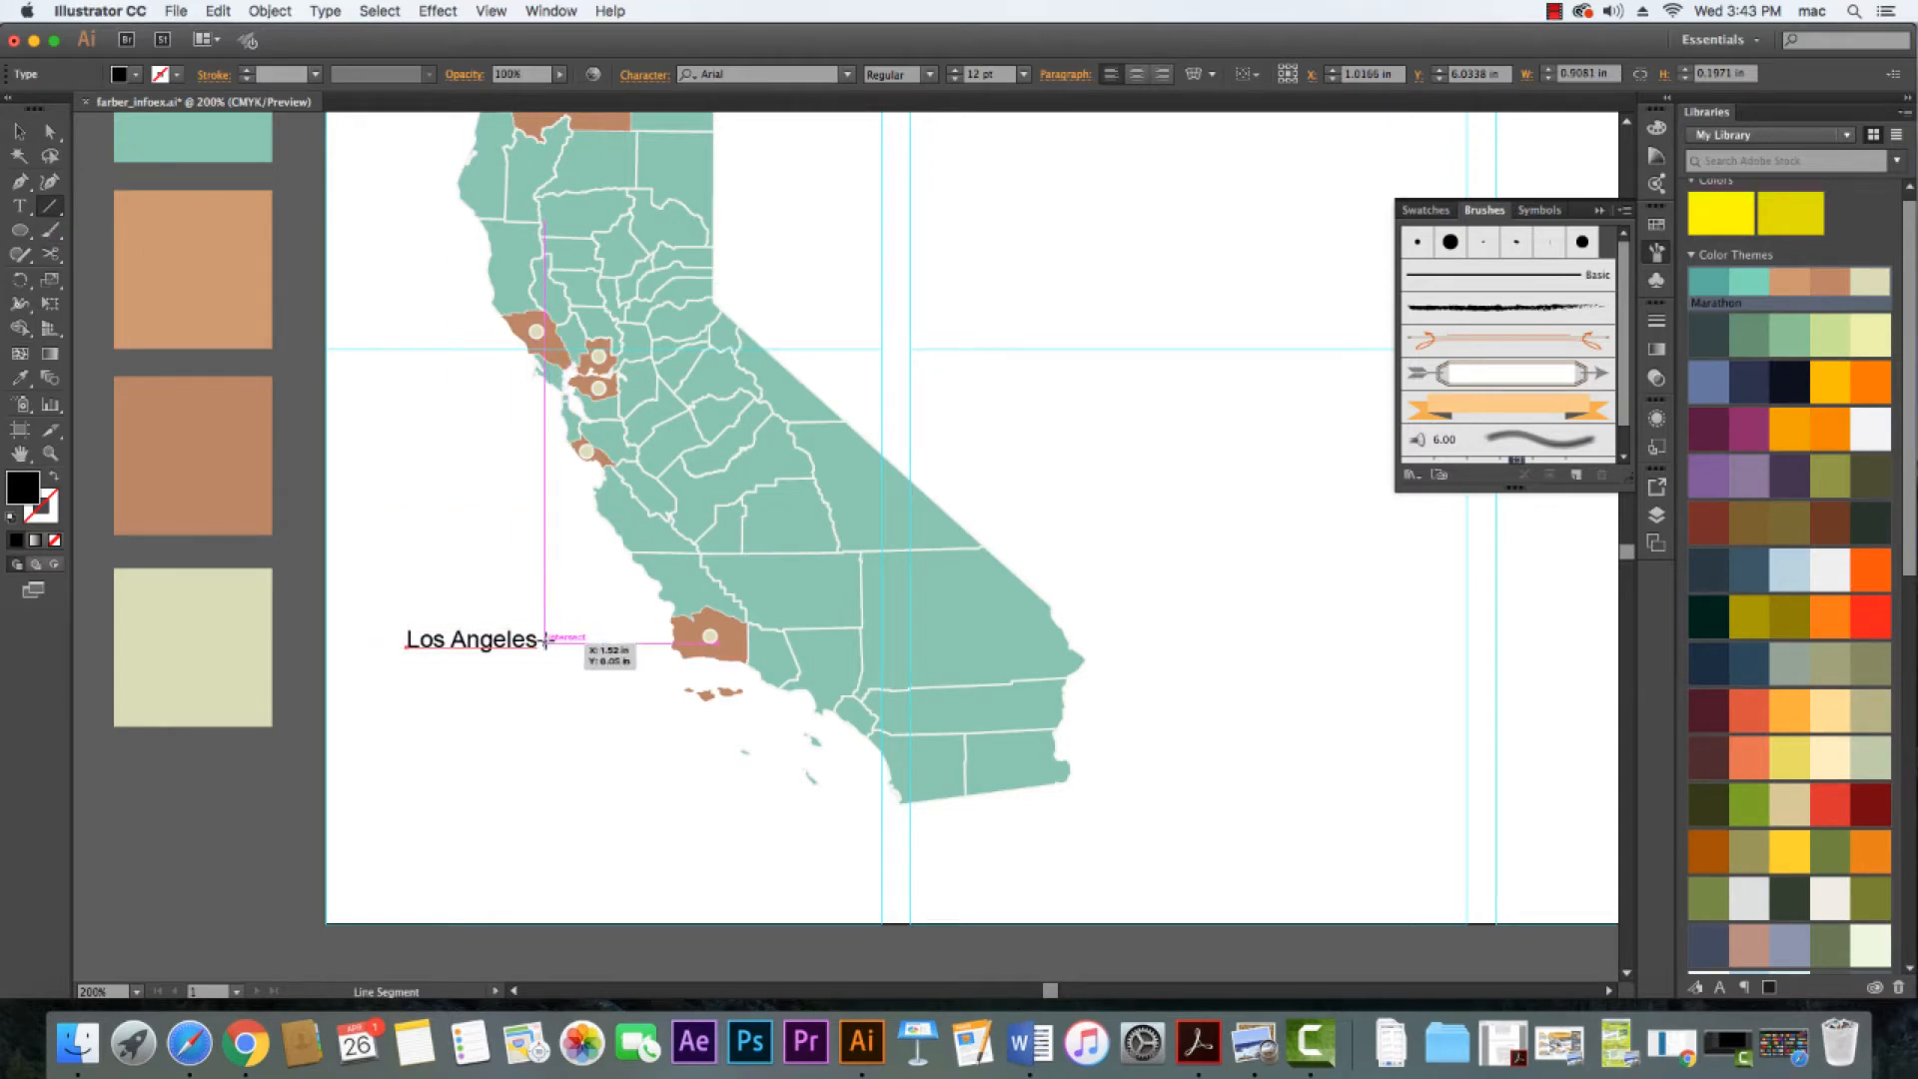
pyautogui.click(133, 76)
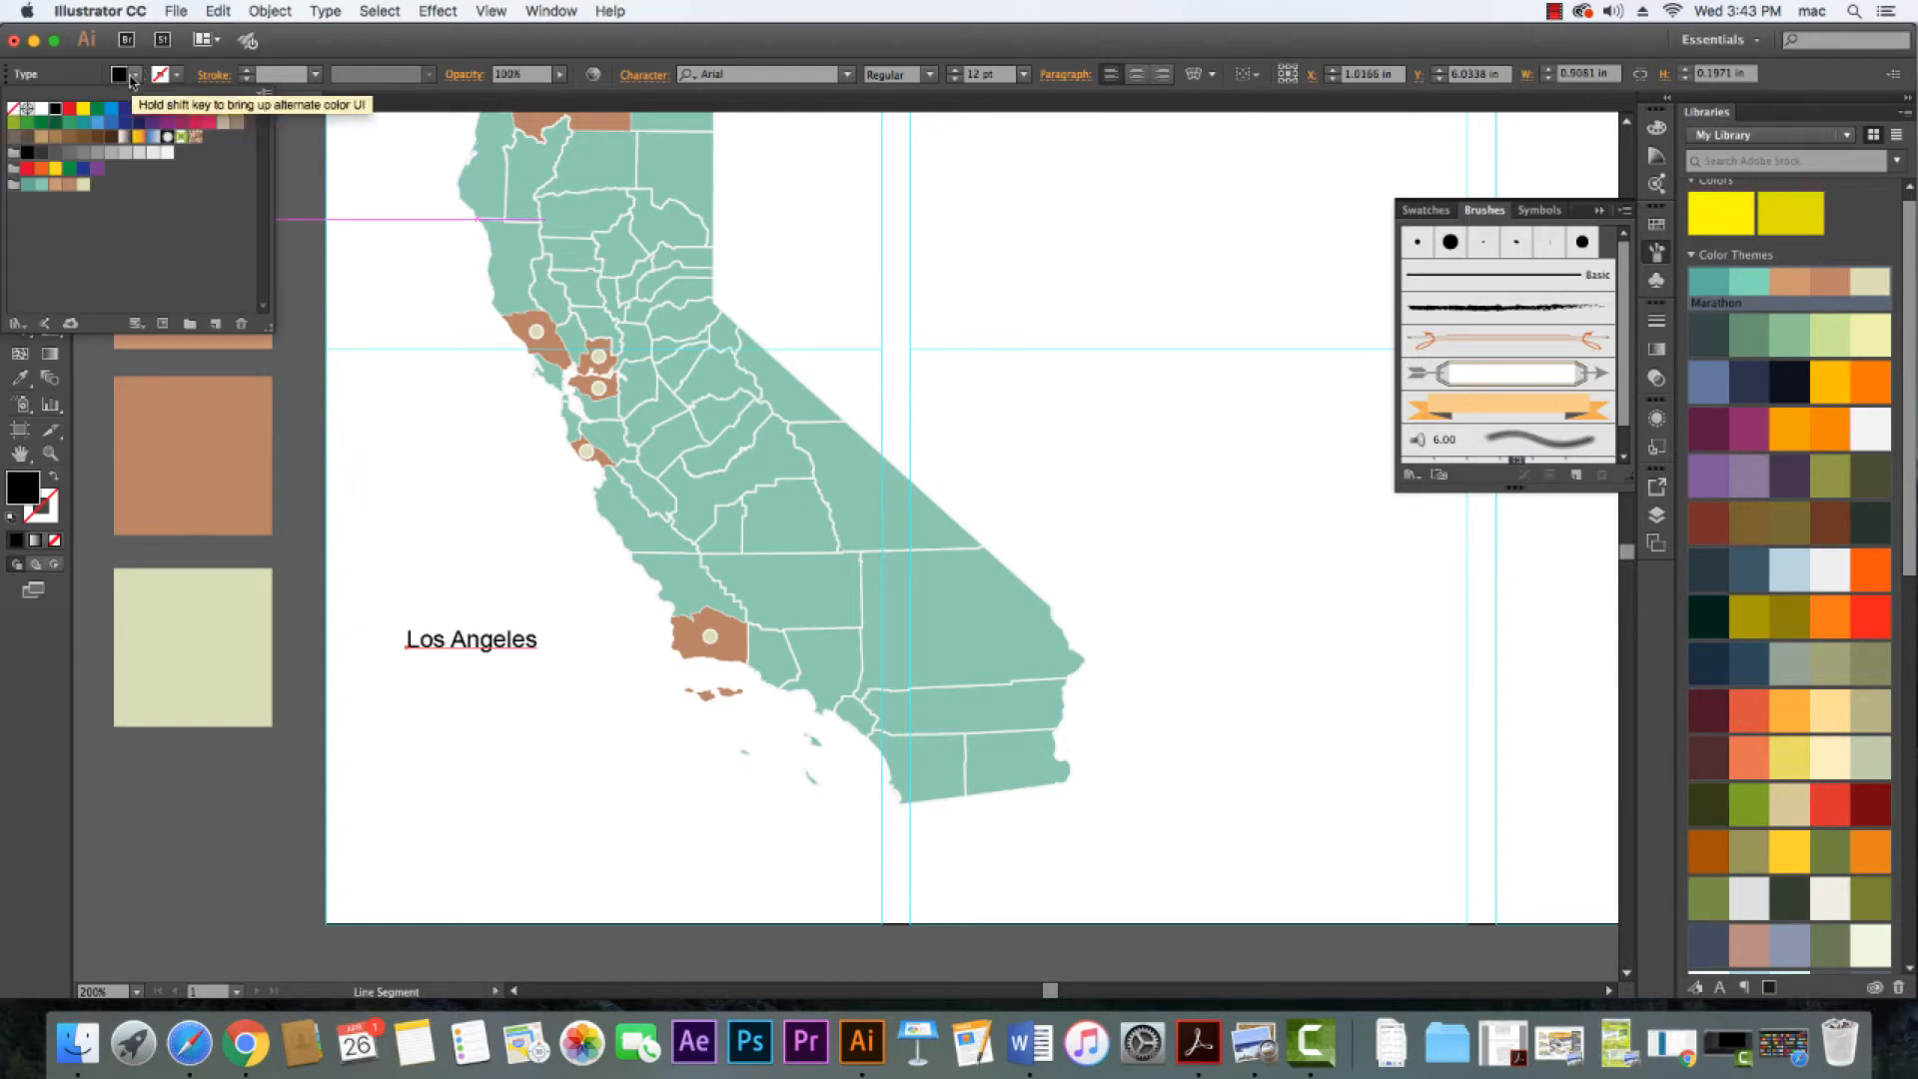
pyautogui.click(14, 110)
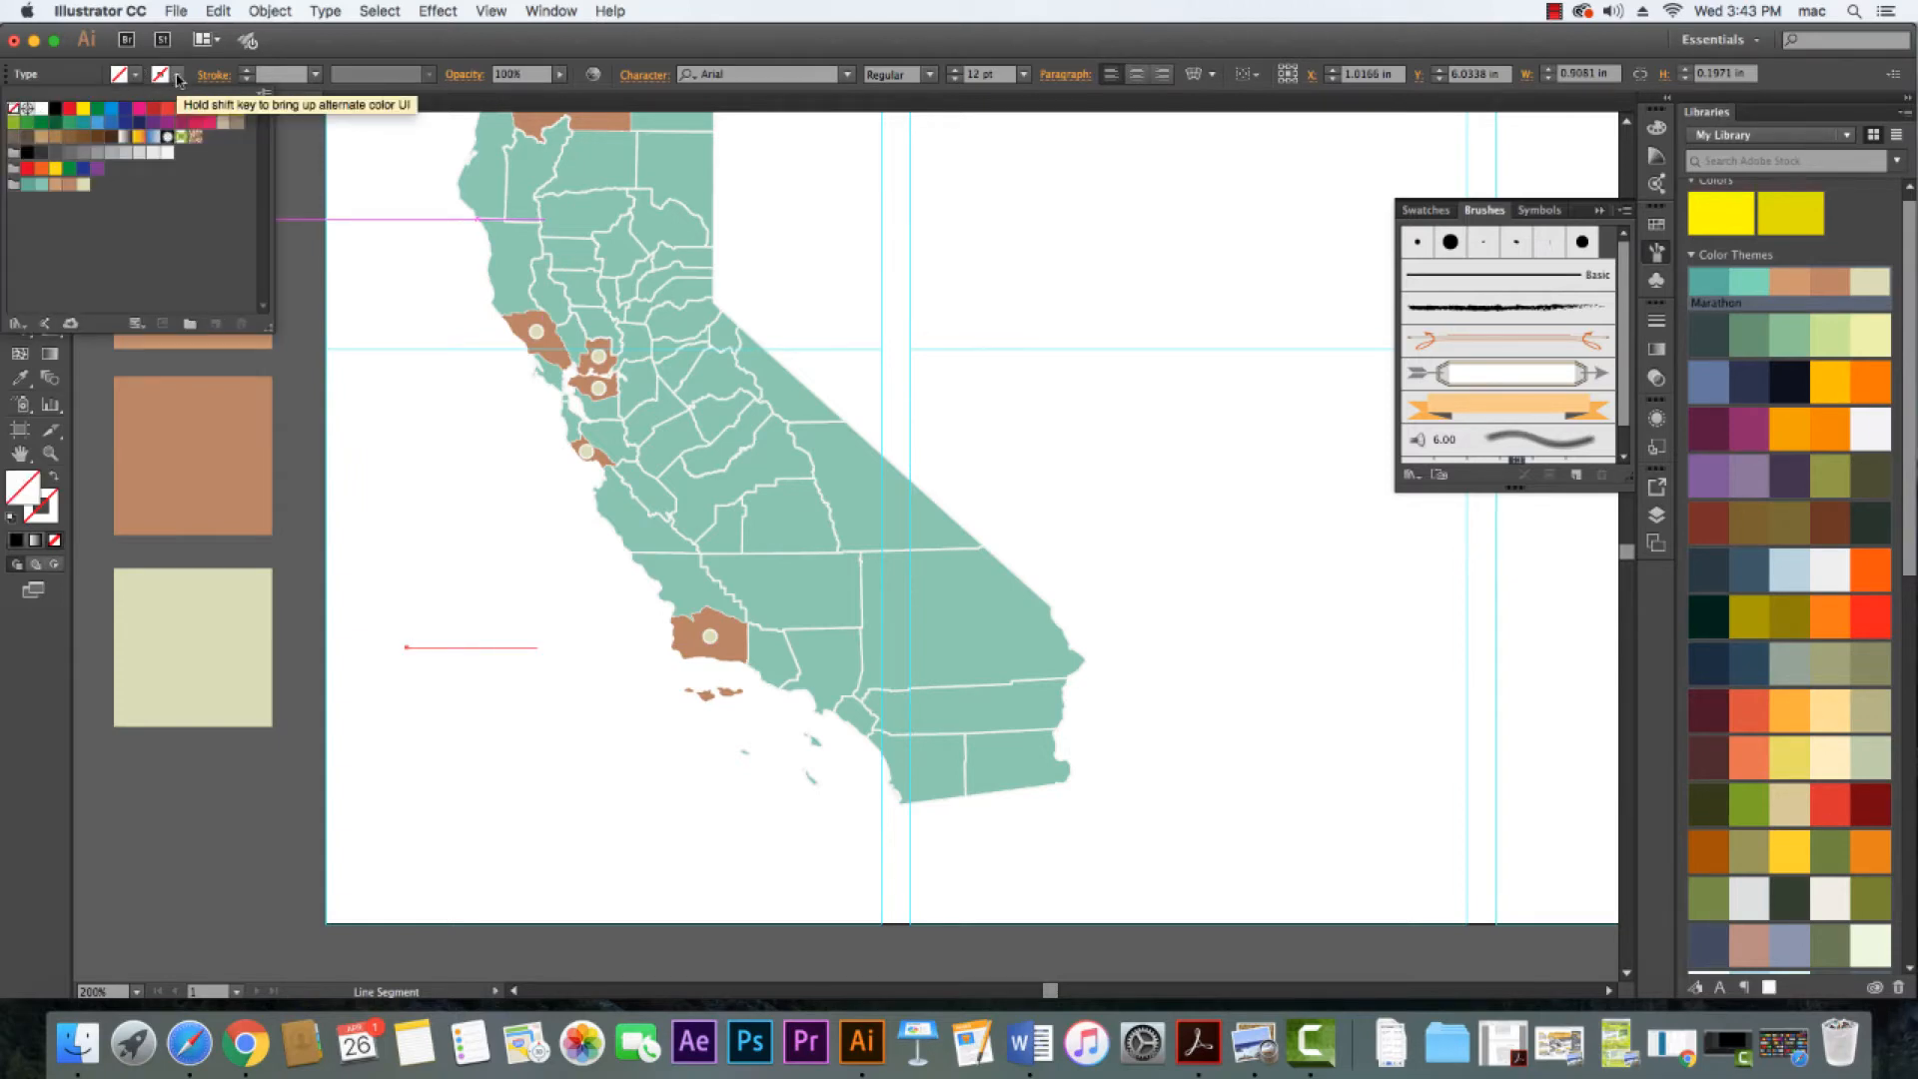
pyautogui.press('super+z')
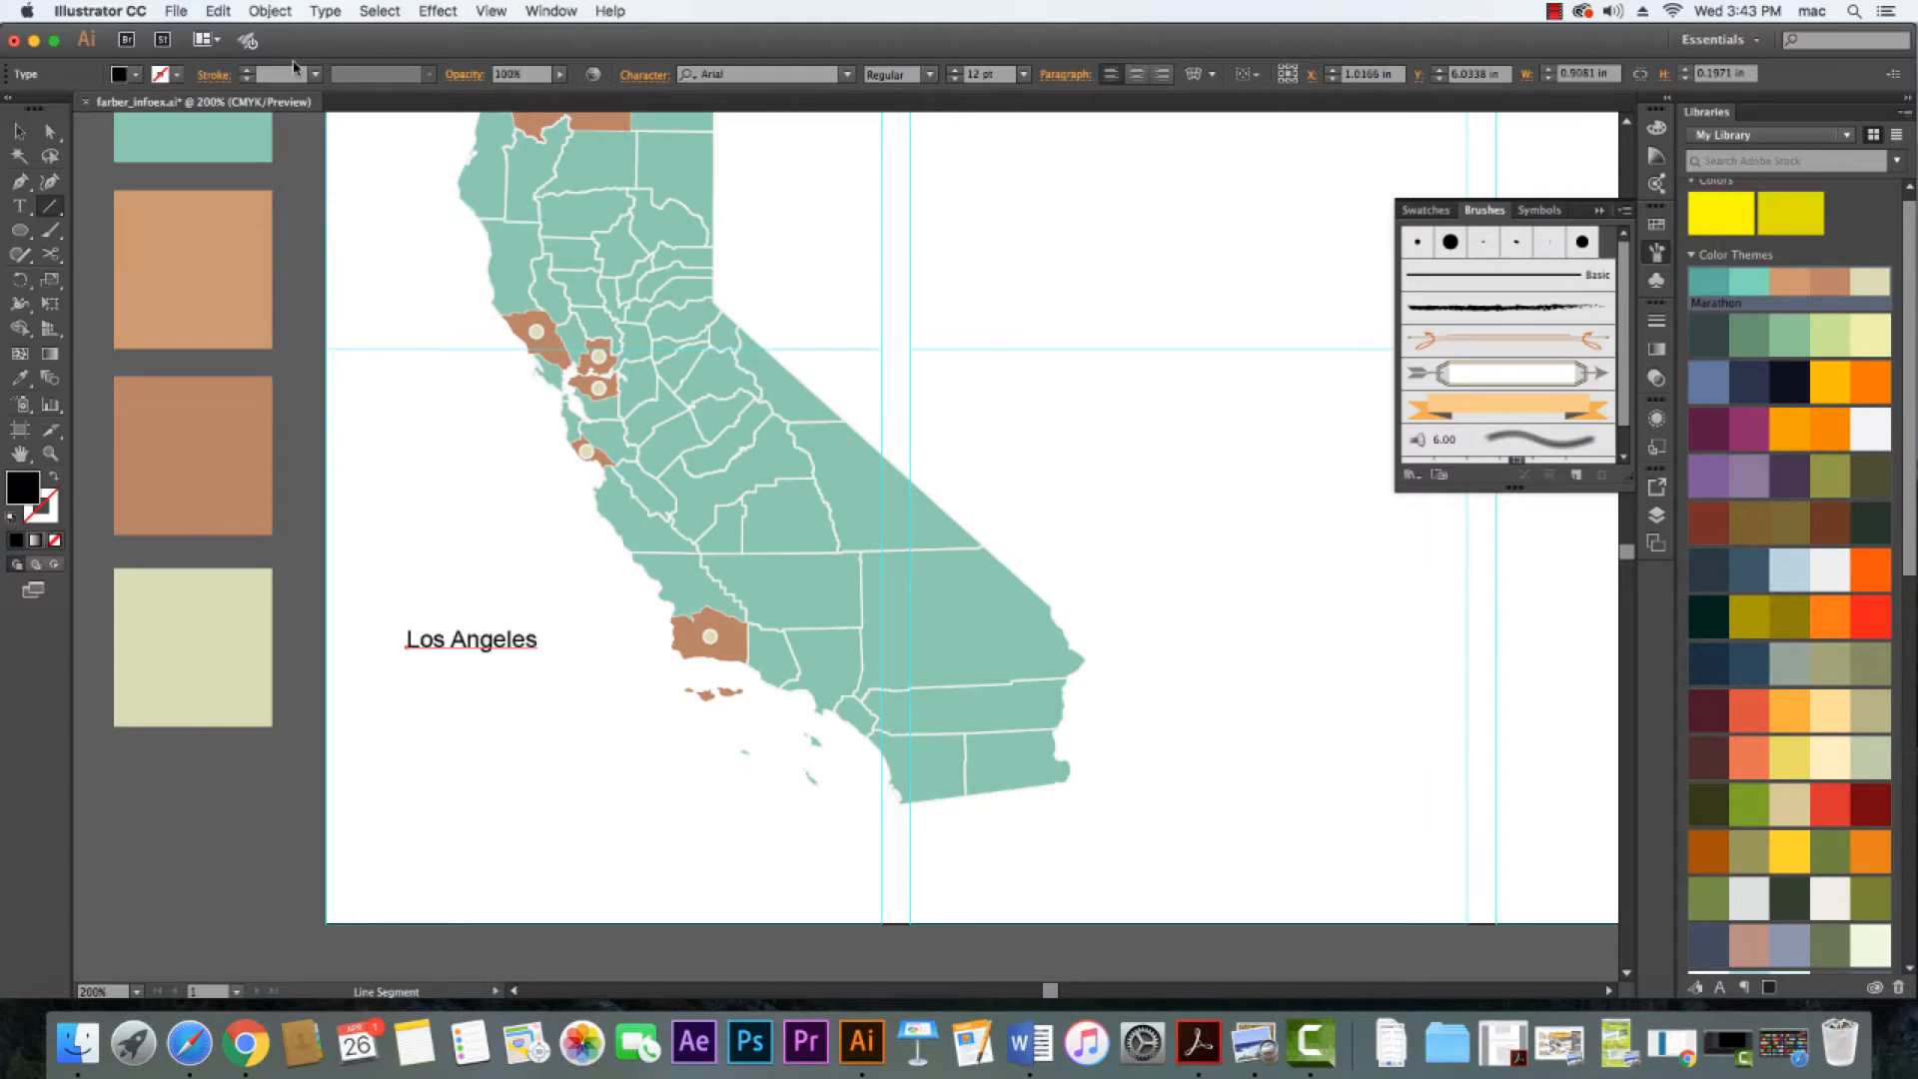
# Deselect the label and set up the Line Segment tool with no fill and a black stroke
pyautogui.click(19, 130)
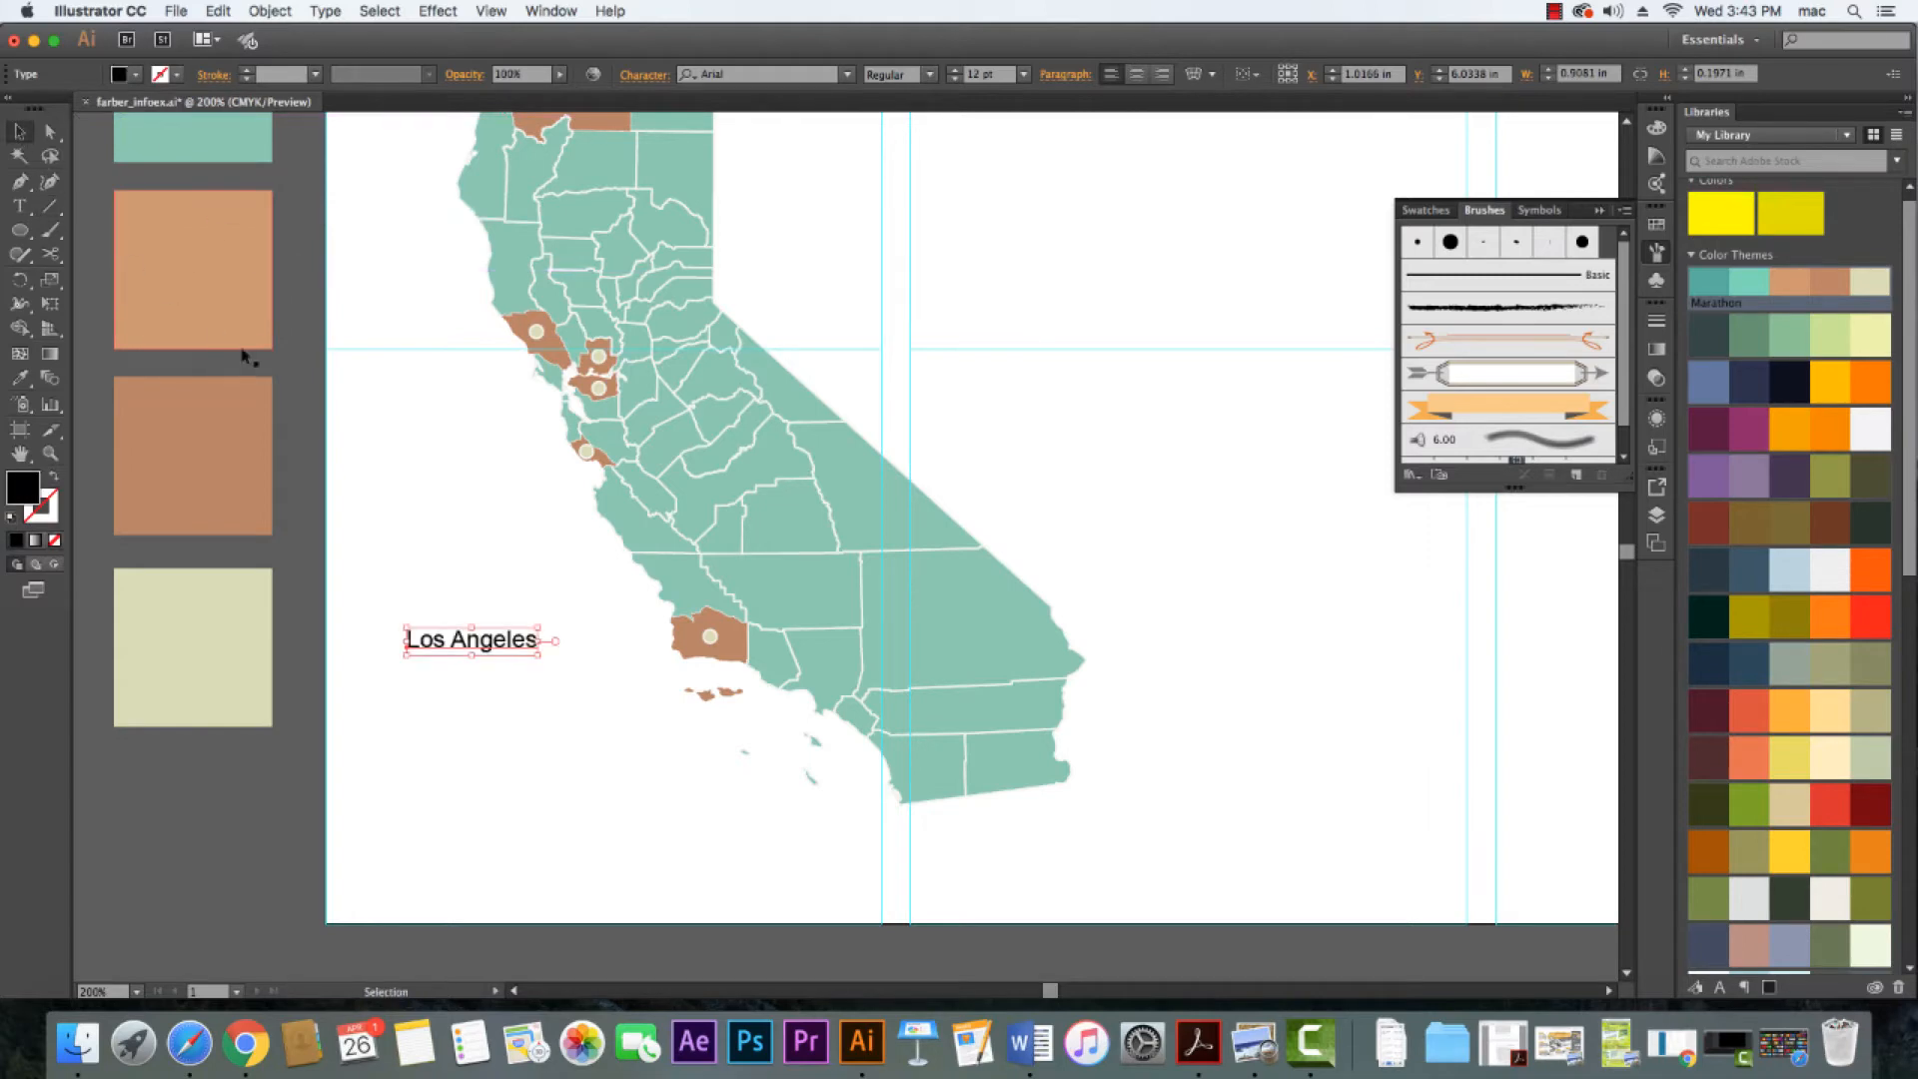
pyautogui.click(289, 392)
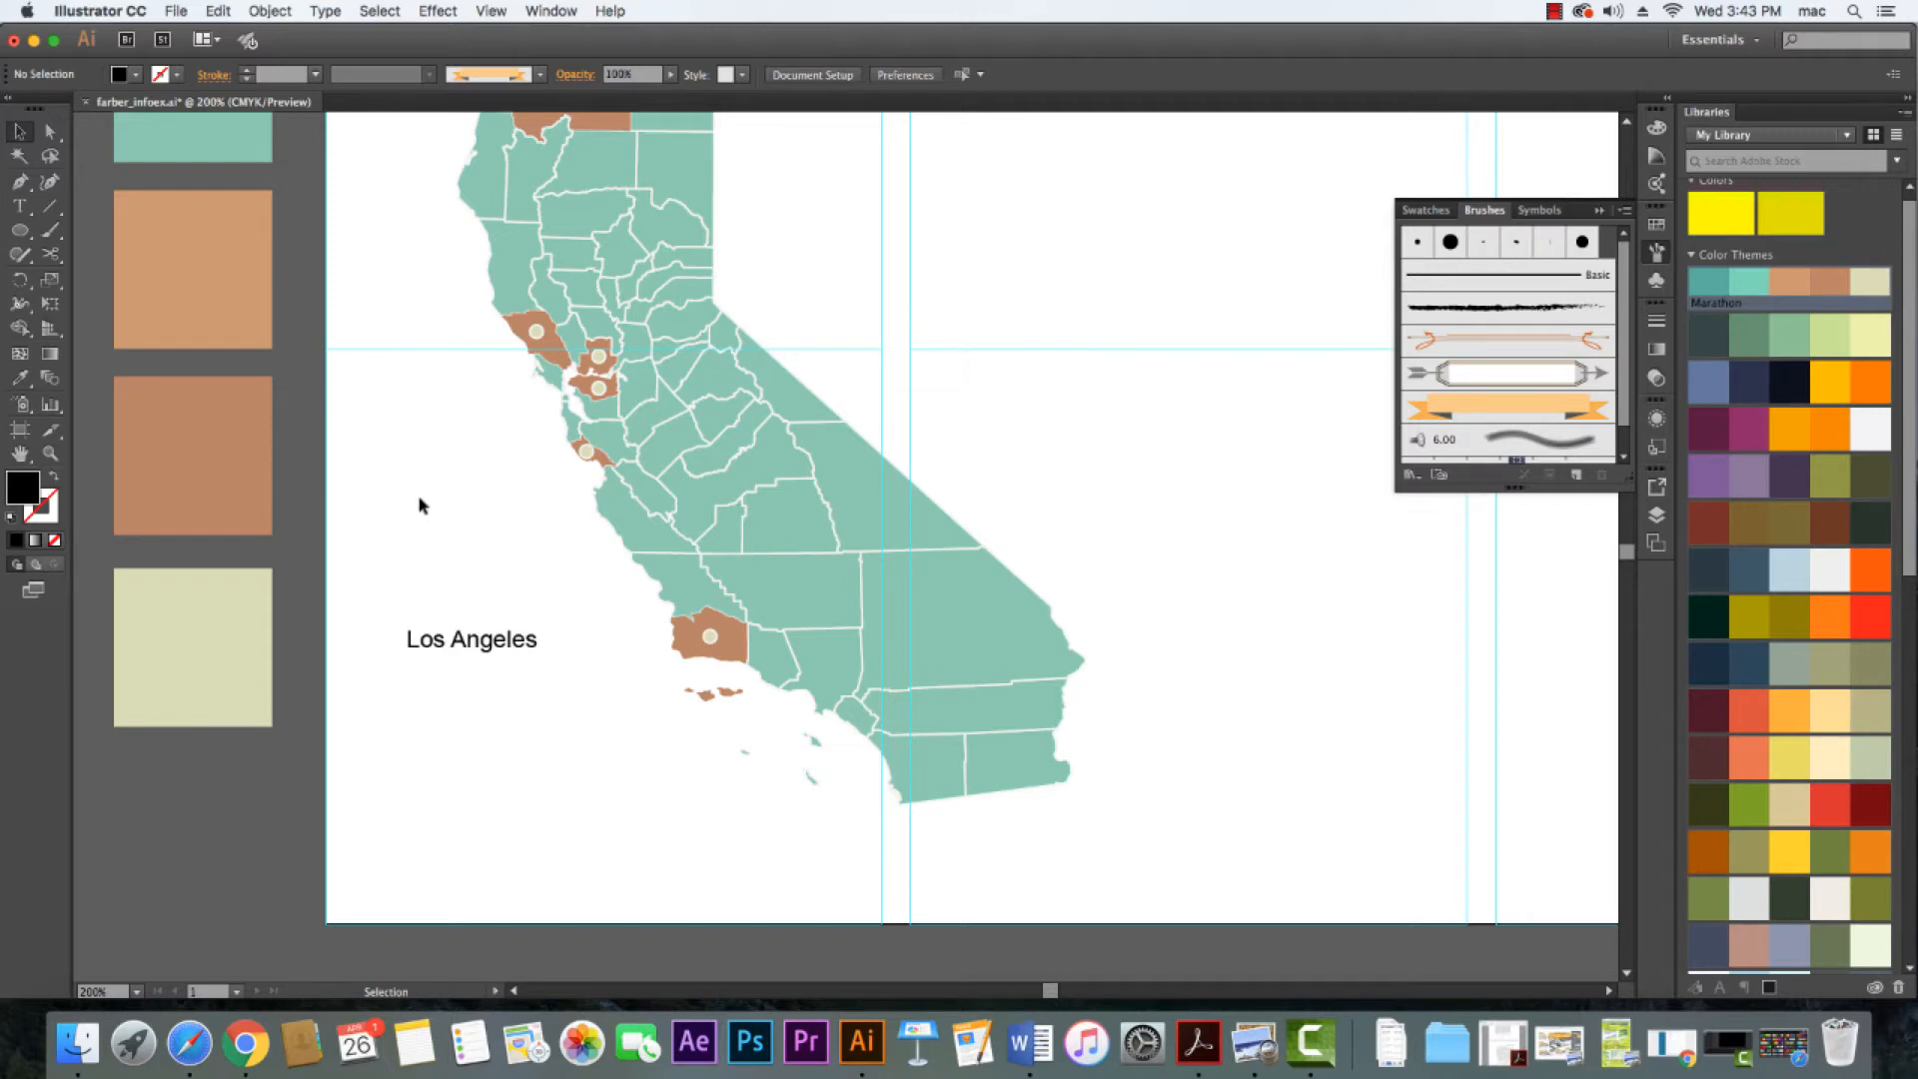
pyautogui.click(50, 205)
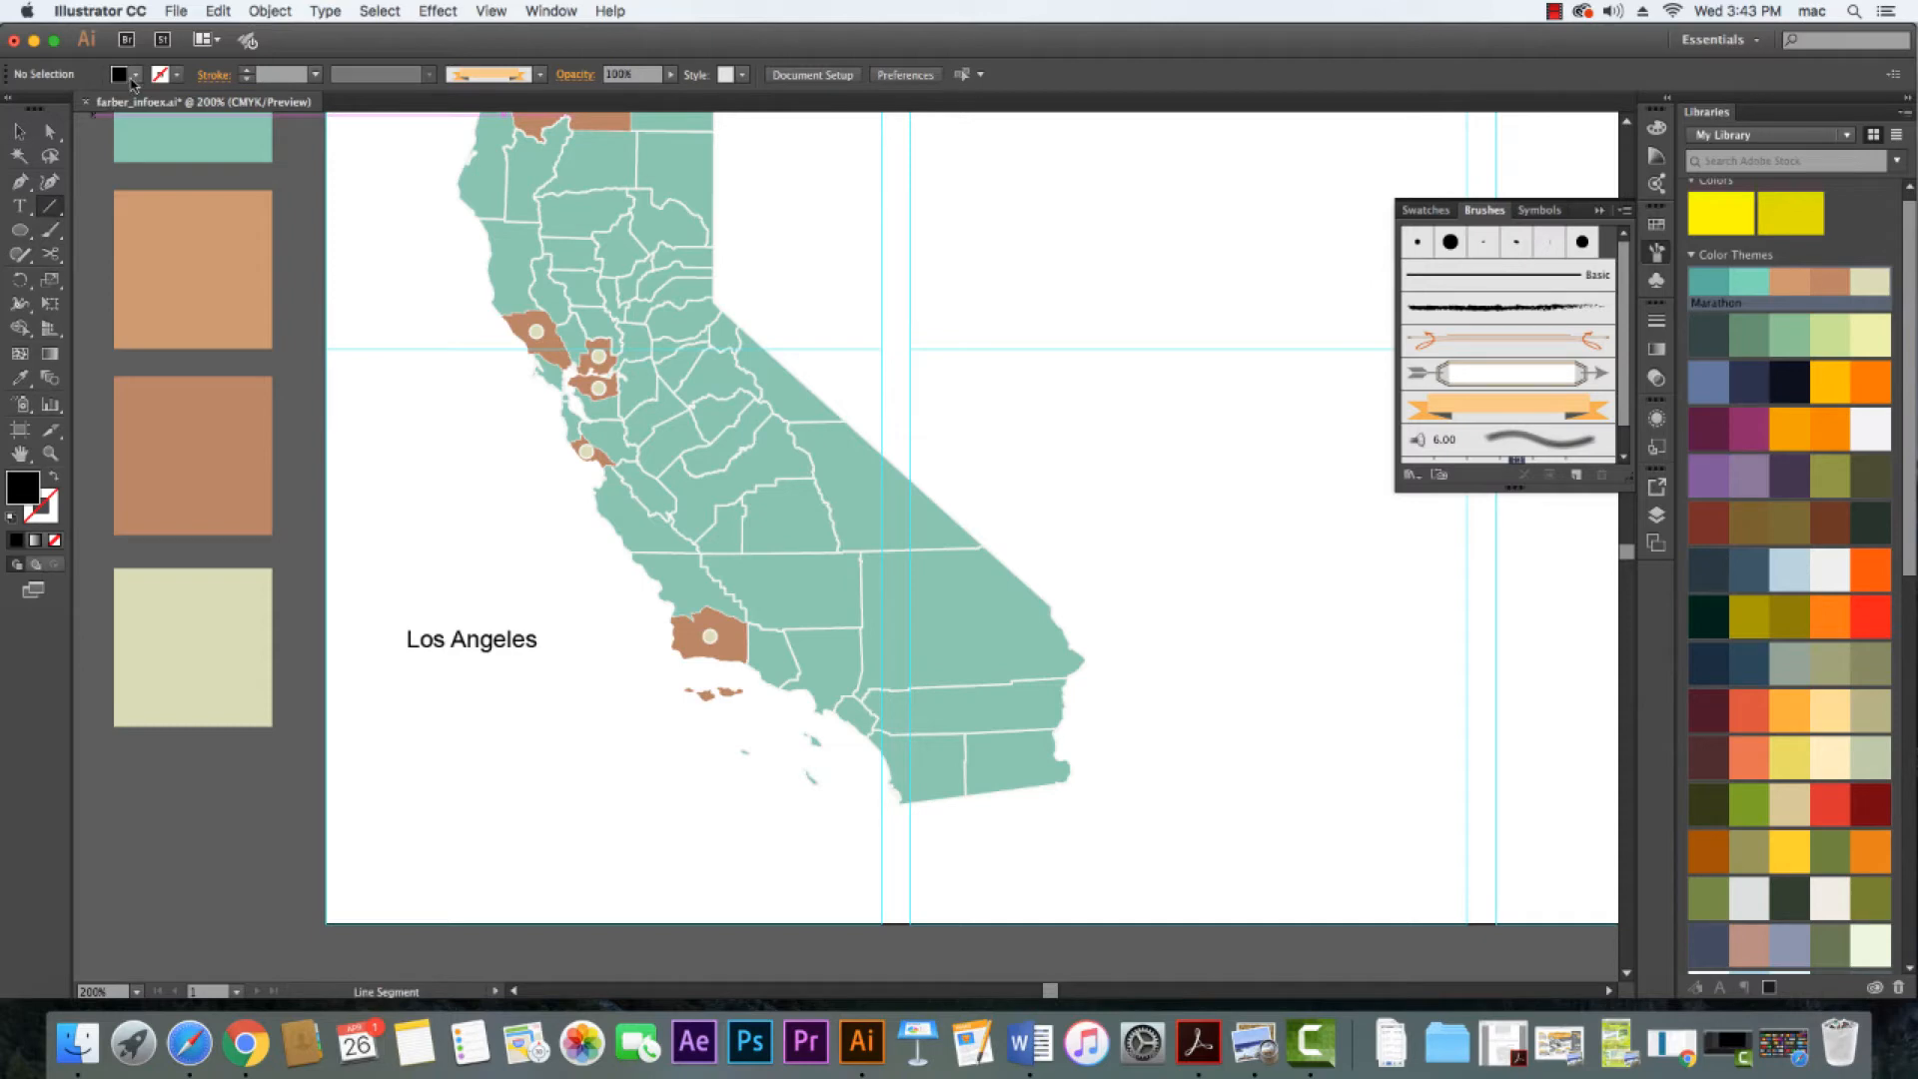
pyautogui.click(132, 75)
pyautogui.click(14, 110)
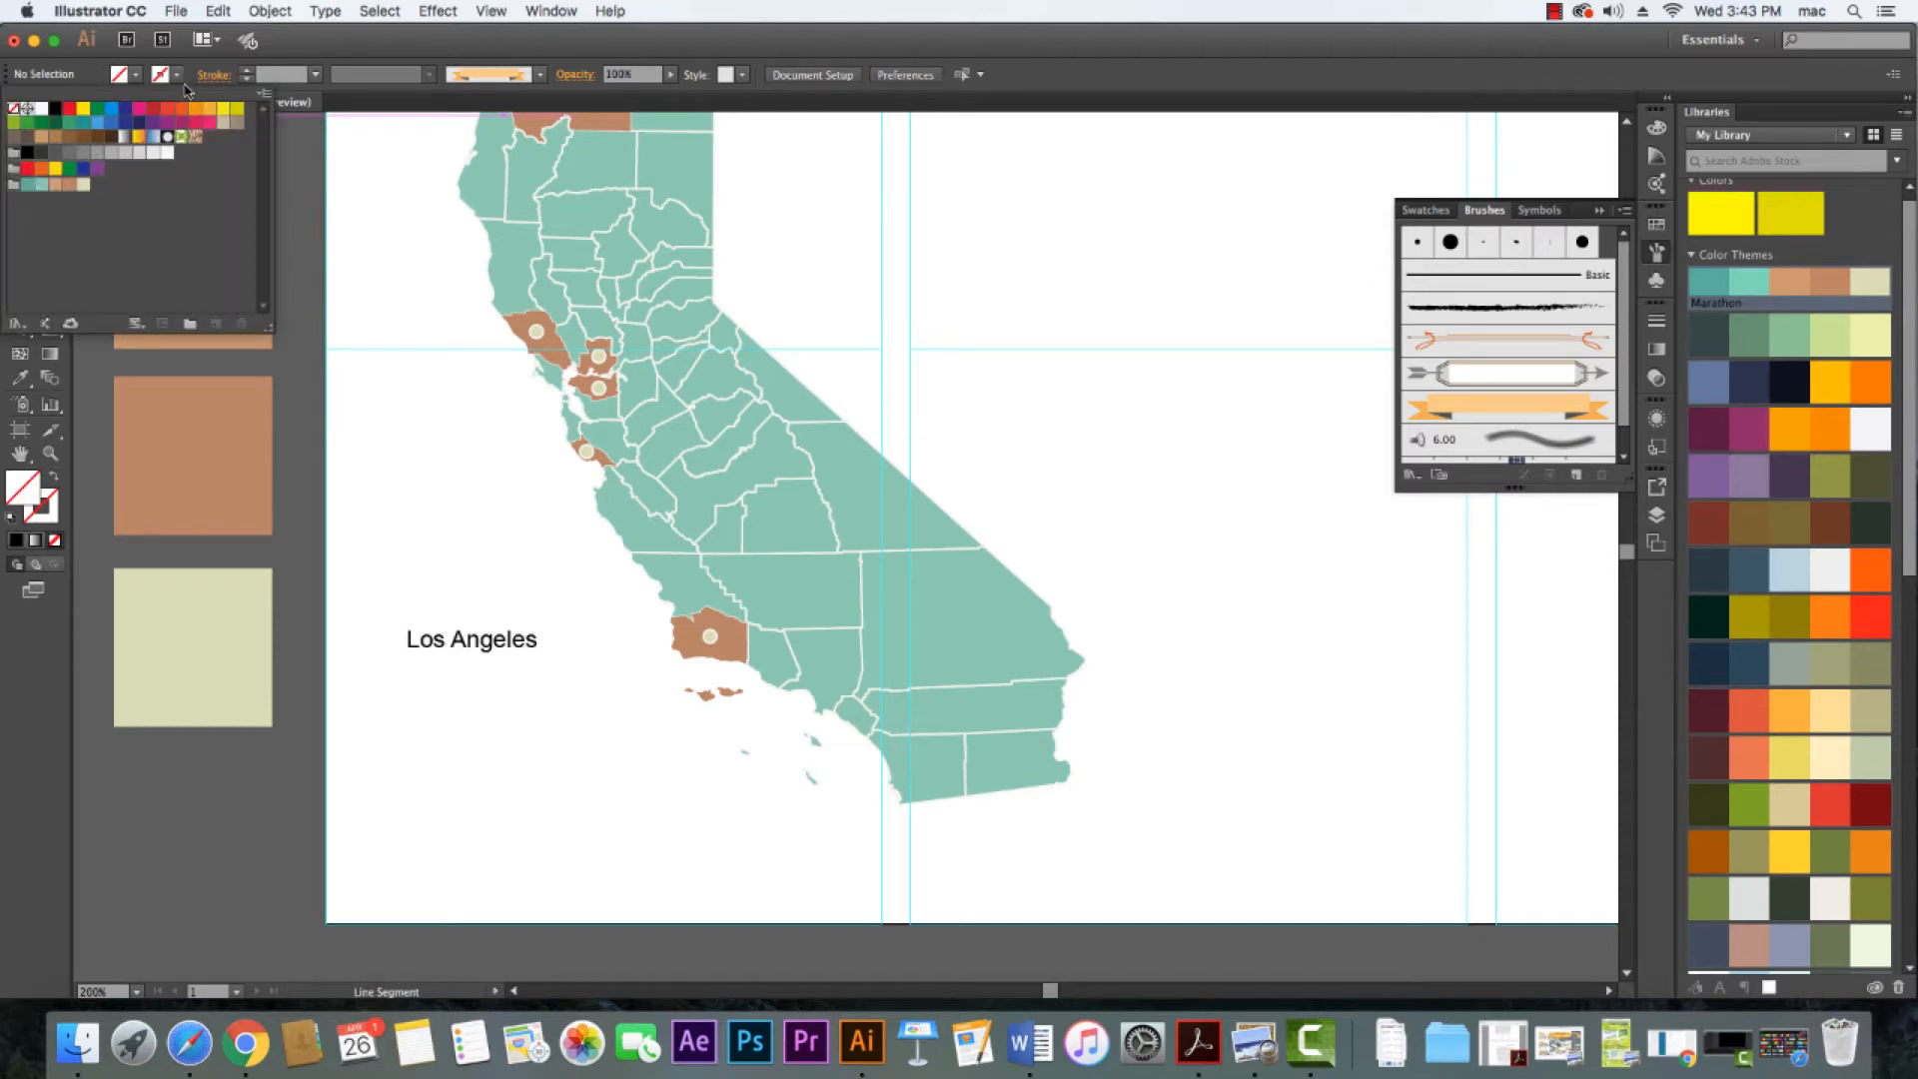
pyautogui.click(177, 75)
pyautogui.click(177, 75)
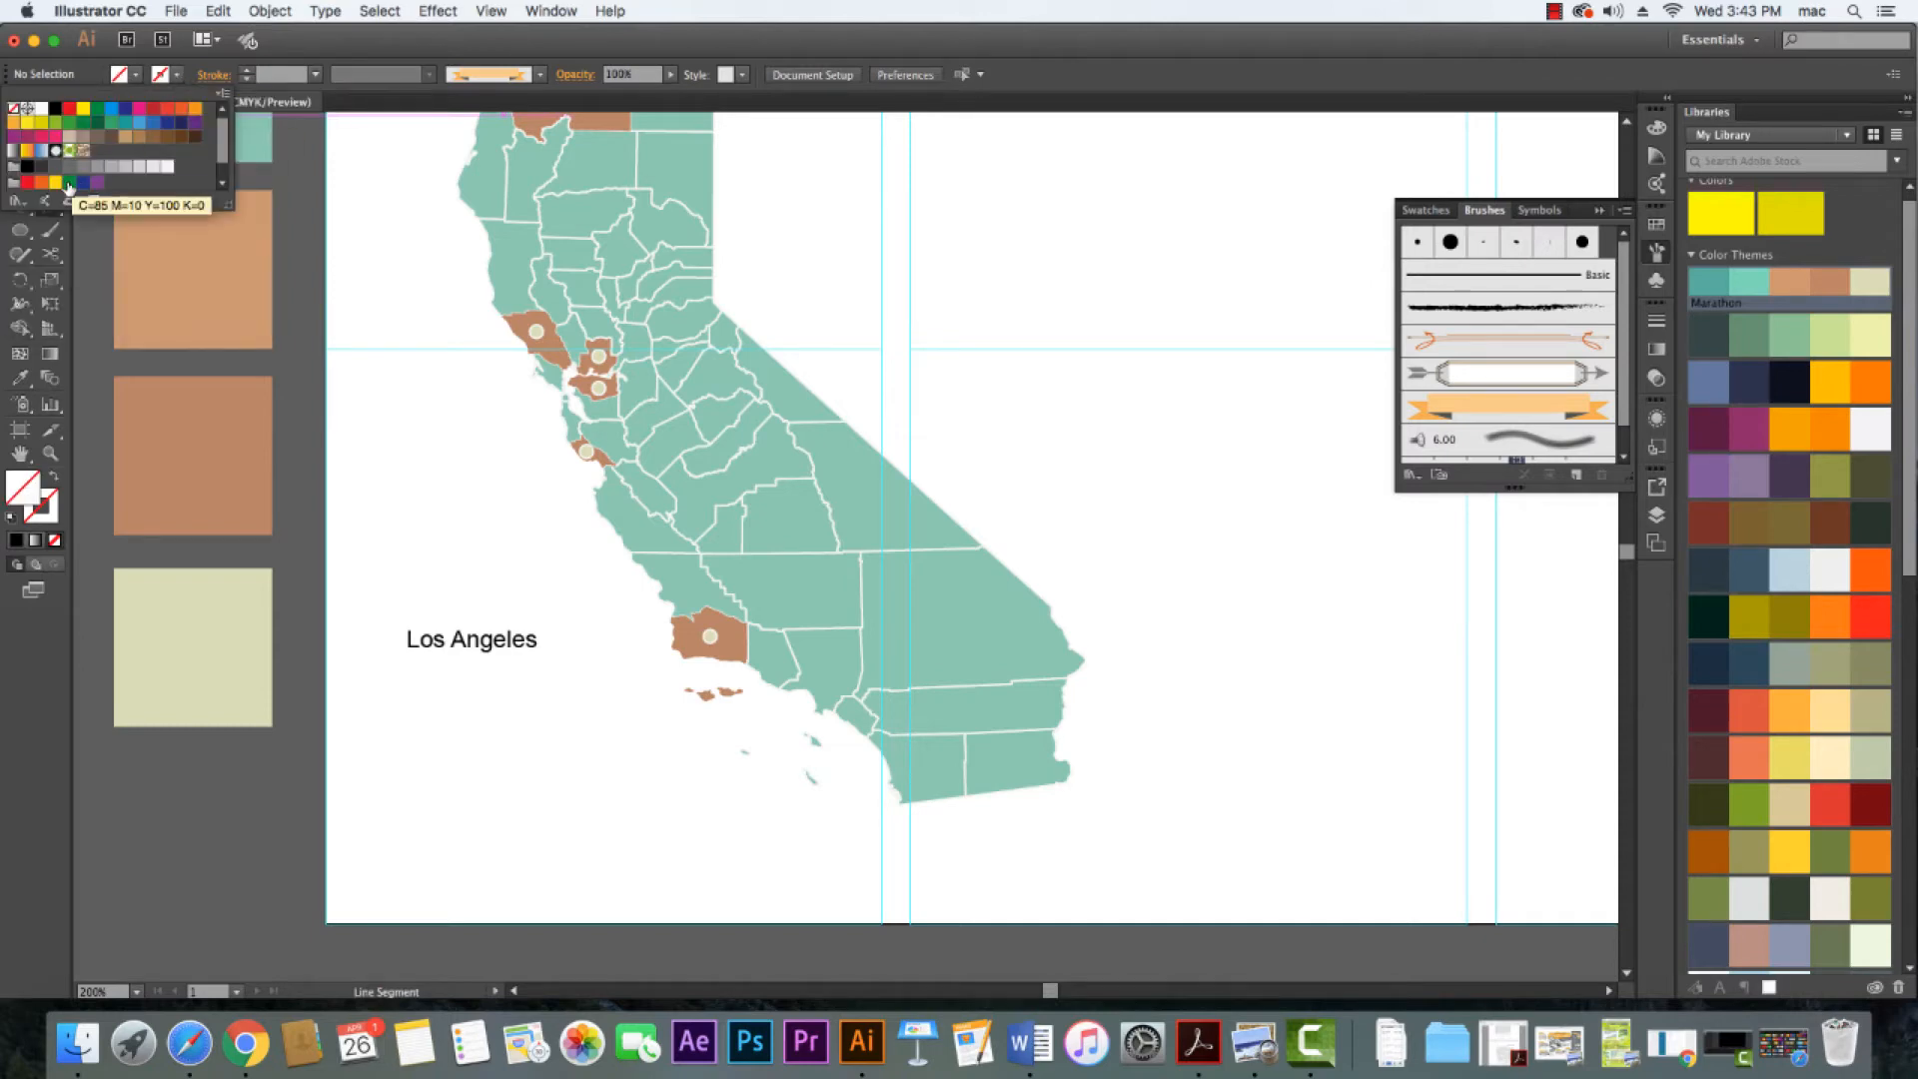
pyautogui.click(55, 108)
pyautogui.click(357, 48)
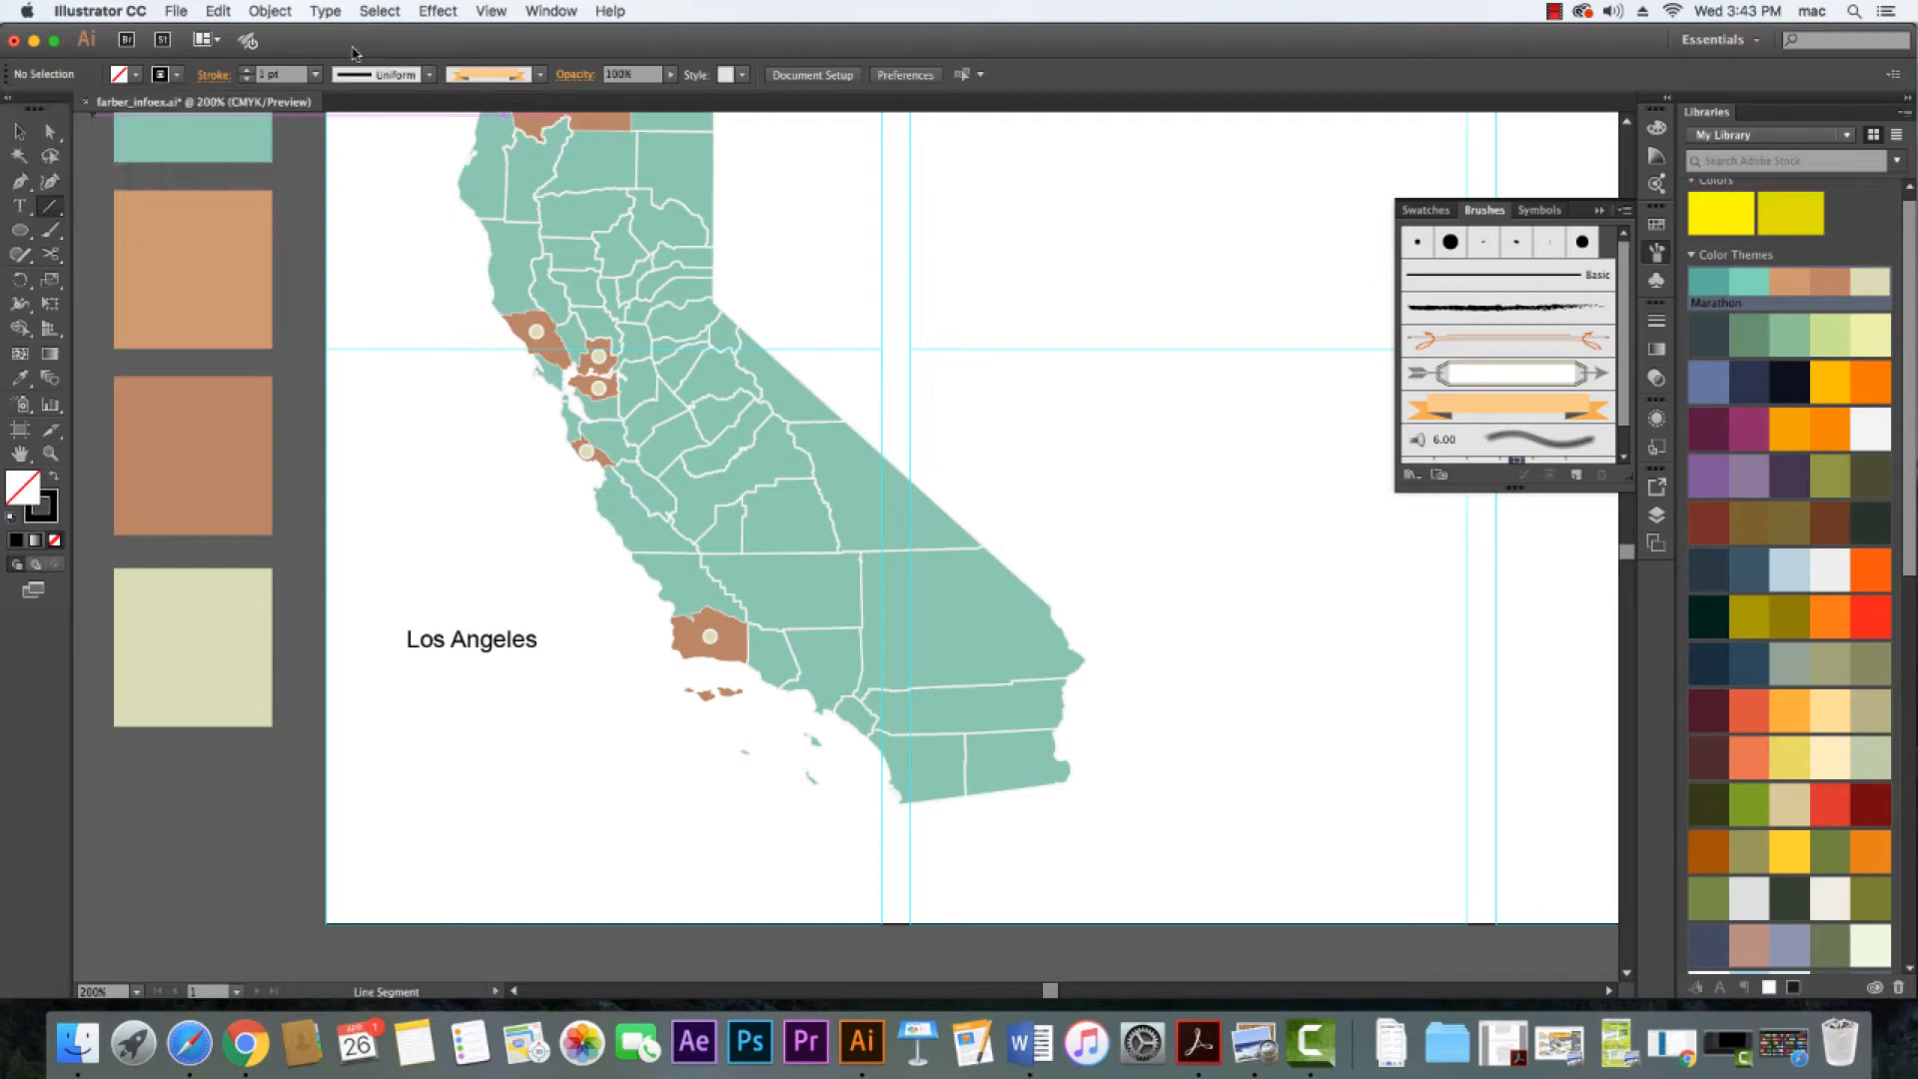
# Choose the Basic brush and draw a horizontal leader line about 0.85 in long from the Los Angeles label to the brown county
pyautogui.click(540, 75)
pyautogui.scroll(3, 532, 115)
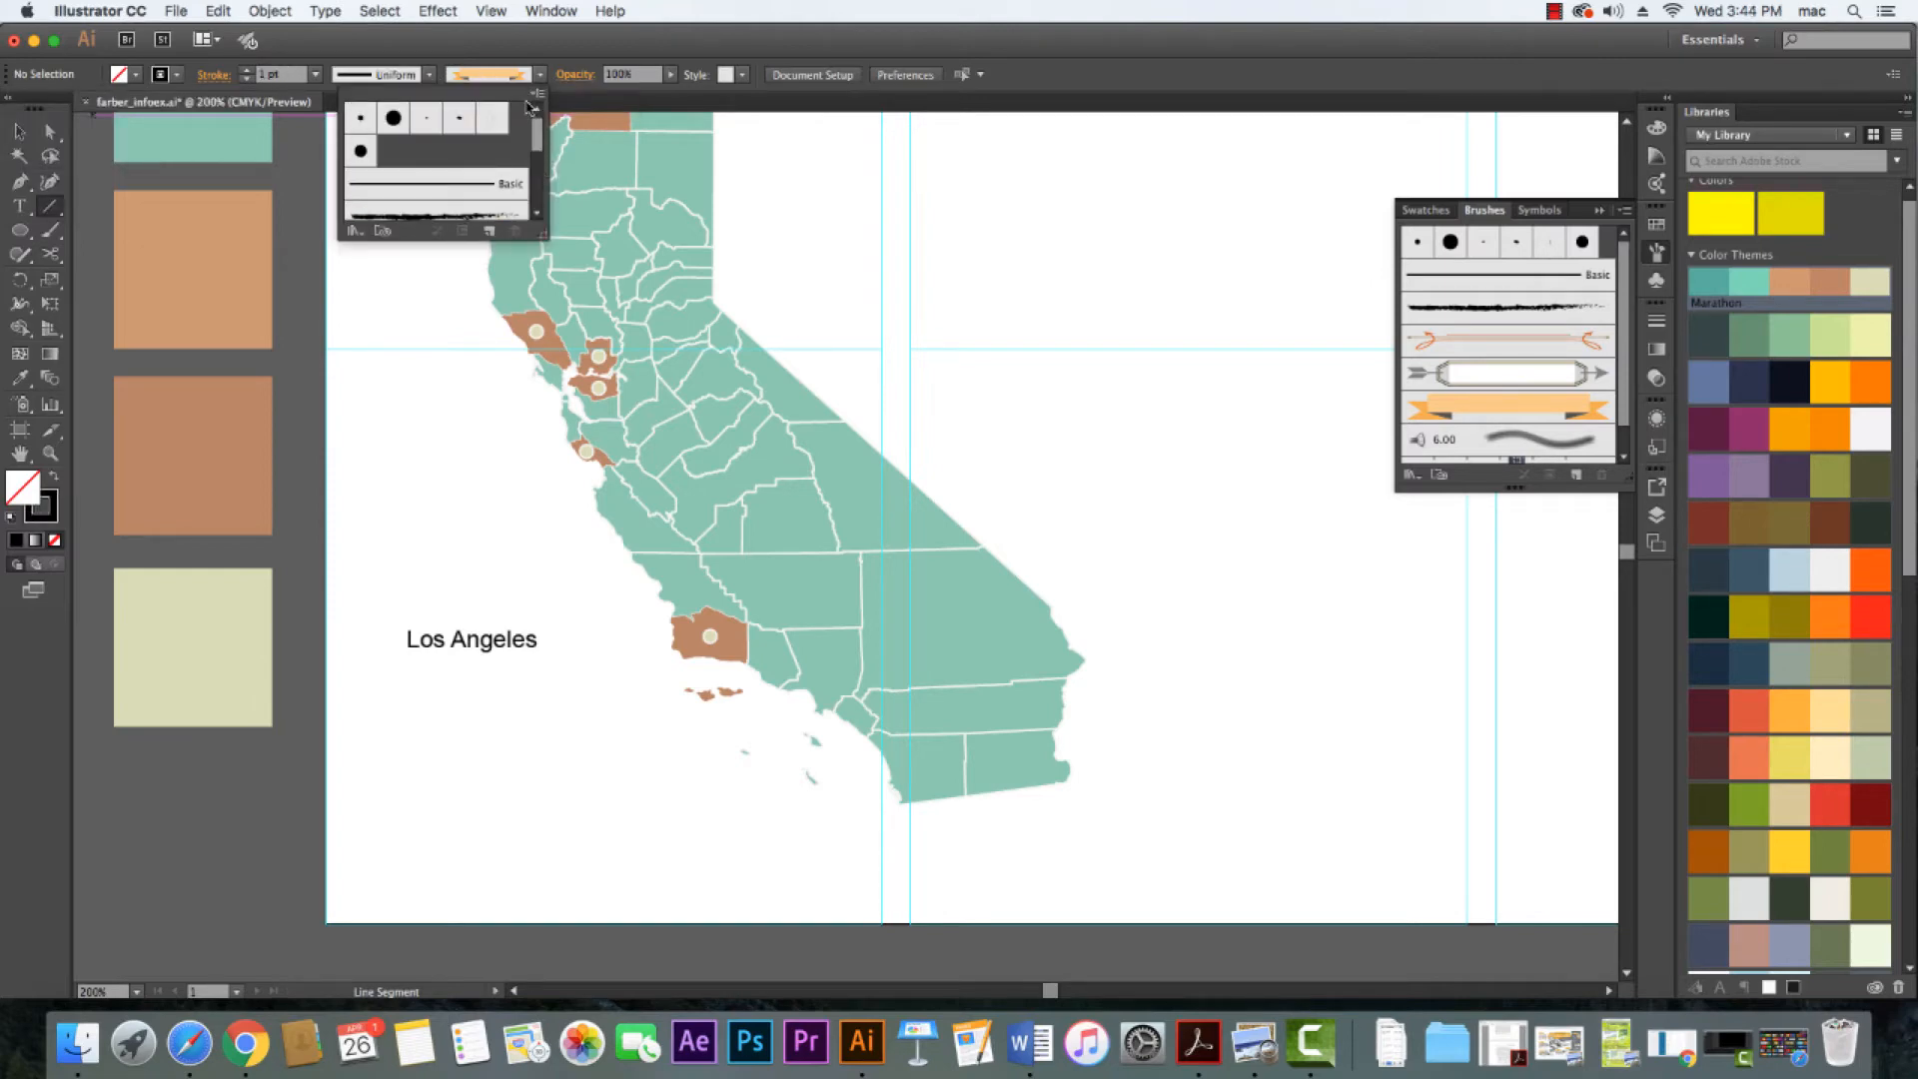
pyautogui.click(429, 180)
pyautogui.click(713, 40)
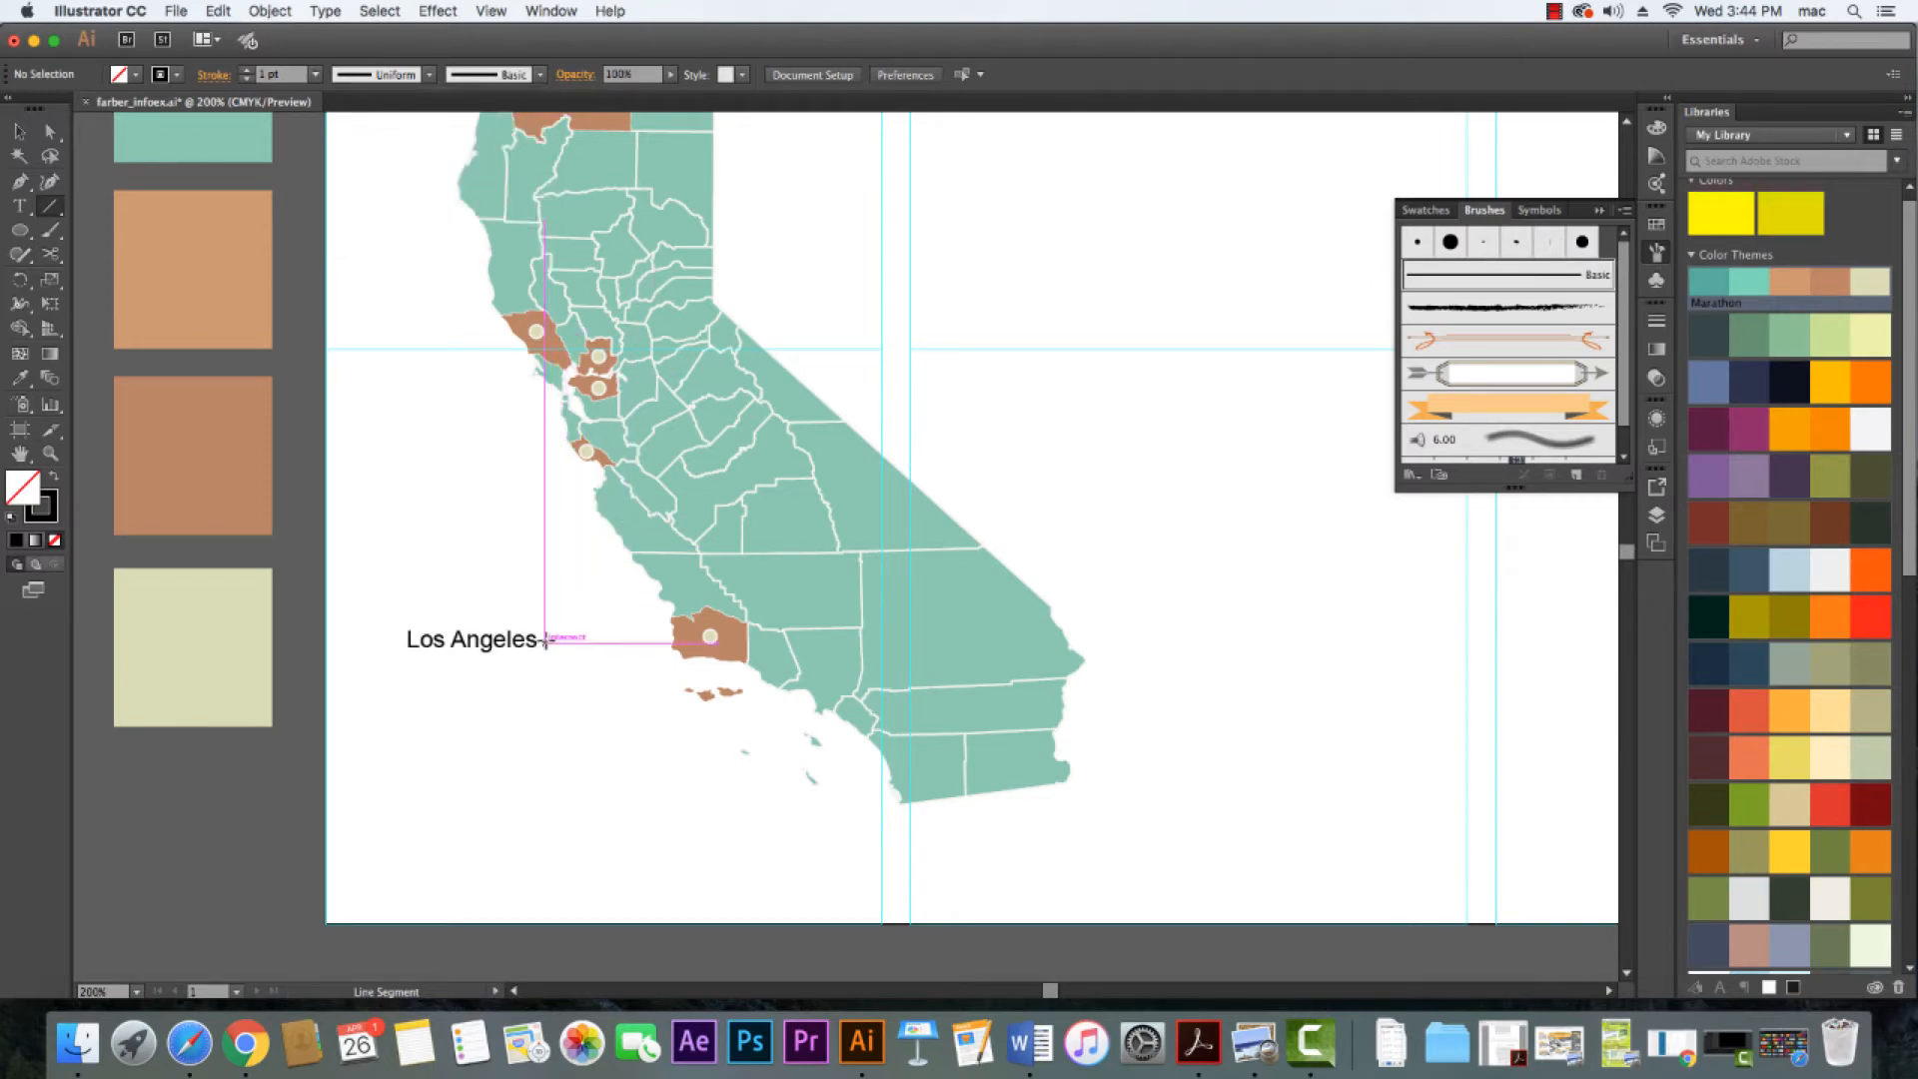
pyautogui.moveTo(545, 640); pyautogui.dragTo(668, 644)
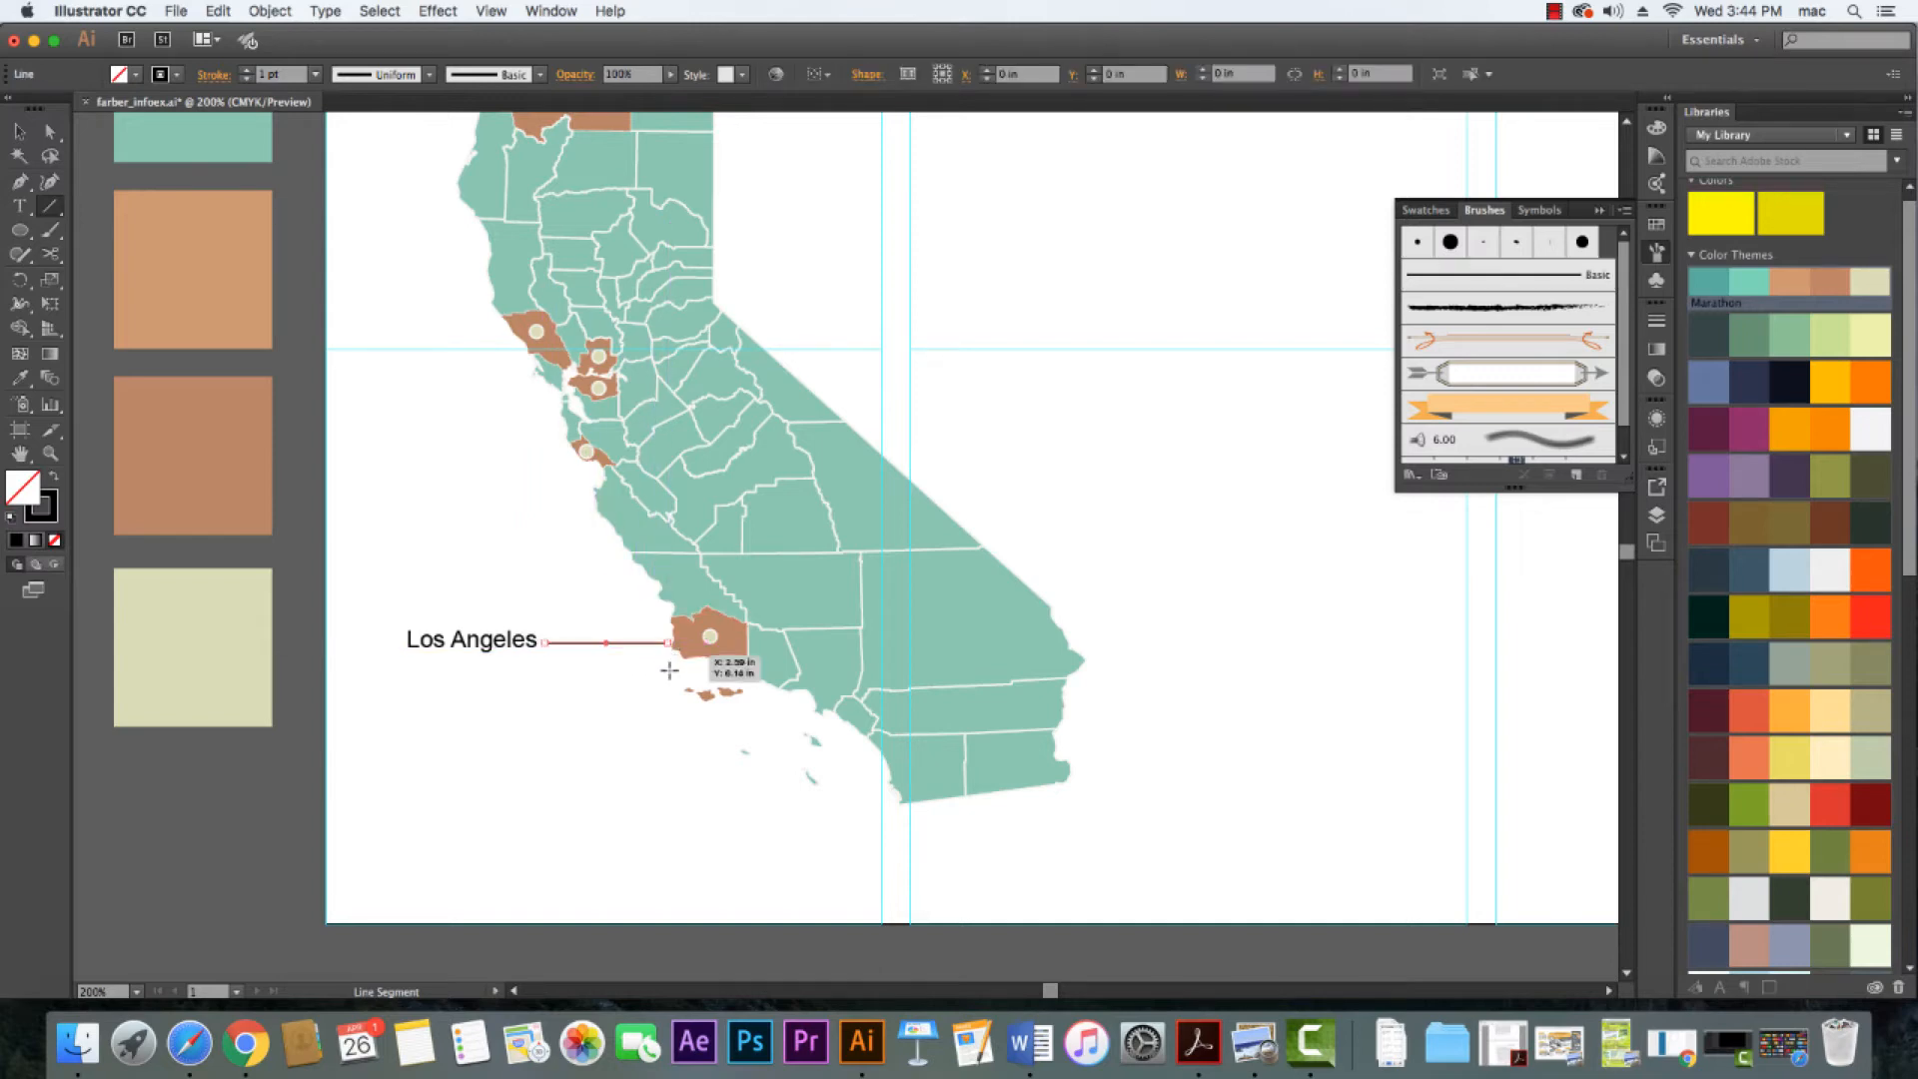
pyautogui.press('v')
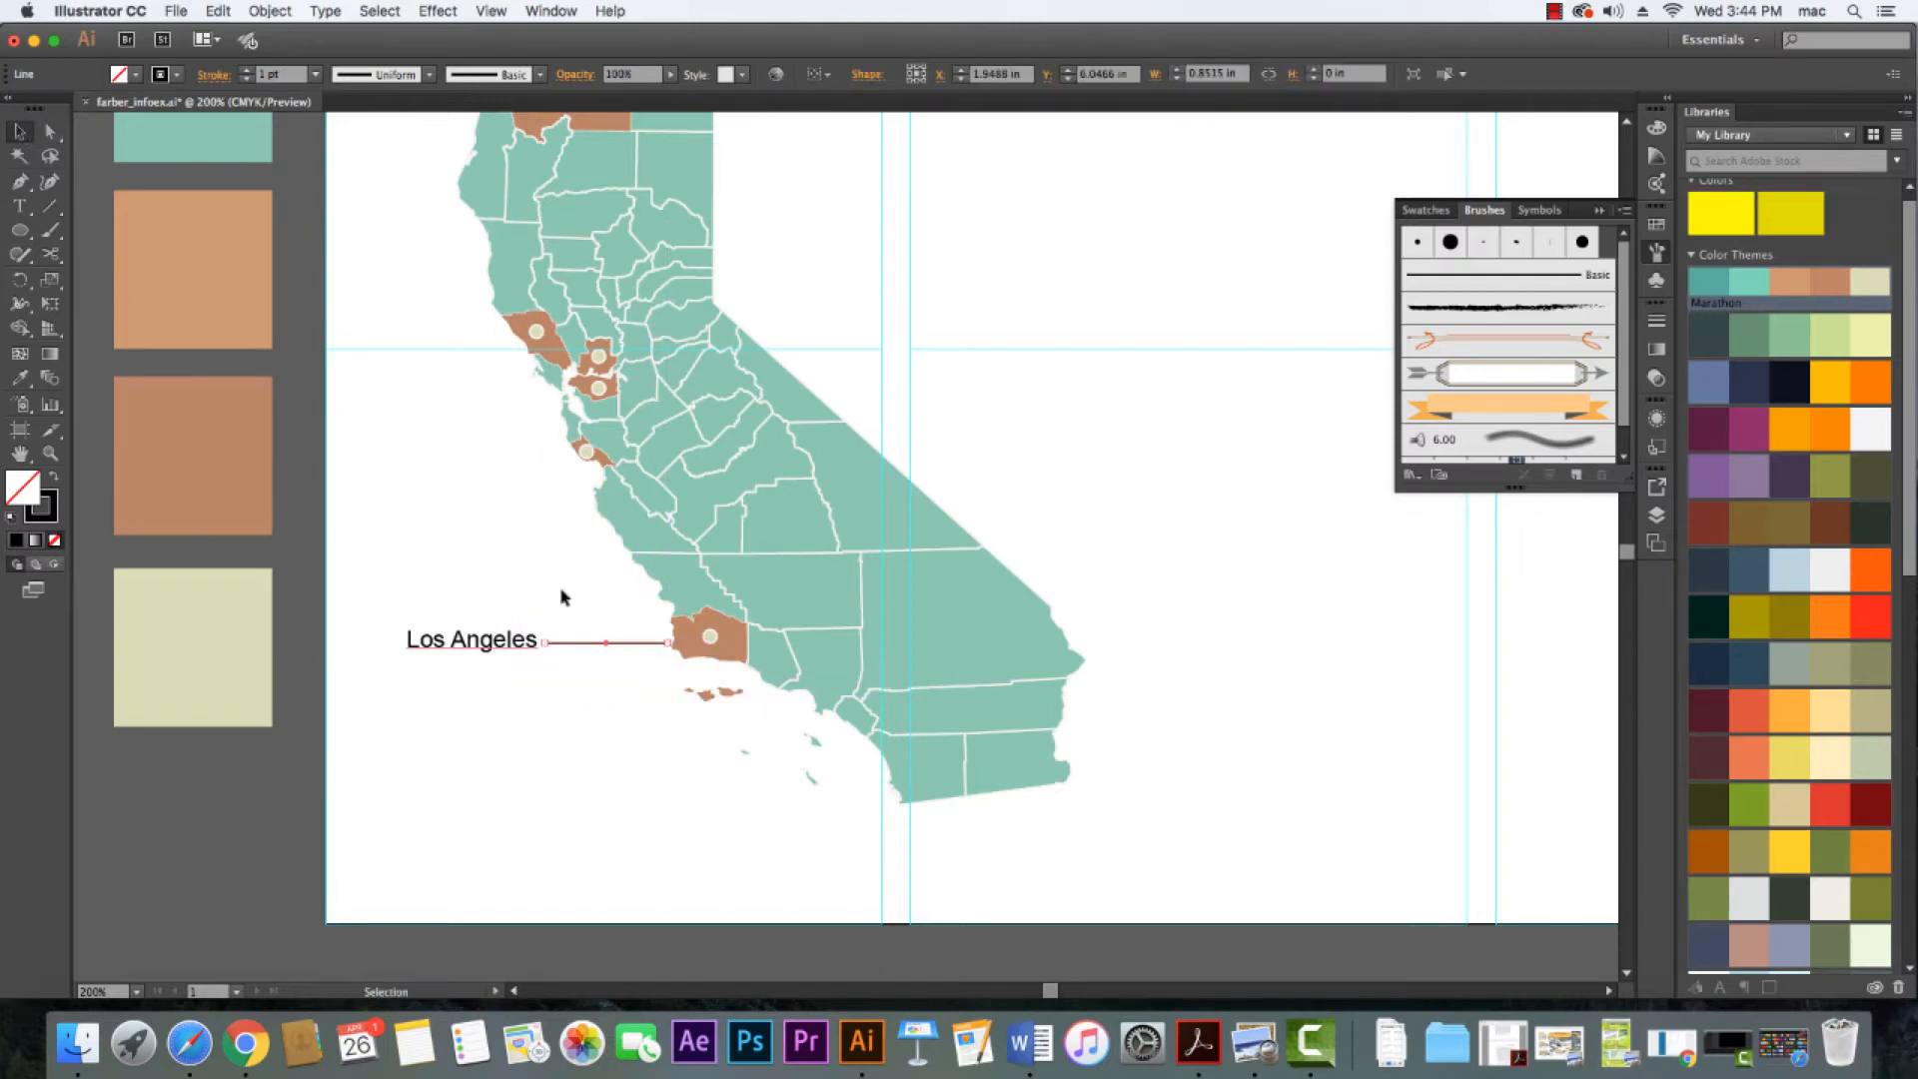
pyautogui.click(590, 616)
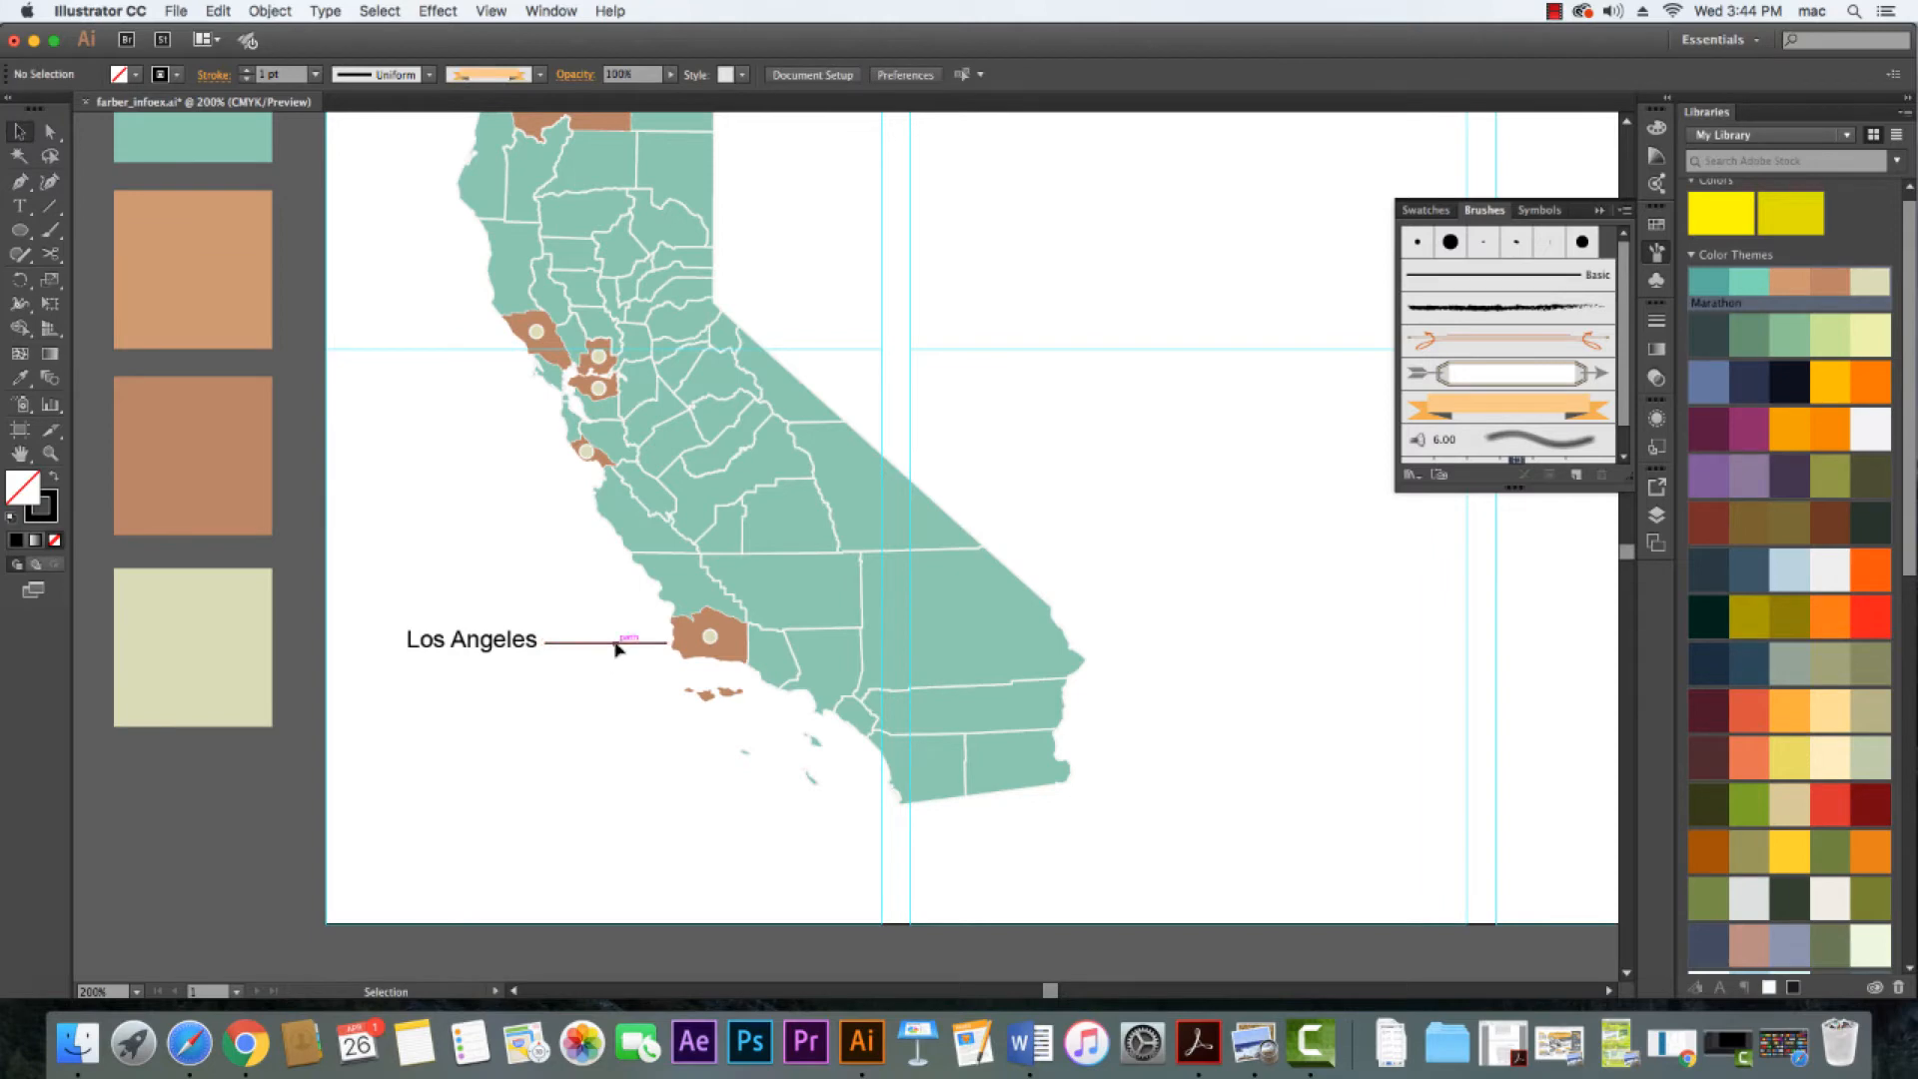
# Move the Los Angeles label and its leader line up together to align with the county's circle marker
pyautogui.click(617, 642)
pyautogui.moveTo(514, 645); pyautogui.dragTo(513, 638)
pyautogui.click(343, 517)
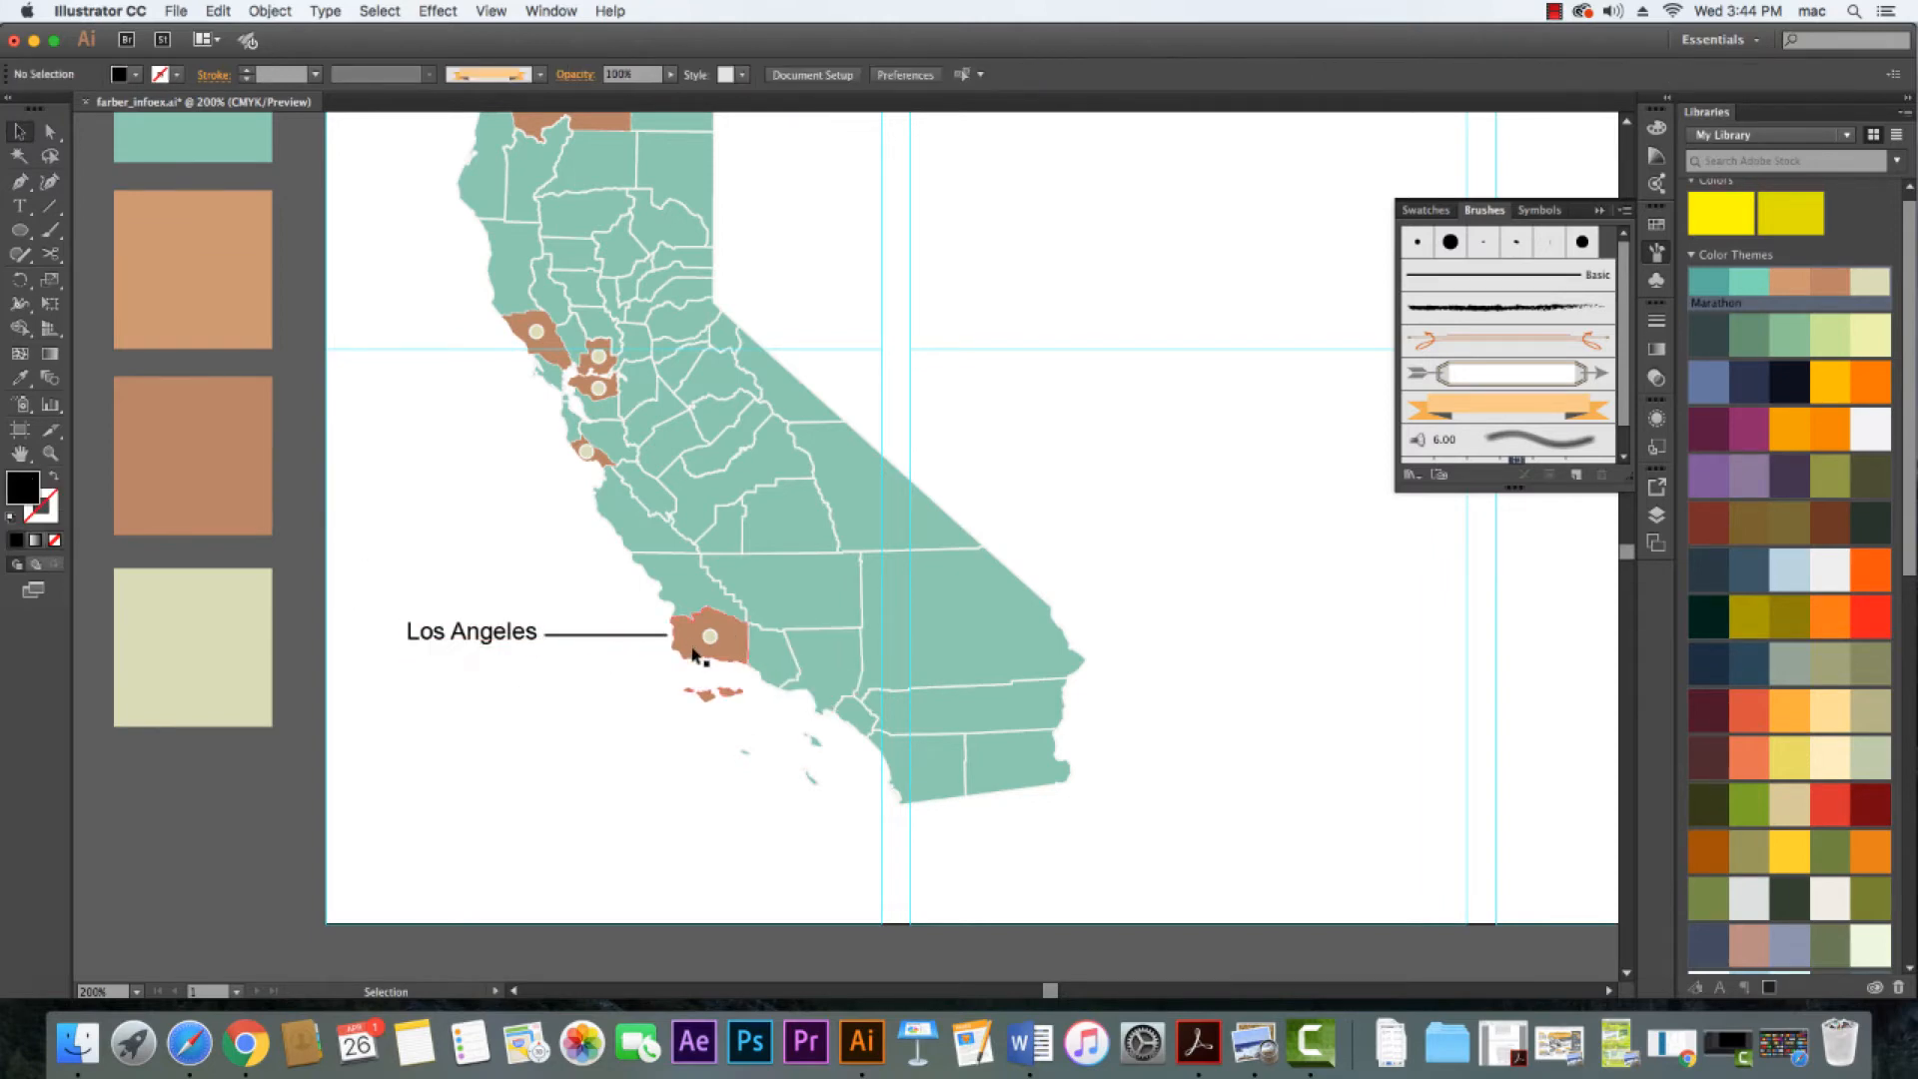
# Draw a column graph across the middle guide column, just below the title banner
pyautogui.scroll(2, 446, 554)
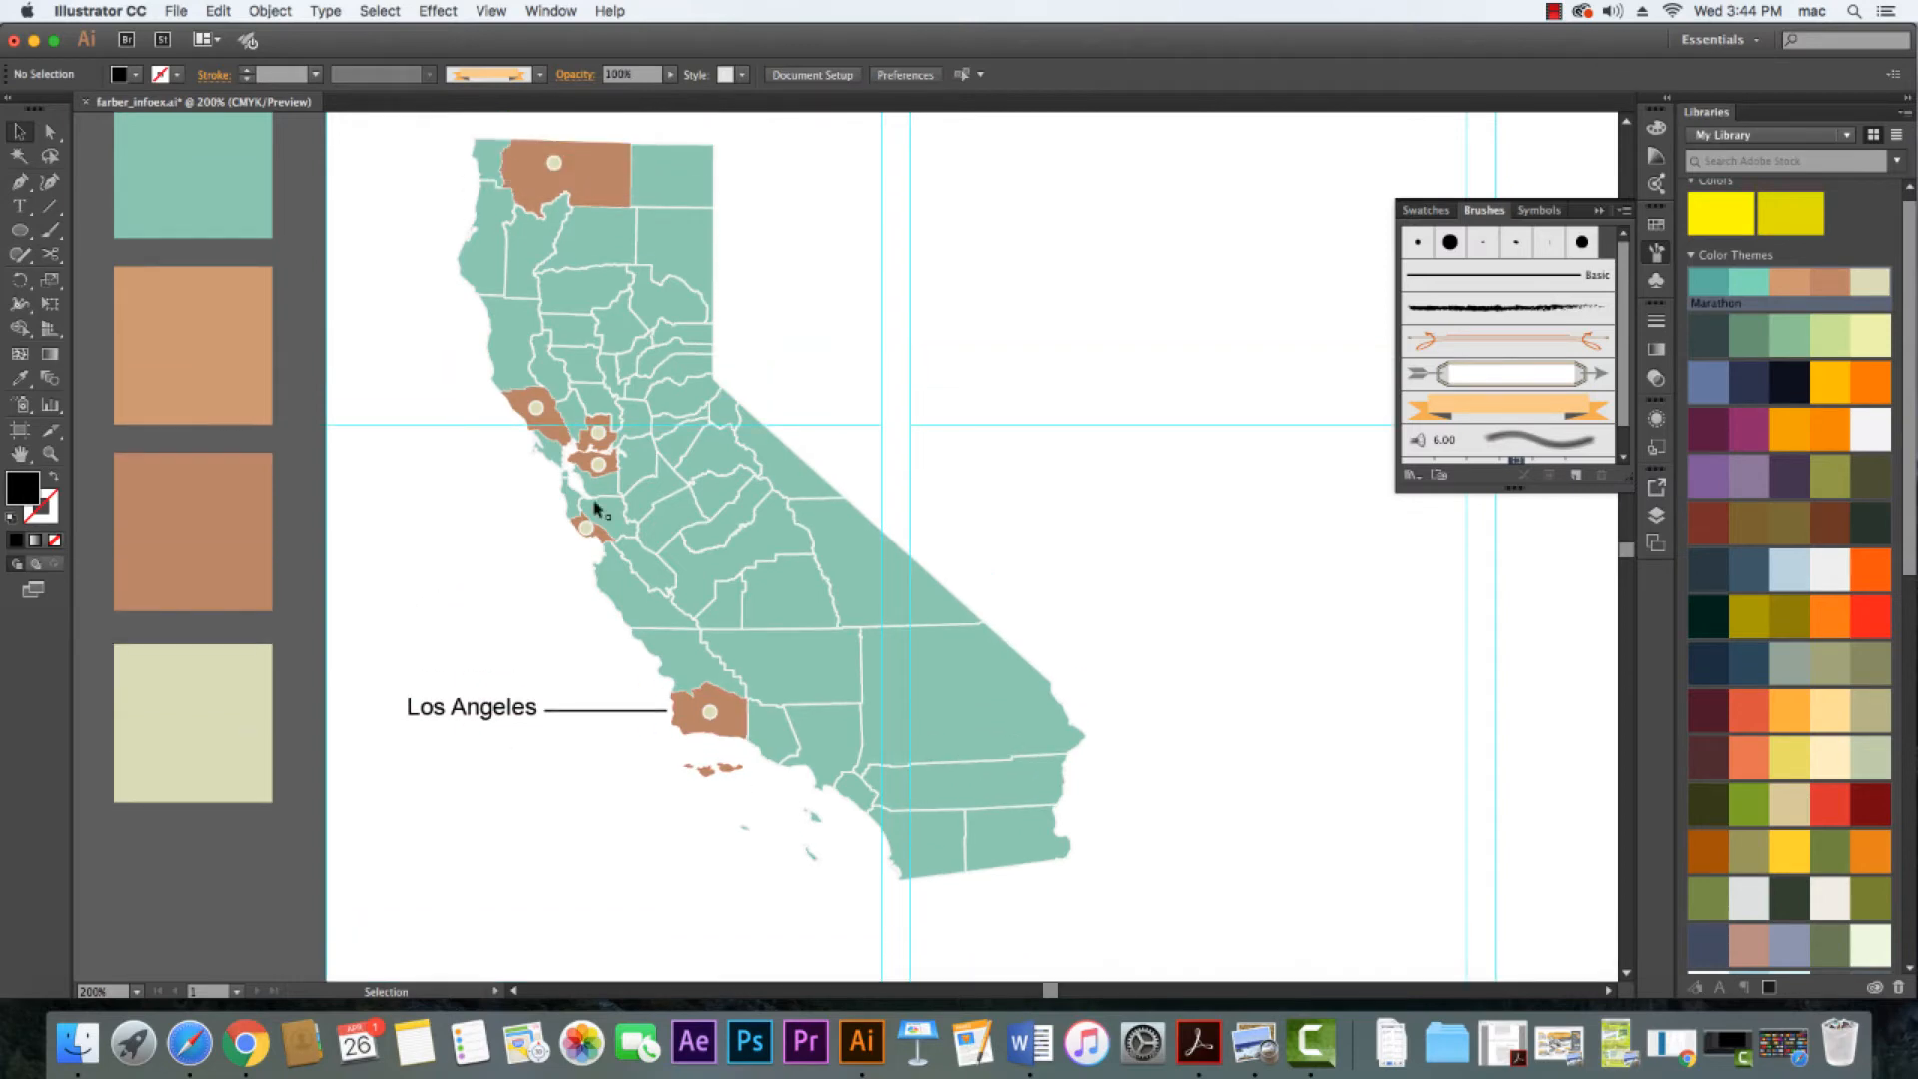
pyautogui.scroll(1, 447, 499)
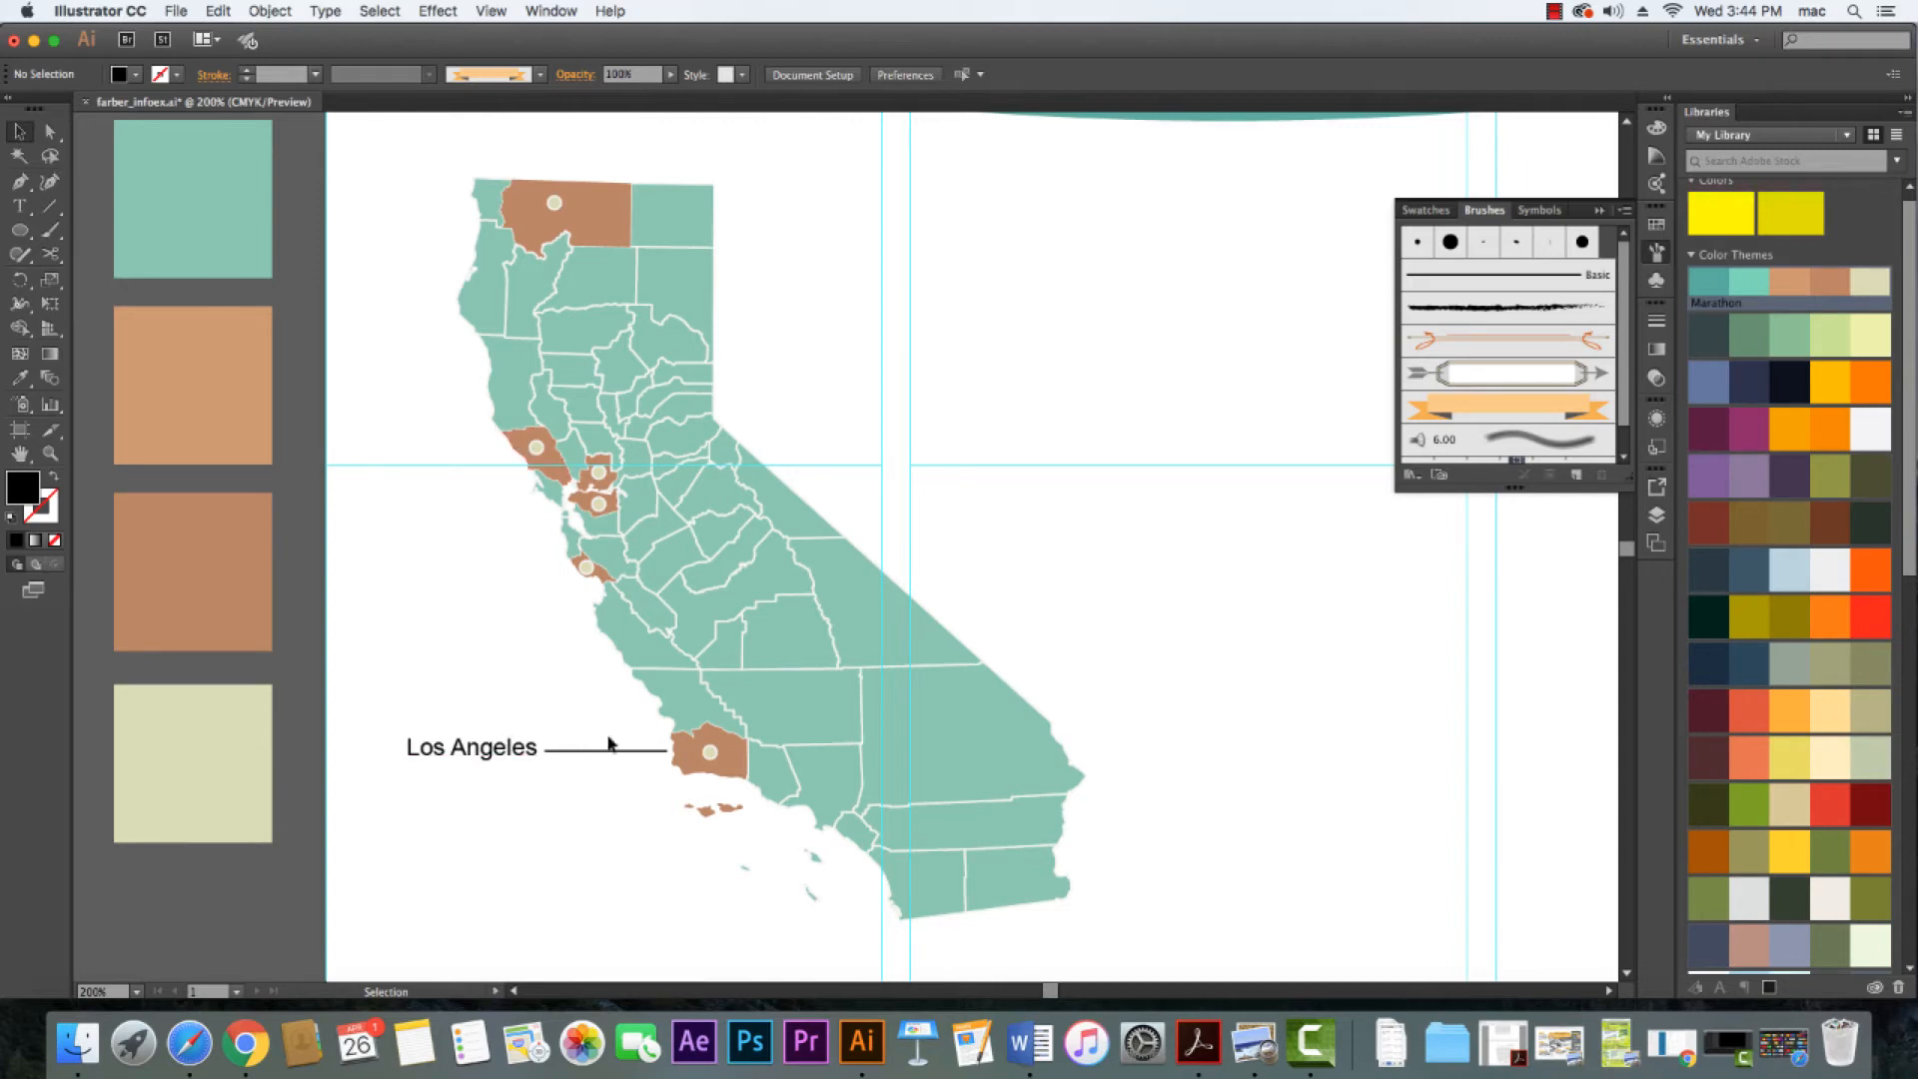
pyautogui.scroll(1, 611, 744)
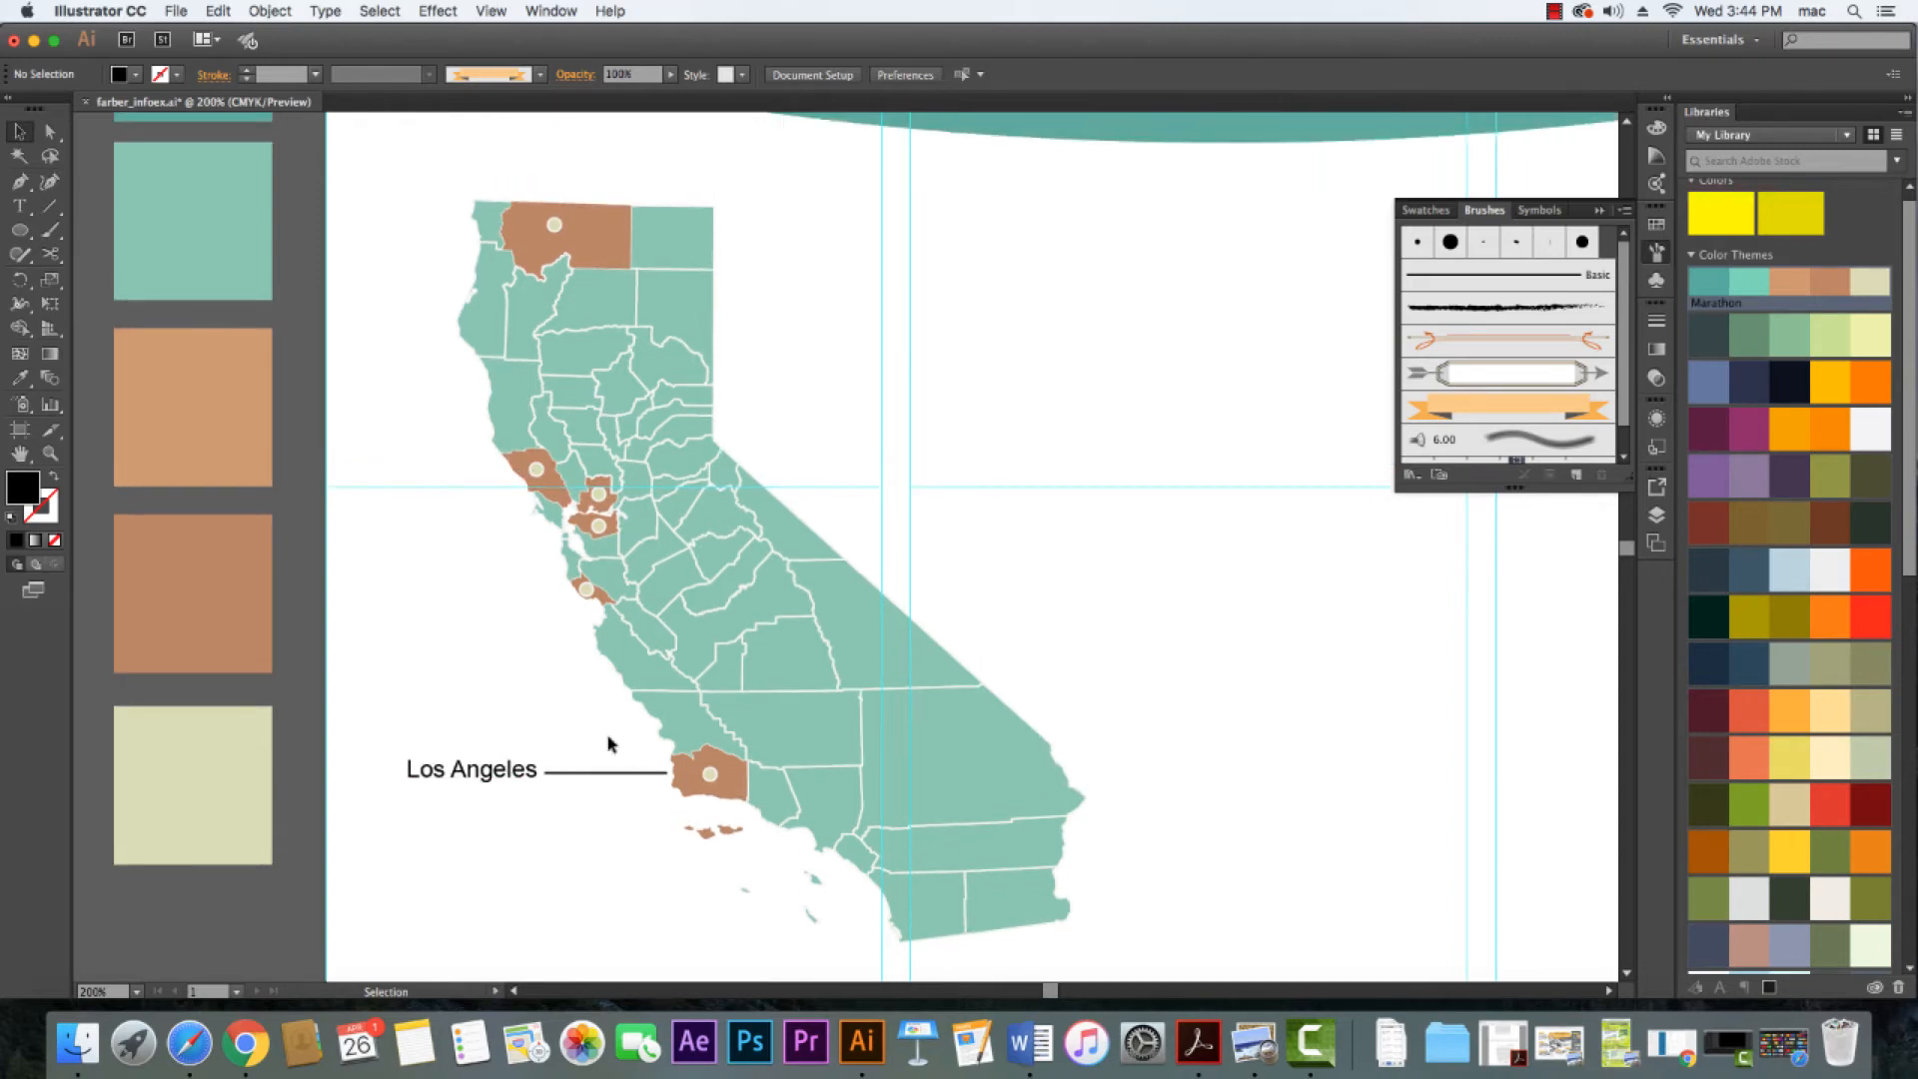
pyautogui.press('super+minus')
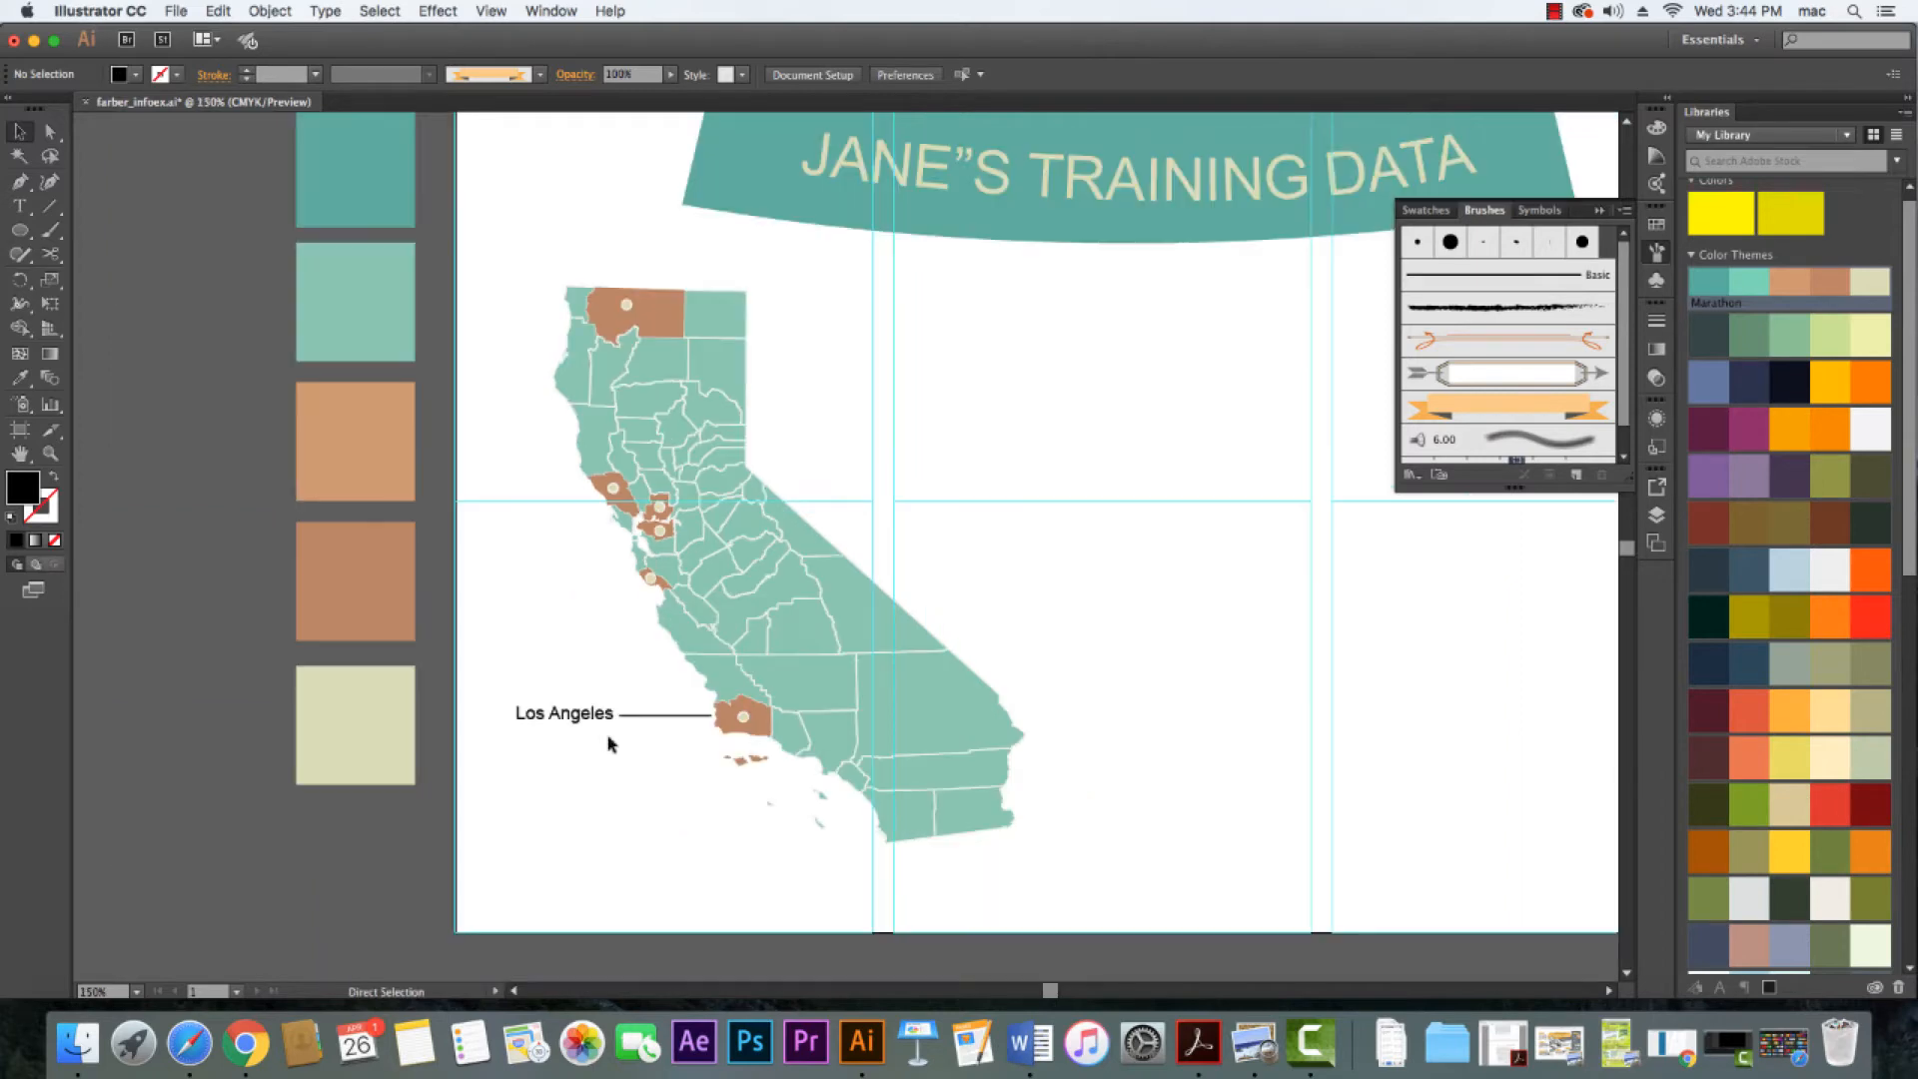
pyautogui.press('h')
pyautogui.moveTo(1241, 588); pyautogui.dragTo(989, 613)
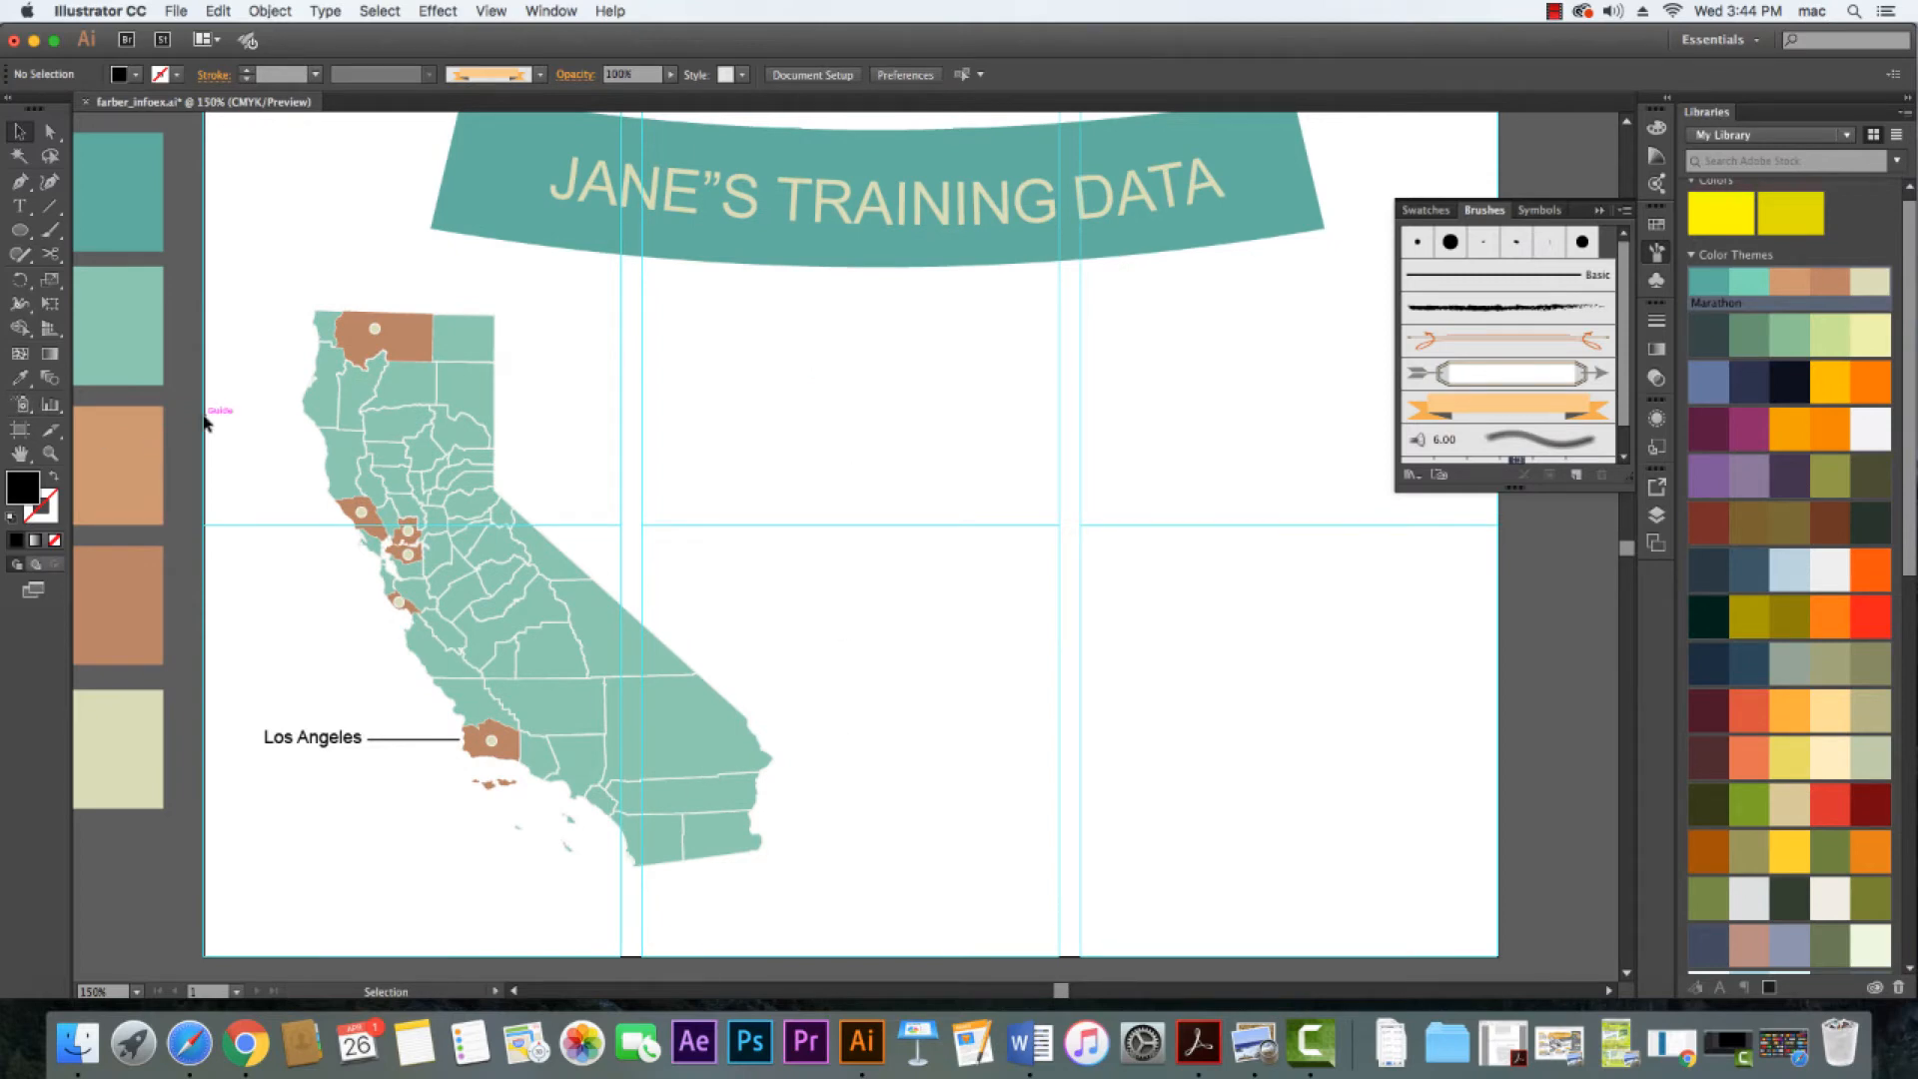
pyautogui.click(50, 403)
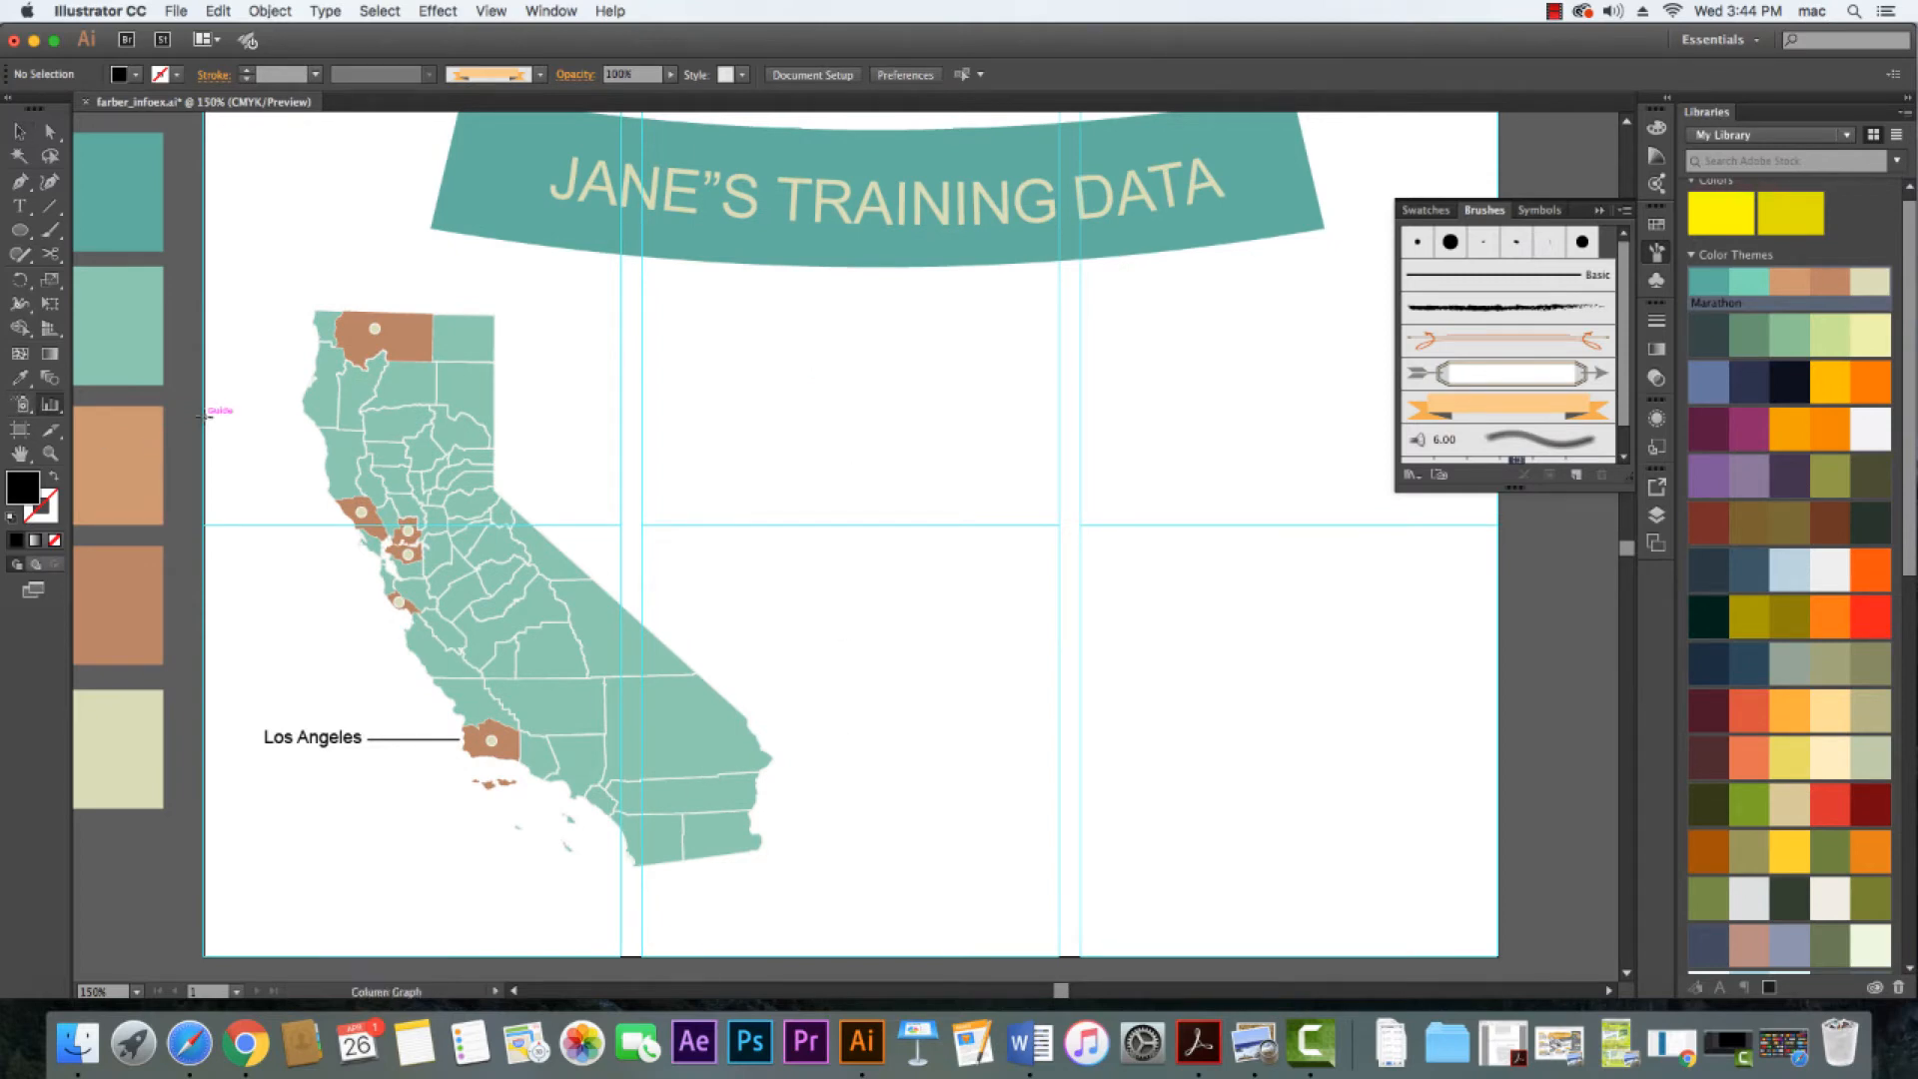
pyautogui.click(50, 408)
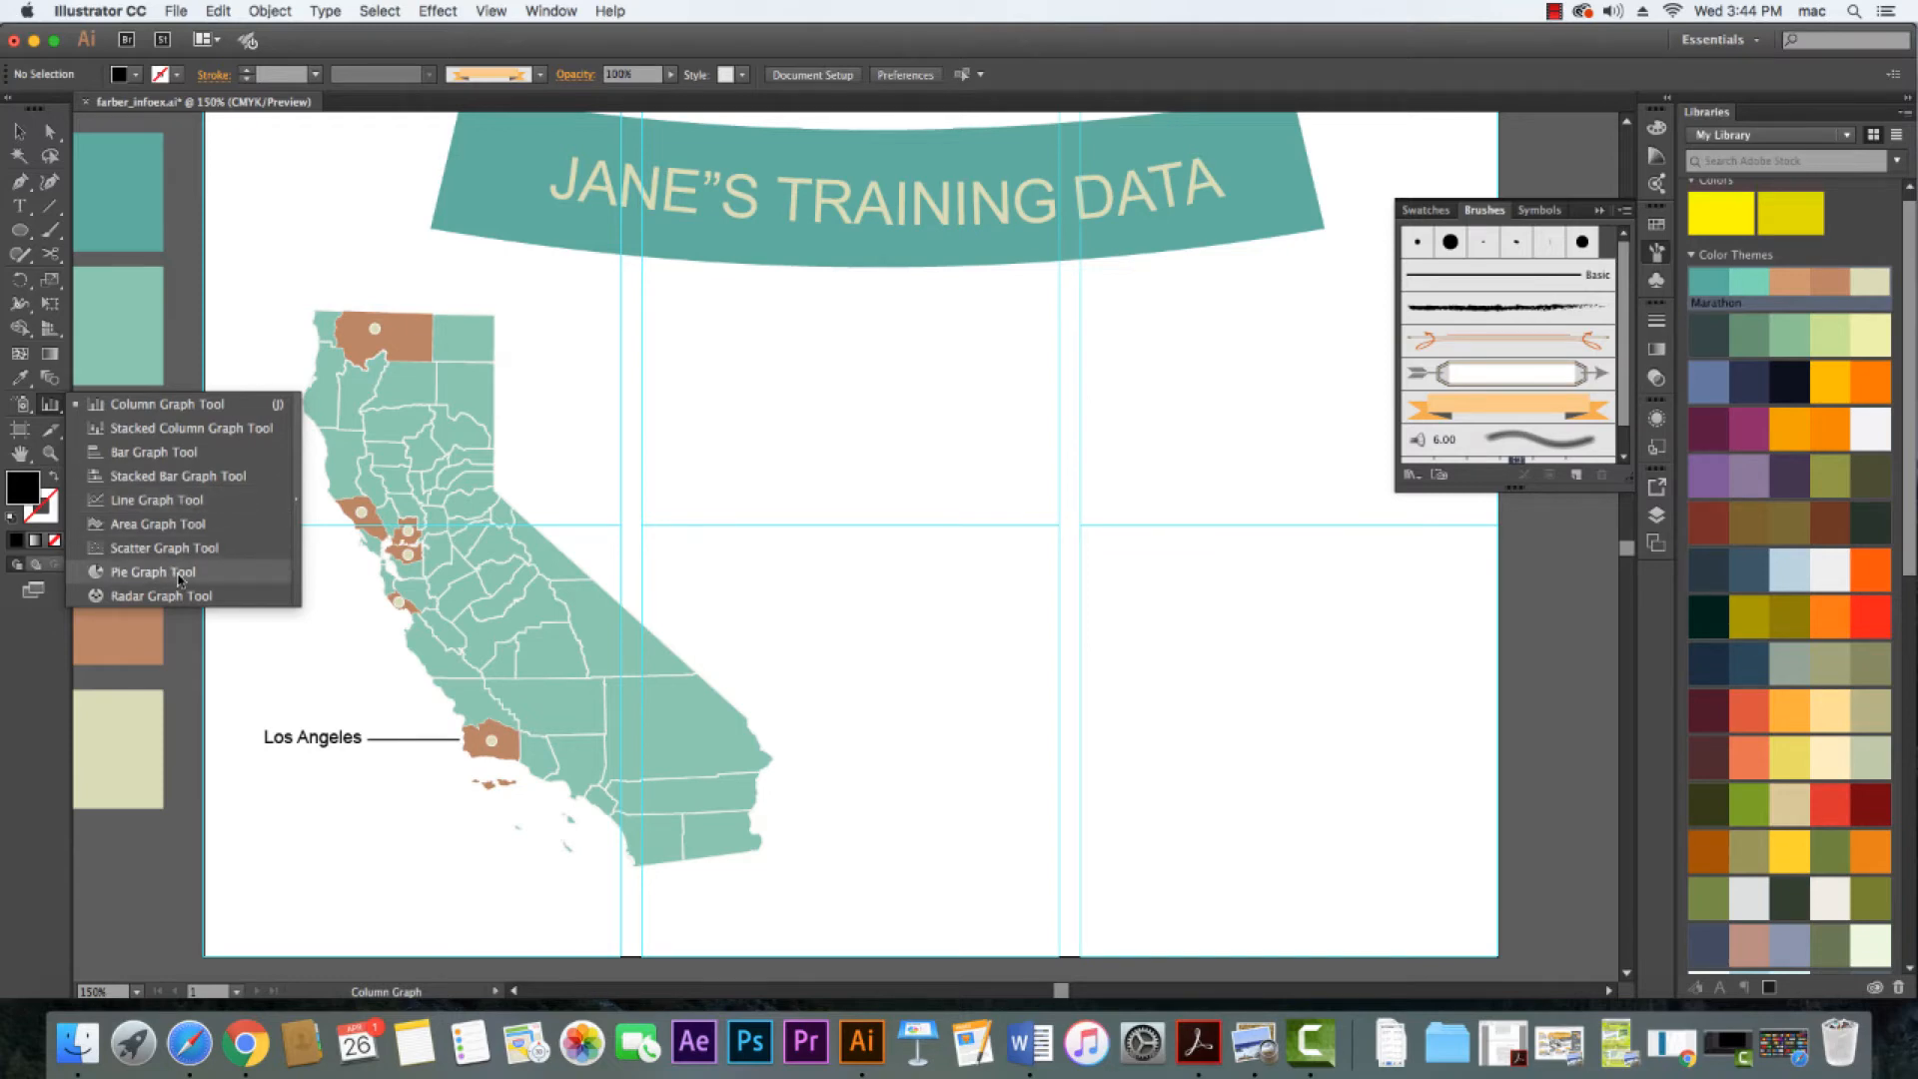
pyautogui.click(150, 404)
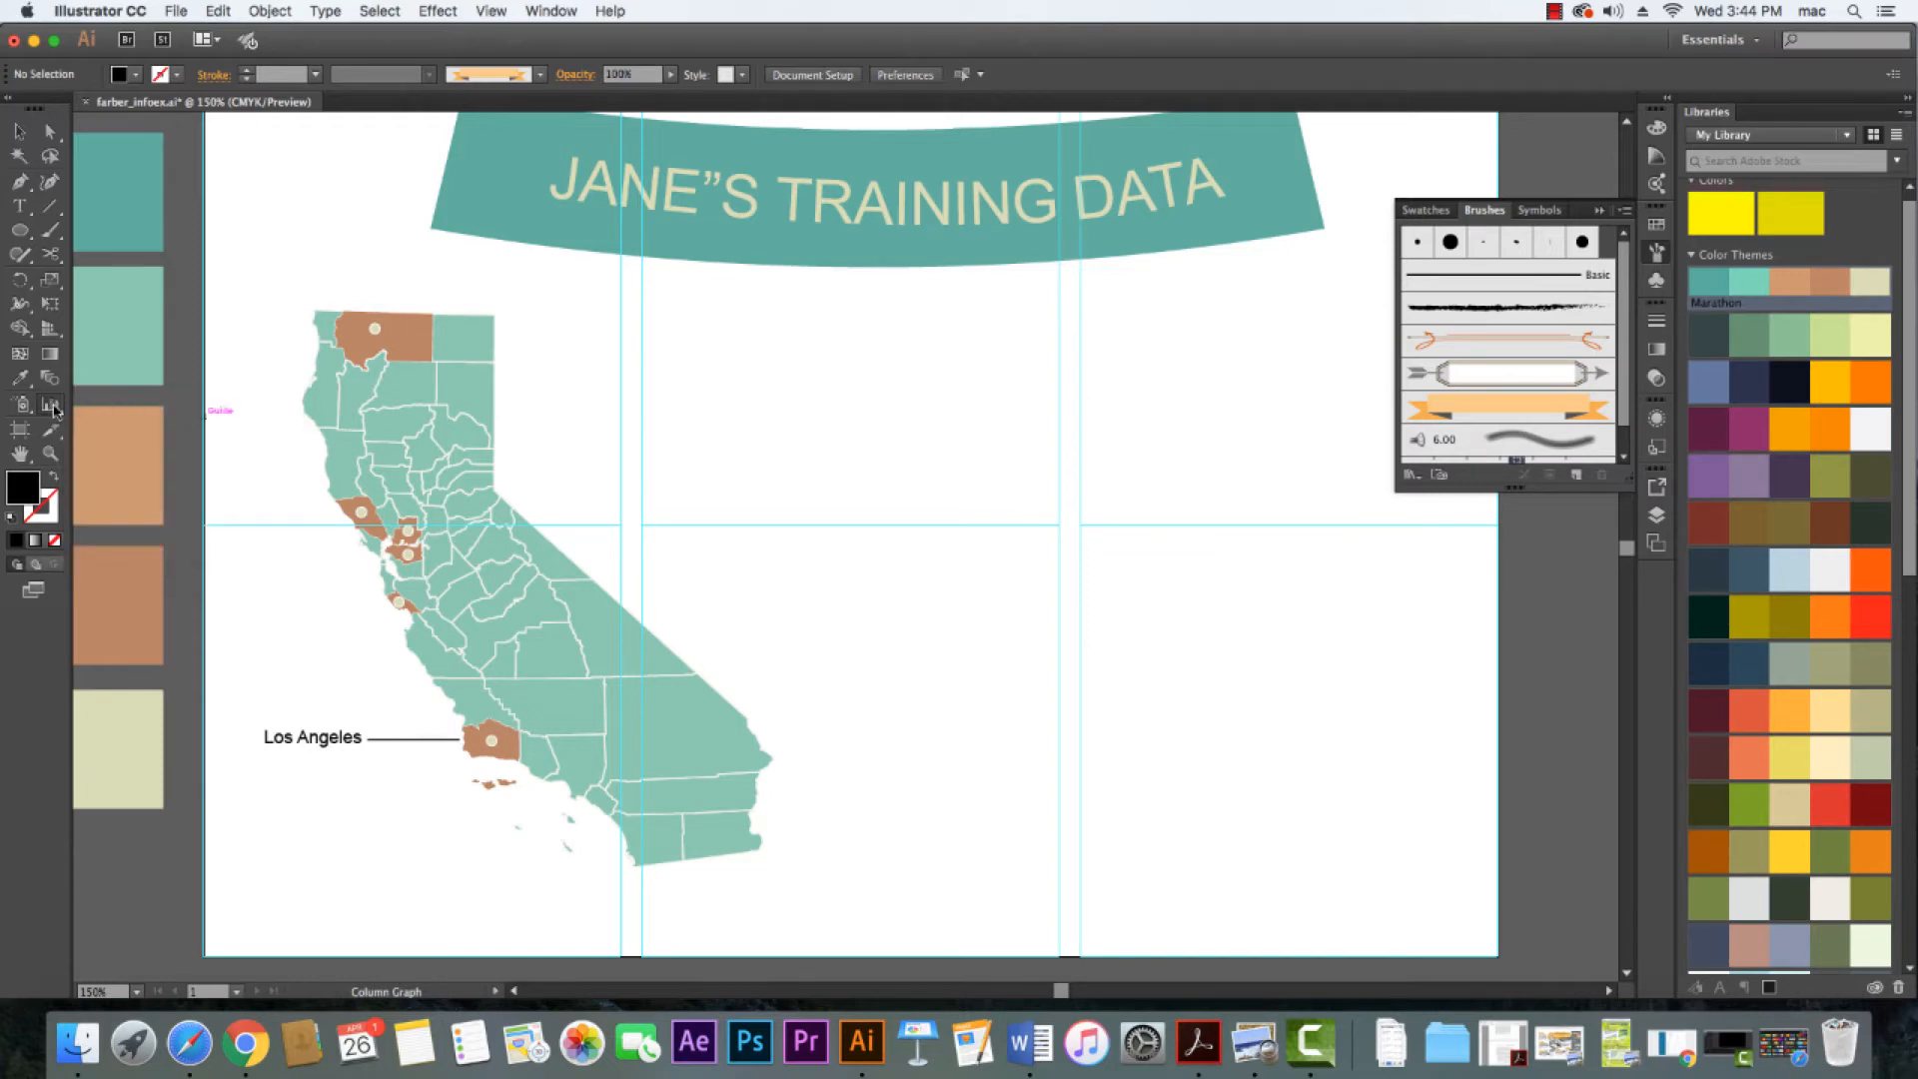
pyautogui.moveTo(54, 409)
pyautogui.mouseDown()
pyautogui.moveTo(120, 406)
pyautogui.moveTo(24, 407)
pyautogui.mouseUp()
pyautogui.moveTo(641, 285); pyautogui.dragTo(1058, 571)
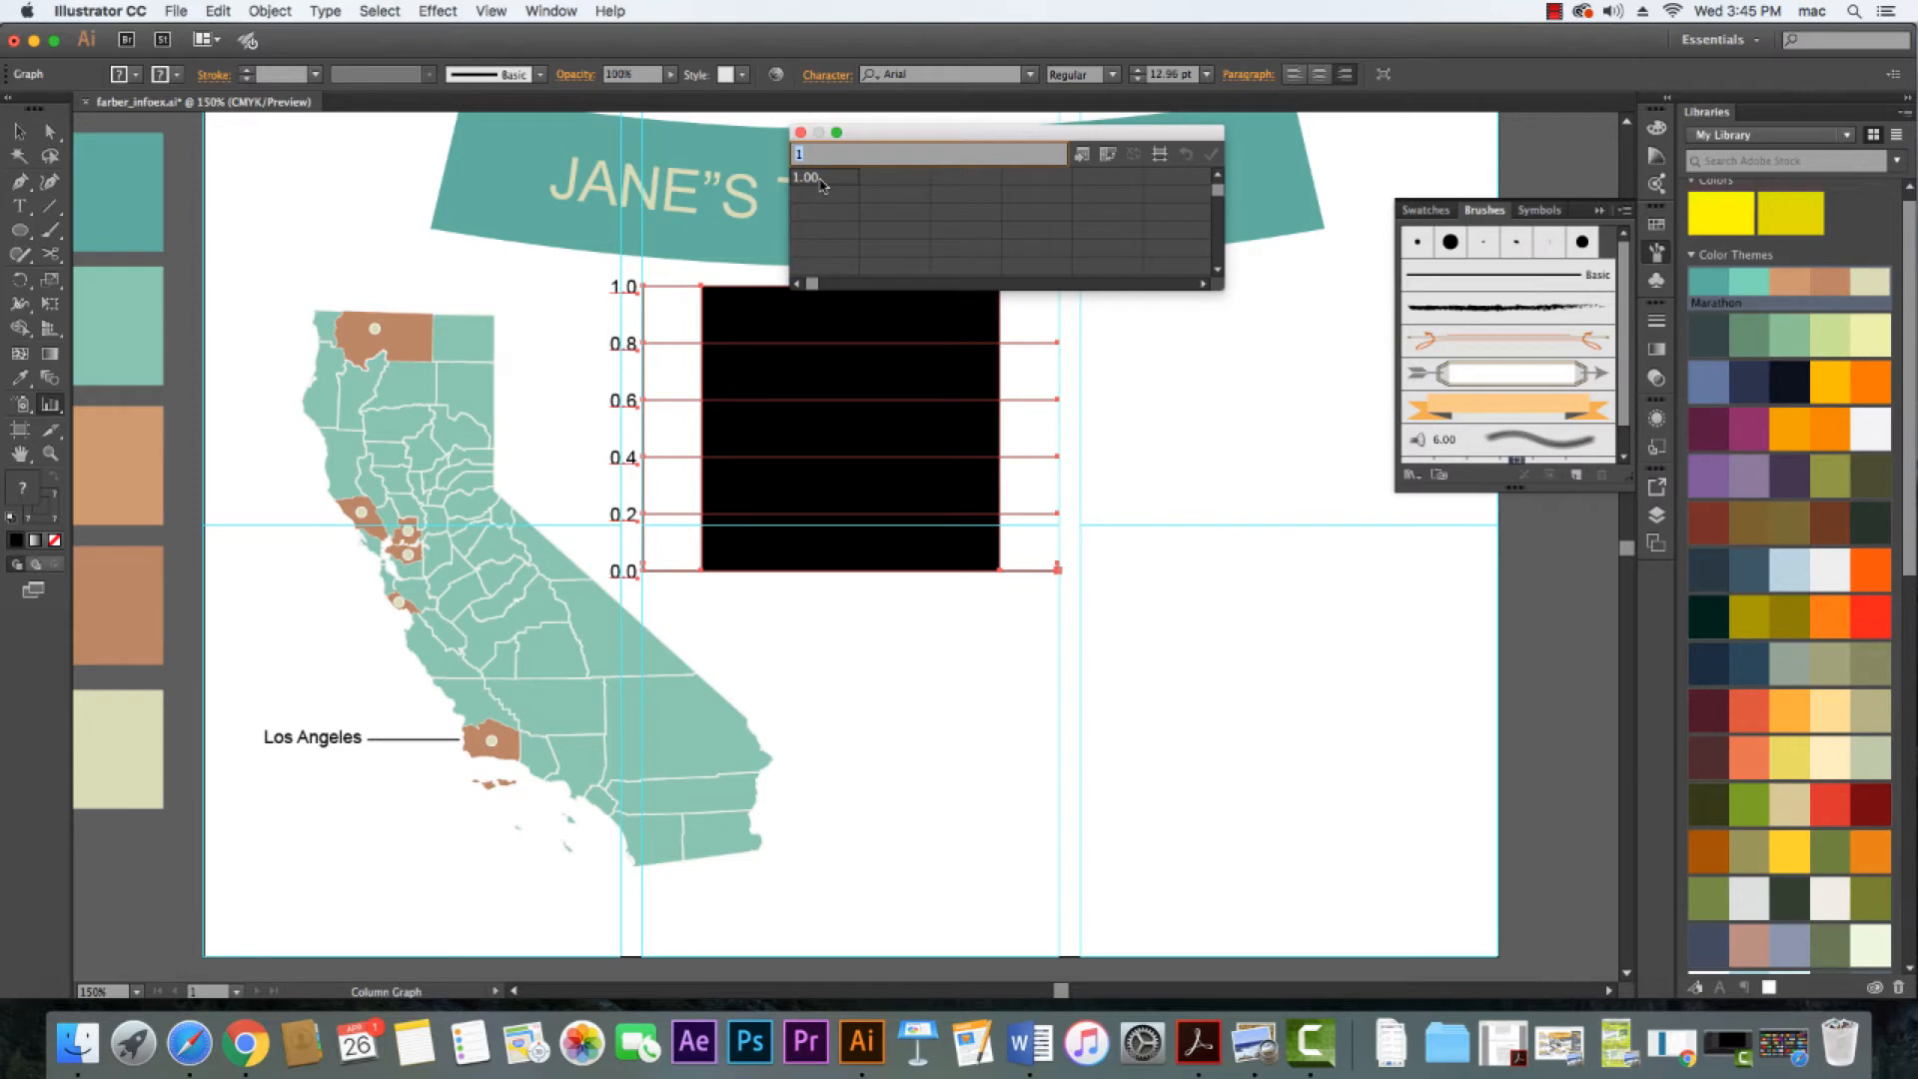
# Enter SLO, Monterey, Redding, LA, Santa Cruz and San Fran as row labels in the first column of the graph data
pyautogui.write('SLO')
pyautogui.press('Return')
pyautogui.write('Mo')
pyautogui.click(808, 218)
pyautogui.write('Redding')
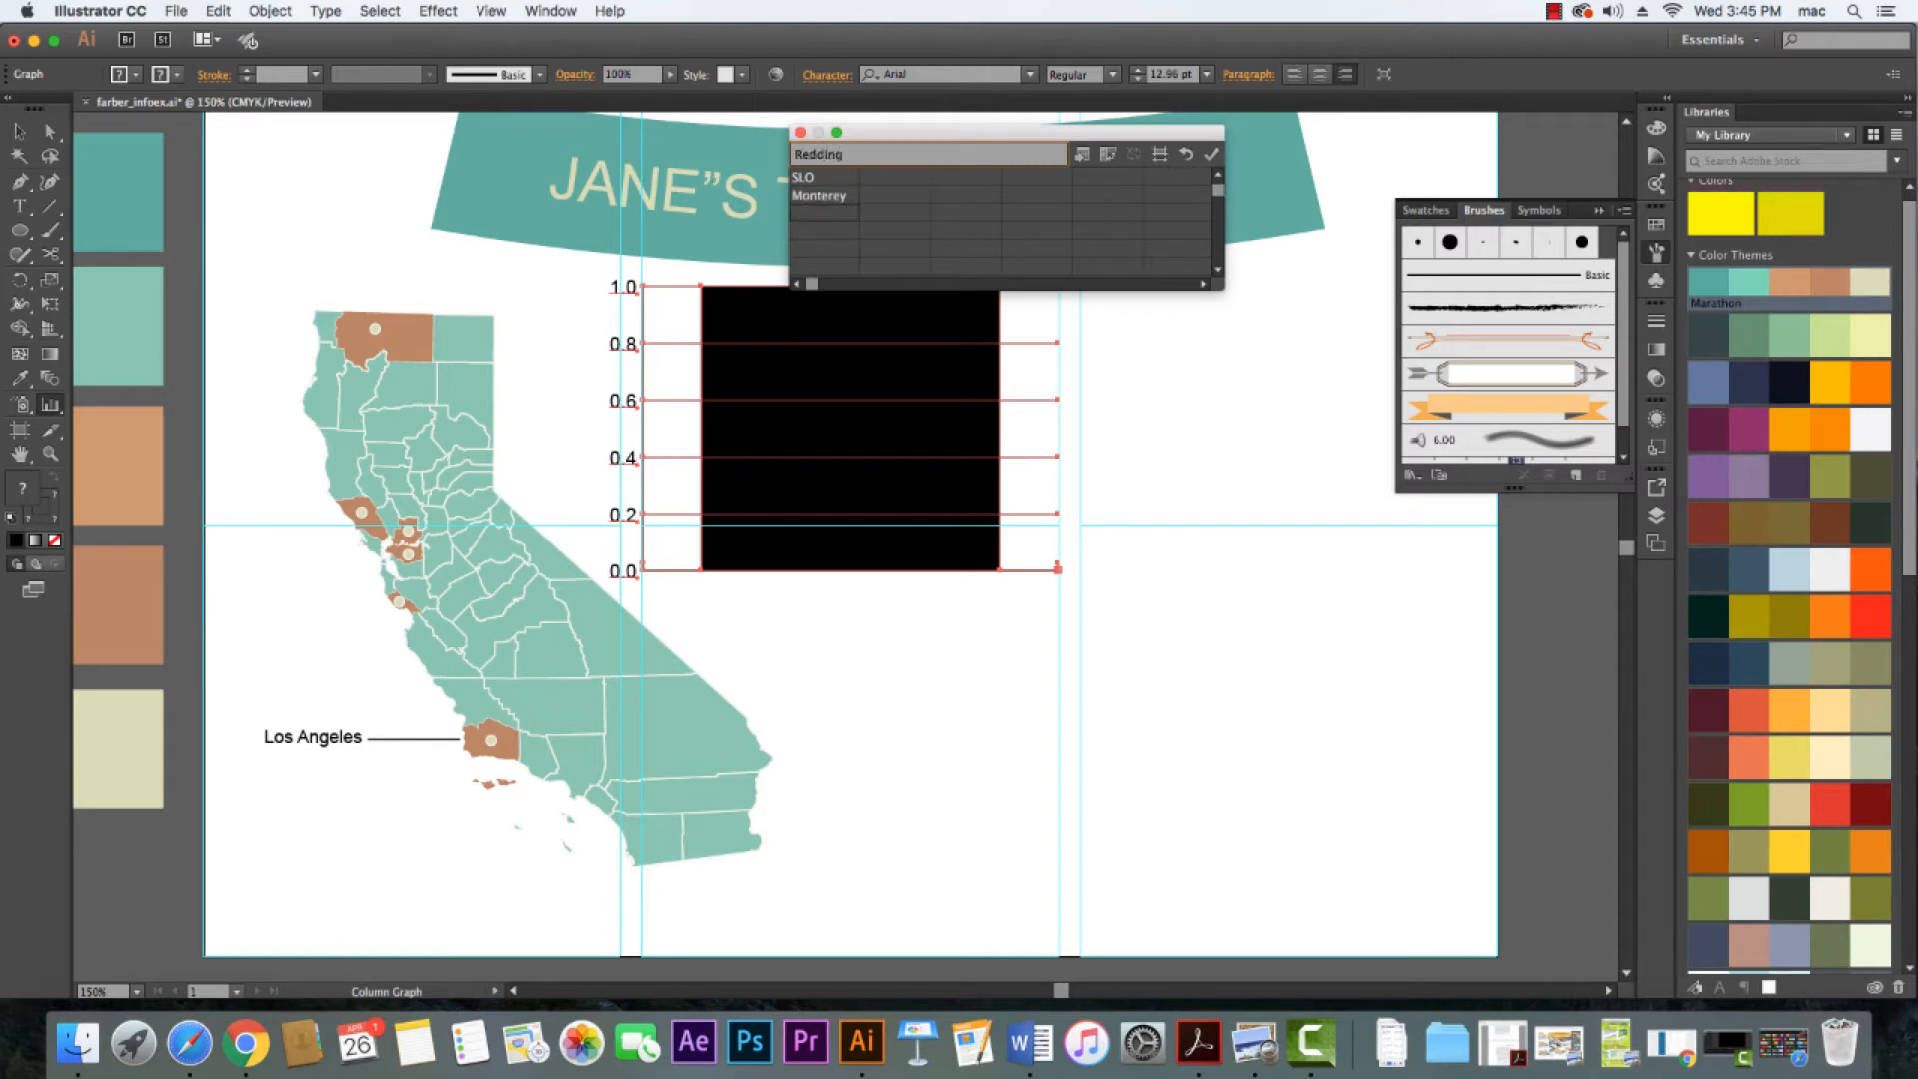
pyautogui.click(812, 231)
pyautogui.click(812, 249)
pyautogui.write('Santa ')
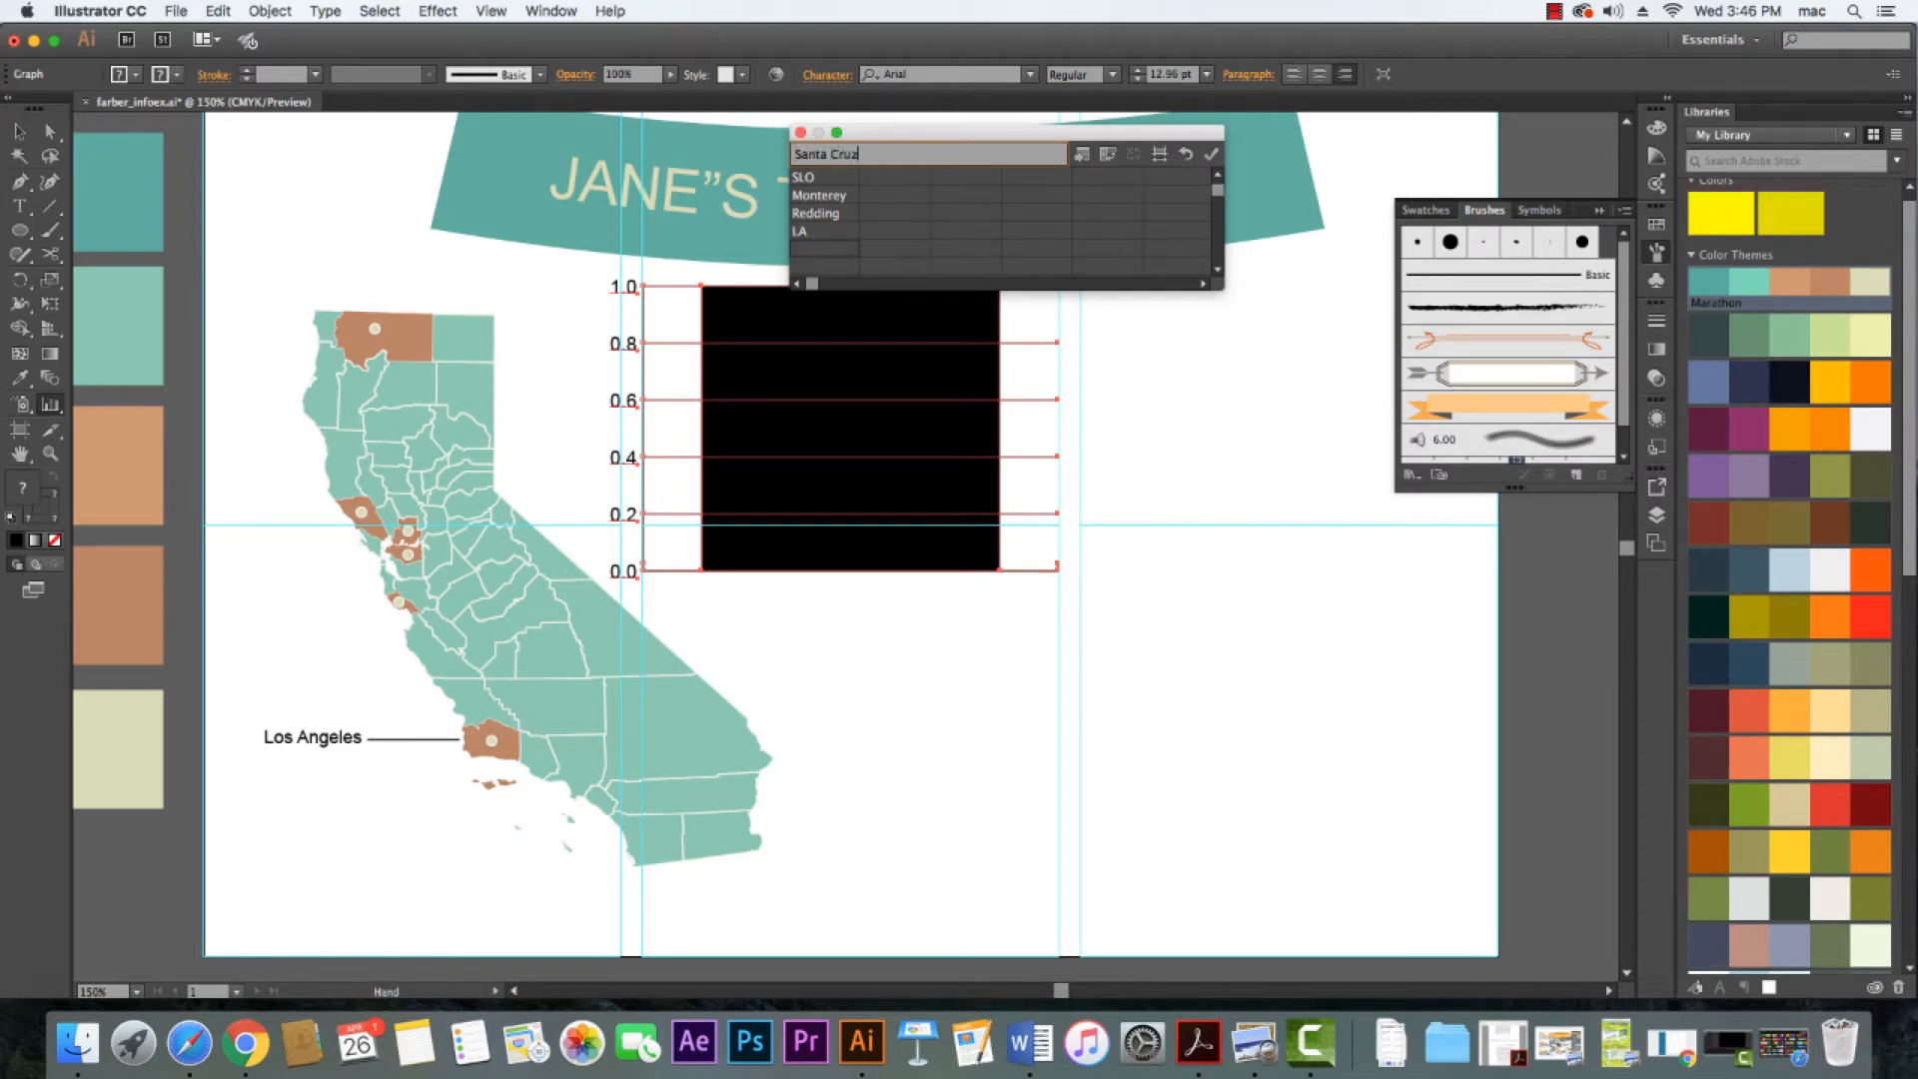
pyautogui.write('Cruz')
pyautogui.click(821, 268)
# Enter the values 45, 34, 56, 21, 23 and 12 beside the six cities in the graph data
pyautogui.click(881, 182)
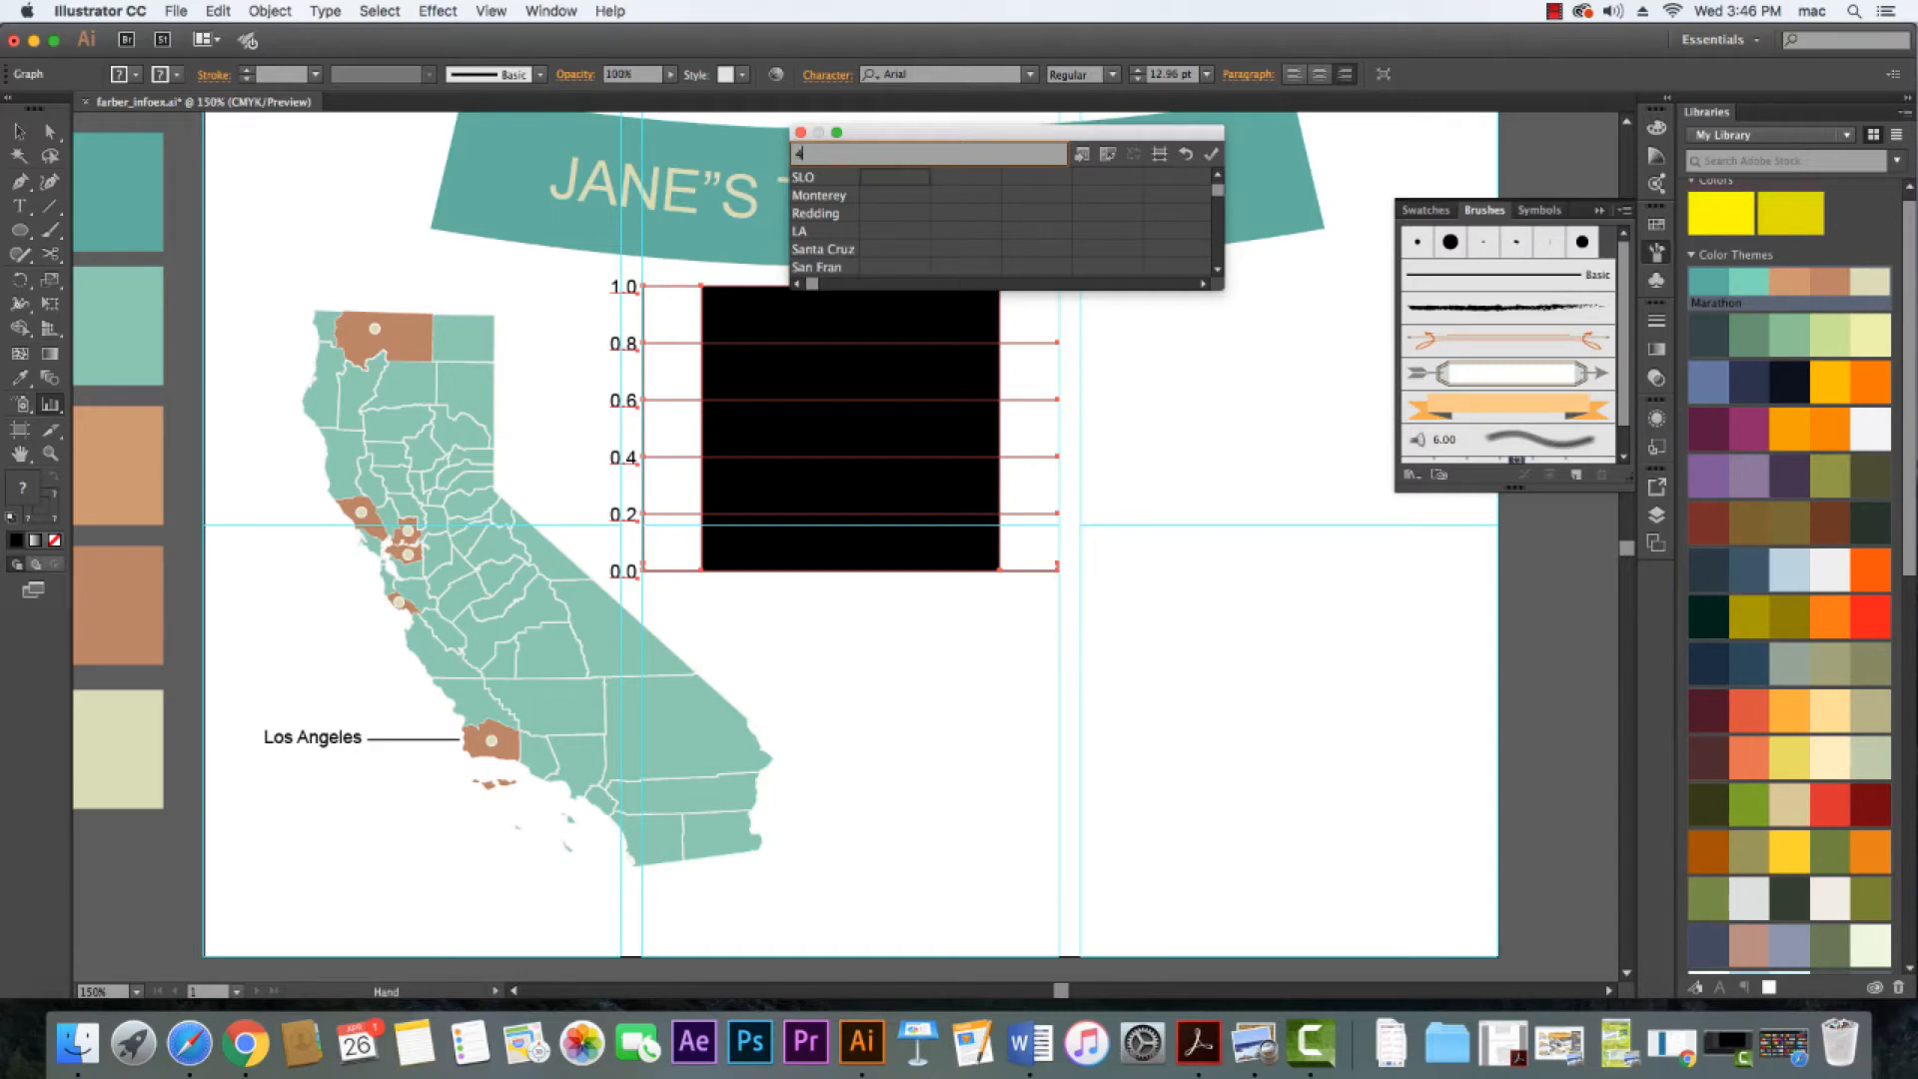
pyautogui.write('5')
pyautogui.click(883, 195)
pyautogui.write('34')
pyautogui.click(879, 213)
pyautogui.write('56')
pyautogui.click(879, 234)
pyautogui.write('21')
pyautogui.click(879, 249)
pyautogui.write('23')
pyautogui.click(883, 268)
pyautogui.press('Tab')
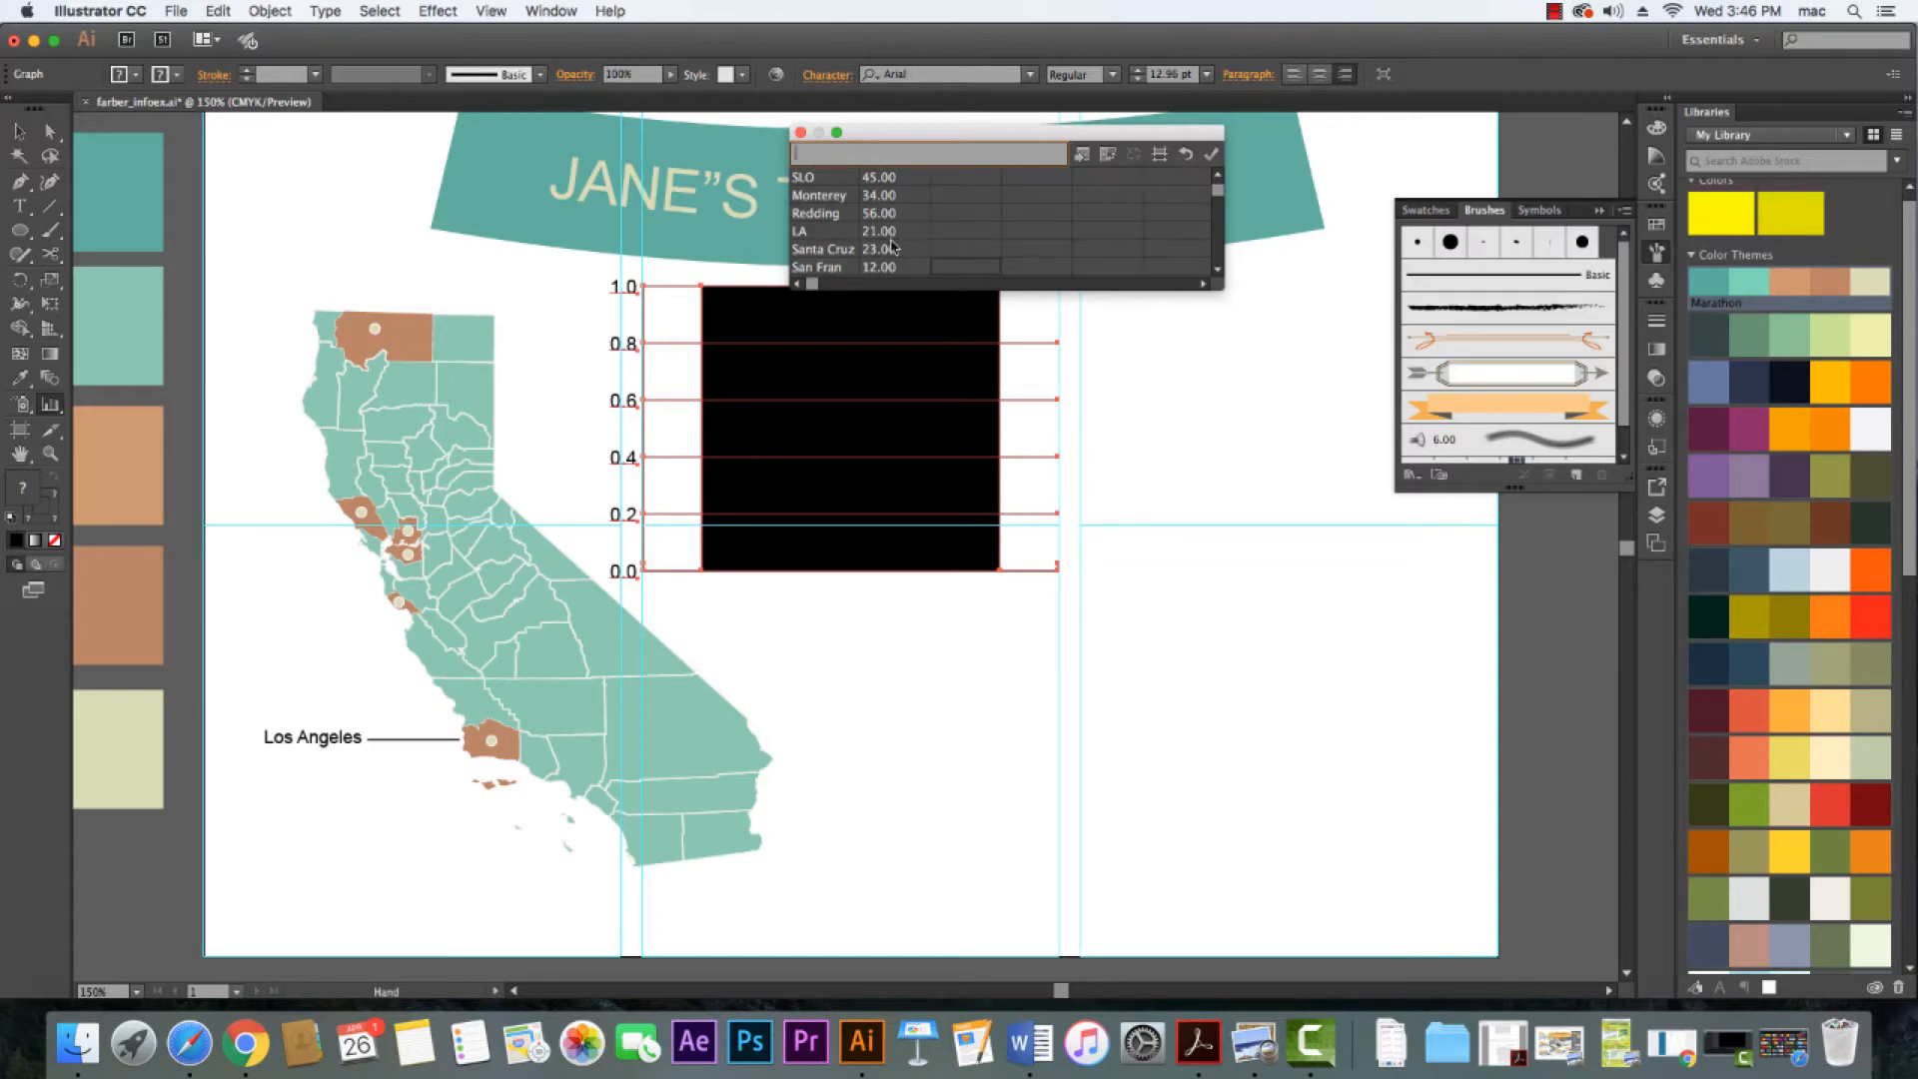
# Apply the data to the column graph, close the graph data window and deselect the graph
pyautogui.click(1212, 158)
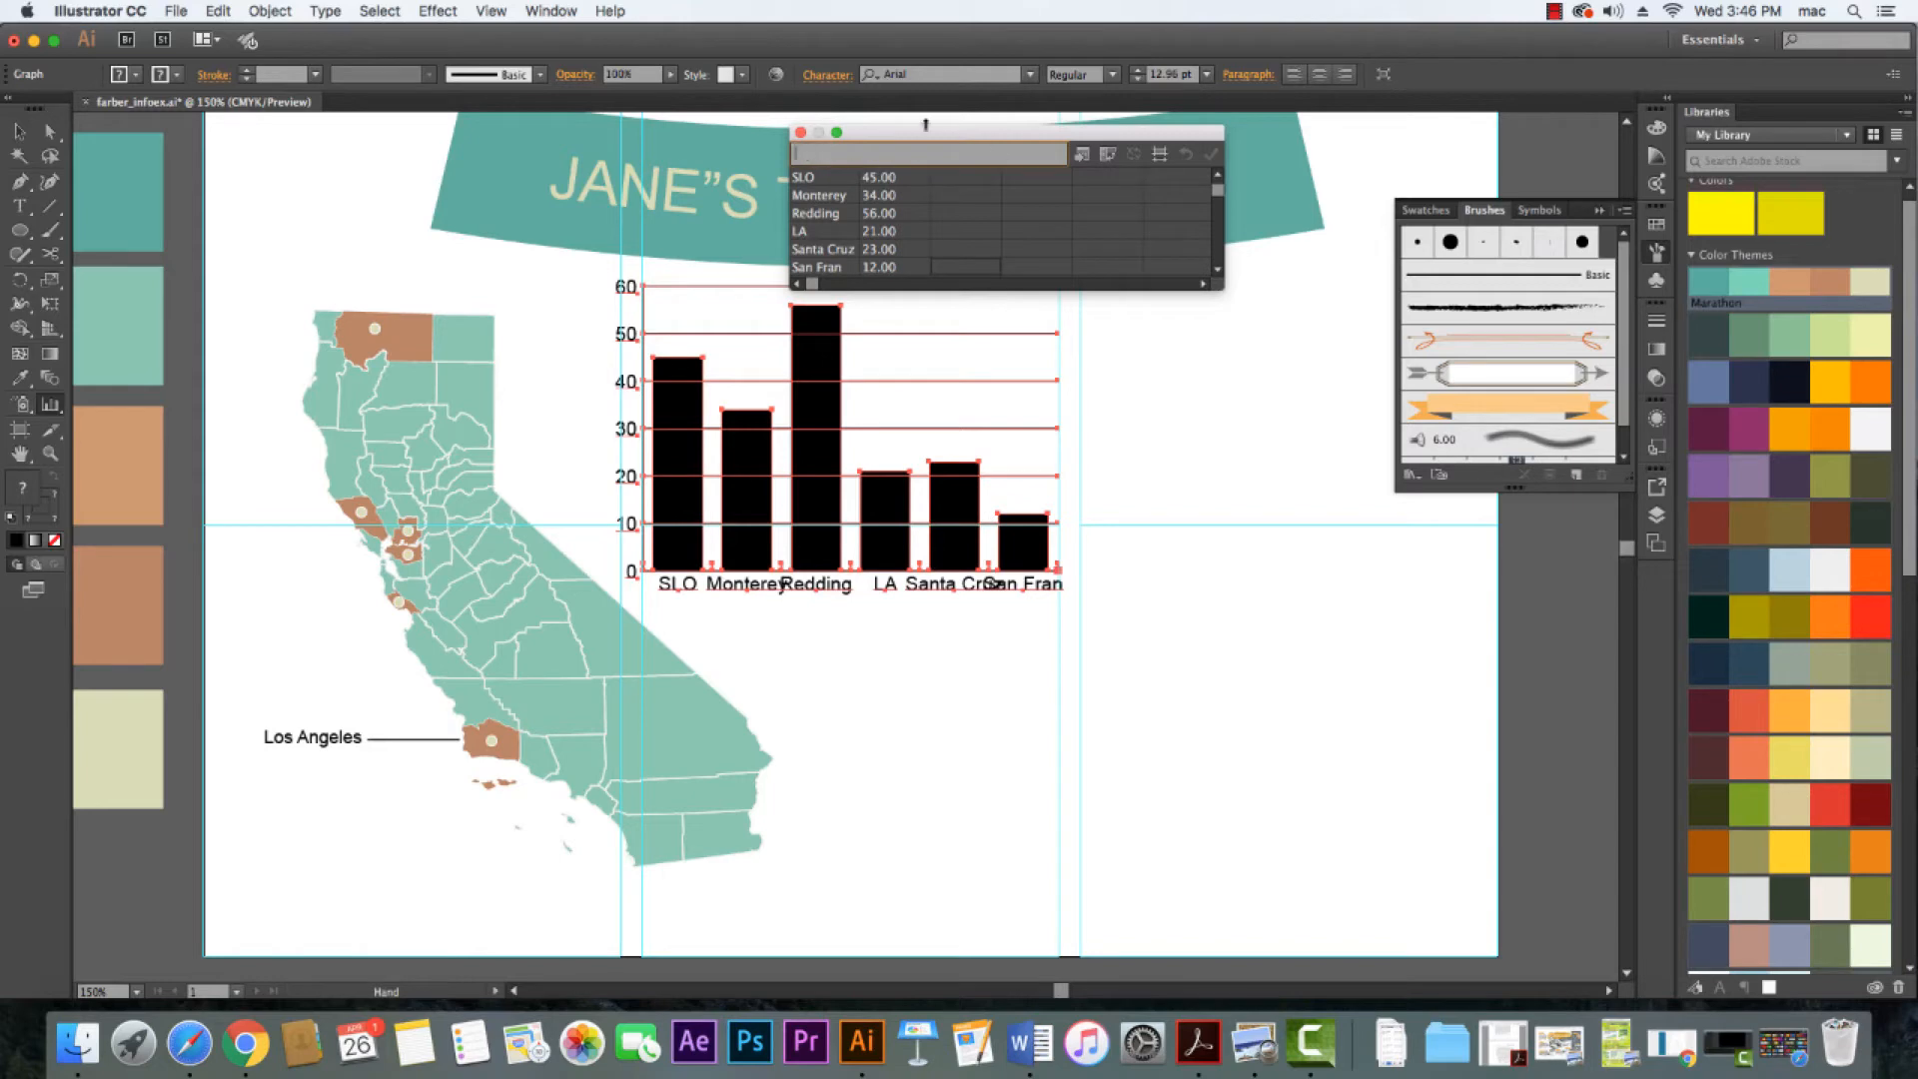
pyautogui.click(801, 134)
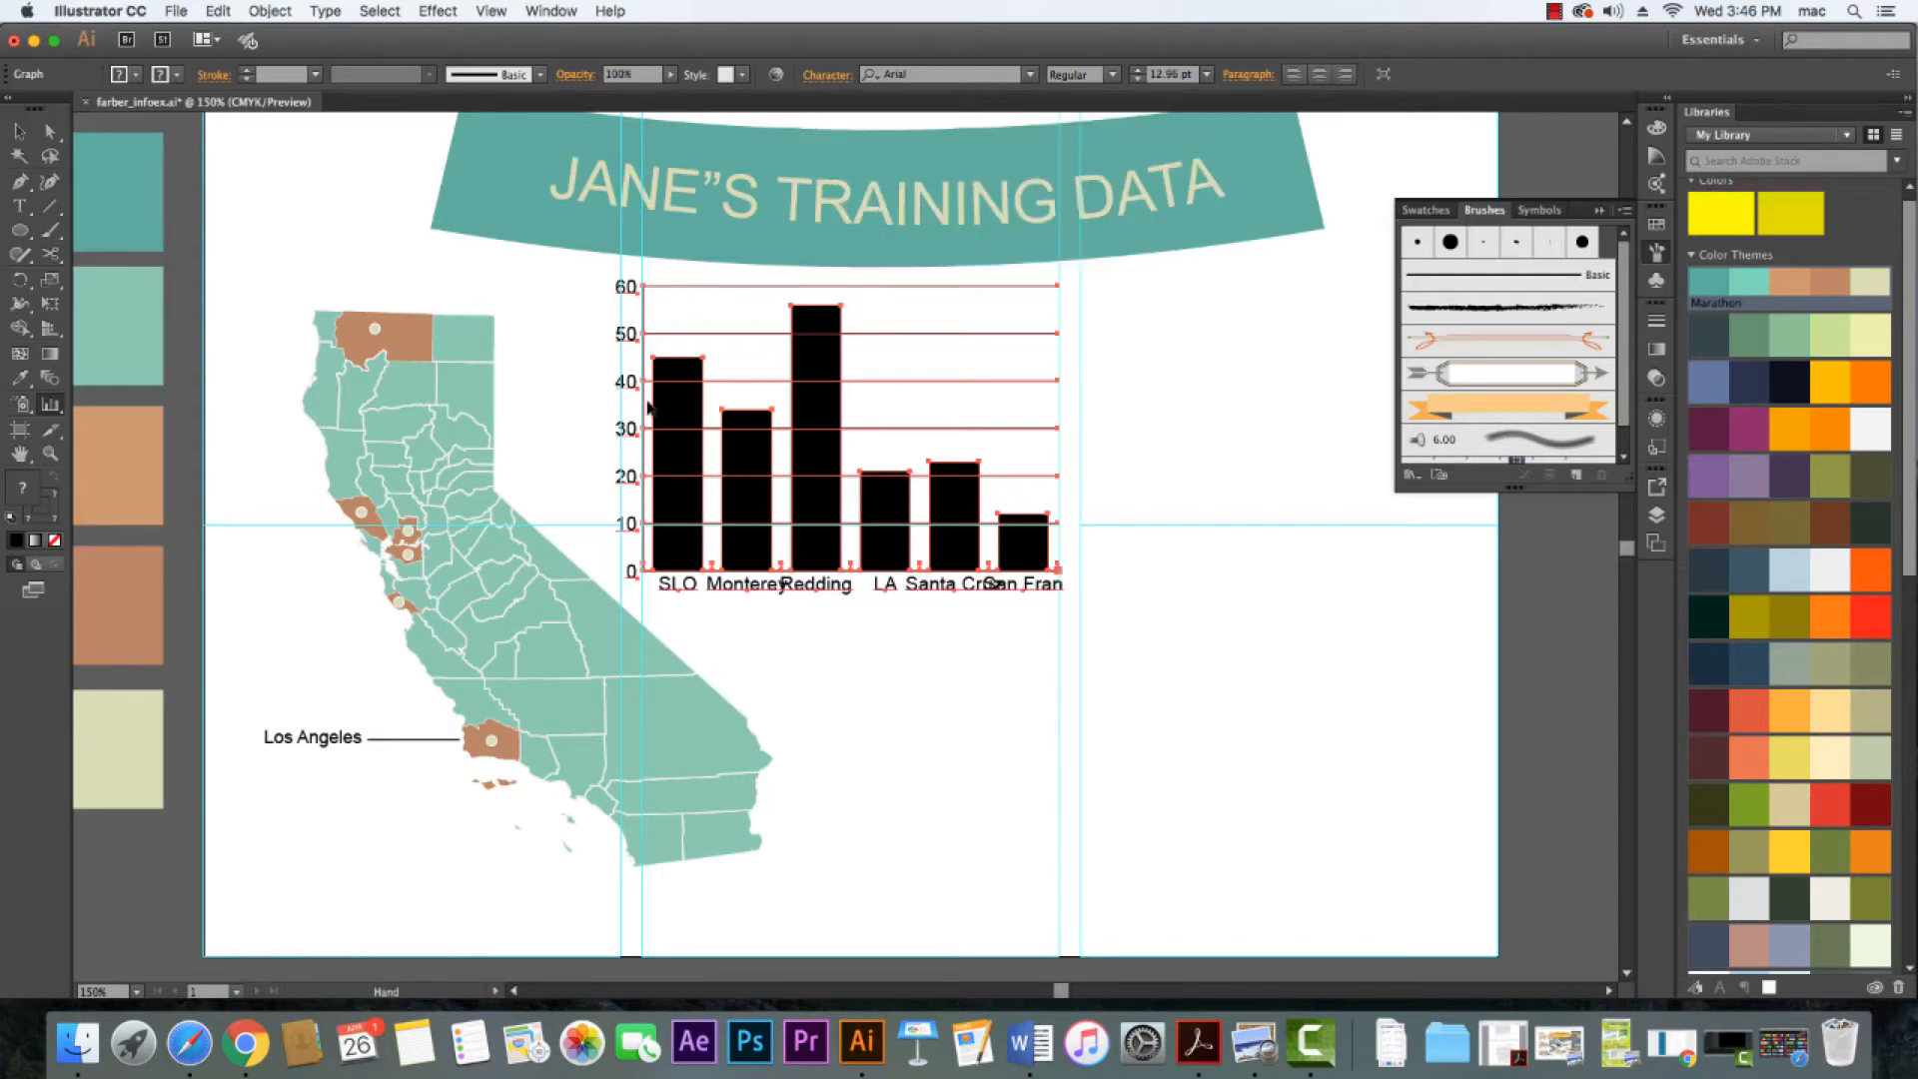
pyautogui.press('v')
pyautogui.click(1205, 420)
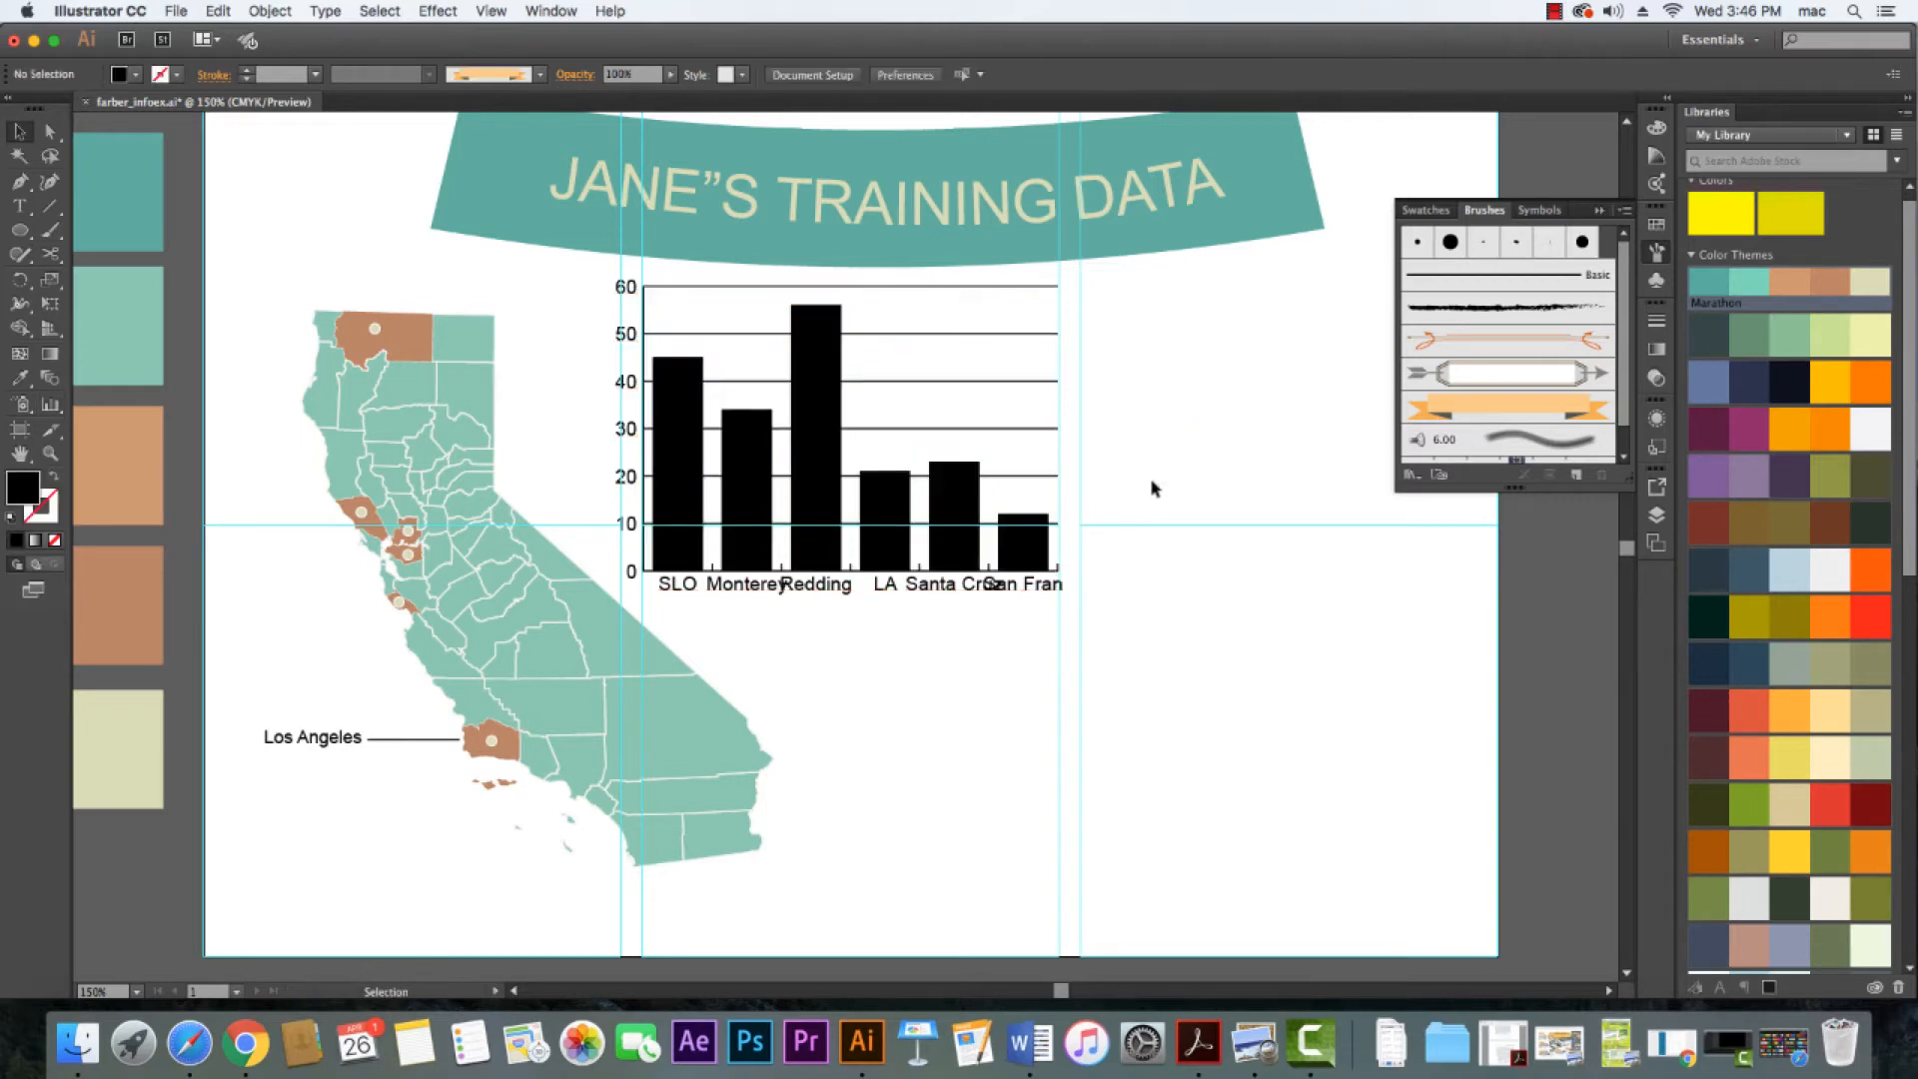
# Reopen the column graph's data to review the city entries, close the data window and deselect the graph
pyautogui.click(823, 422)
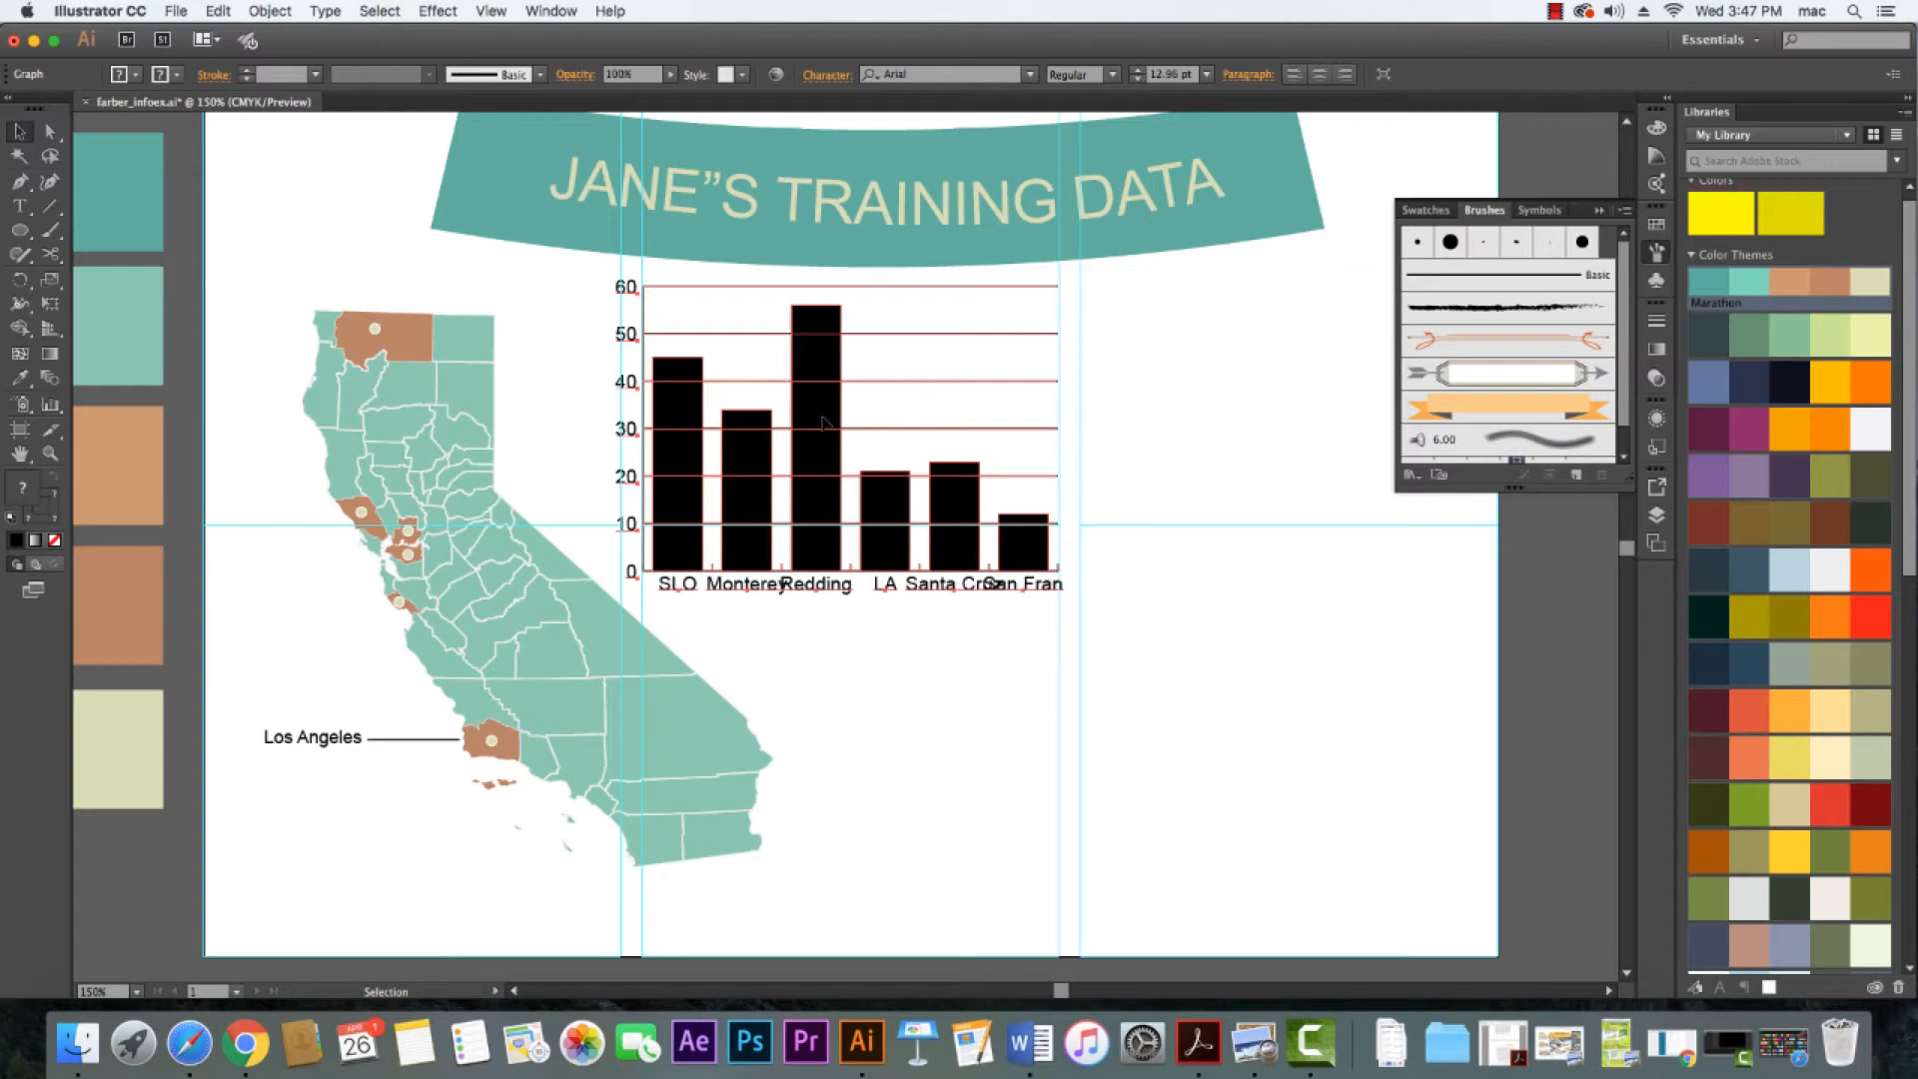
pyautogui.rightClick(823, 423)
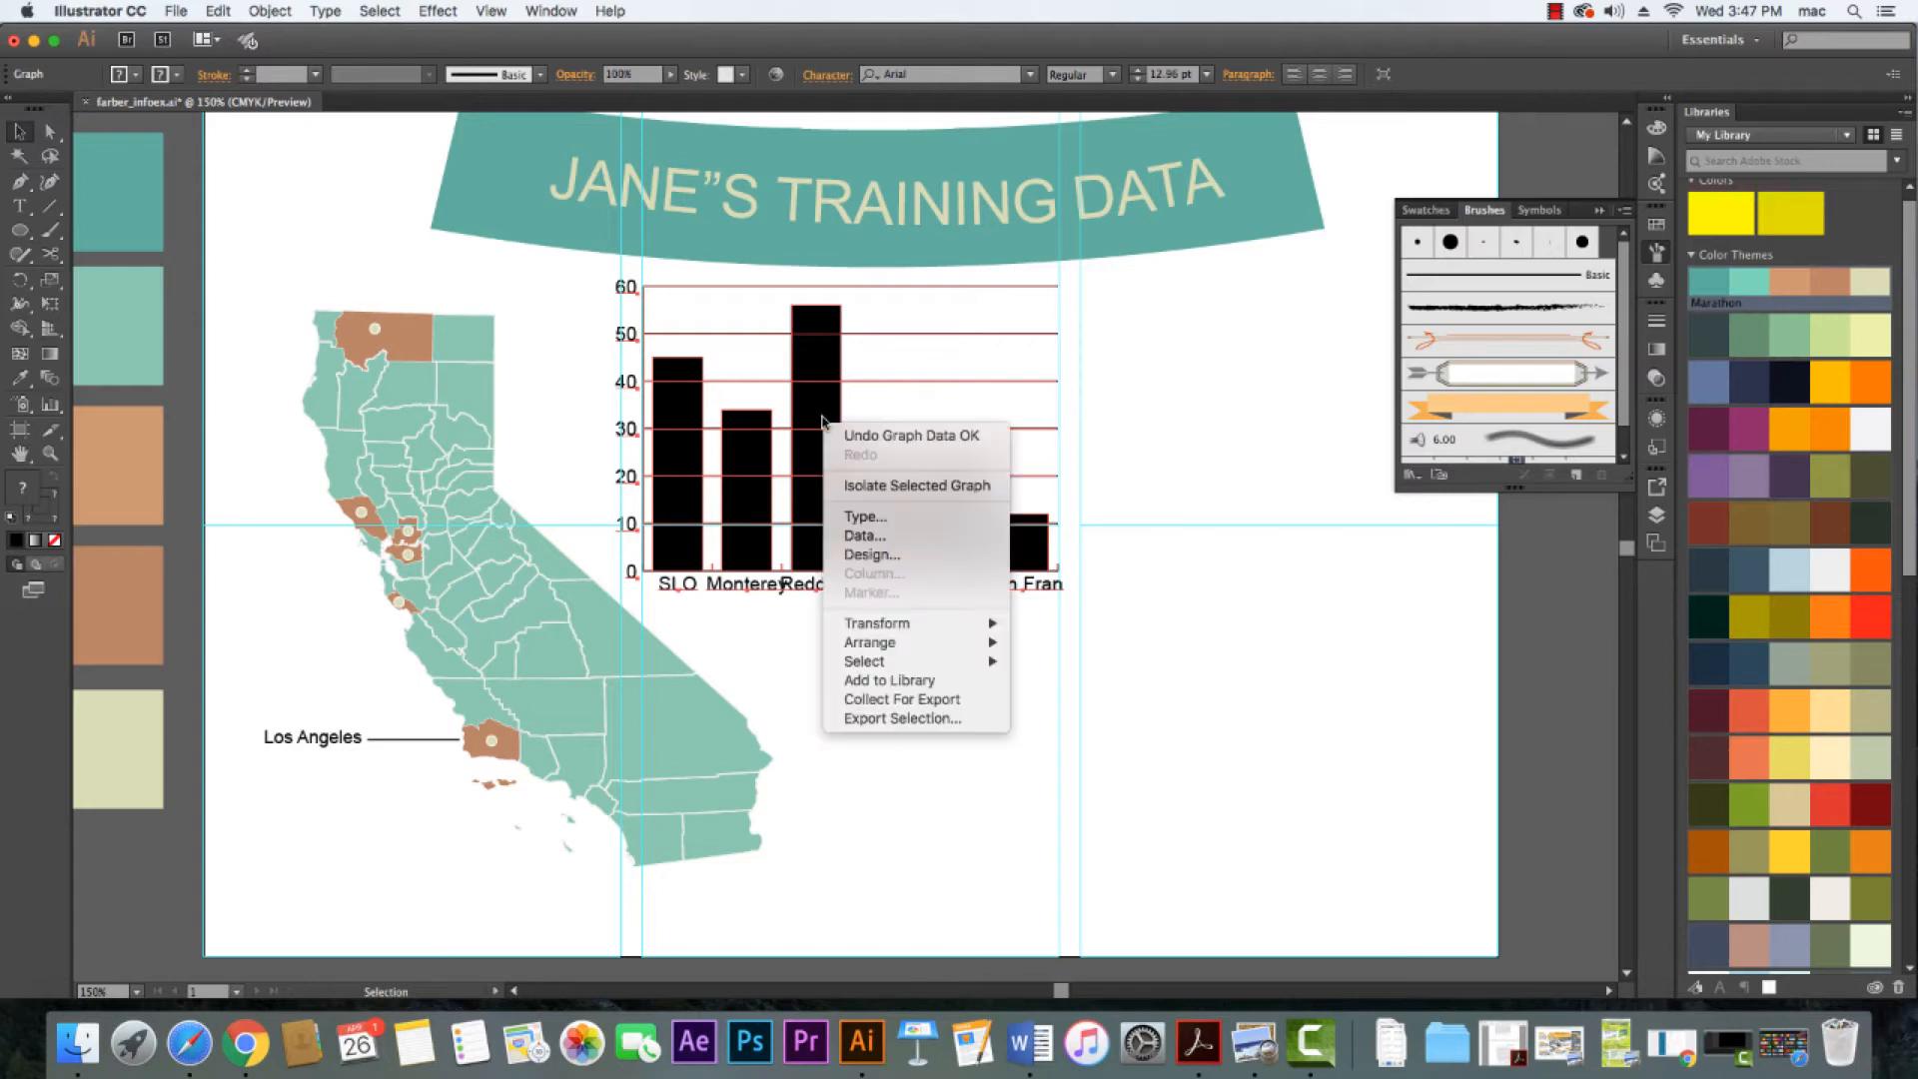
pyautogui.click(887, 539)
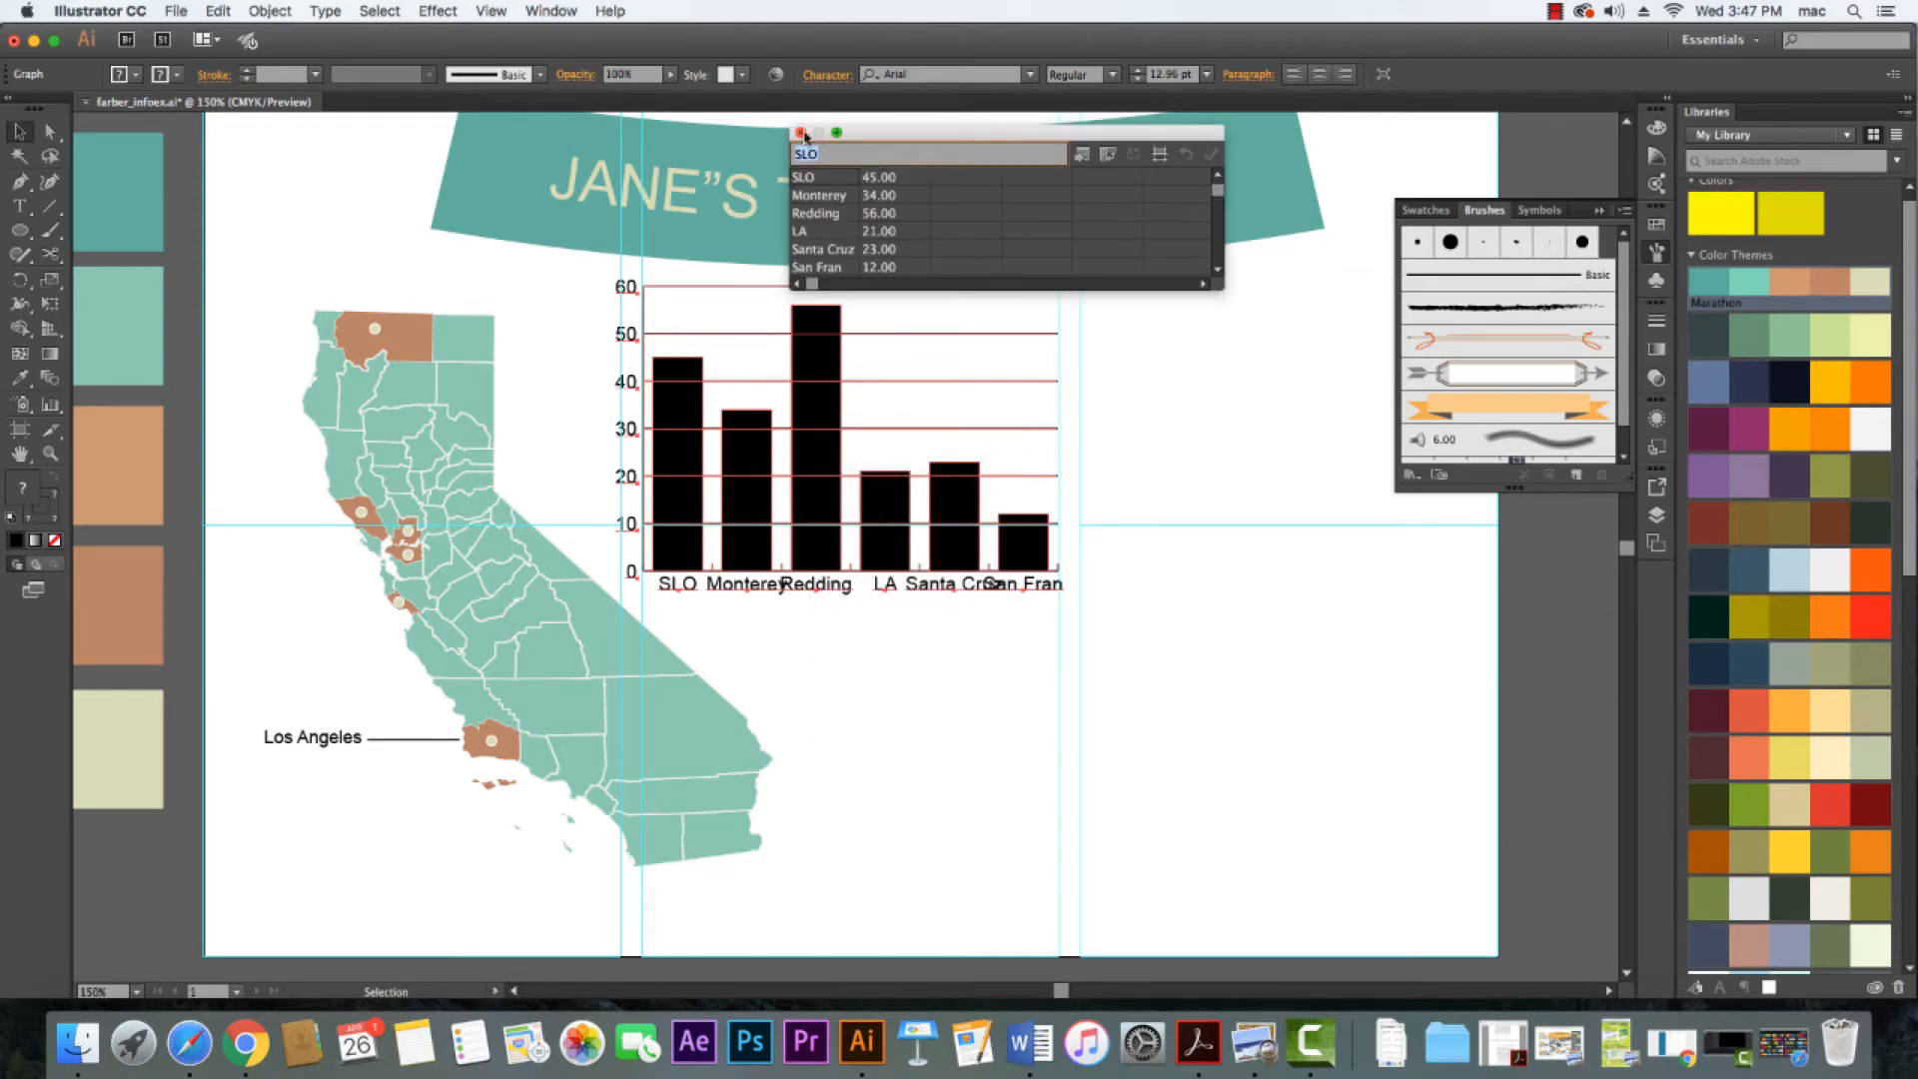
pyautogui.click(800, 132)
pyautogui.click(1132, 439)
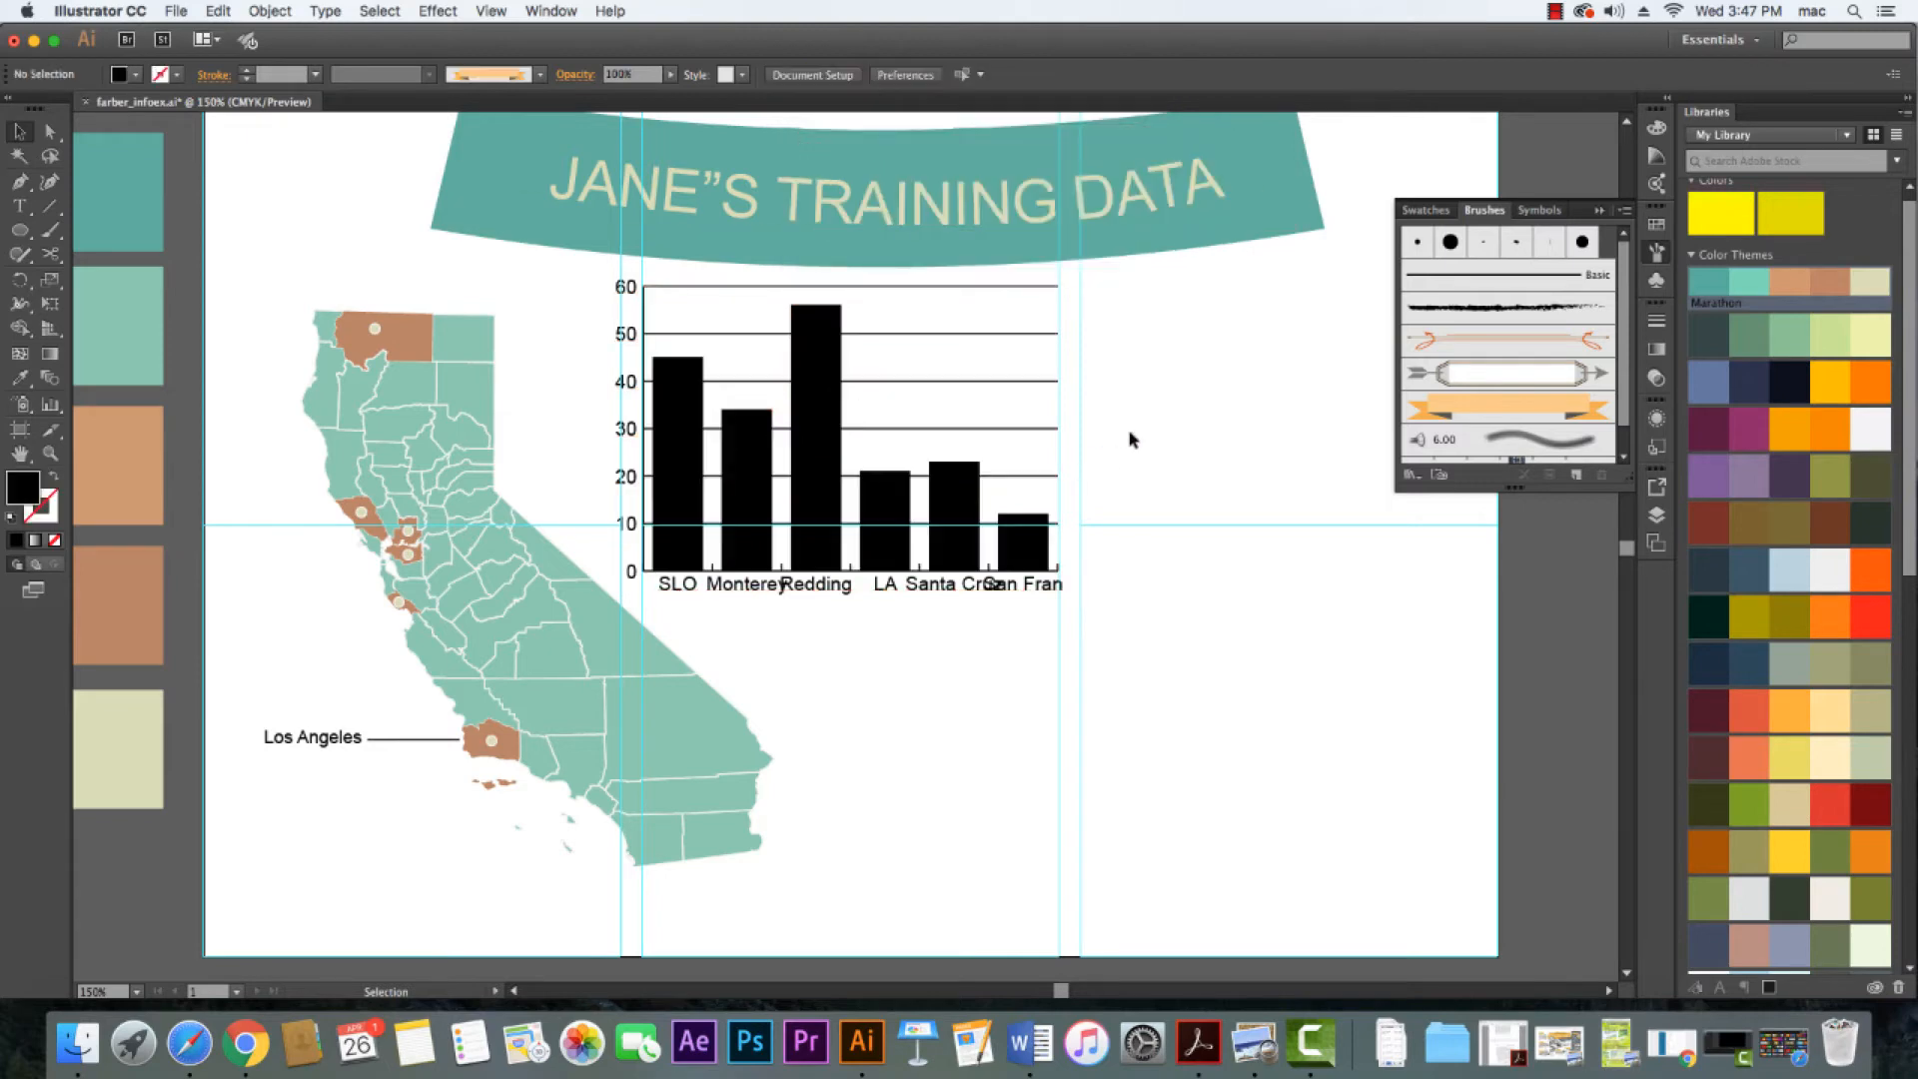
pyautogui.click(823, 446)
pyautogui.rightClick(824, 446)
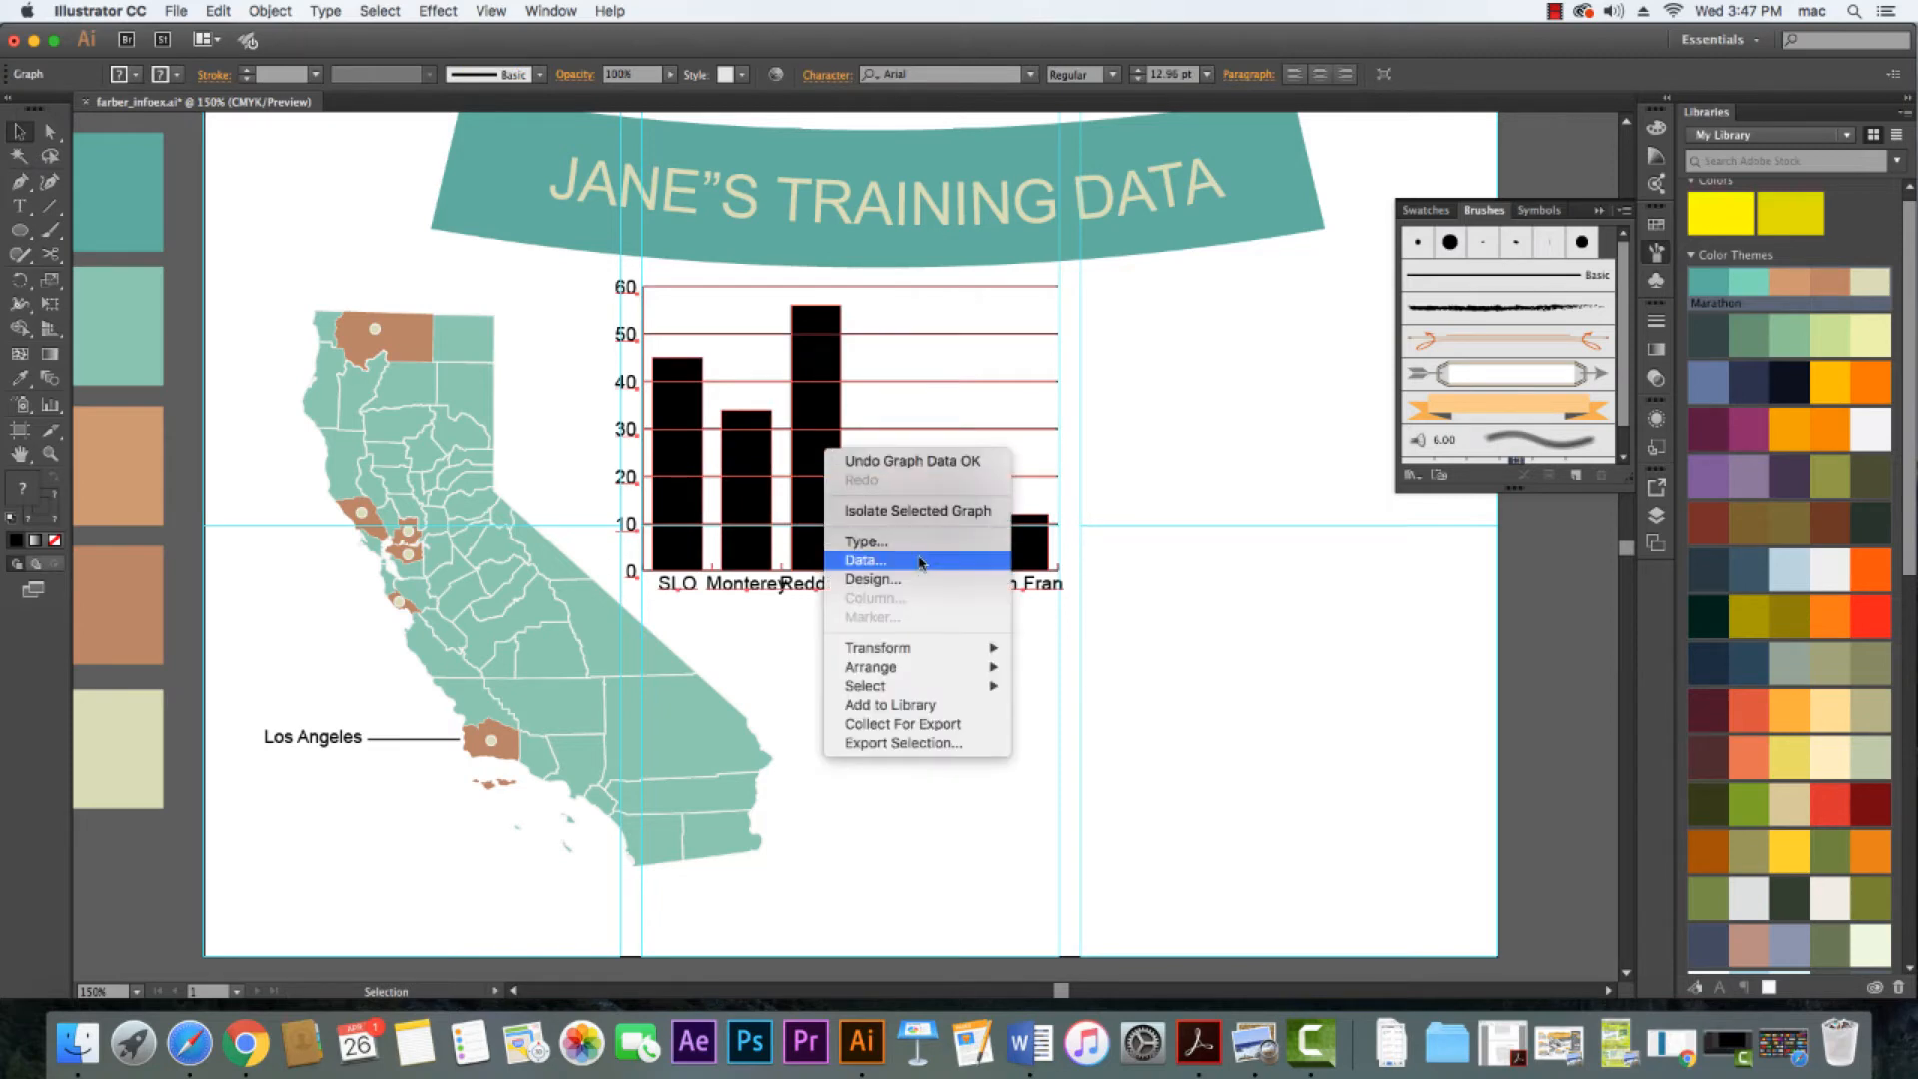
pyautogui.click(1188, 417)
pyautogui.click(1187, 415)
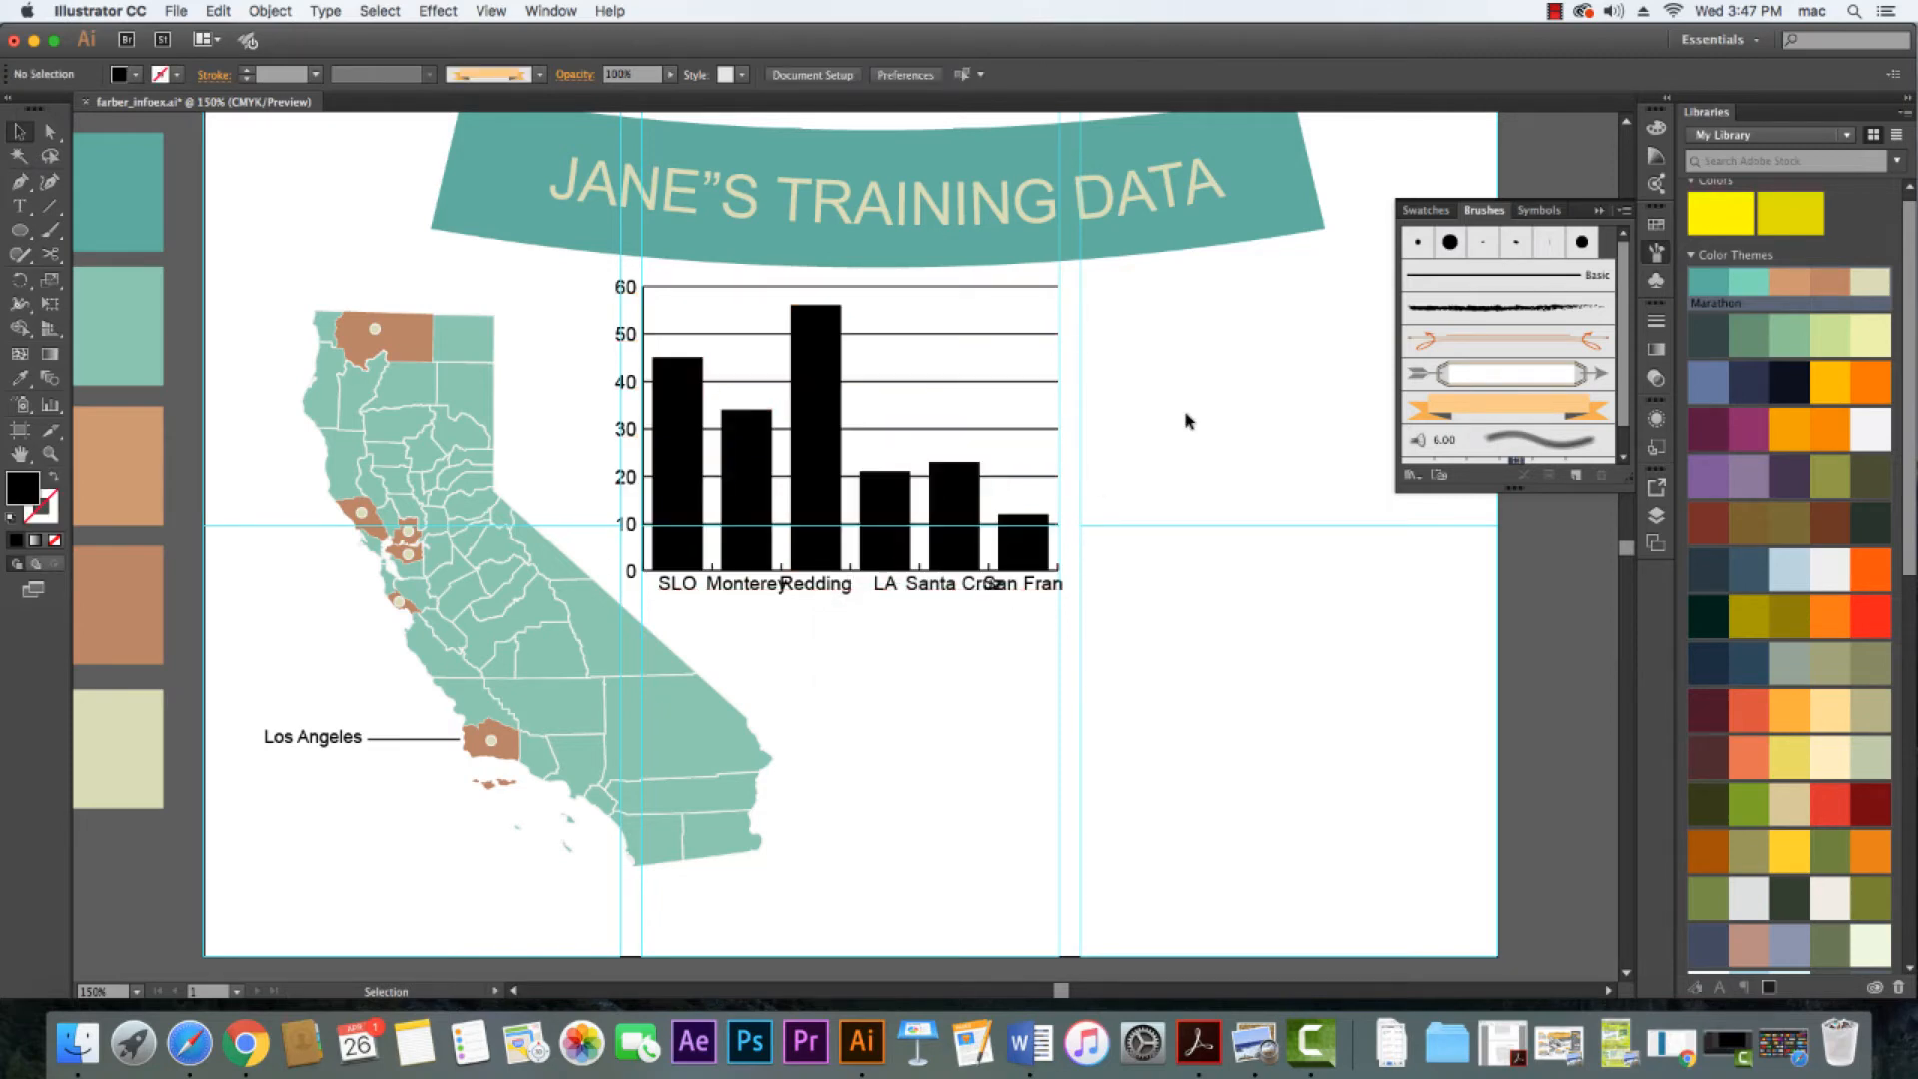
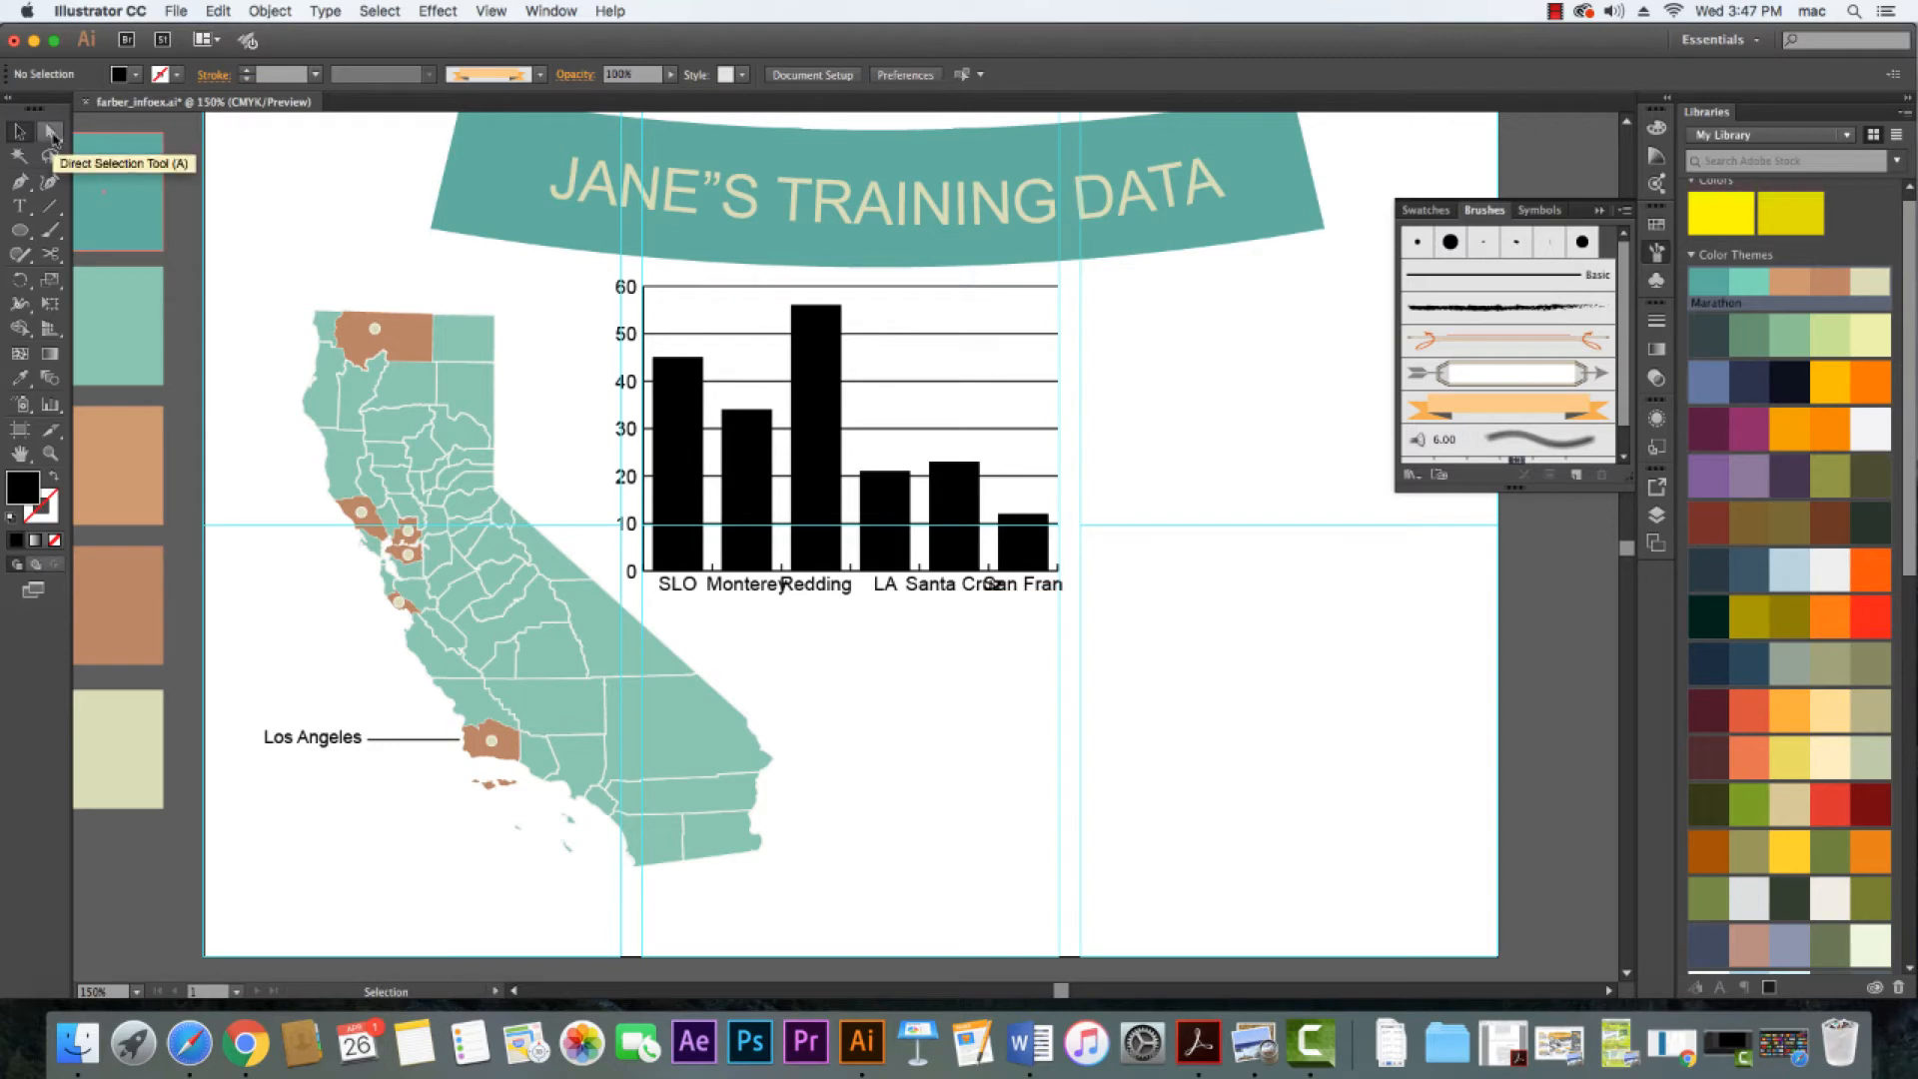
# Select the SLO, Monterey, Redding and LA labels under the columns together with the Direct Selection tool
pyautogui.click(52, 133)
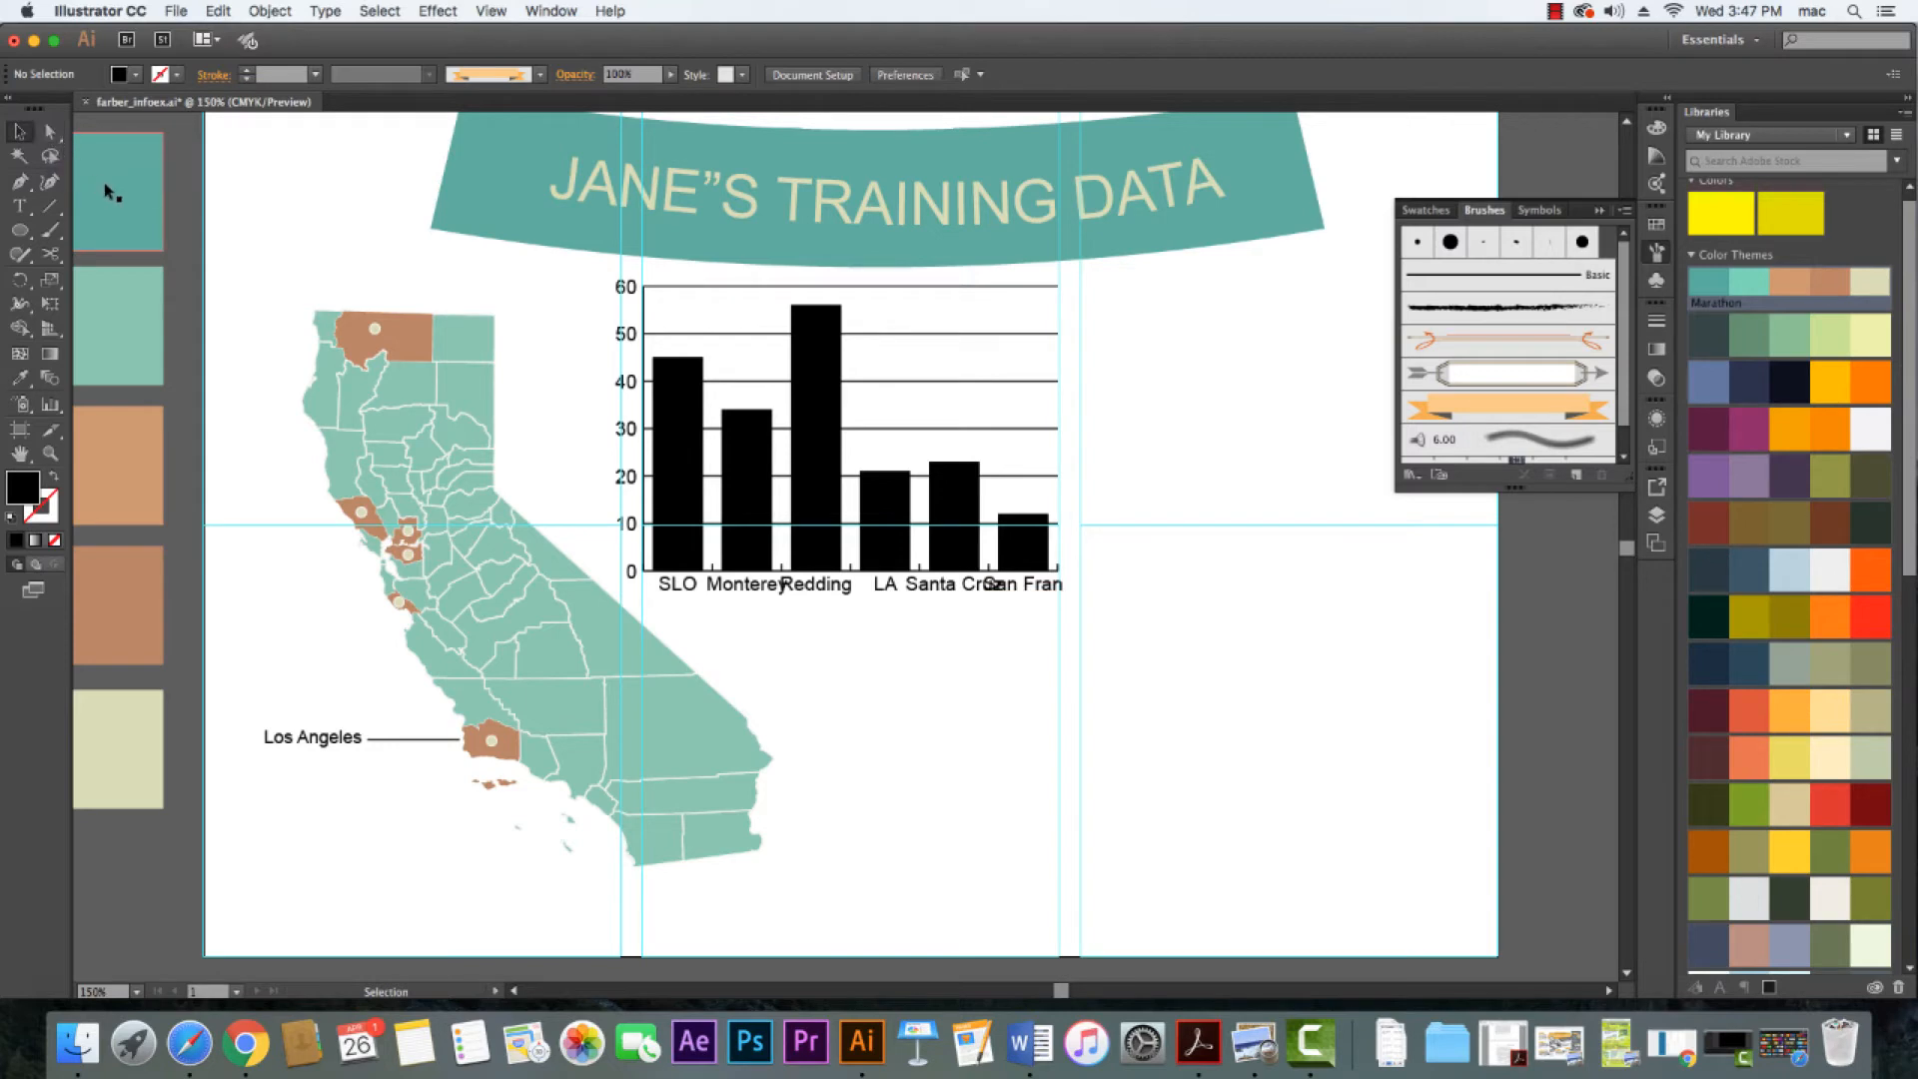
pyautogui.click(681, 592)
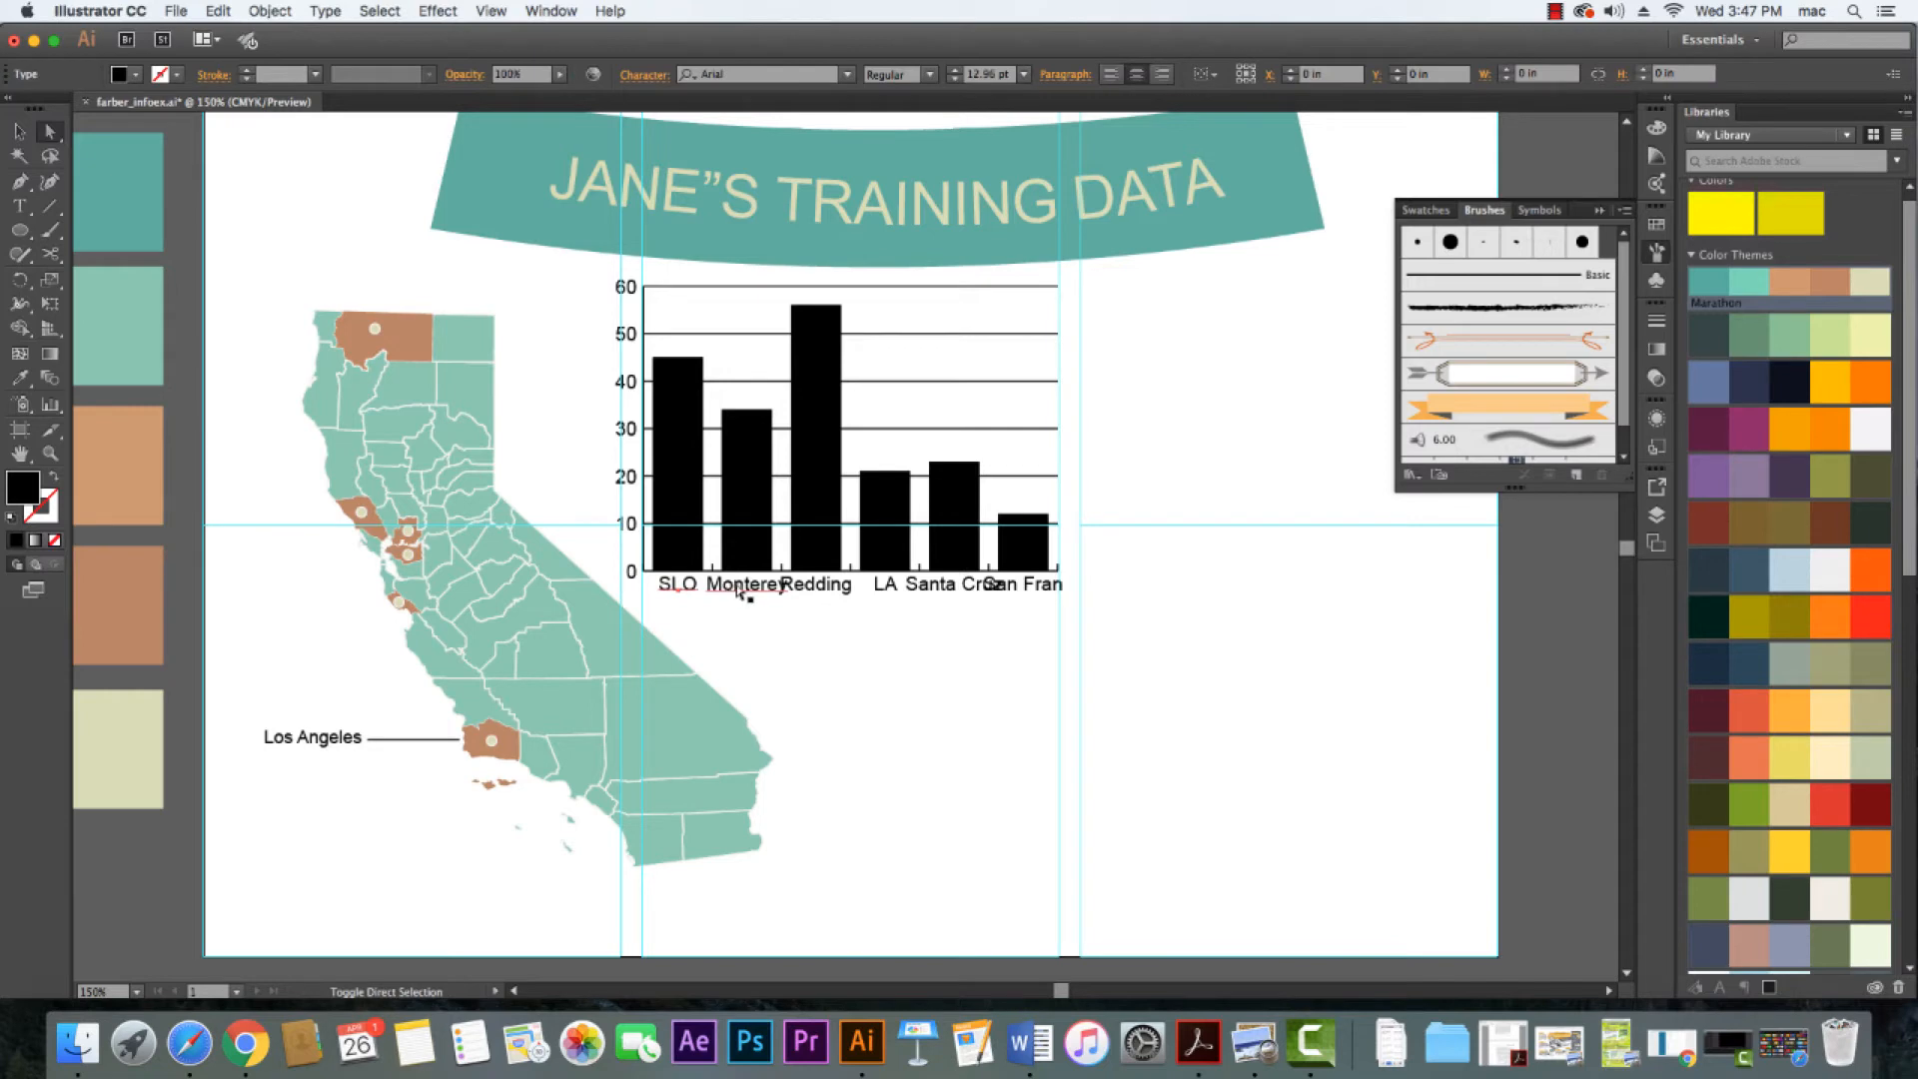
pyautogui.keyDown('shift'); pyautogui.click(747, 593); pyautogui.keyUp('shift')
pyautogui.keyDown('shift'); pyautogui.click(811, 591); pyautogui.keyUp('shift')
pyautogui.keyDown('shift'); pyautogui.click(892, 591); pyautogui.keyUp('shift')
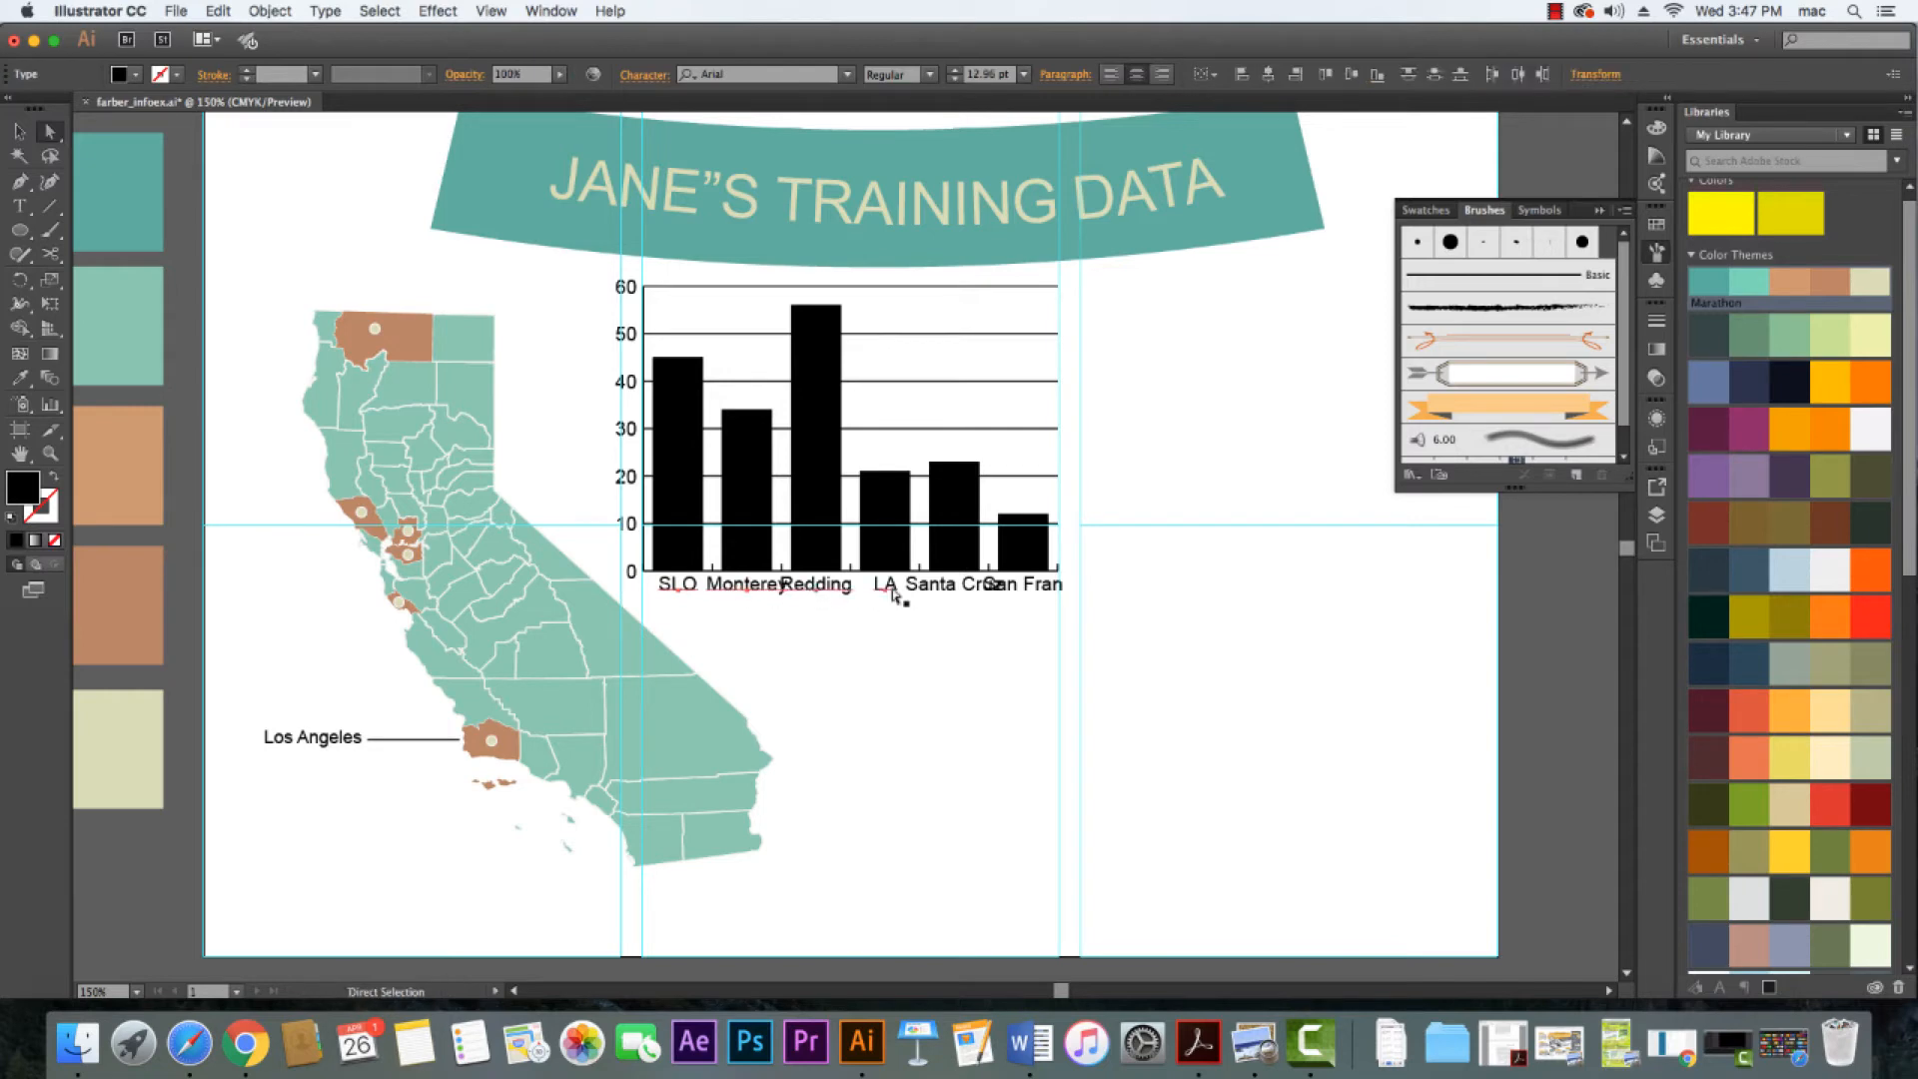
pyautogui.keyDown('shift'); pyautogui.click(939, 591); pyautogui.keyUp('shift')
pyautogui.keyDown('shift'); pyautogui.click(1044, 595); pyautogui.keyUp('shift')
pyautogui.click(999, 669)
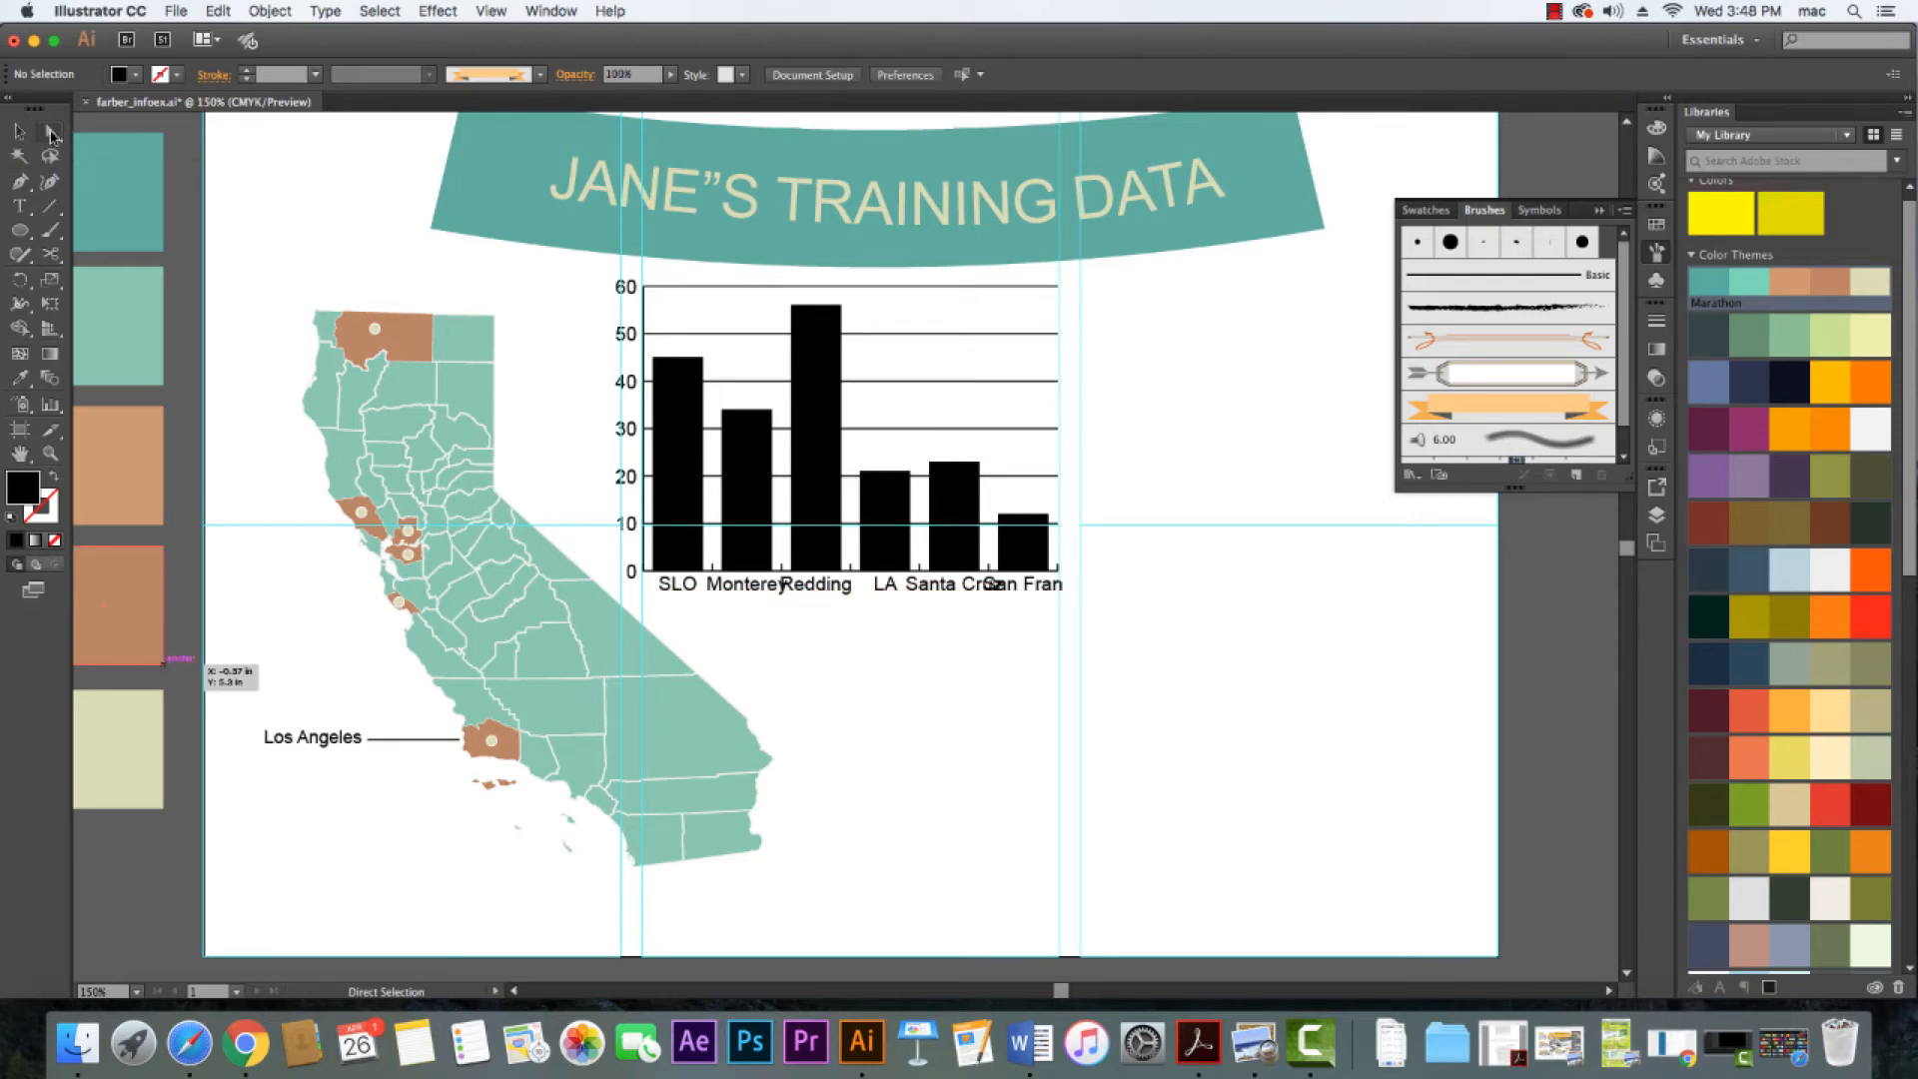
# Select all the city labels under the graph's bars with the Group Selection tool and set their font size to 9 pt
pyautogui.moveTo(50, 131); pyautogui.dragTo(151, 162)
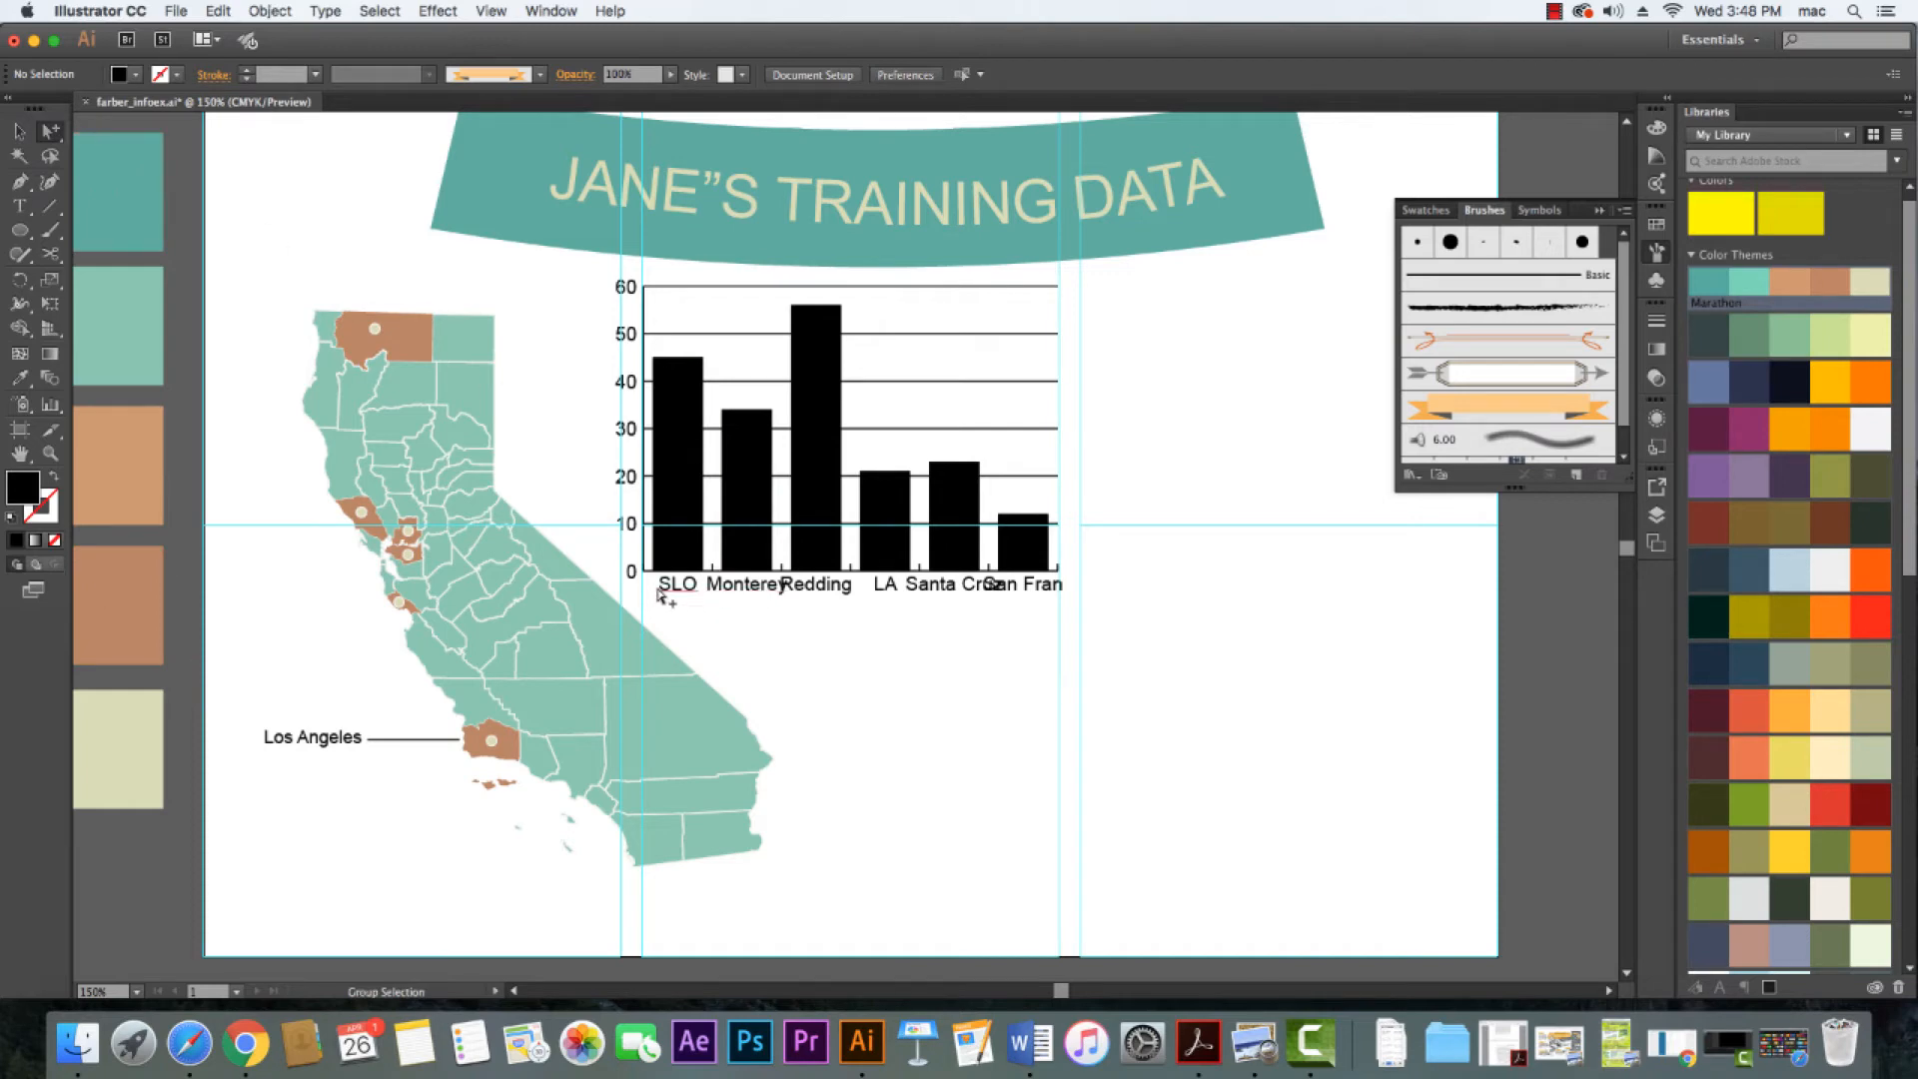
pyautogui.moveTo(651, 588); pyautogui.dragTo(1056, 624)
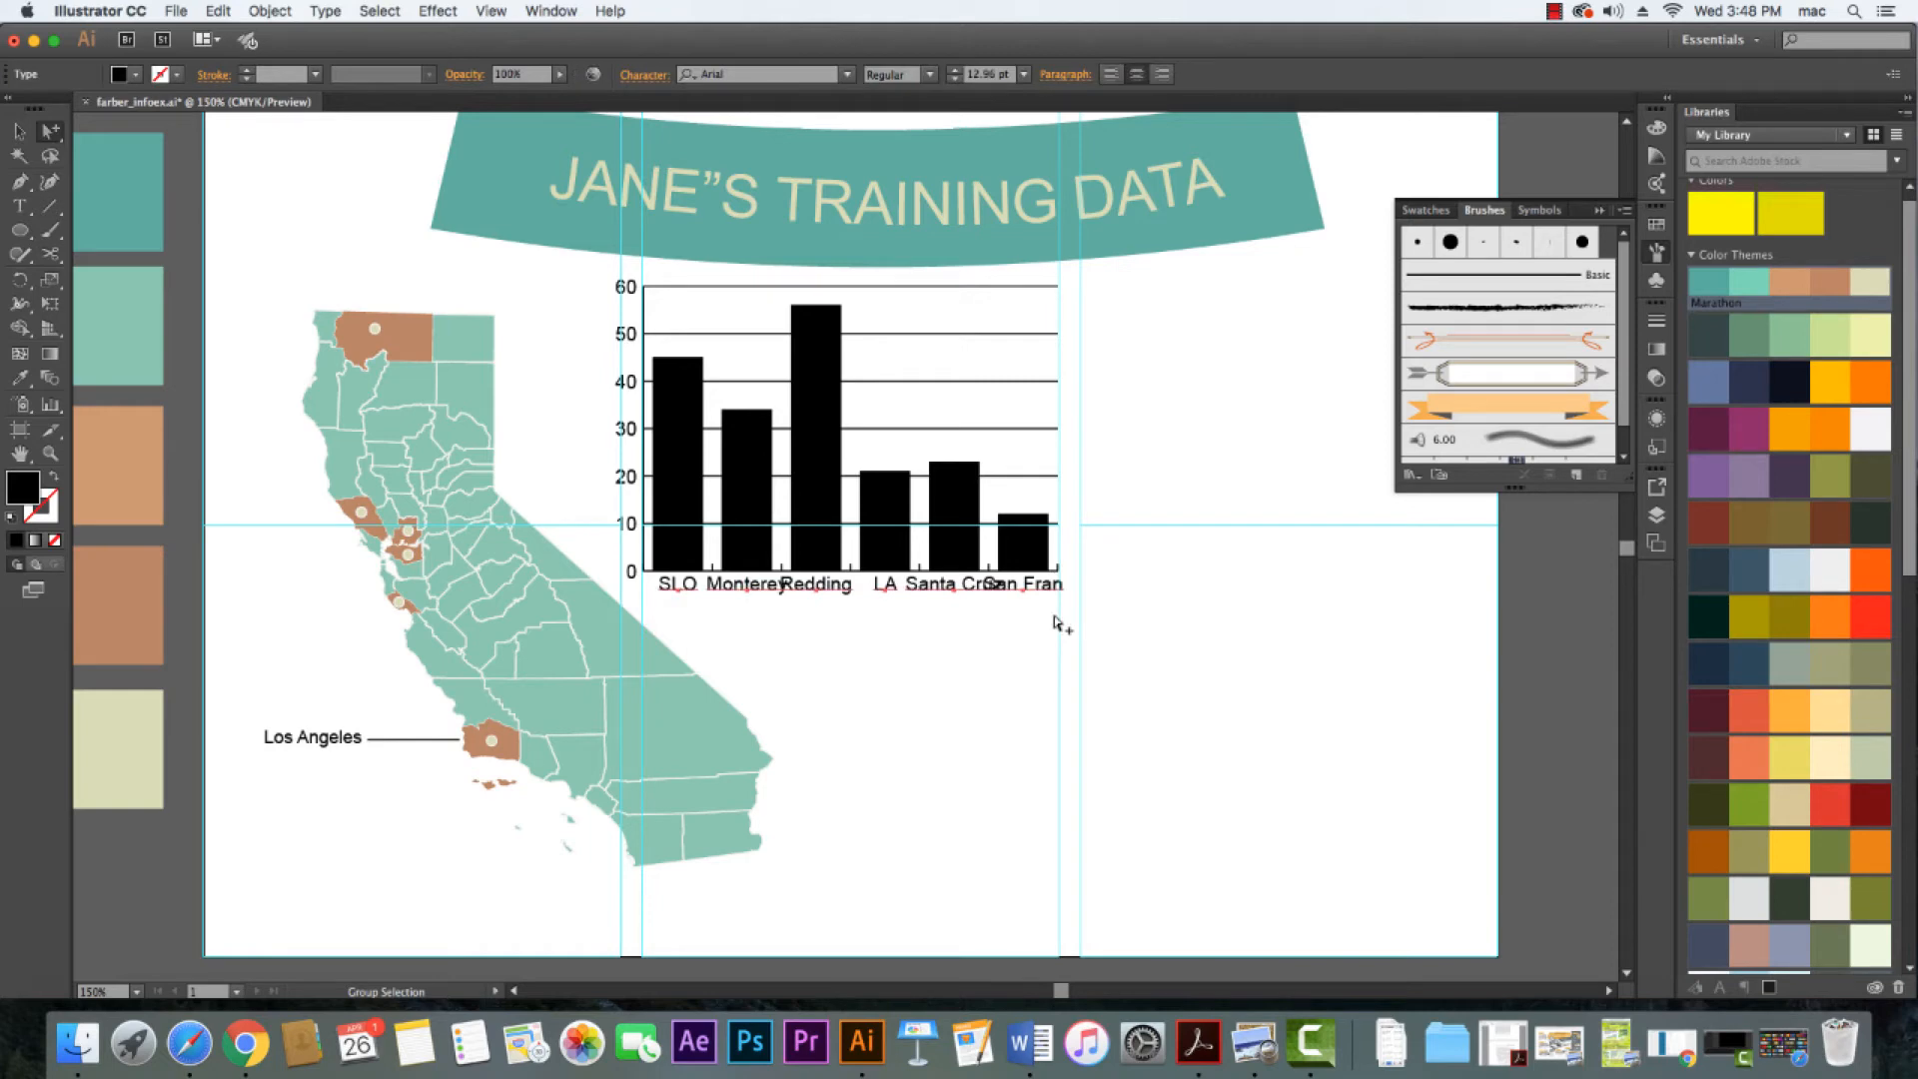
pyautogui.click(1024, 74)
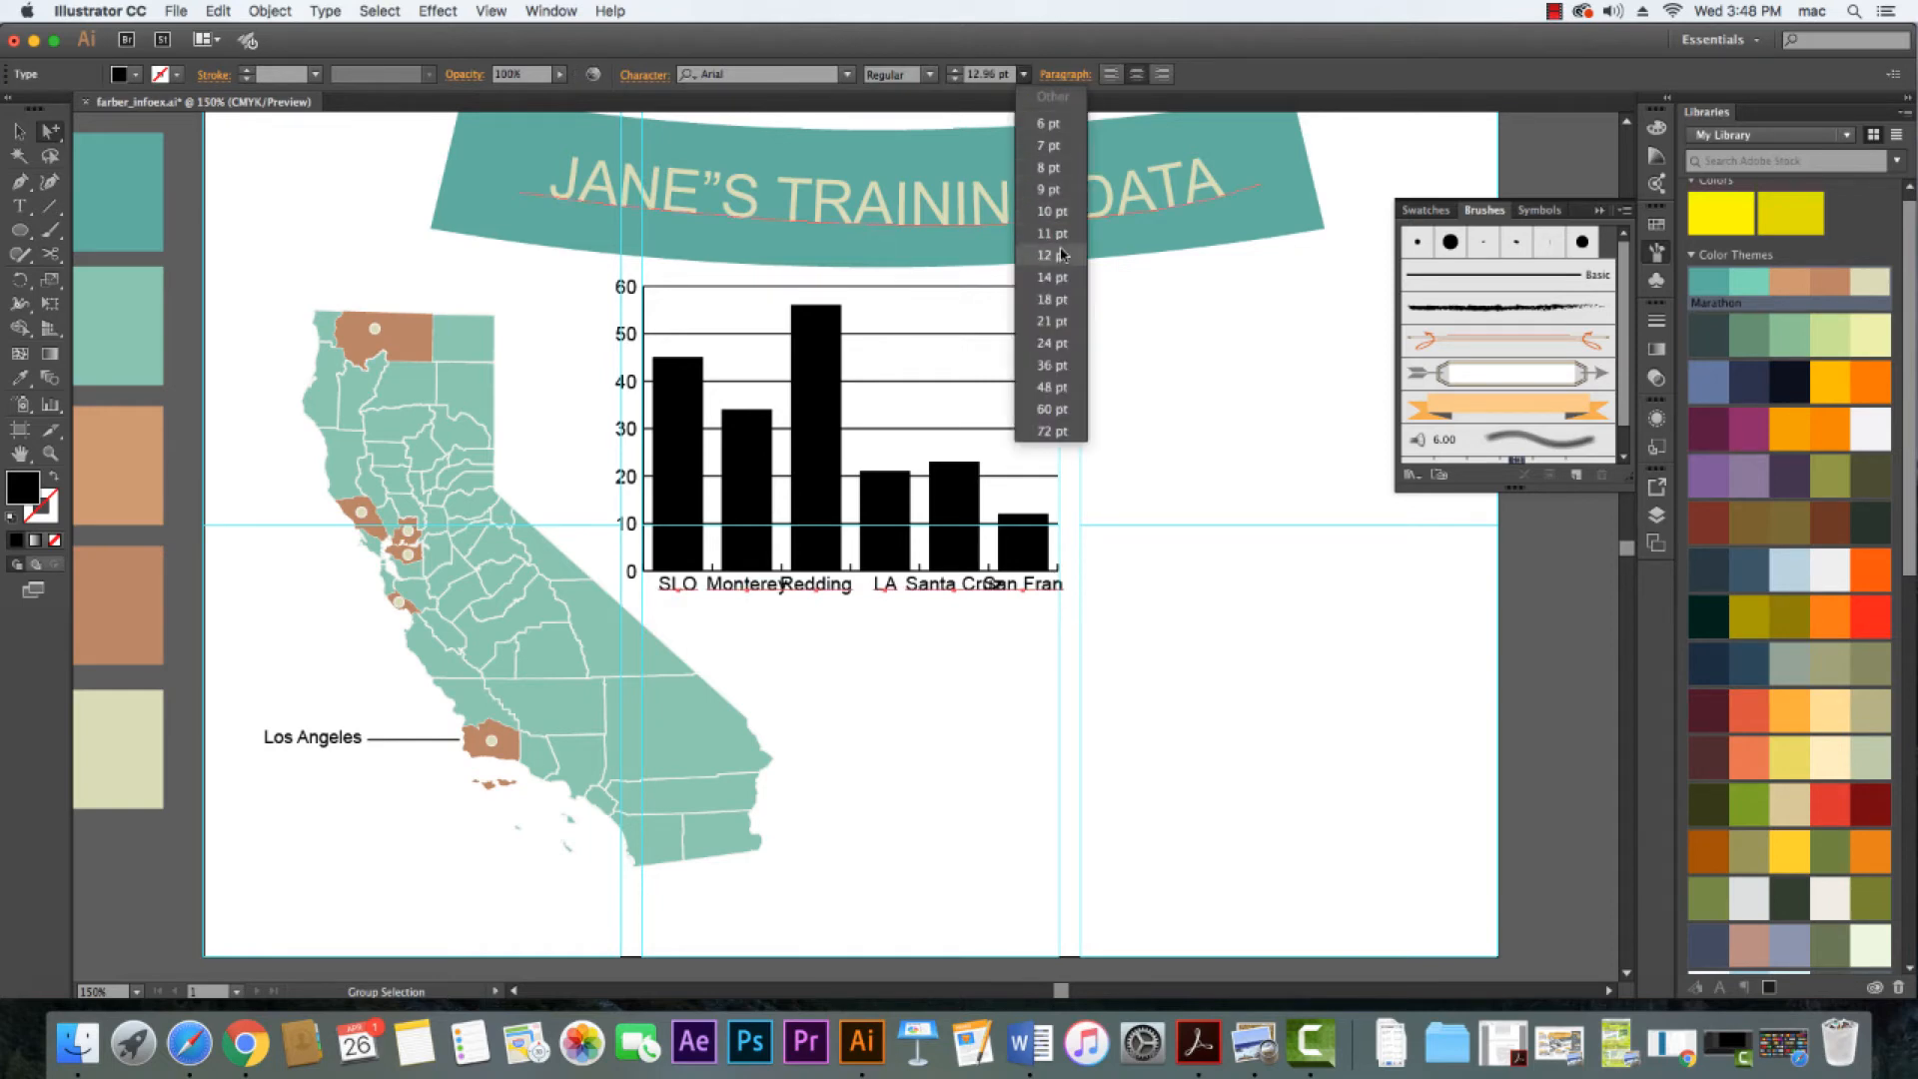
pyautogui.click(1059, 212)
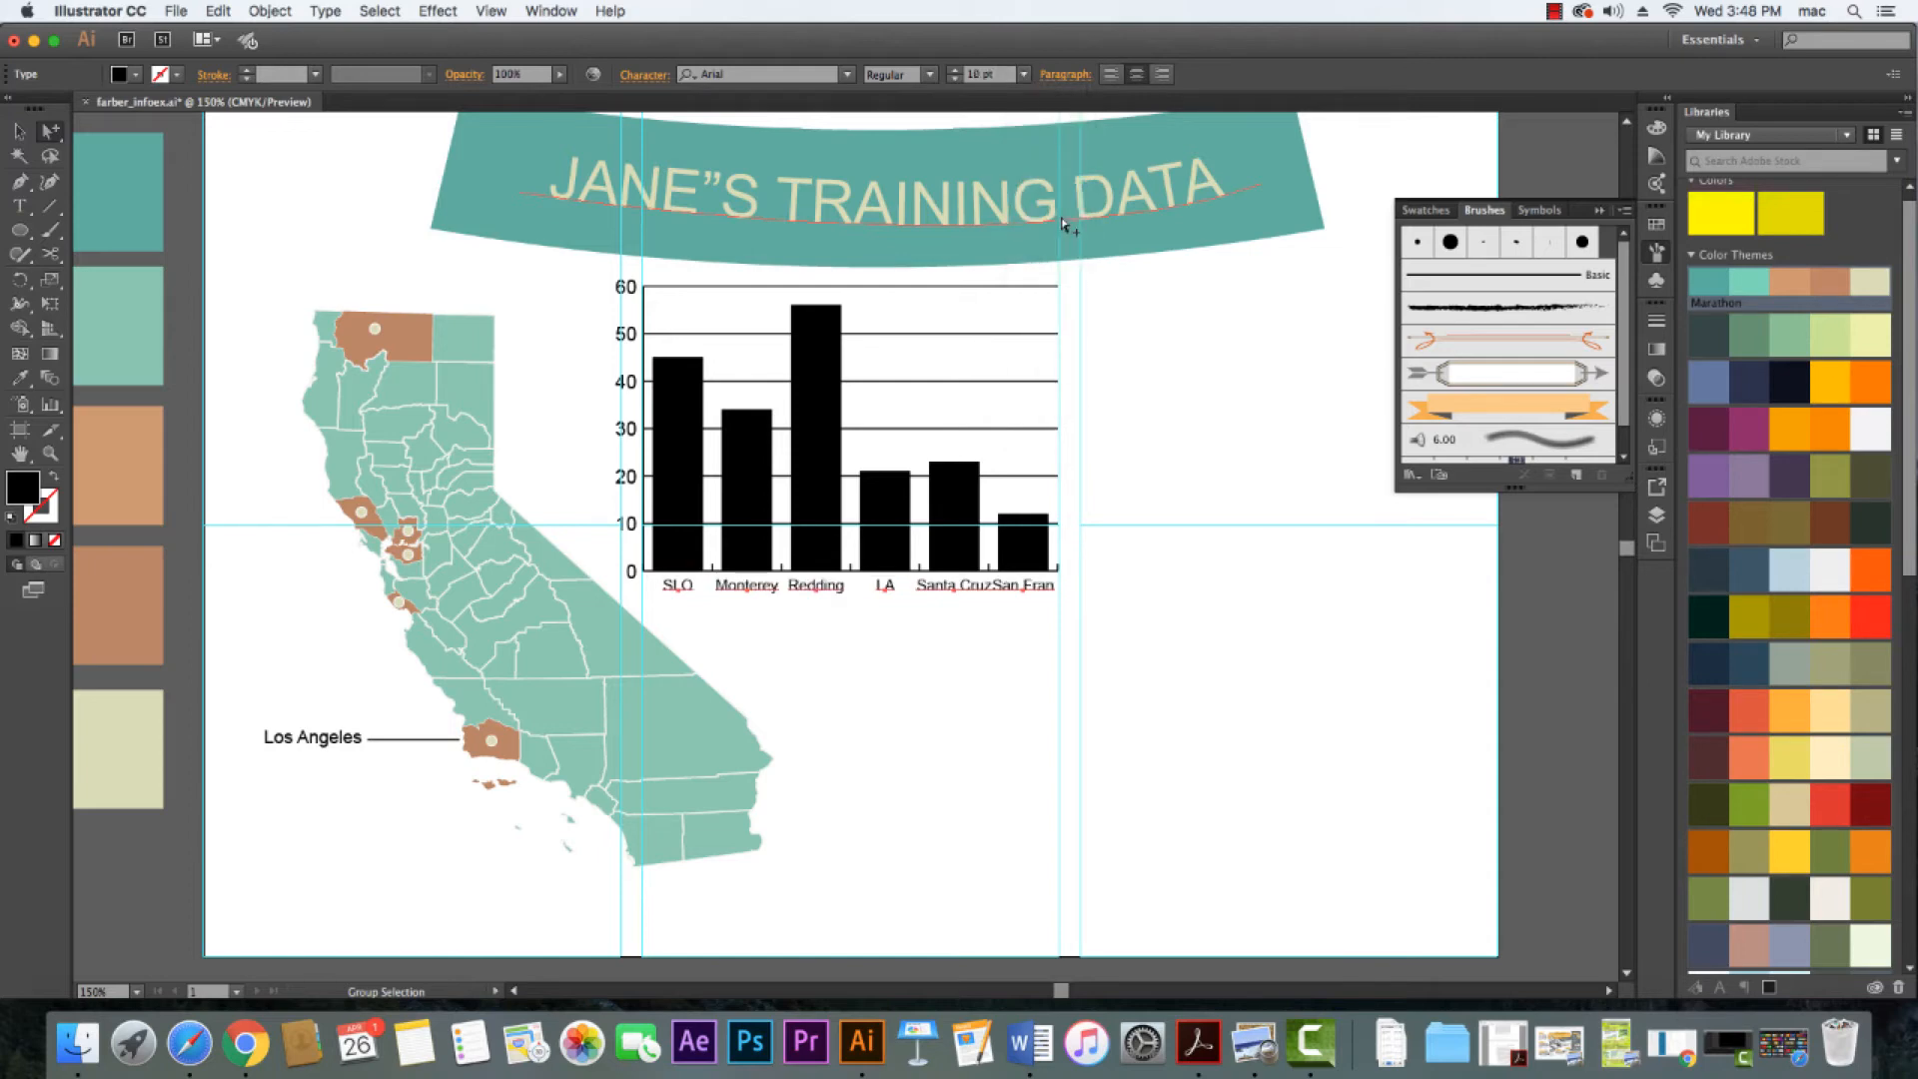
pyautogui.click(1024, 74)
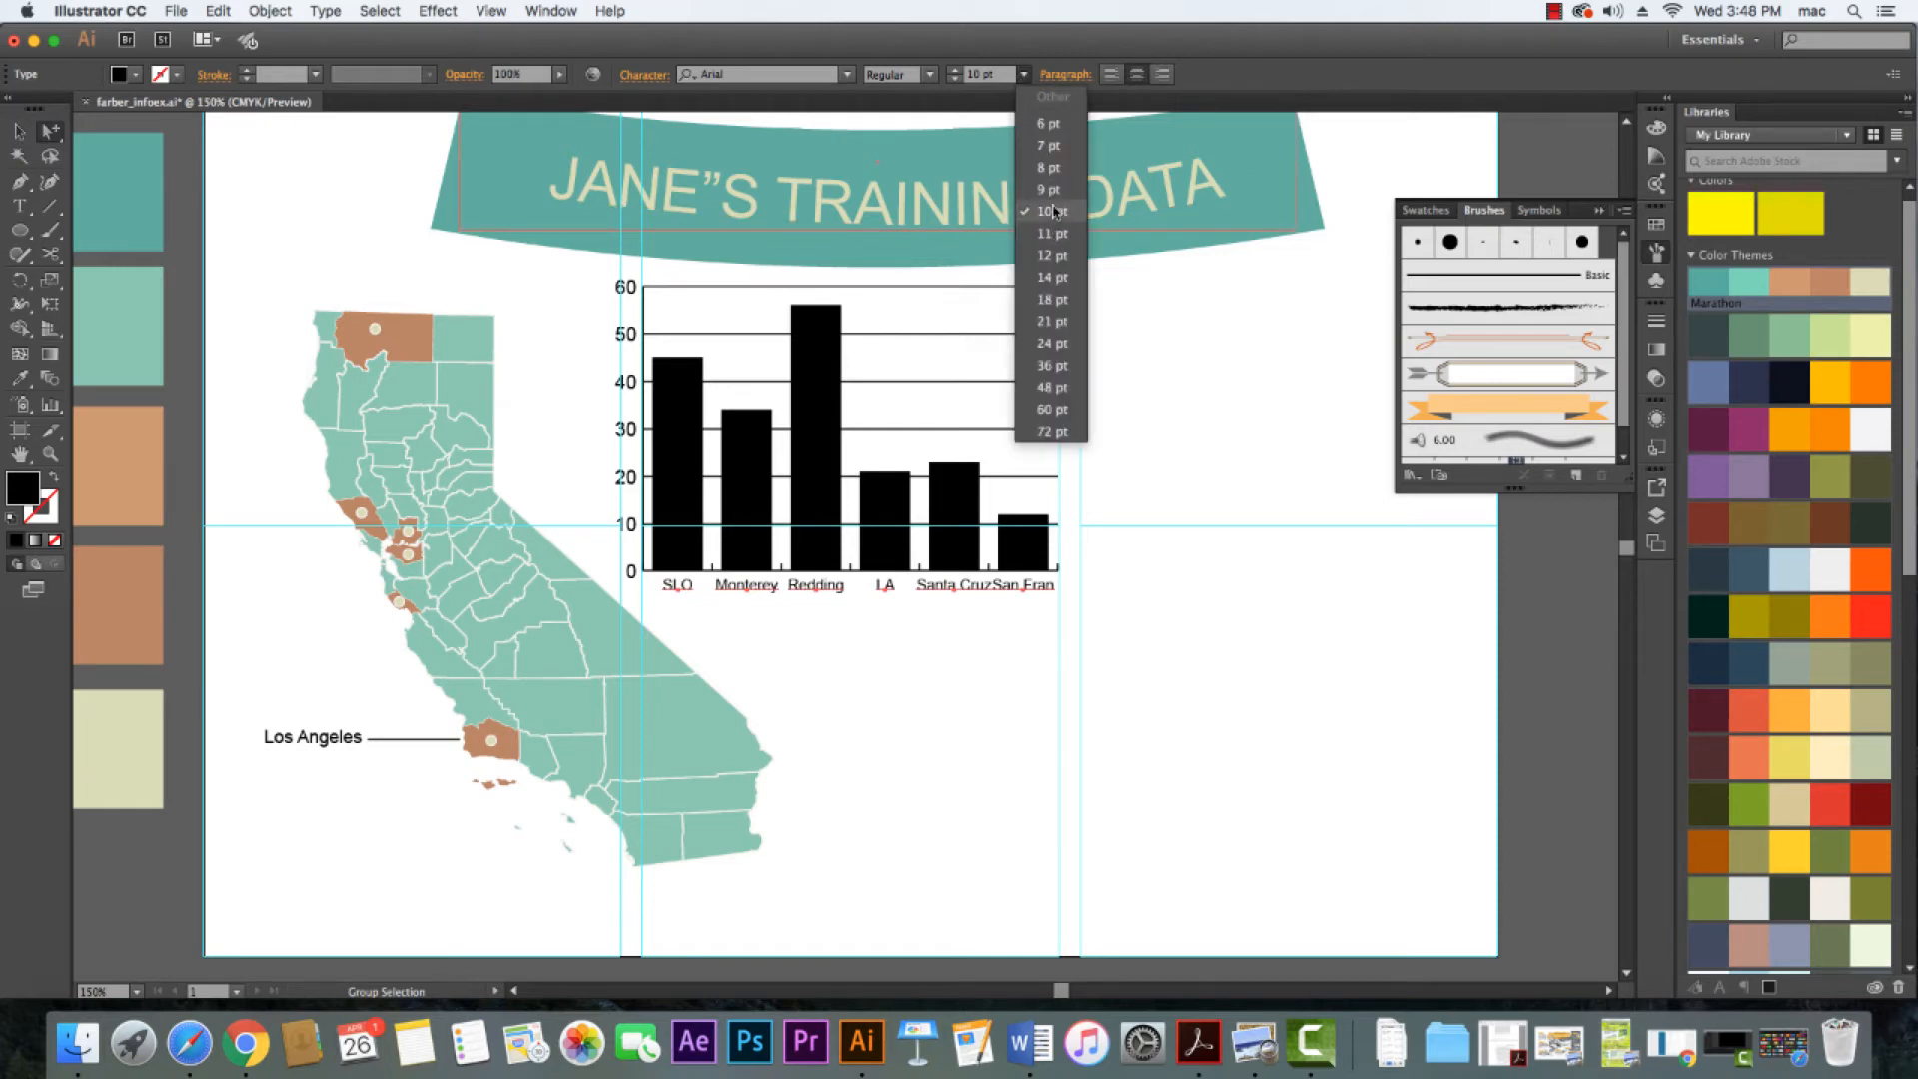
pyautogui.click(1051, 189)
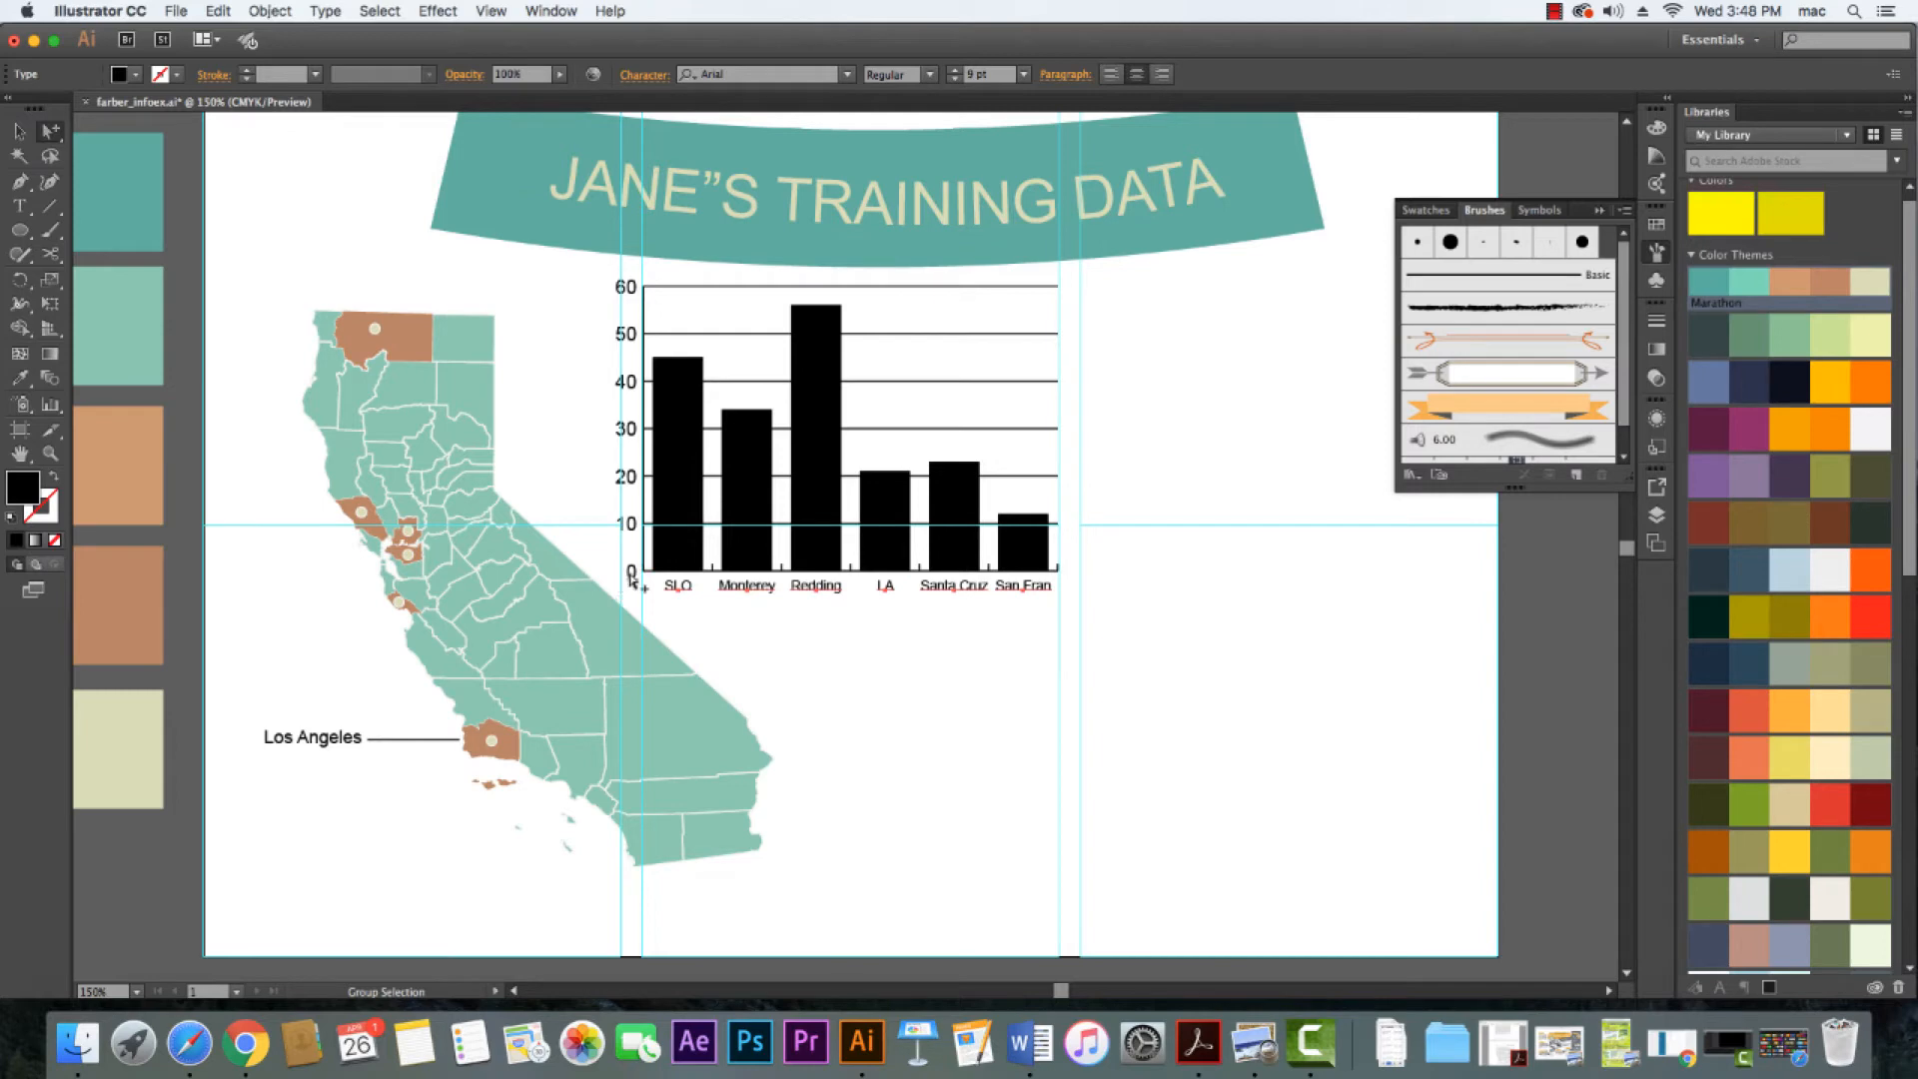
# Select the whole set of value-axis numbers beside the graph and set their font size to 11 pt
pyautogui.click(627, 291)
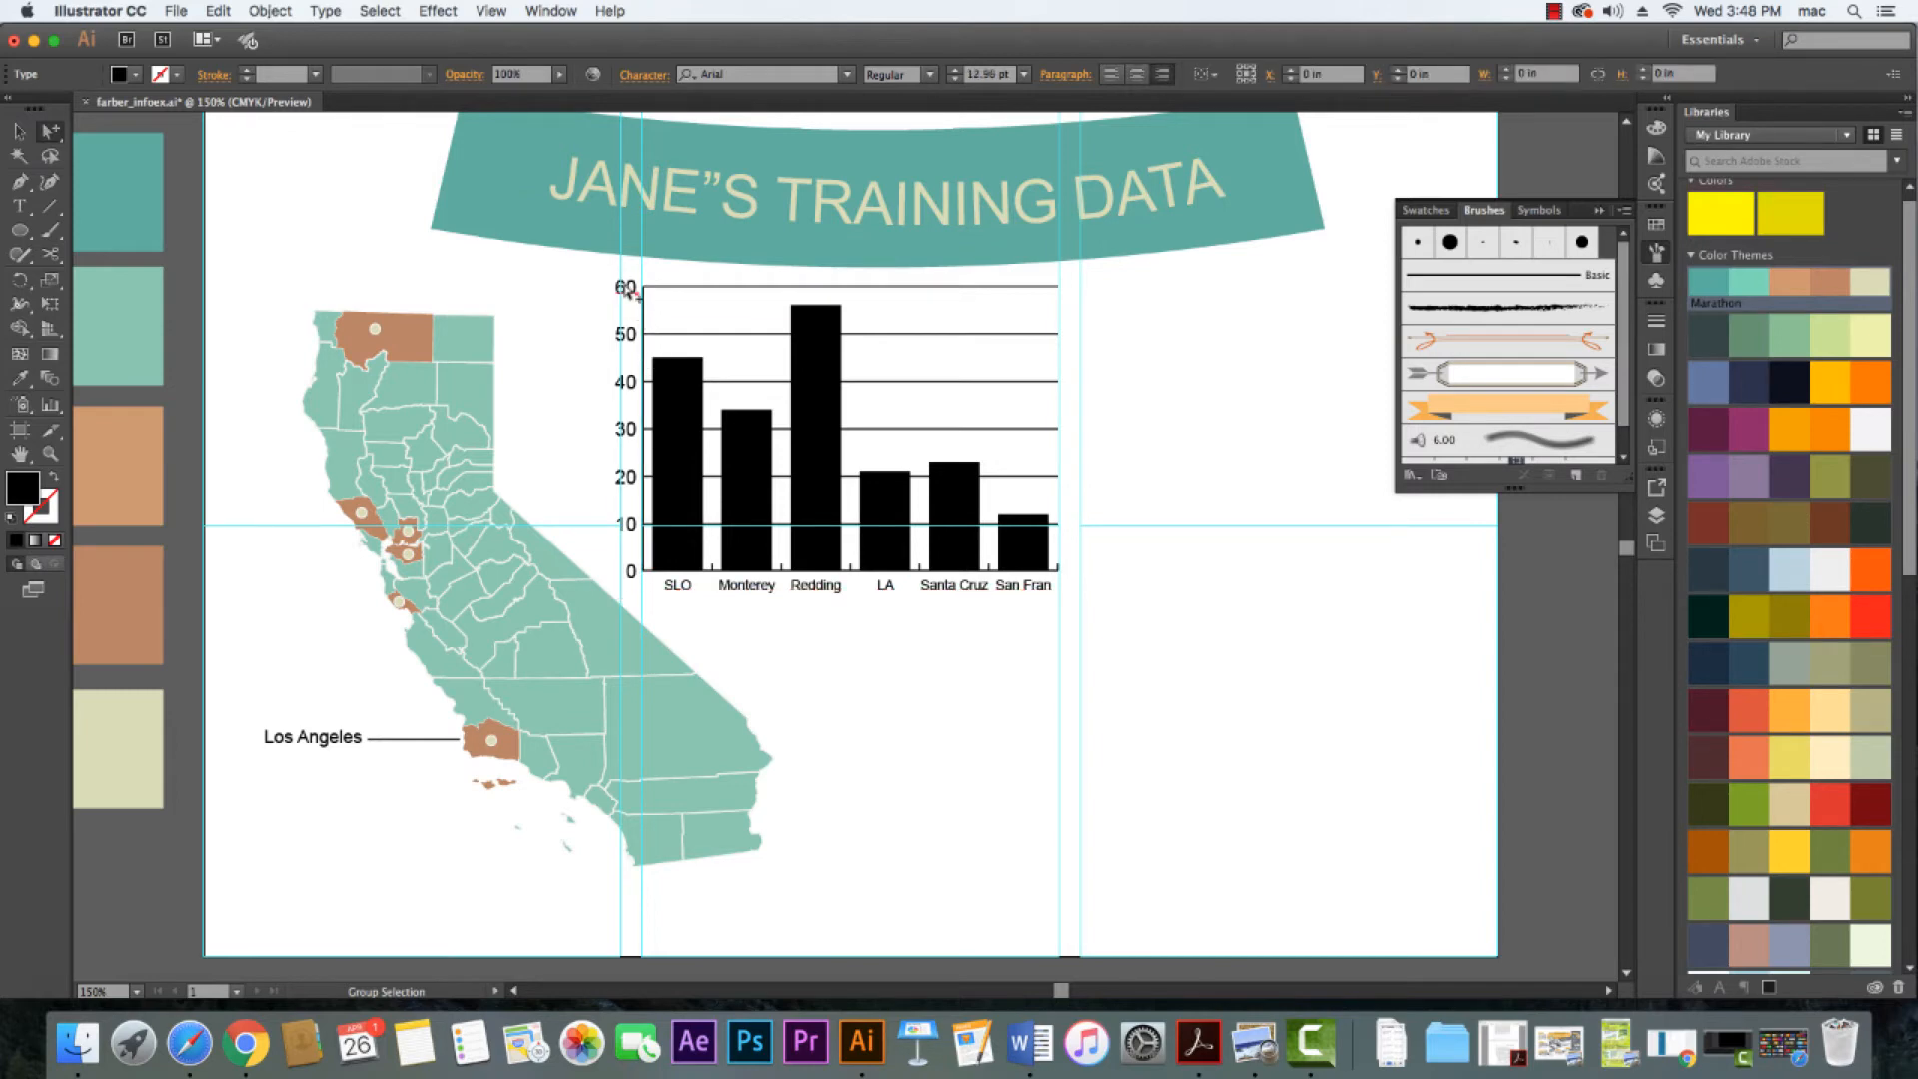
pyautogui.click(628, 290)
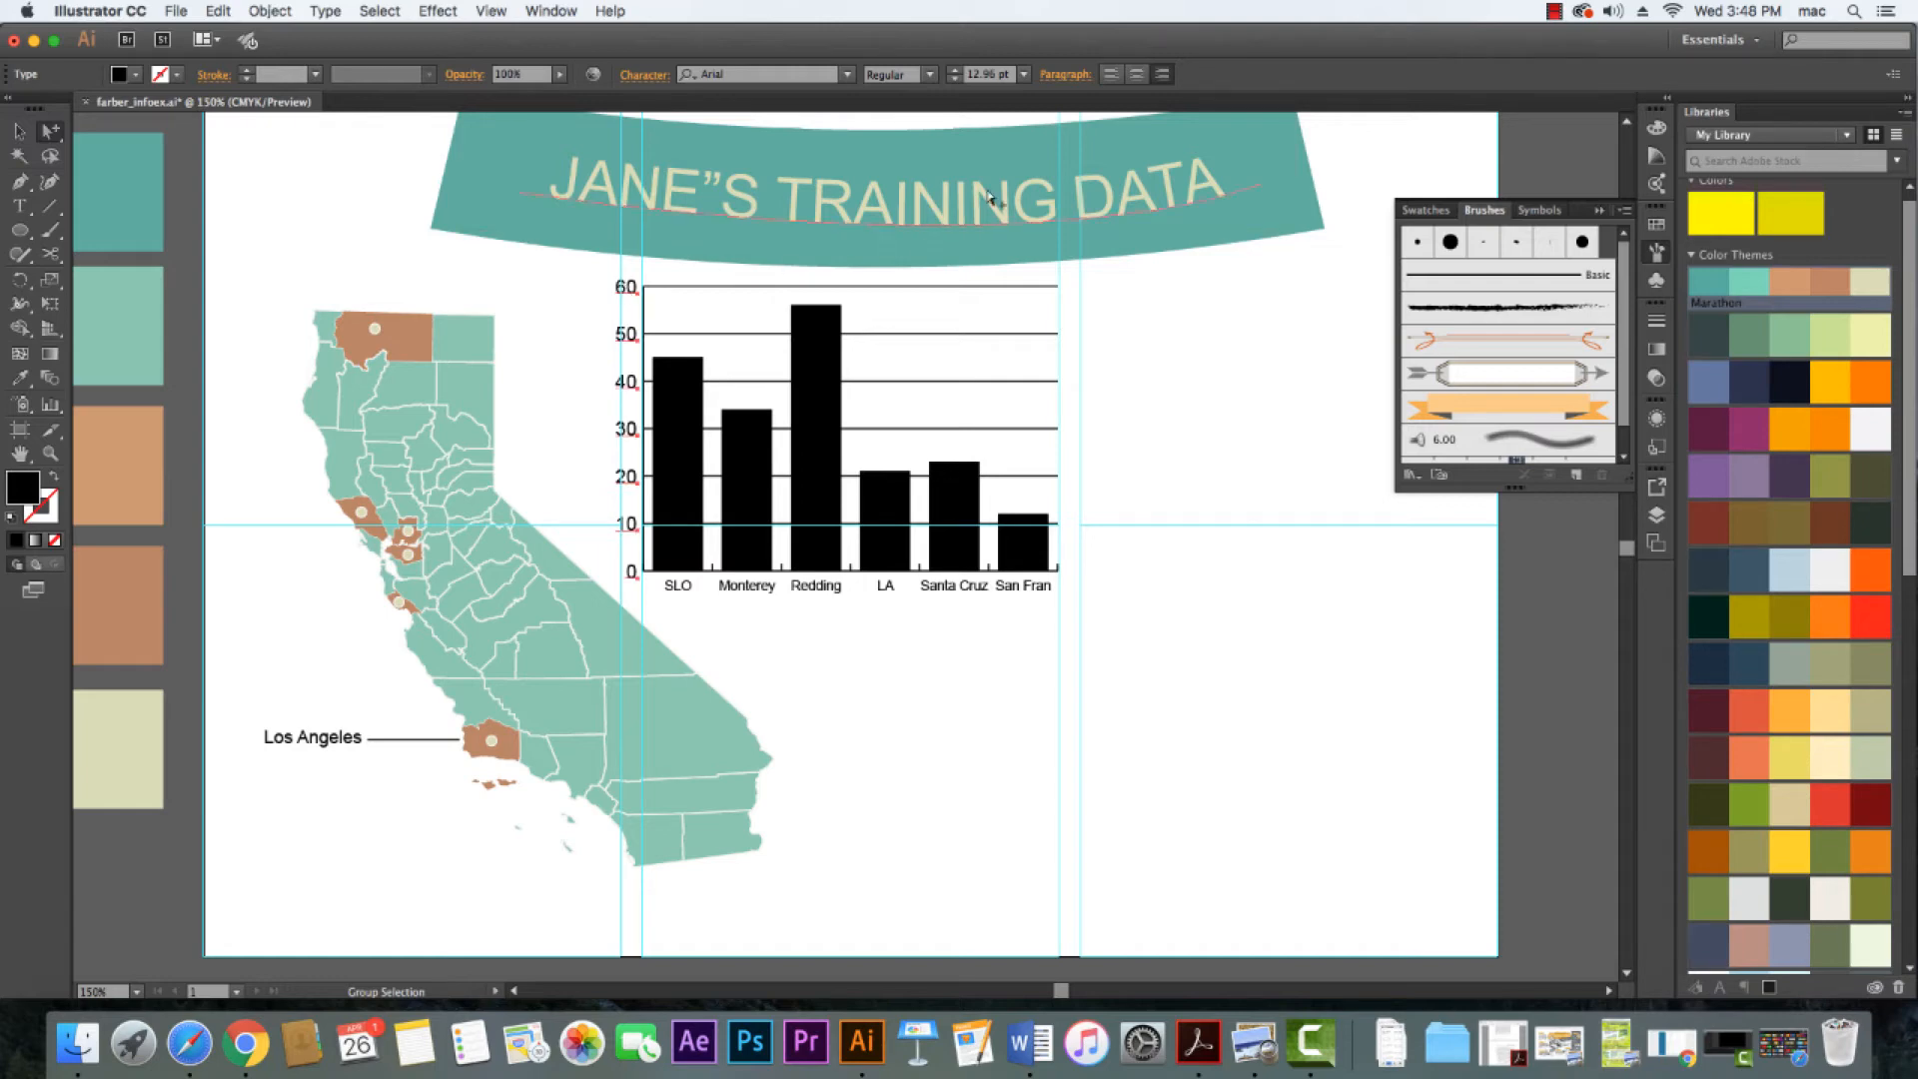
pyautogui.click(1024, 74)
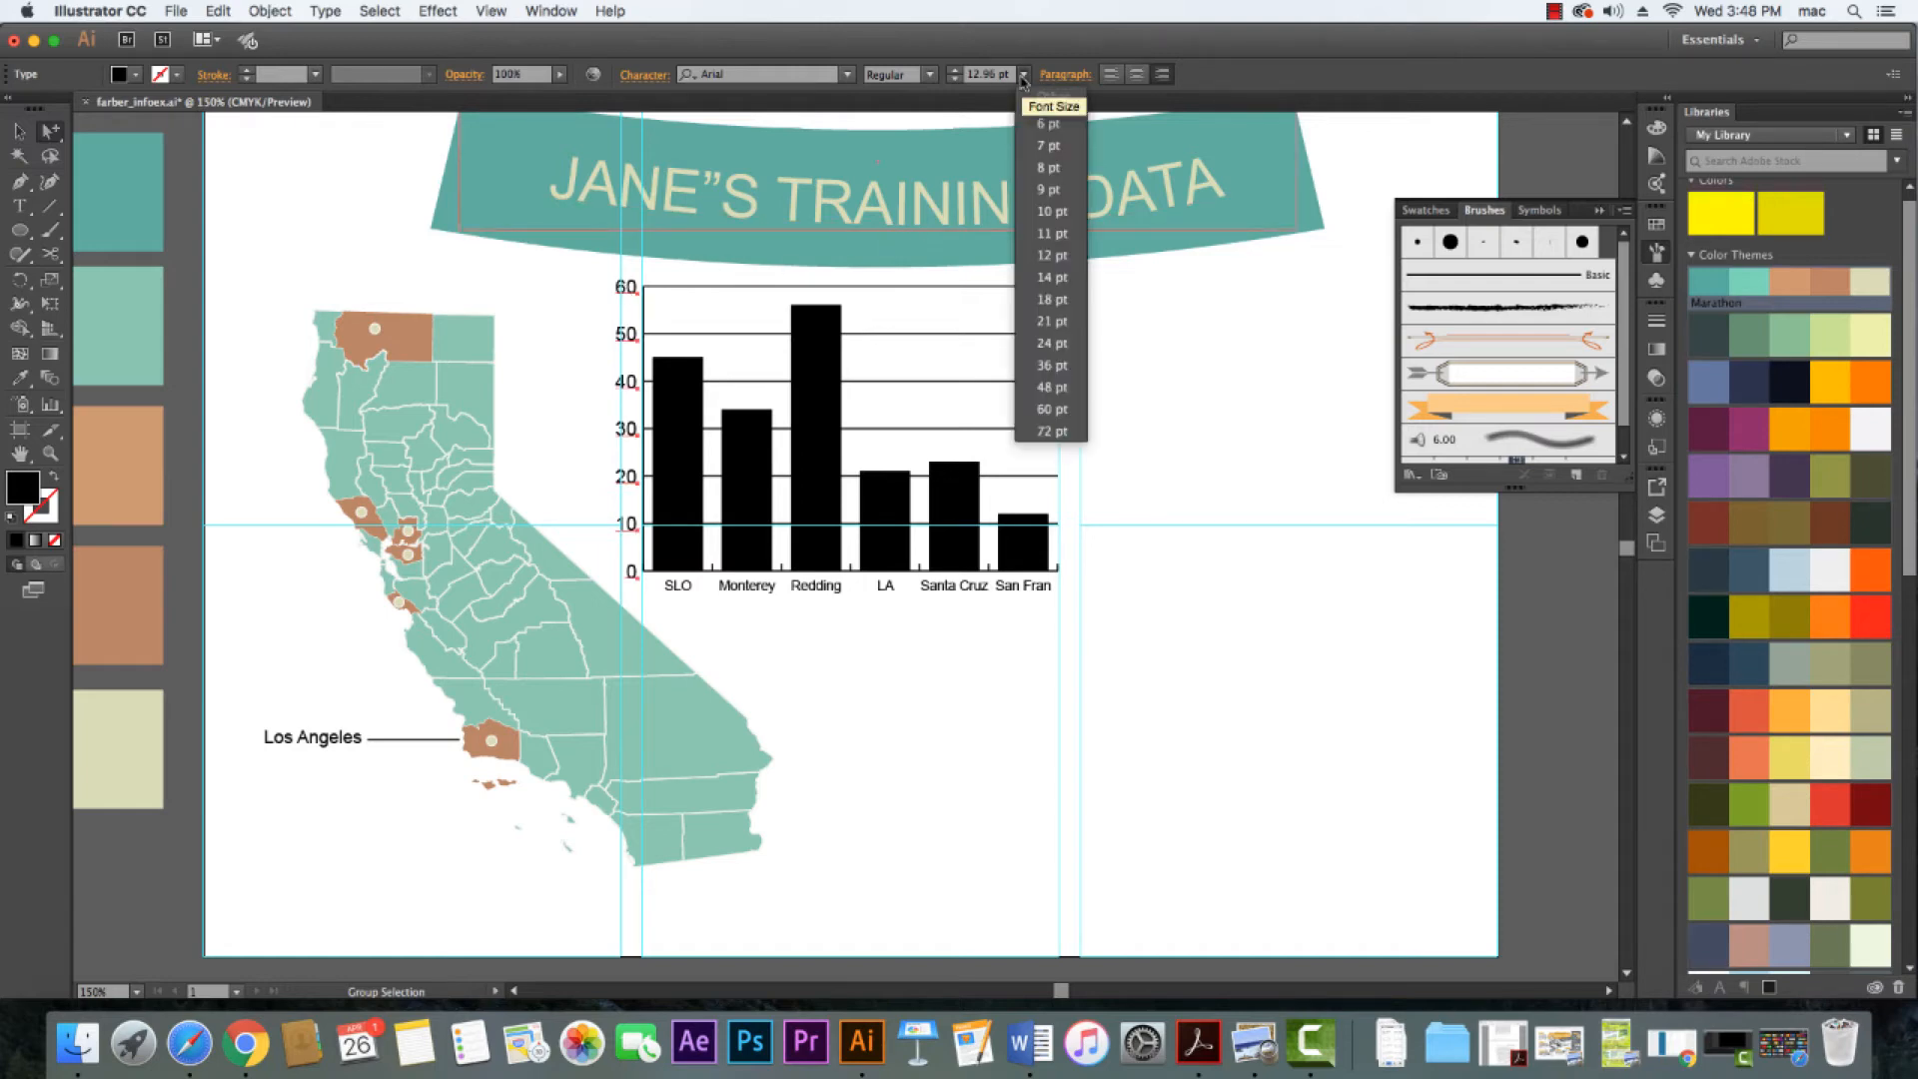
pyautogui.click(1052, 240)
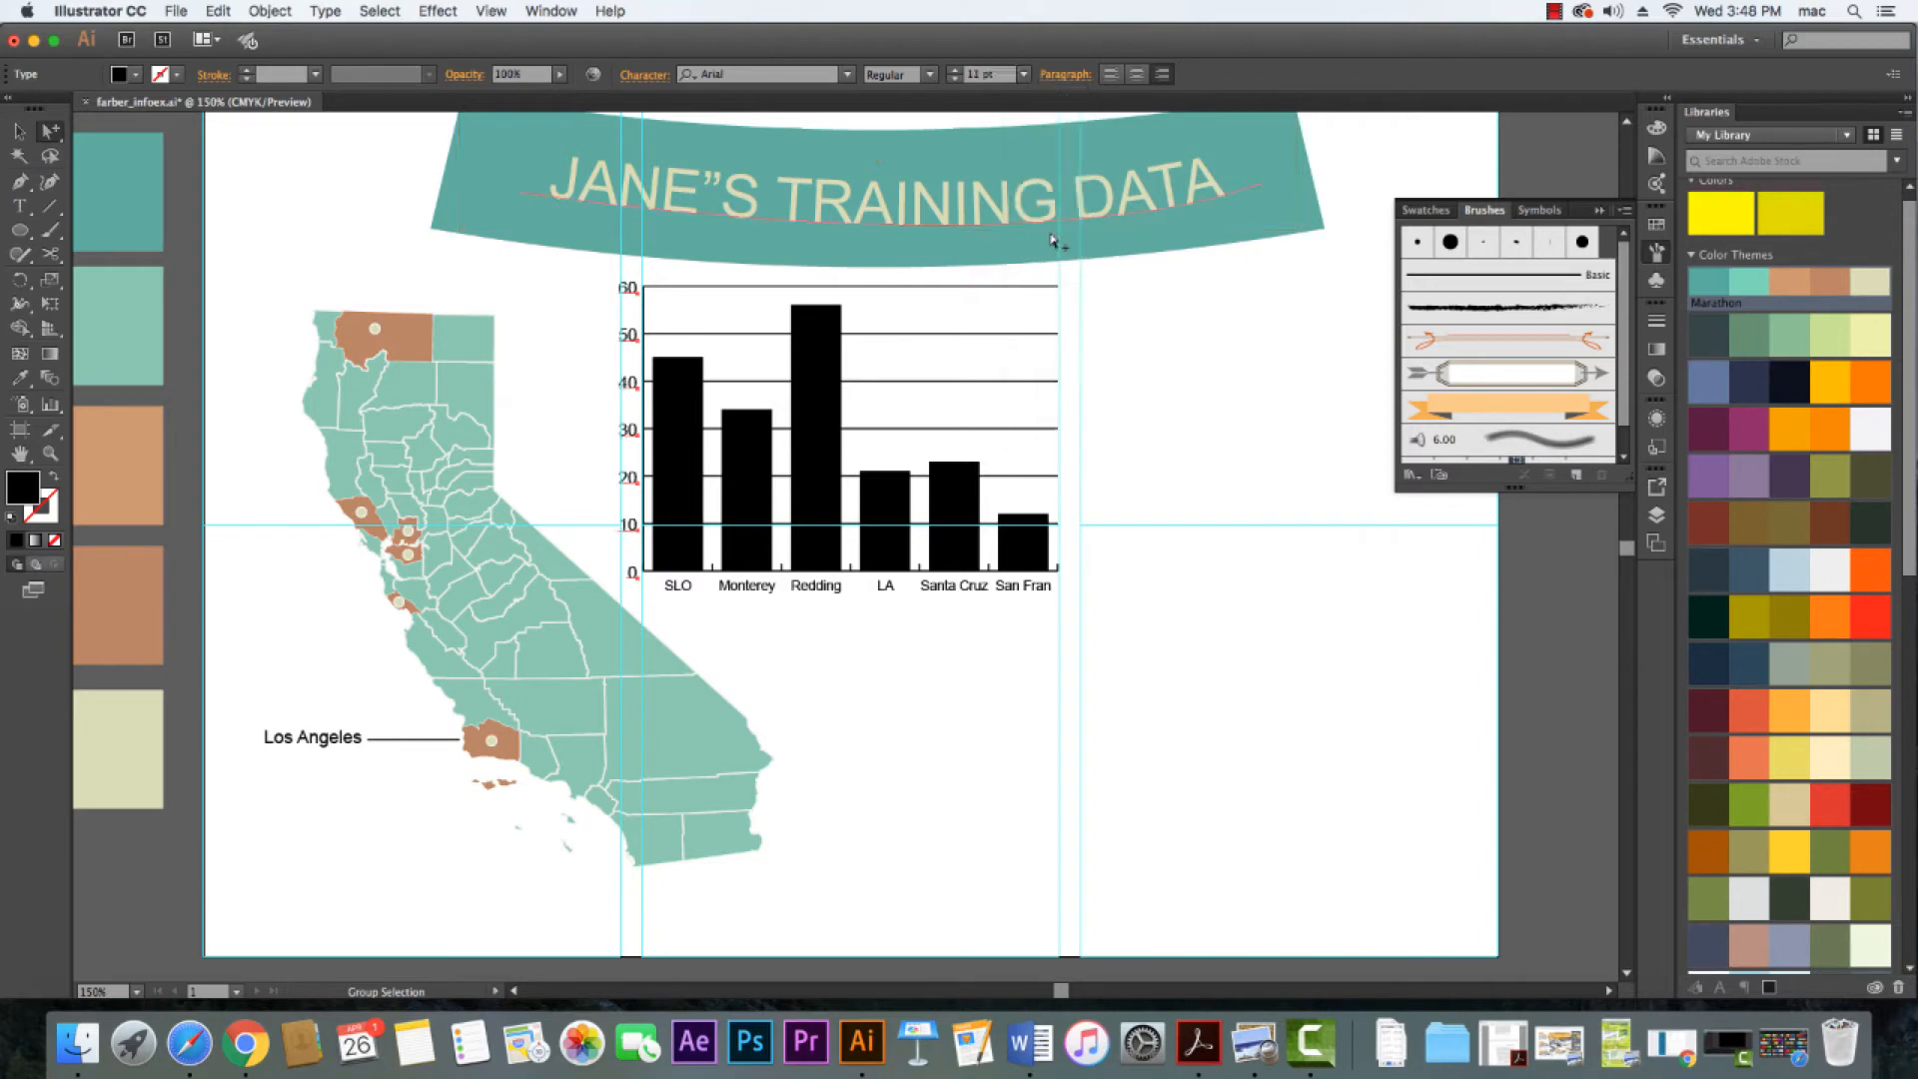
pyautogui.click(1152, 563)
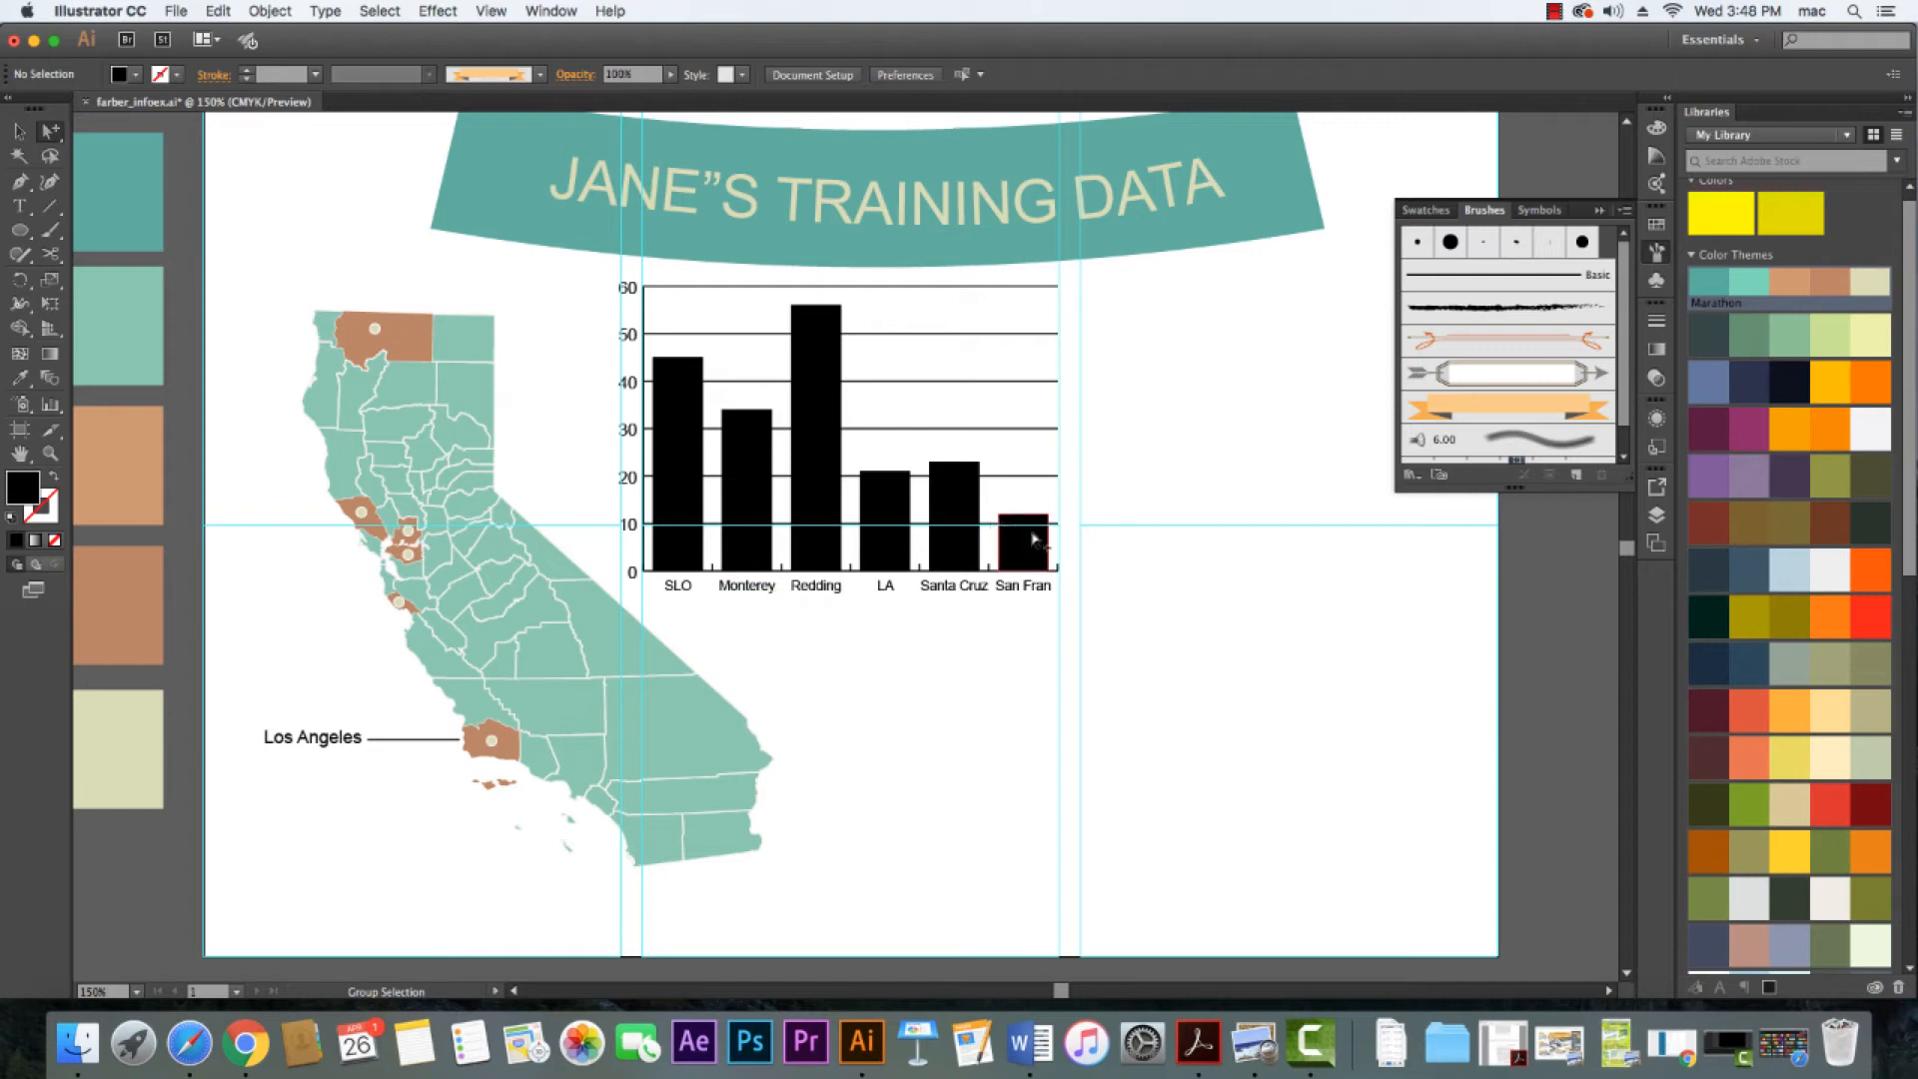
pyautogui.doubleClick(628, 481)
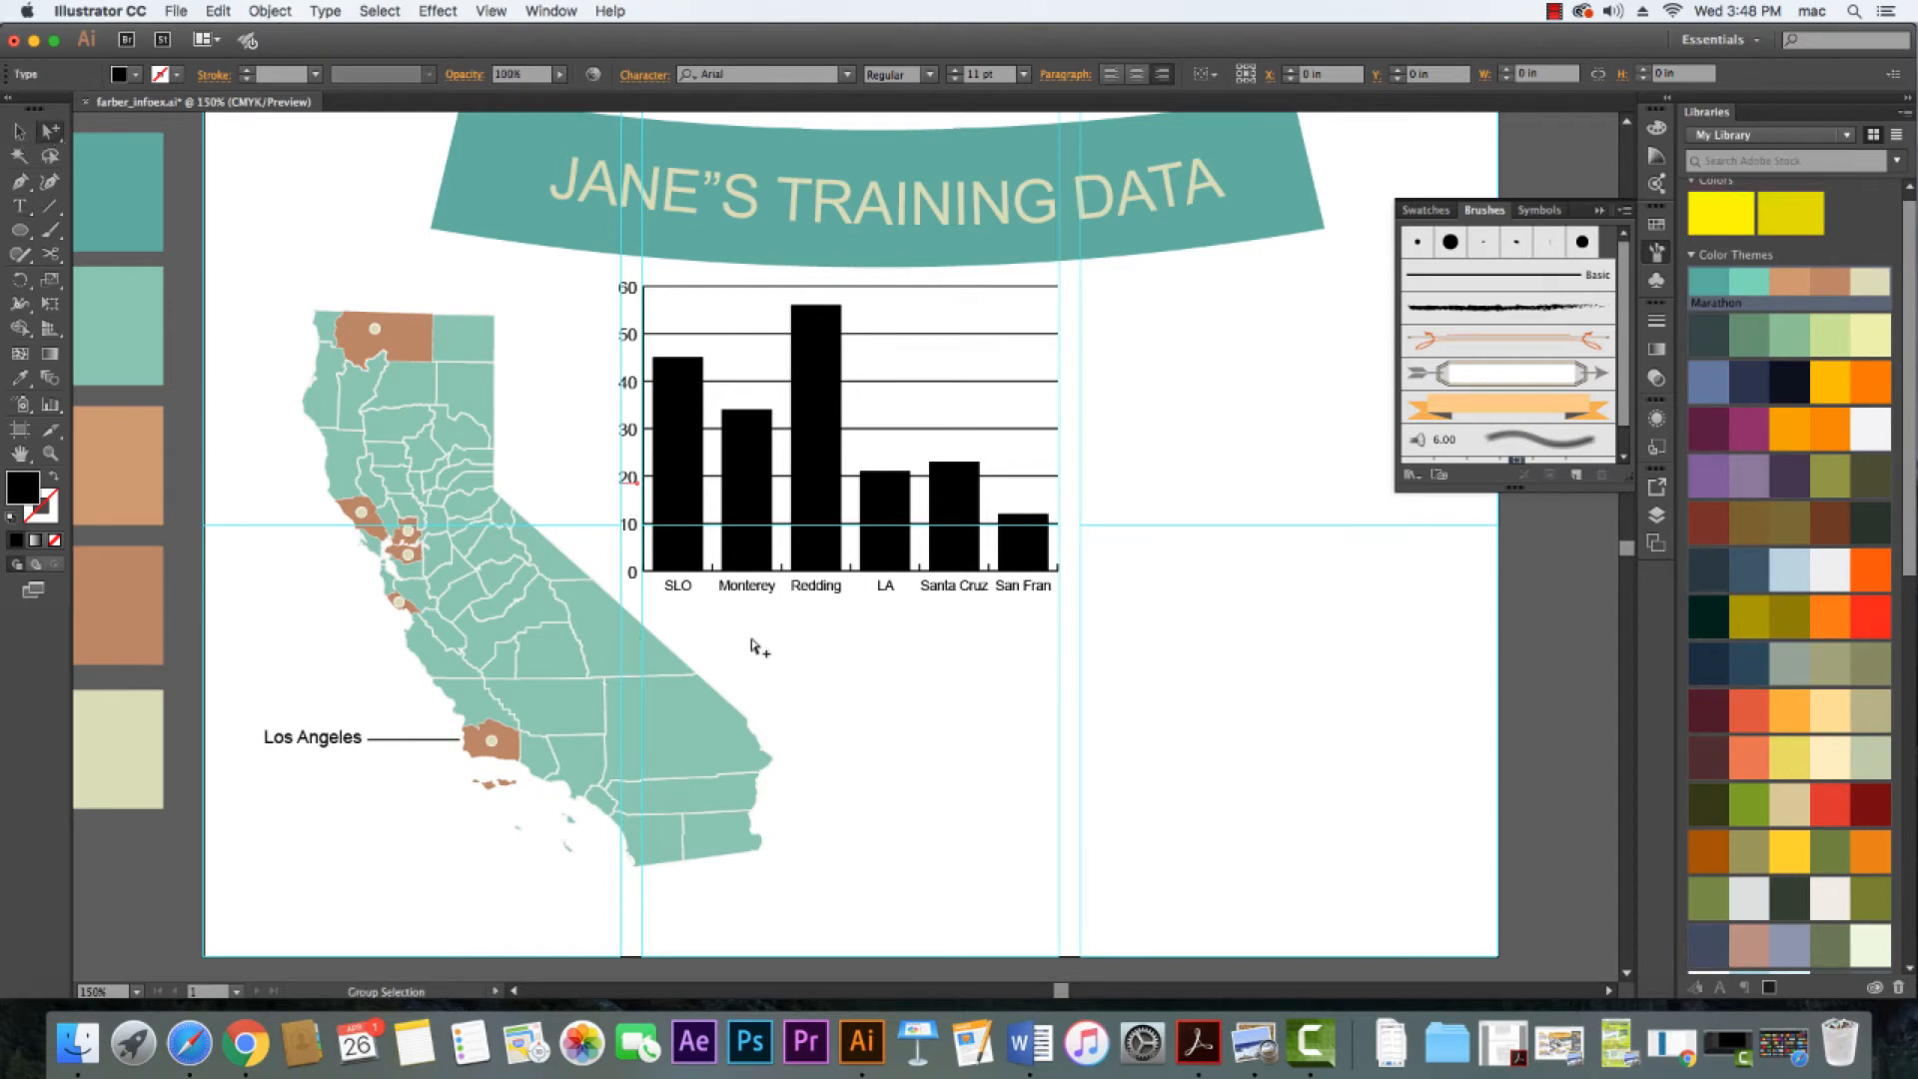
pyautogui.click(756, 591)
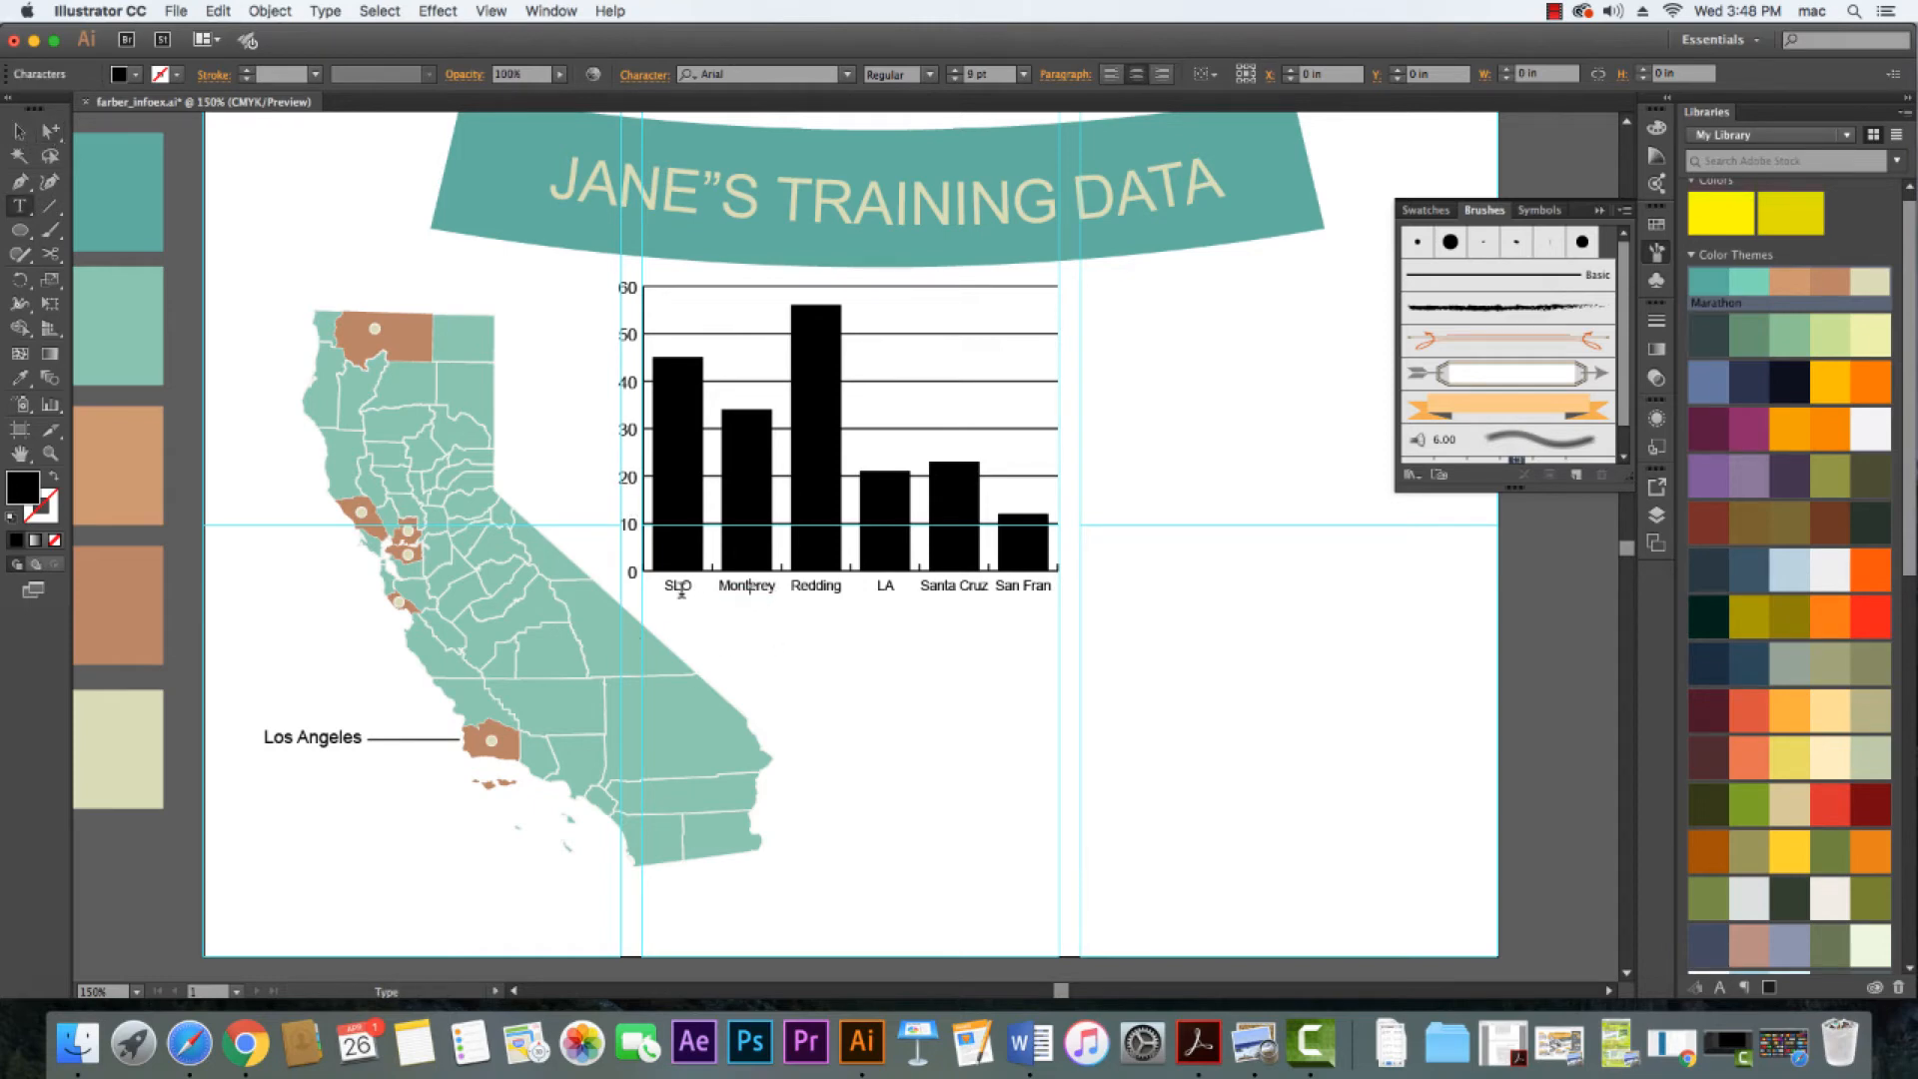
pyautogui.click(50, 131)
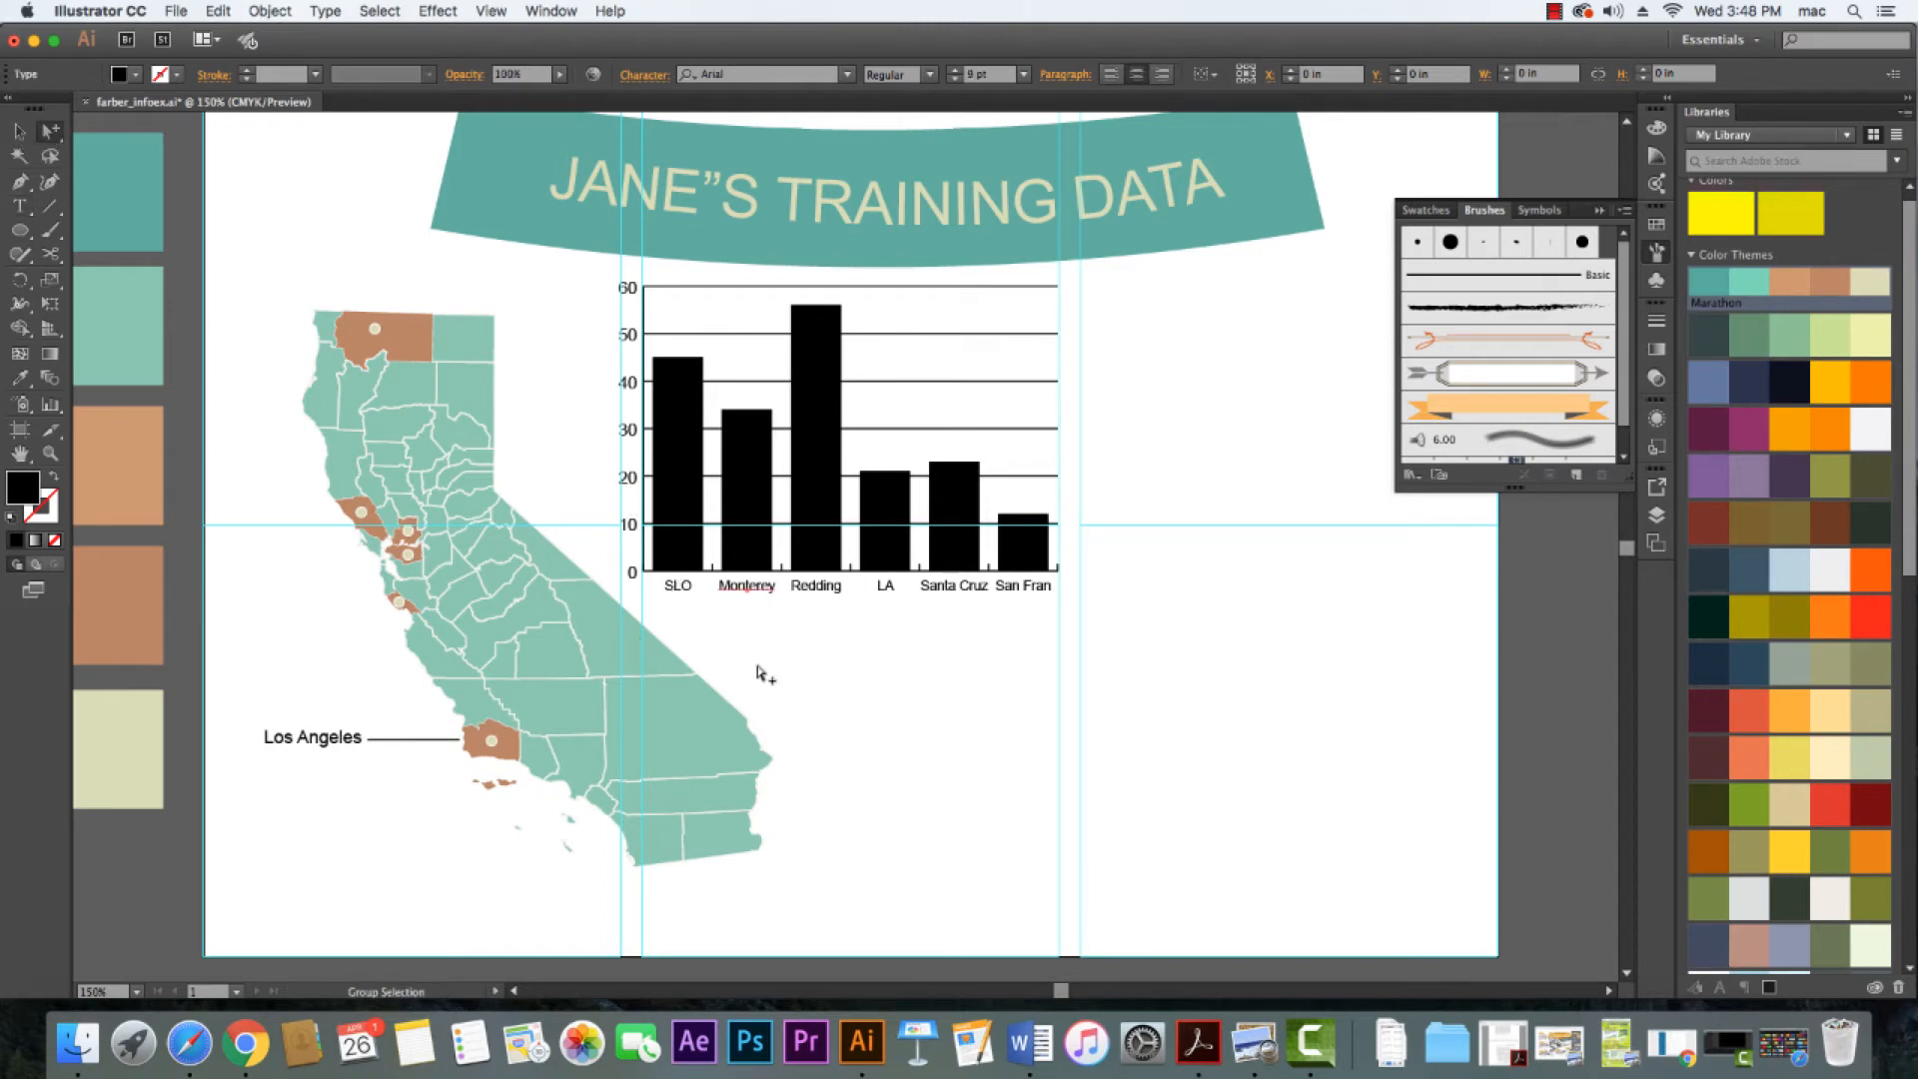
# Recolor all the city labels under the bars with the dark teal sampled from the palette squares beside the artboard
pyautogui.moveTo(667, 596); pyautogui.dragTo(1040, 622)
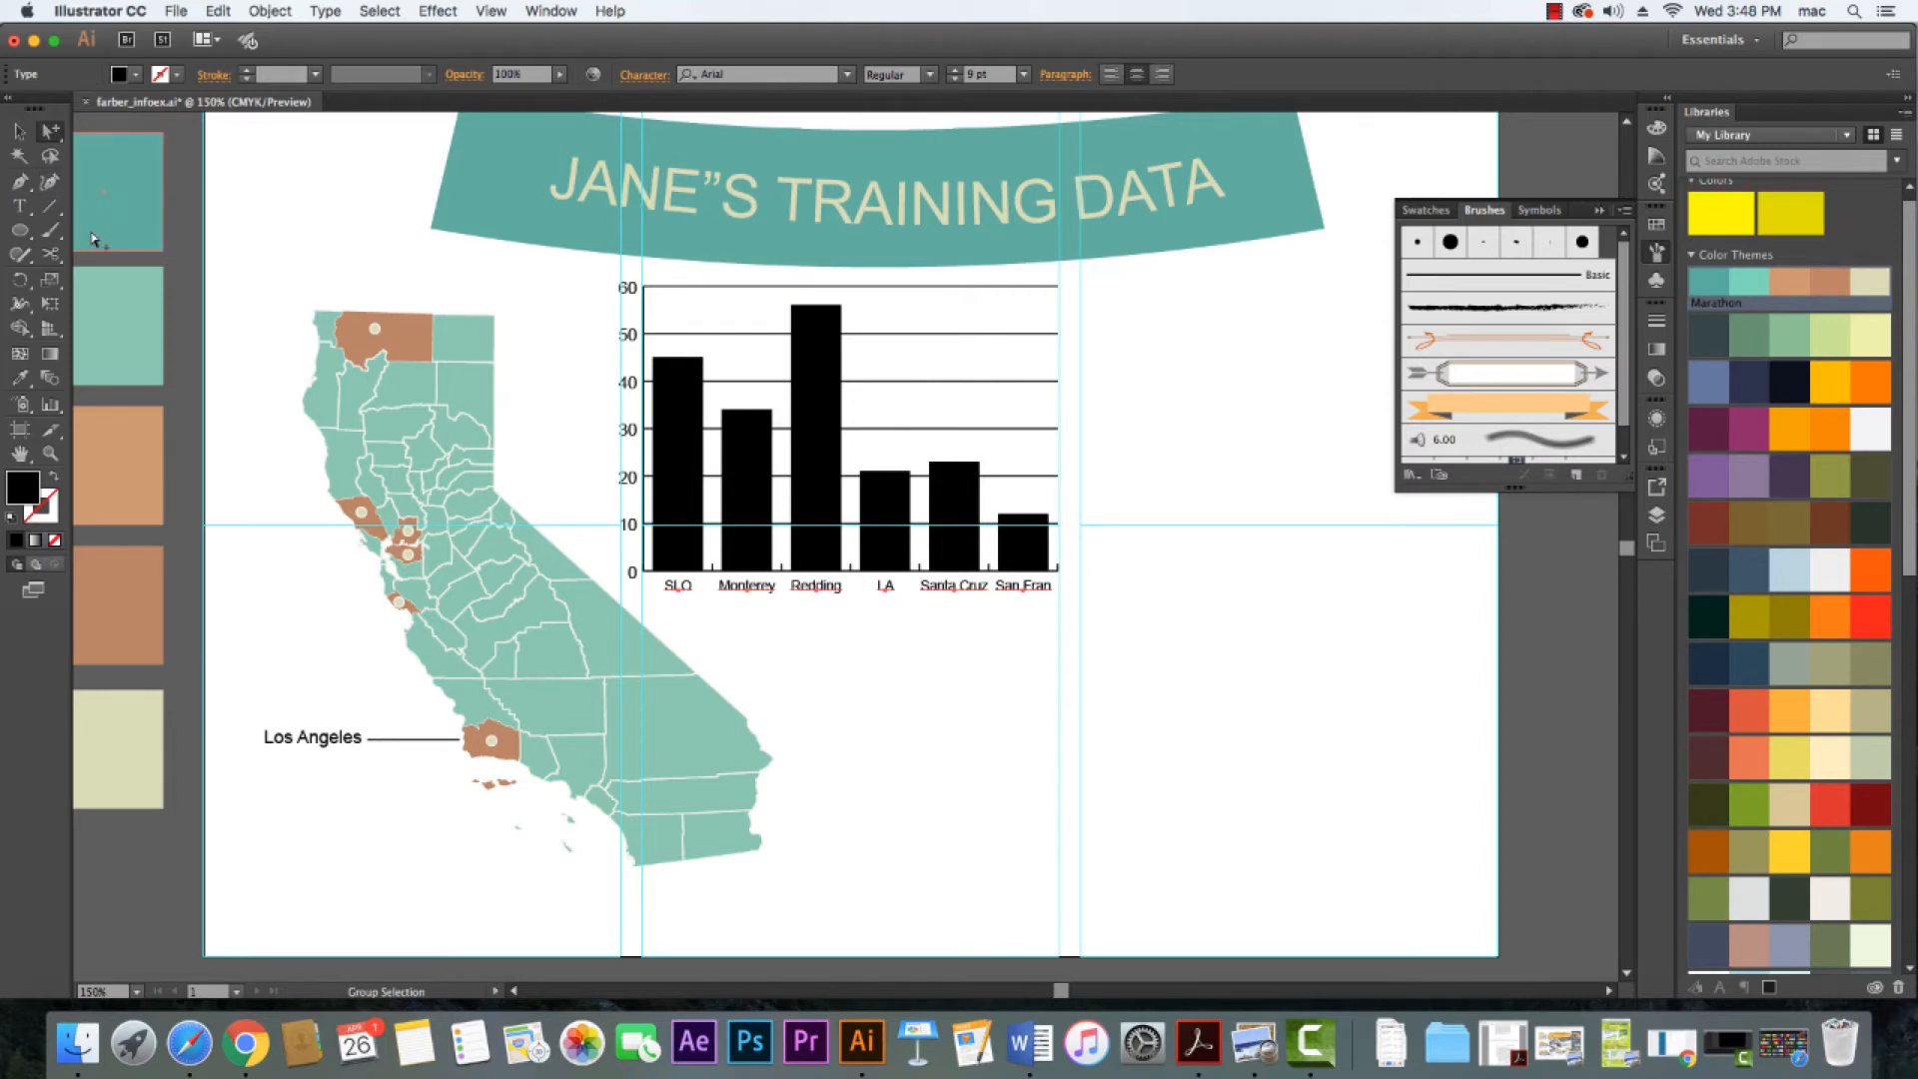
pyautogui.press('i')
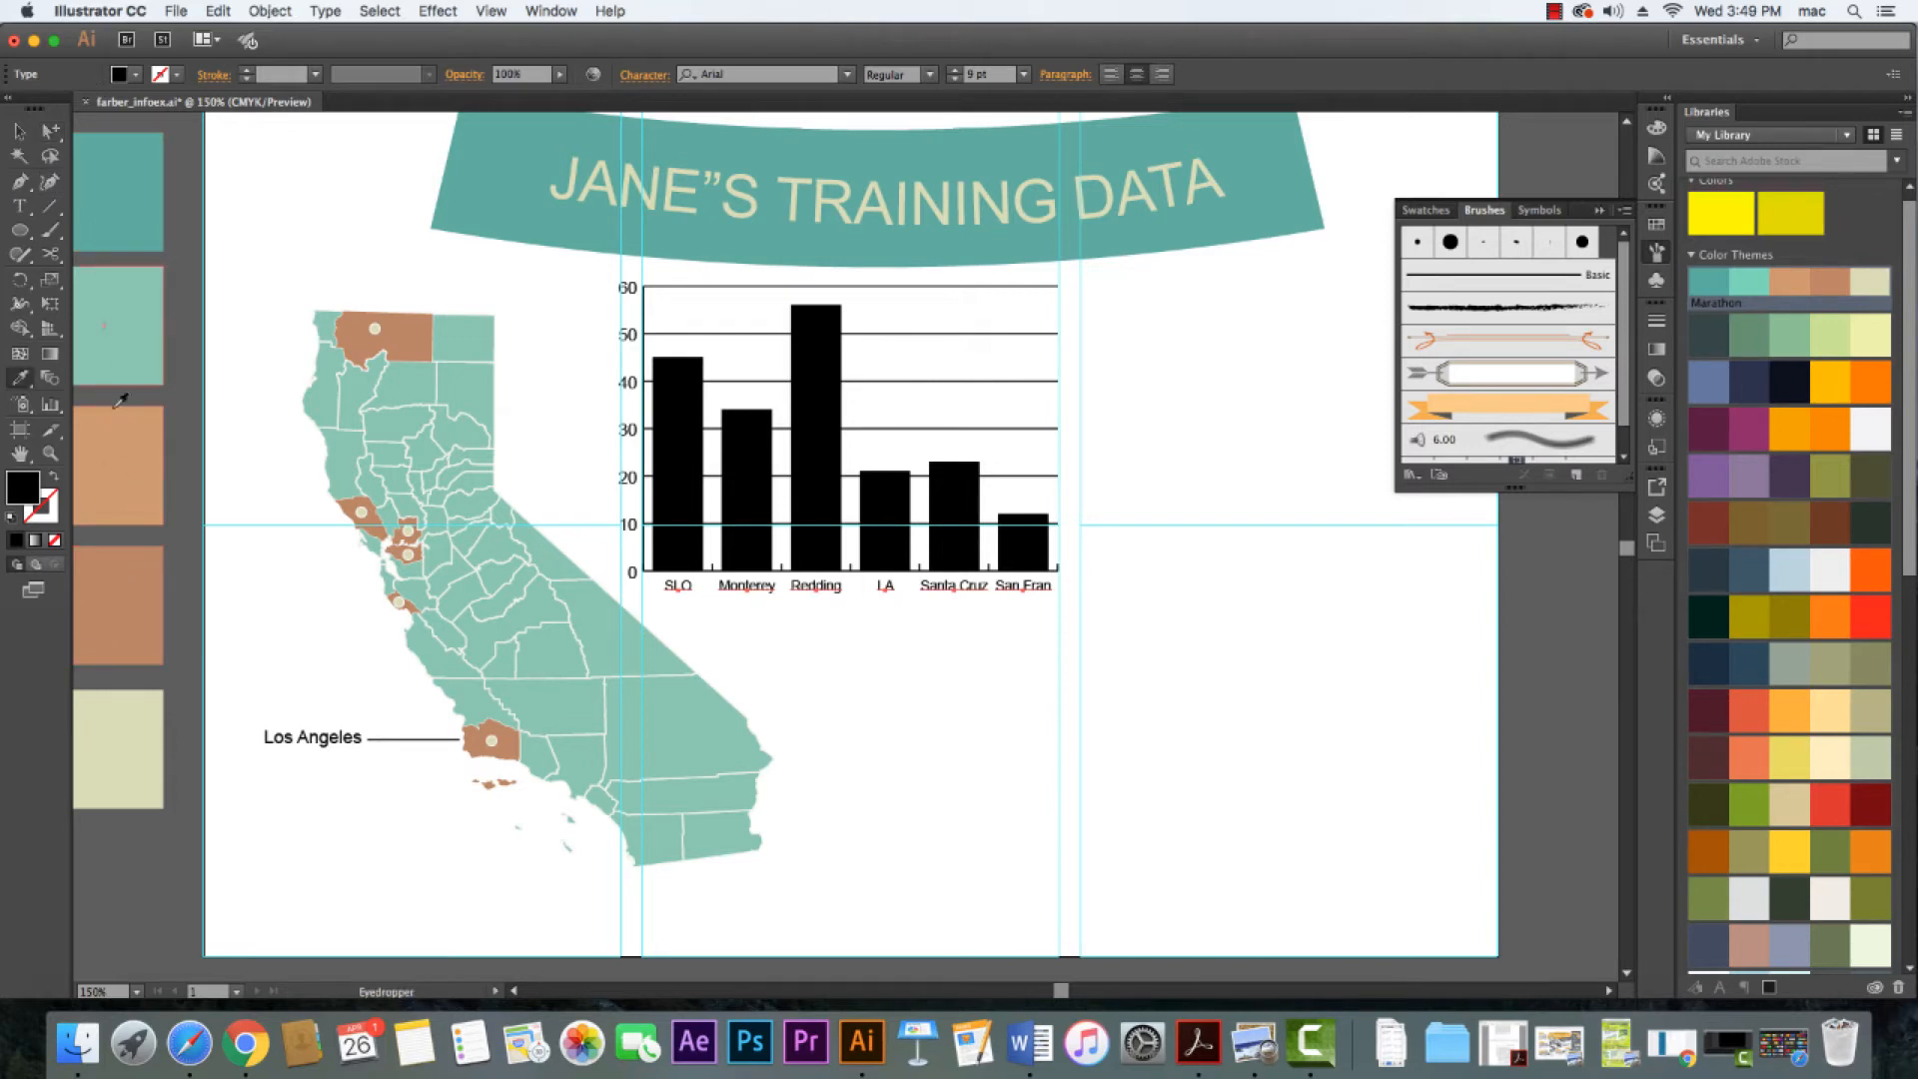
pyautogui.click(118, 587)
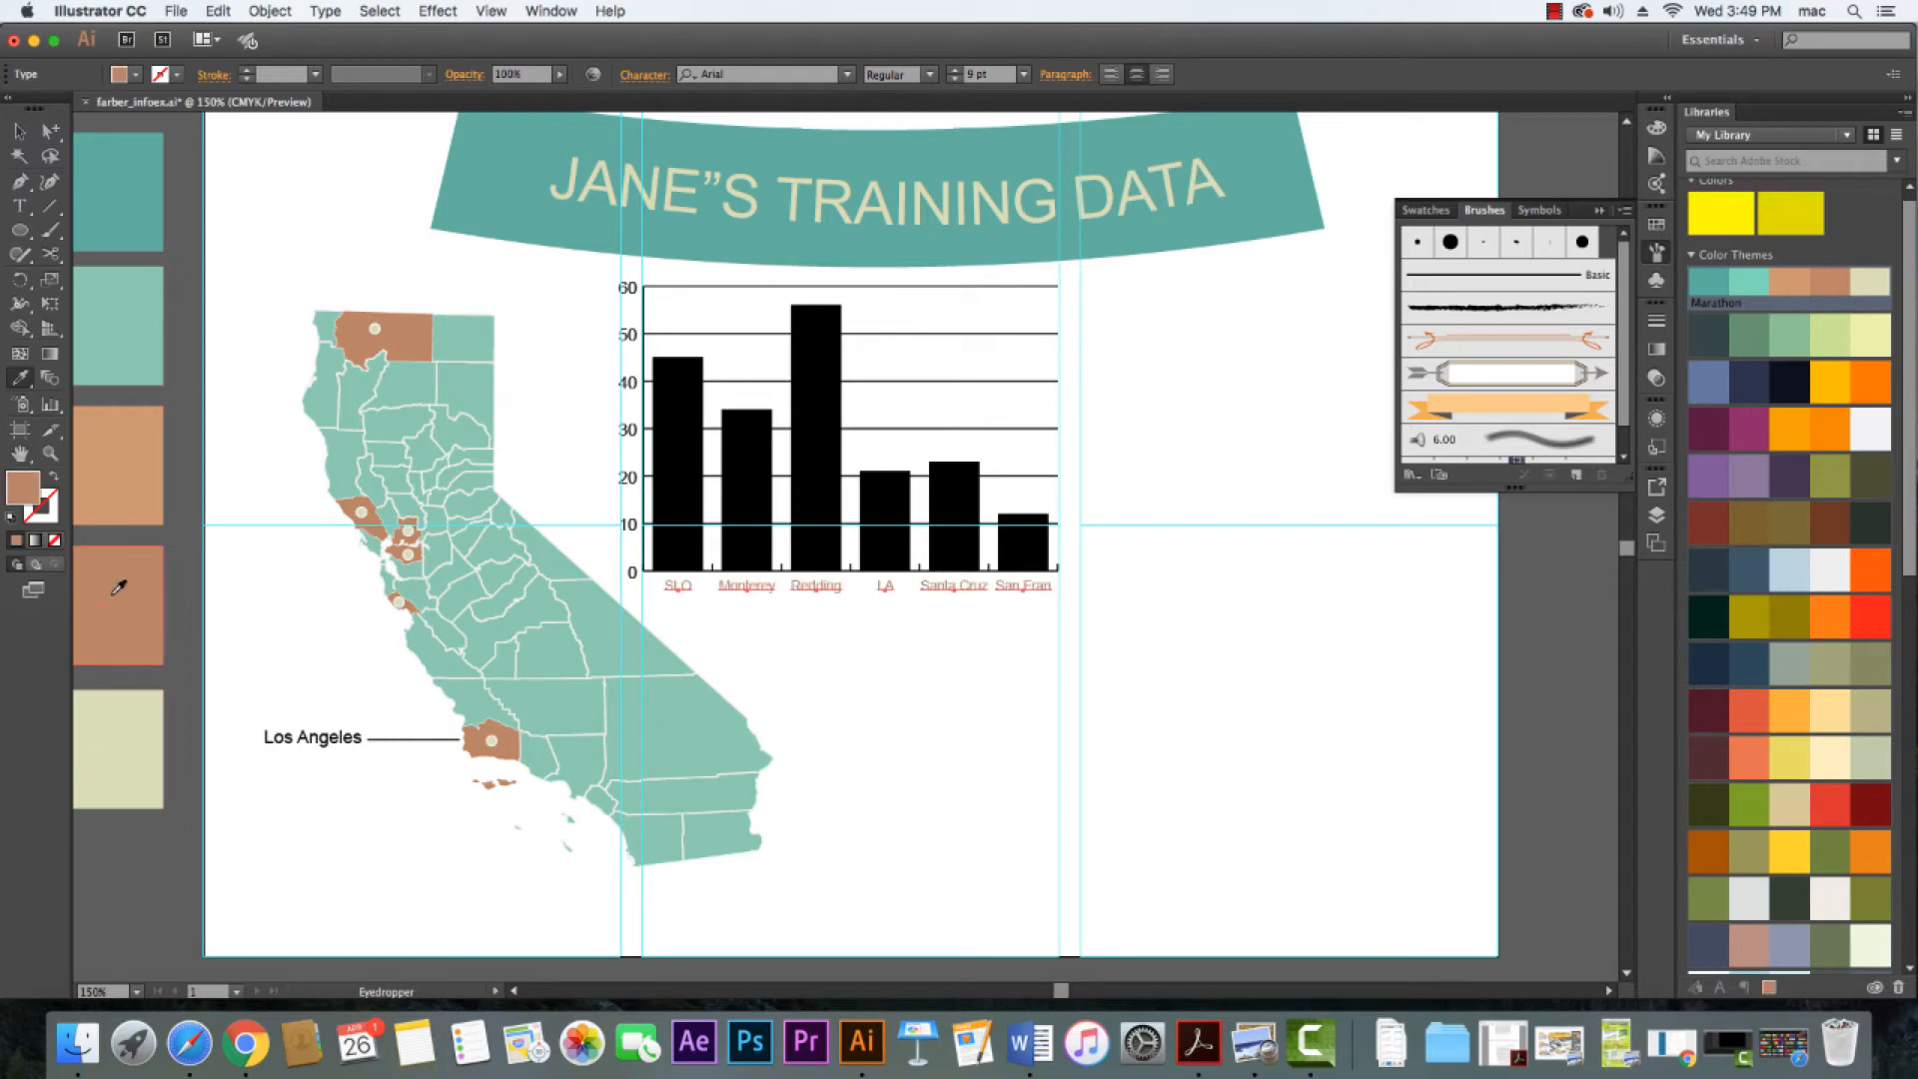
pyautogui.press('super+z')
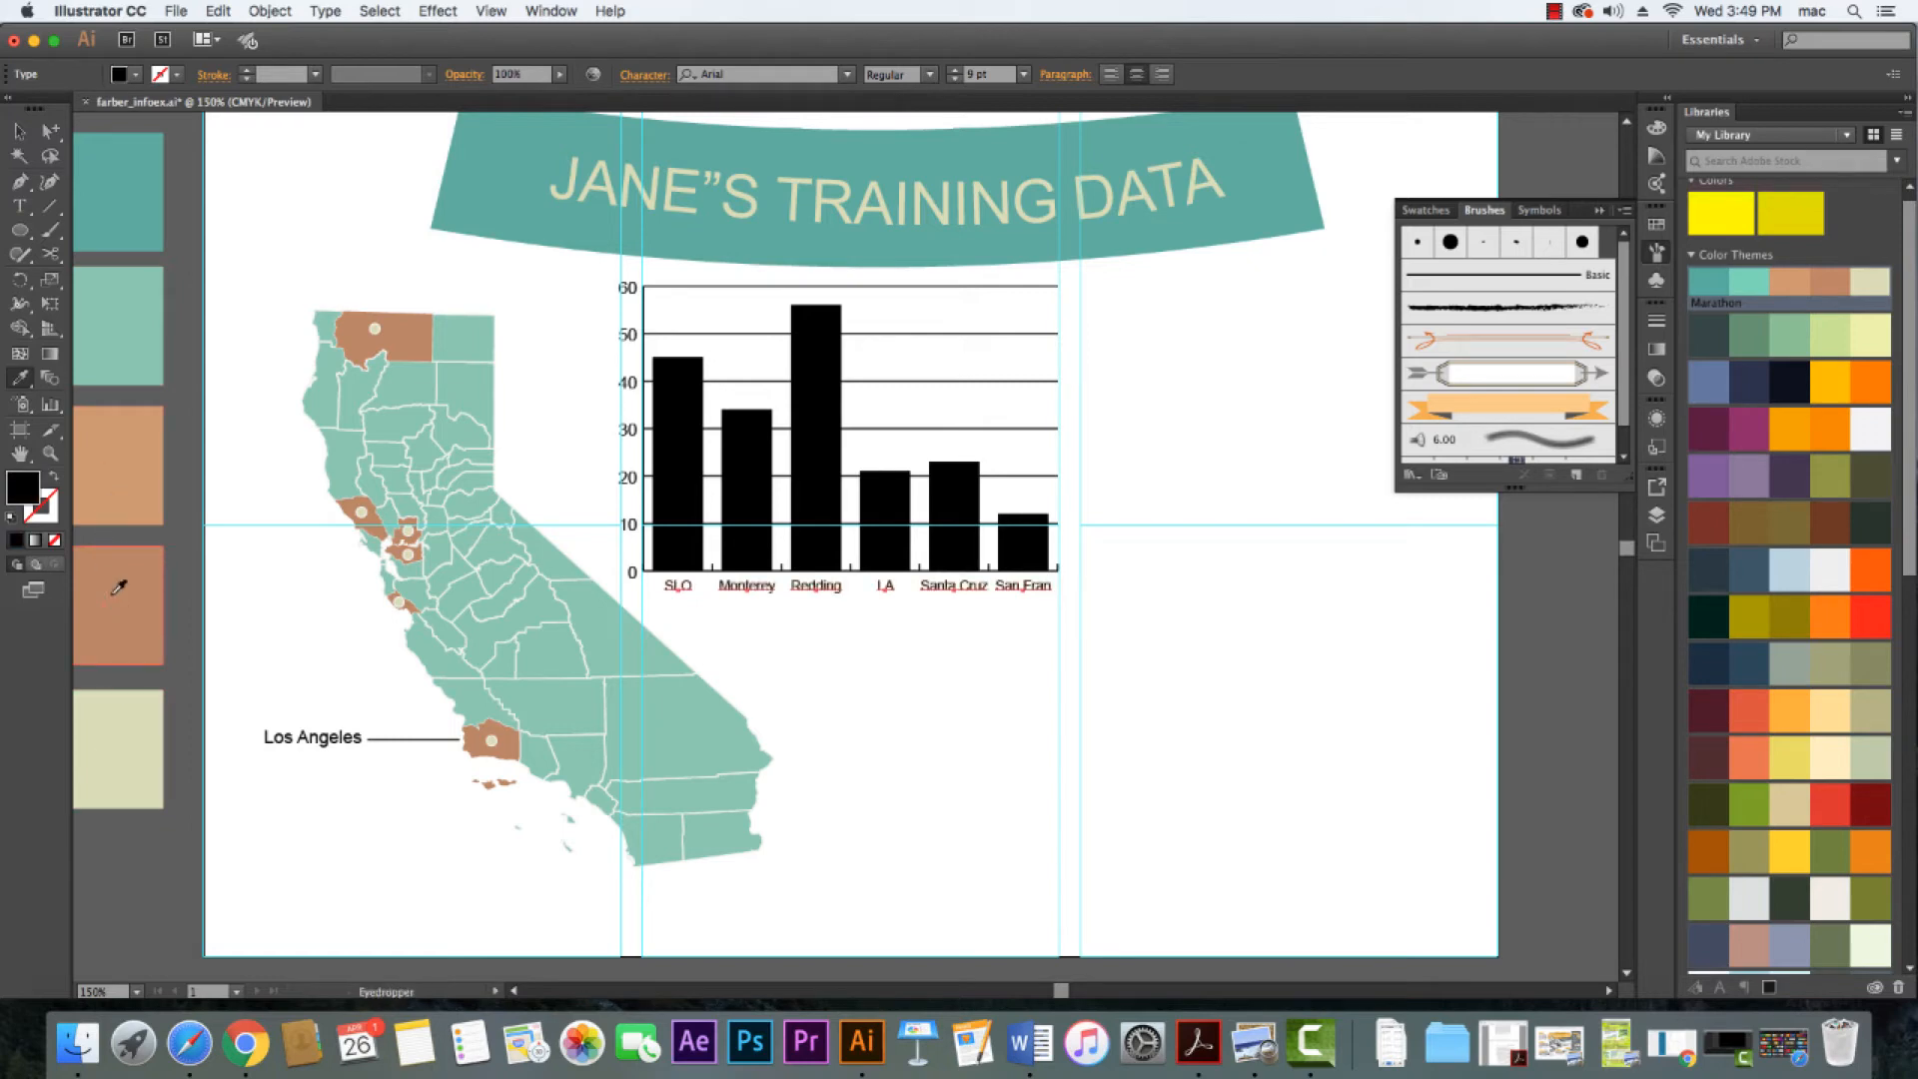
pyautogui.click(128, 217)
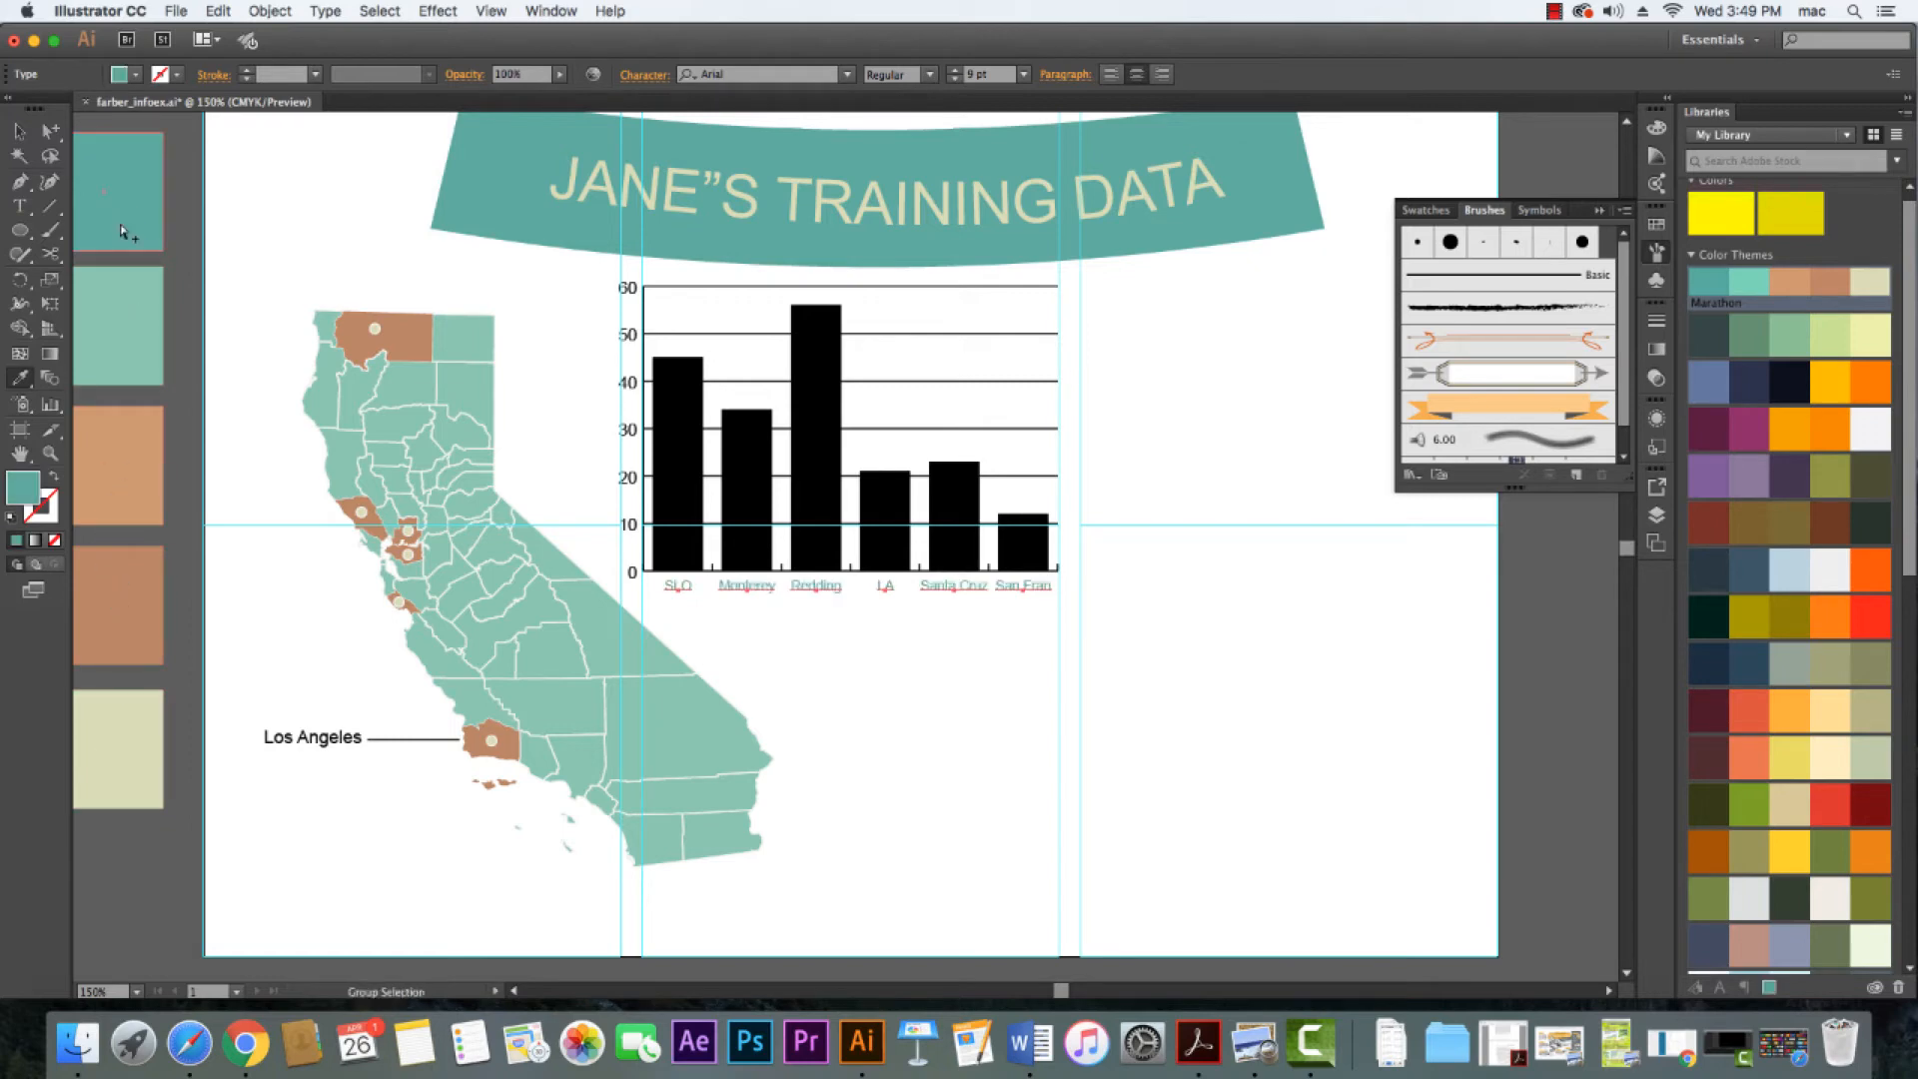
pyautogui.press('super+z')
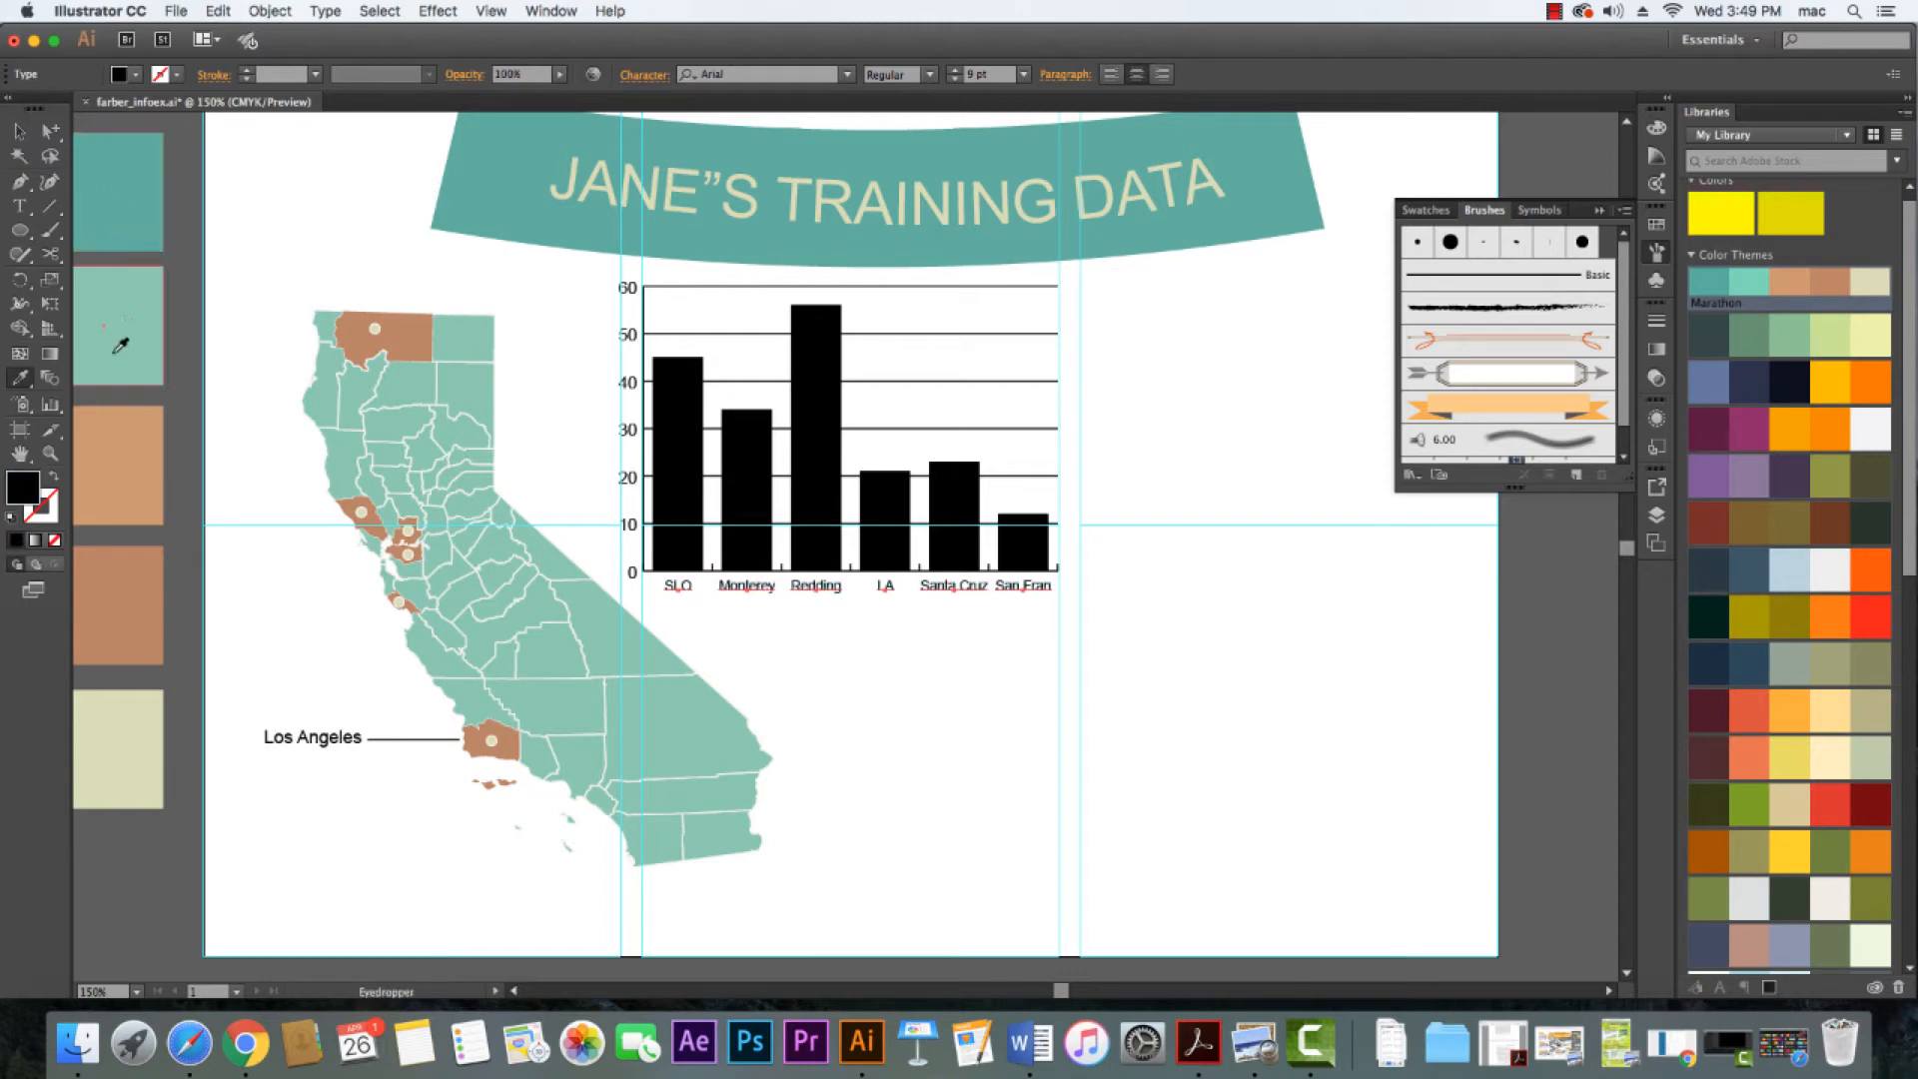
pyautogui.click(121, 322)
pyautogui.click(133, 225)
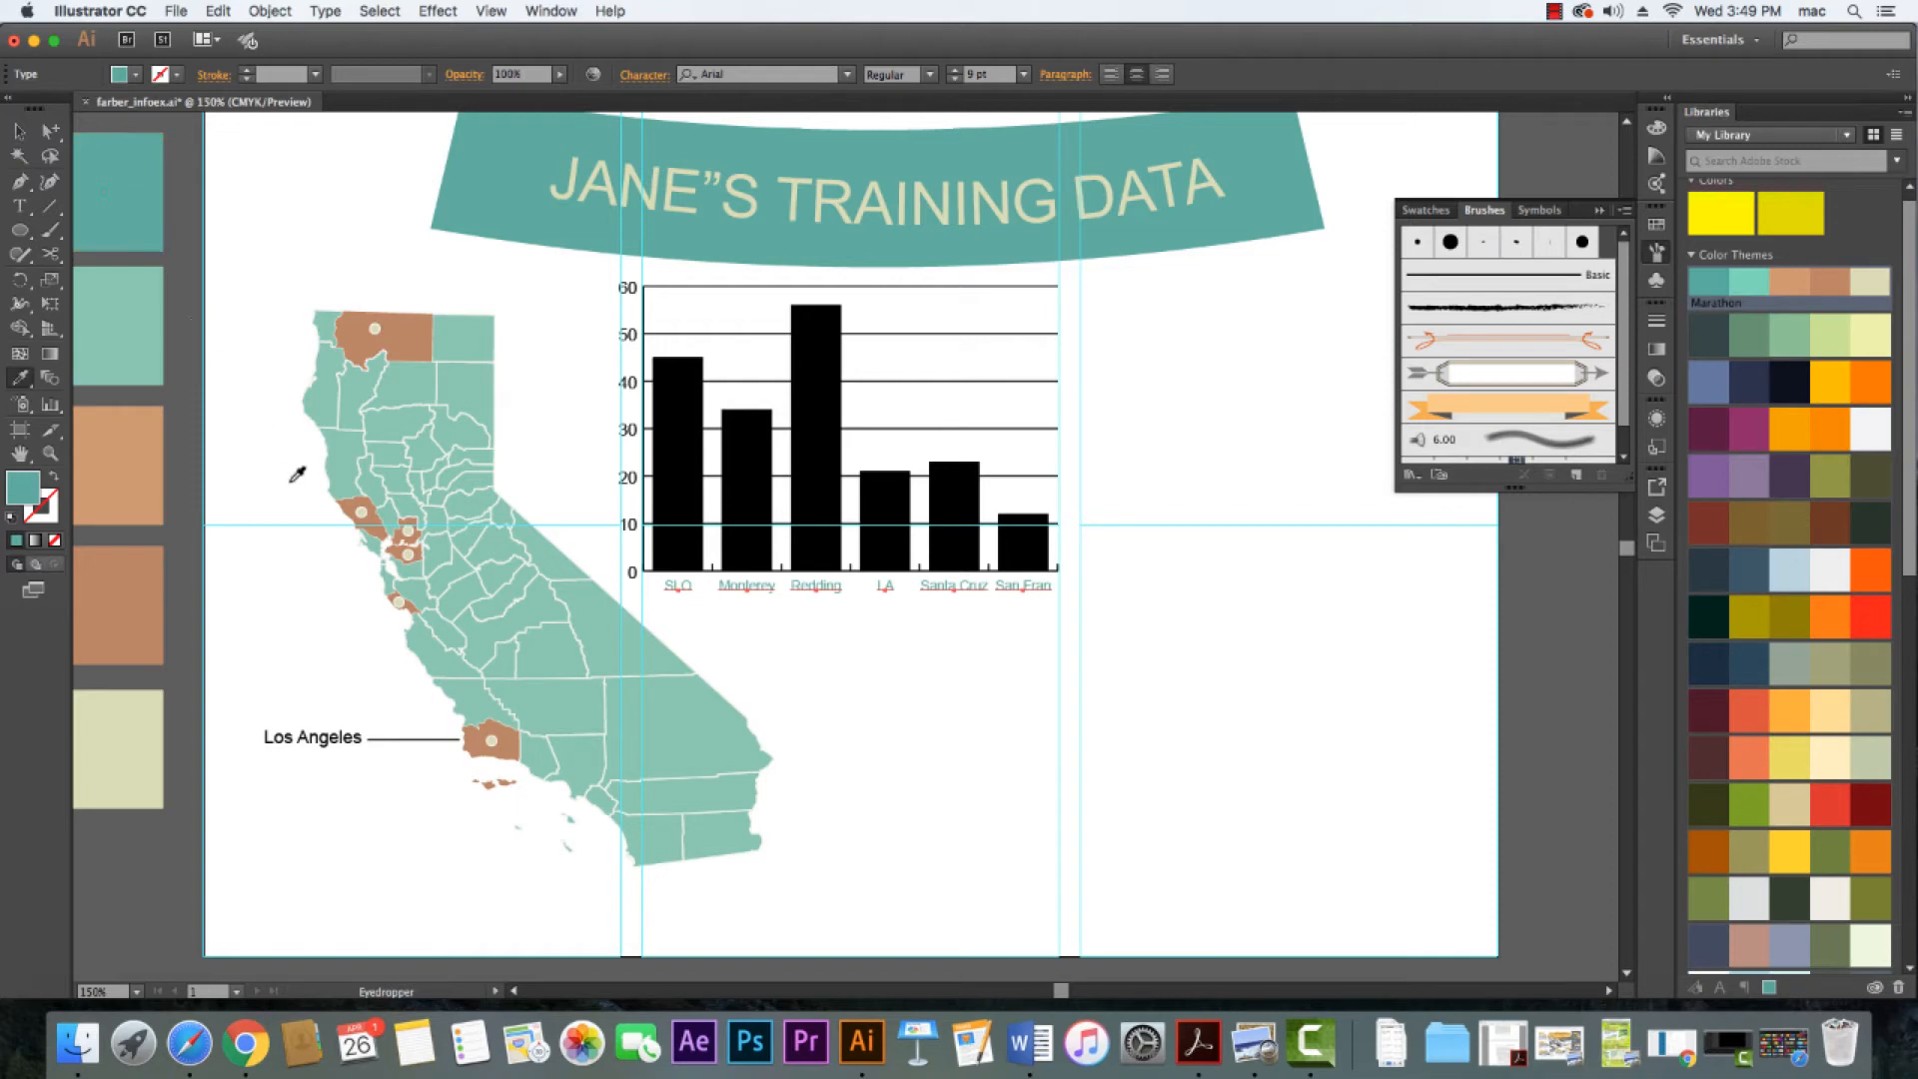
# Recolor only the graph's value-axis numbers with the light green sampled from the palette squares, and deselect them
pyautogui.click(25, 137)
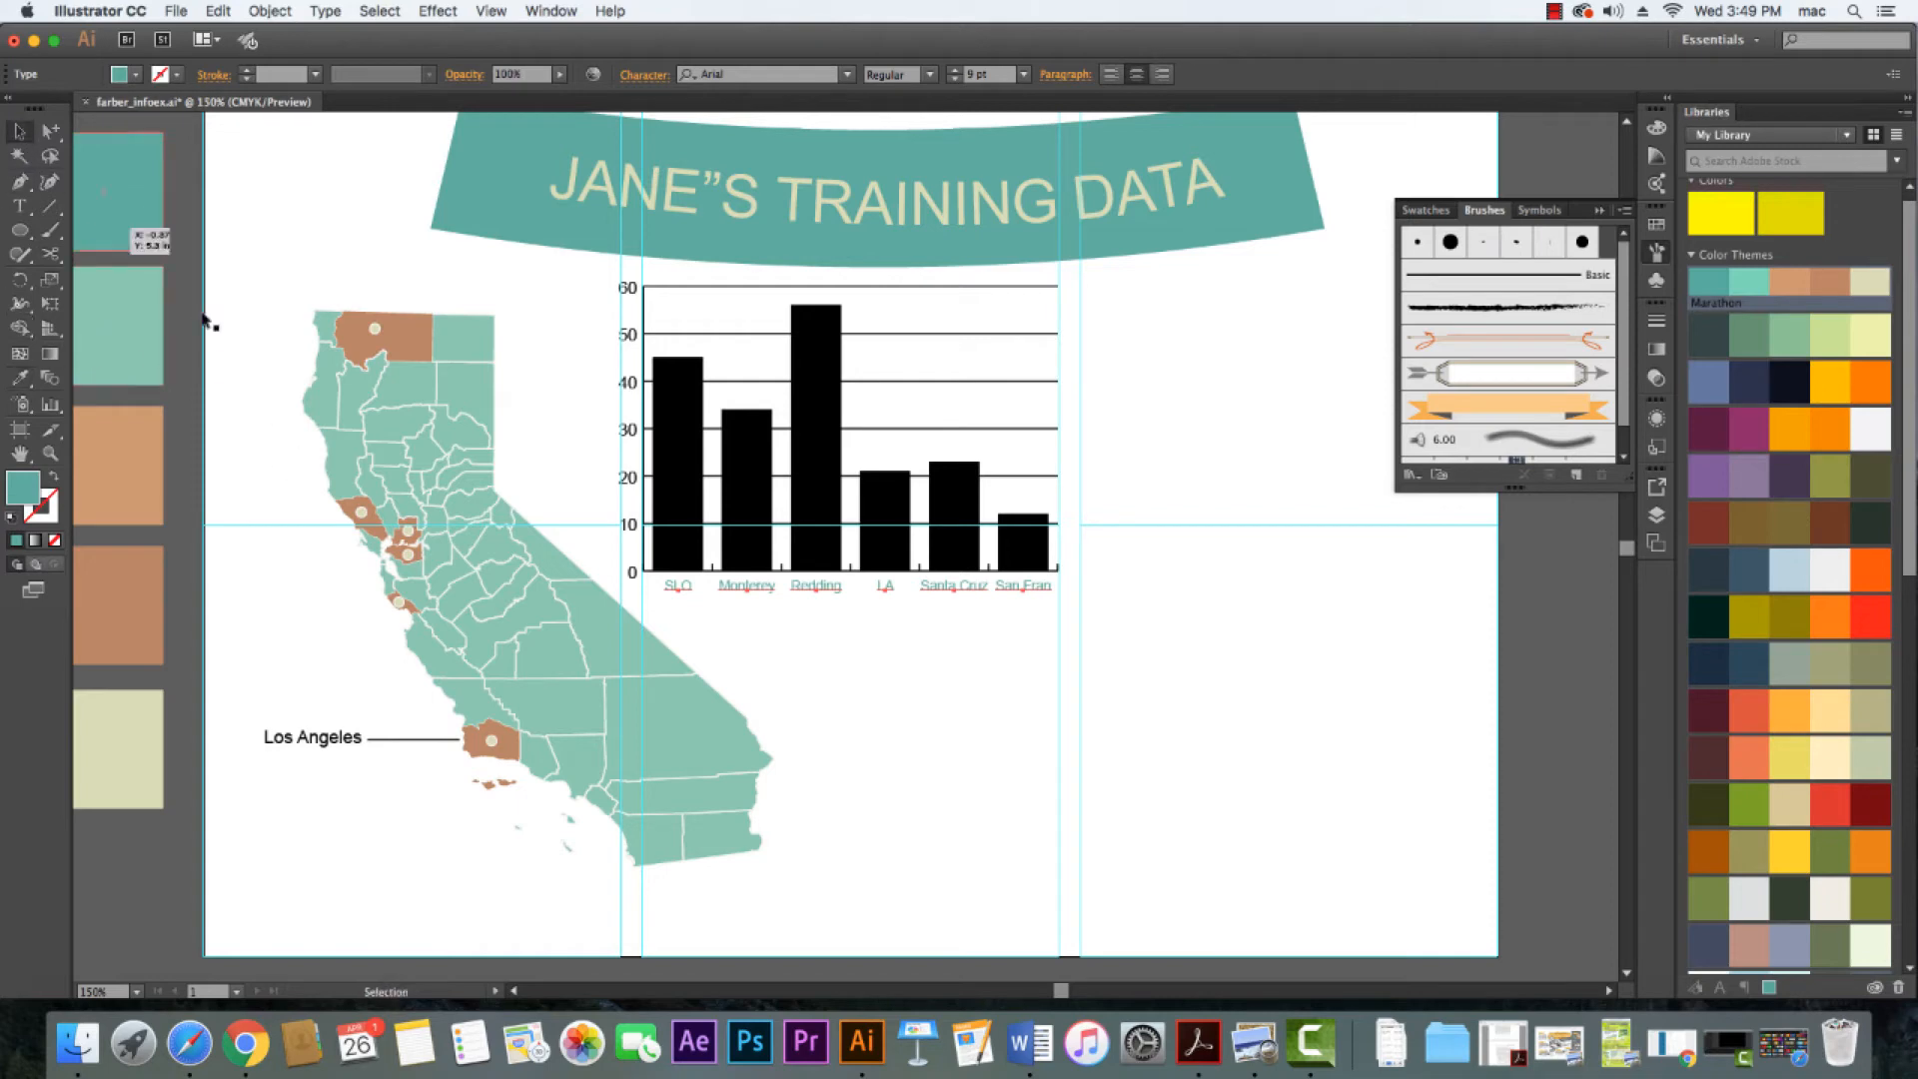
pyautogui.click(625, 294)
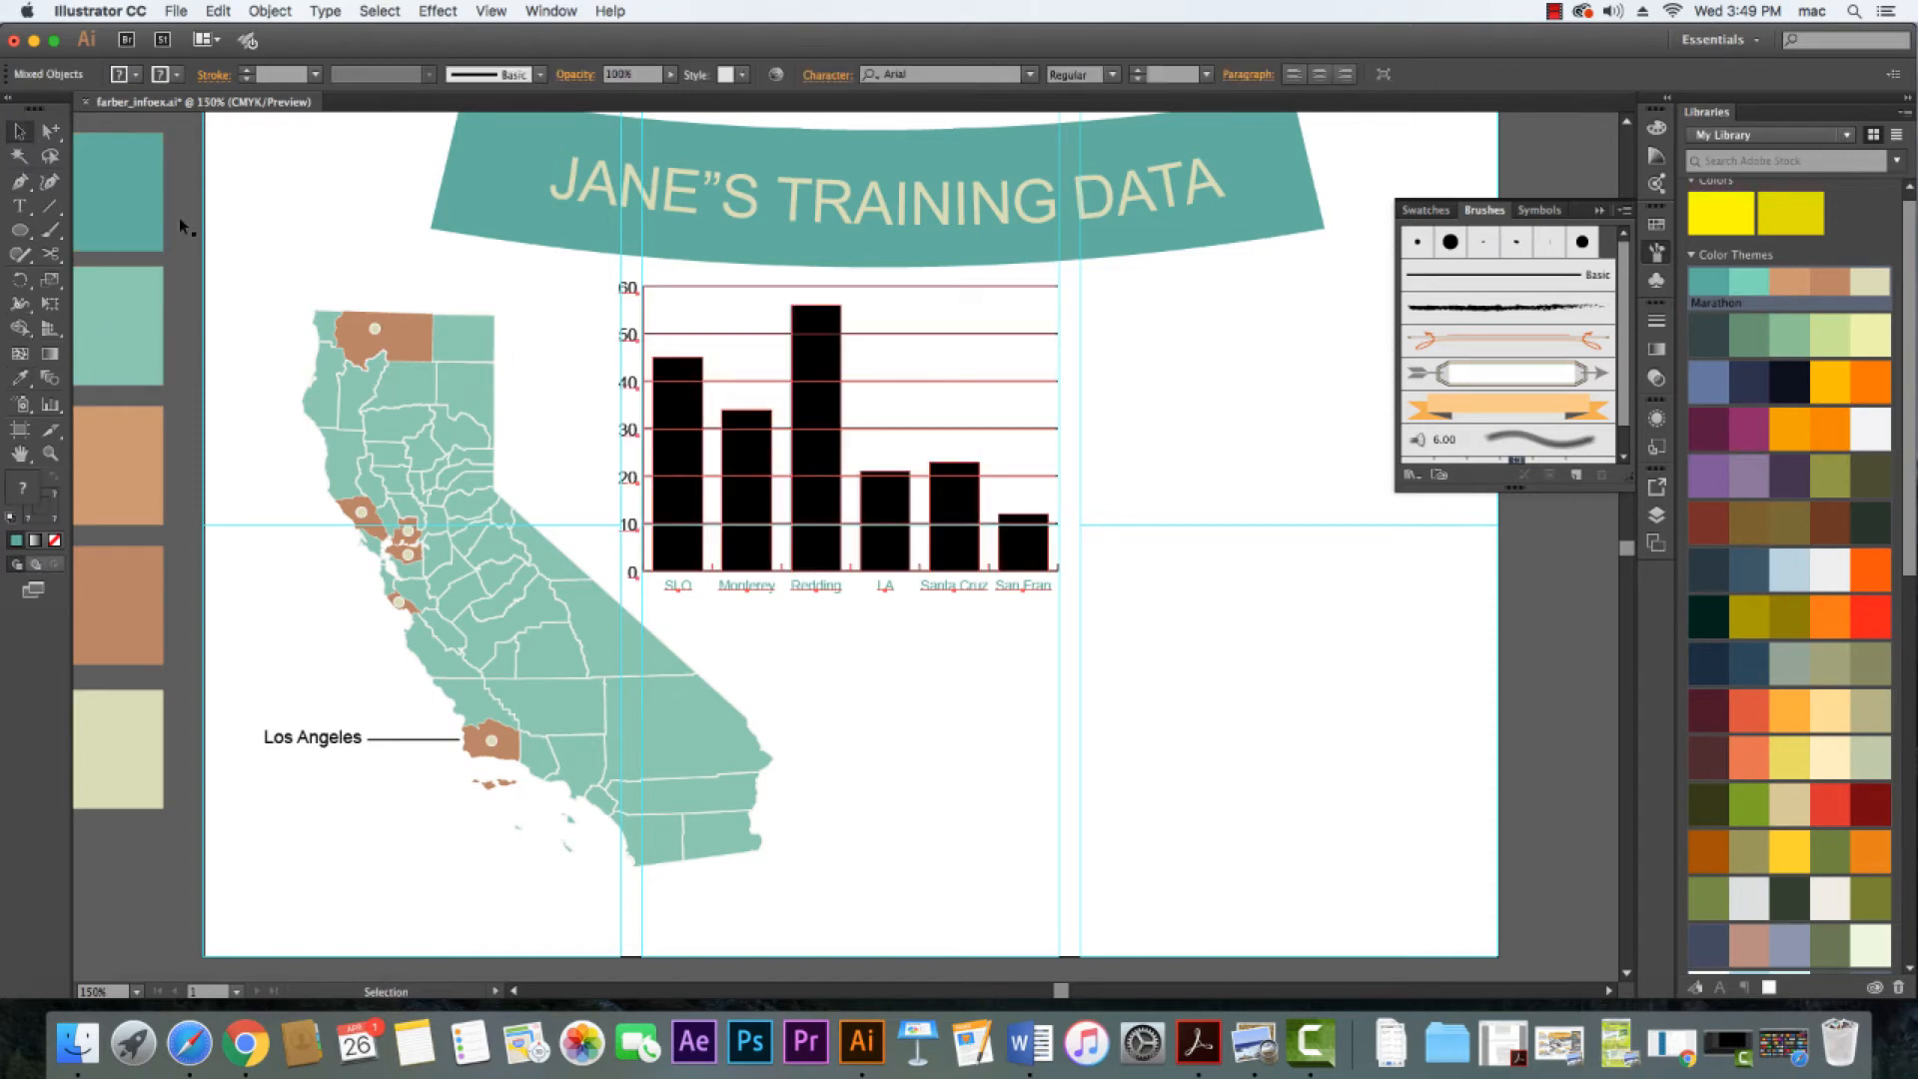
pyautogui.click(50, 131)
pyautogui.click(587, 290)
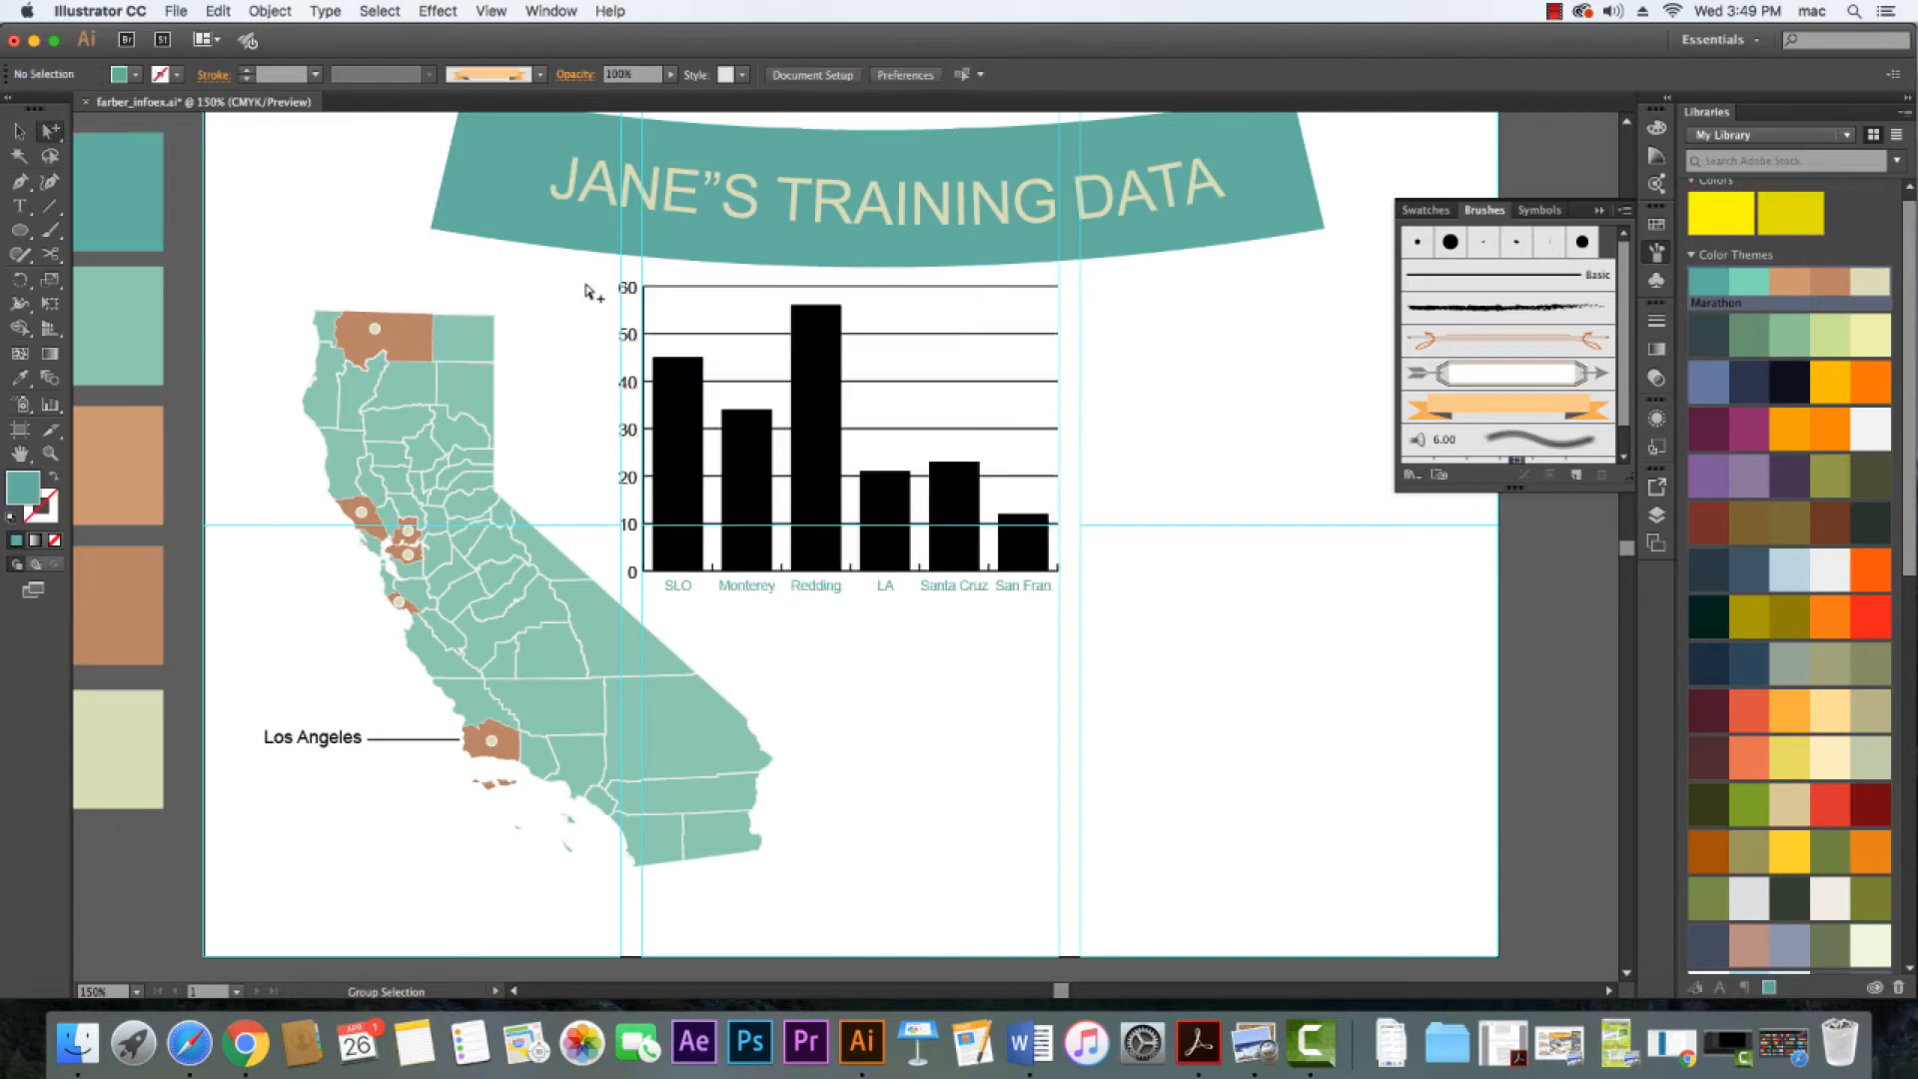
pyautogui.moveTo(593, 274); pyautogui.dragTo(631, 577)
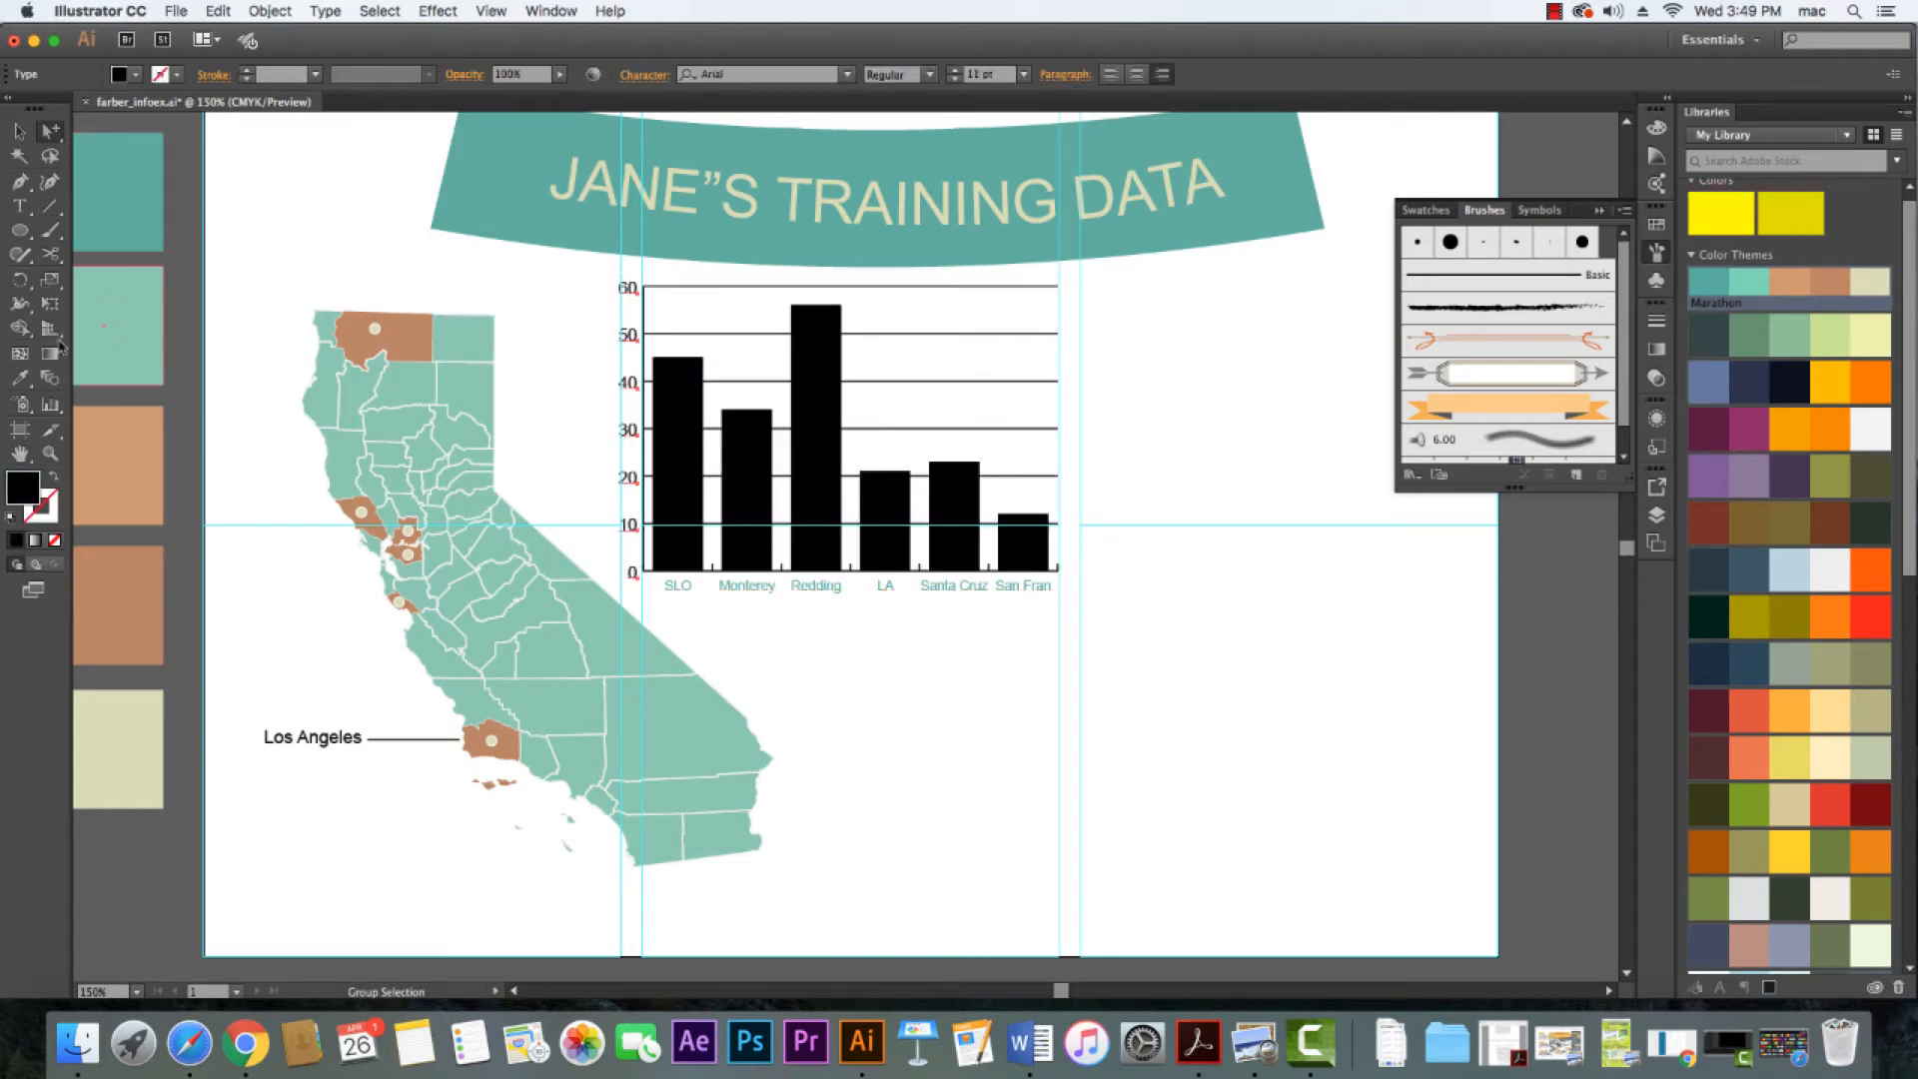
pyautogui.press('i')
pyautogui.click(120, 316)
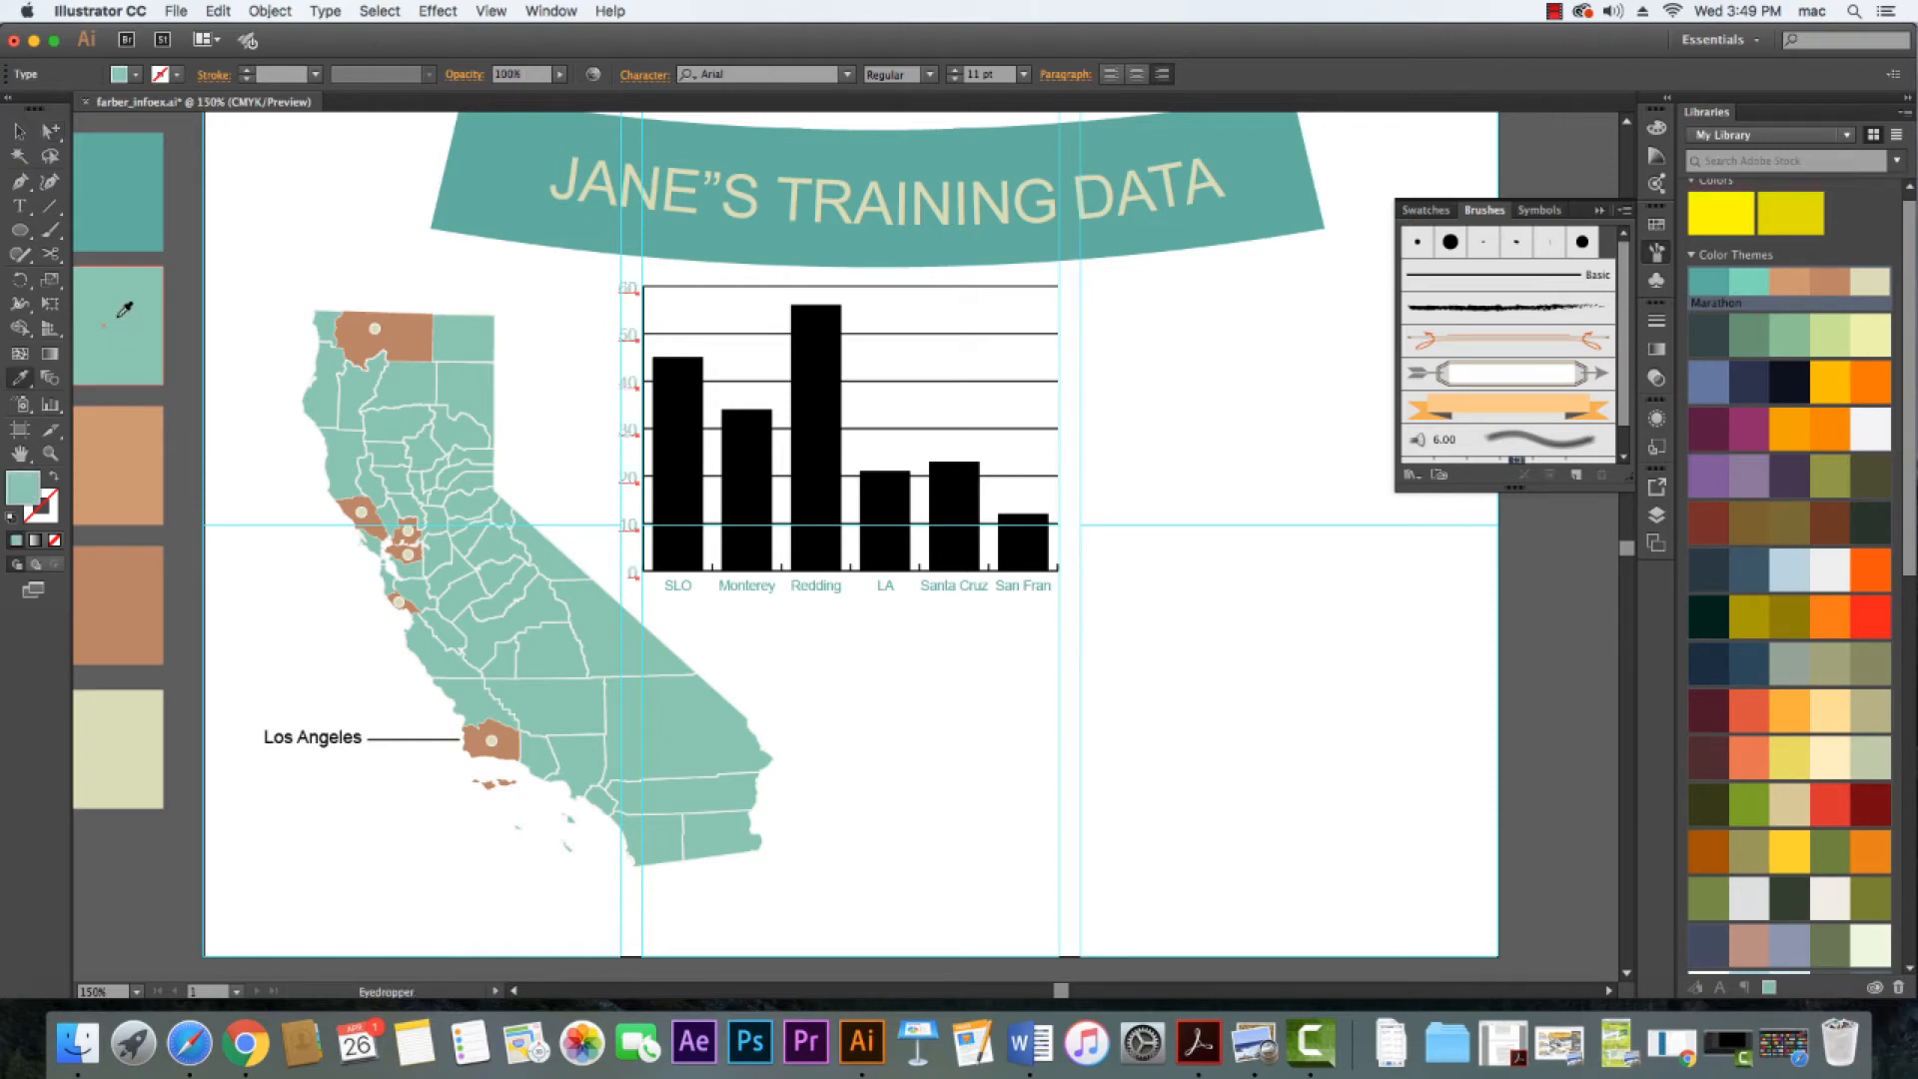
pyautogui.click(19, 131)
pyautogui.click(347, 234)
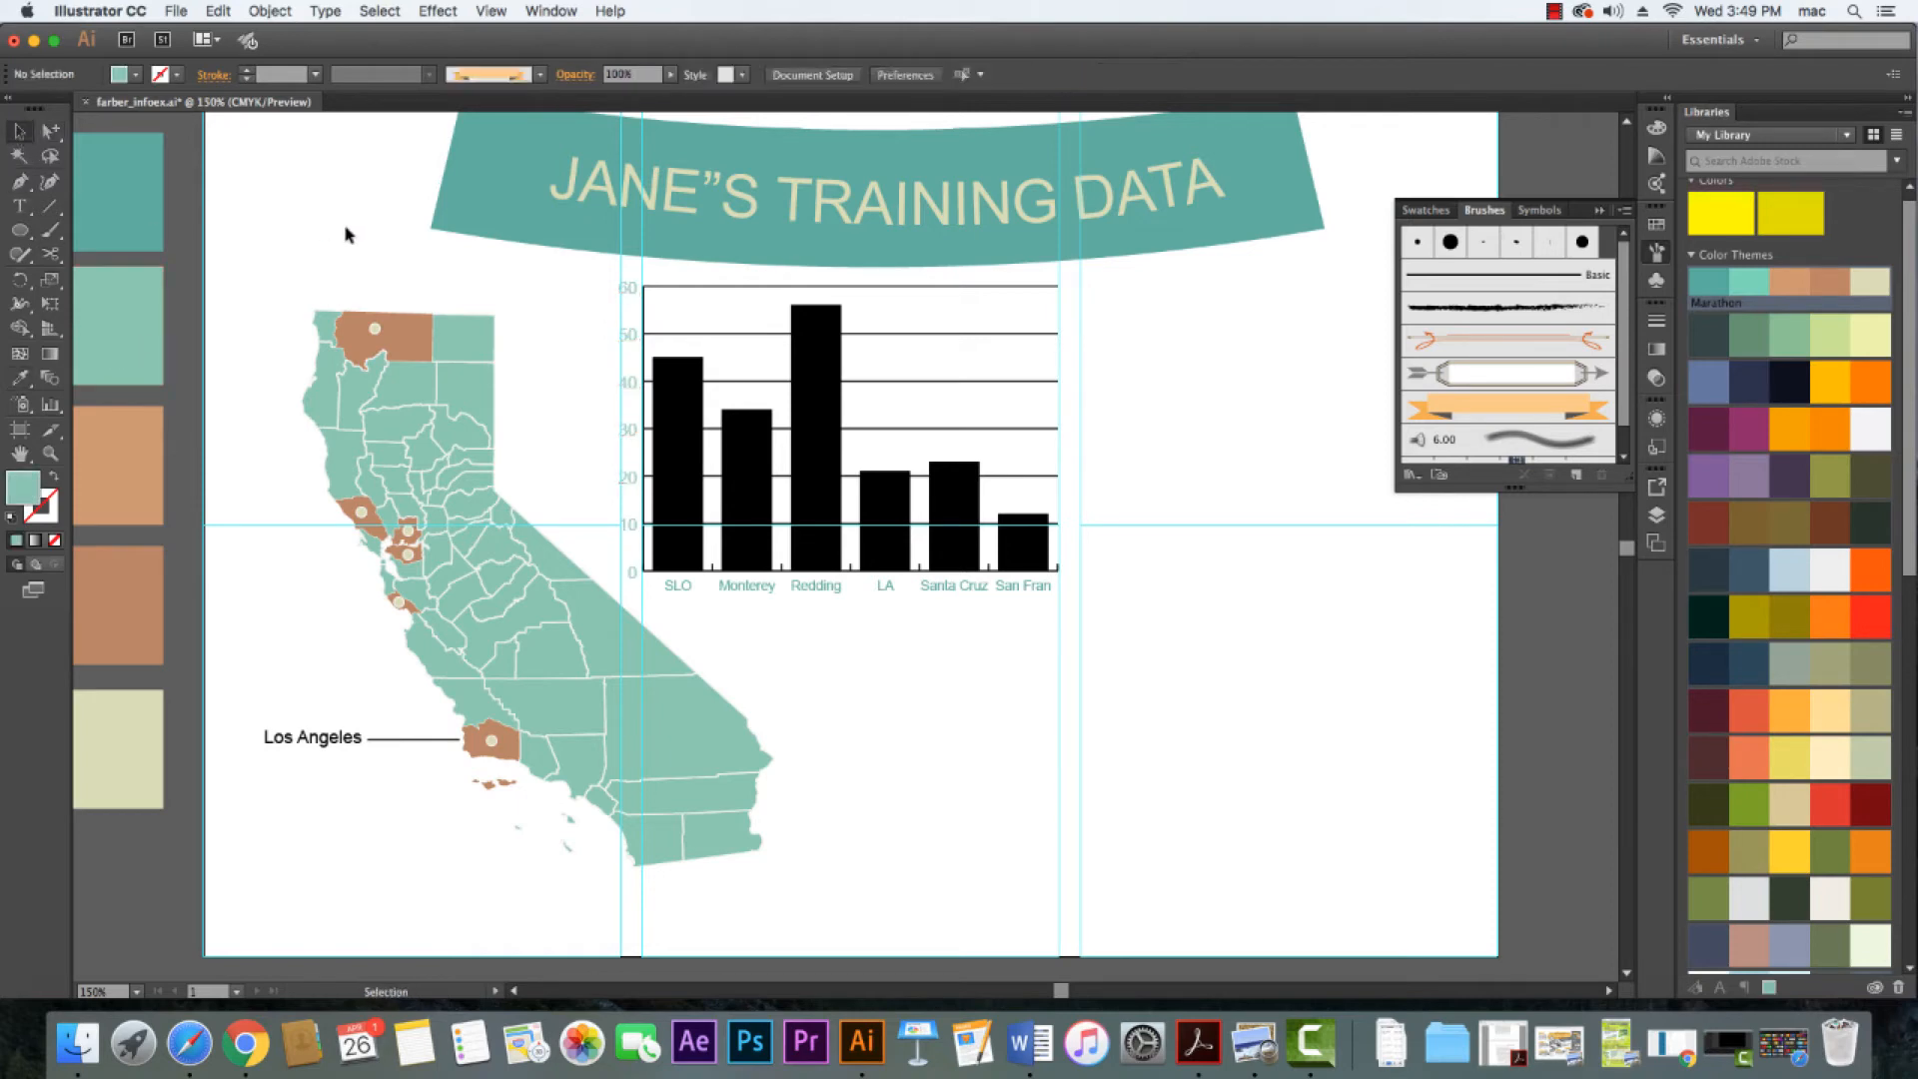
# Select all six bars of the graph as a group and fill them with the dark teal sampled from the palette squares
pyautogui.click(50, 132)
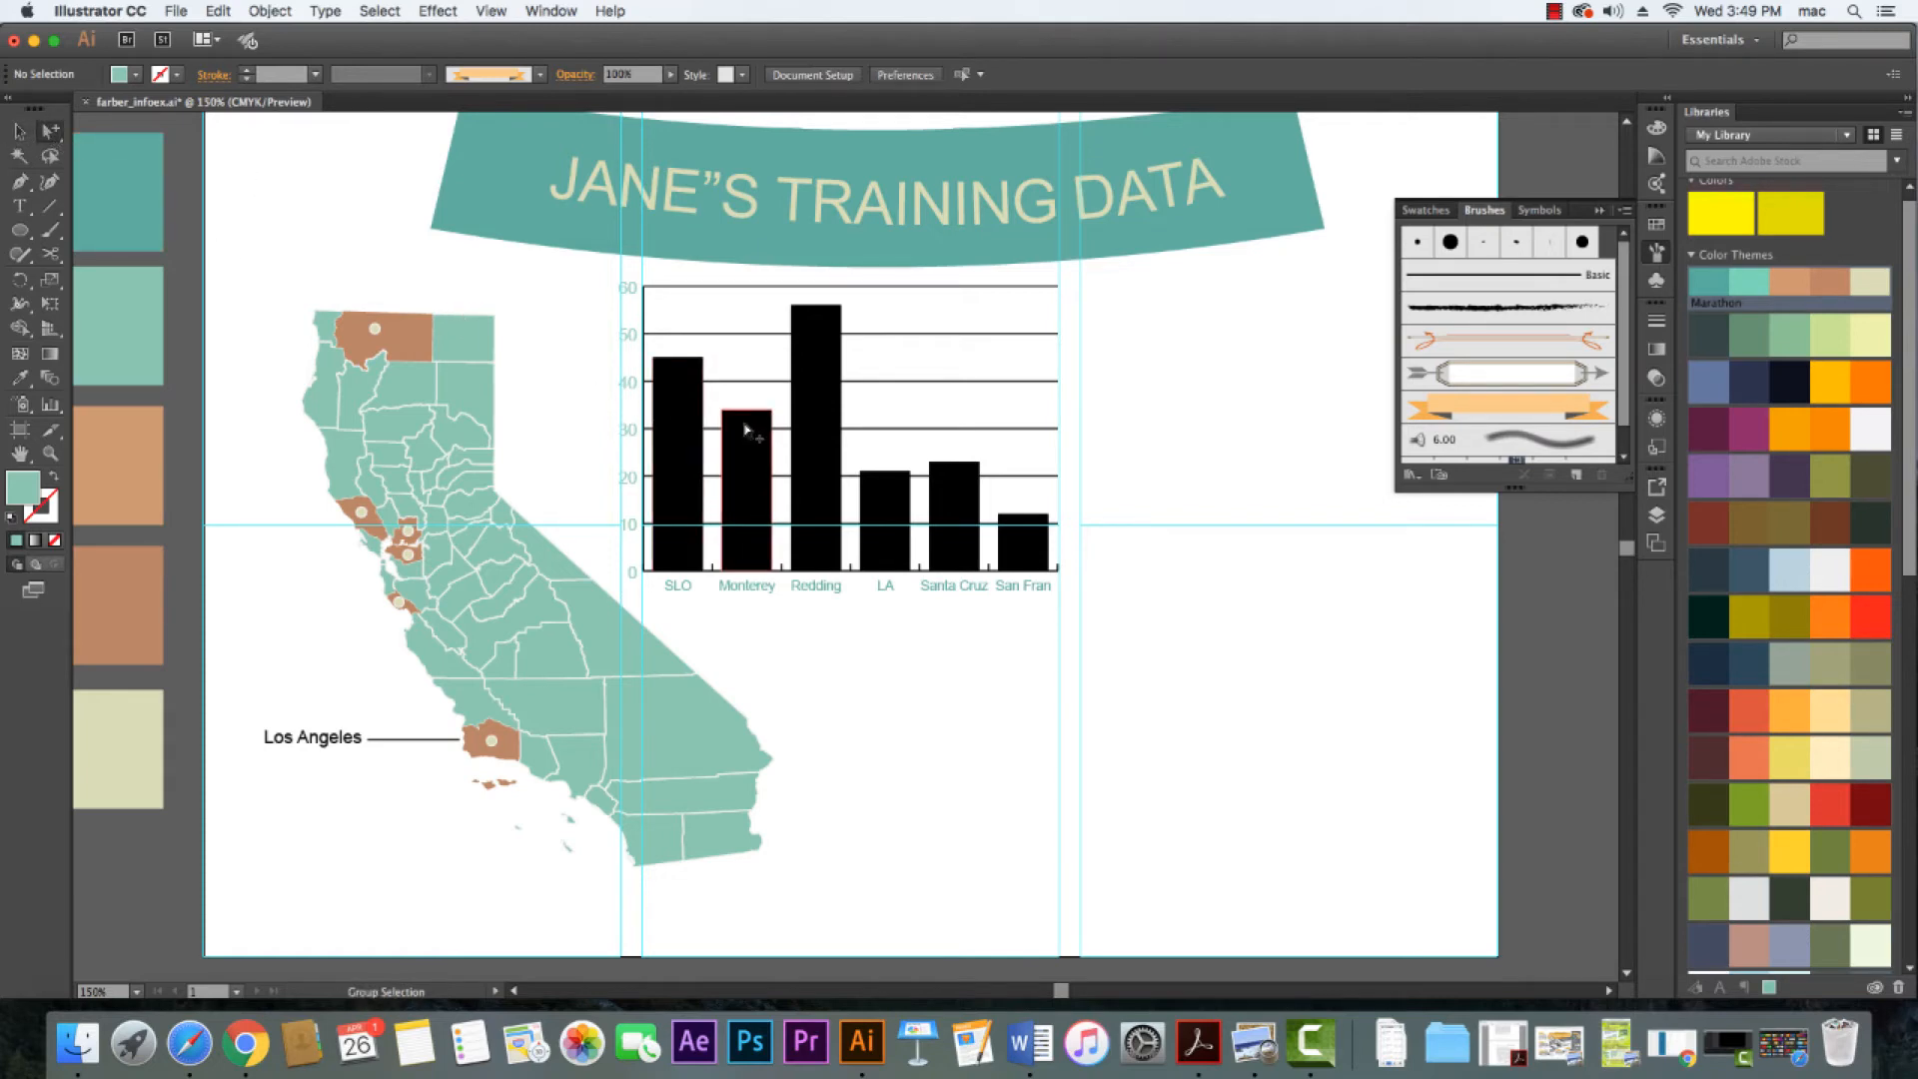
pyautogui.click(675, 410)
pyautogui.click(673, 404)
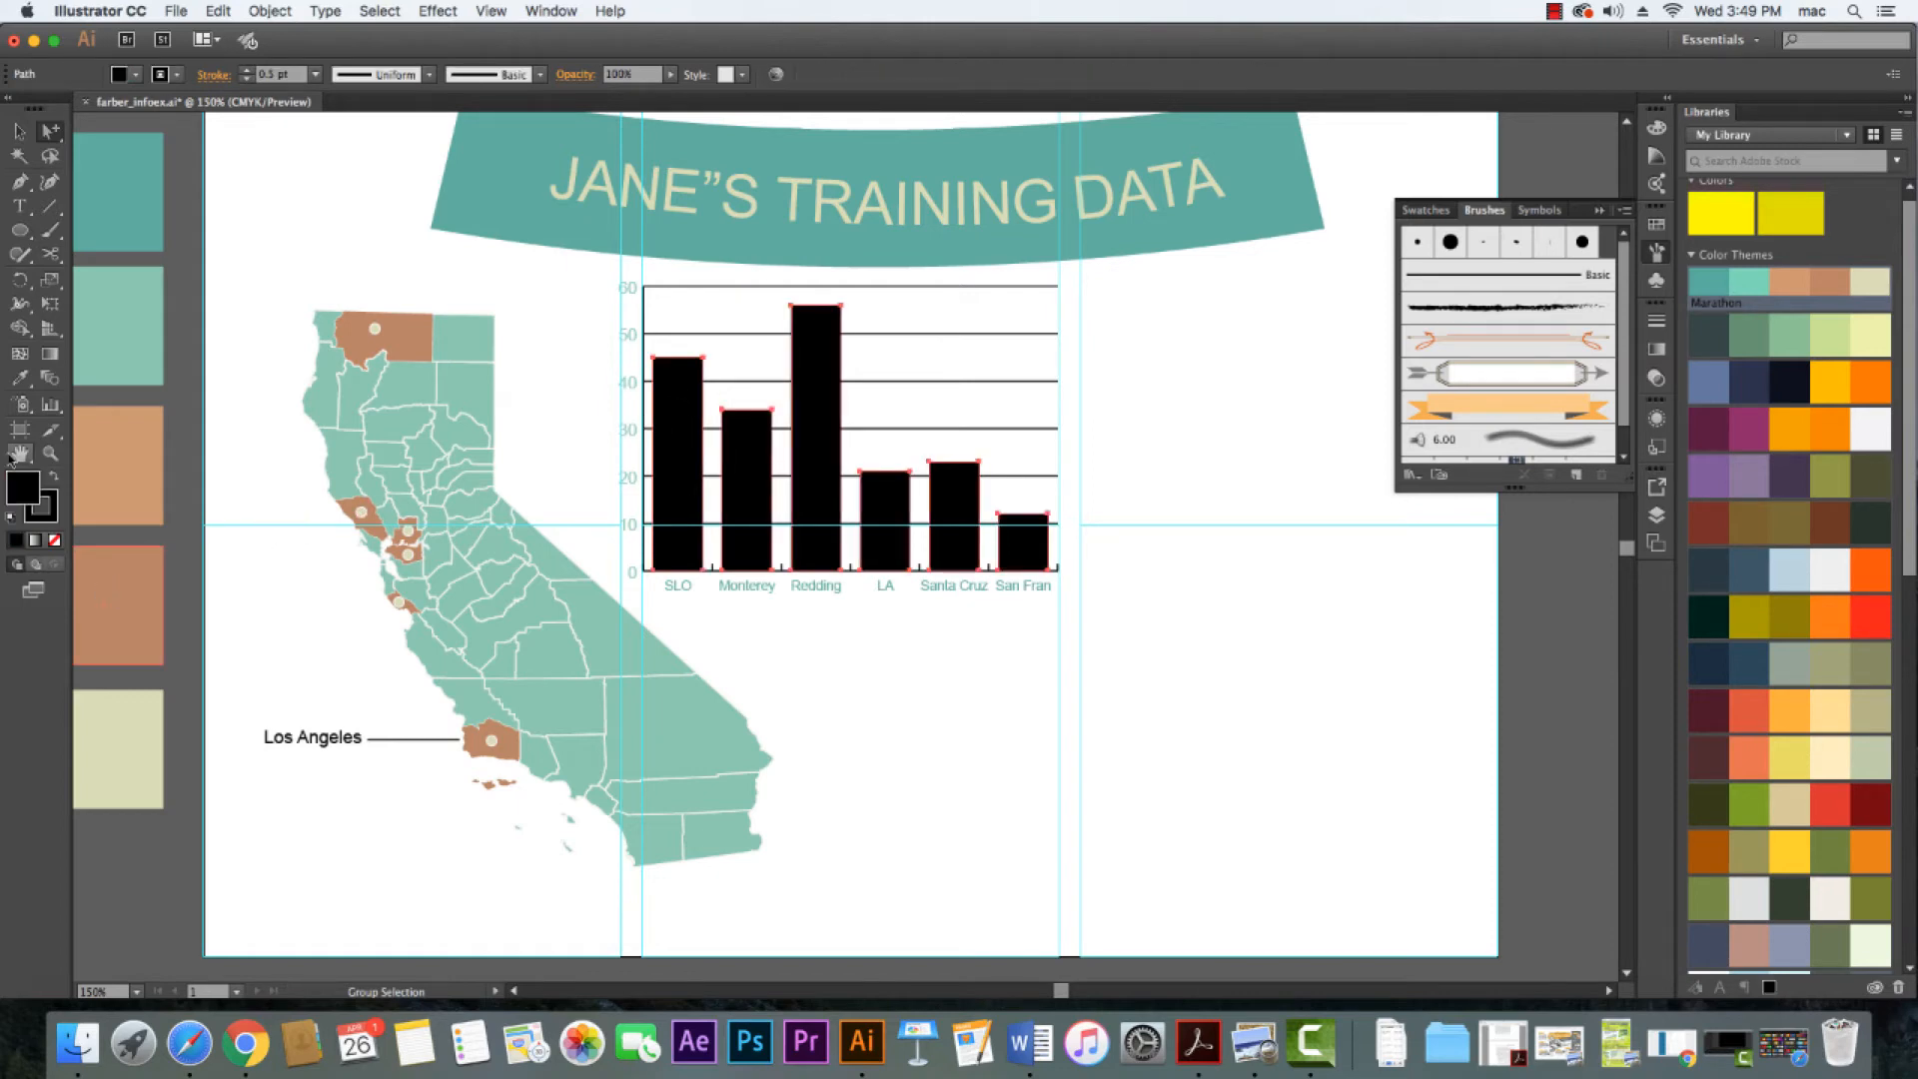
pyautogui.press('i')
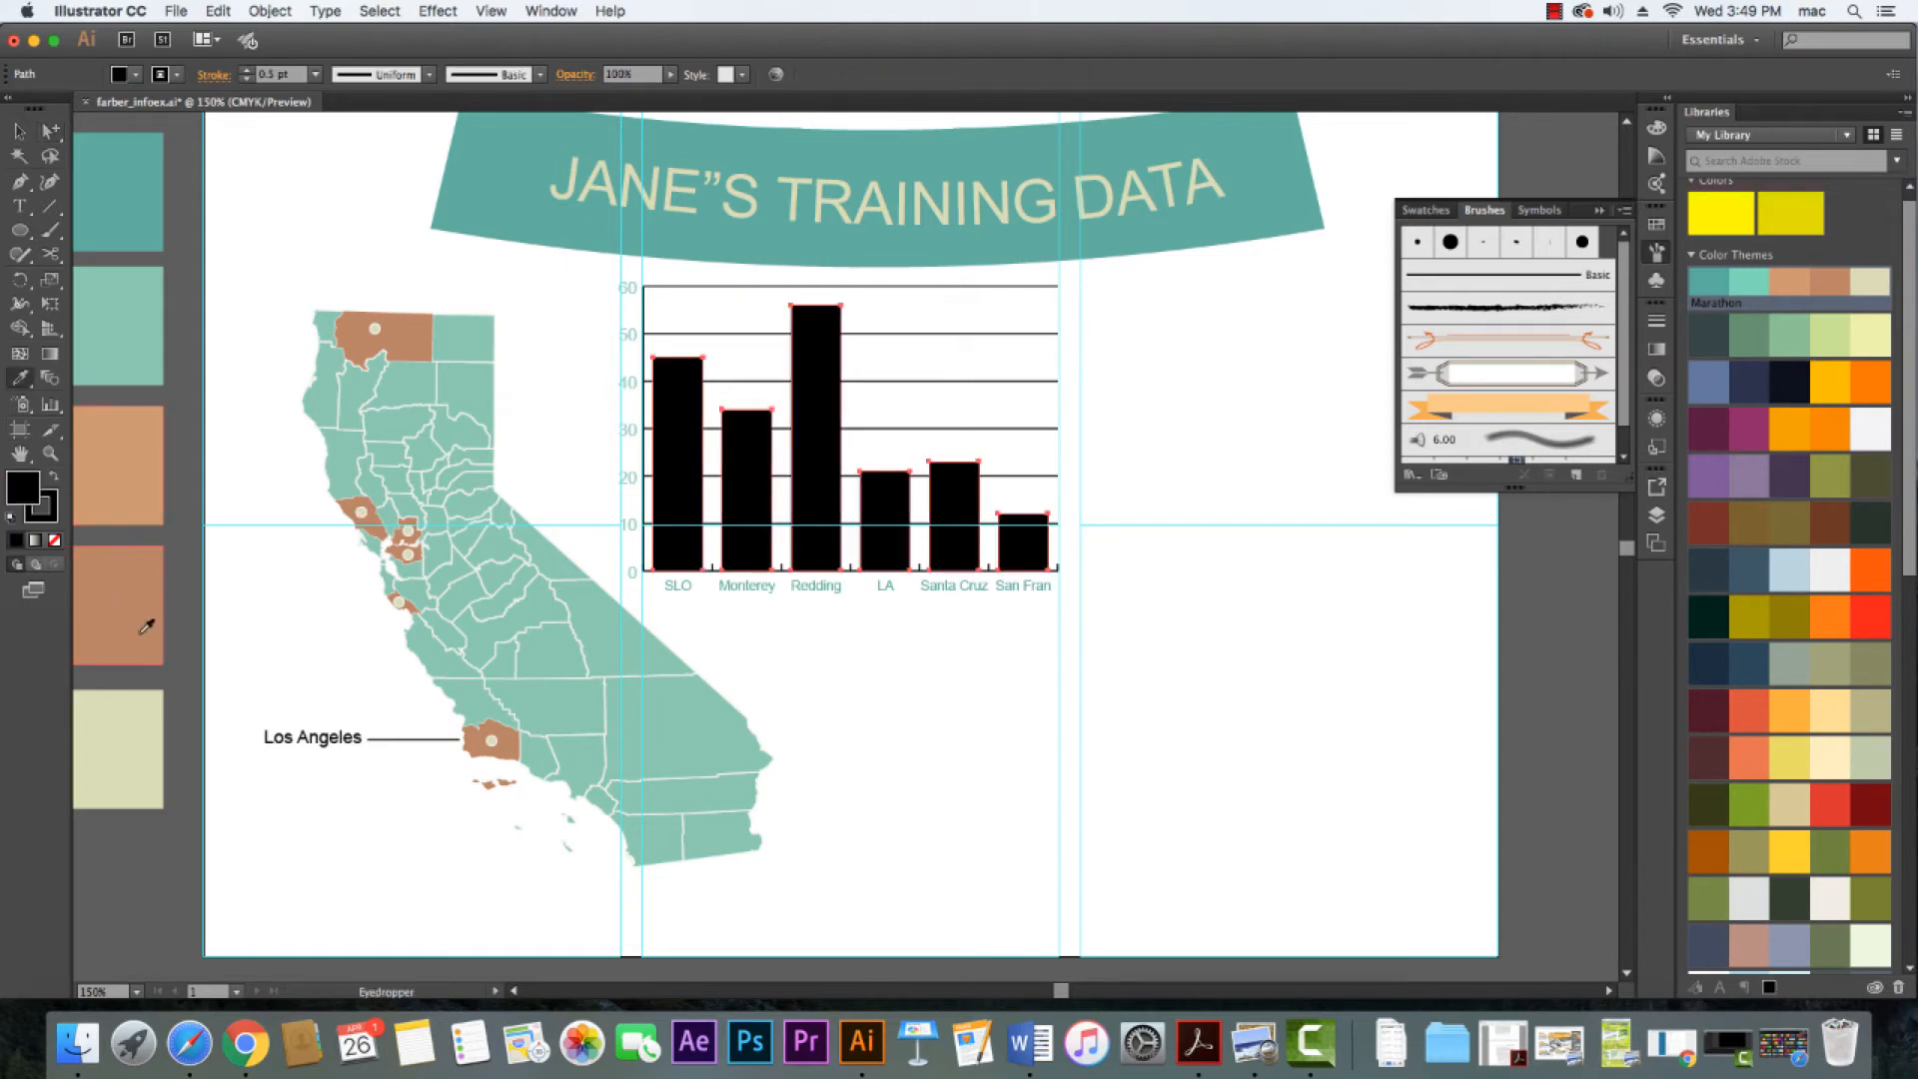
pyautogui.click(136, 616)
pyautogui.click(129, 505)
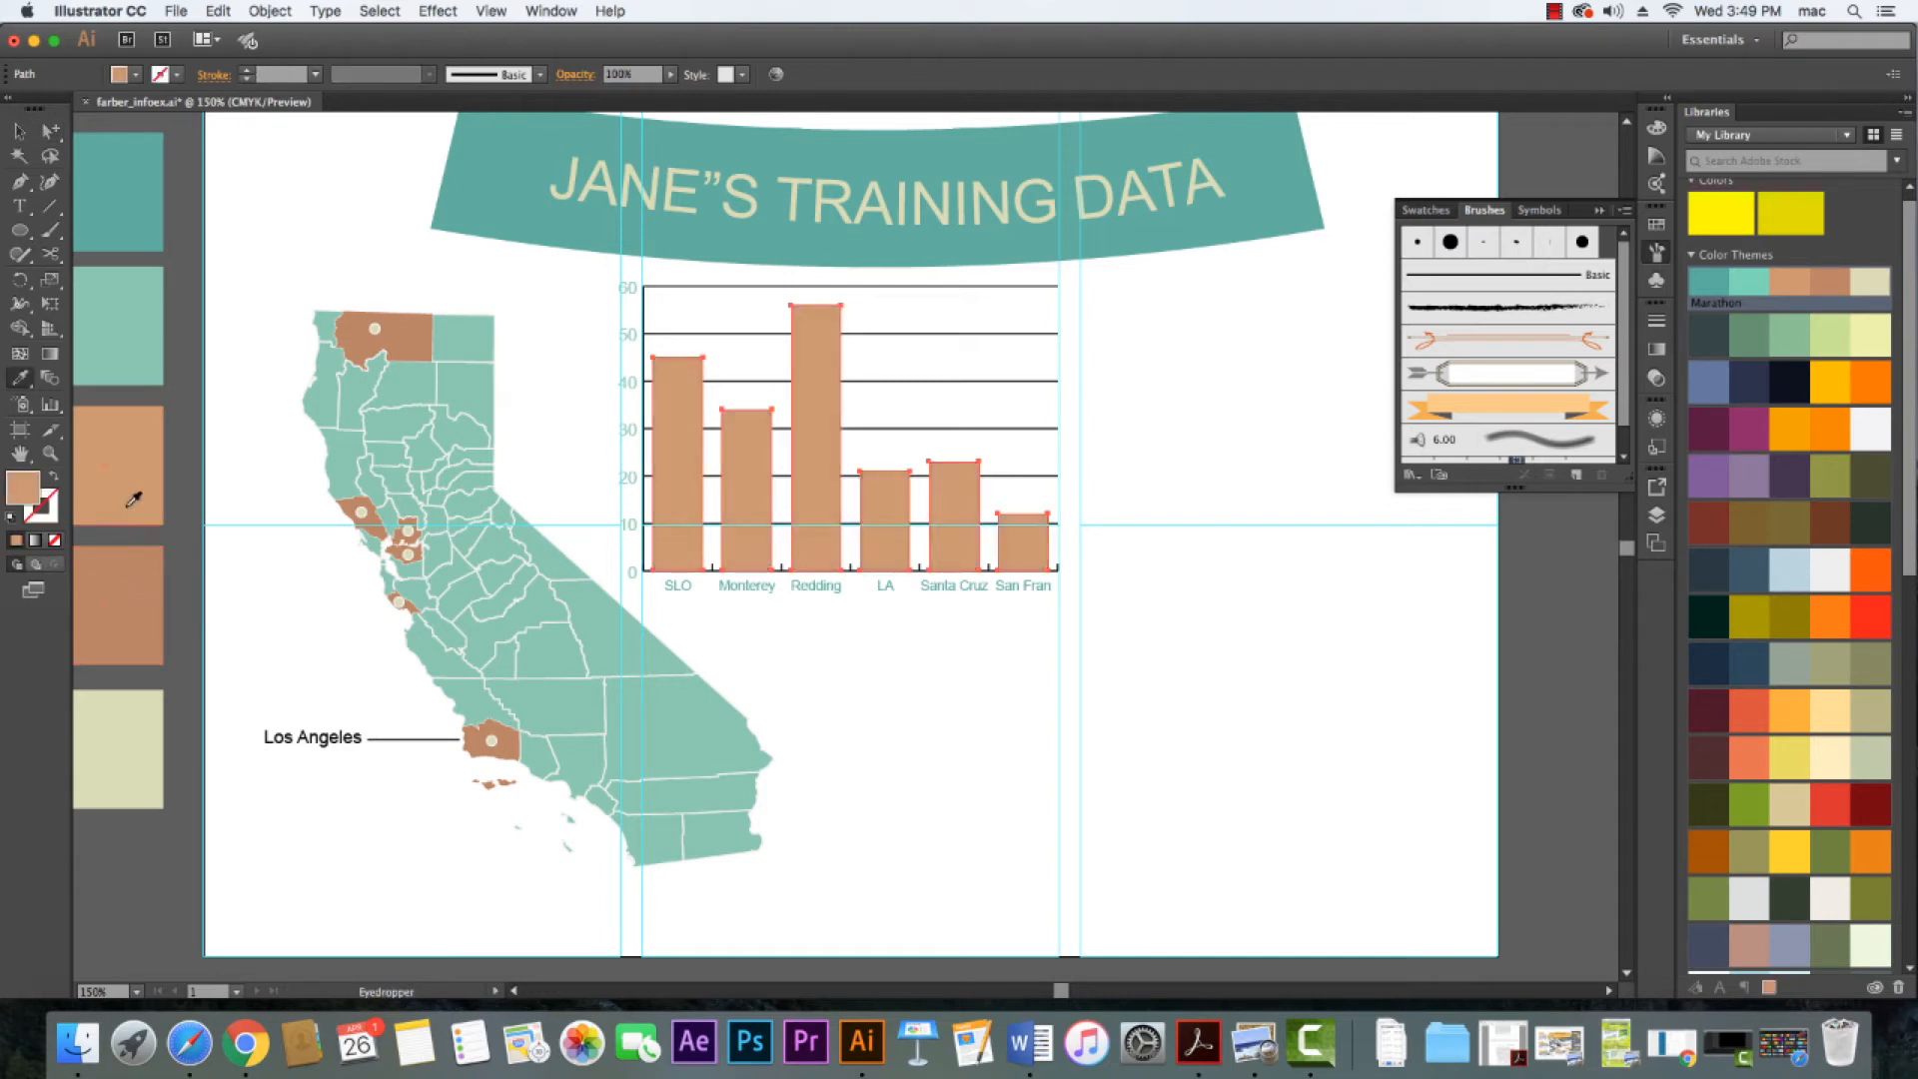
pyautogui.click(122, 363)
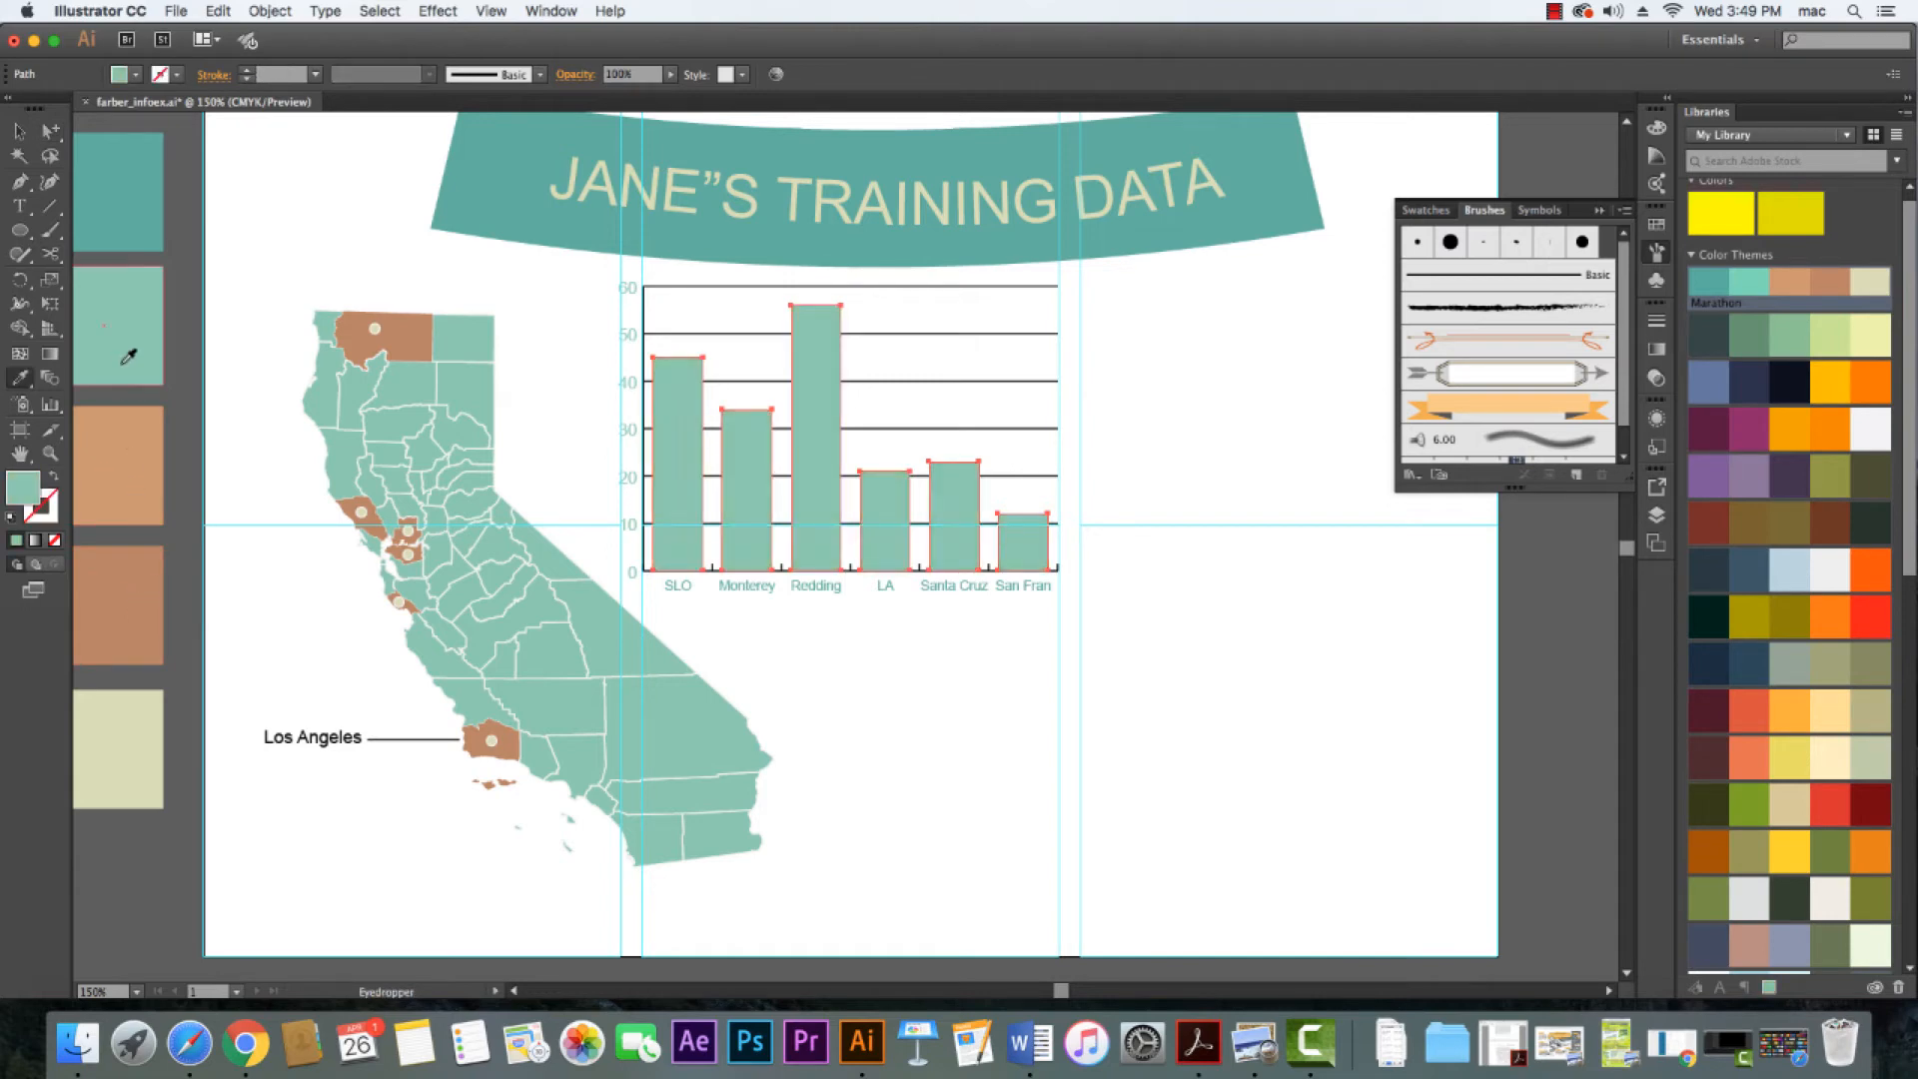
pyautogui.click(145, 207)
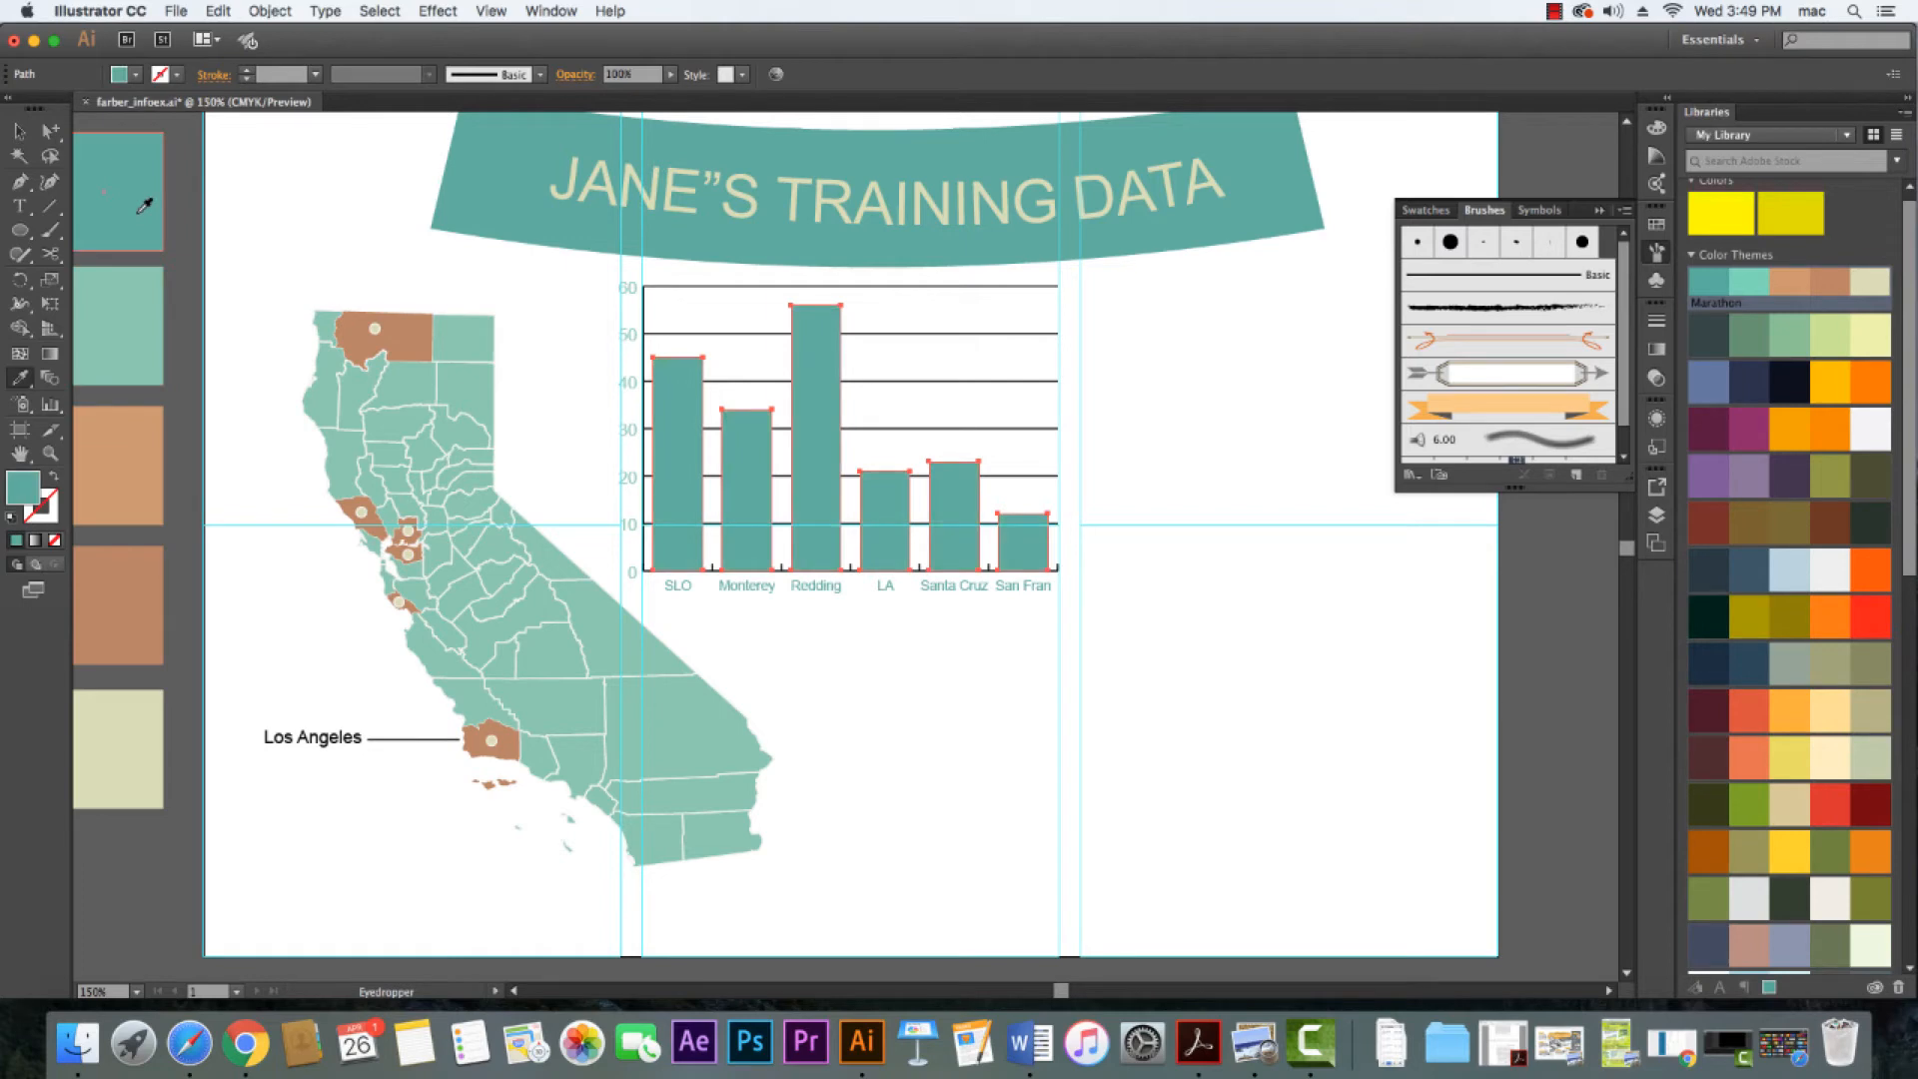
pyautogui.click(19, 131)
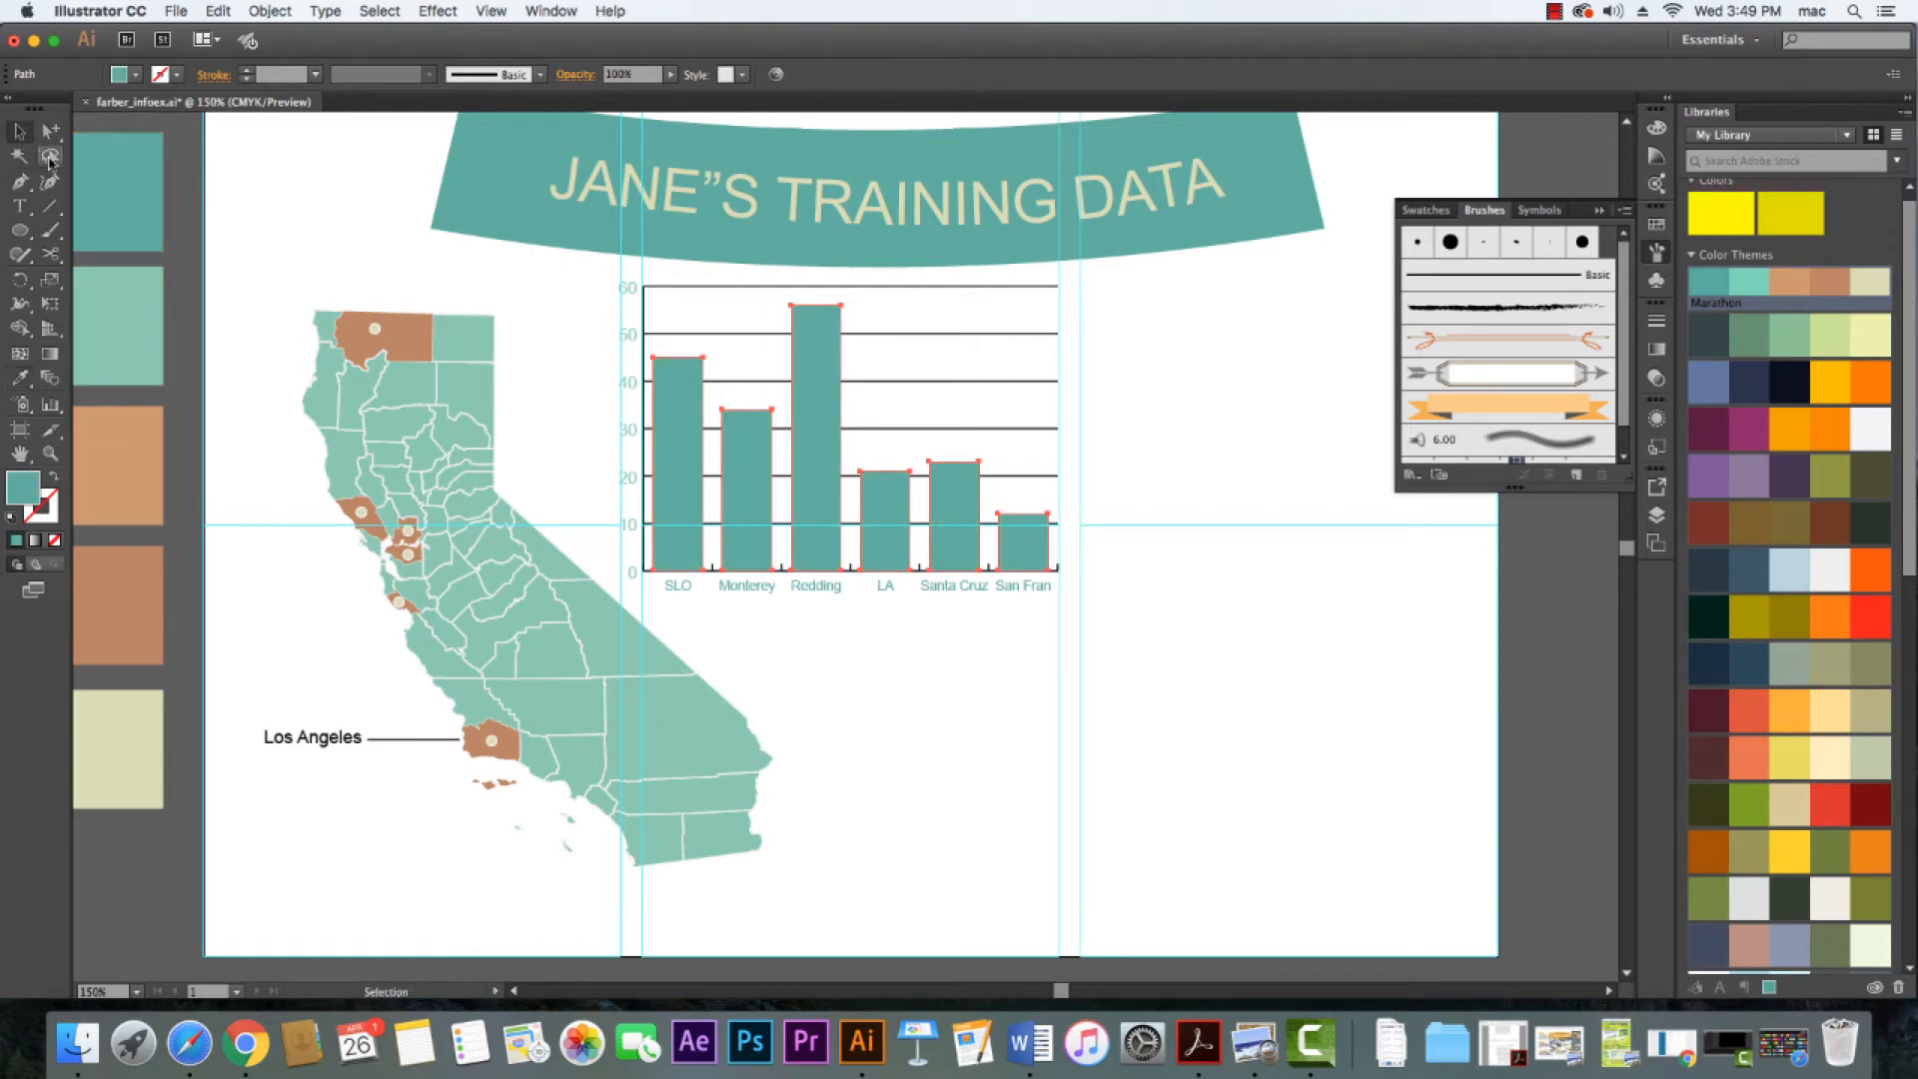
# Recolor only the graph's value-axis numbers with the dark brown sampled from the palette squares, and deselect them
pyautogui.click(254, 215)
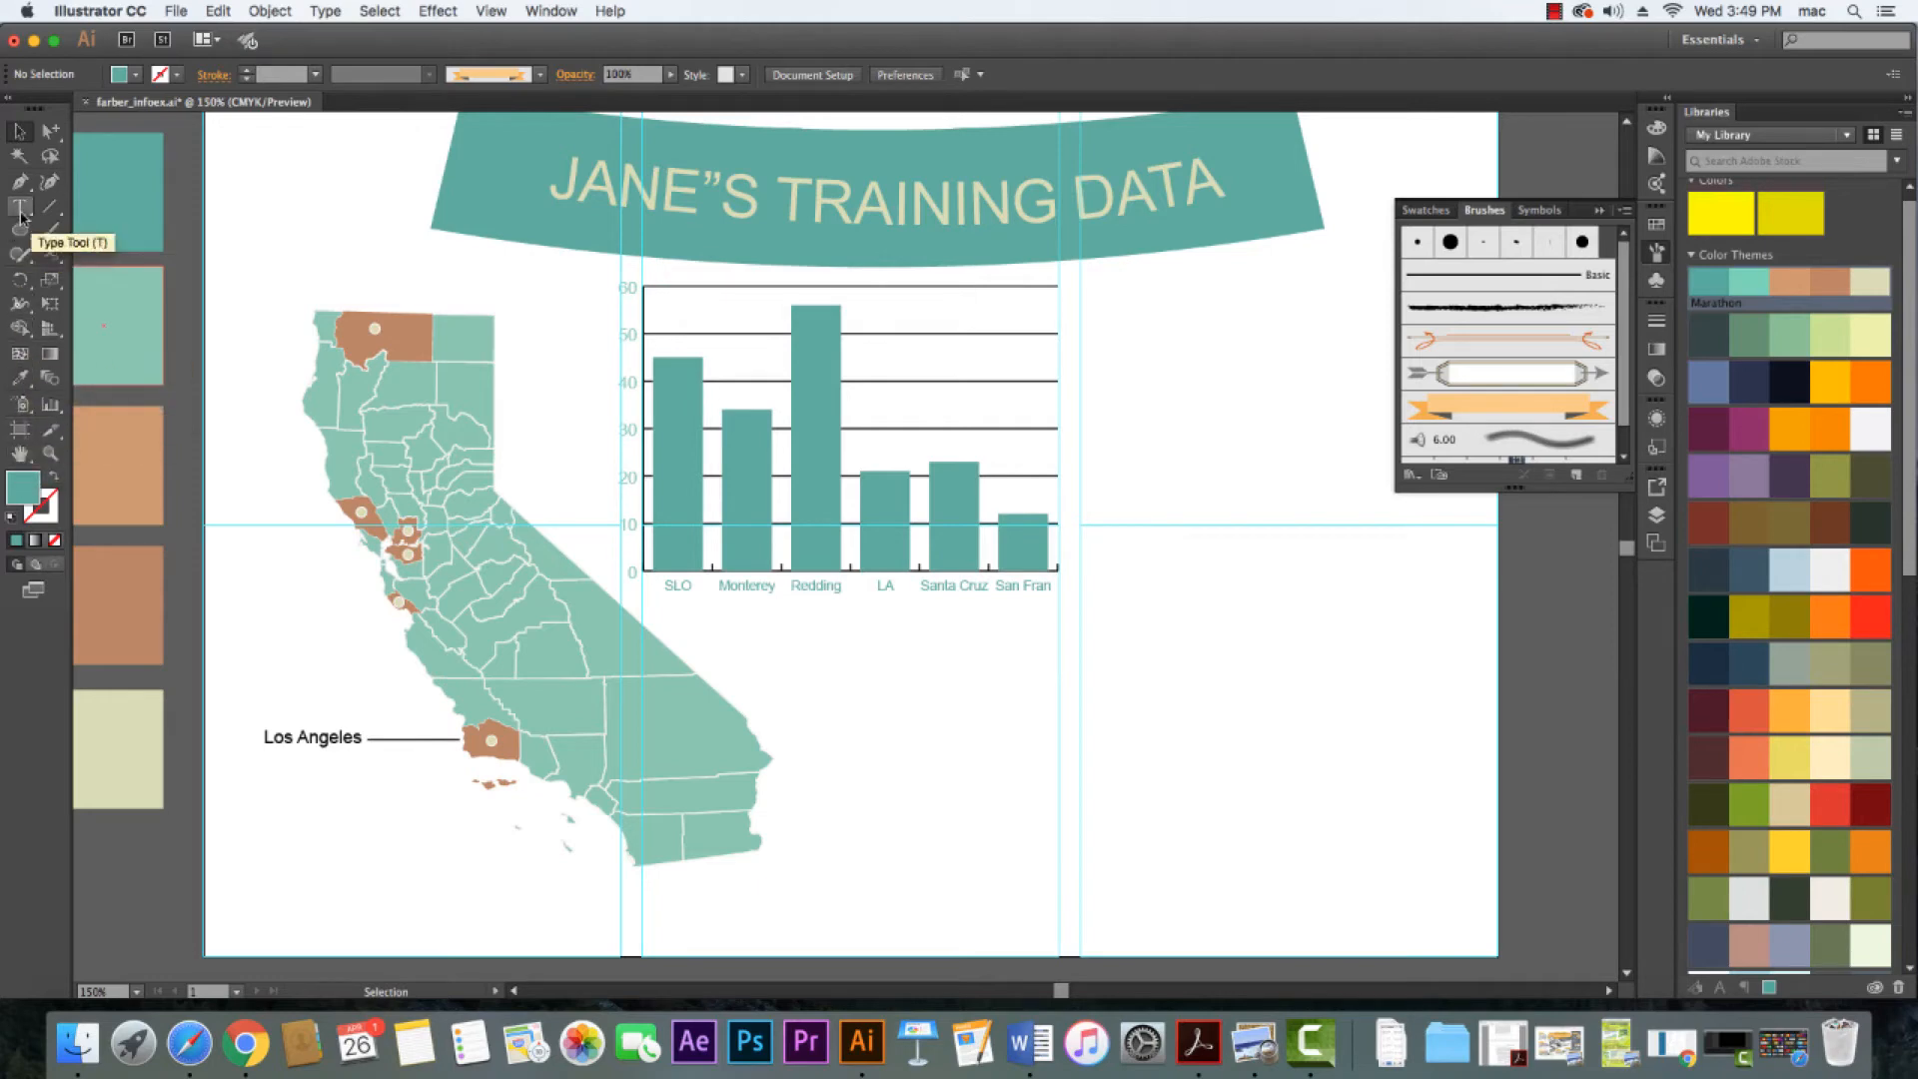
pyautogui.click(51, 131)
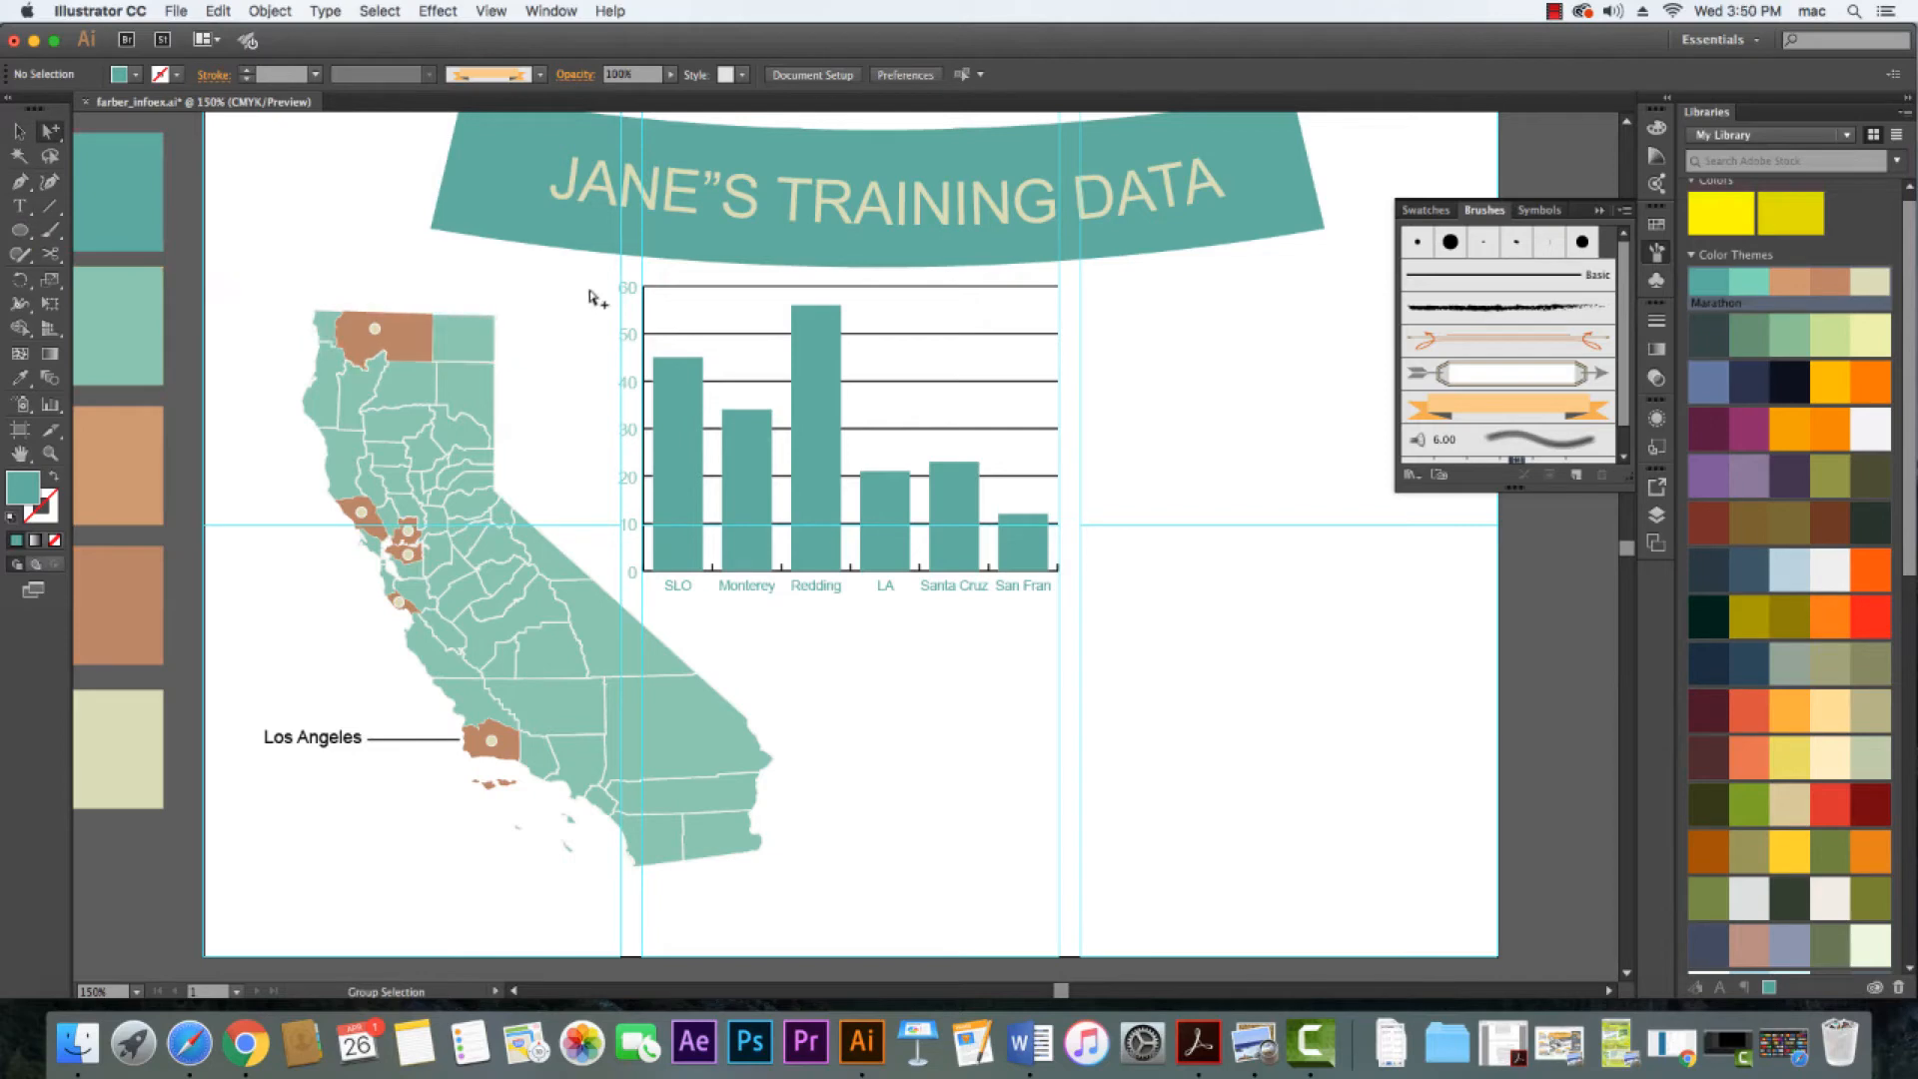
pyautogui.moveTo(601, 284); pyautogui.dragTo(641, 592)
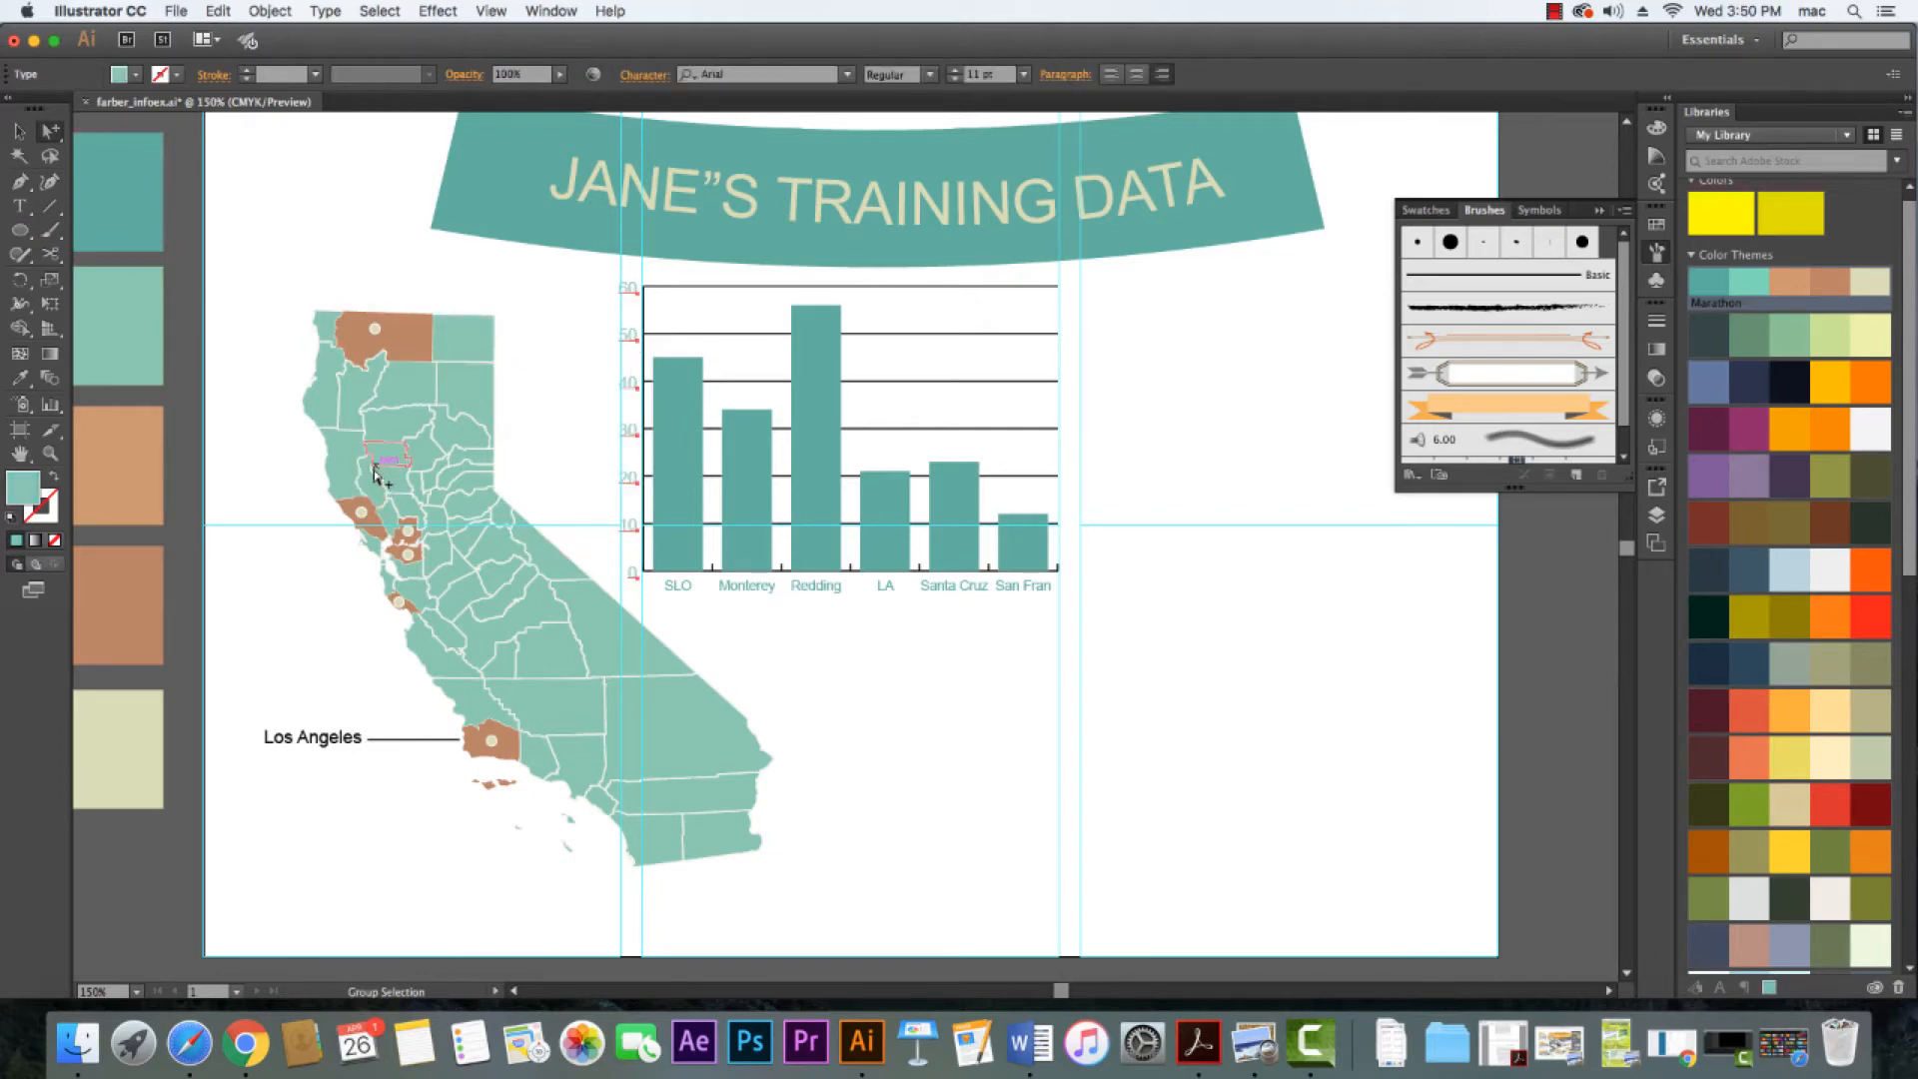
pyautogui.press('i')
pyautogui.click(122, 609)
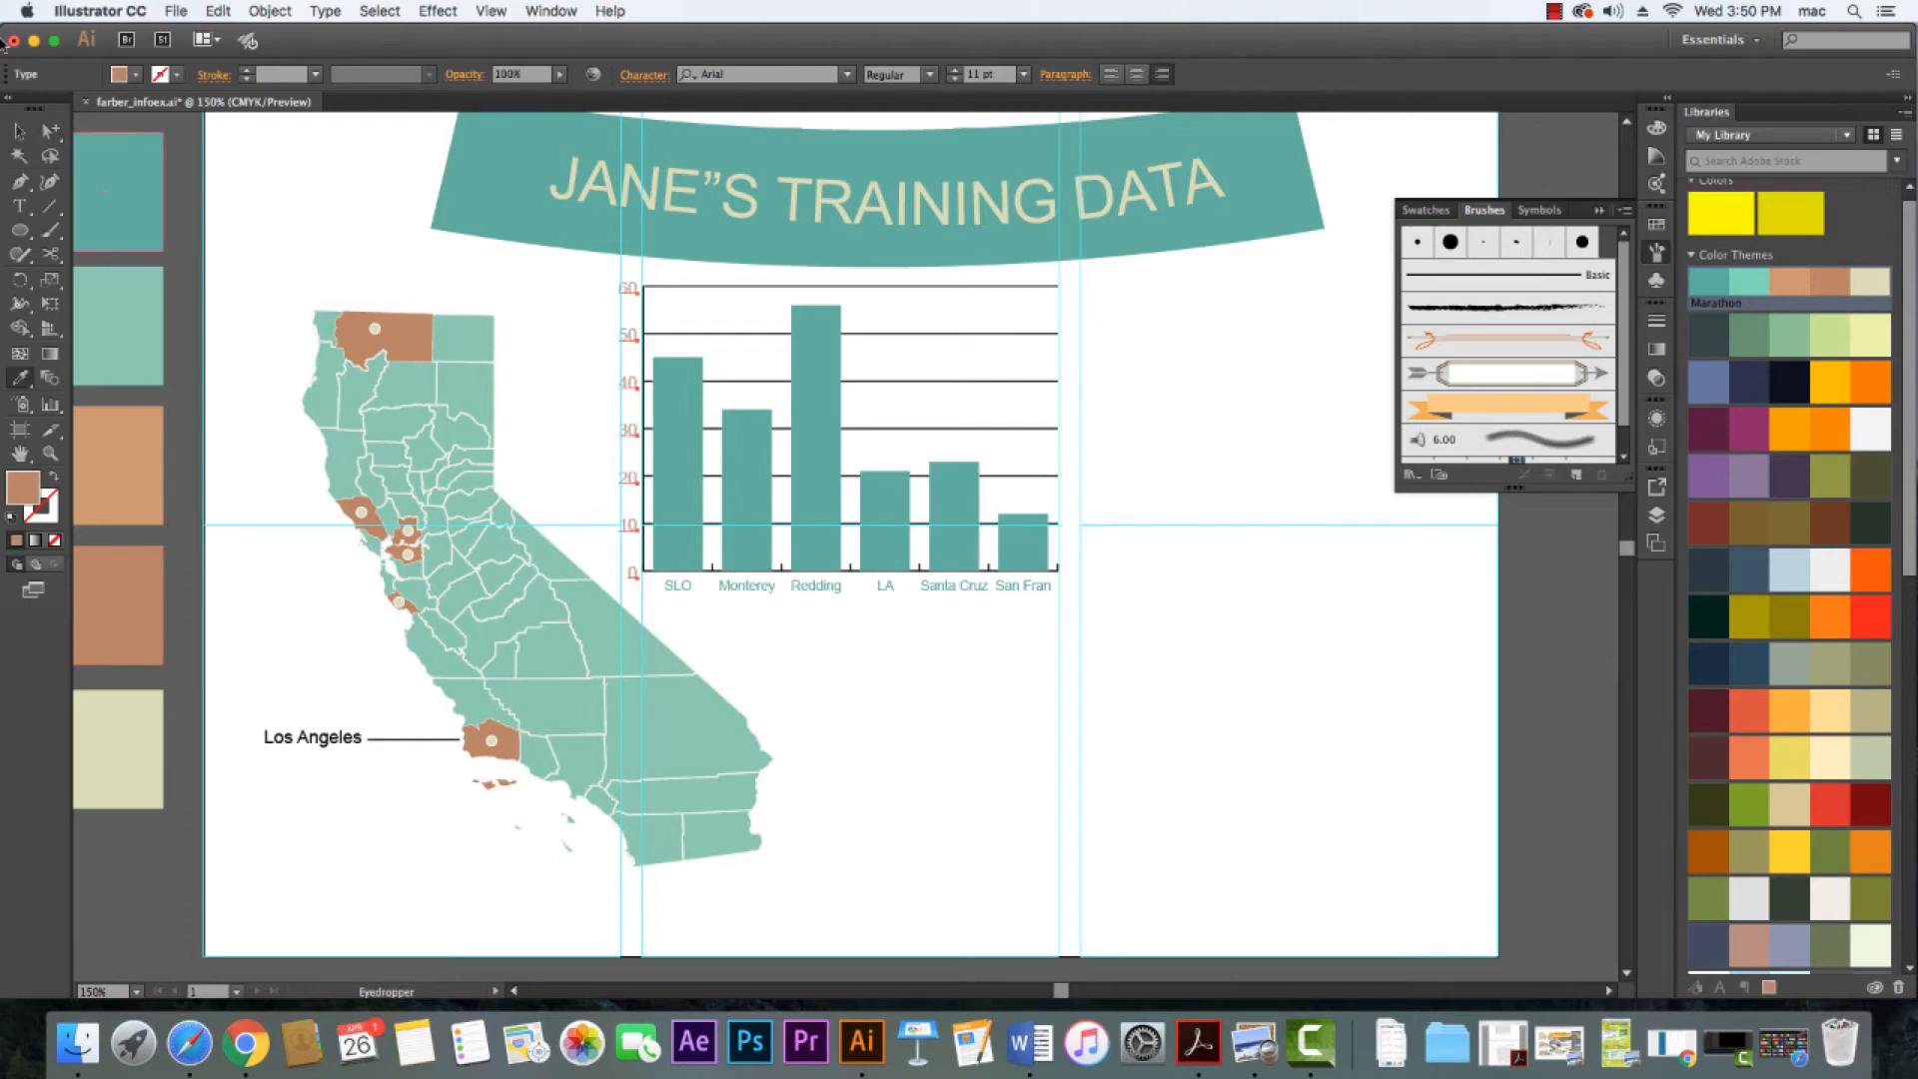
pyautogui.press('v')
pyautogui.click(755, 627)
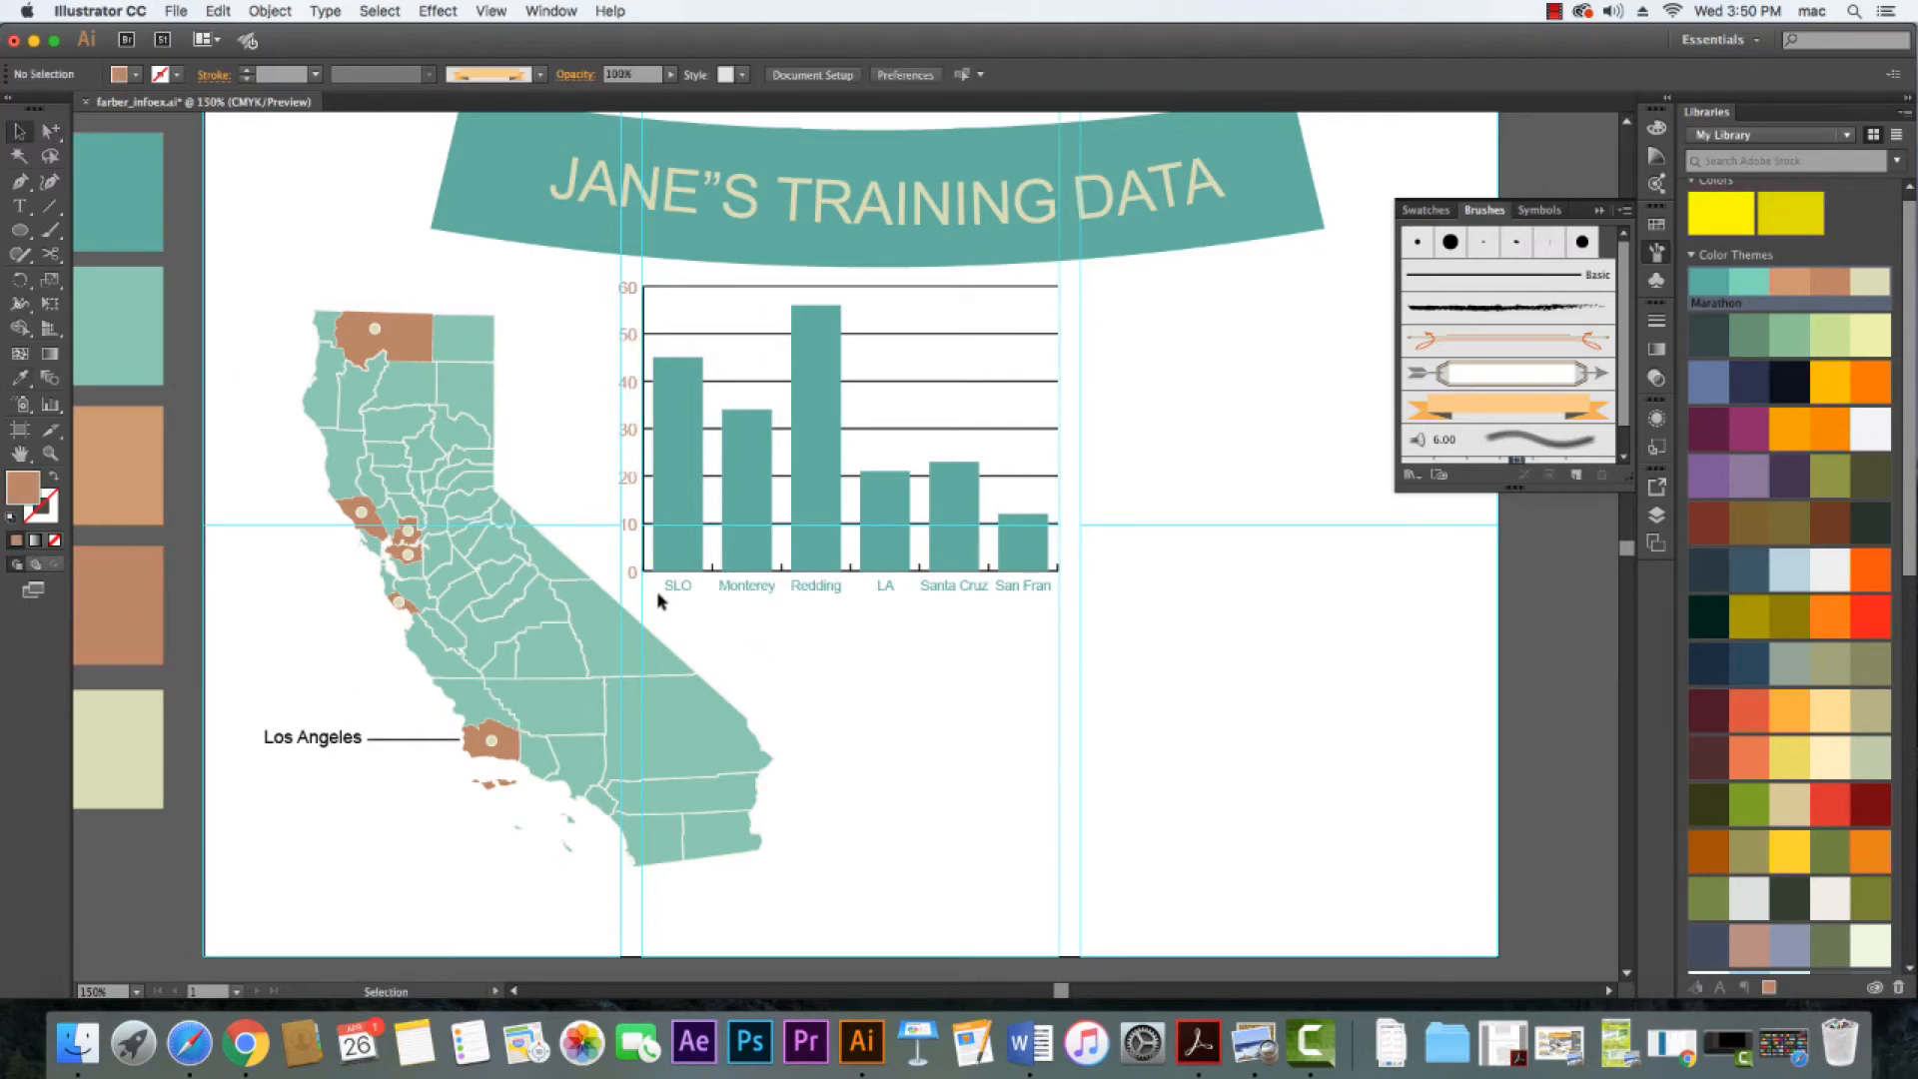
# Select only the six city labels under the bars and recolor them with the dark brown sampled from the palette squares
pyautogui.moveTo(658, 587); pyautogui.dragTo(1032, 613)
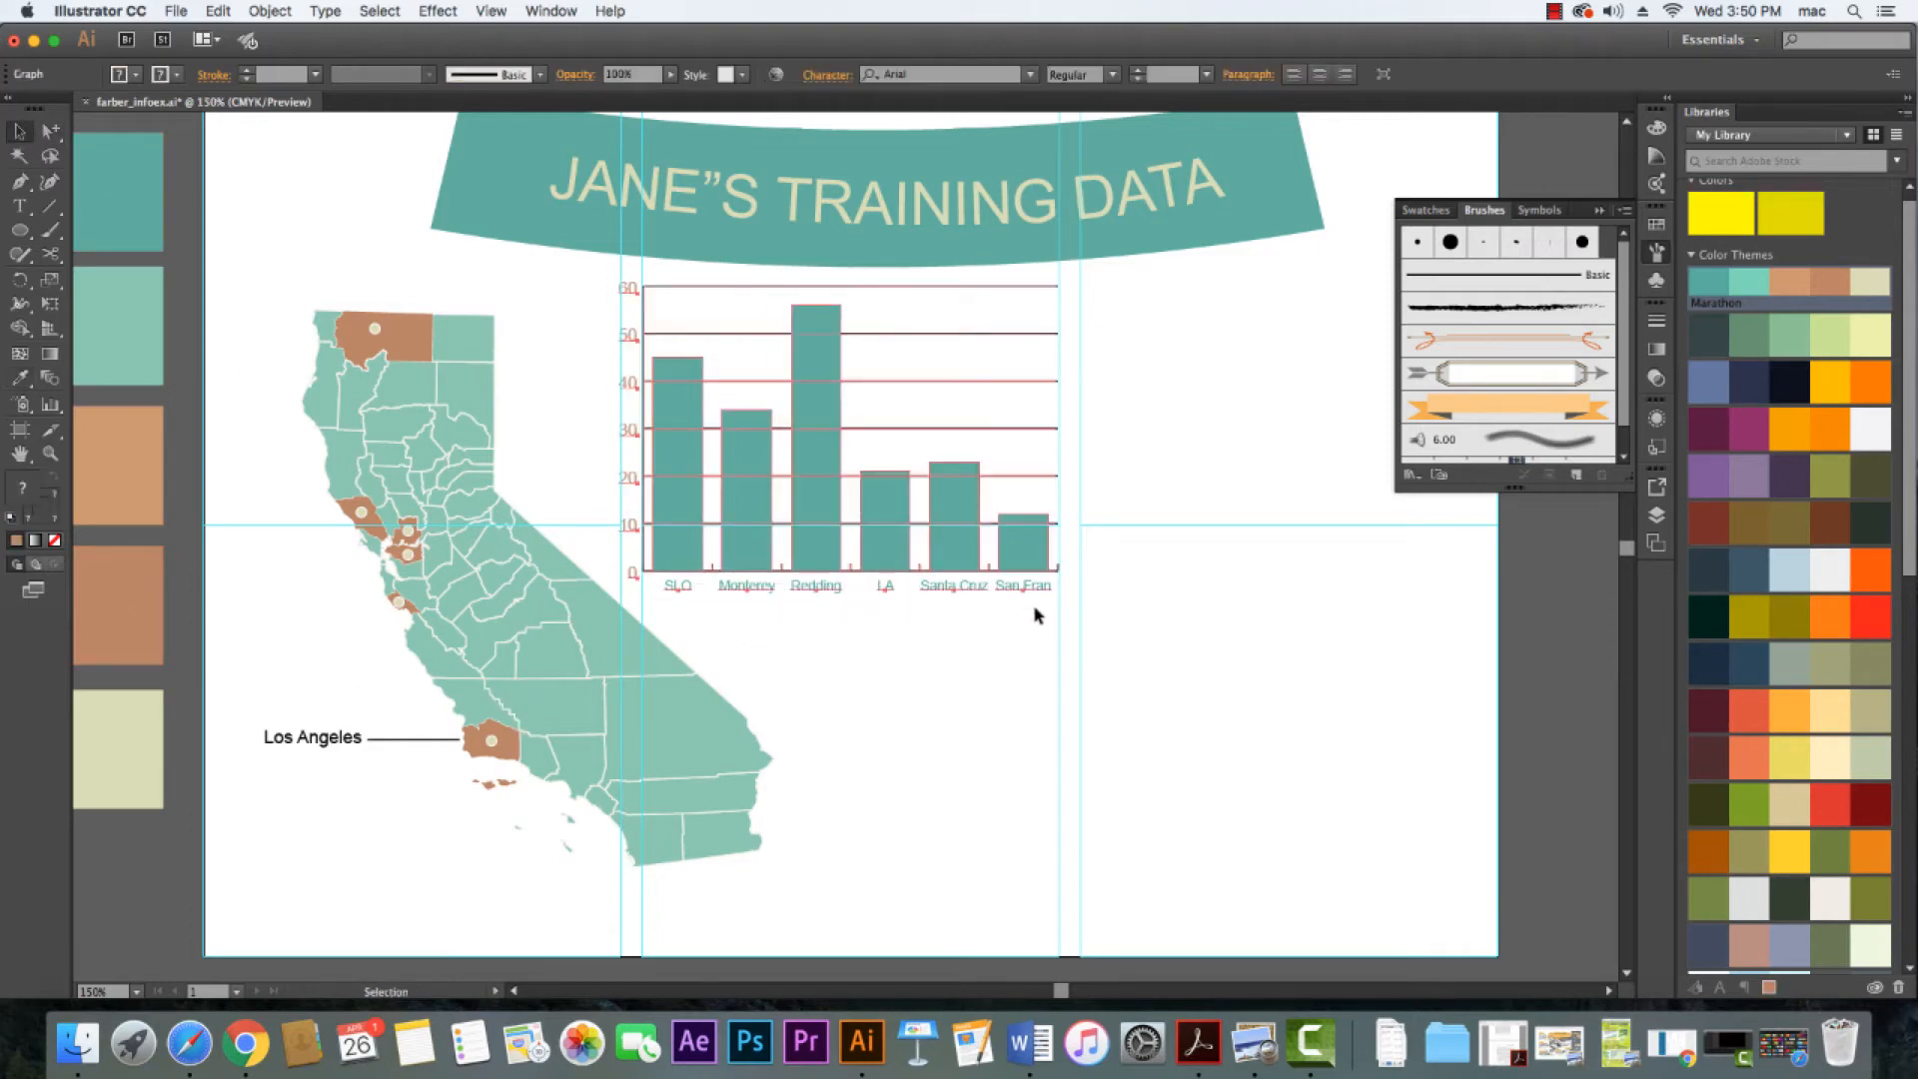
pyautogui.click(671, 654)
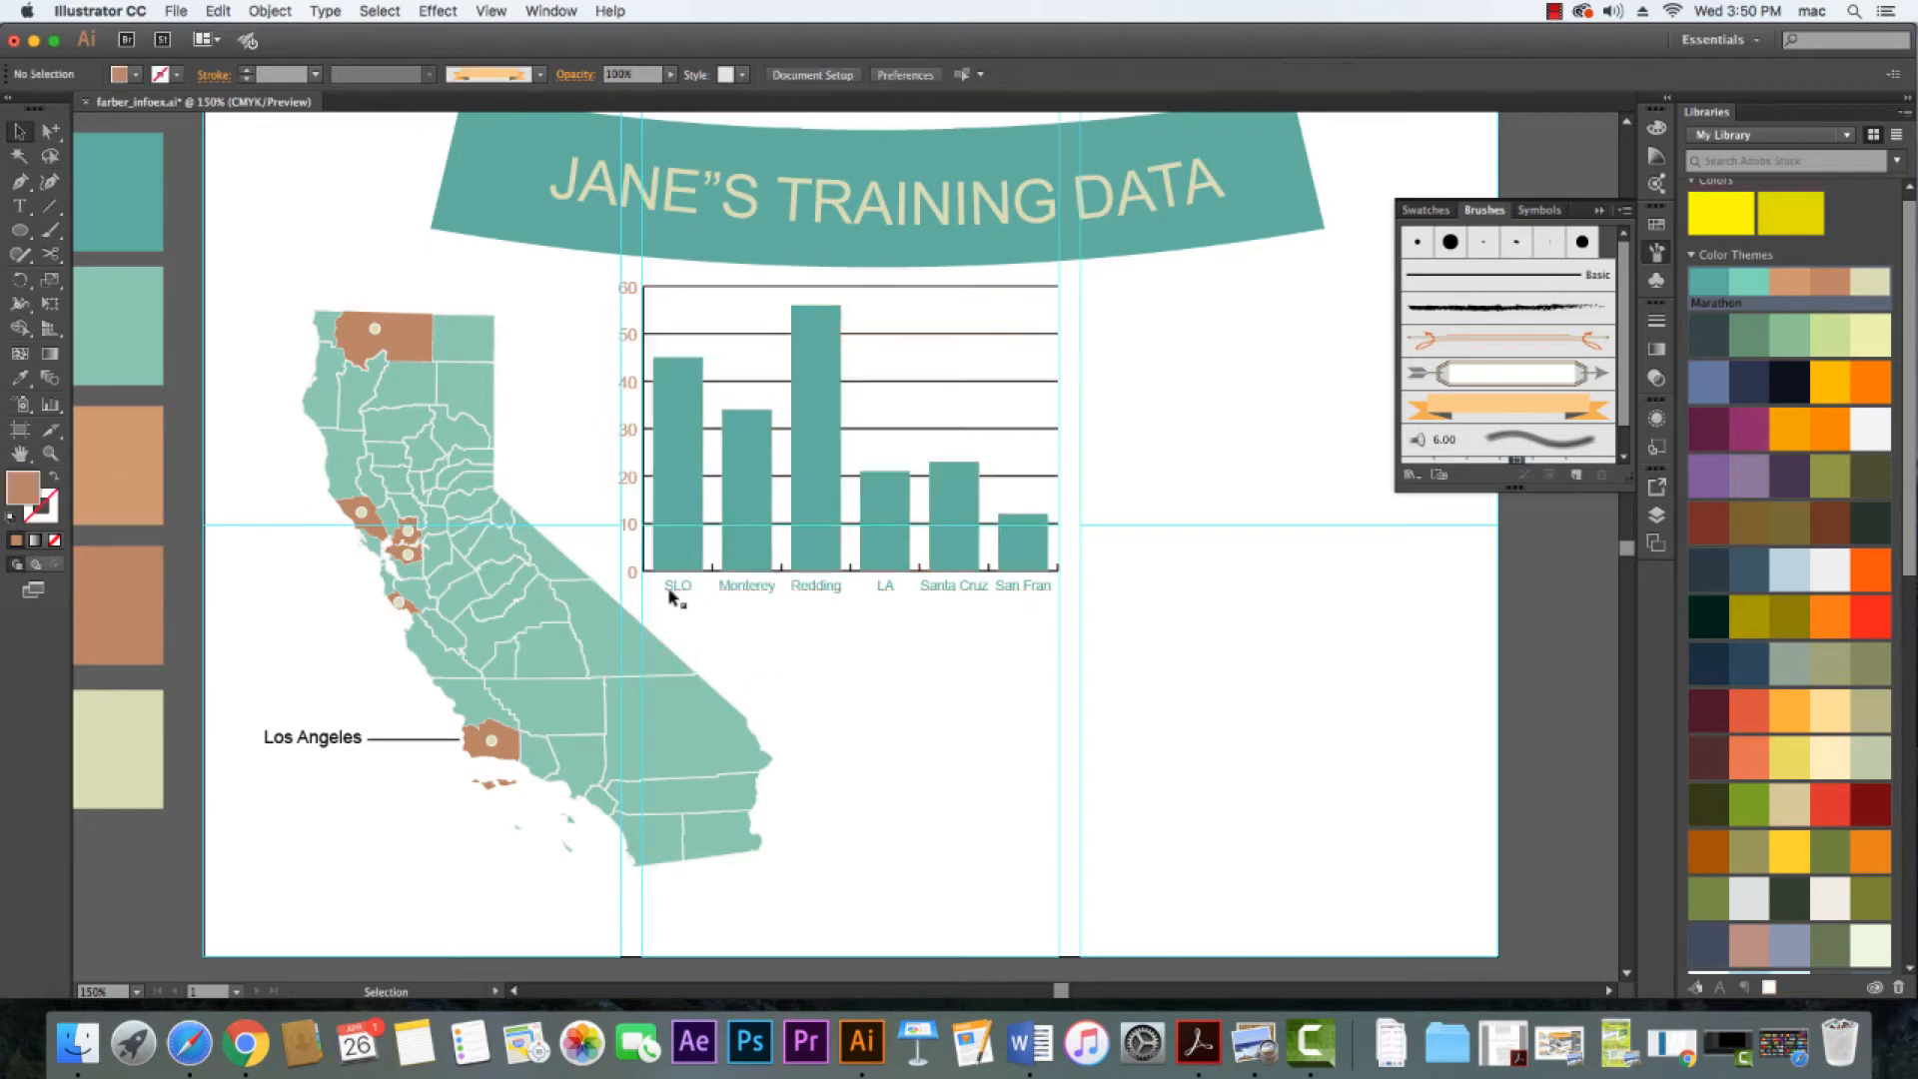
pyautogui.click(51, 132)
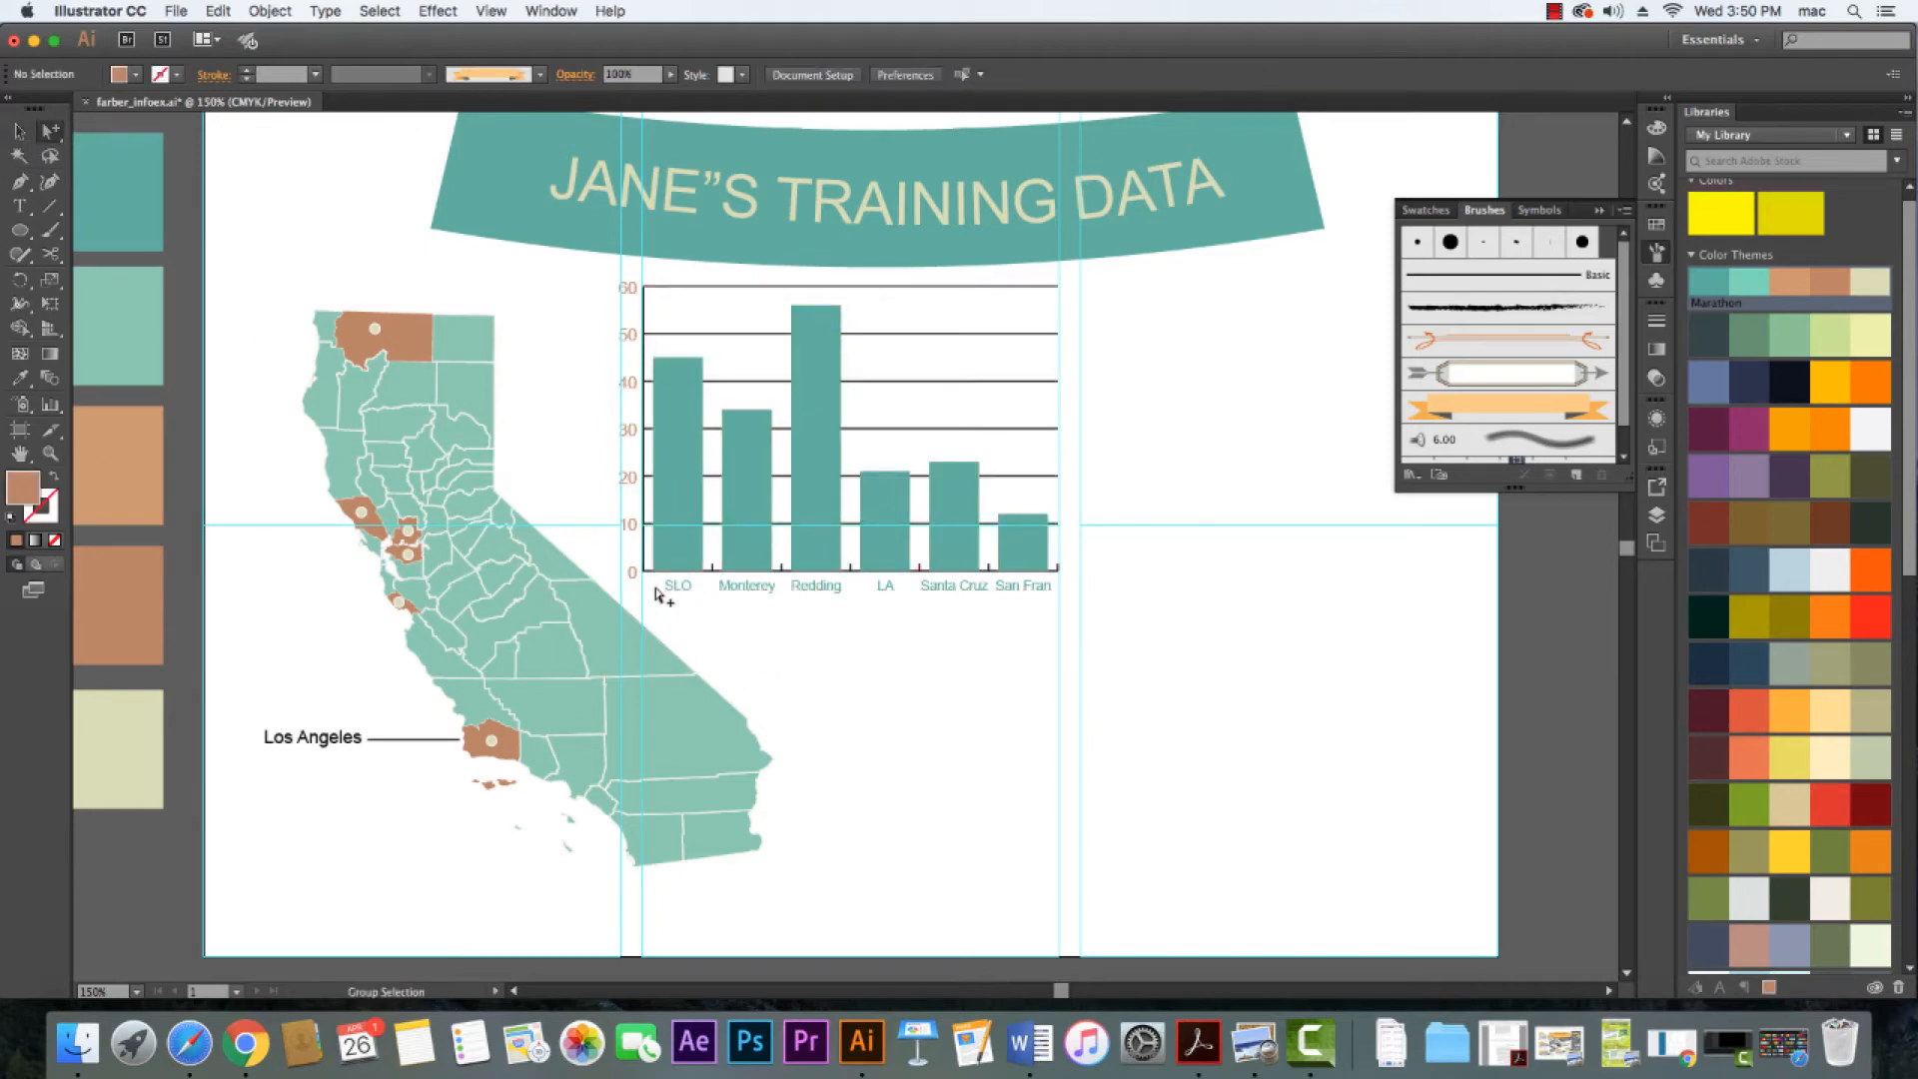
pyautogui.moveTo(660, 594); pyautogui.dragTo(1054, 617)
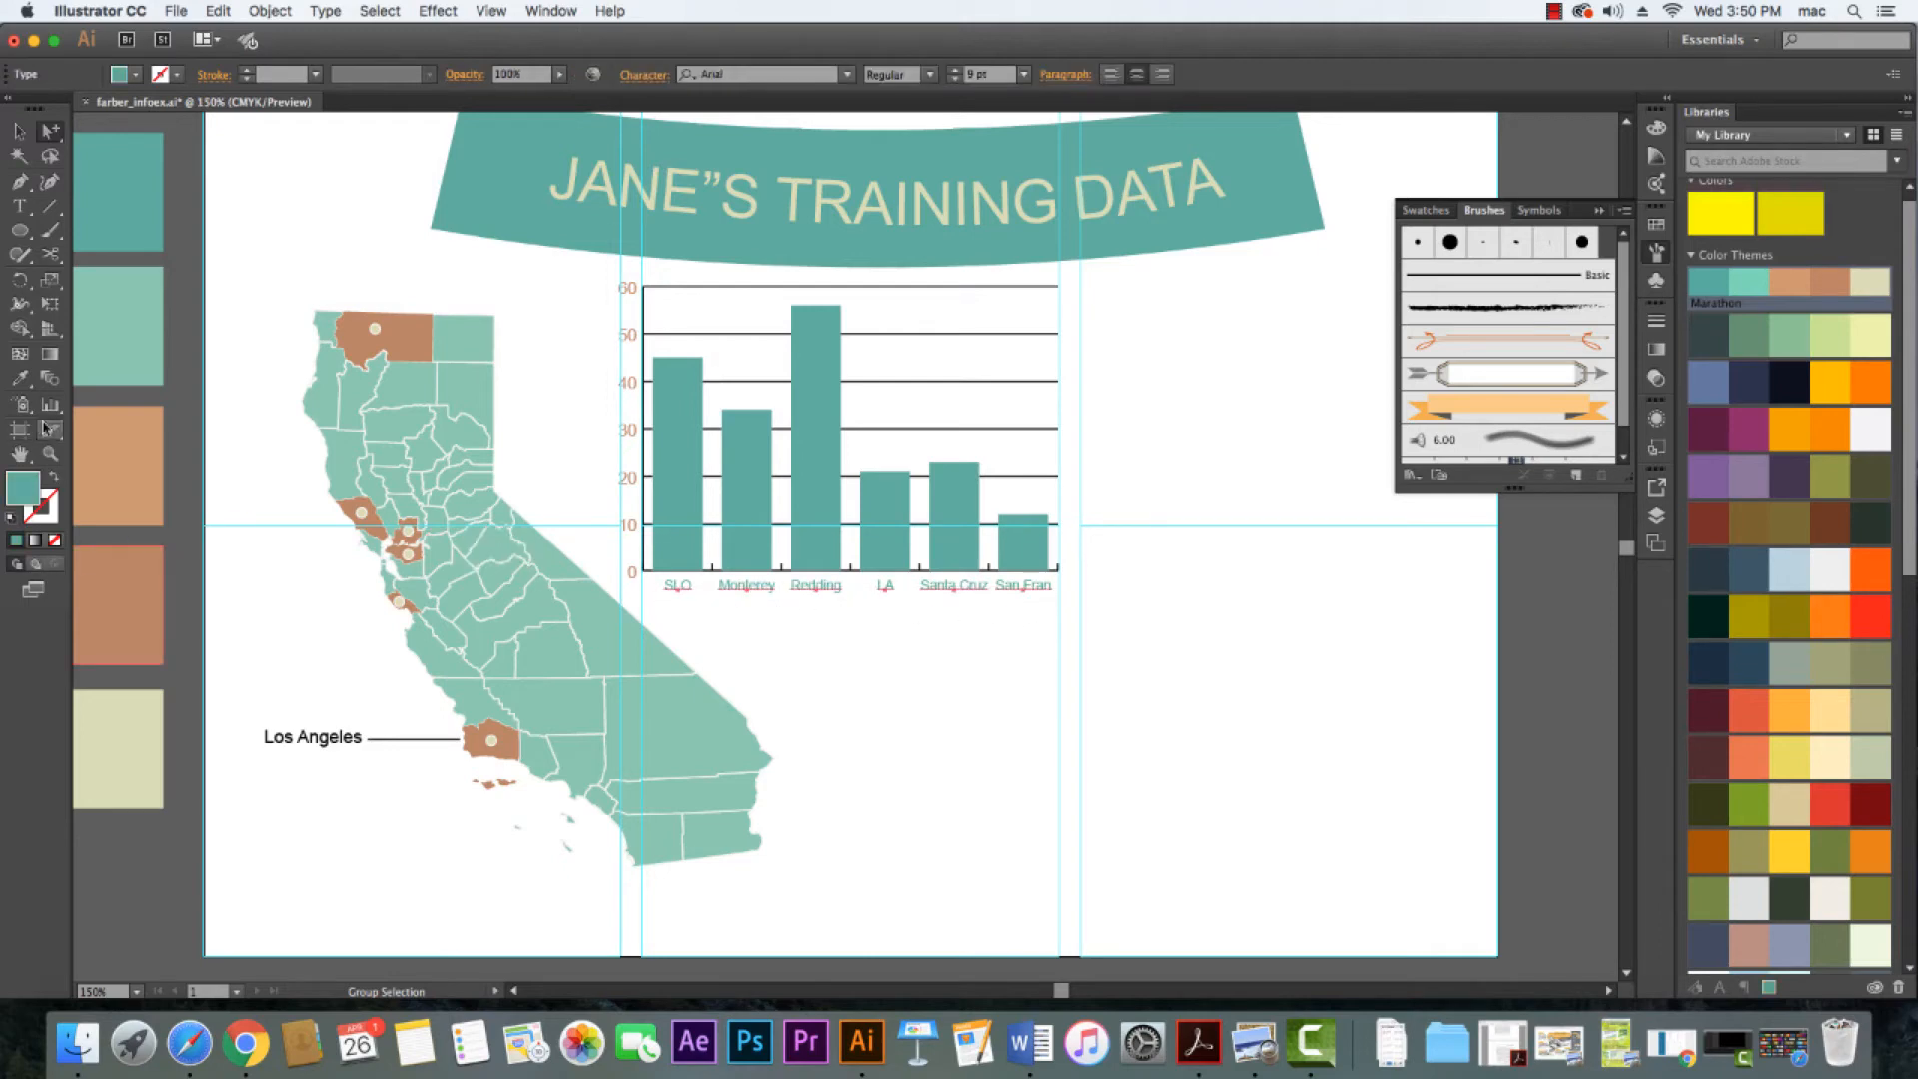
pyautogui.press('i')
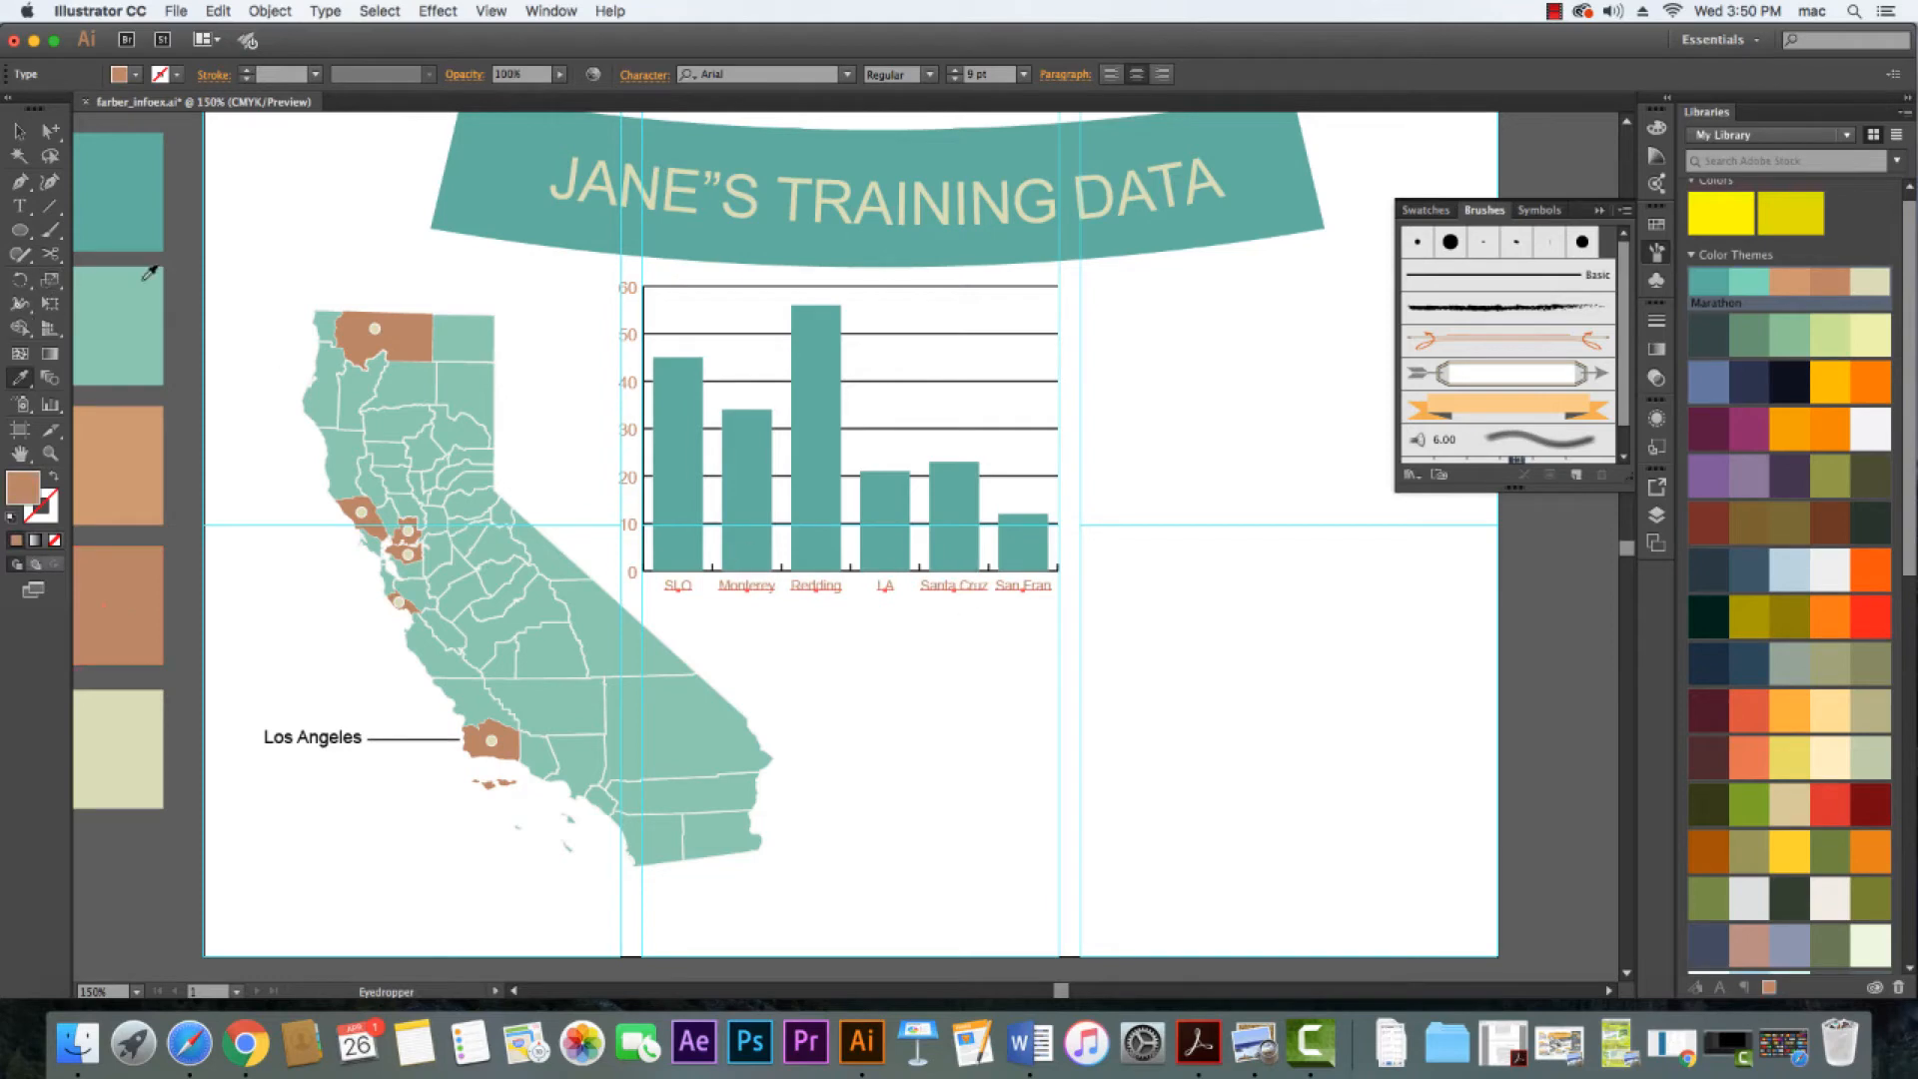
pyautogui.click(28, 137)
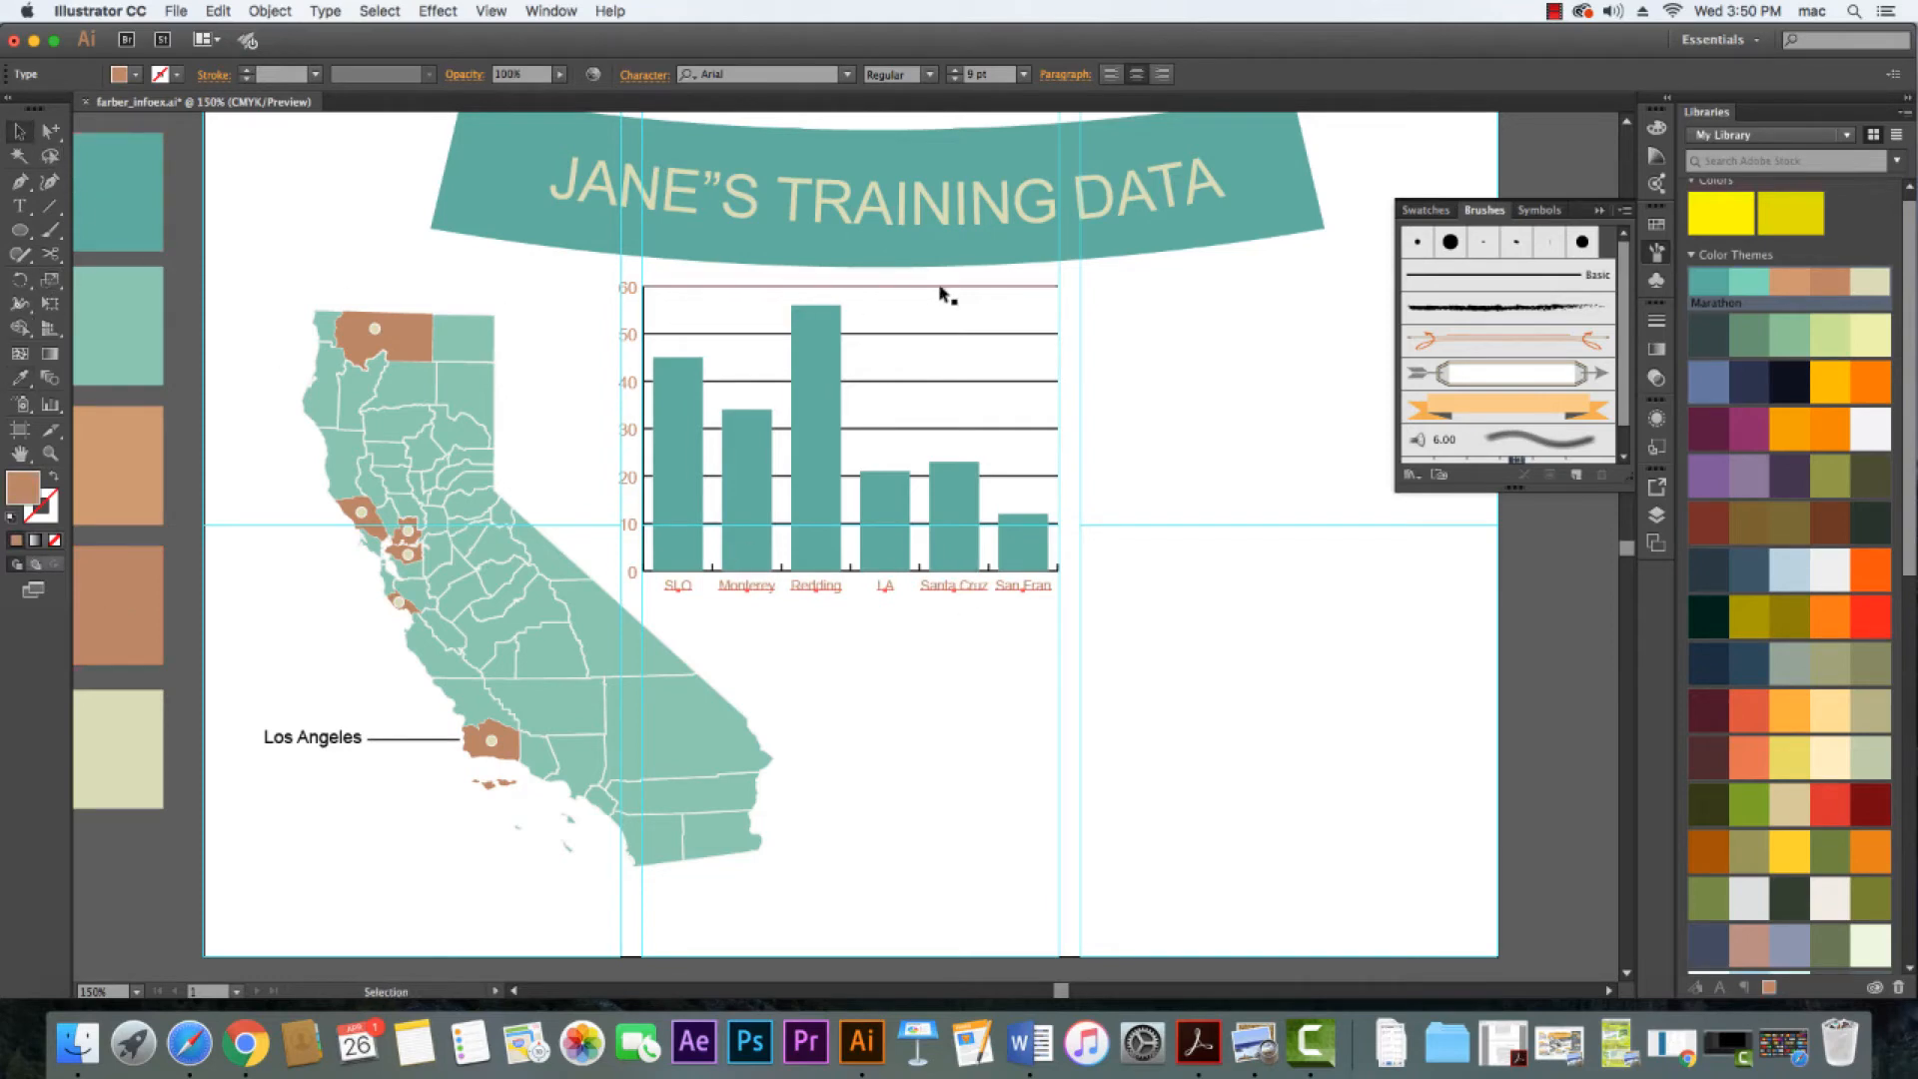
# Select all the graph's horizontal gridlines, try the cream sampled from the palette squares on them, and set their fill to none
pyautogui.click(49, 131)
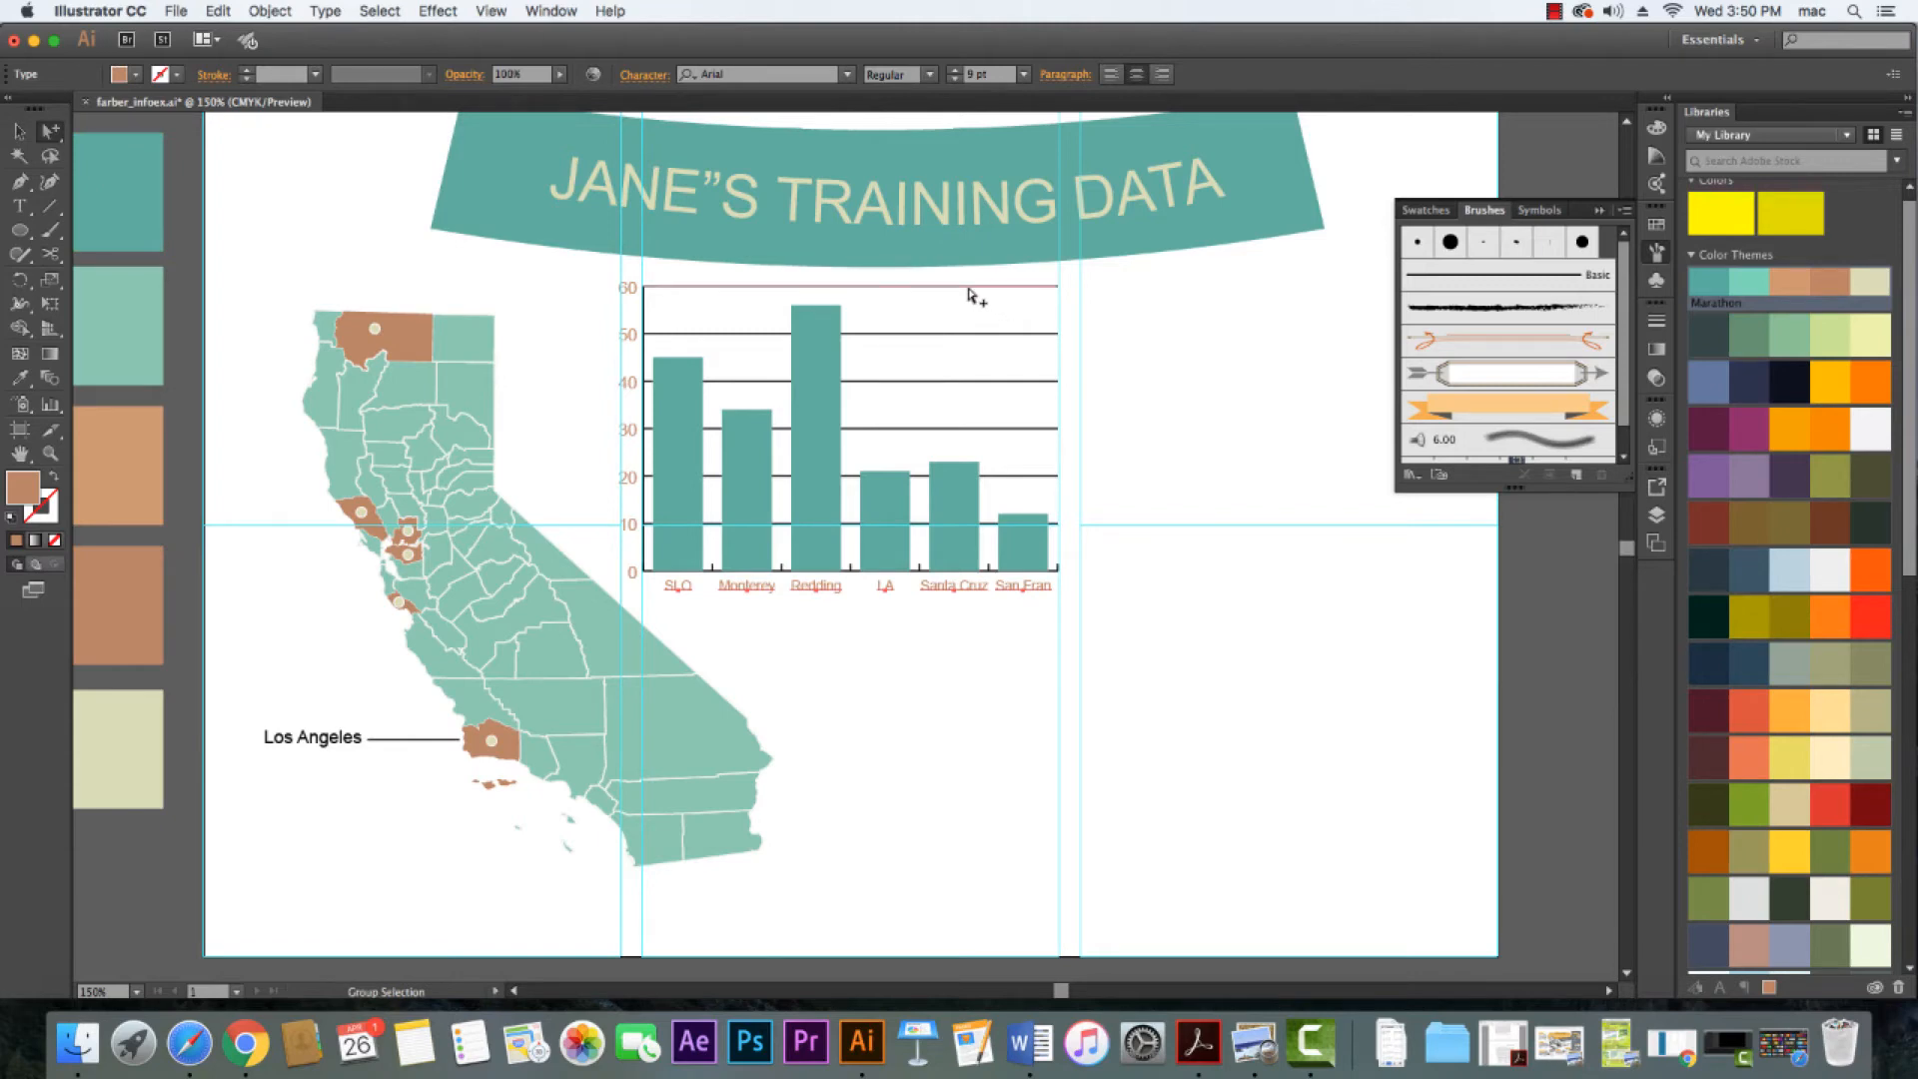
pyautogui.doubleClick(968, 288)
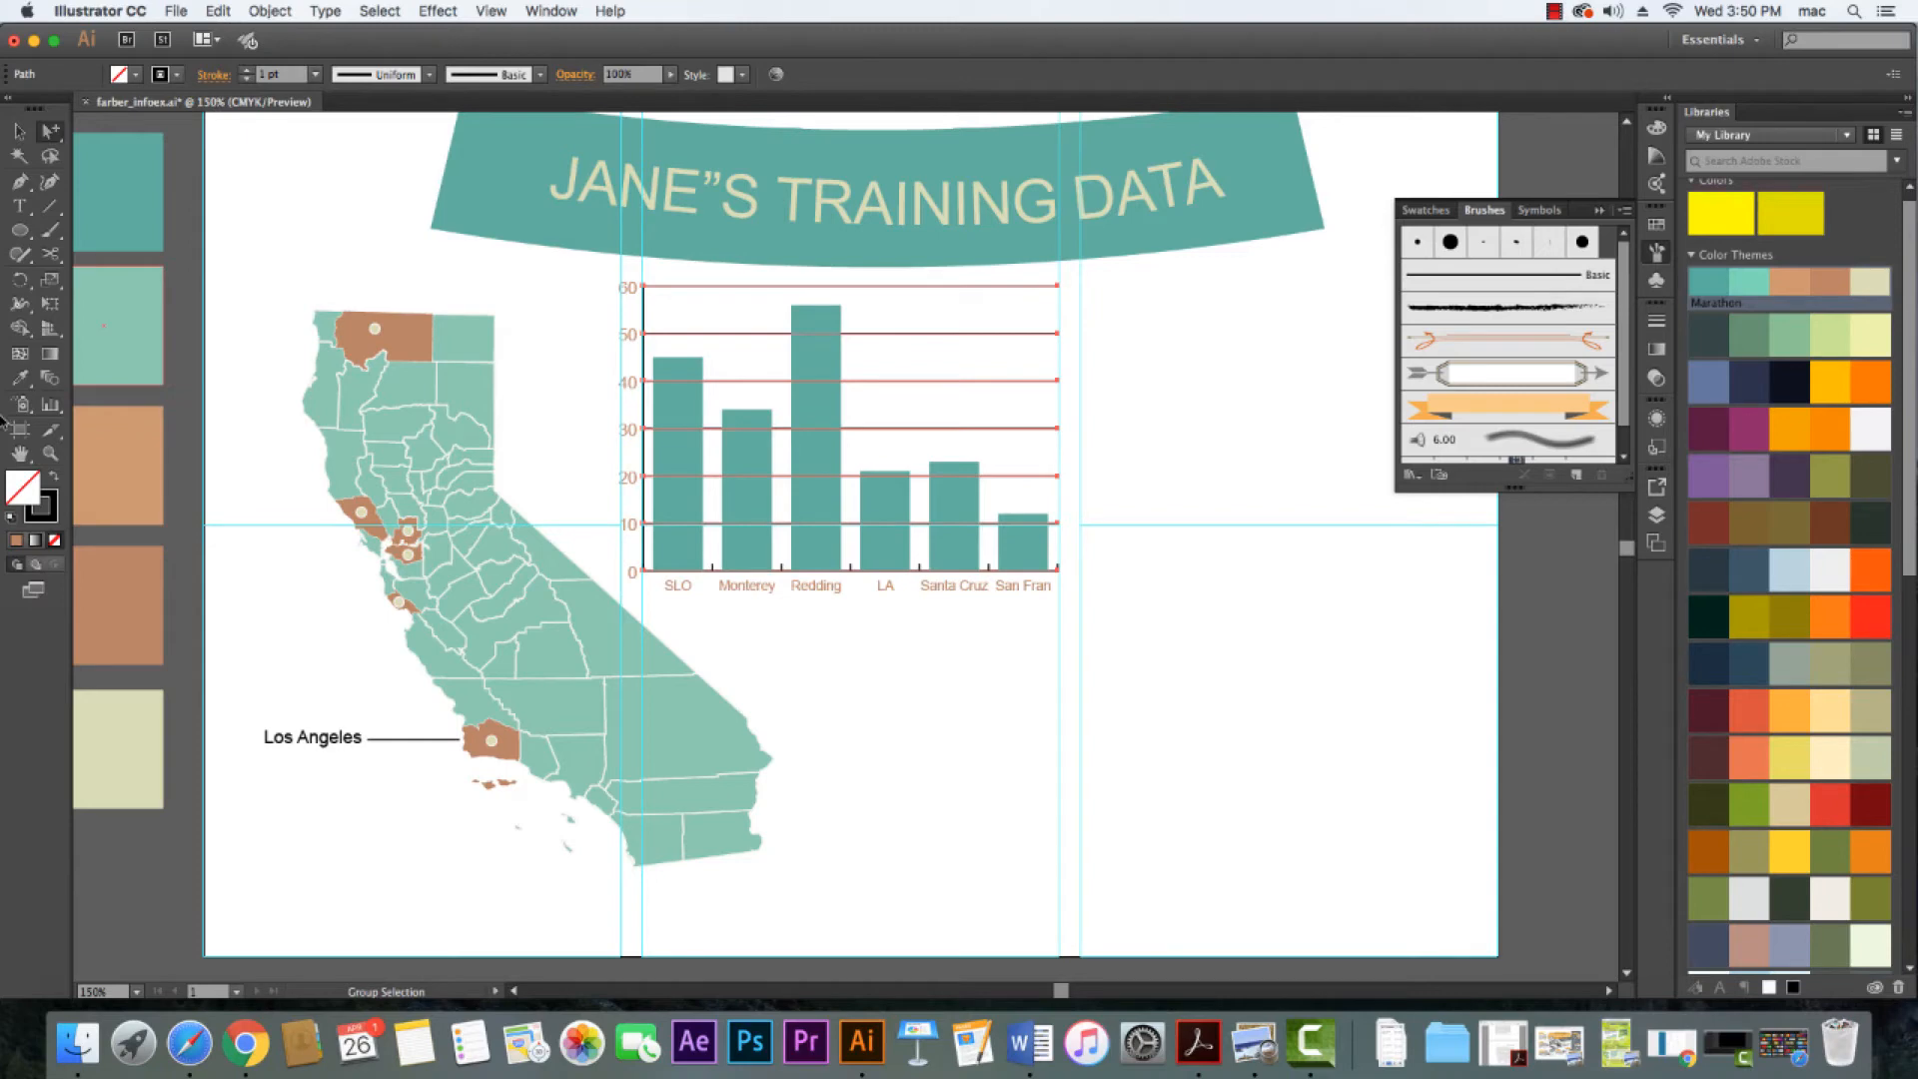
pyautogui.press('i')
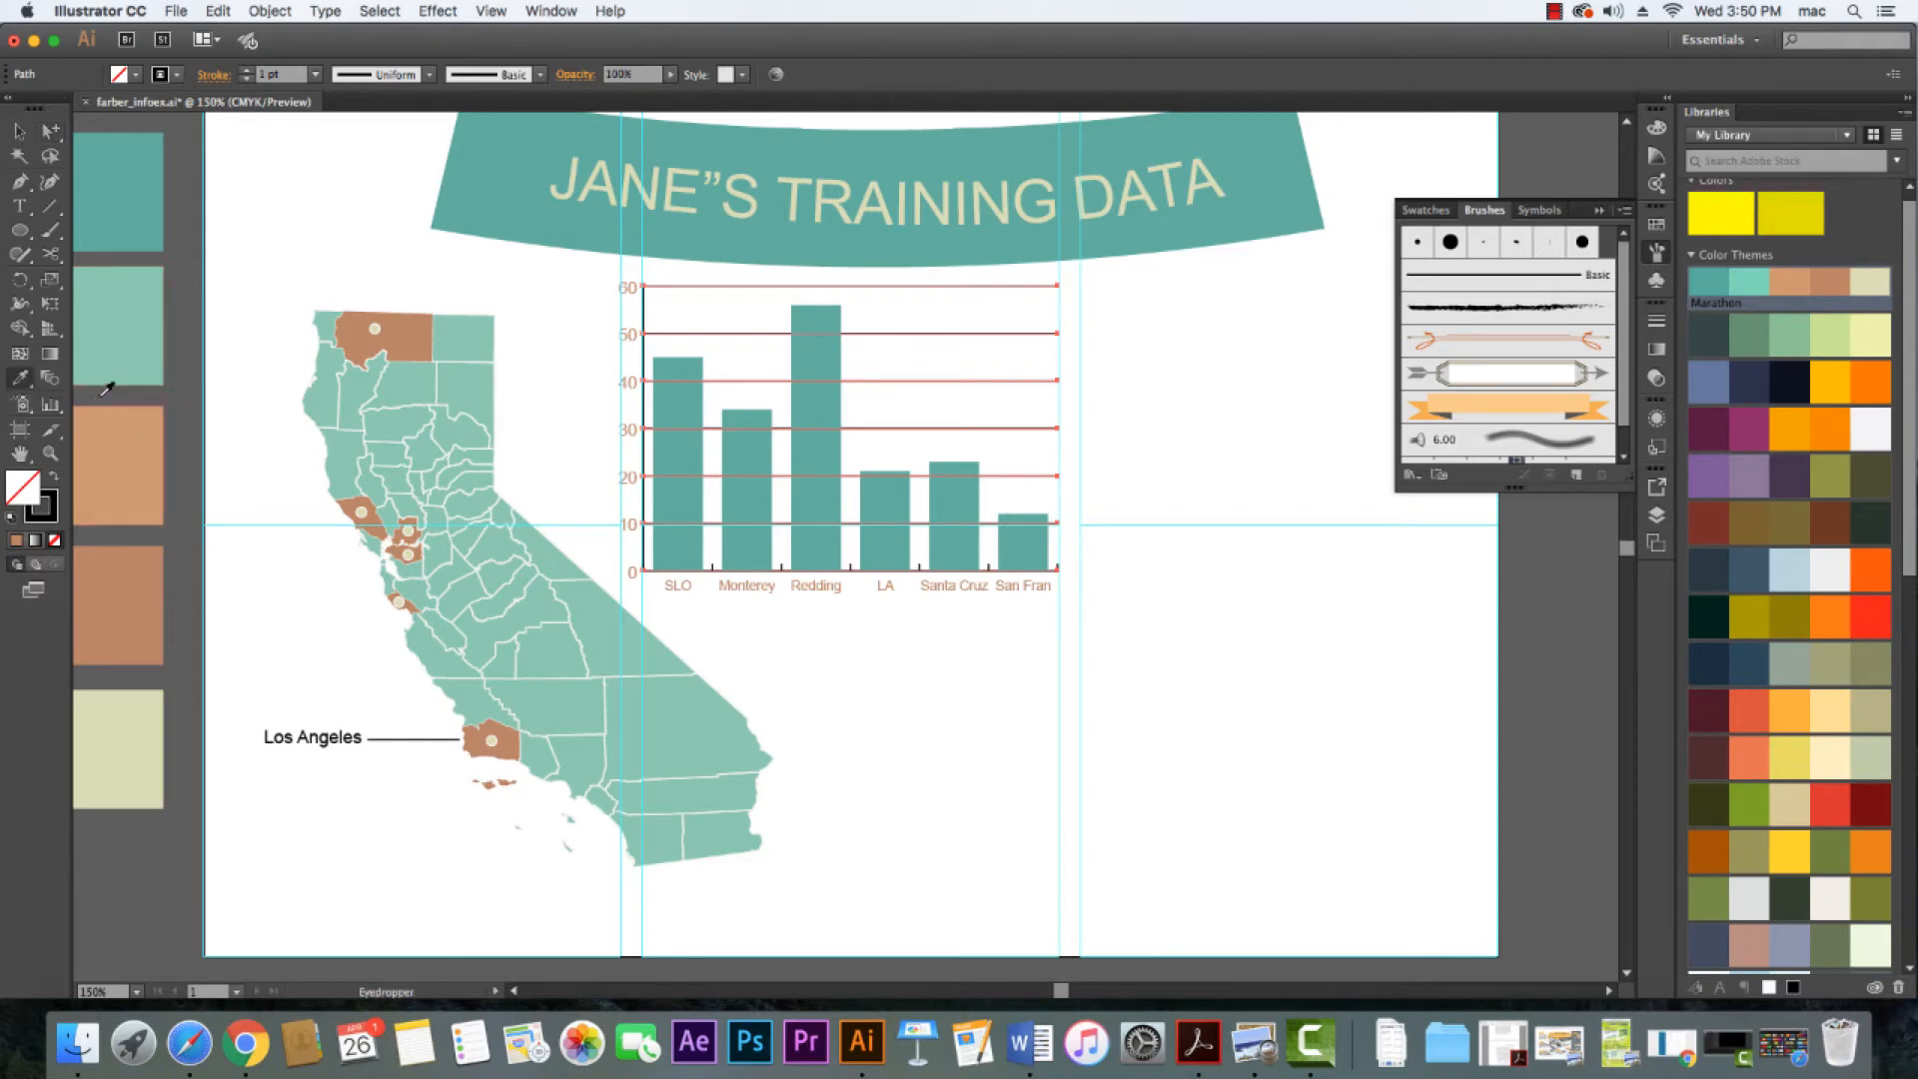
pyautogui.click(98, 736)
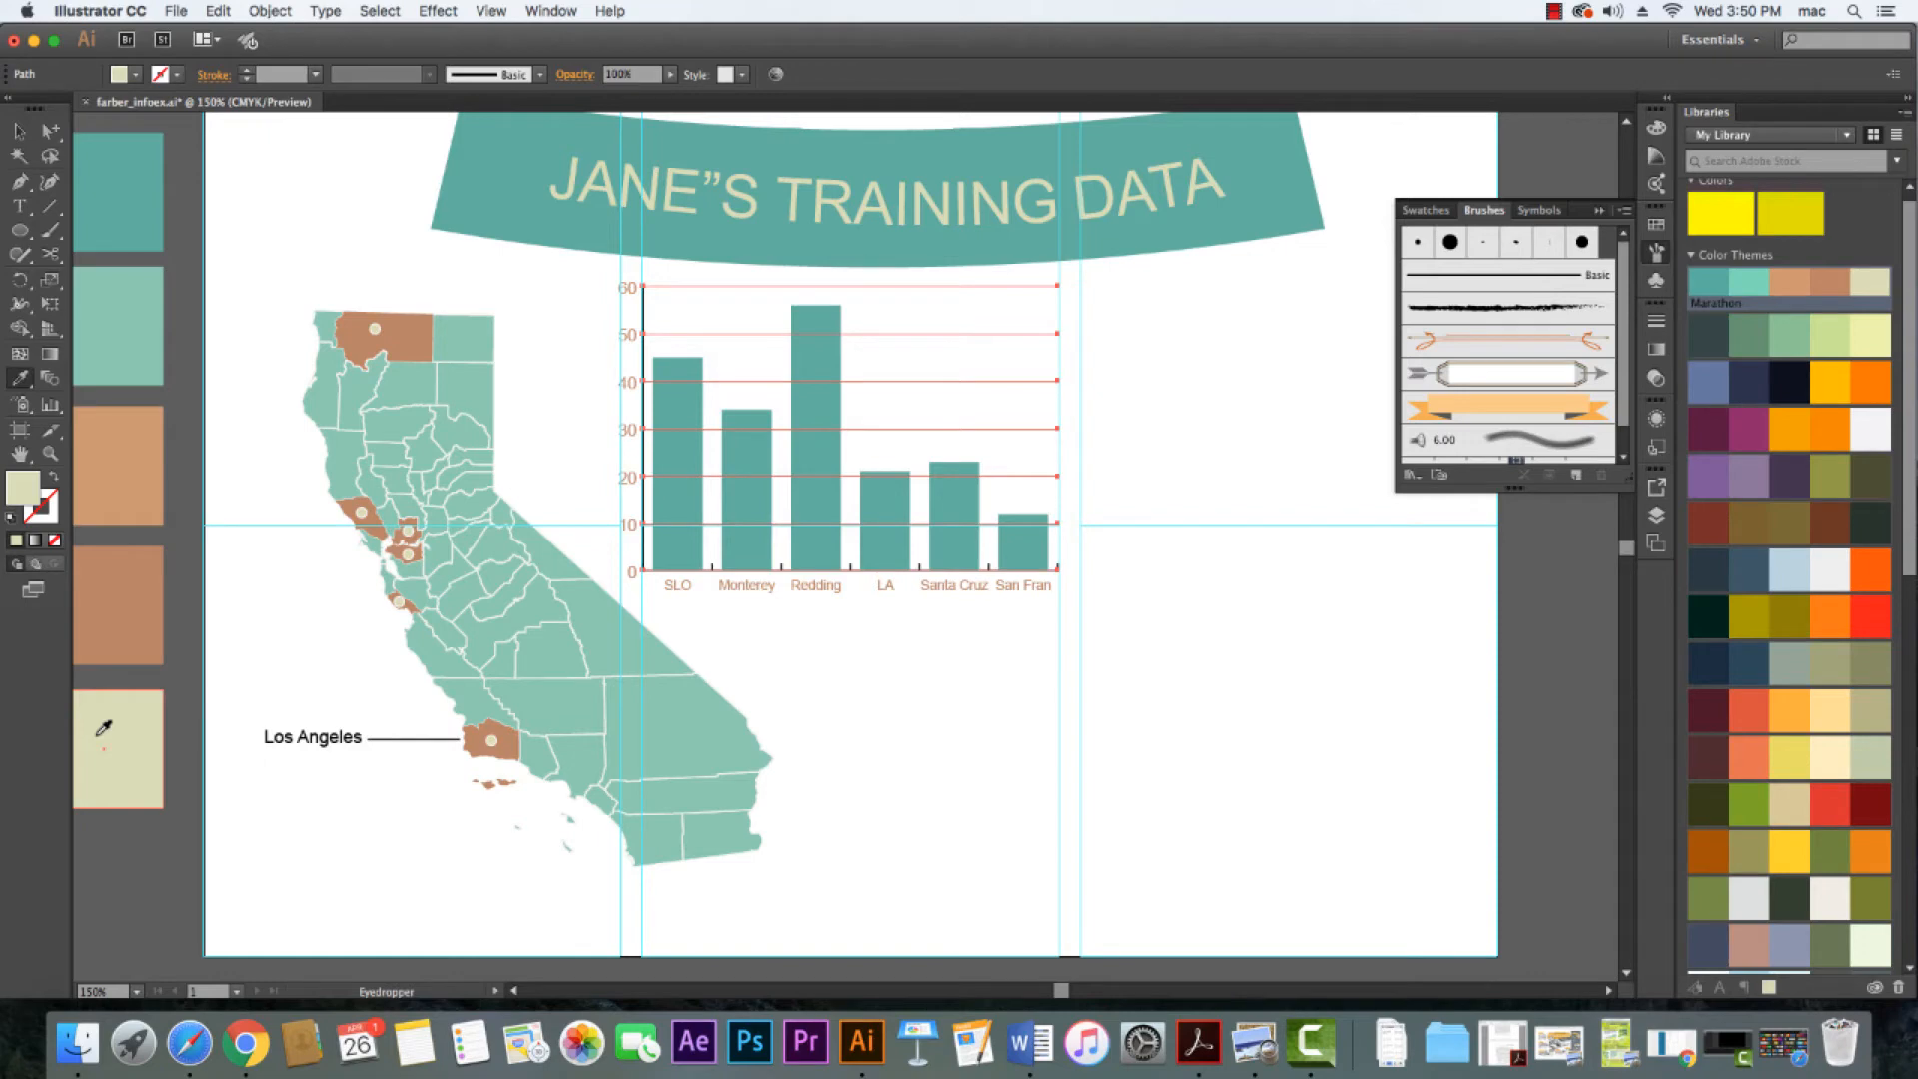
pyautogui.click(136, 75)
pyautogui.click(136, 76)
pyautogui.press('/')
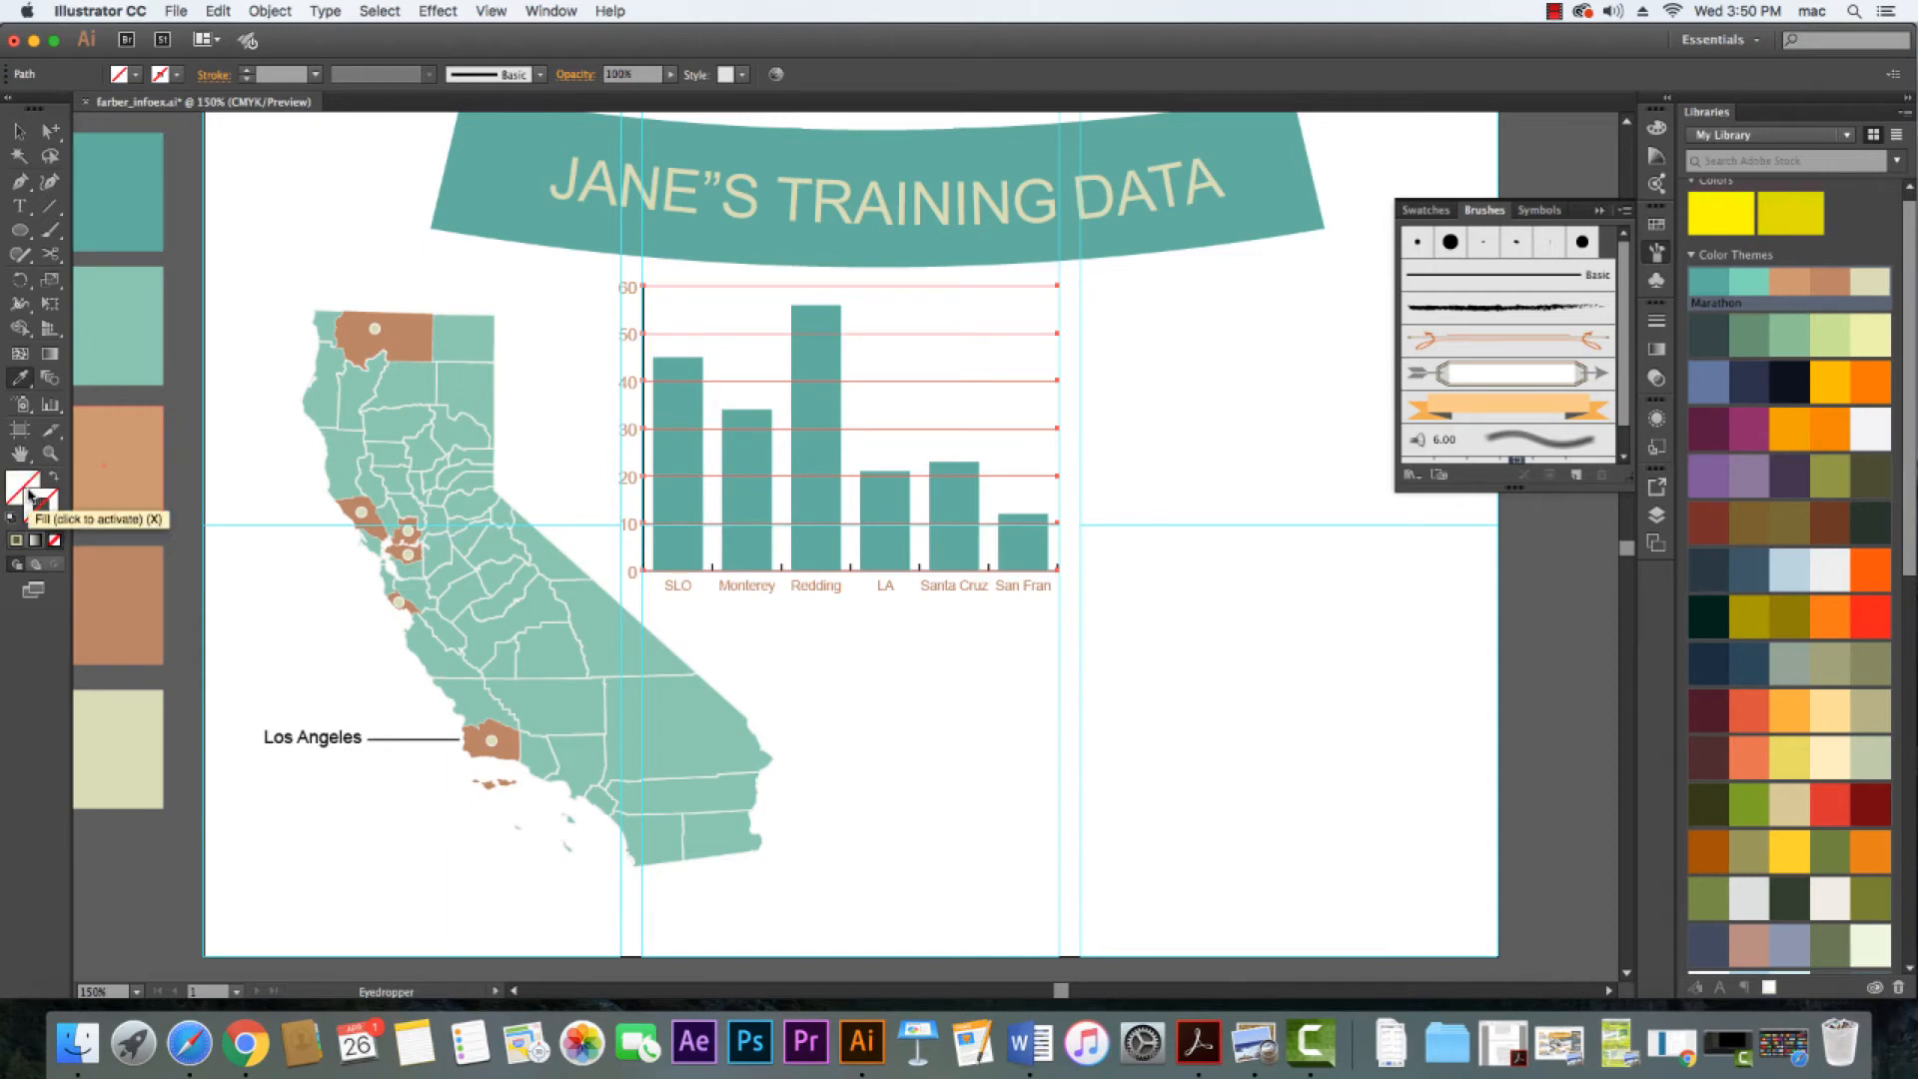
# Give the selected gridlines a stroke in the cream swatch of the palette color group, and deselect them
pyautogui.click(44, 508)
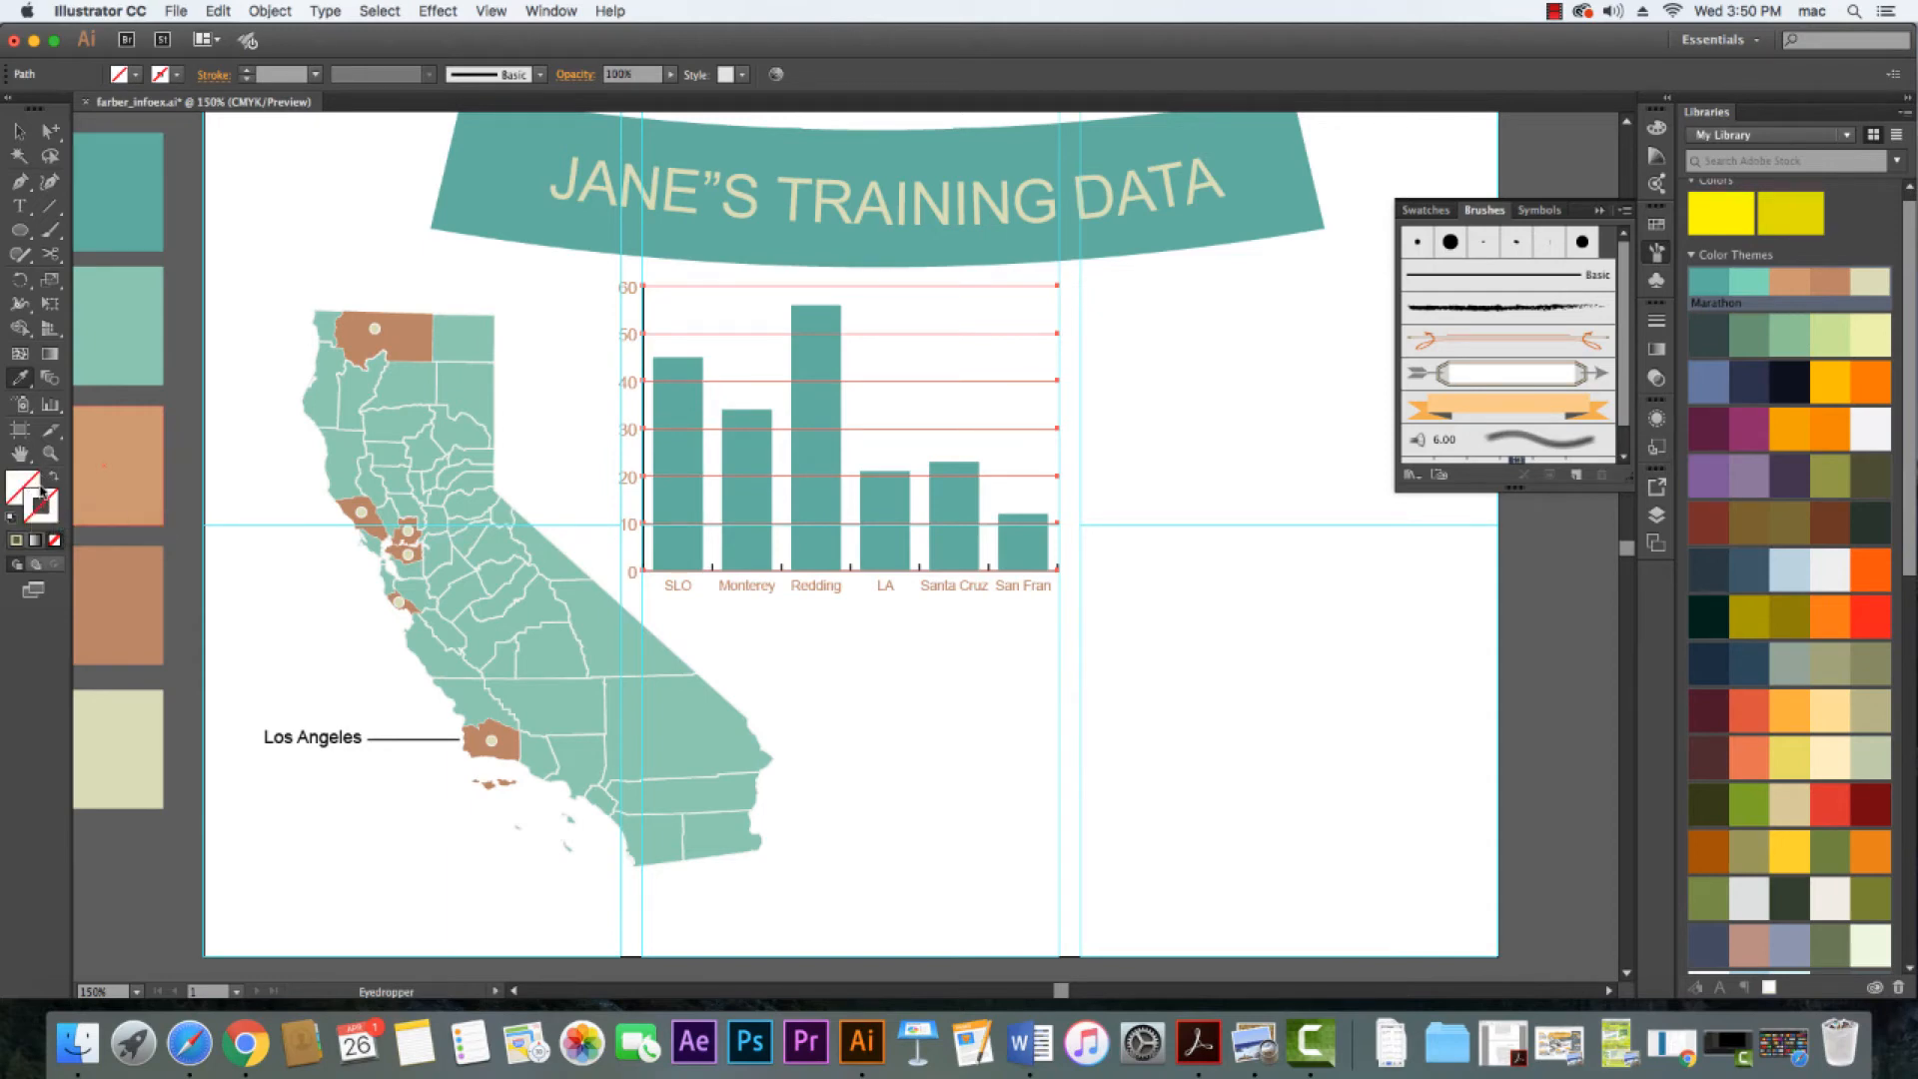
pyautogui.click(177, 75)
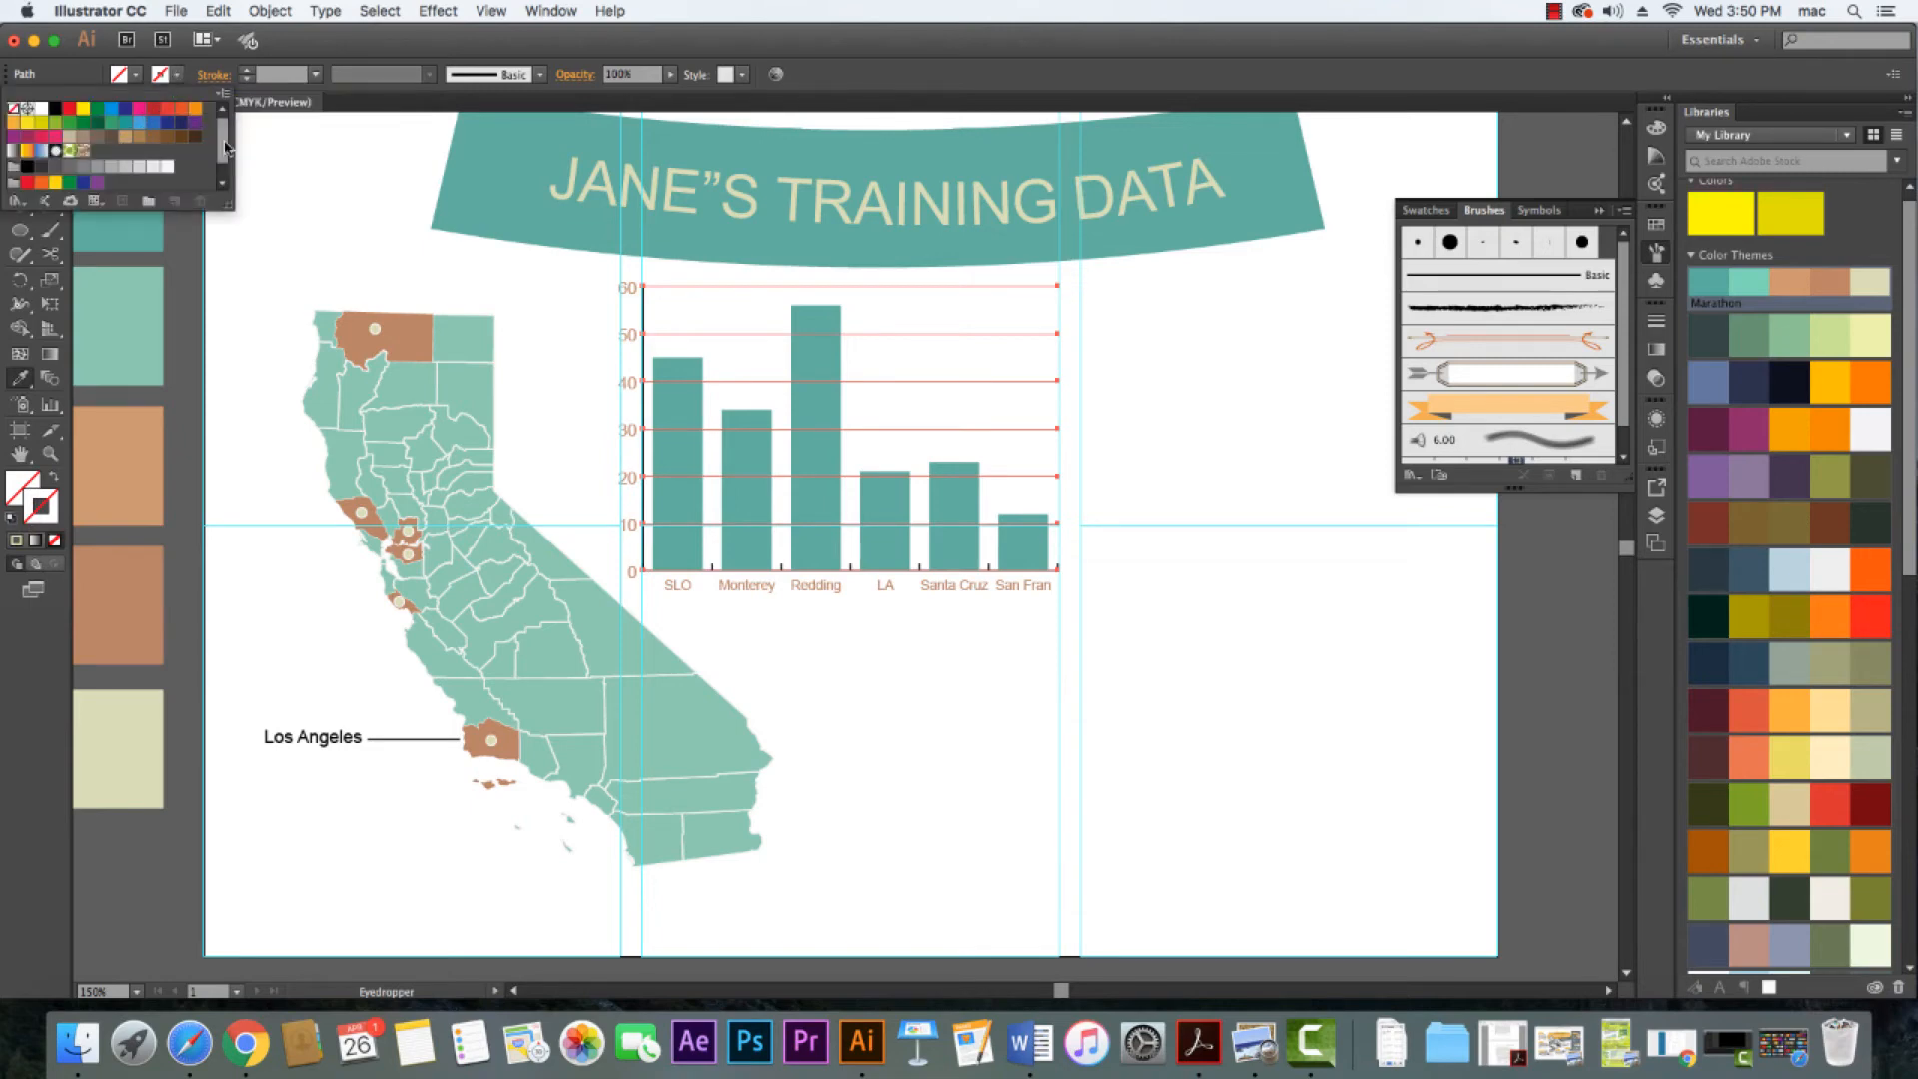
pyautogui.moveTo(226, 148); pyautogui.dragTo(226, 166)
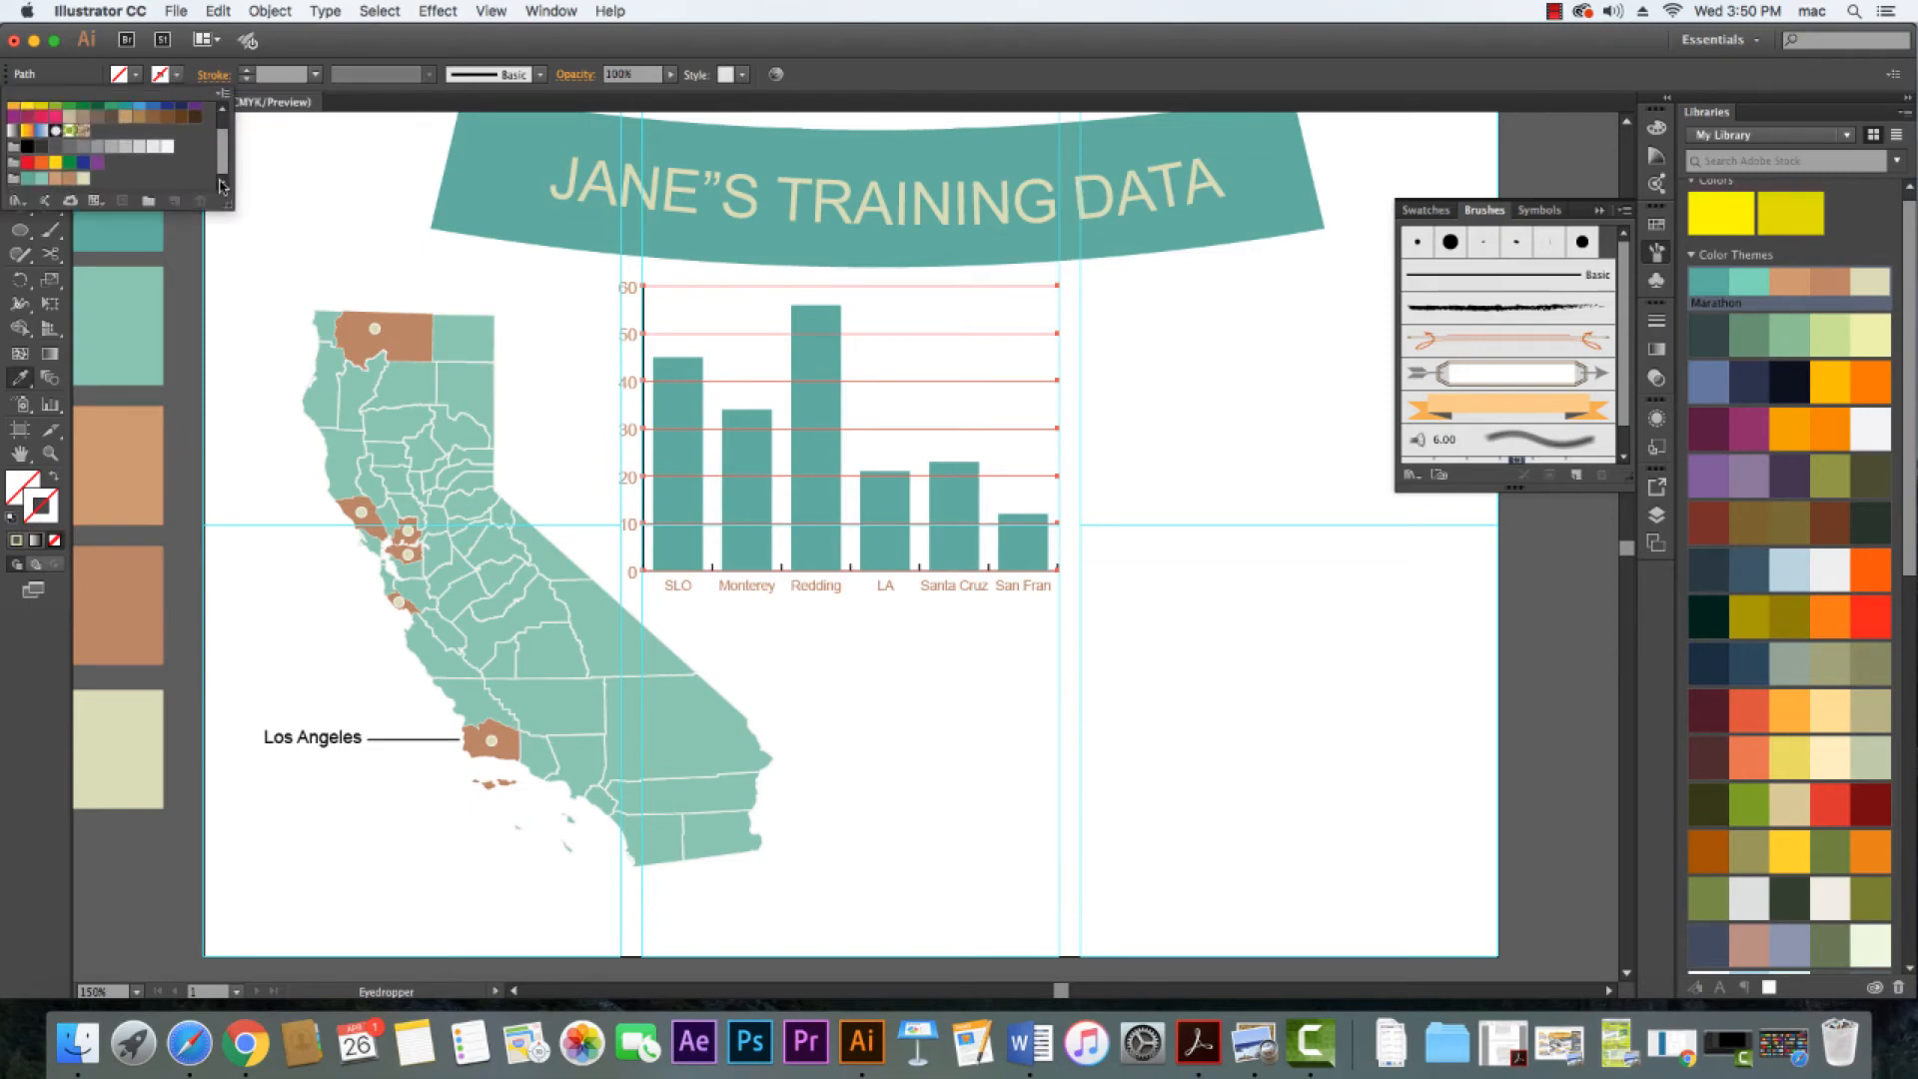
pyautogui.click(86, 185)
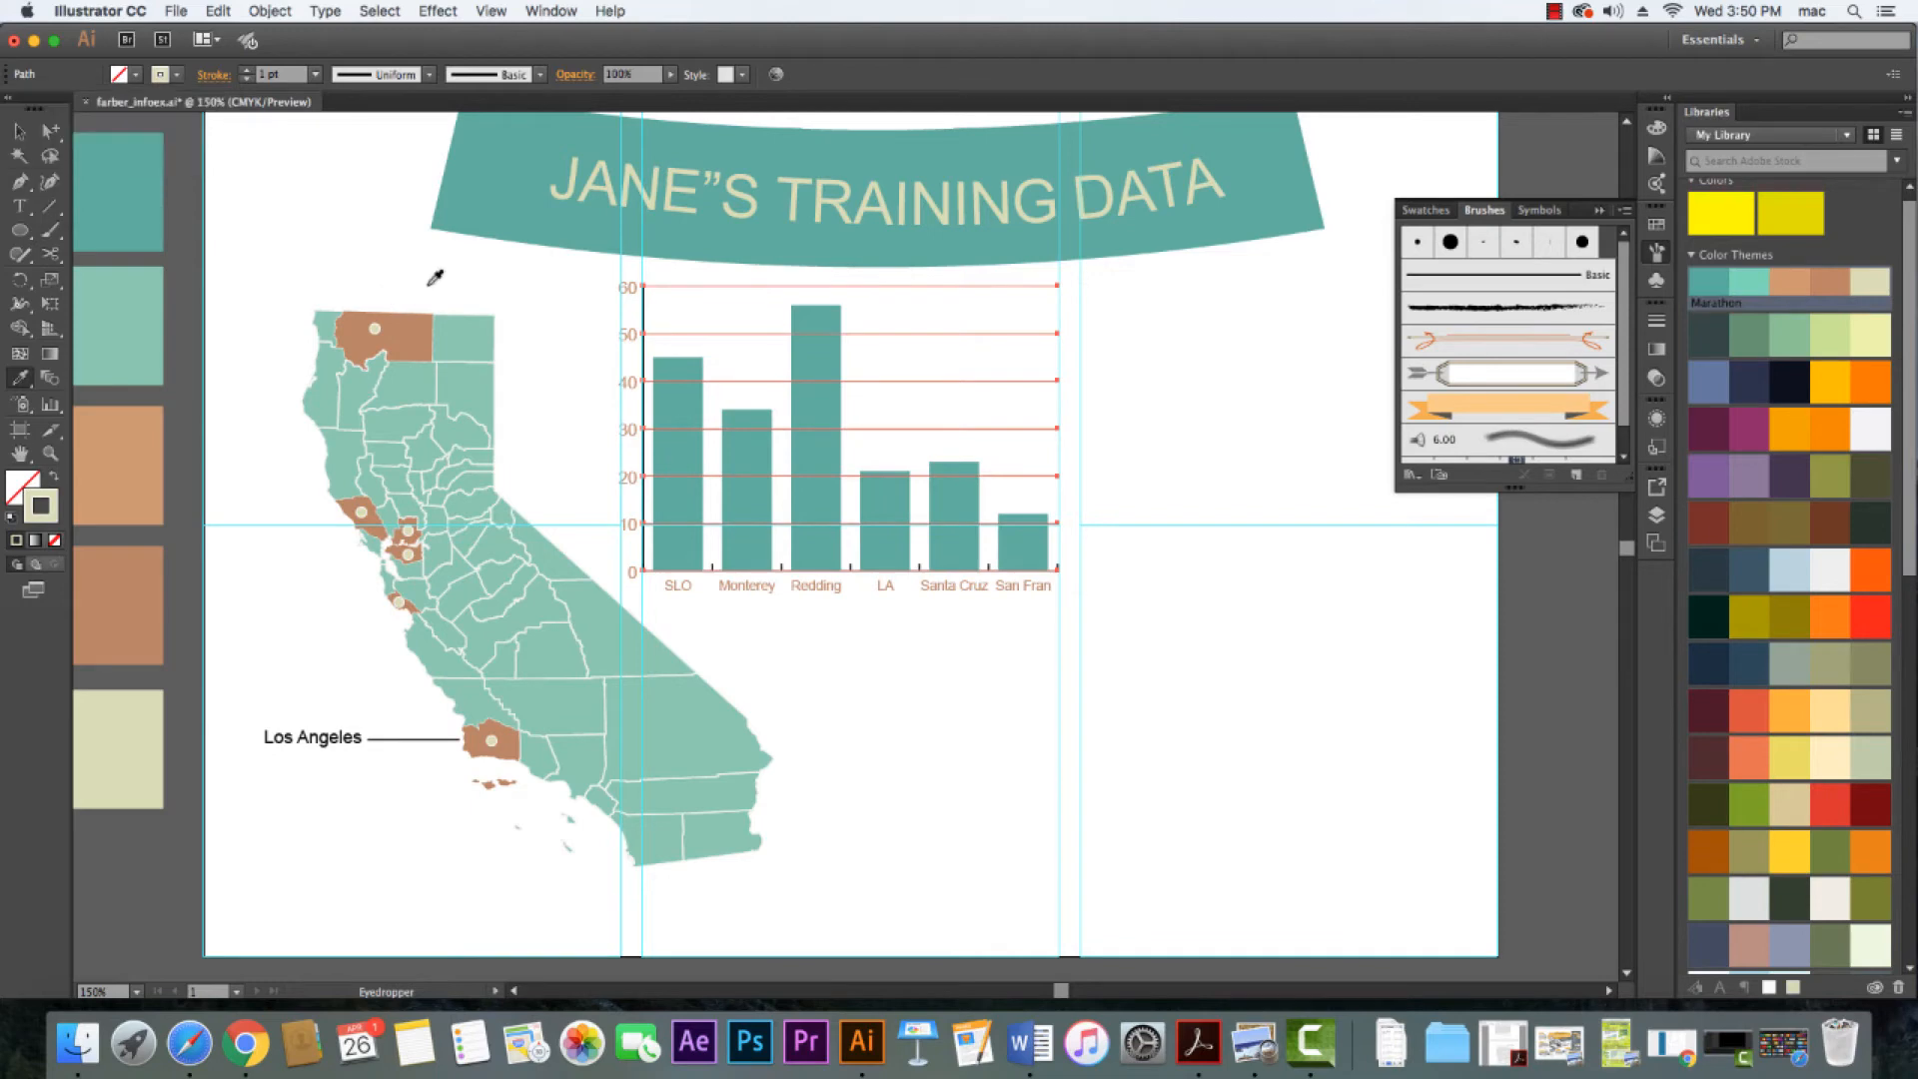
pyautogui.press('v')
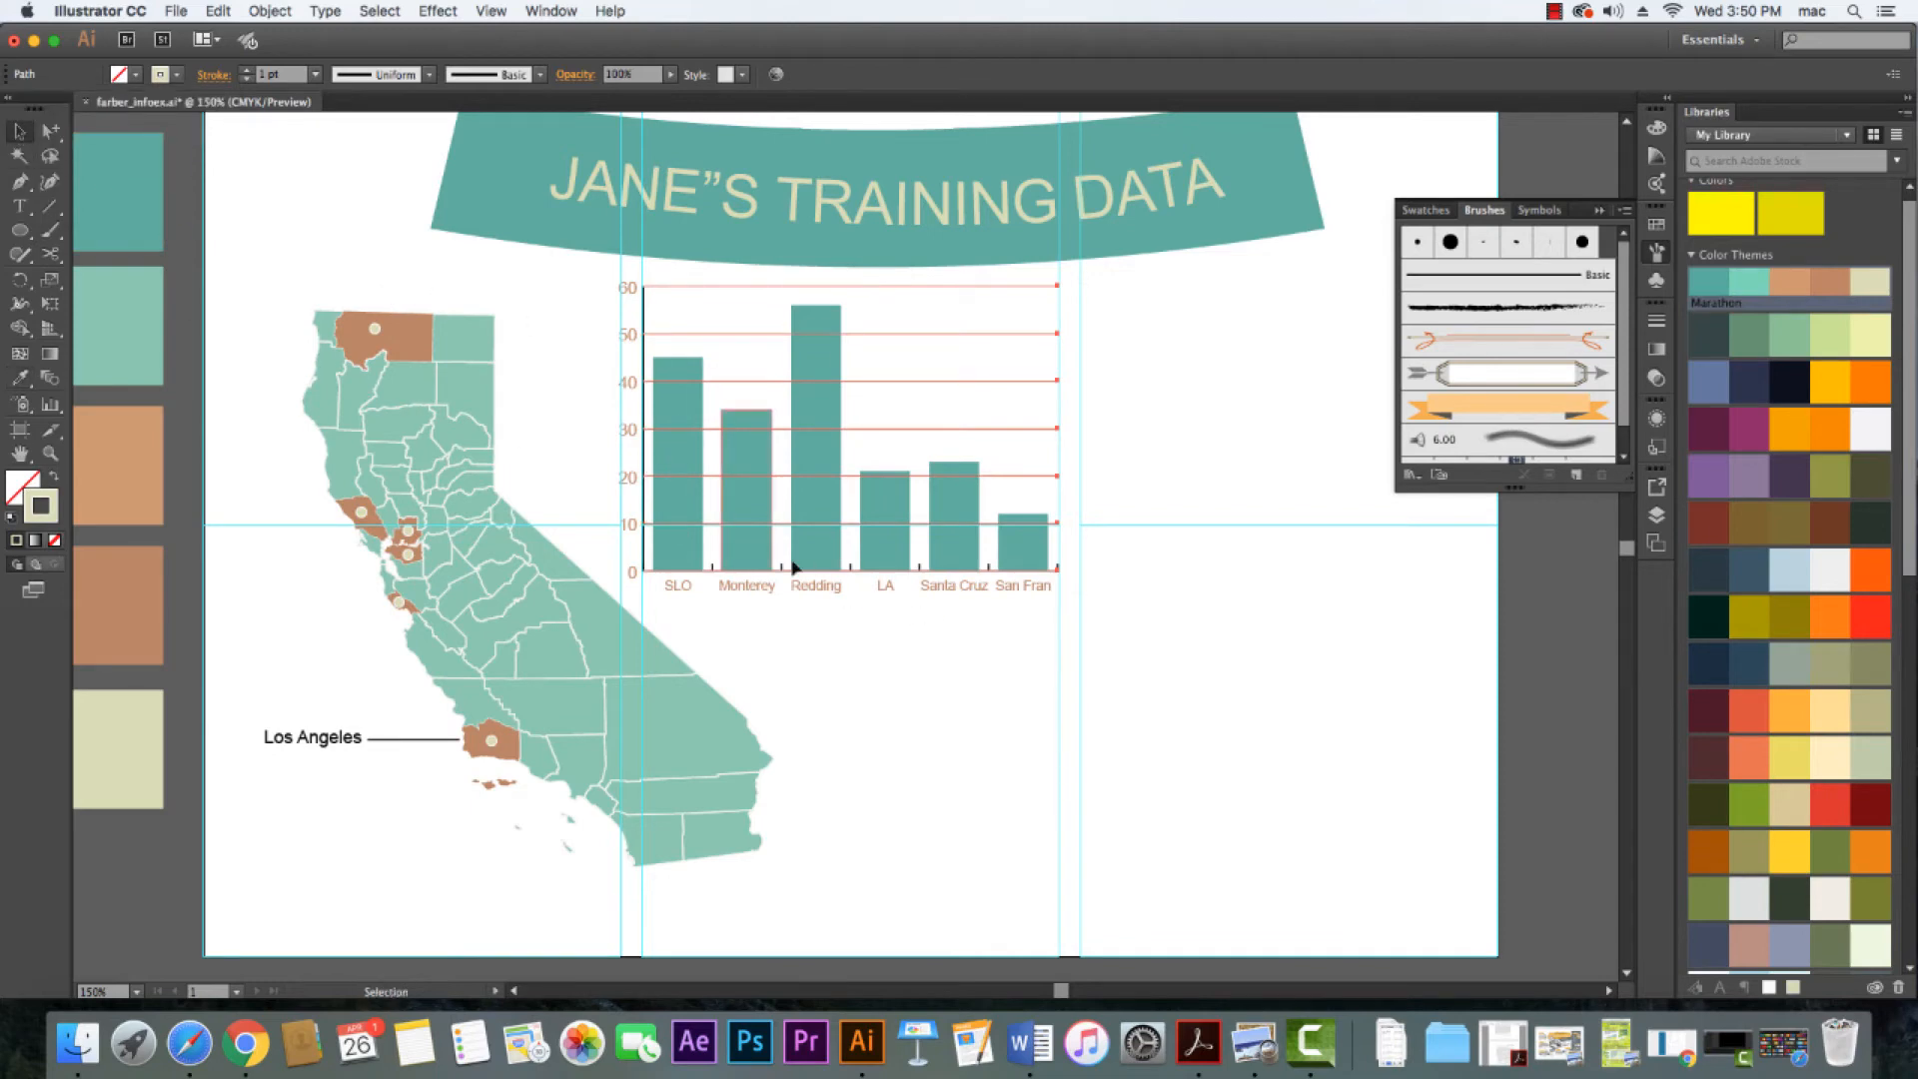
pyautogui.click(825, 668)
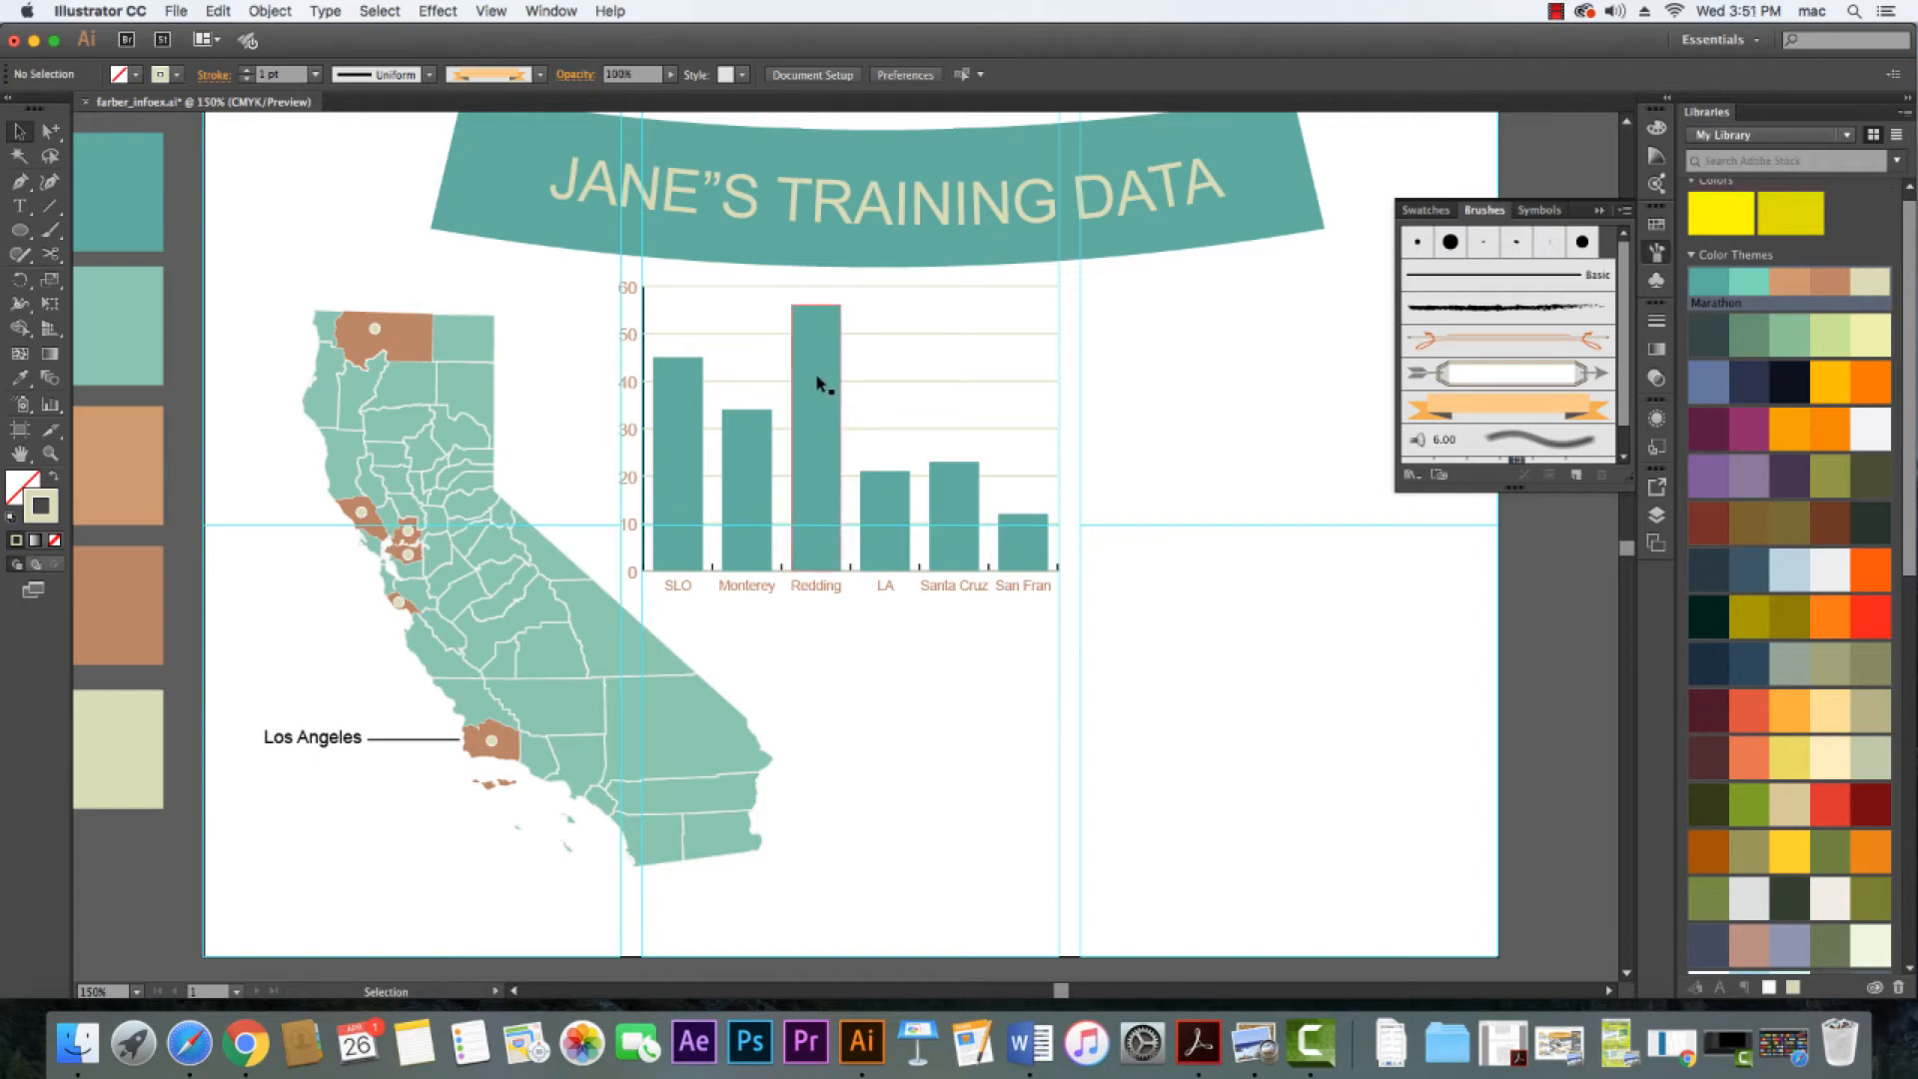
# Select only the Redding bar and fill it with the cream swatch of the palette color group
pyautogui.click(50, 131)
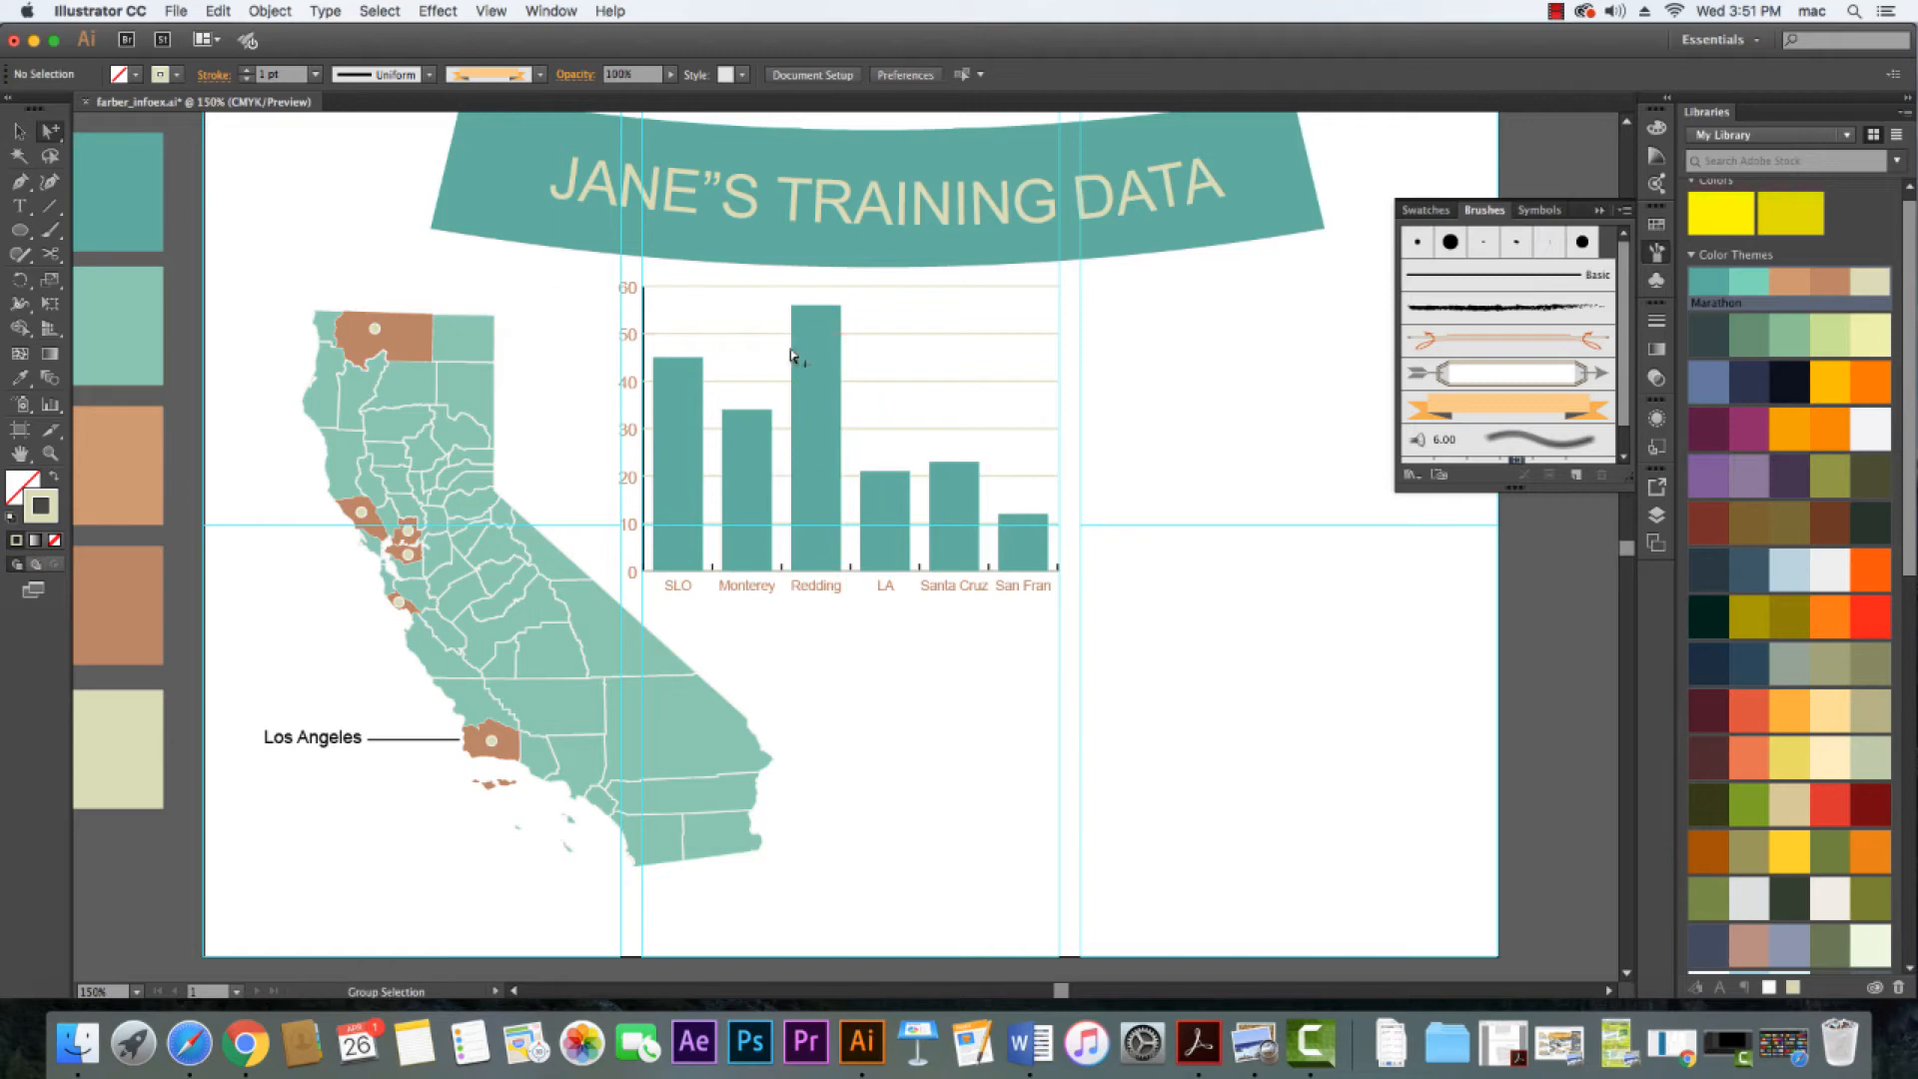
pyautogui.click(814, 358)
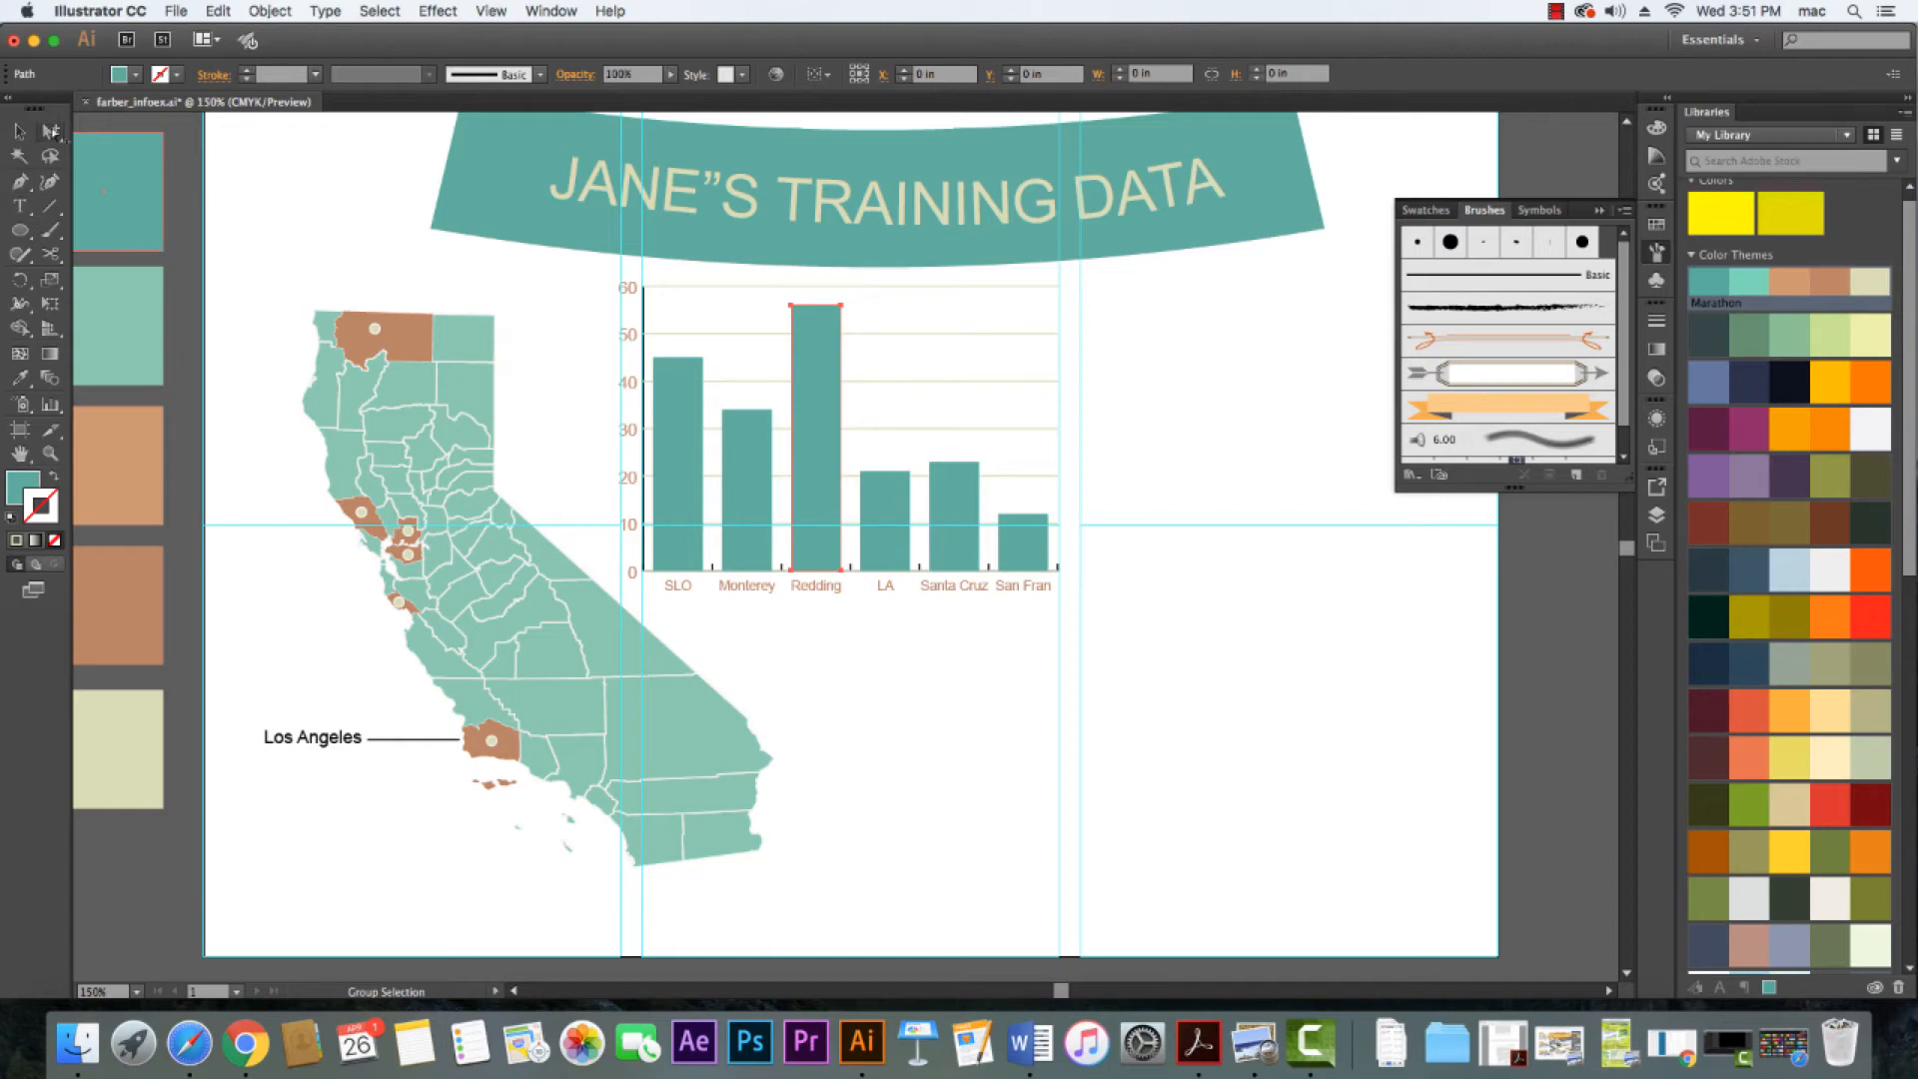
pyautogui.click(135, 75)
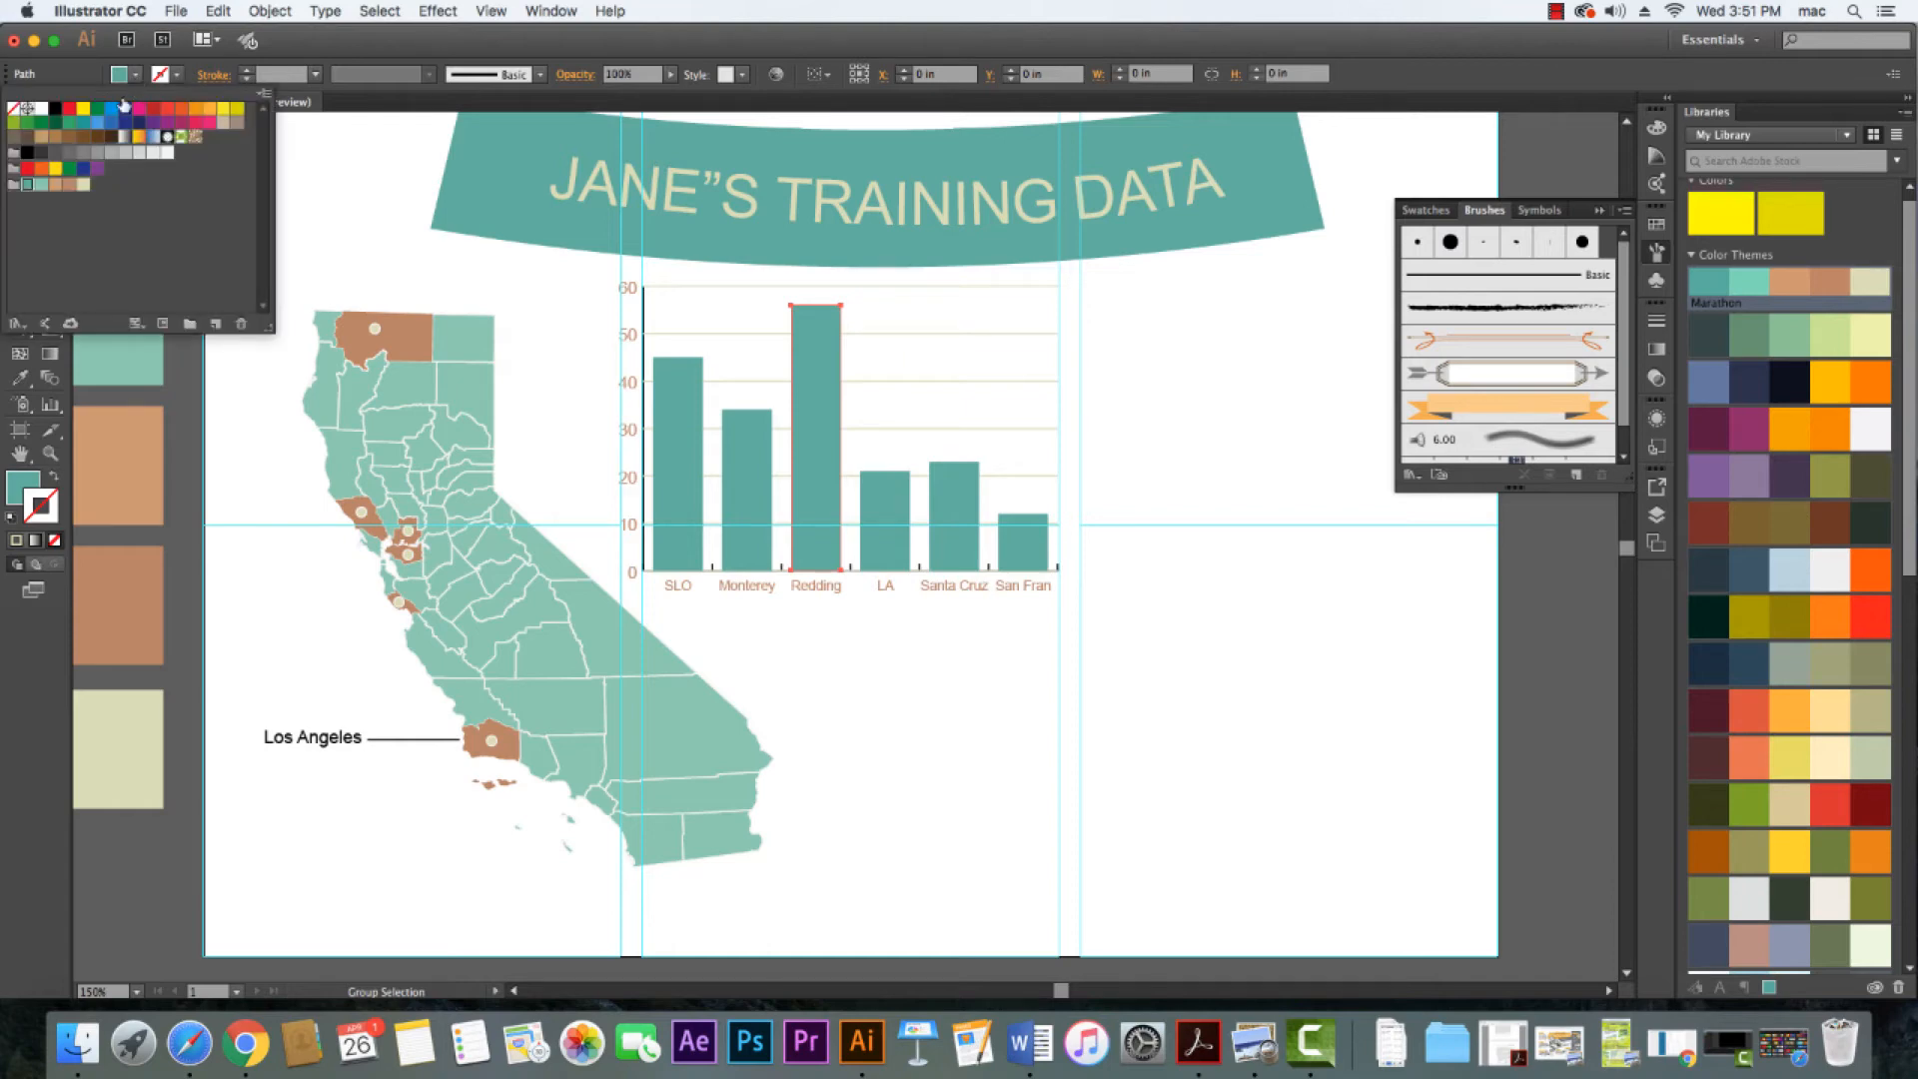
pyautogui.click(84, 184)
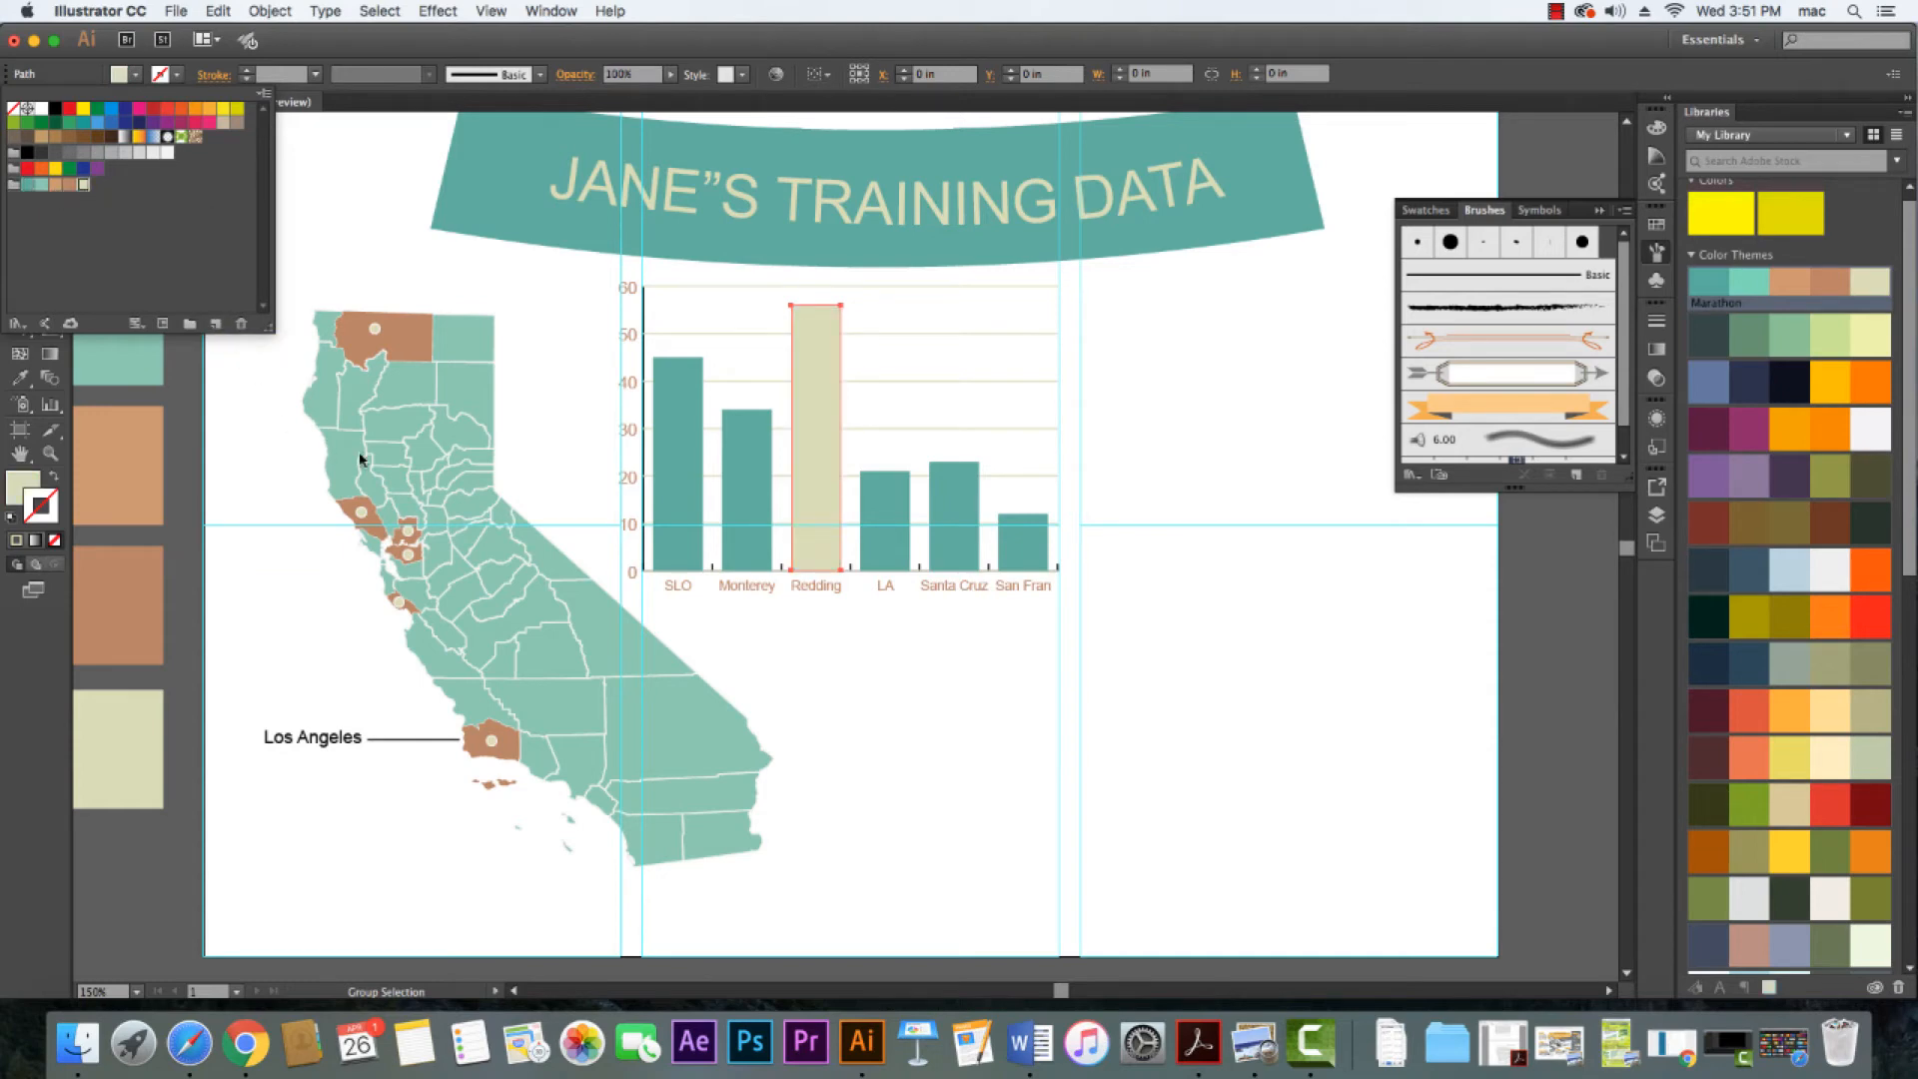
pyautogui.click(531, 362)
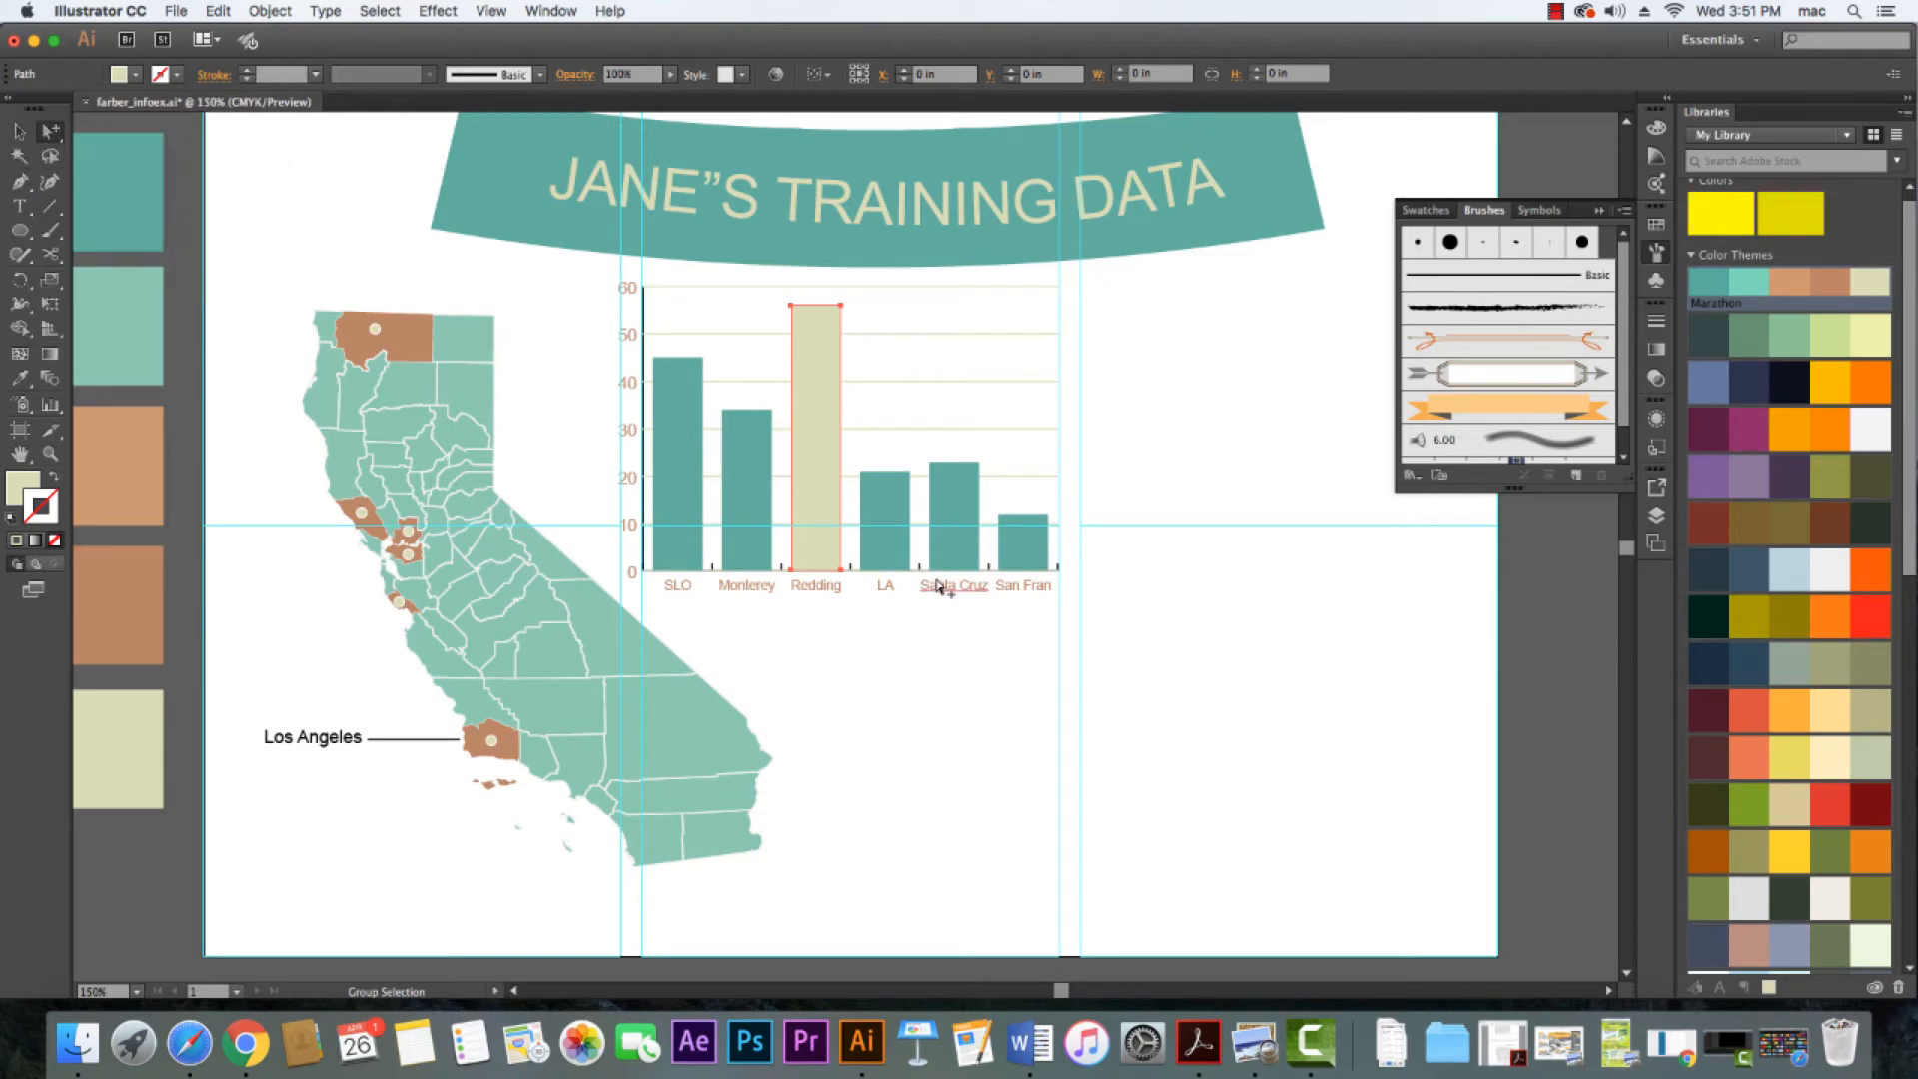
# Fill only the San Fran bar with the light green swatch R=126 G=217 B=183 of the palette color group
pyautogui.click(1018, 562)
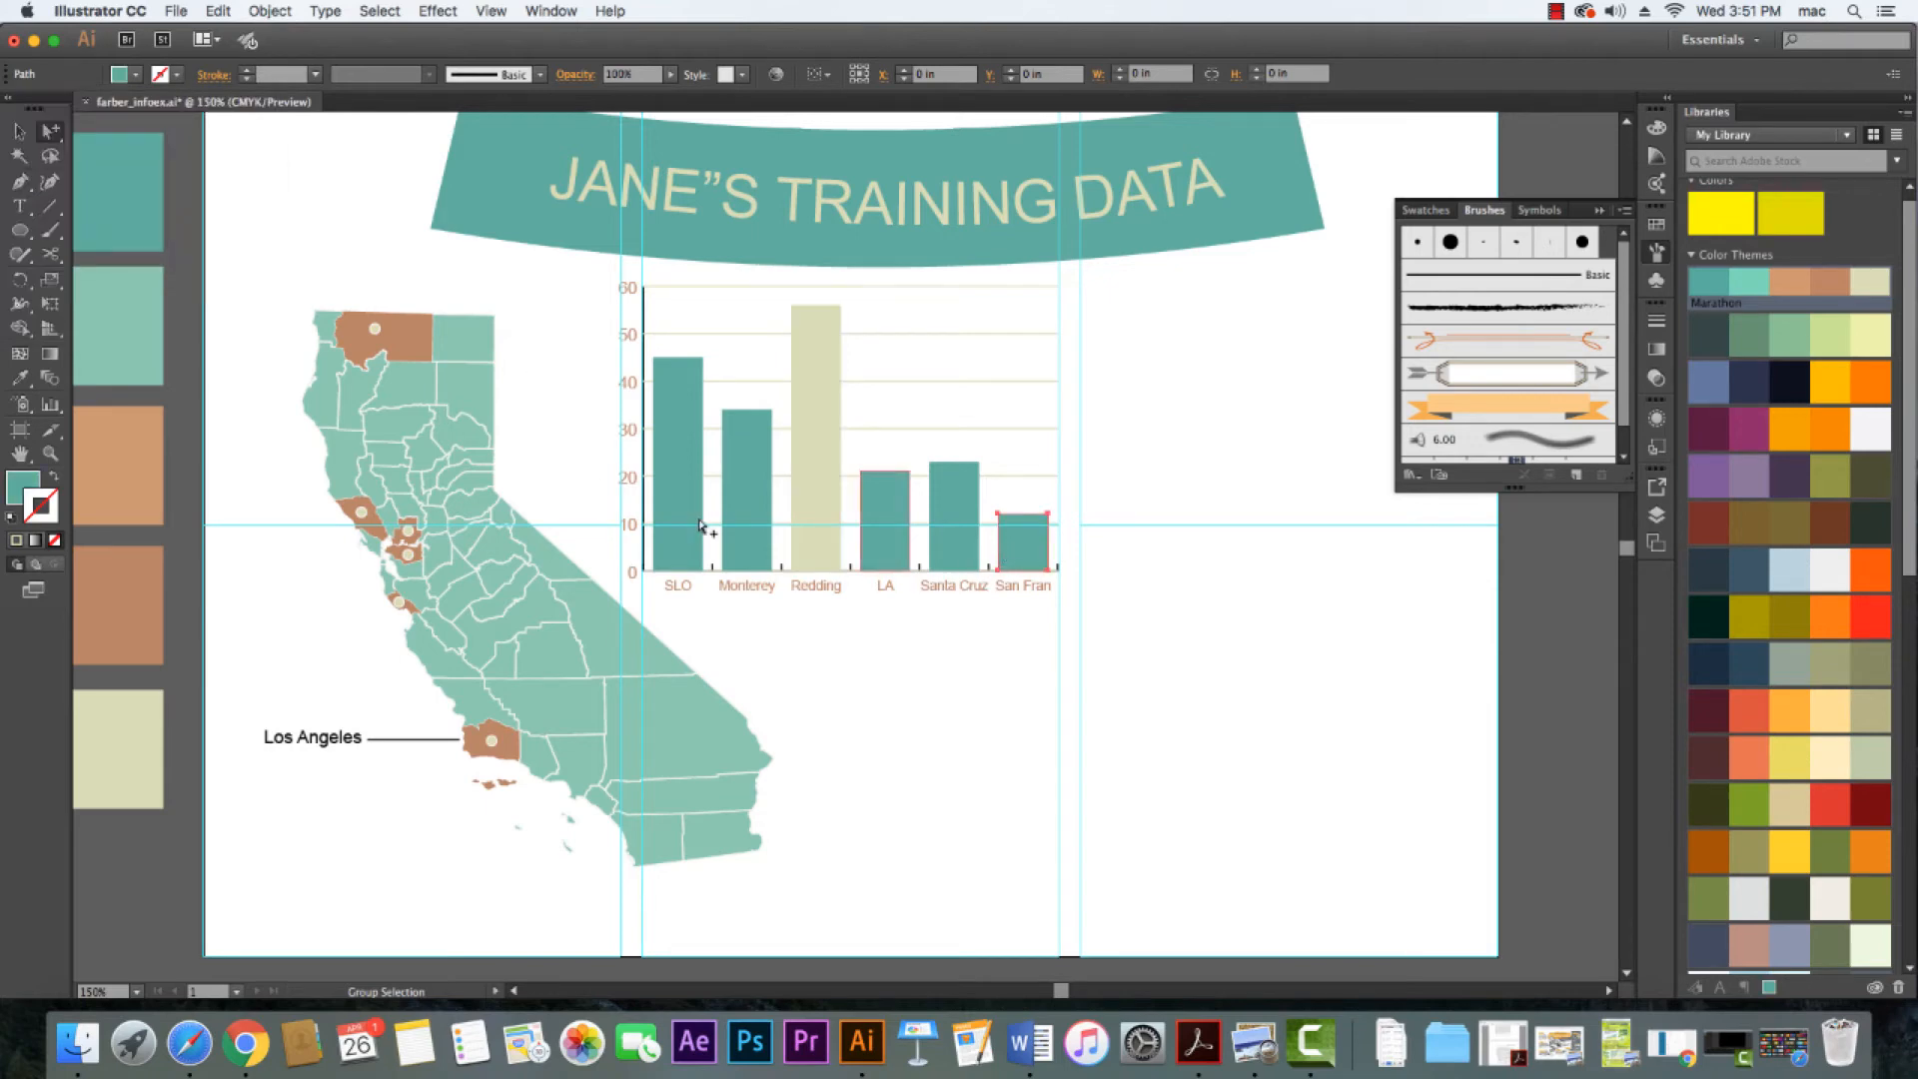
pyautogui.click(135, 75)
pyautogui.click(39, 186)
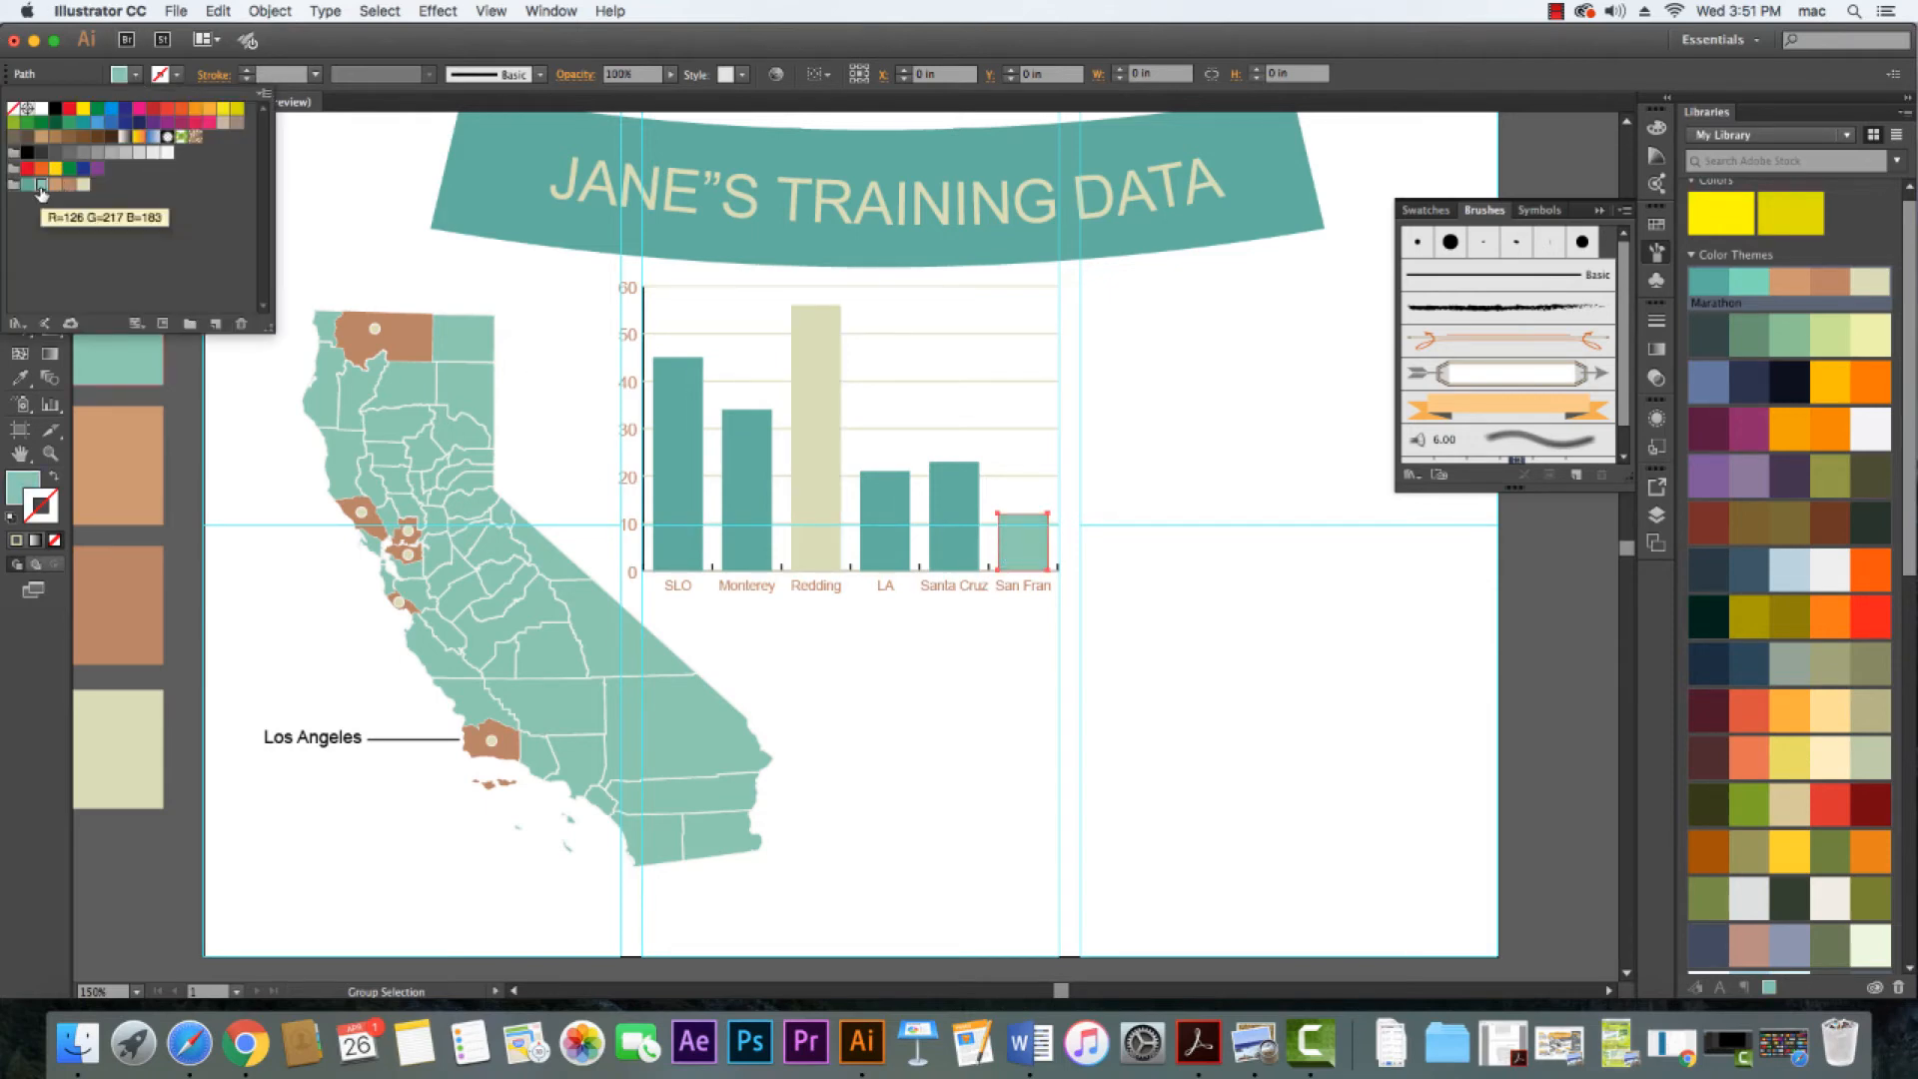
pyautogui.click(996, 747)
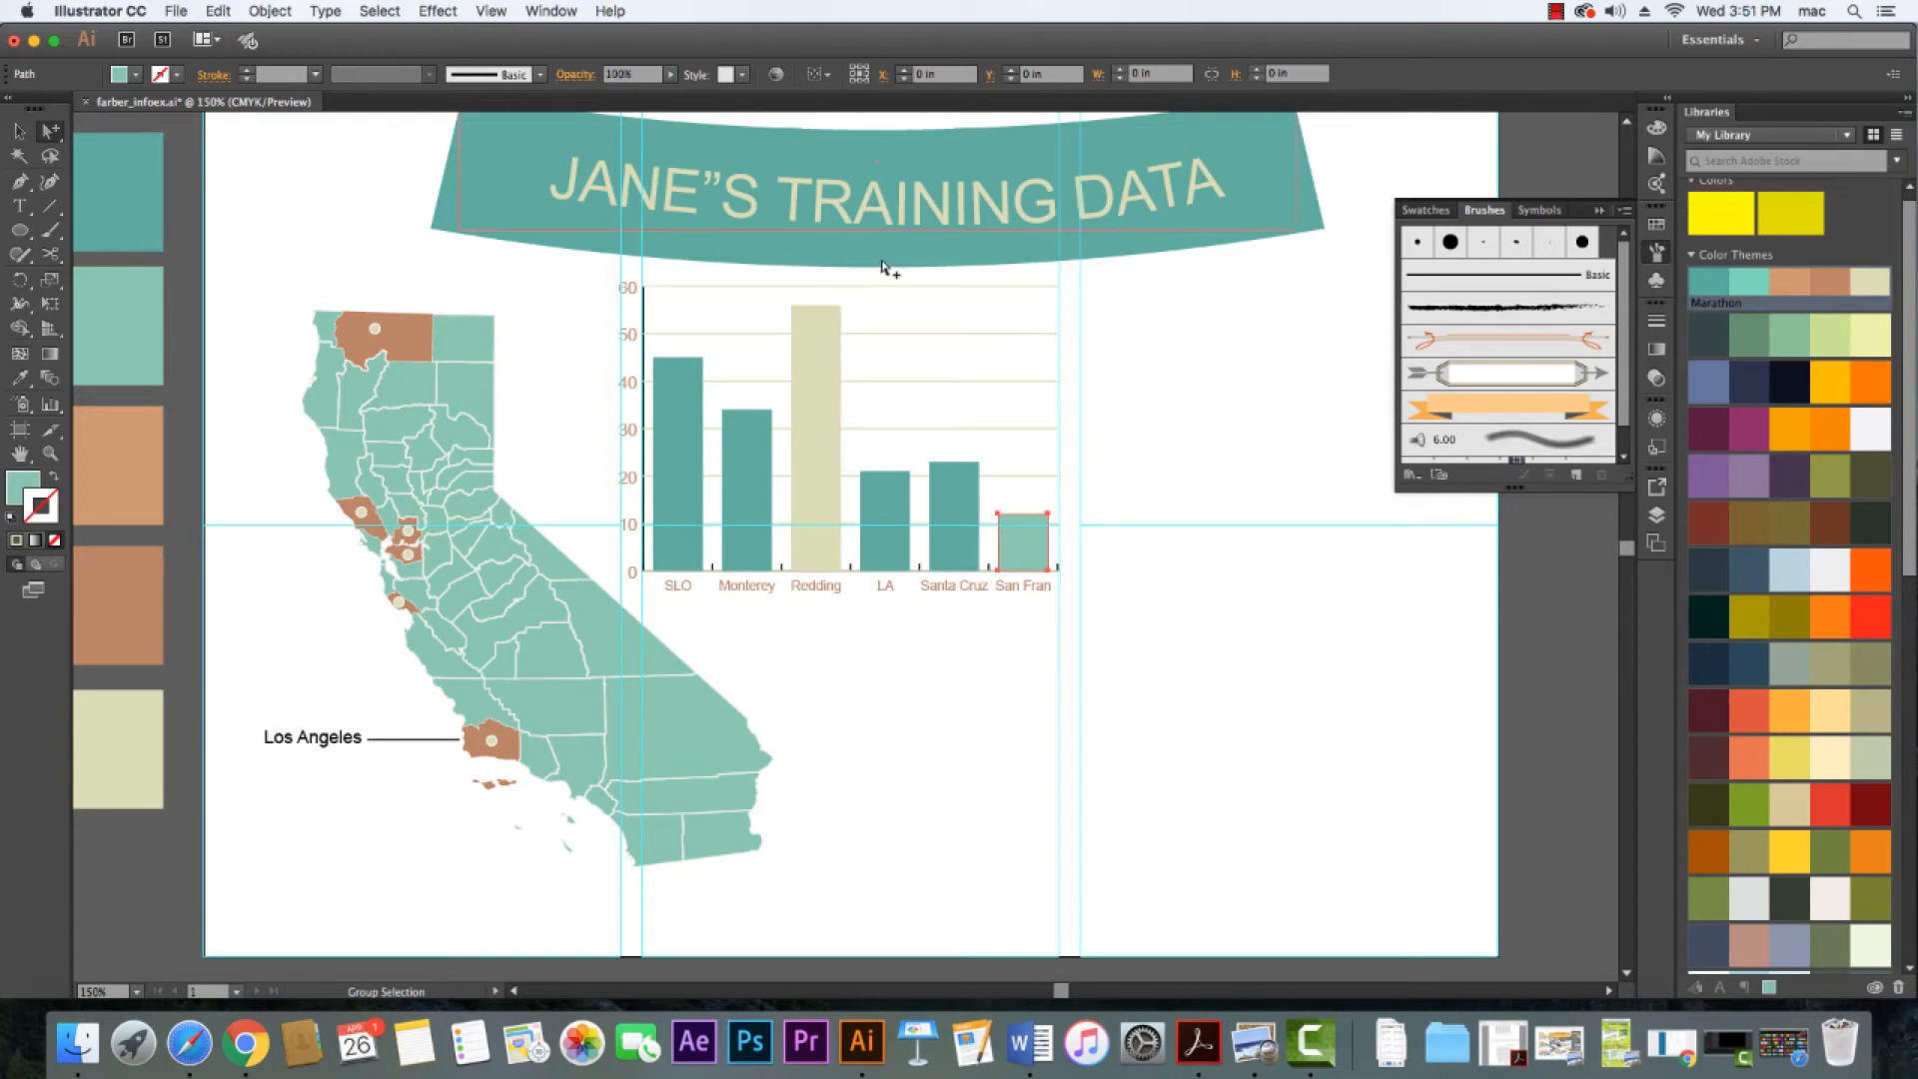
# Try the Short tick mark length on the value axis of the whole bar graph and apply it
pyautogui.press('v')
pyautogui.click(826, 376)
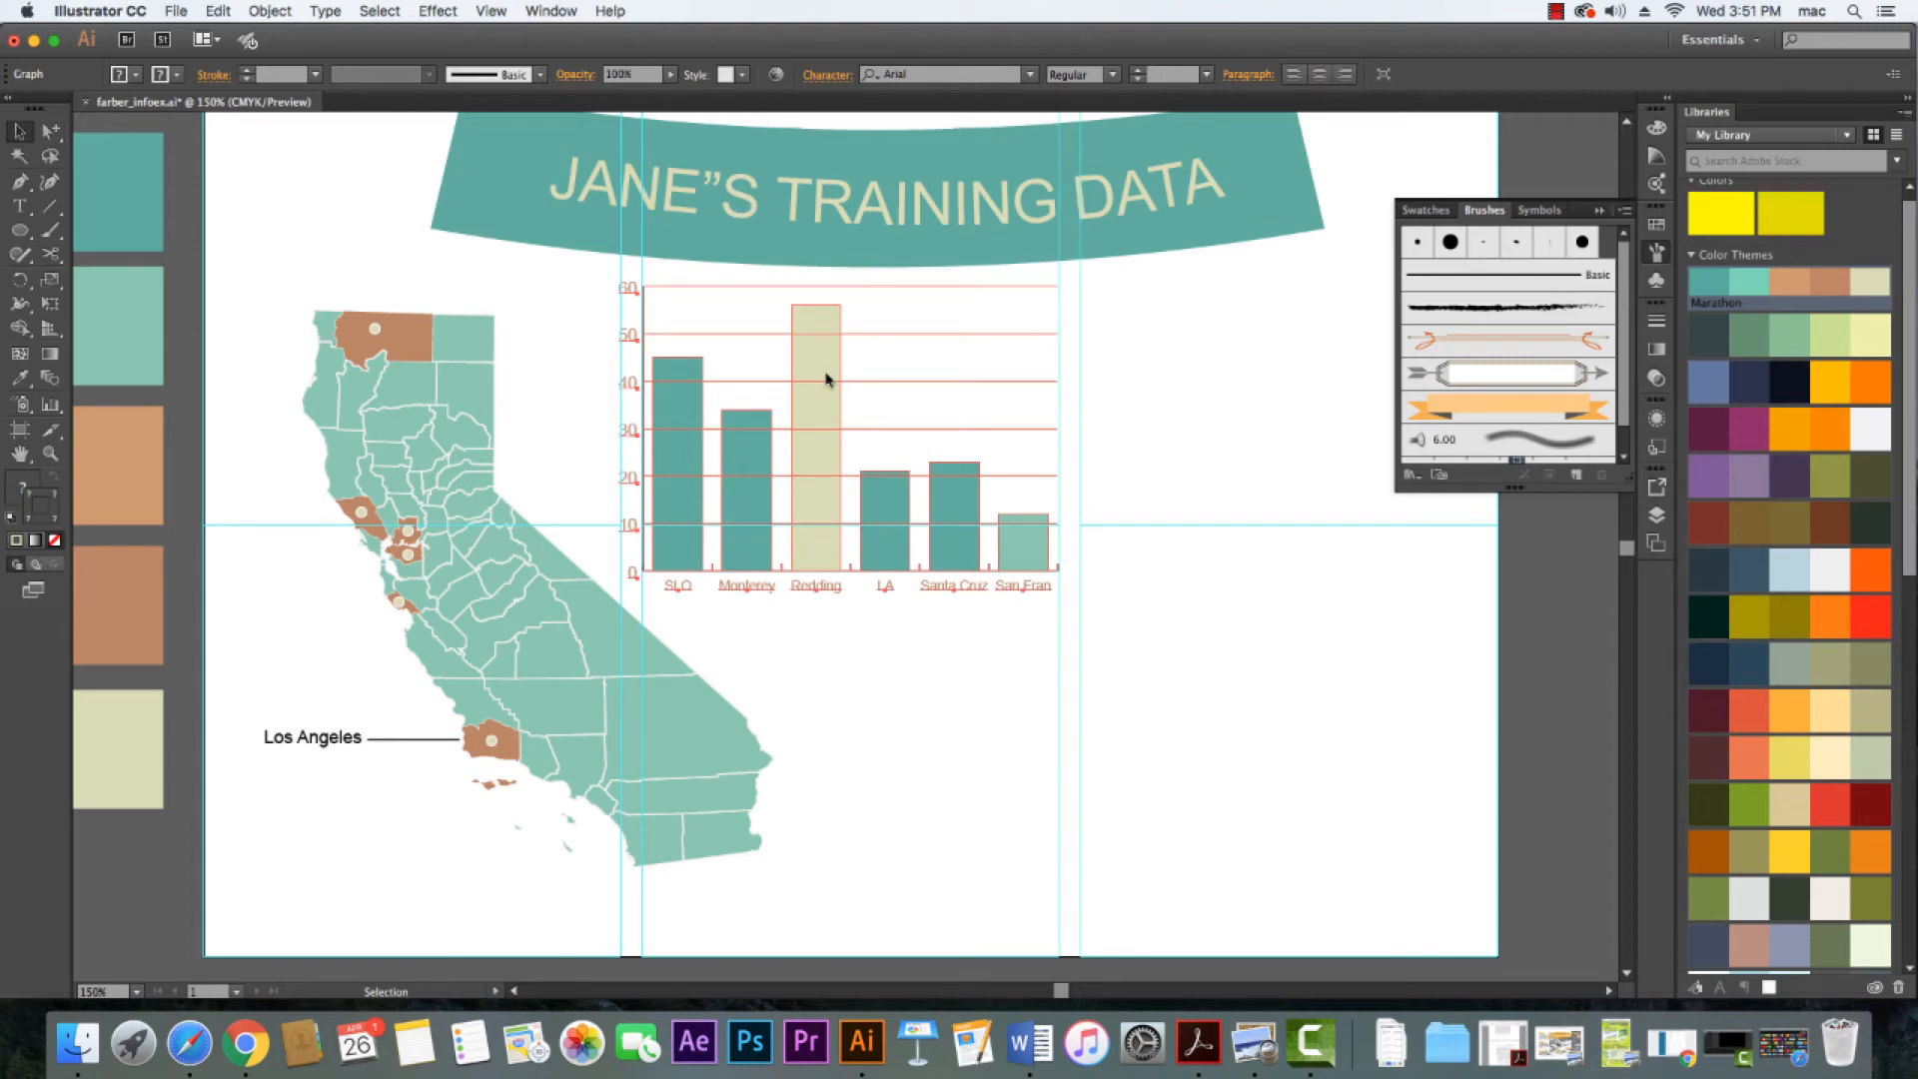
pyautogui.rightClick(826, 378)
pyautogui.moveTo(920, 607)
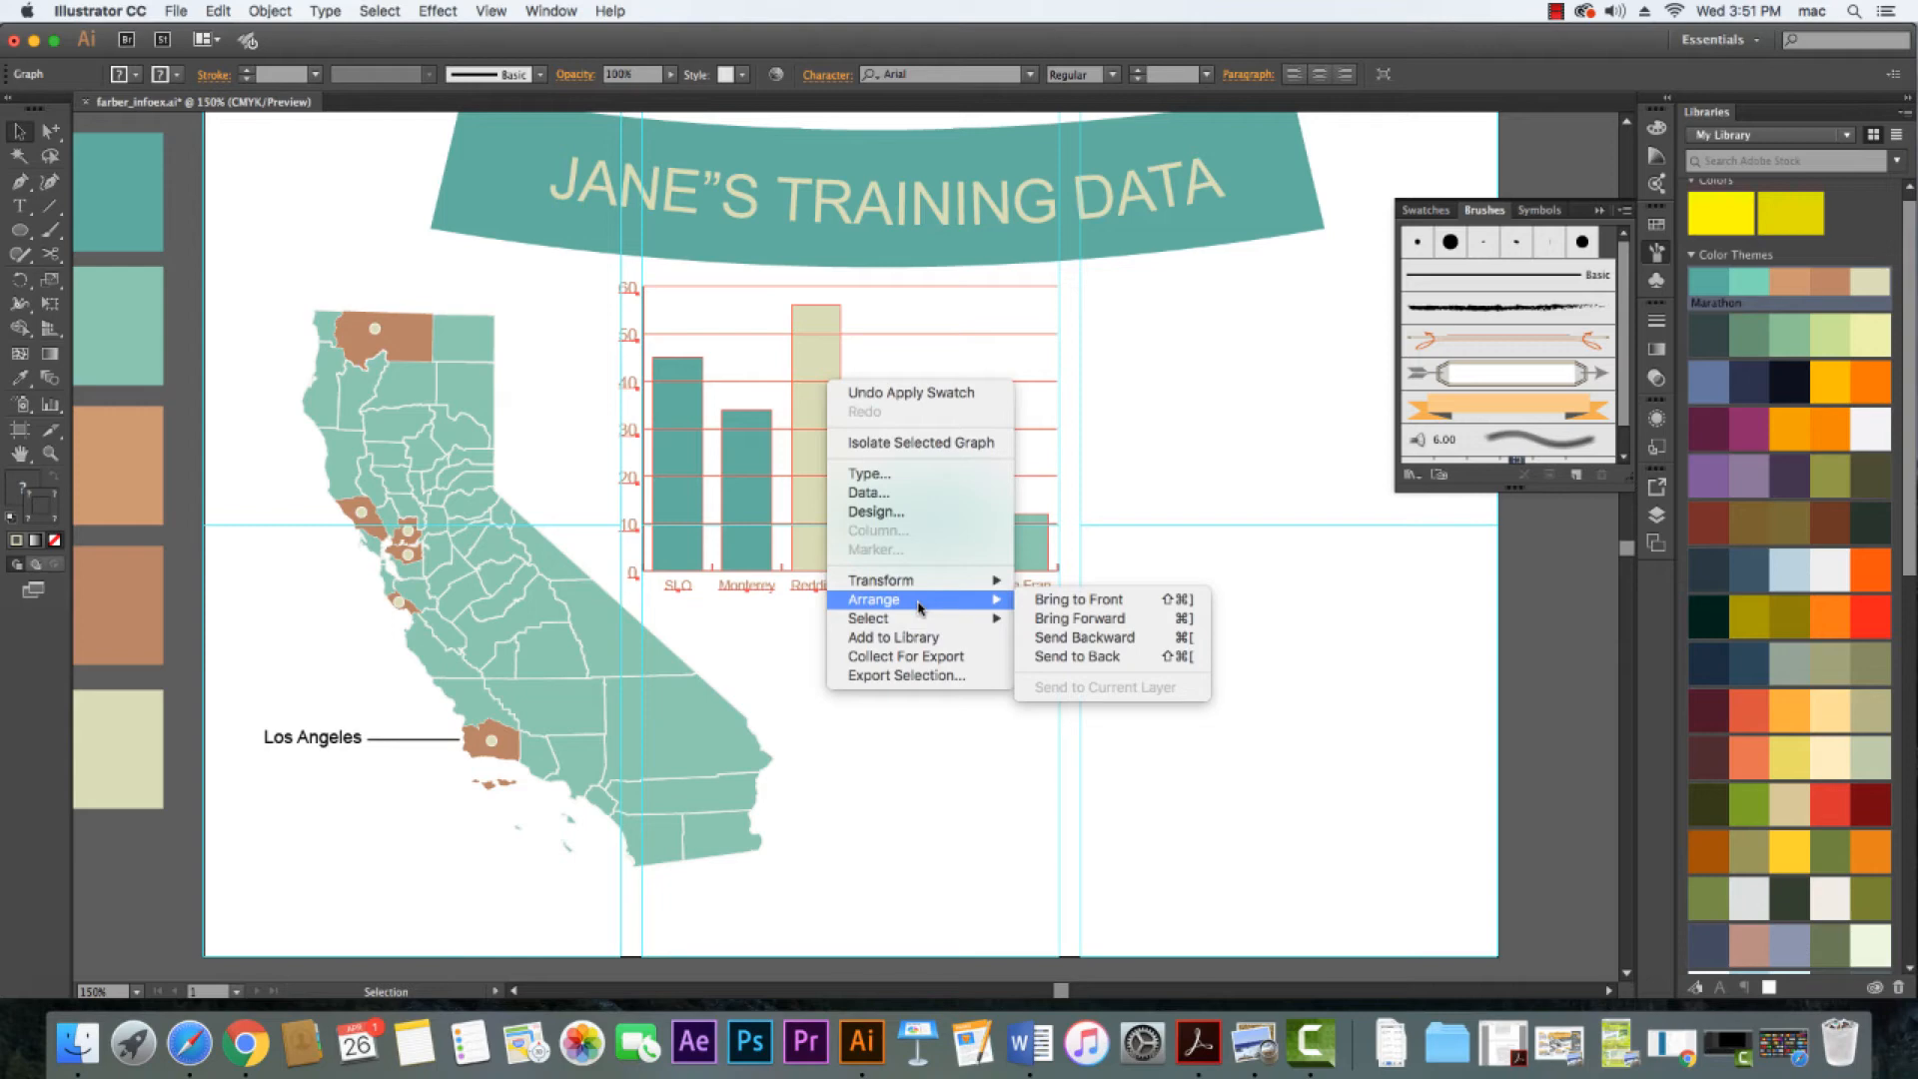
pyautogui.click(920, 475)
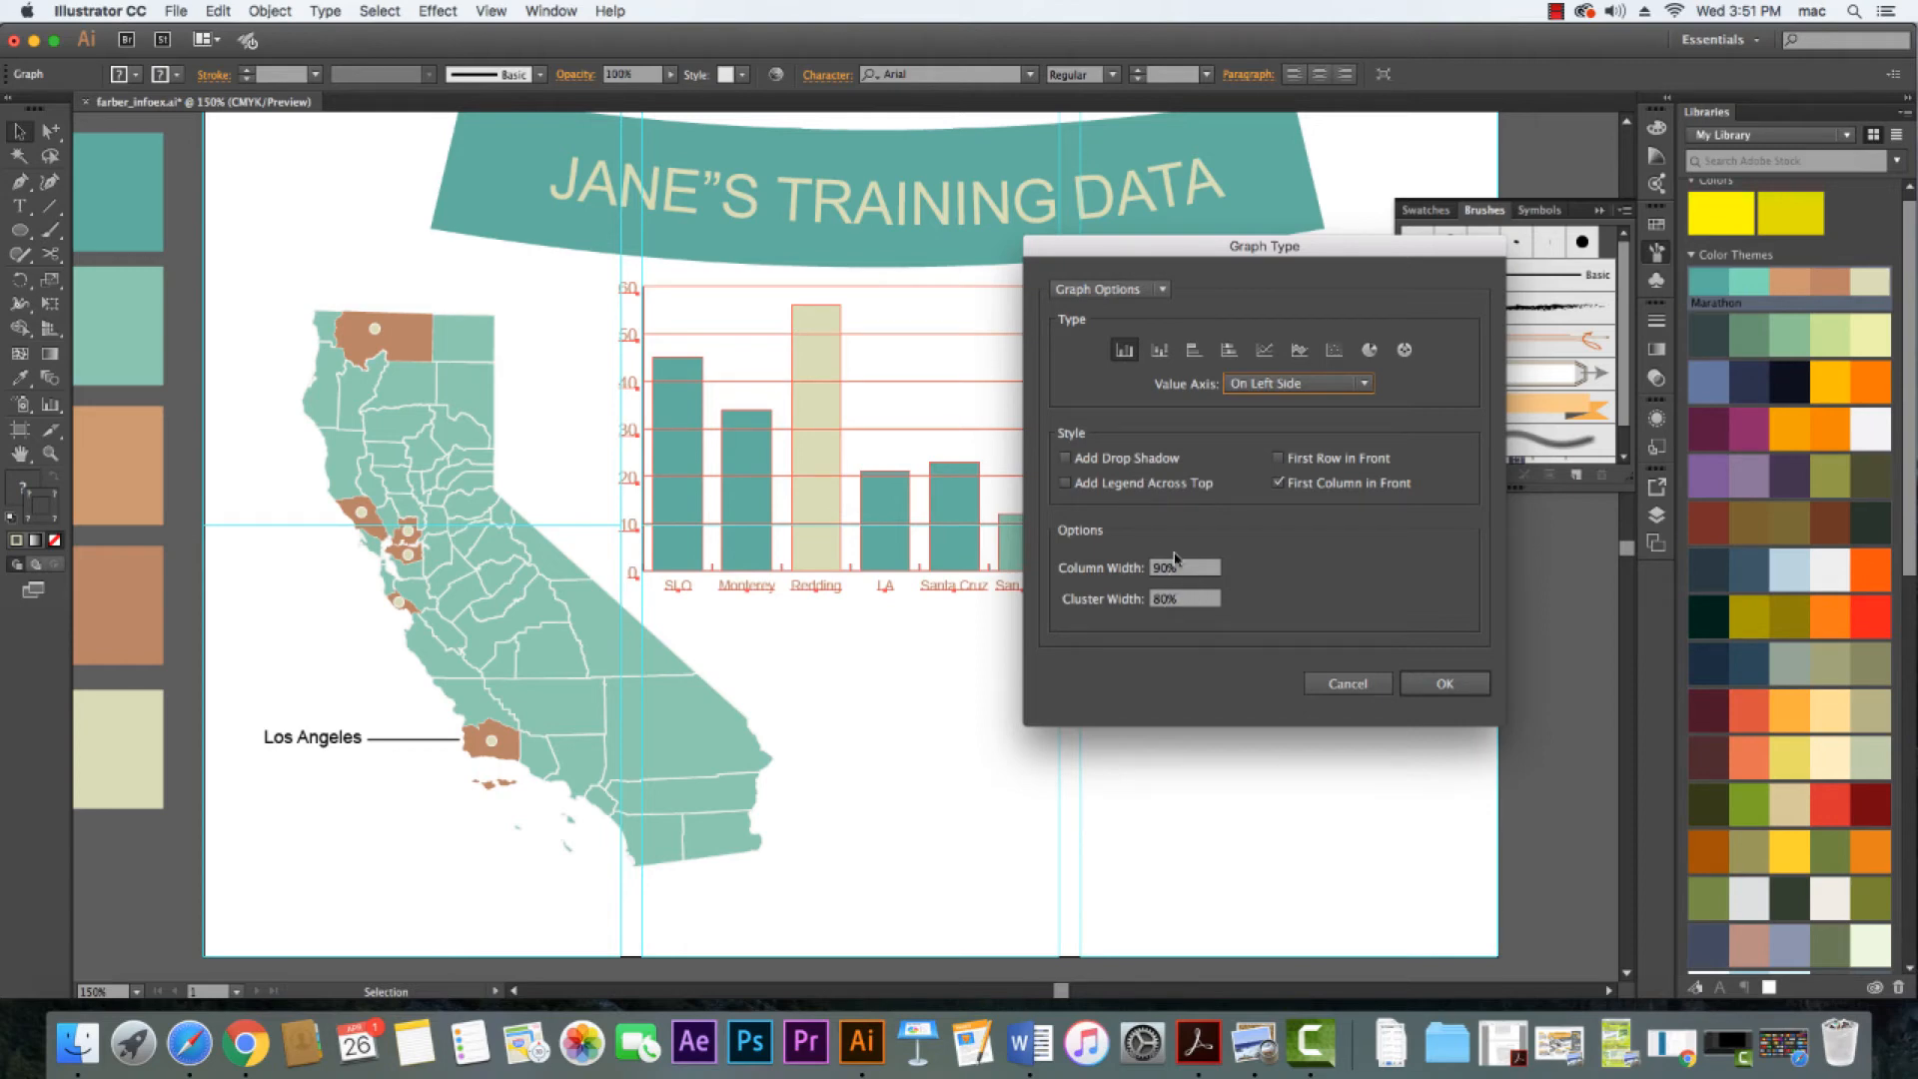
pyautogui.click(1161, 290)
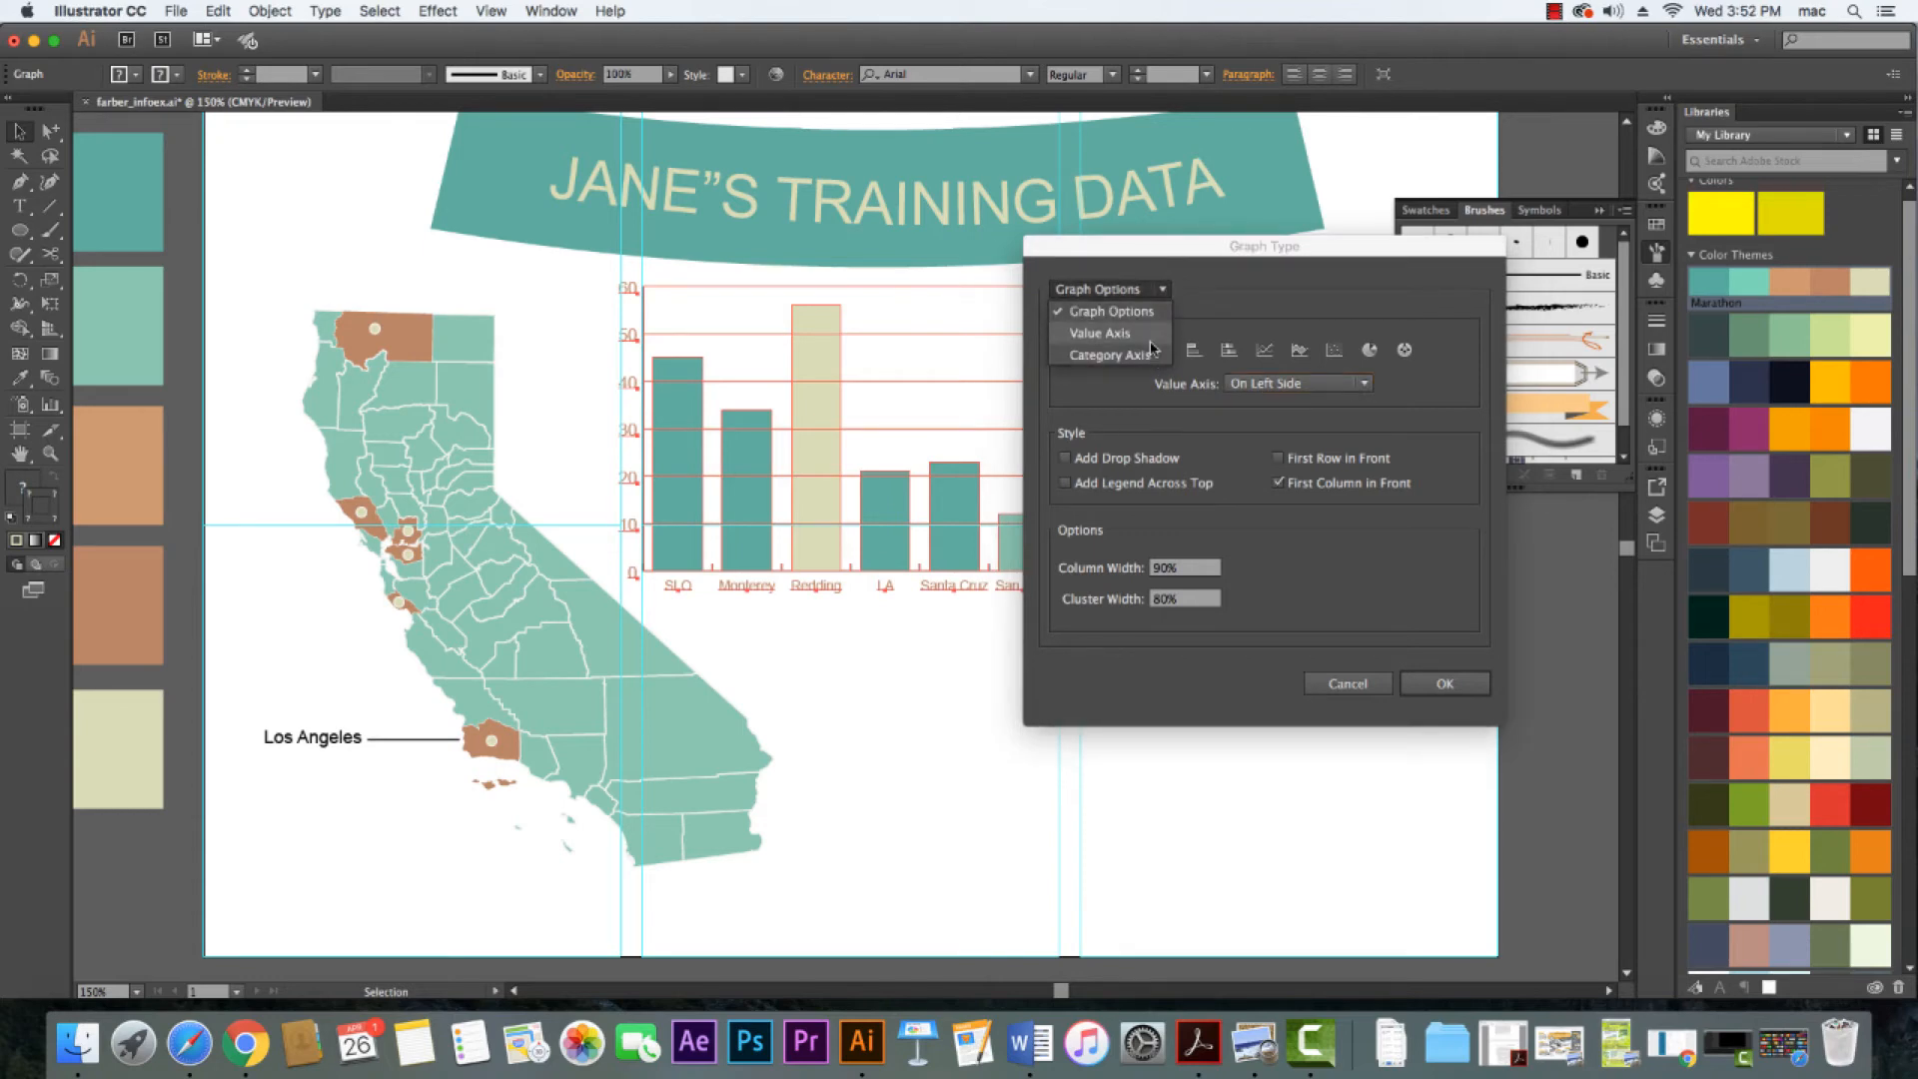
pyautogui.click(1150, 342)
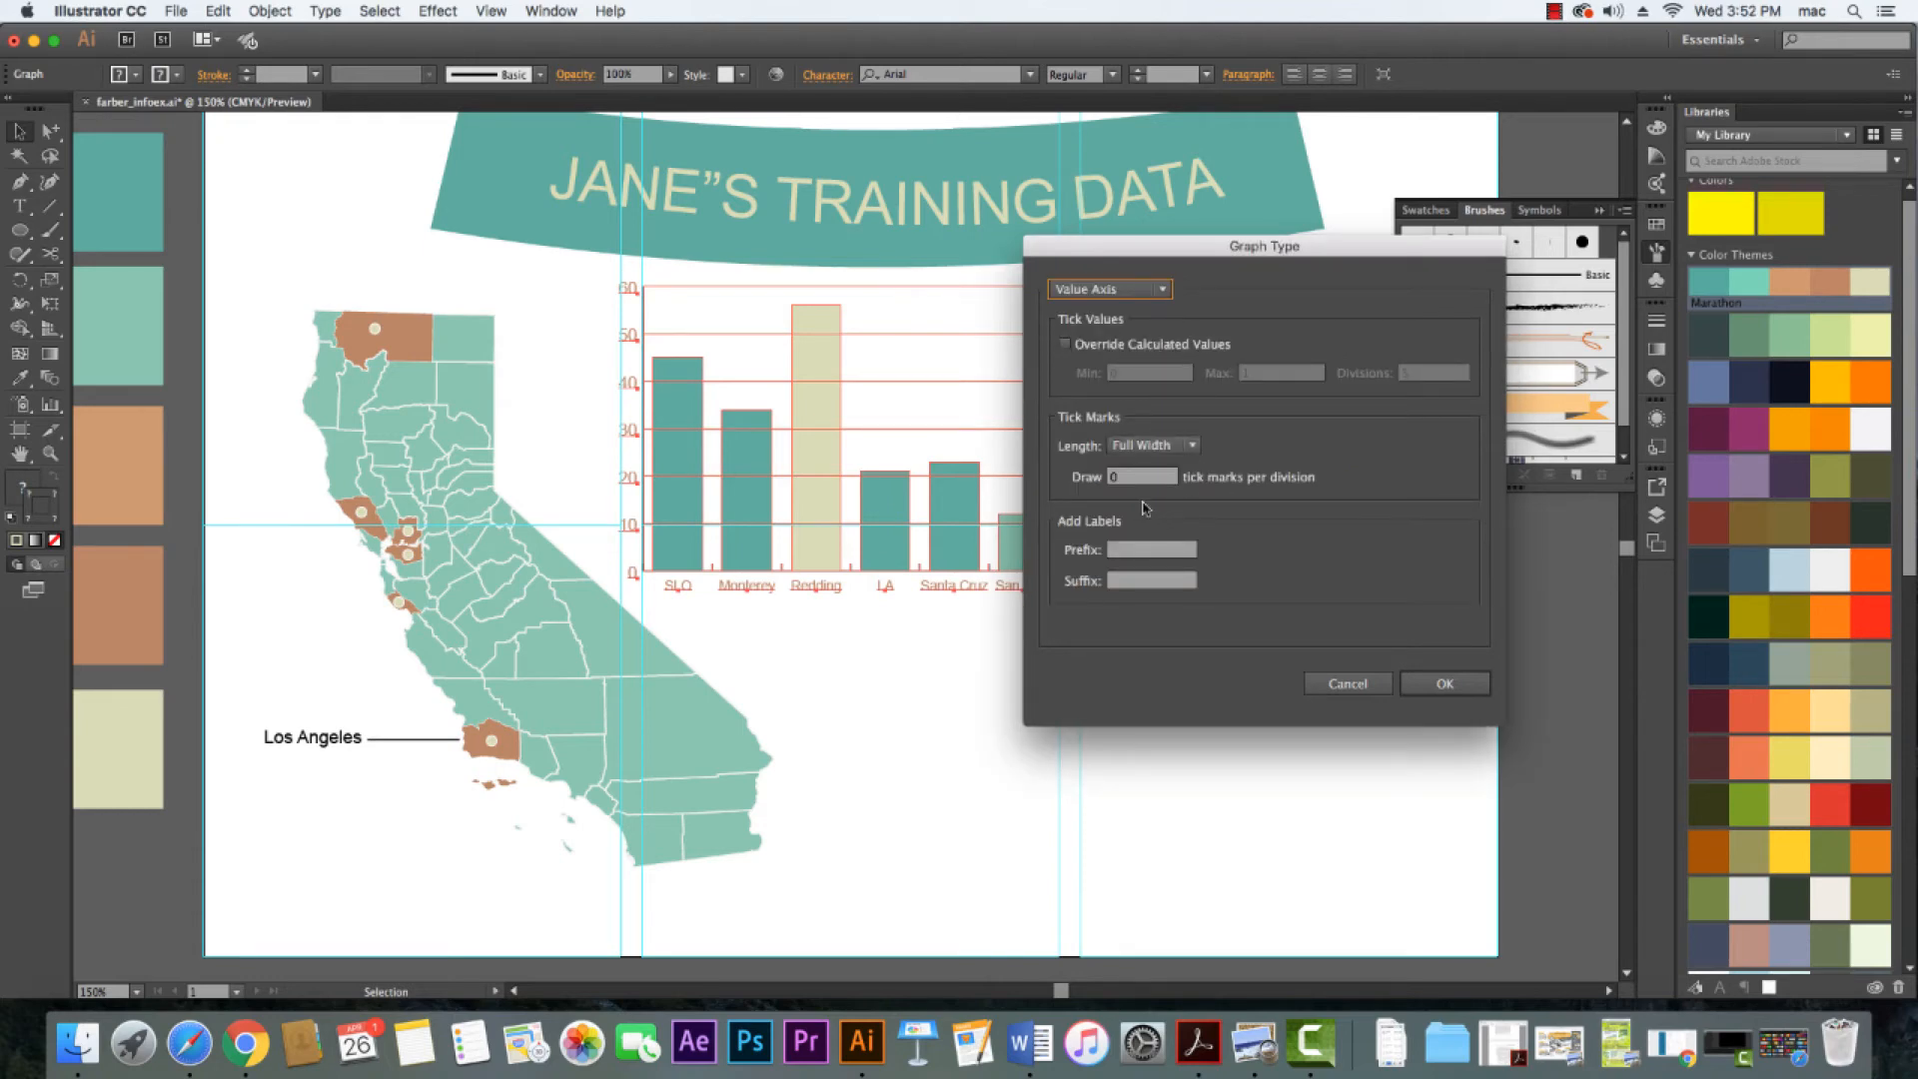
pyautogui.click(1194, 446)
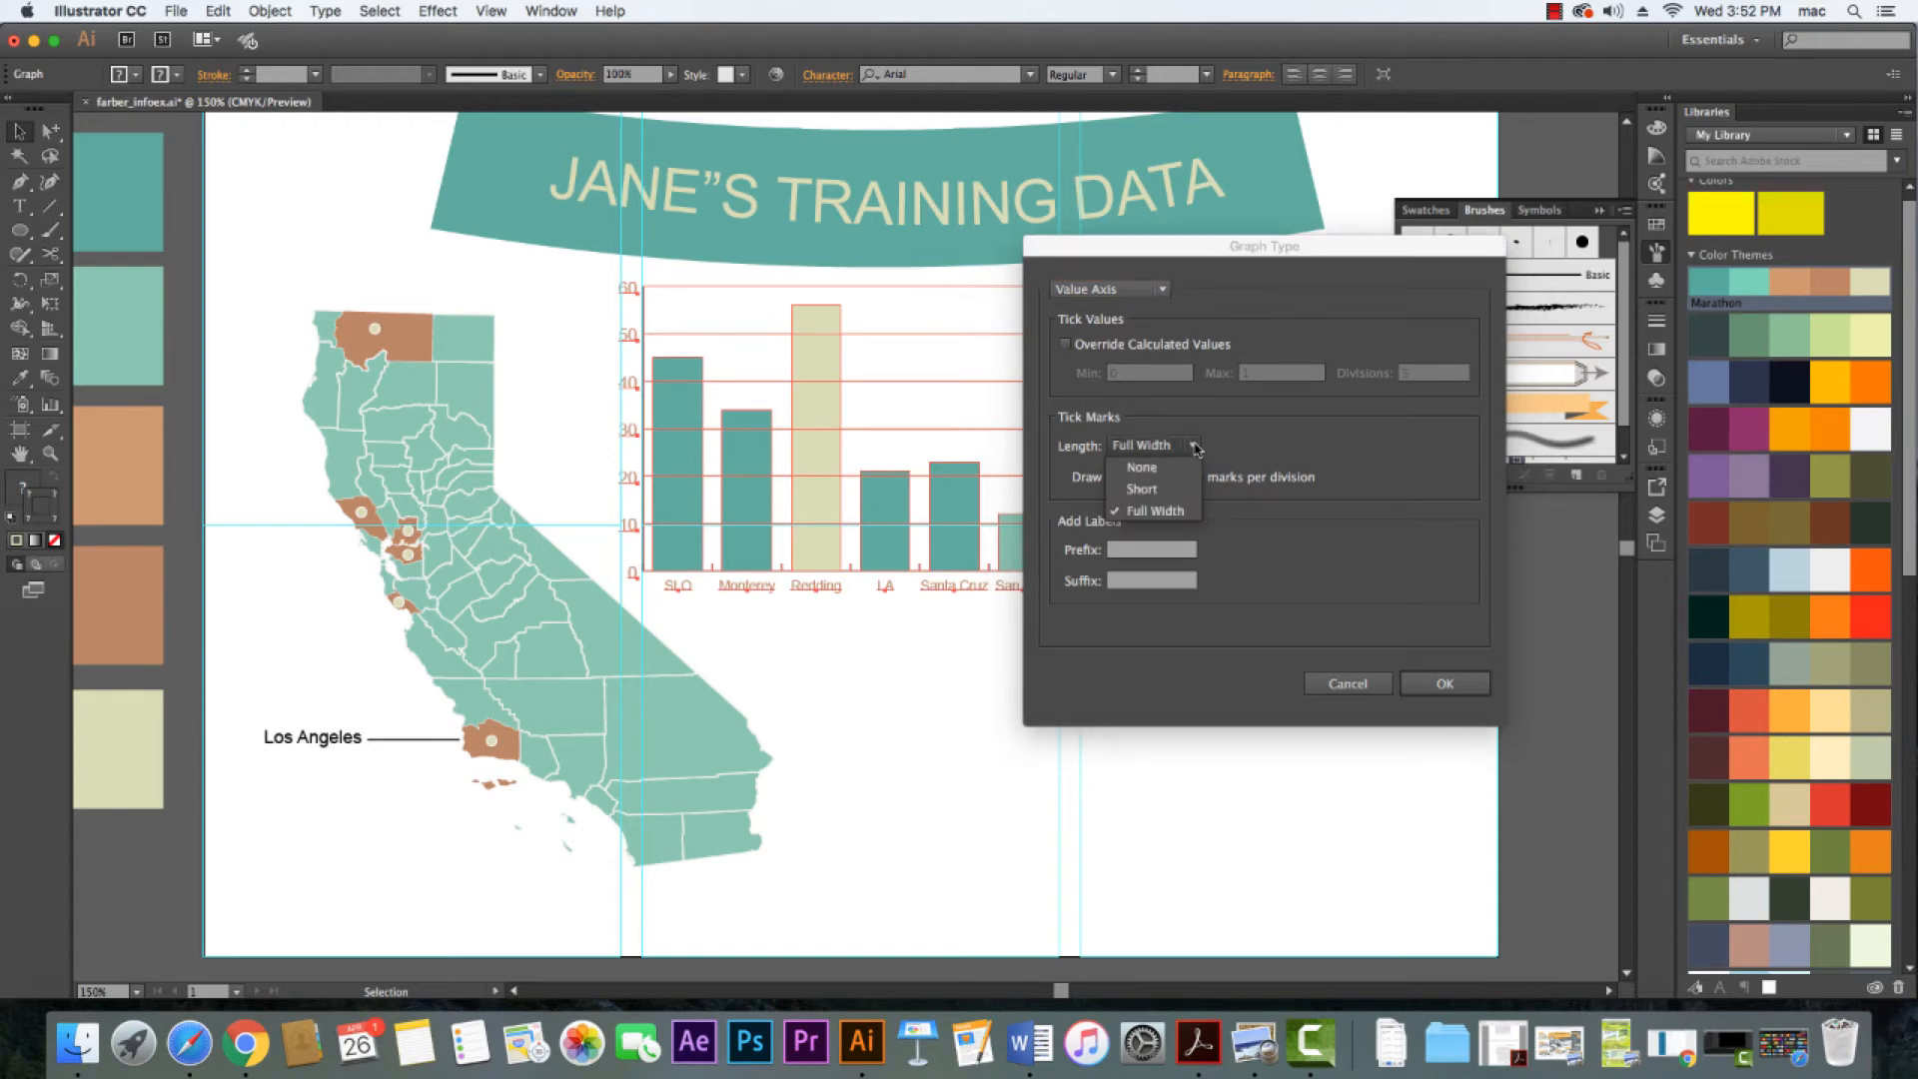
pyautogui.click(1172, 492)
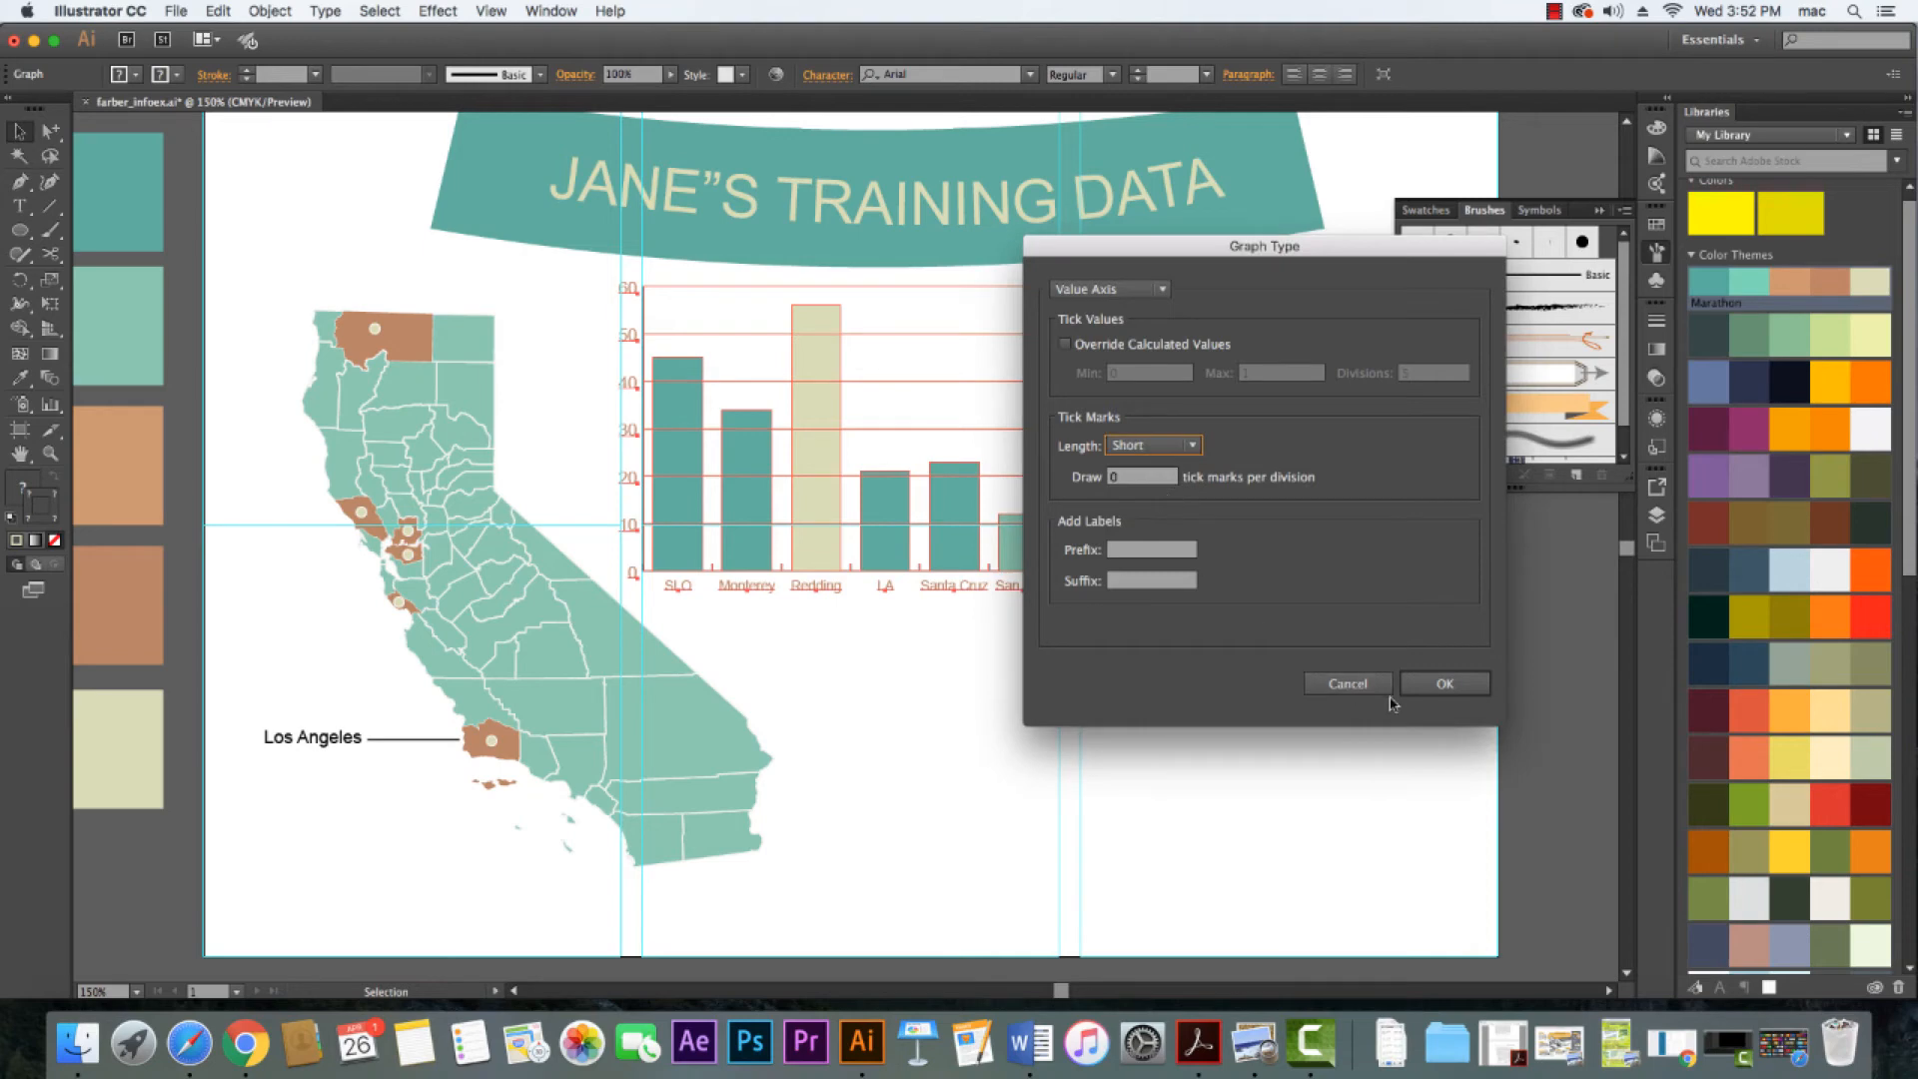
pyautogui.click(1445, 683)
pyautogui.click(889, 647)
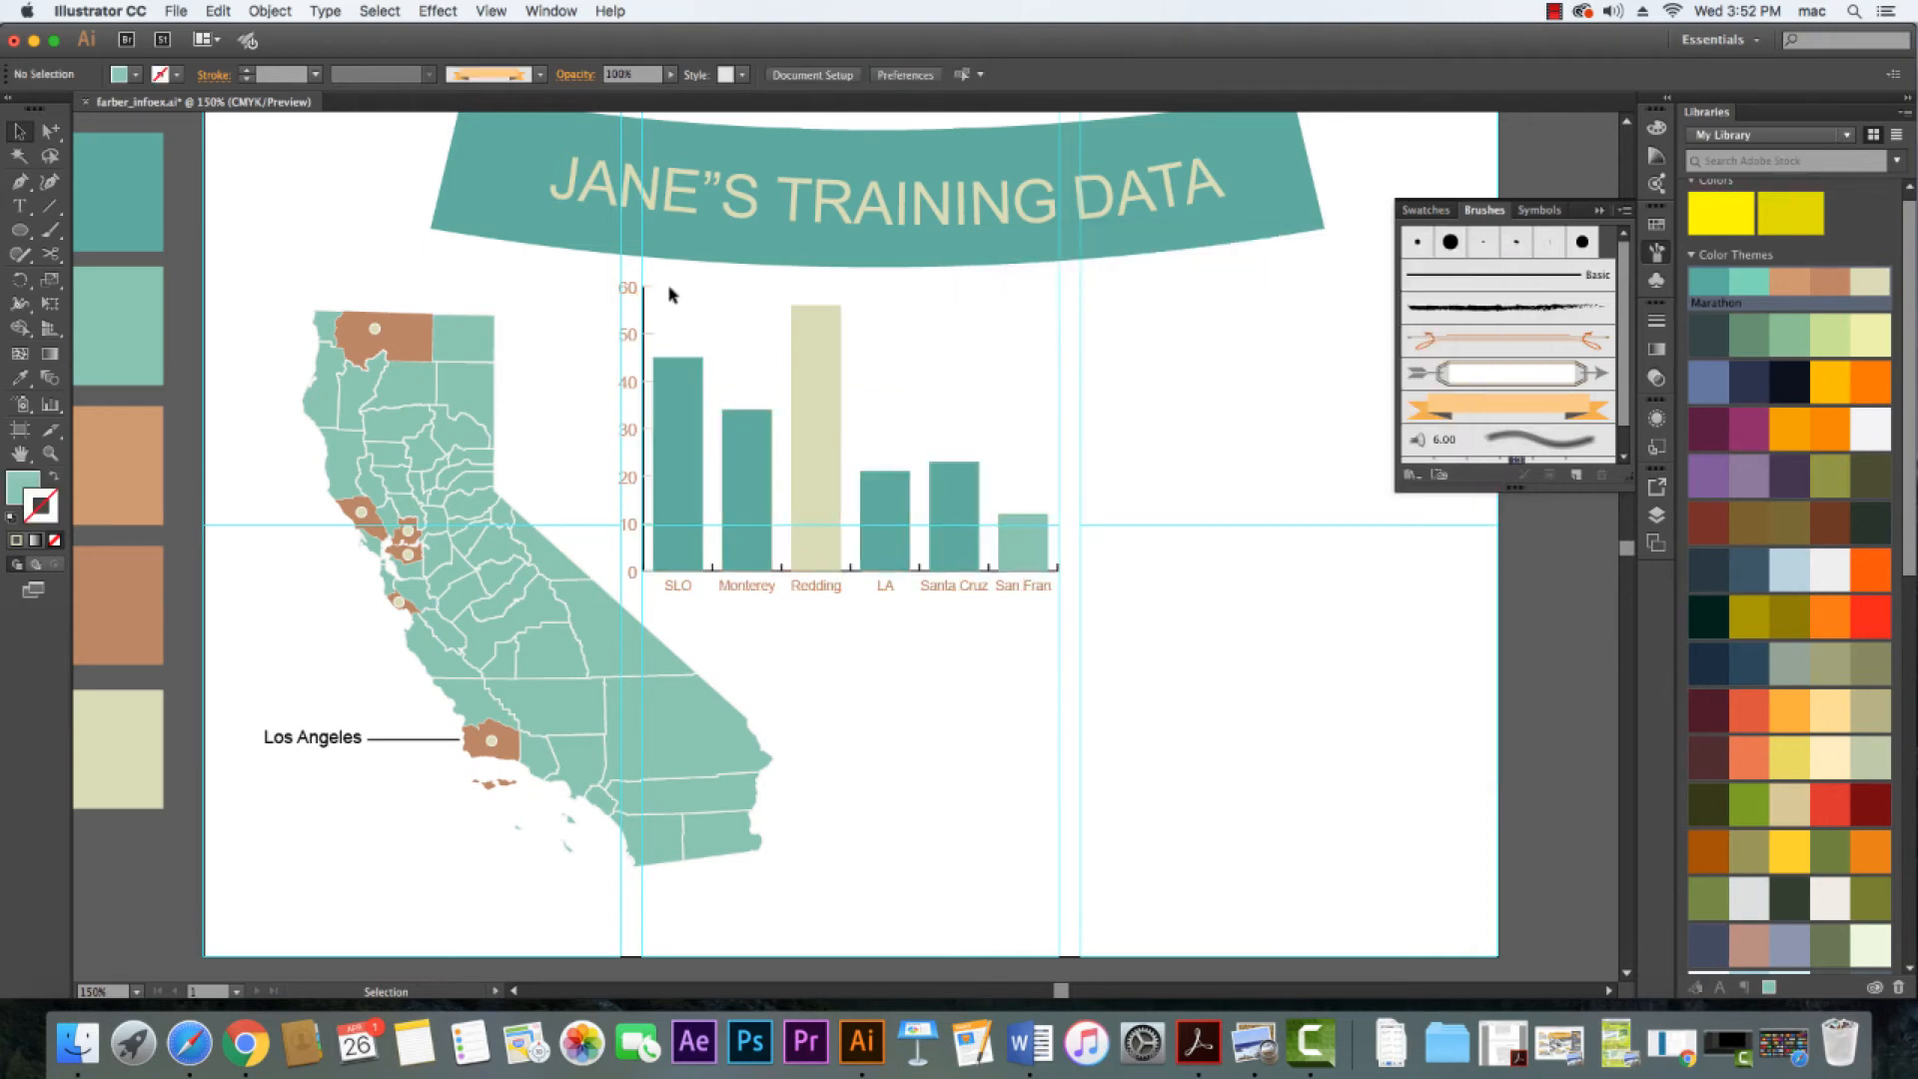
# Set the graph's value-axis tick marks to Full Width and add the suffix "min" to the axis labels
pyautogui.click(667, 436)
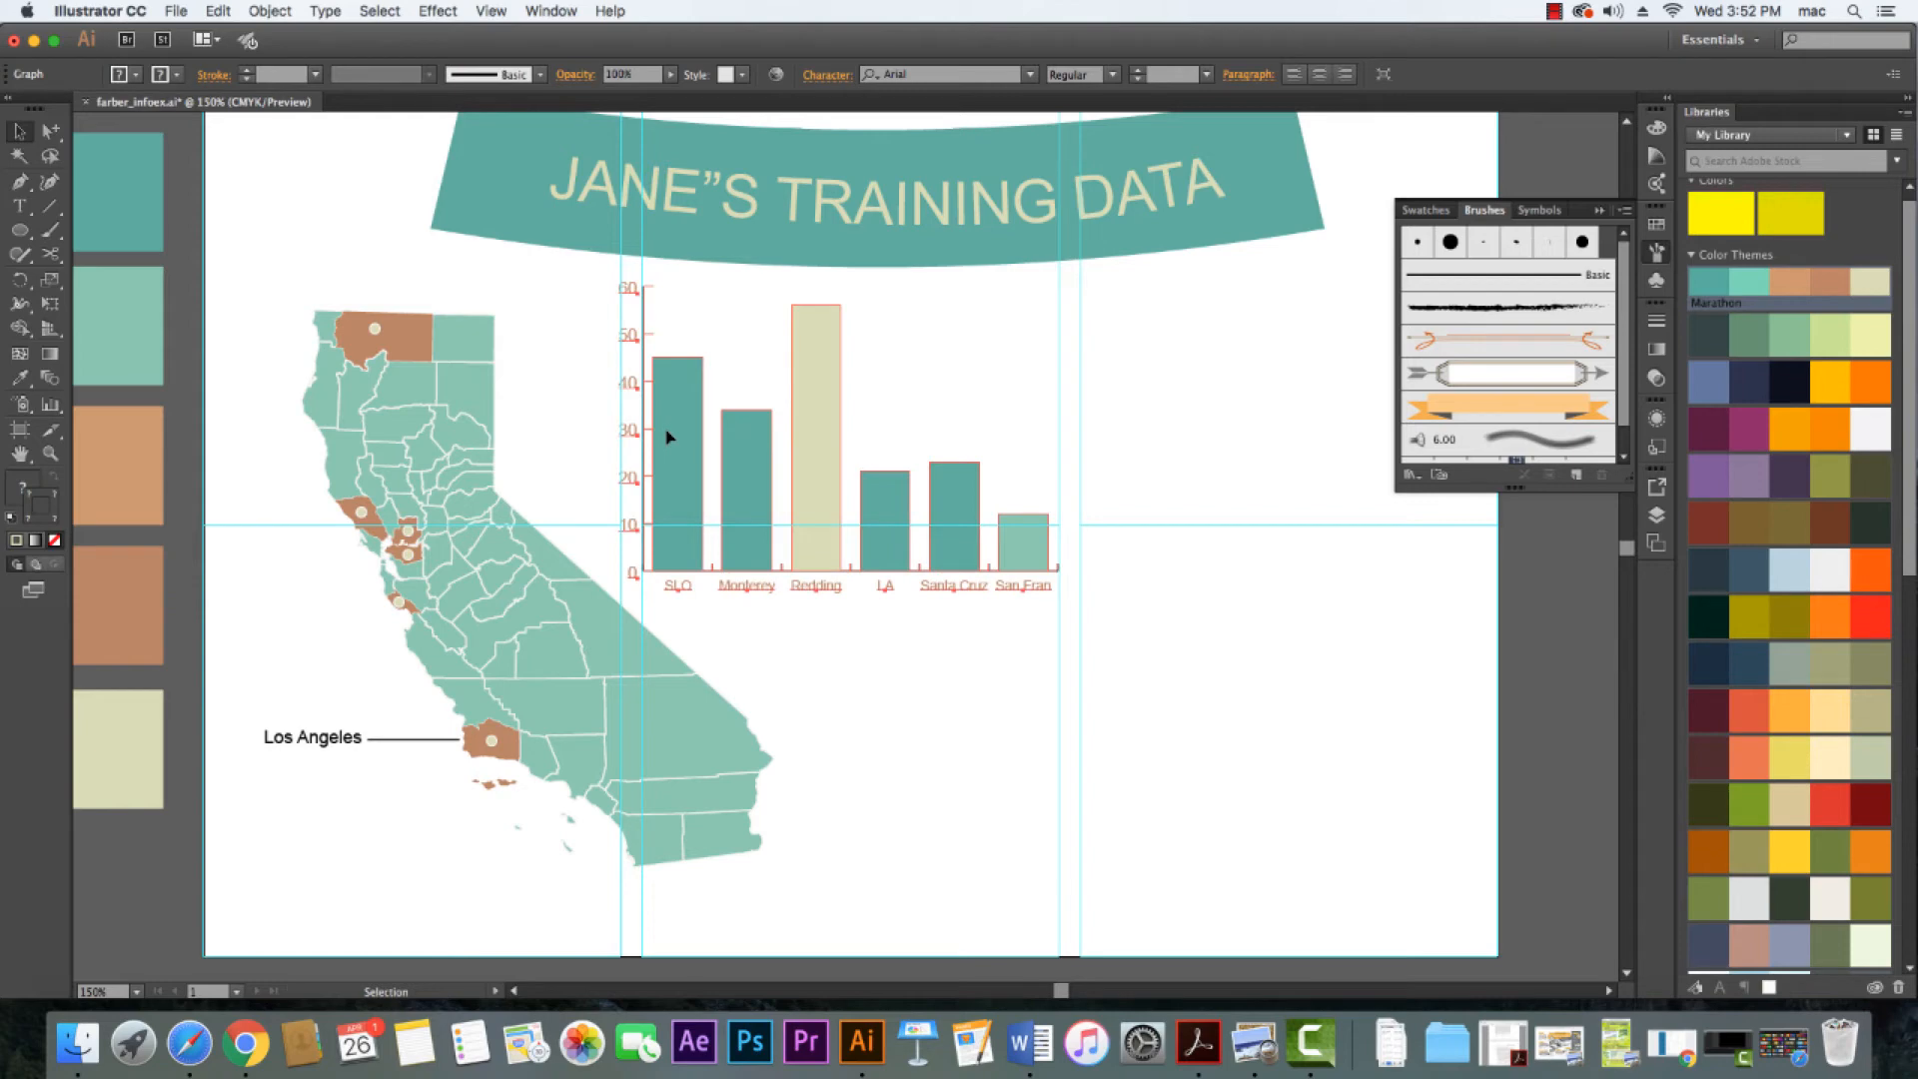
pyautogui.rightClick(667, 435)
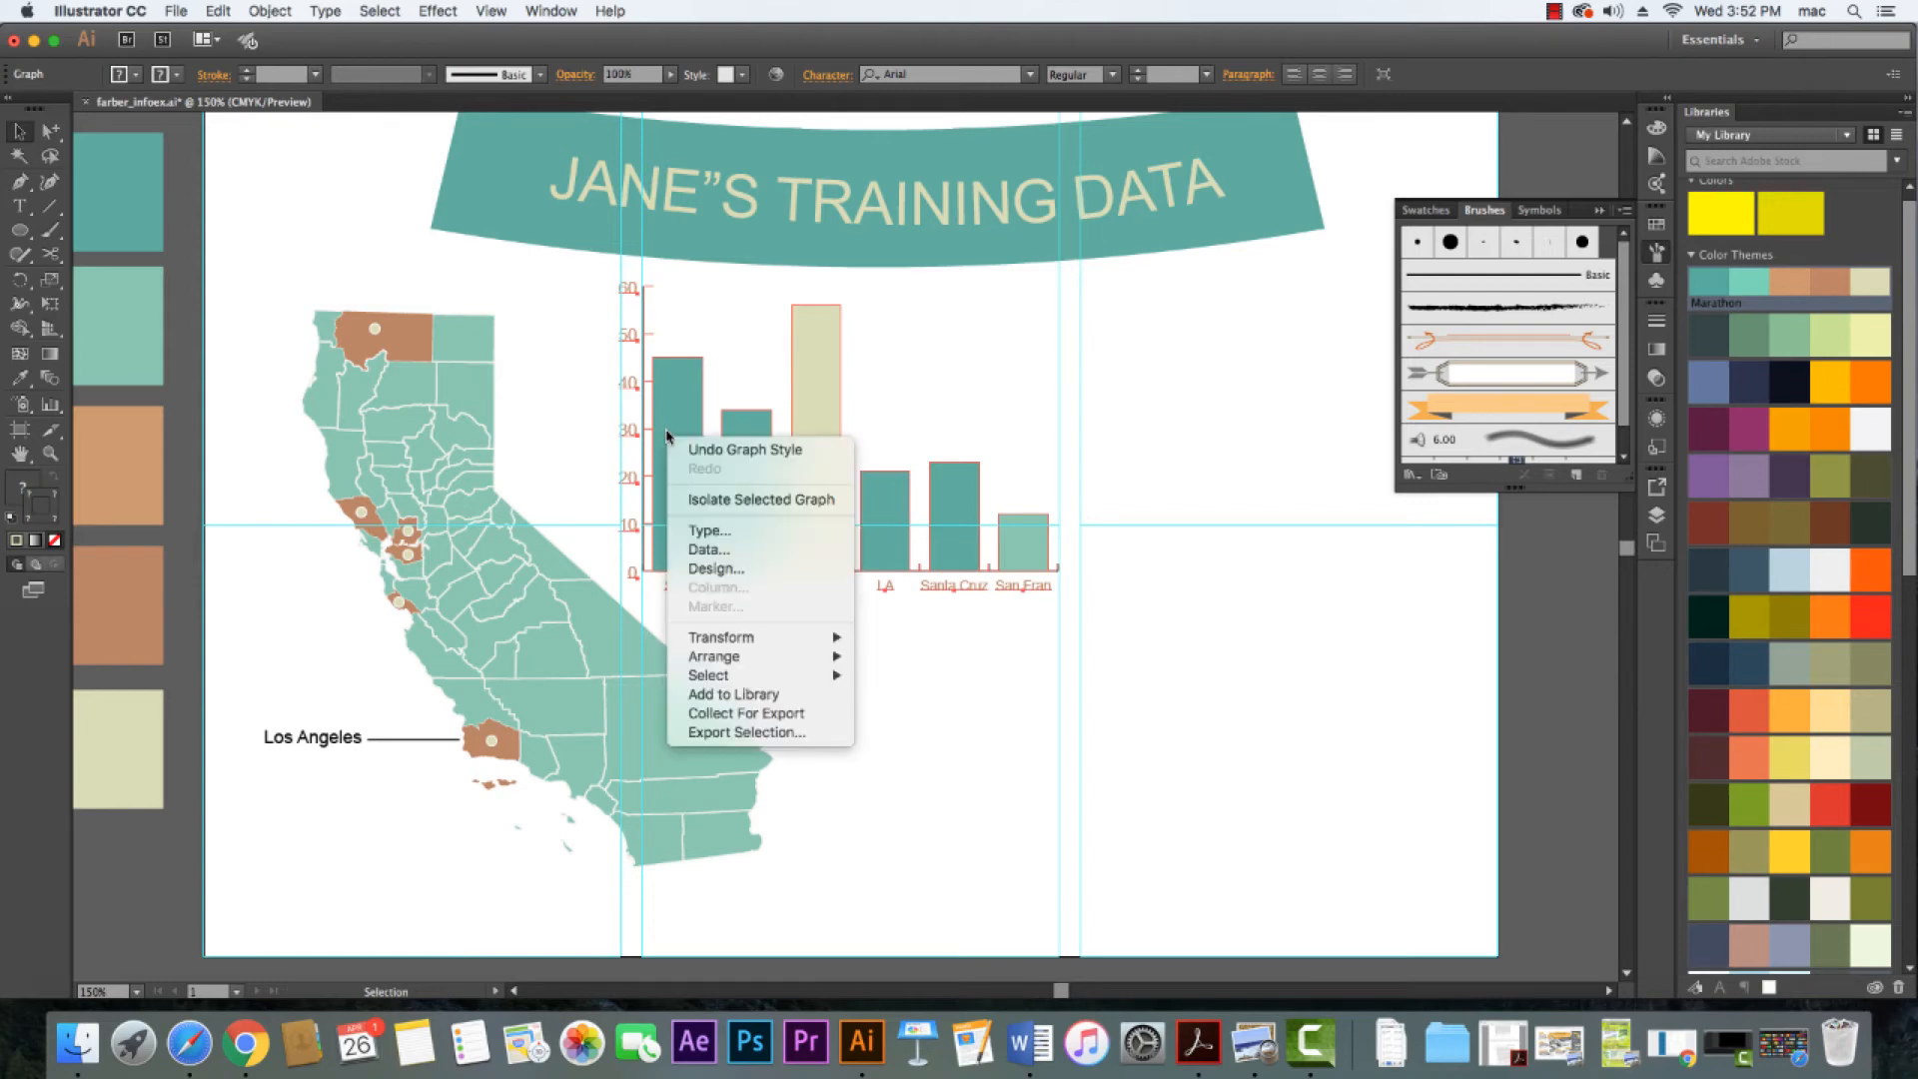
pyautogui.click(794, 540)
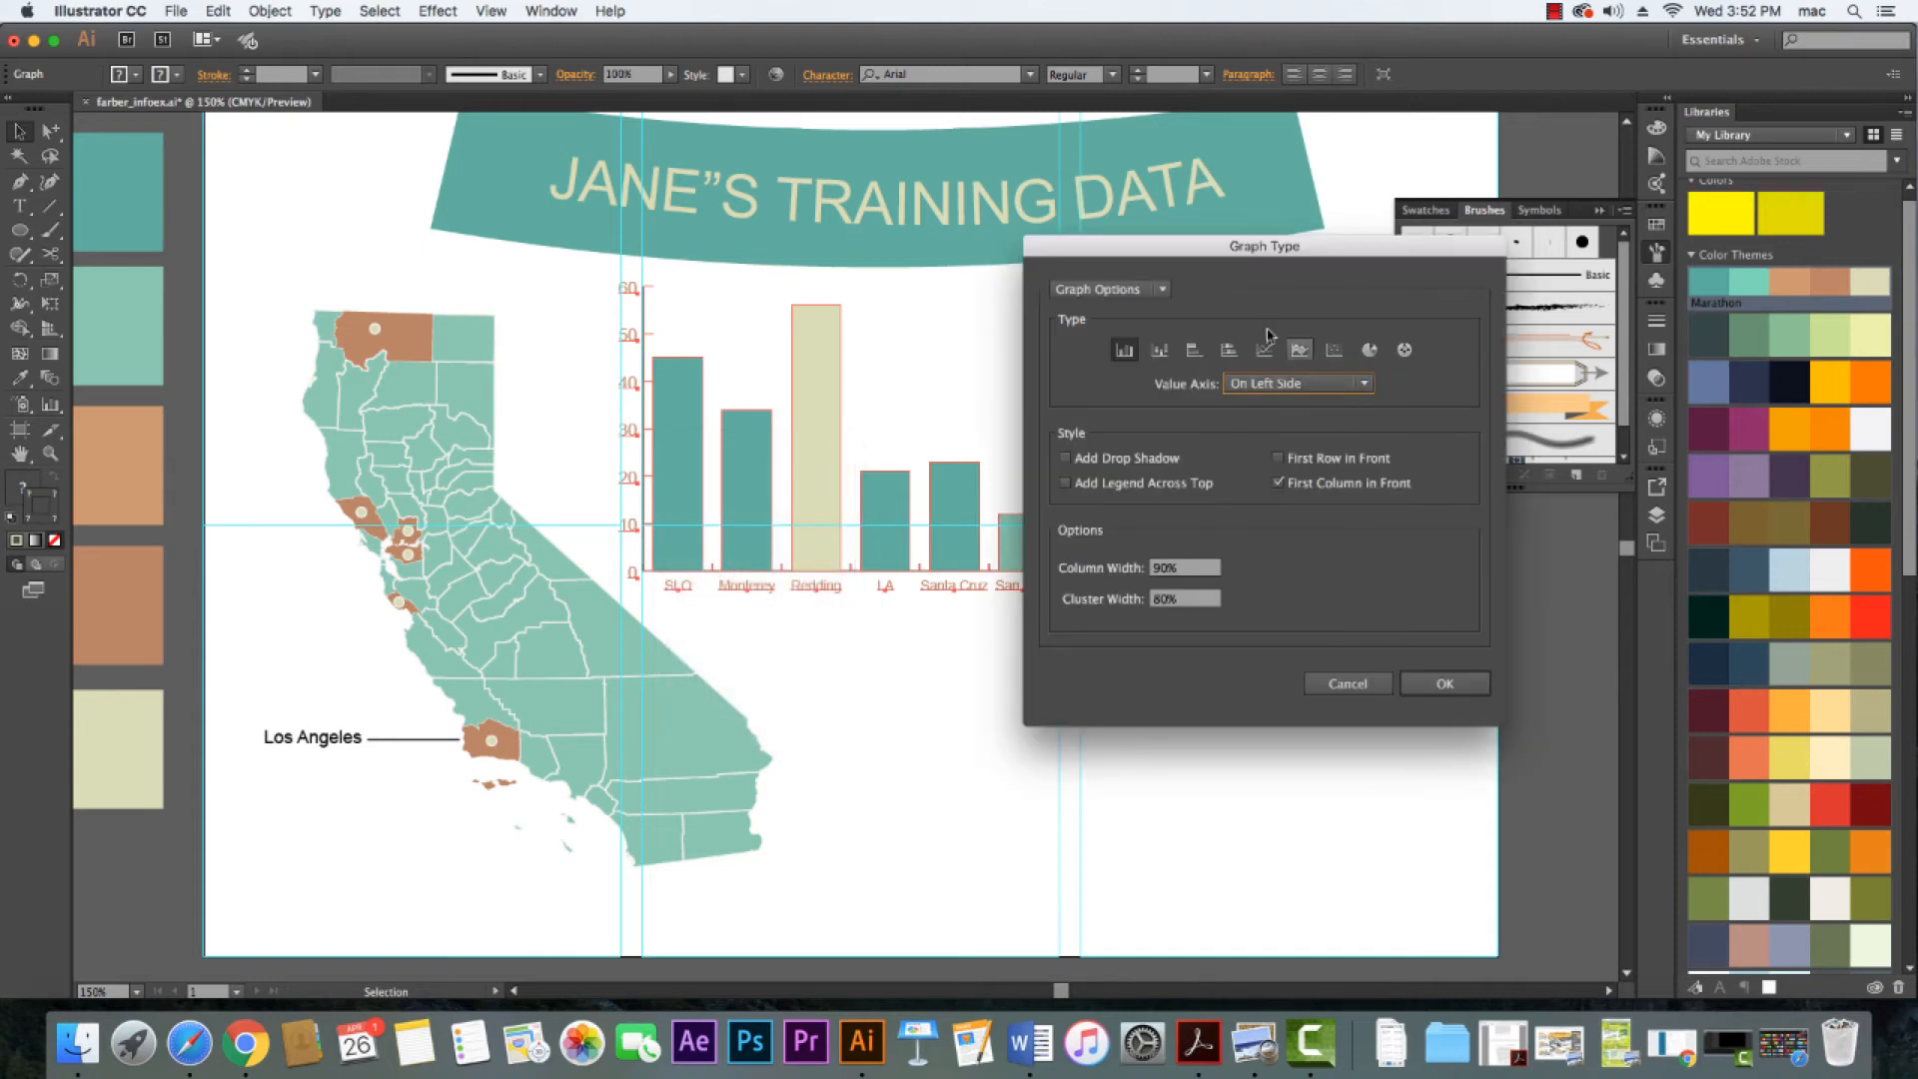
pyautogui.click(1161, 291)
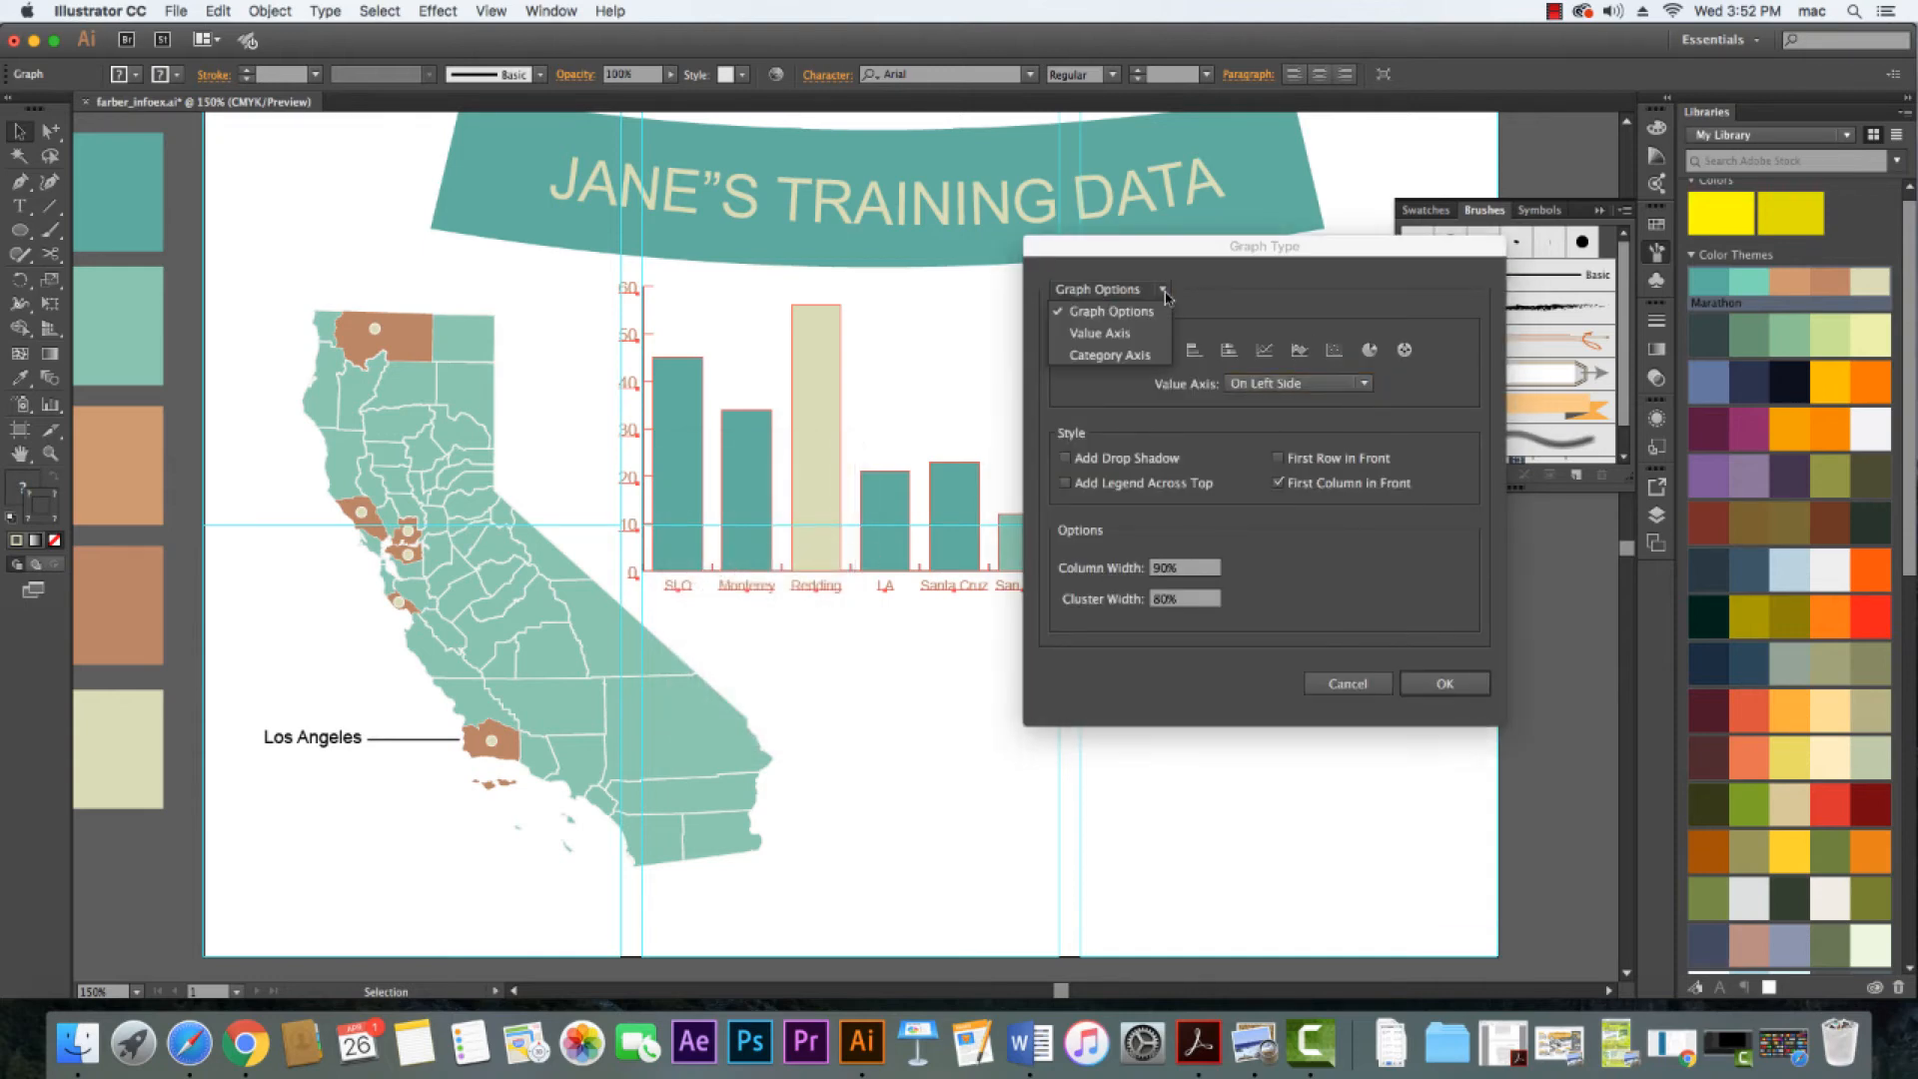
pyautogui.click(1104, 332)
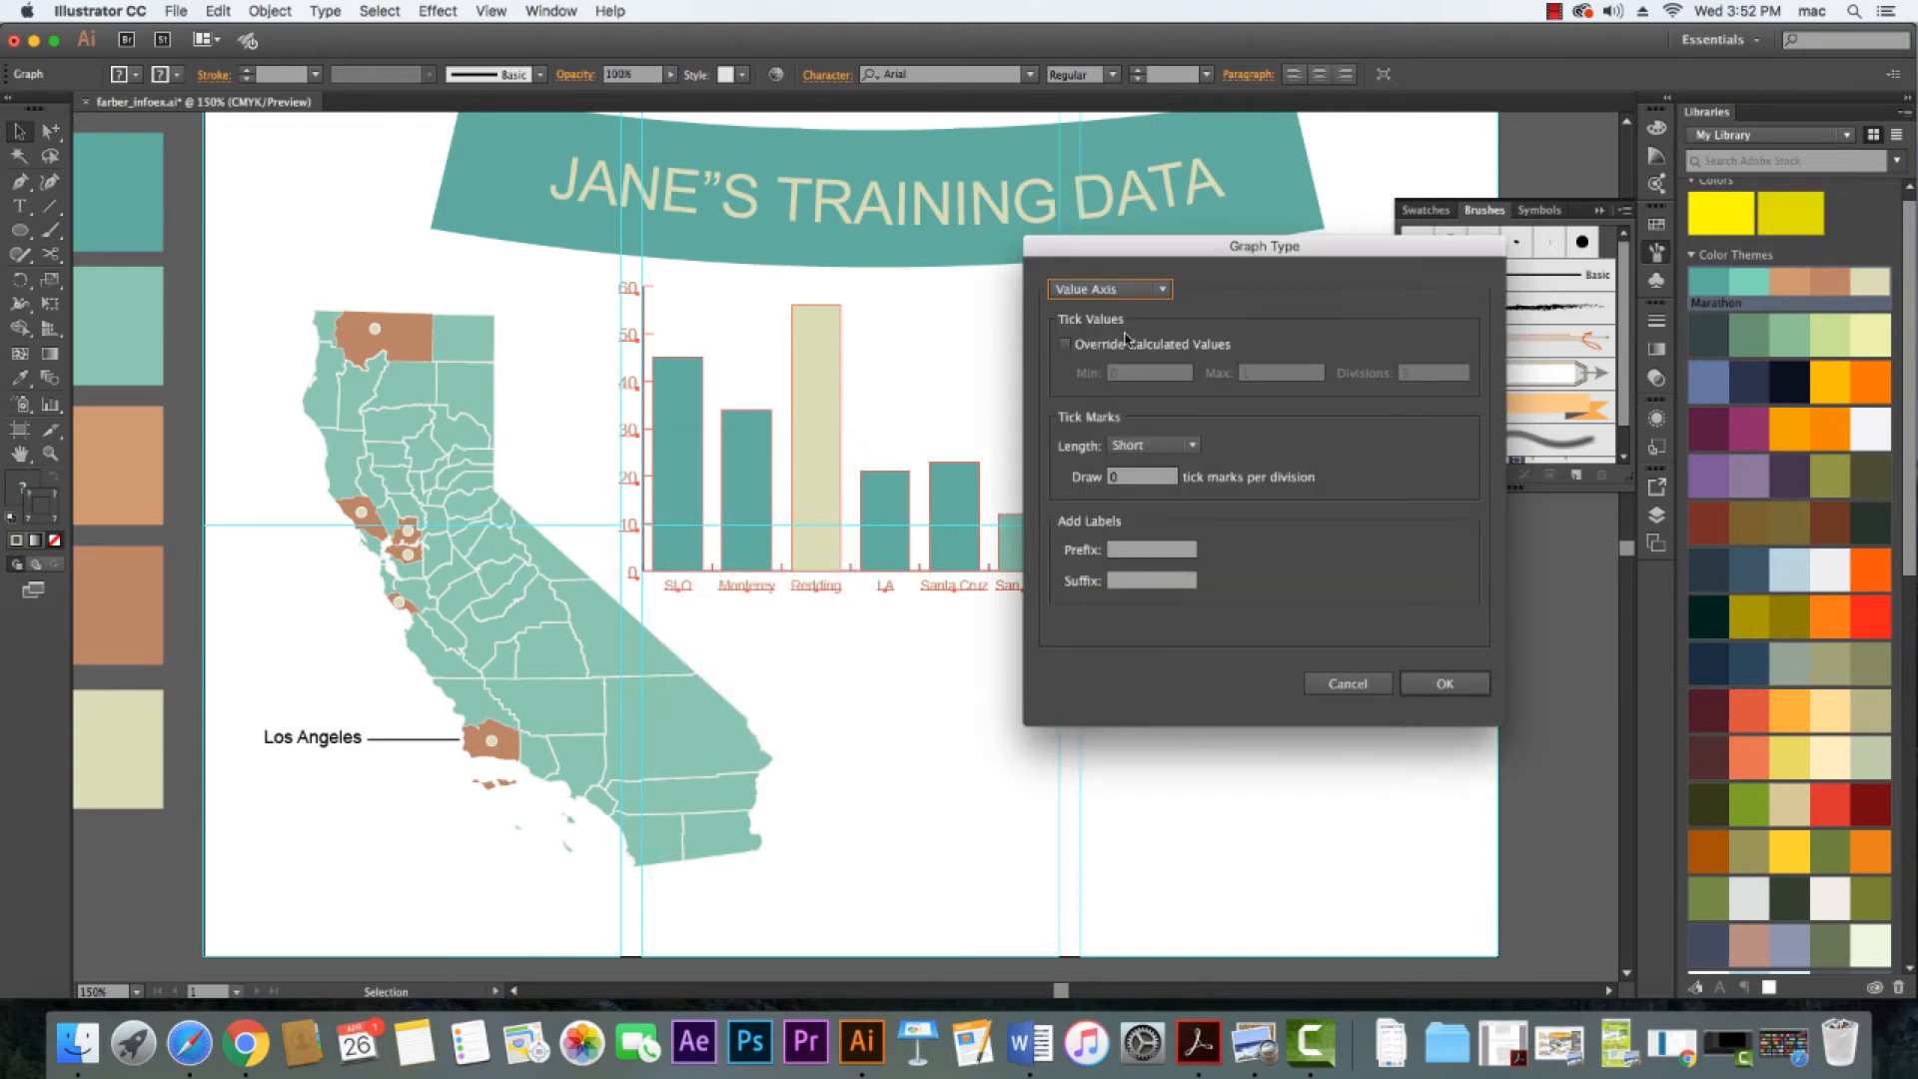
pyautogui.click(1194, 446)
pyautogui.click(1193, 519)
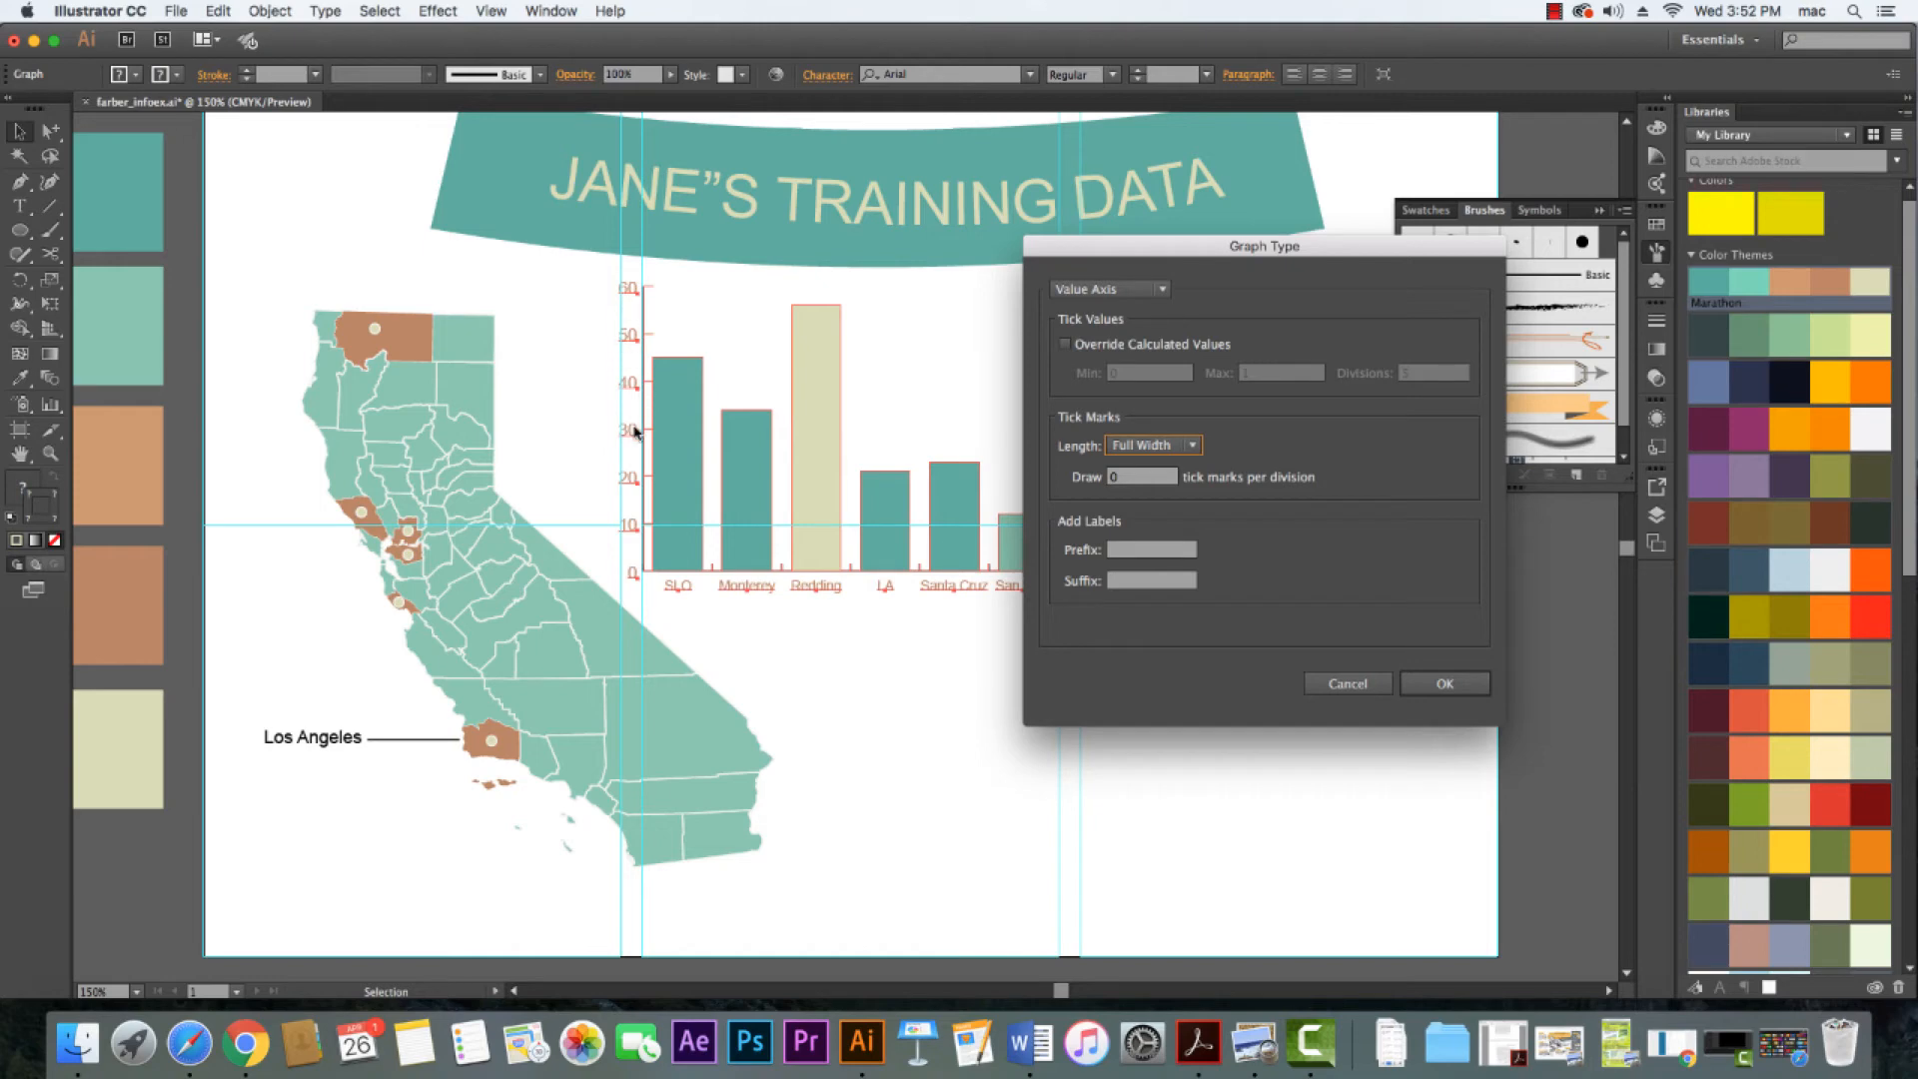
pyautogui.click(1136, 583)
# Check the category axis tick mark lengths, keep Short, and apply the graph type settings
pyautogui.click(1163, 289)
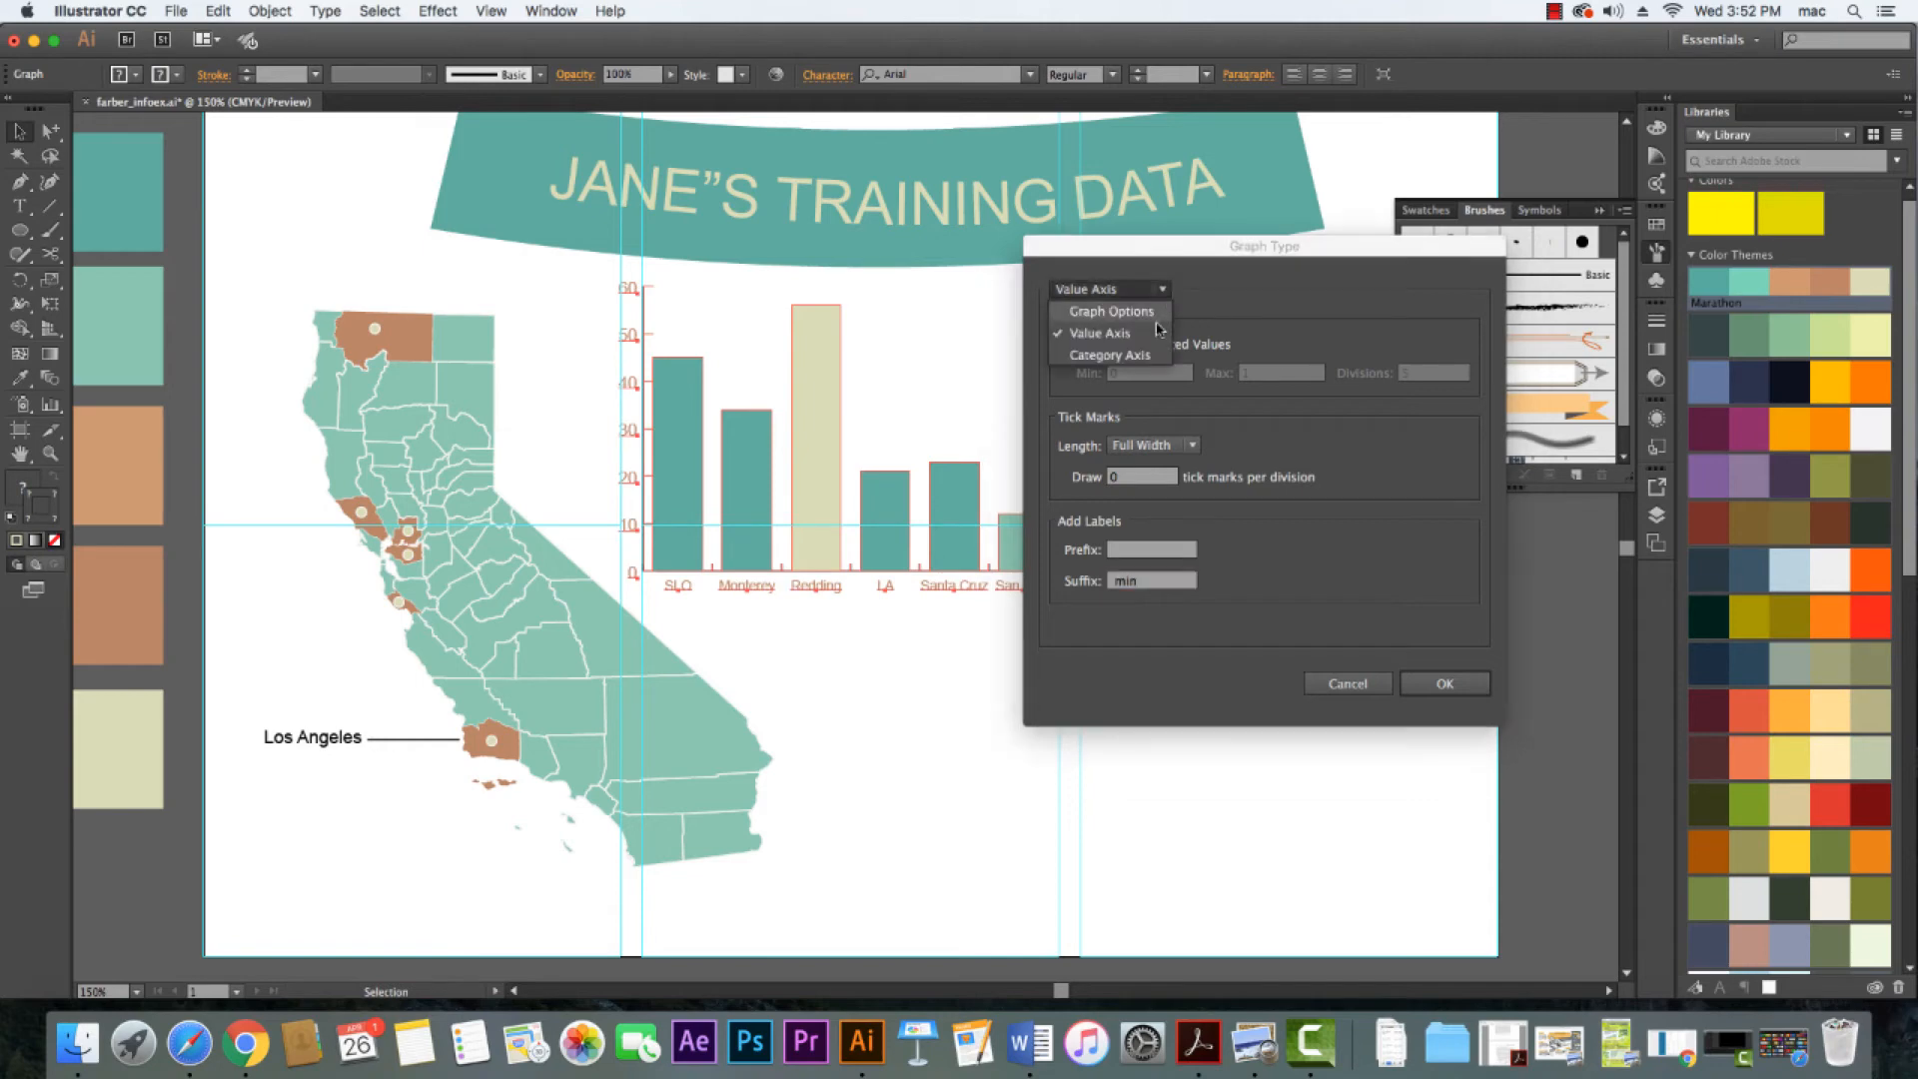
pyautogui.click(1104, 354)
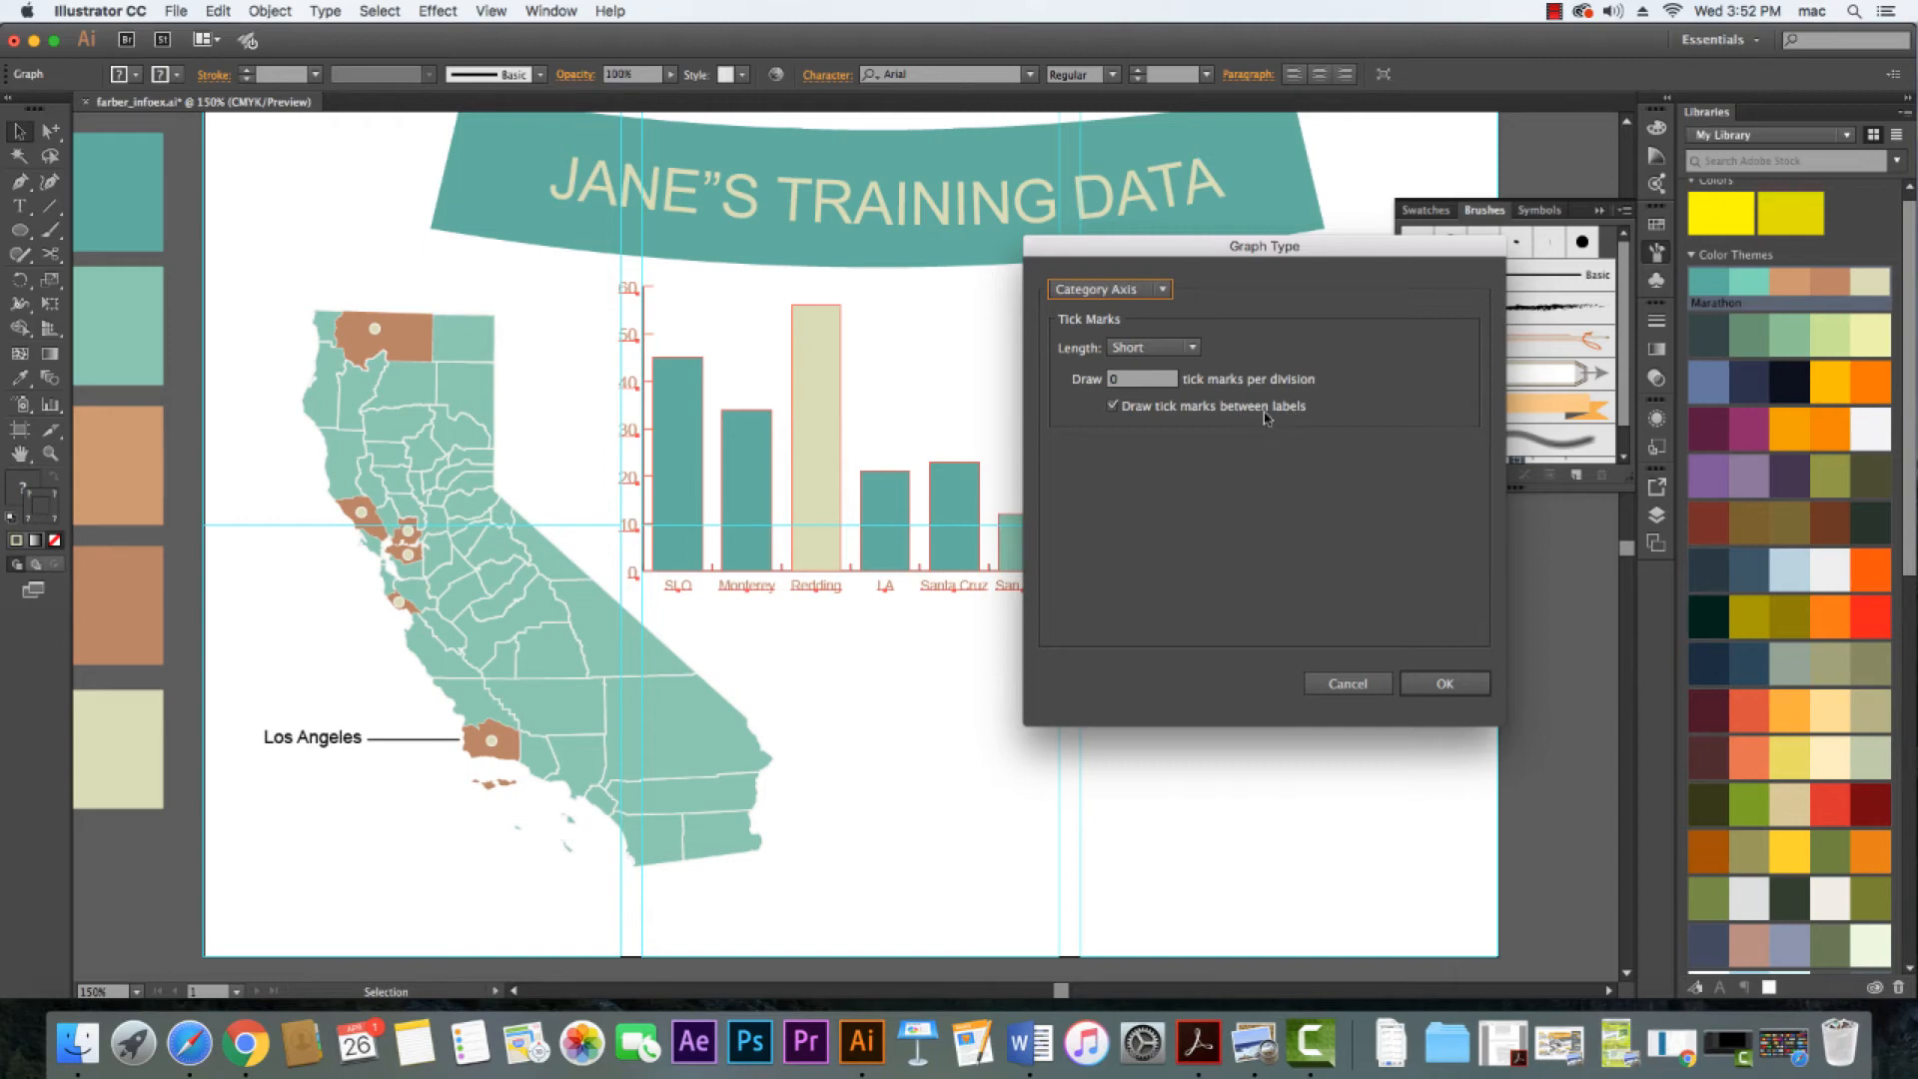
pyautogui.click(1199, 354)
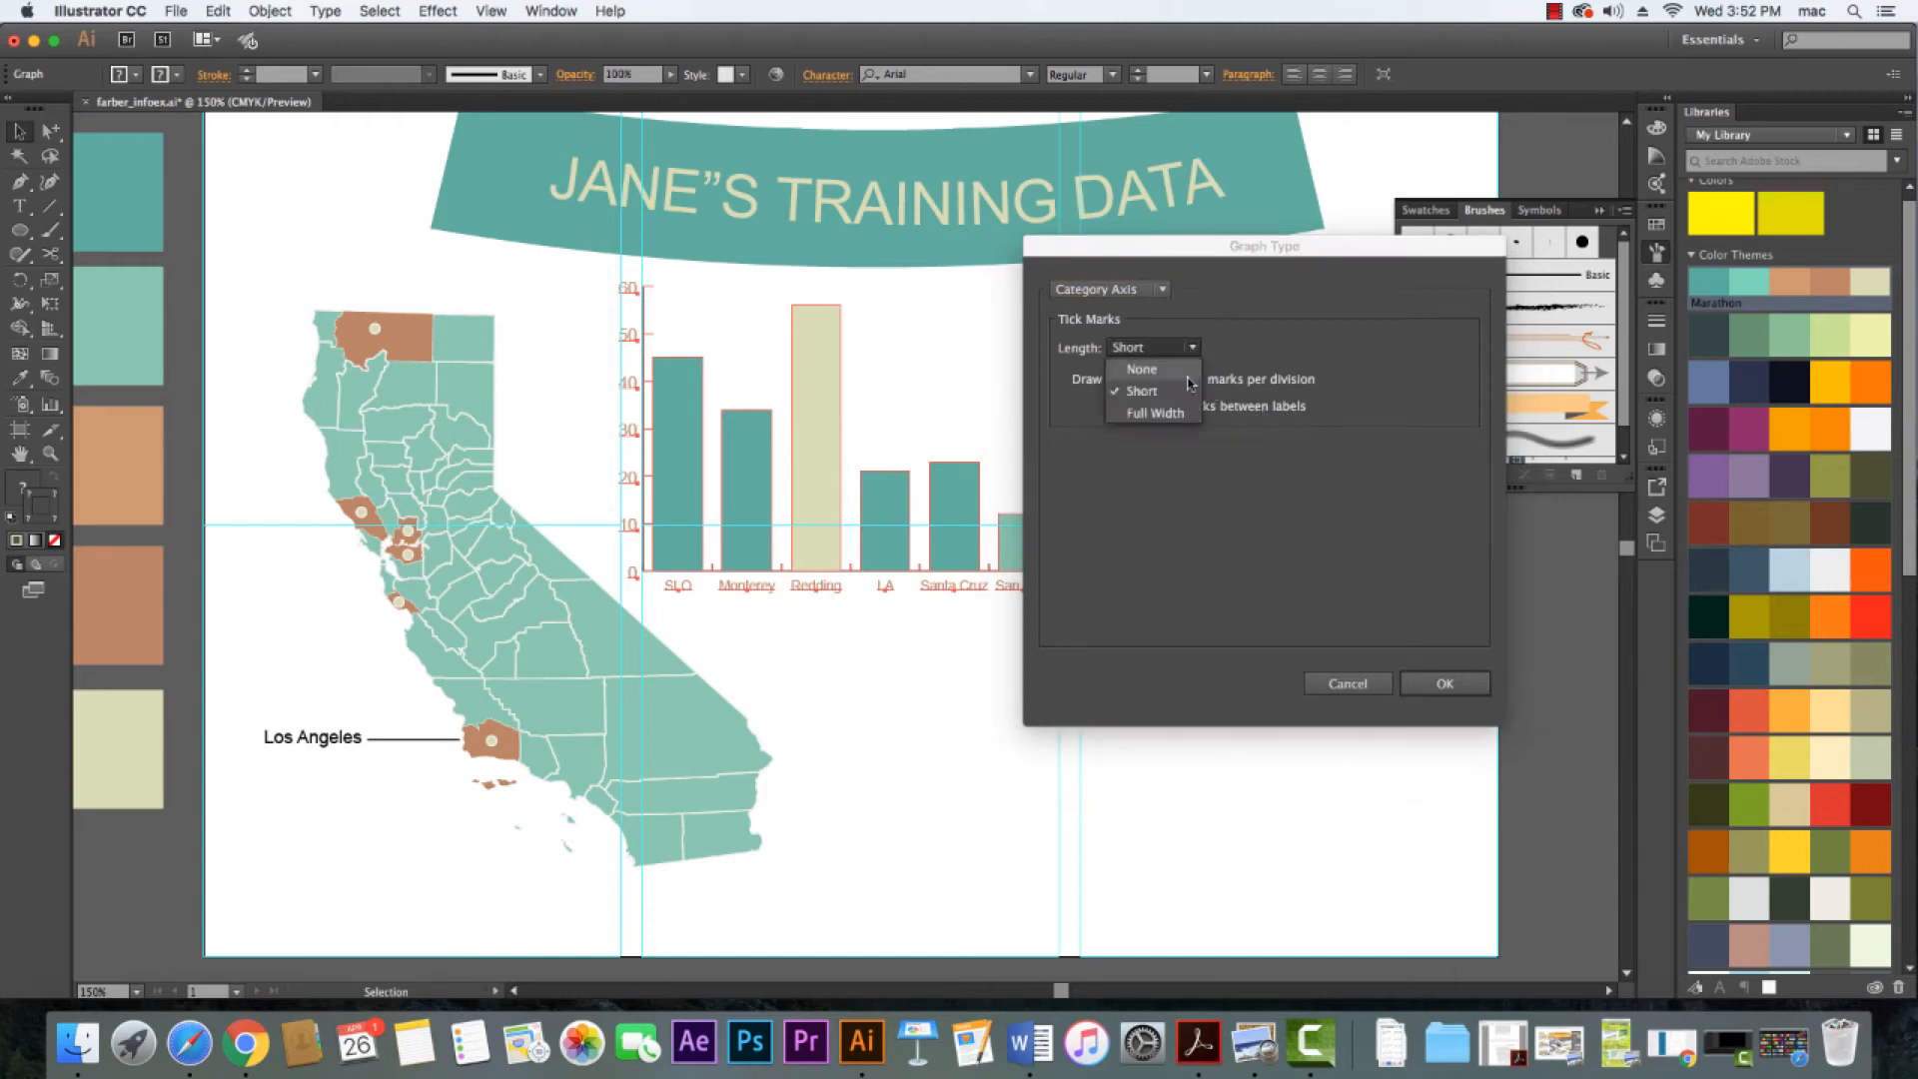
pyautogui.click(1257, 333)
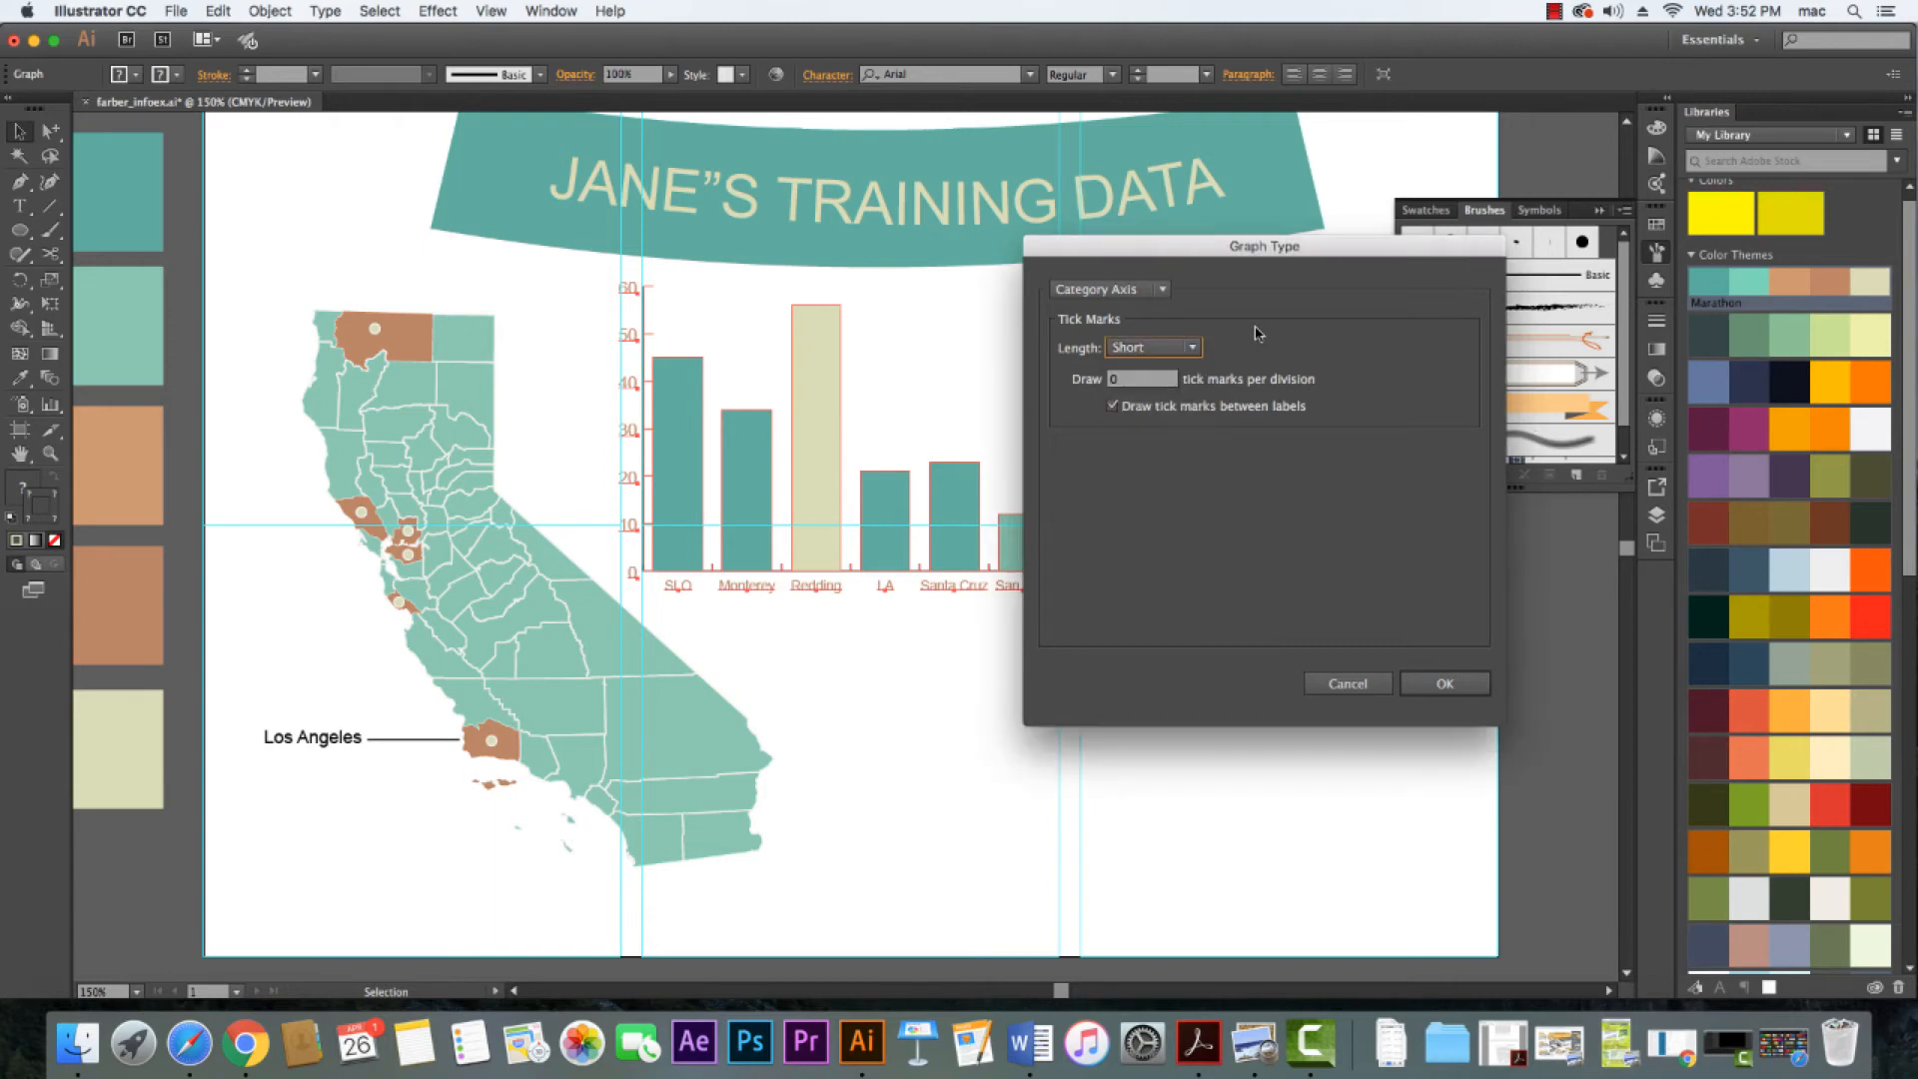
pyautogui.click(1443, 685)
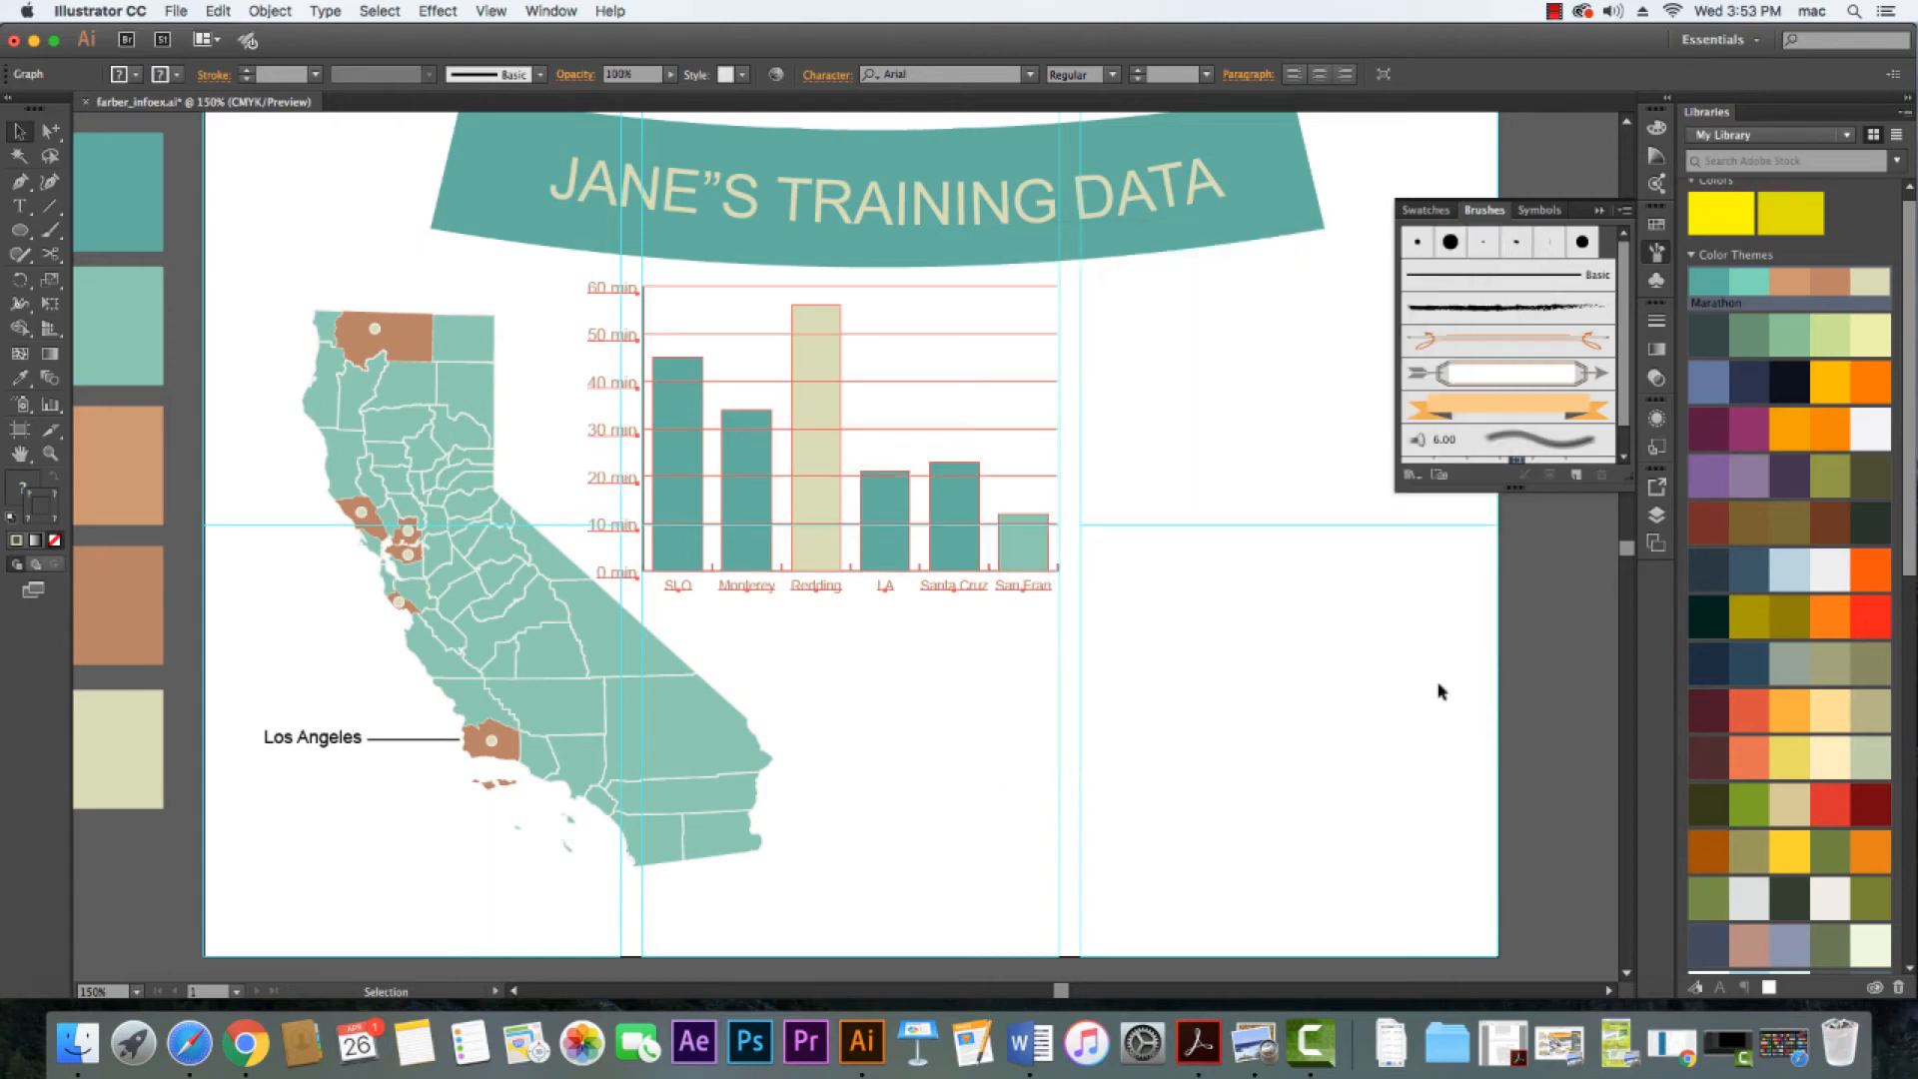
pyautogui.click(871, 721)
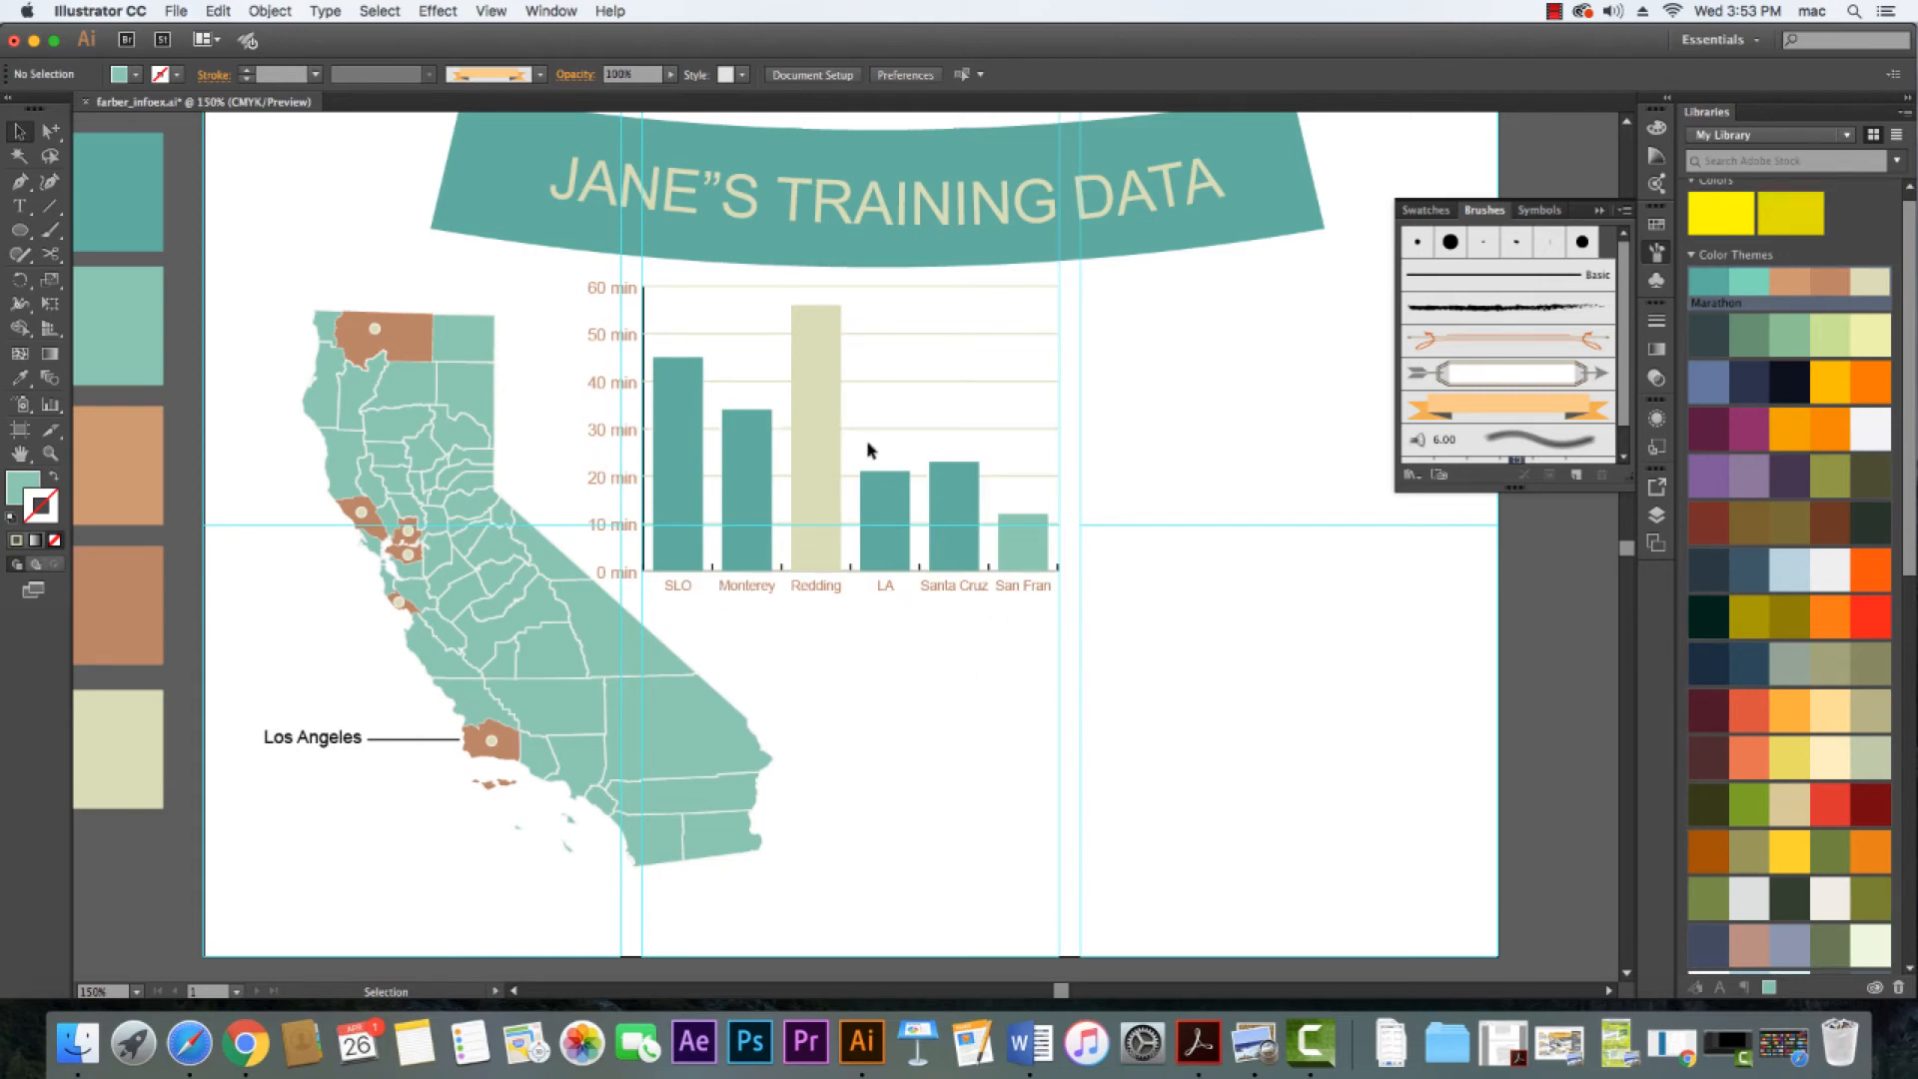
# Select the graph, the title banner and the California map in turn to compare their bounding boxes
pyautogui.click(809, 424)
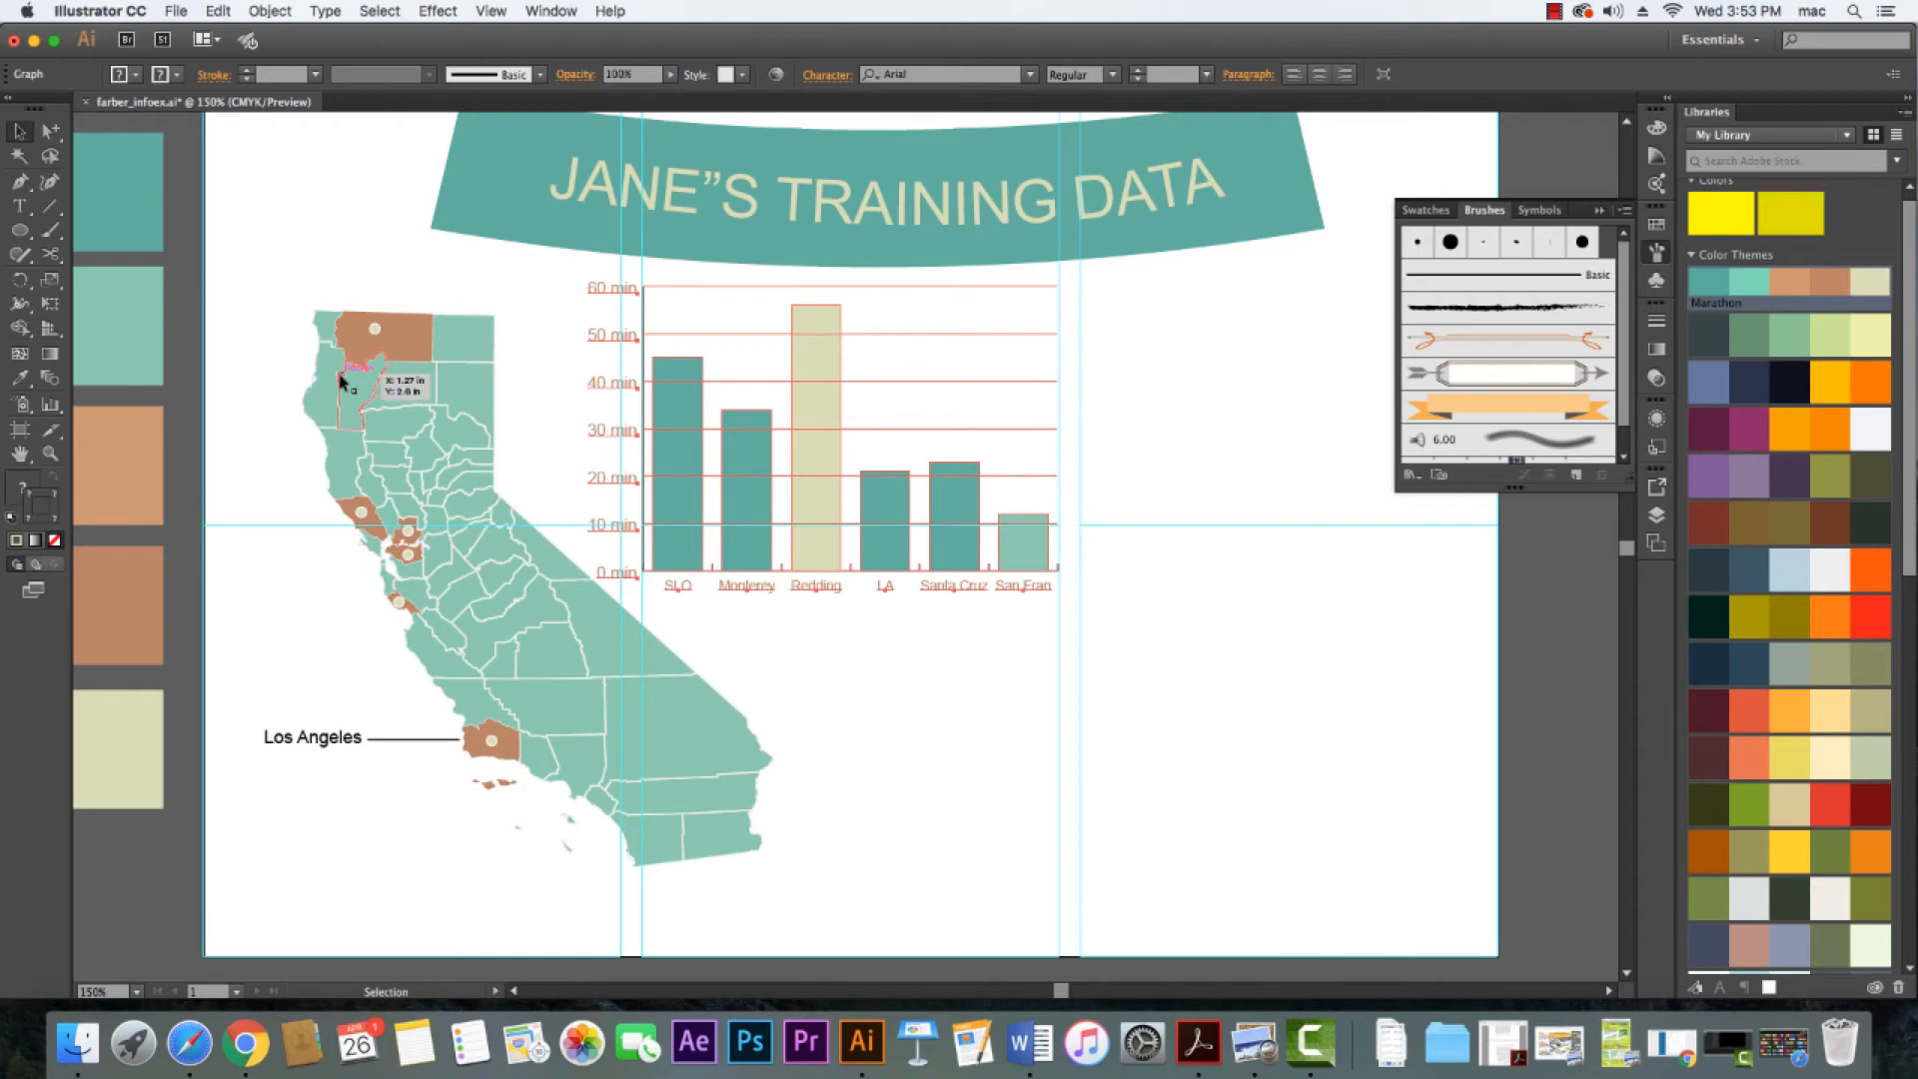
pyautogui.click(512, 239)
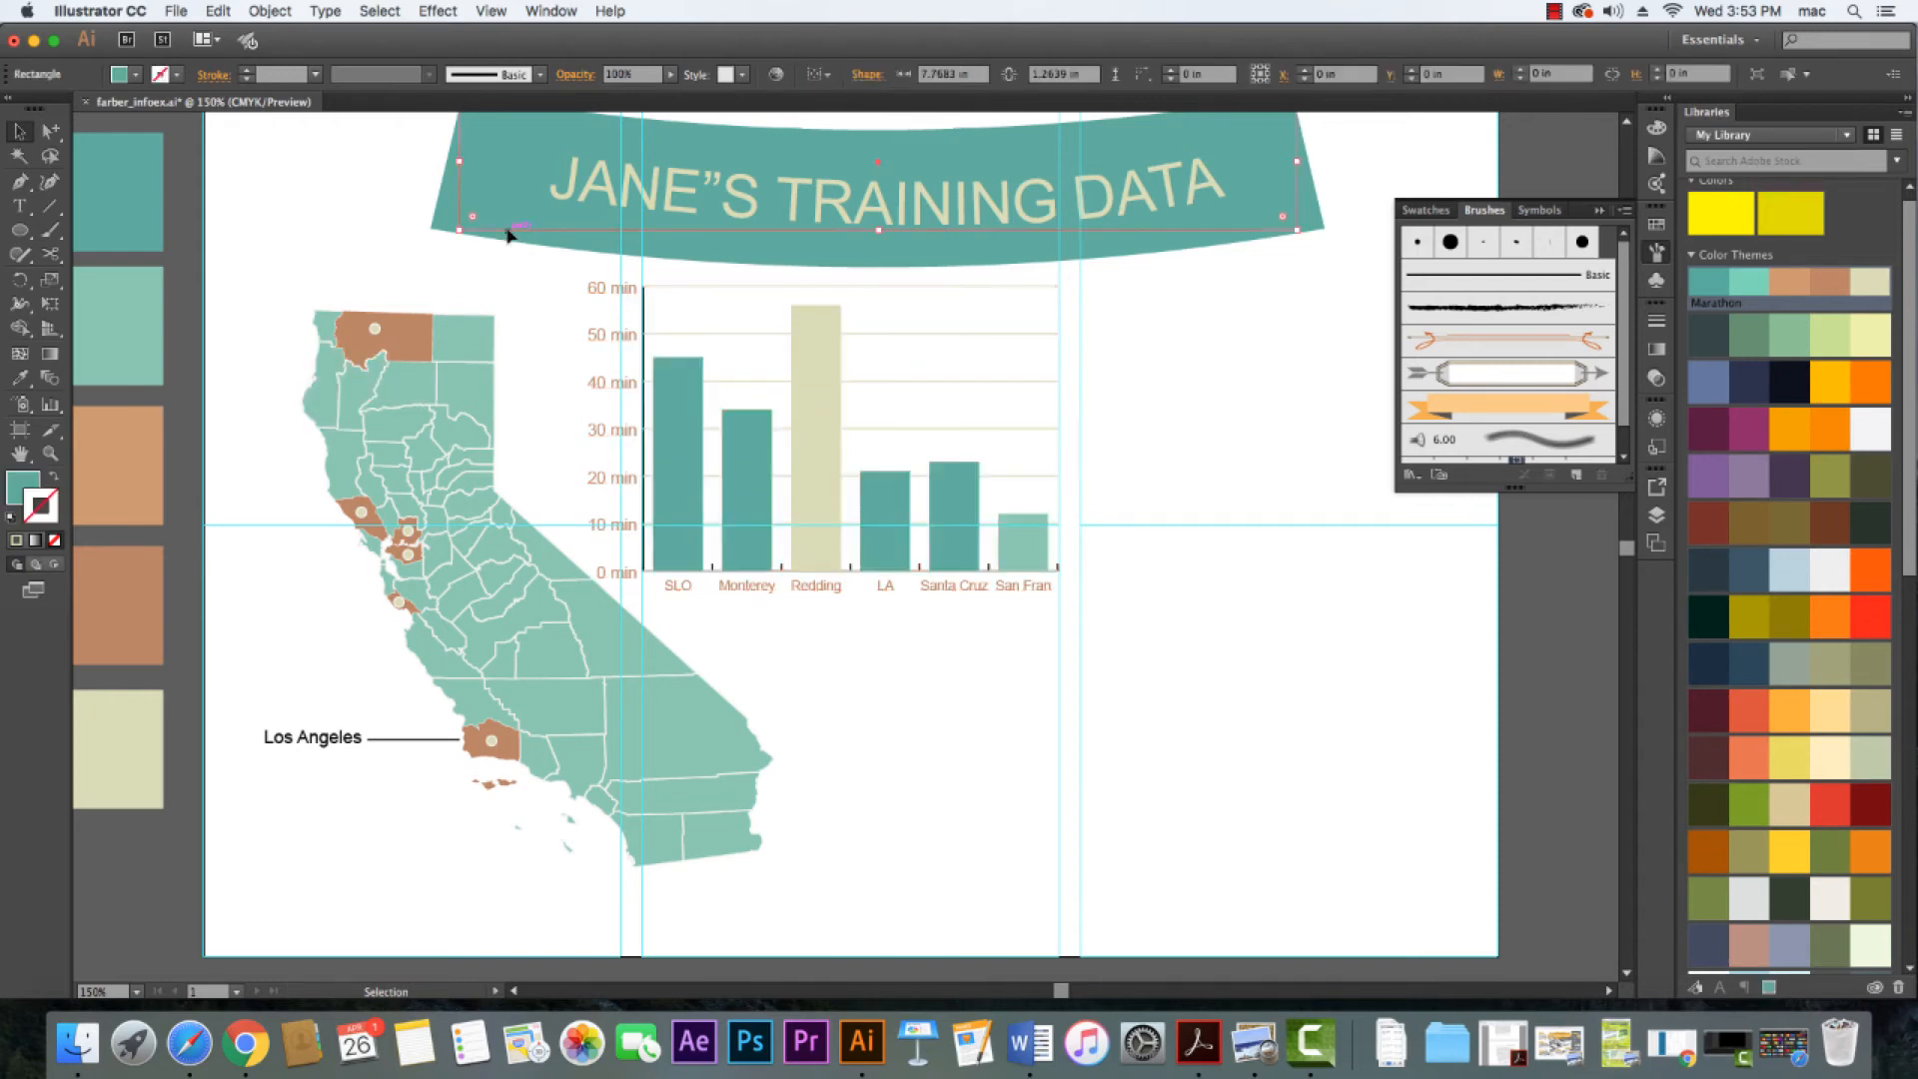
pyautogui.click(478, 351)
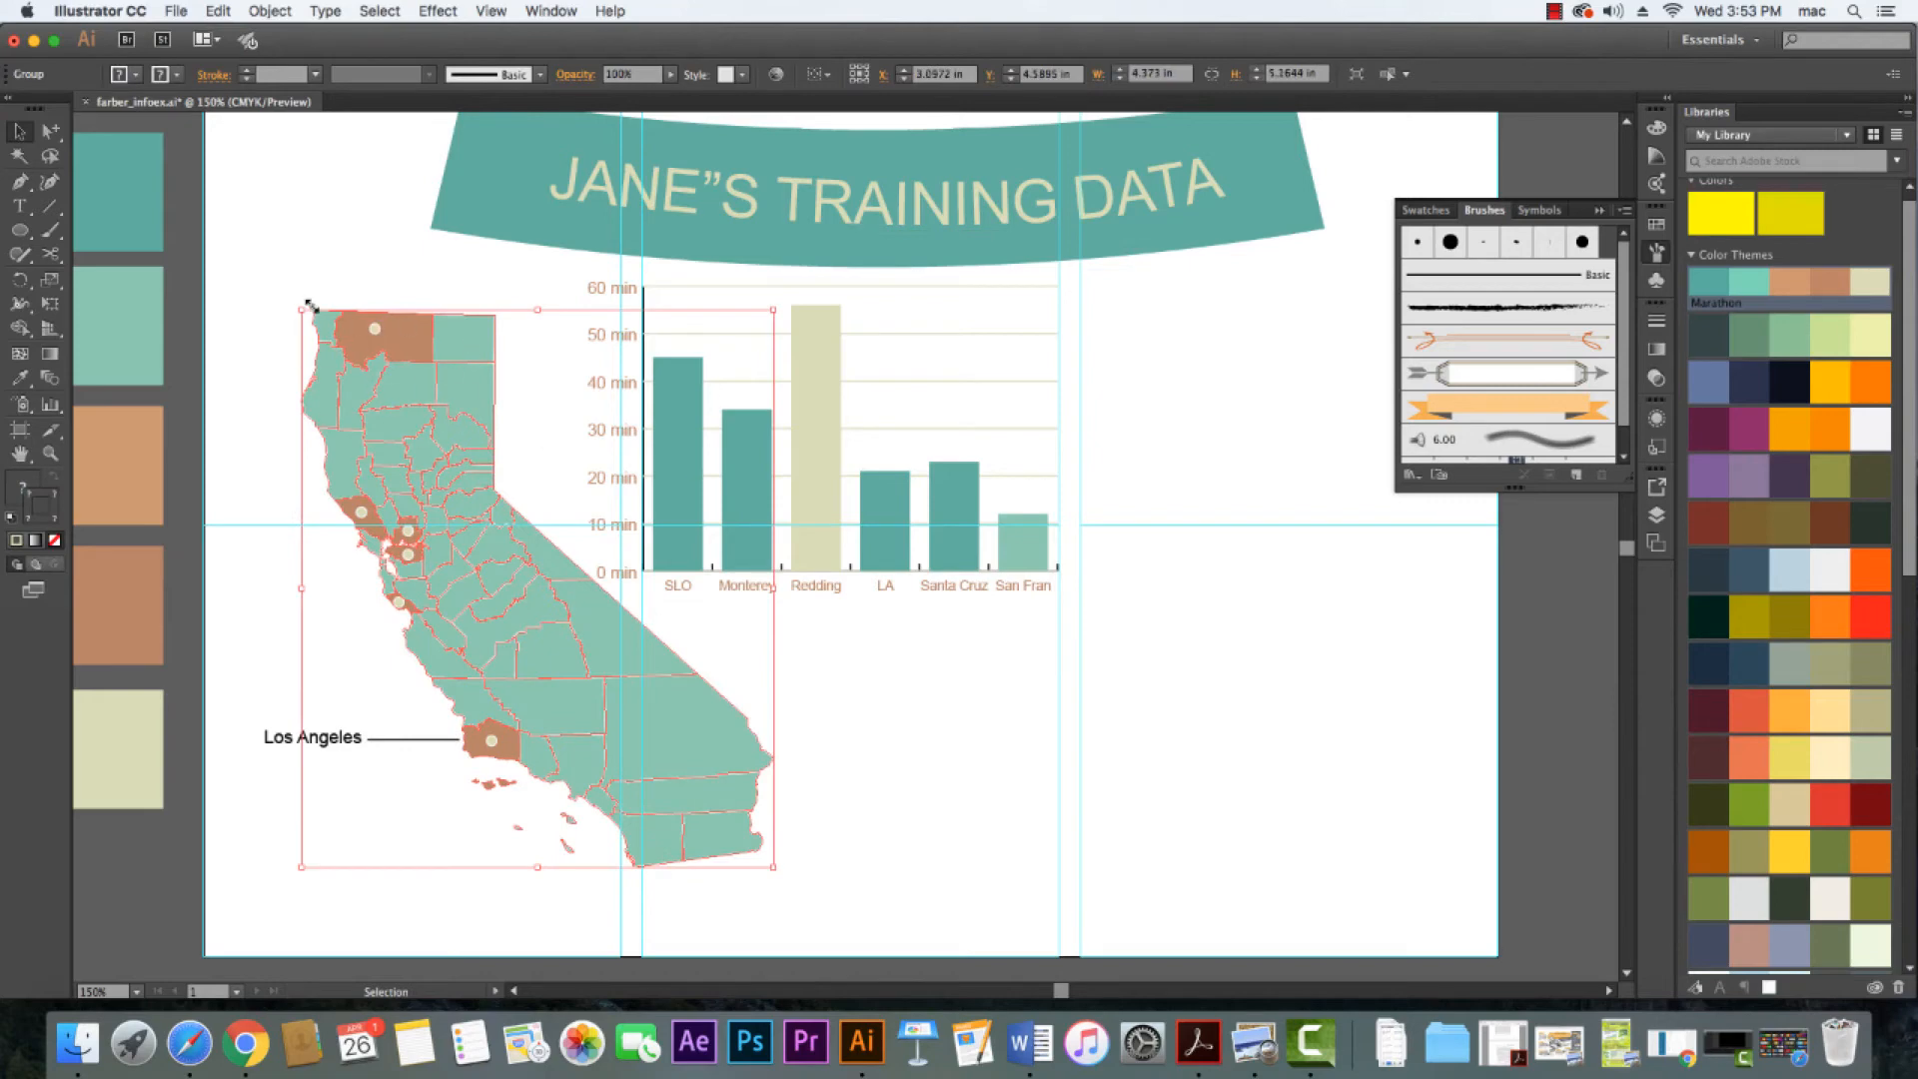
# Scale the whole bar graph down proportionally to about three quarters of its size
pyautogui.click(834, 458)
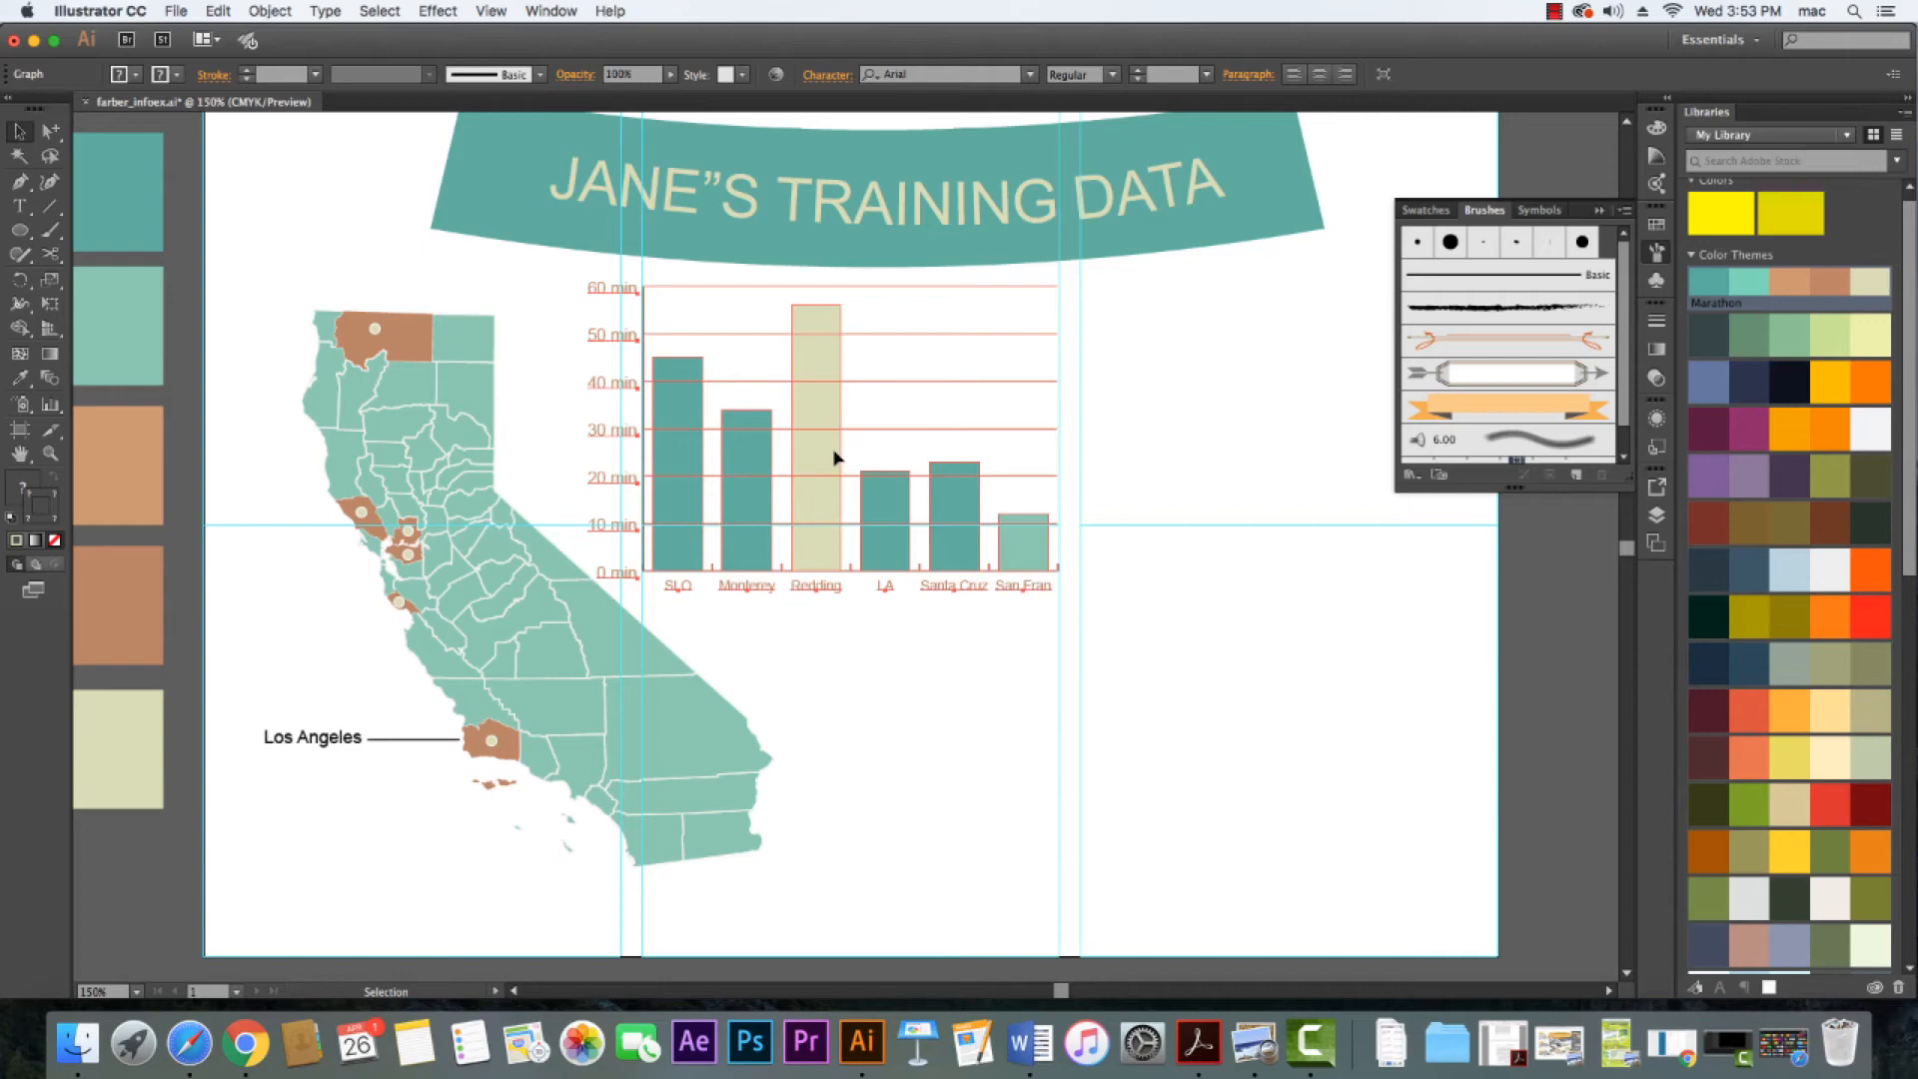
pyautogui.press('s')
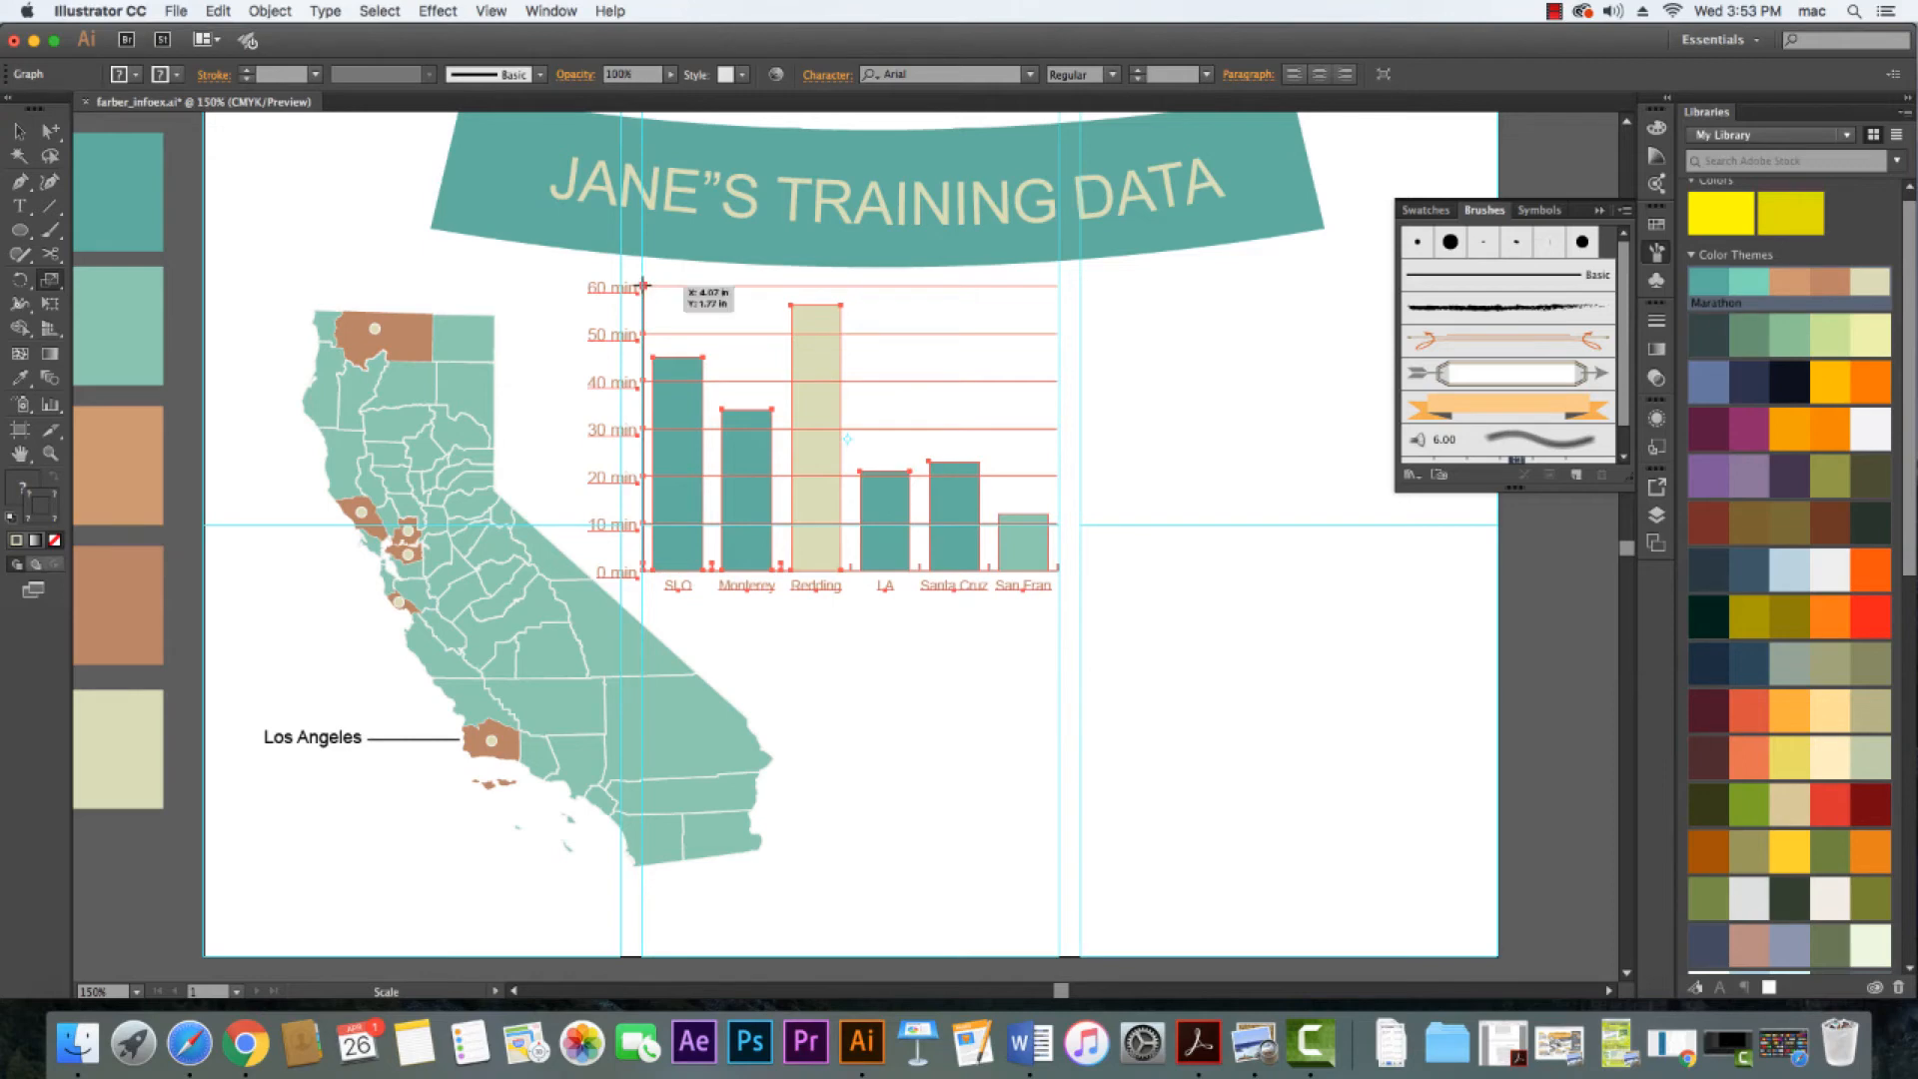
pyautogui.moveTo(644, 287); pyautogui.dragTo(663, 312)
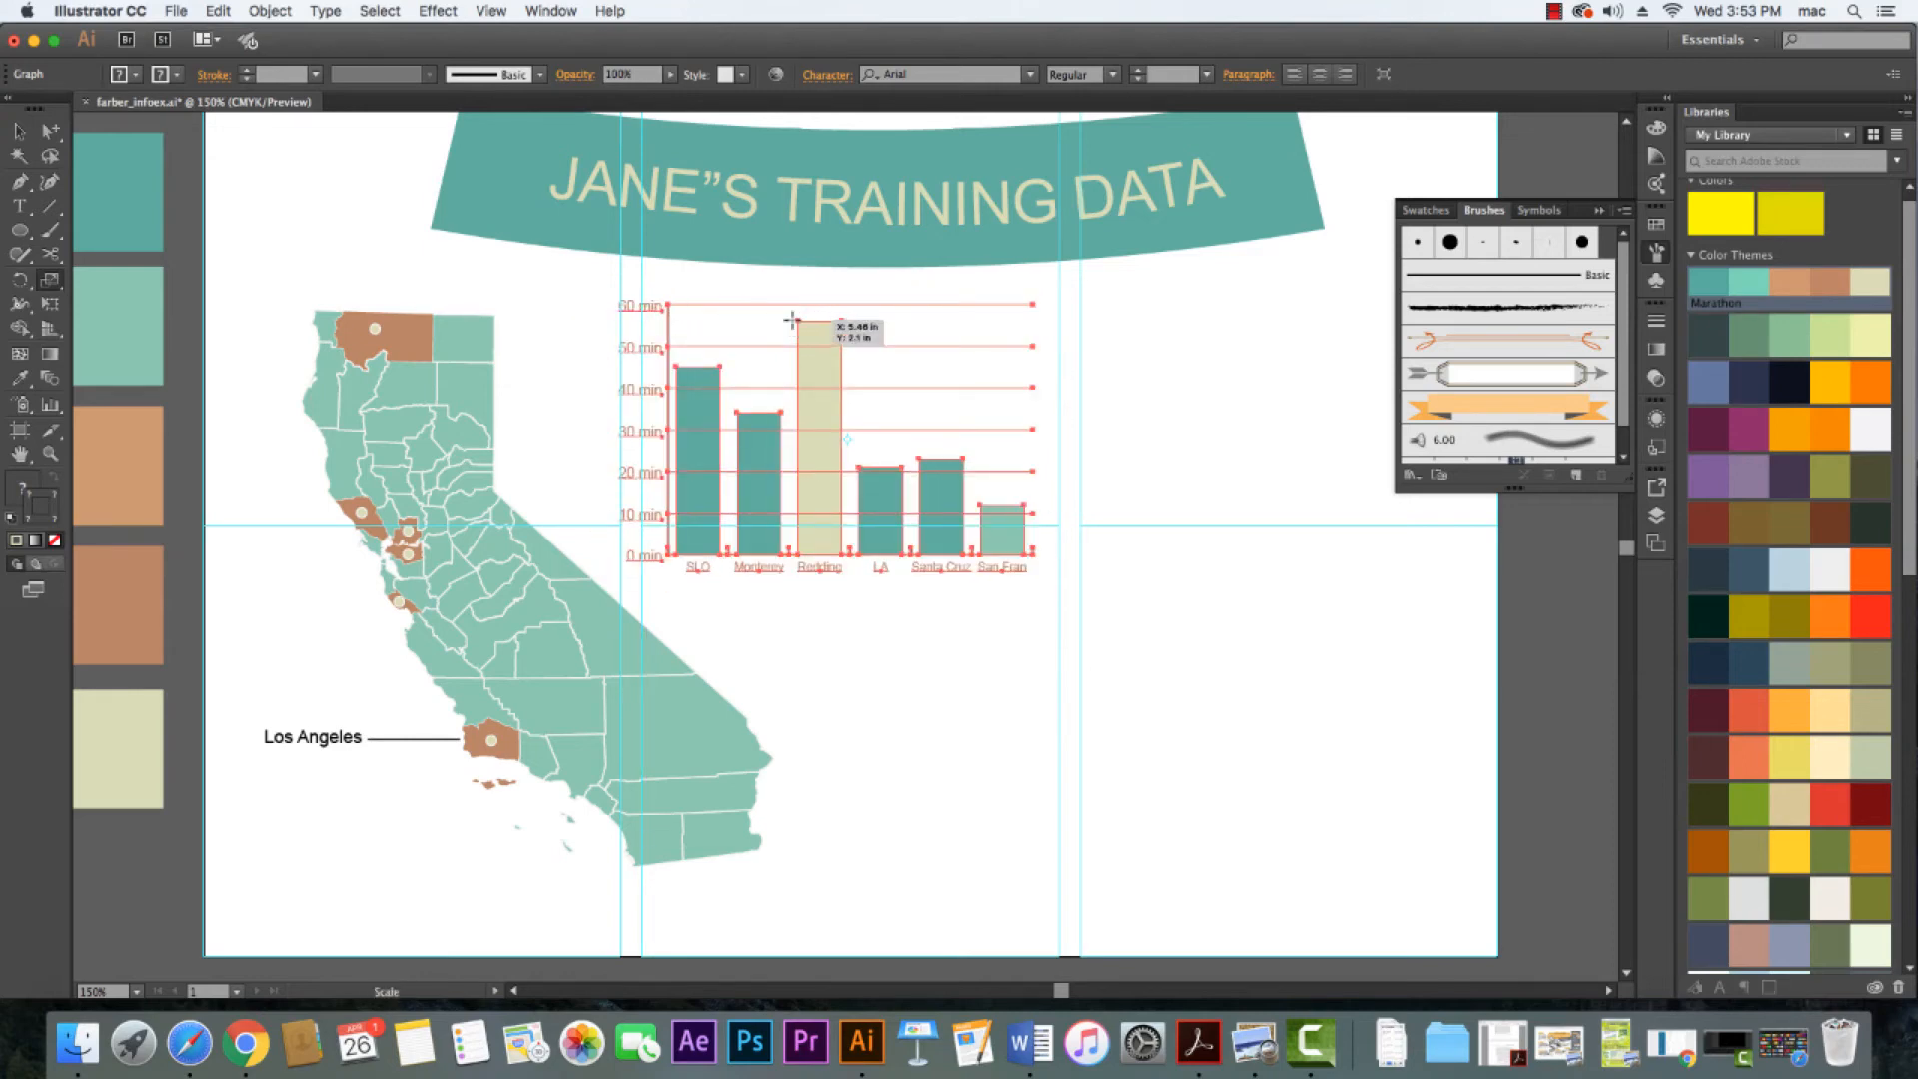
pyautogui.moveTo(668, 302); pyautogui.dragTo(736, 372)
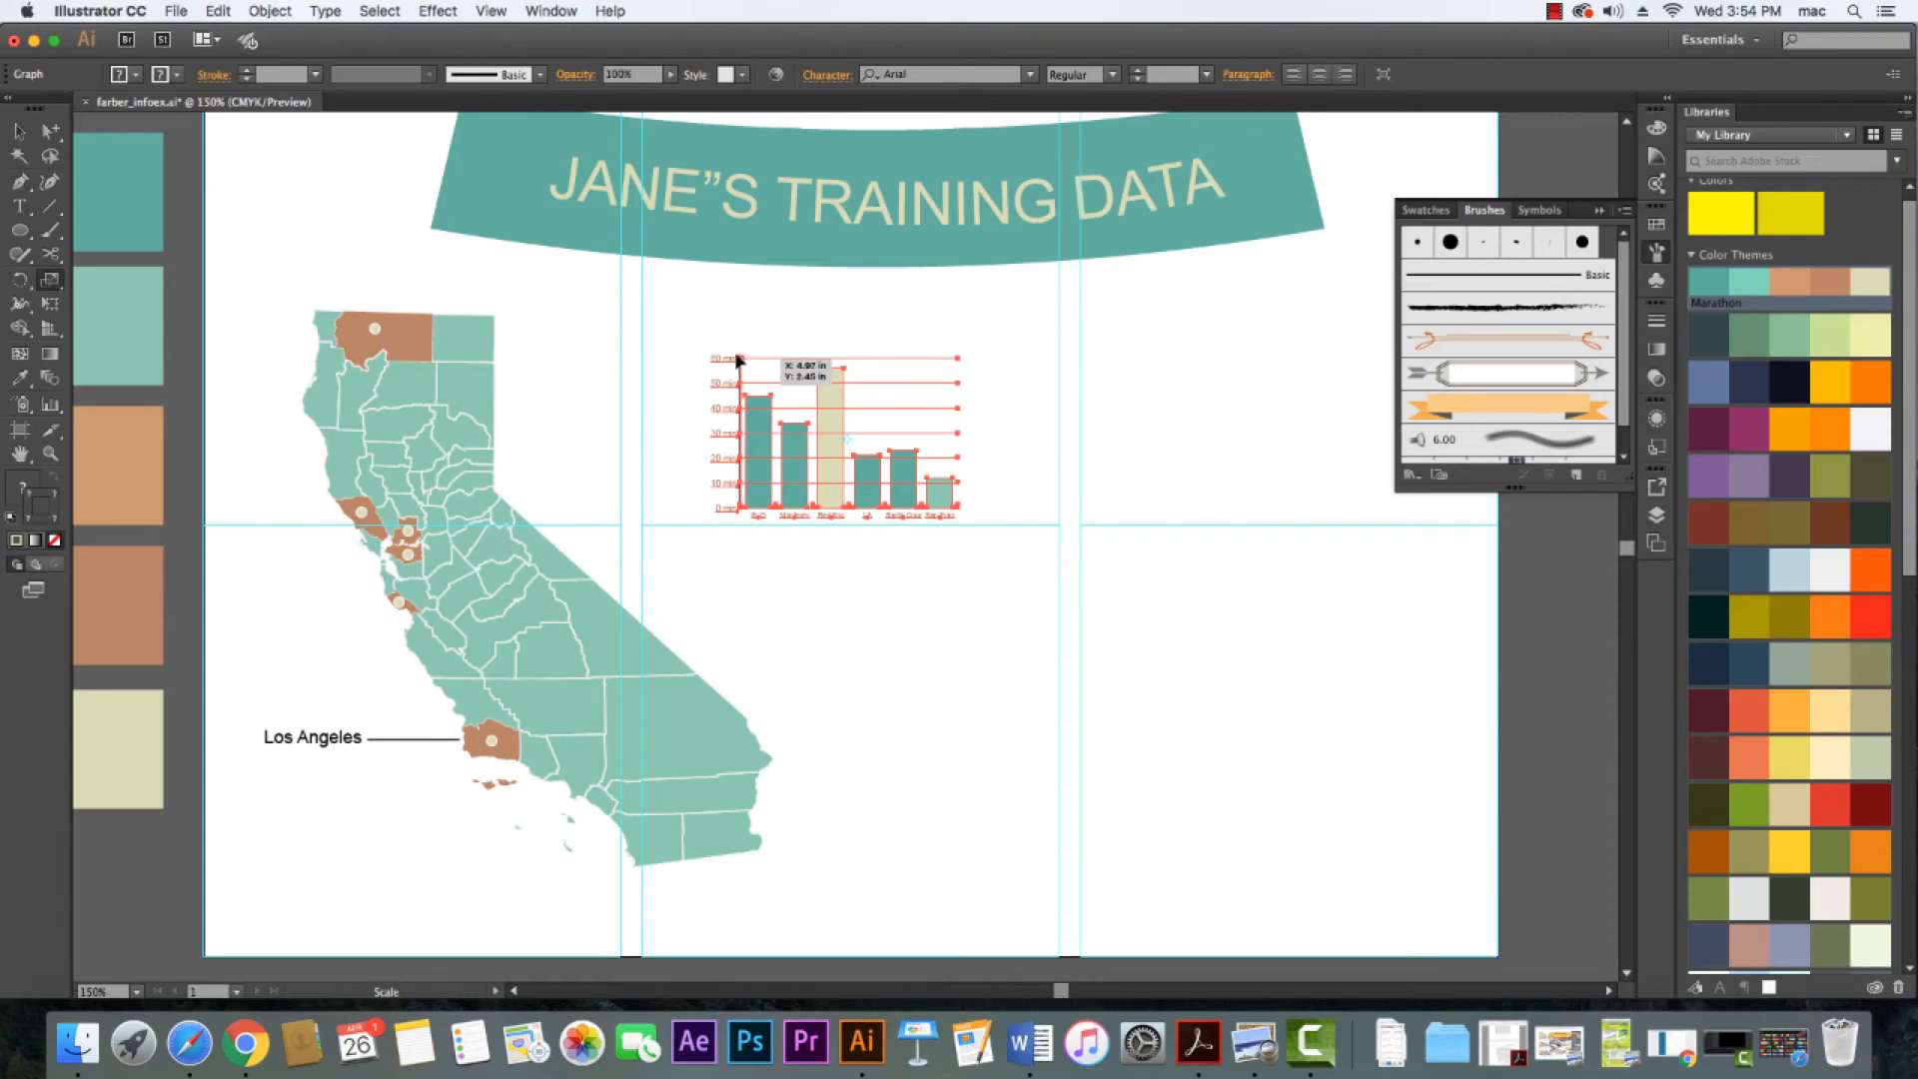
pyautogui.moveTo(739, 359); pyautogui.dragTo(689, 321)
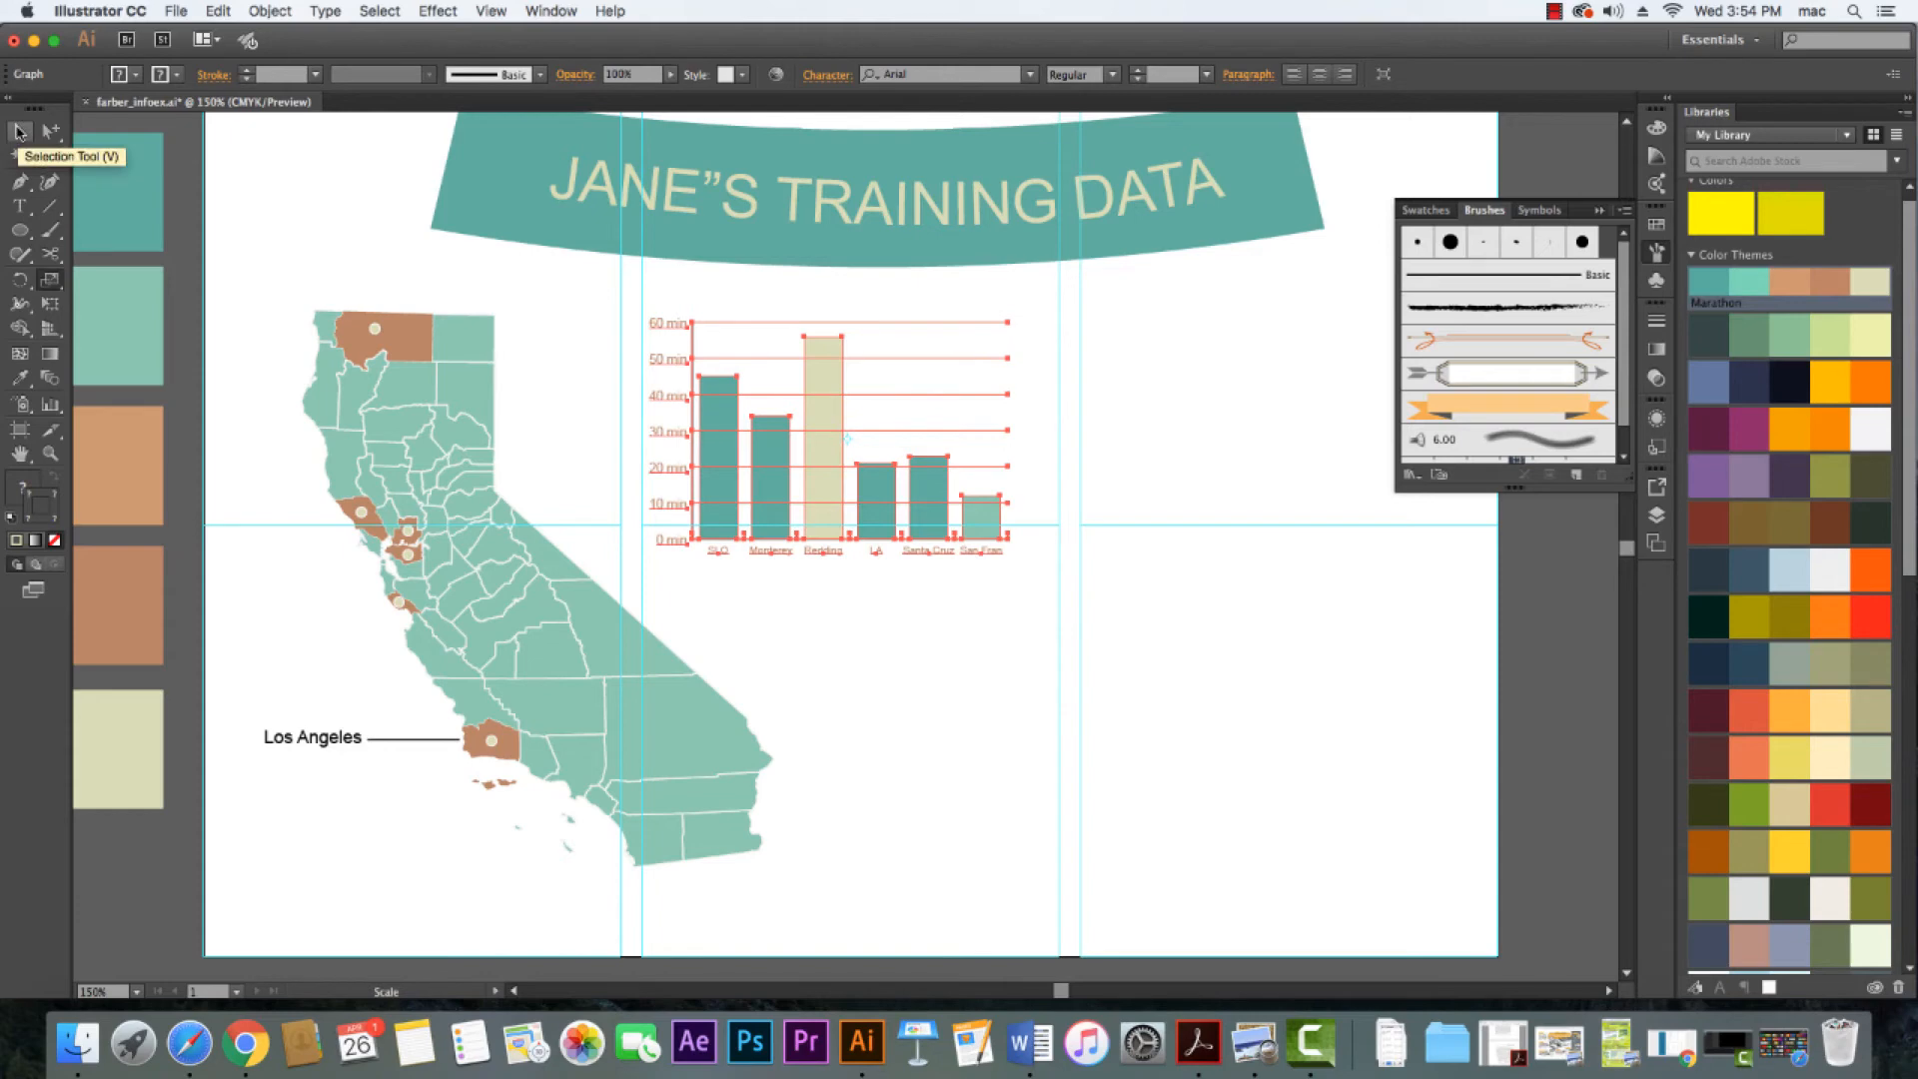
# Move the bar graph lower within the middle column, beside the California map
pyautogui.click(18, 132)
pyautogui.moveTo(825, 423); pyautogui.dragTo(853, 515)
pyautogui.click(921, 663)
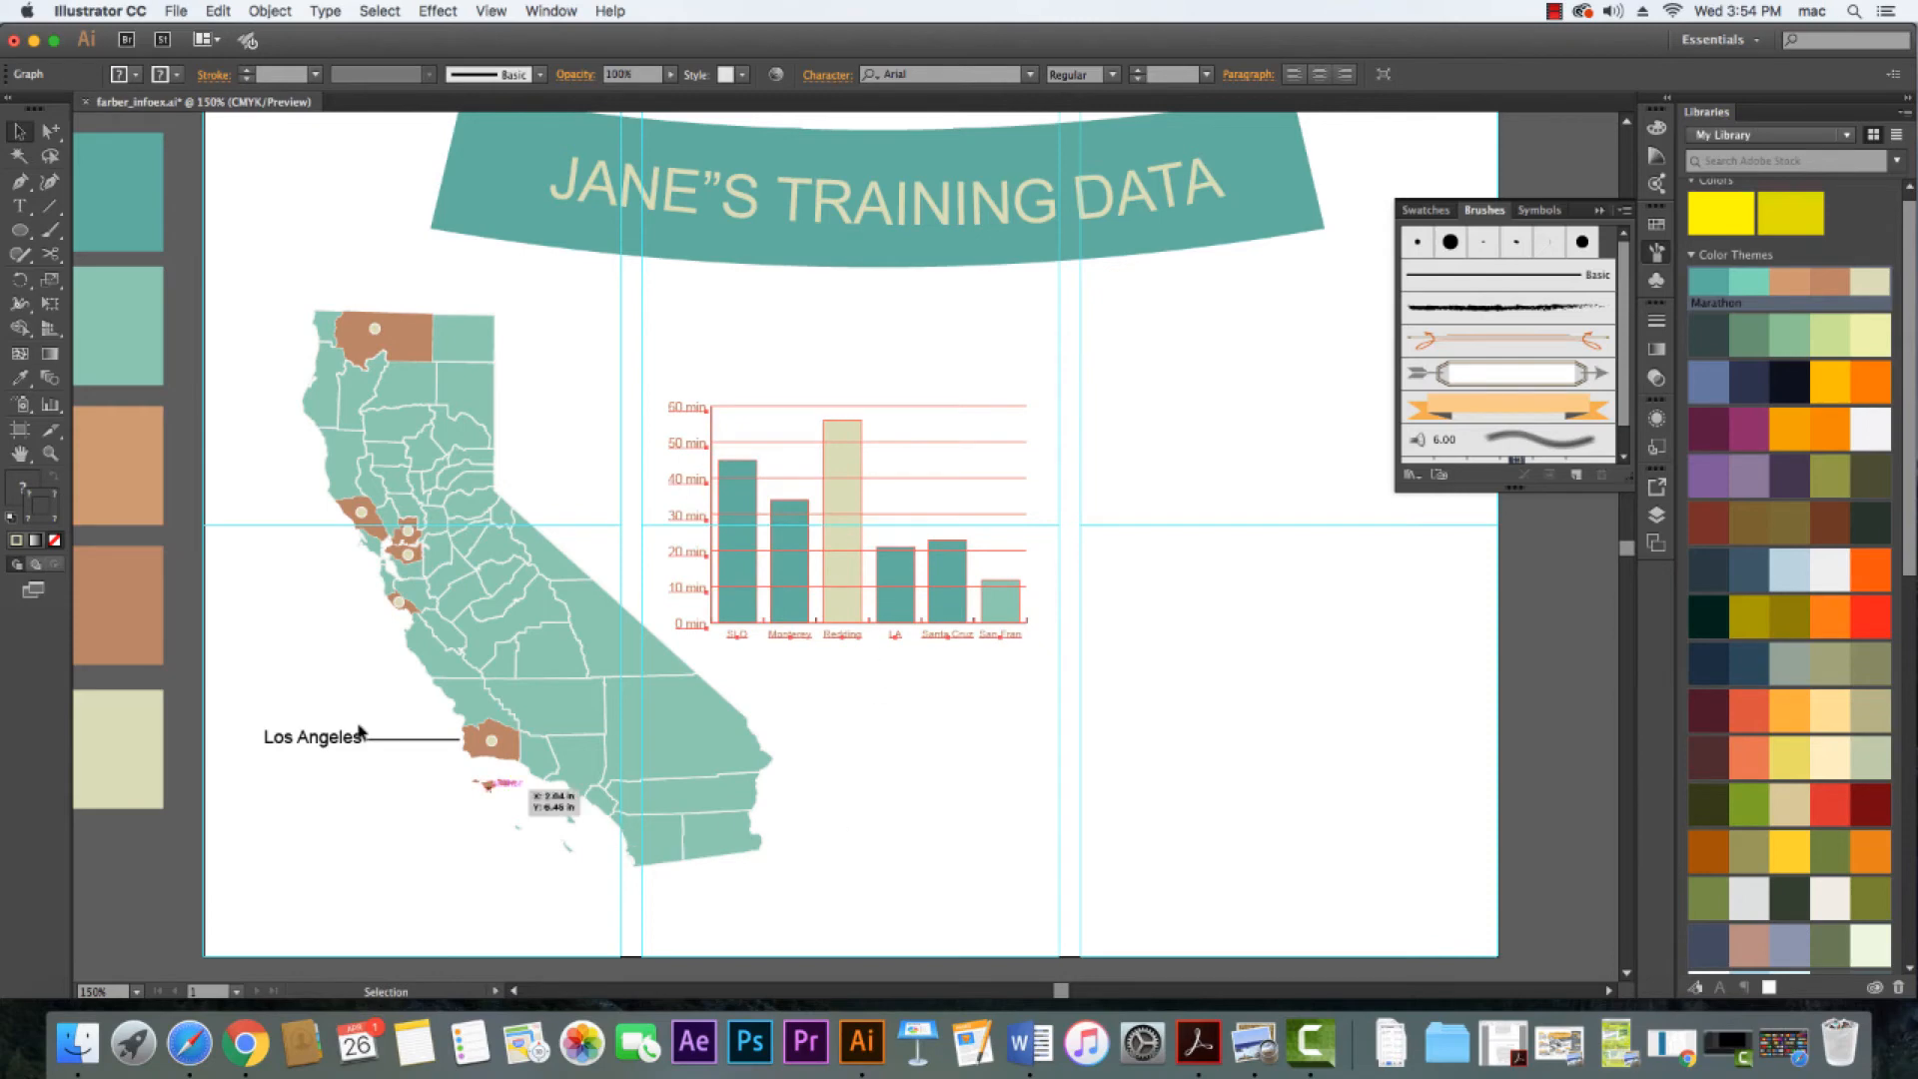
# Move the California map together with its city markers and Los Angeles label slightly down, and deselect them
pyautogui.moveTo(232, 271); pyautogui.dragTo(559, 887)
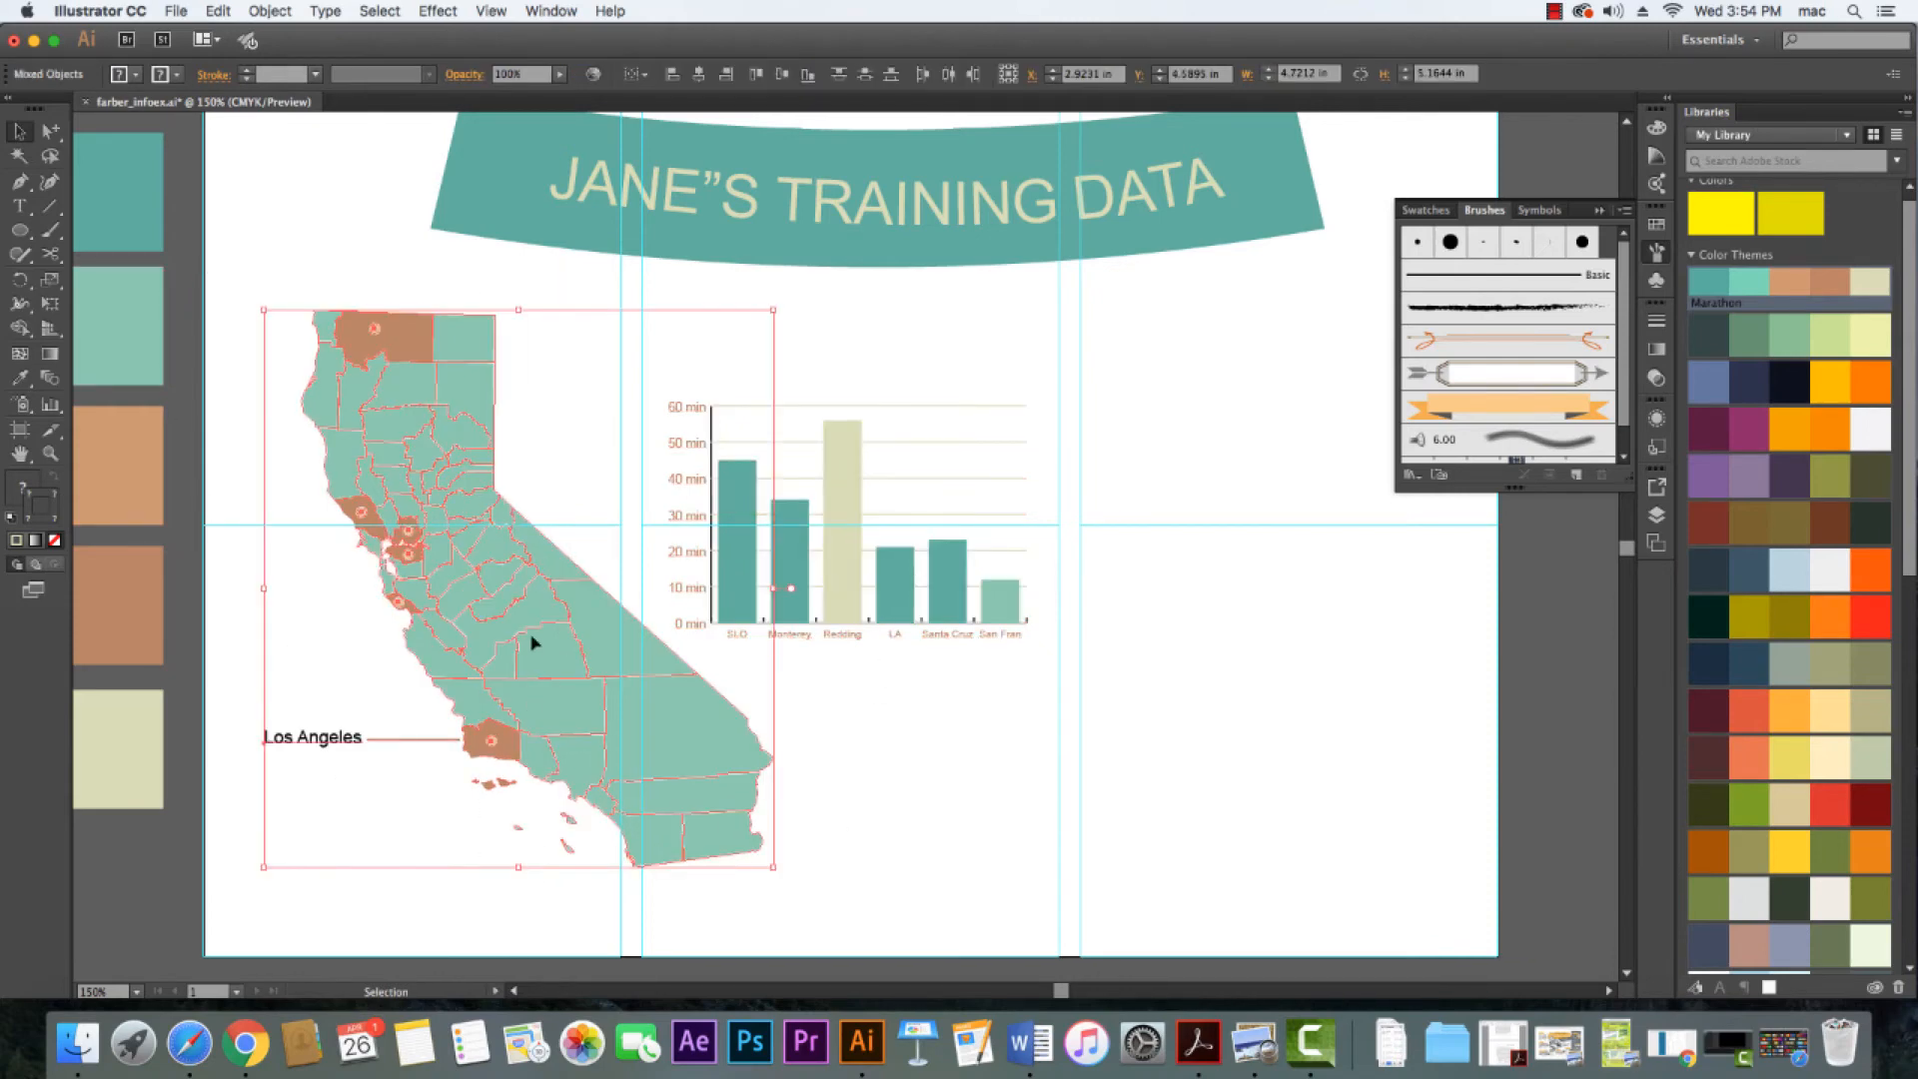
pyautogui.moveTo(537, 663); pyautogui.dragTo(546, 704)
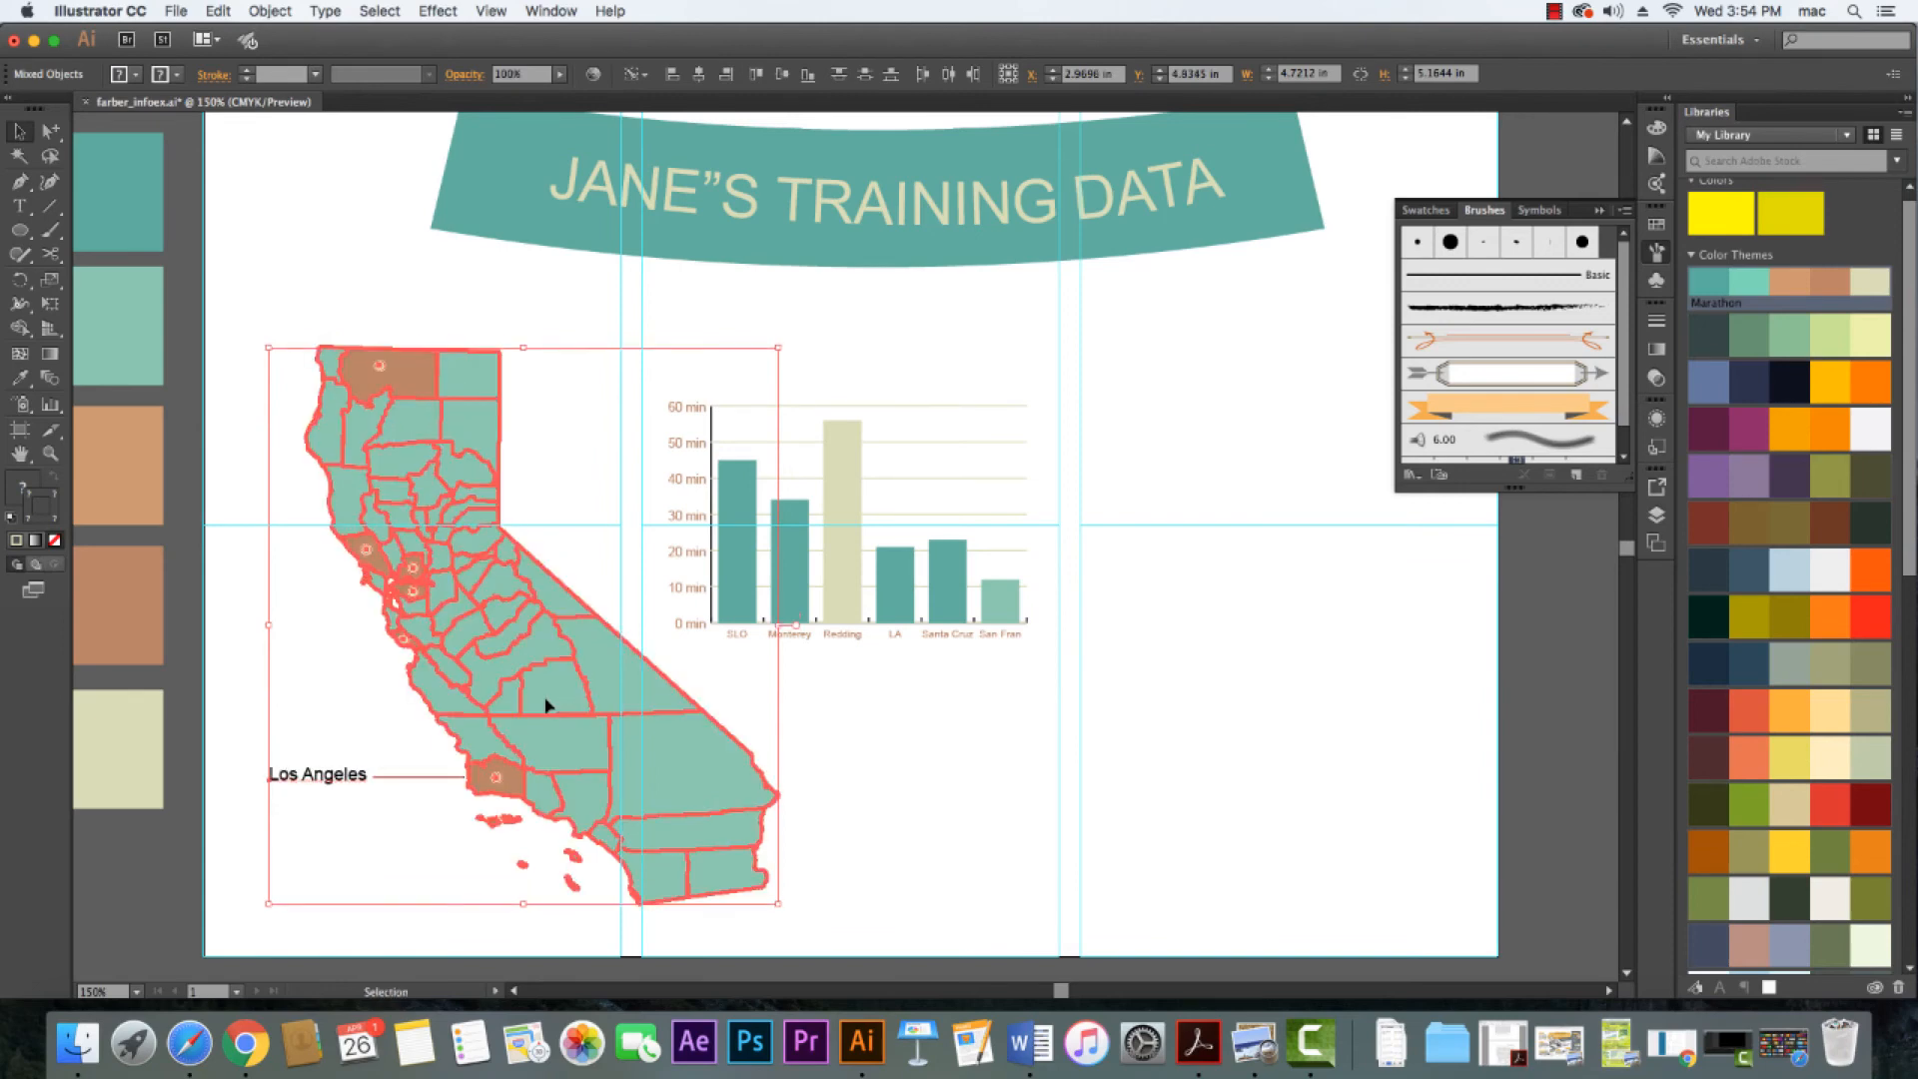
pyautogui.click(221, 613)
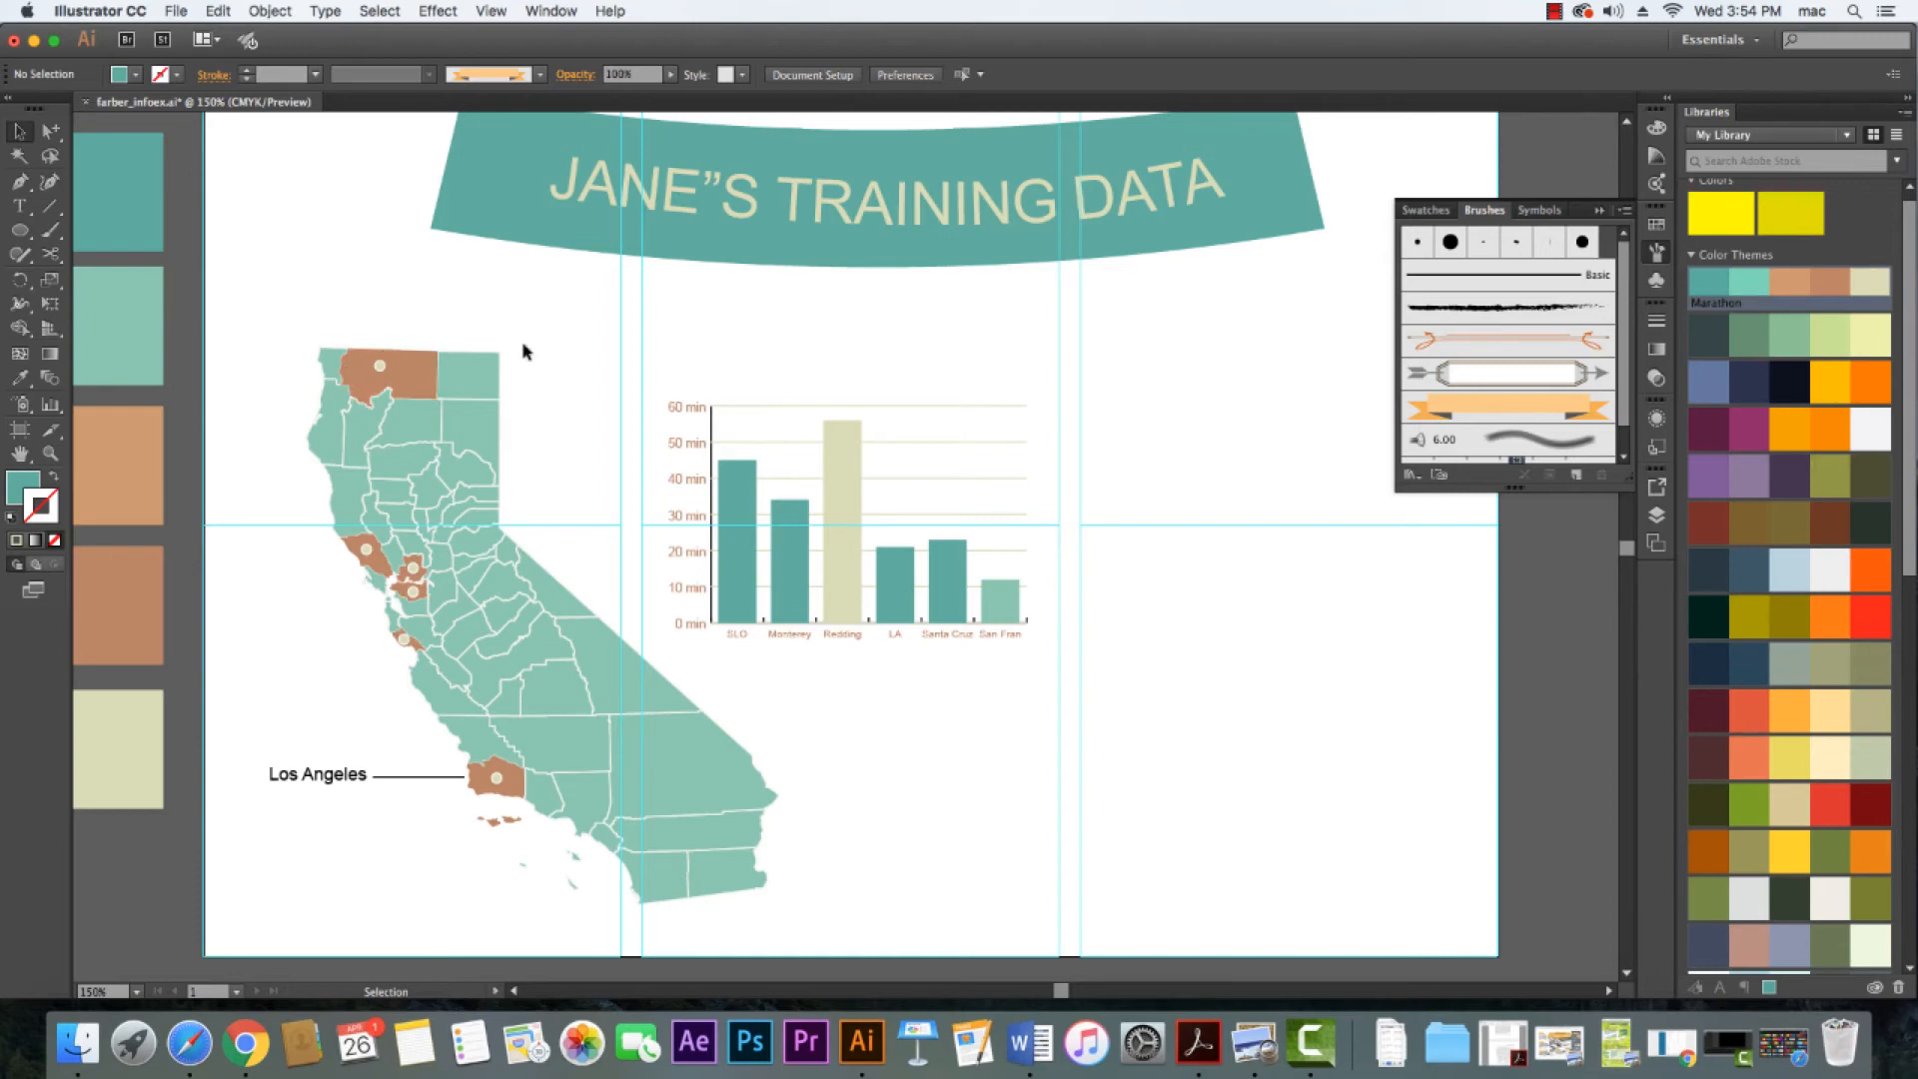
# Add a text heading above the map reading "Cities Where", the runner's first name, and "Ran 10Ks"
pyautogui.click(19, 205)
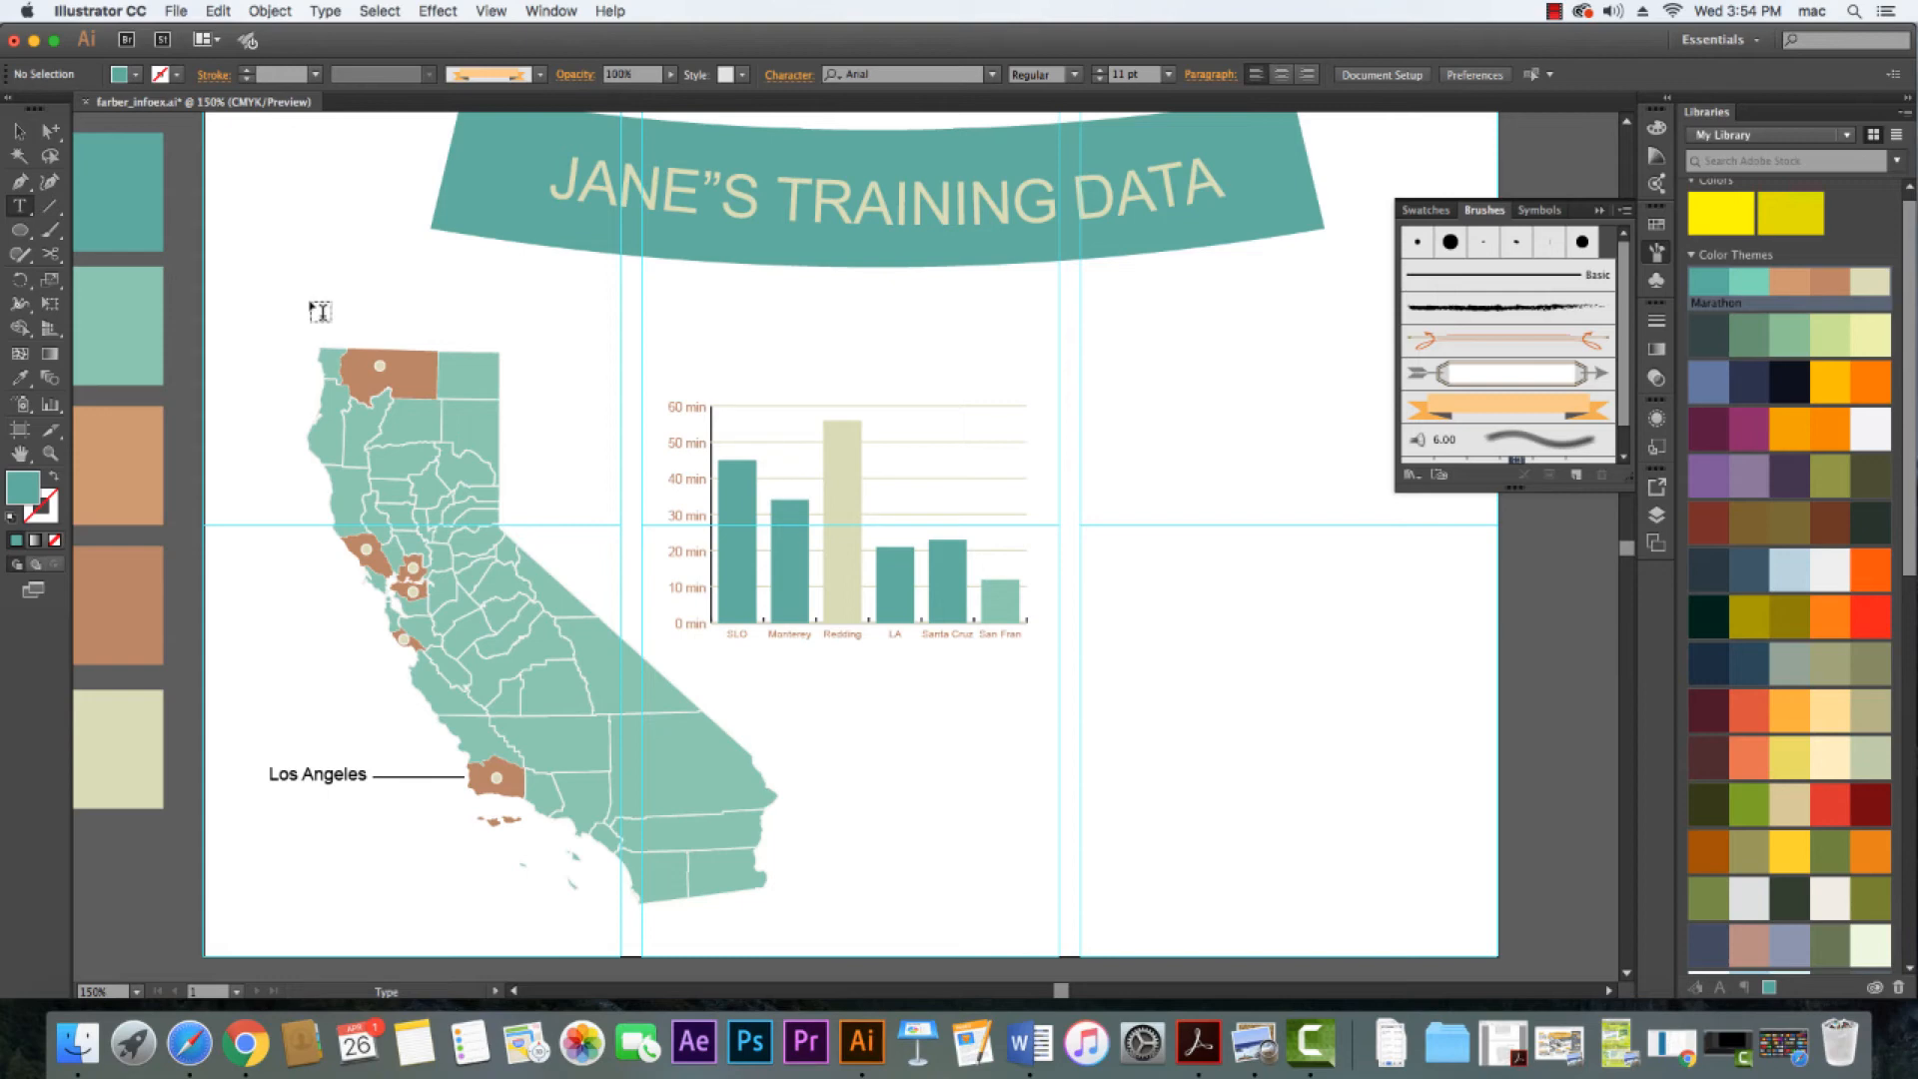
pyautogui.click(310, 298)
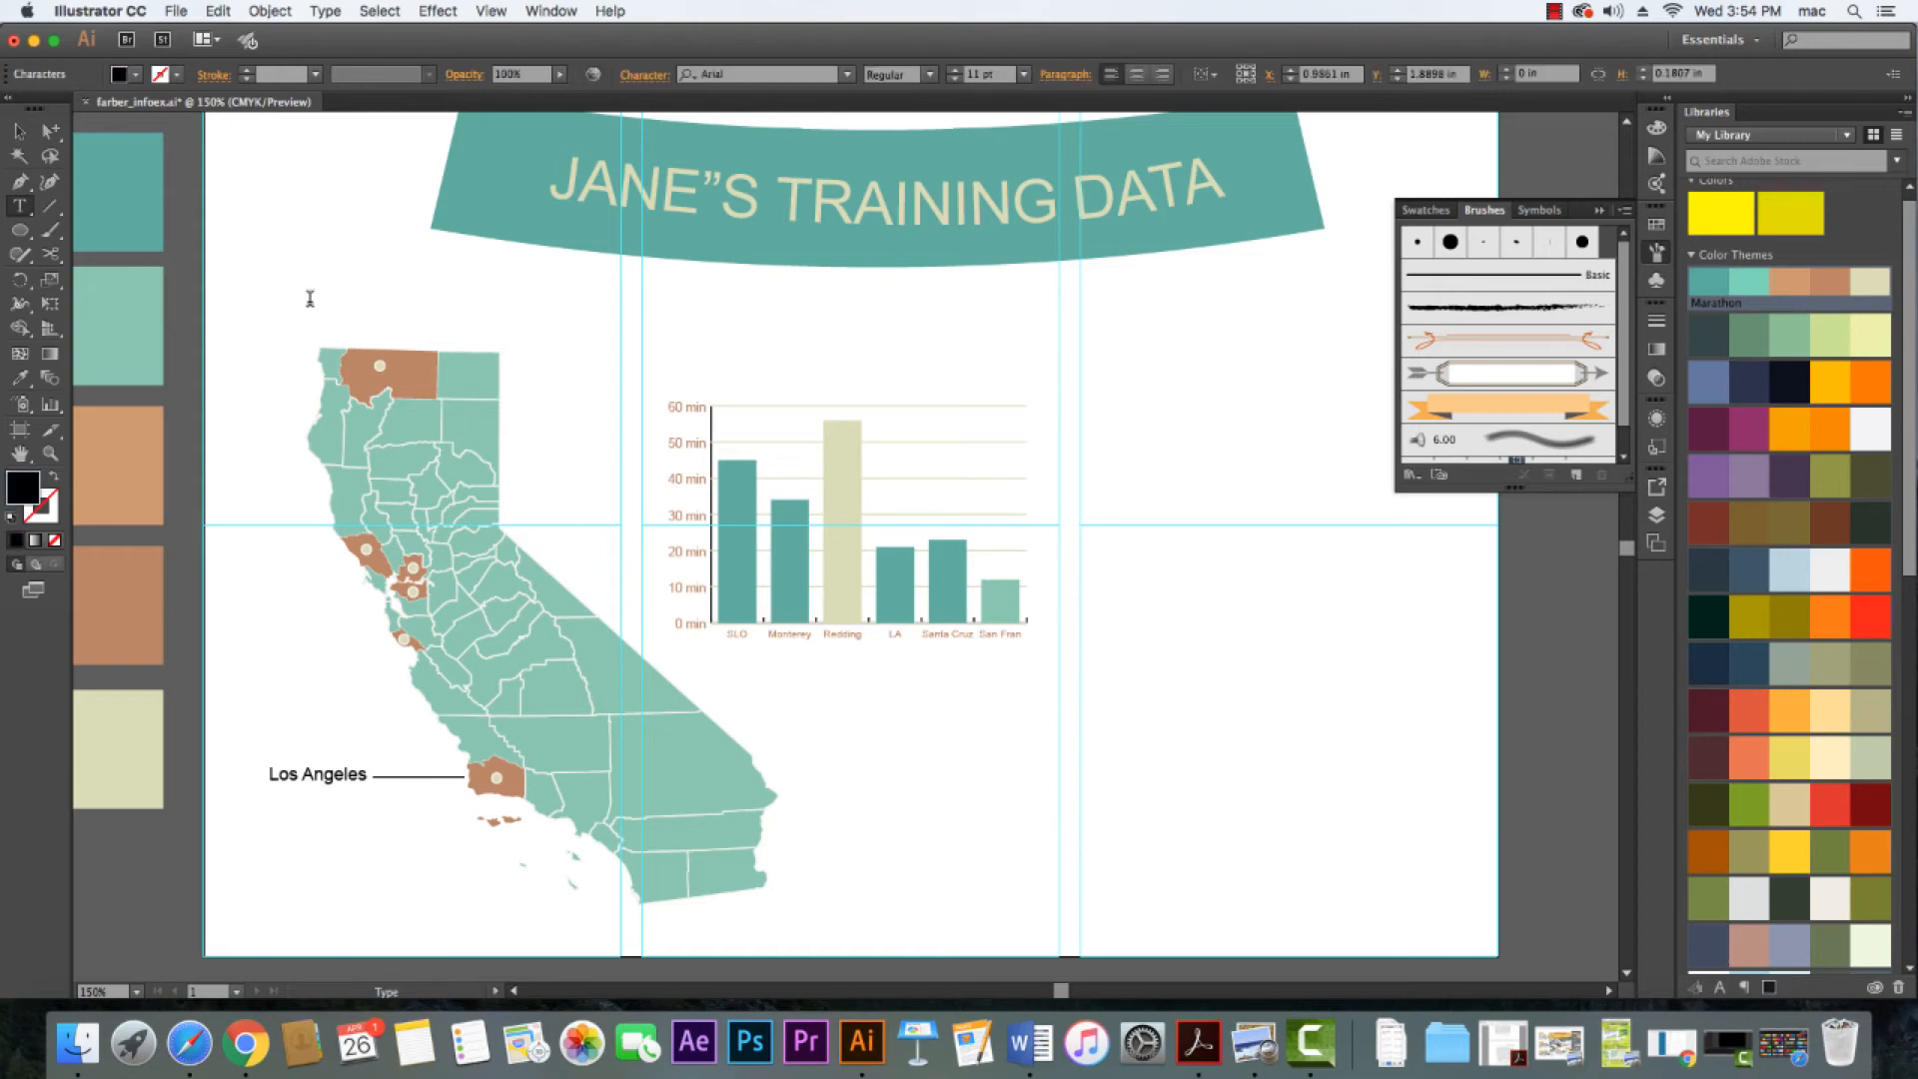
pyautogui.write('R')
pyautogui.write('ities Where Jane')
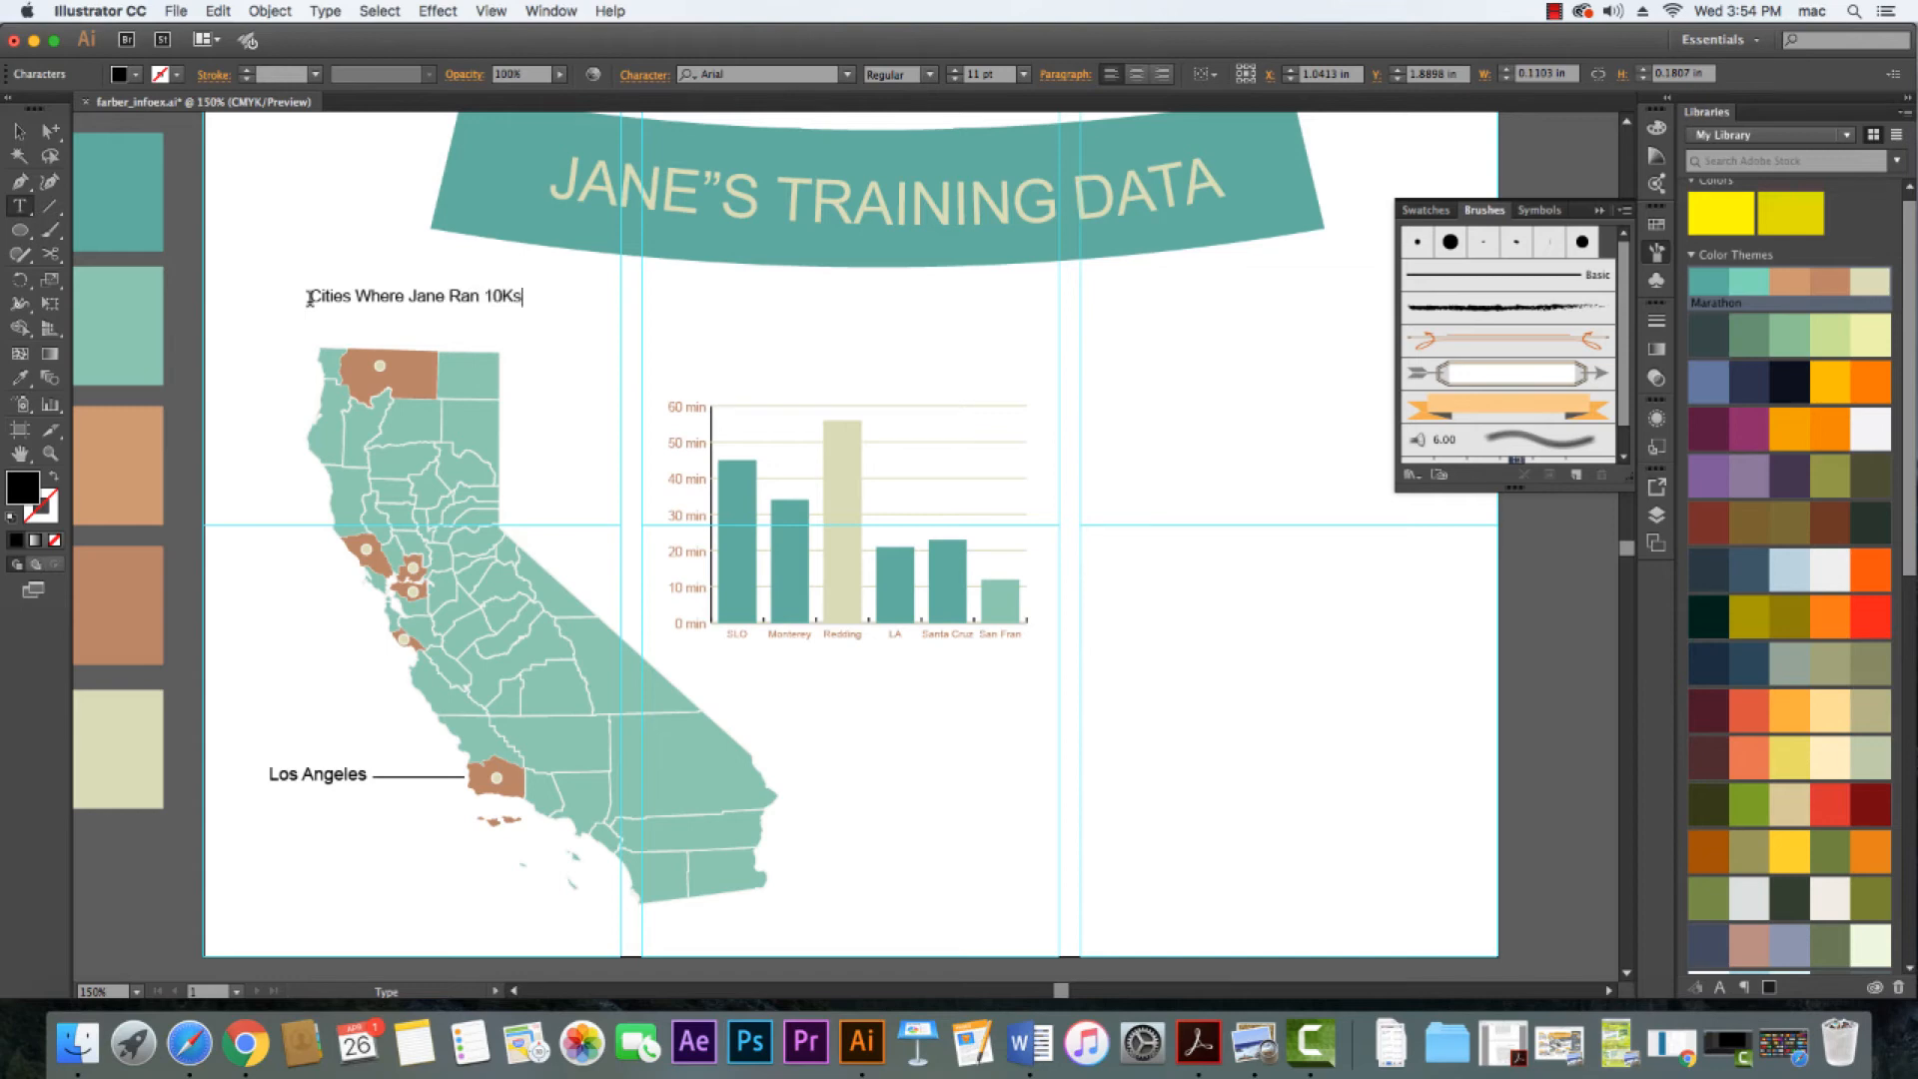
# Enlarge the map heading text to about 12.5 pt and position it just above the California map
pyautogui.click(18, 131)
pyautogui.moveTo(407, 310); pyautogui.dragTo(496, 334)
pyautogui.press('Left')
pyautogui.press('Left')
pyautogui.press('Left')
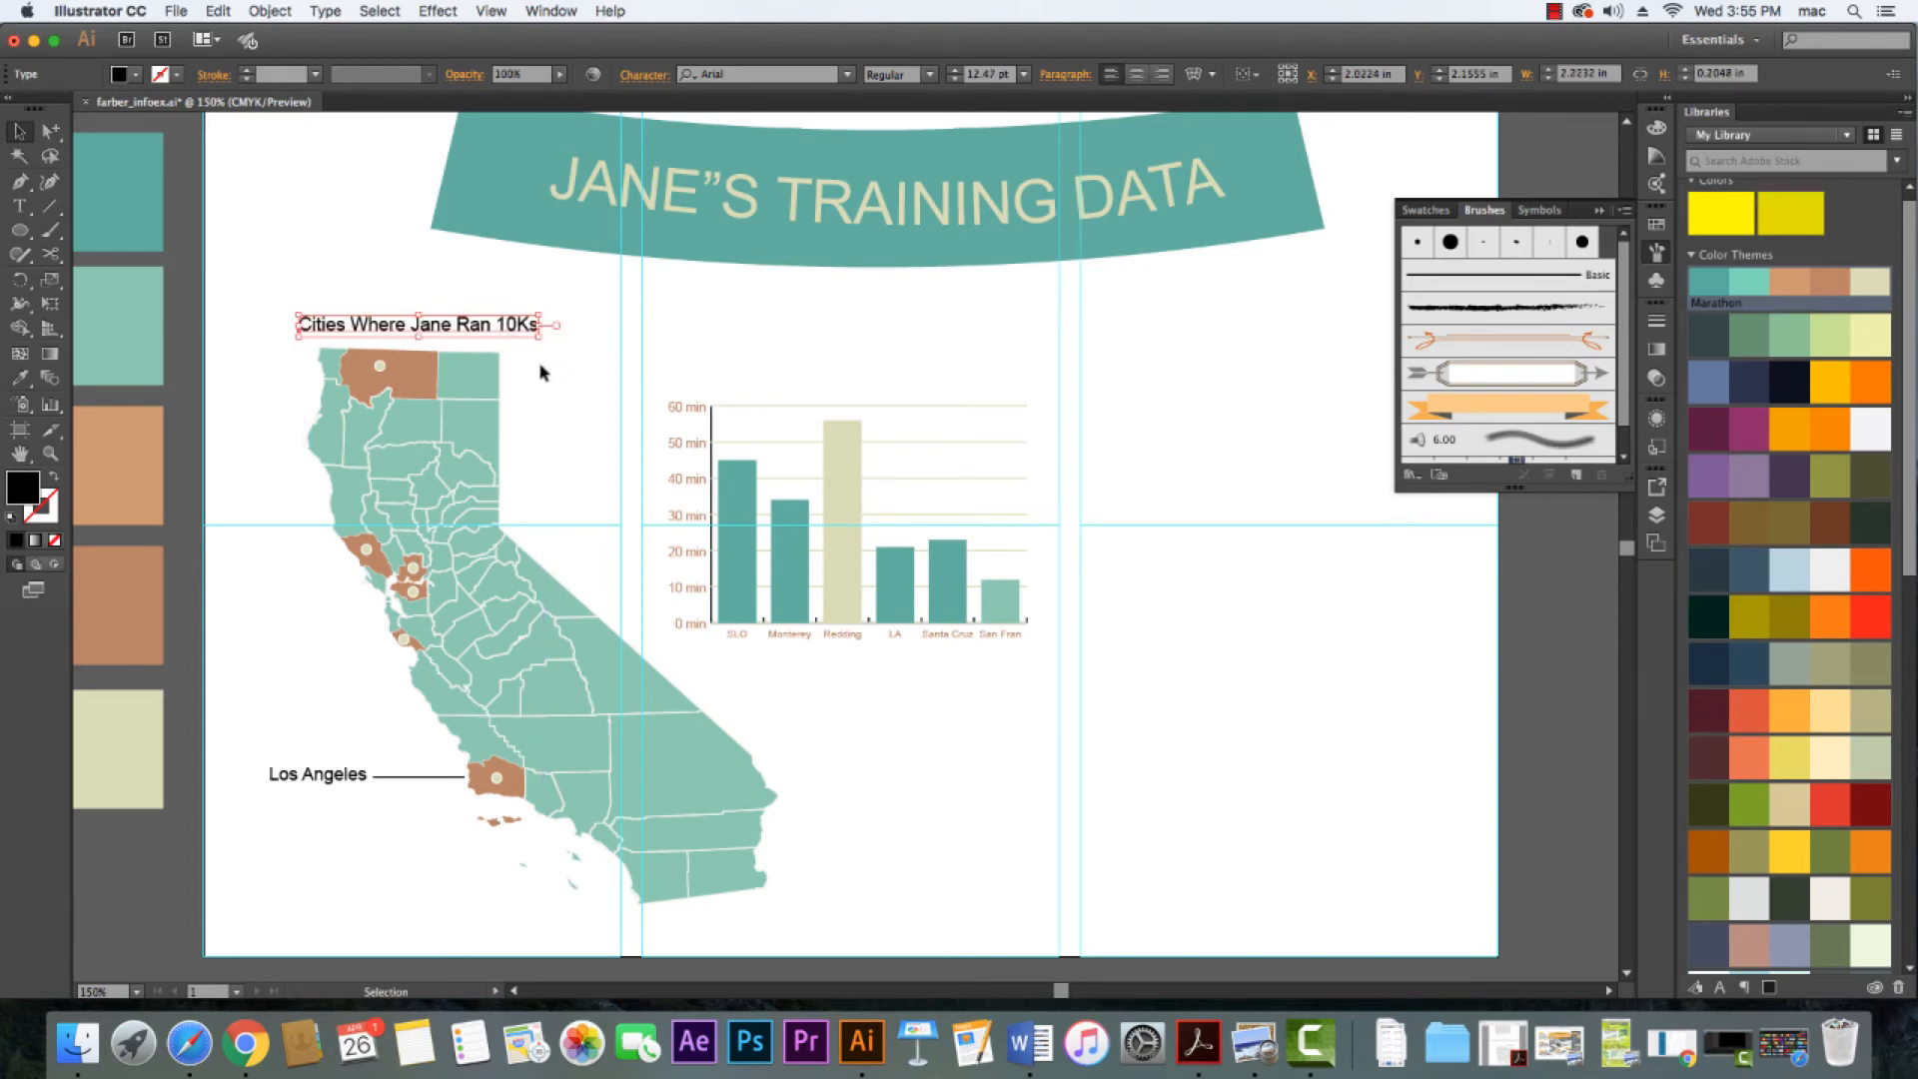
pyautogui.press('Up')
pyautogui.press('Up')
pyautogui.press('Up')
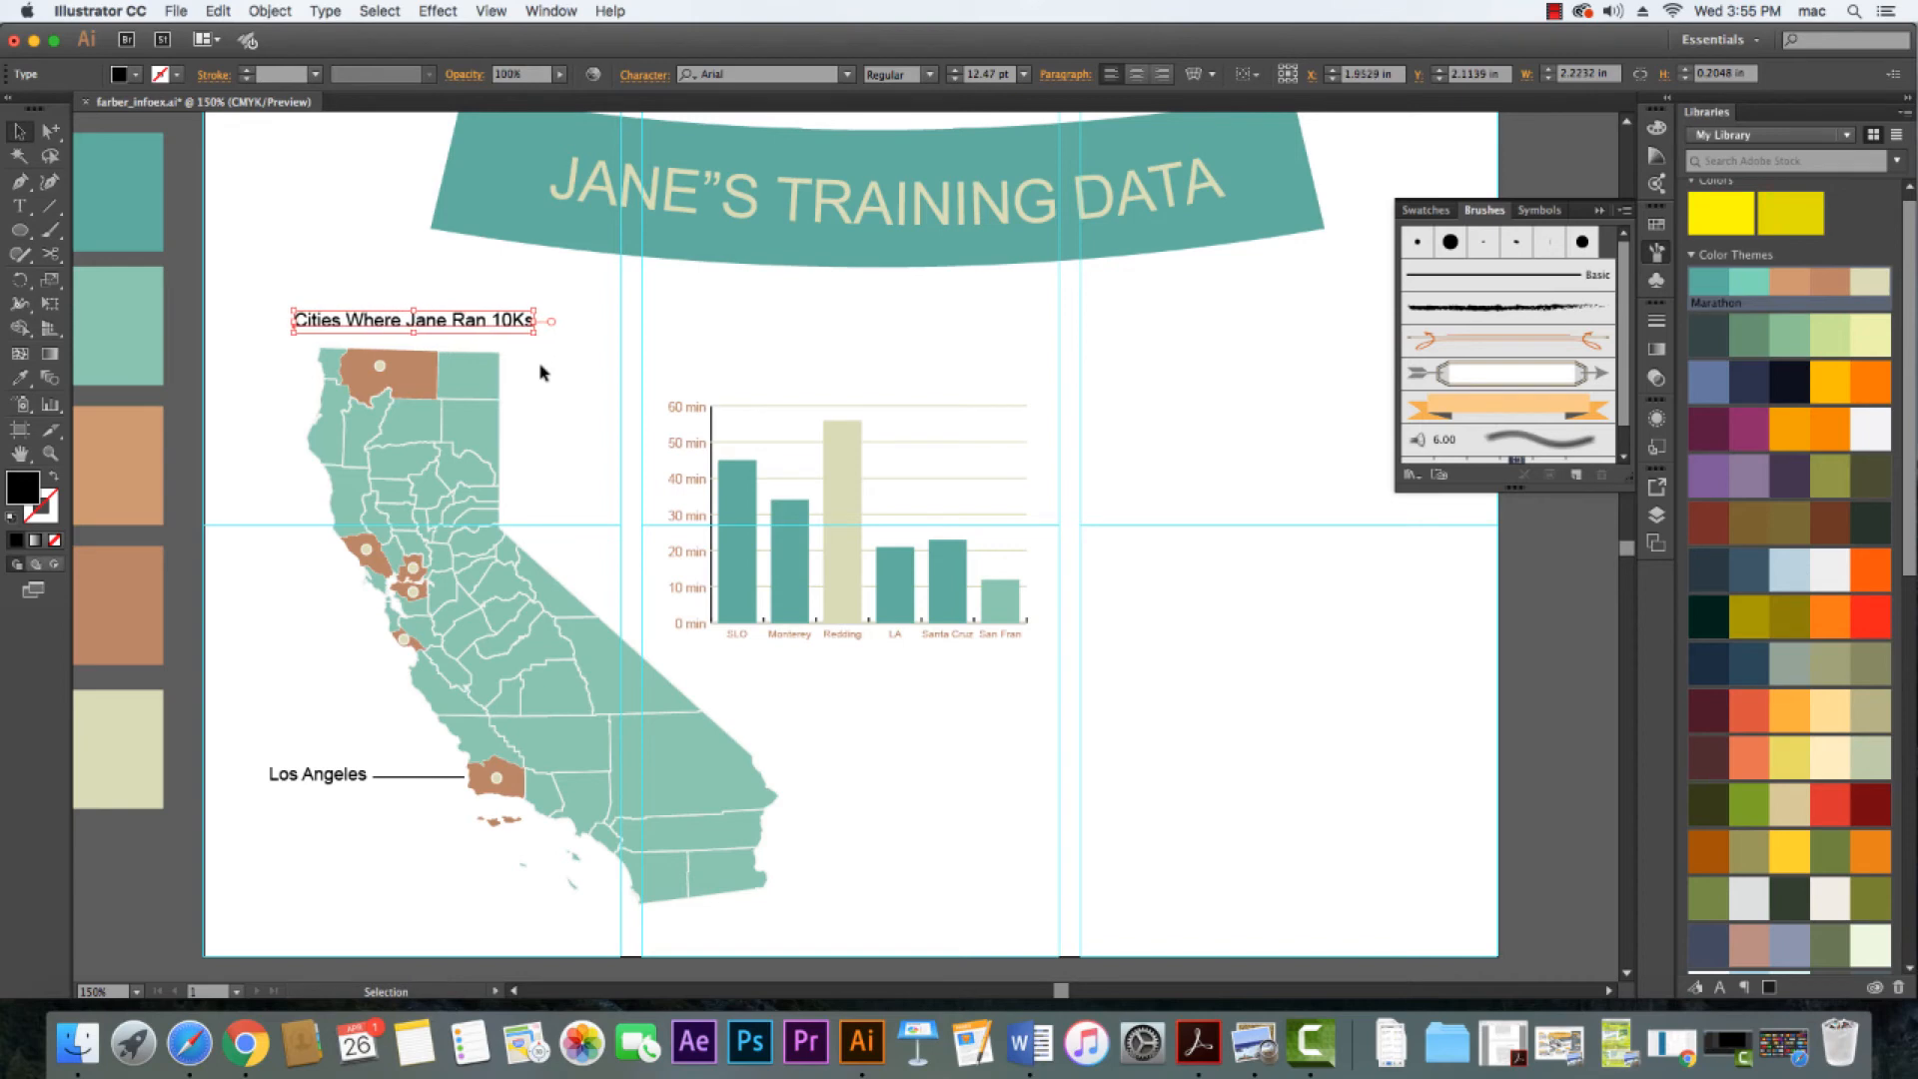
pyautogui.click(539, 371)
# Draw a rectangle about 2.64 by 0.39 in over the map heading and fill it with the cream theme colour
pyautogui.moveTo(17, 233); pyautogui.dragTo(110, 228)
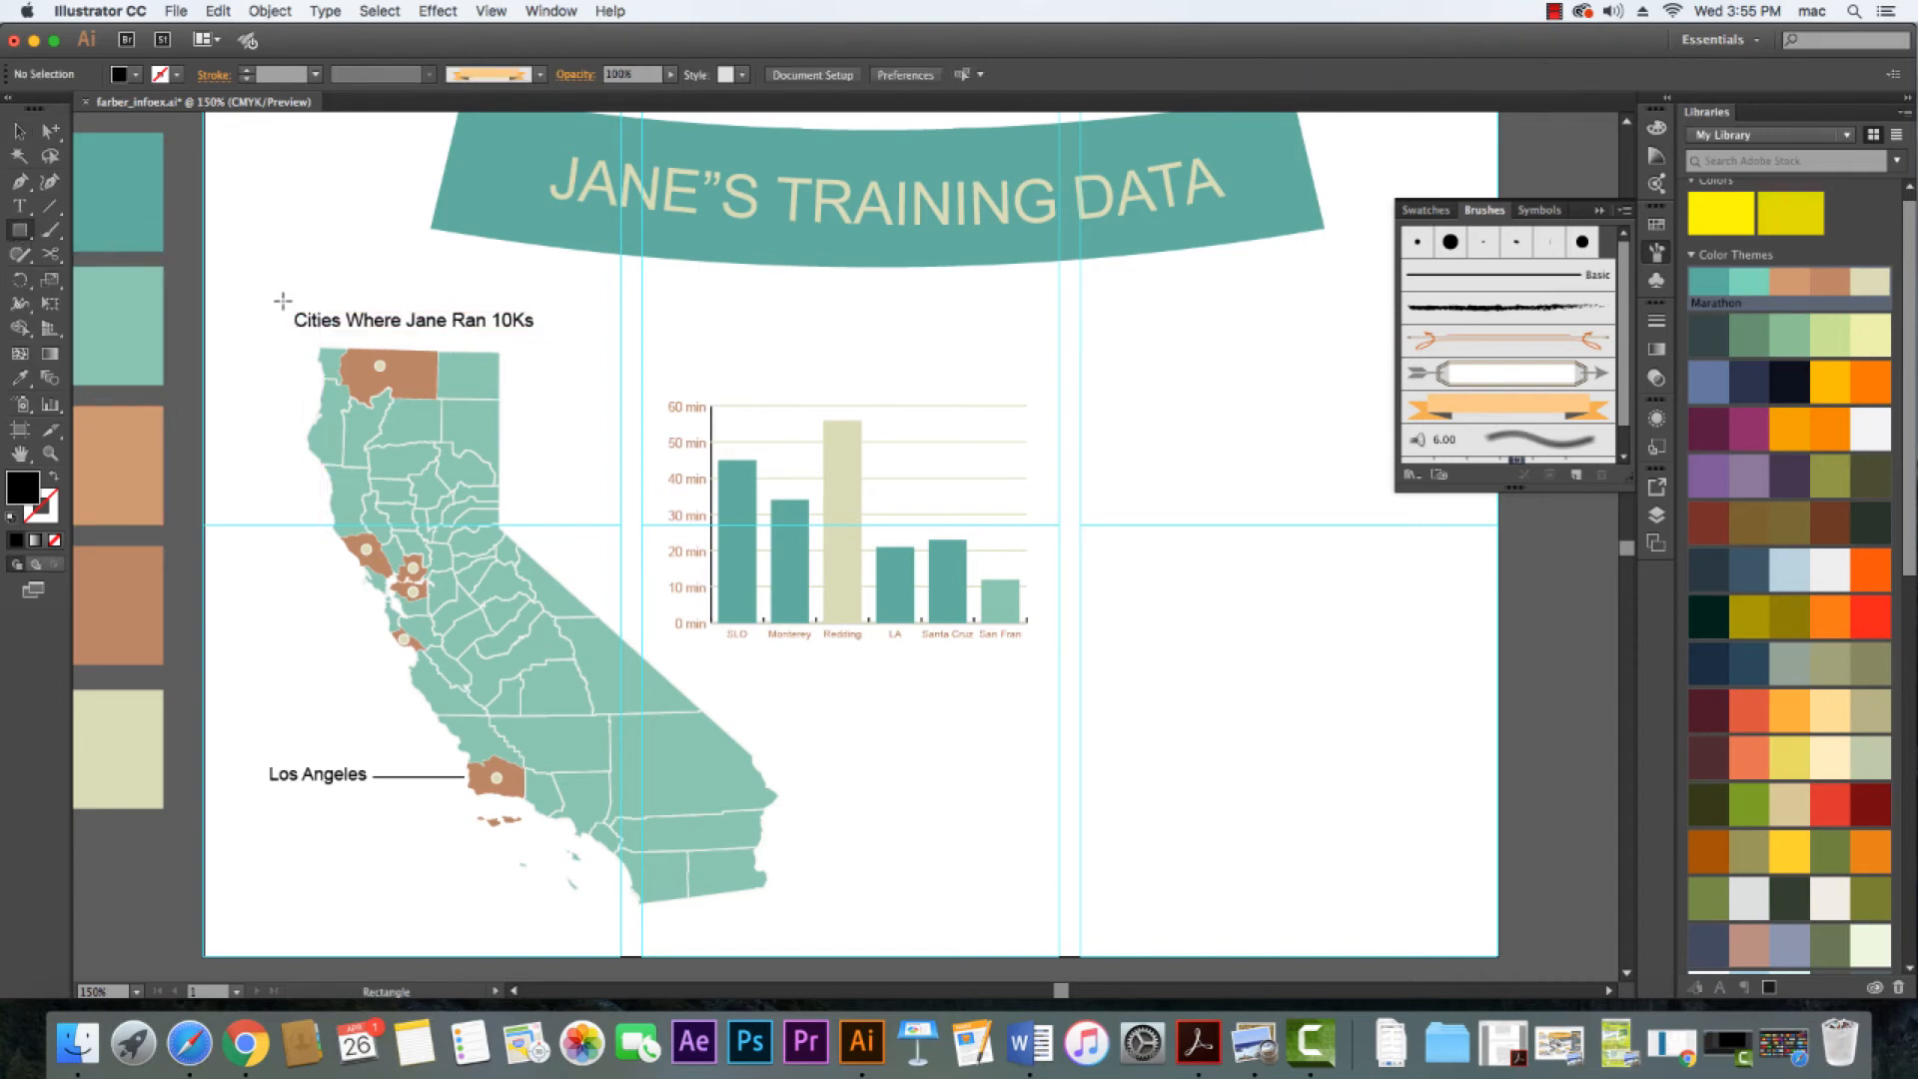
pyautogui.moveTo(264, 299); pyautogui.dragTo(549, 340)
pyautogui.click(136, 75)
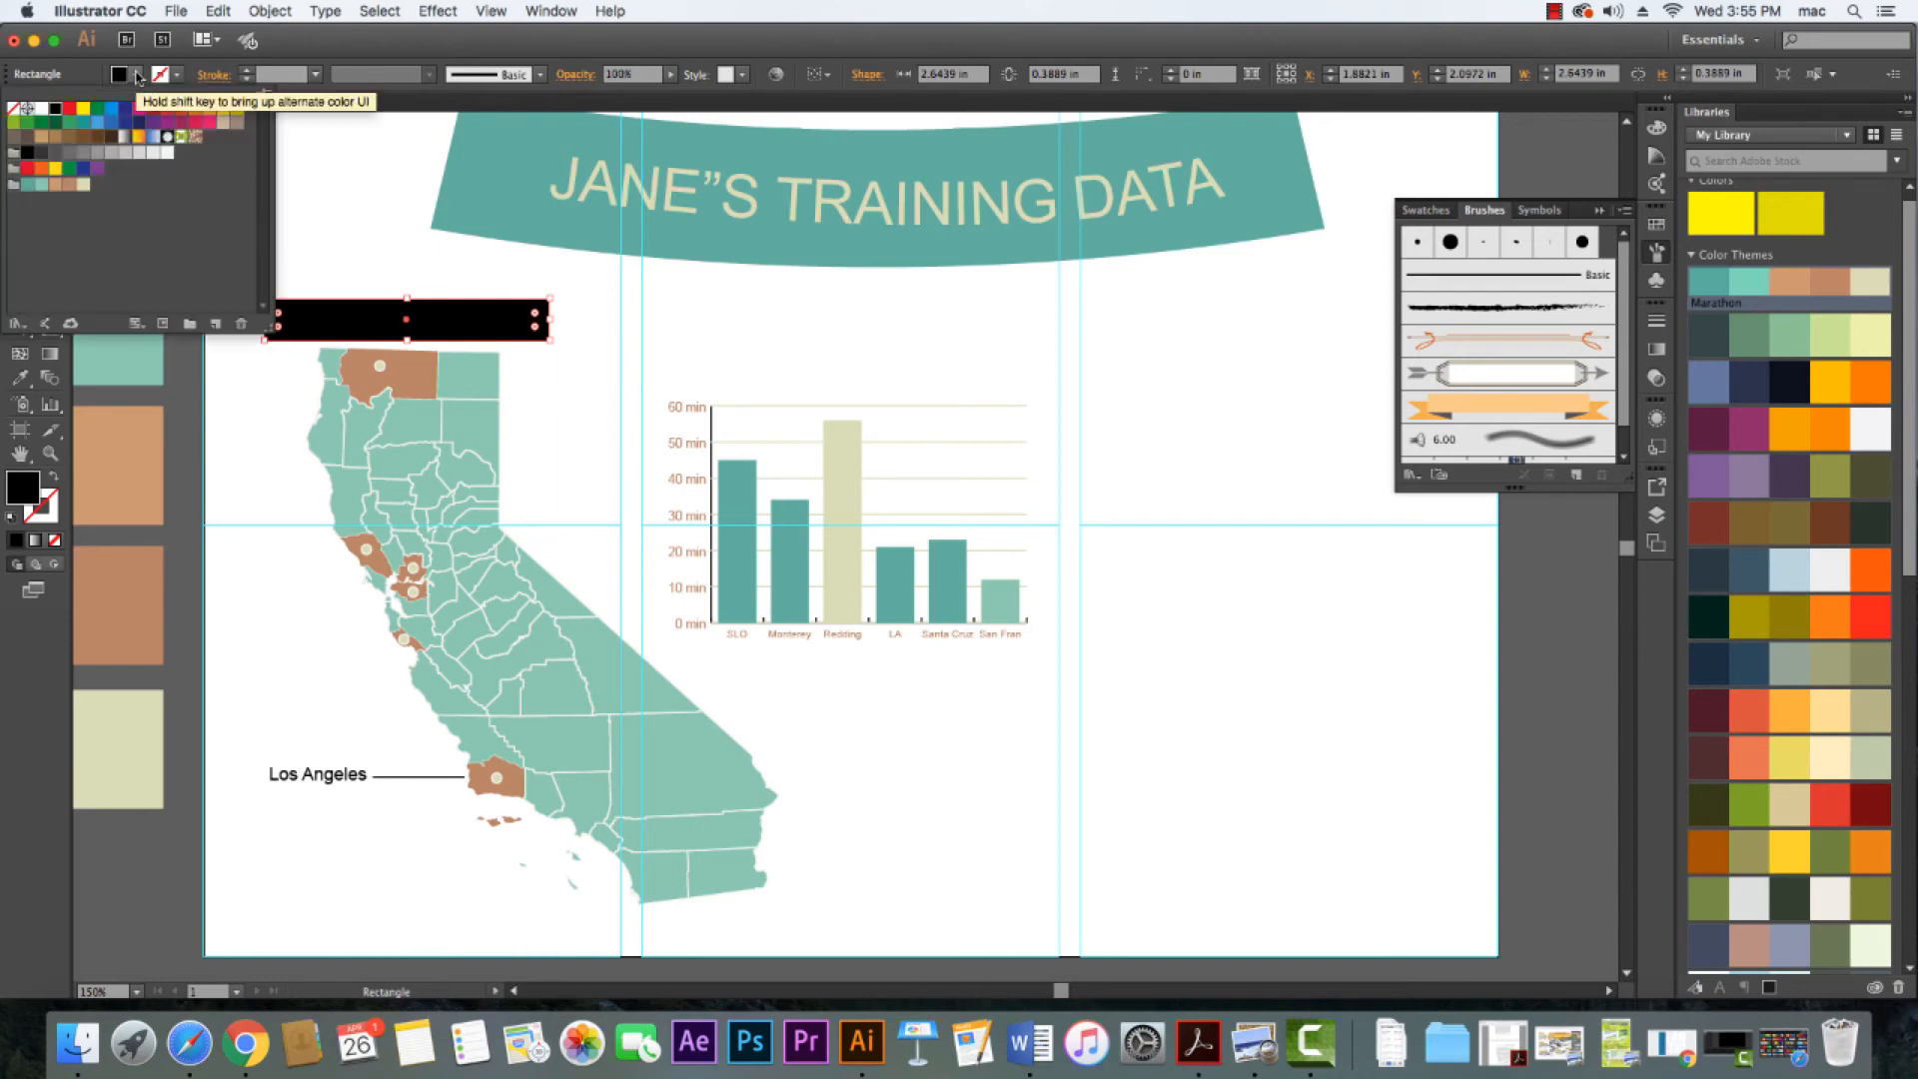
pyautogui.click(70, 186)
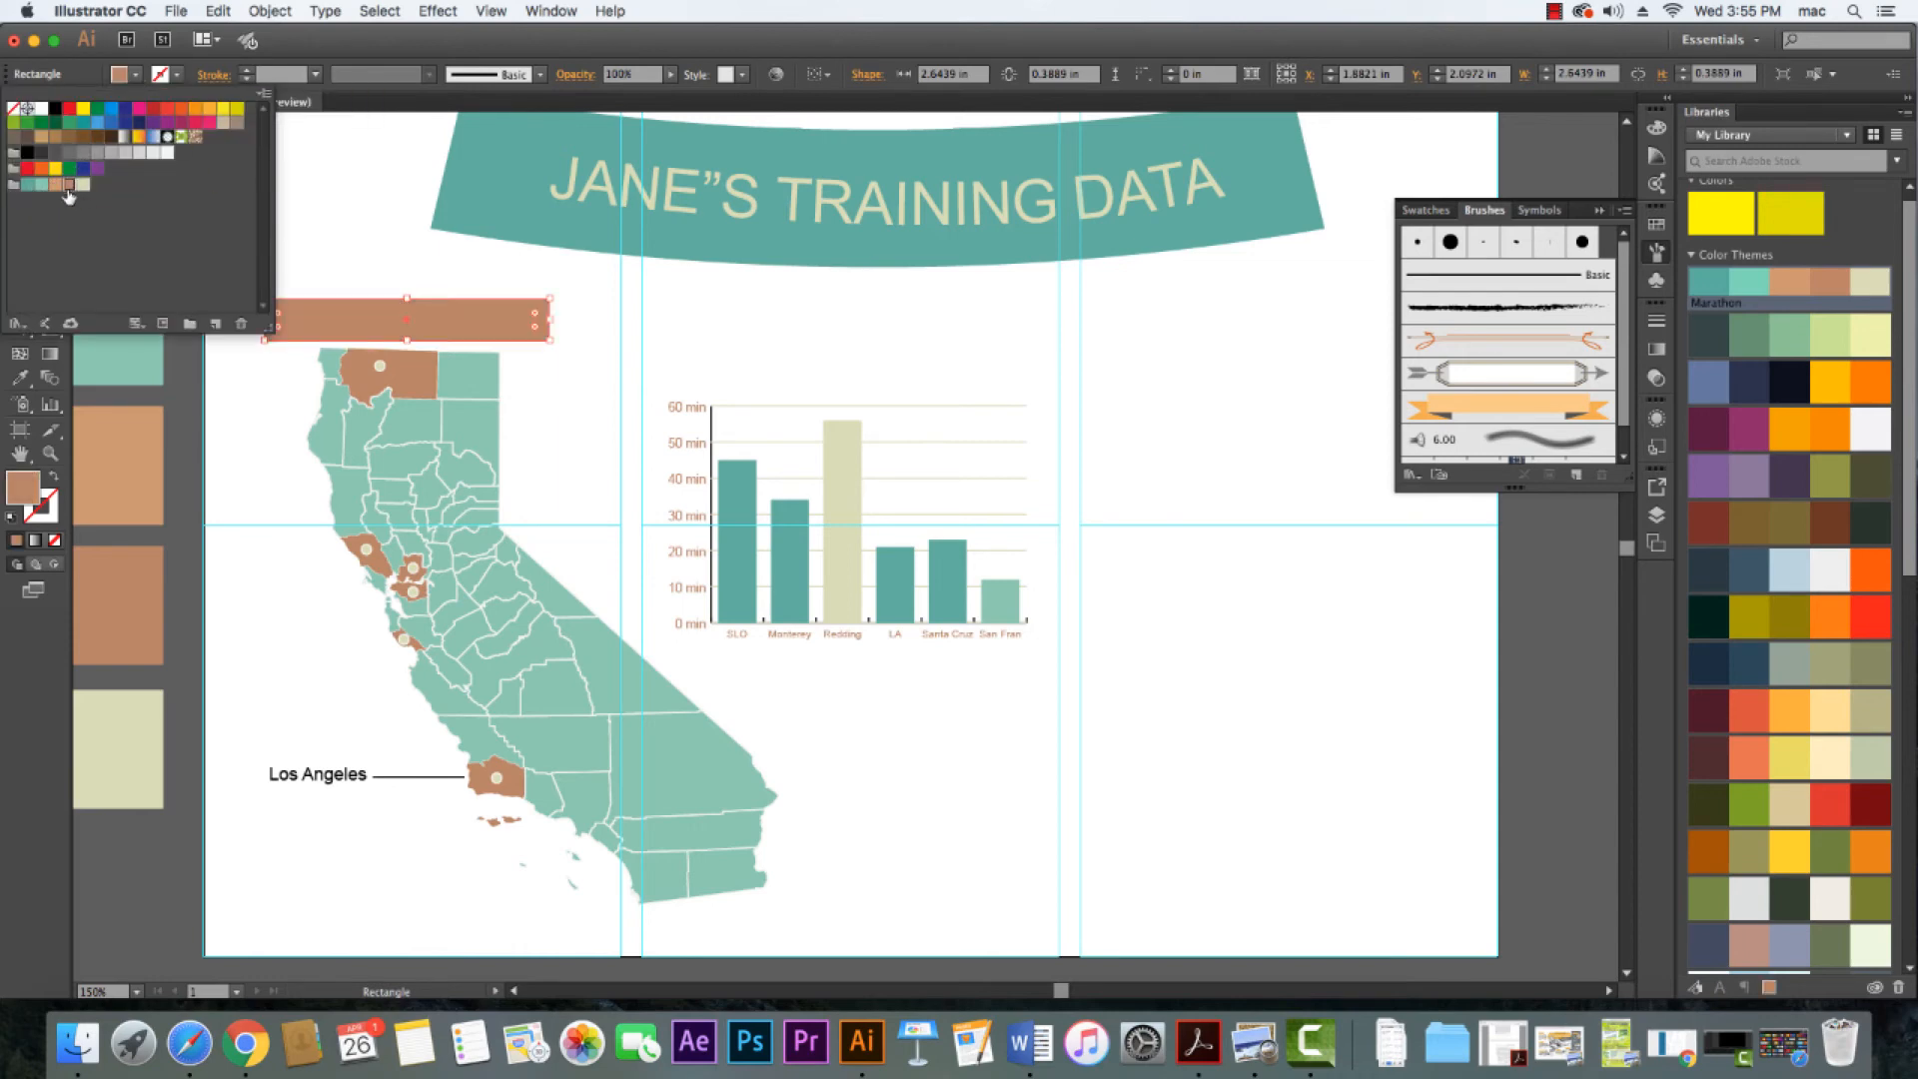
pyautogui.click(85, 186)
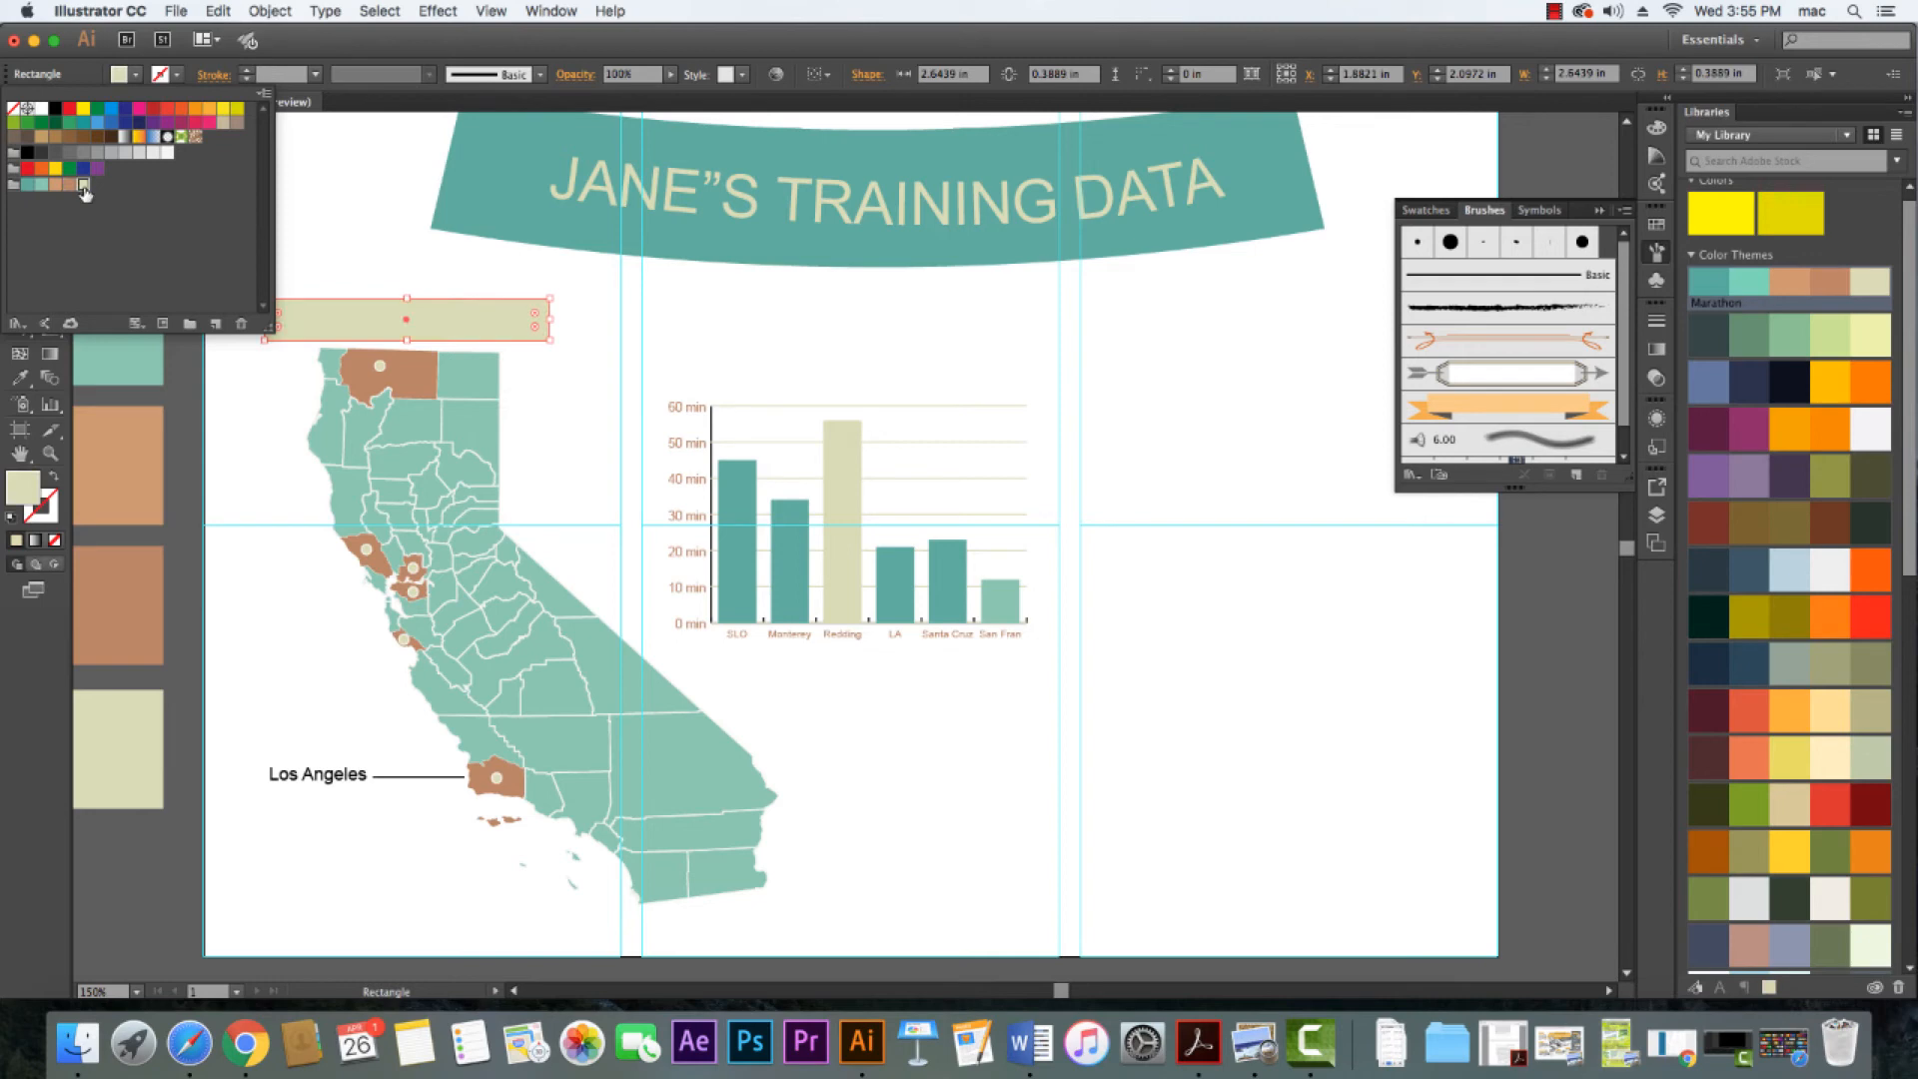
pyautogui.click(337, 236)
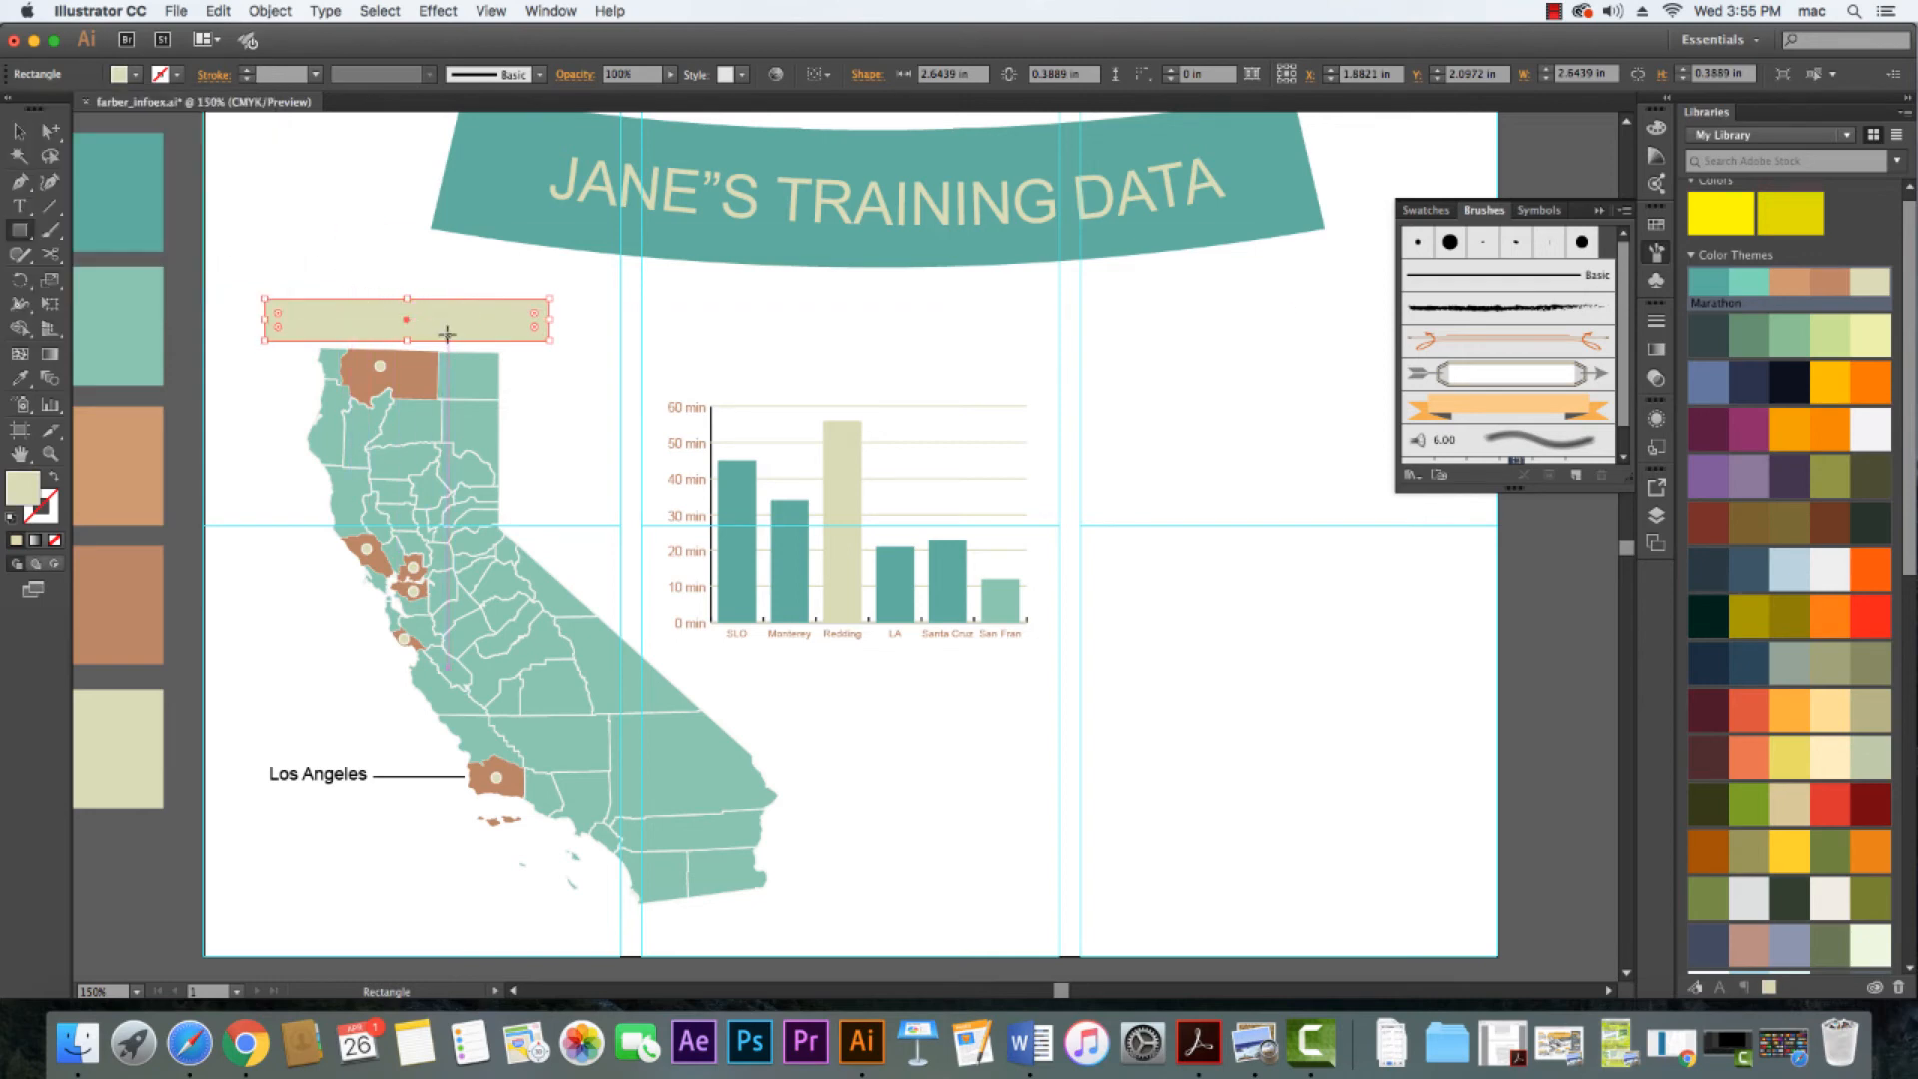
# Send the cream rectangle to the back, behind the map heading text
pyautogui.click(25, 133)
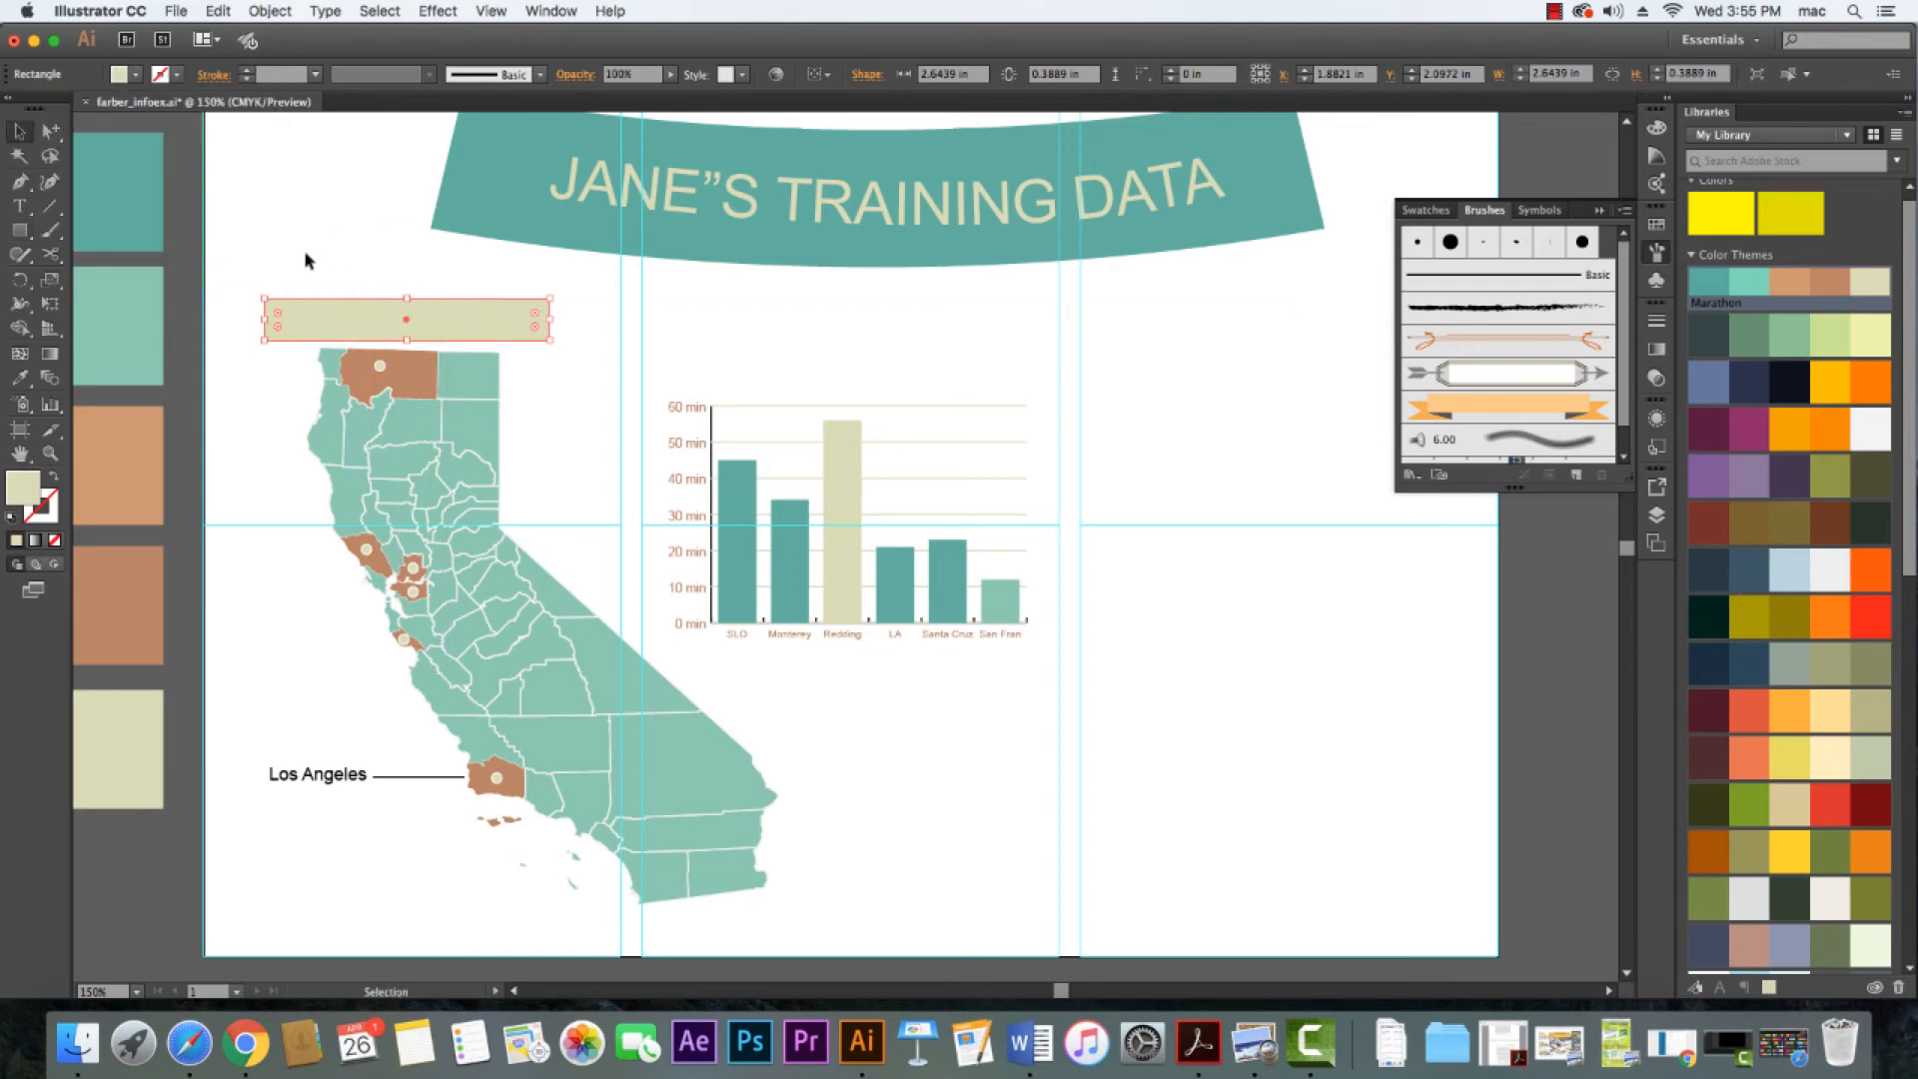
pyautogui.rightClick(496, 331)
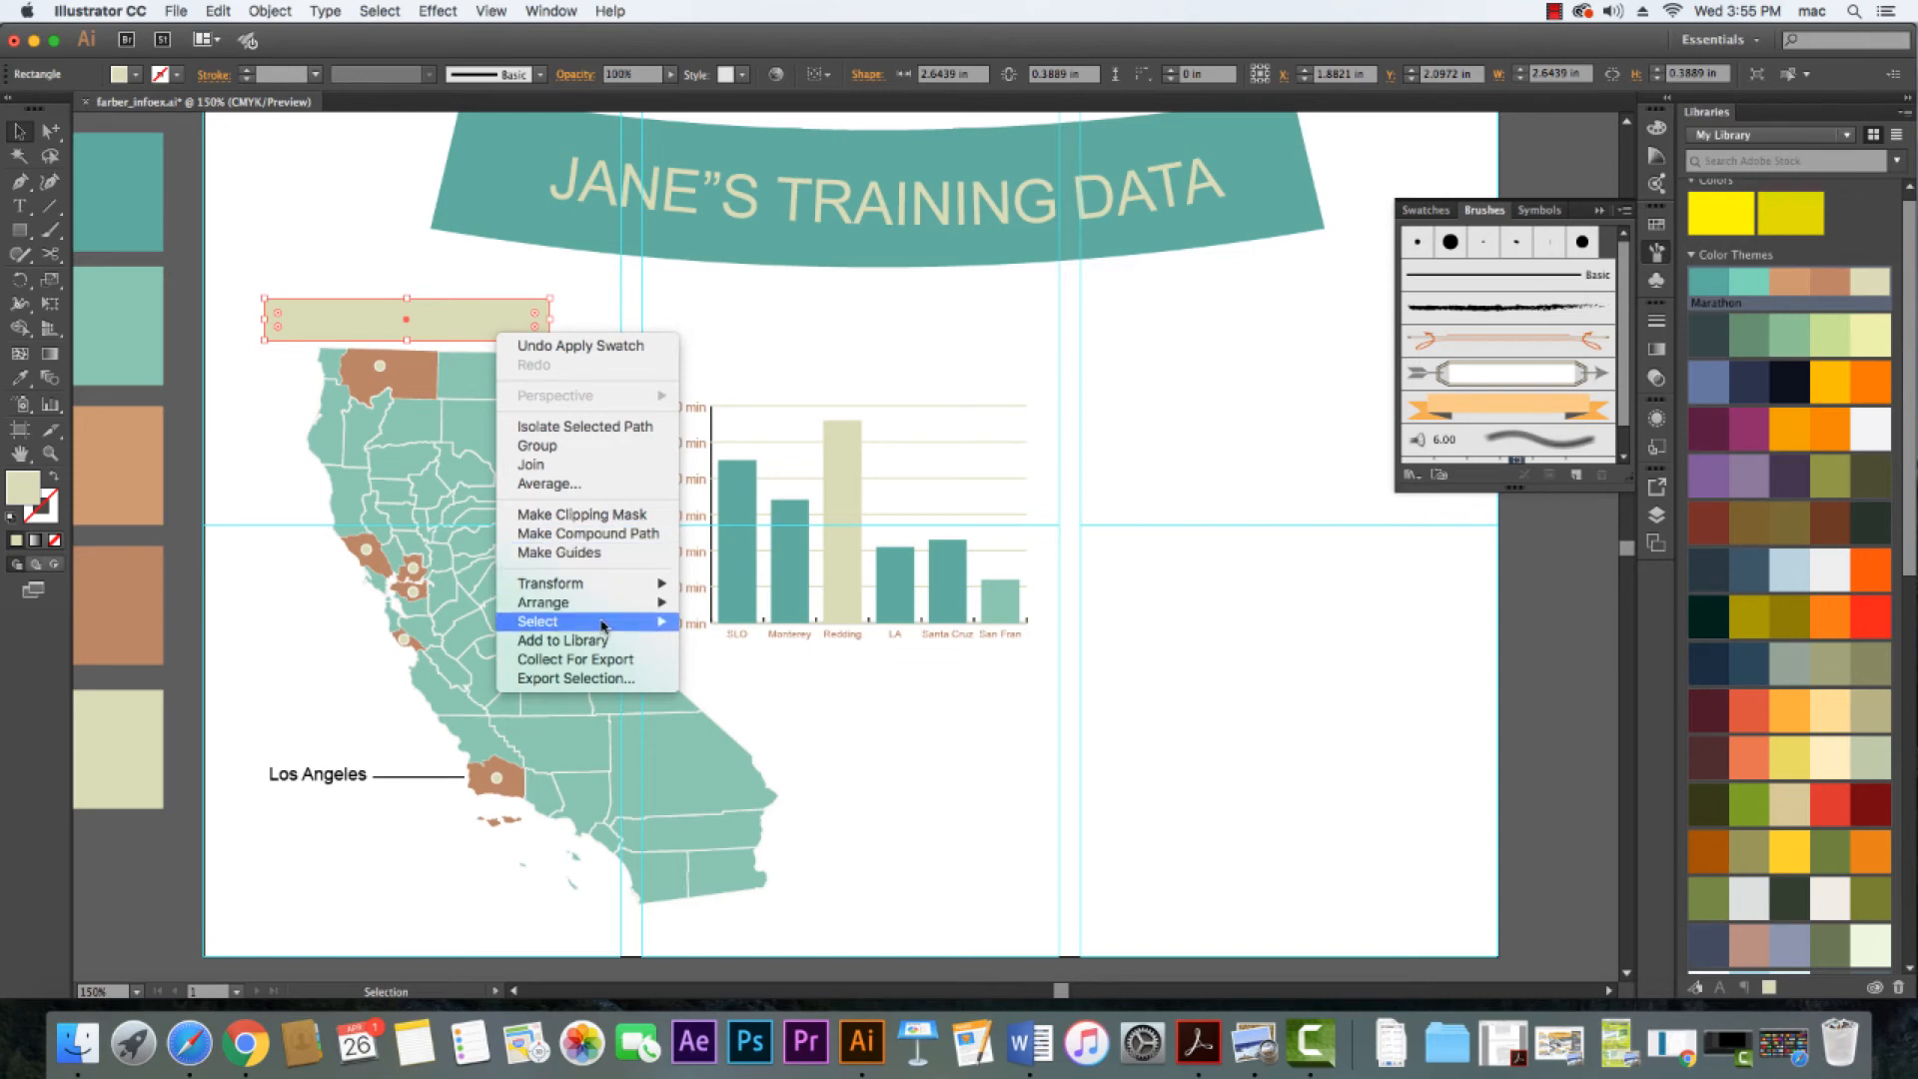
pyautogui.moveTo(608, 604)
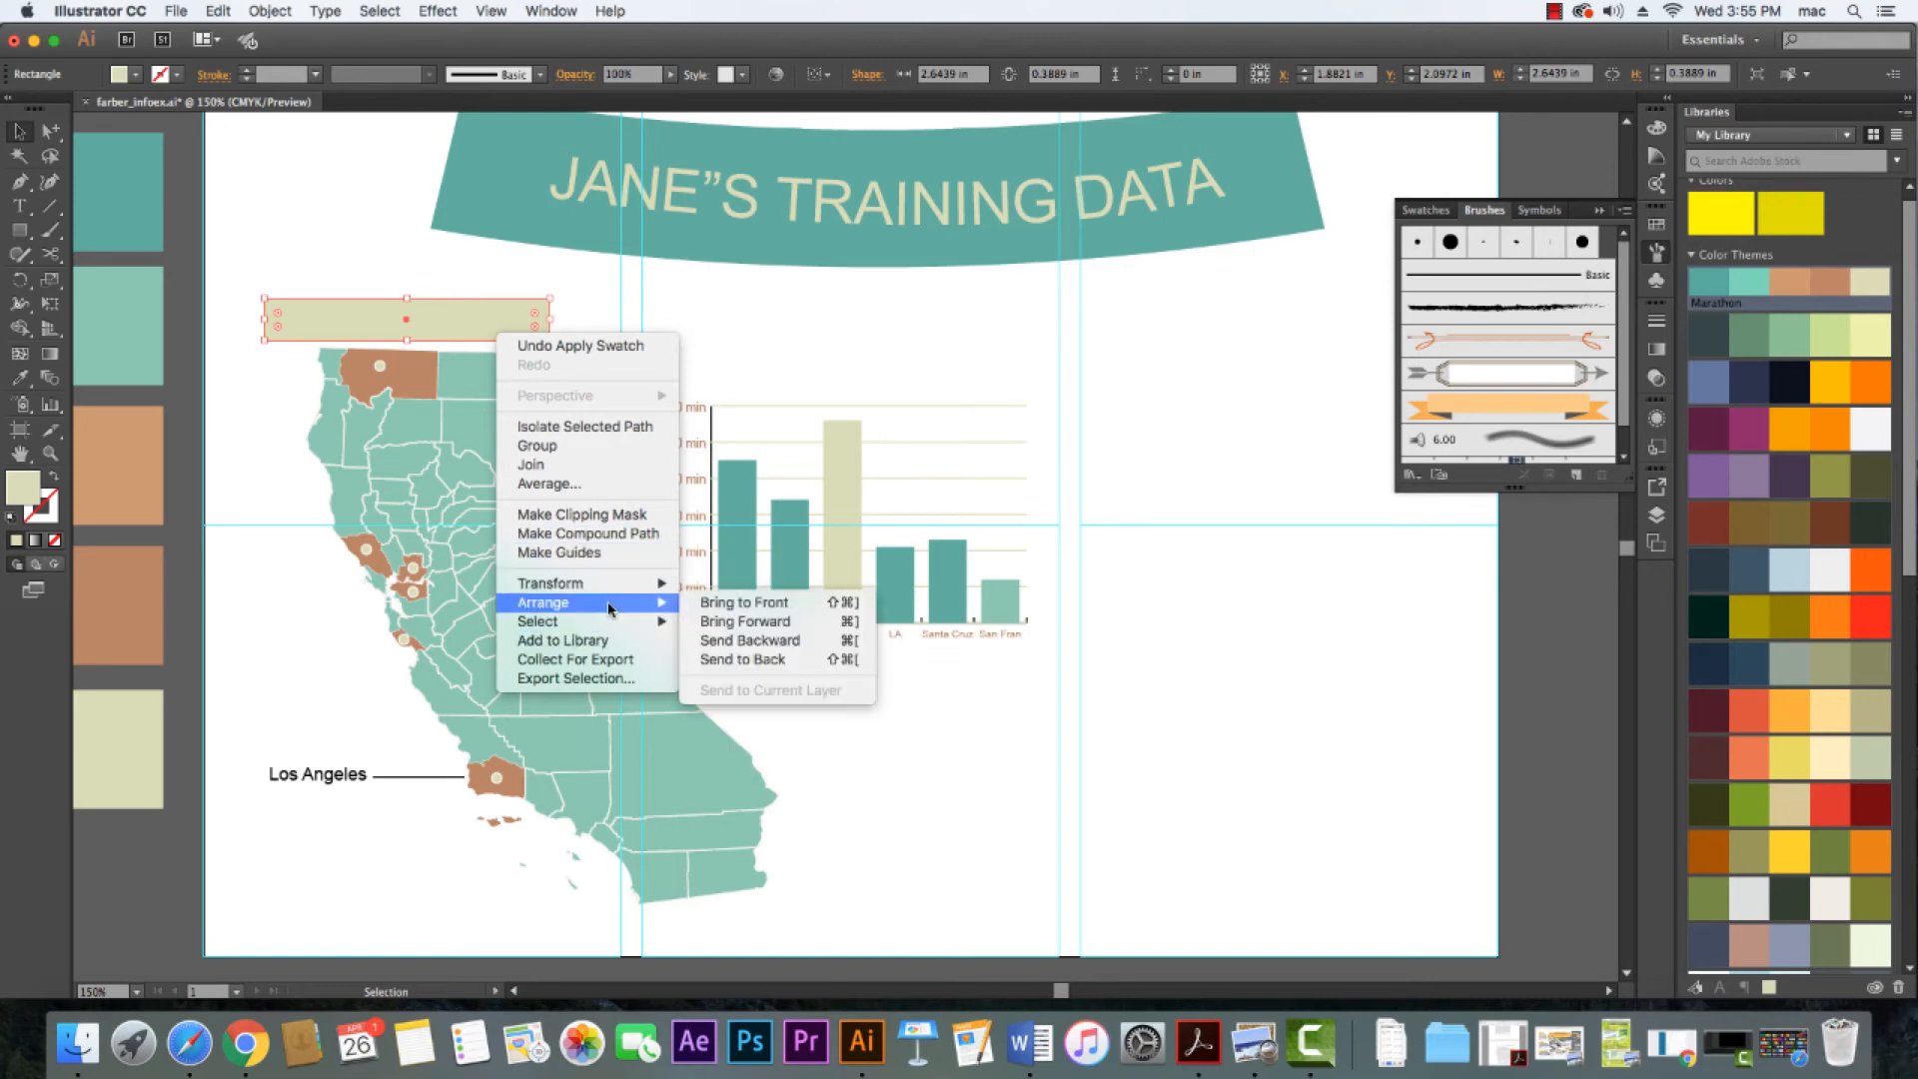
pyautogui.click(784, 657)
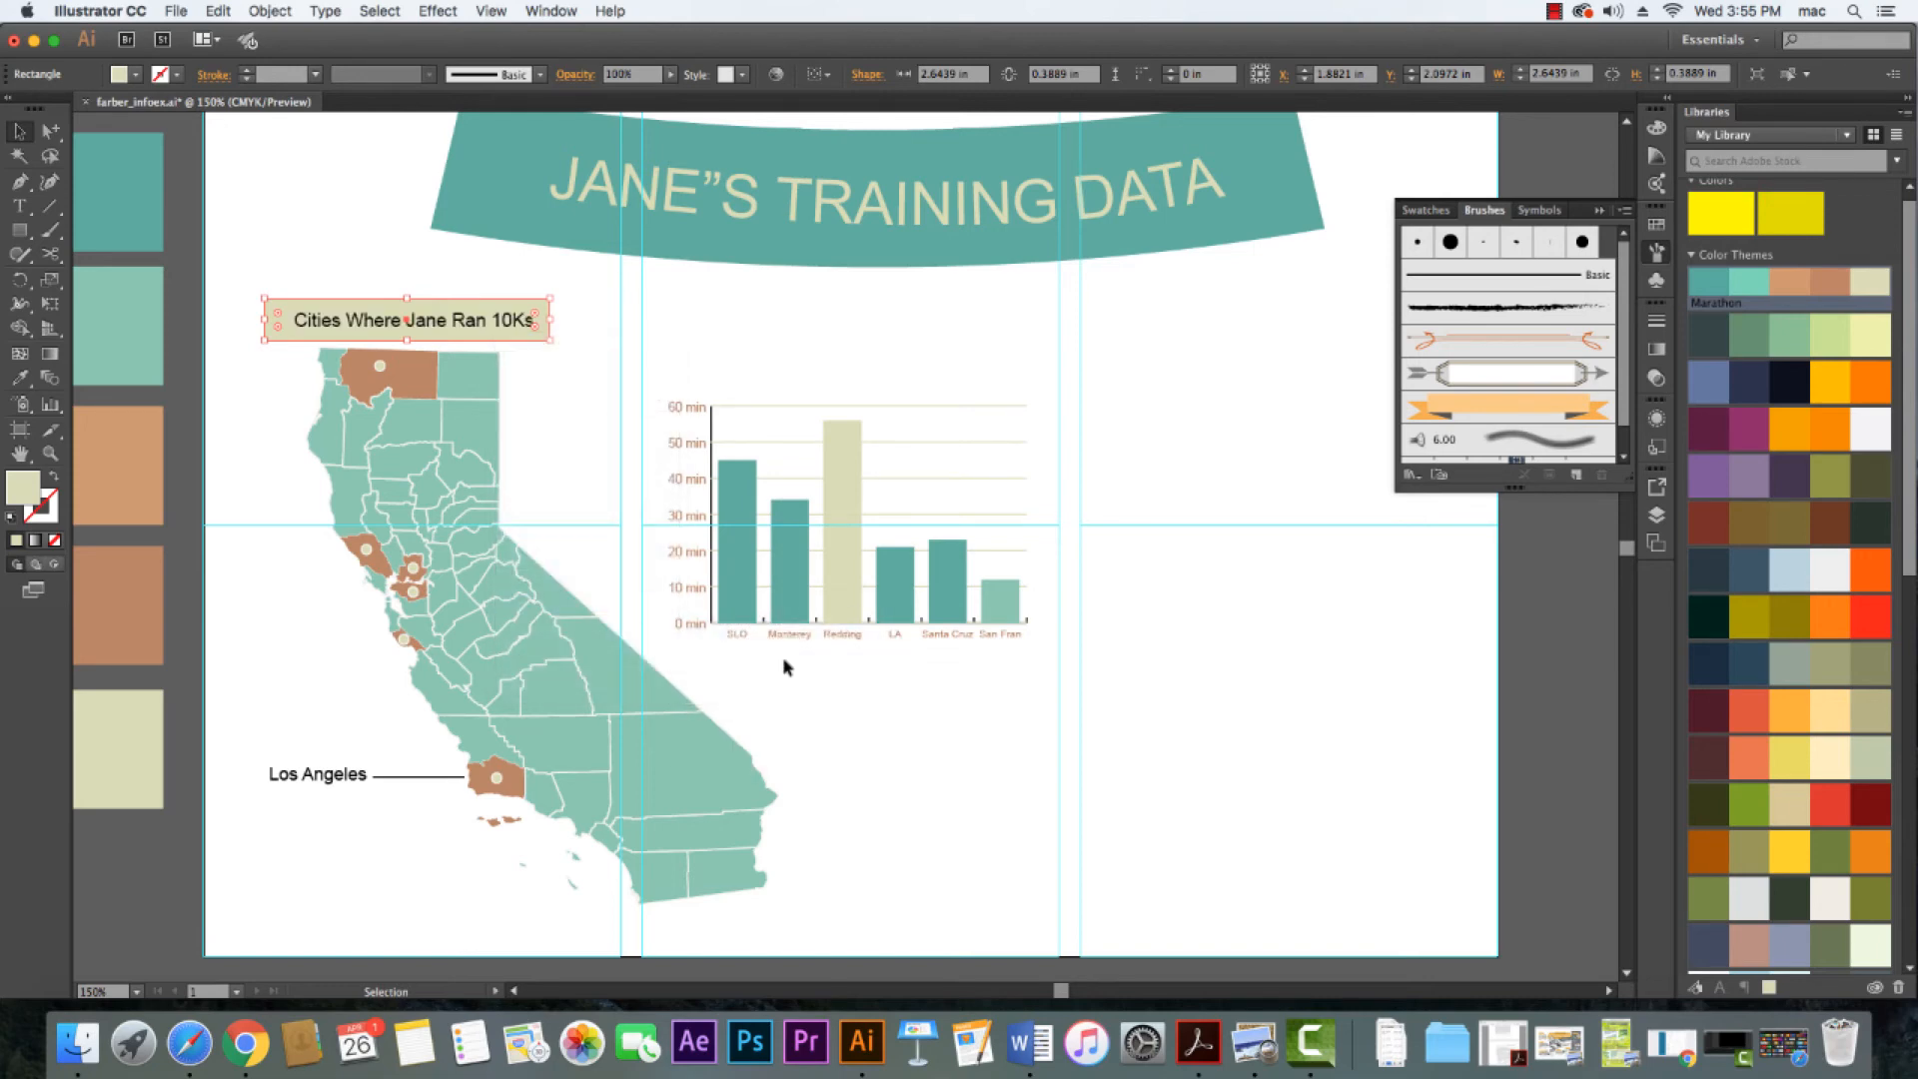
pyautogui.click(559, 436)
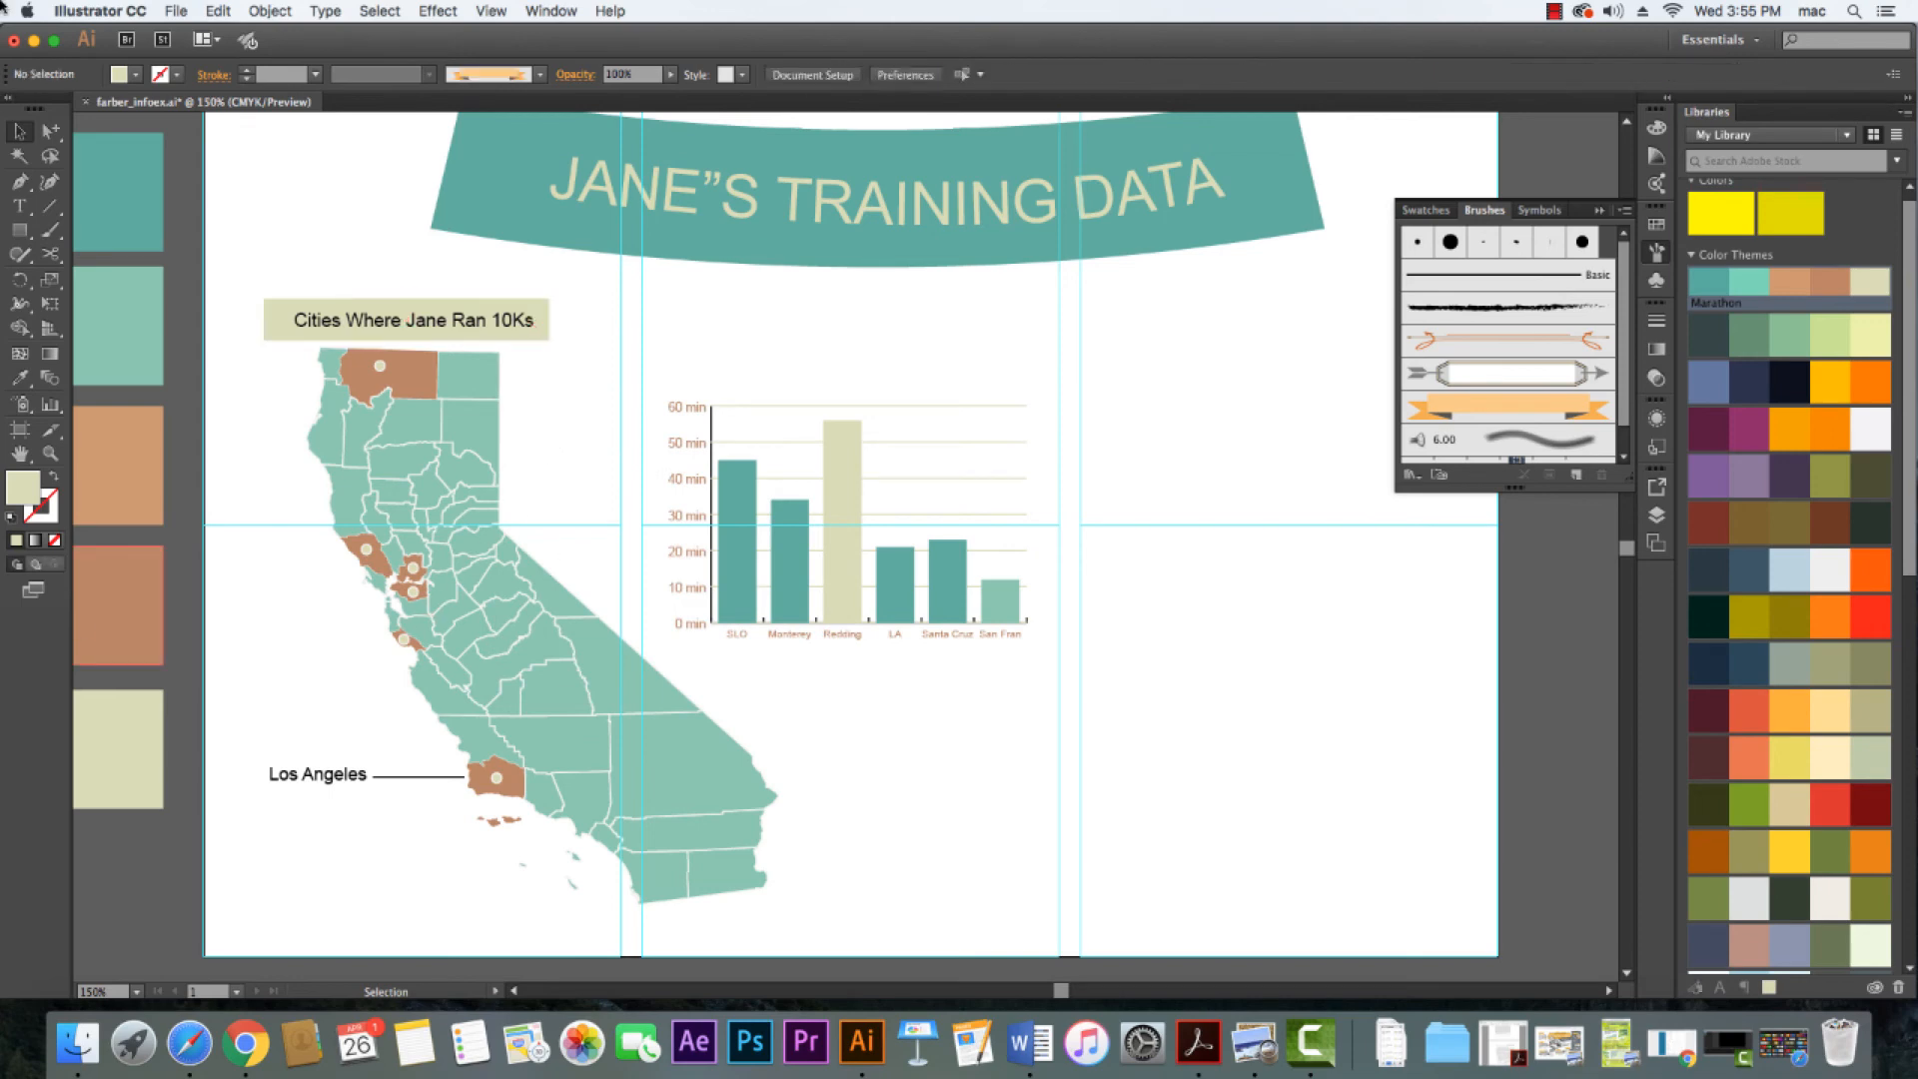
# Duplicate the map heading together with its cream bar to just below the bar graph
pyautogui.click(469, 328)
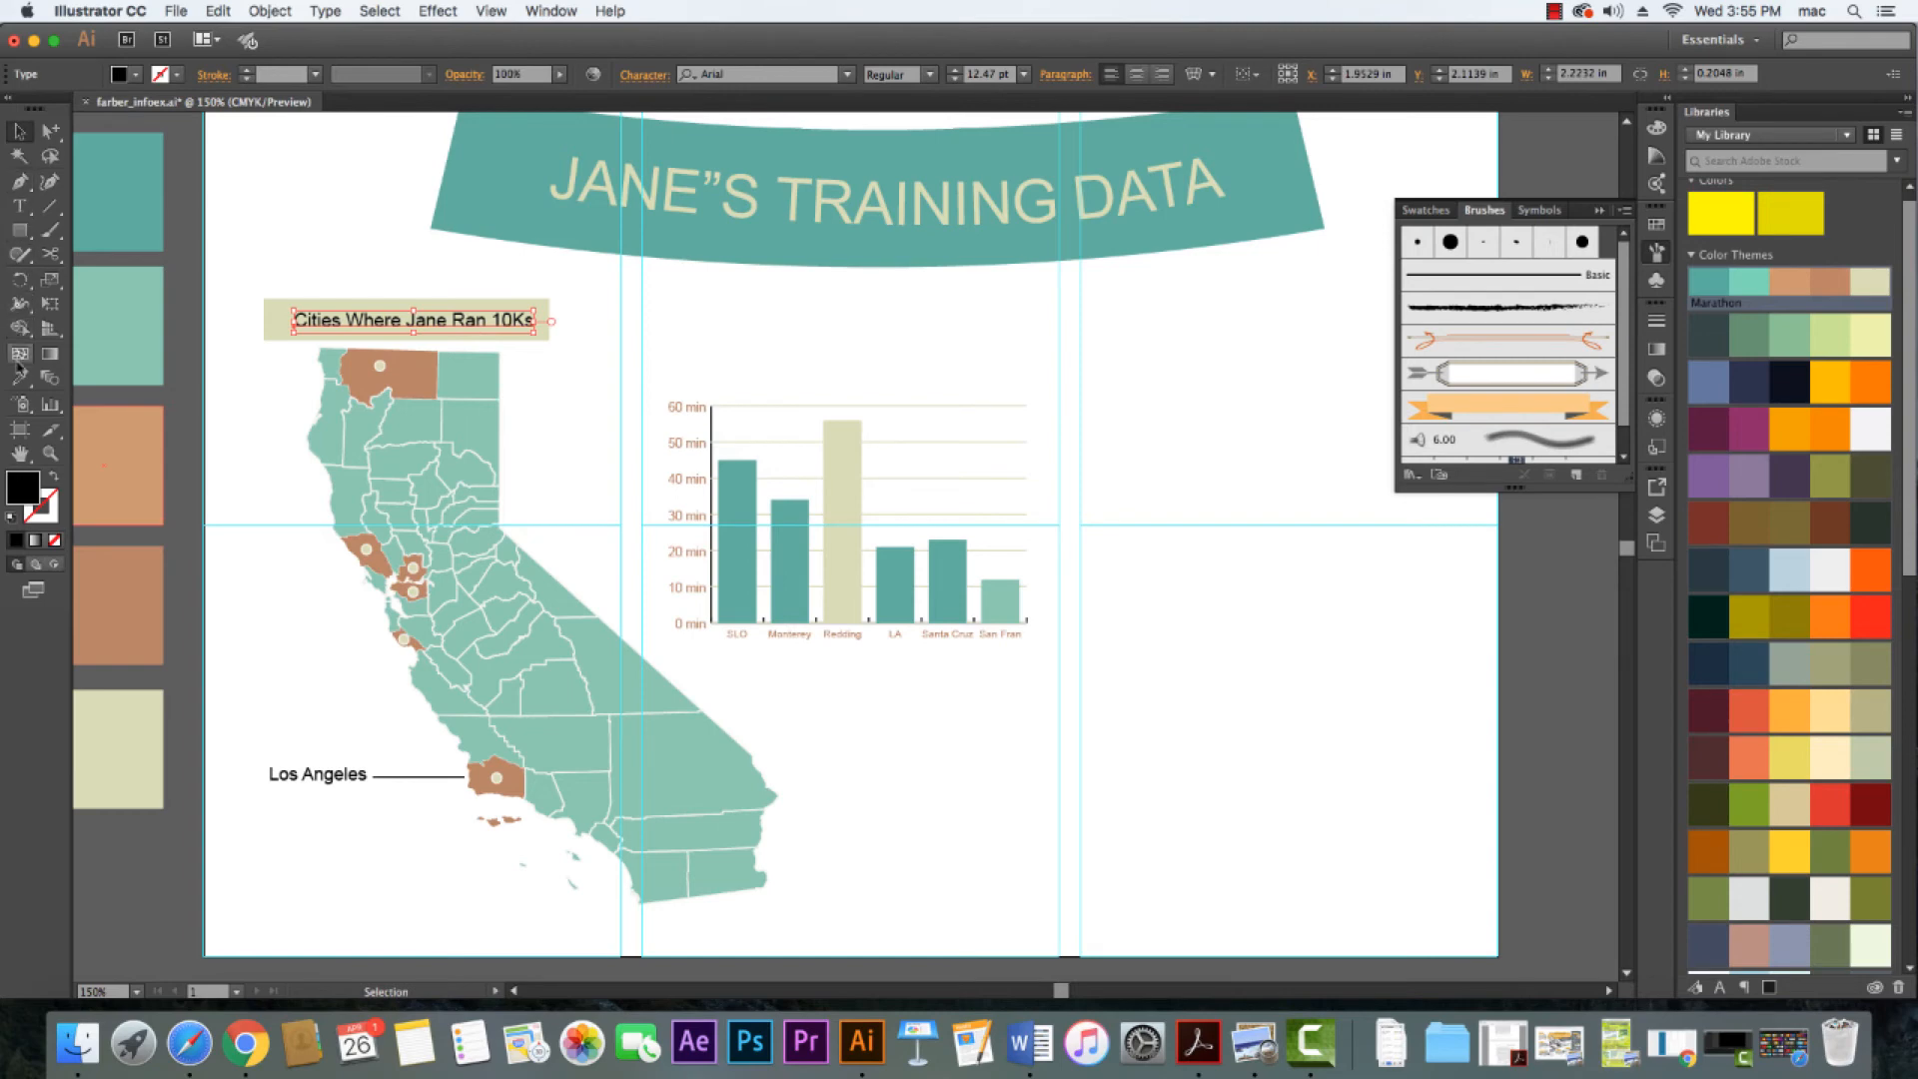
pyautogui.click(802, 348)
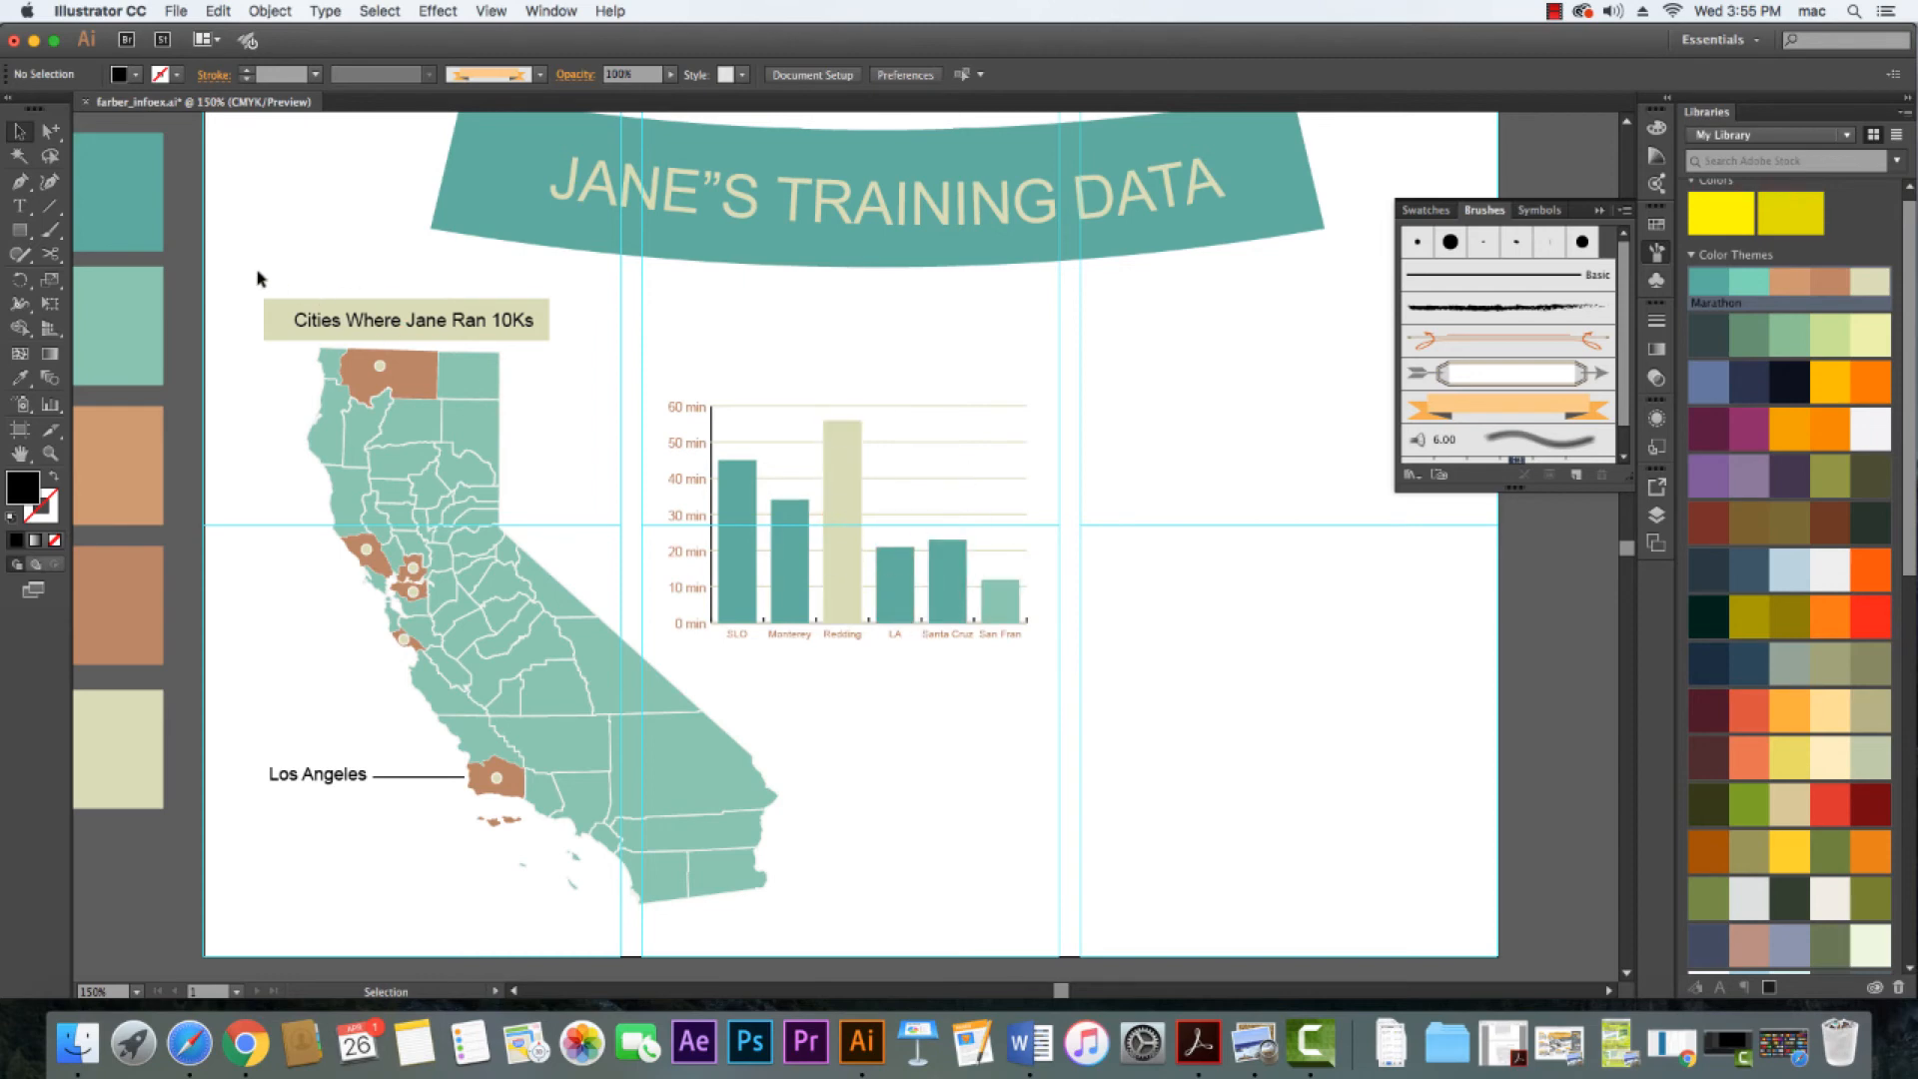
pyautogui.moveTo(253, 269); pyautogui.dragTo(436, 332)
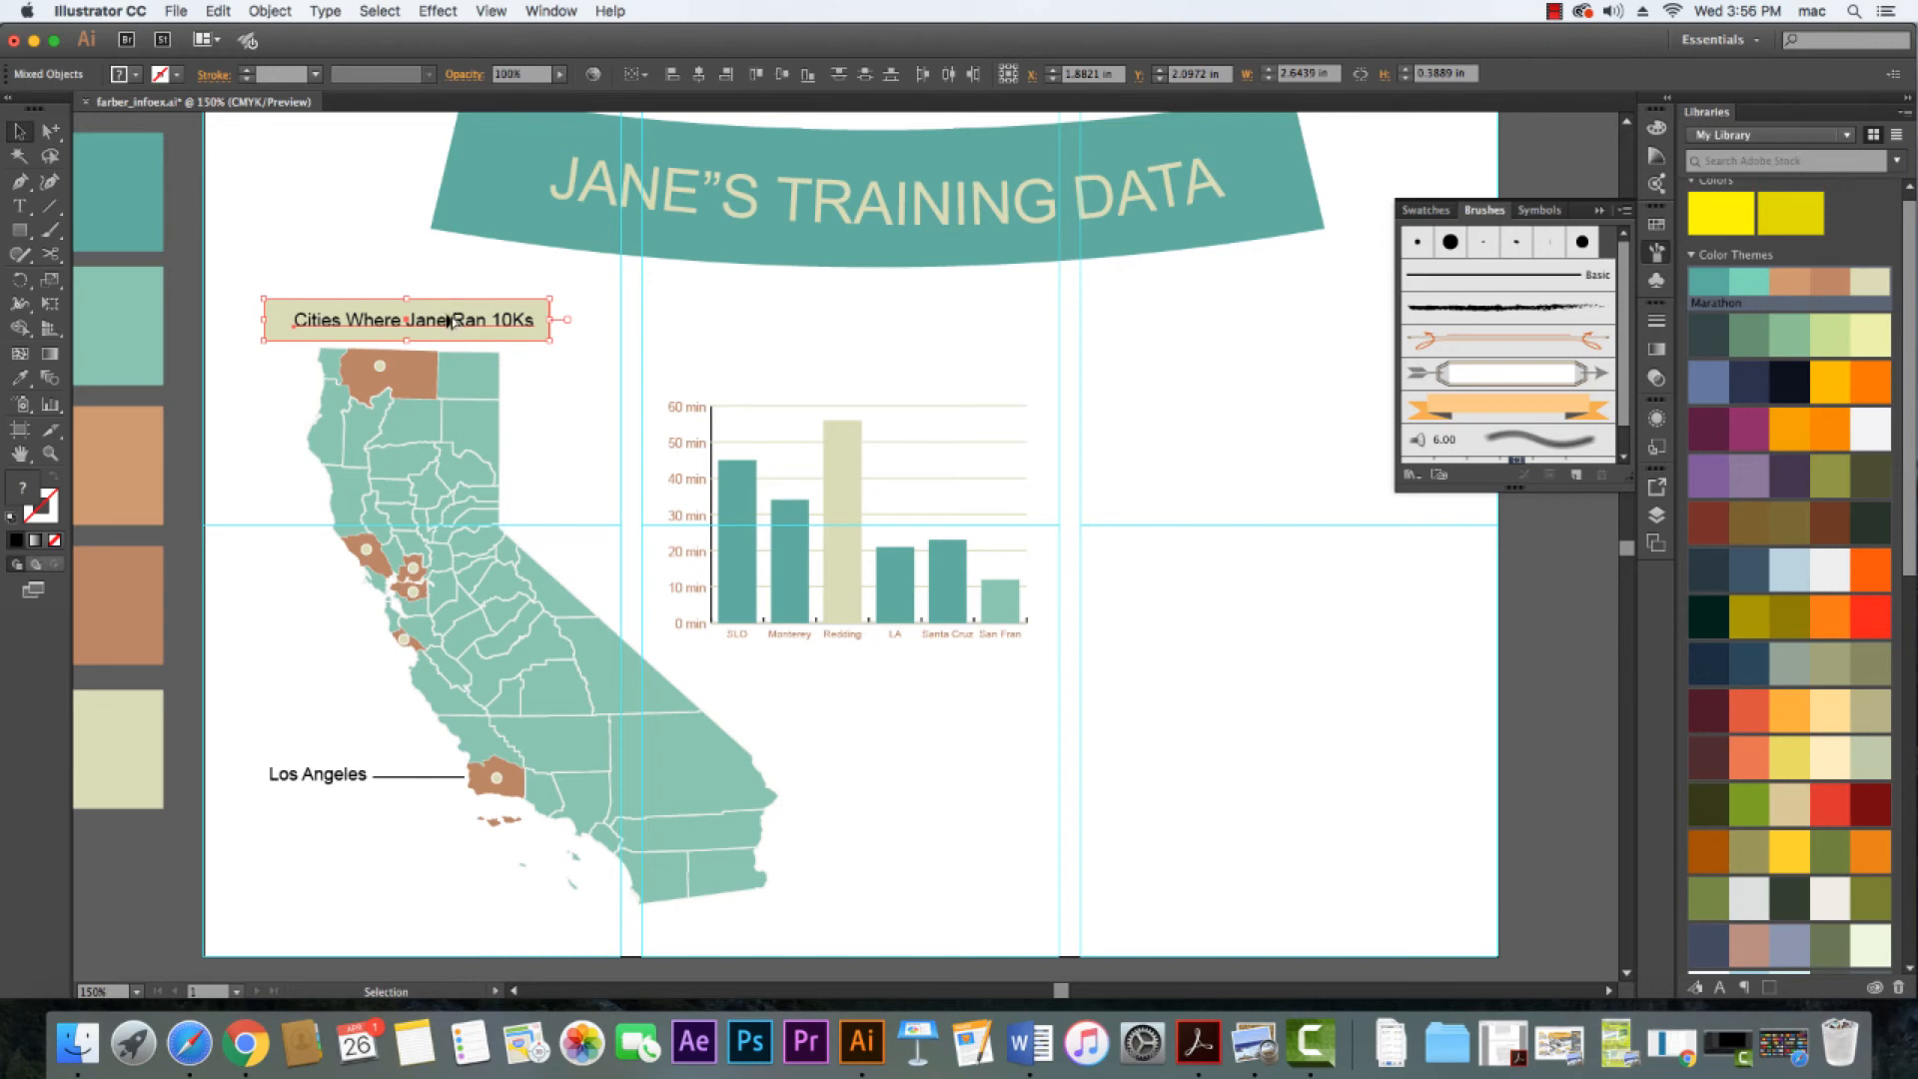
pyautogui.moveTo(448, 320); pyautogui.dragTo(910, 685)
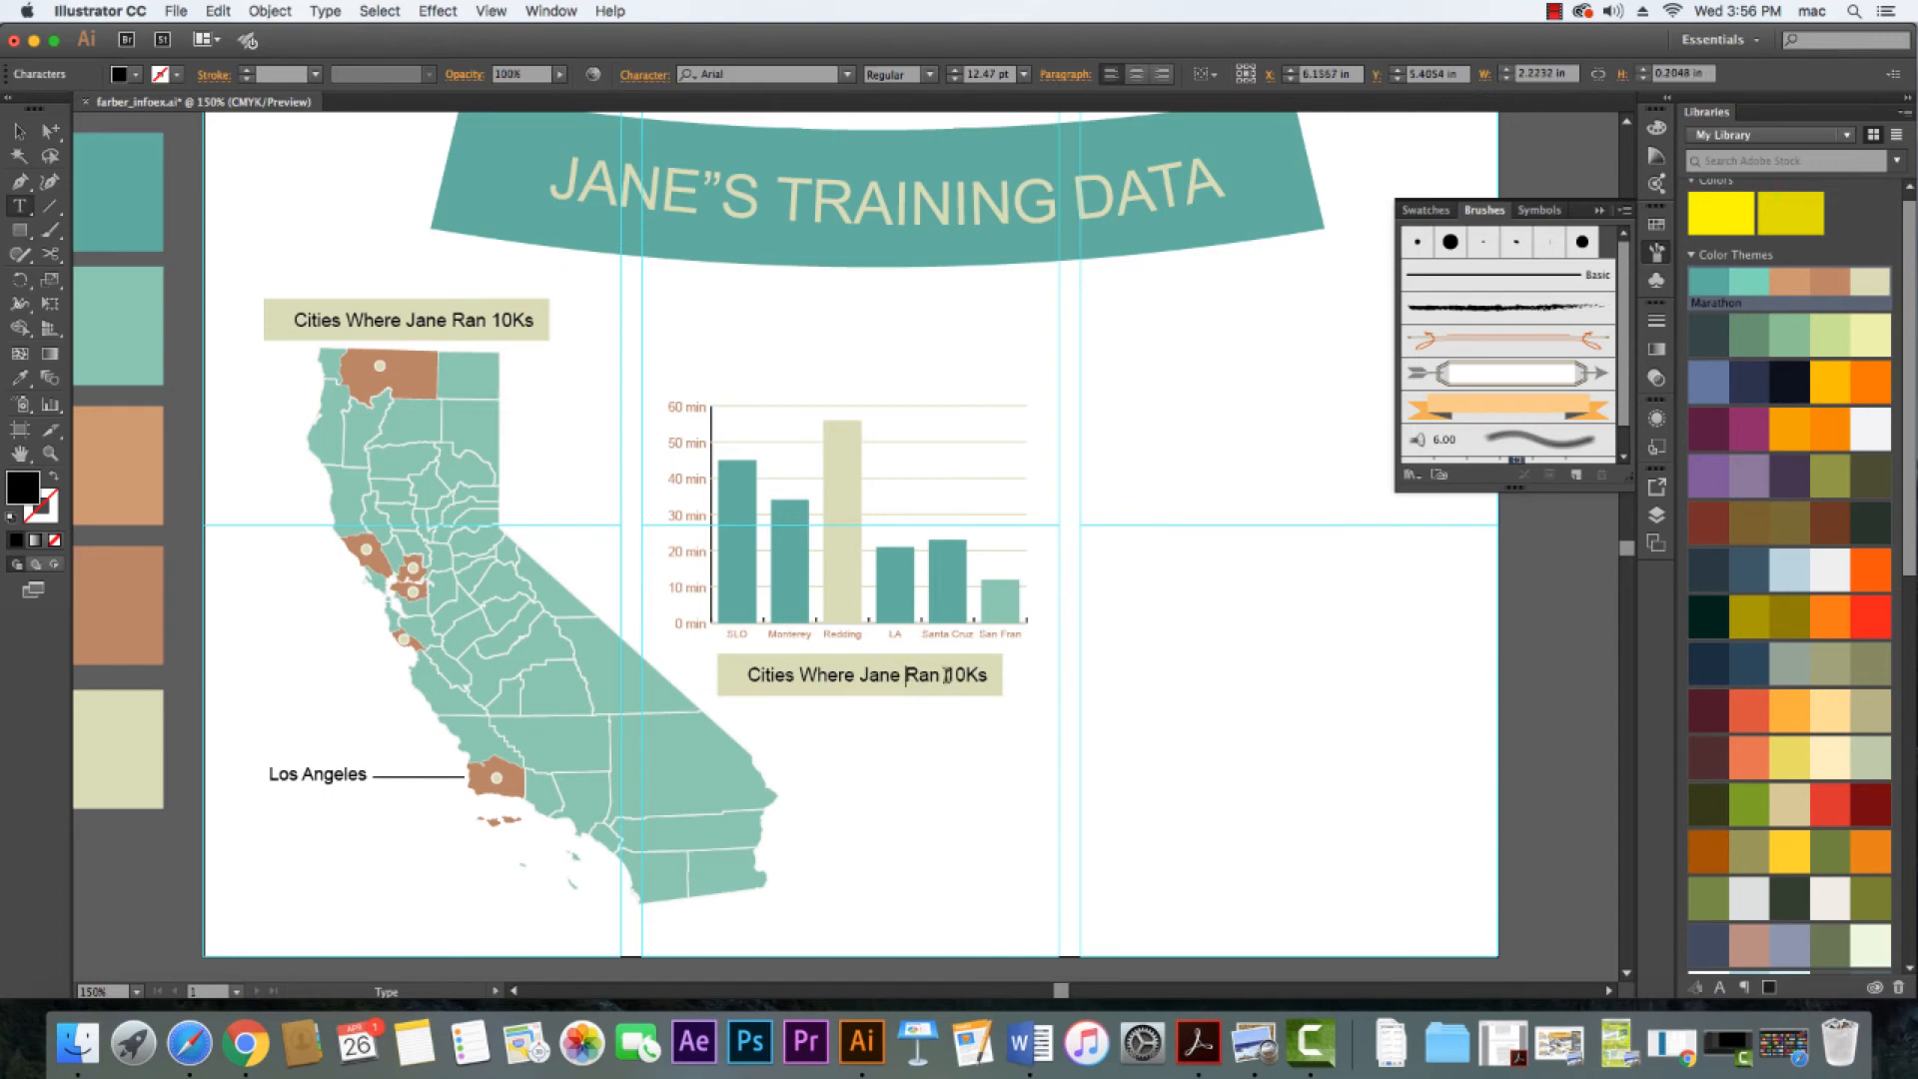
# Replace the copied heading's text with the runner's first name plus "'s Times in each 10J (min)", and centre it in its bar
pyautogui.moveTo(905, 677); pyautogui.dragTo(784, 677)
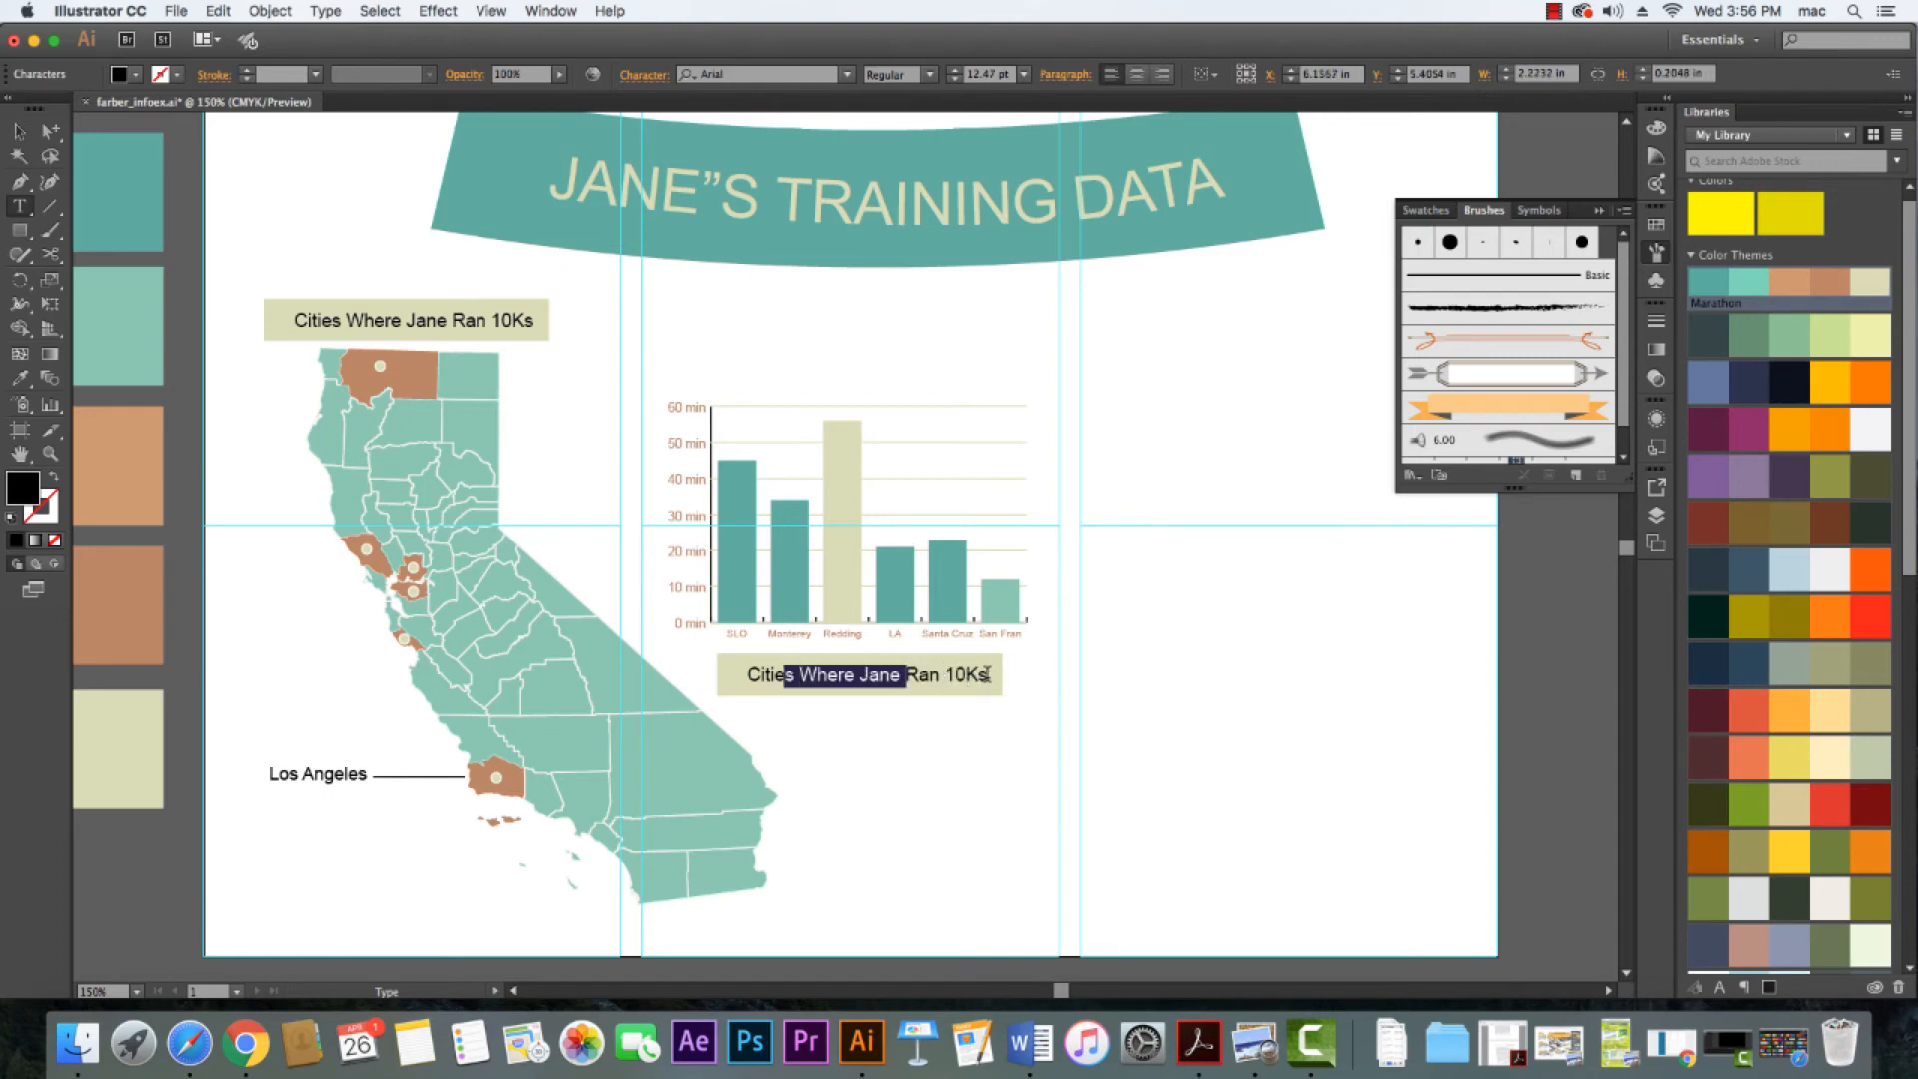
pyautogui.moveTo(989, 677); pyautogui.dragTo(749, 676)
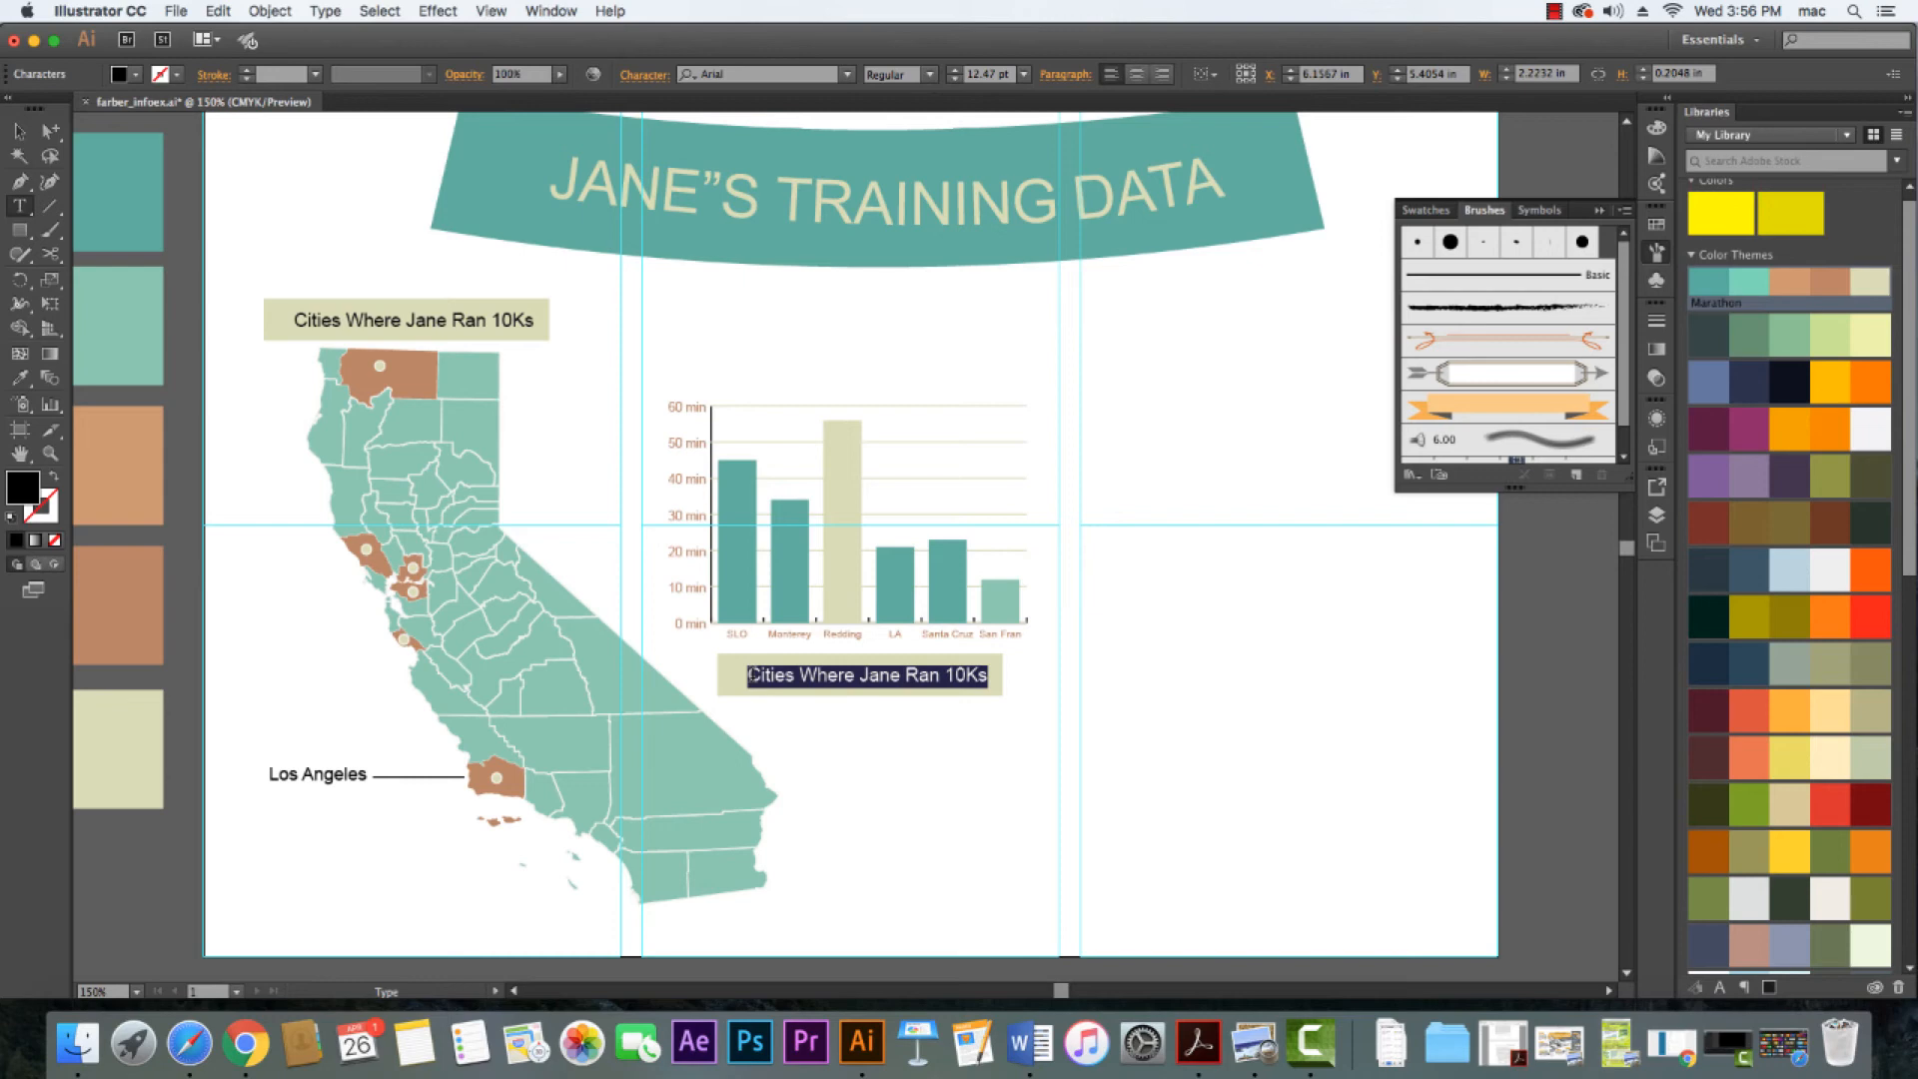
pyautogui.write('Janes')
pyautogui.press('BackSpace')
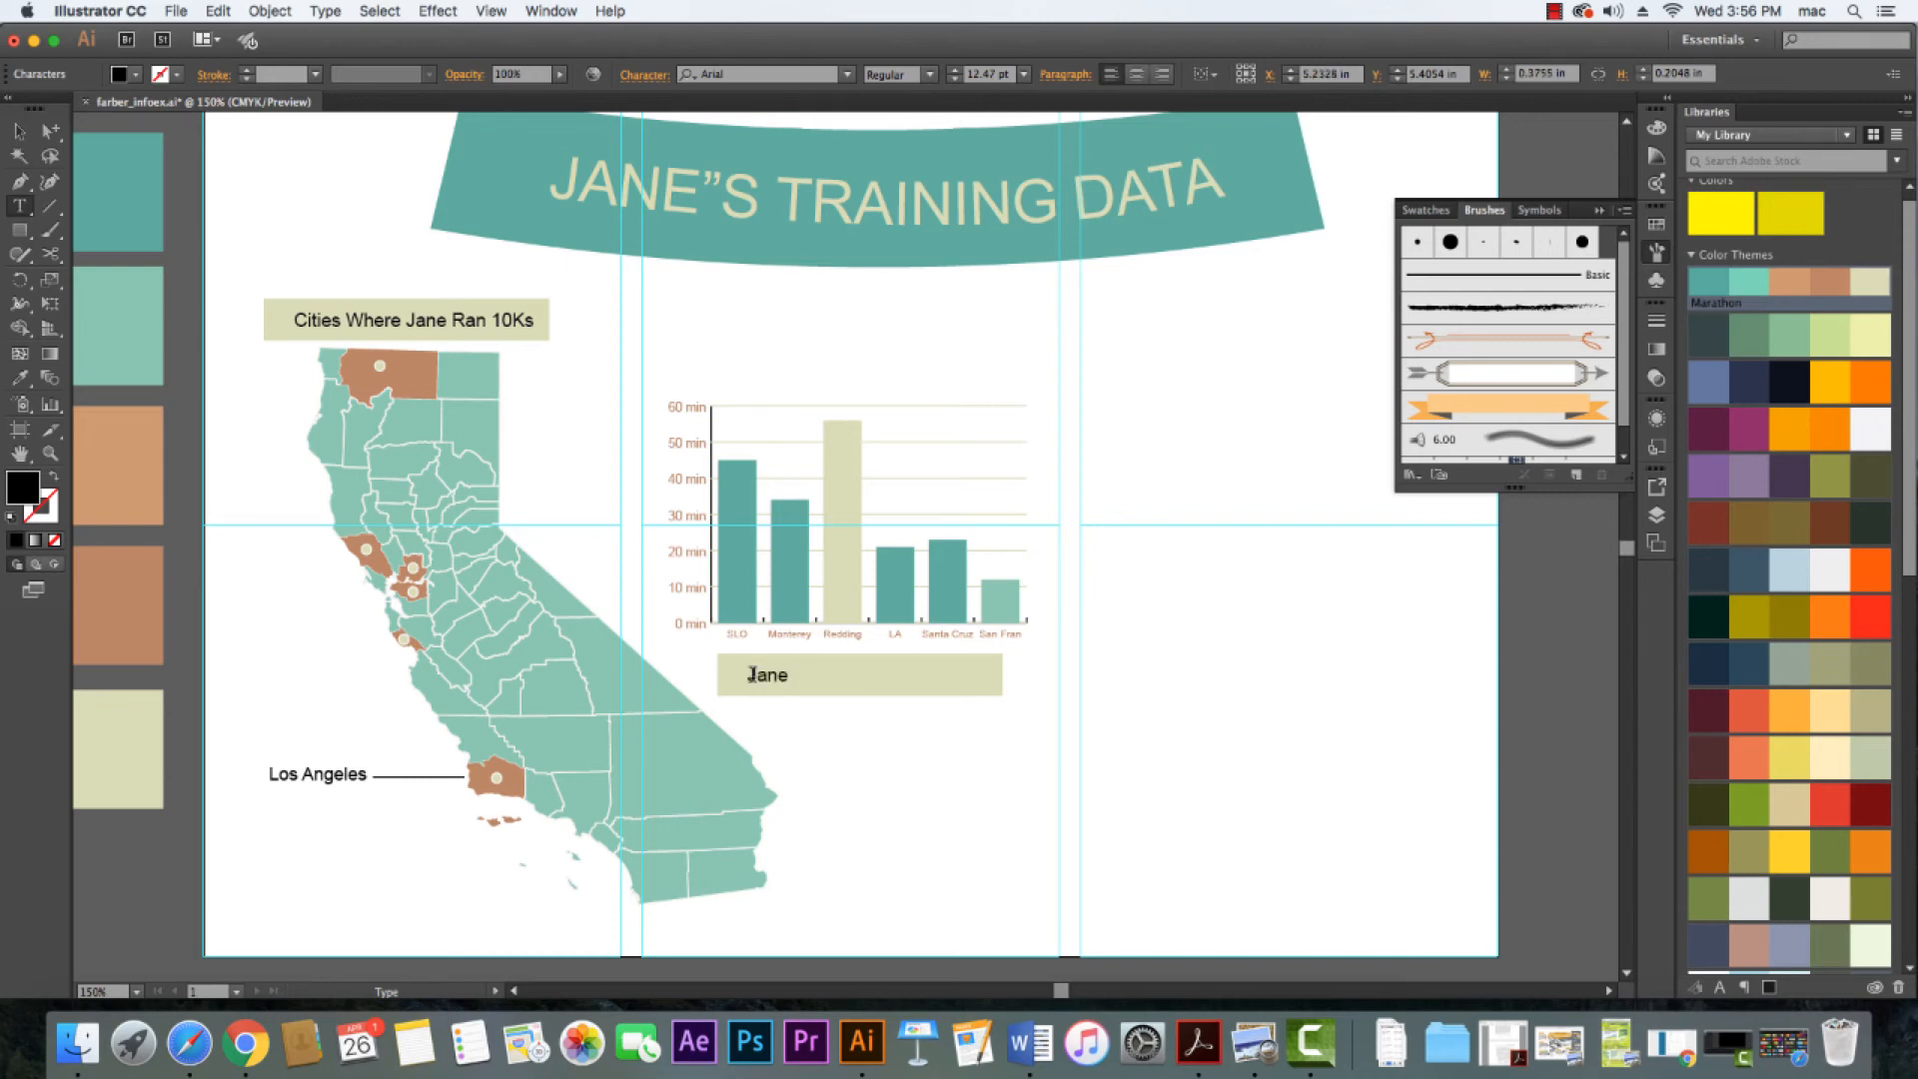
pyautogui.write("'s Times in each 10J (min")
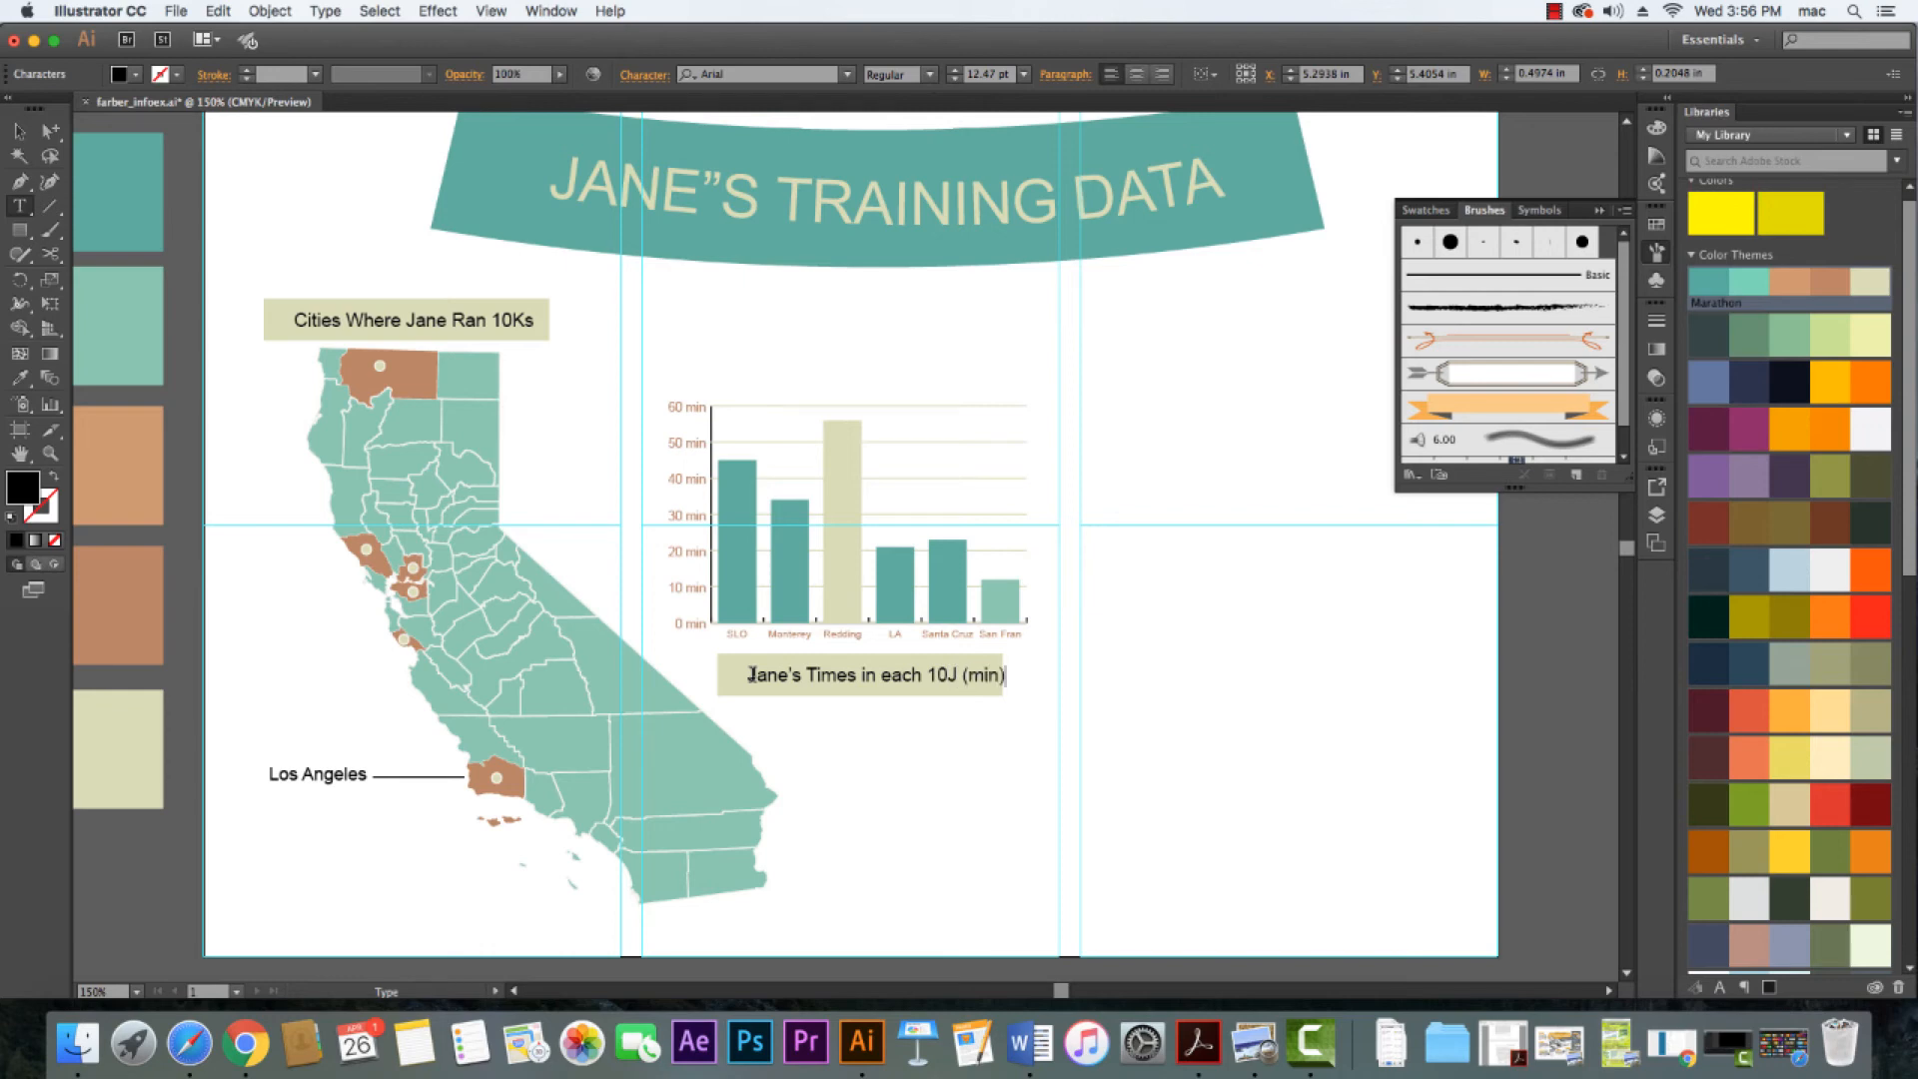
pyautogui.press('Escape')
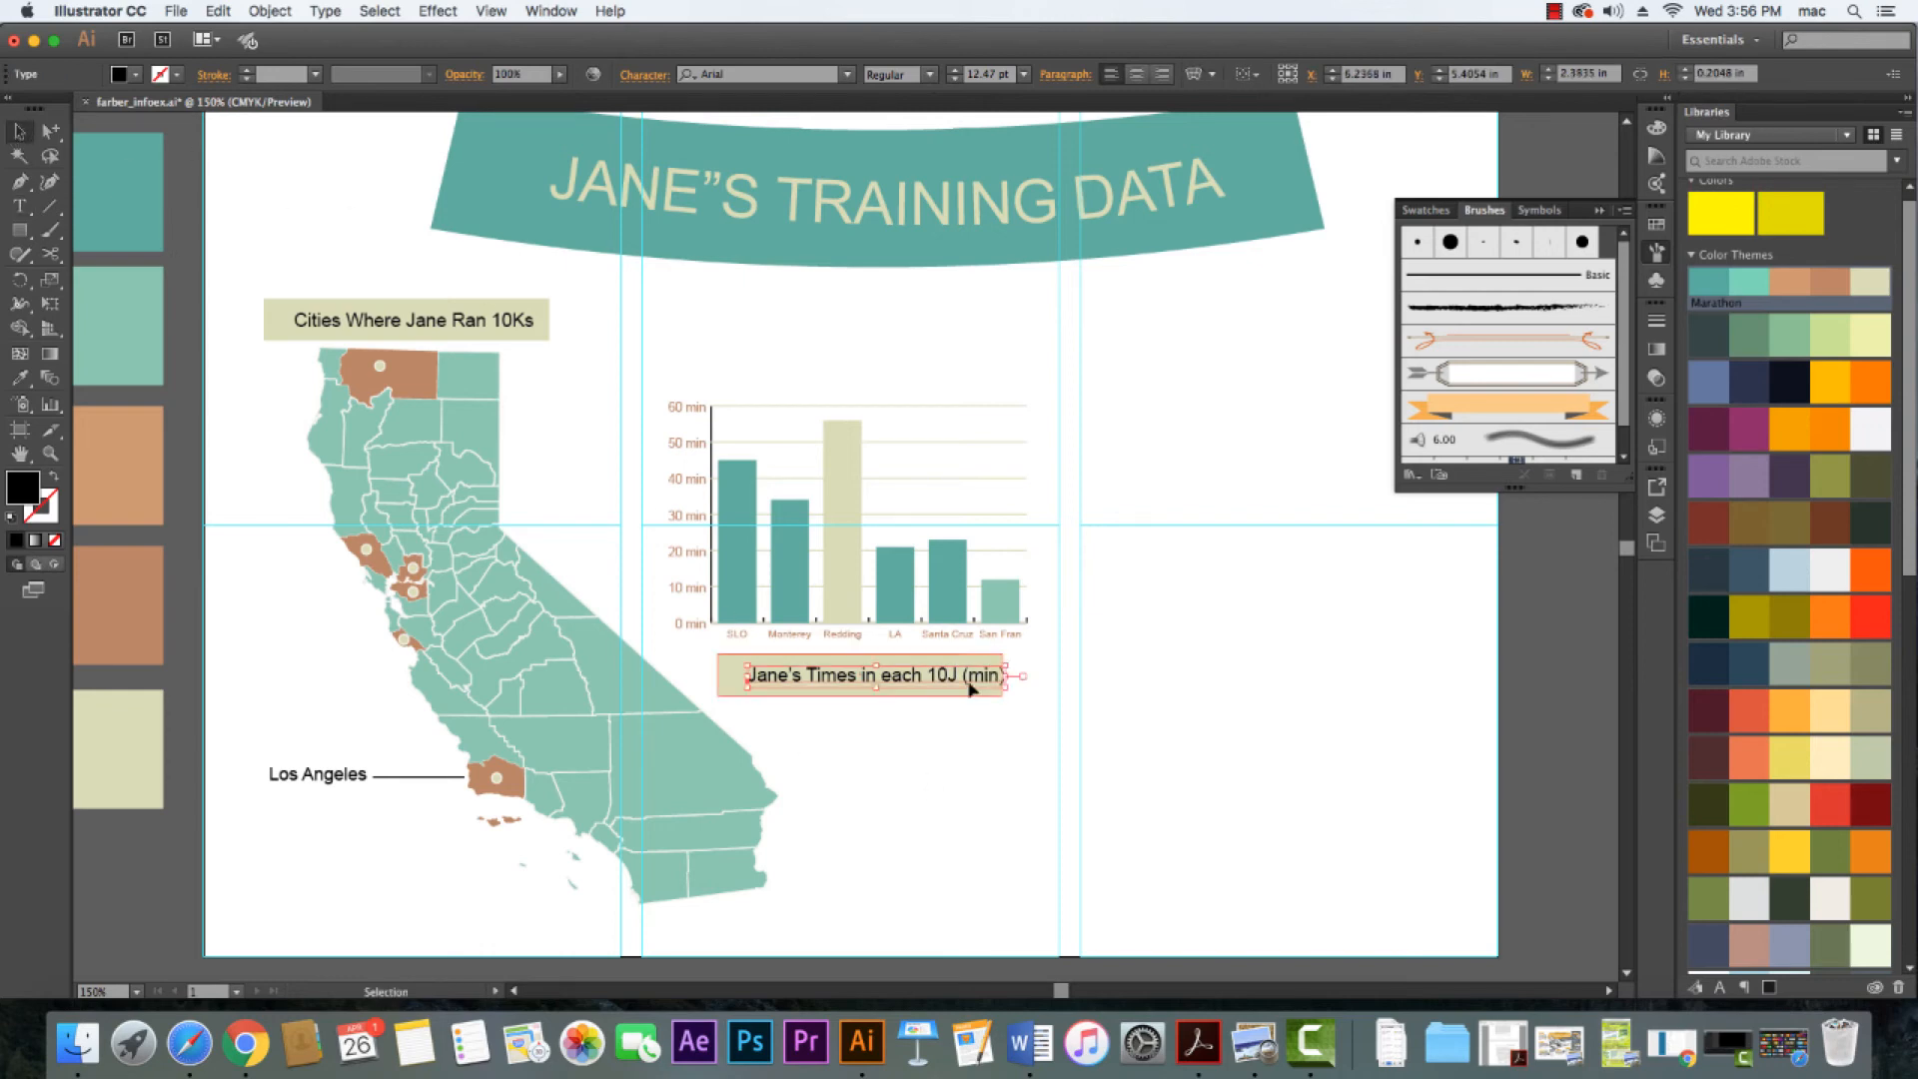
pyautogui.moveTo(969, 683); pyautogui.dragTo(955, 683)
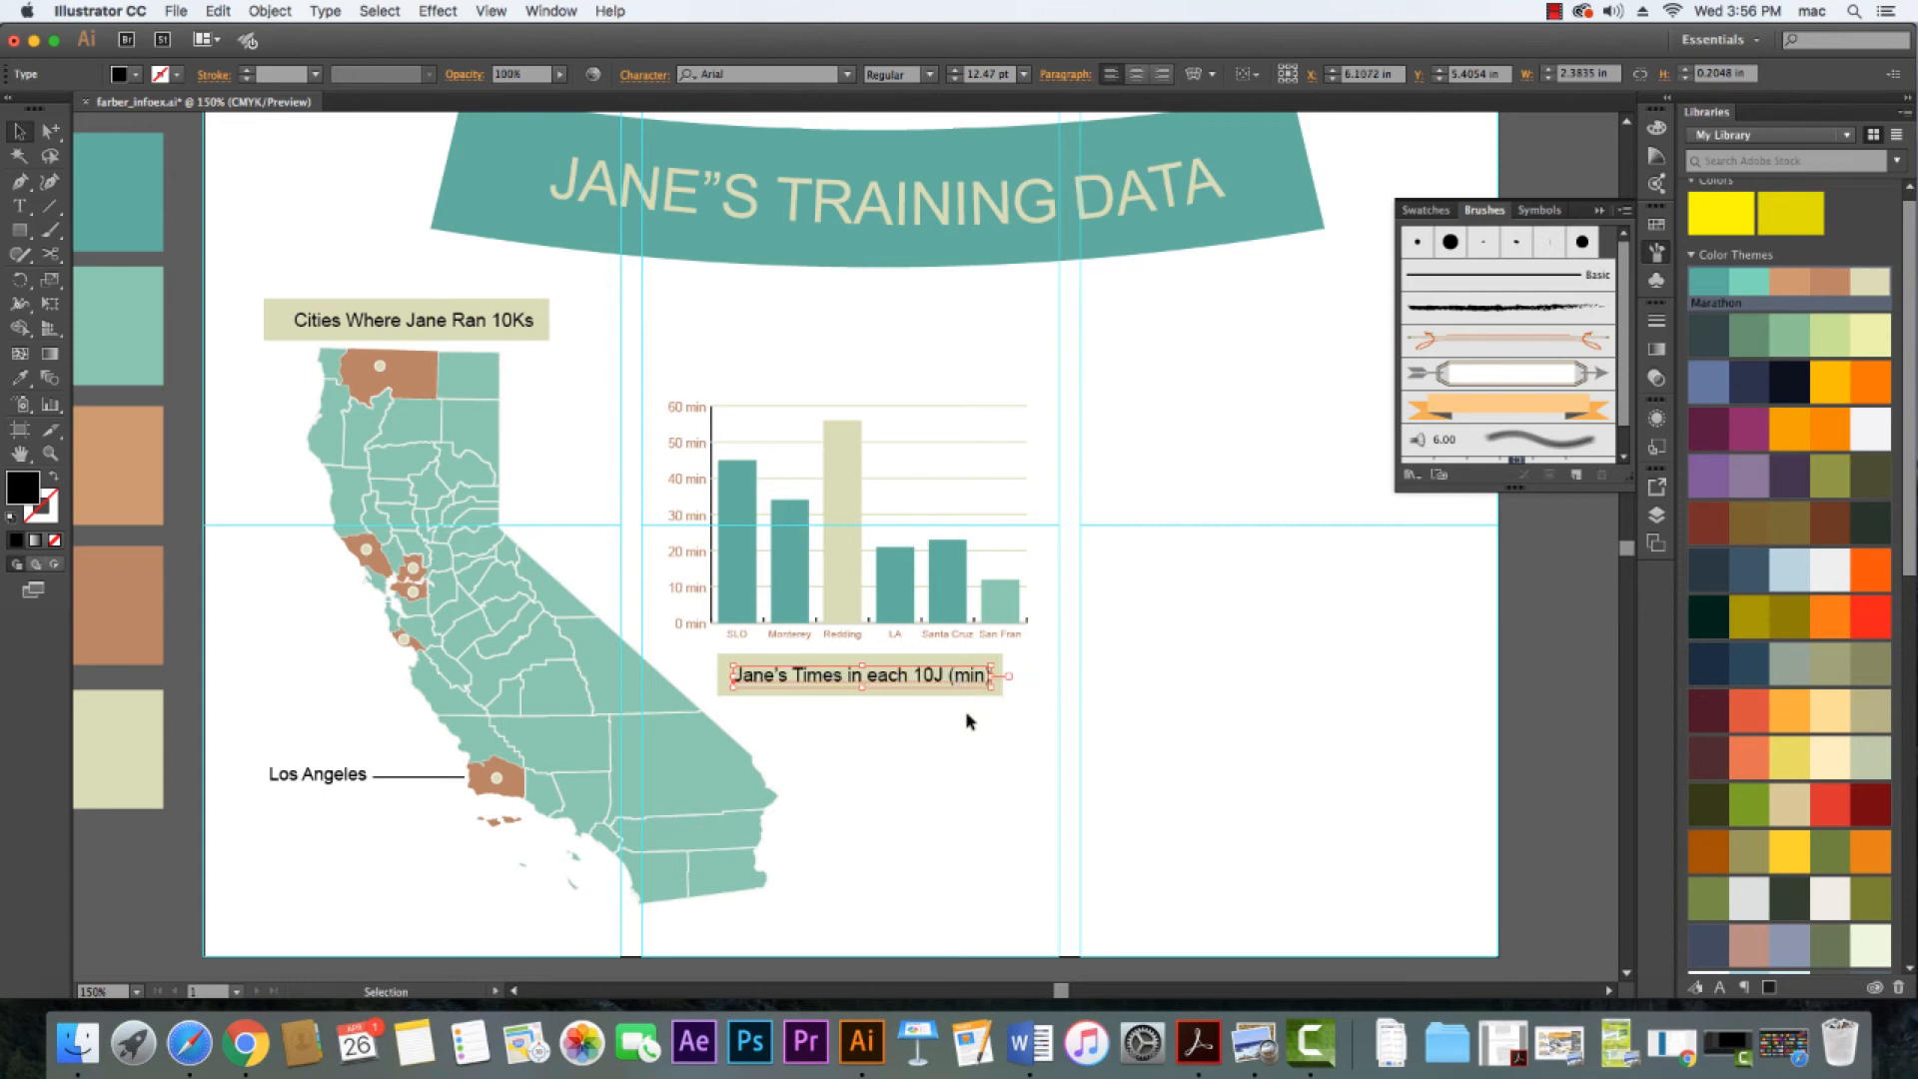
pyautogui.click(966, 714)
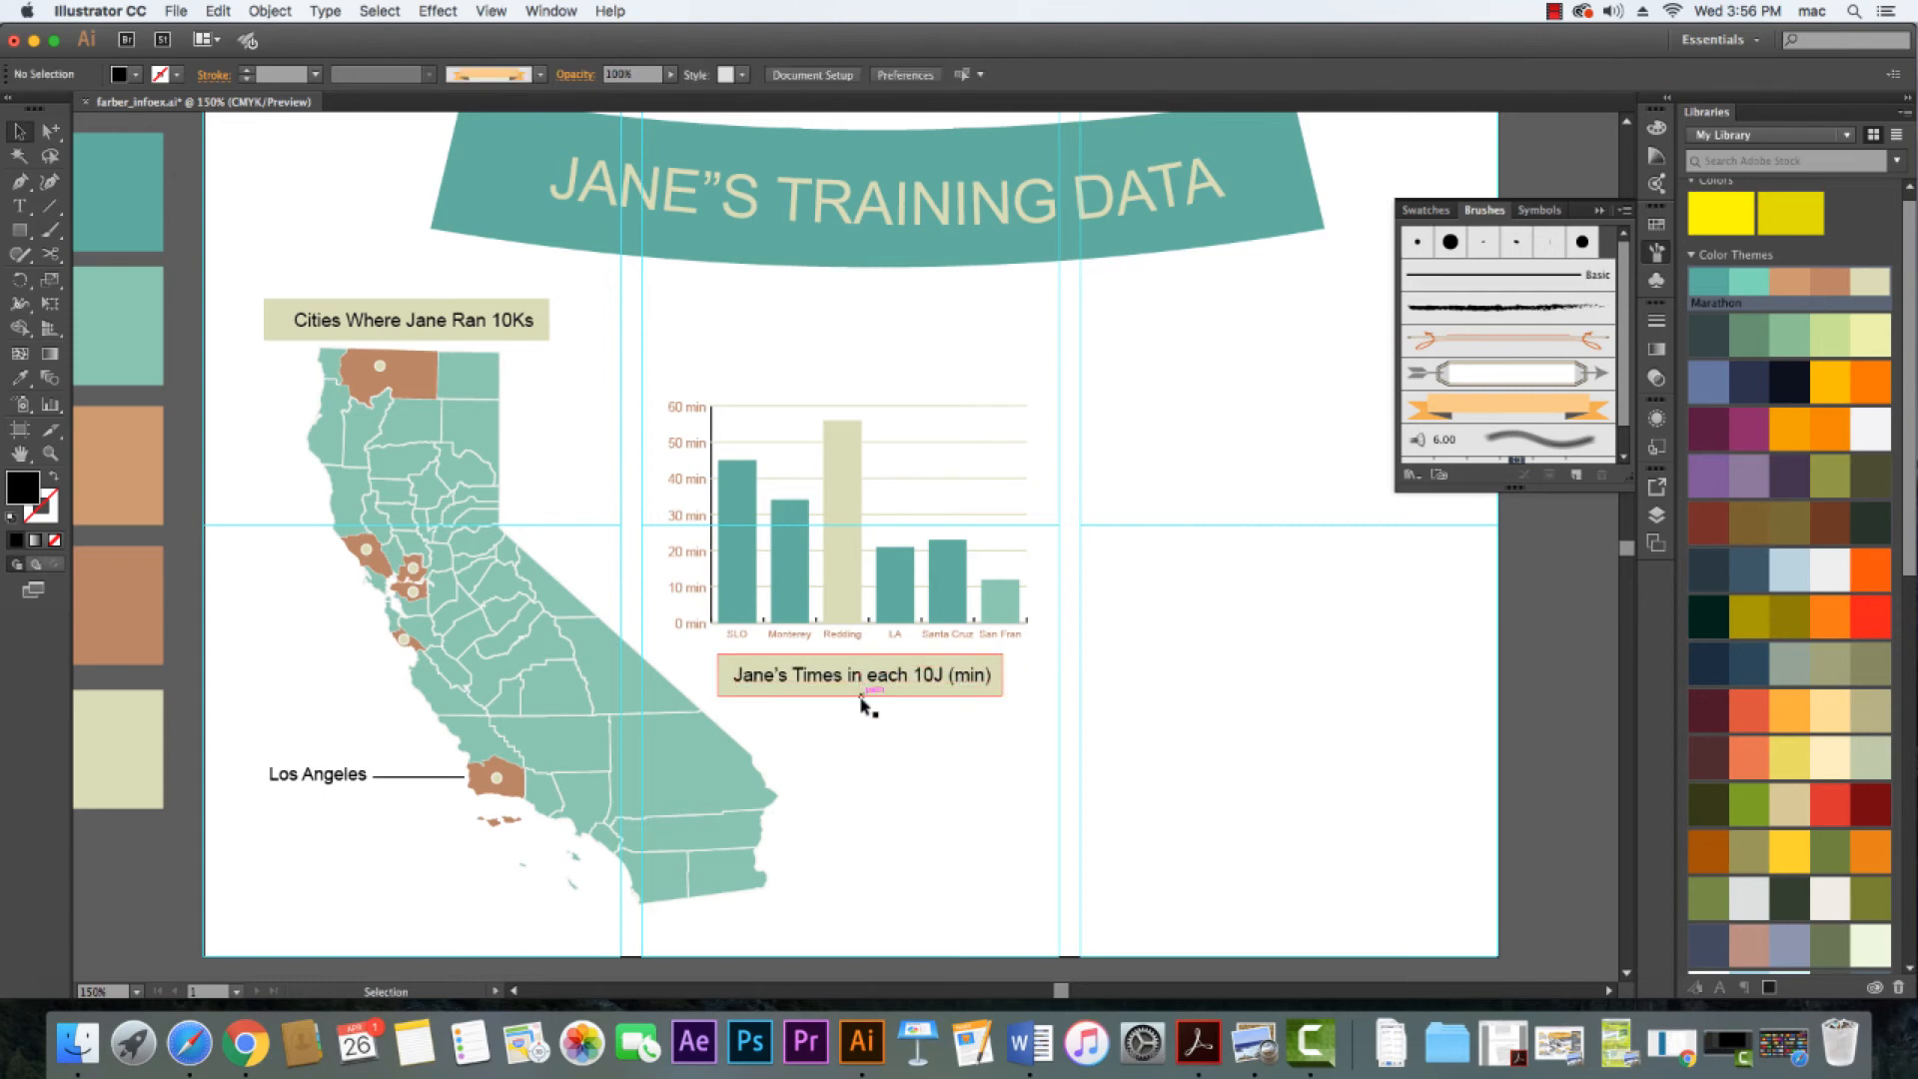
# Try the last-used Arc effect on the cream bar behind the map heading, and undo it
pyautogui.click(372, 311)
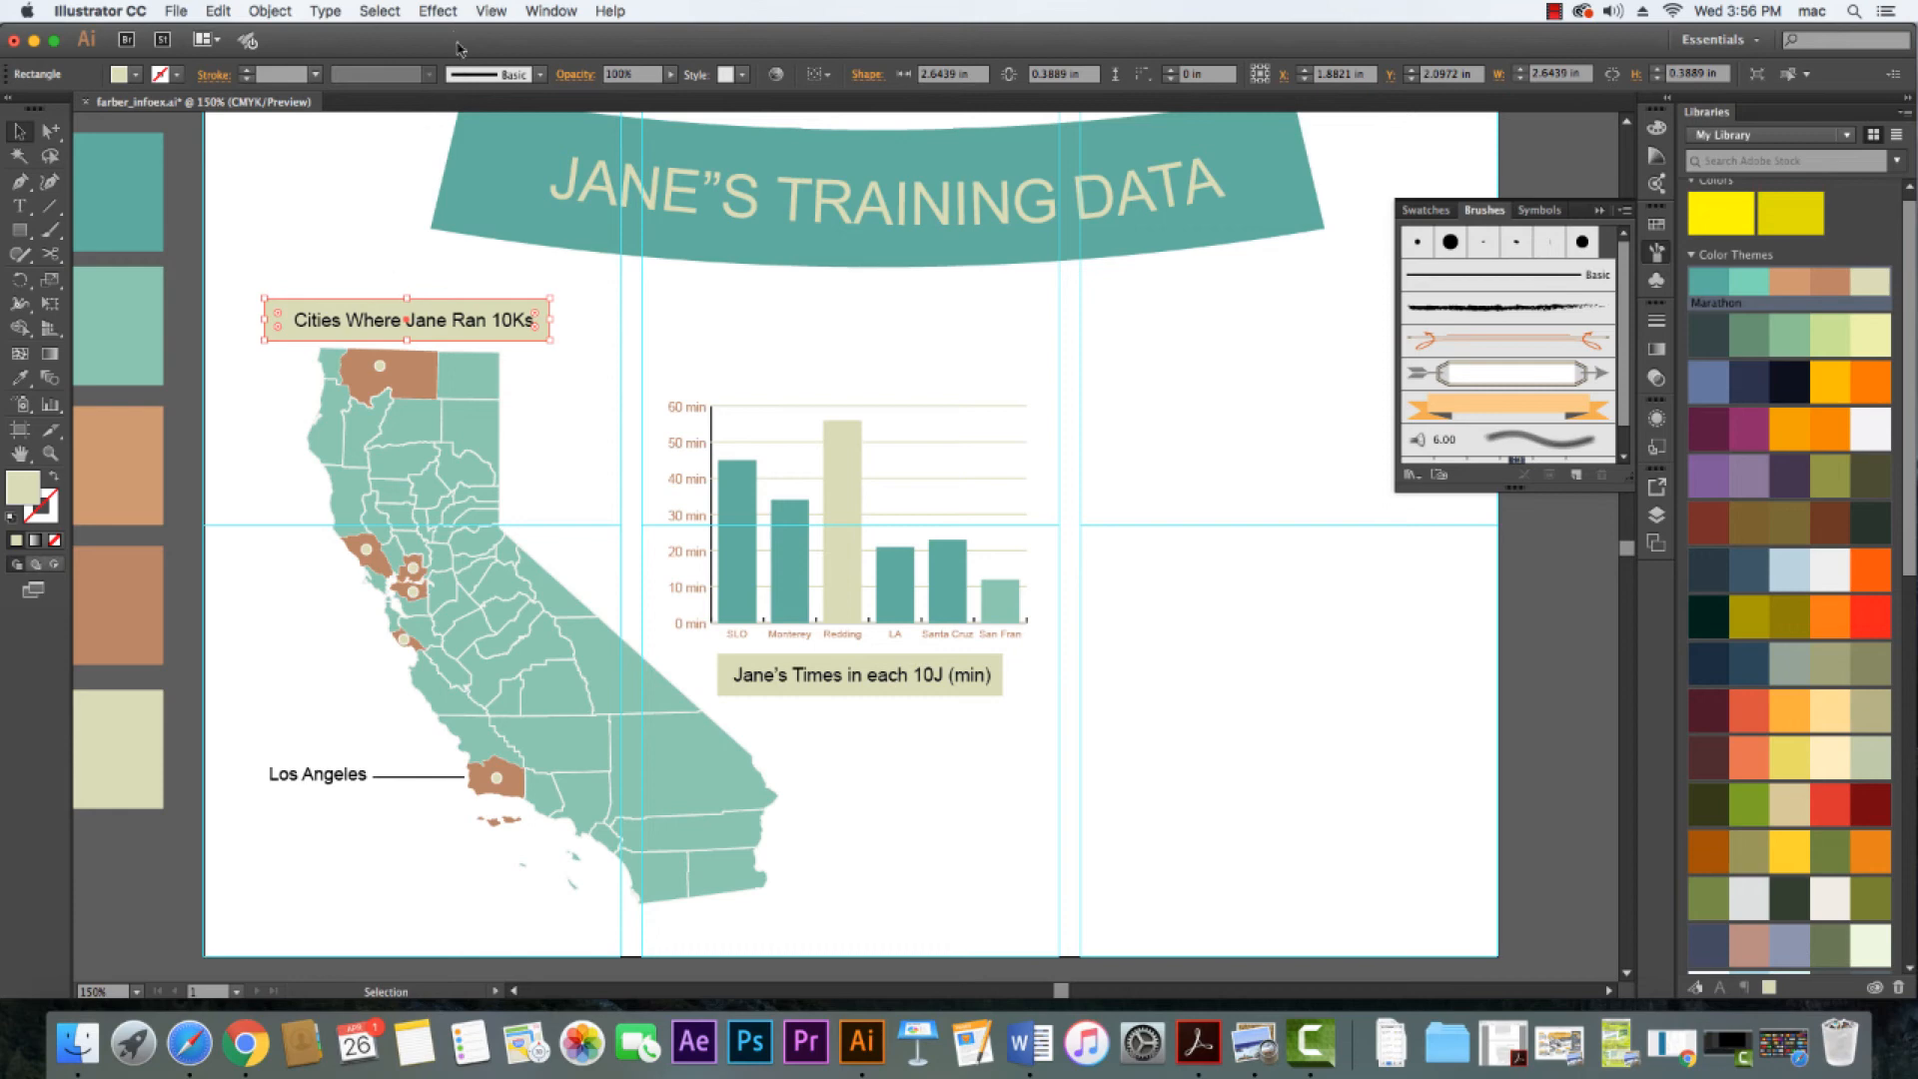
pyautogui.click(445, 12)
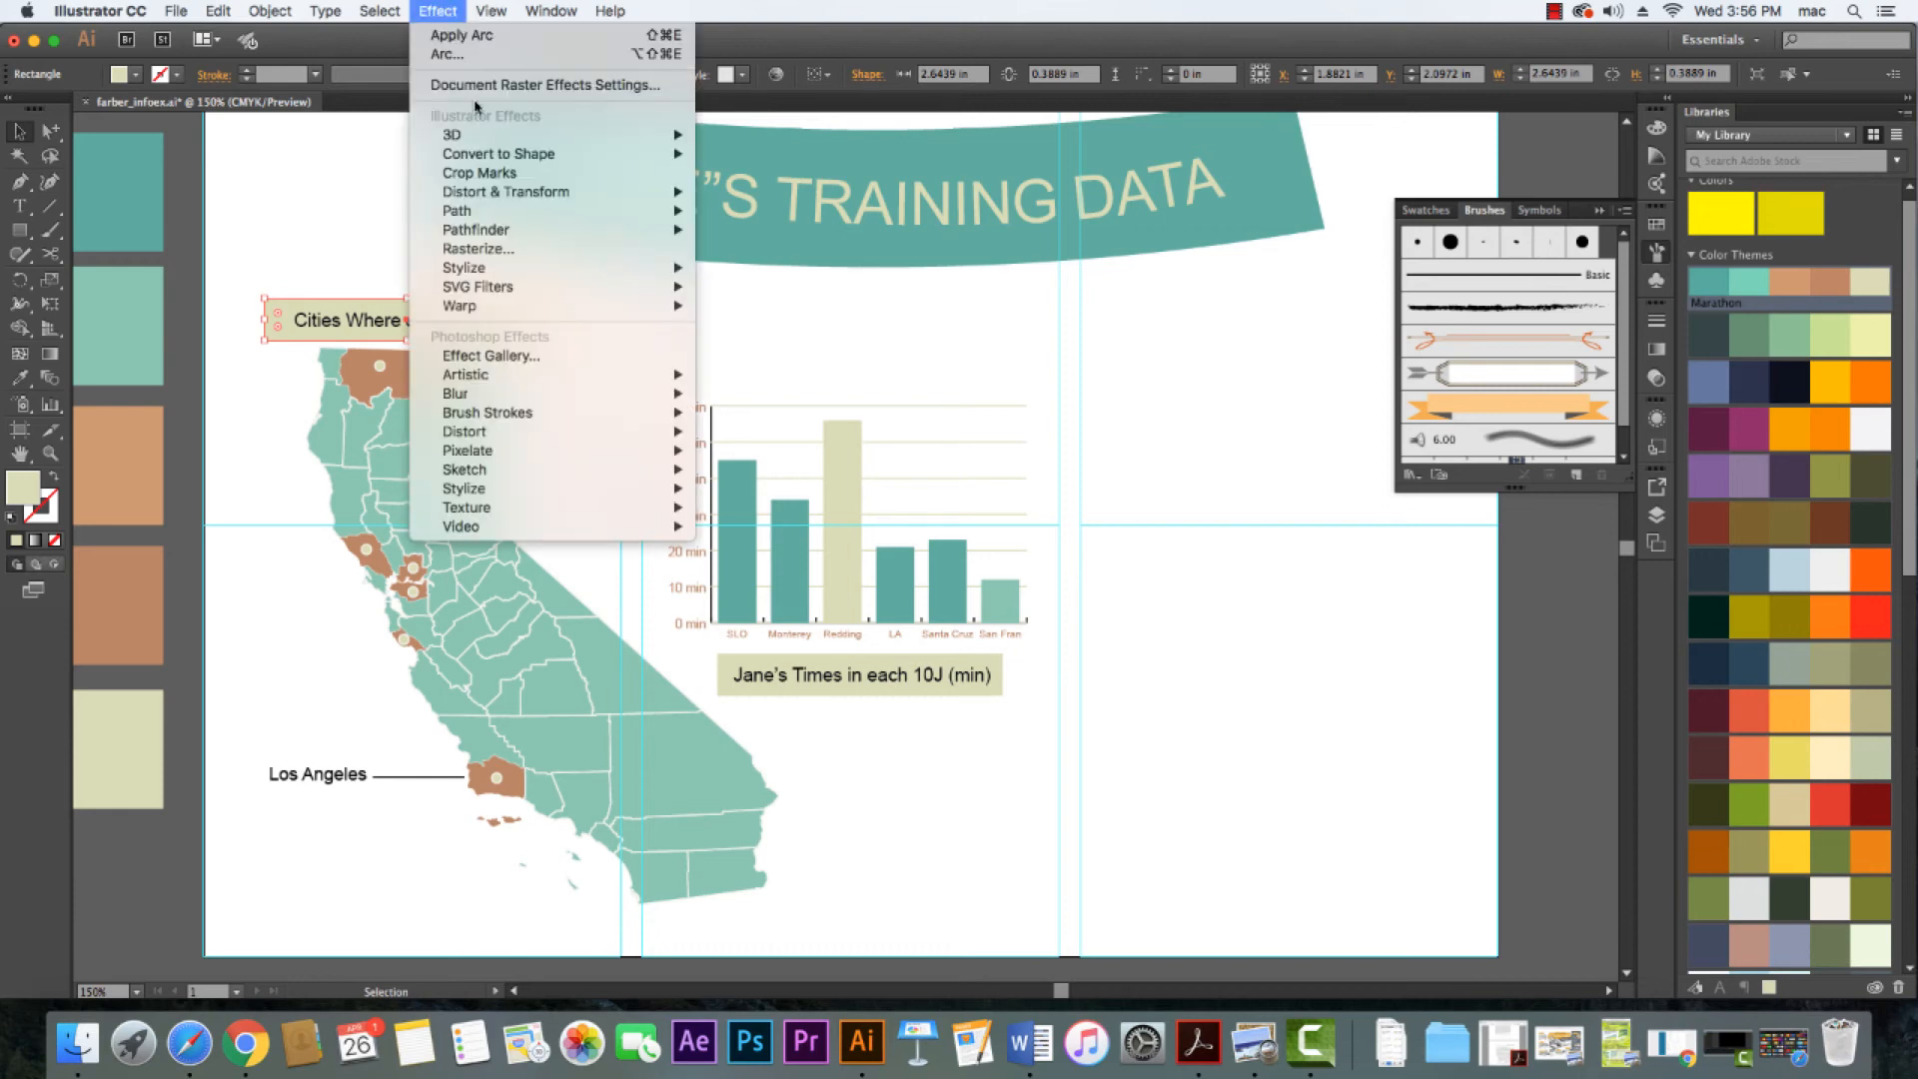
pyautogui.click(481, 37)
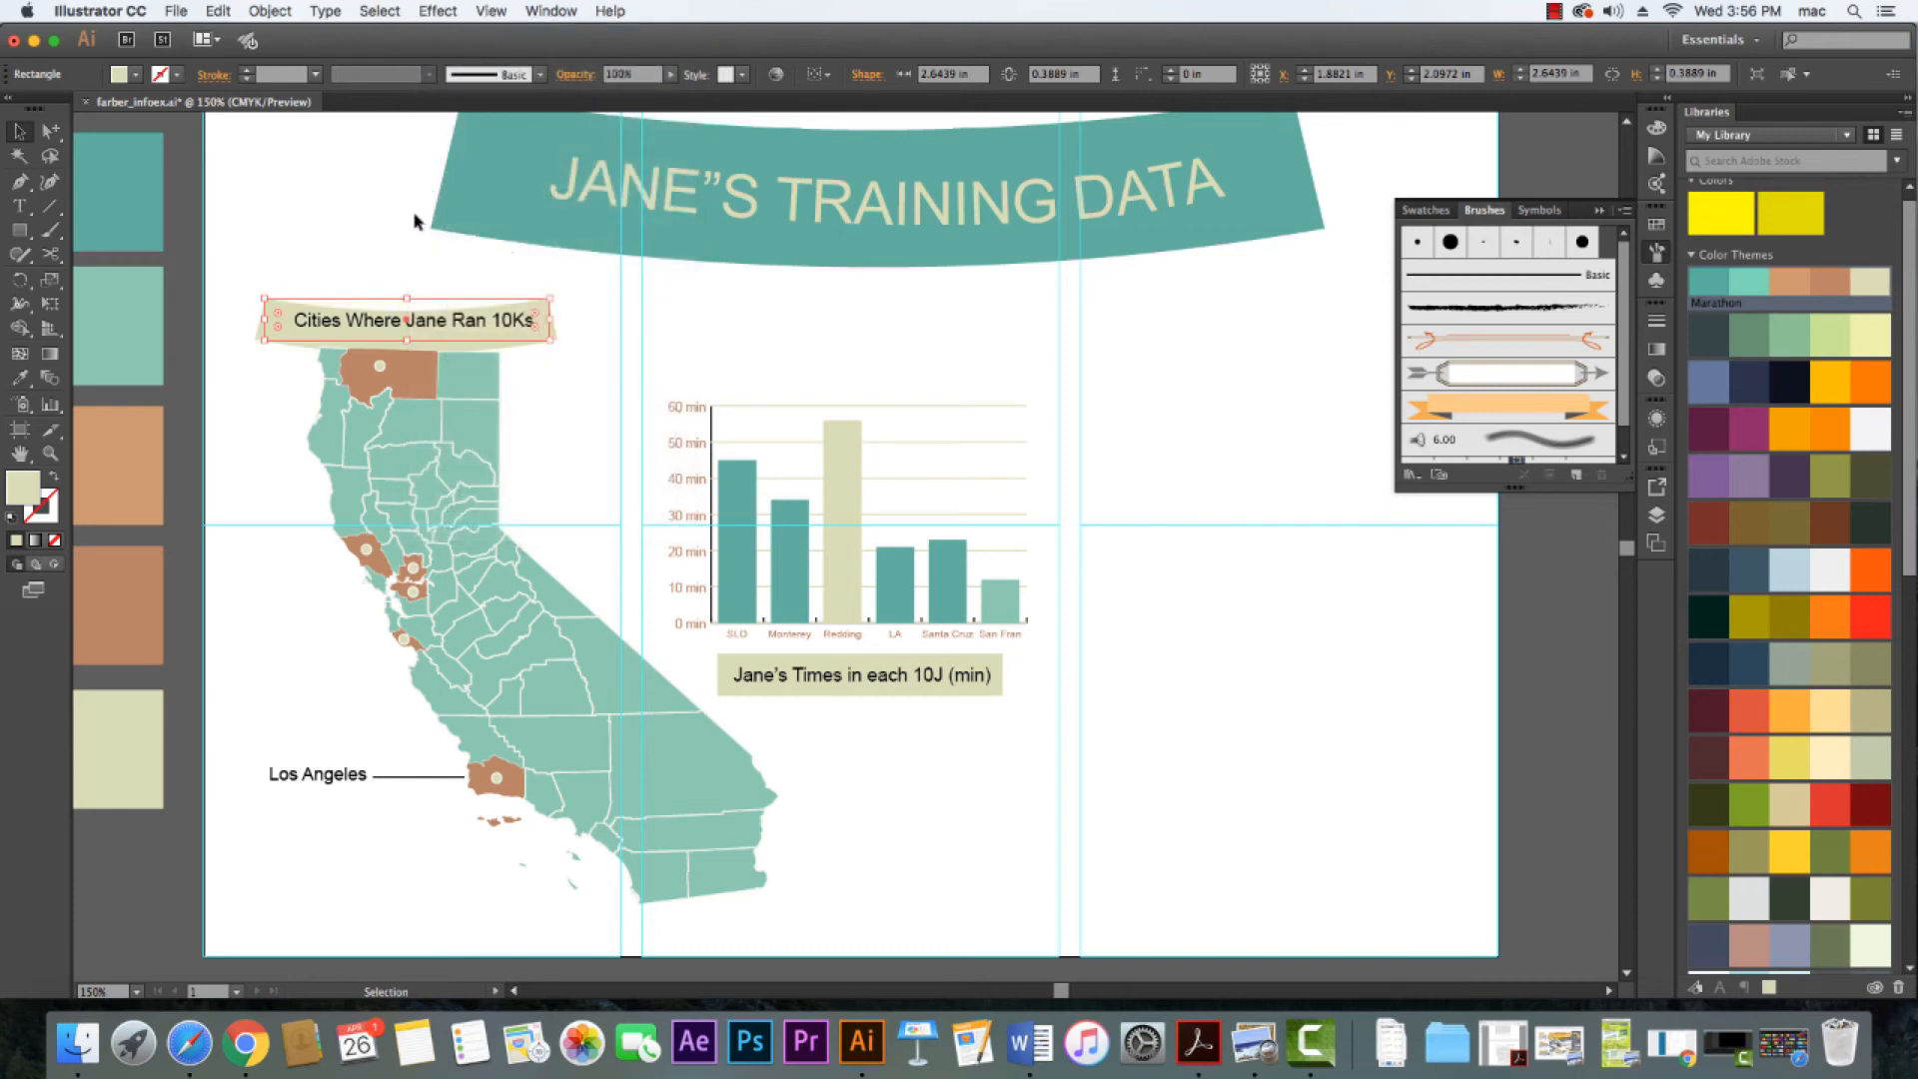
pyautogui.click(434, 289)
pyautogui.click(440, 320)
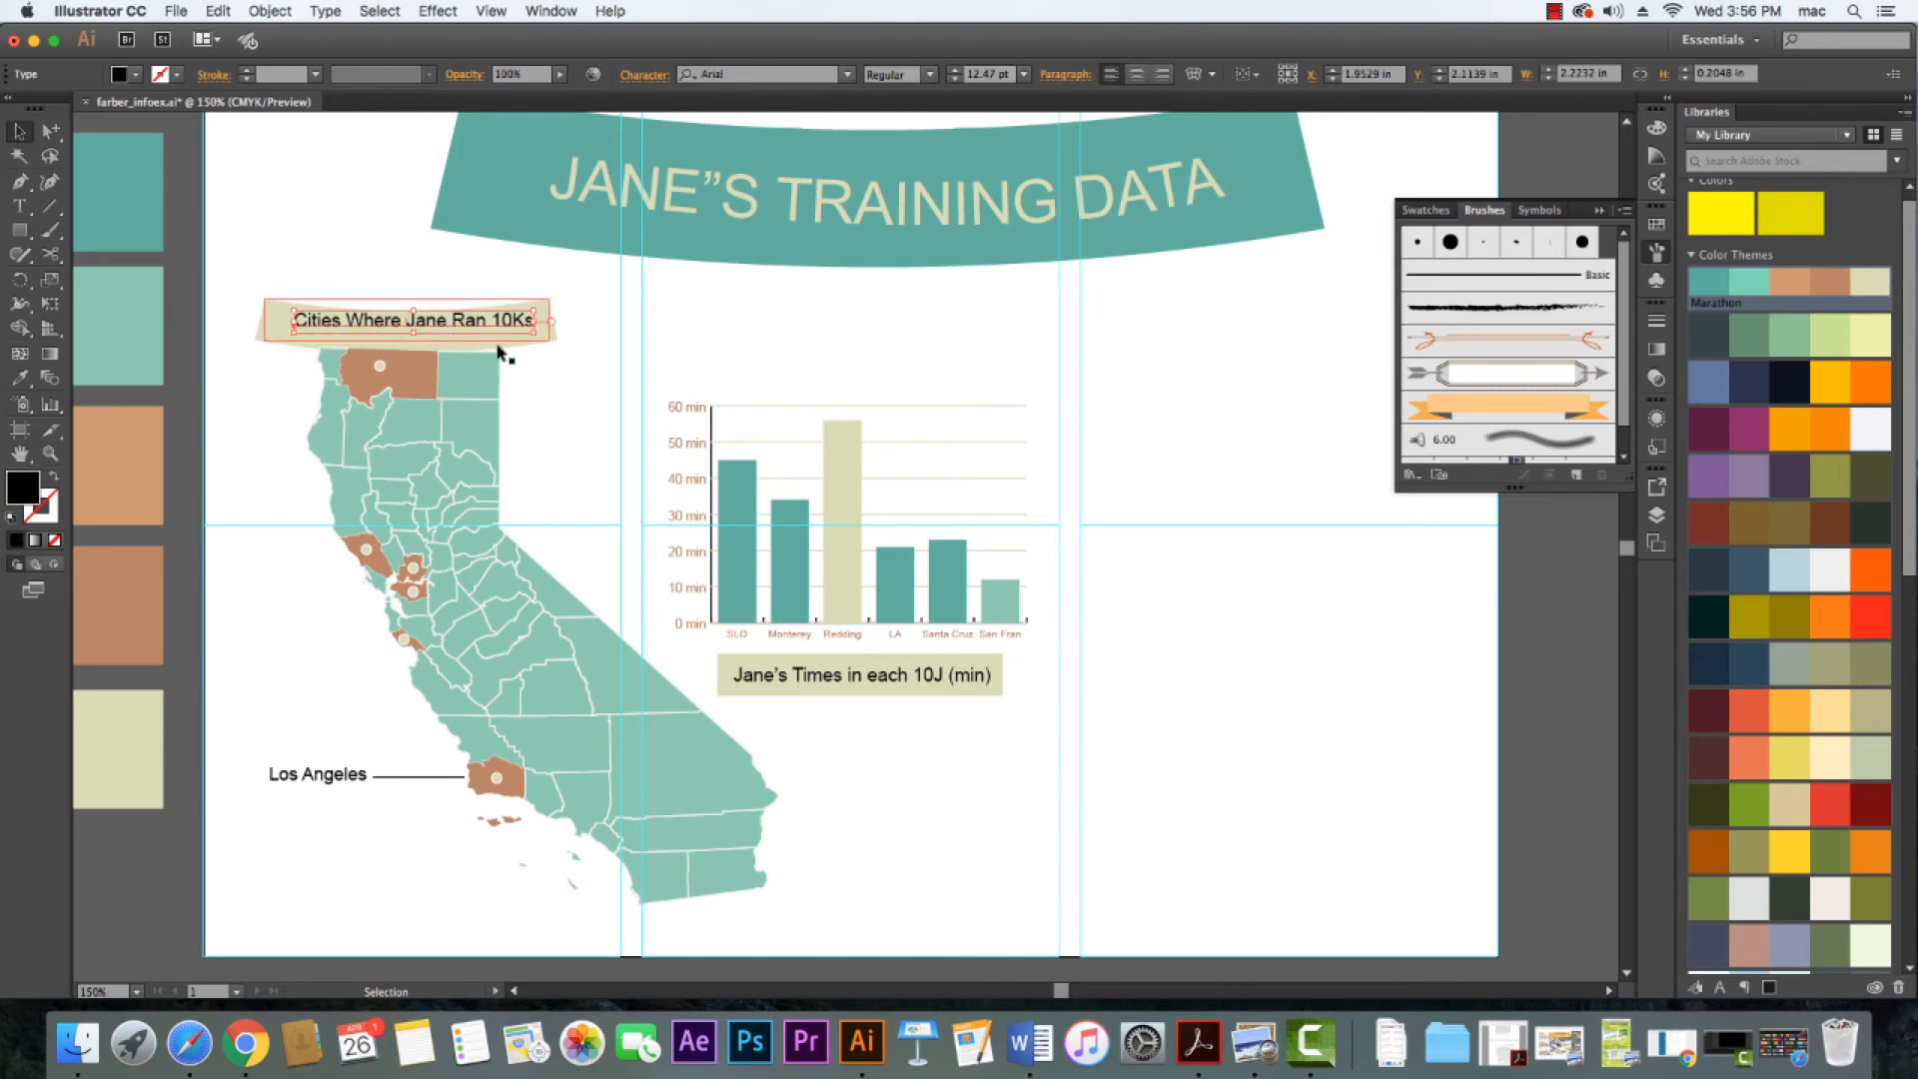
pyautogui.press('super+z')
pyautogui.click(819, 330)
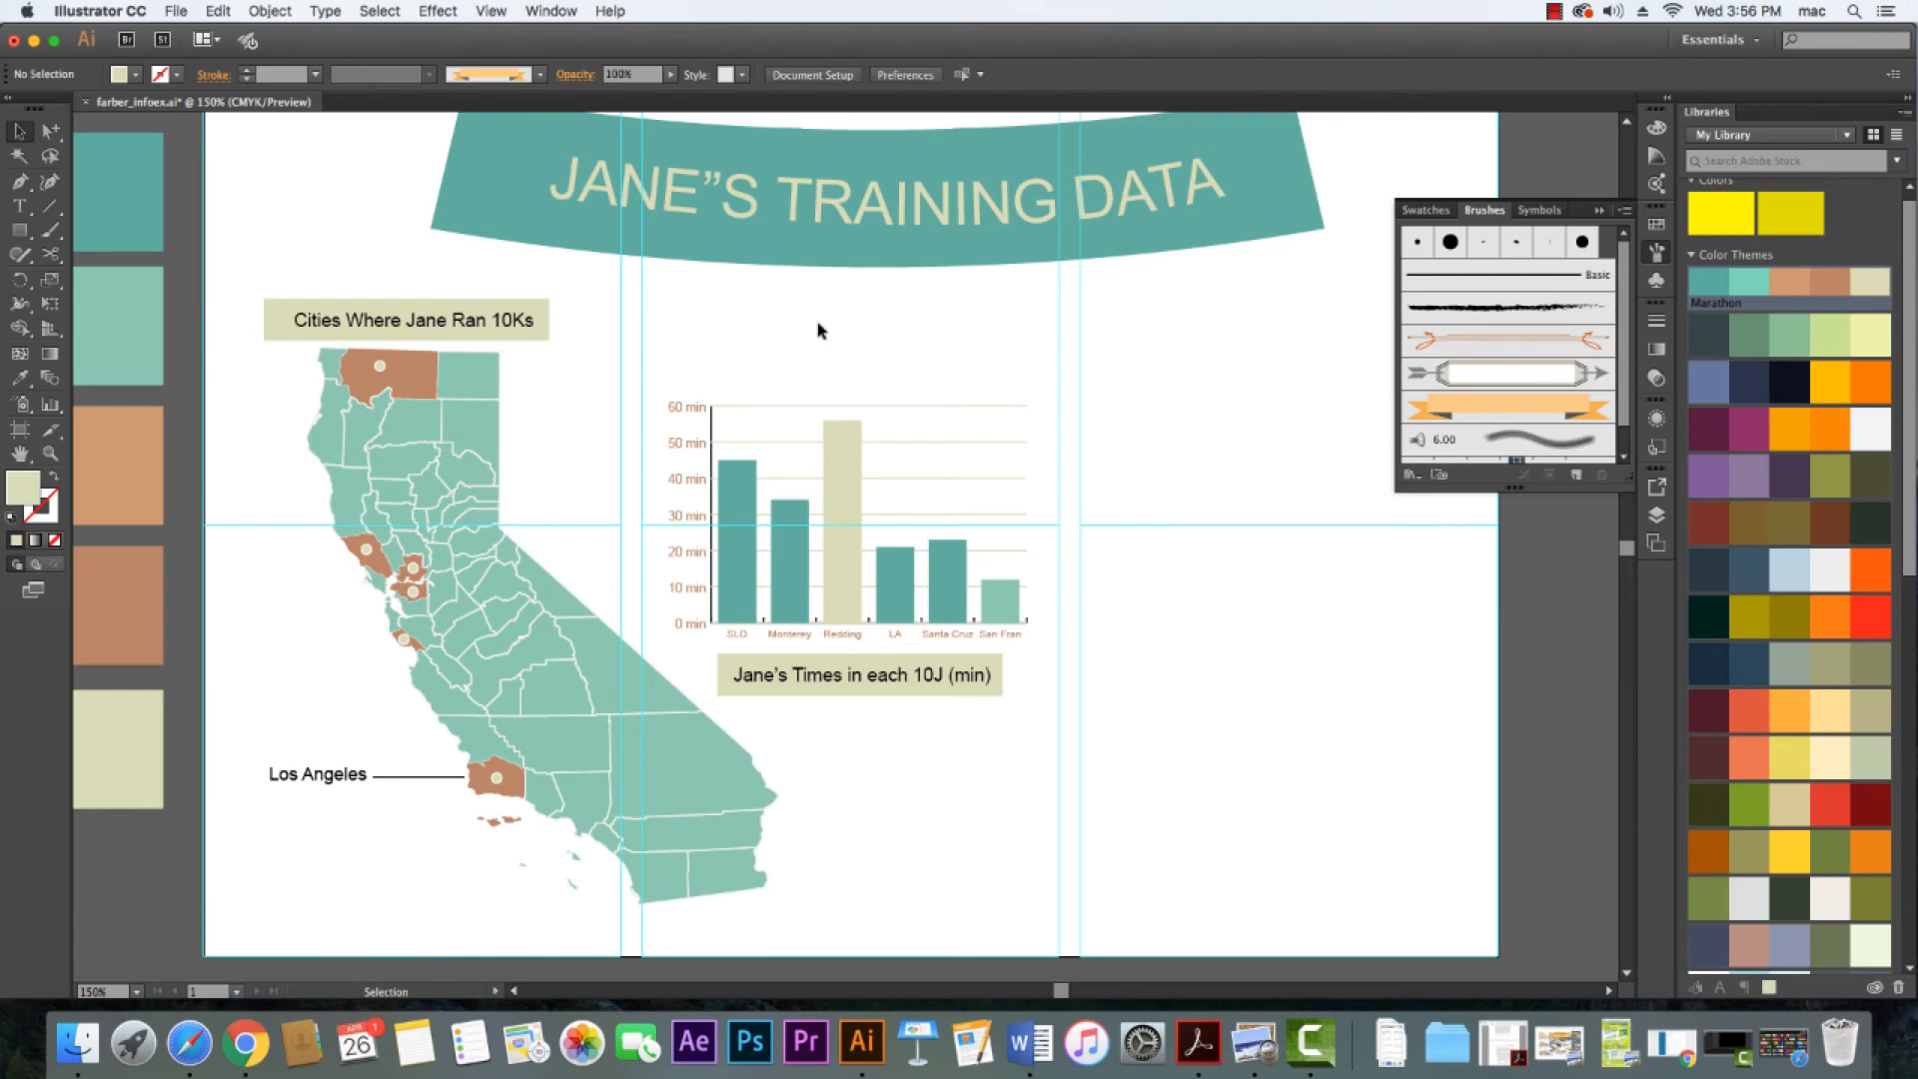
# Draw a line graph across the empty third column beside the bar graph
pyautogui.moveTo(1306, 732); pyautogui.dragTo(1241, 699)
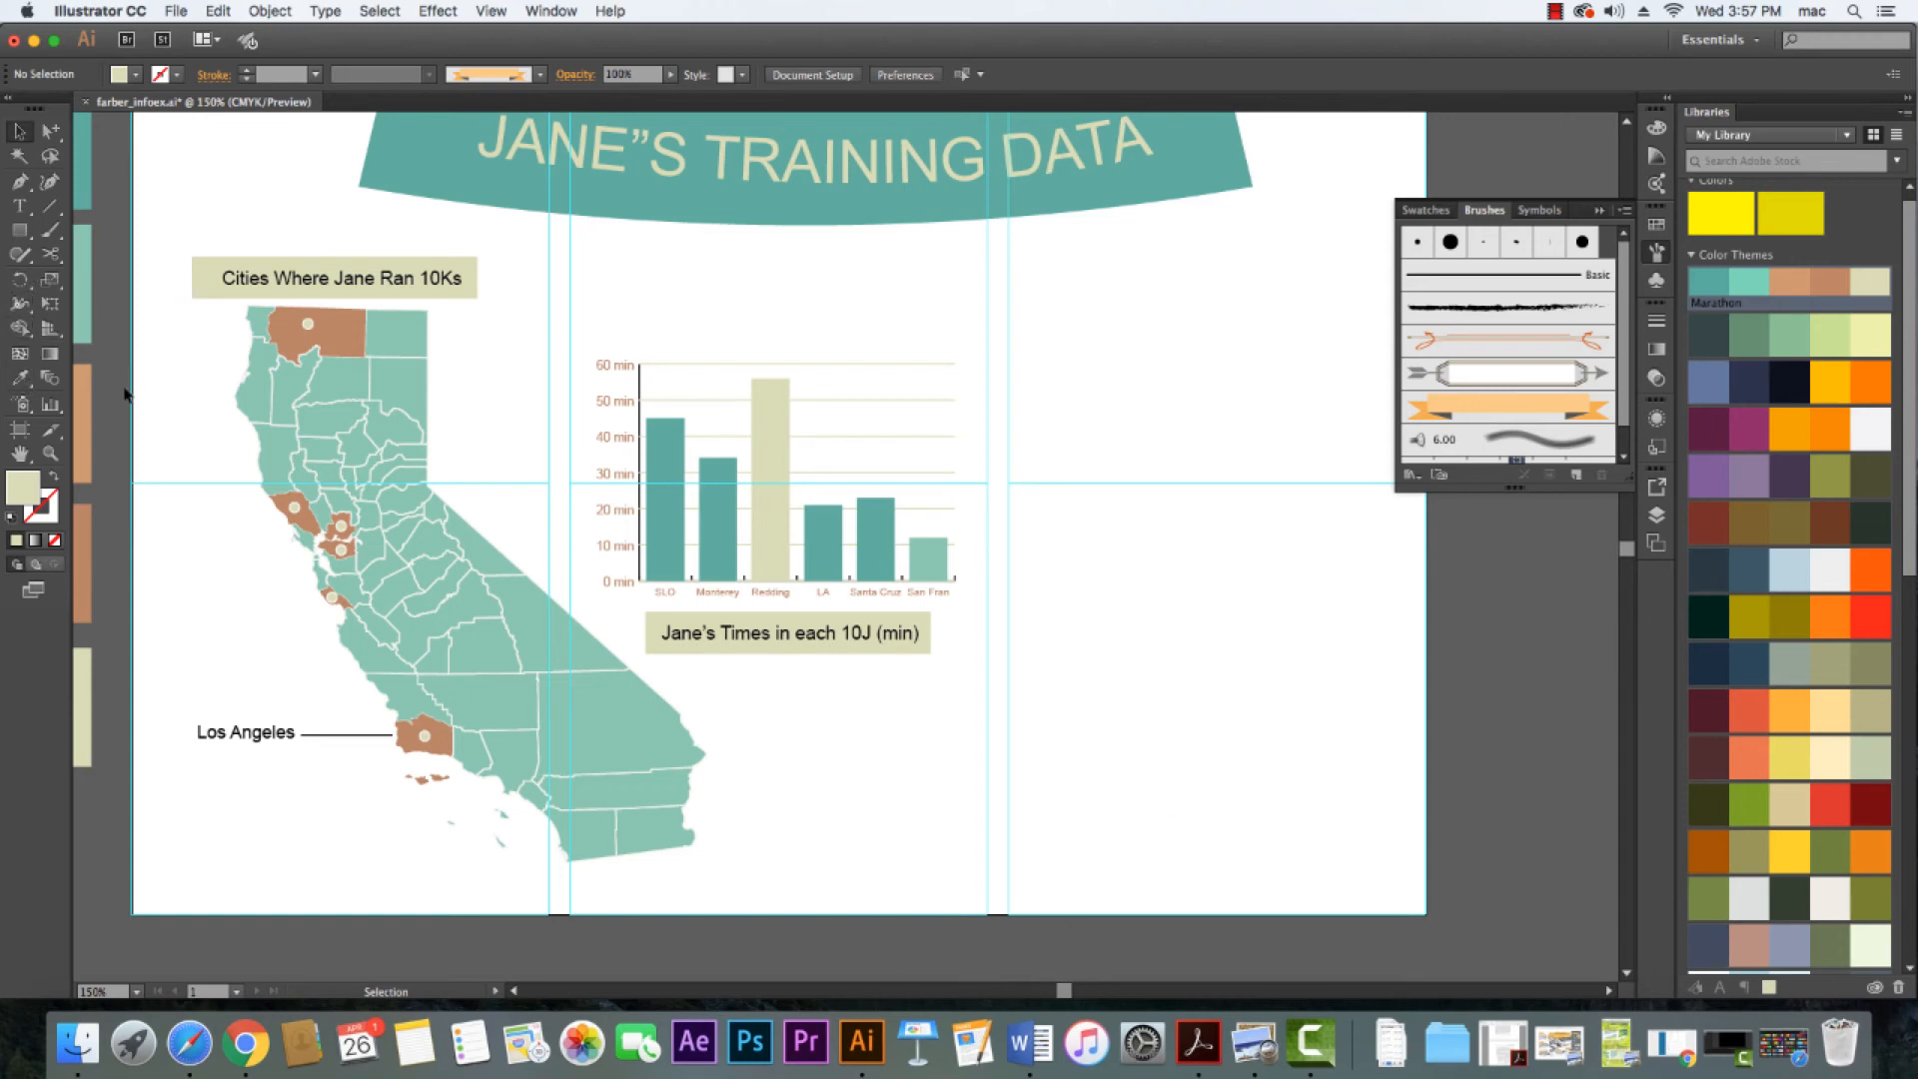
pyautogui.click(50, 407)
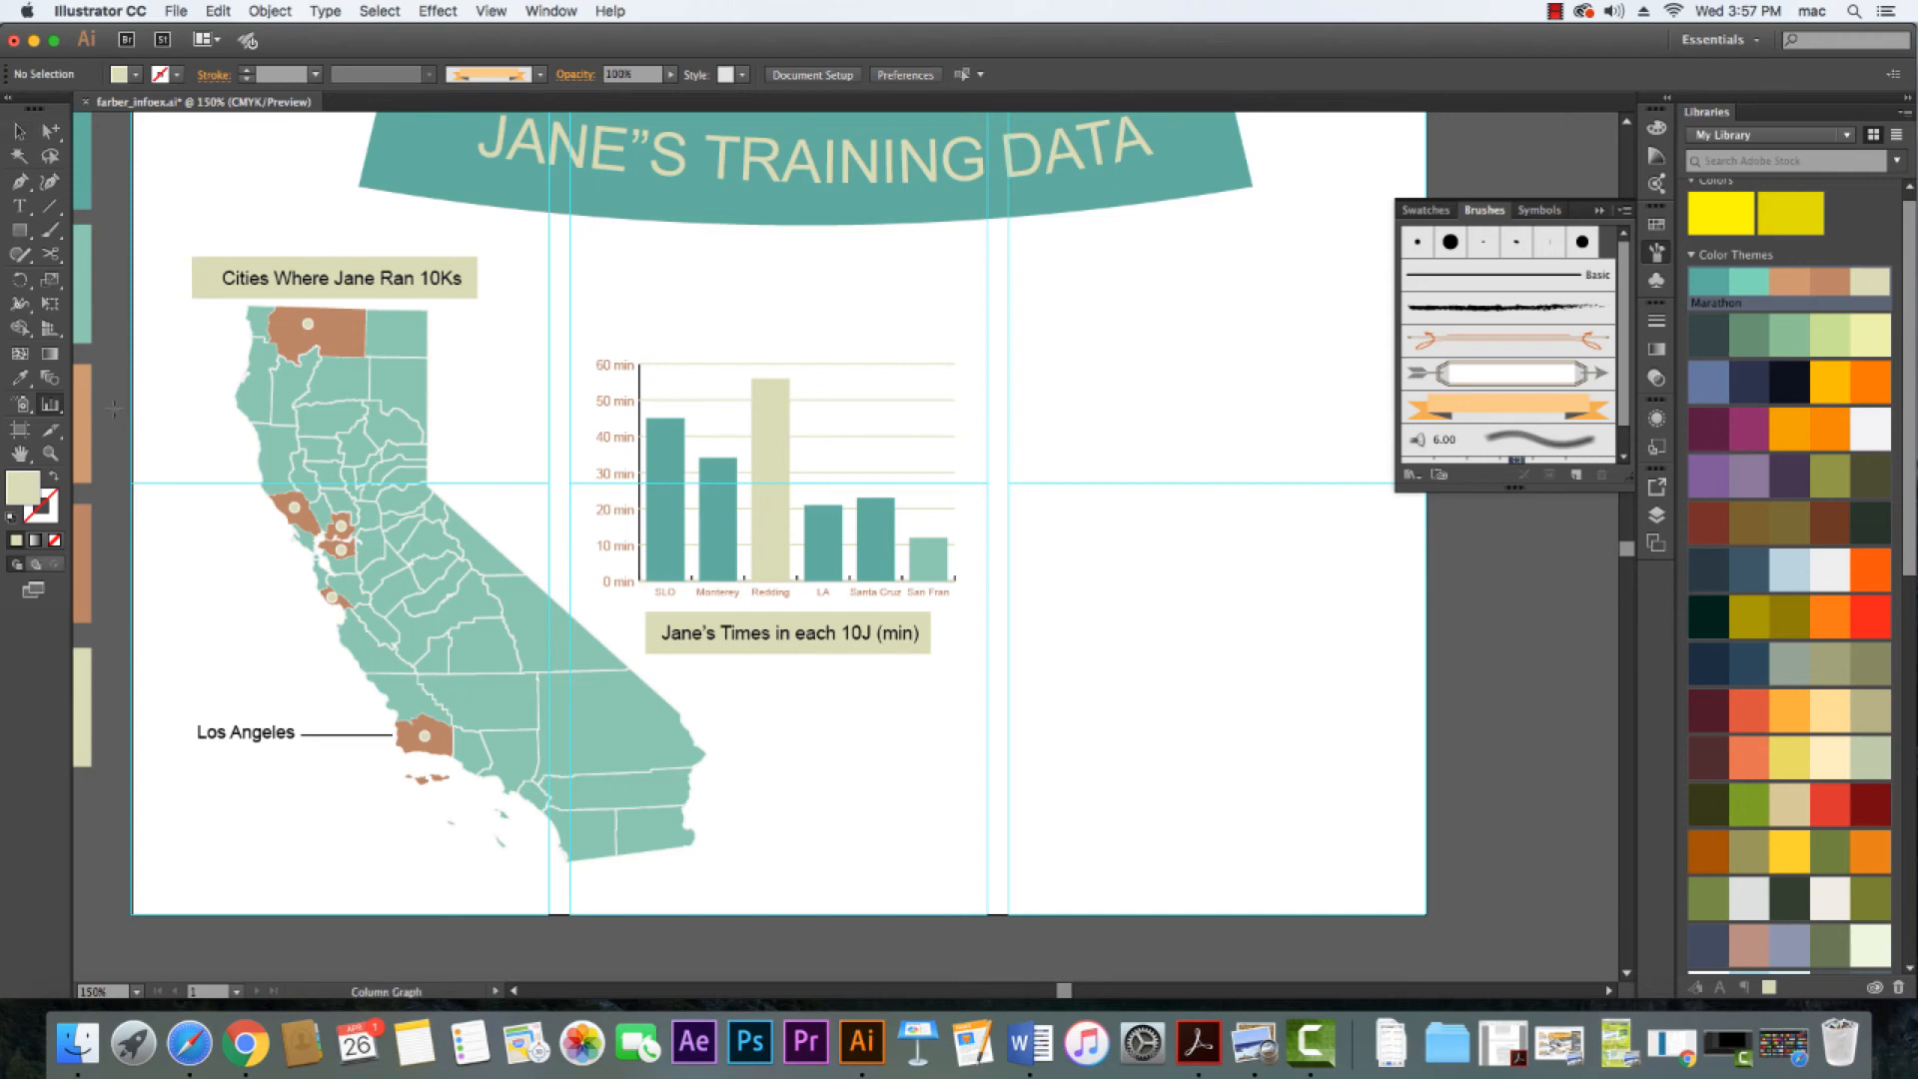
pyautogui.click(50, 407)
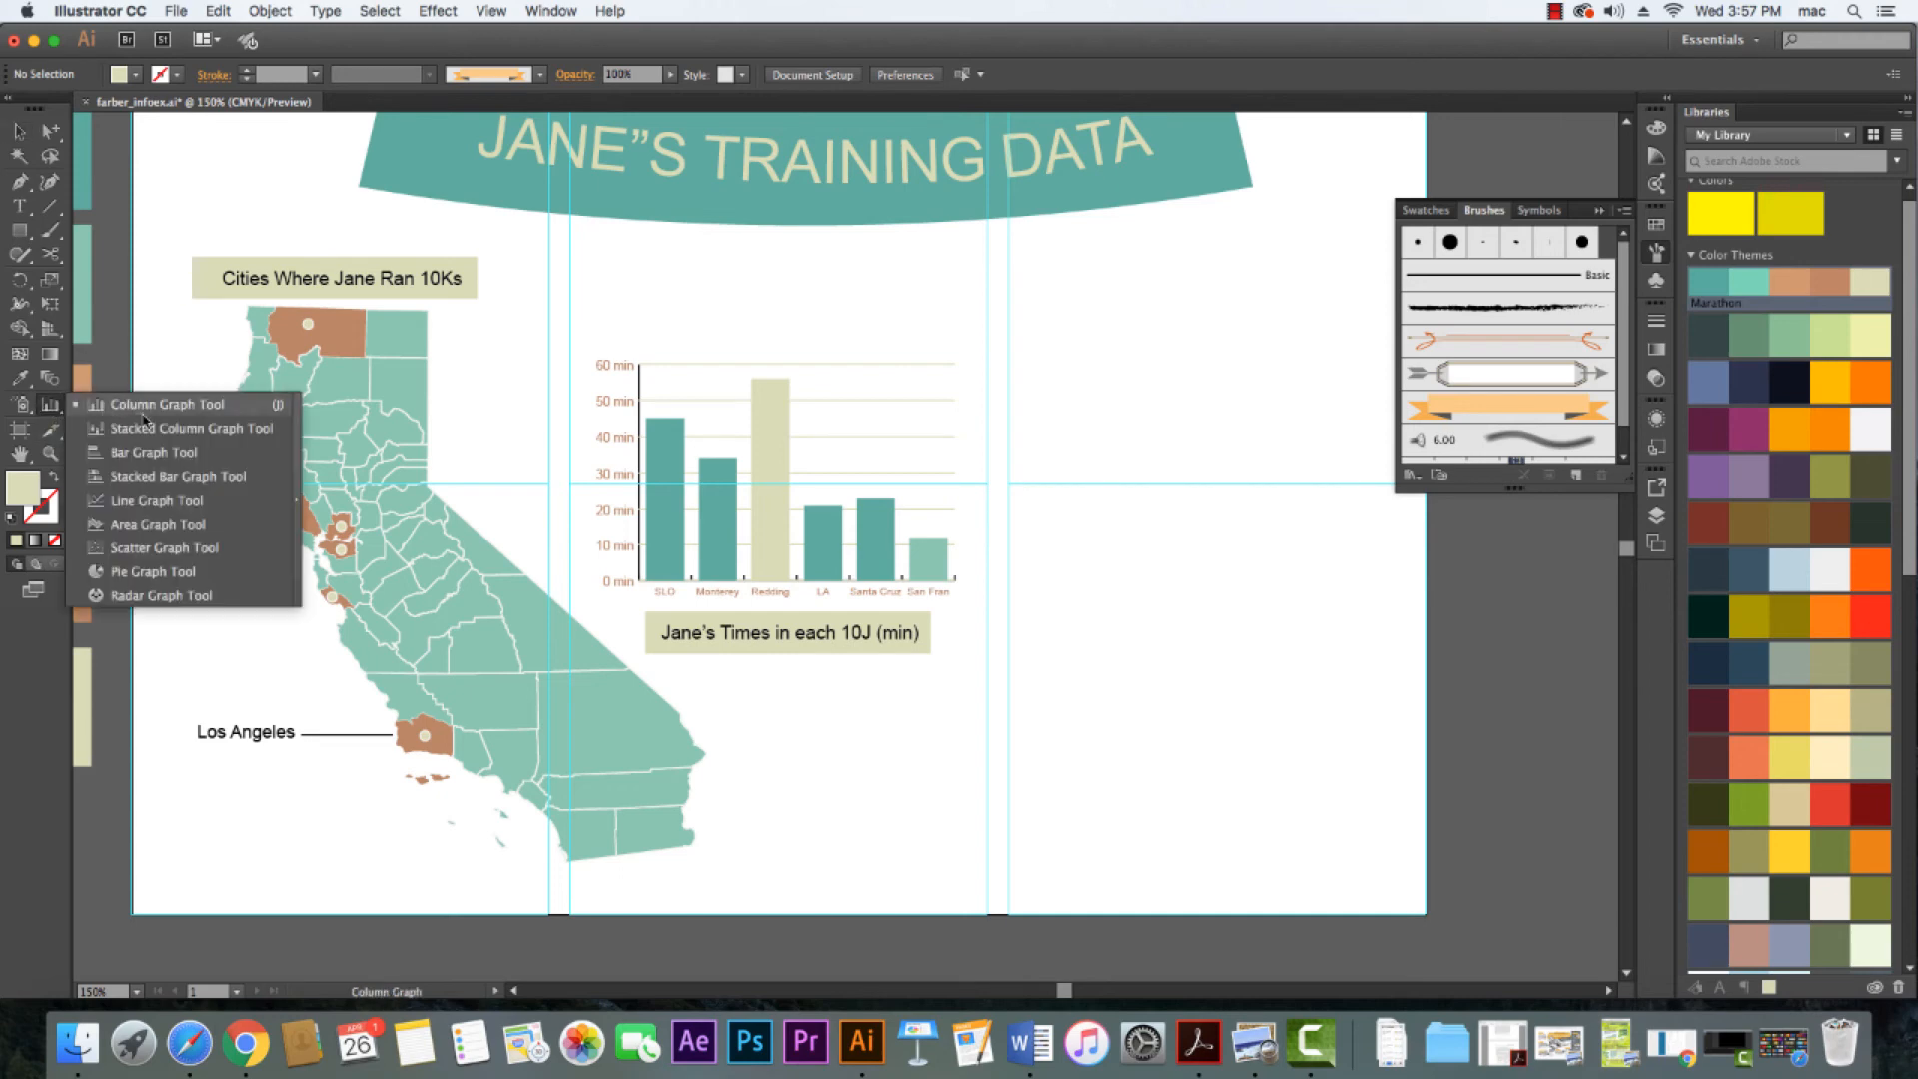
pyautogui.click(167, 510)
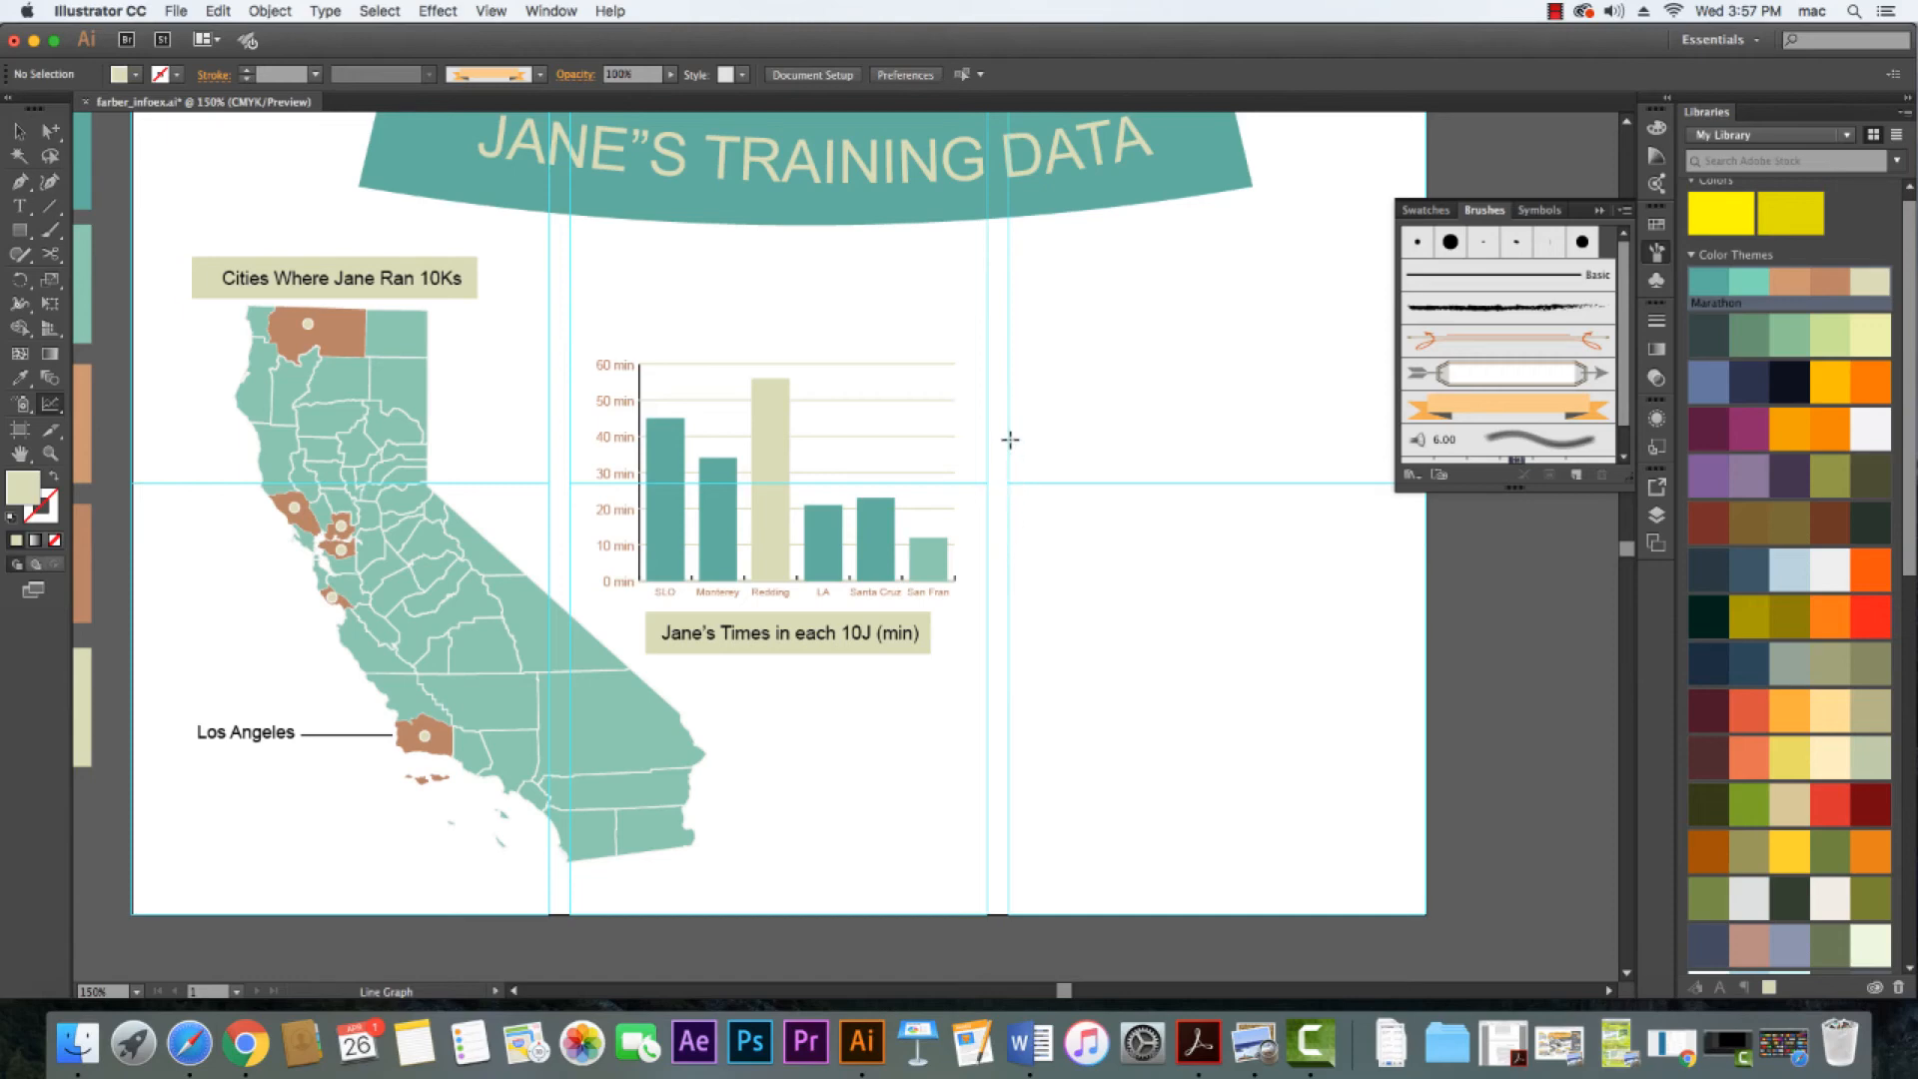
pyautogui.moveTo(1010, 440); pyautogui.dragTo(1403, 720)
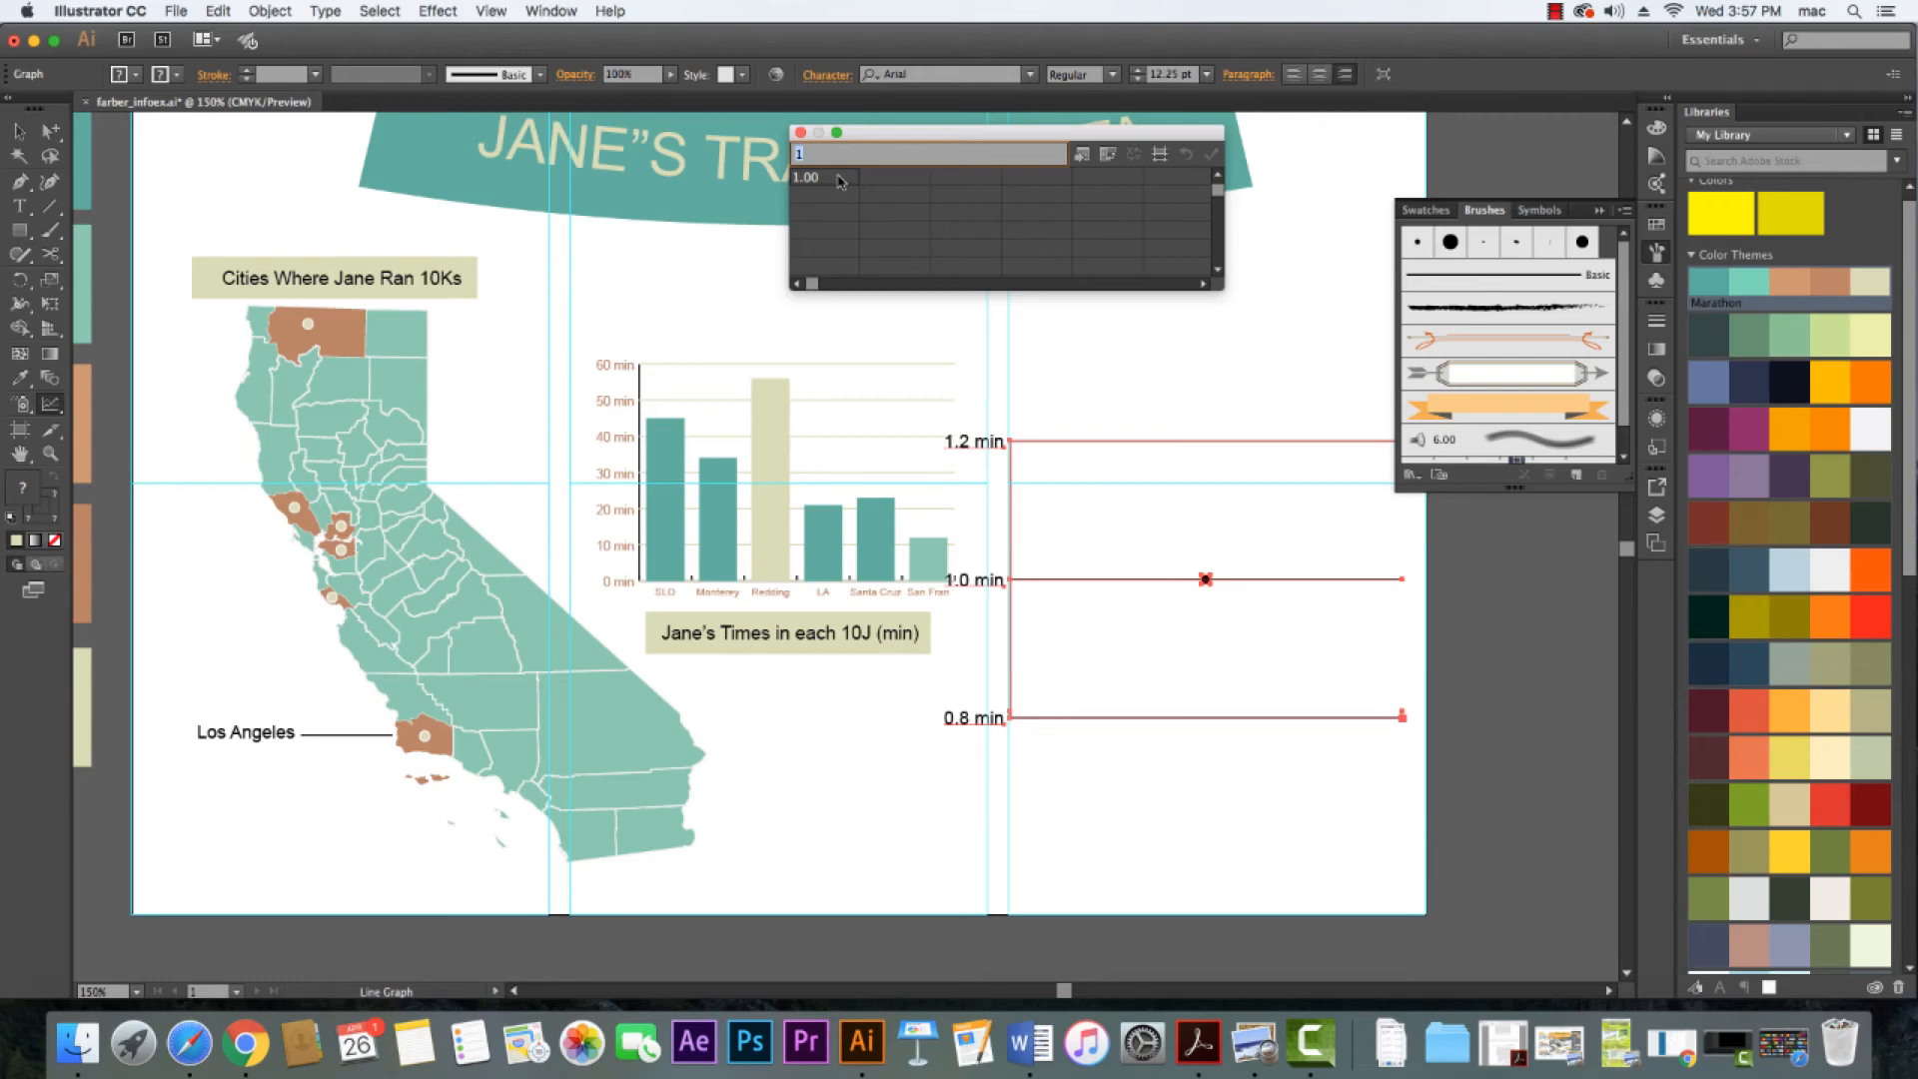
# Enter June, July, Aug and Sept as the row labels in the first column of the line graph's data
pyautogui.write('June')
pyautogui.click(825, 198)
pyautogui.write('Jul')
pyautogui.click(809, 214)
pyautogui.write('Aug')
pyautogui.press('Return')
pyautogui.write('Sept')
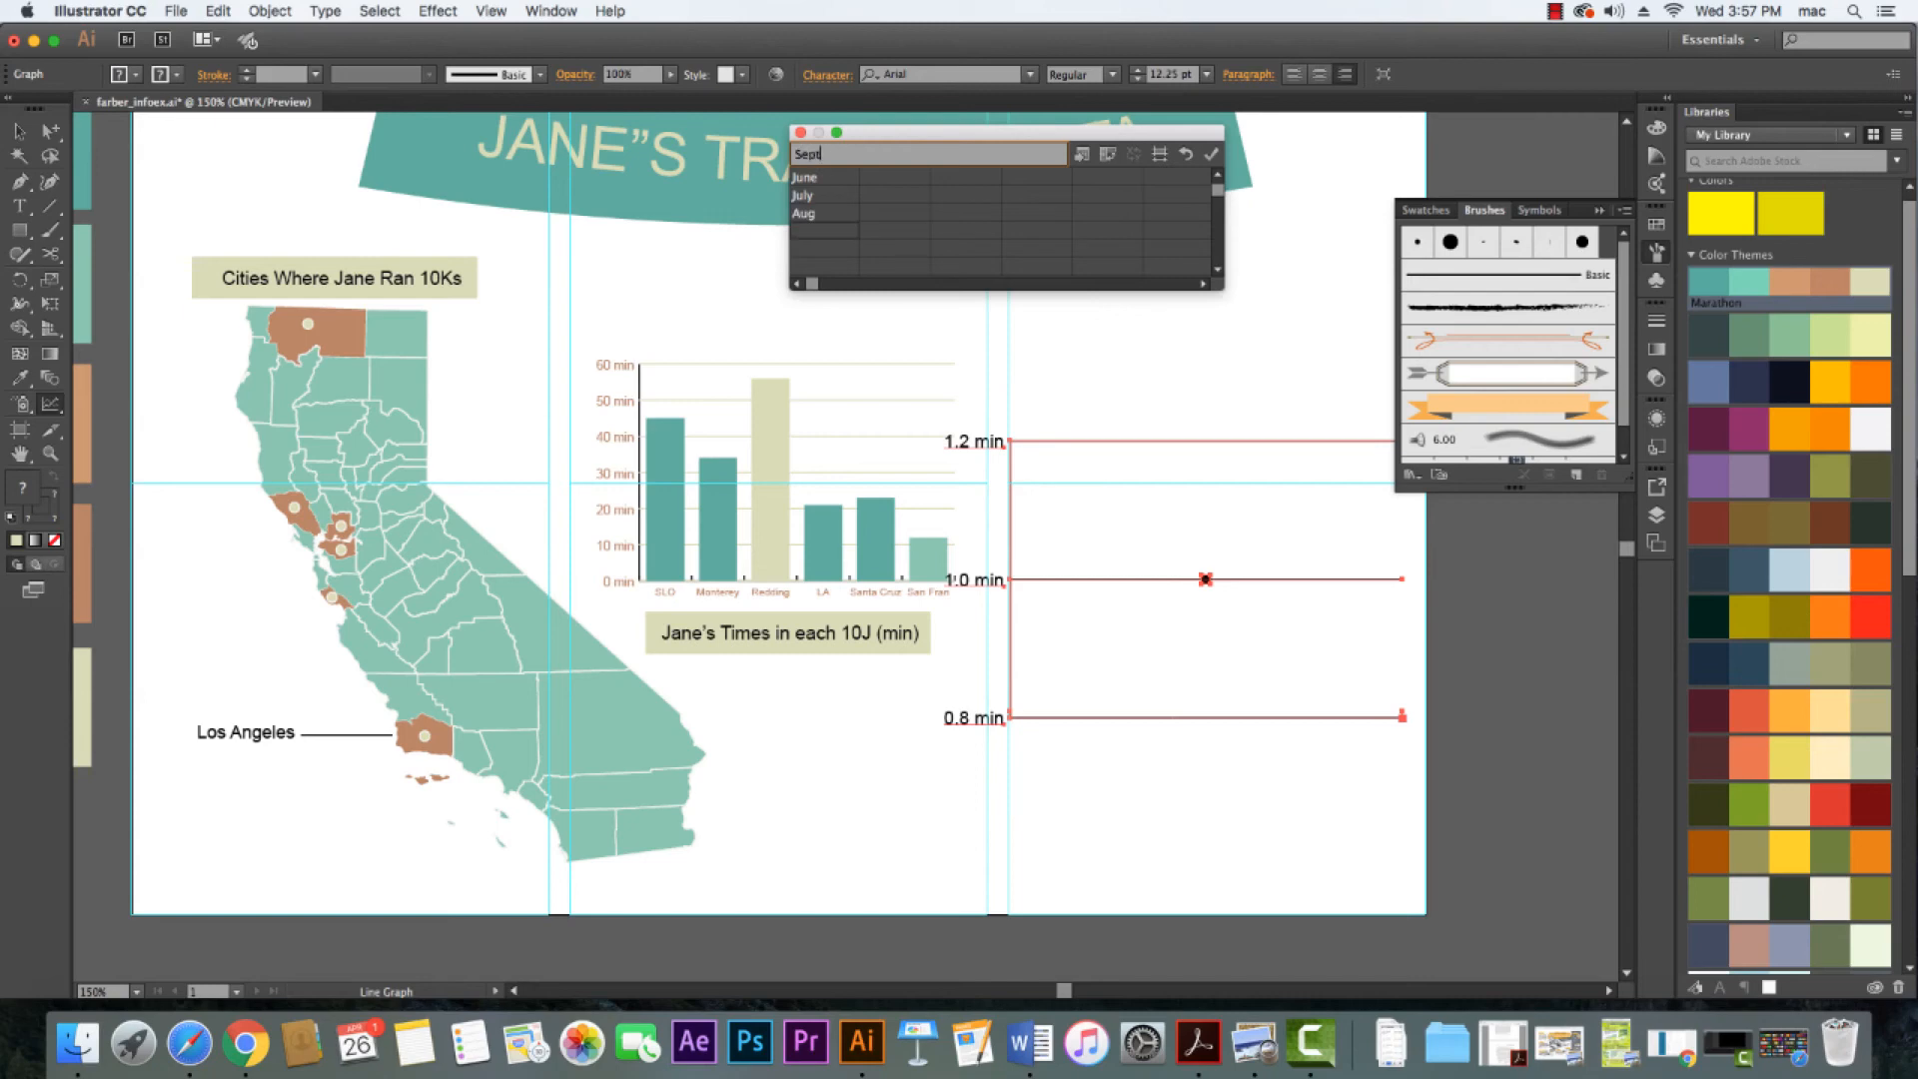
# Enter 73, 23, 56 and 34 as the line graph's values for June, July, Aug and Sept, apply them and close the data window
pyautogui.click(885, 182)
pyautogui.write('73')
pyautogui.click(865, 204)
pyautogui.write('23')
pyautogui.click(892, 219)
pyautogui.write('56')
pyautogui.click(888, 236)
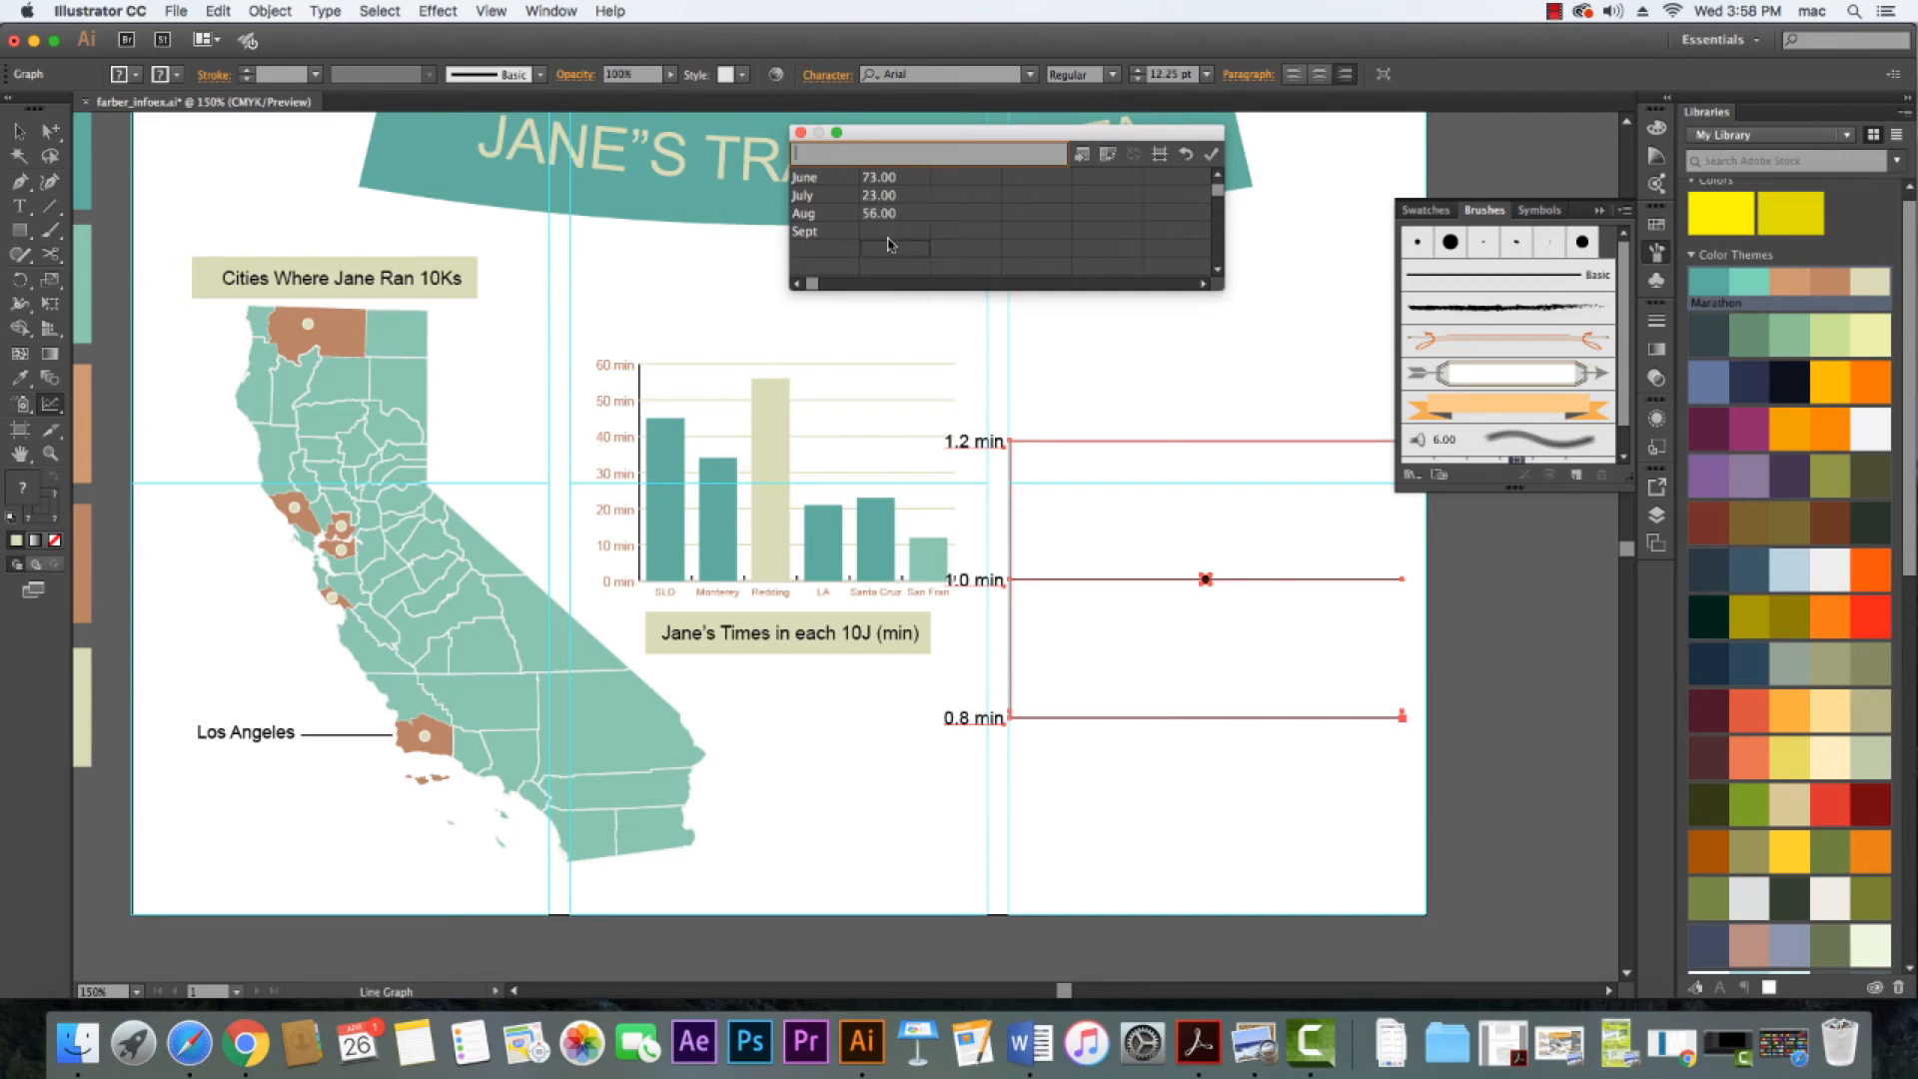
pyautogui.write('34')
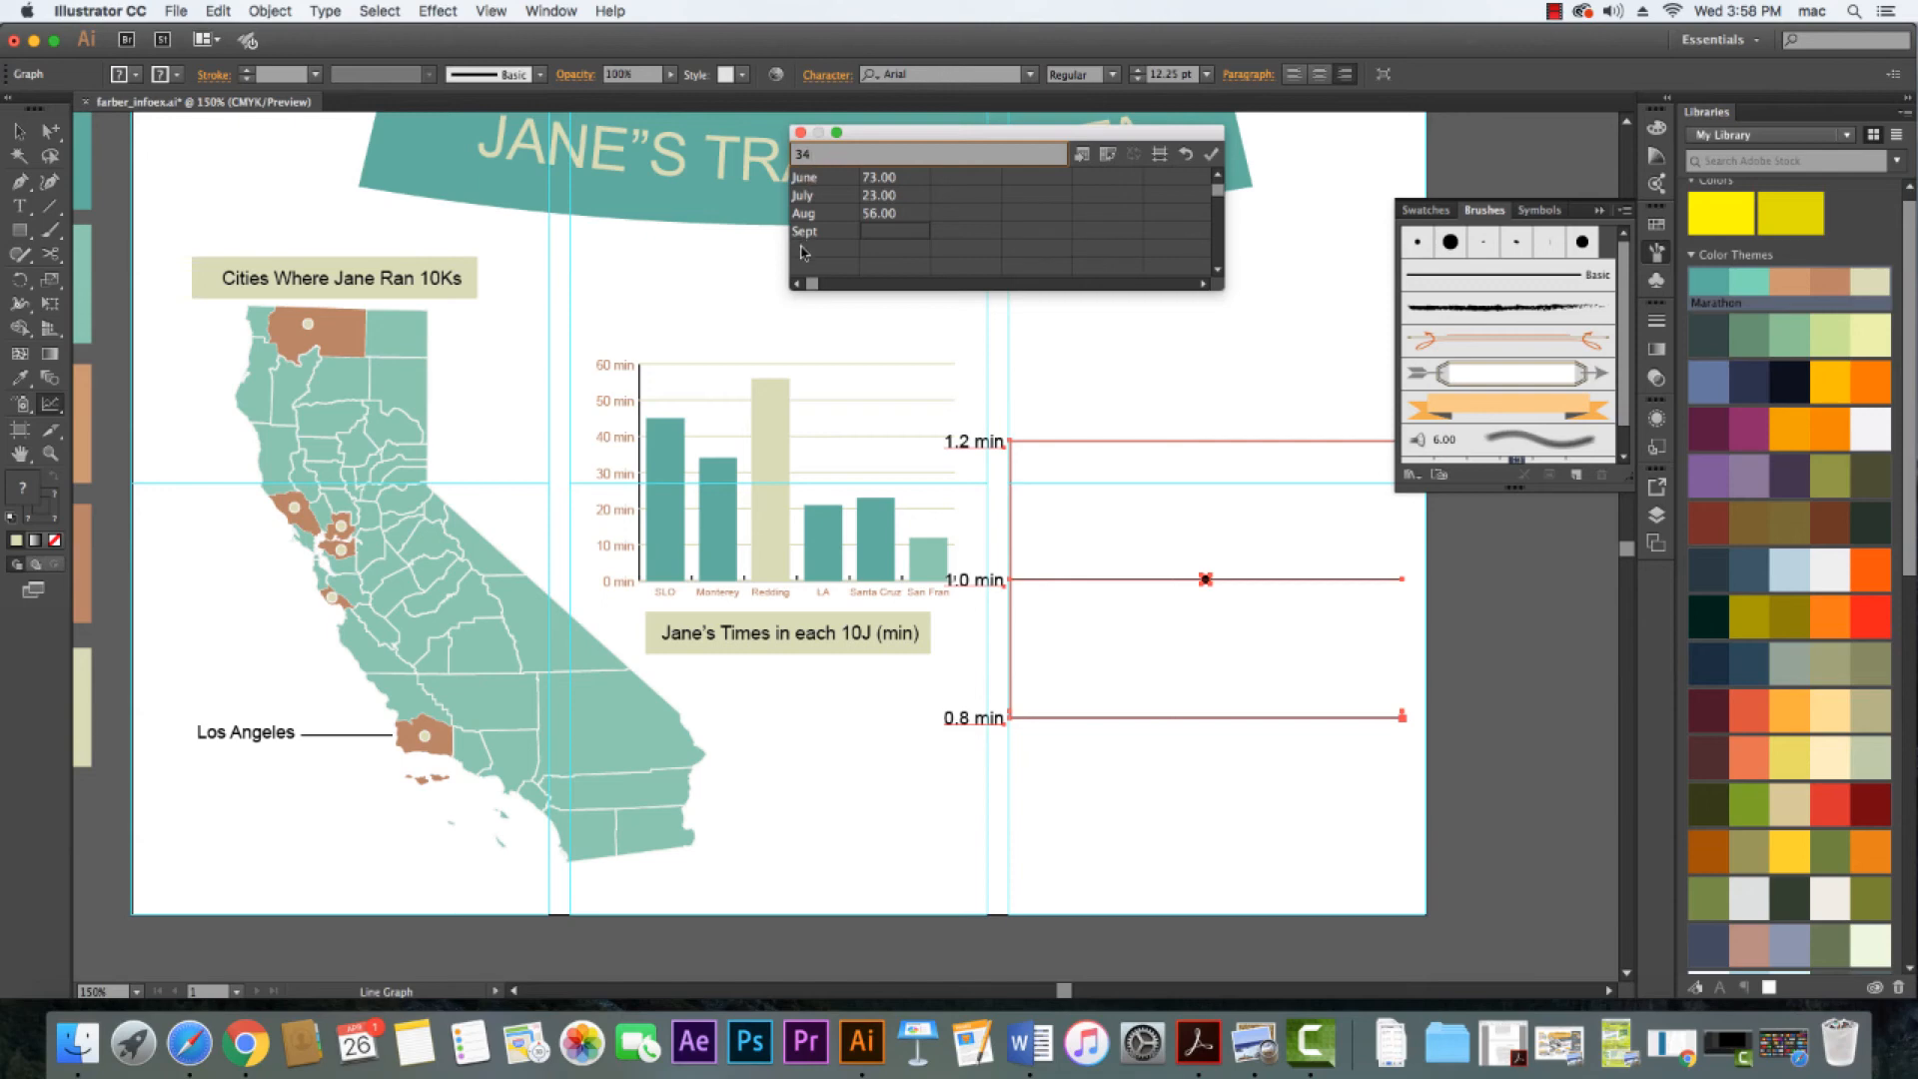
pyautogui.click(1210, 155)
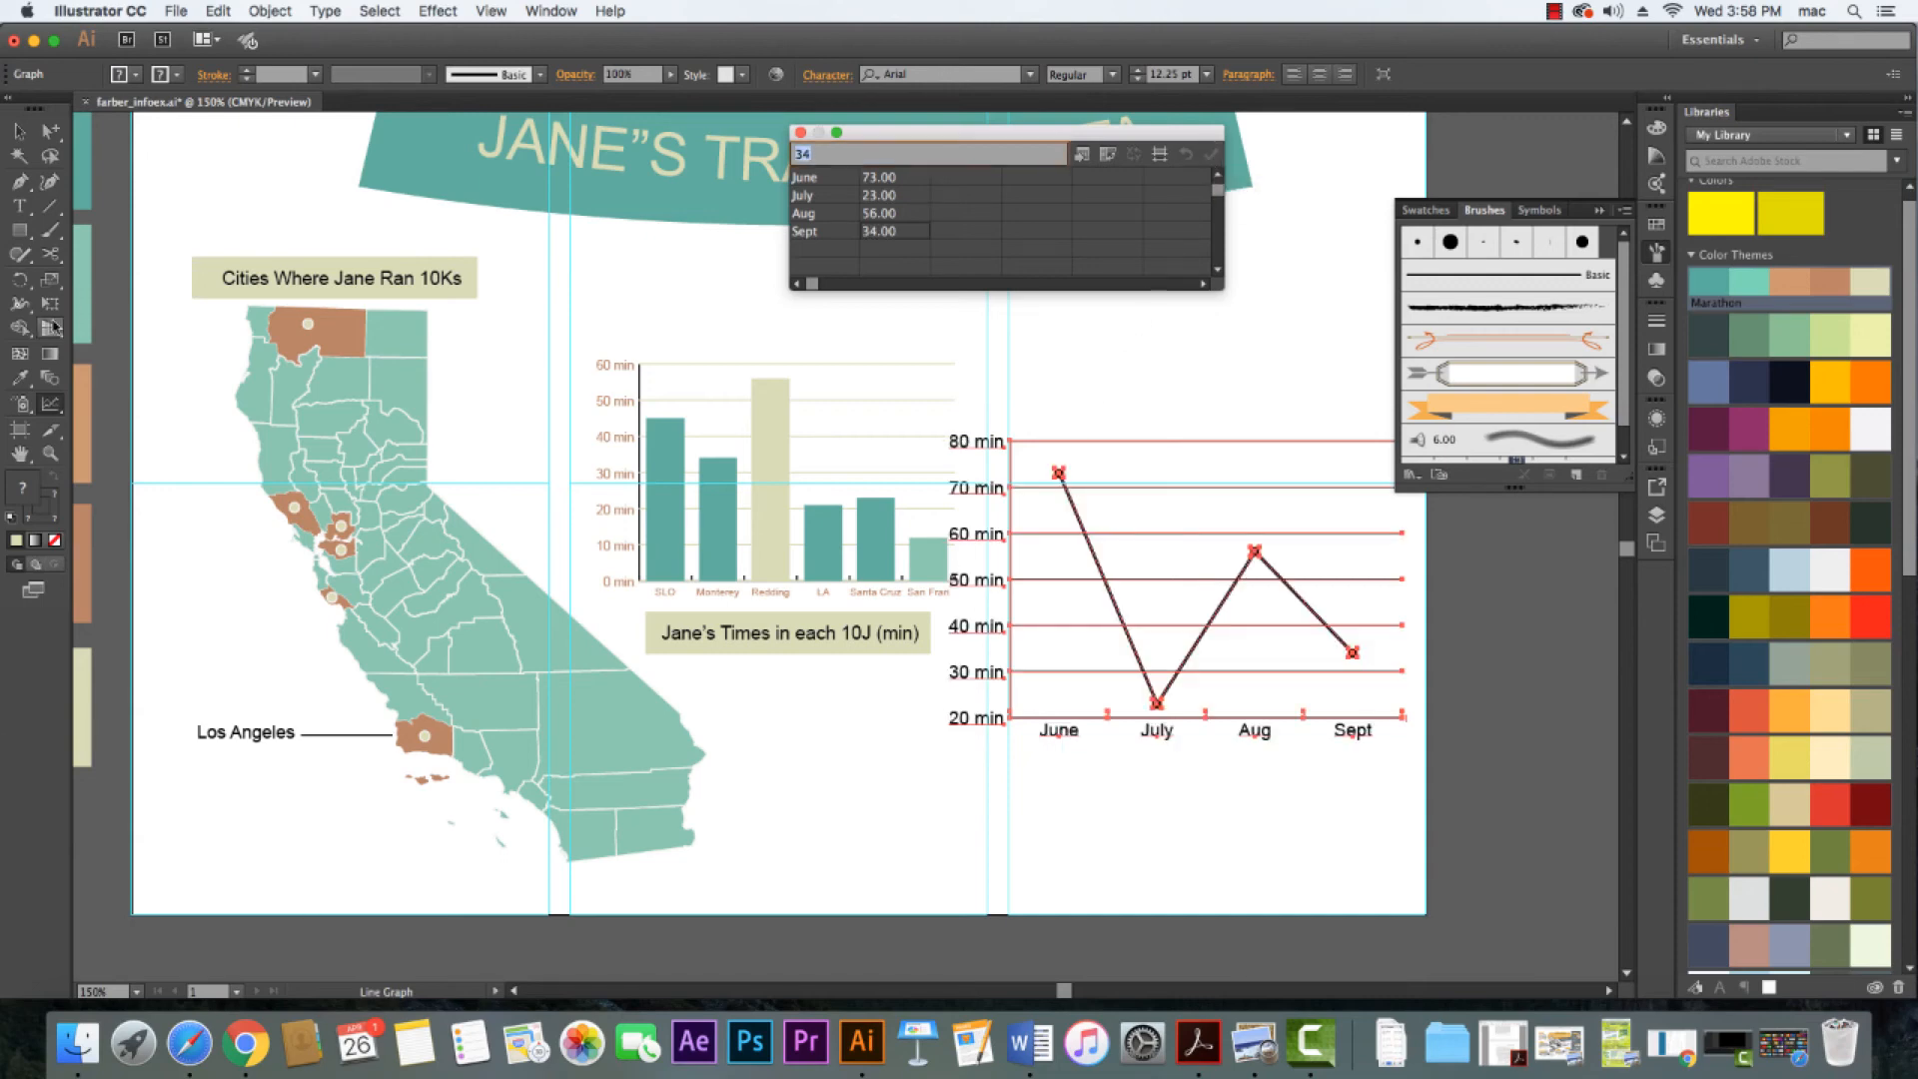
pyautogui.click(800, 133)
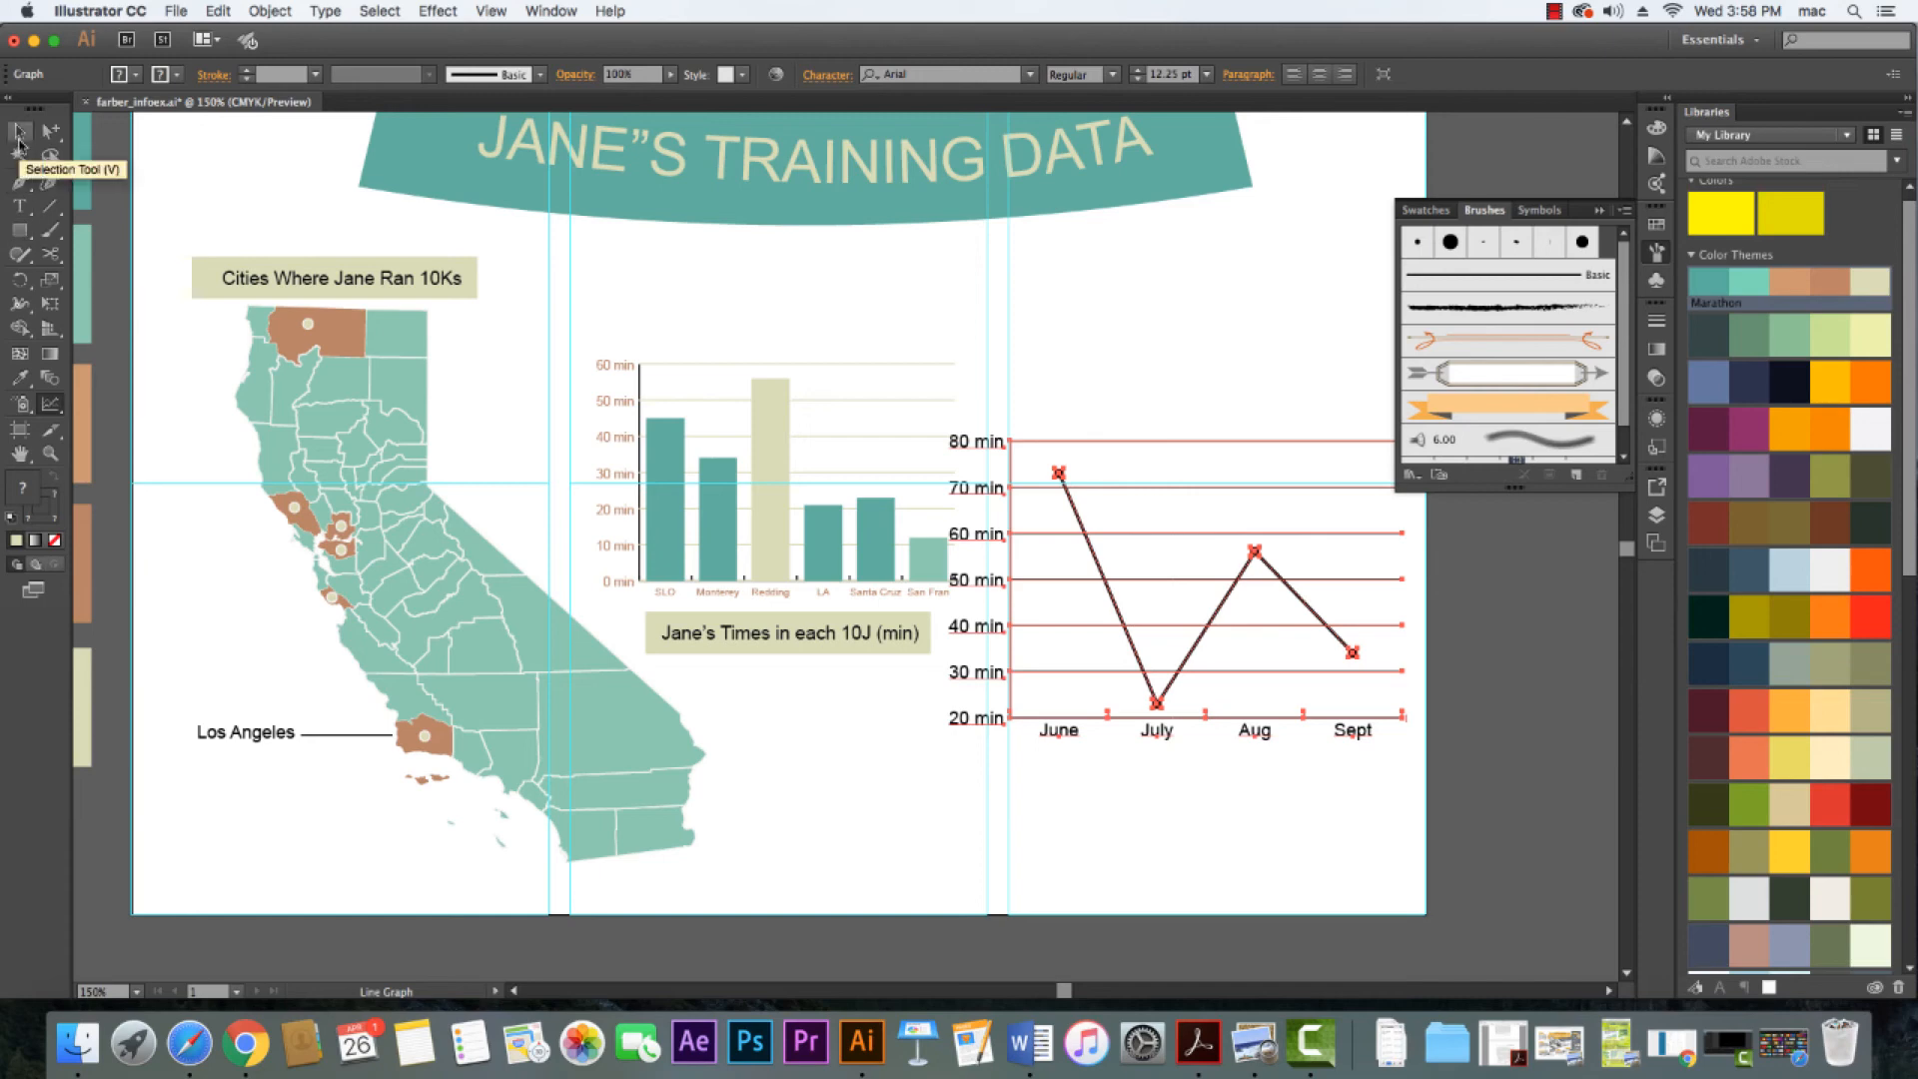
# Try to scale the line graph narrower horizontally, and undo it
pyautogui.press('s')
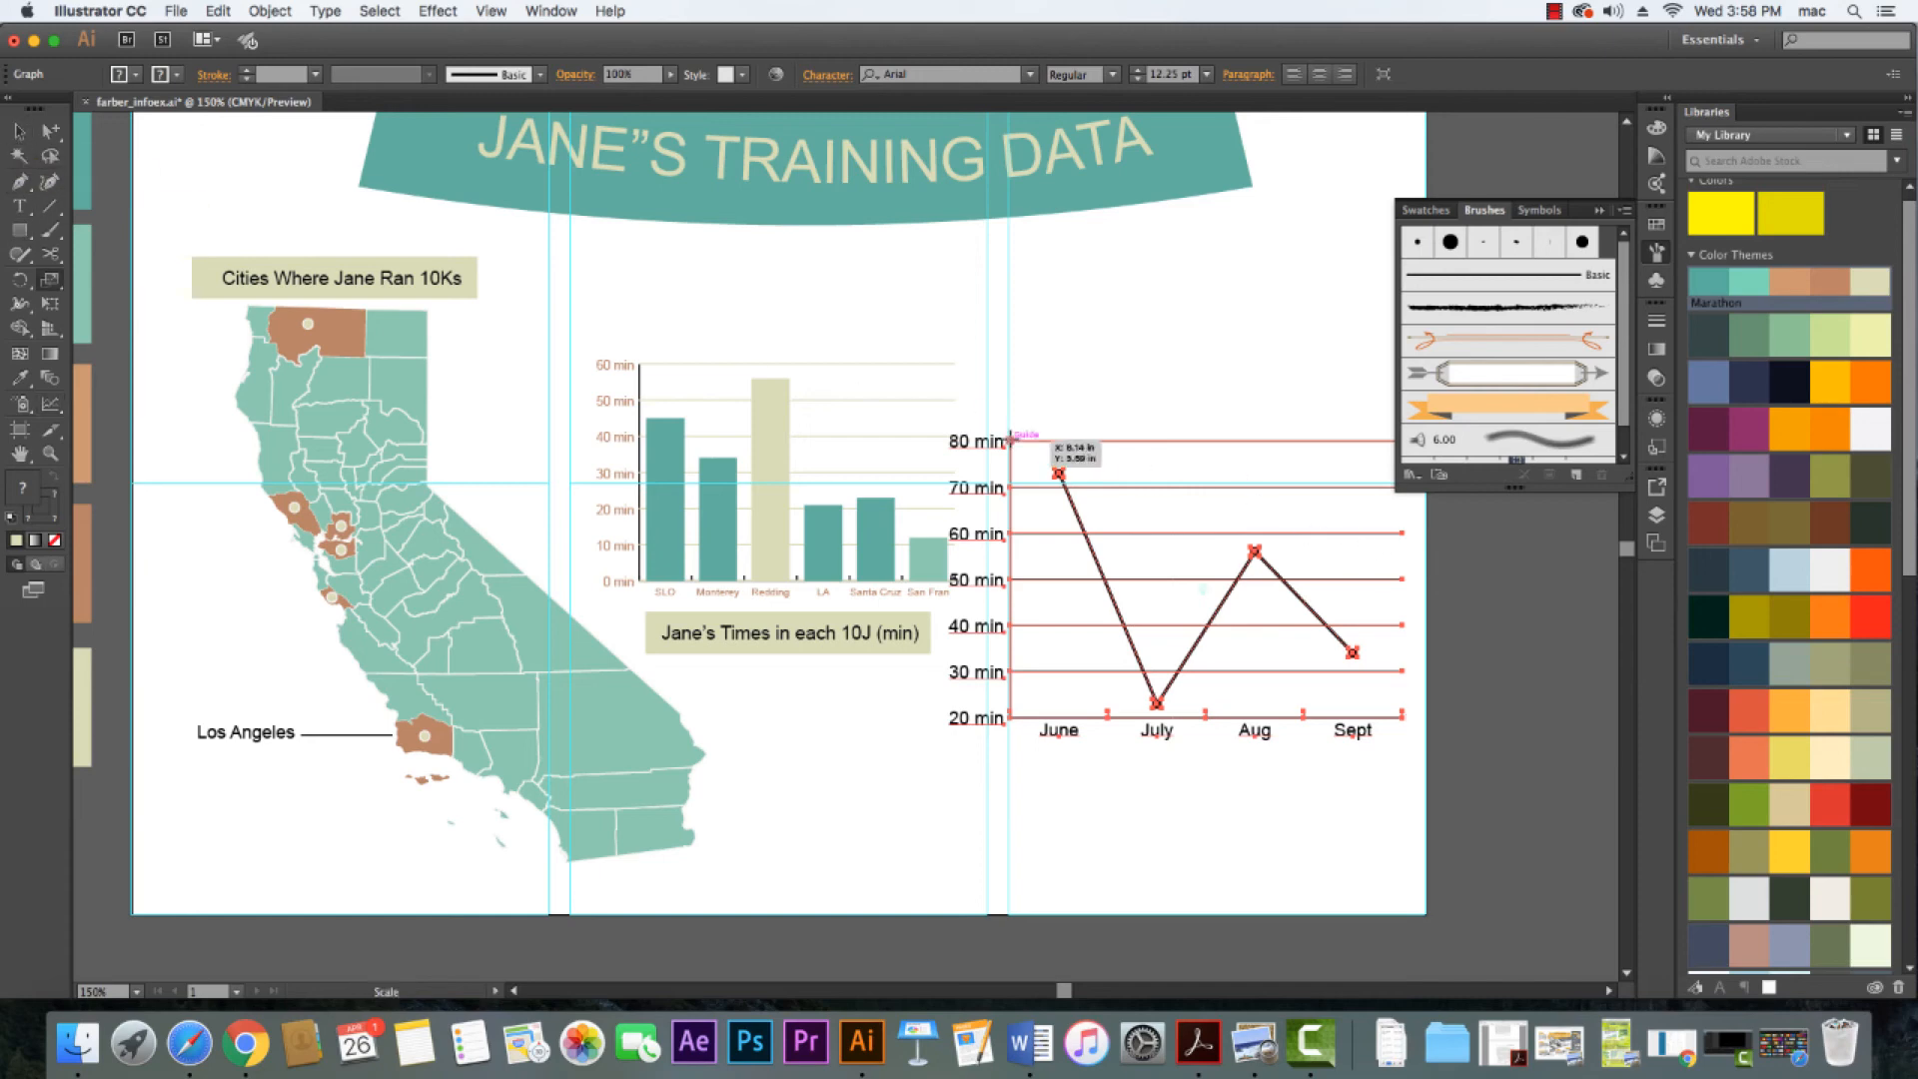
pyautogui.moveTo(1011, 438); pyautogui.dragTo(1051, 460)
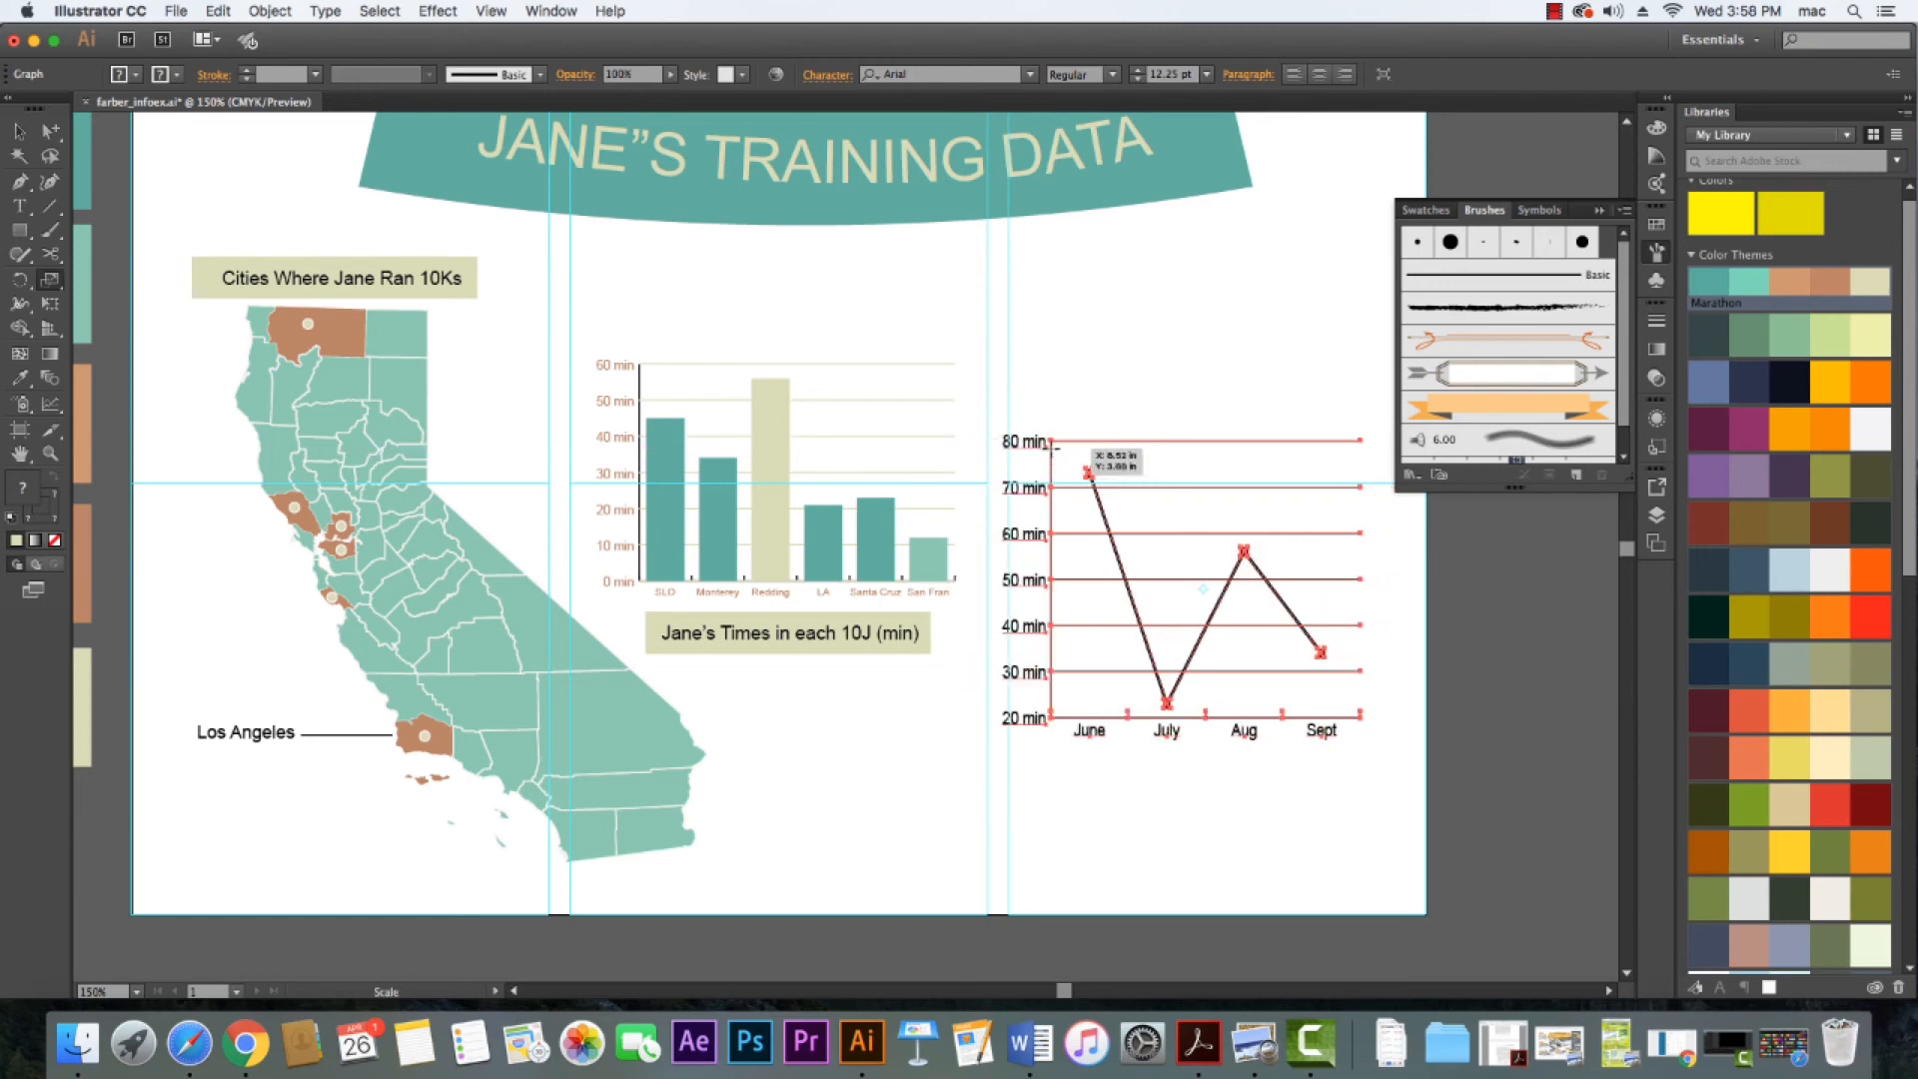
pyautogui.press('v')
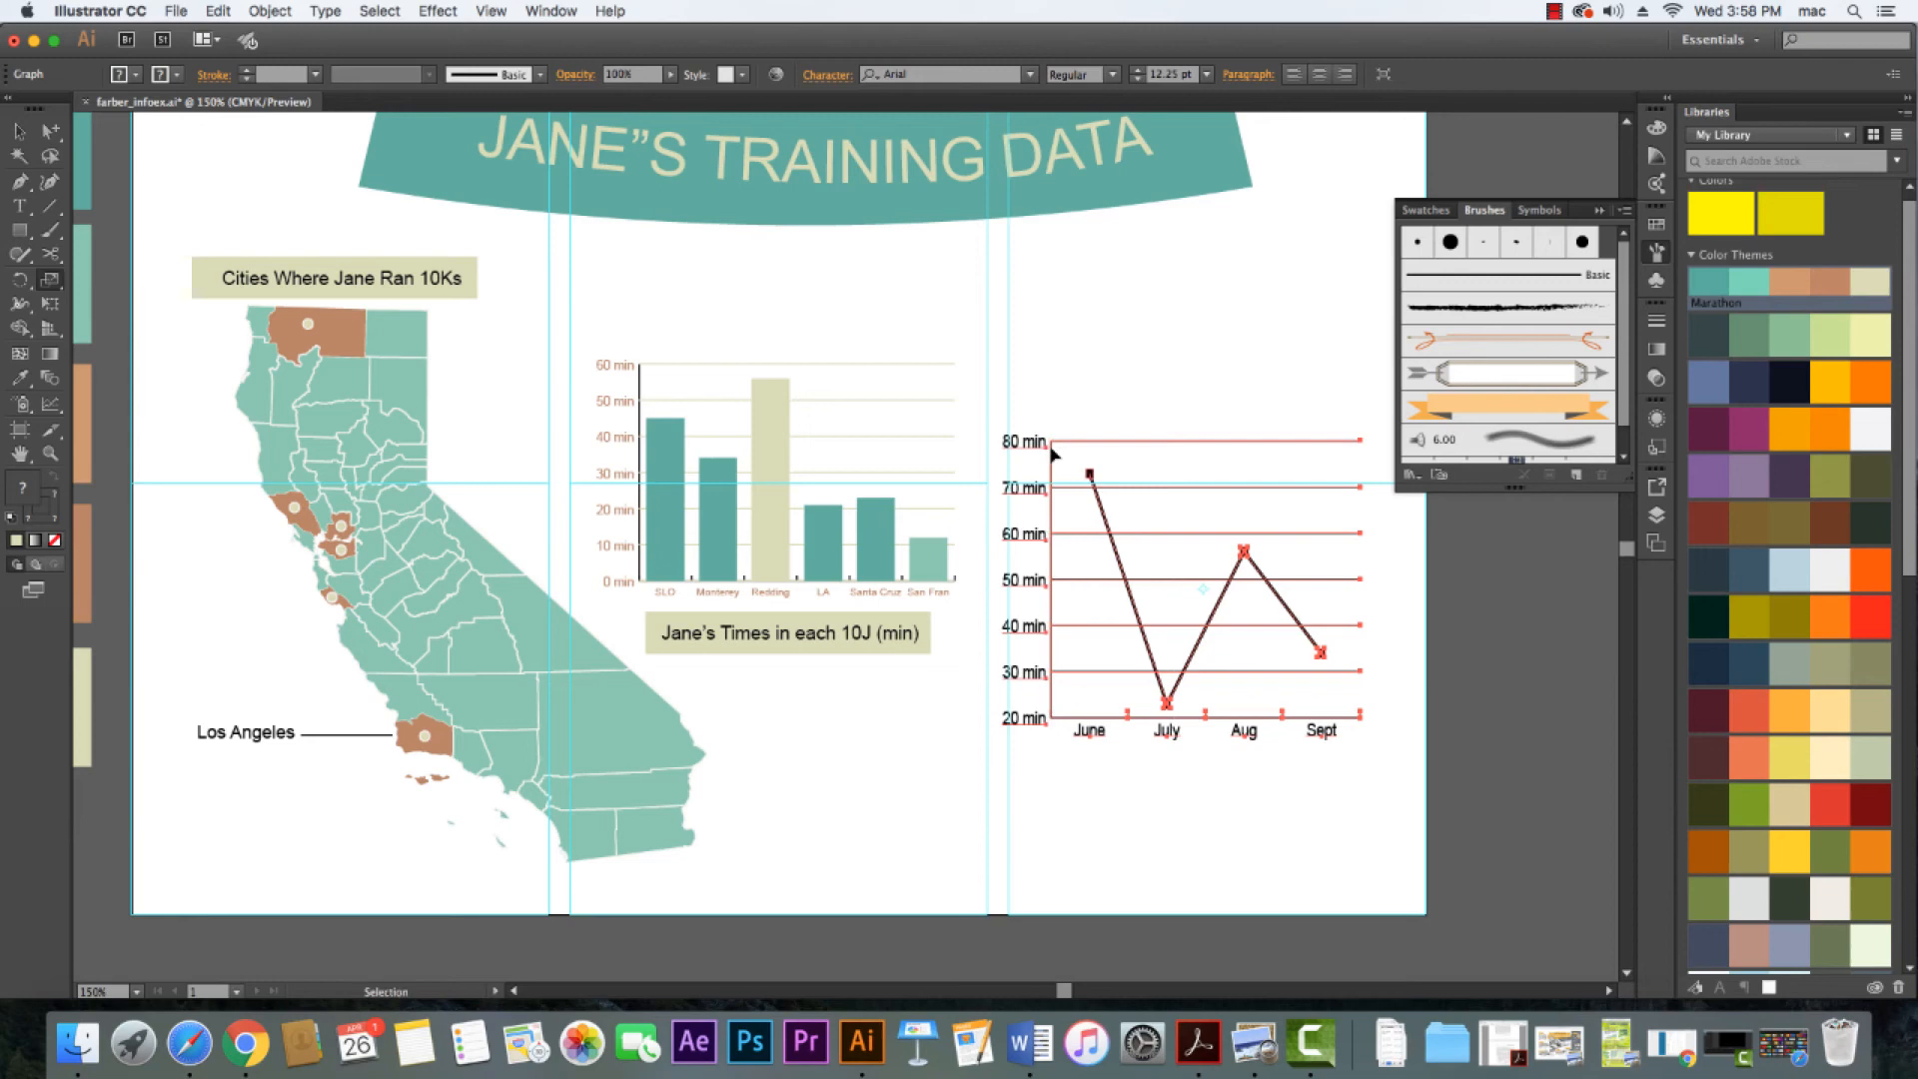
pyautogui.press('s')
pyautogui.press('super+z')
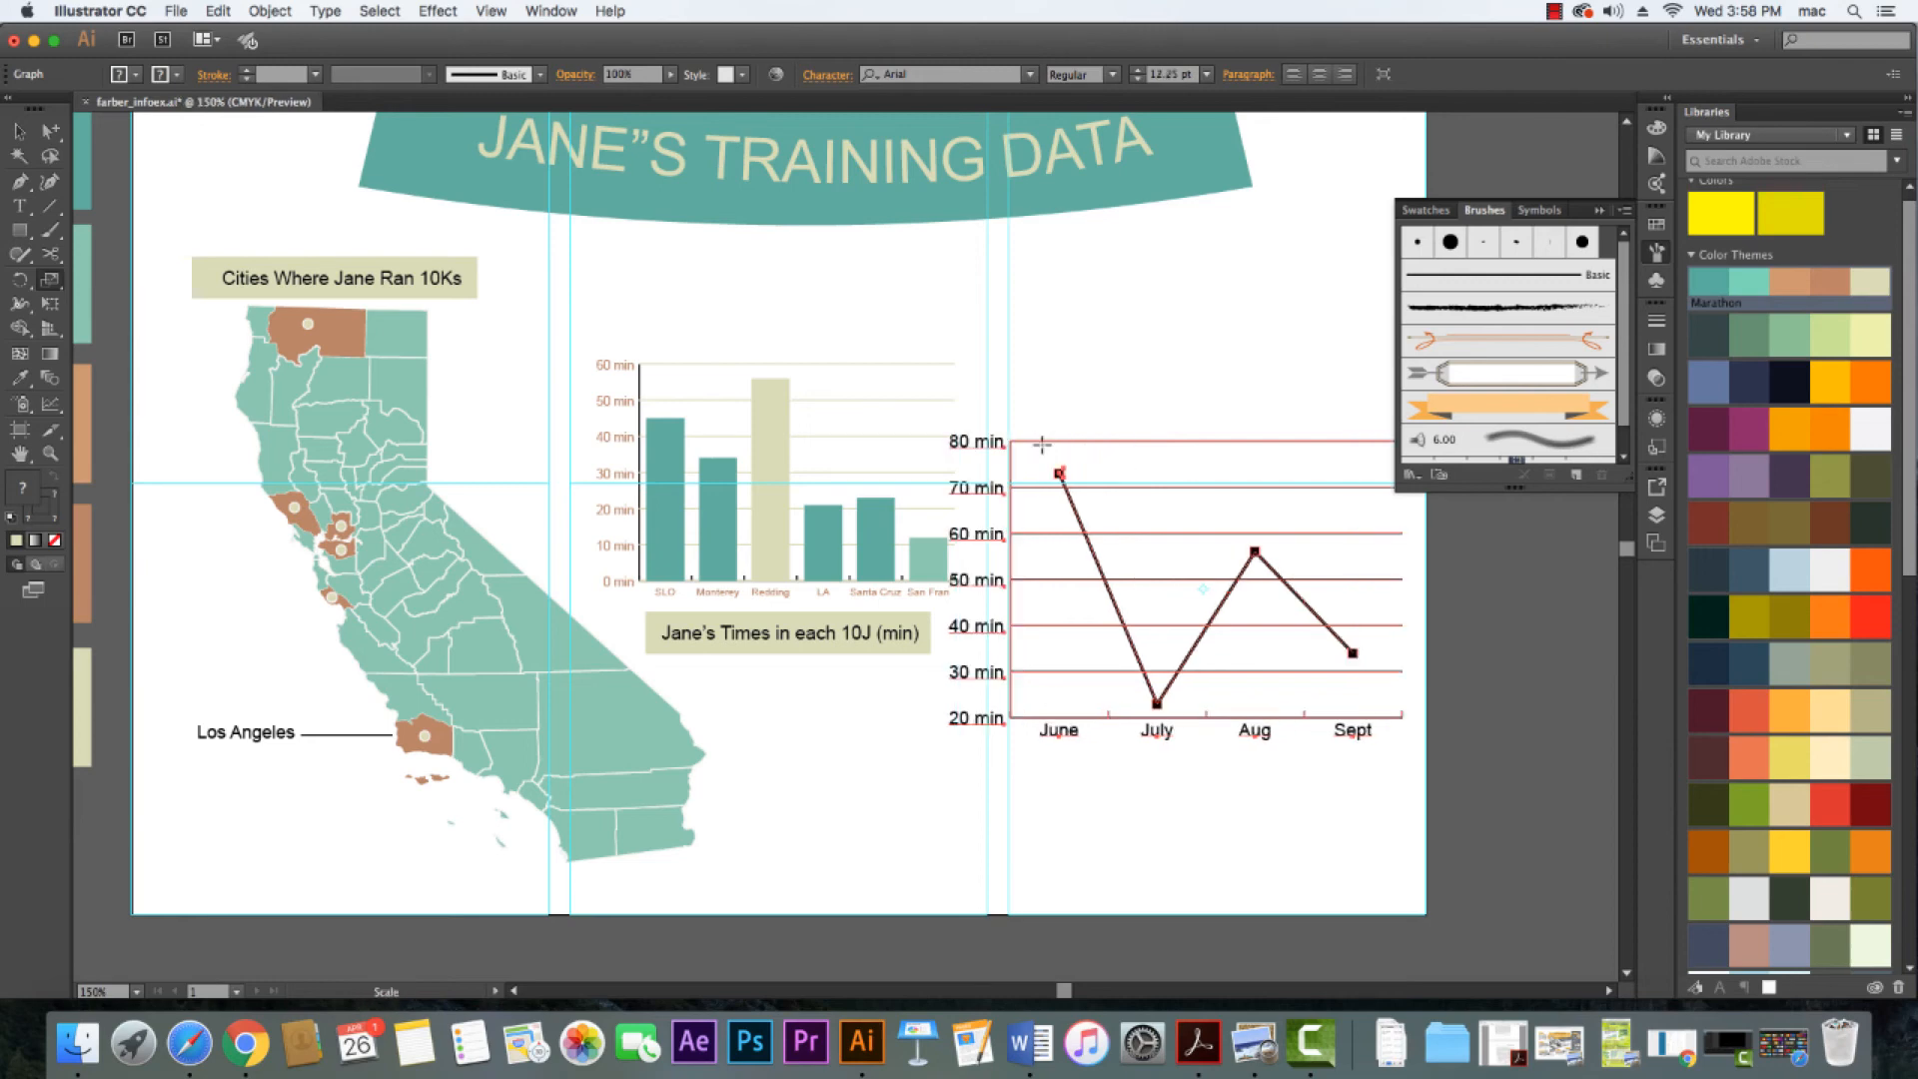
# Scale the whole line graph down slightly and move it so it fits inside the third column
pyautogui.moveTo(1051, 444); pyautogui.dragTo(1058, 468)
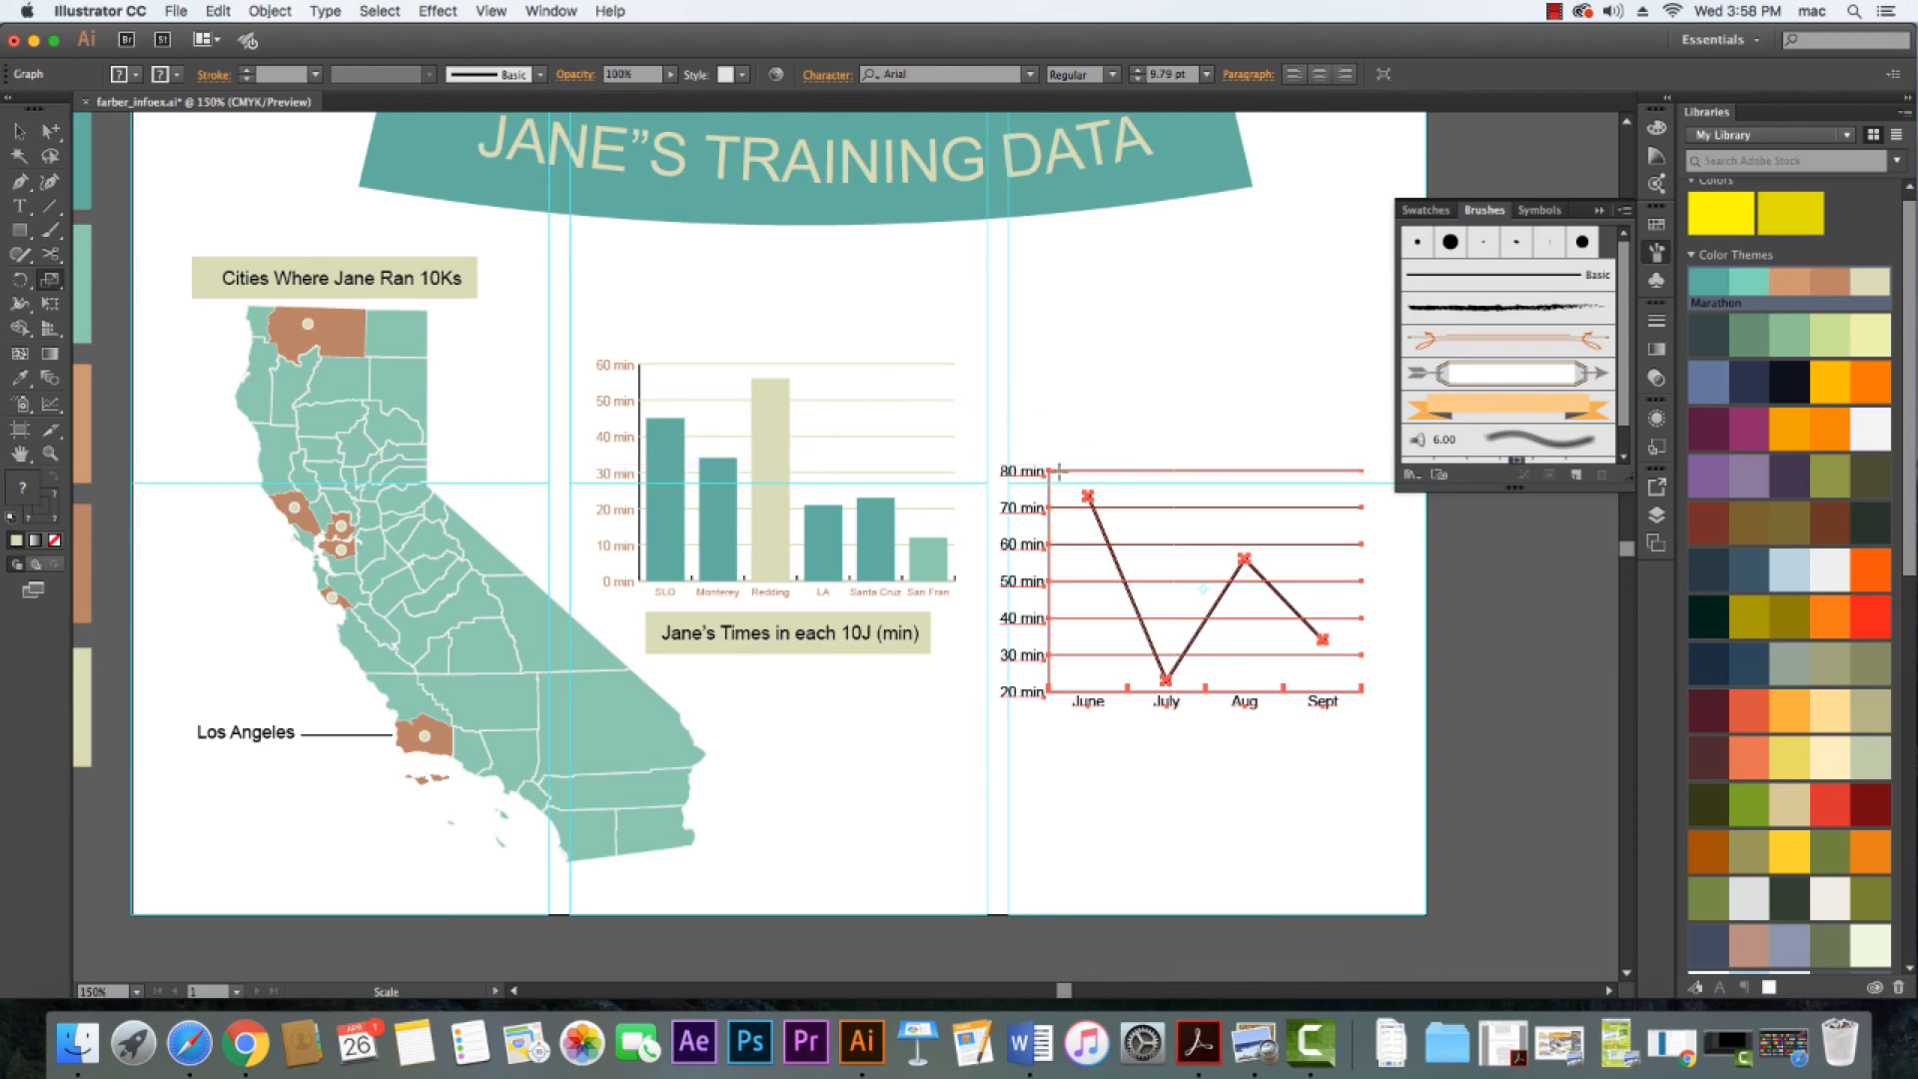
pyautogui.press('z')
pyautogui.press('v')
pyautogui.click(1187, 479)
pyautogui.moveTo(1187, 478); pyautogui.dragTo(1210, 487)
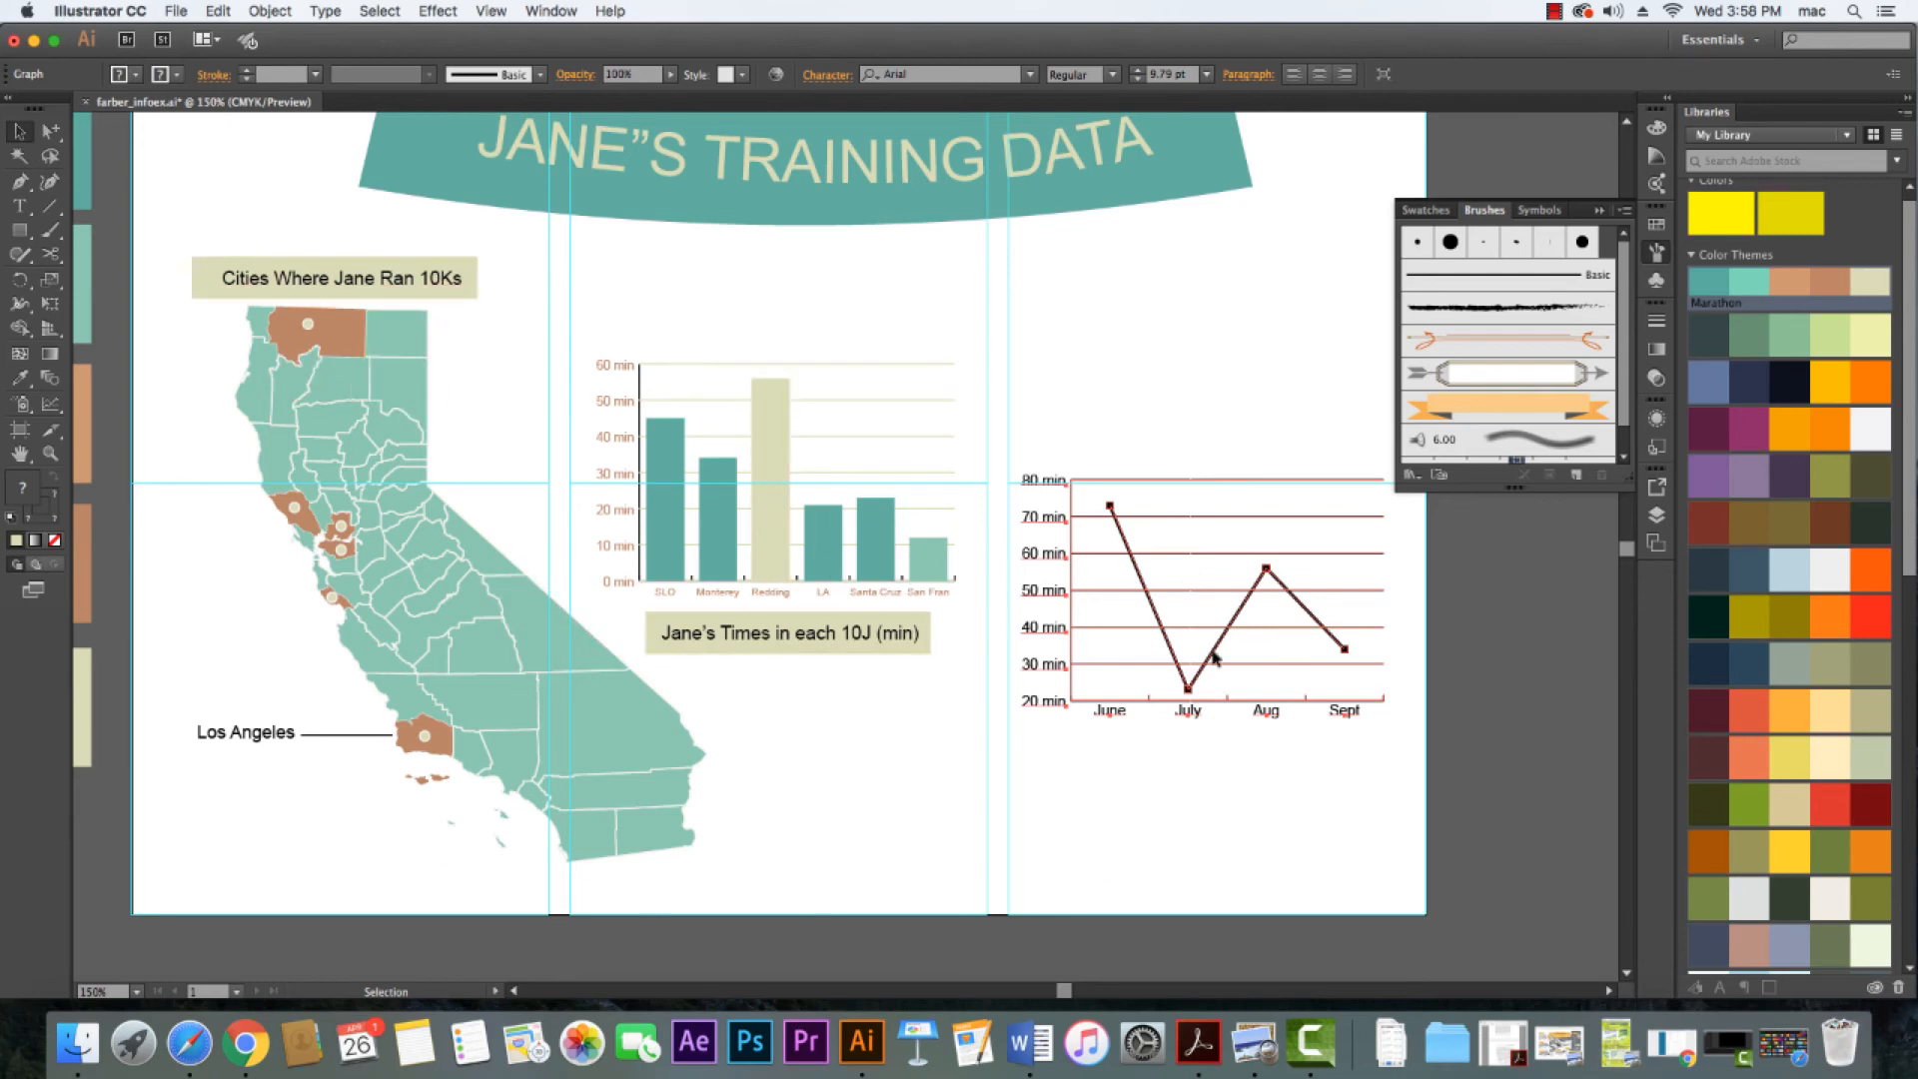
pyautogui.click(1246, 395)
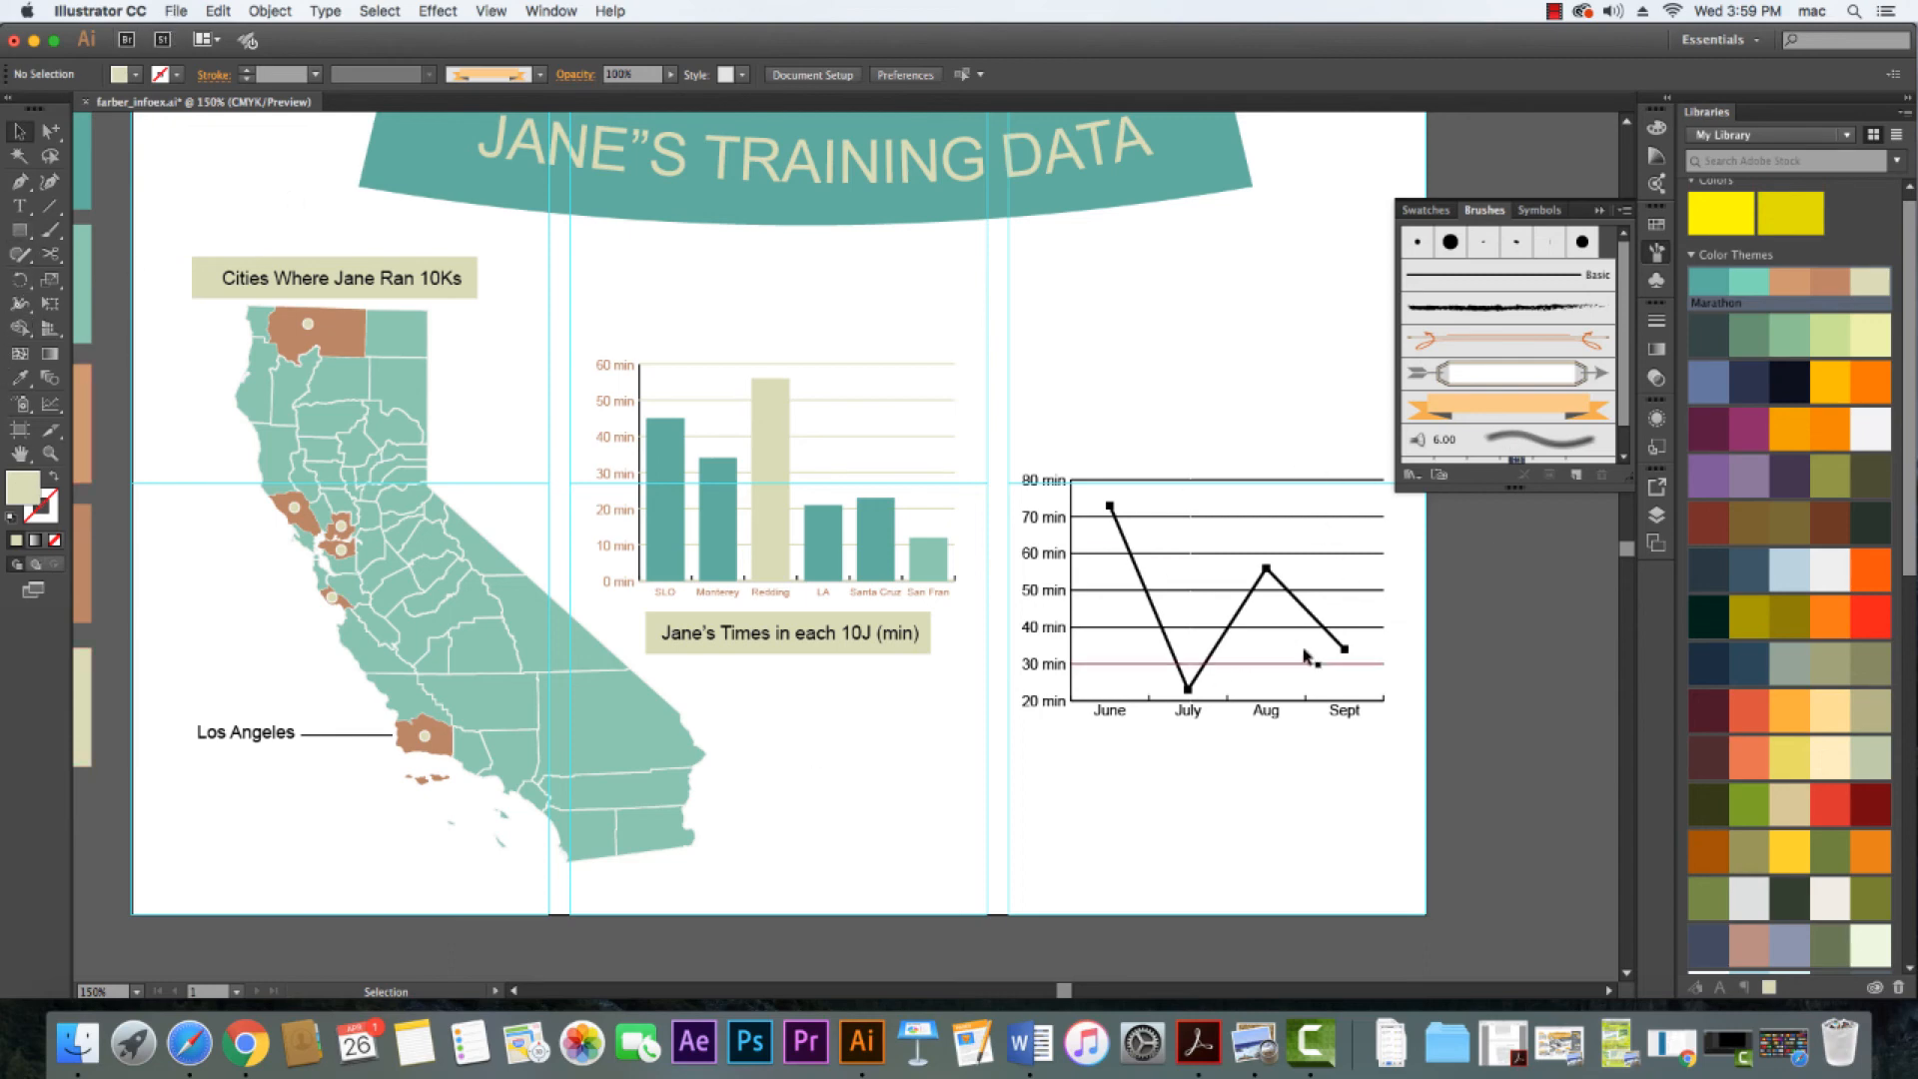
# Place noun_387168_cc.svg below the bar graph's heading and enlarge it proportionally to about 1.25 by 1.75 in
pyautogui.click(176, 12)
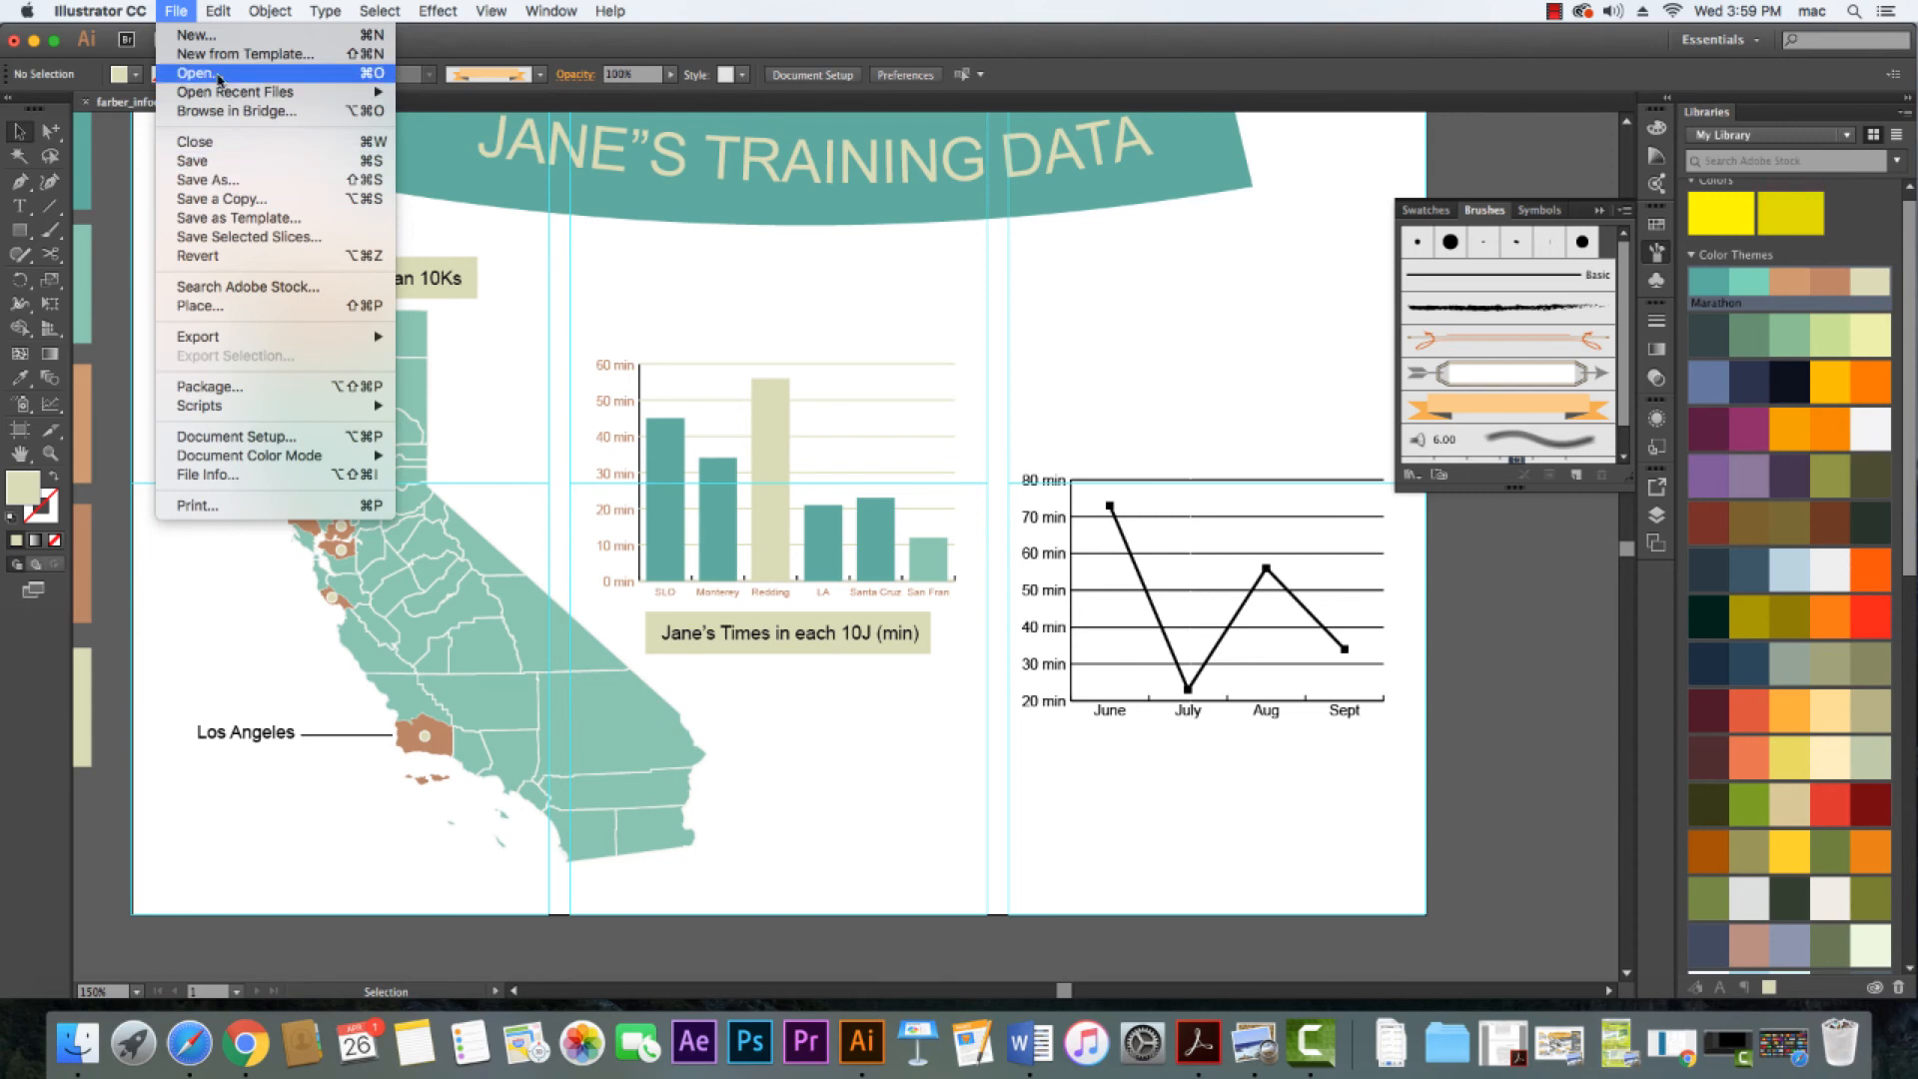
pyautogui.click(228, 309)
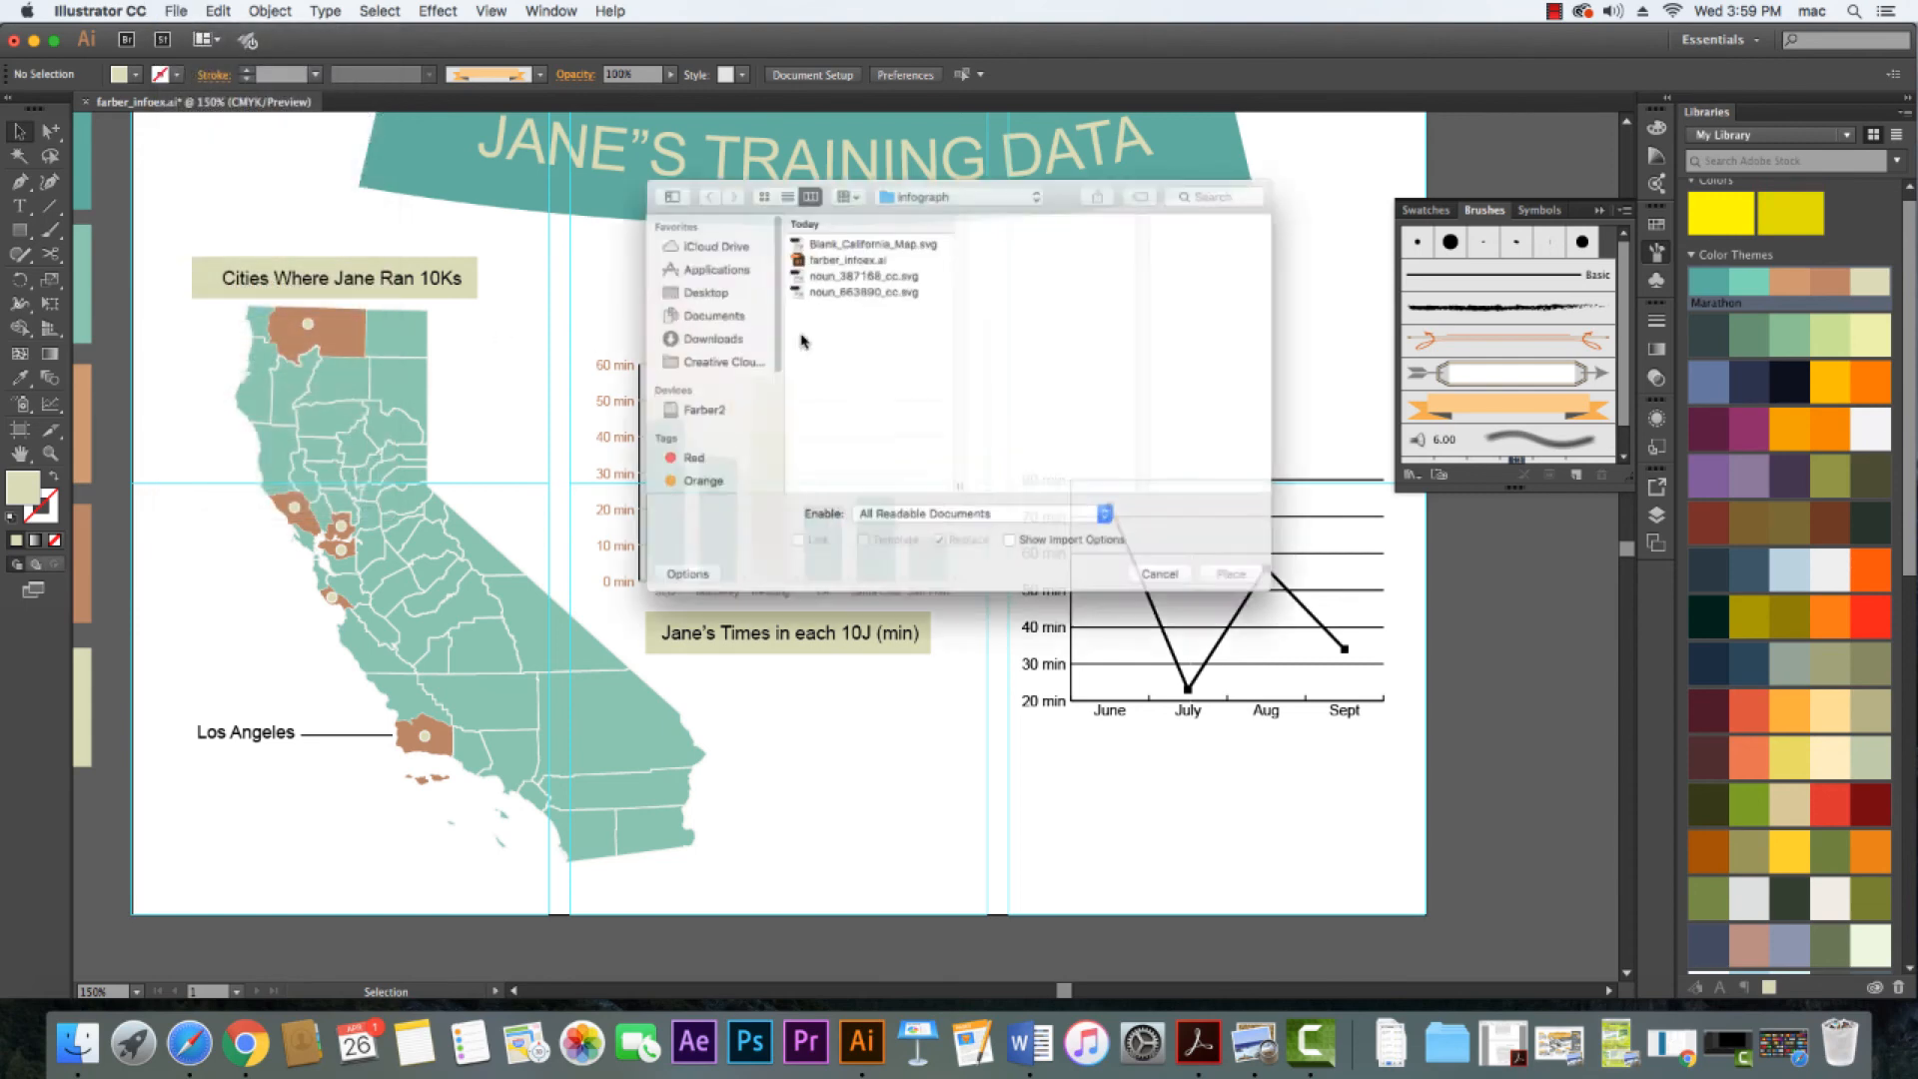
pyautogui.click(856, 265)
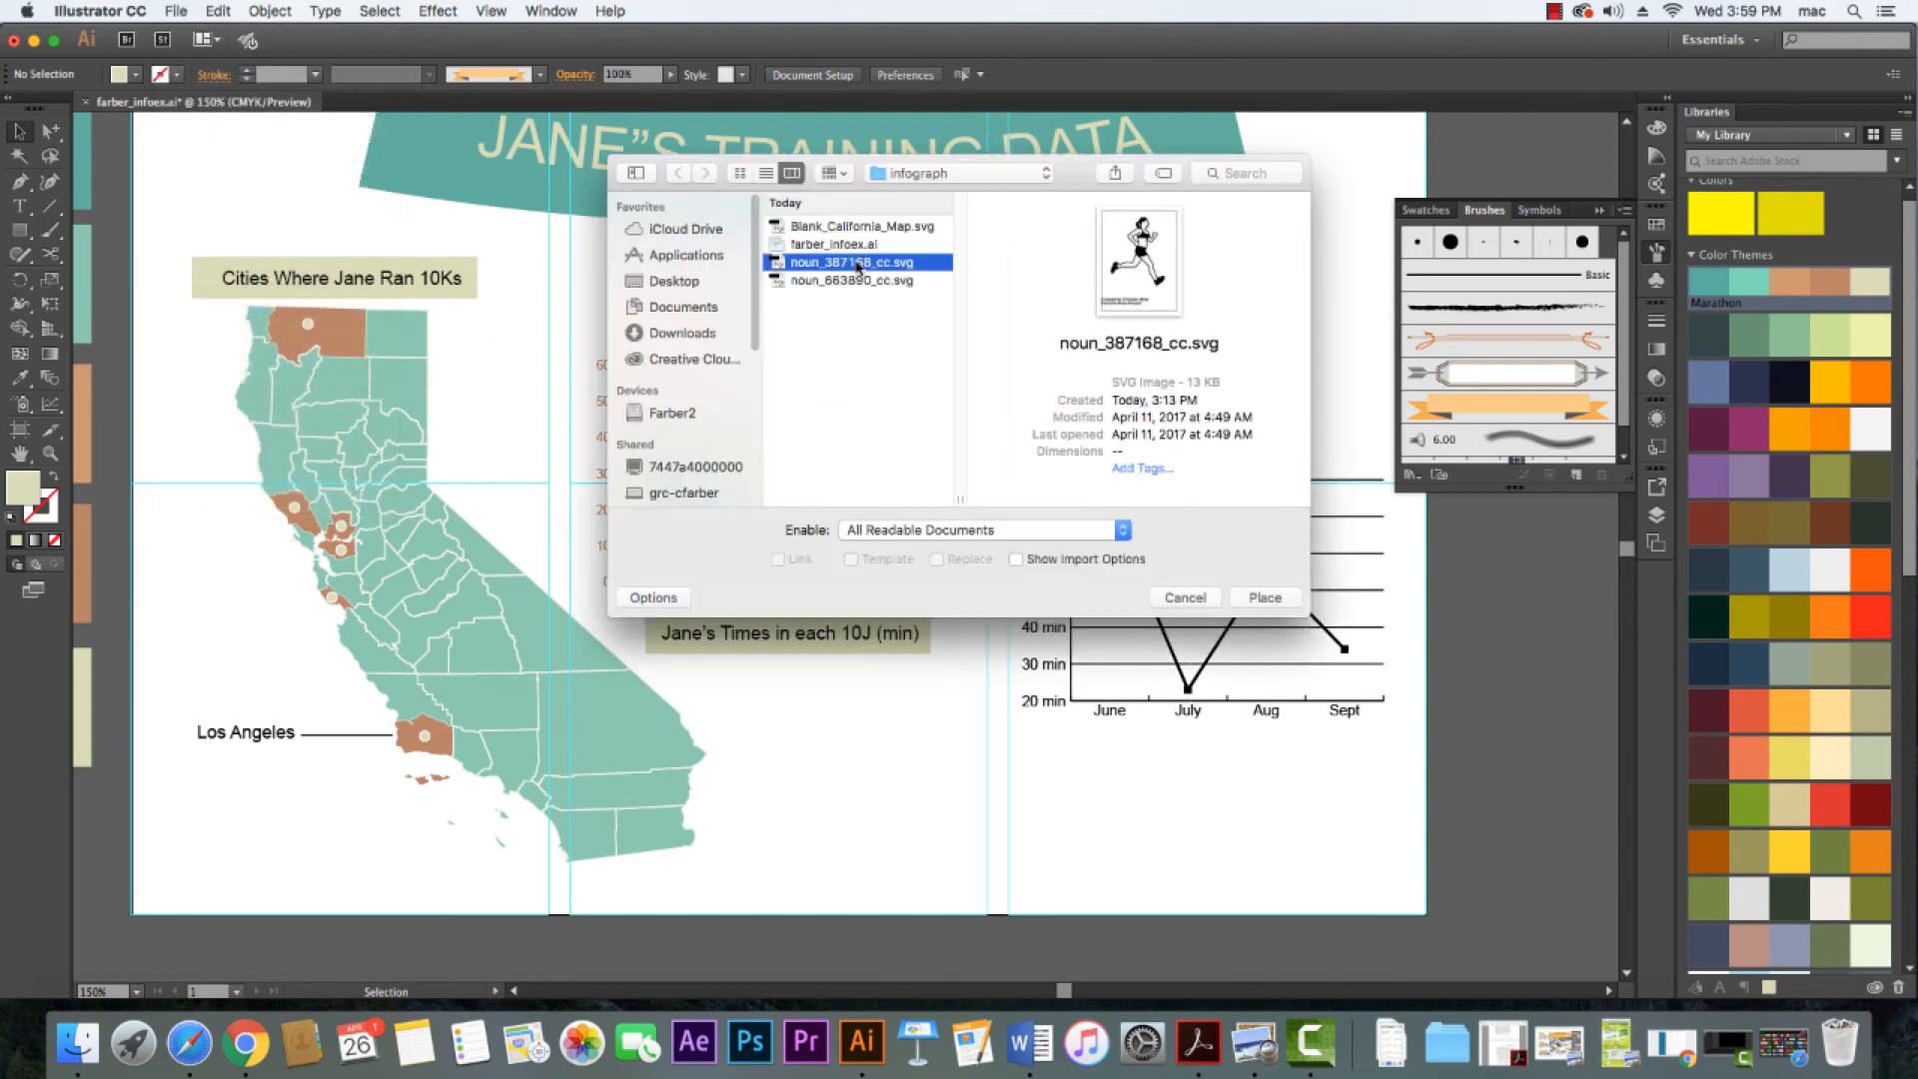
pyautogui.click(1264, 597)
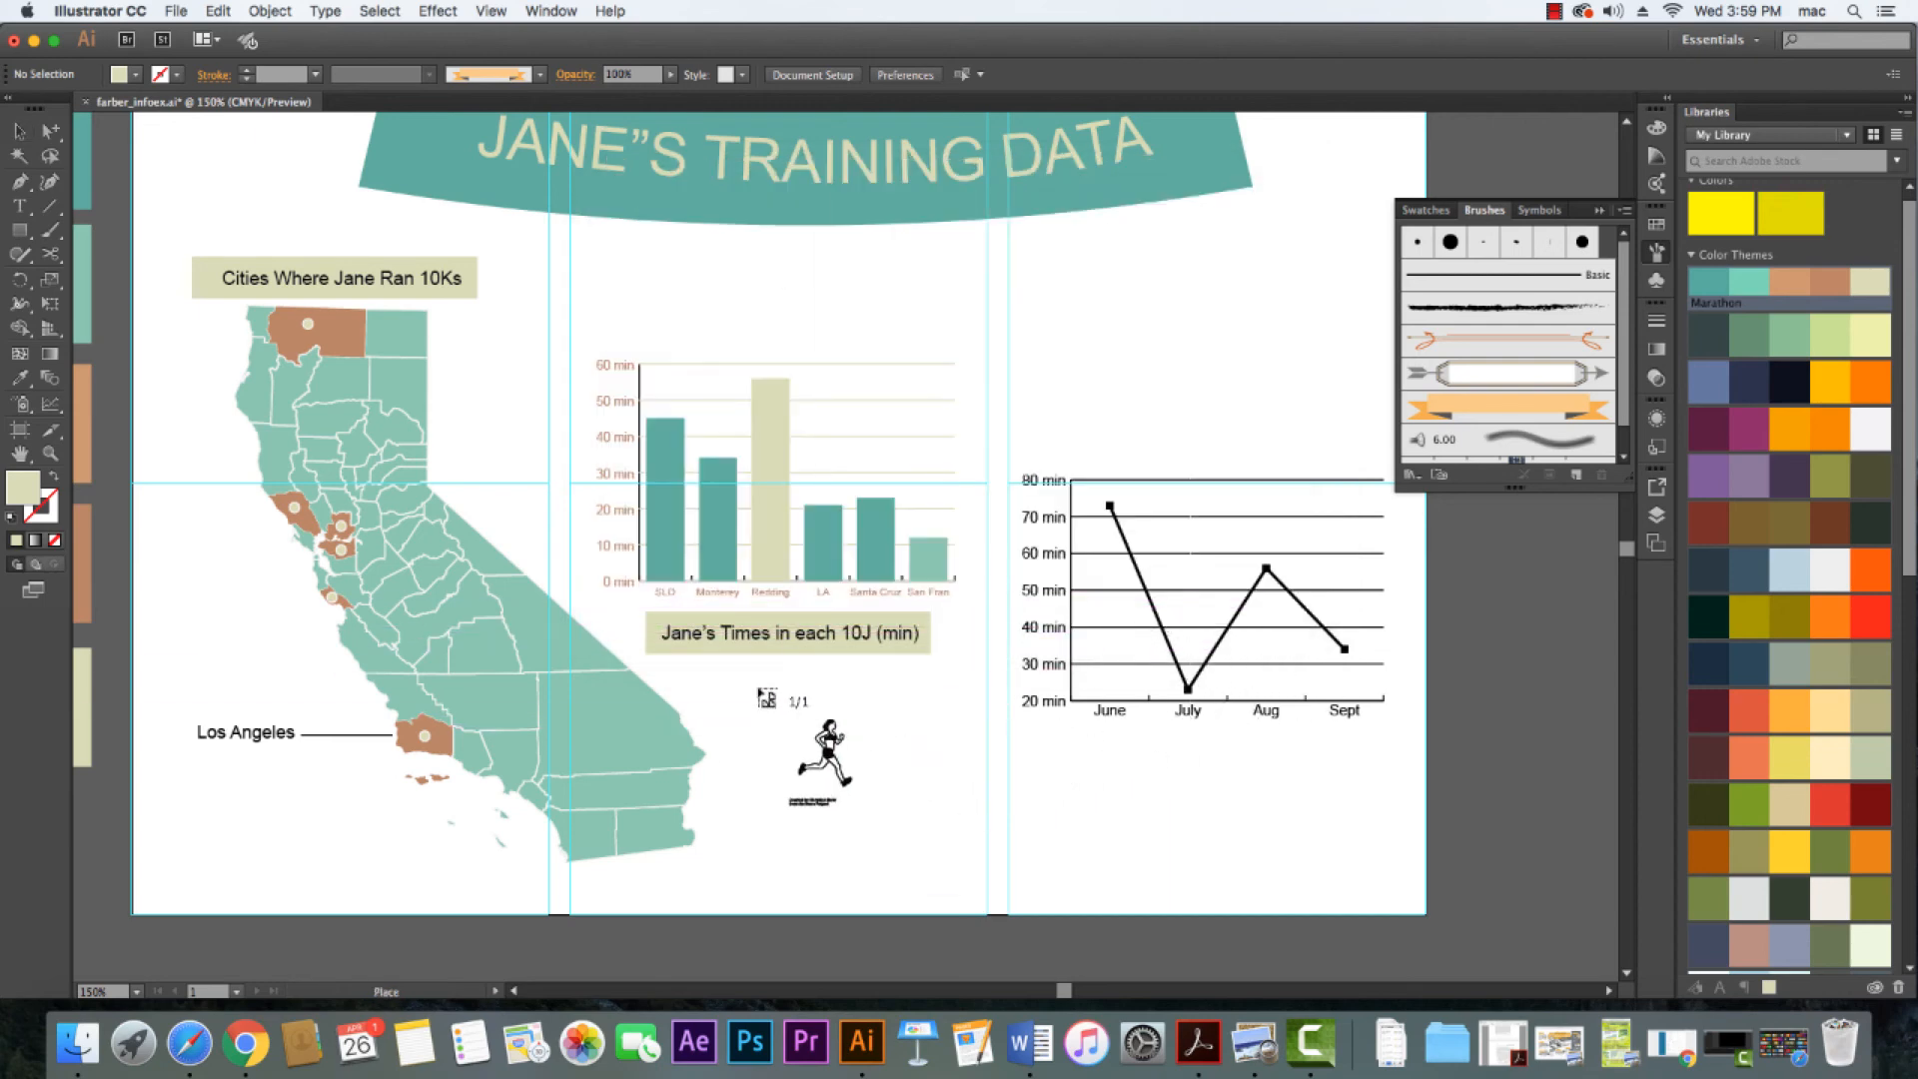
pyautogui.click(770, 700)
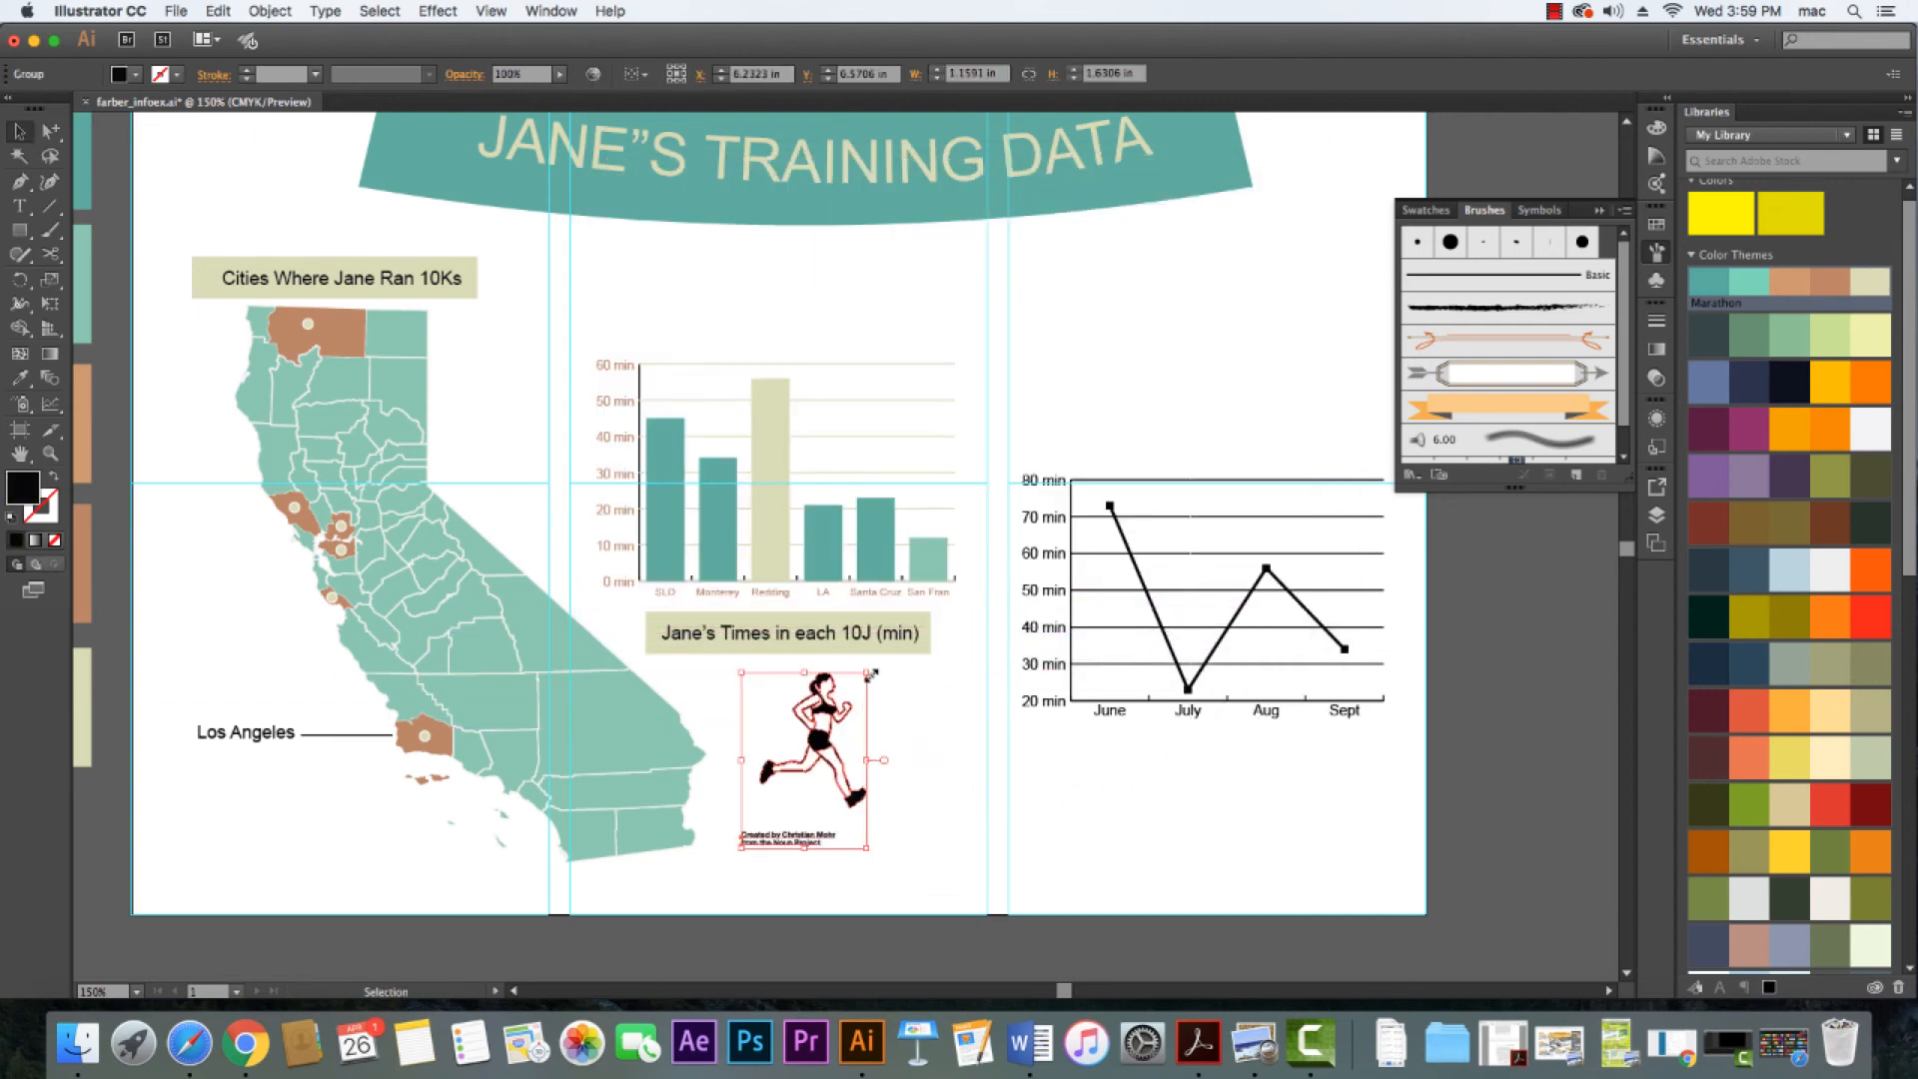
pyautogui.moveTo(866, 673)
pyautogui.mouseDown()
pyautogui.moveTo(899, 651)
pyautogui.moveTo(876, 659)
pyautogui.mouseUp()
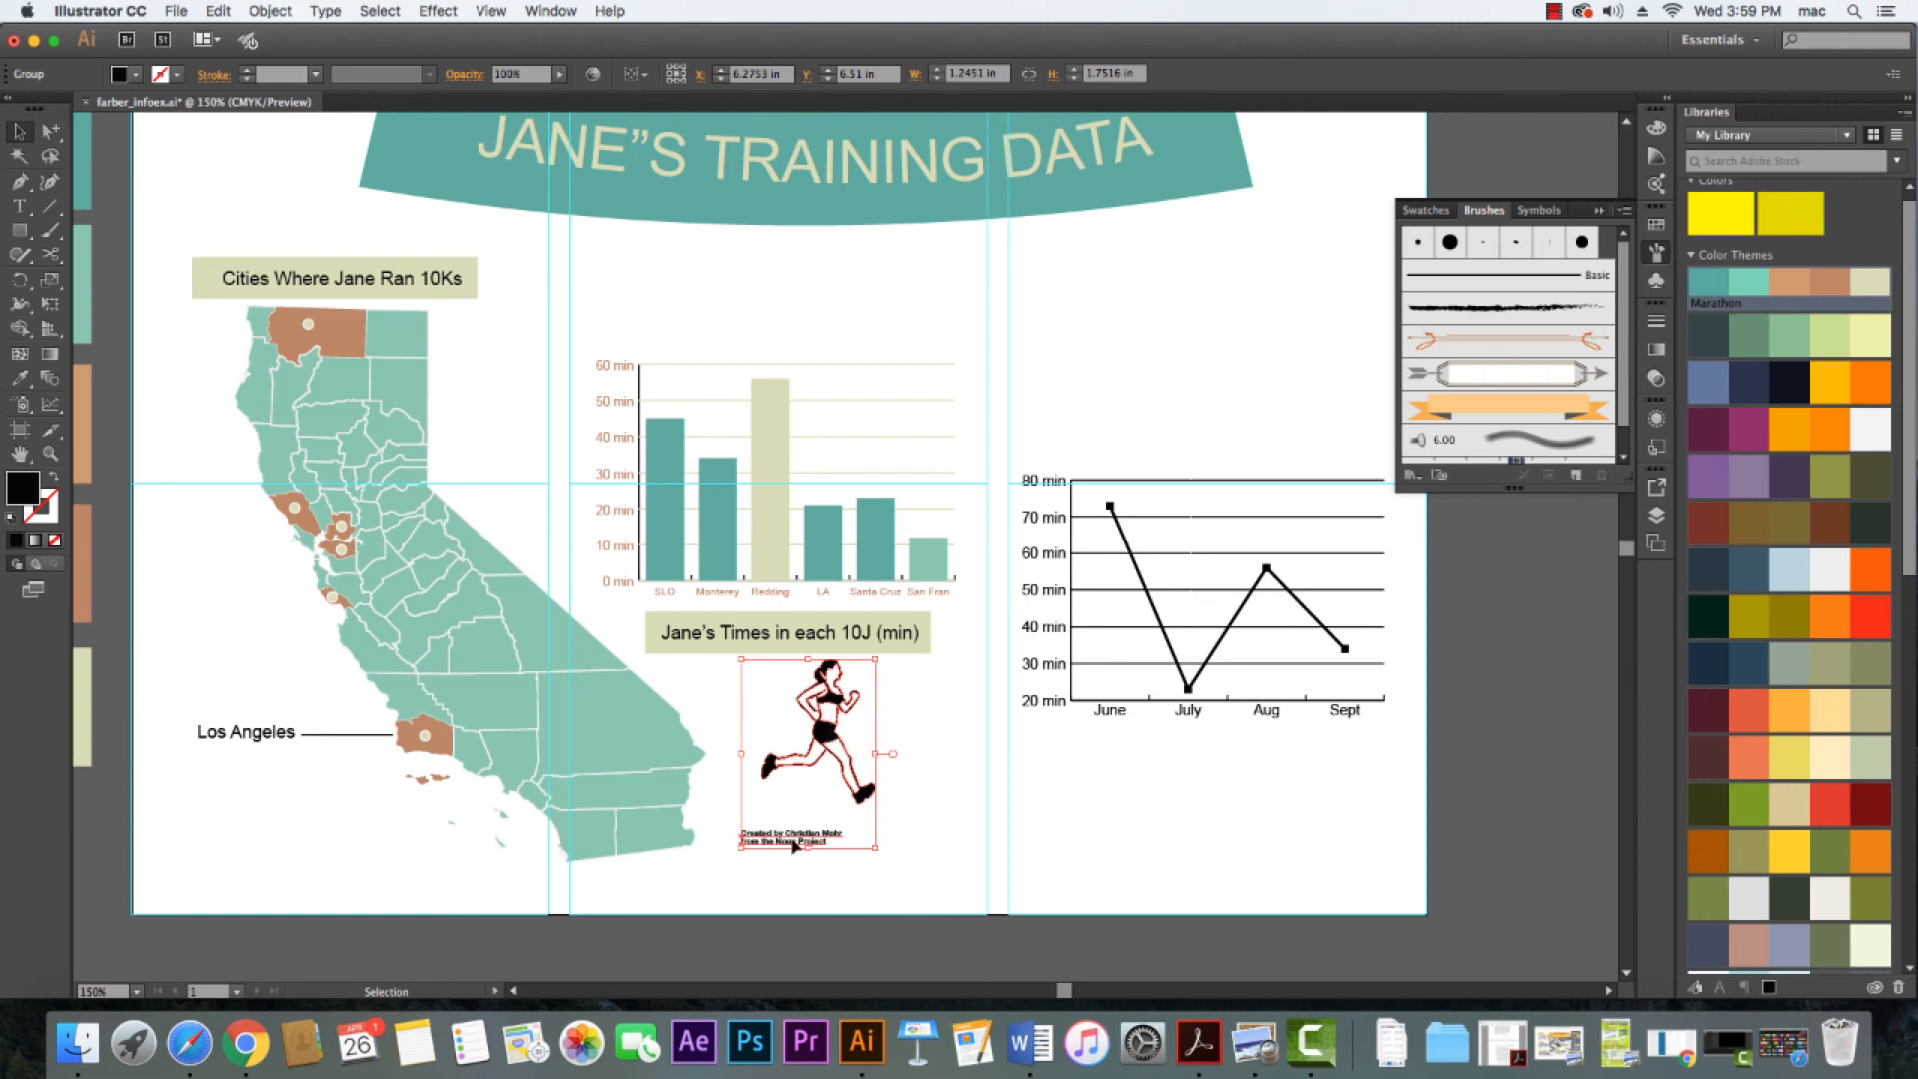
pyautogui.click(901, 855)
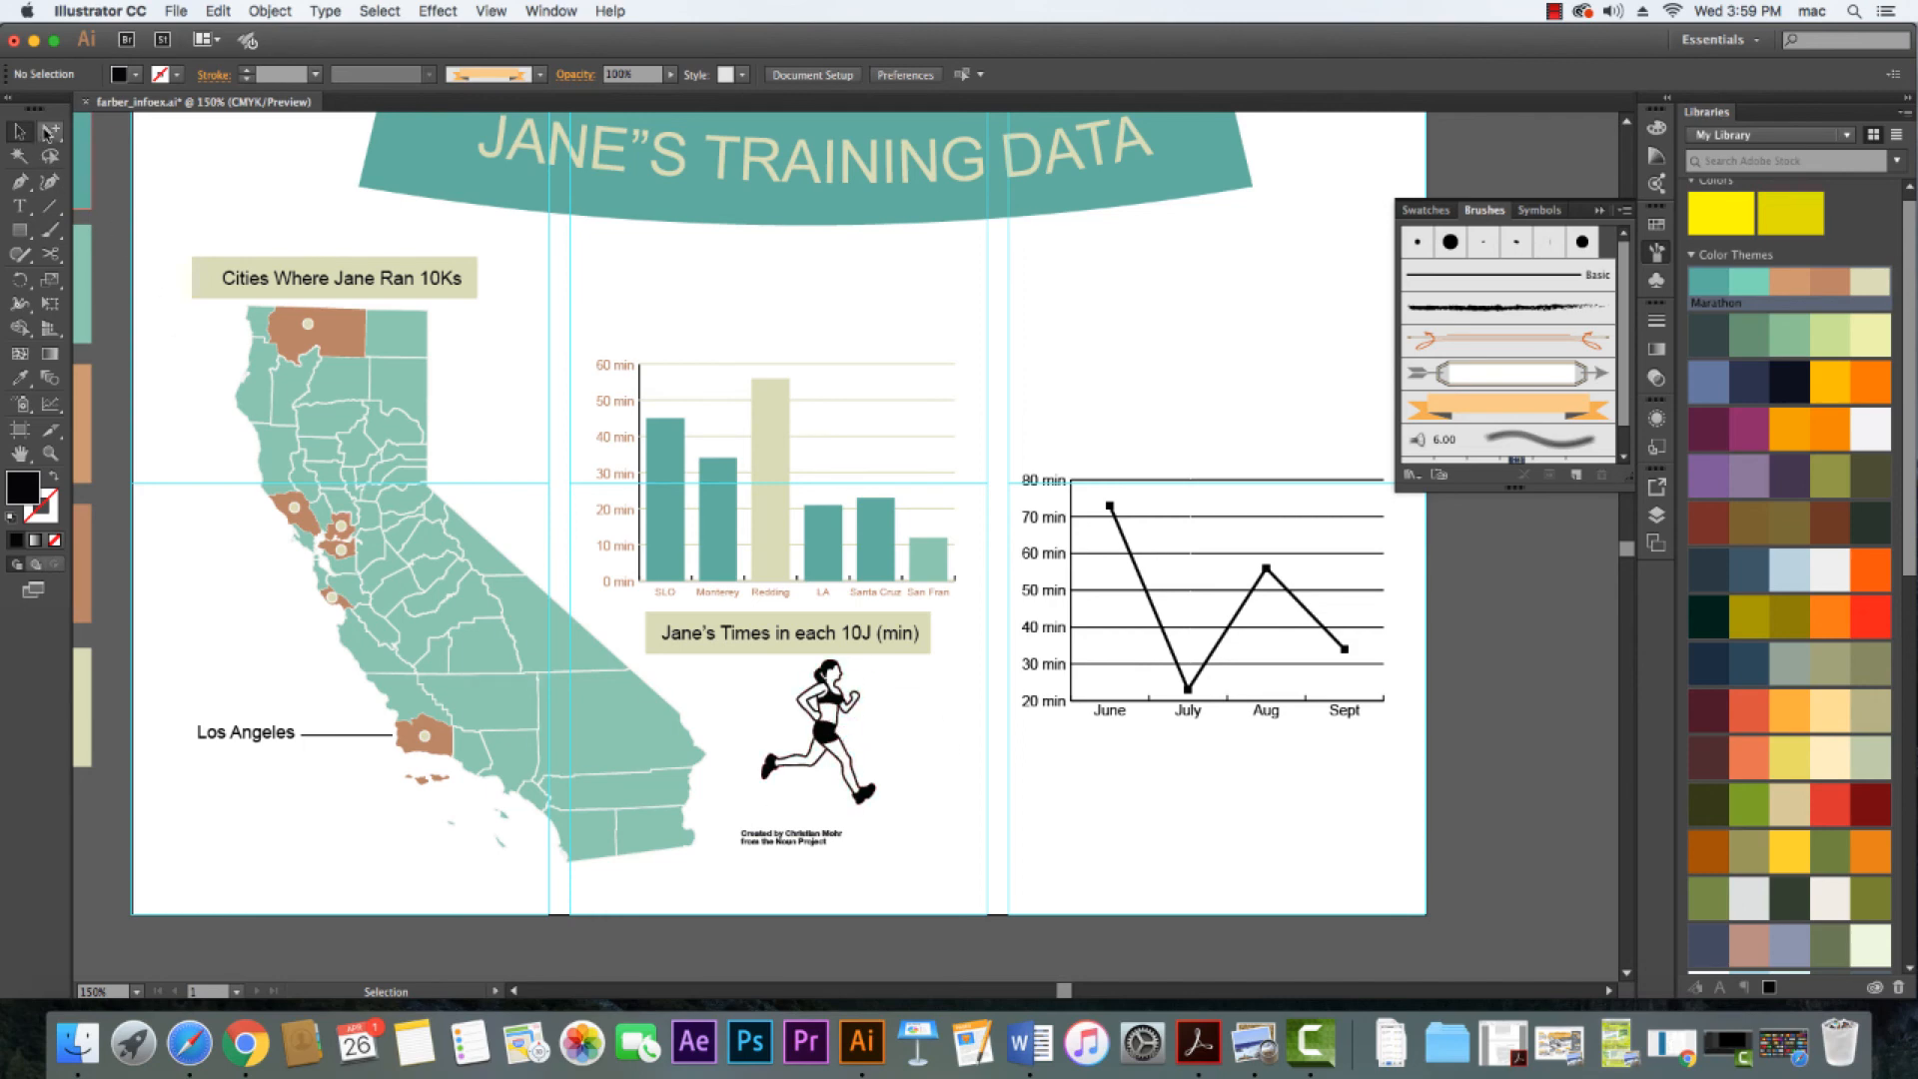
# Delete both lines of the credit text beneath the runner figure
pyautogui.moveTo(46, 133); pyautogui.dragTo(147, 142)
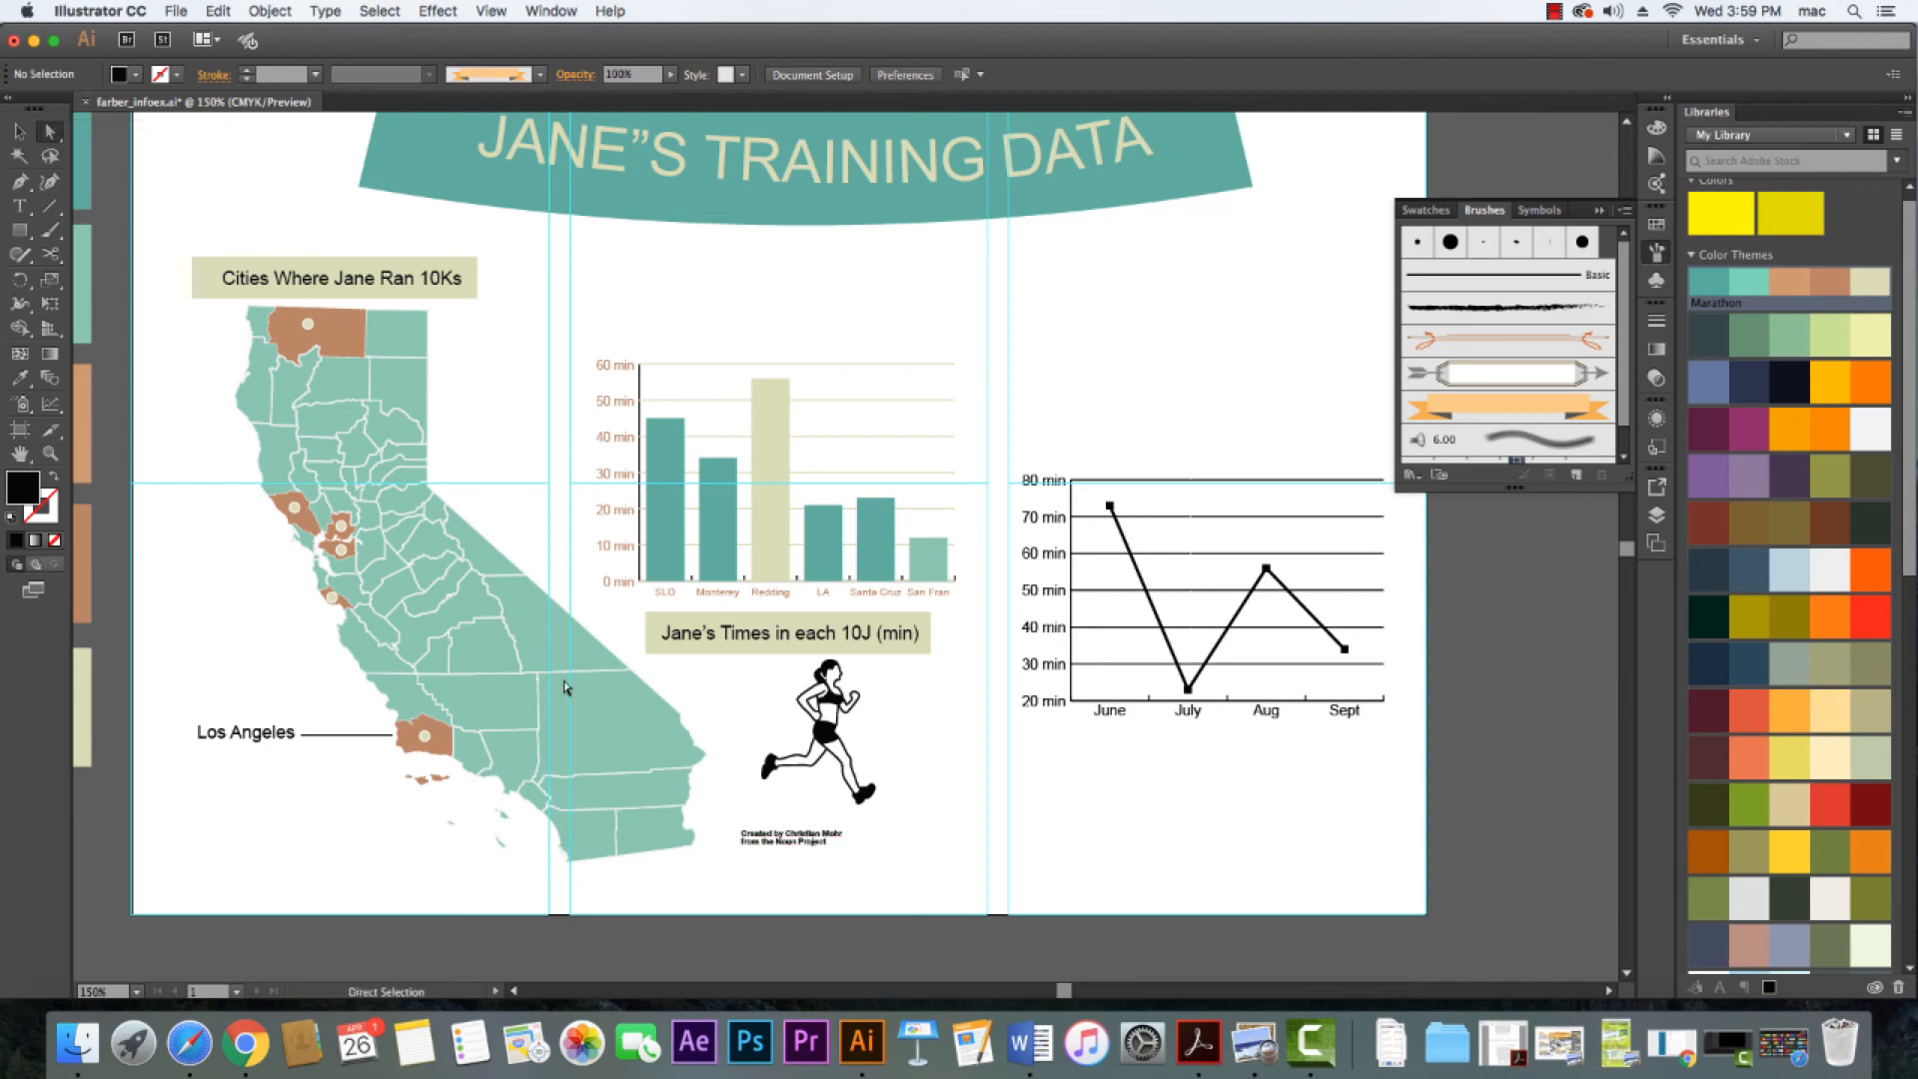
pyautogui.click(817, 837)
pyautogui.press('Delete')
pyautogui.click(804, 842)
pyautogui.press('Delete')
pyautogui.press('v')
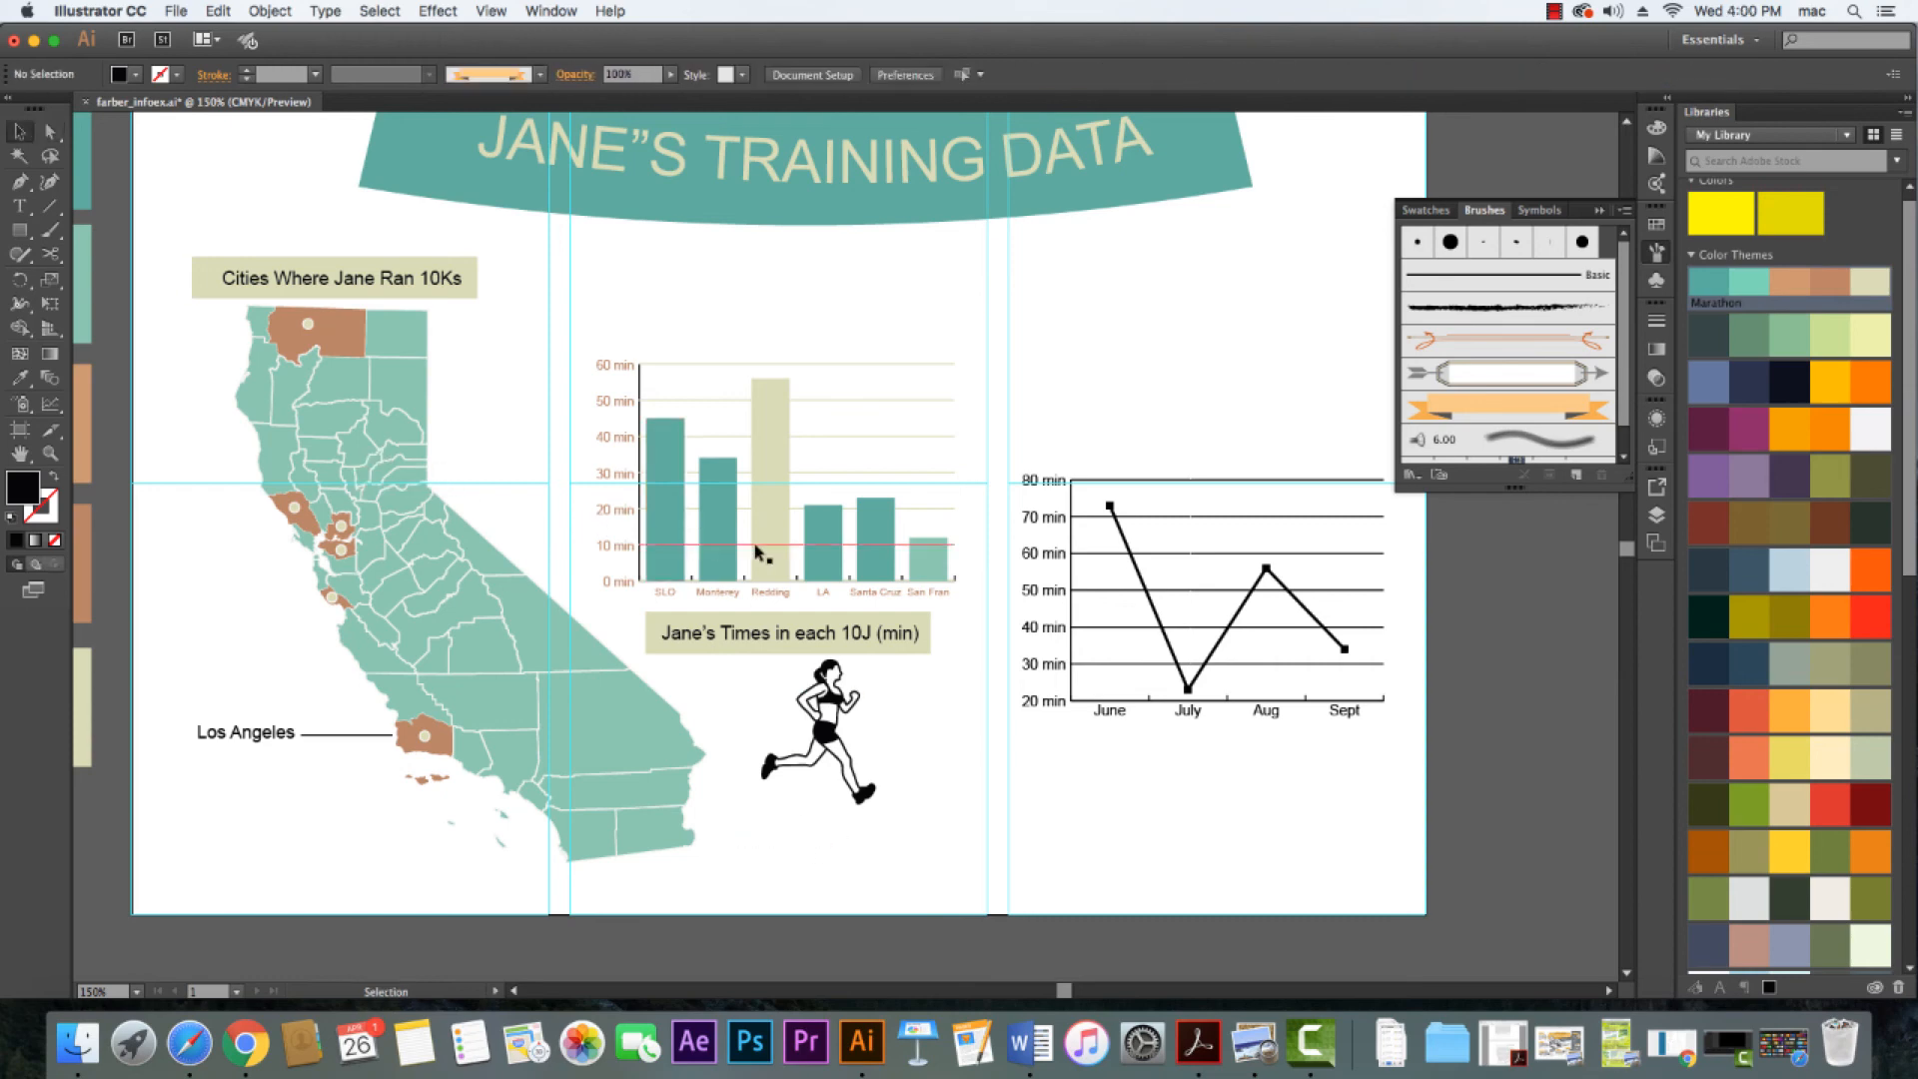
# Try the tan, cream and light teal theme swatches as the runner figure's fill
pyautogui.click(829, 721)
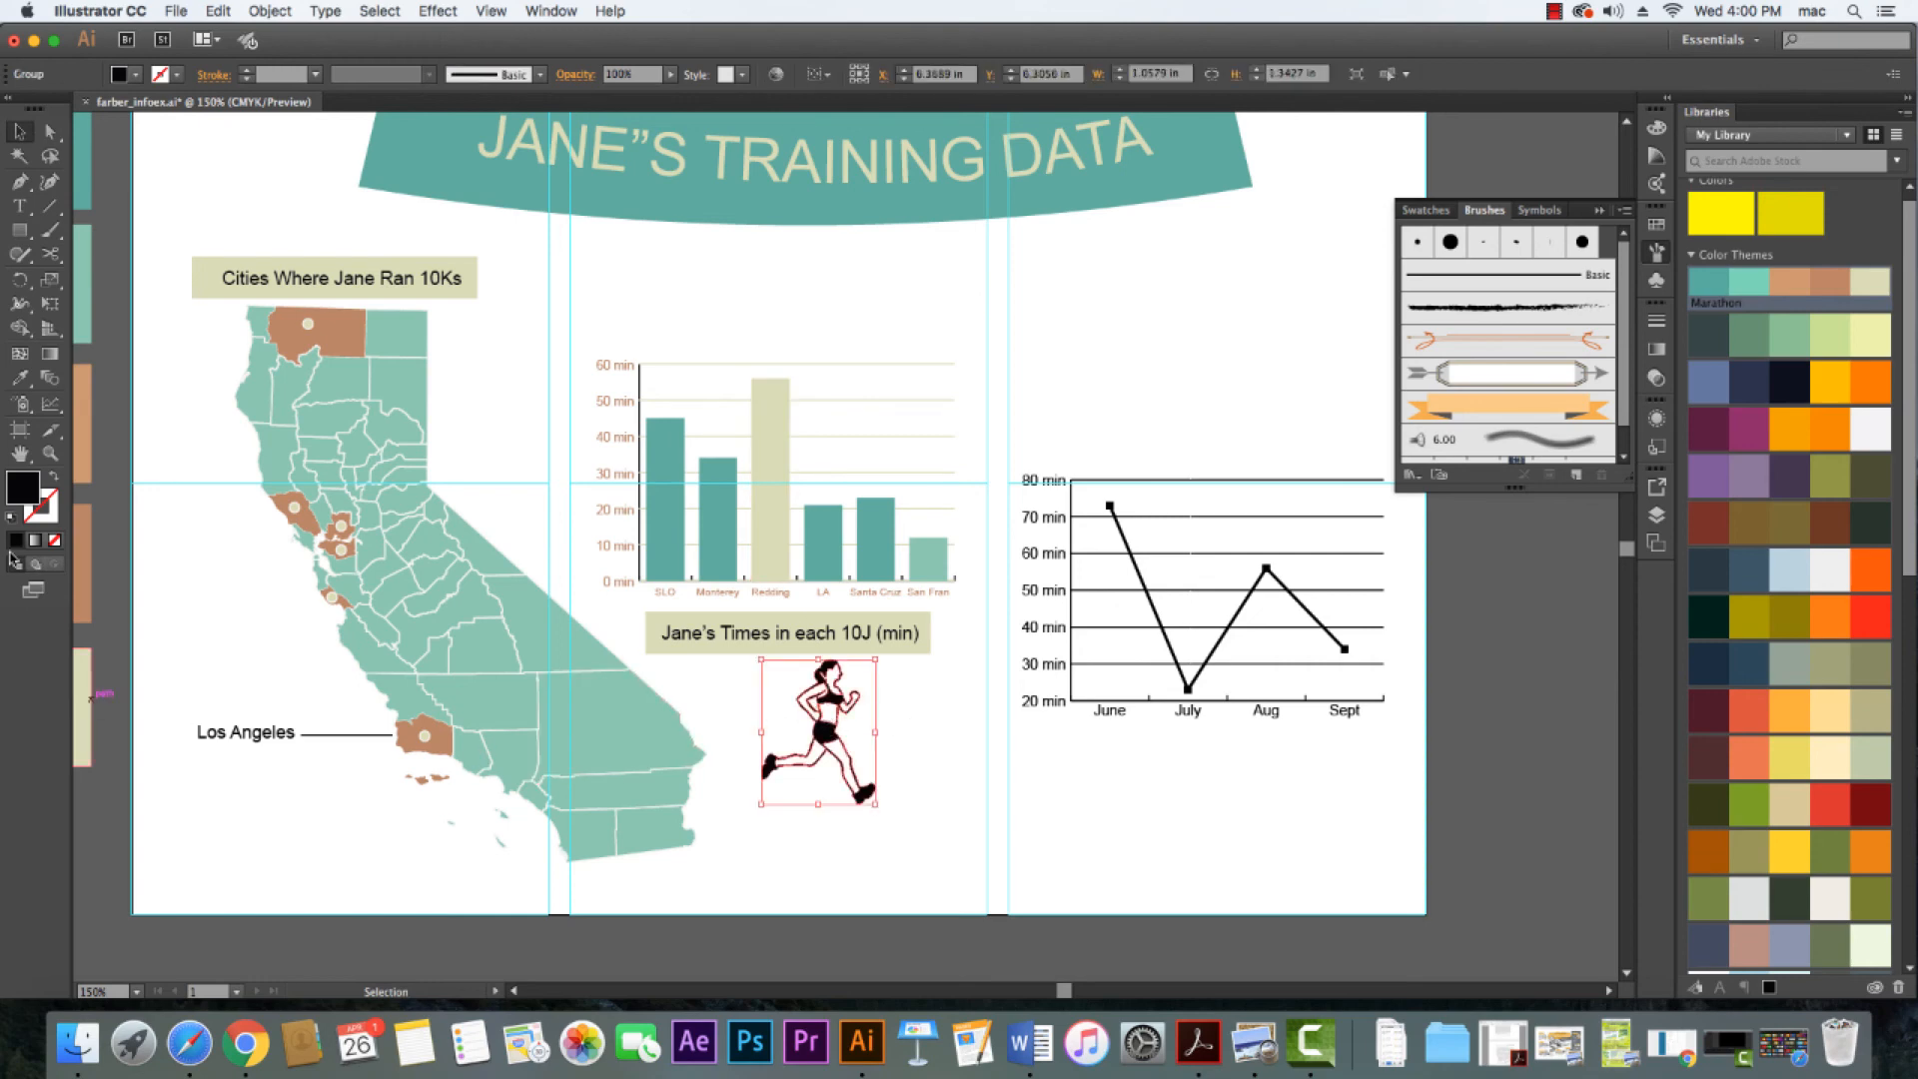
pyautogui.click(119, 74)
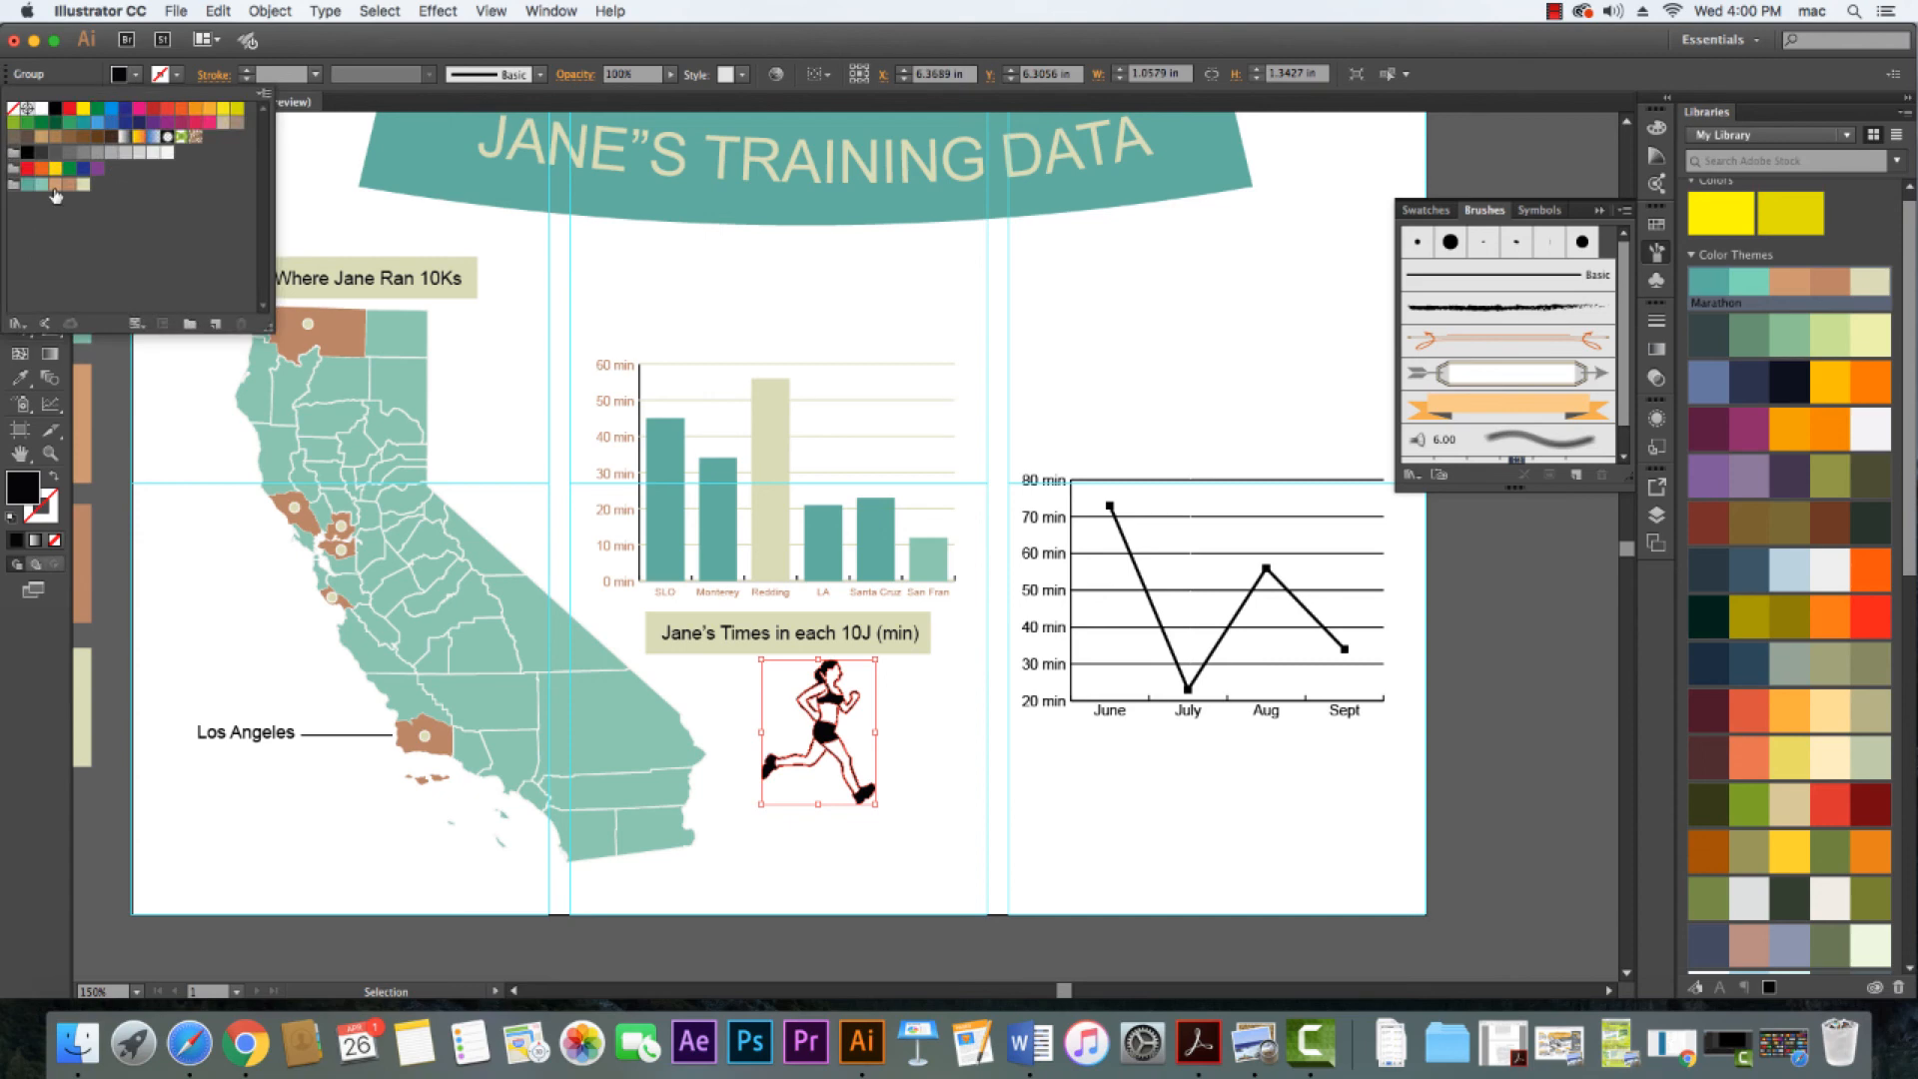
pyautogui.click(54, 188)
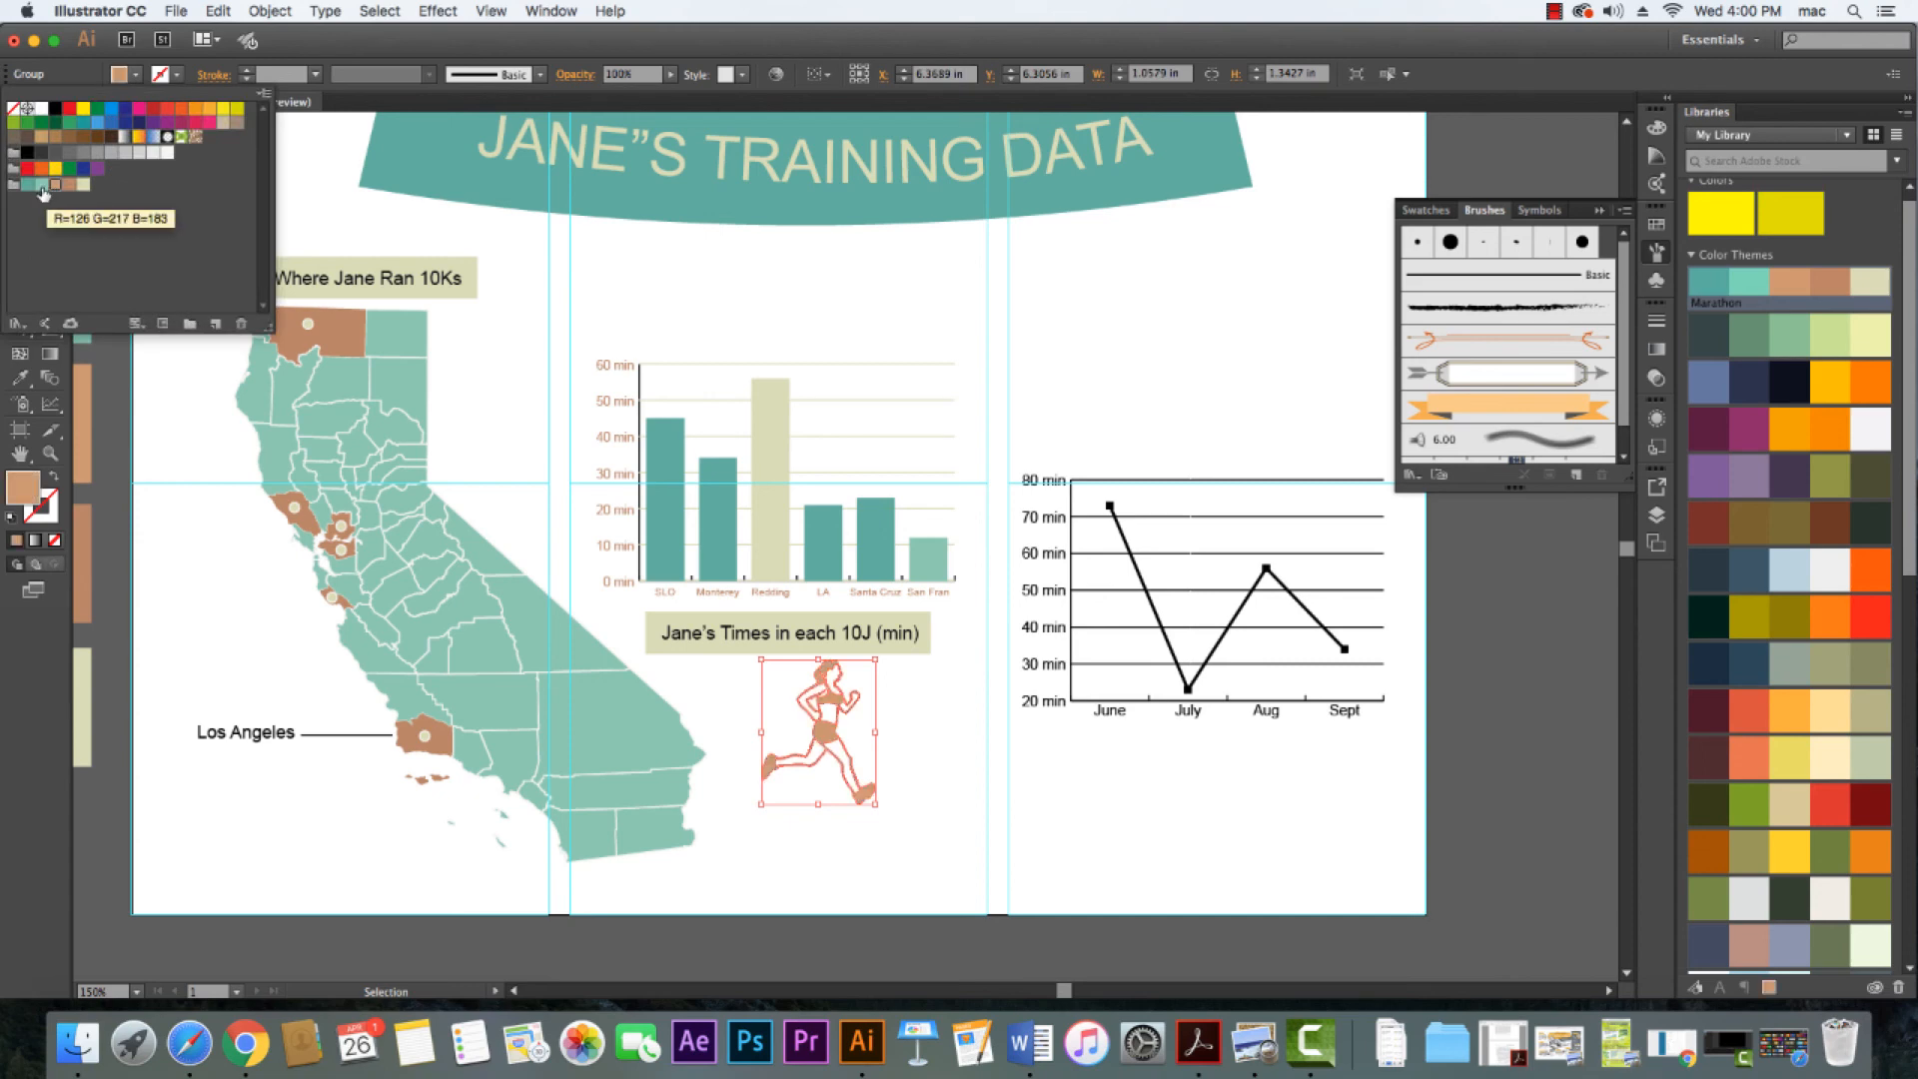
pyautogui.click(83, 187)
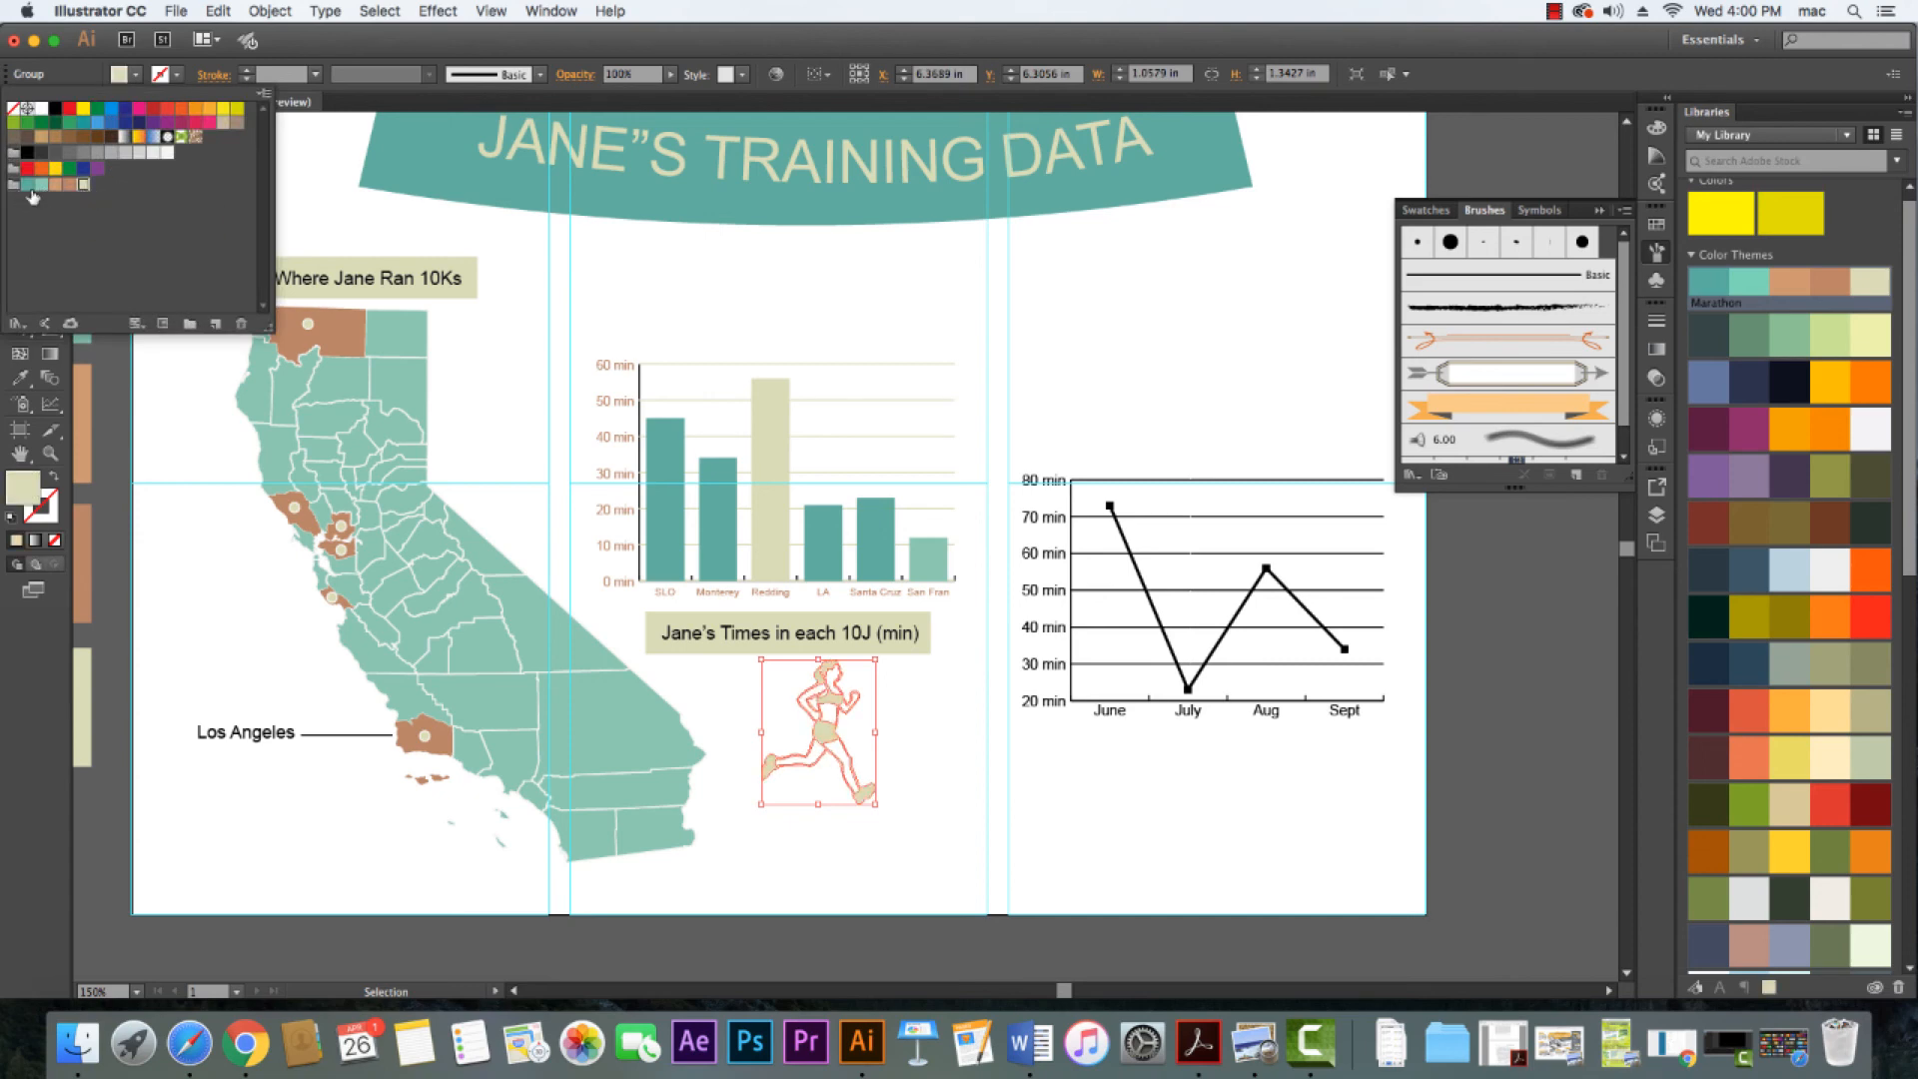
pyautogui.click(27, 186)
pyautogui.click(42, 187)
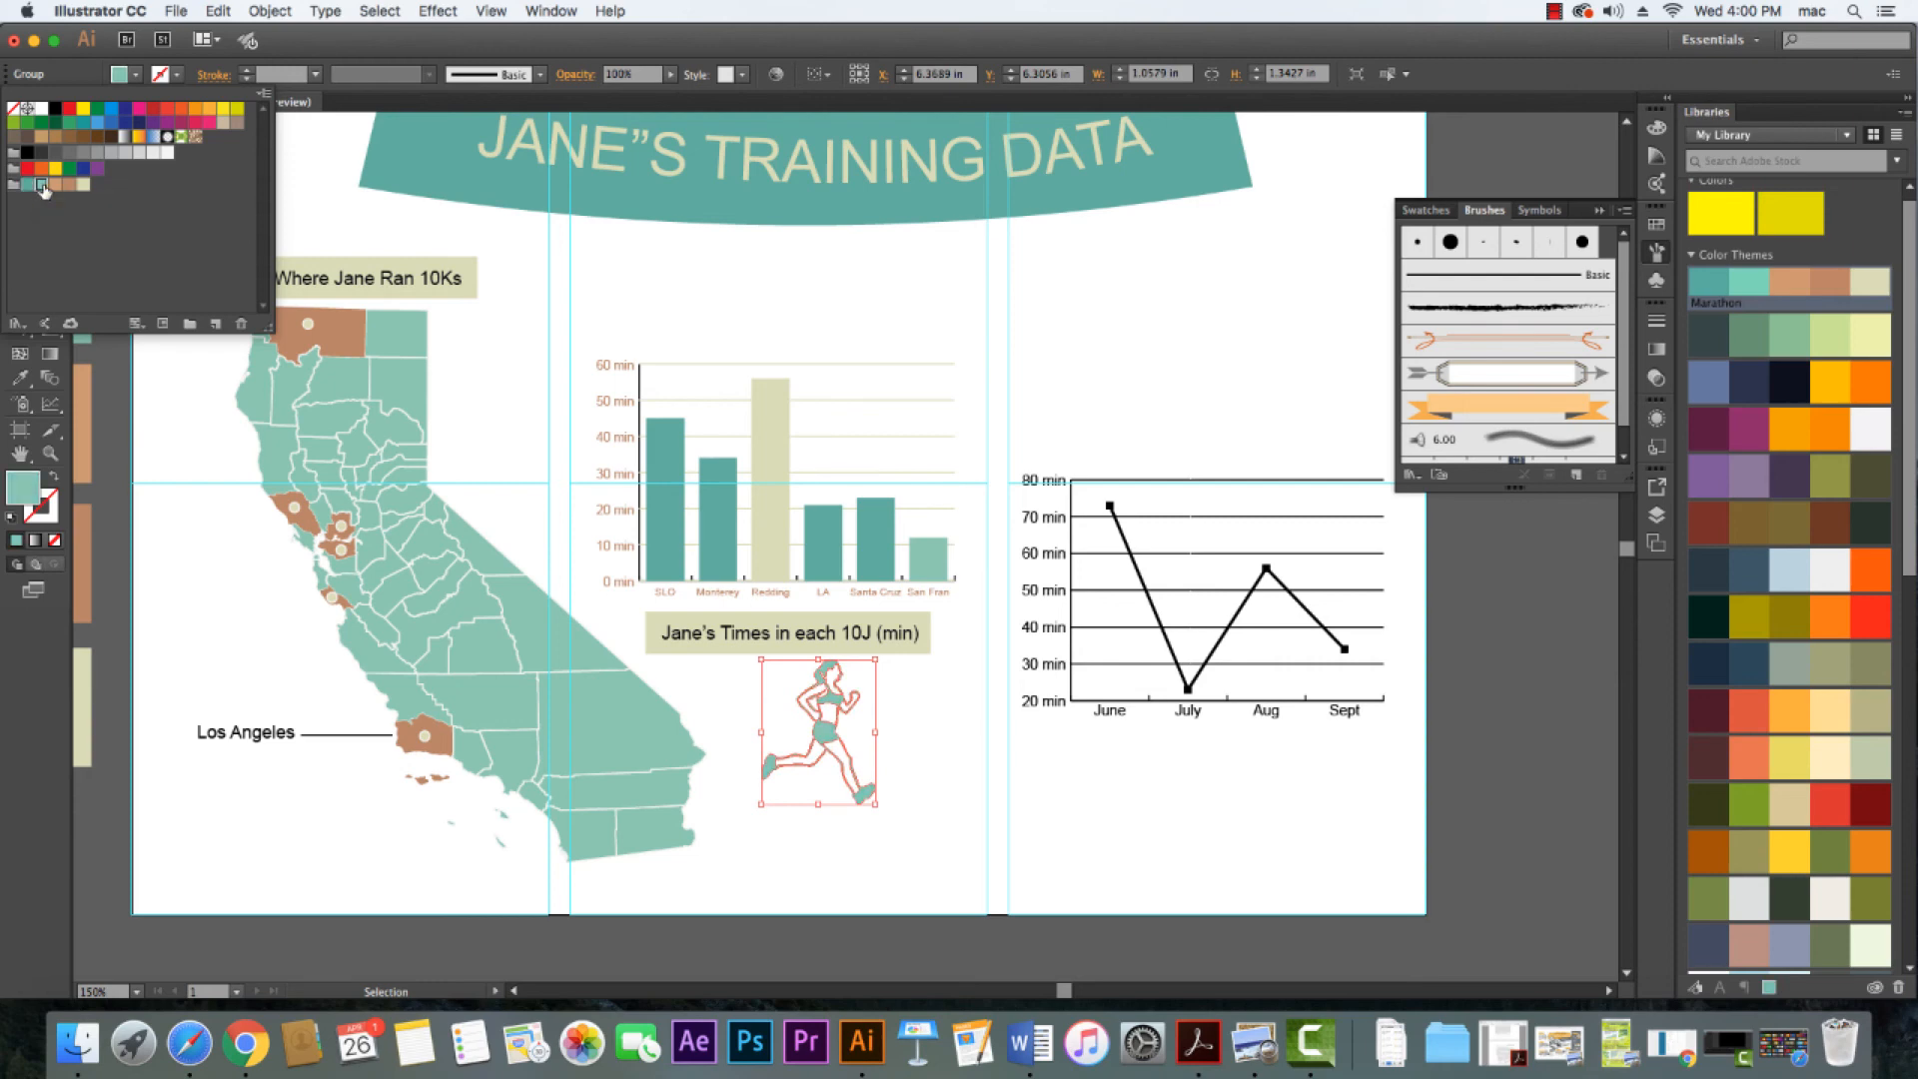
pyautogui.click(933, 722)
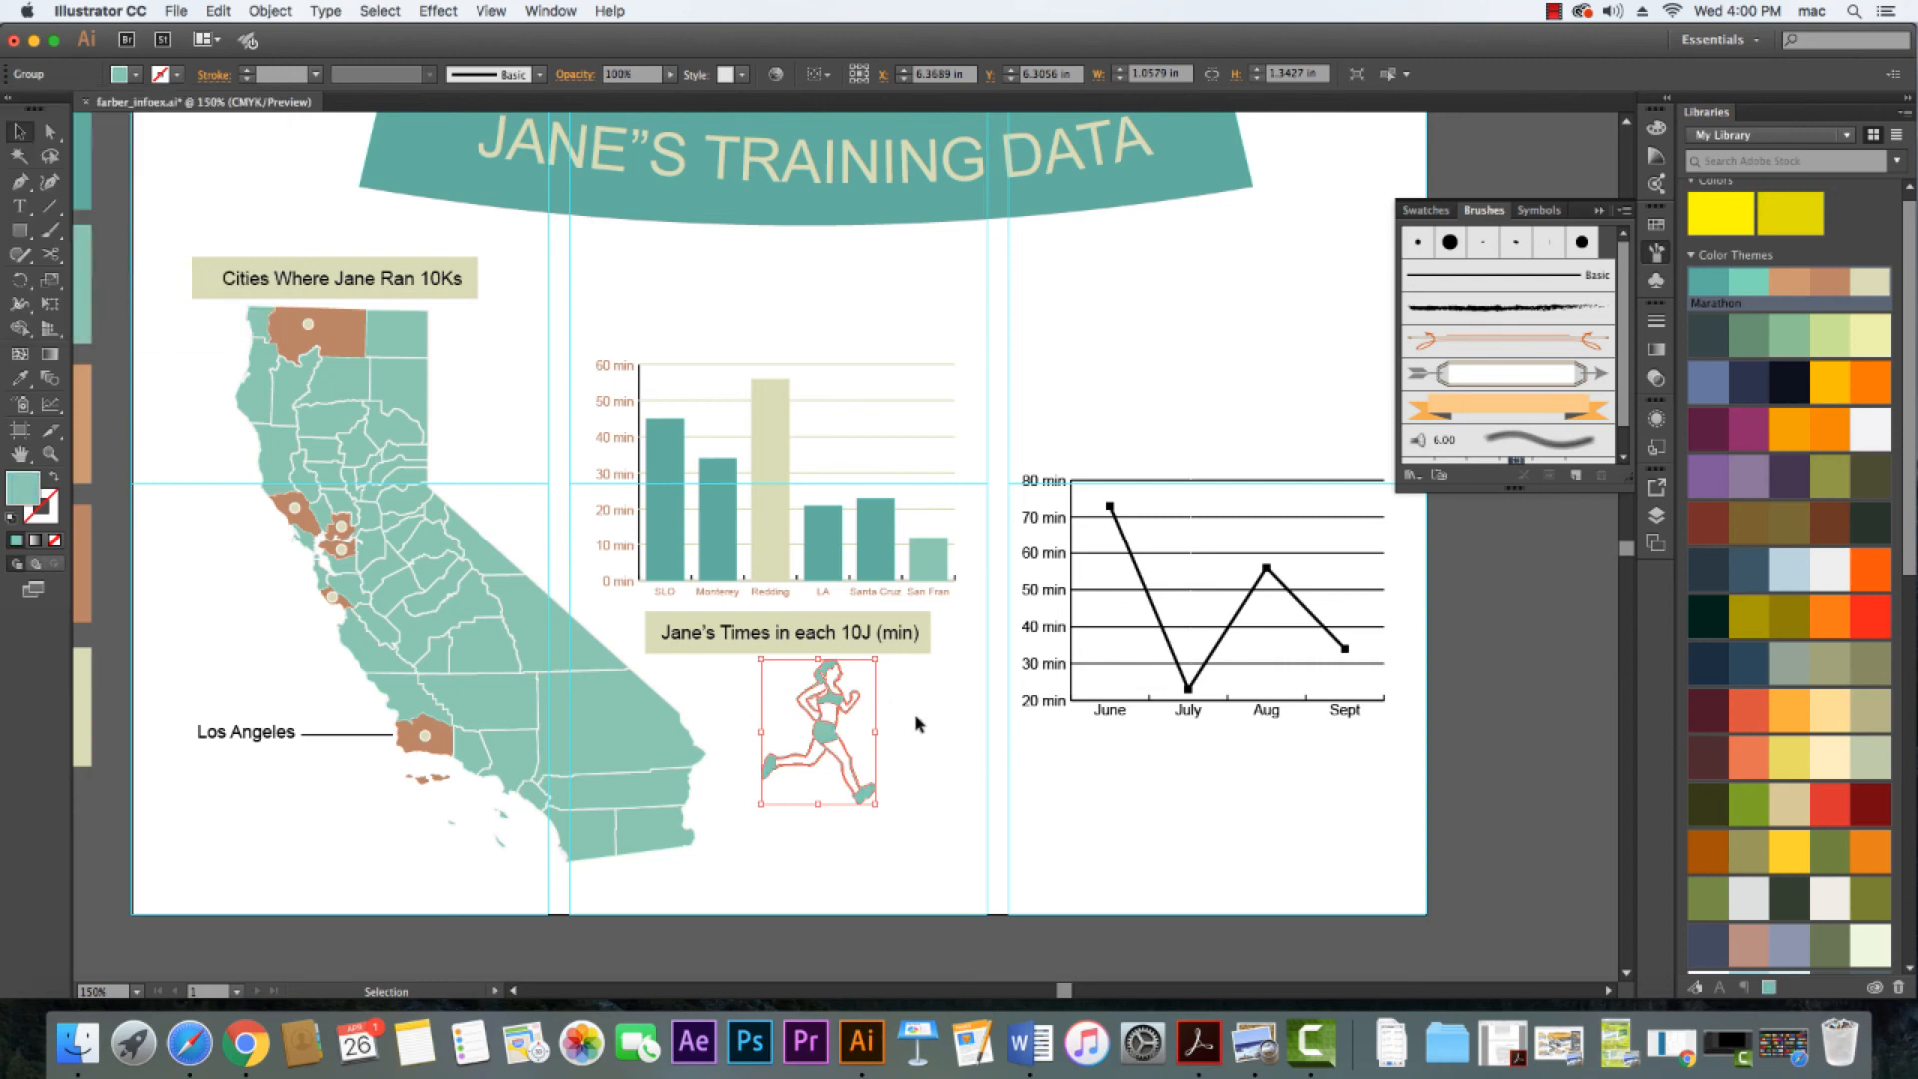
pyautogui.click(917, 724)
# Fill the runner figure with the theme's dark teal swatch
pyautogui.click(844, 730)
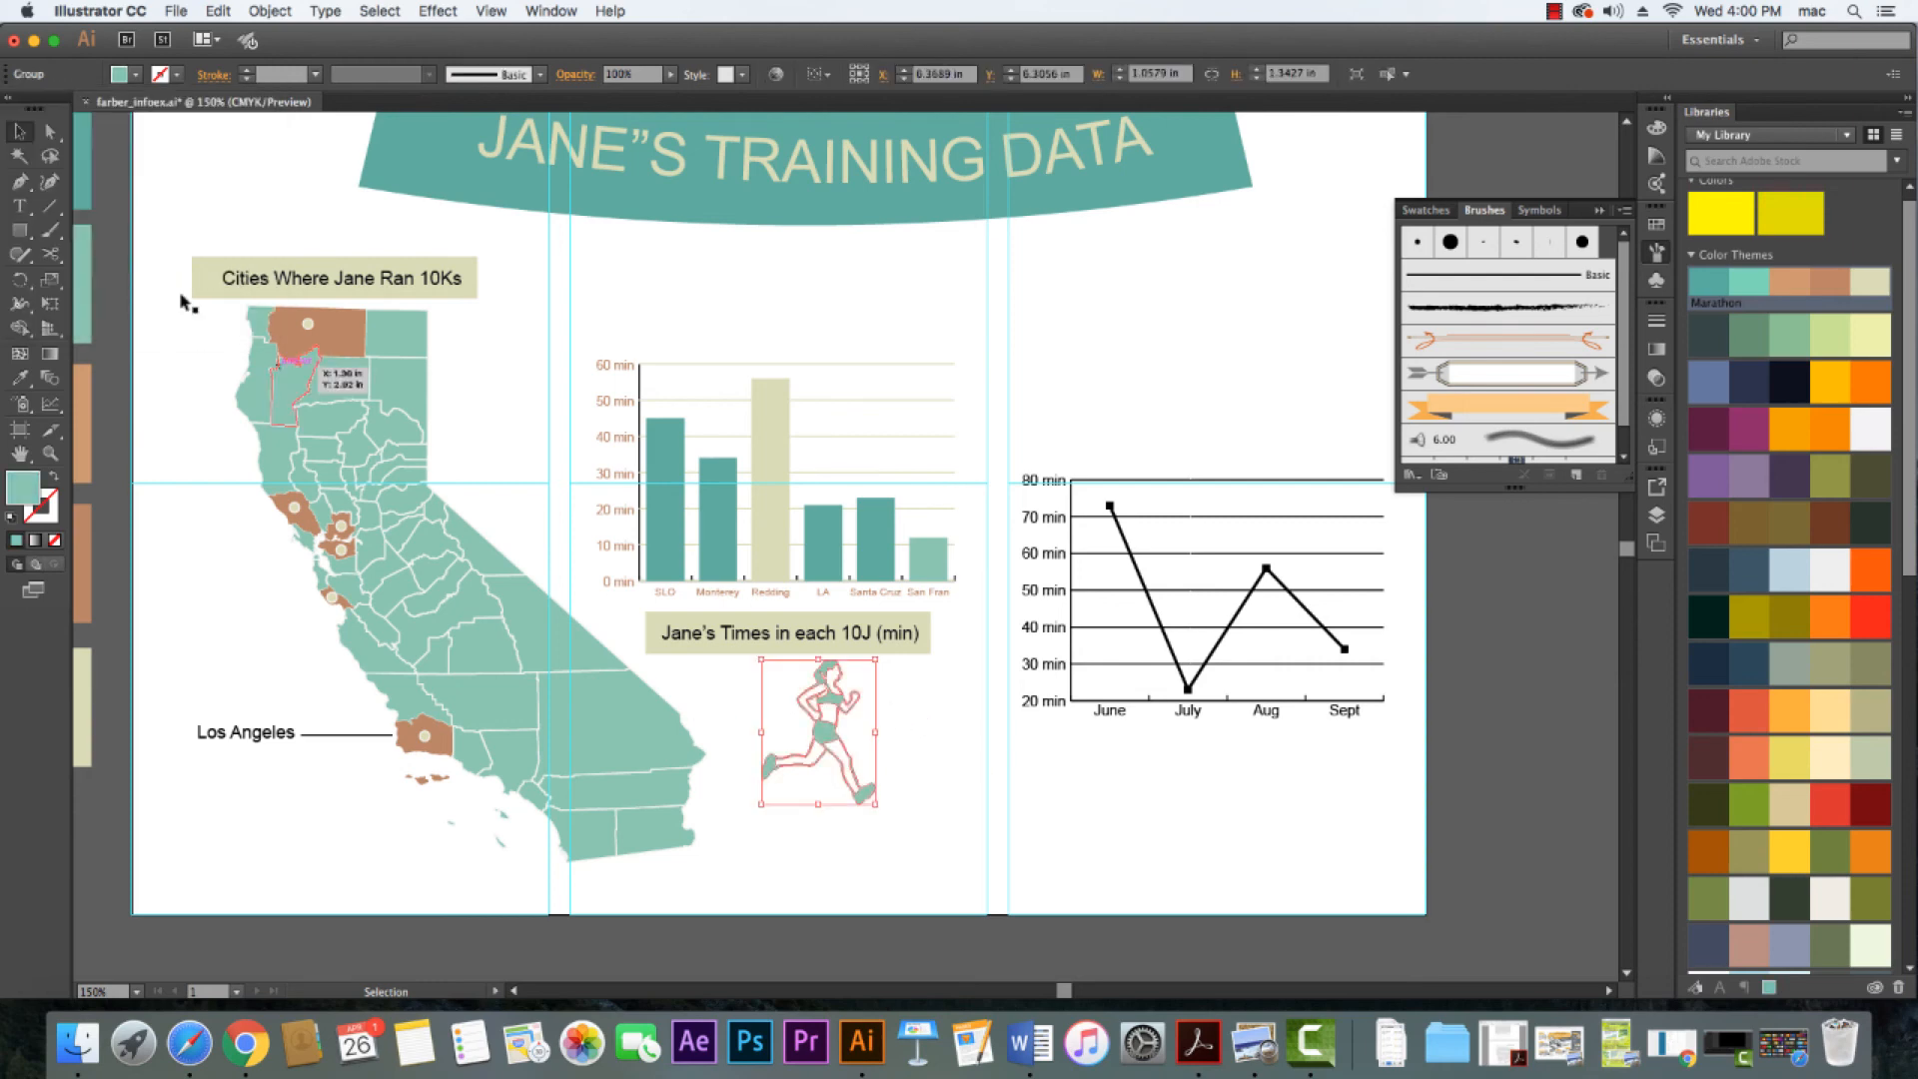
pyautogui.click(134, 76)
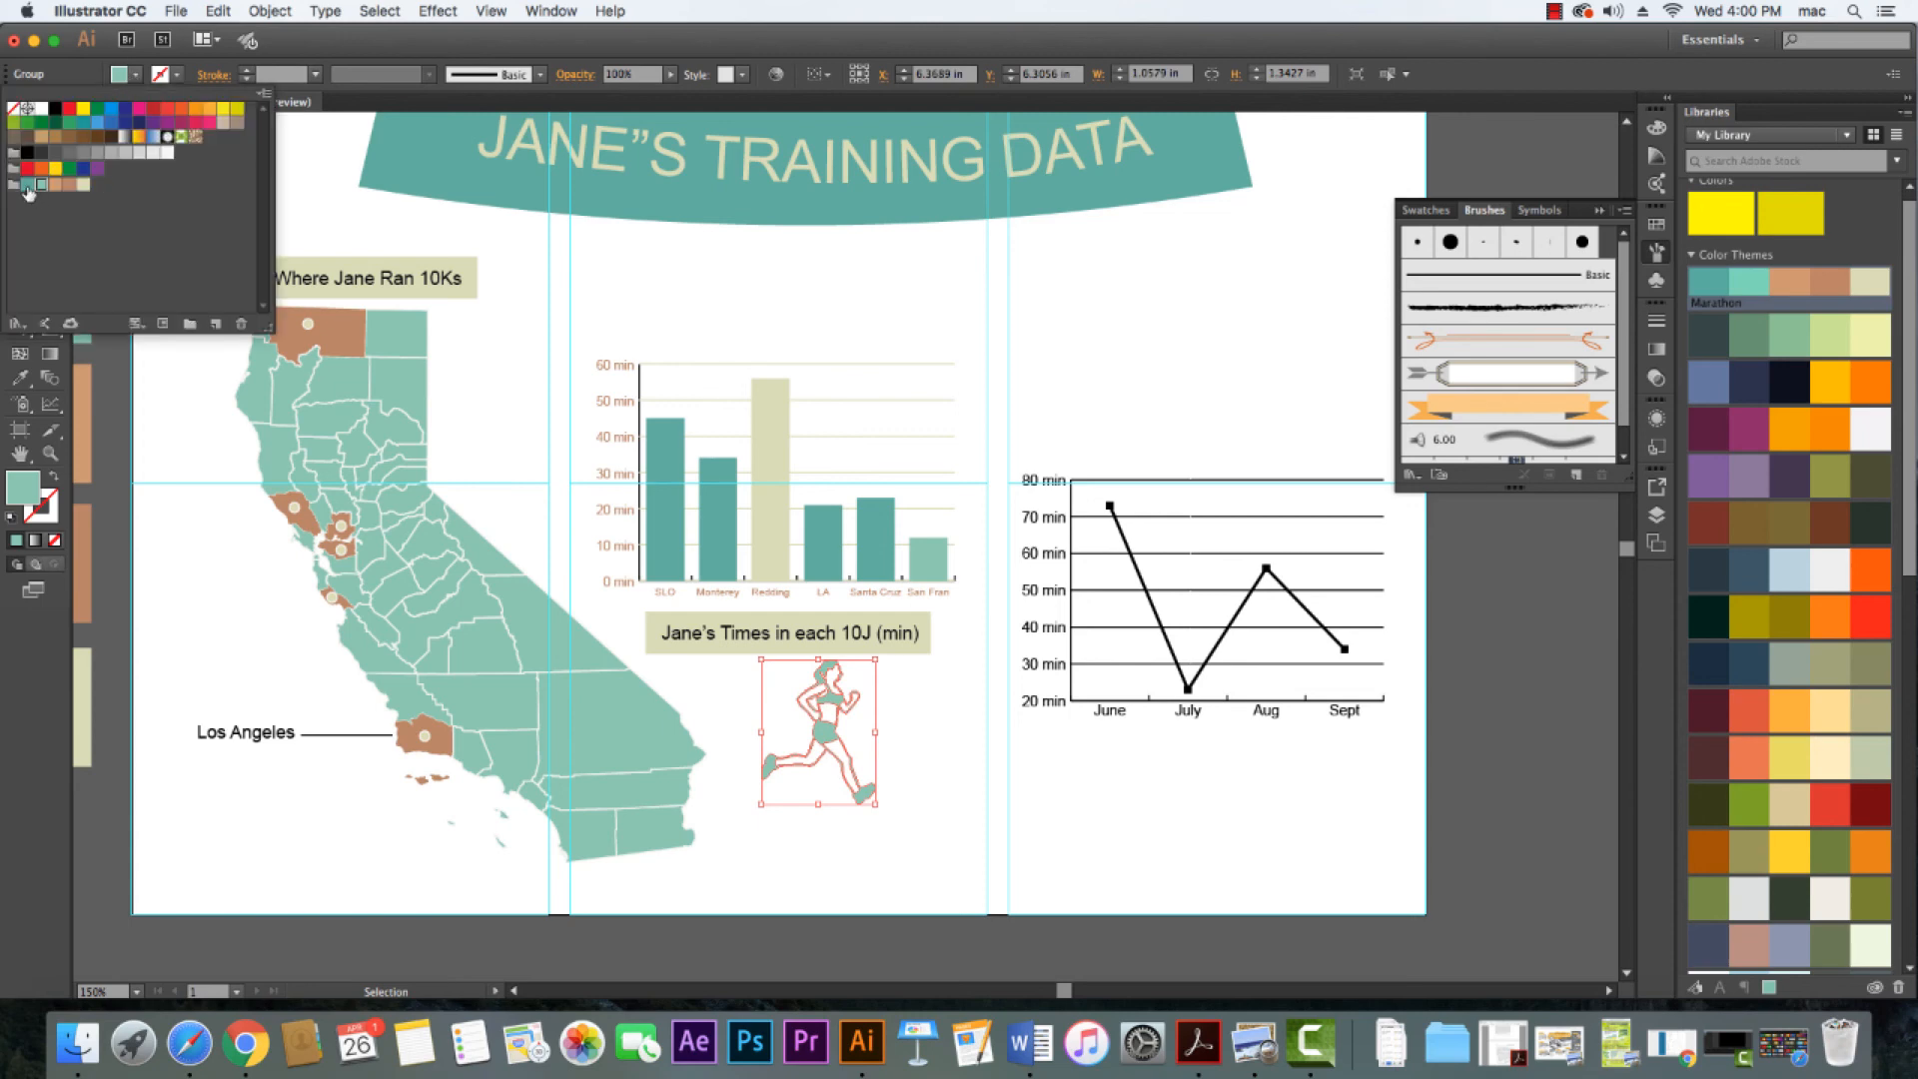
pyautogui.click(26, 187)
pyautogui.click(911, 780)
pyautogui.click(911, 780)
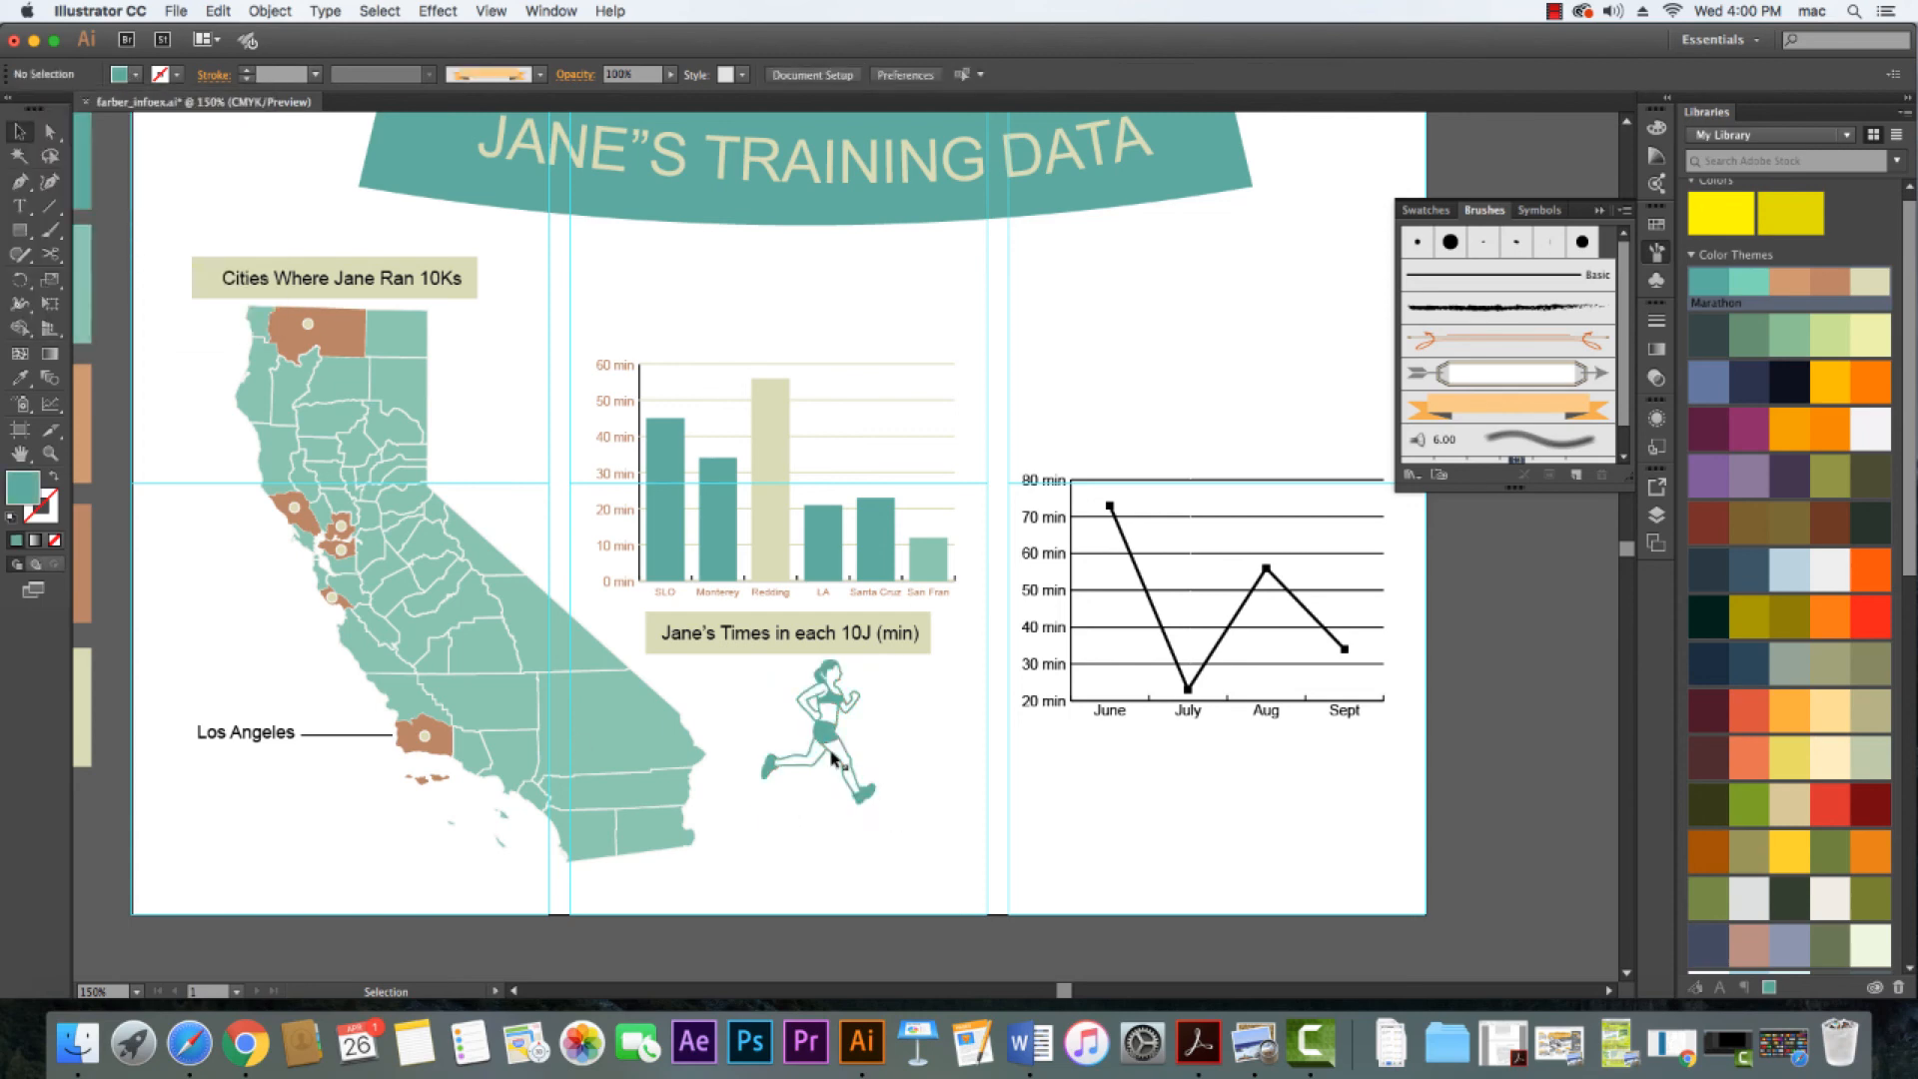
# Move the runner farther below the bar graph, enlarge it to about 1.32 by 1.67 in, and place a smaller copy below the line graph
pyautogui.moveTo(822, 740); pyautogui.dragTo(865, 796)
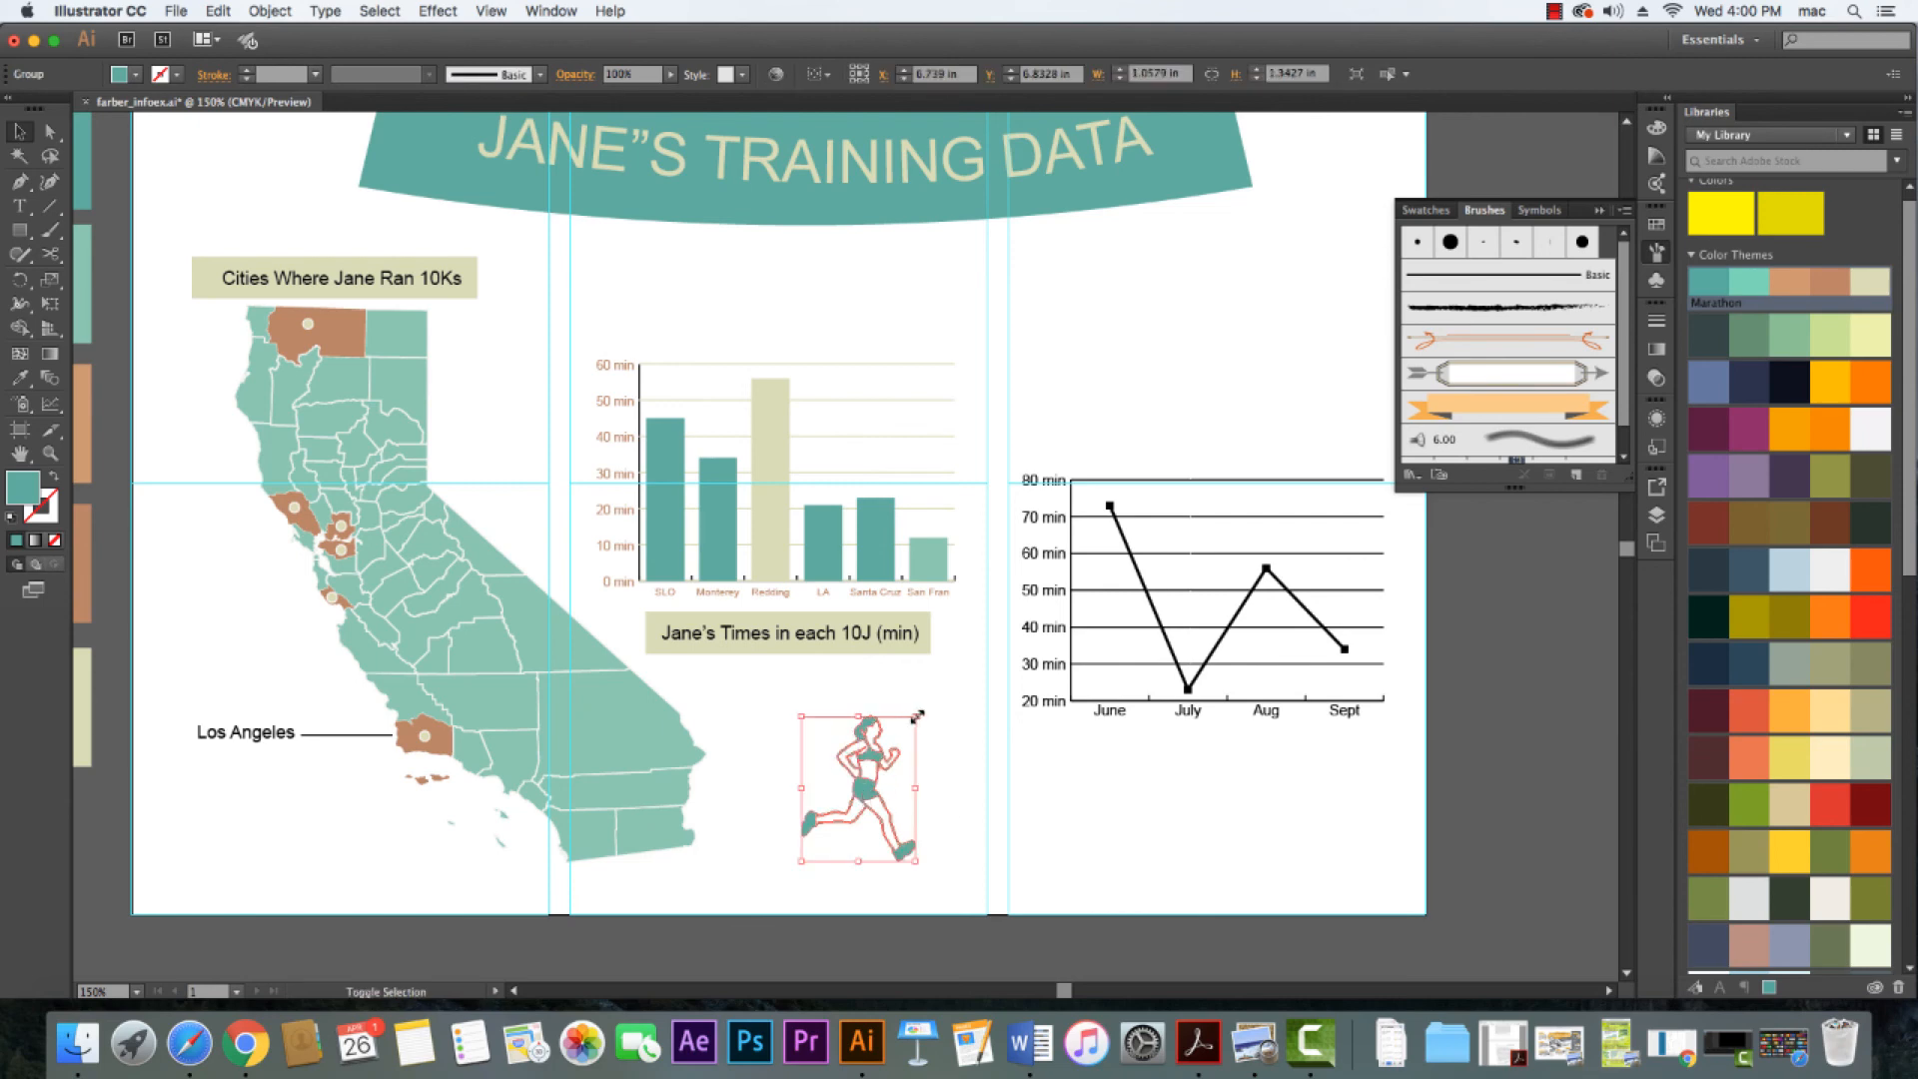
pyautogui.moveTo(913, 717); pyautogui.dragTo(946, 681)
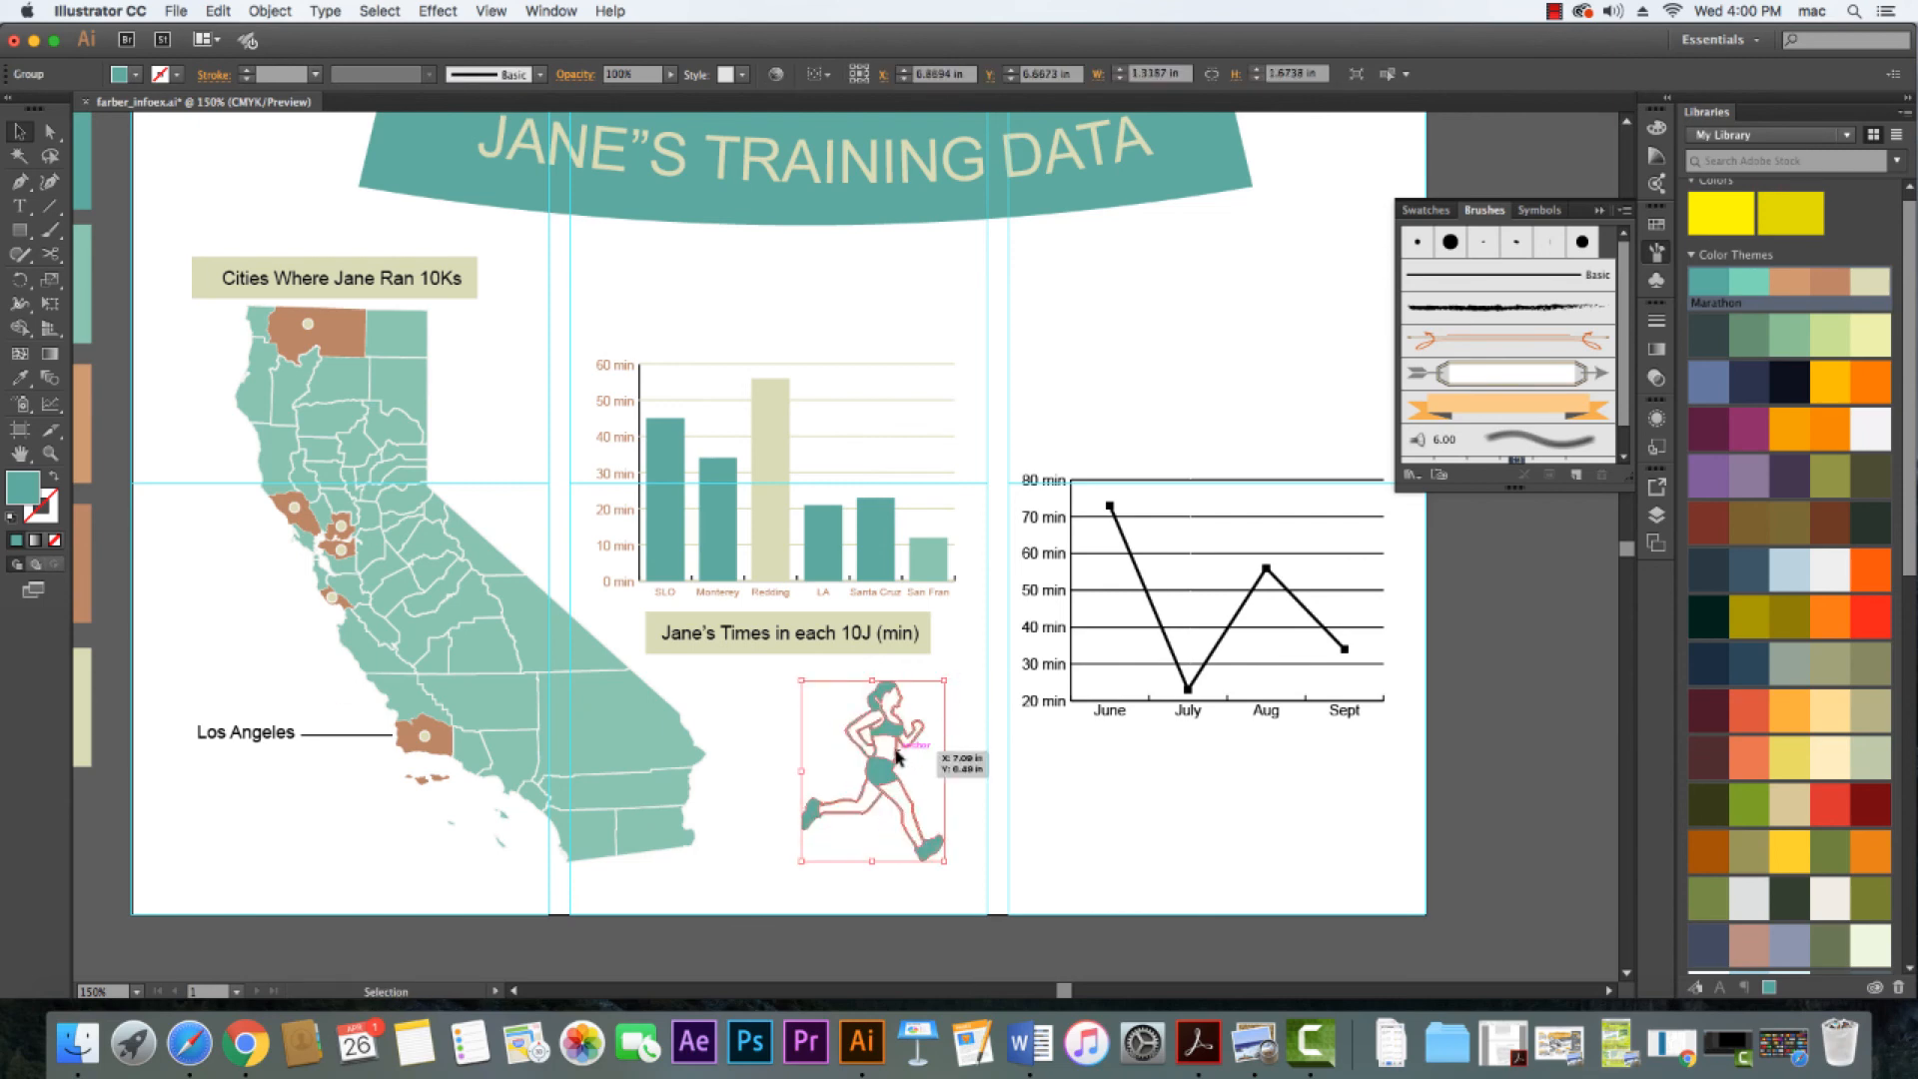
pyautogui.moveTo(883, 762); pyautogui.dragTo(1239, 819)
pyautogui.moveTo(1295, 735); pyautogui.dragTo(1279, 761)
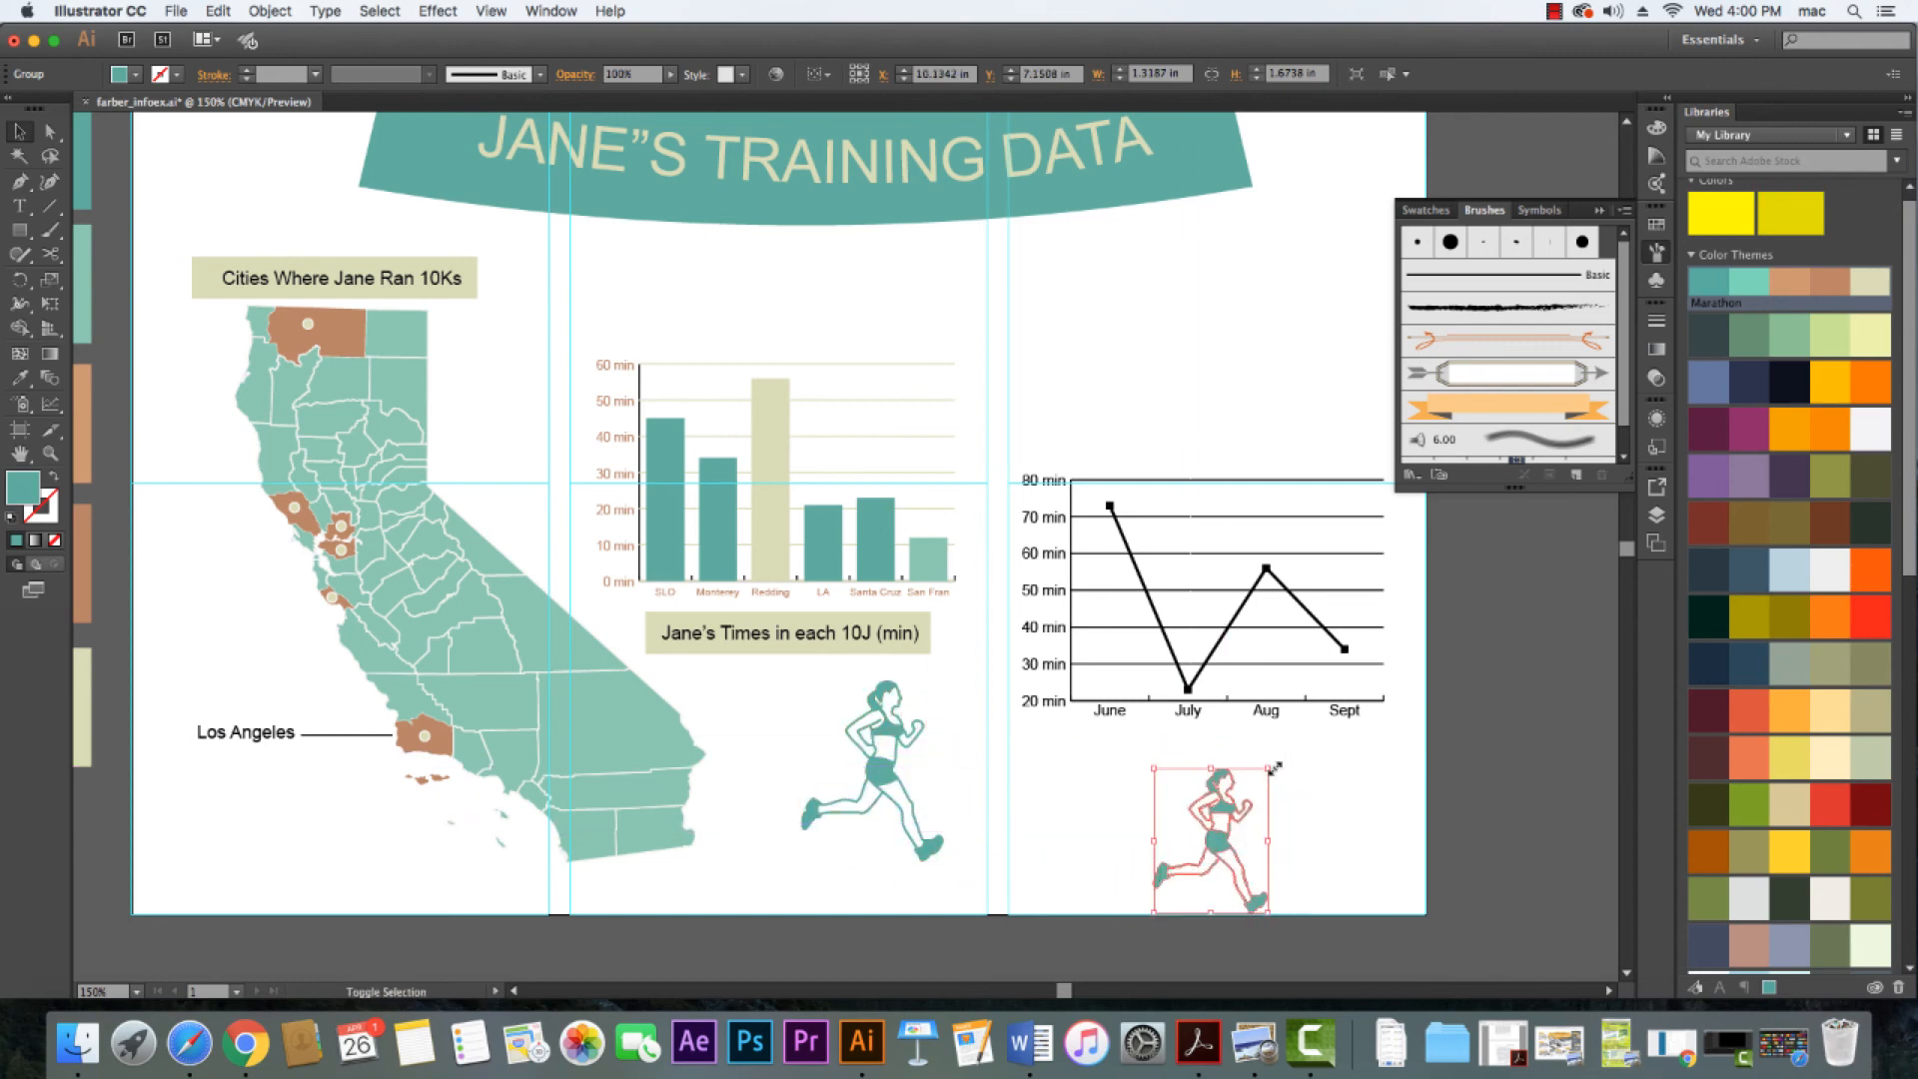
pyautogui.click(1500, 832)
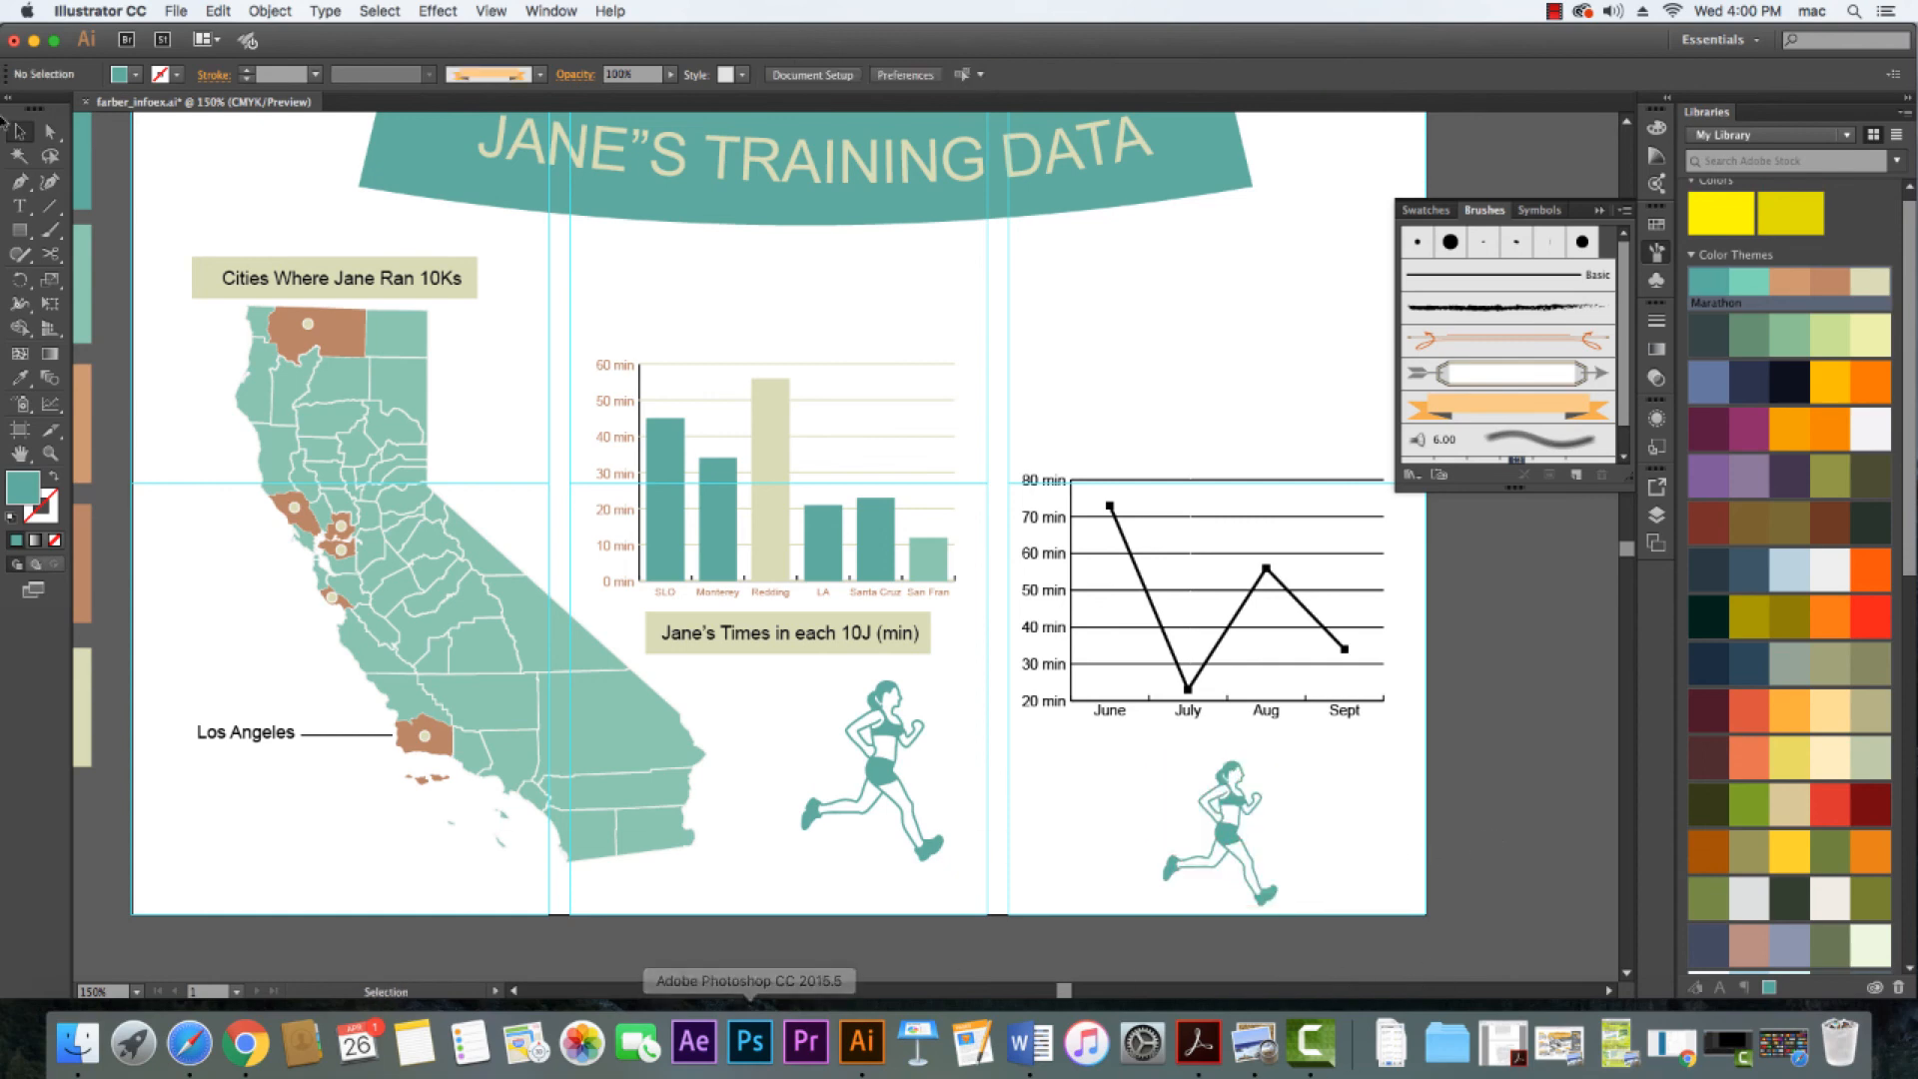
# Place the running shoe SVG from the infograph folder above the line graph in the third column
pyautogui.click(174, 11)
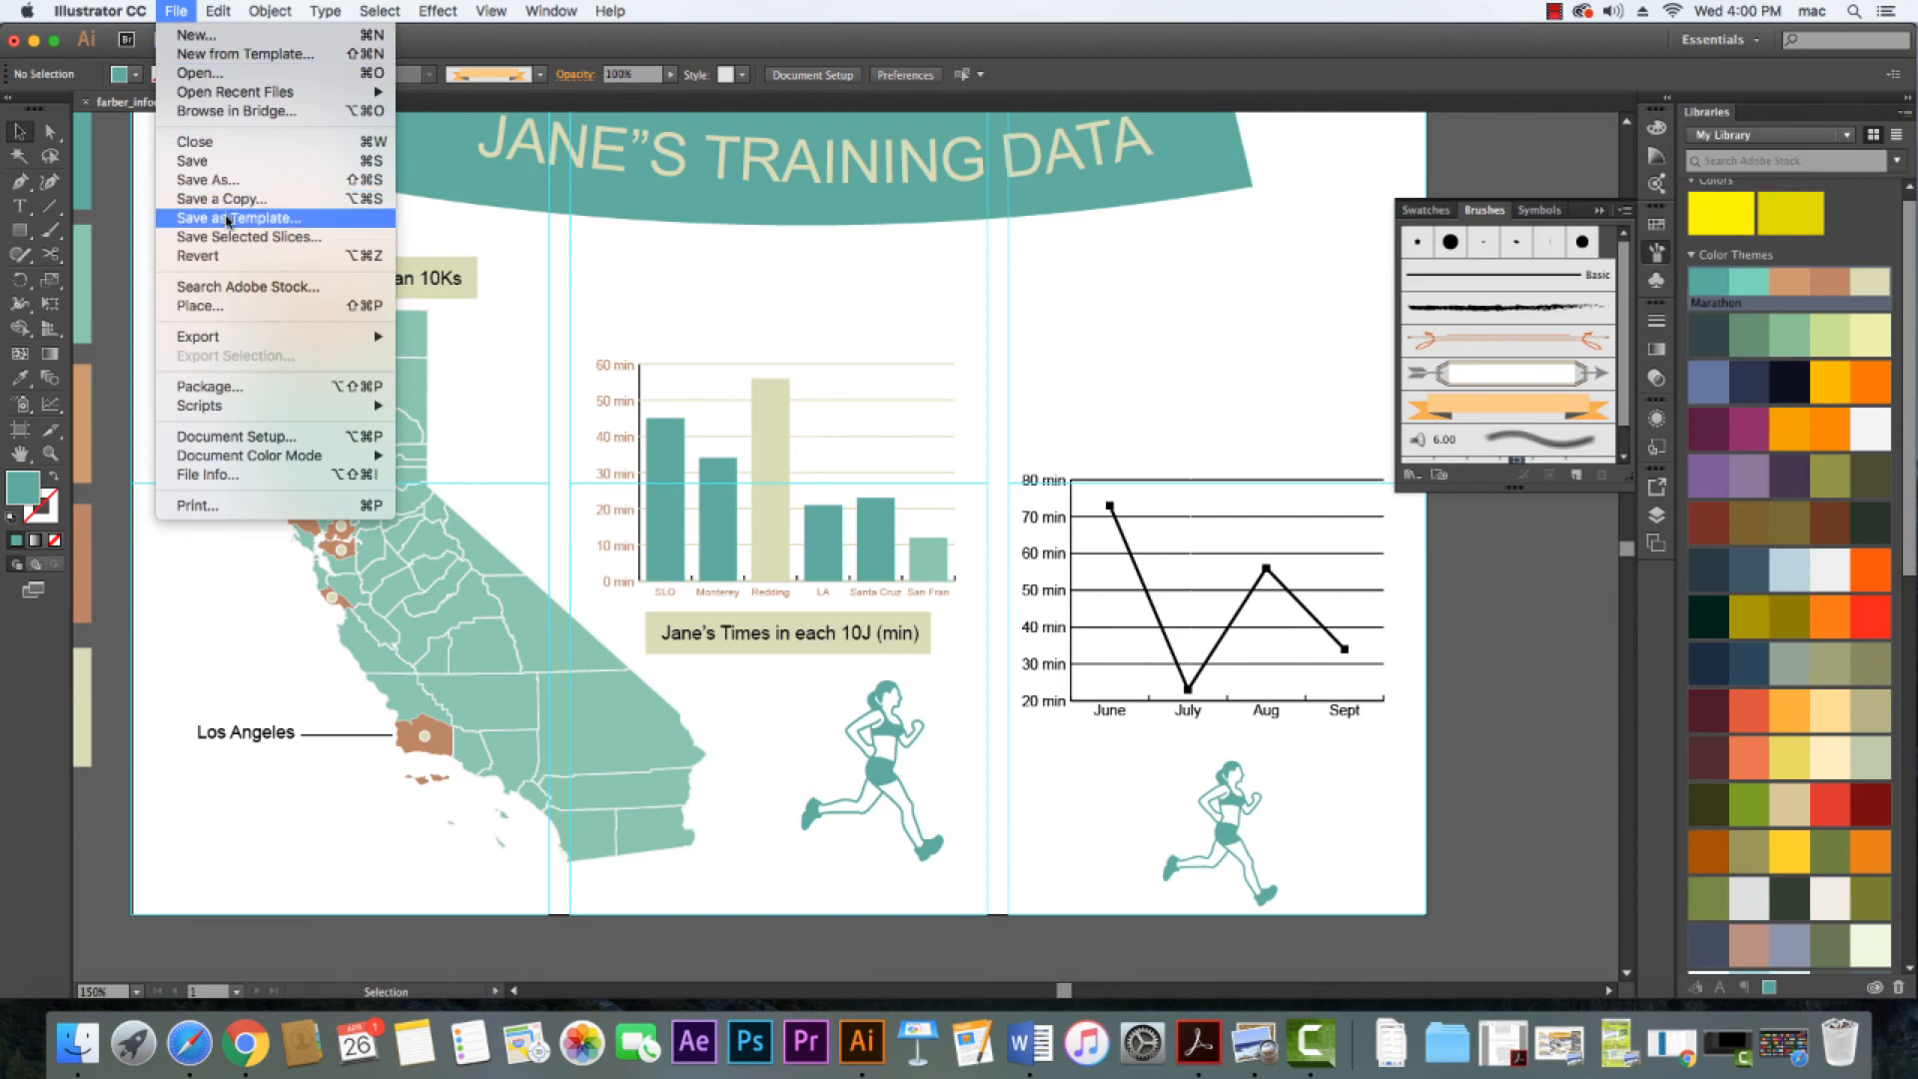
pyautogui.click(225, 305)
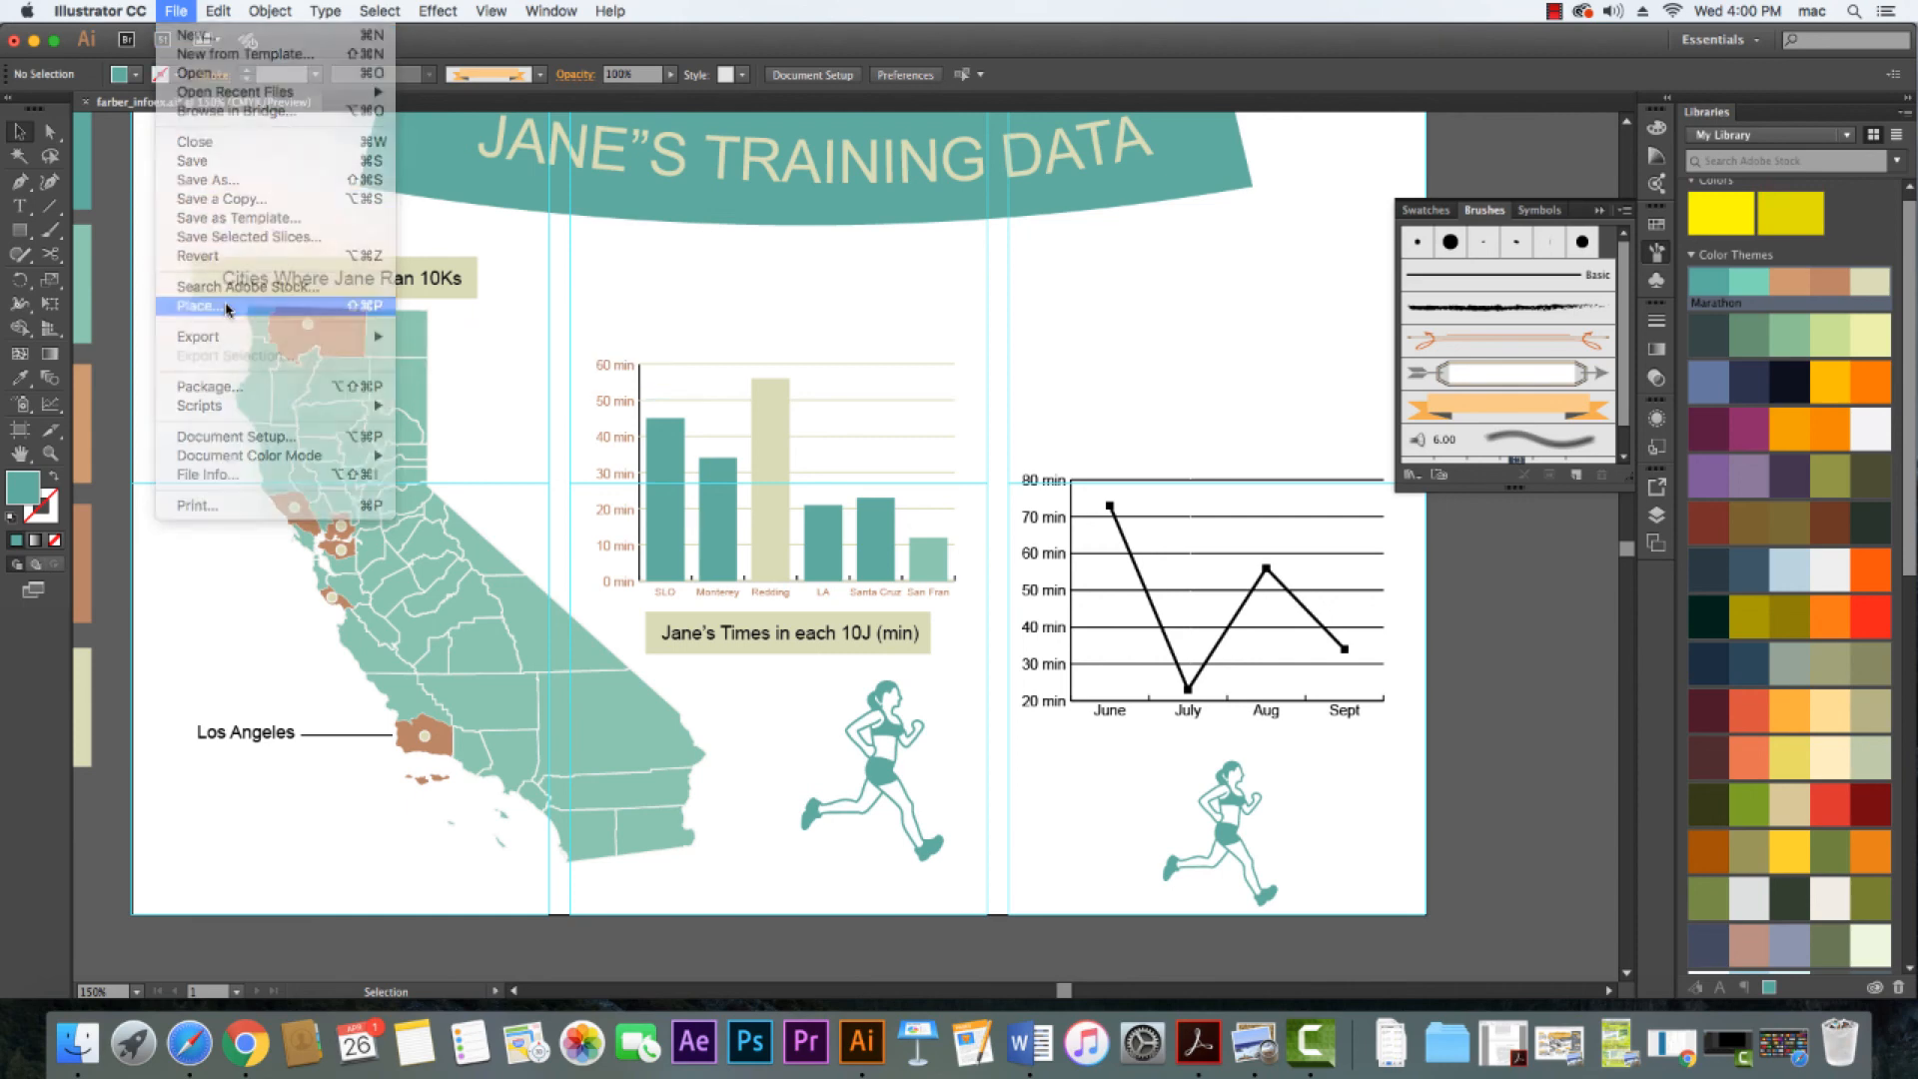
pyautogui.click(840, 281)
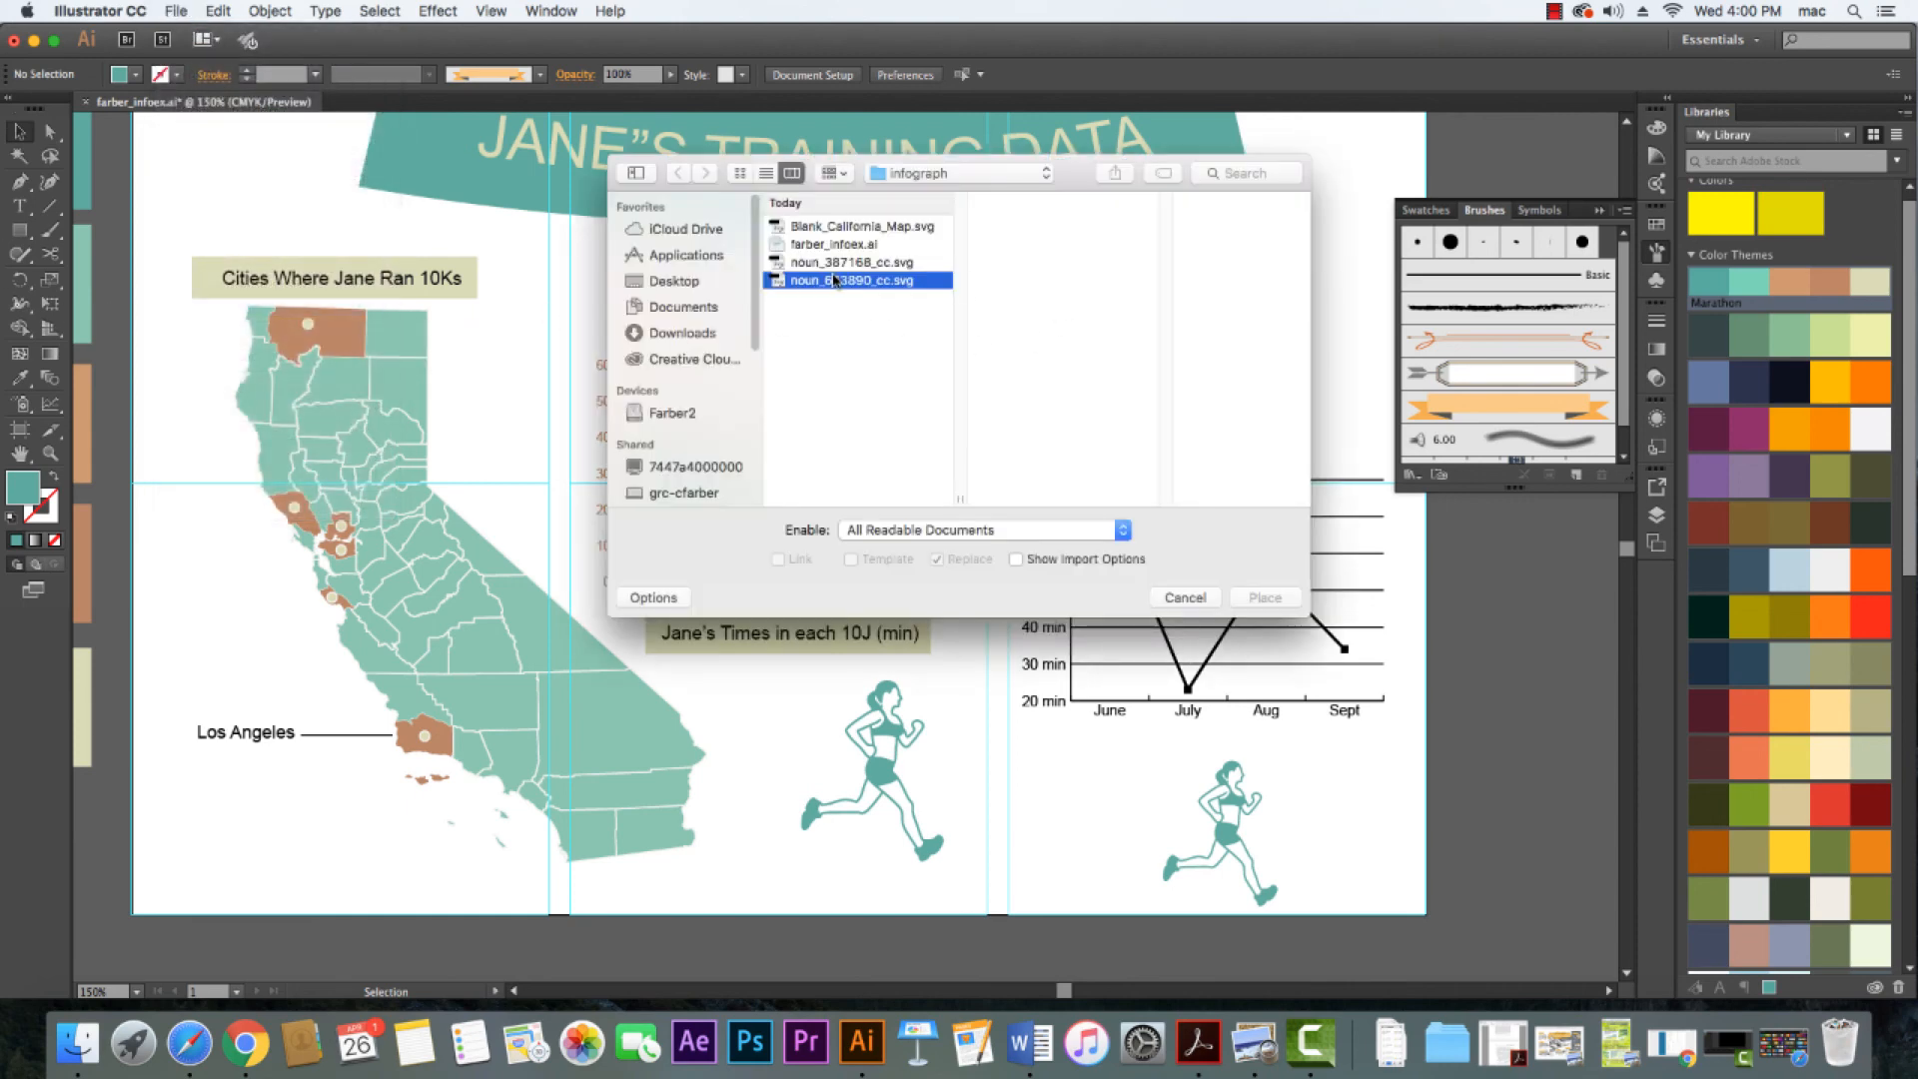
pyautogui.click(1269, 598)
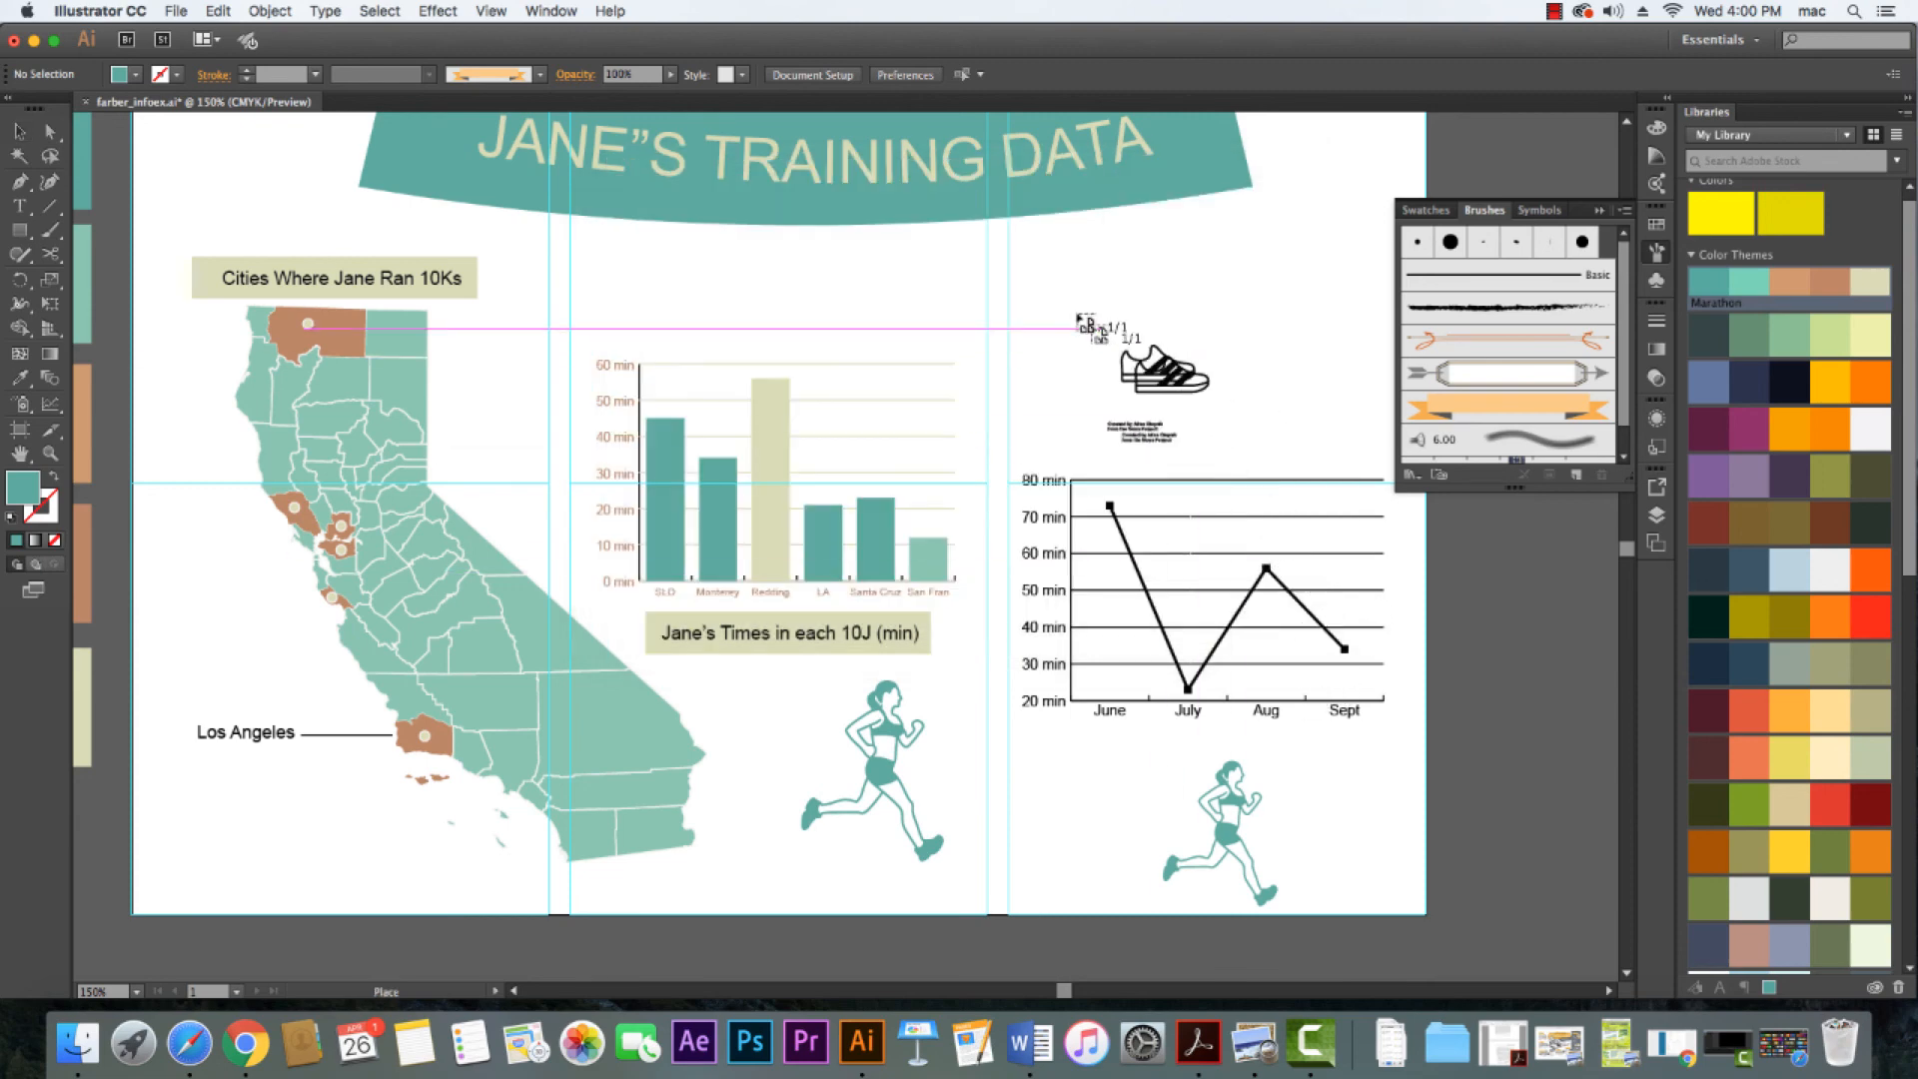
pyautogui.click(1083, 269)
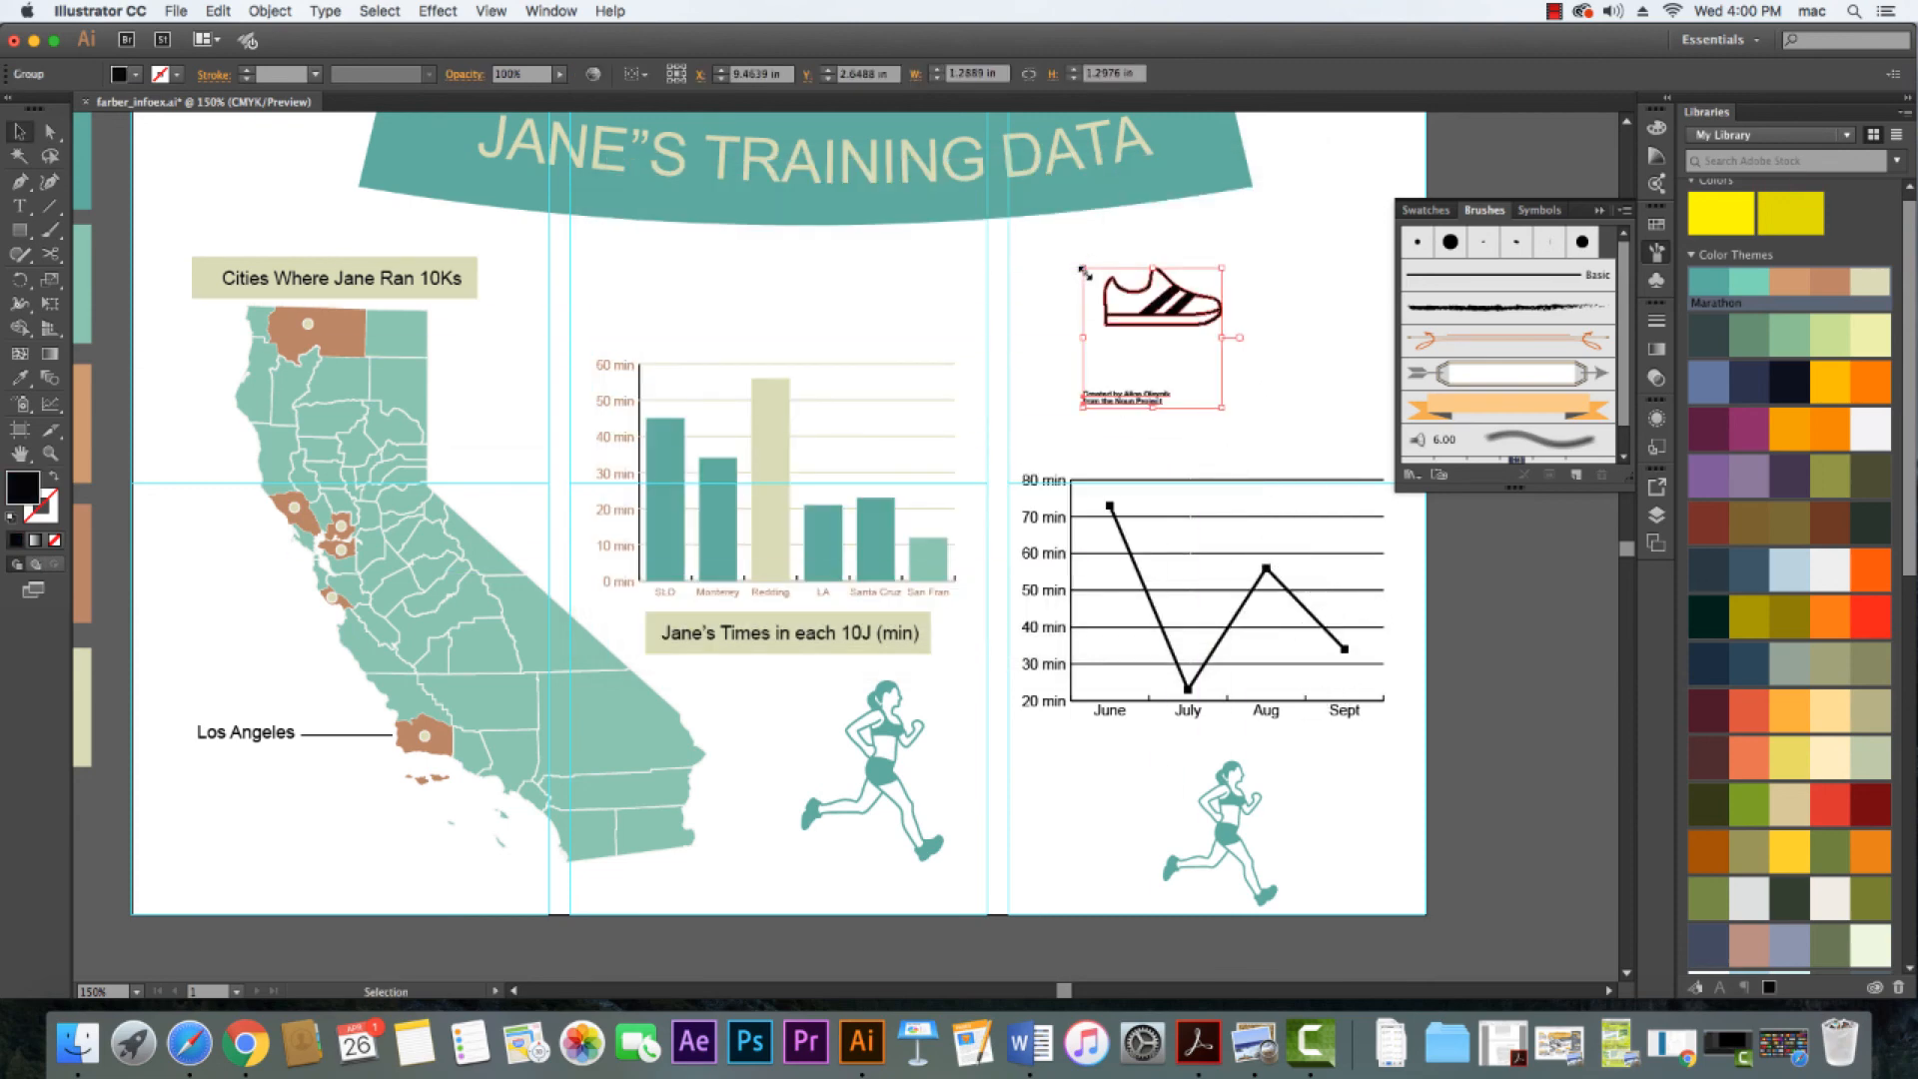
# Delete both lines of the credit text beneath the shoe graphic
pyautogui.press('a')
pyautogui.click(1161, 413)
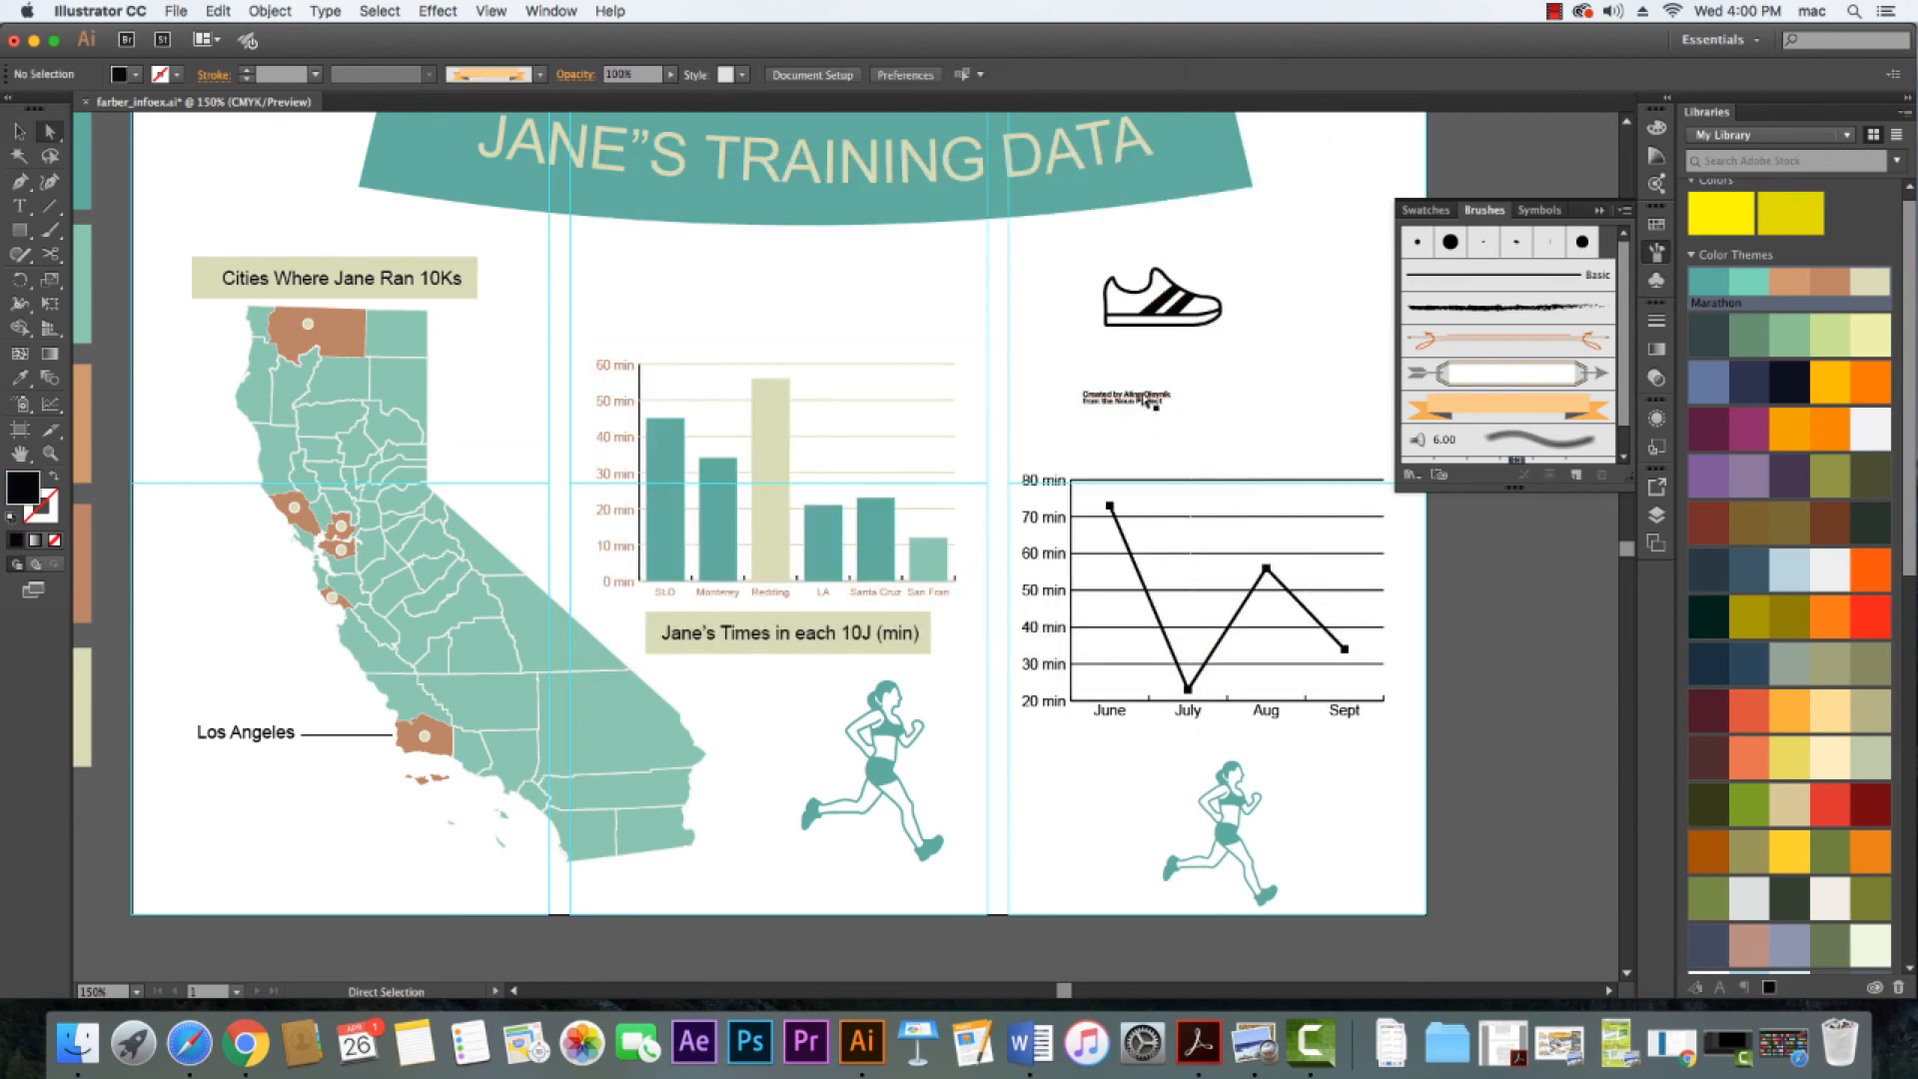
pyautogui.click(1141, 396)
pyautogui.press('Delete')
pyautogui.click(1142, 402)
pyautogui.press('Delete')
pyautogui.press('v')
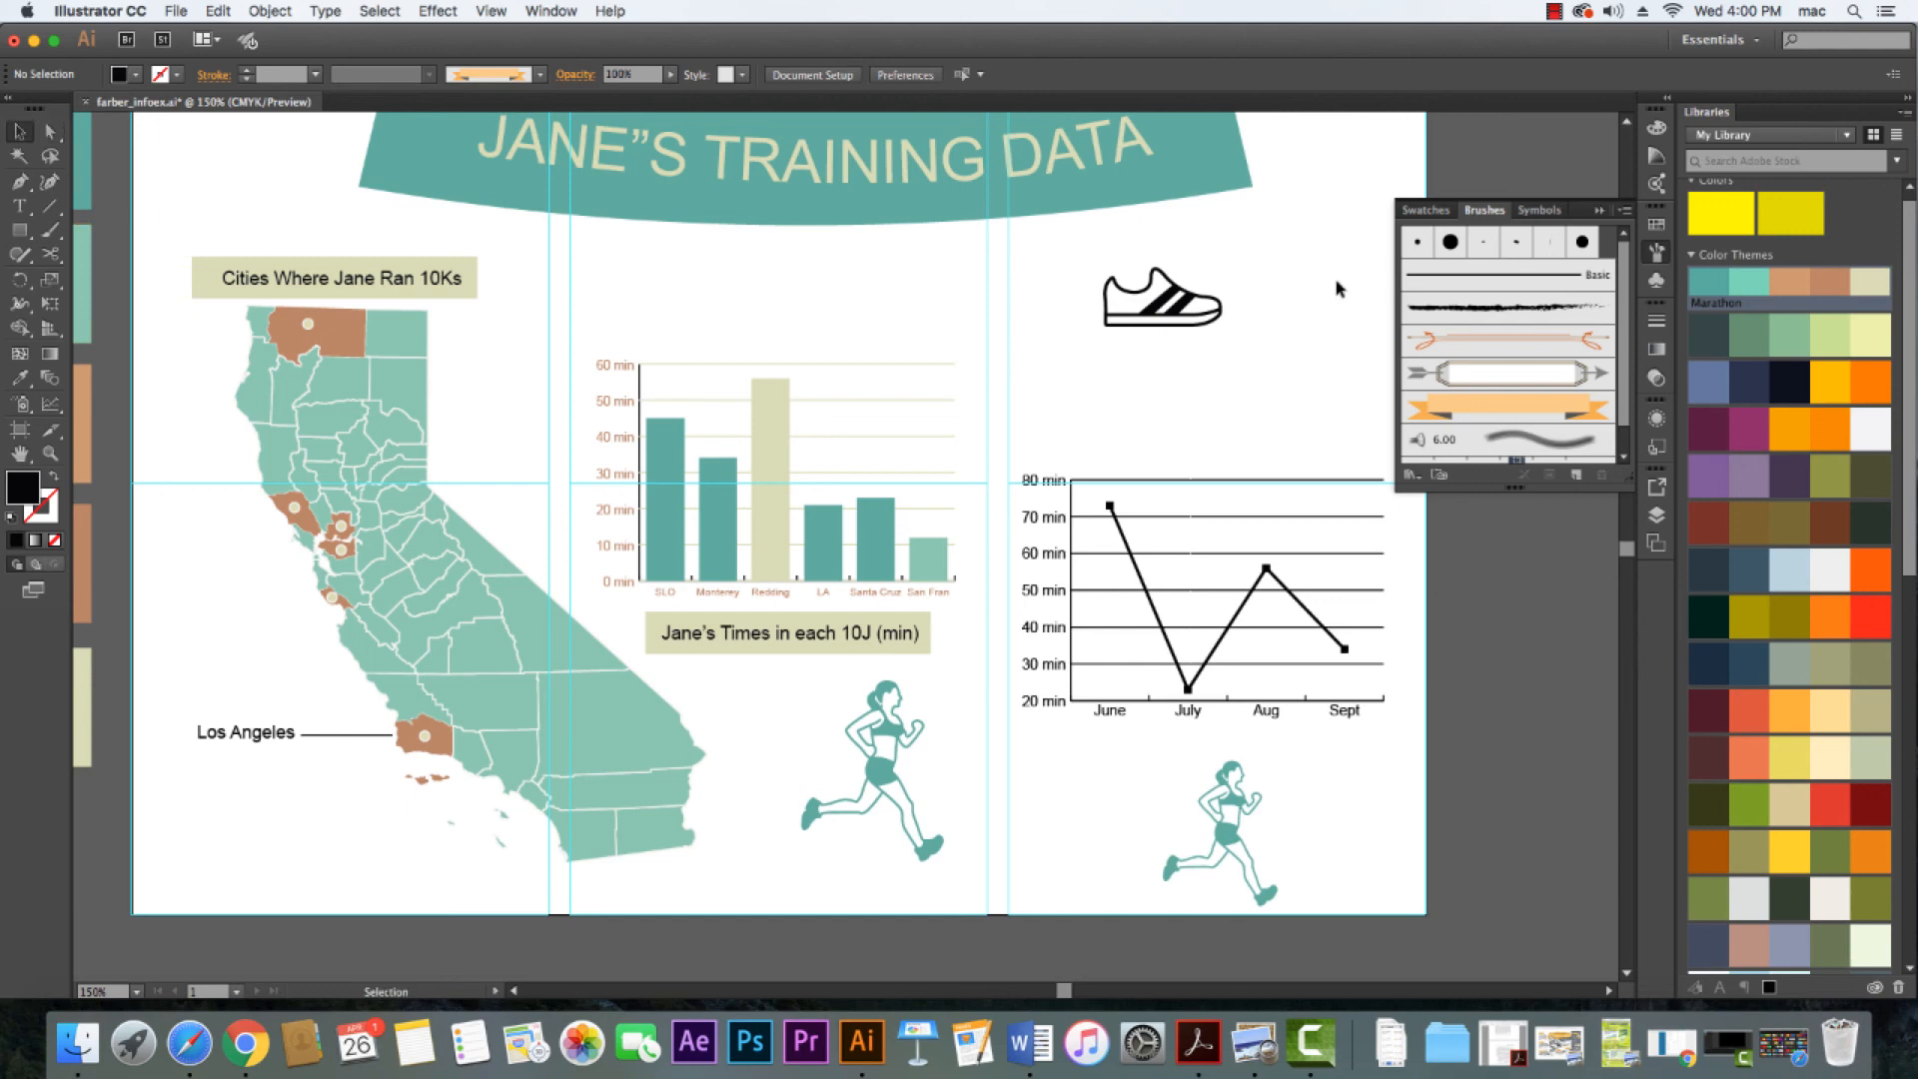
# Shrink and rotate the shoe beside the line graph's June–July descent, and place a copy rotated to follow the July–August rise
pyautogui.click(1187, 318)
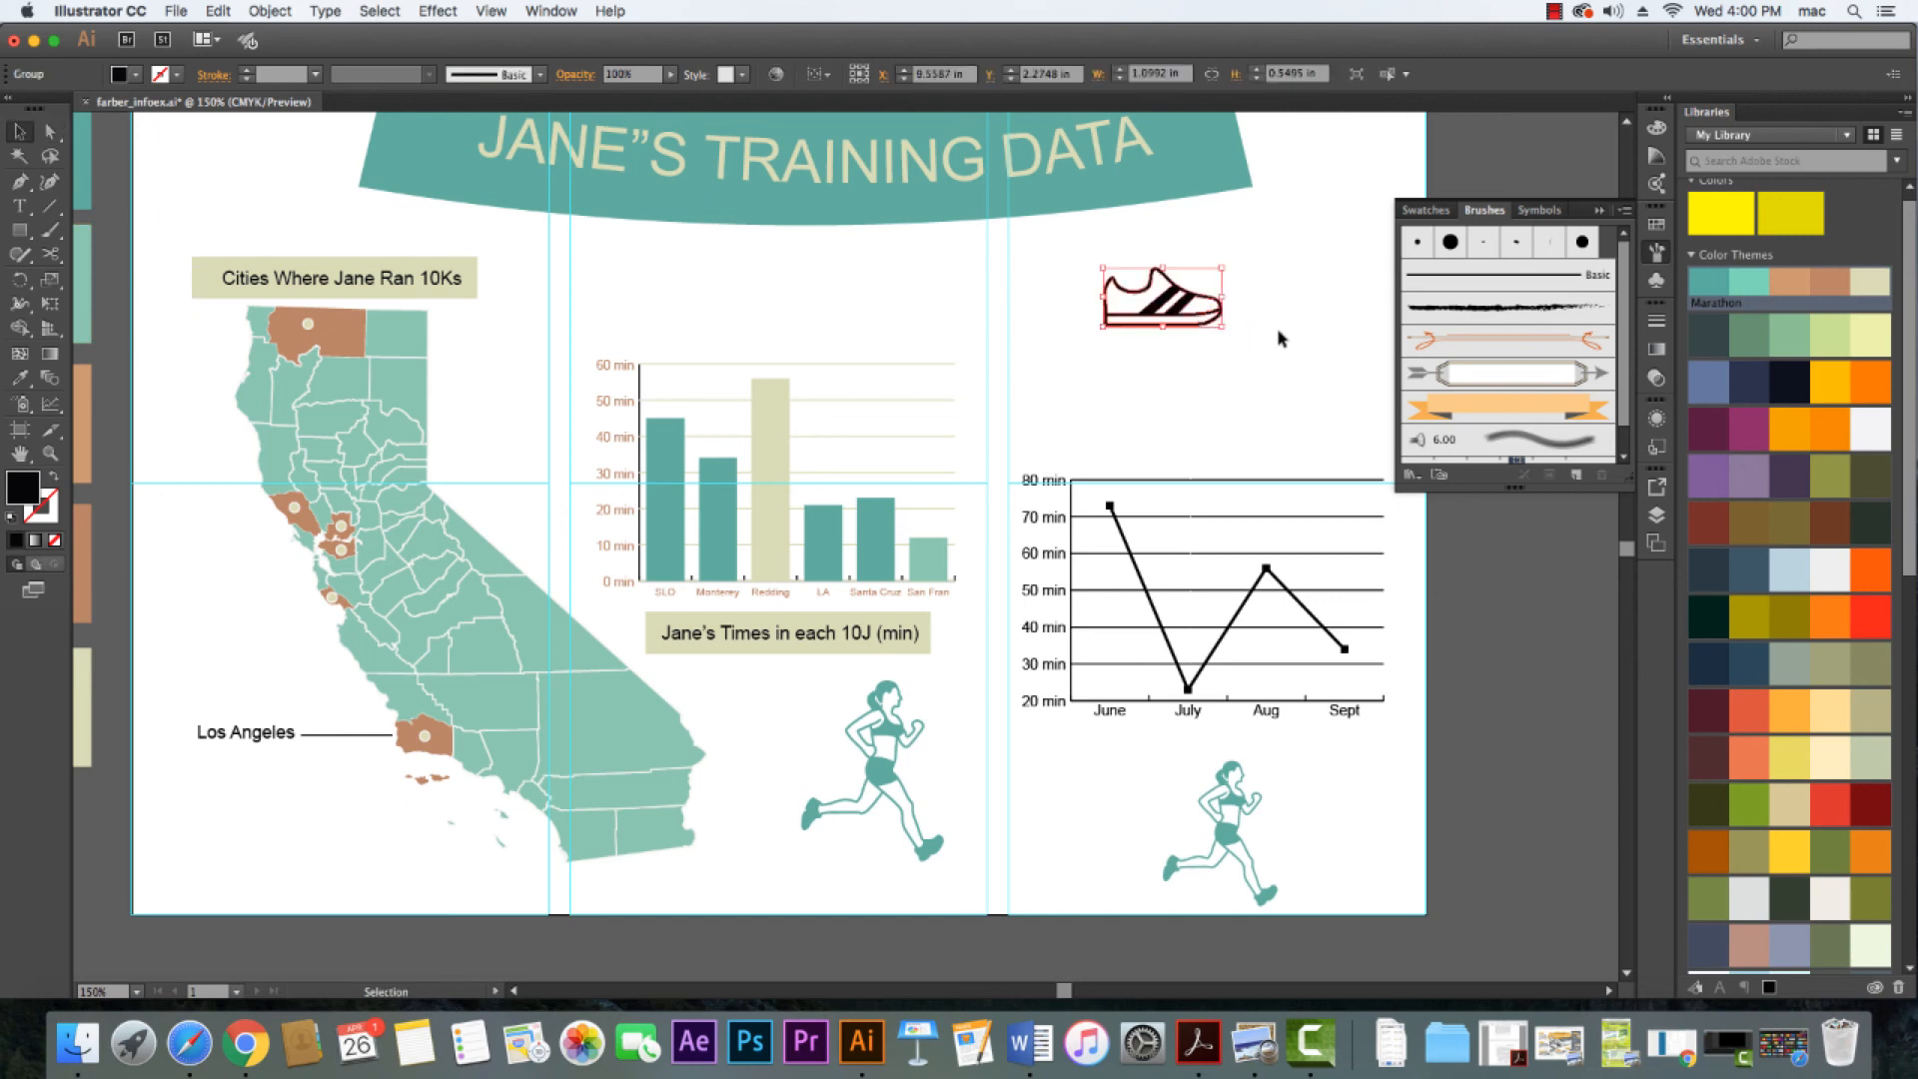
pyautogui.moveTo(1224, 327); pyautogui.dragTo(1164, 574)
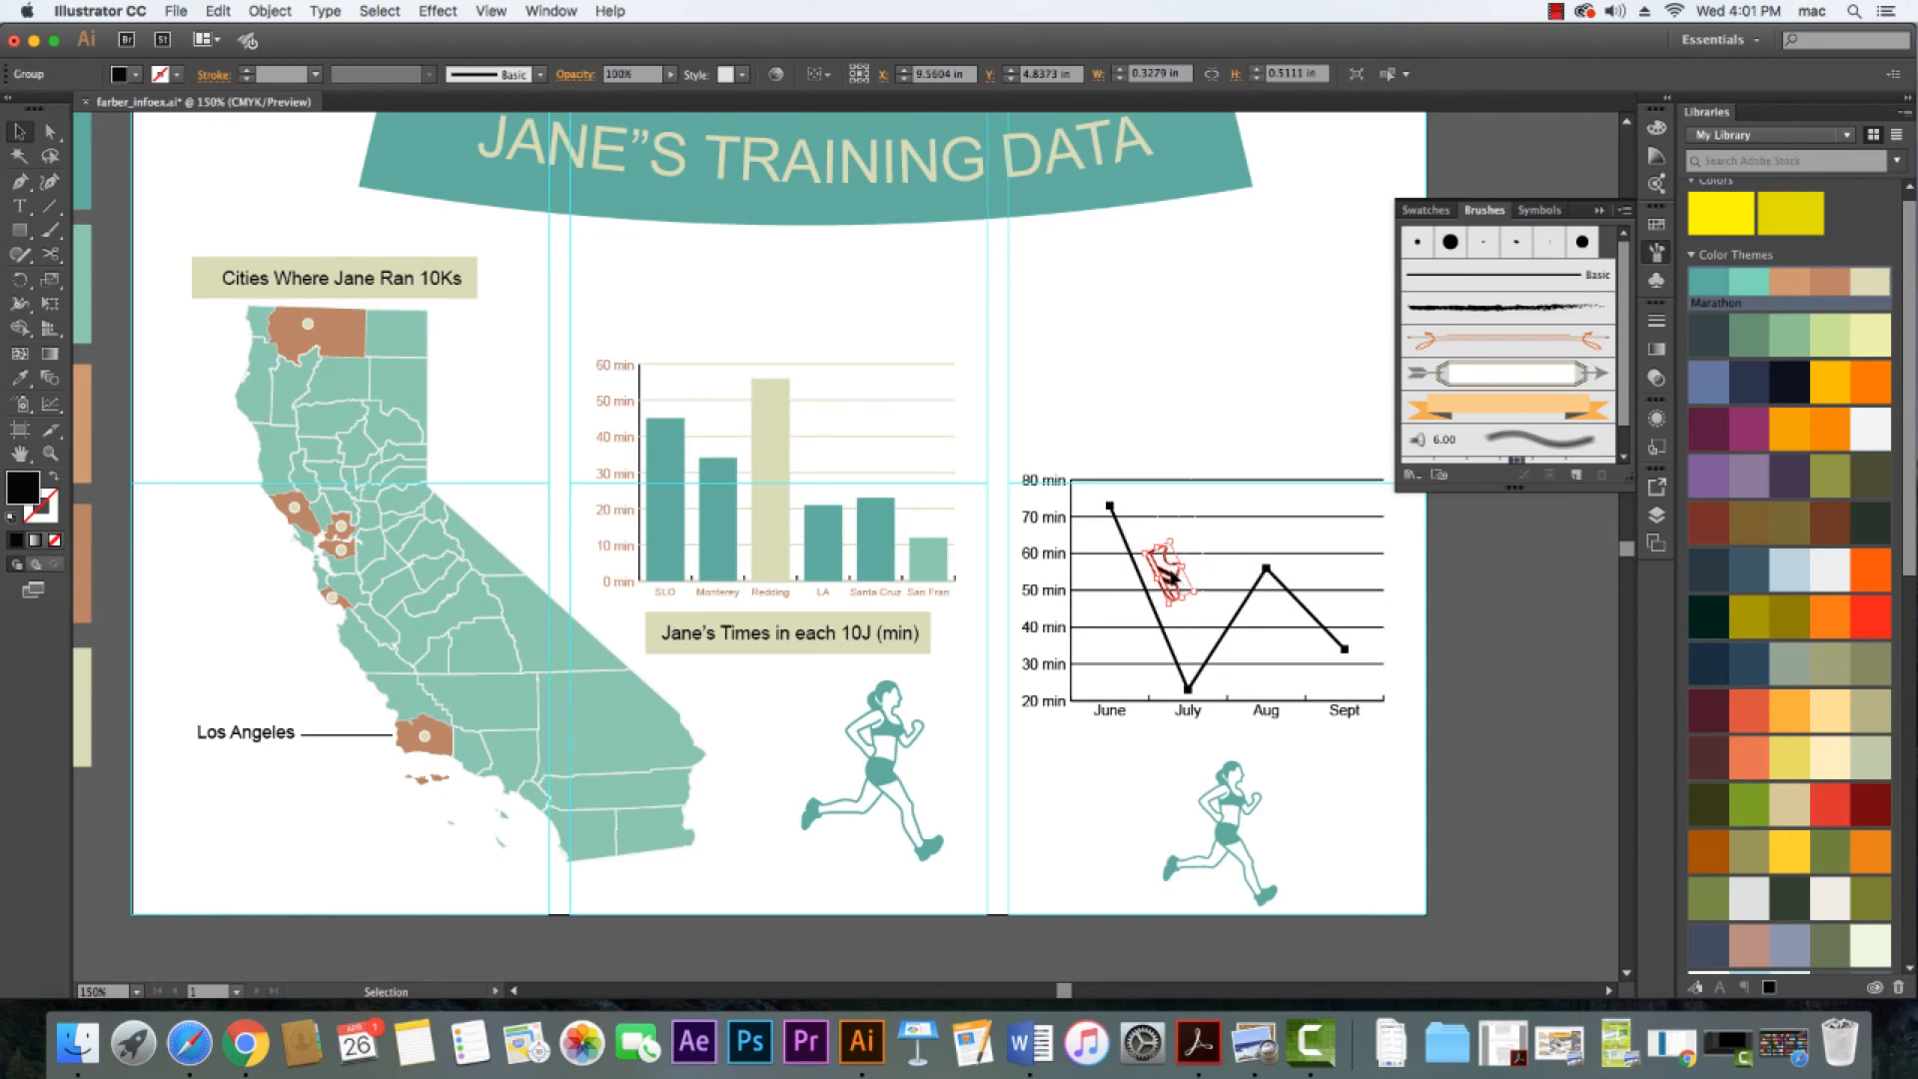
pyautogui.moveTo(1170, 576); pyautogui.dragTo(1246, 472)
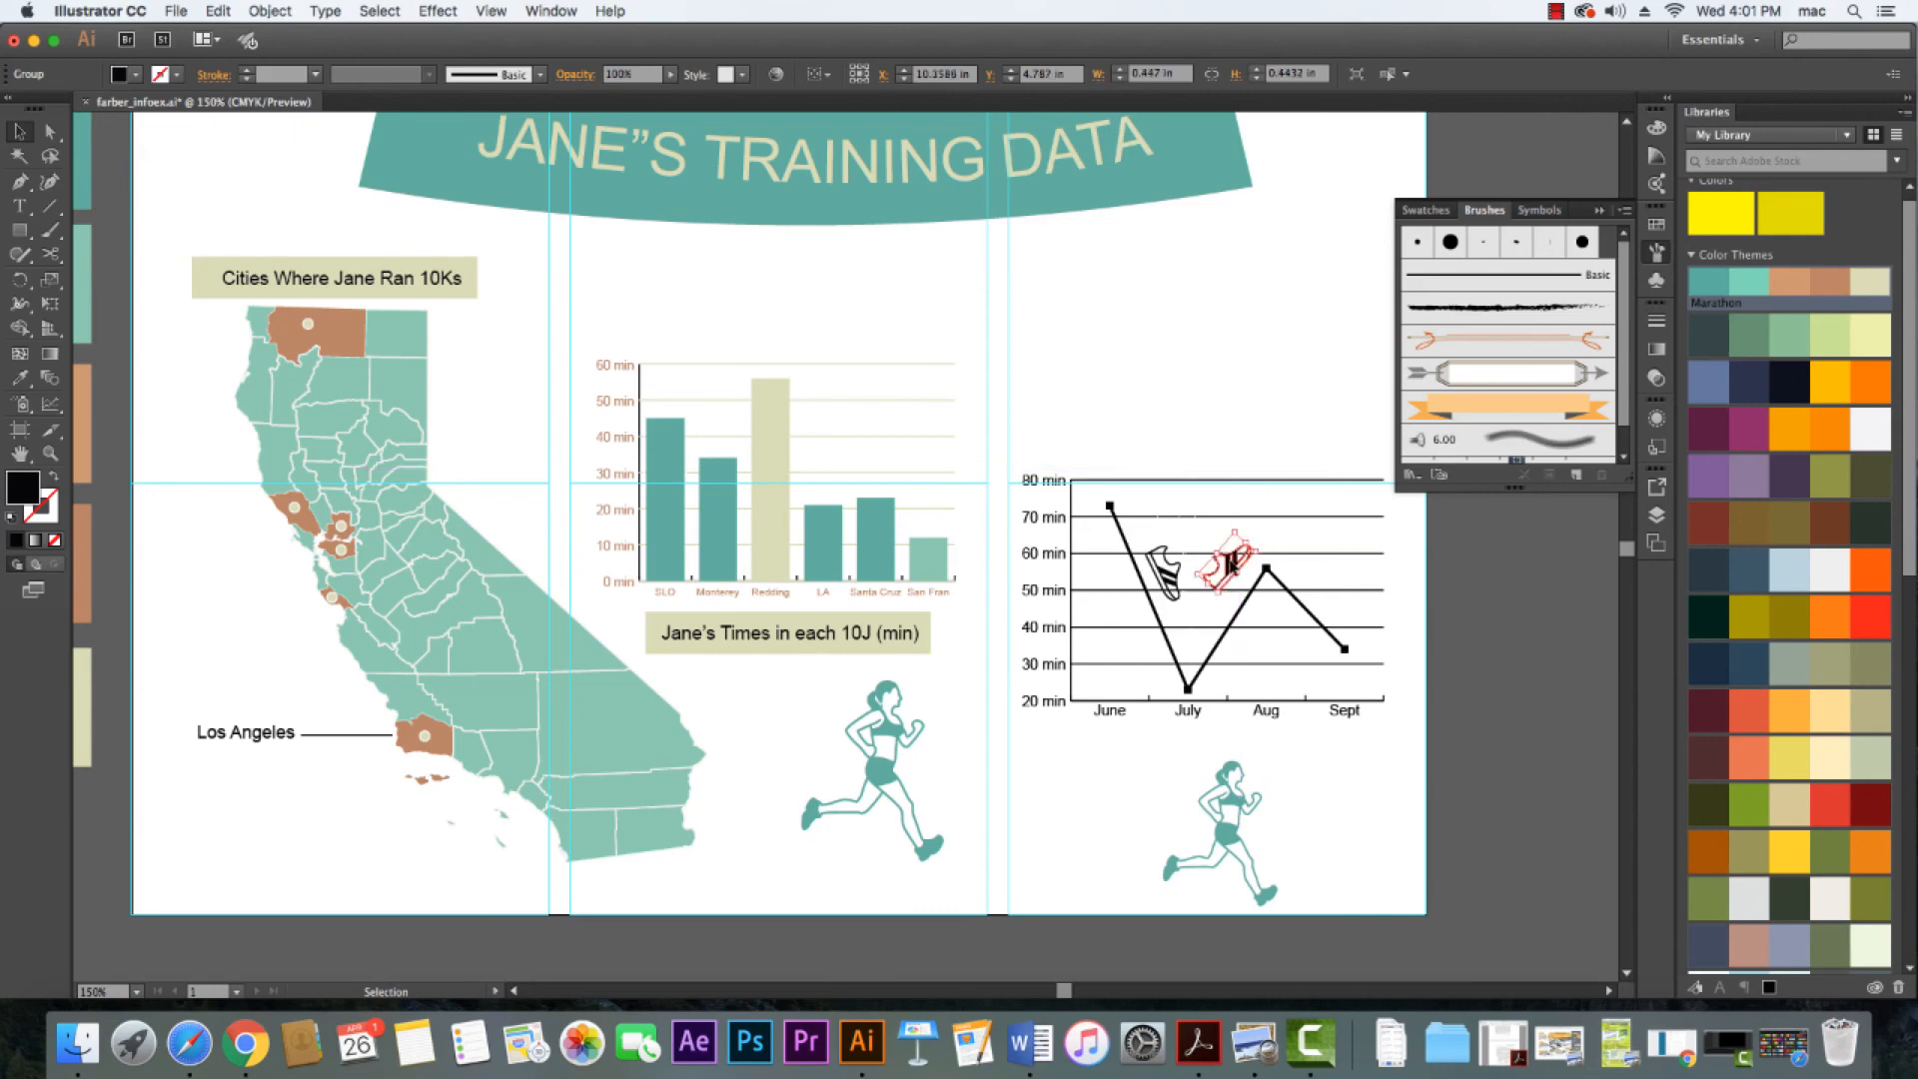
pyautogui.moveTo(1231, 566); pyautogui.dragTo(1227, 602)
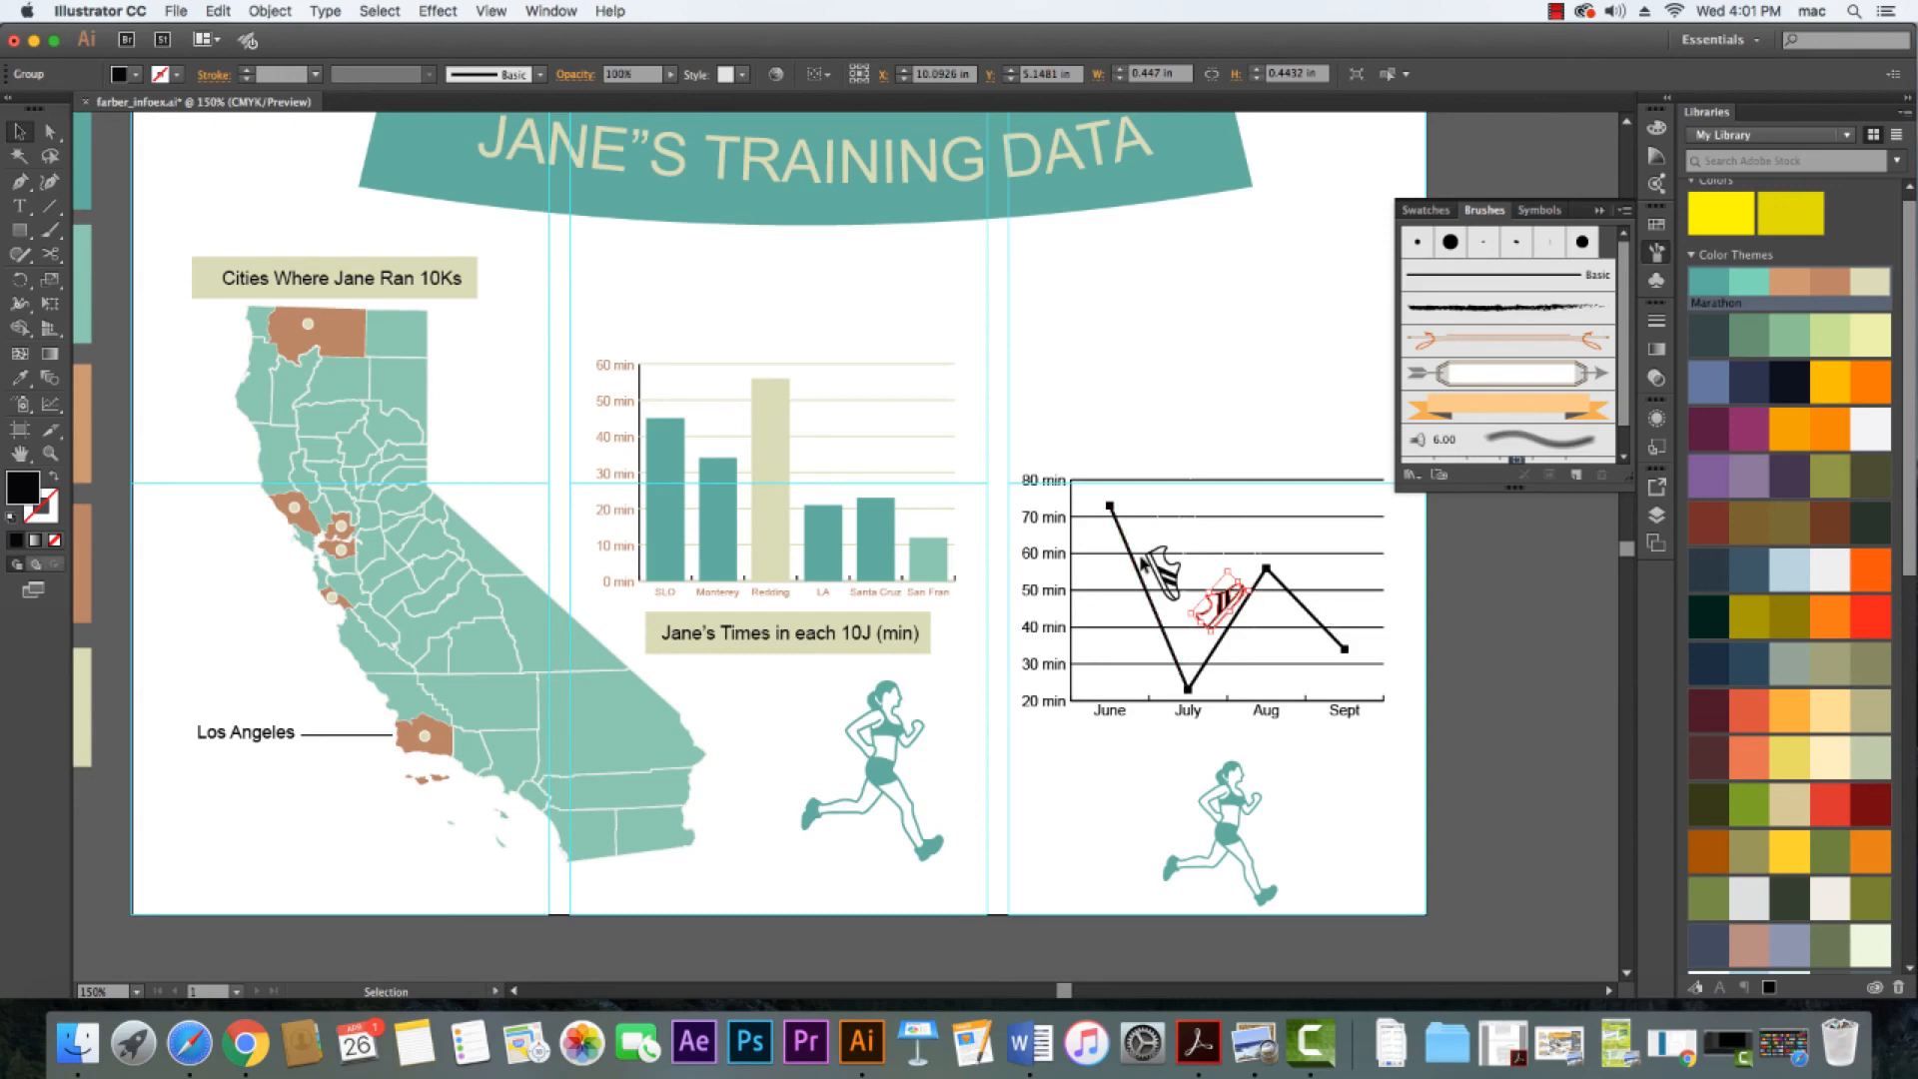
pyautogui.click(1476, 616)
# Draw a 12 by 8 in rectangle covering the whole artboard and fill it with the sampled cream palette colour
pyautogui.scroll(2, 1477, 615)
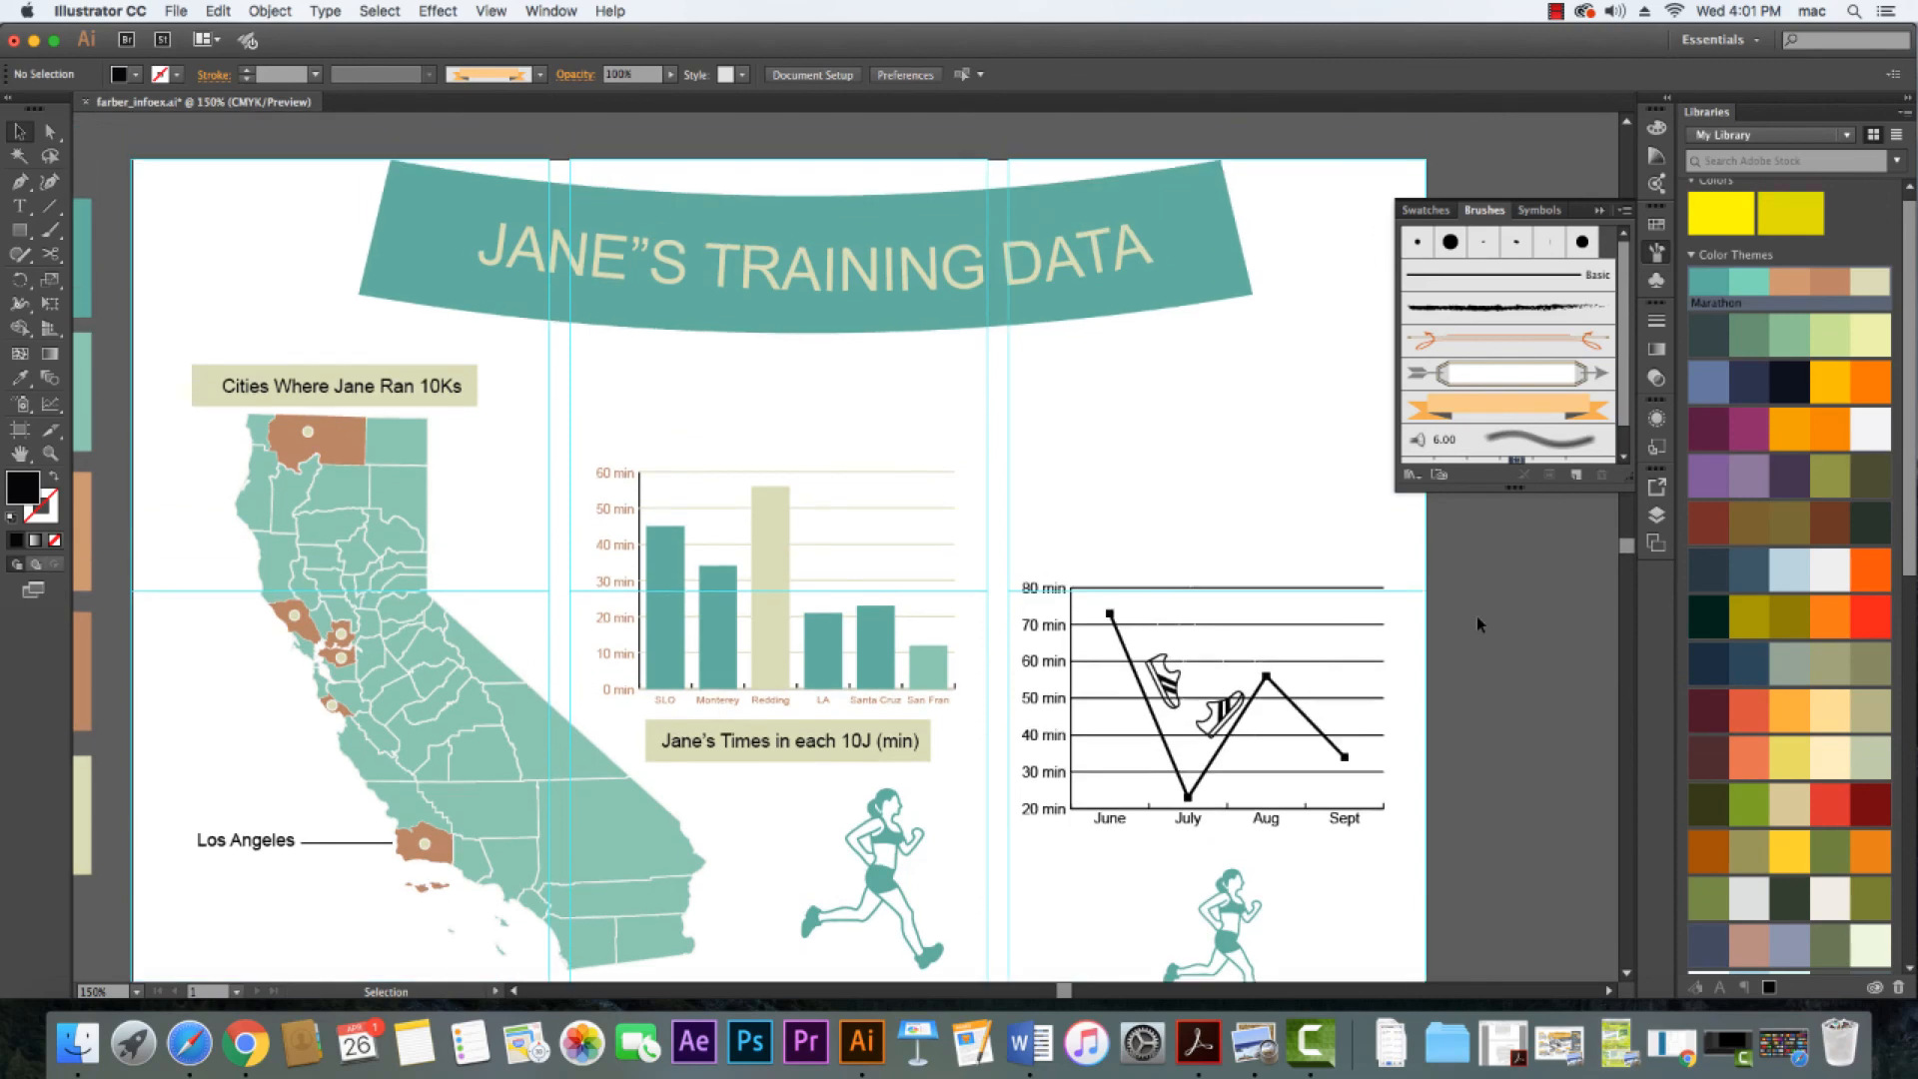
pyautogui.scroll(-1, 1477, 615)
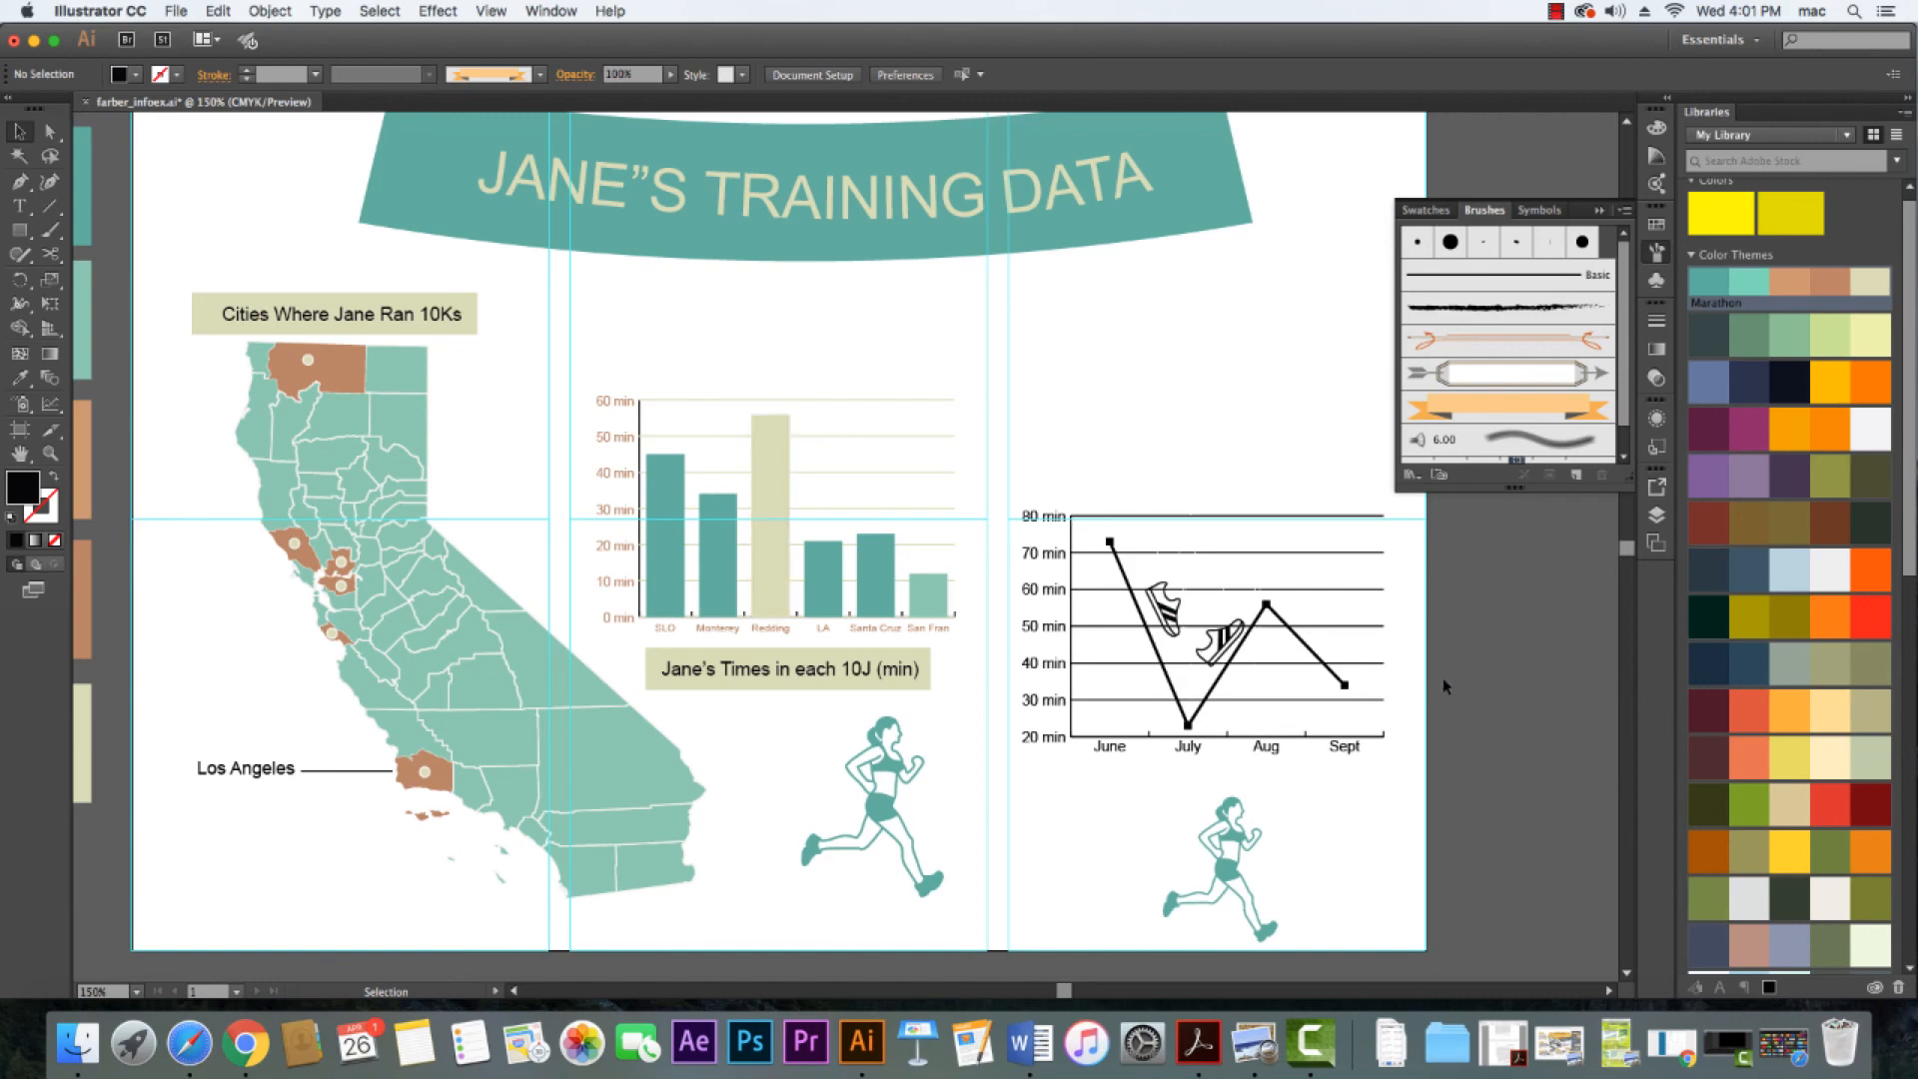
pyautogui.scroll(1, 1445, 686)
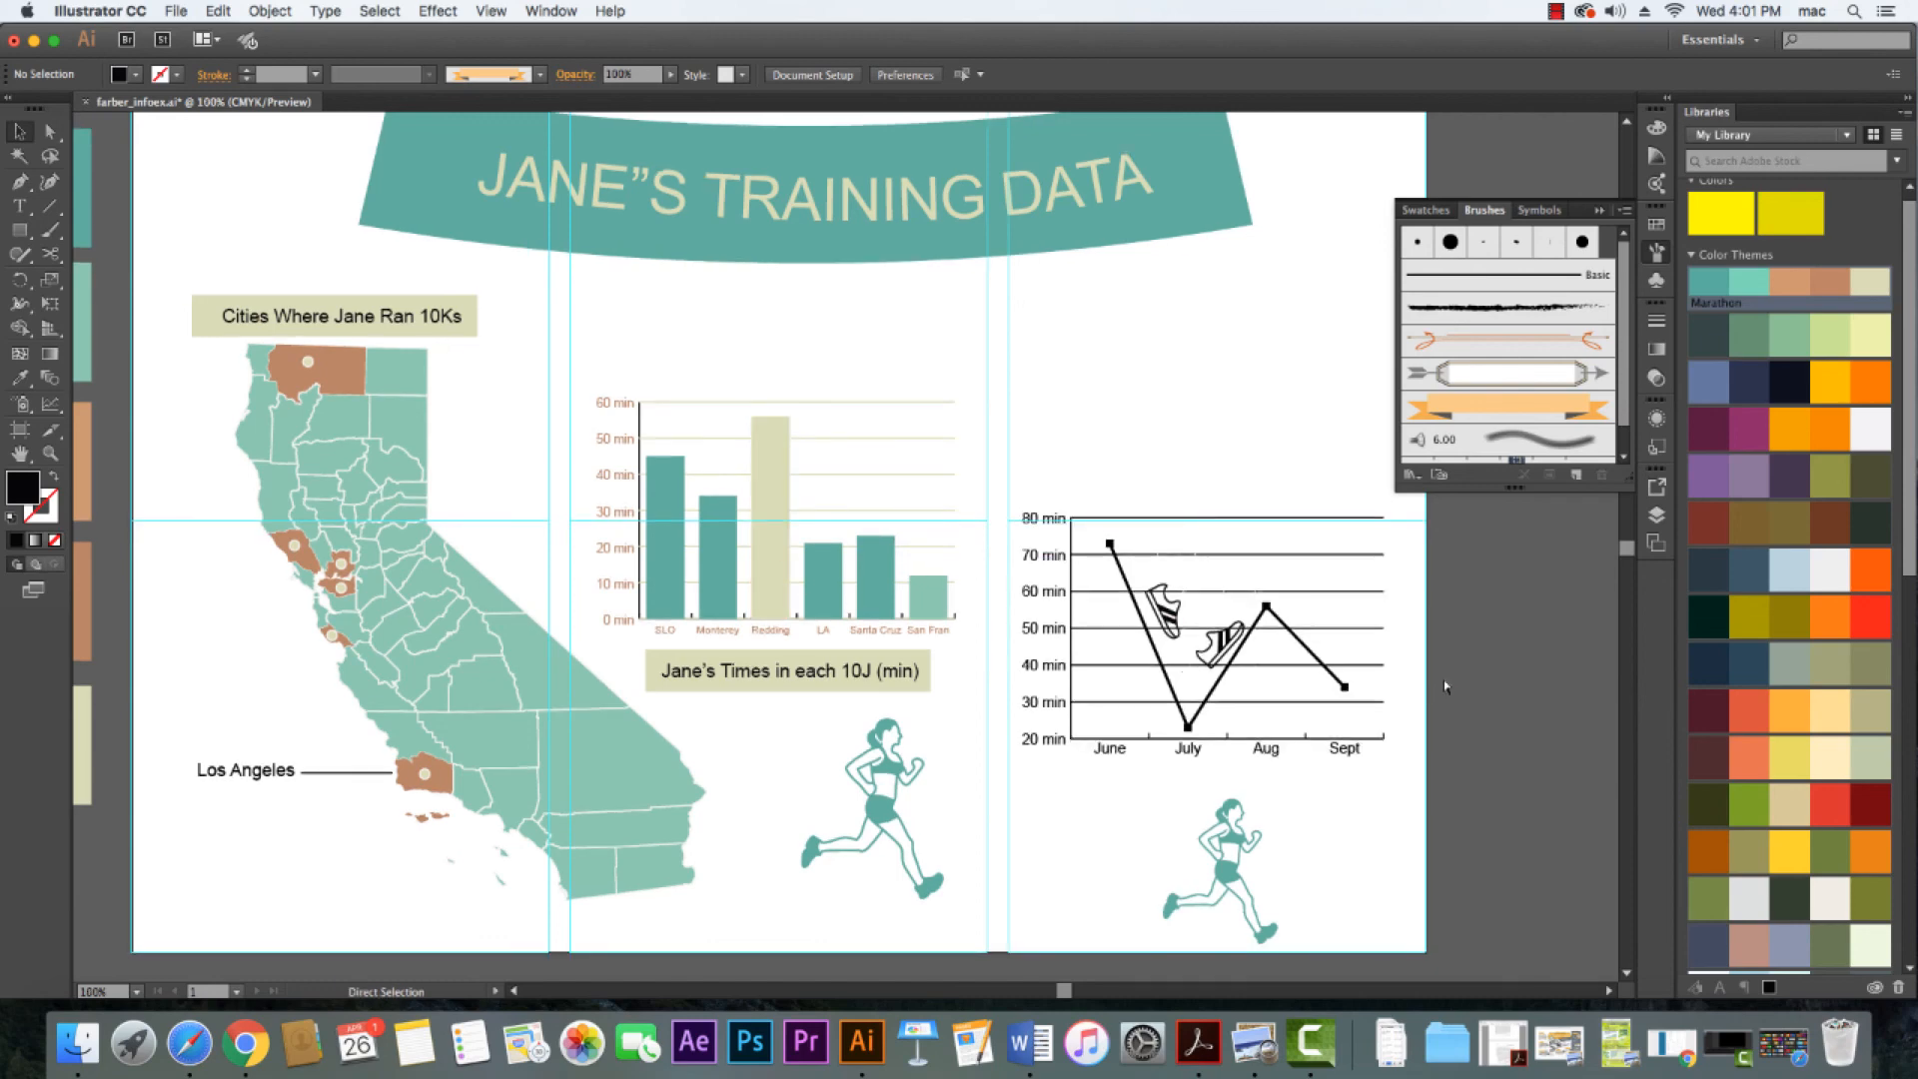
pyautogui.press('super+minus')
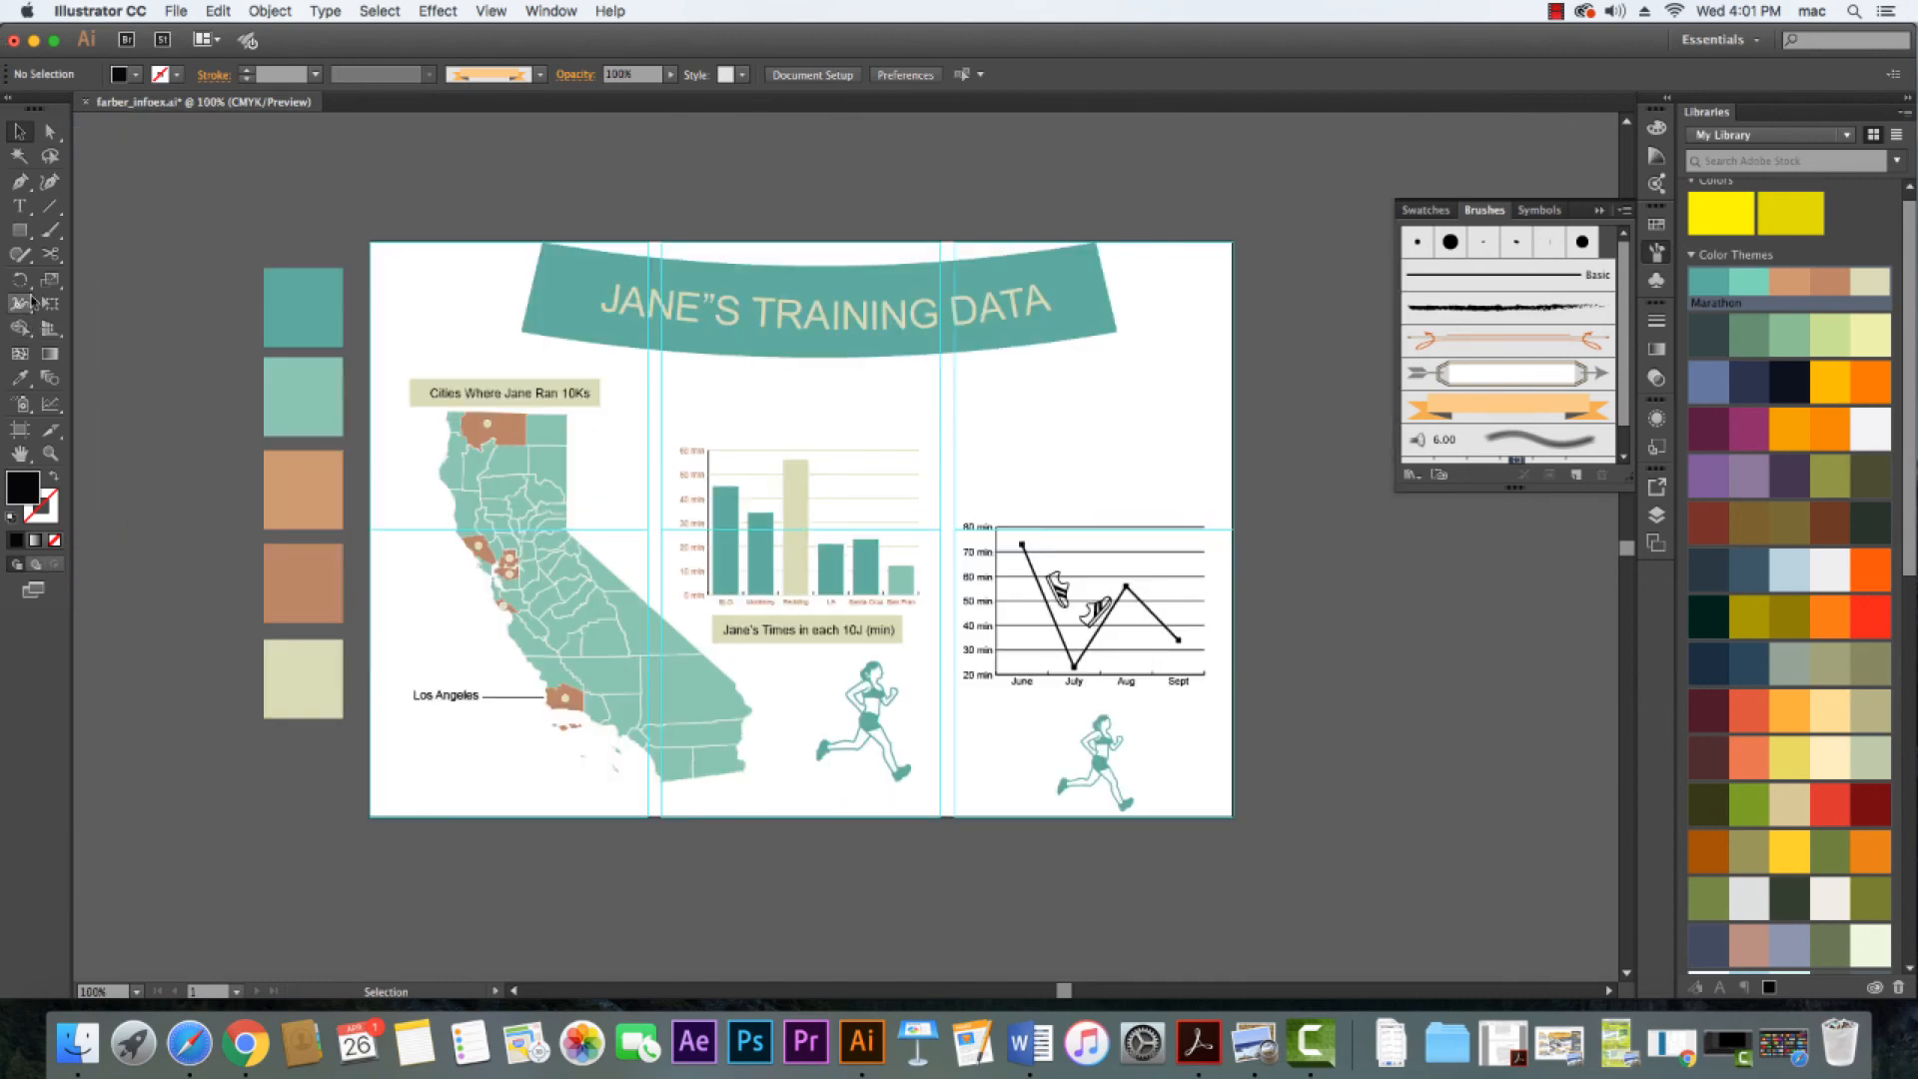
pyautogui.click(21, 235)
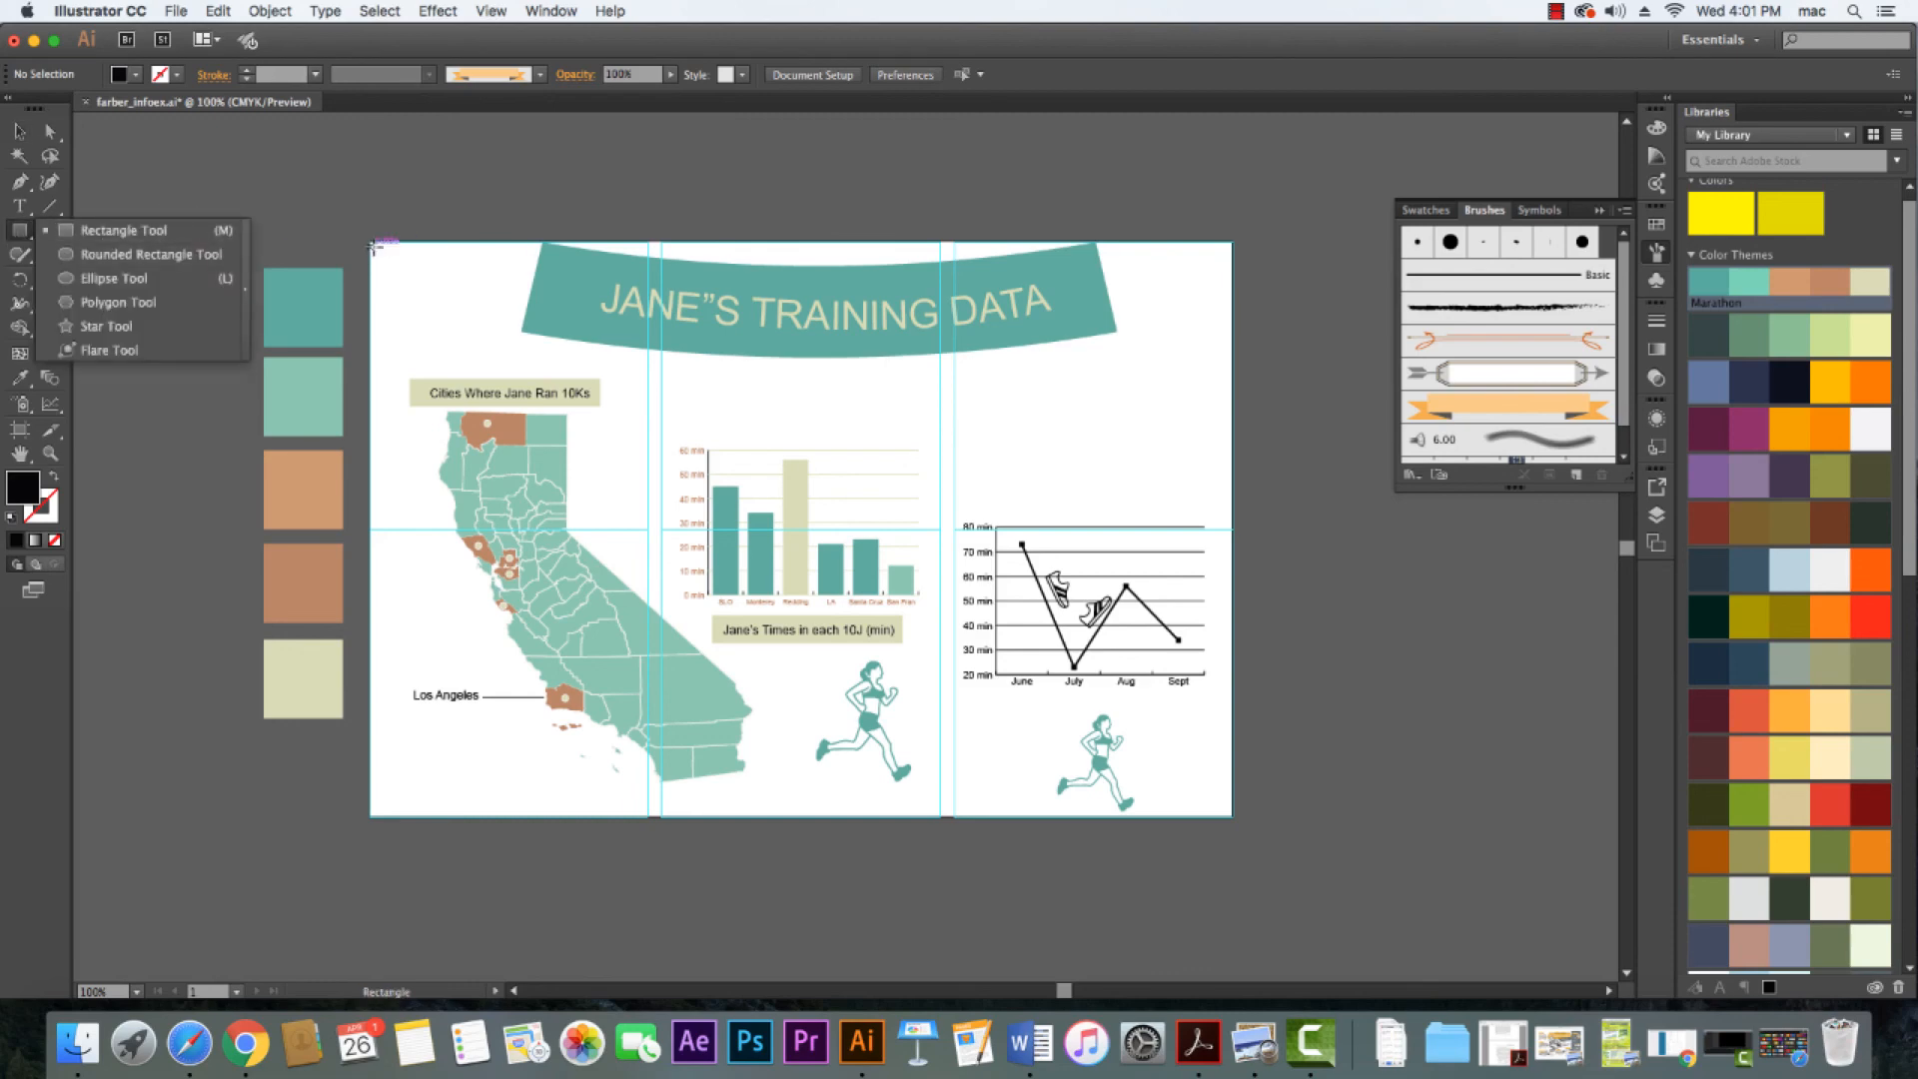
pyautogui.moveTo(370, 243); pyautogui.dragTo(1233, 817)
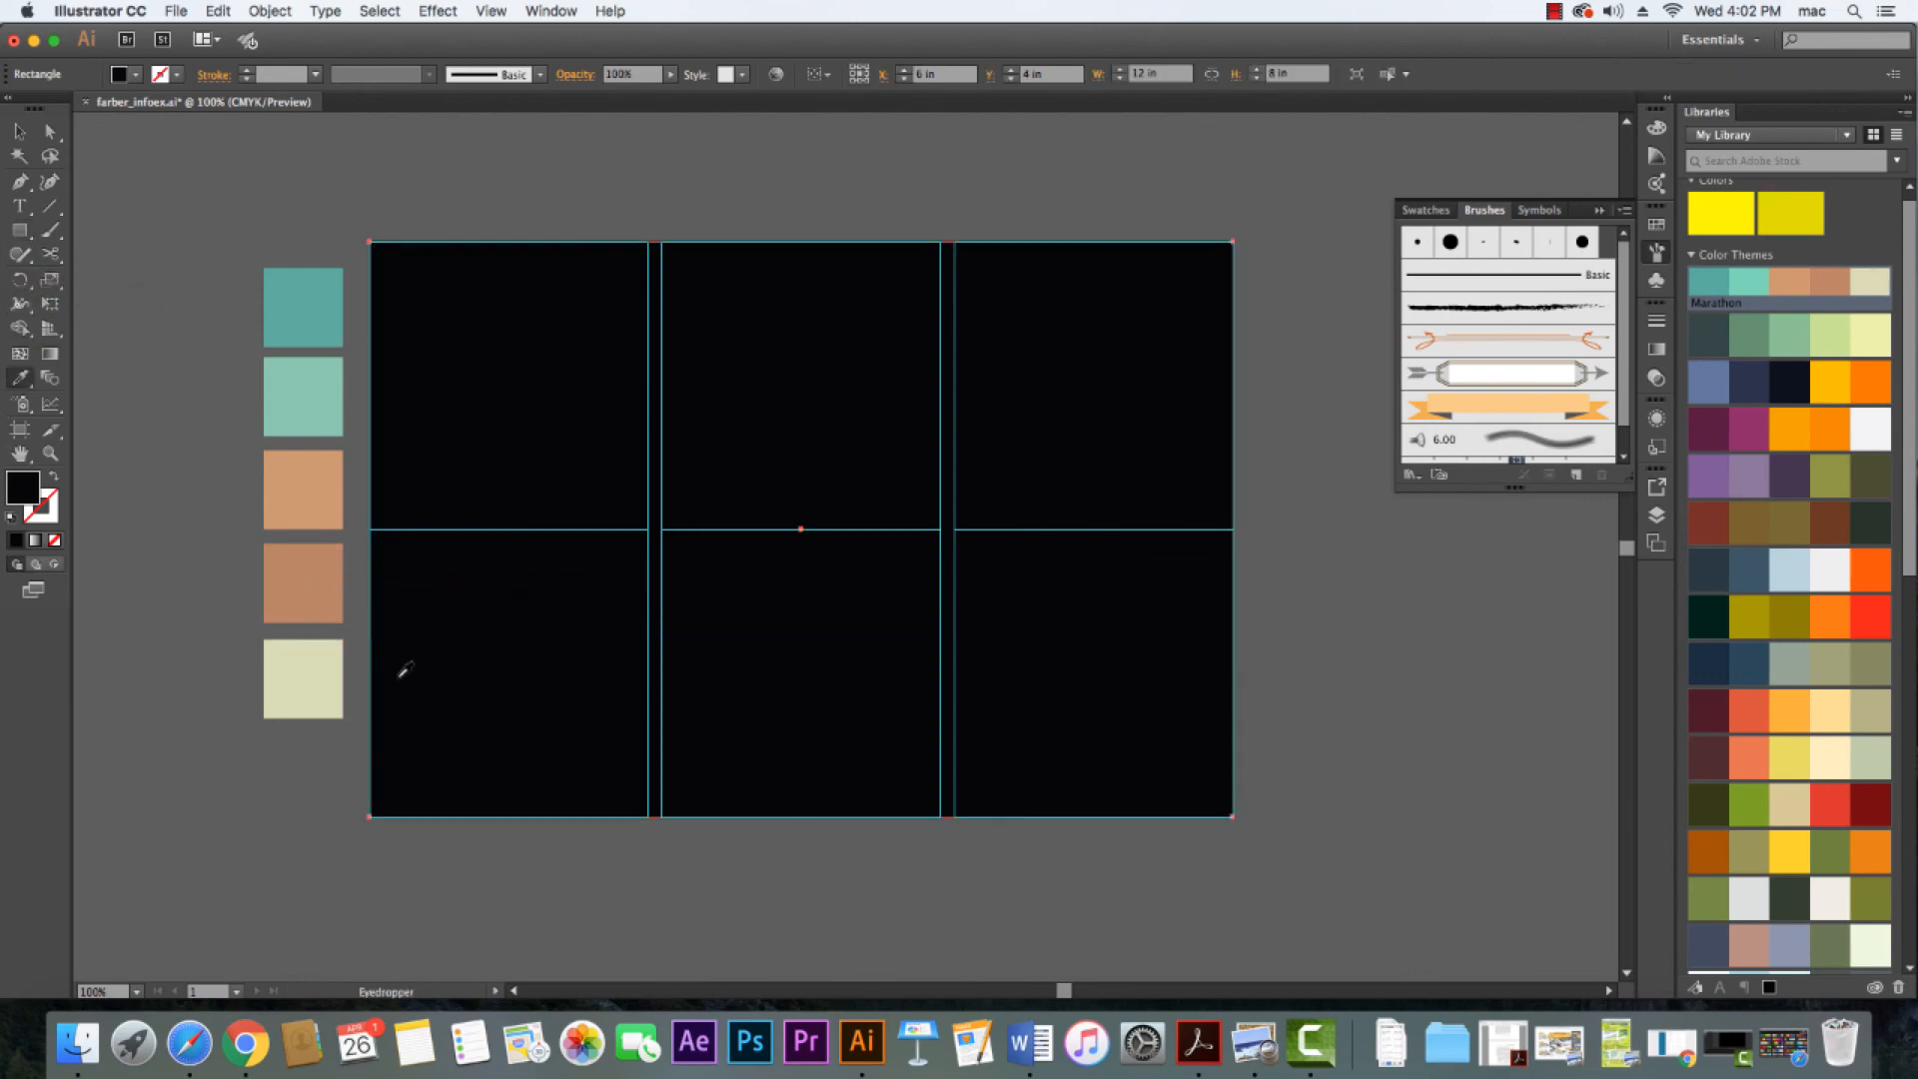
pyautogui.press('i')
pyautogui.click(316, 681)
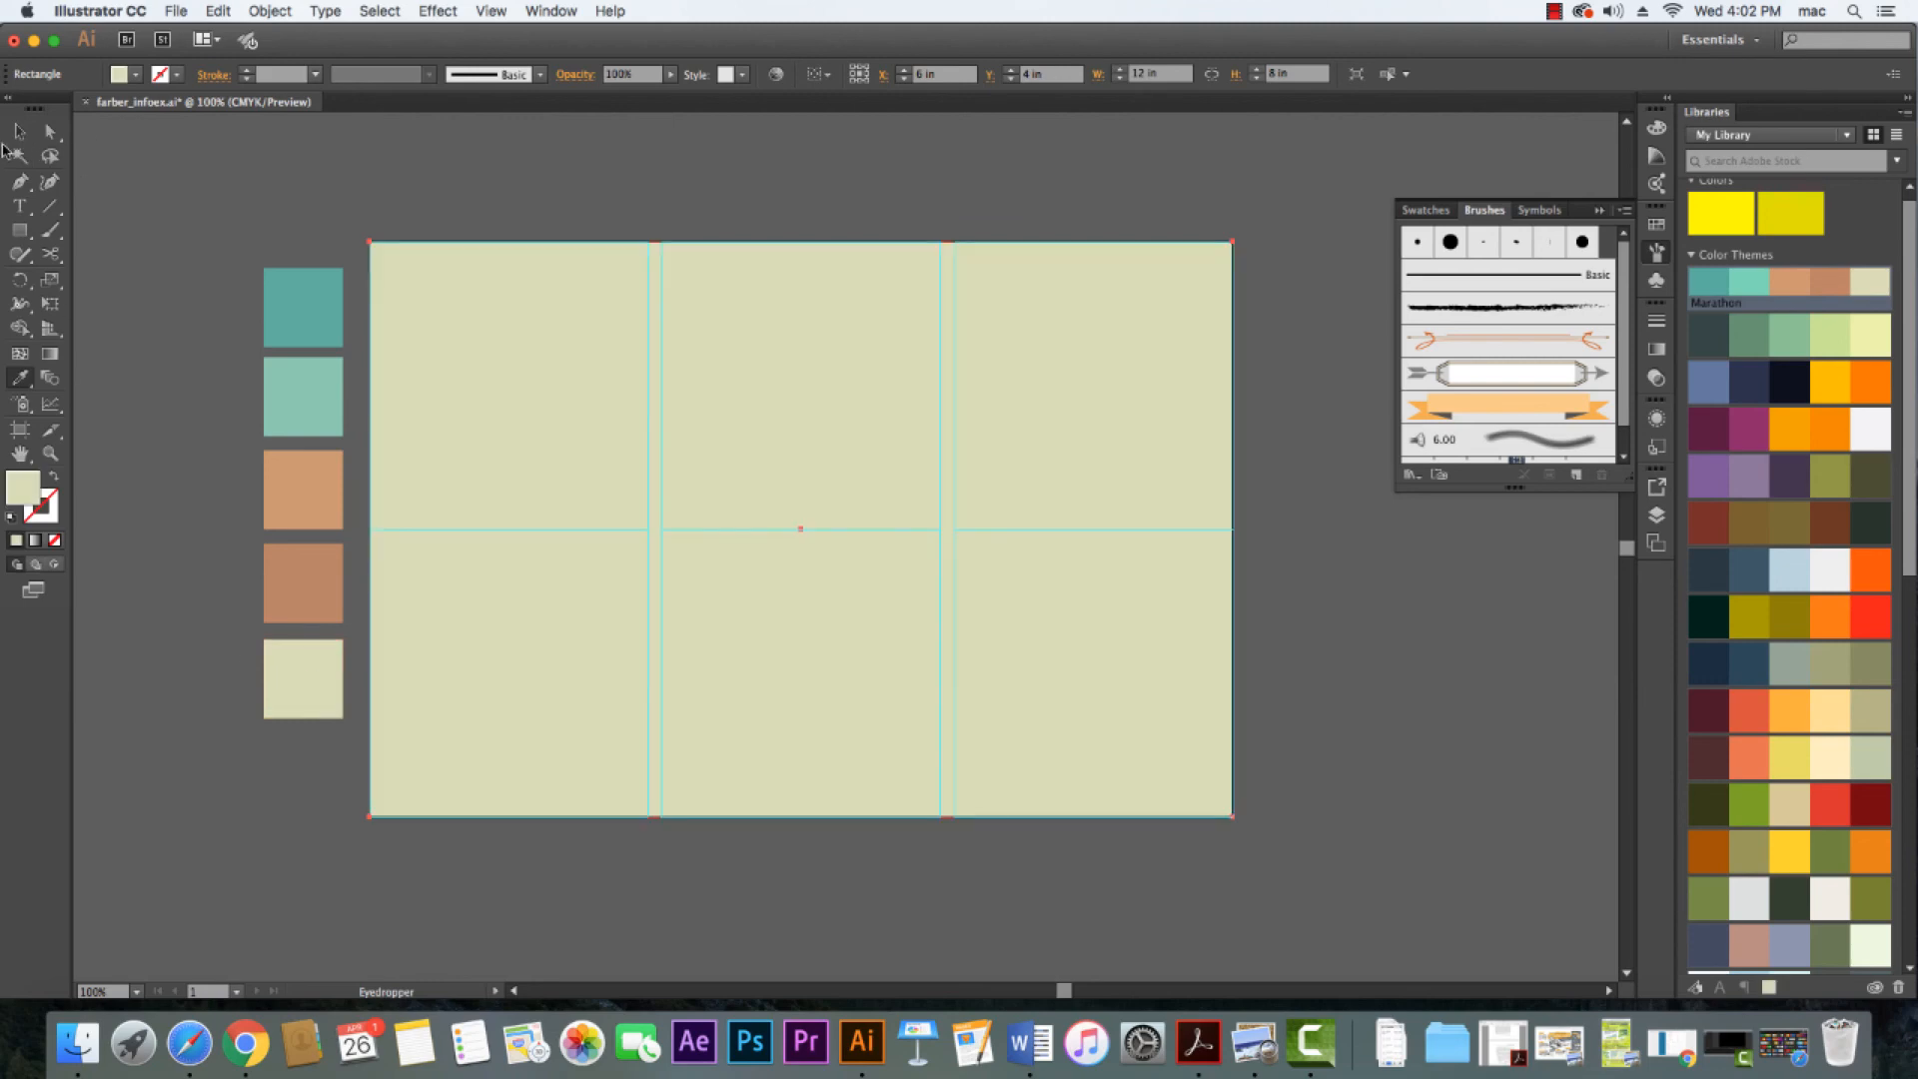
# Send the cream rectangle to the back so it serves as the infographic's background
pyautogui.click(19, 131)
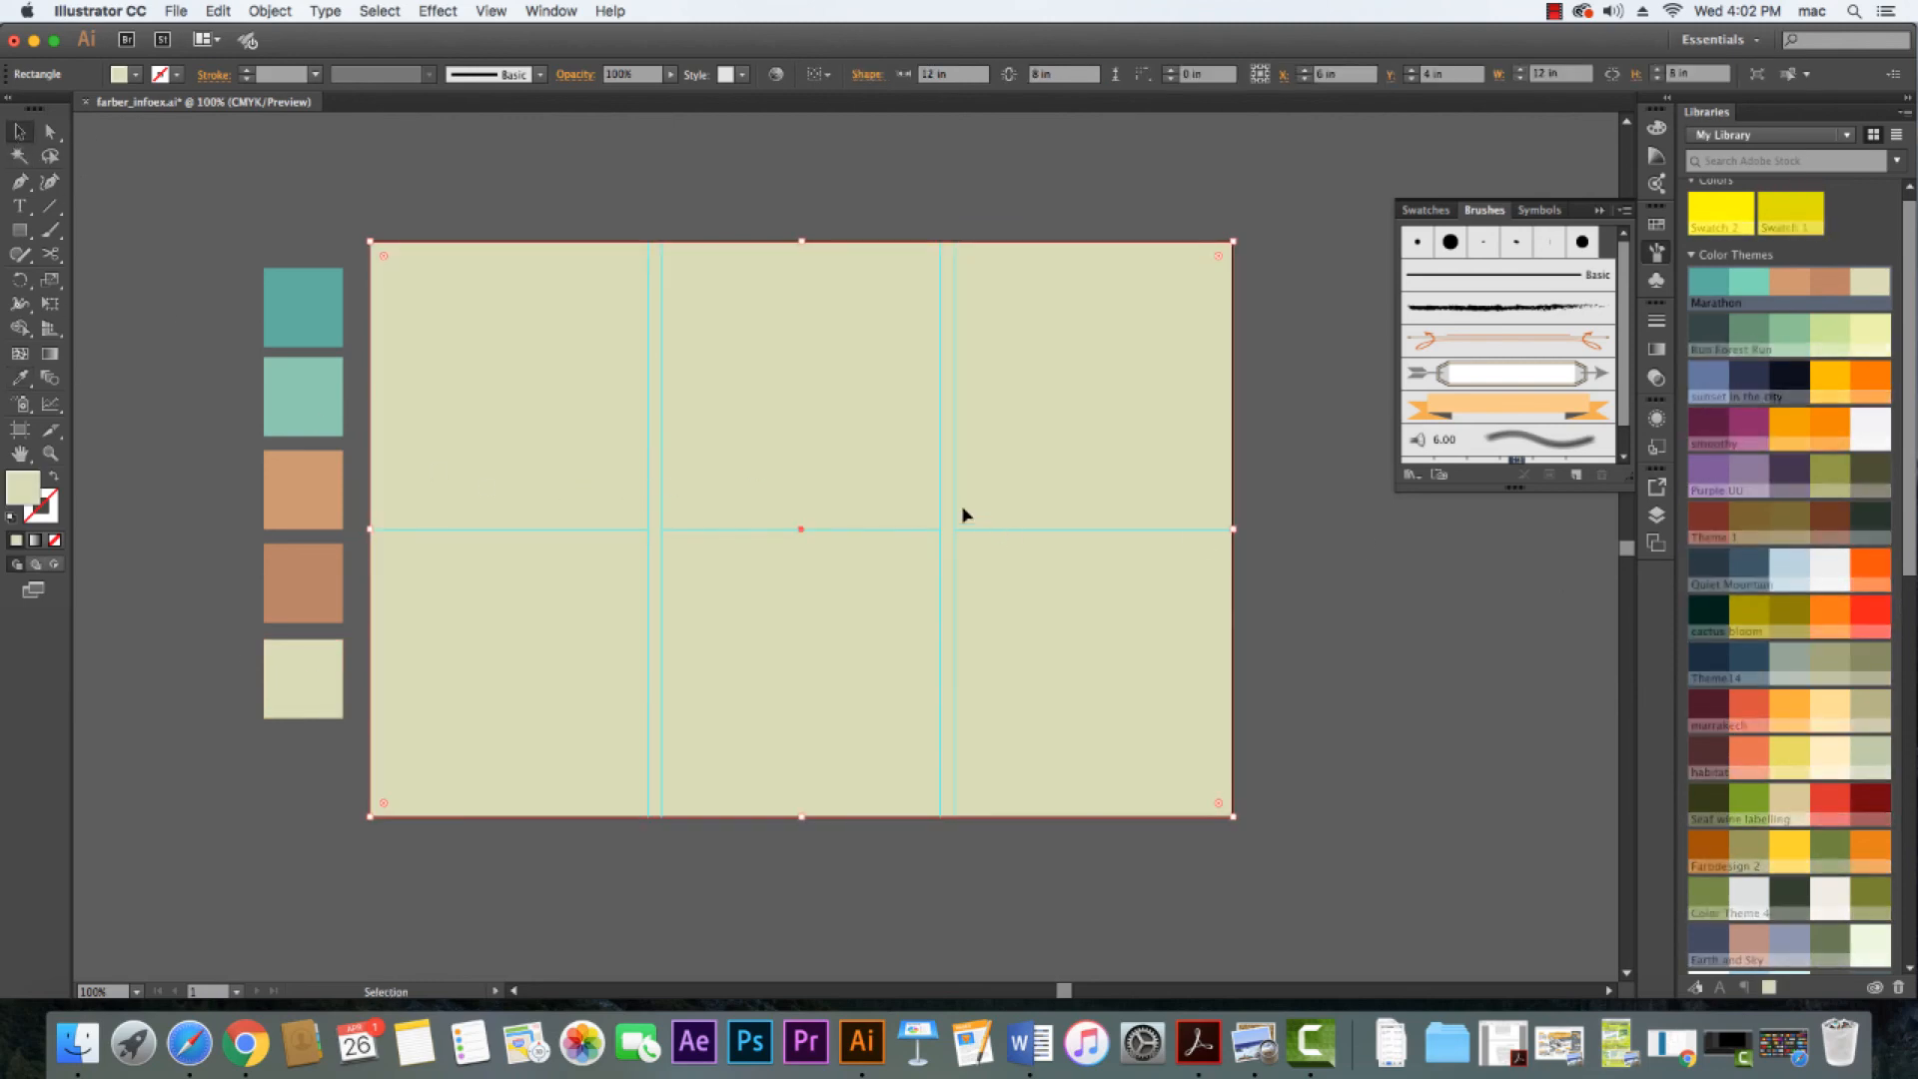
pyautogui.rightClick(992, 499)
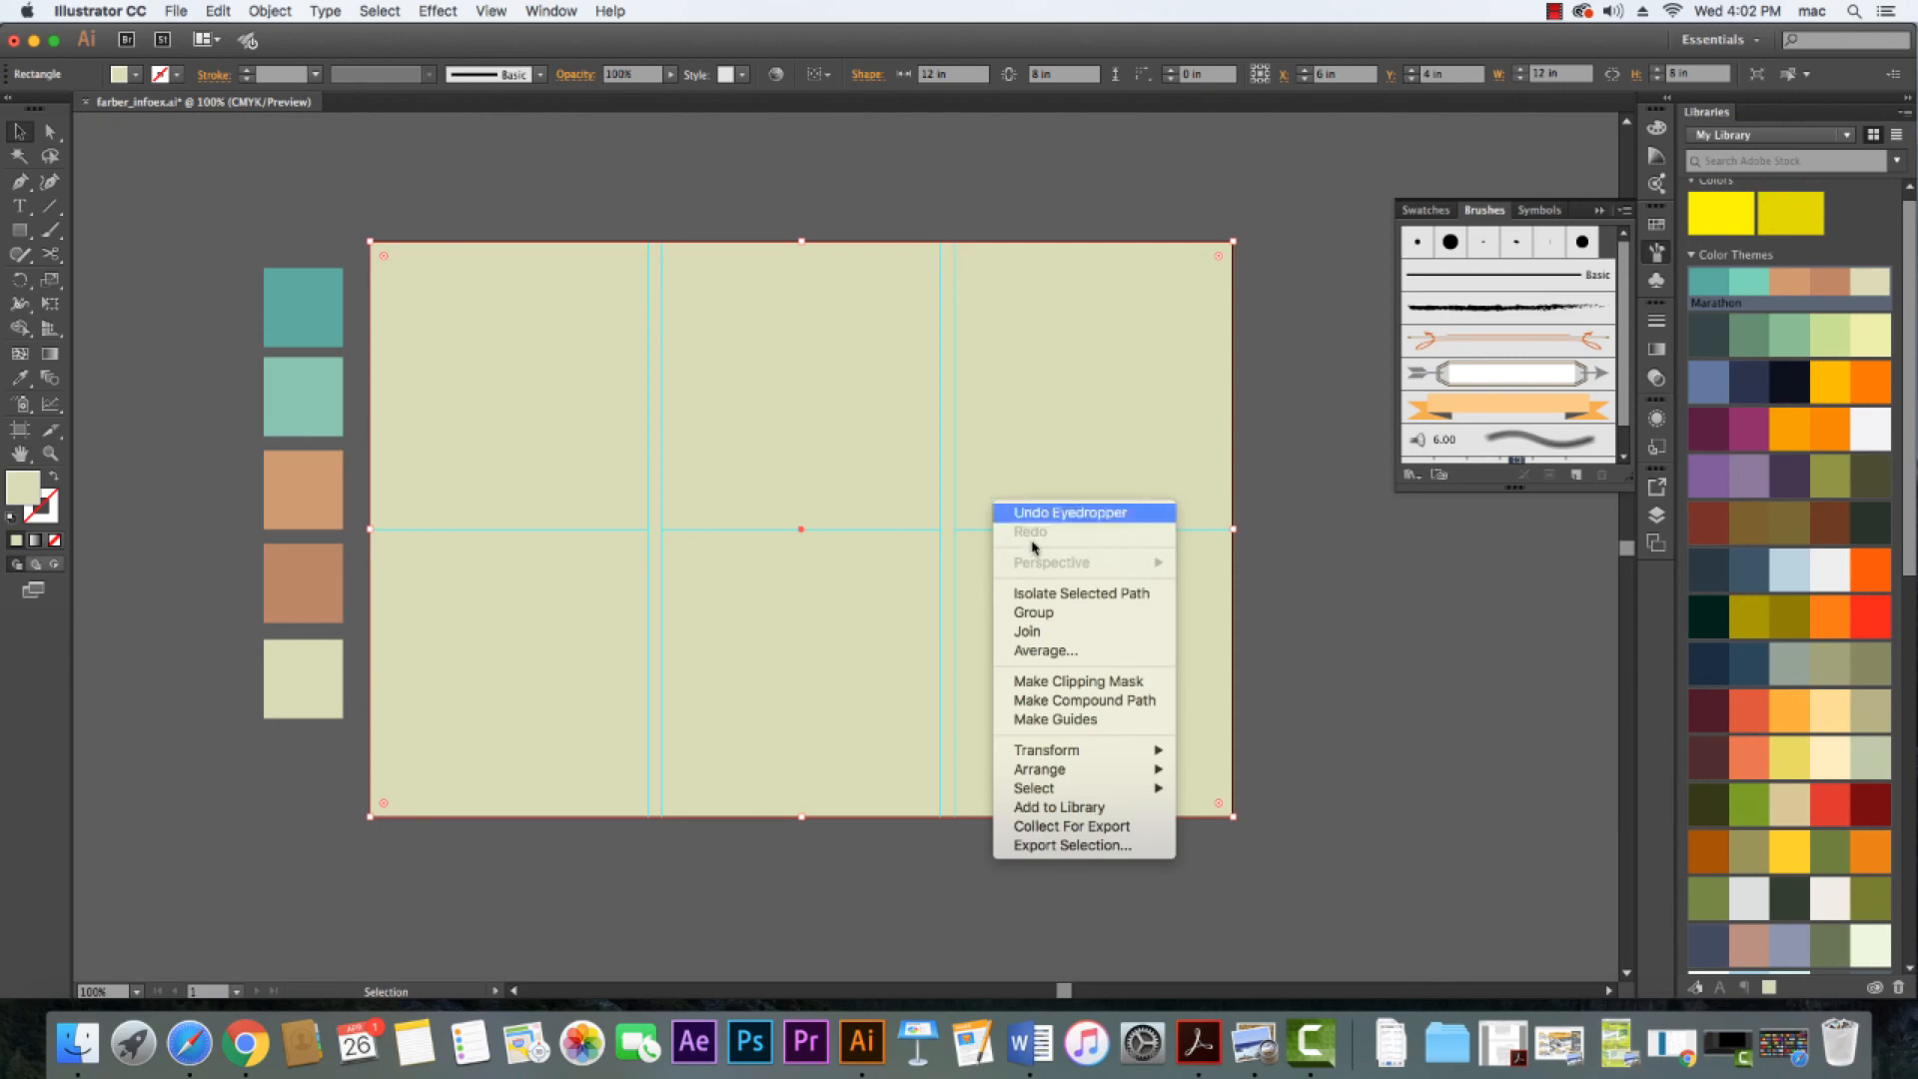
pyautogui.moveTo(1092, 771)
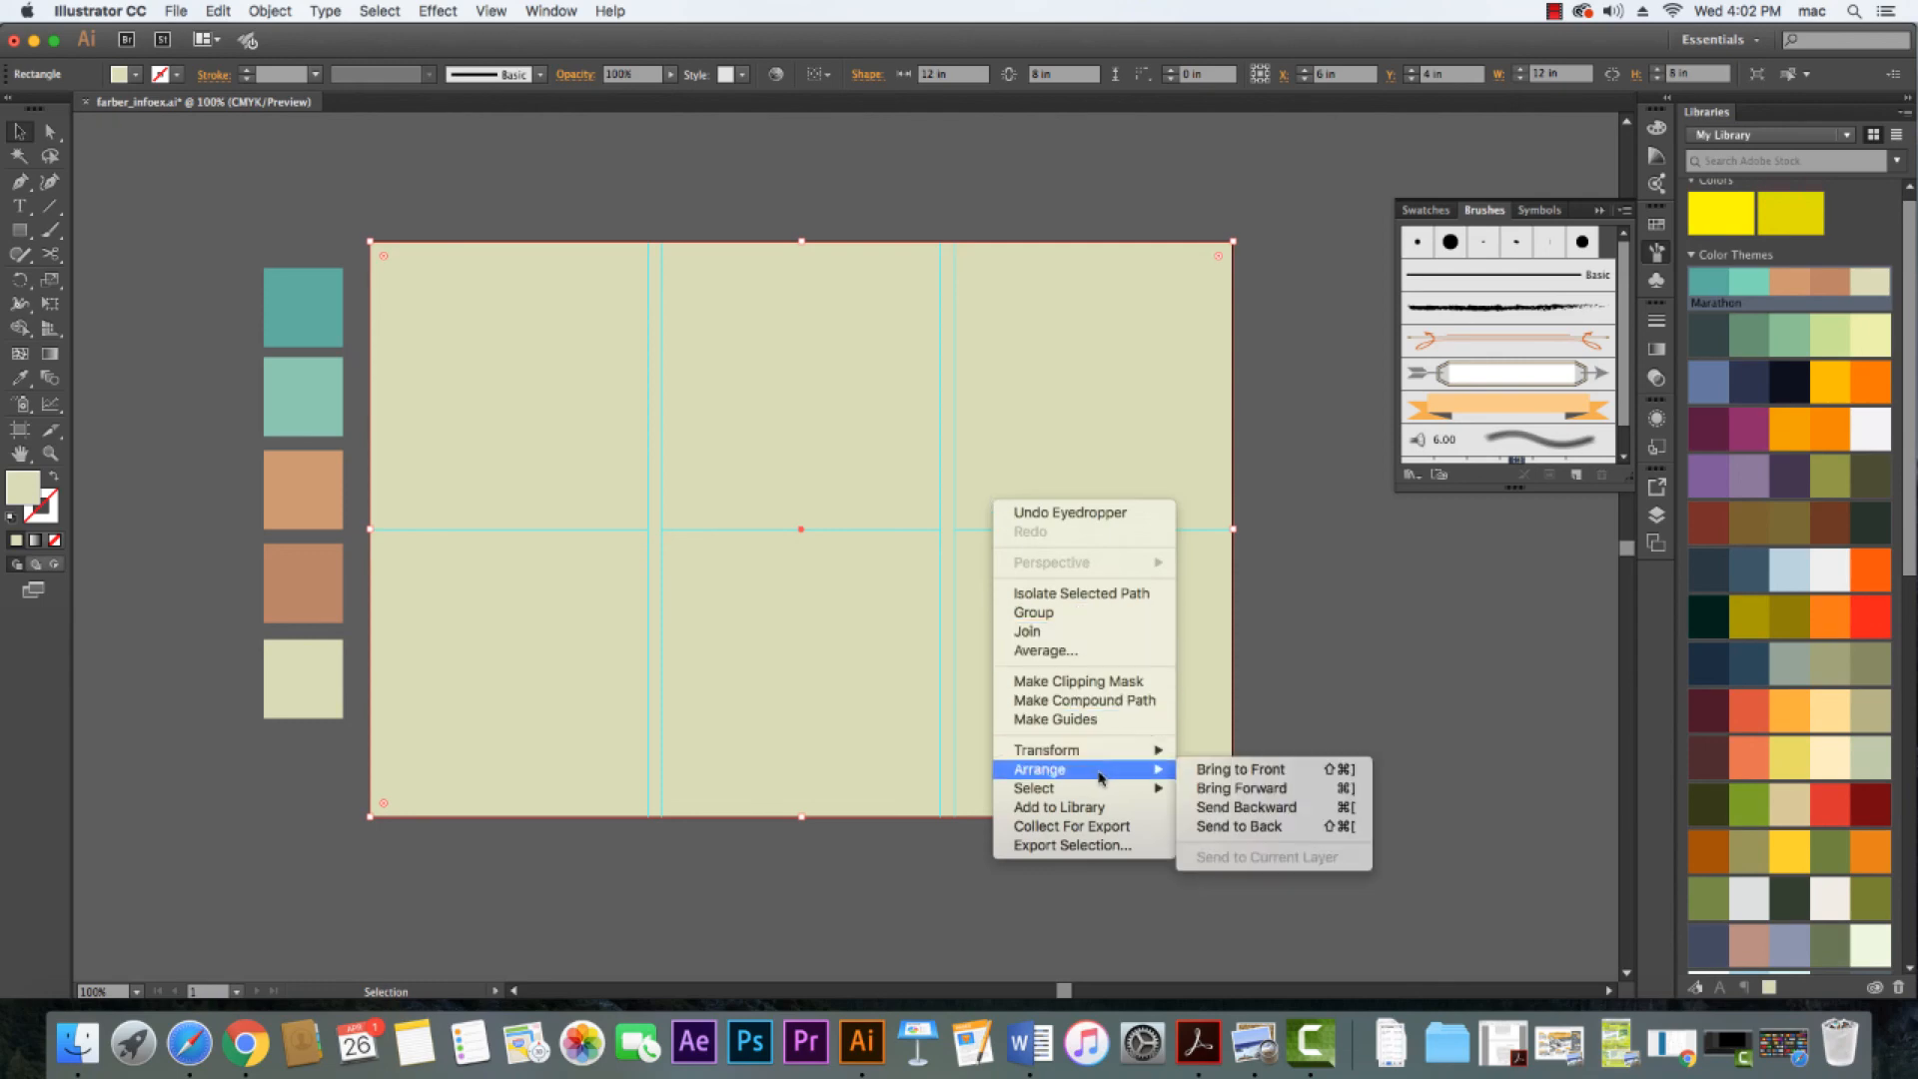
pyautogui.click(1295, 829)
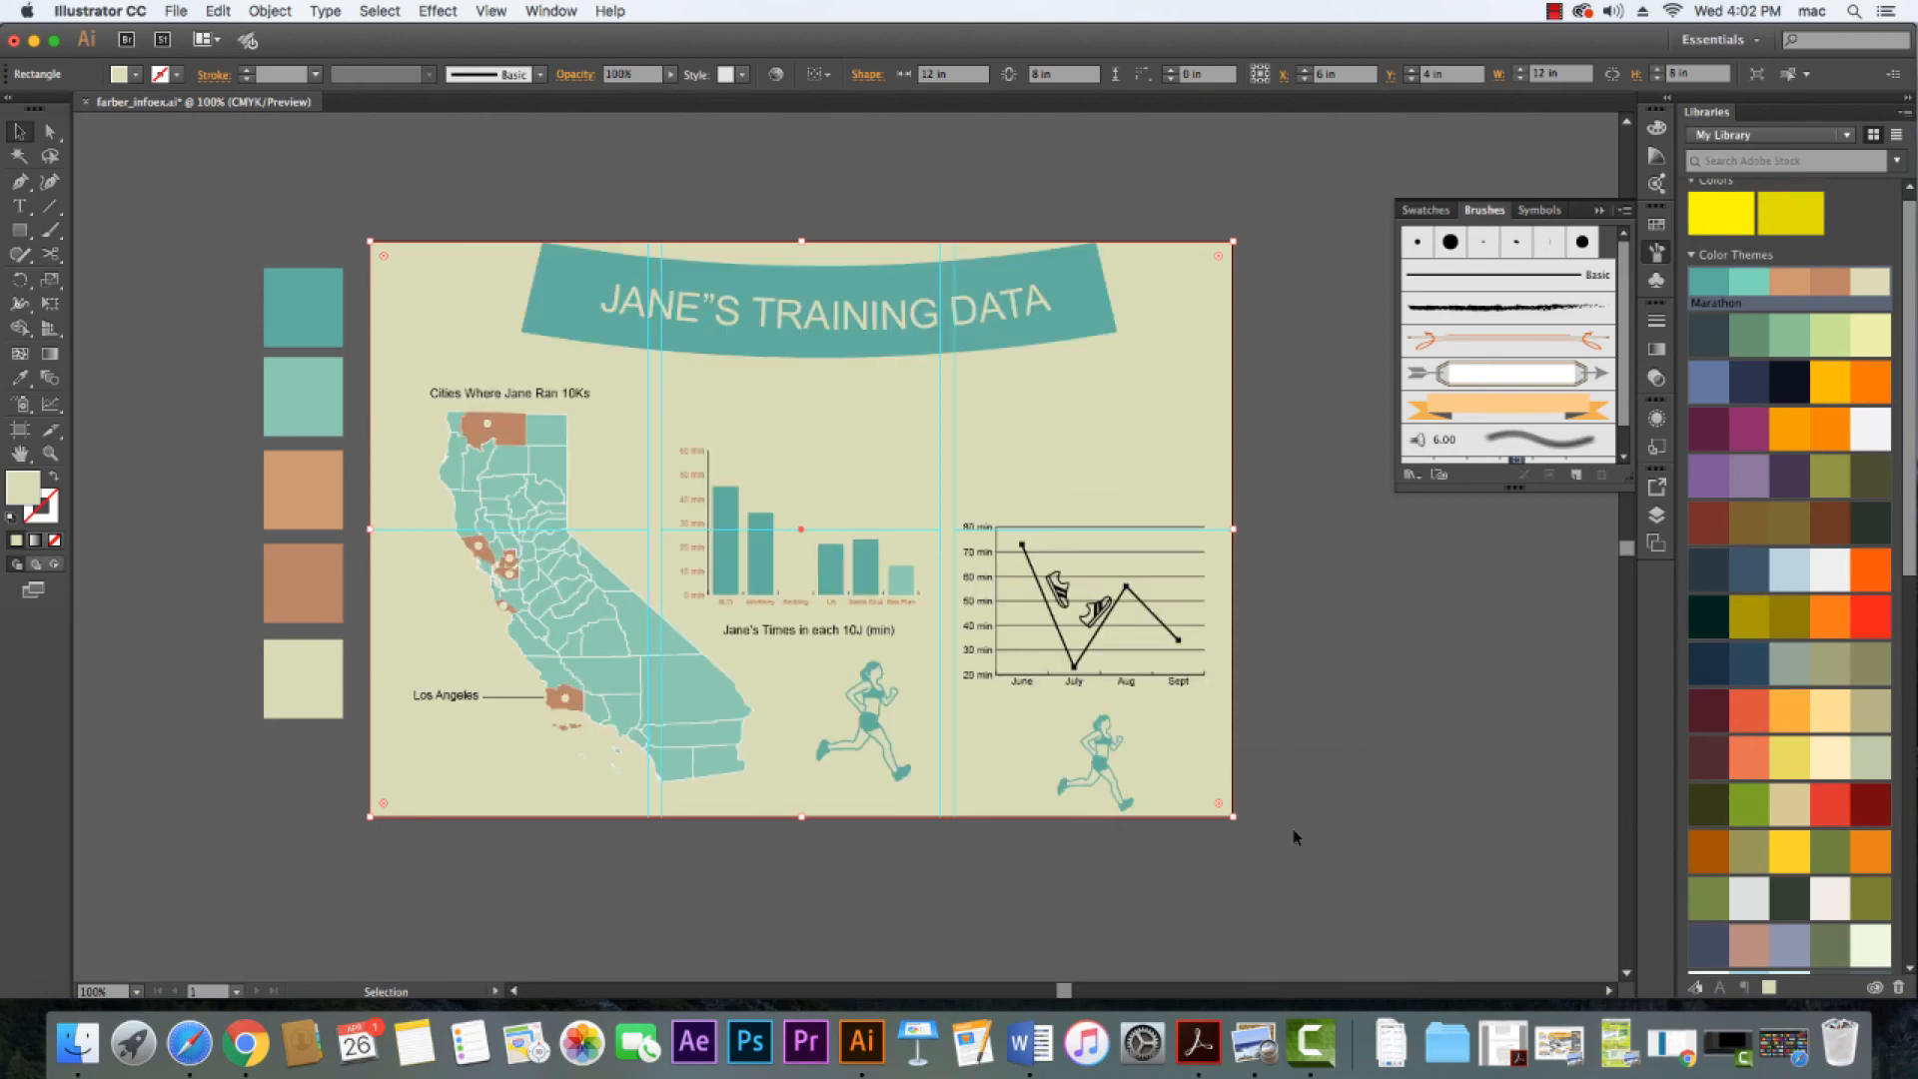
pyautogui.click(1335, 749)
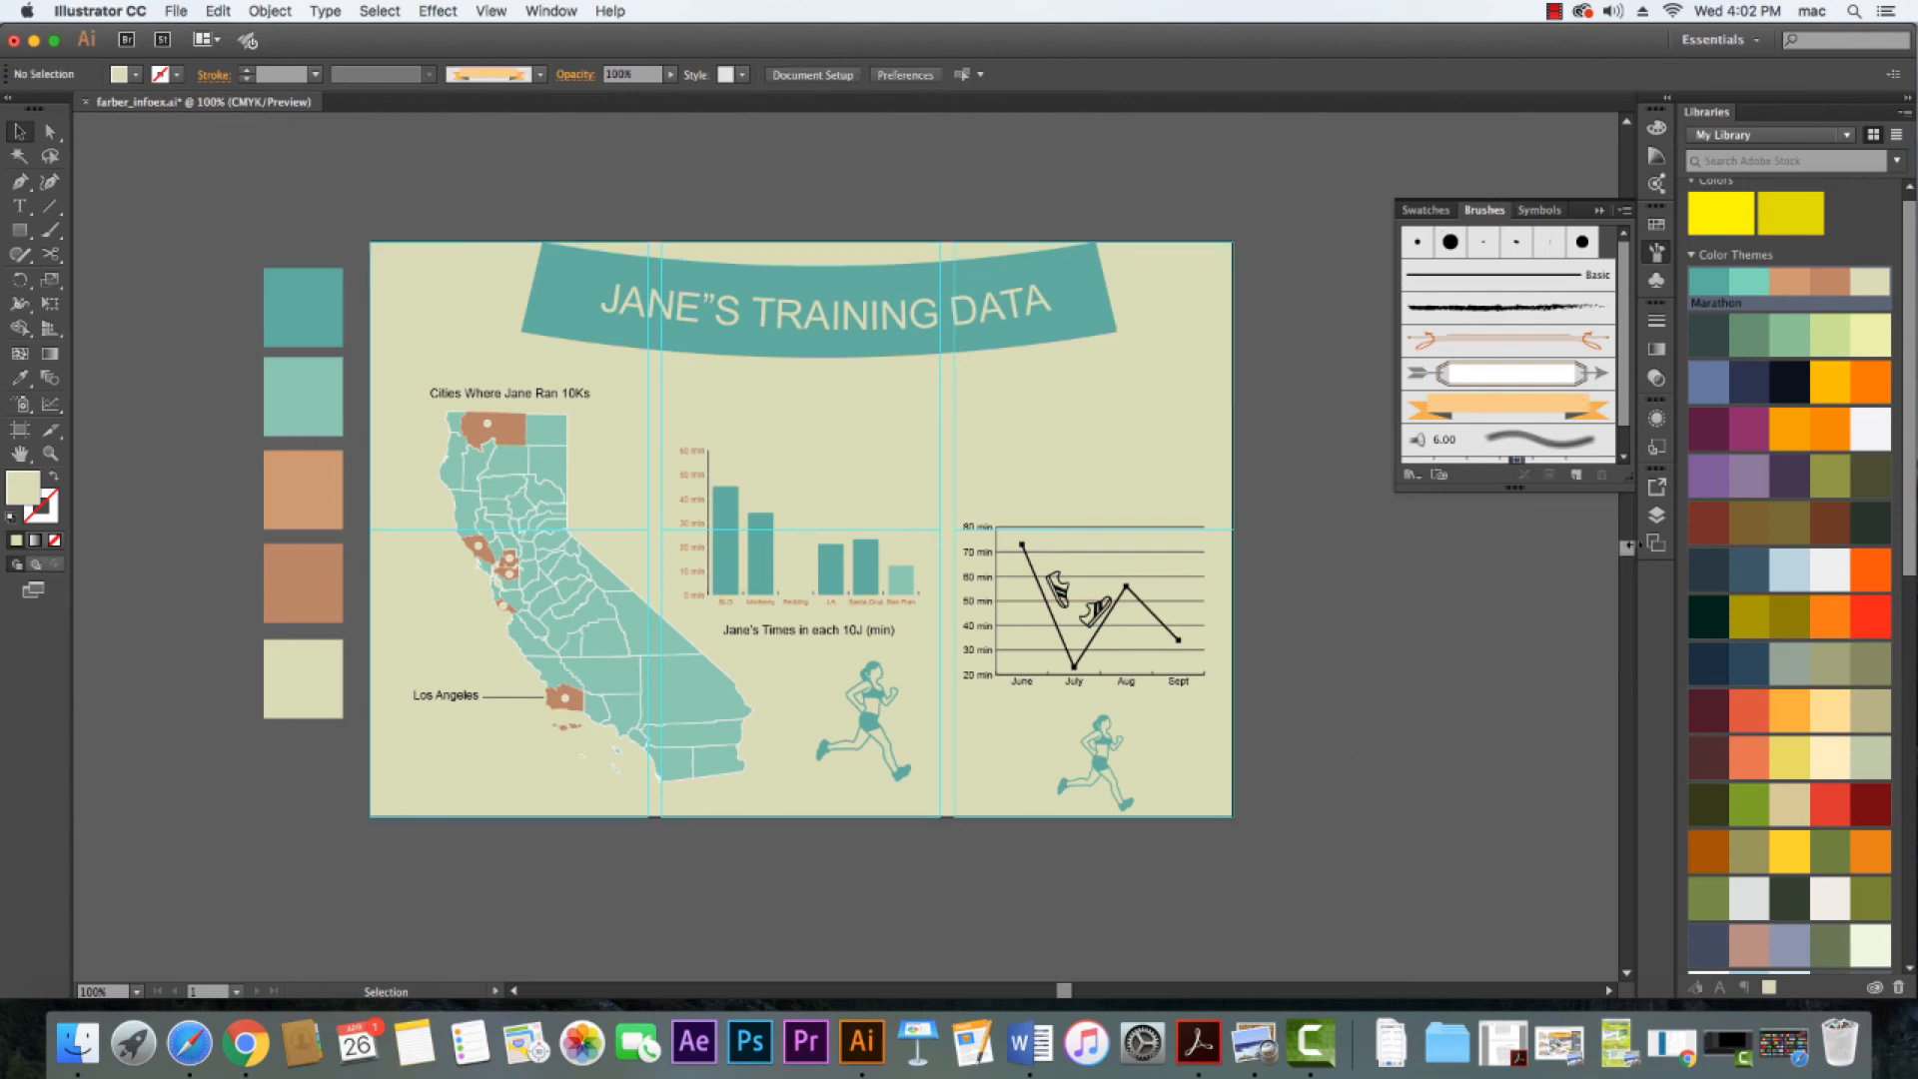
# Hide the grid layer to inspect the artwork without guides, and show it again
pyautogui.click(1657, 544)
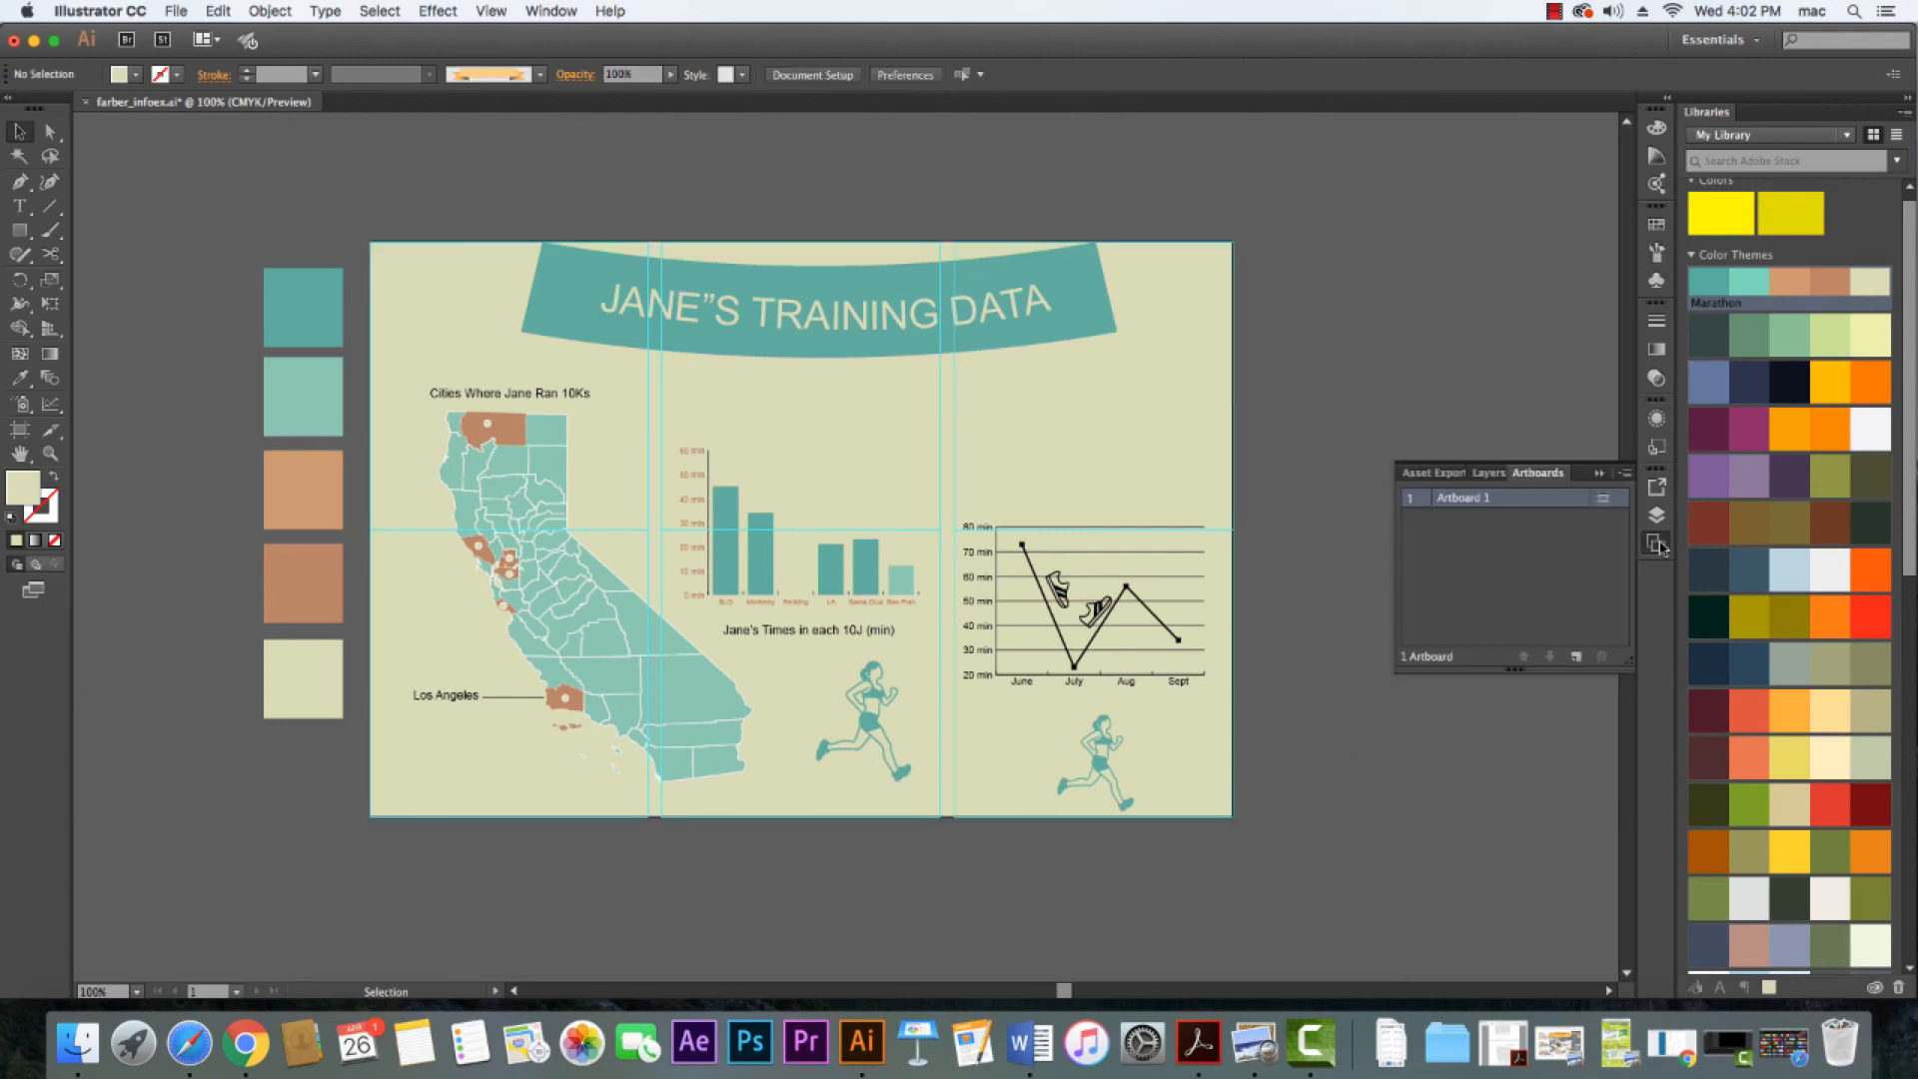
pyautogui.click(1489, 474)
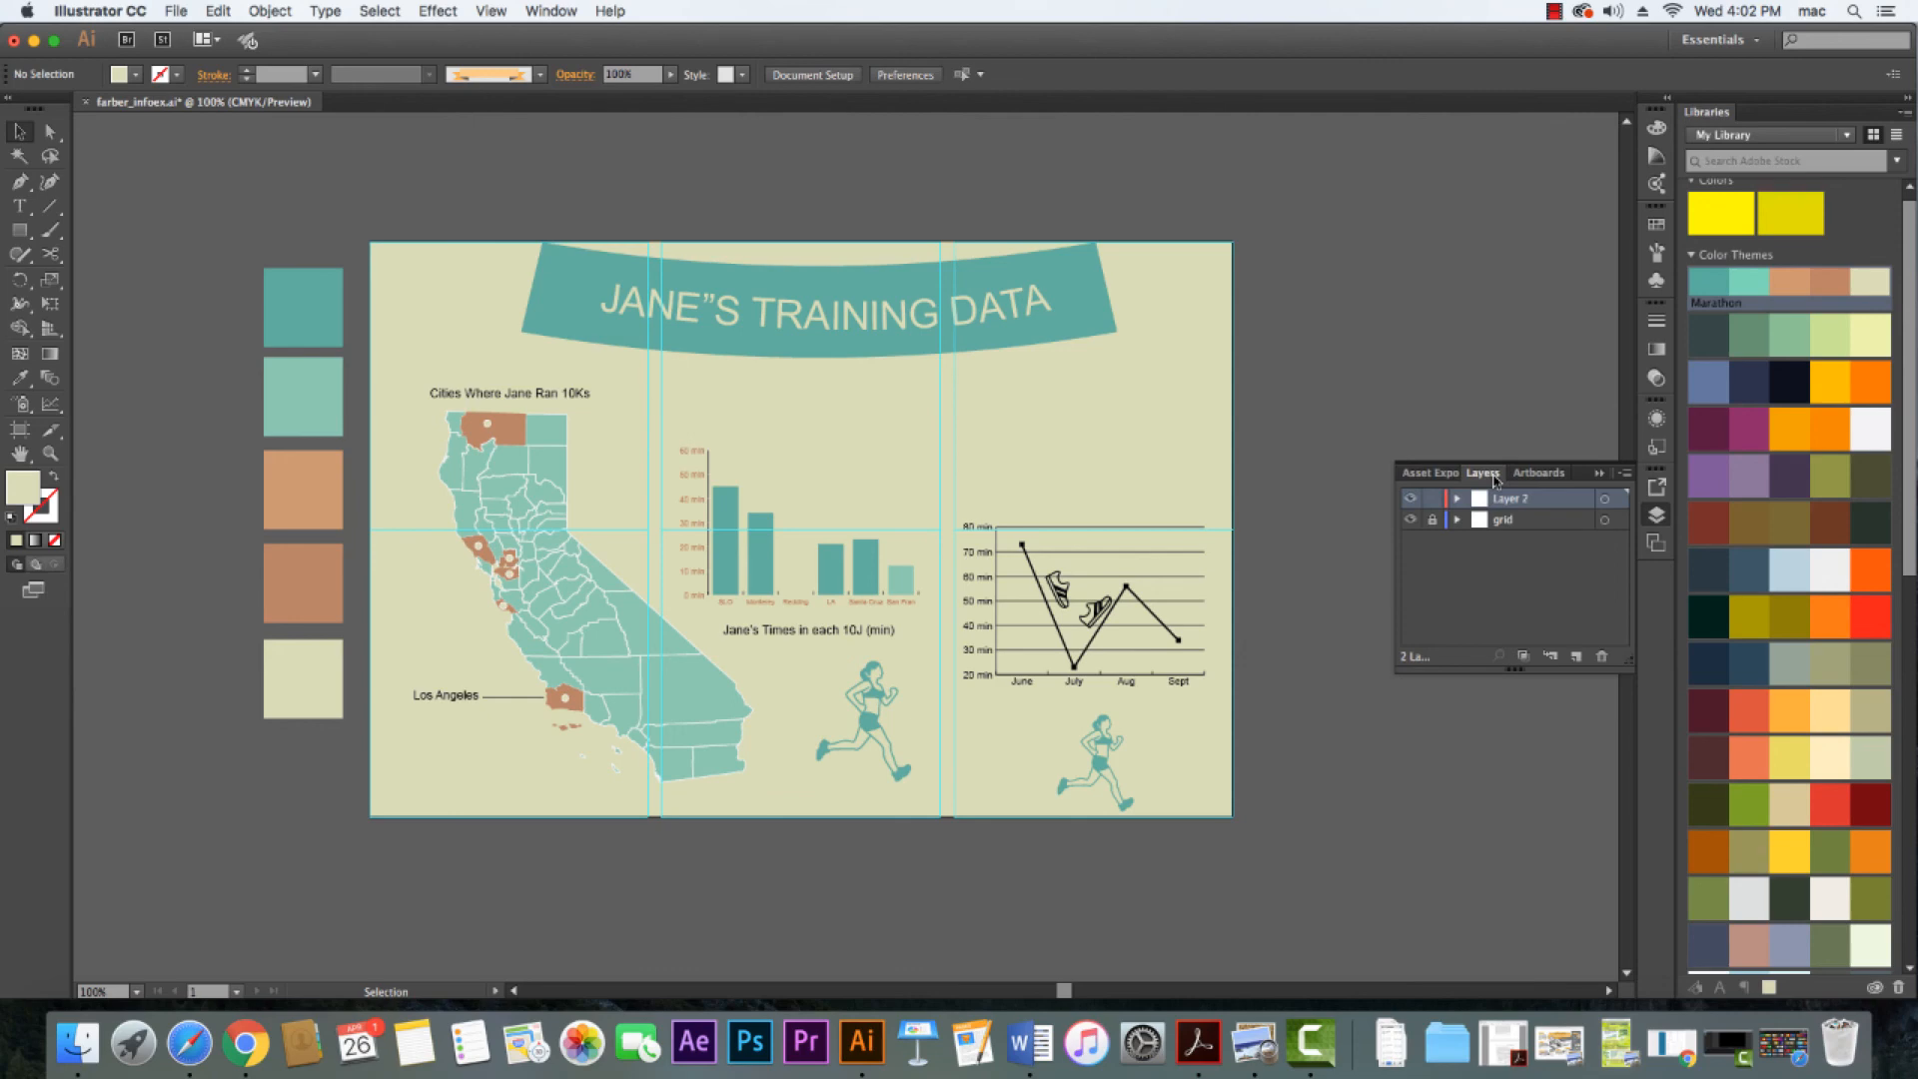
pyautogui.click(1412, 519)
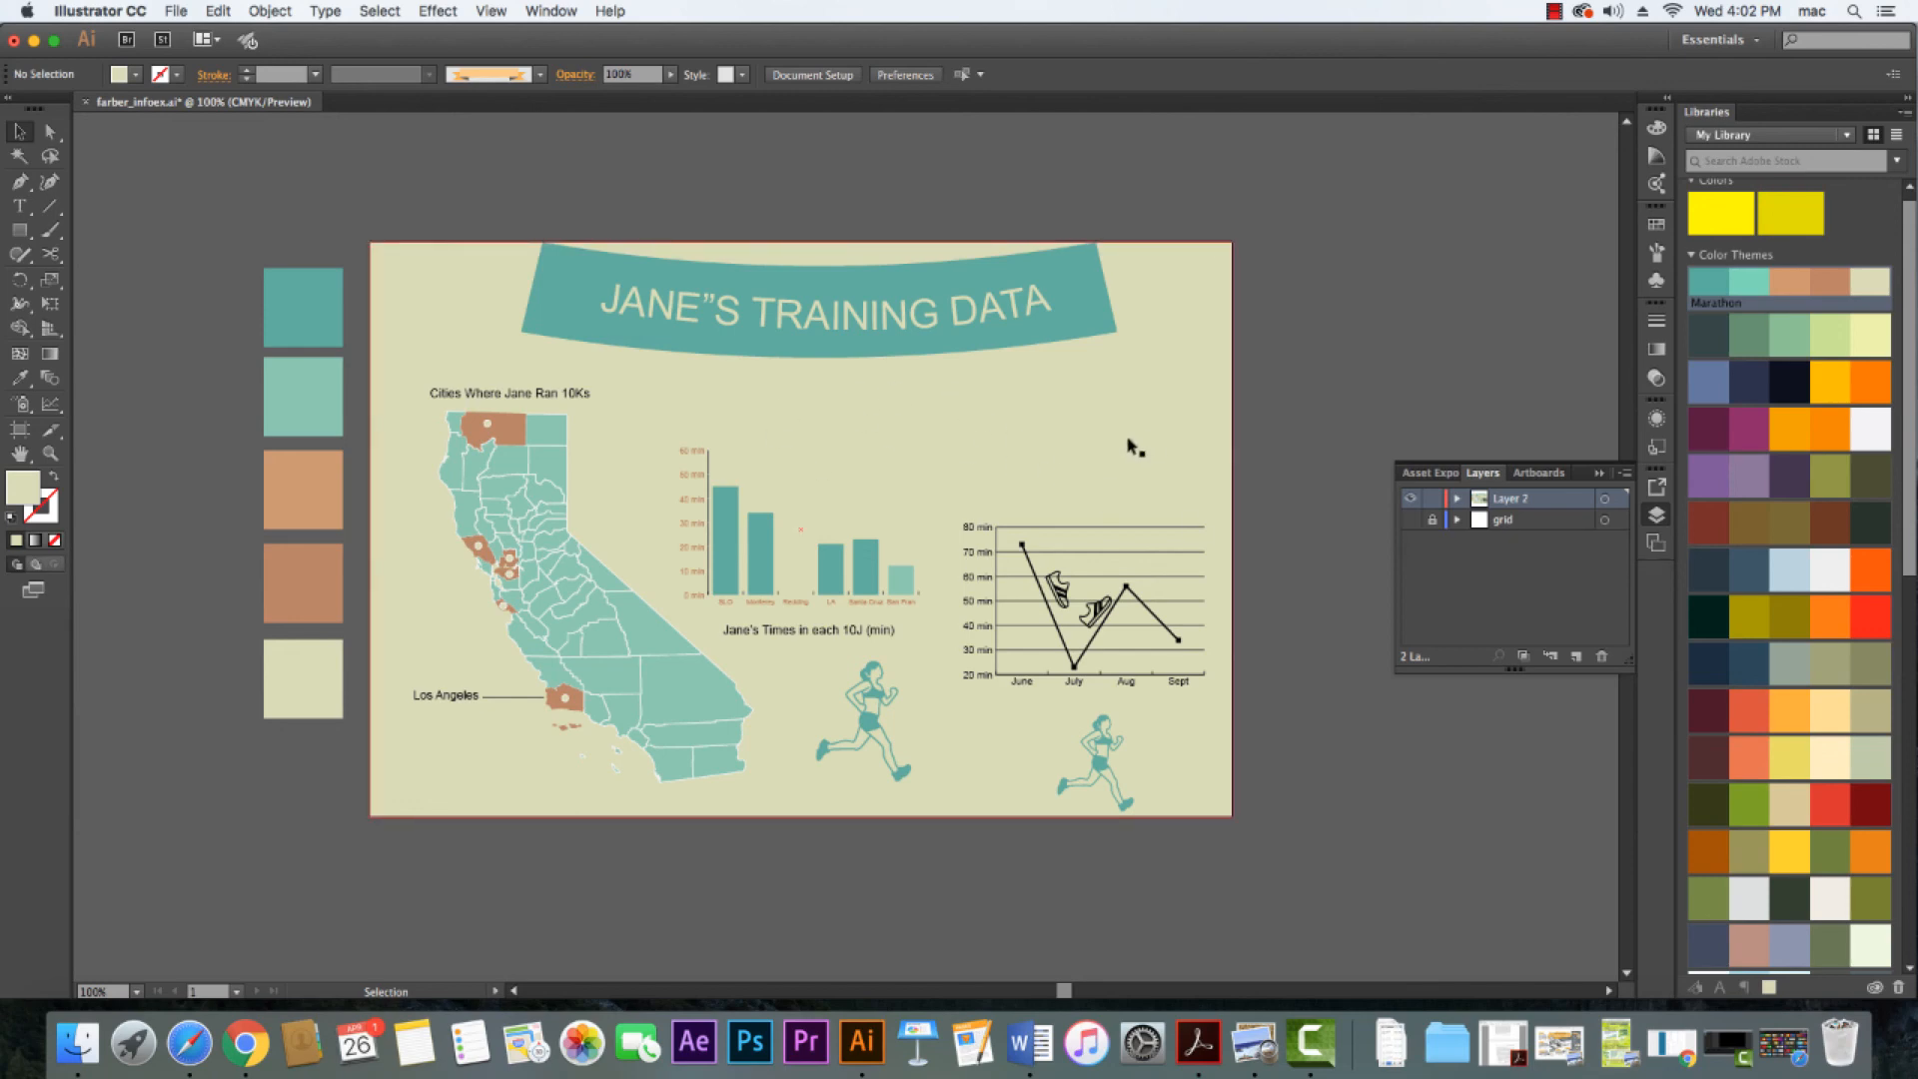
pyautogui.click(1411, 519)
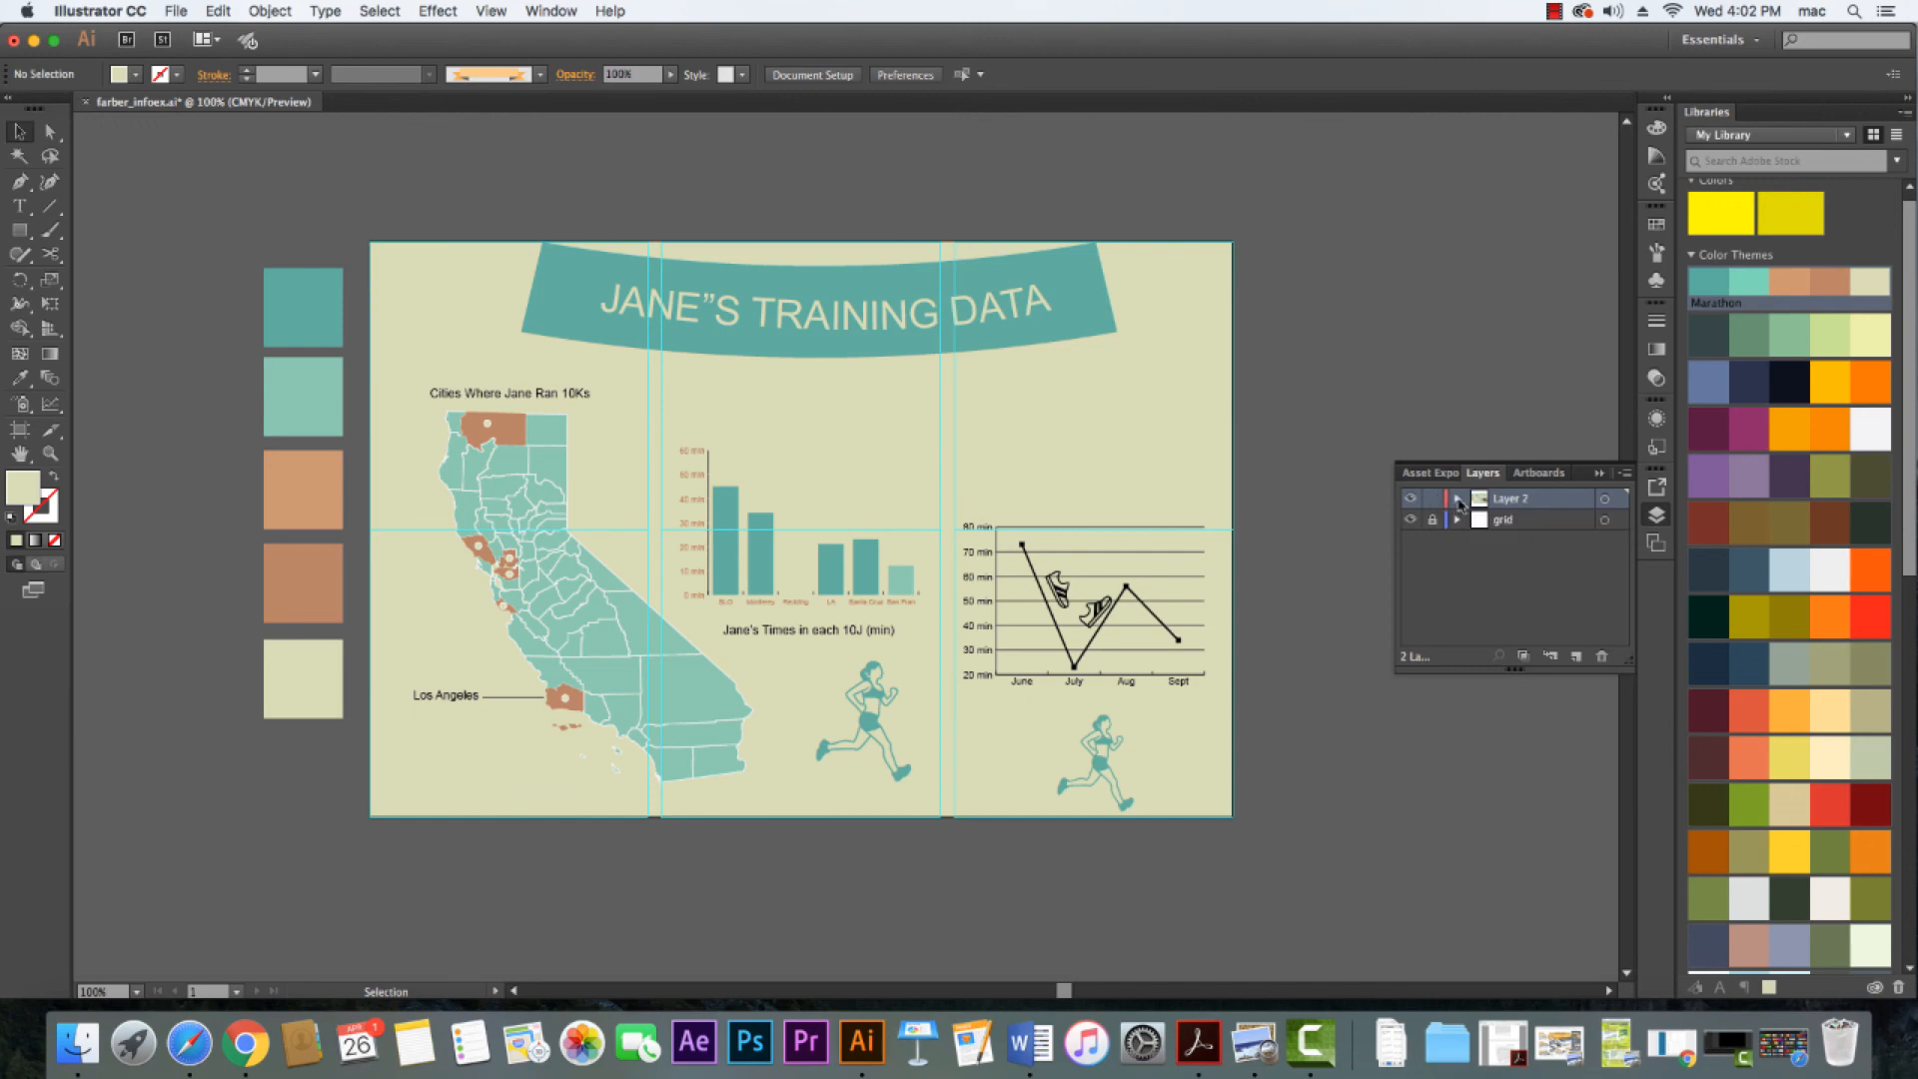
# Expand Layer 2's contents and identify the background rectangle by toggling its visibility off and on
pyautogui.click(1457, 497)
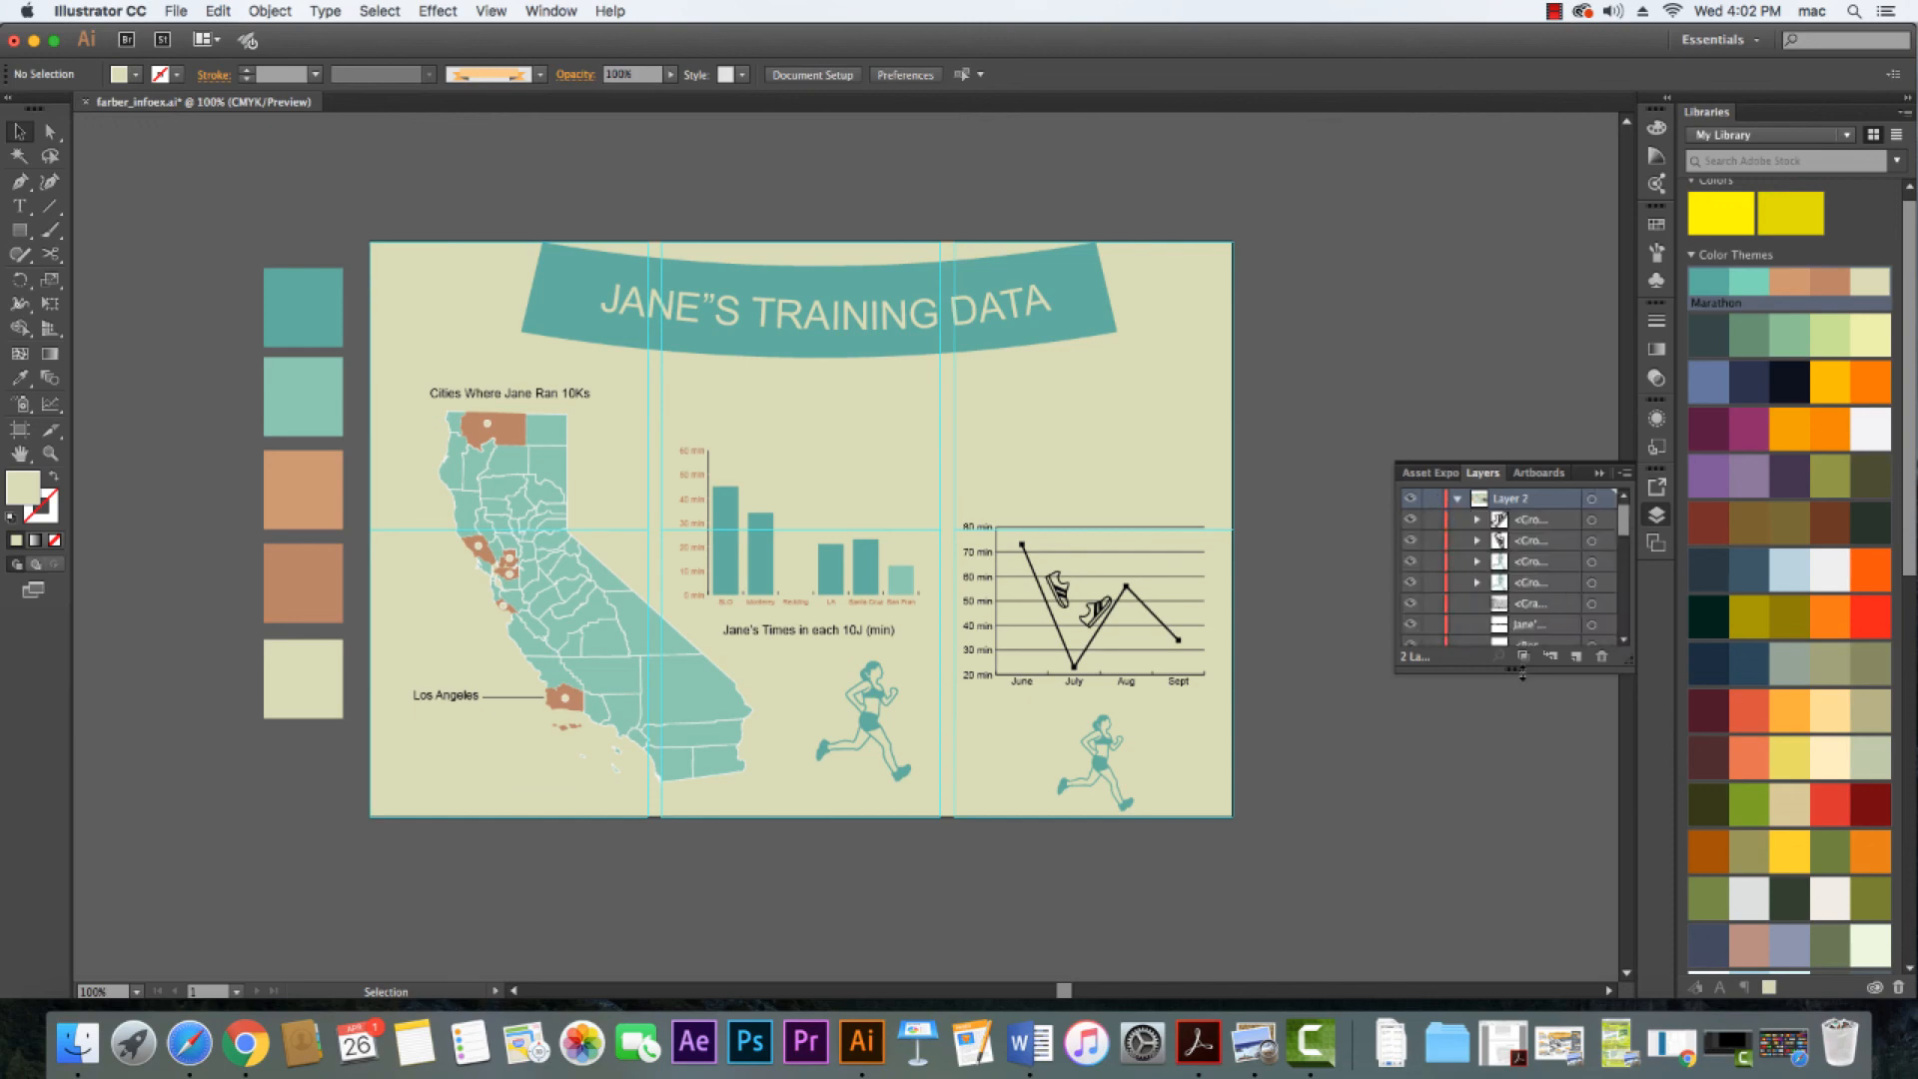
pyautogui.moveTo(1522, 675); pyautogui.dragTo(1523, 926)
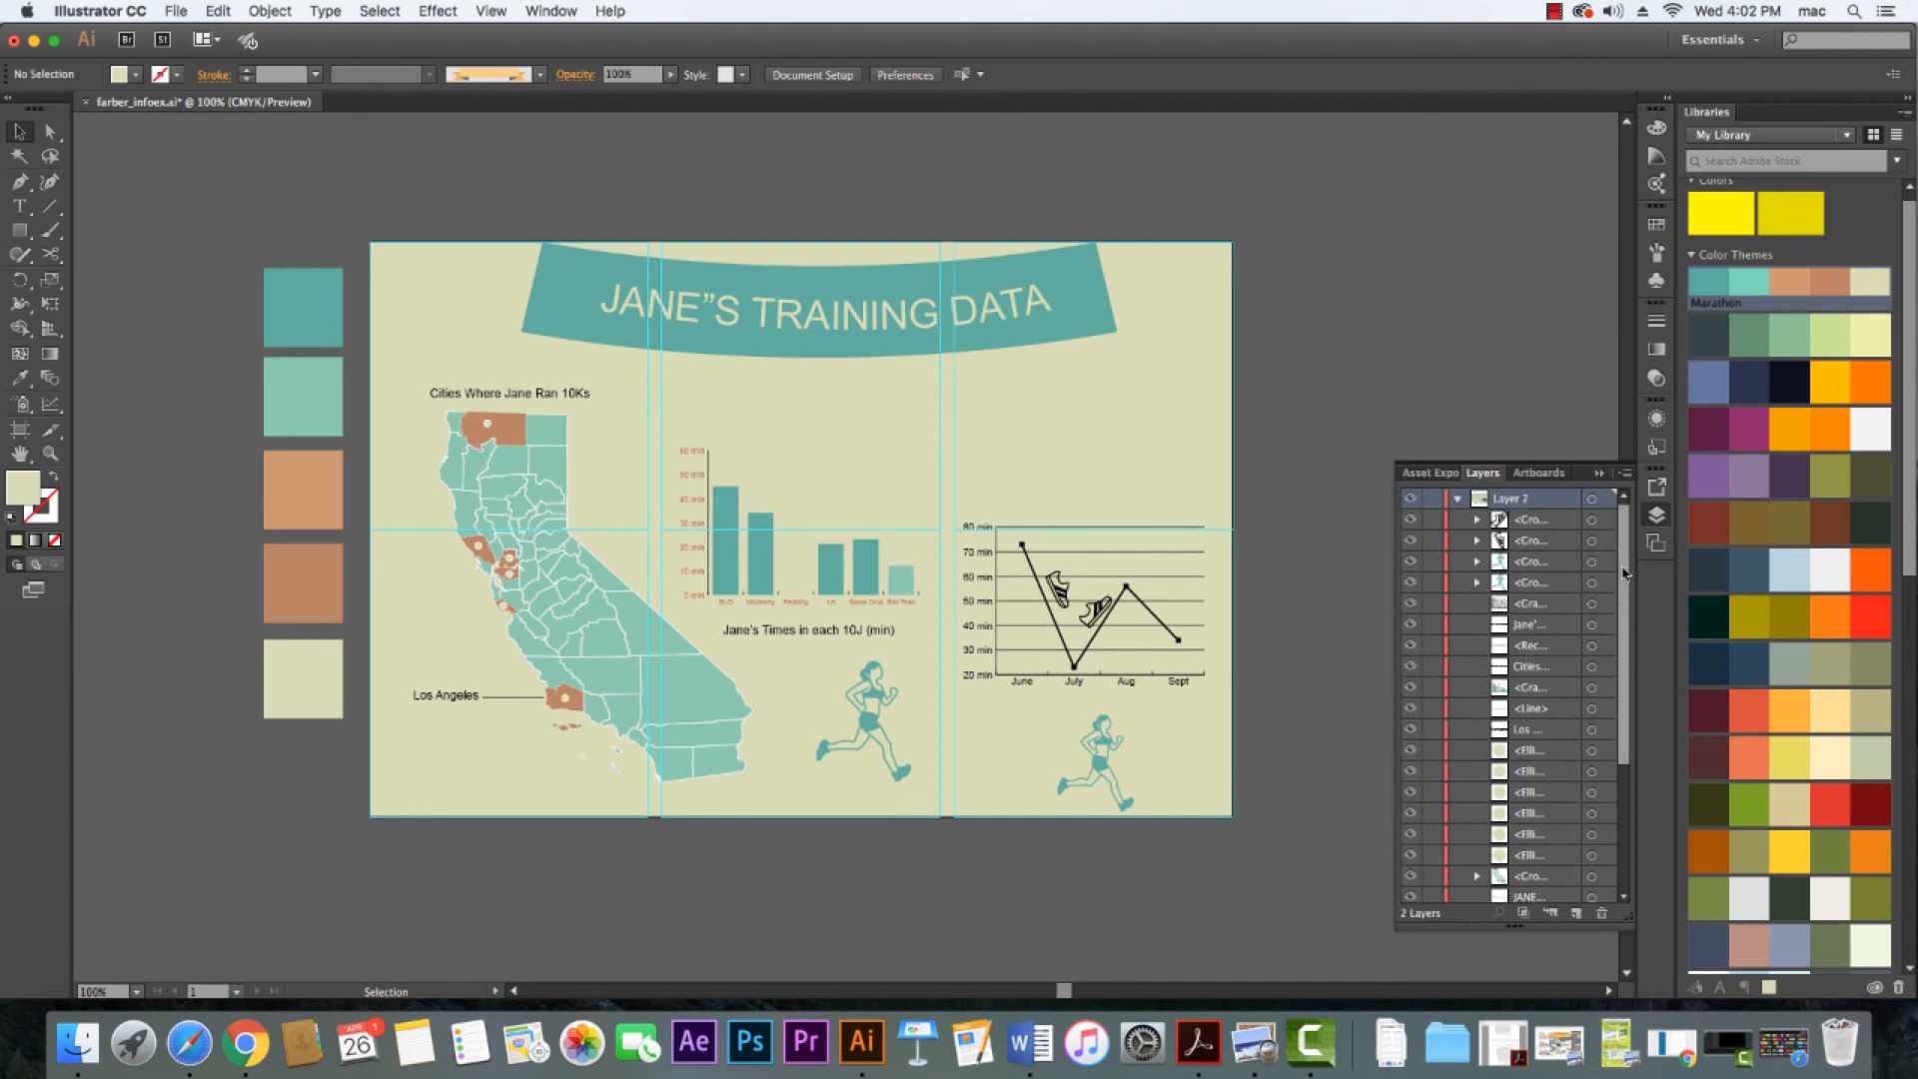
pyautogui.moveTo(1625, 575); pyautogui.dragTo(1631, 746)
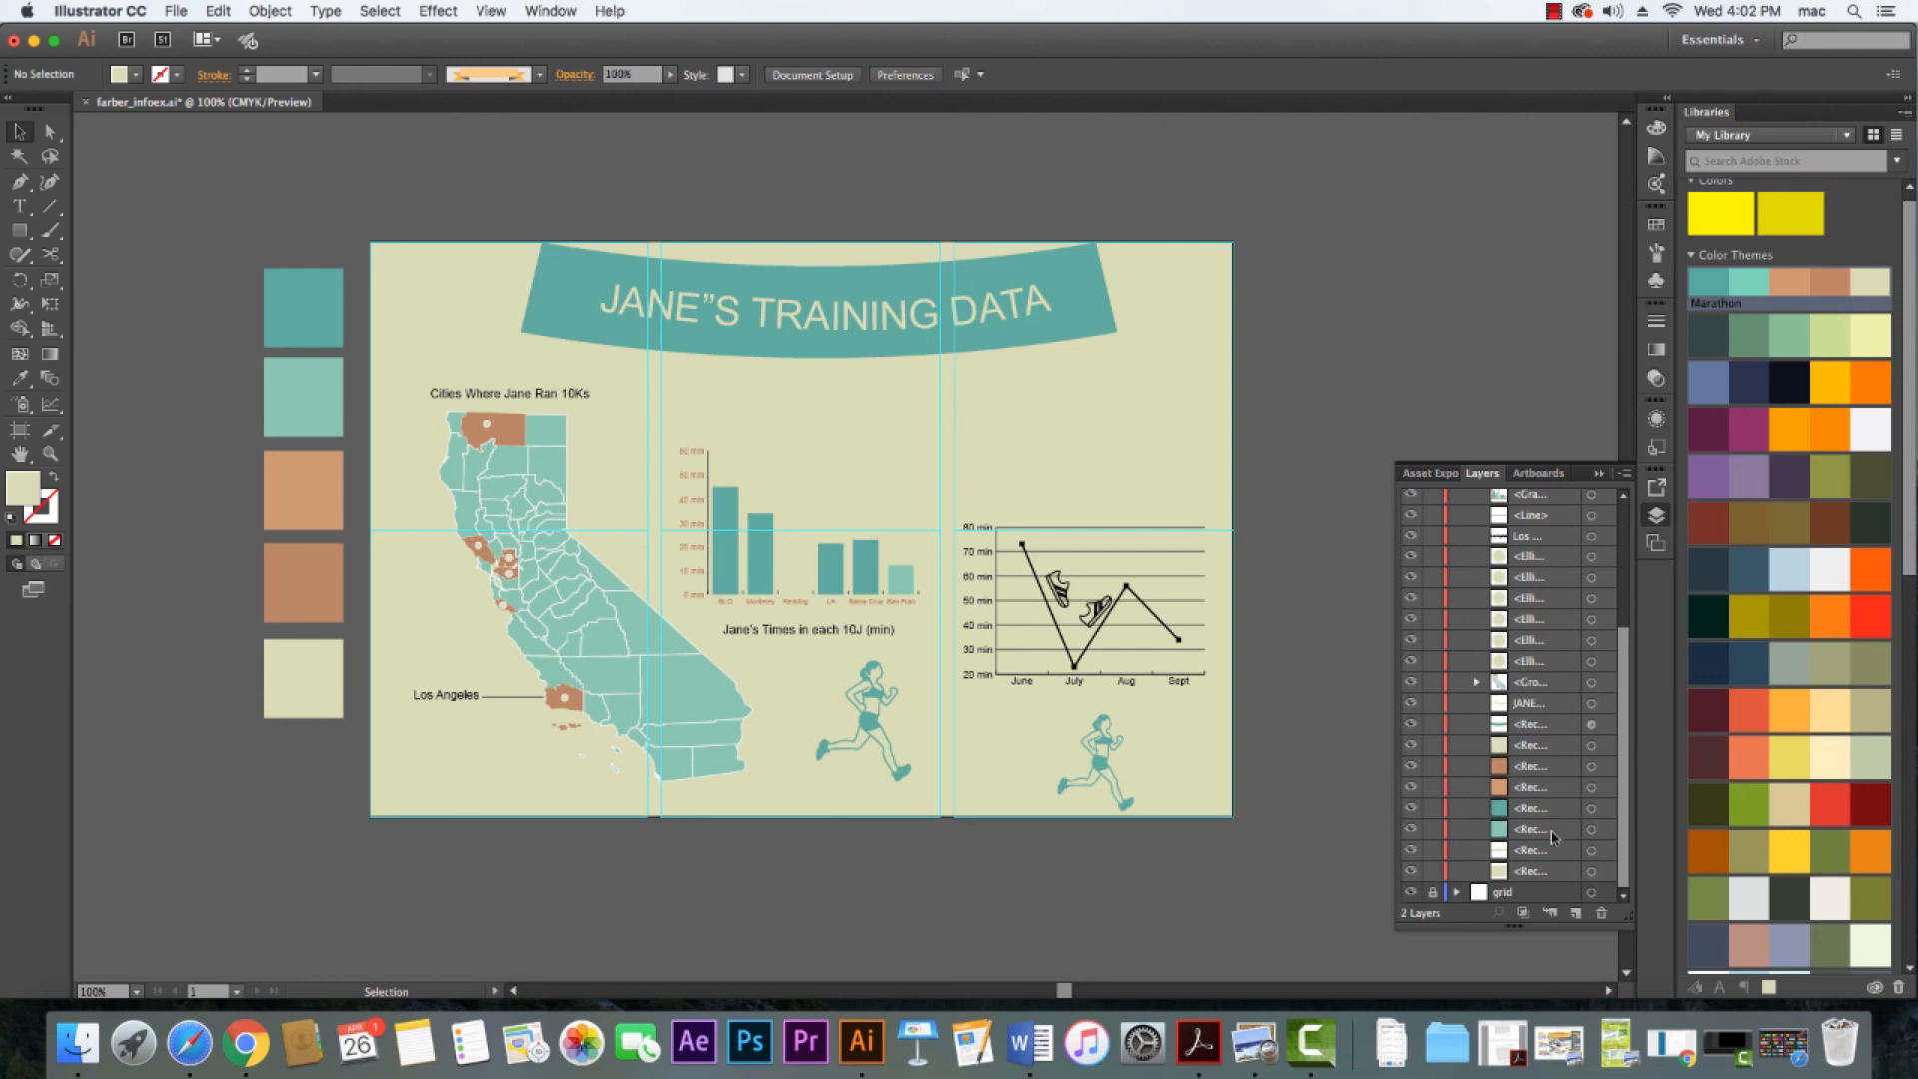
pyautogui.click(1411, 873)
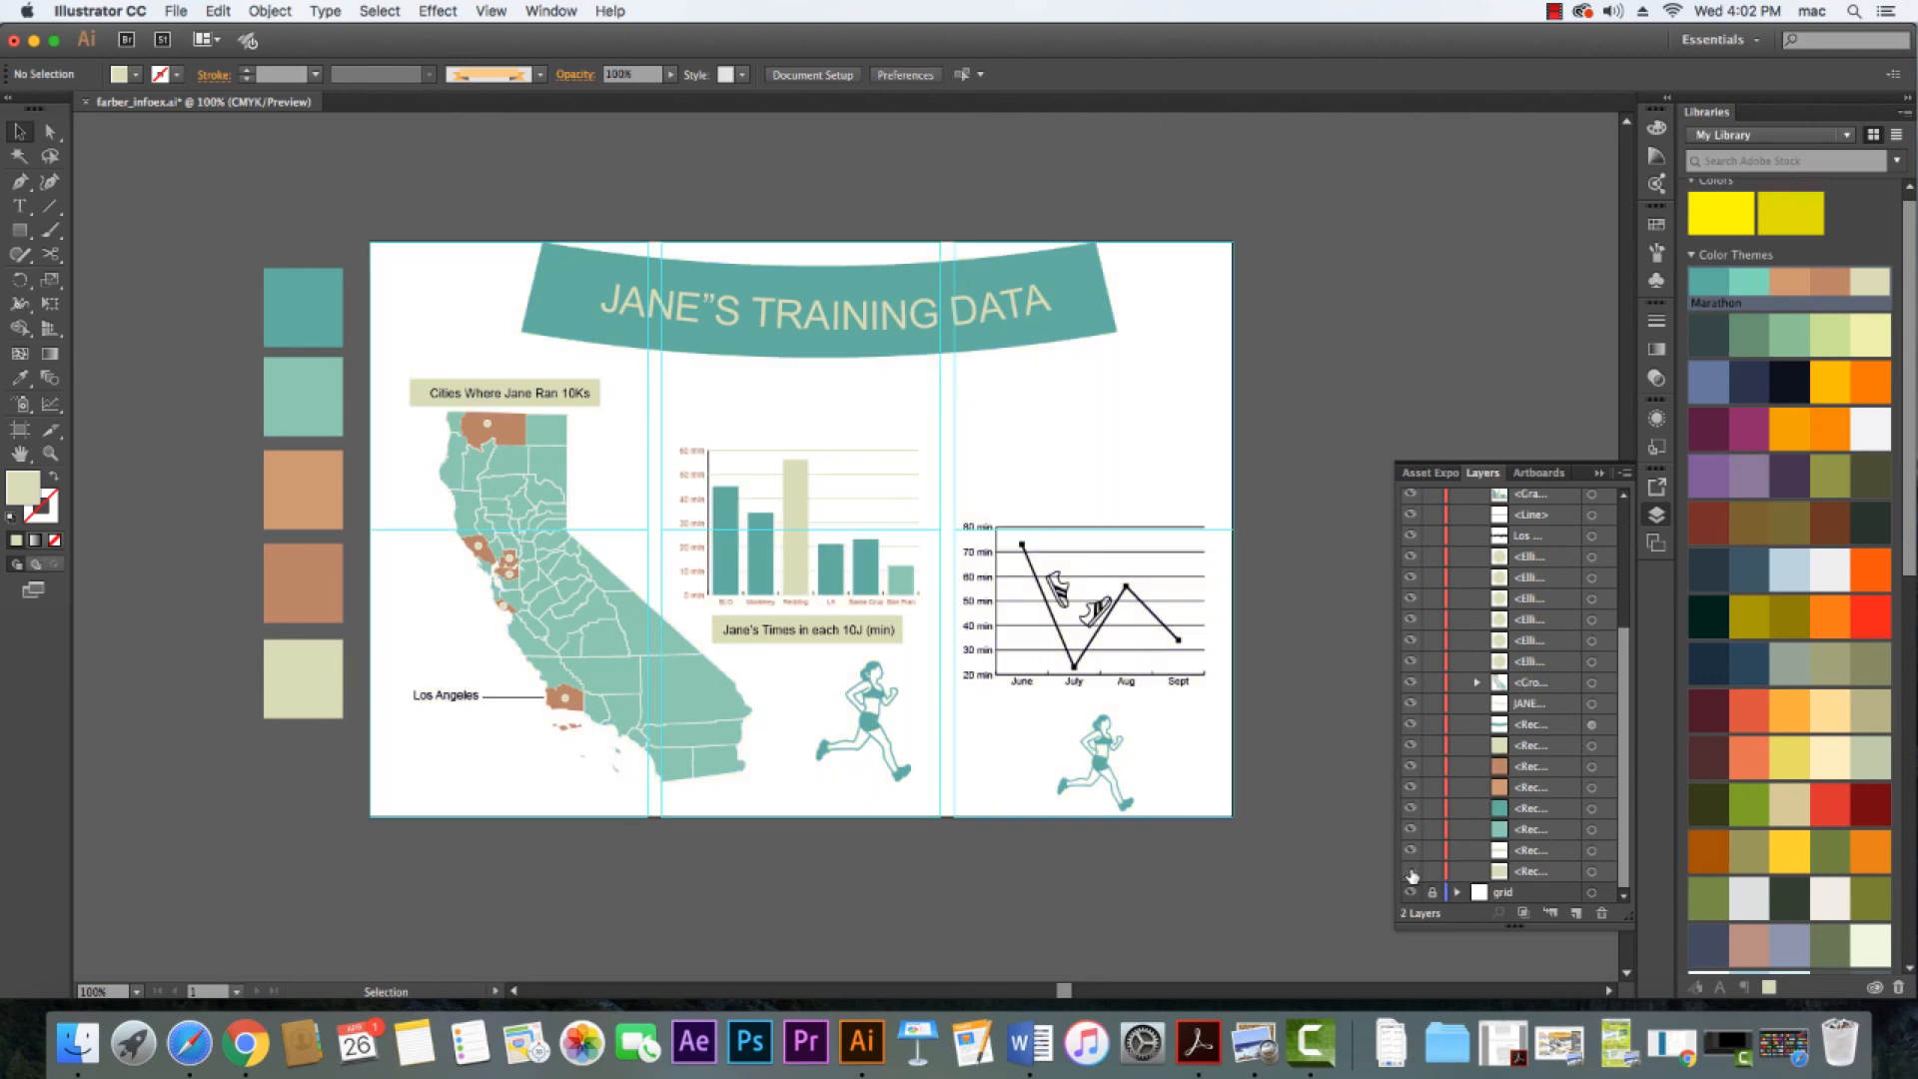
pyautogui.click(1411, 874)
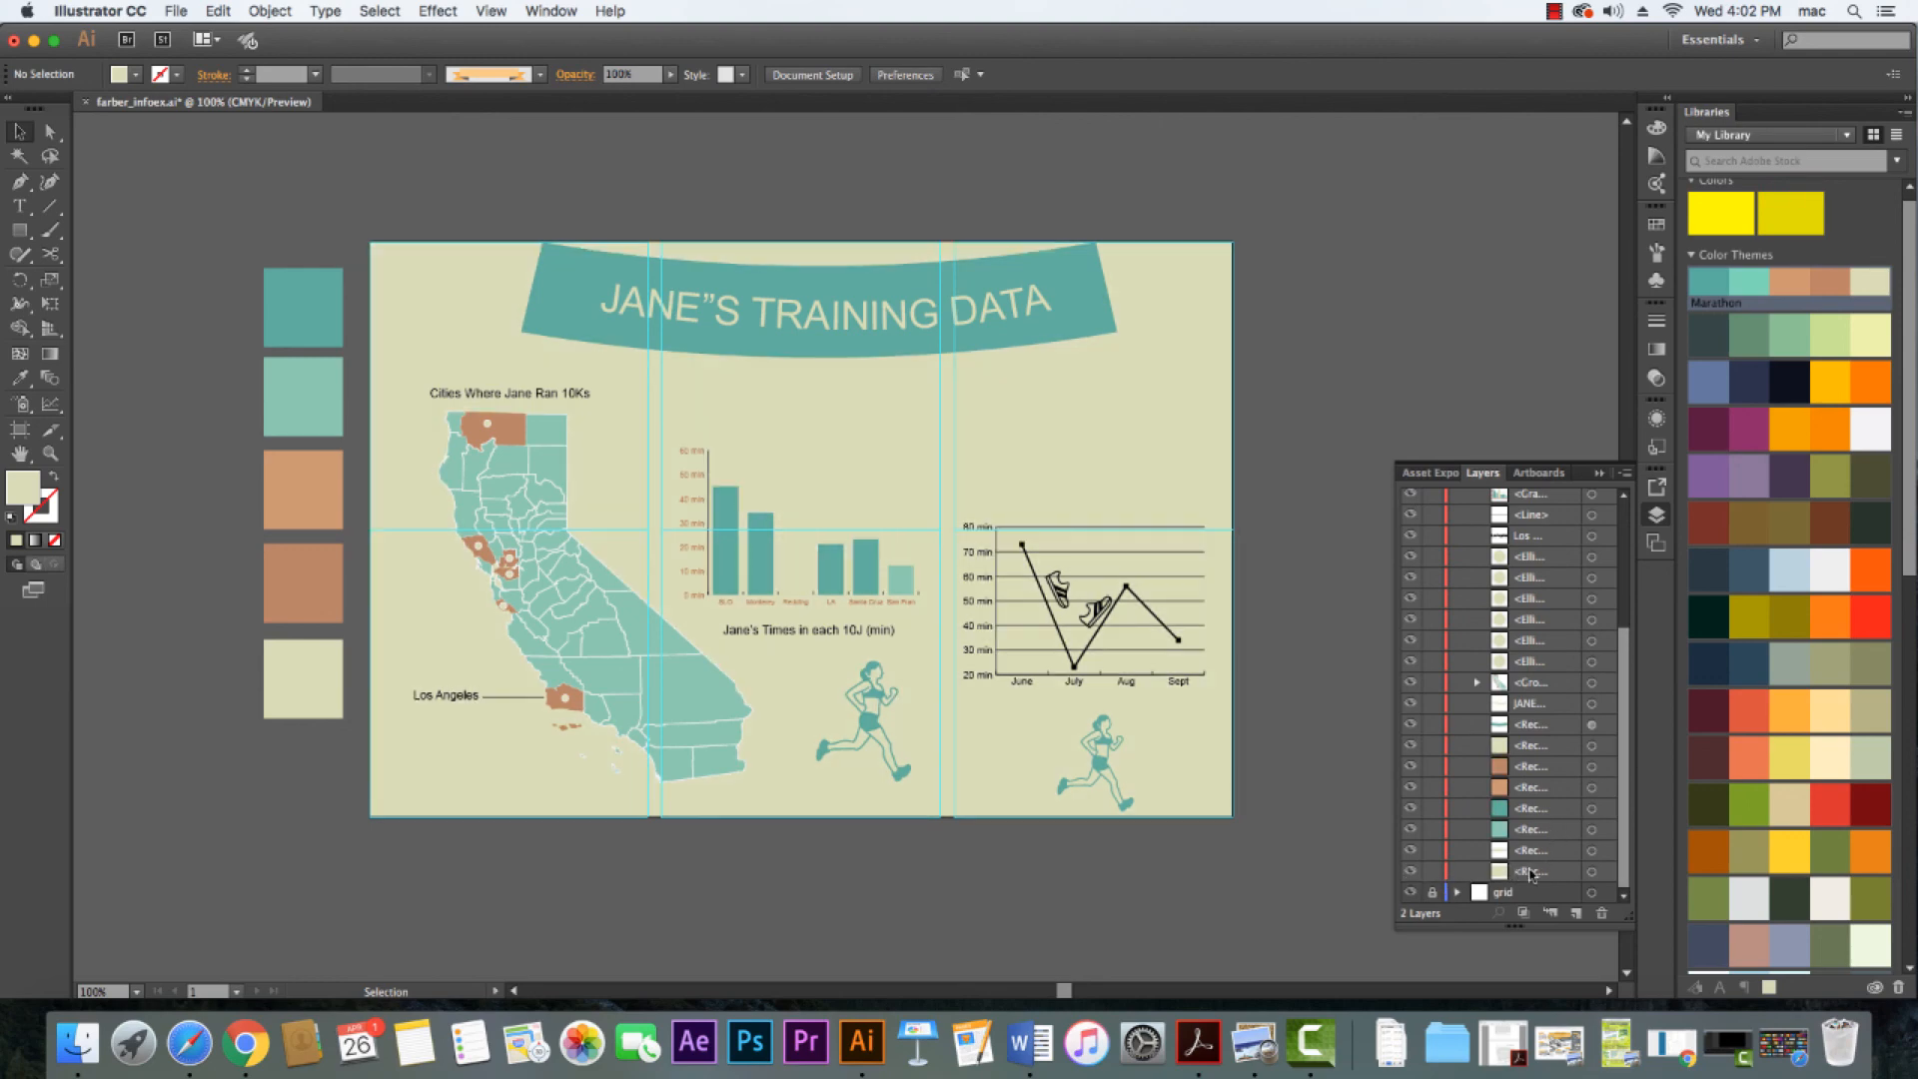
# Lock the background rectangle and try selecting the line graph and both shoes with a marquee
pyautogui.moveTo(1533, 872)
pyautogui.mouseDown()
pyautogui.moveTo(1539, 649)
pyautogui.moveTo(1564, 879)
pyautogui.moveTo(1539, 867)
pyautogui.mouseUp()
pyautogui.moveTo(1535, 661); pyautogui.dragTo(1543, 879)
pyautogui.click(1433, 871)
pyautogui.moveTo(1034, 482); pyautogui.dragTo(1155, 677)
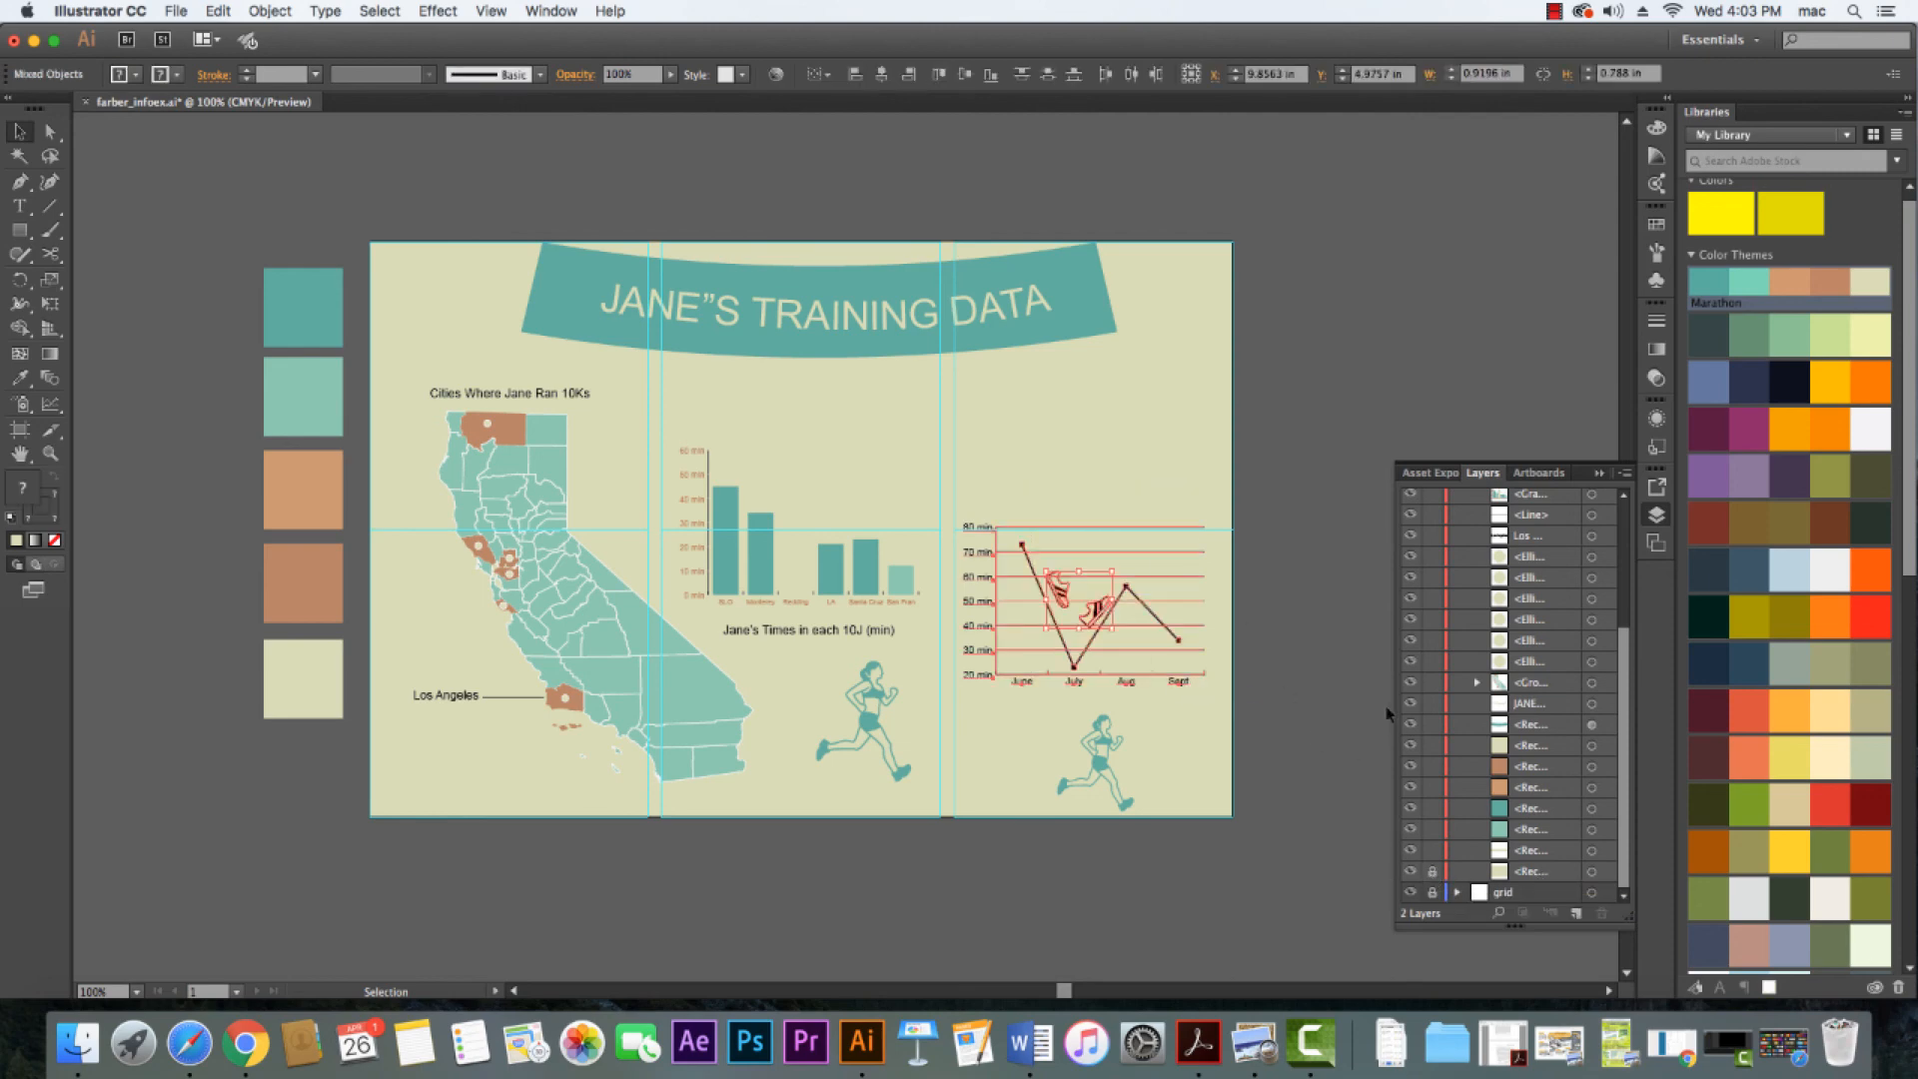
pyautogui.click(1334, 593)
# Unlock the background rectangle and move it down and to the right, to about X 8.57 in, Y 6.21 in
pyautogui.click(1433, 871)
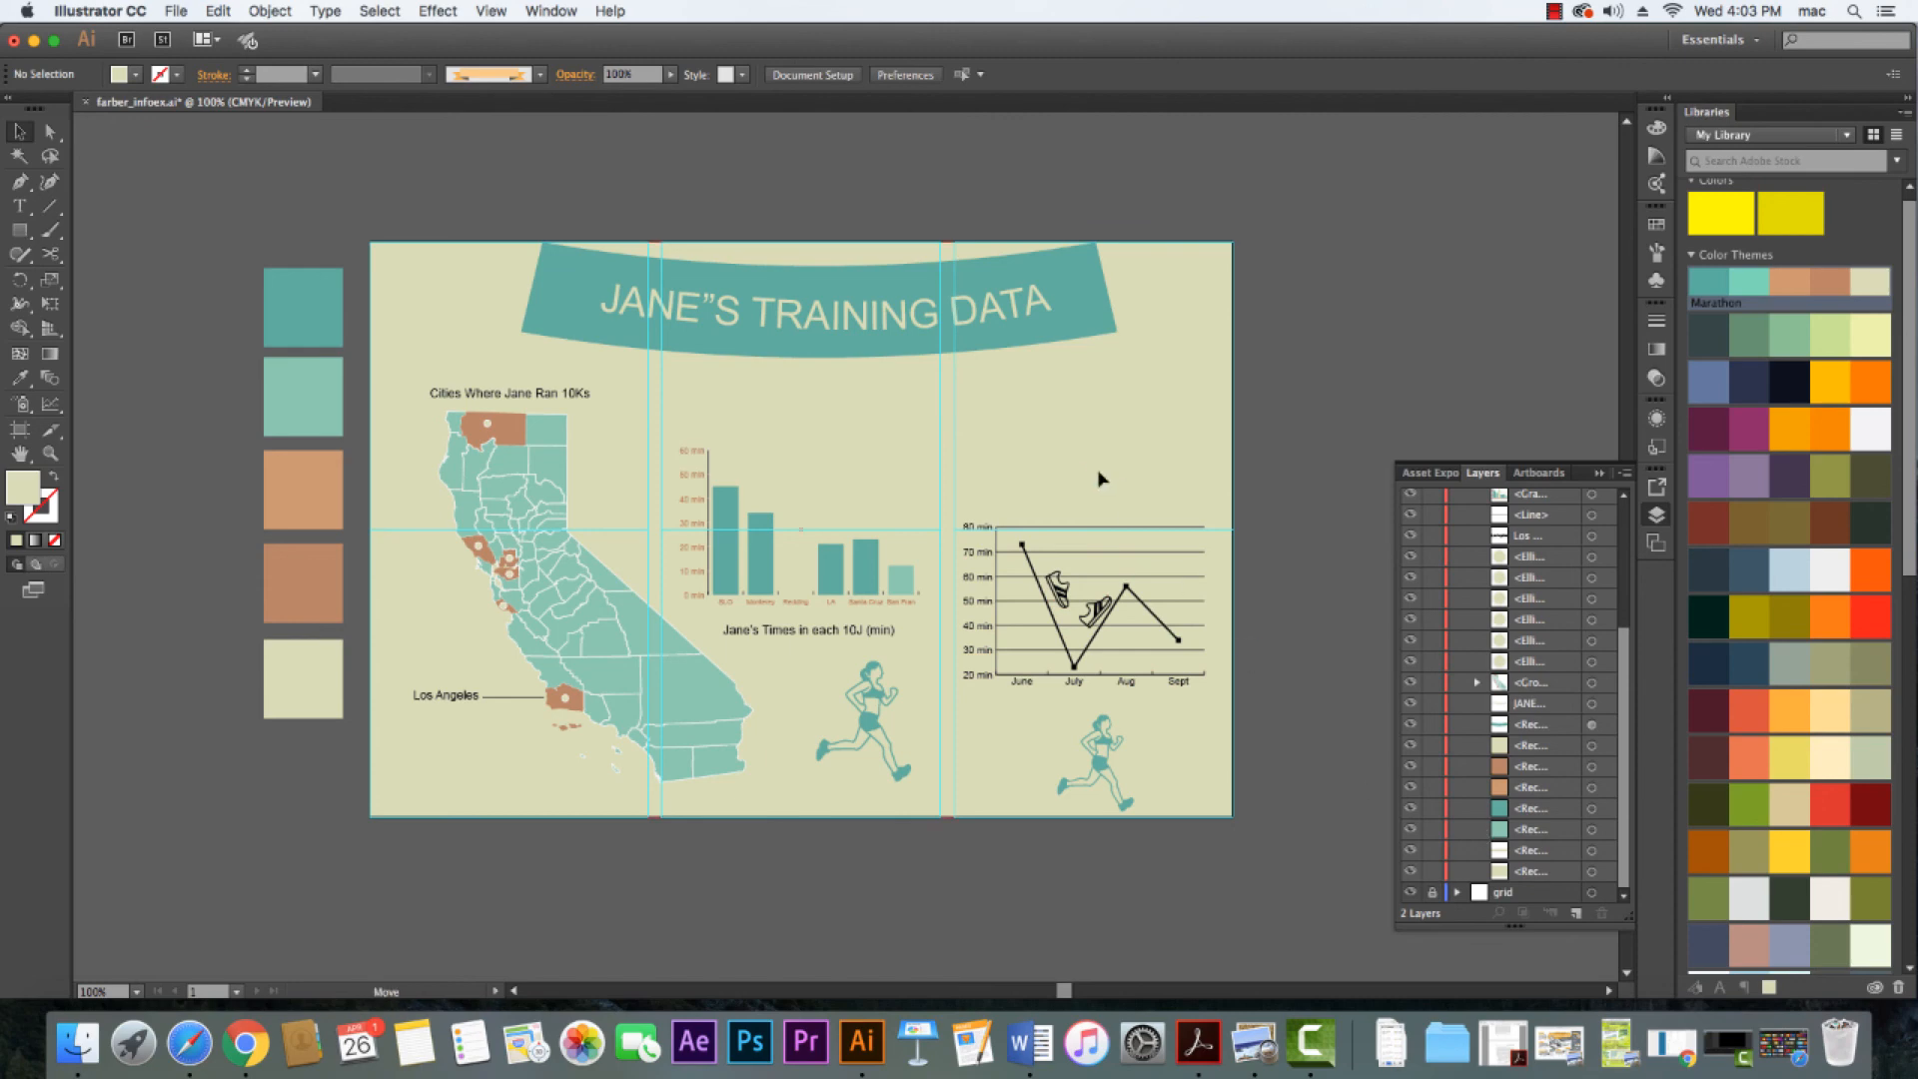
pyautogui.moveTo(1088, 459); pyautogui.dragTo(1271, 613)
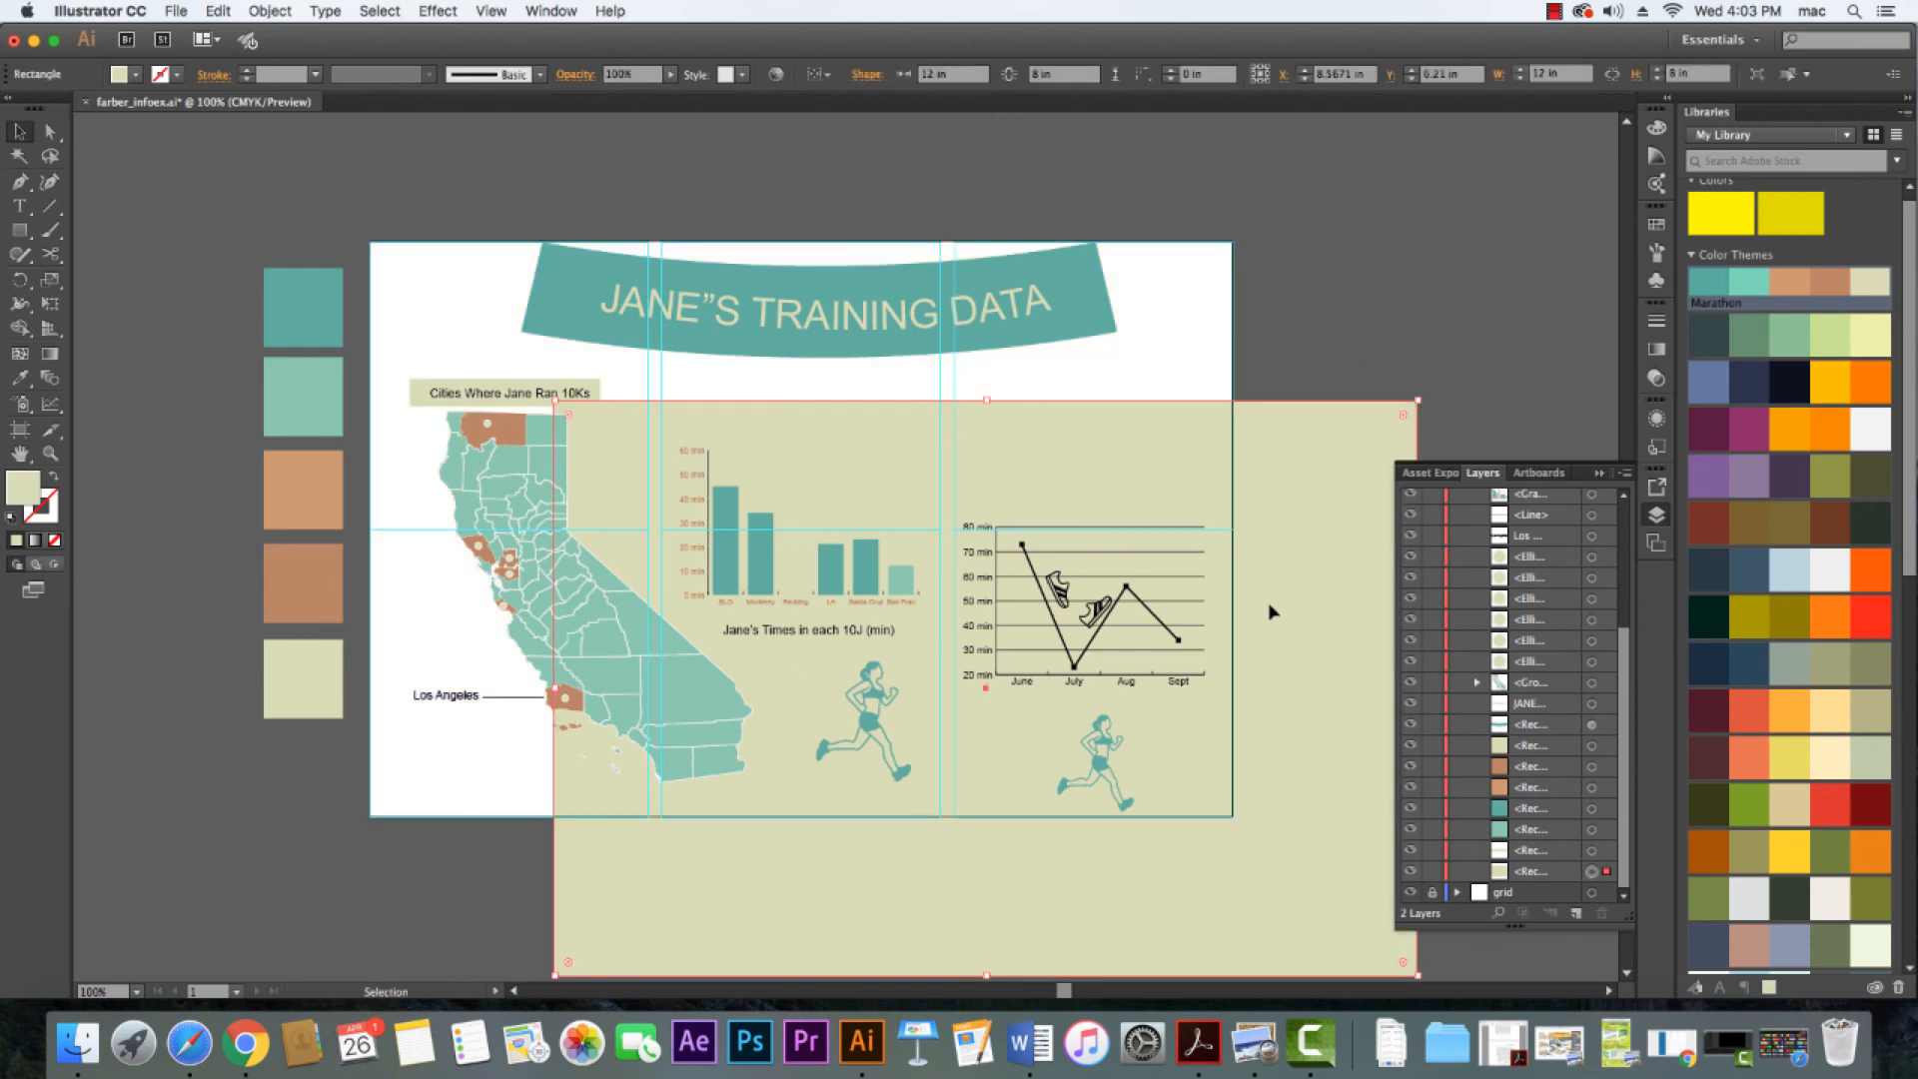
# Undo the background rectangle's last move and lock the rectangle so it stays in place behind the artwork
pyautogui.press('cmd+z')
pyautogui.click(1431, 871)
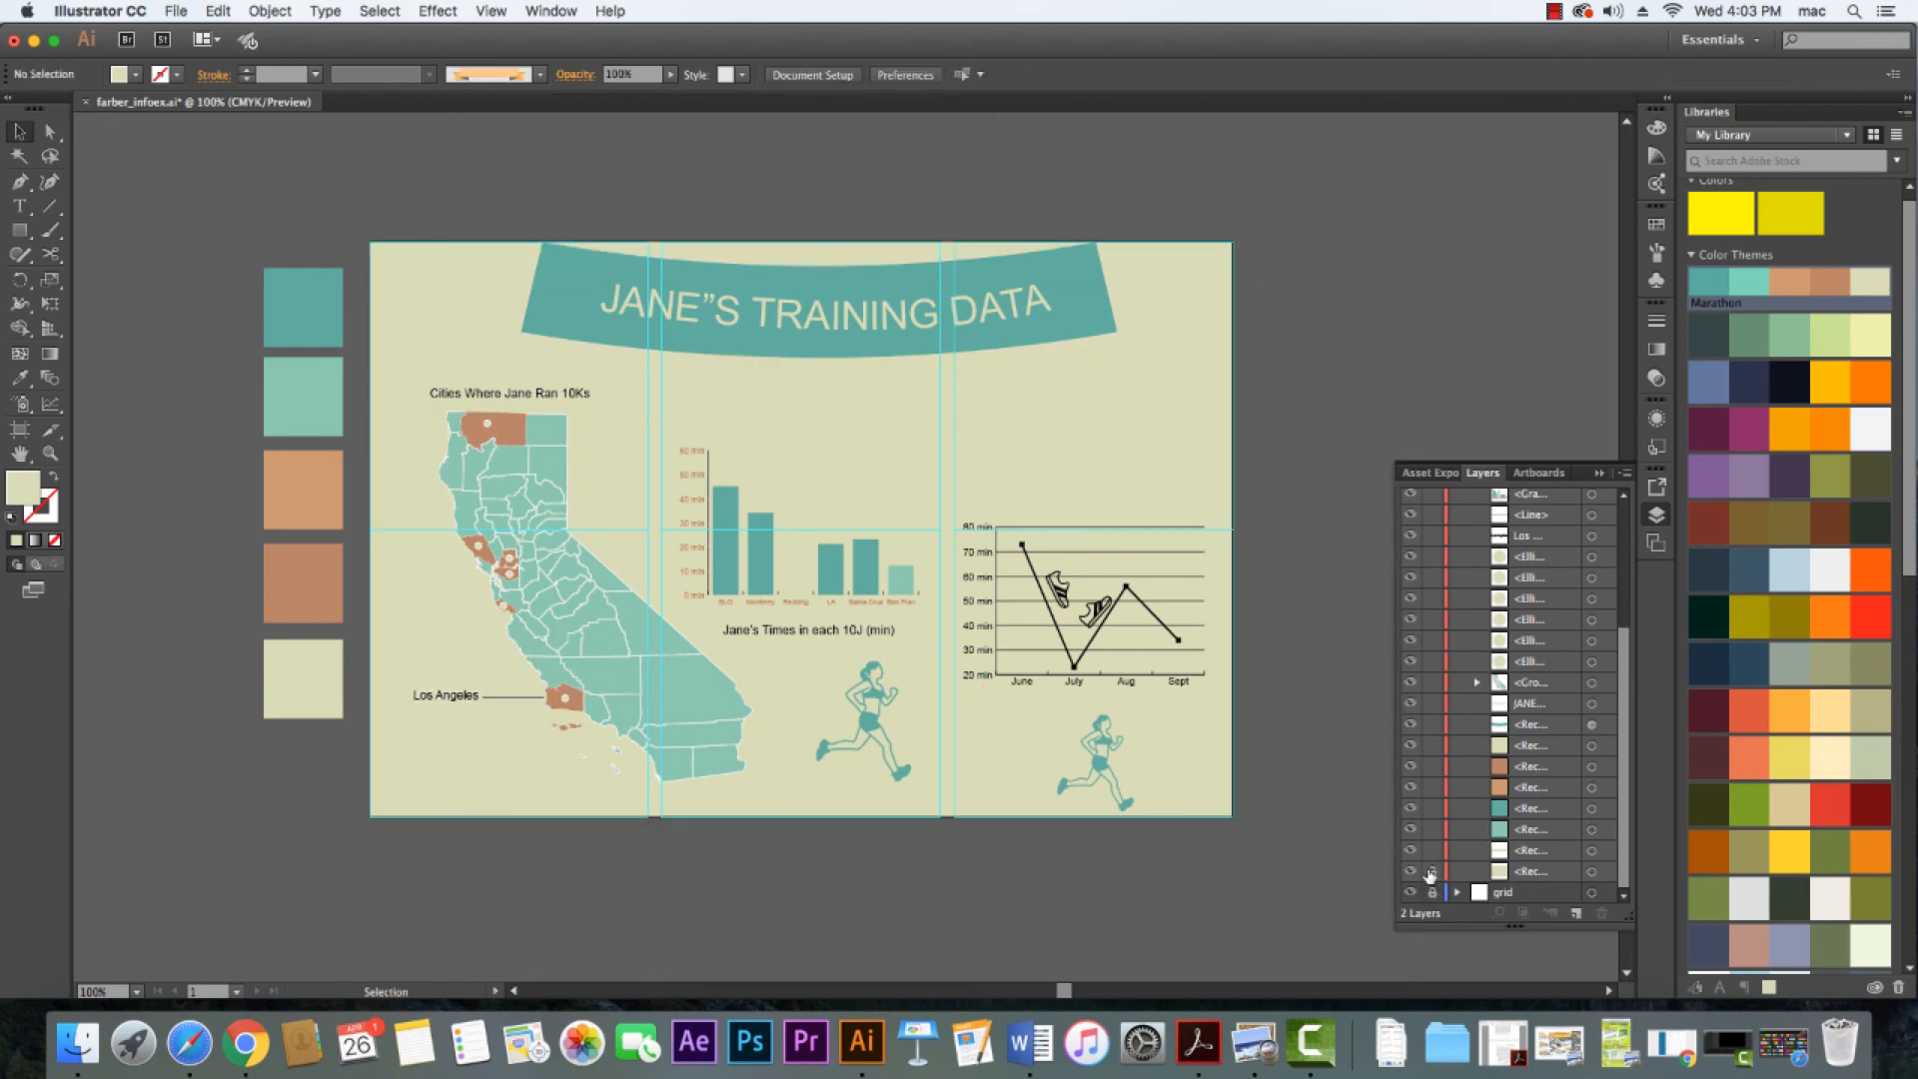
pyautogui.click(1544, 874)
pyautogui.click(1433, 872)
# Fill the bar graph's unfilled tallest bar with the light orange sampled from the palette square beside the artboard
pyautogui.click(802, 564)
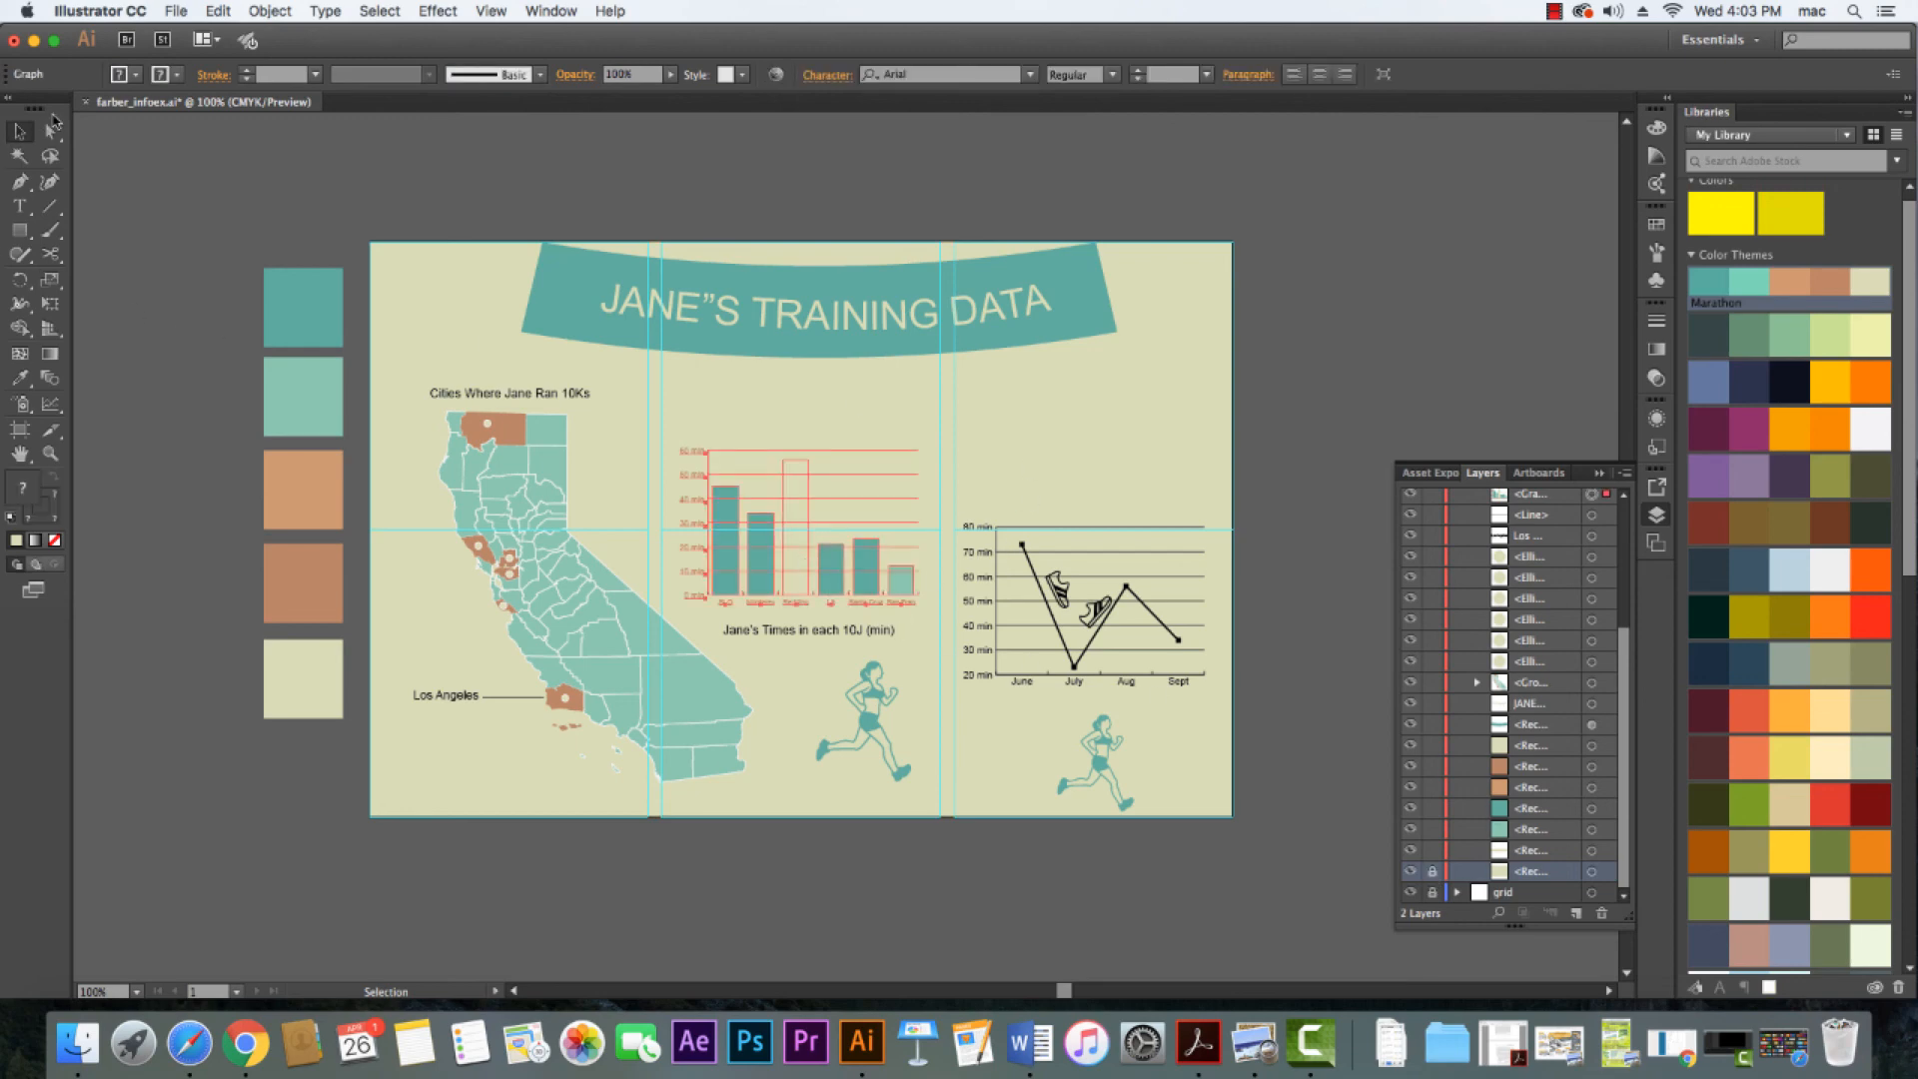
pyautogui.click(51, 129)
pyautogui.click(777, 591)
pyautogui.click(799, 519)
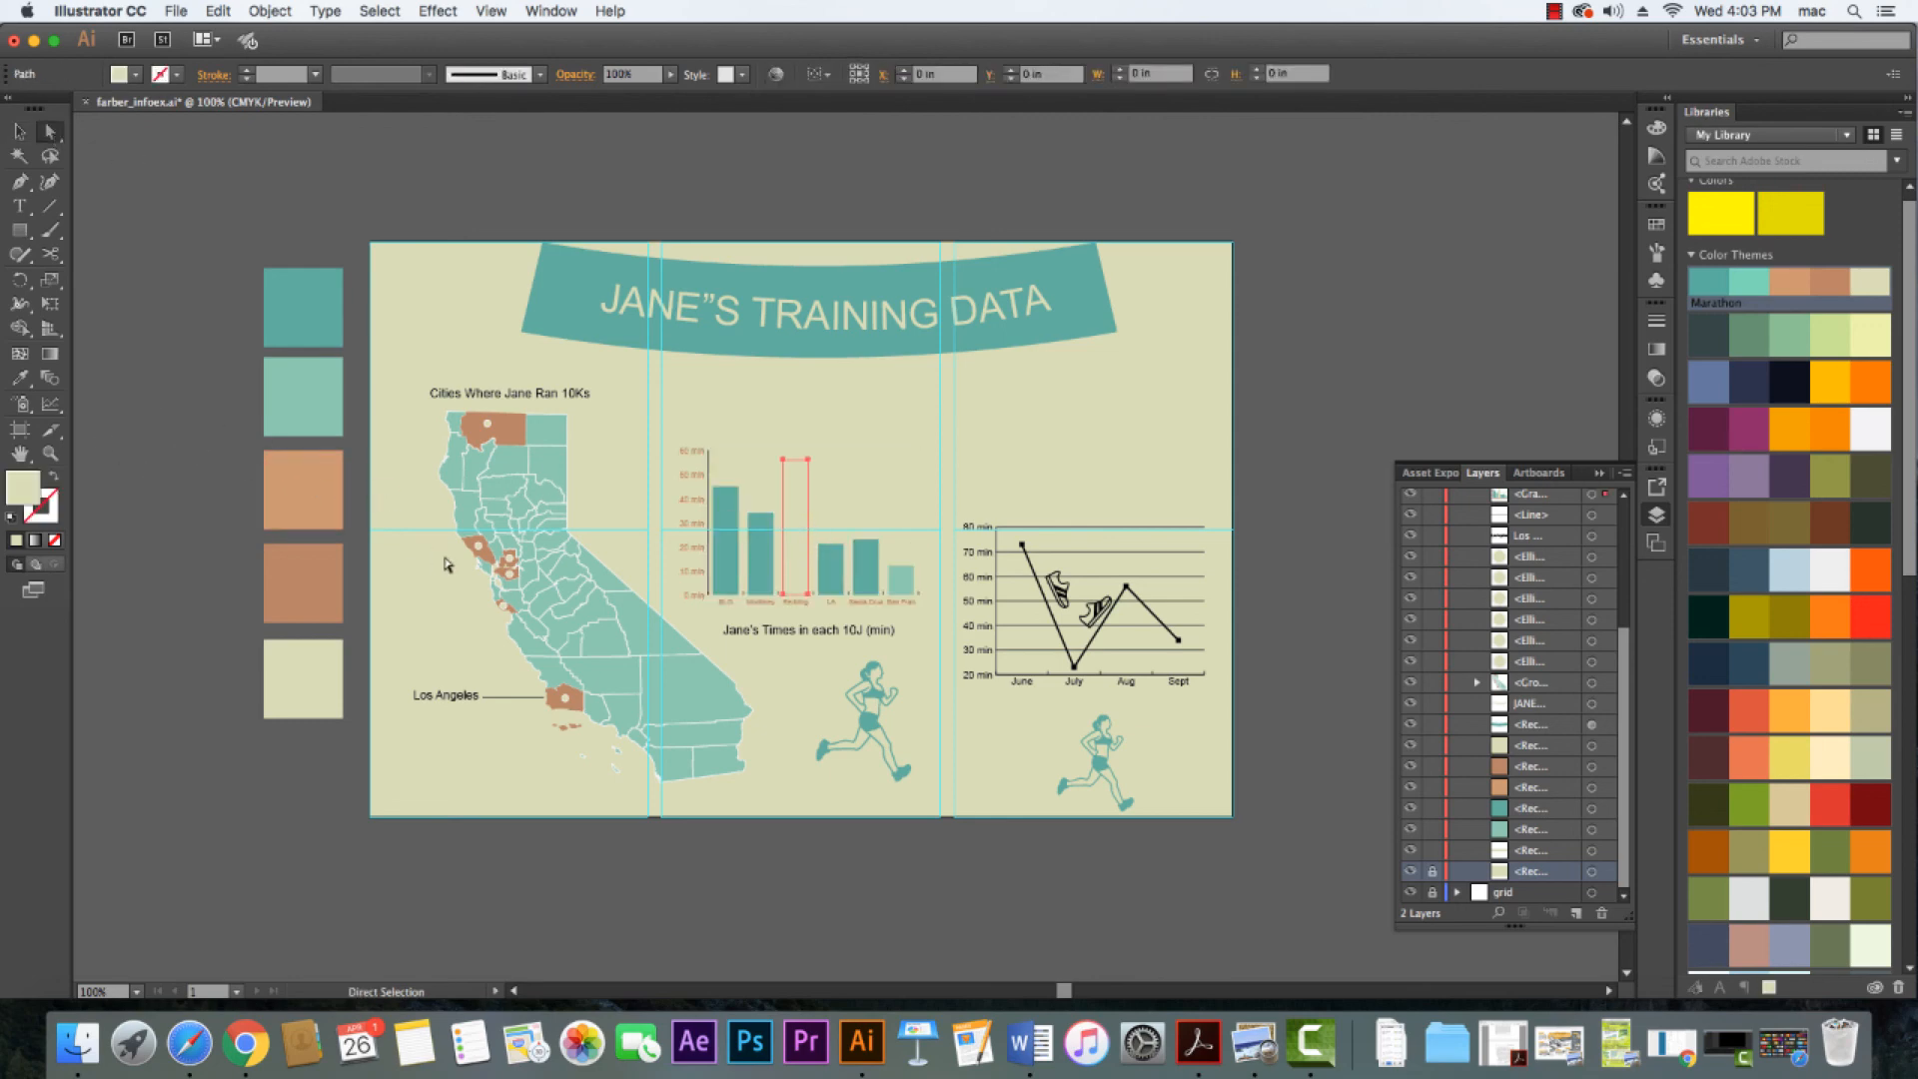
pyautogui.press('i')
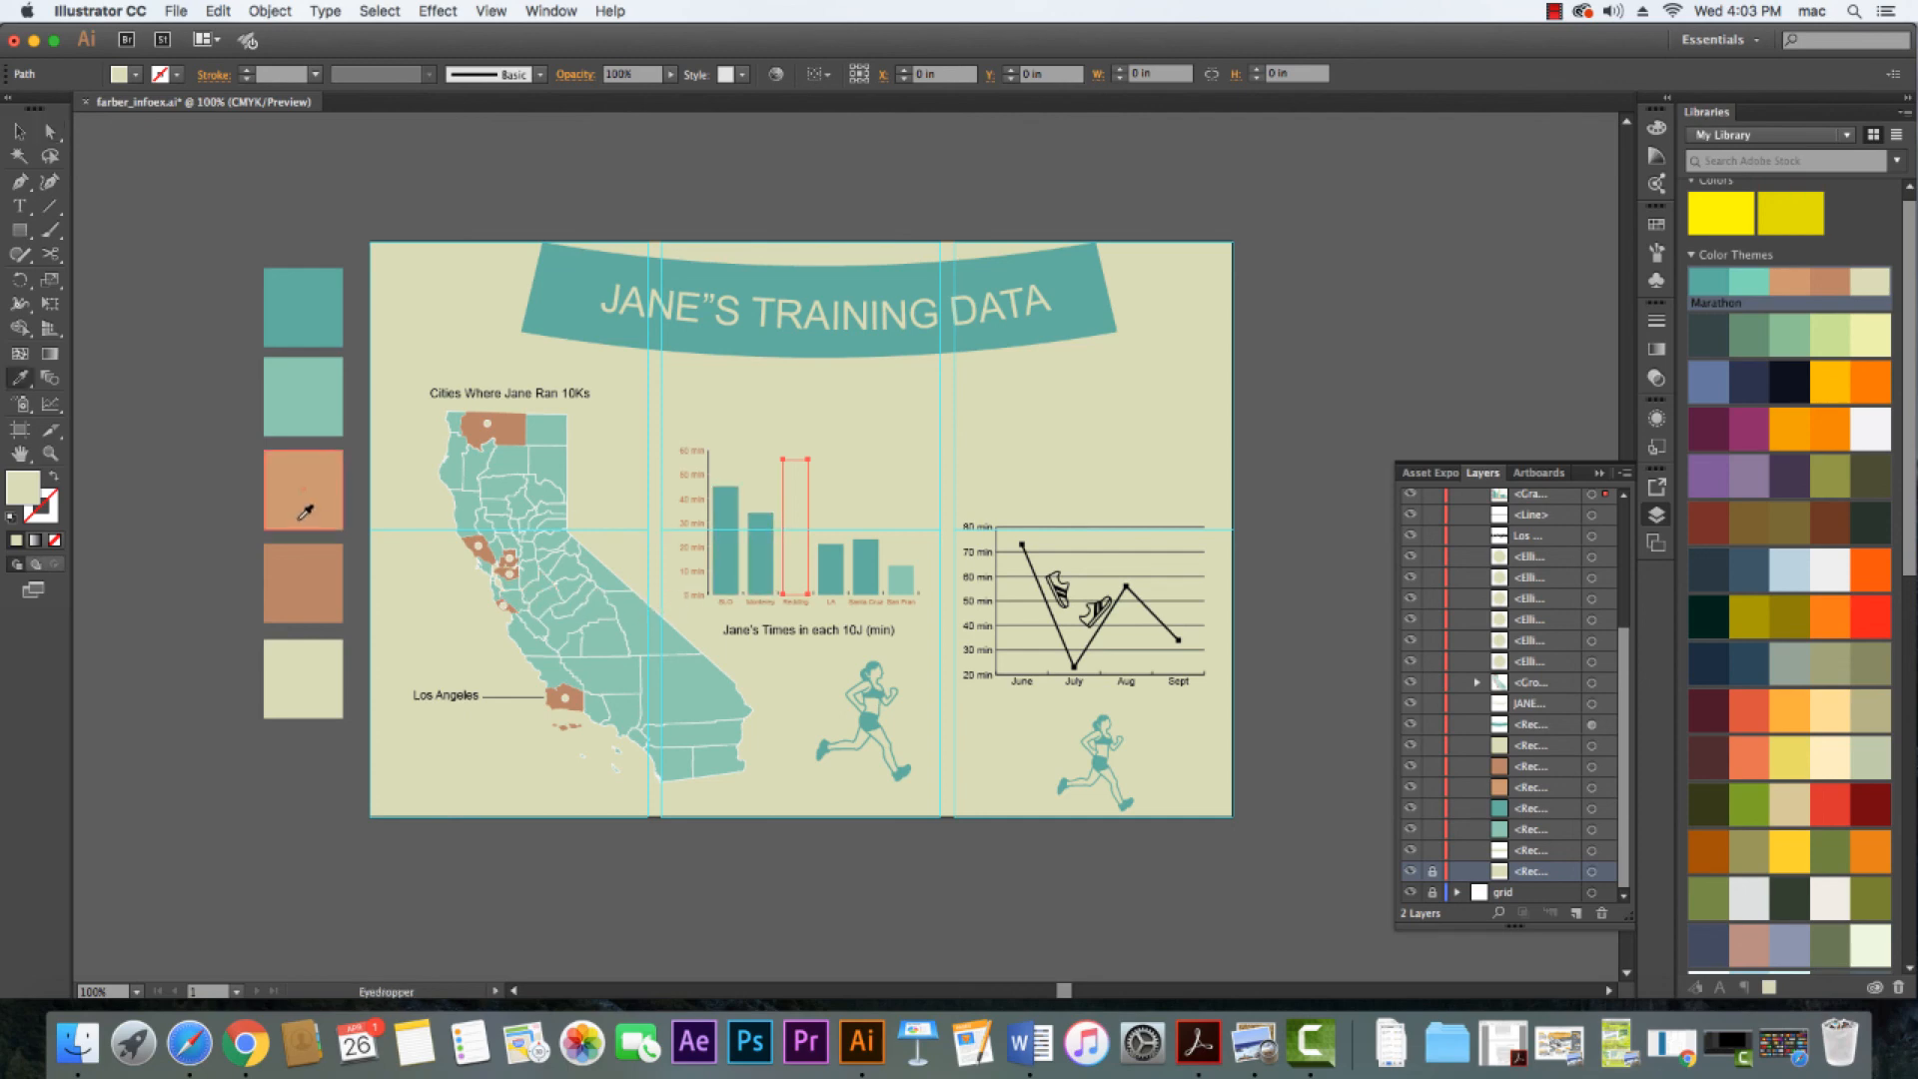
pyautogui.click(311, 579)
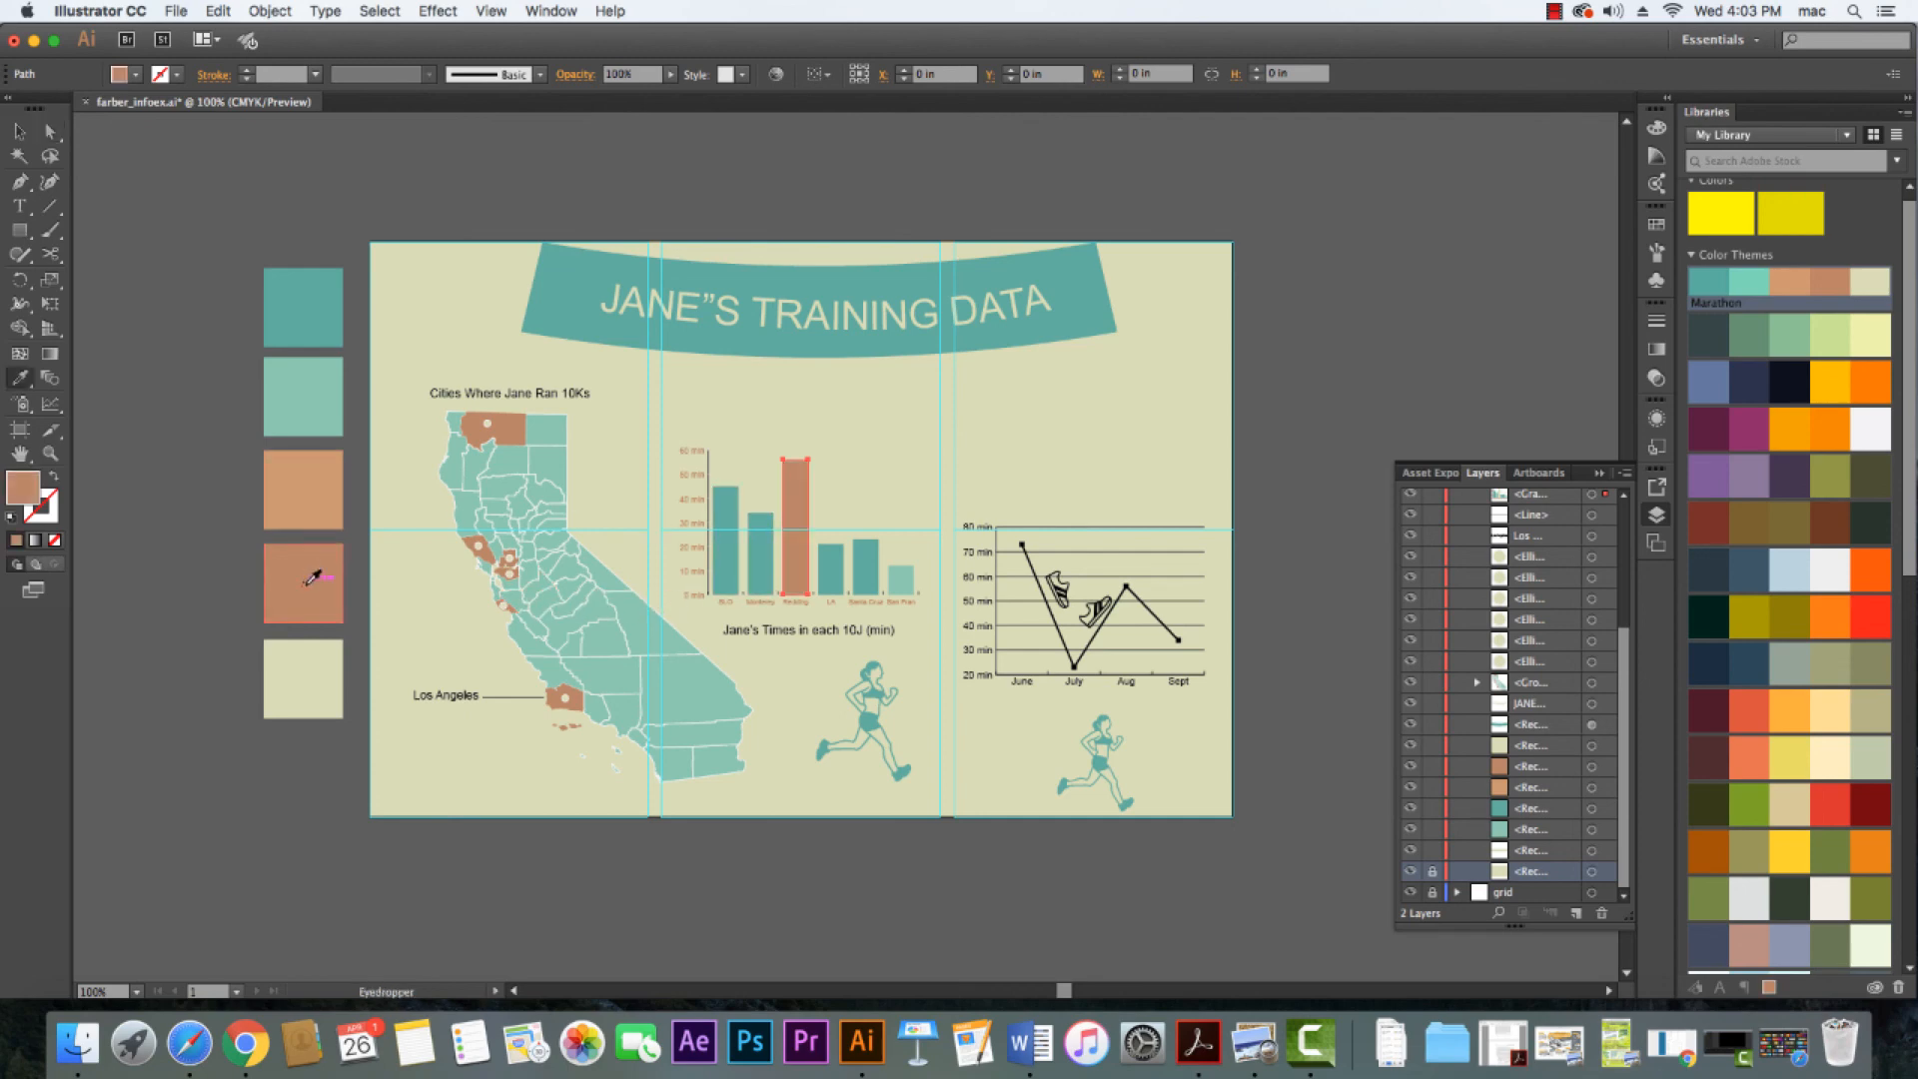
pyautogui.click(325, 514)
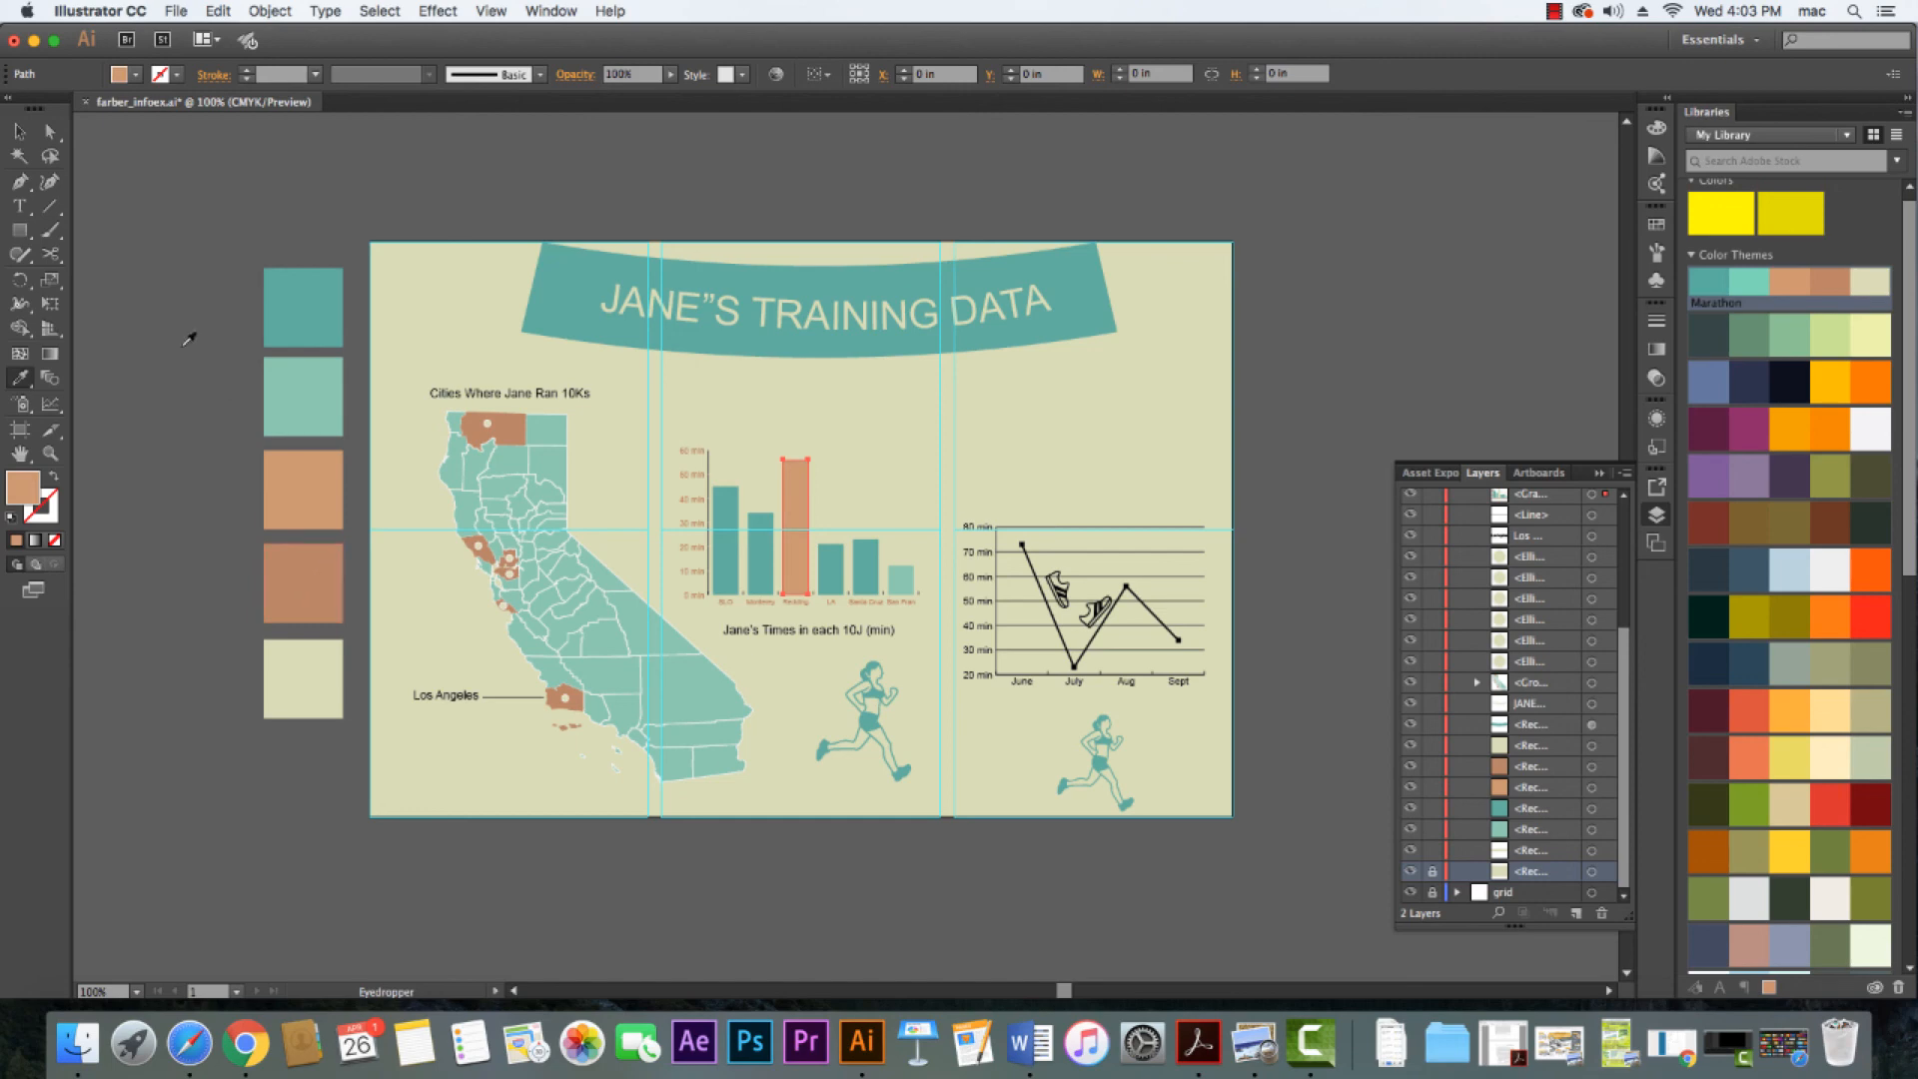
pyautogui.press('v')
pyautogui.click(140, 171)
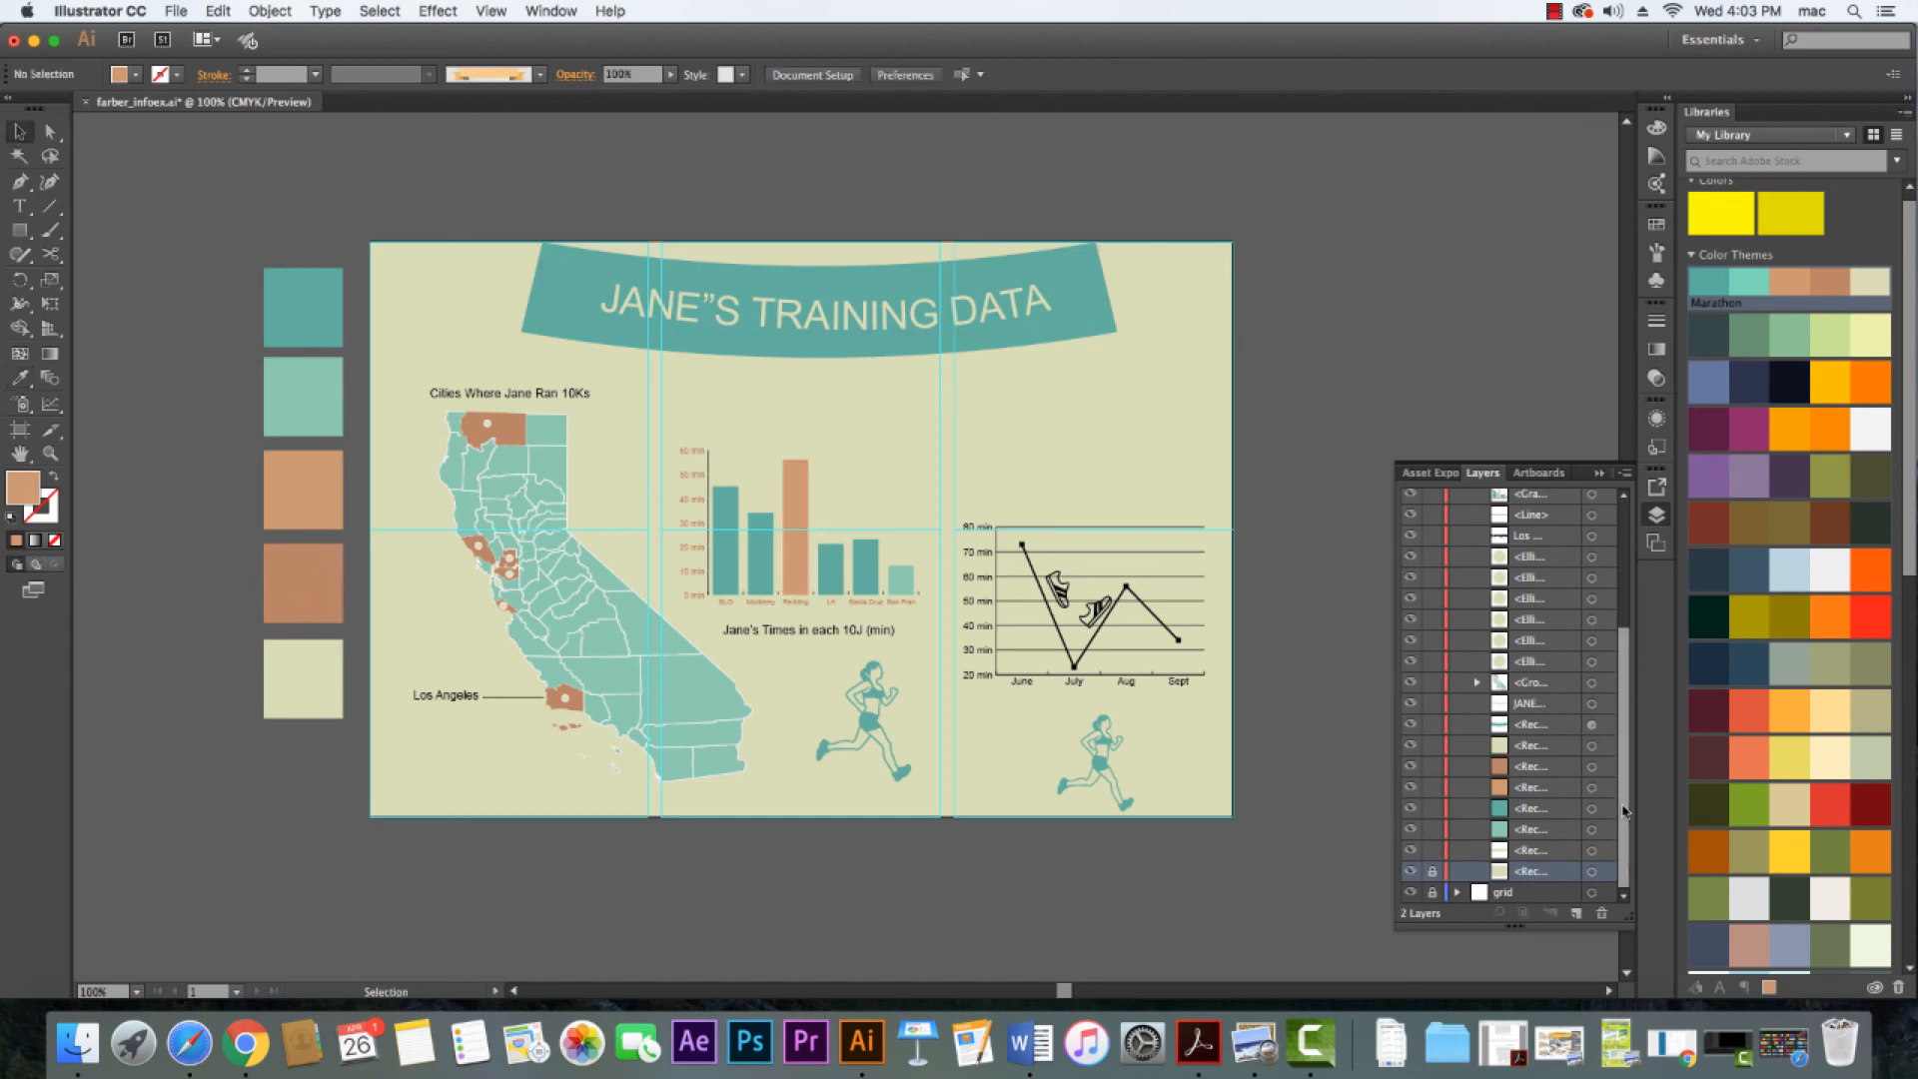
# Toggle the grid layer's visibility to compare the artwork with and without guides, and leave the layer hidden
pyautogui.click(1410, 892)
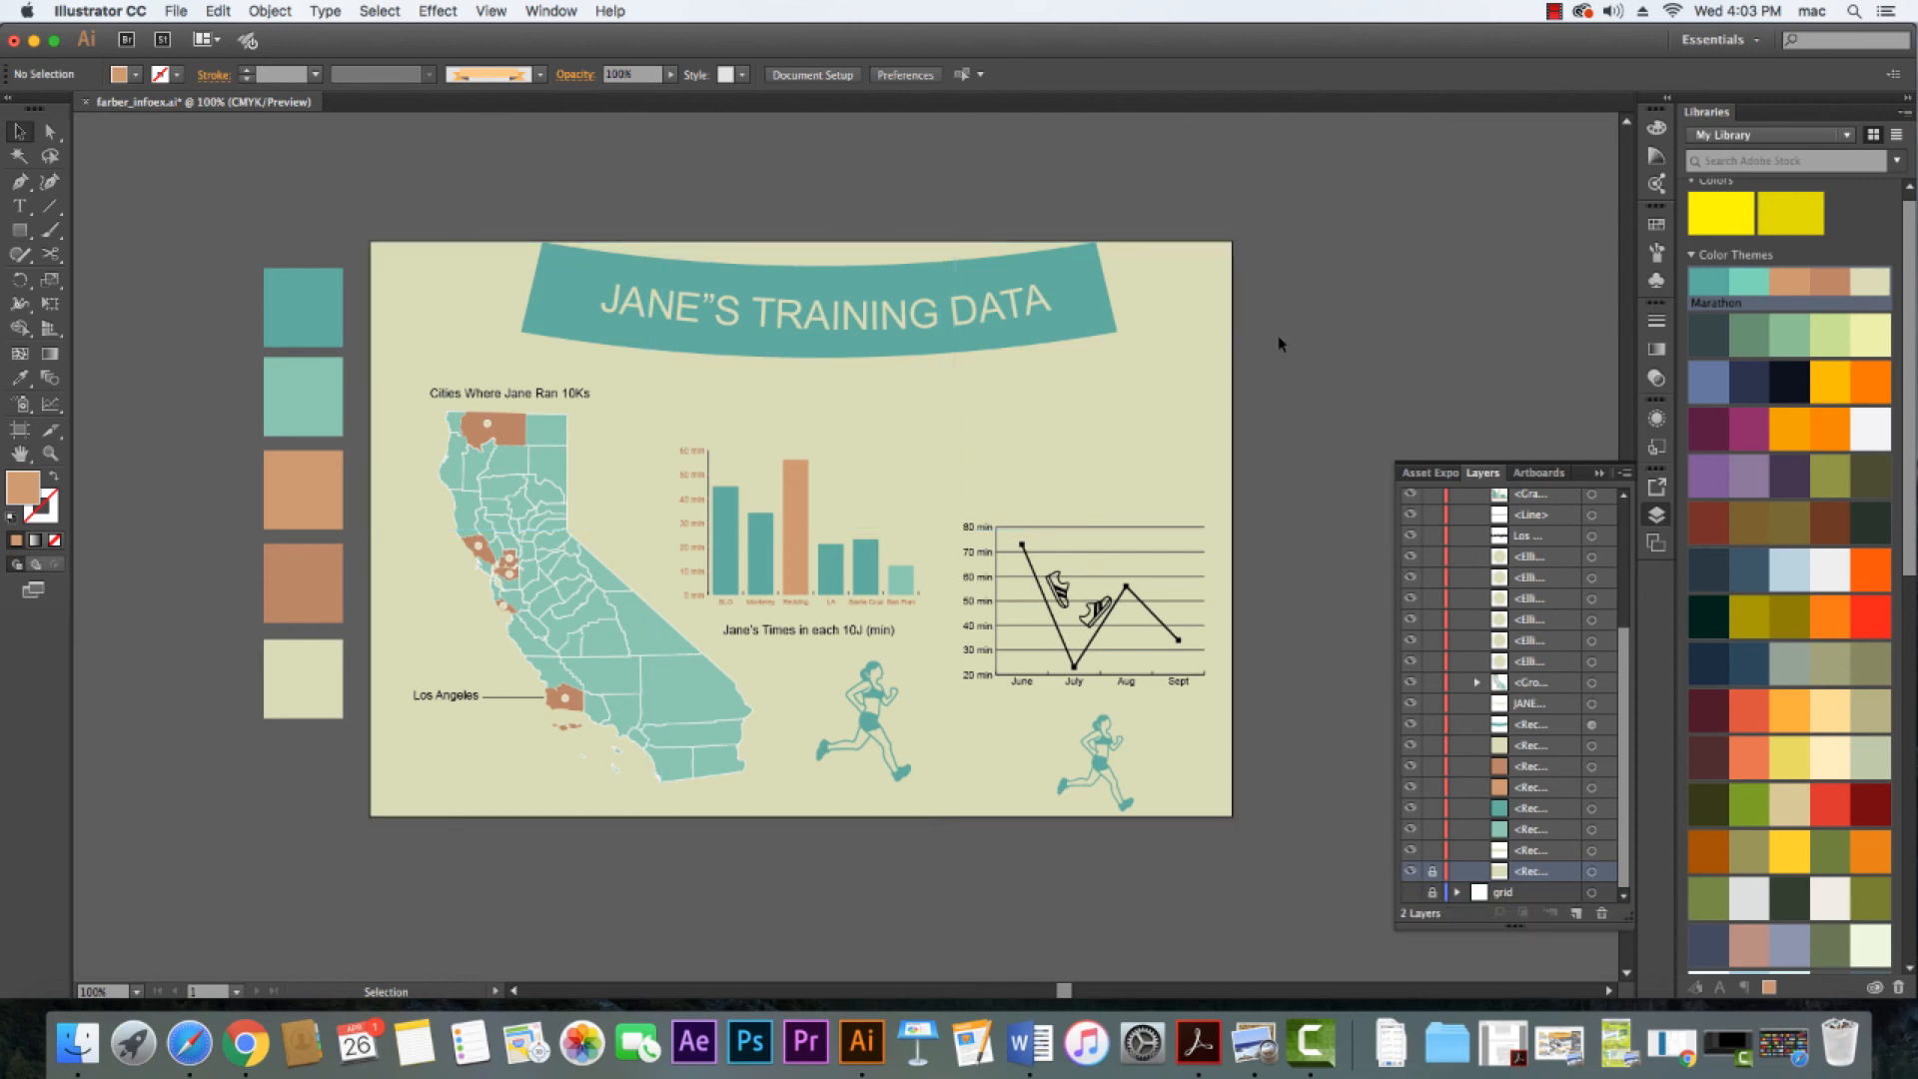
pyautogui.click(1409, 893)
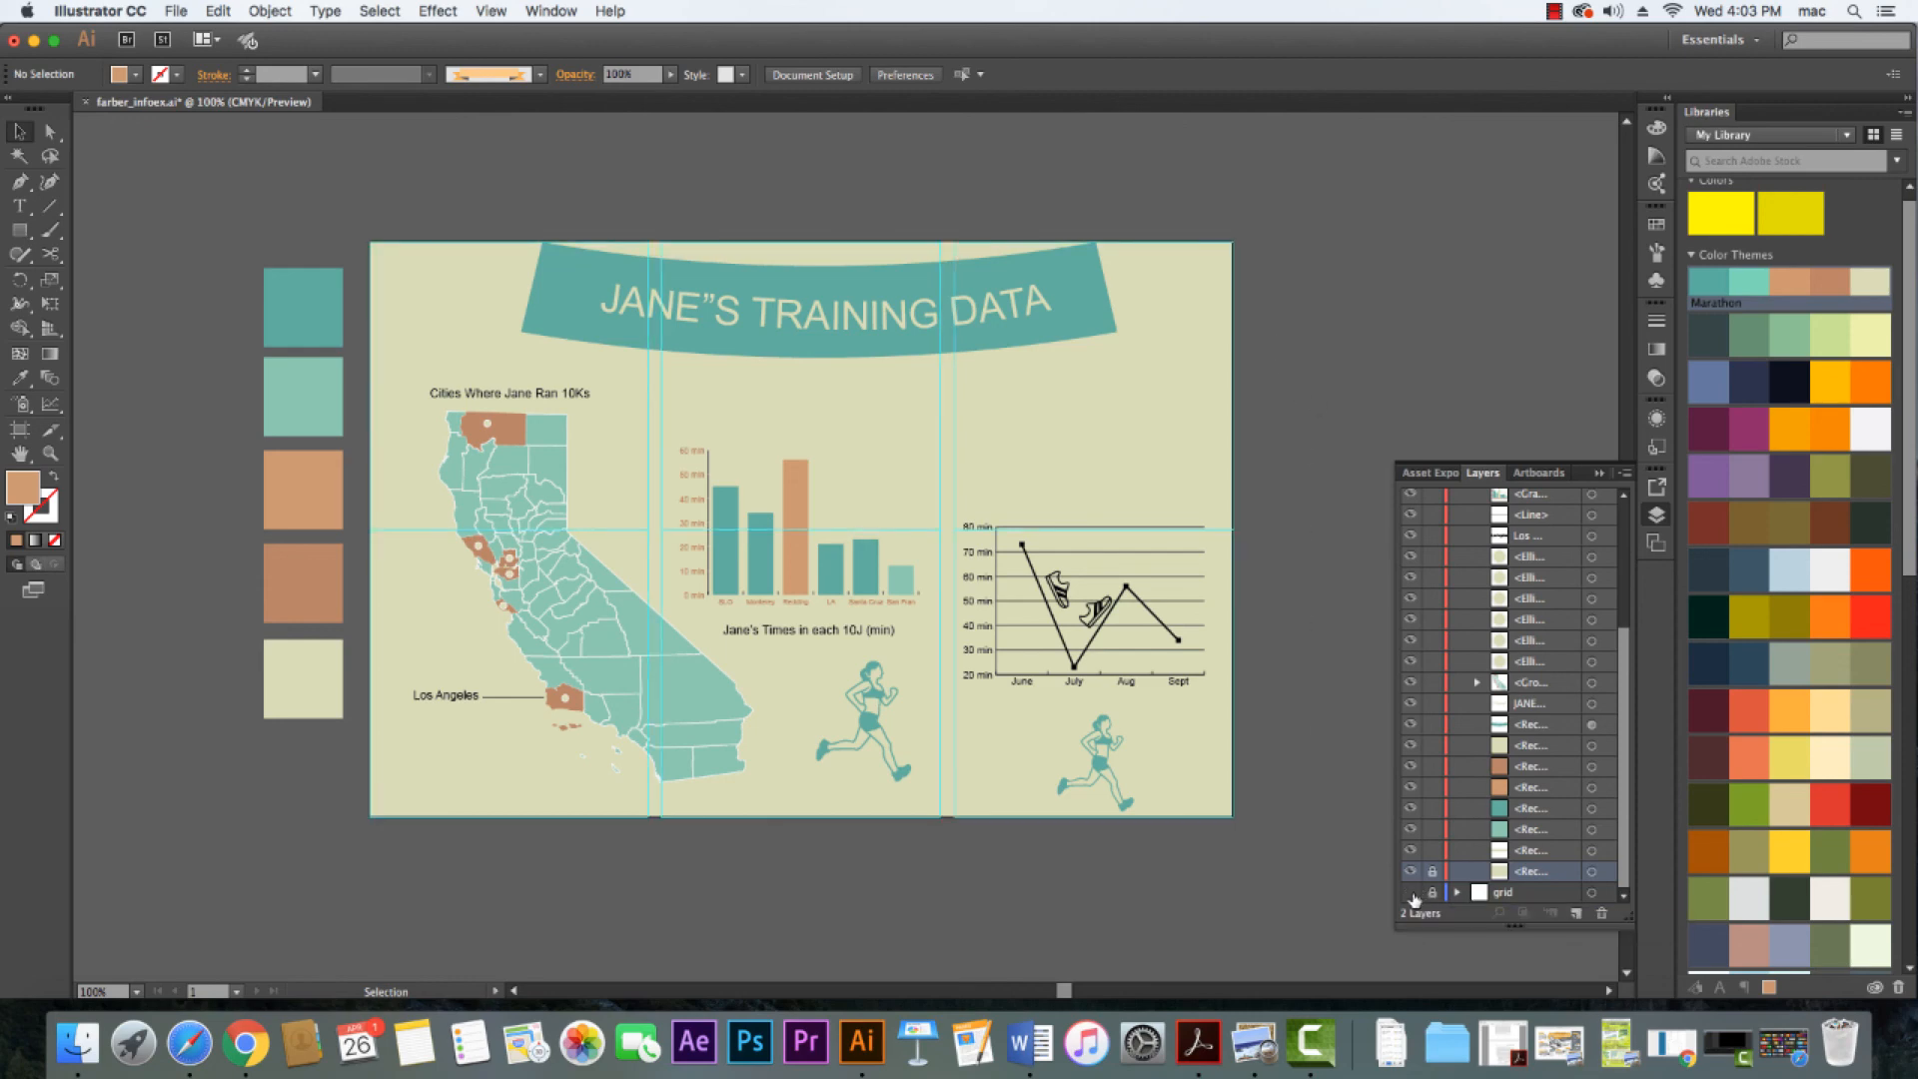
pyautogui.click(1409, 892)
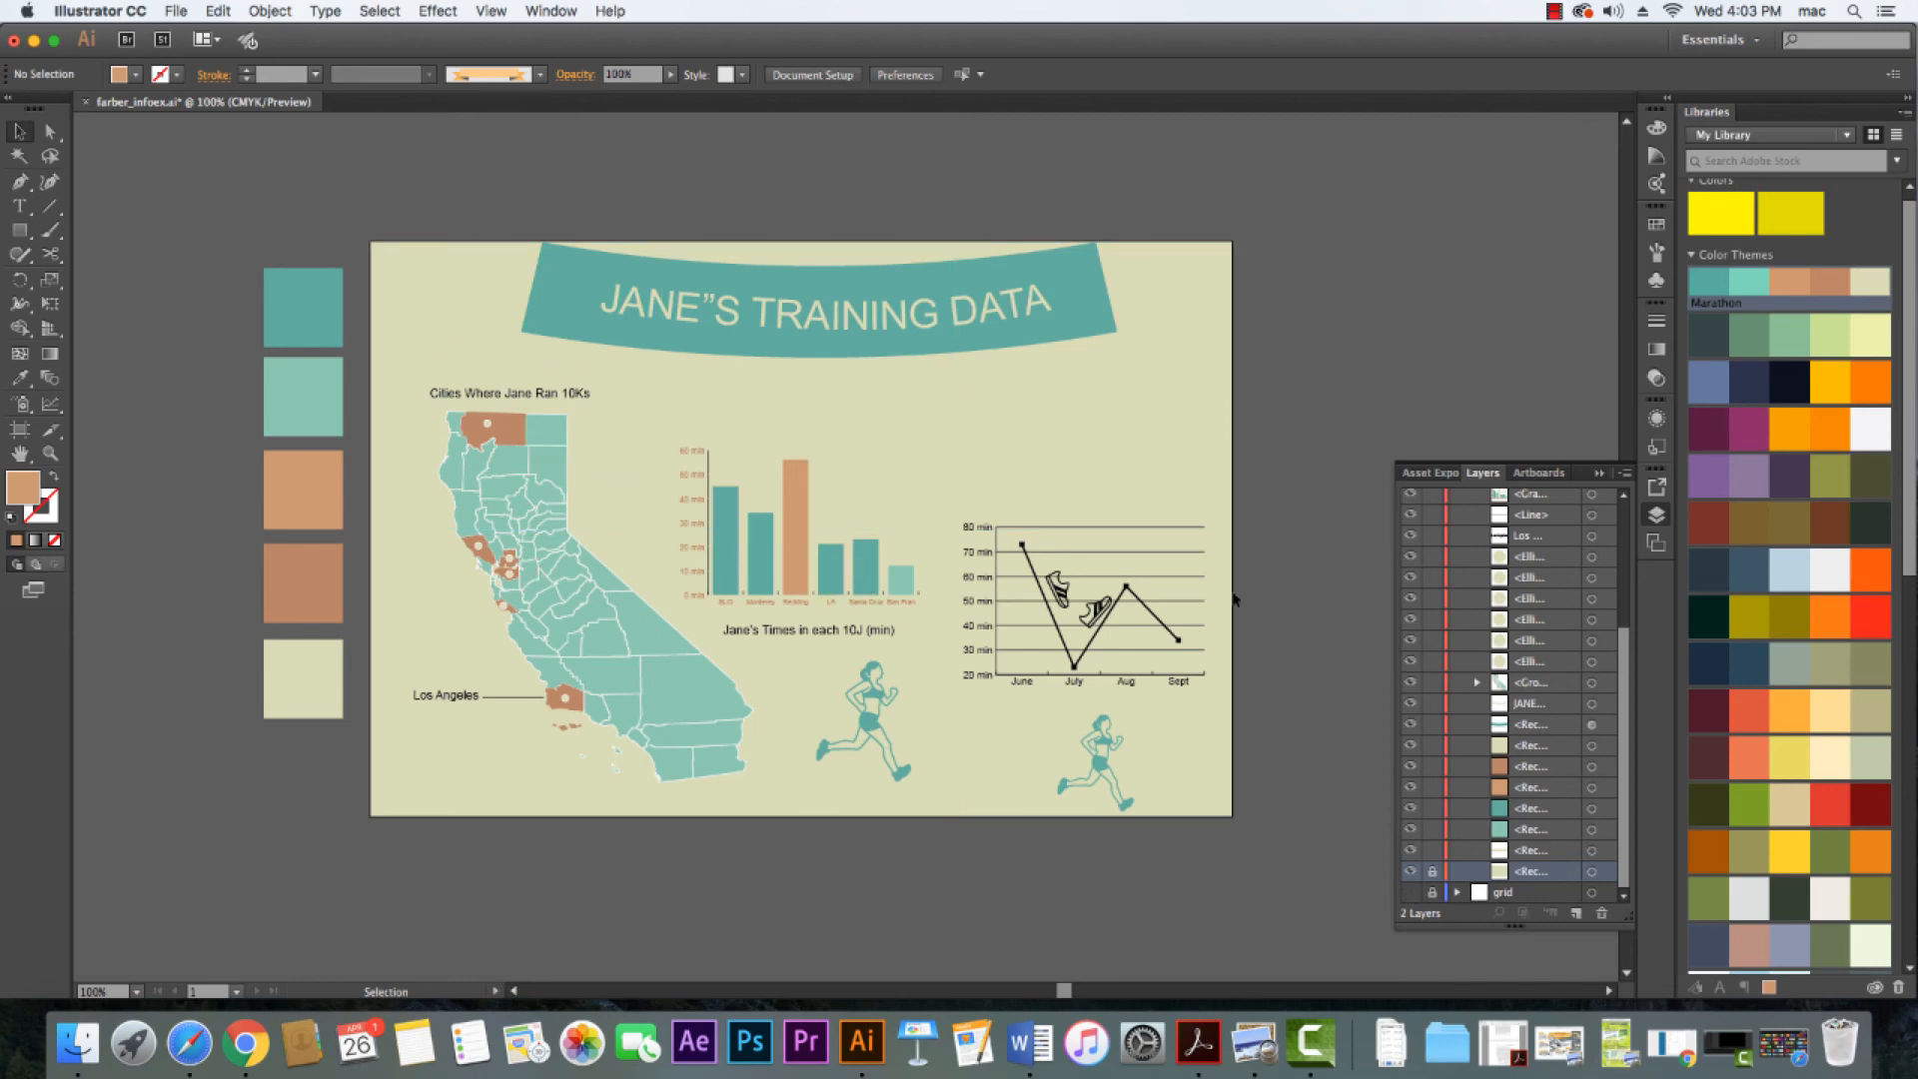
pyautogui.click(1411, 892)
pyautogui.click(1412, 892)
# Recolor the rectangle behind the "Cities Where Jane Ran 10Ks" label with the light teal sampled from the palette square
pyautogui.click(537, 391)
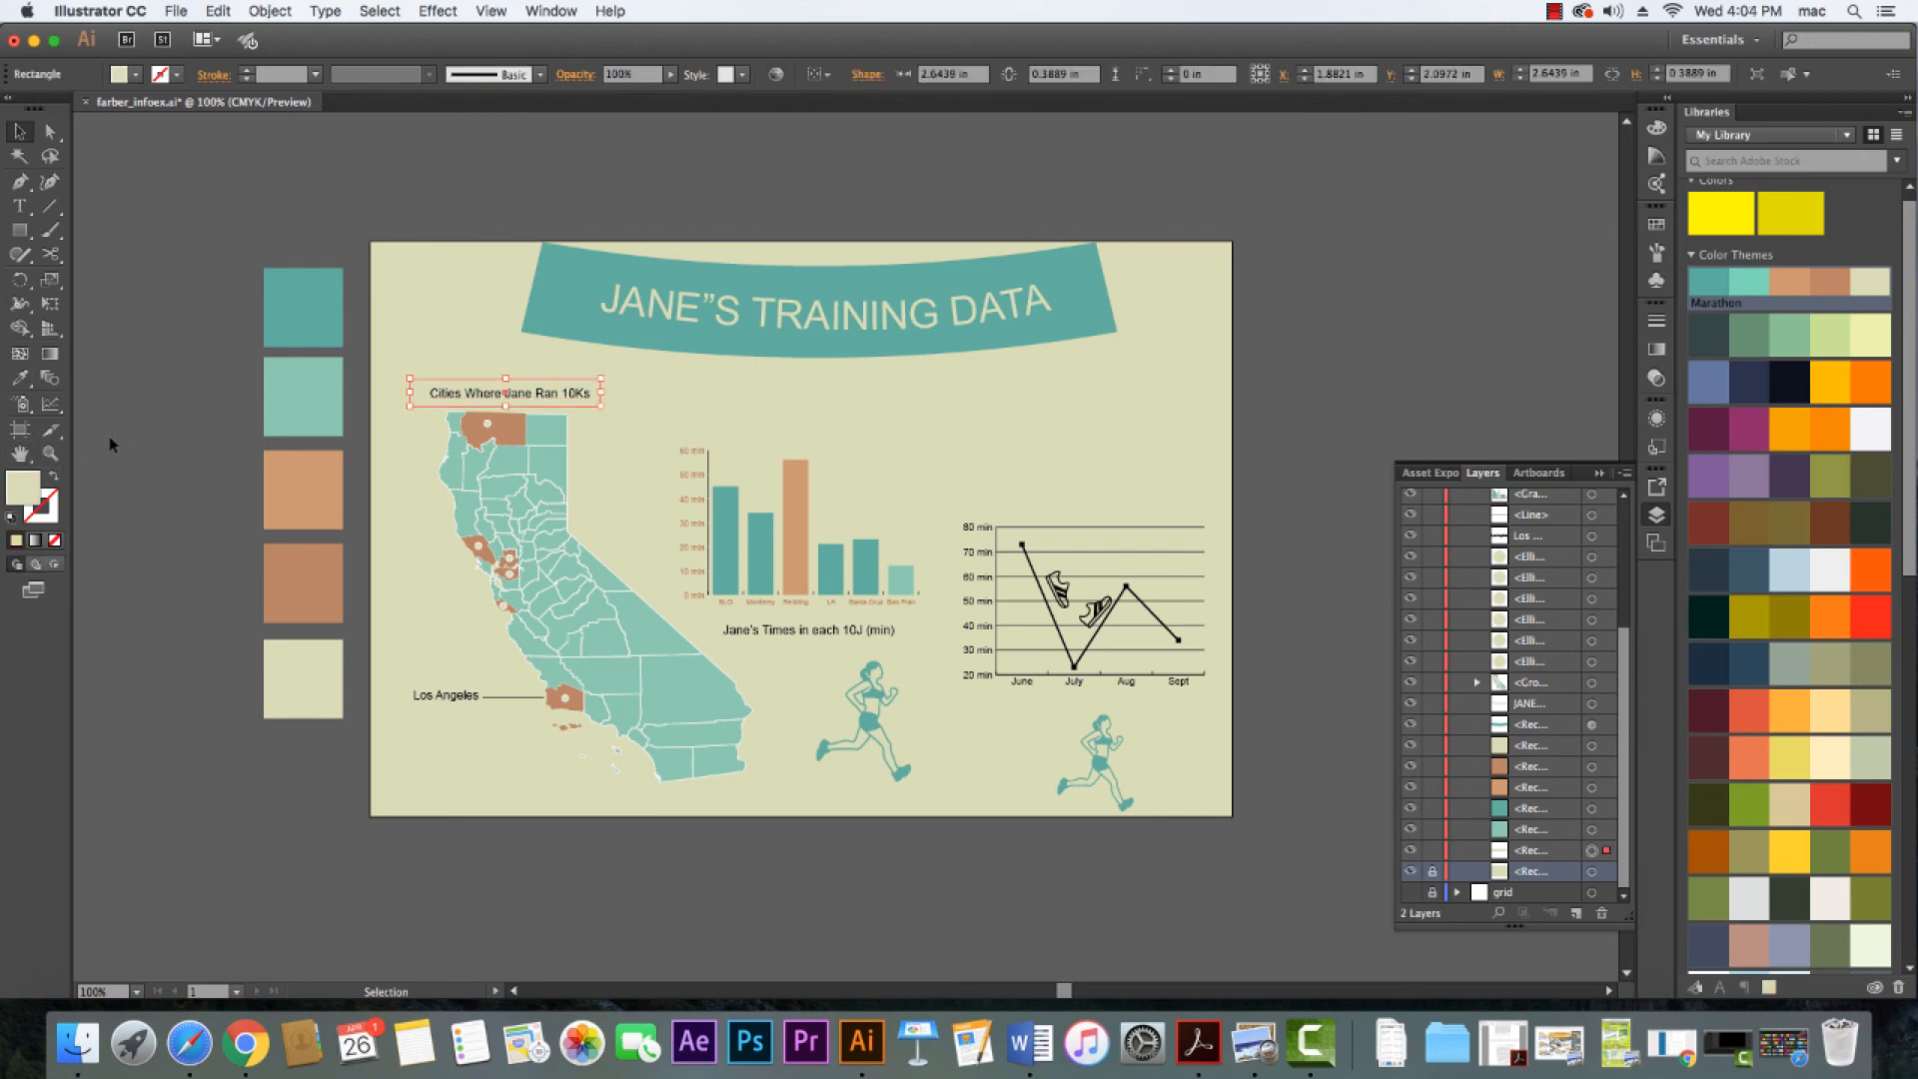
pyautogui.press('i')
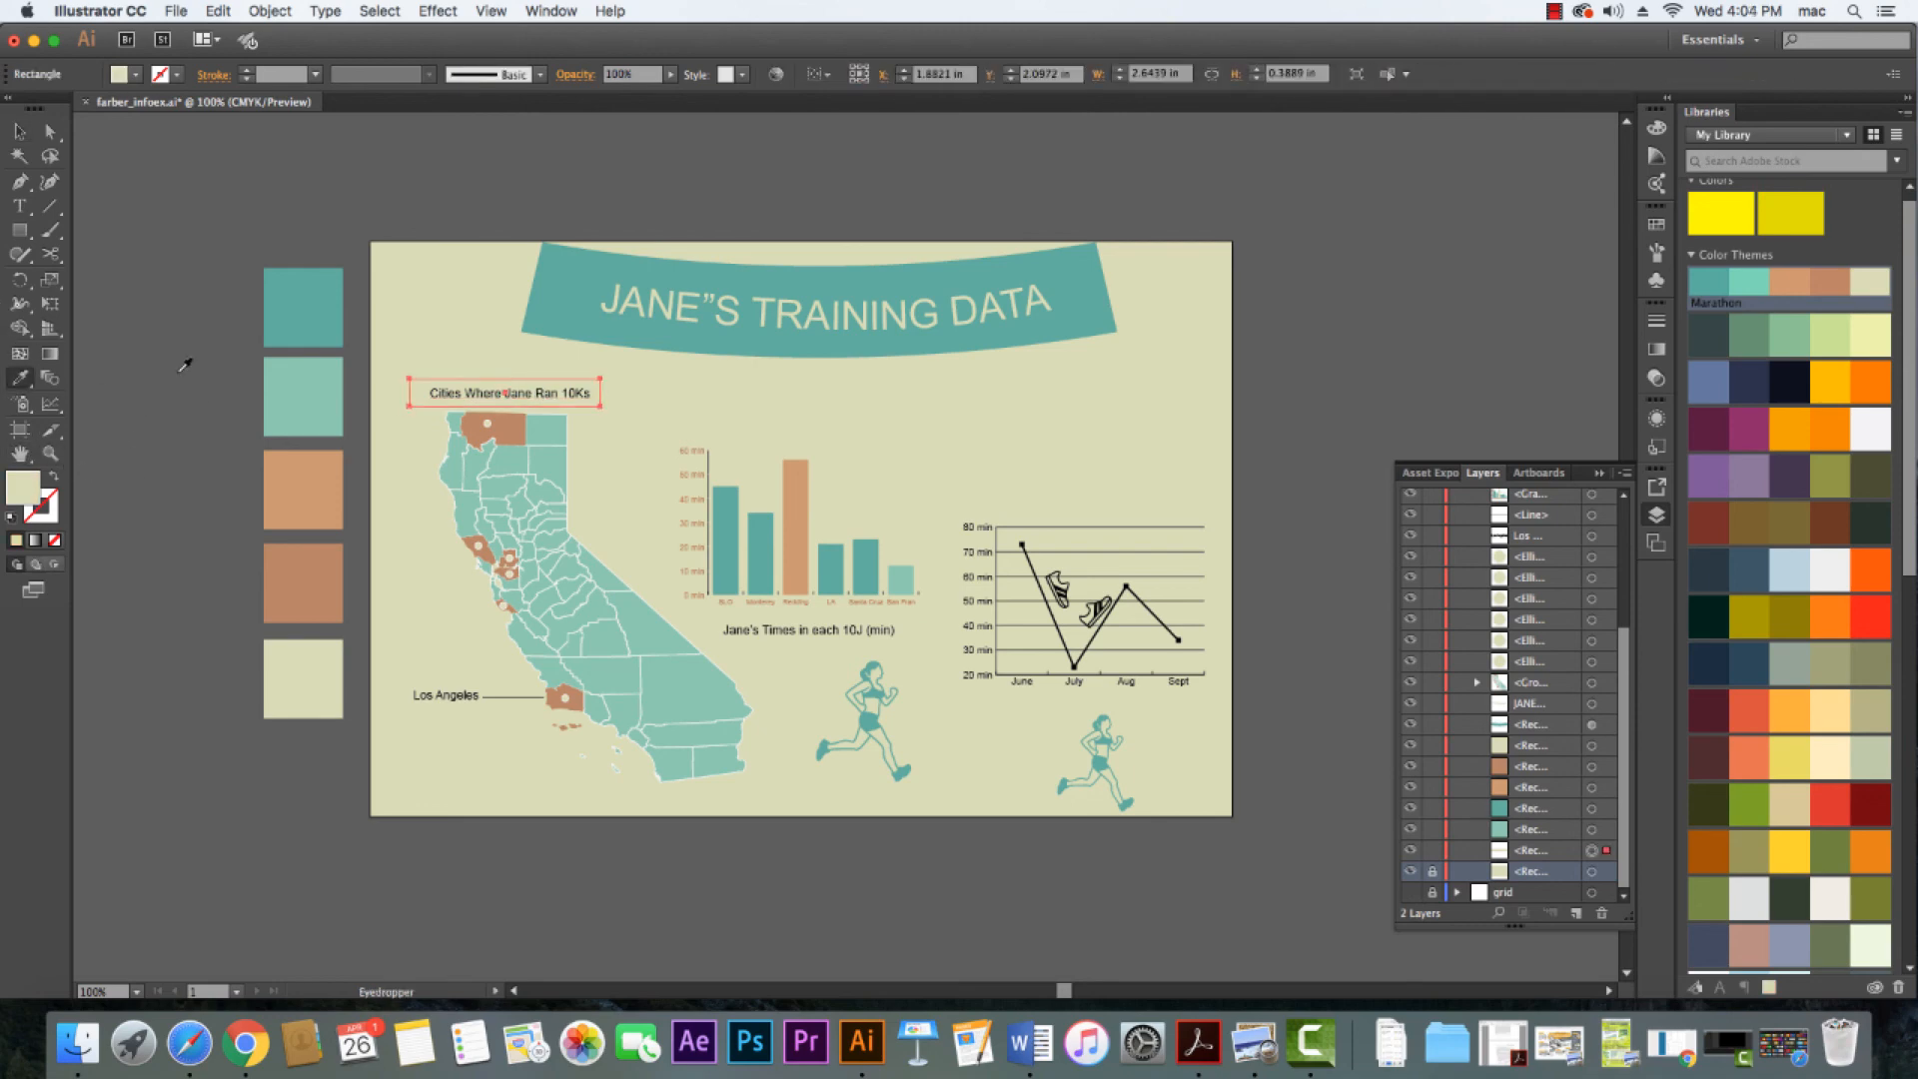
pyautogui.click(297, 392)
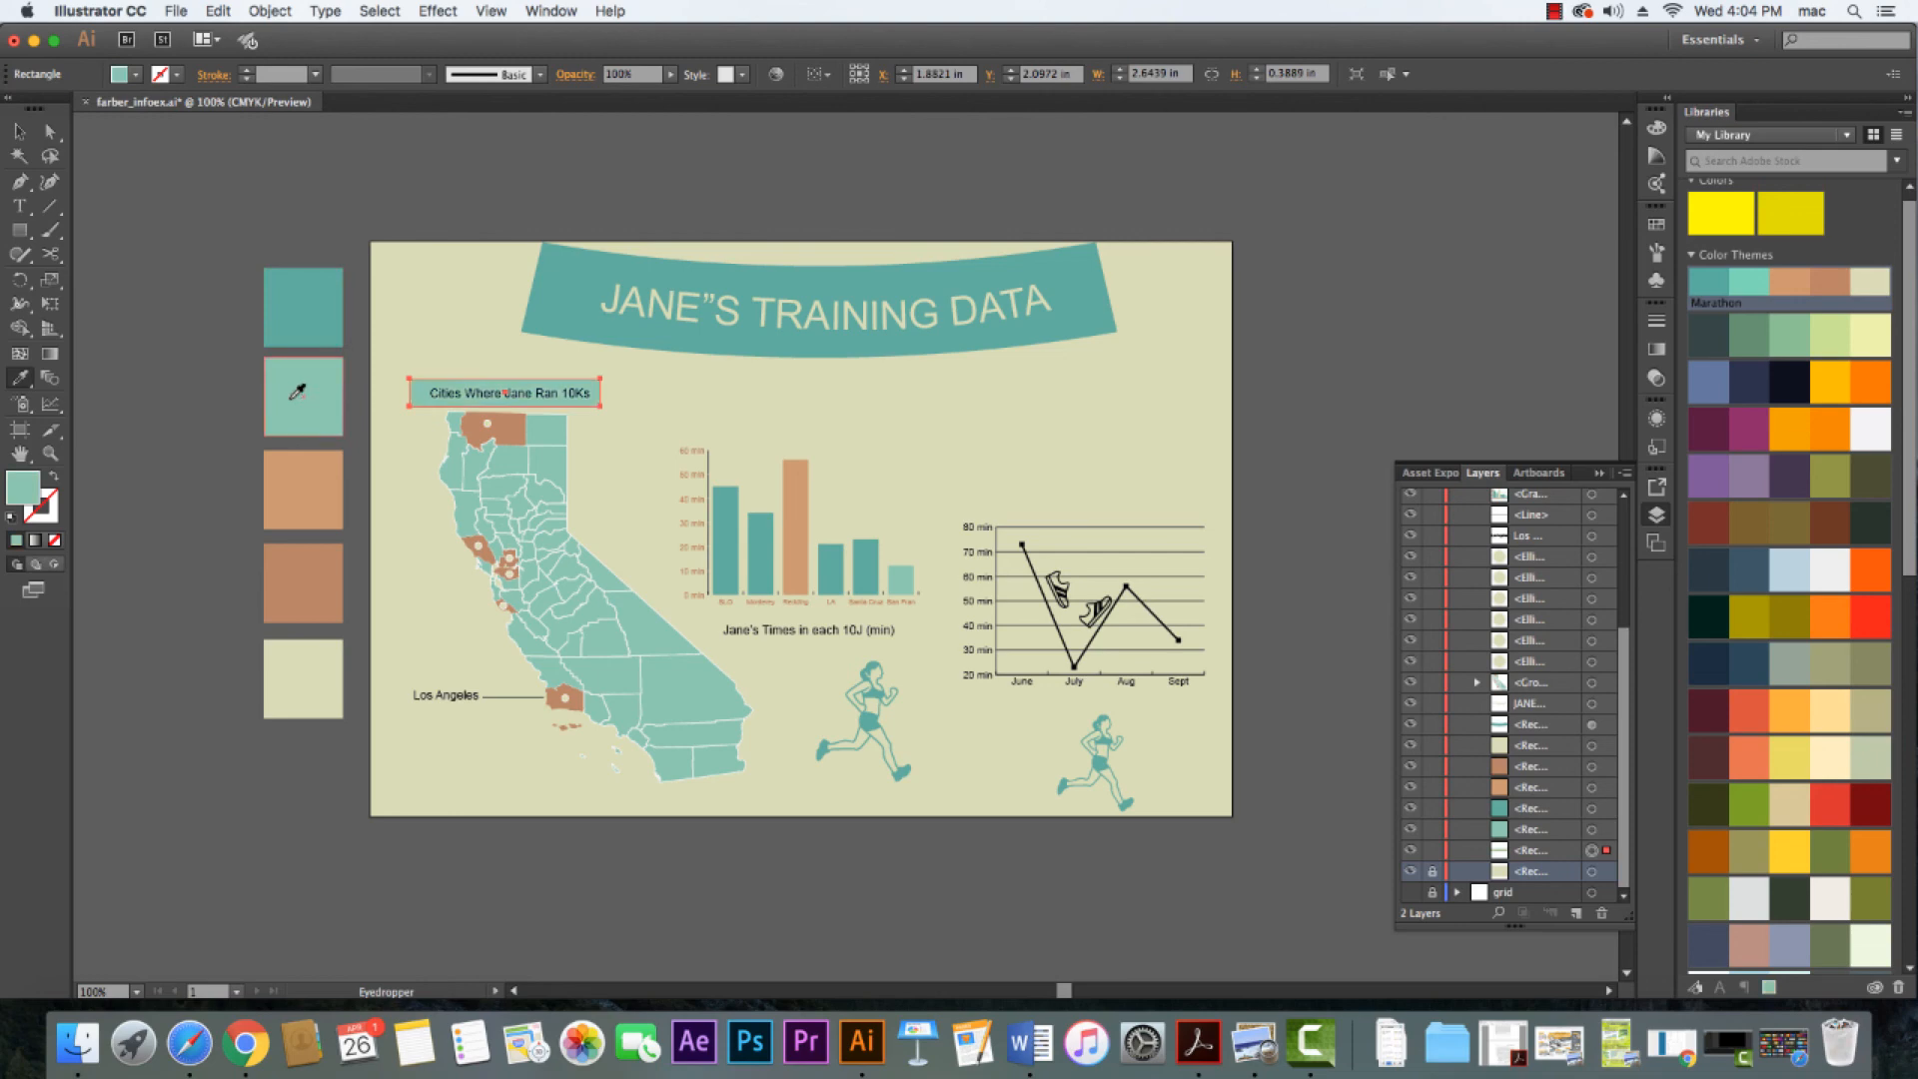
pyautogui.click(19, 131)
pyautogui.click(136, 160)
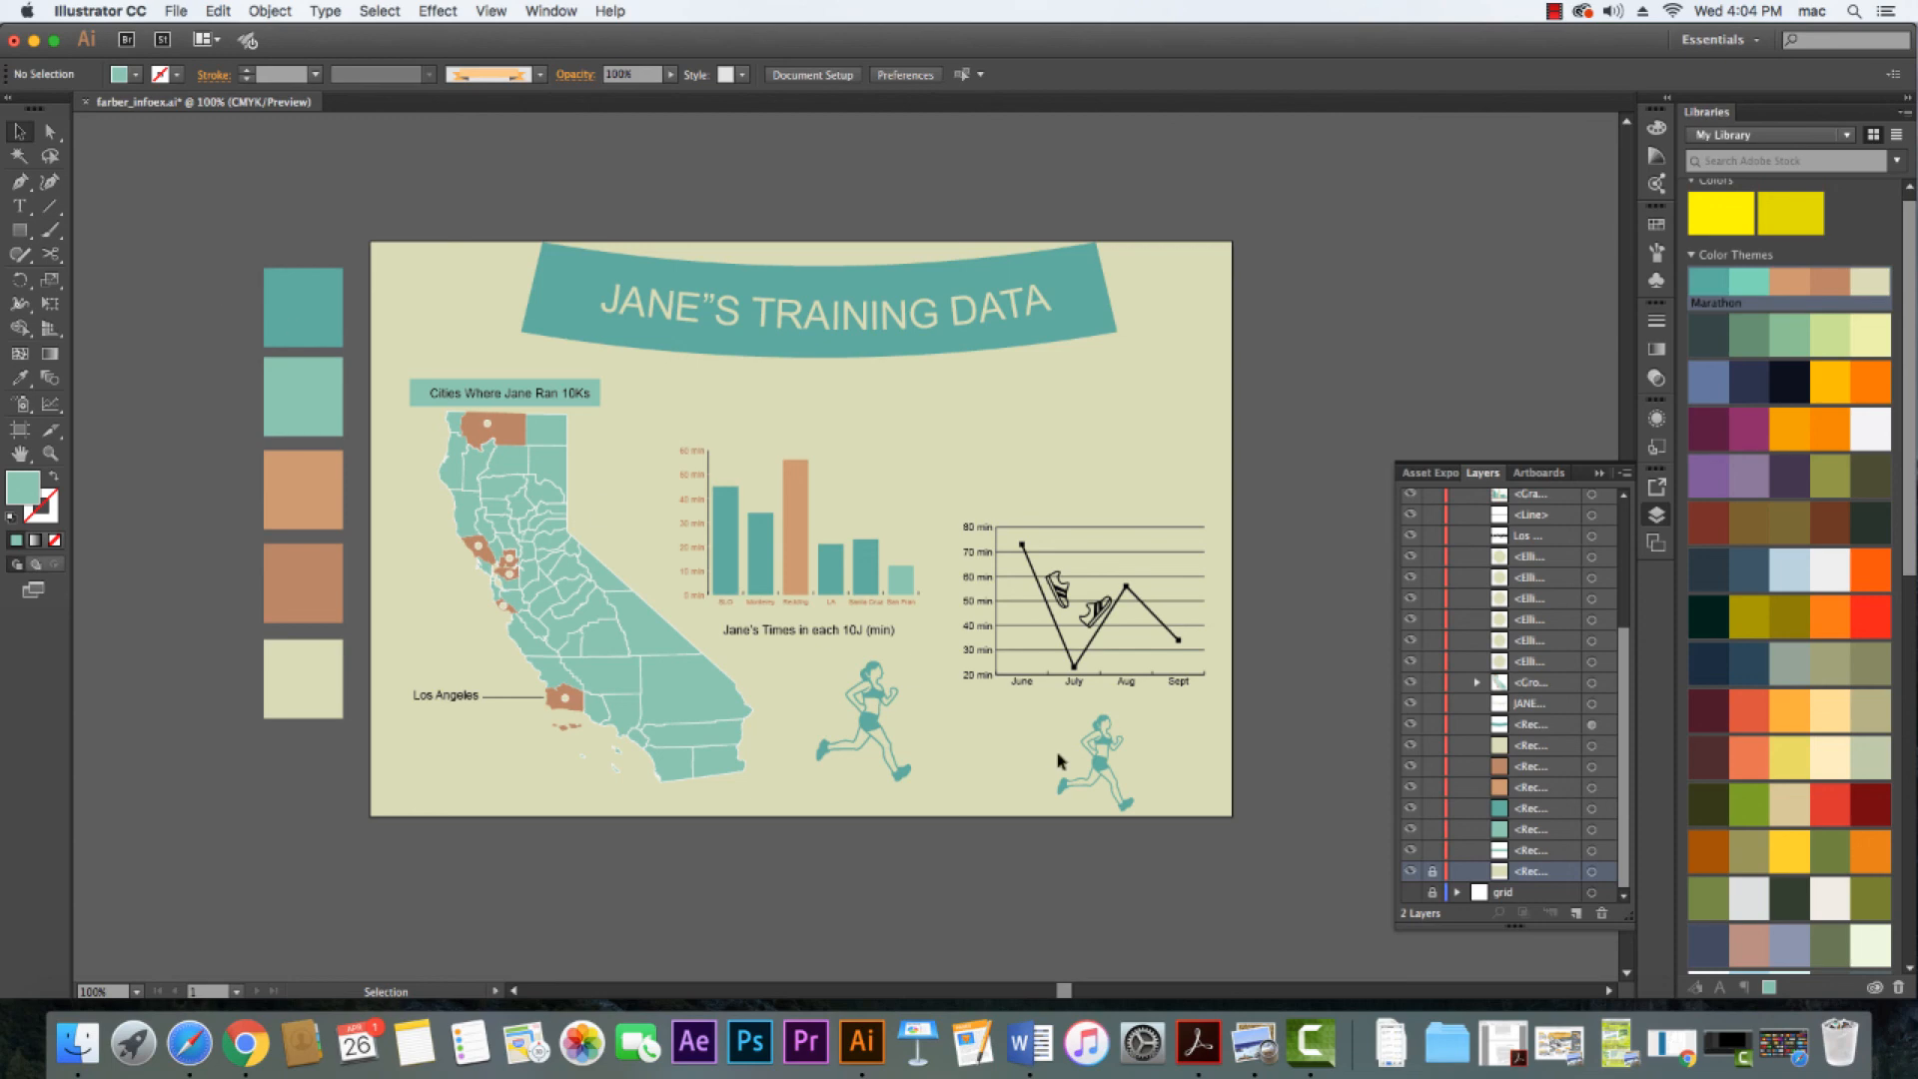
pyautogui.click(1741, 1048)
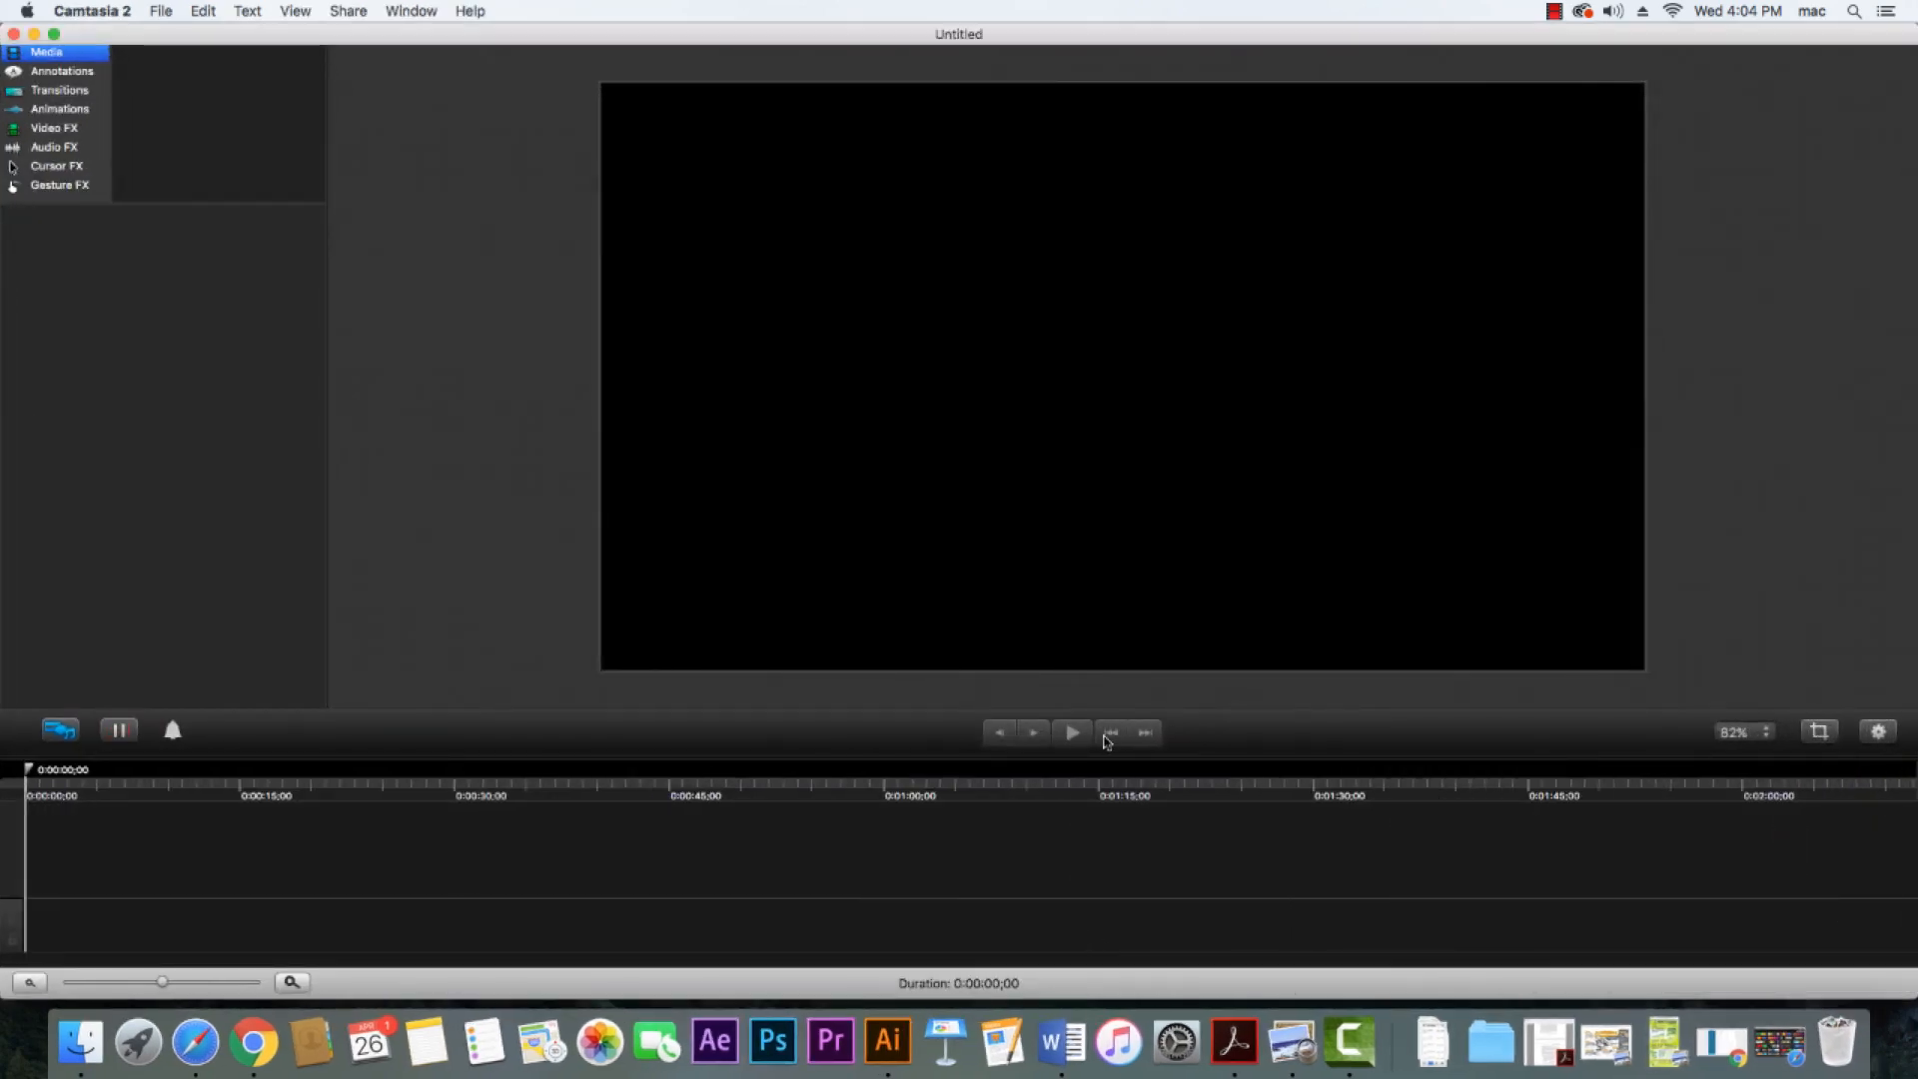